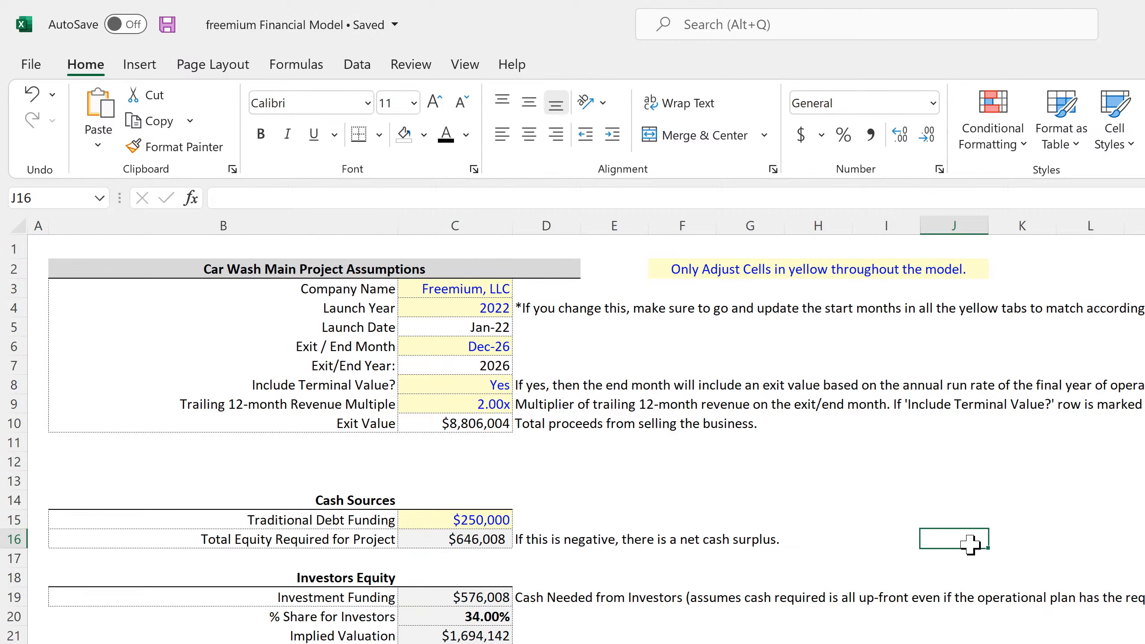
pyautogui.press('Left')
pyautogui.press('Left')
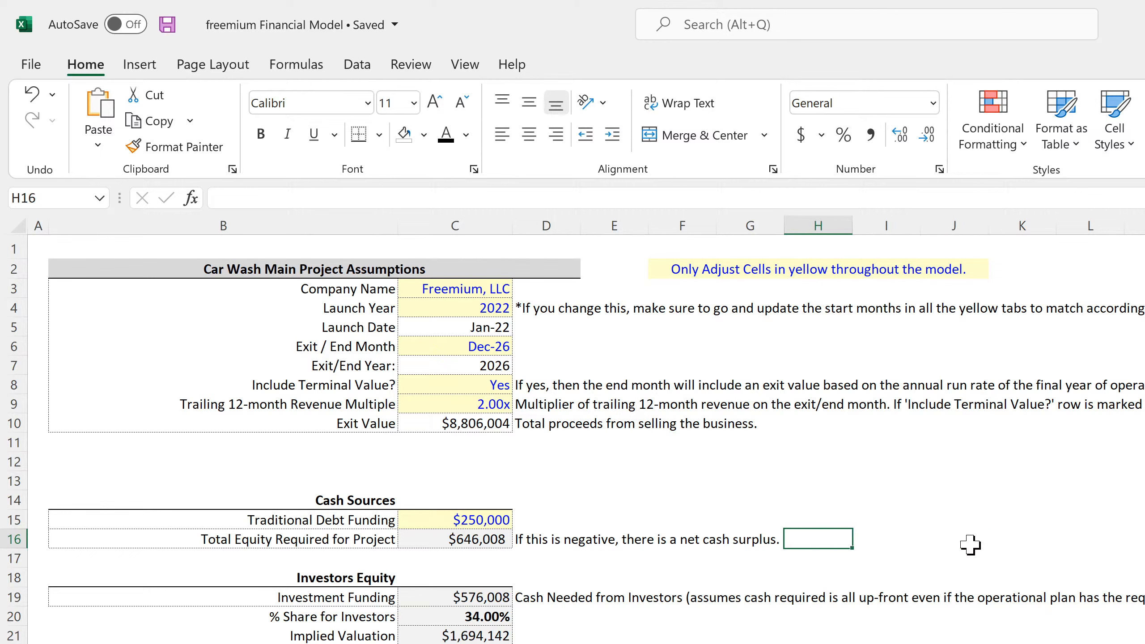
pyautogui.press('Left')
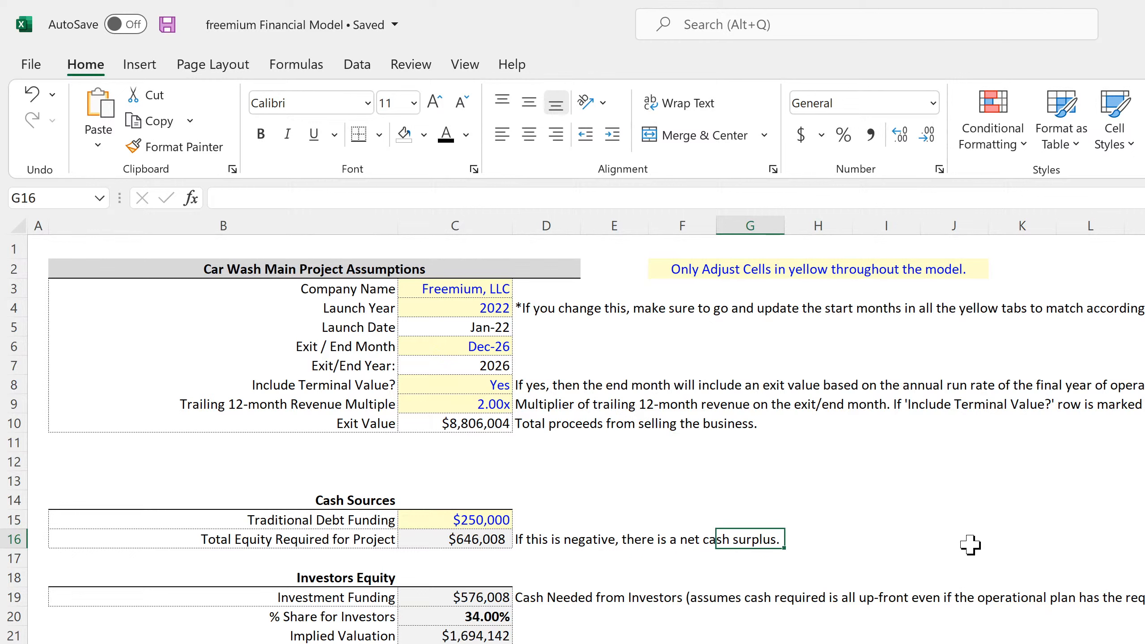
pyautogui.press('Left')
pyautogui.press('Left')
pyautogui.press('Left')
pyautogui.press('Left')
pyautogui.press('Left')
pyautogui.press('Left')
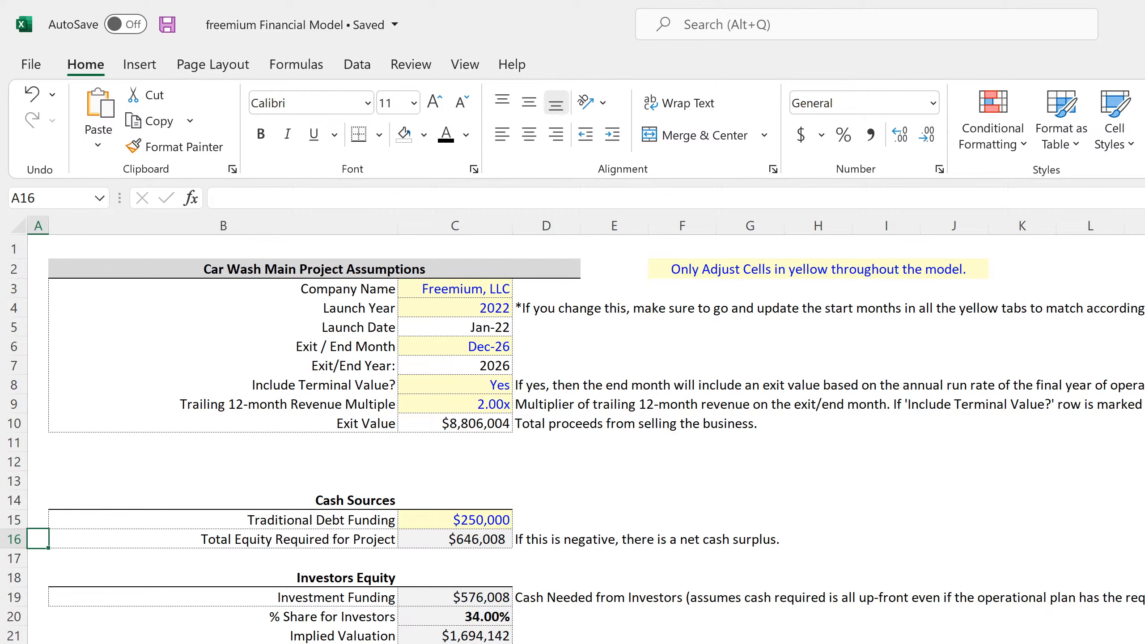
# - Switch to the browser and examine the list of SaaS financial model templates on the smarthelping SaaS page
pyautogui.hotkey('alt', 'Tab')
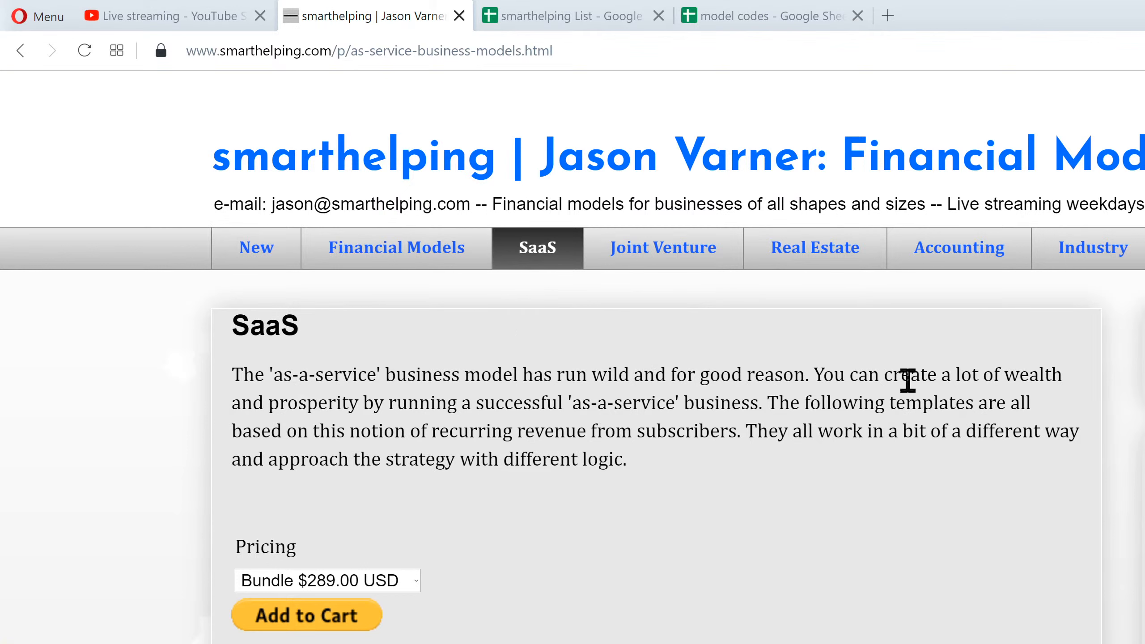
pyautogui.scroll(-8, 570, 435)
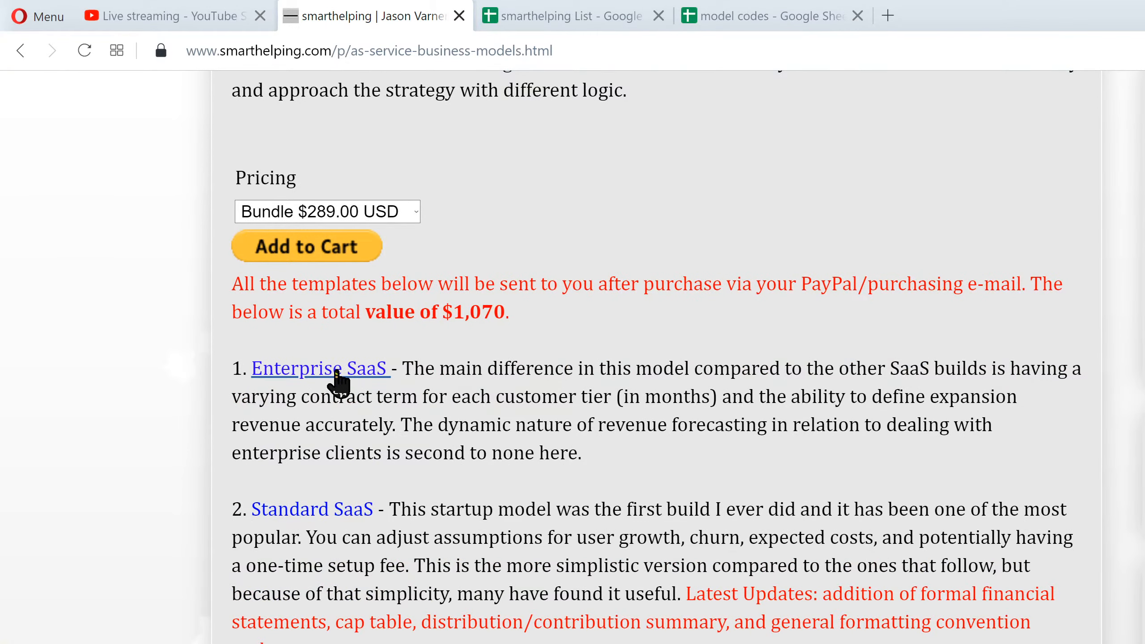
pyautogui.scroll(8, 478, 496)
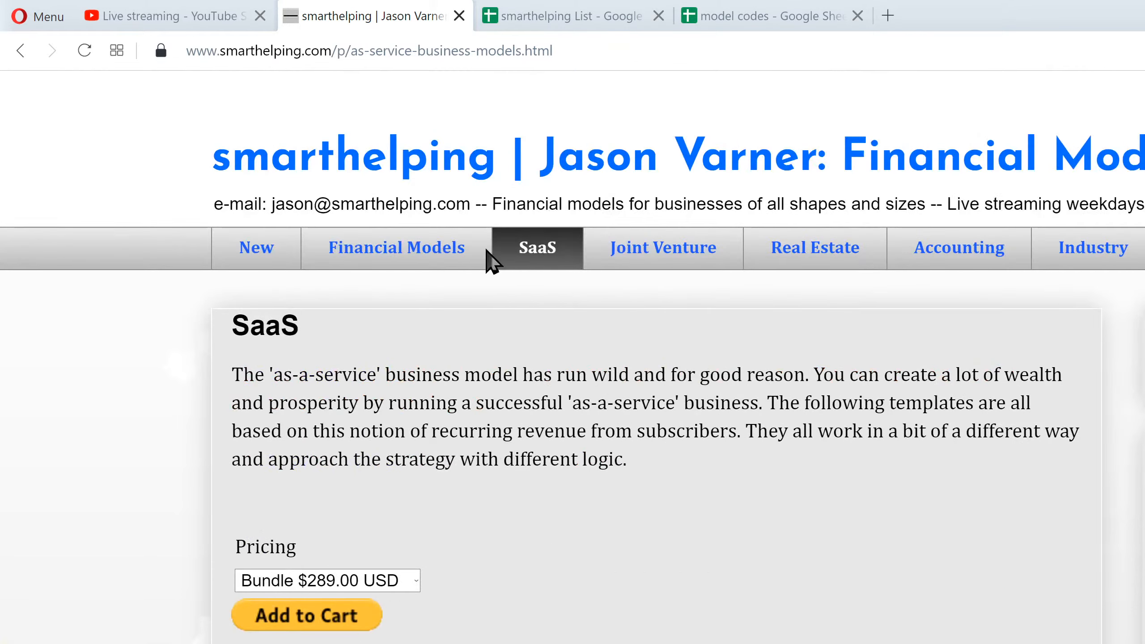
pyautogui.scroll(-8, 347, 583)
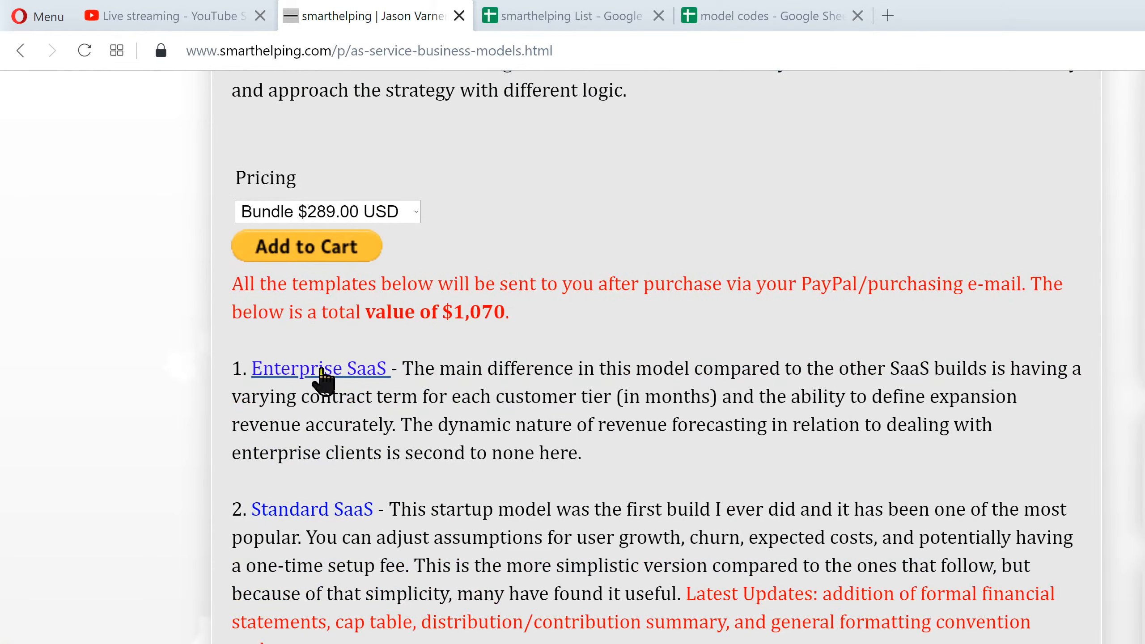
pyautogui.scroll(-8, 324, 379)
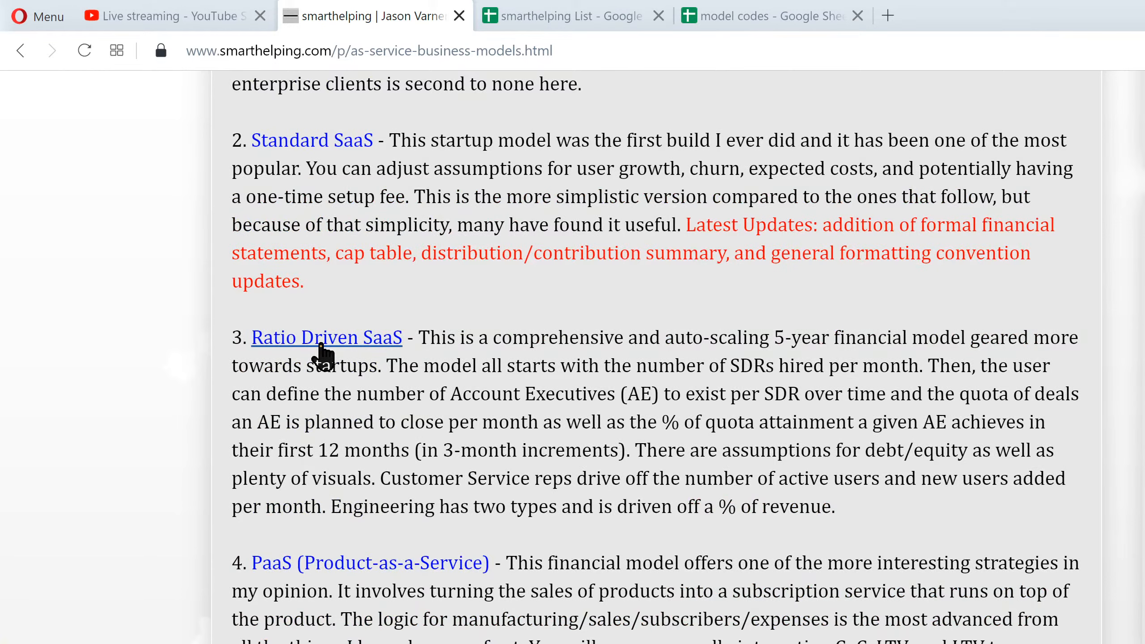
pyautogui.scroll(-9, 321, 355)
pyautogui.scroll(-5, 481, 509)
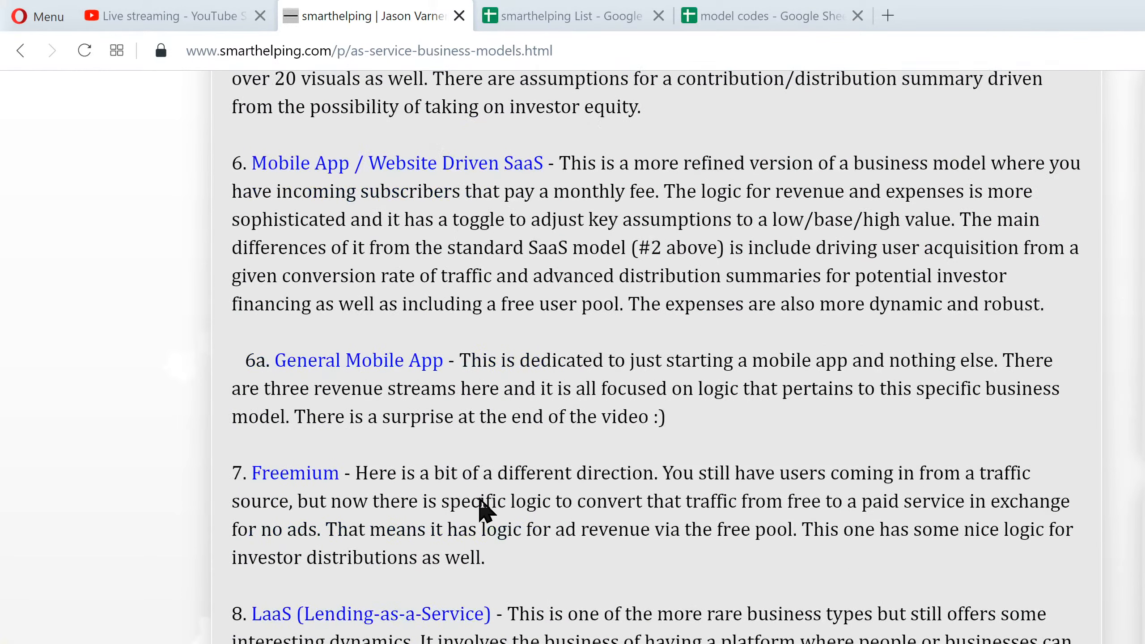
pyautogui.scroll(8, 482, 505)
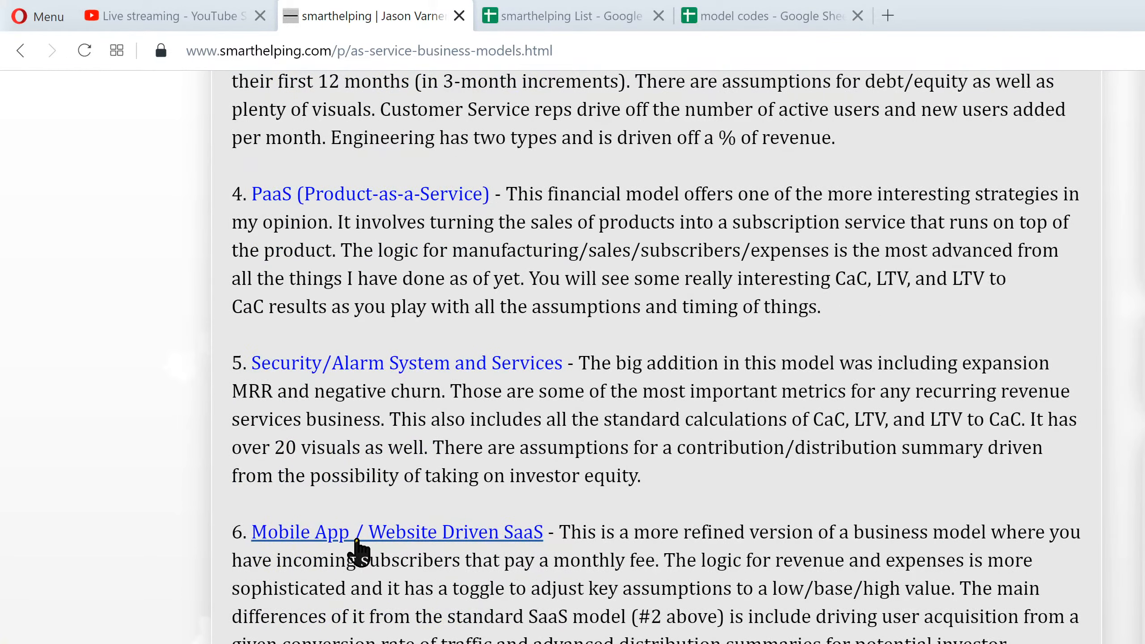
pyautogui.scroll(-8, 388, 577)
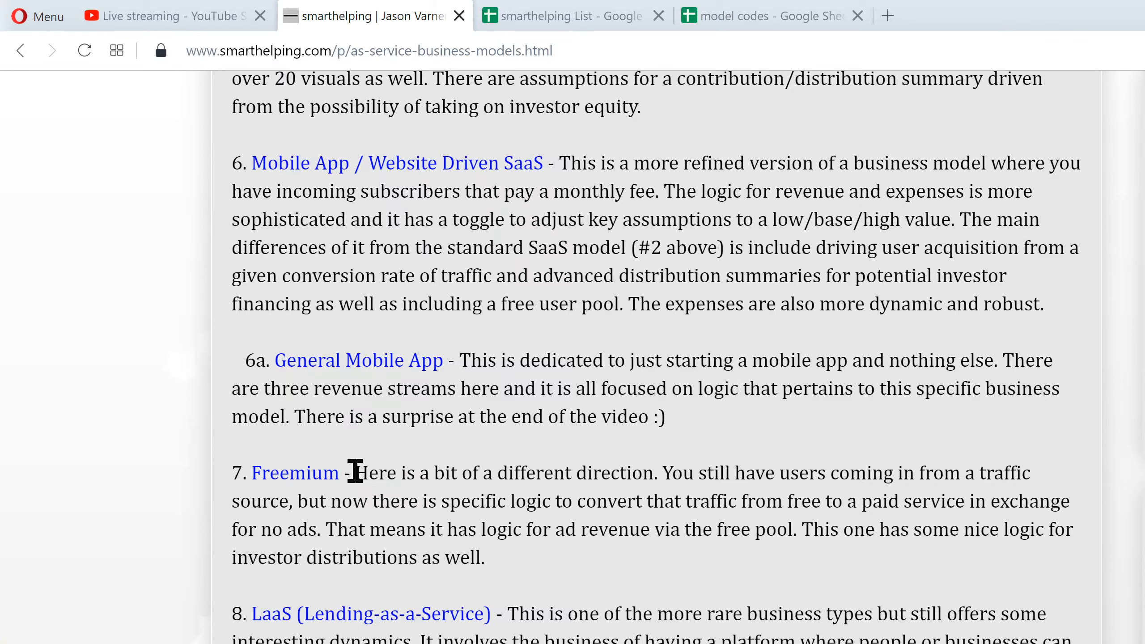
# - Highlight and read the Freemium template's description on the SaaS page, and return to the freemium Financial Model workbook
pyautogui.moveTo(355, 472); pyautogui.dragTo(488, 560)
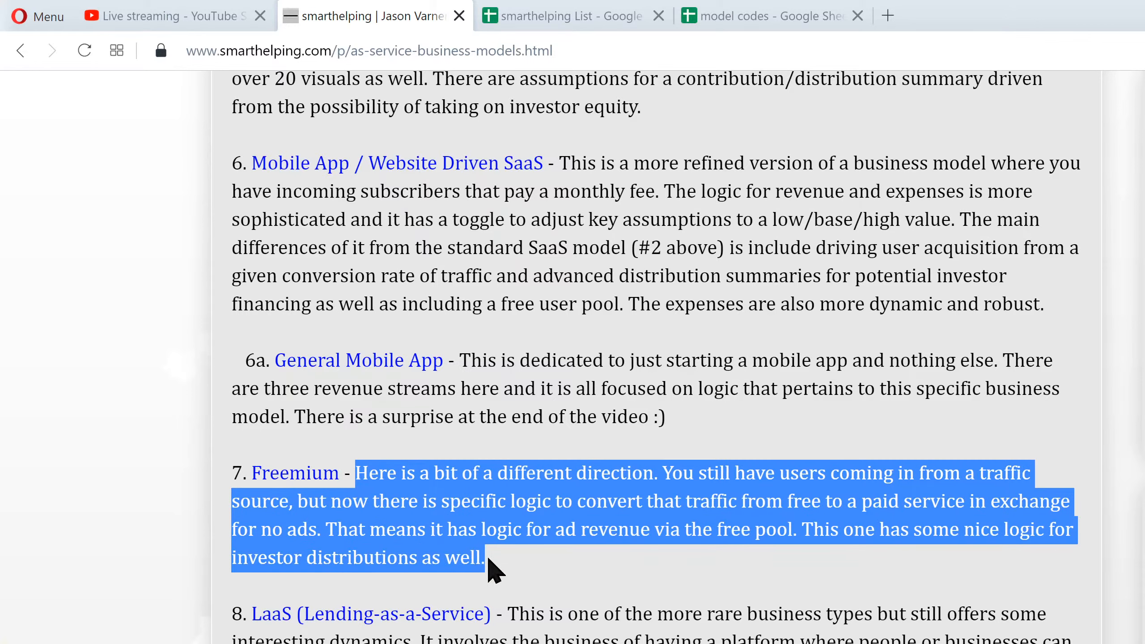
pyautogui.click(446, 525)
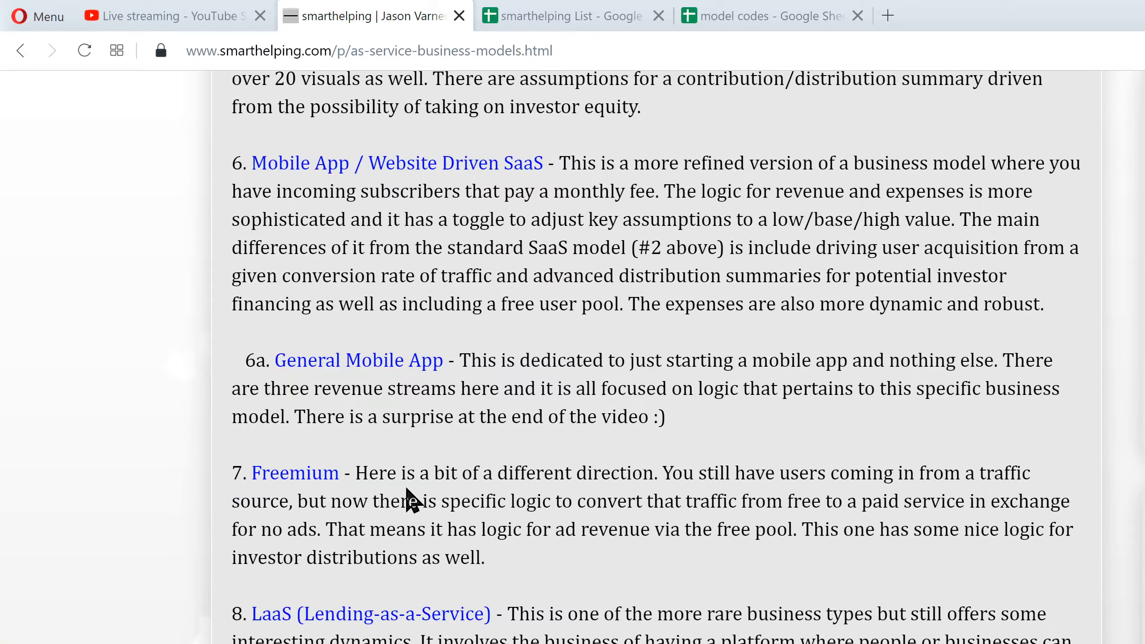
pyautogui.scroll(-10, 407, 490)
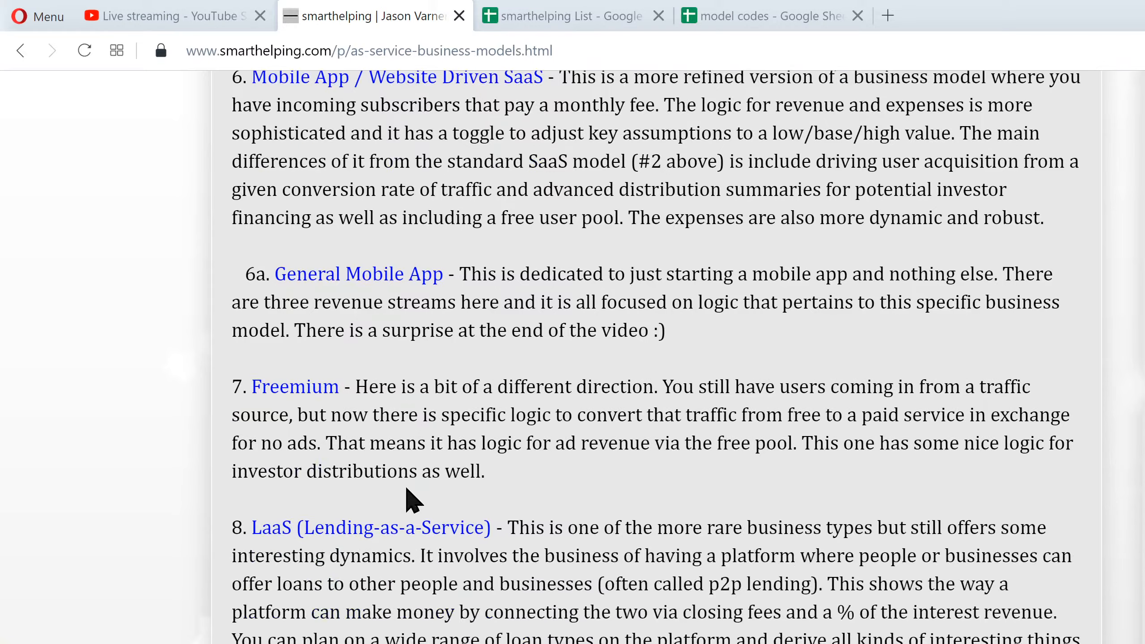
pyautogui.scroll(20, 408, 488)
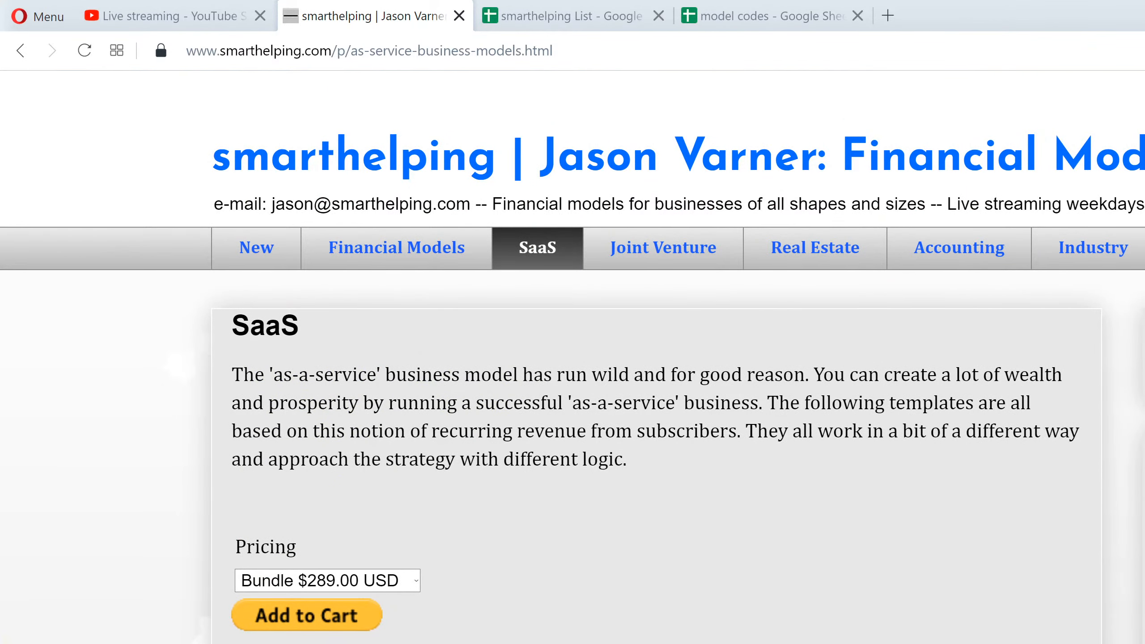
pyautogui.hotkey('alt', 'Tab')
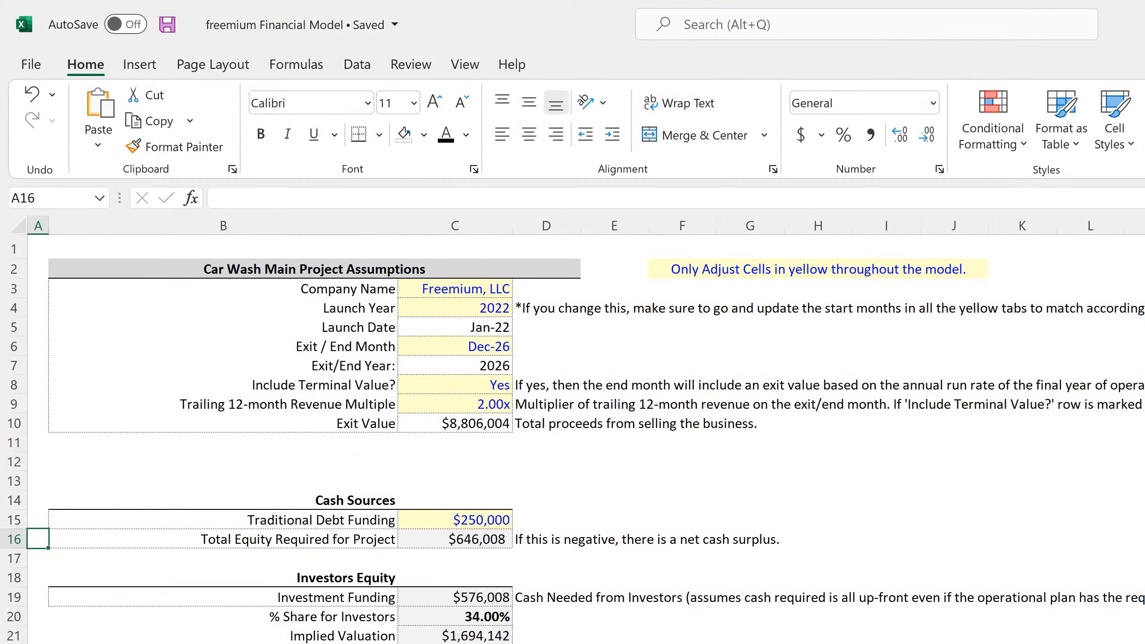
# - Look through the SaaS models folder in File Explorer, selecting Product as a Service - PaaS V3.0, and return to the workbook
pyautogui.click(750, 643)
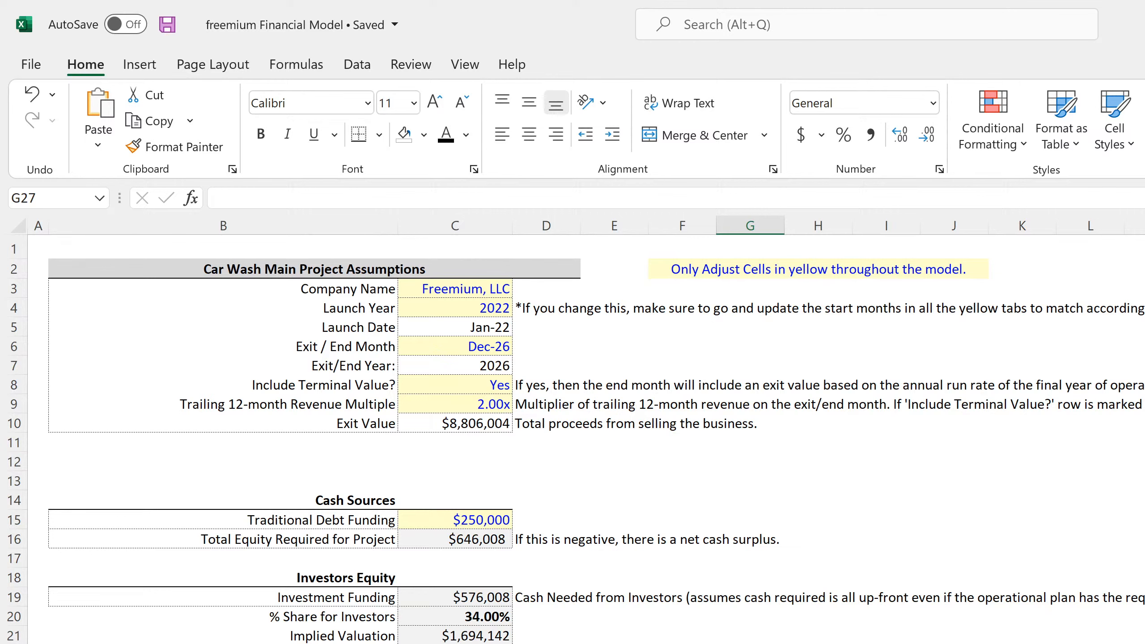
pyautogui.hotkey('alt', 'Tab')
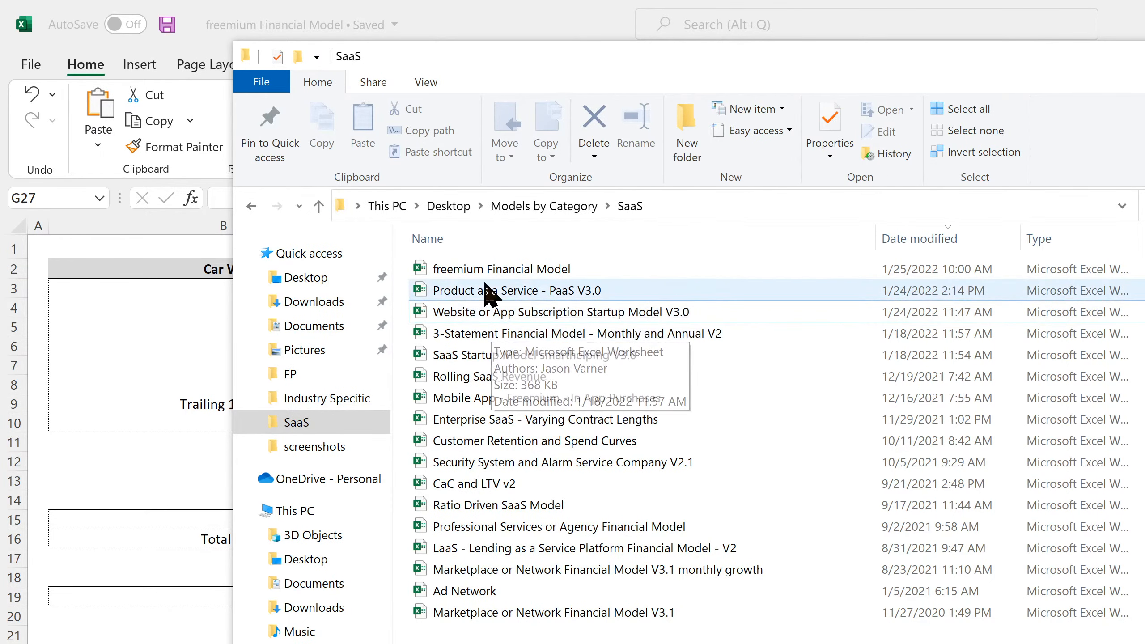
pyautogui.click(505, 292)
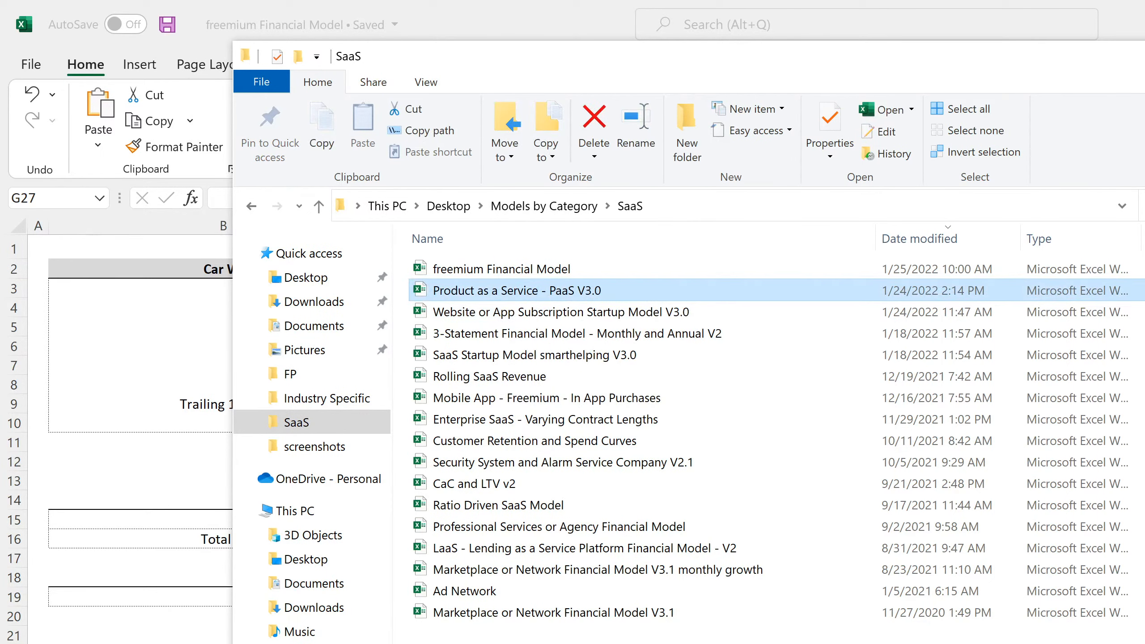
pyautogui.hotkey('alt', 'Tab')
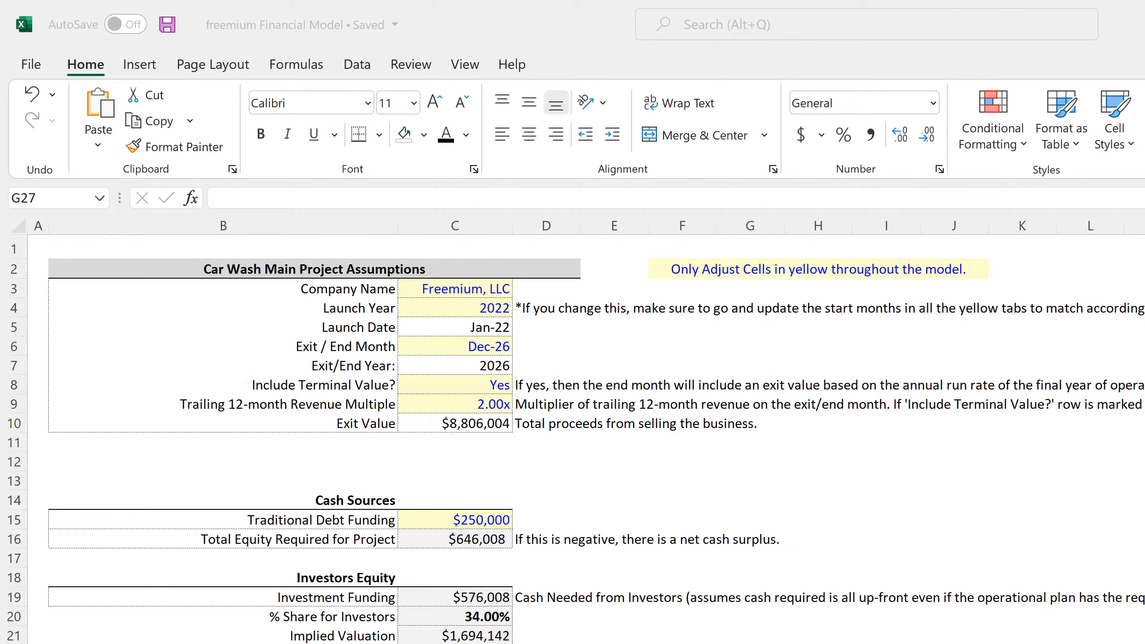
# - Review the explanatory notes for terminal value, revenue multiple and exit value in D8:D10, and save the workbook
pyautogui.click(91, 68)
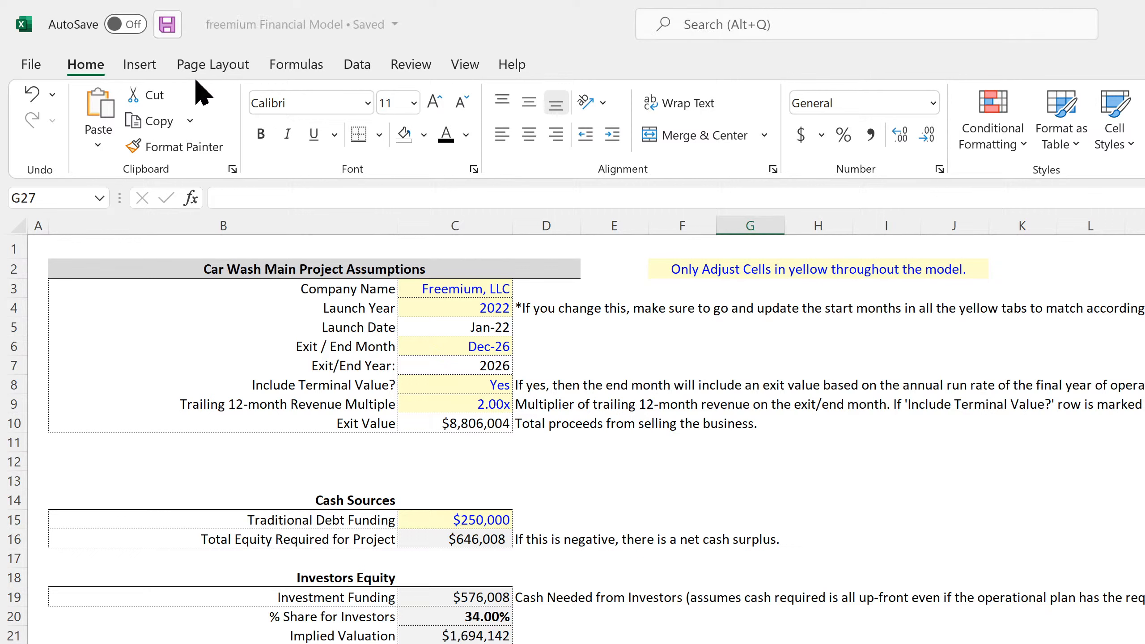
pyautogui.moveTo(563, 387); pyautogui.dragTo(559, 408)
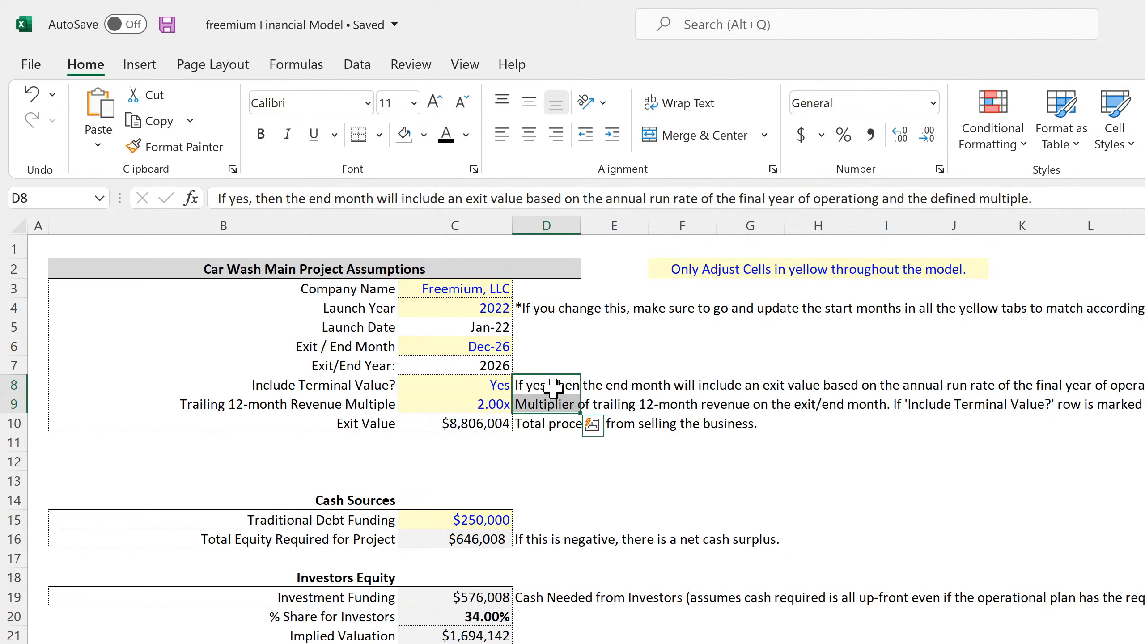
pyautogui.moveTo(548, 386); pyautogui.dragTo(549, 415)
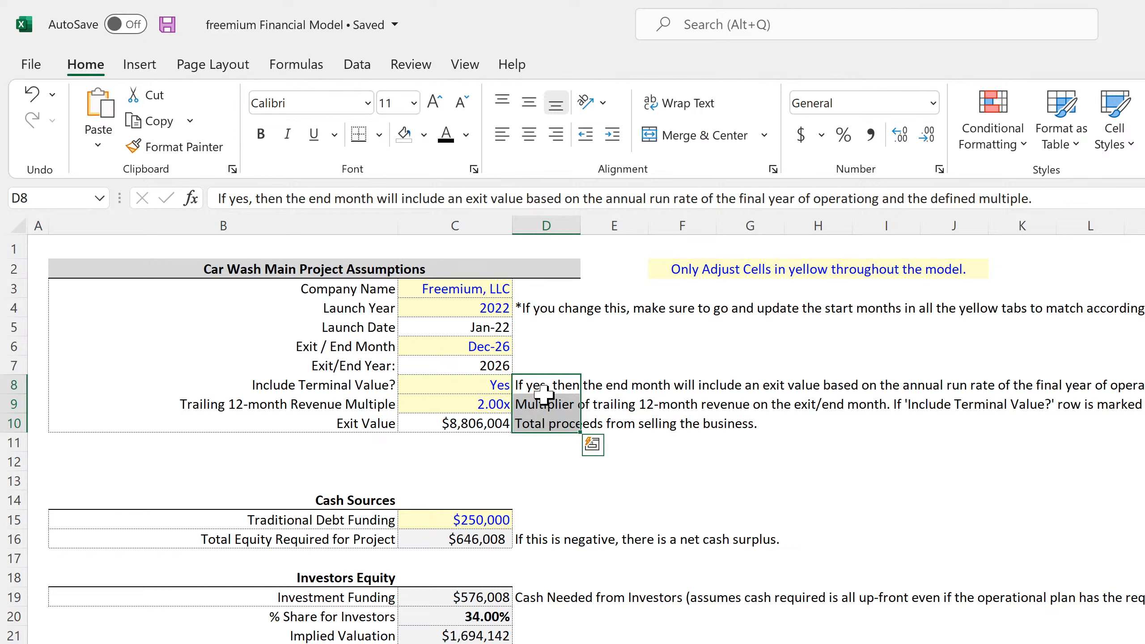
pyautogui.moveTo(541, 384); pyautogui.dragTo(541, 426)
pyautogui.click(550, 386)
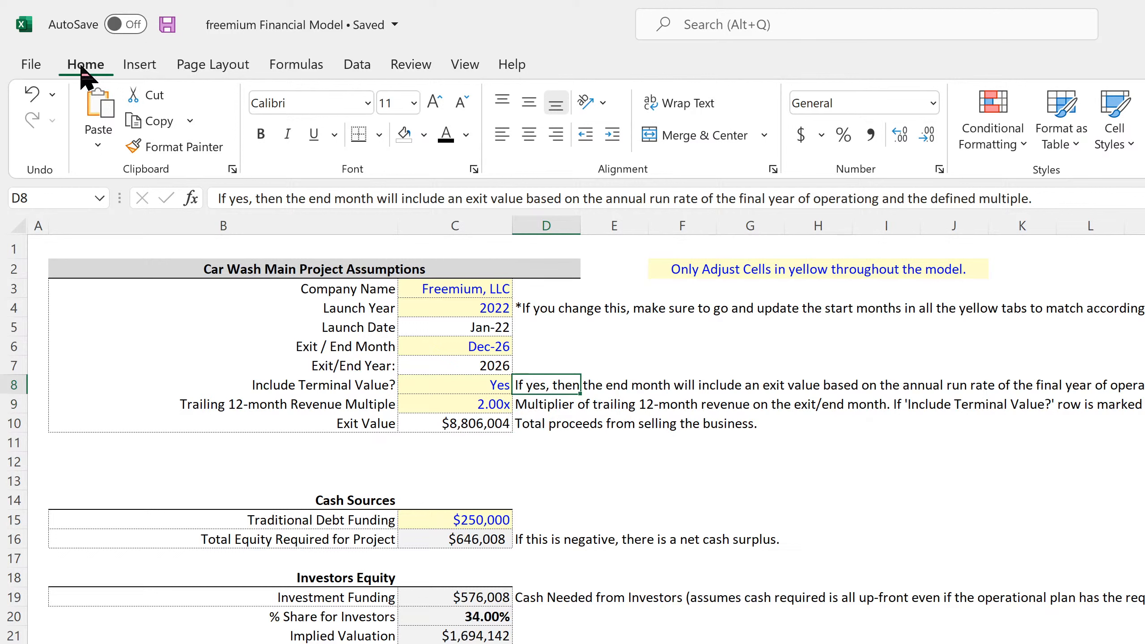
pyautogui.click(168, 28)
# - Examine the main project assumptions block in B3:C10, from company name to exit value
pyautogui.click(437, 283)
pyautogui.moveTo(437, 284); pyautogui.dragTo(318, 419)
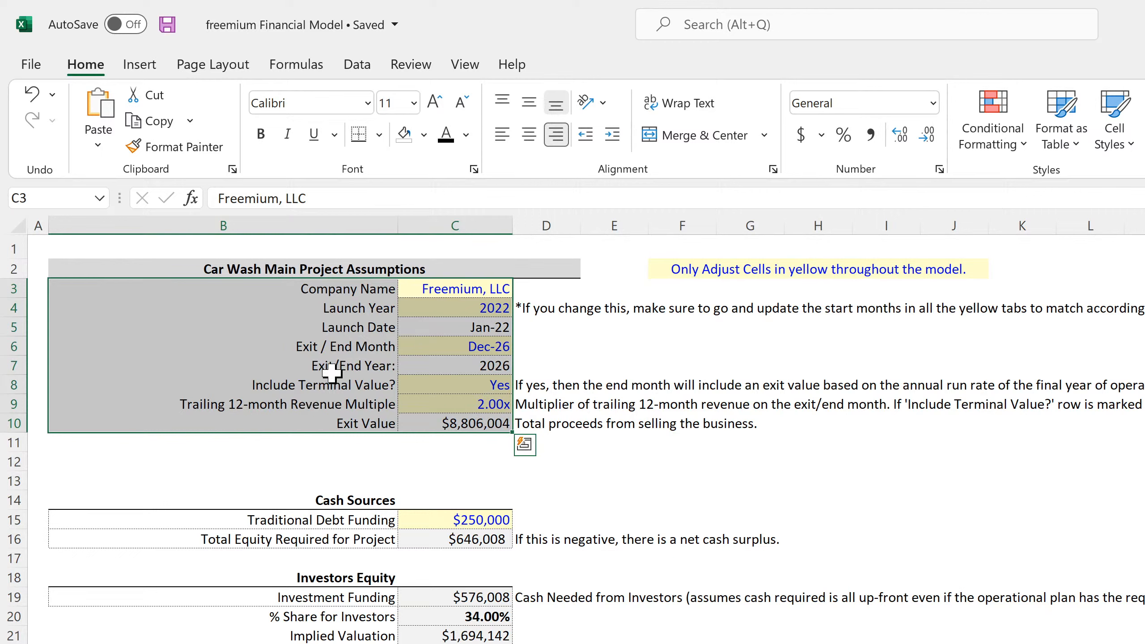
pyautogui.moveTo(459, 286); pyautogui.dragTo(317, 427)
pyautogui.click(450, 284)
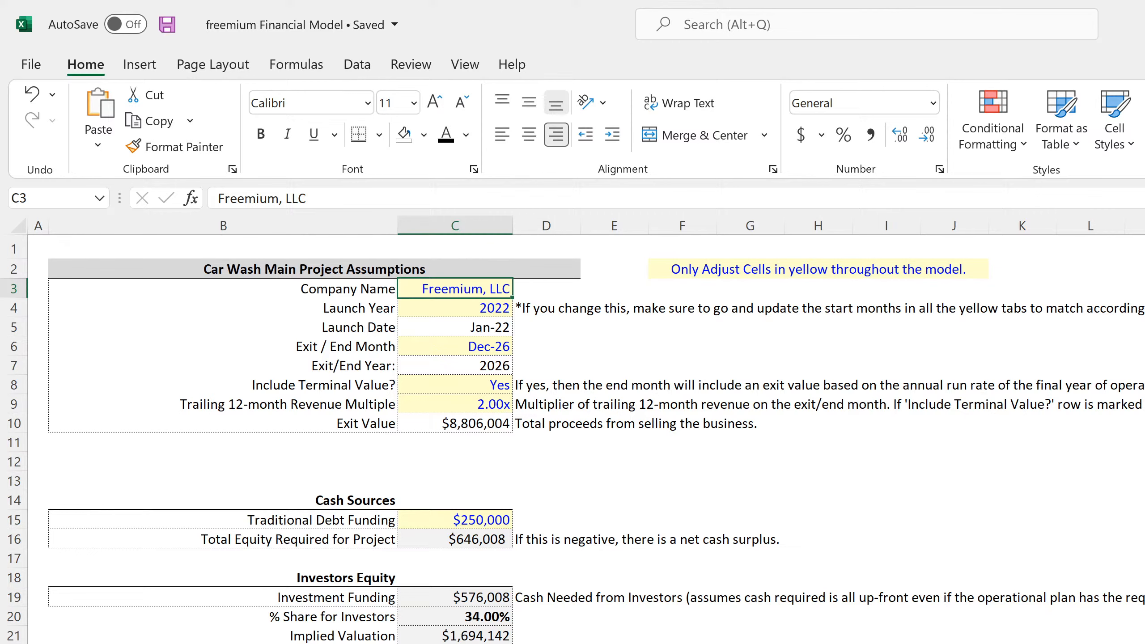
# - Look over the Capitalization Table sheet, from the share classes and outside investors down to the totals and check row
pyautogui.hotkey('ctrl', 'pagedown')
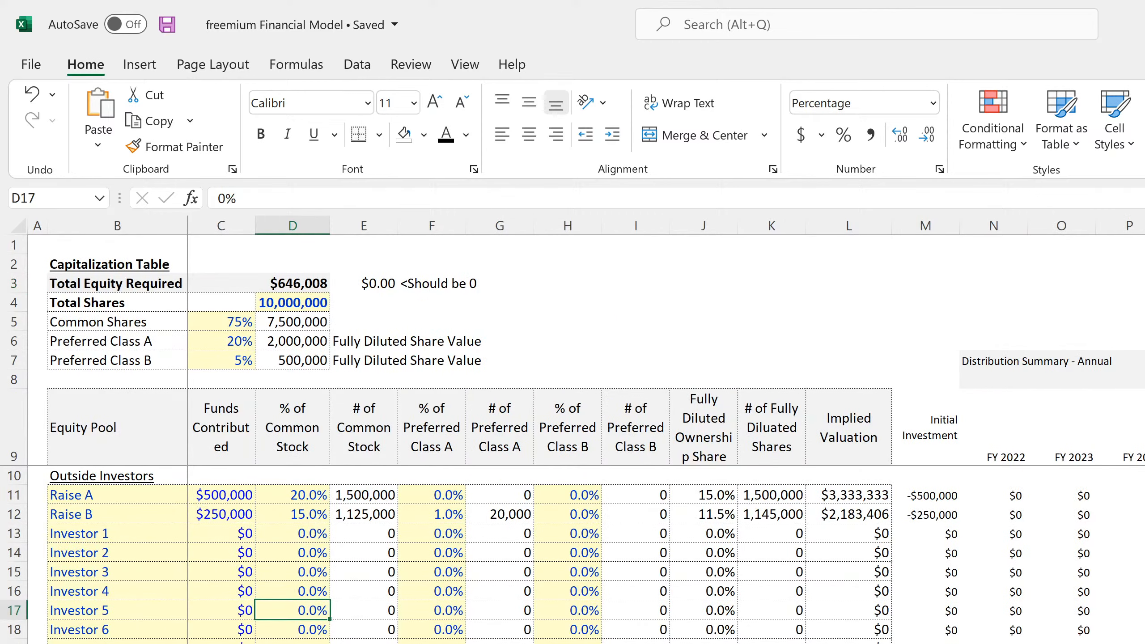
pyautogui.scroll(-15, 469, 555)
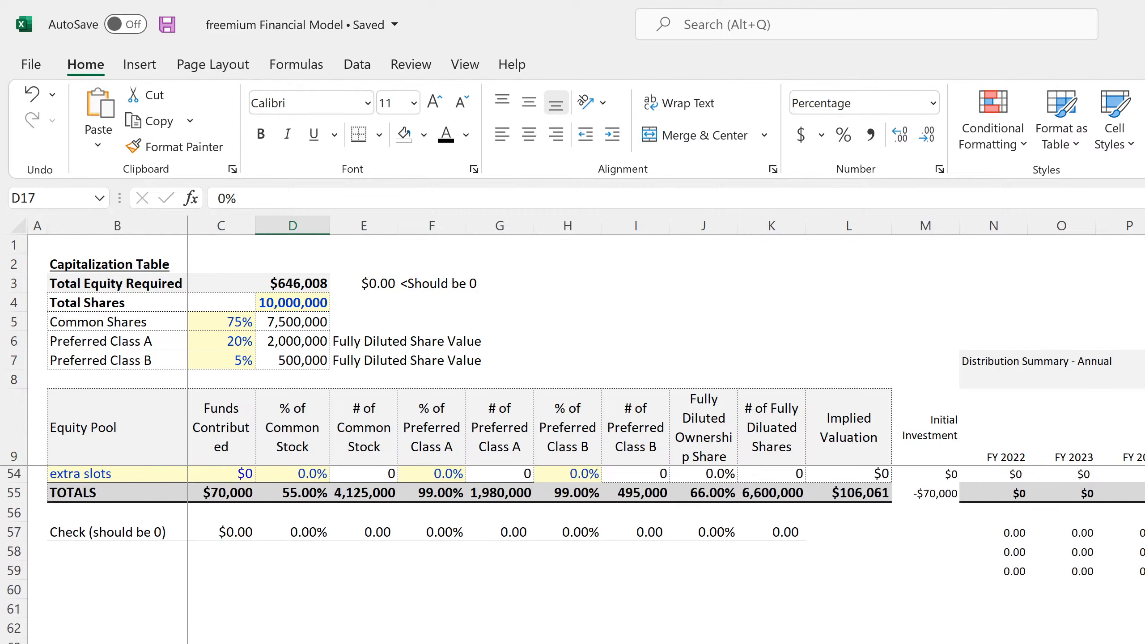
pyautogui.scroll(15, 469, 555)
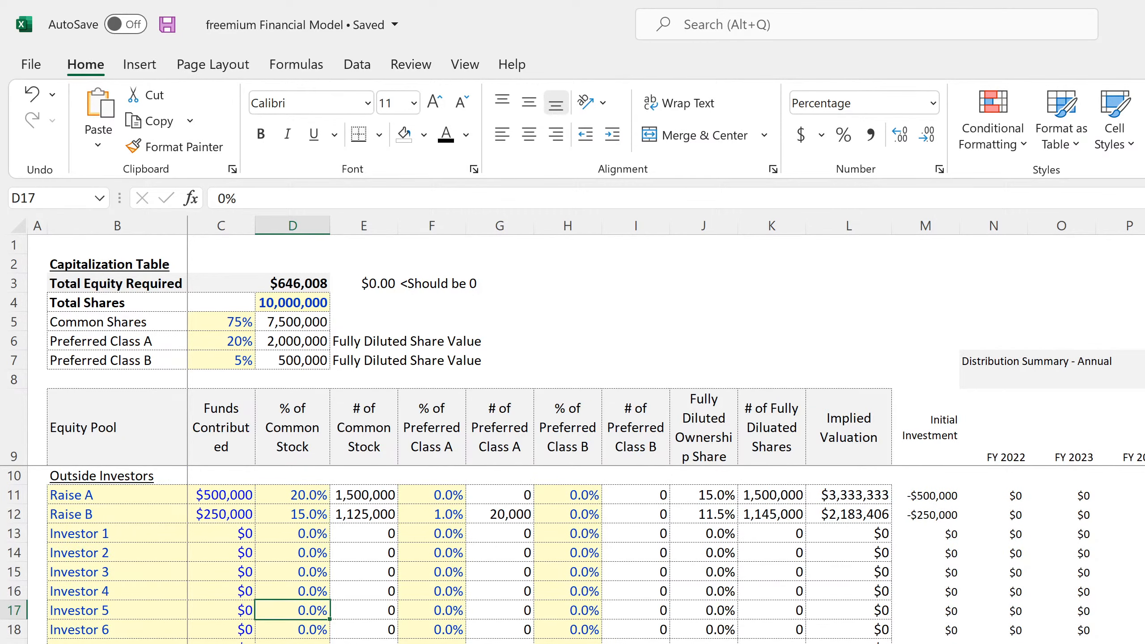
# - Look over the Cap Ex sheet's asset depreciation schedule and the notes below it
pyautogui.click(376, 643)
pyautogui.scroll(-6, 376, 639)
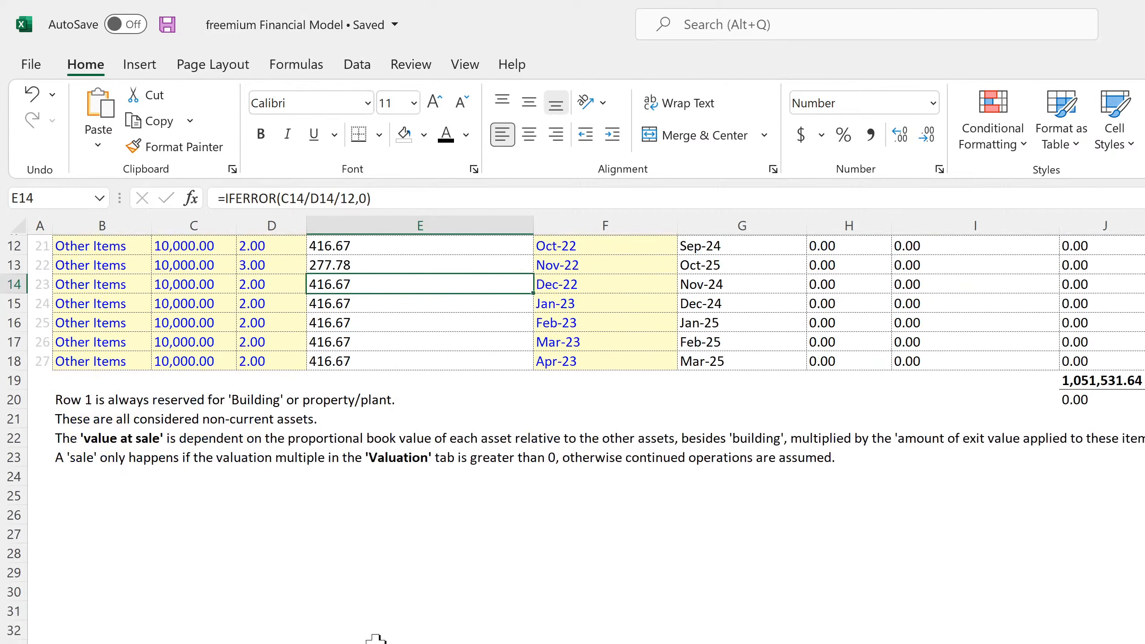
pyautogui.scroll(6, 376, 639)
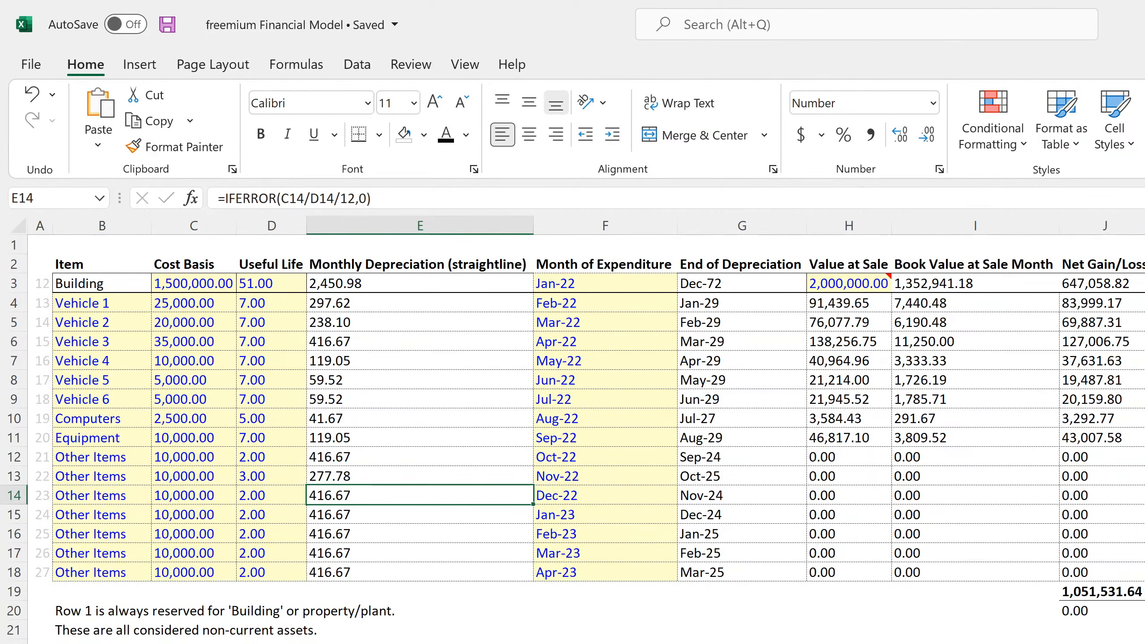
# - Review the monthly and annual income statements, from revenue down to net income, and inspect the FY 2023 Vehicle 3 depreciation
pyautogui.click(376, 643)
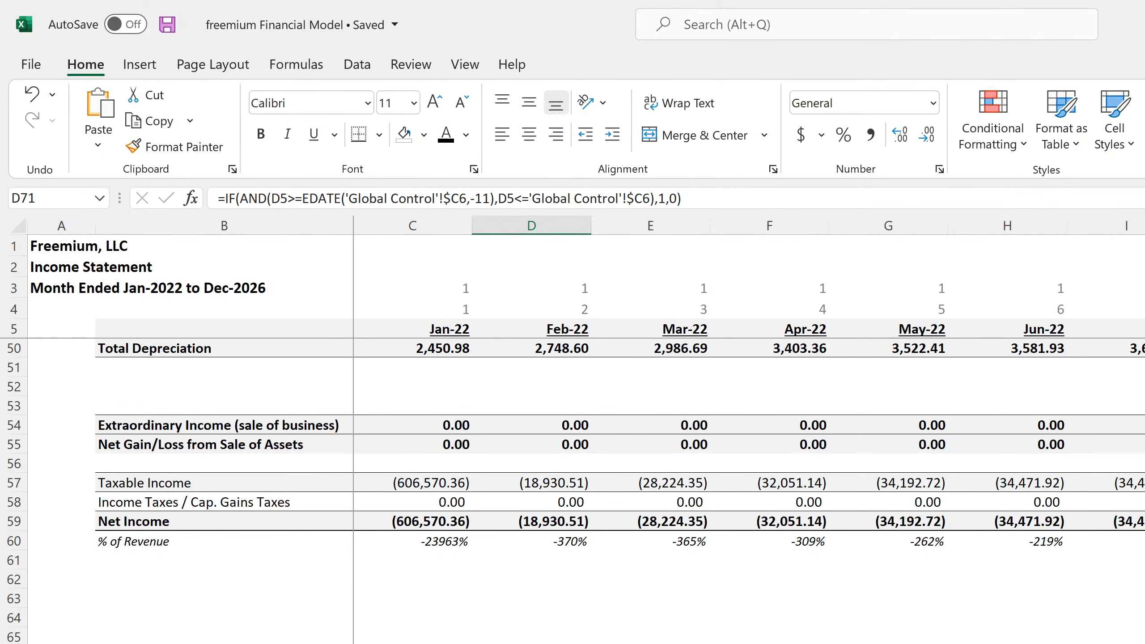
pyautogui.hotkey('ctrl', 'pagedown')
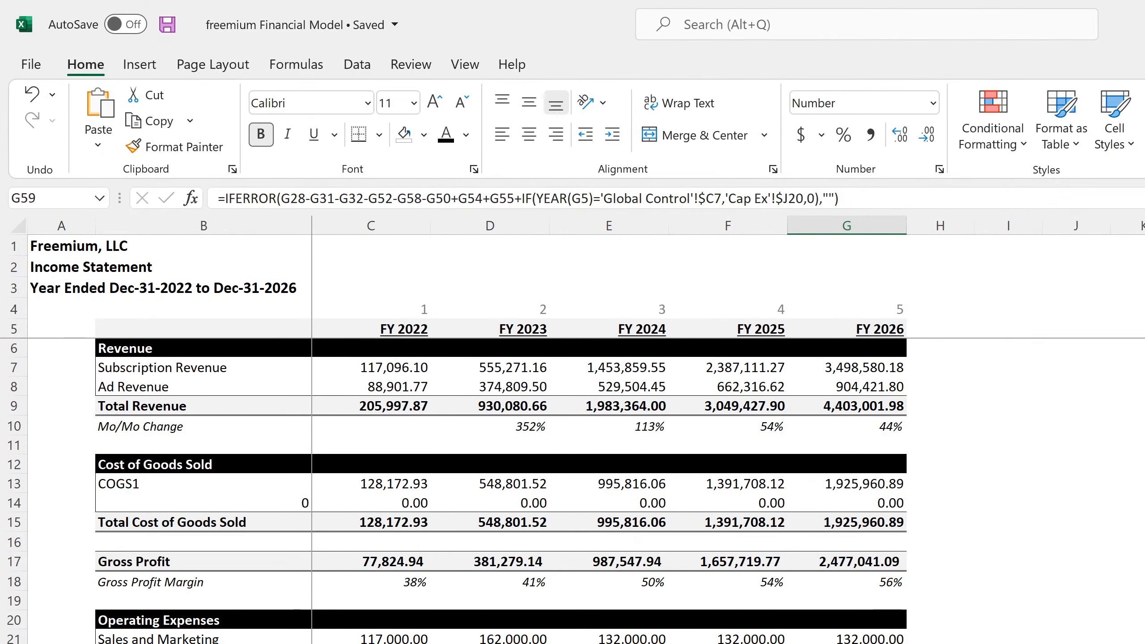
pyautogui.scroll(-15, 501, 483)
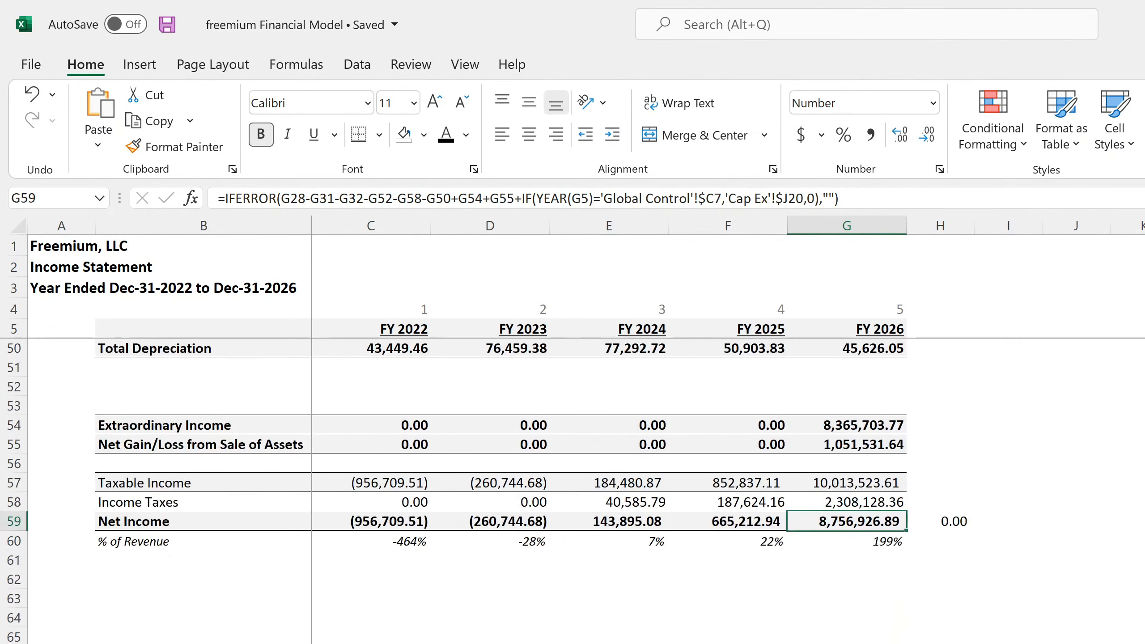
pyautogui.scroll(7, 527, 527)
pyautogui.click(525, 523)
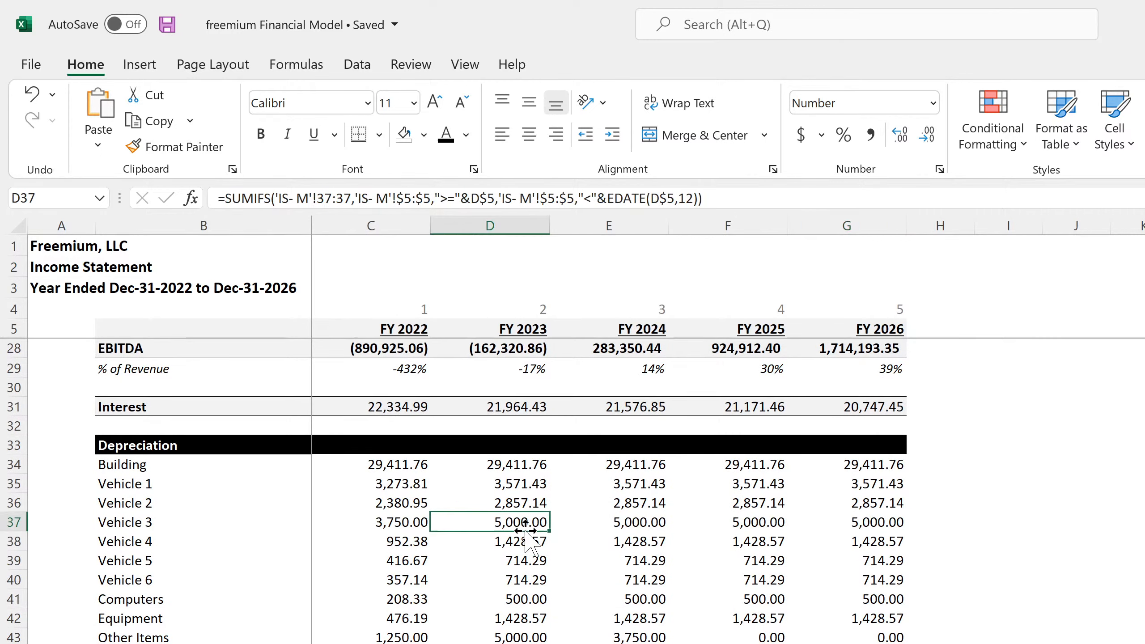
# - Inspect the annual income statement's SUMIFS formulas across several depreciation lines and the FY 2022 Subscription Revenue cell
pyautogui.click(532, 603)
pyautogui.click(641, 598)
pyautogui.click(649, 563)
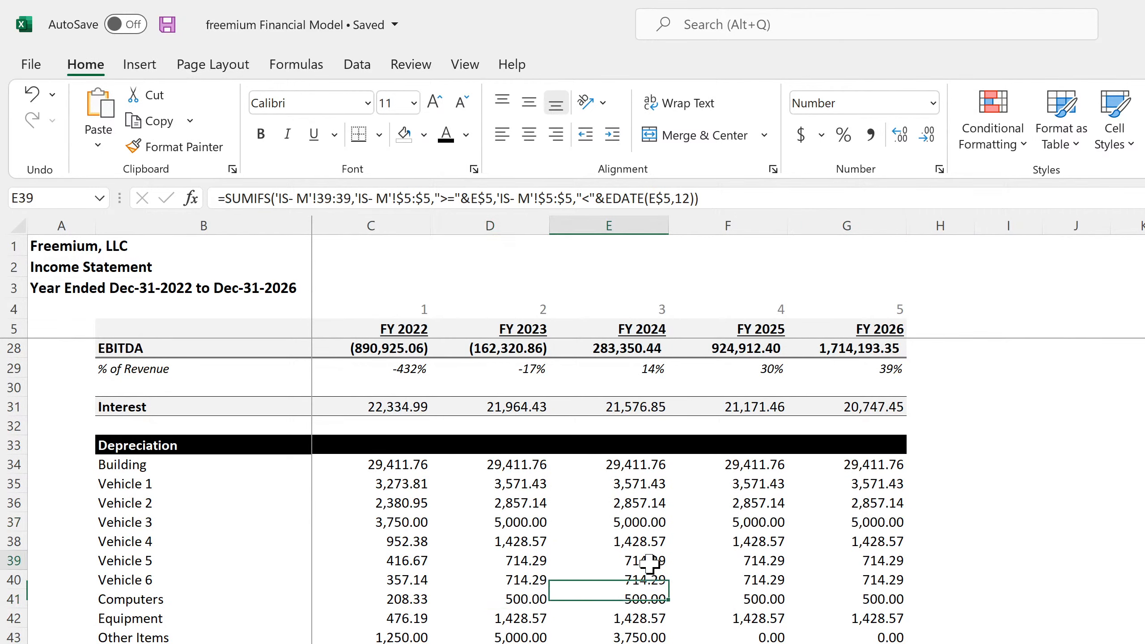
pyautogui.click(735, 543)
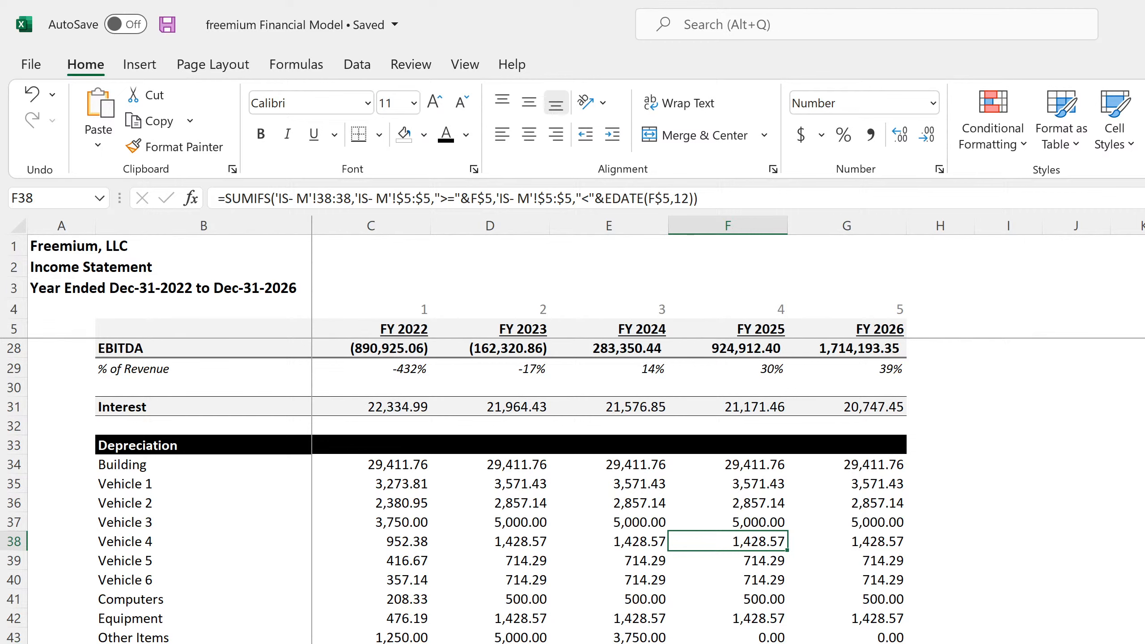
pyautogui.scroll(7, 501, 451)
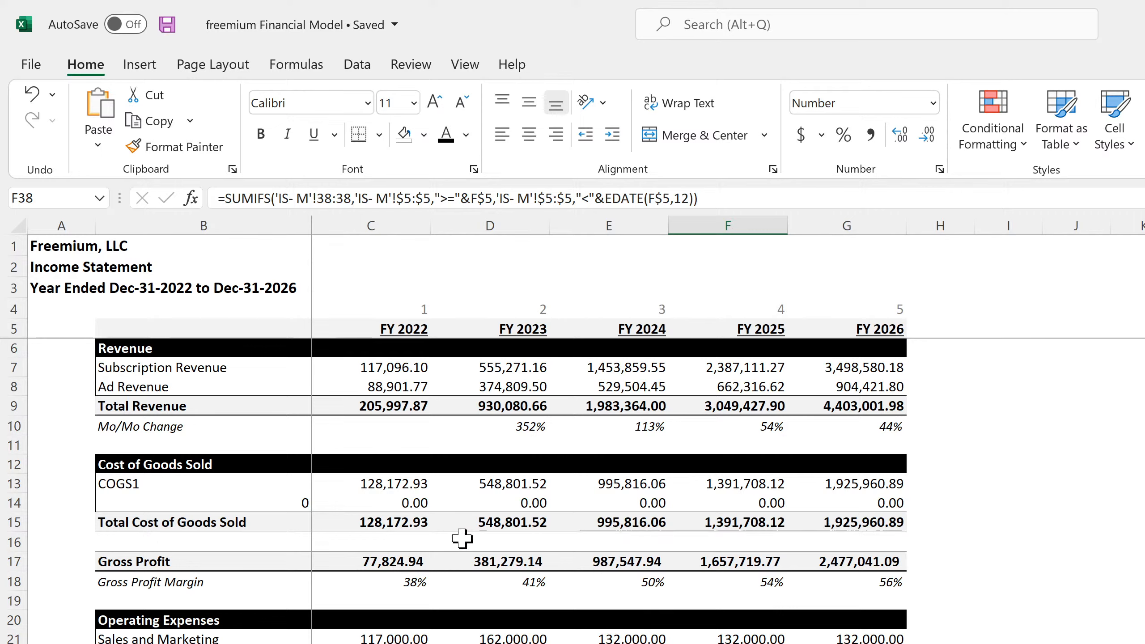
pyautogui.click(408, 368)
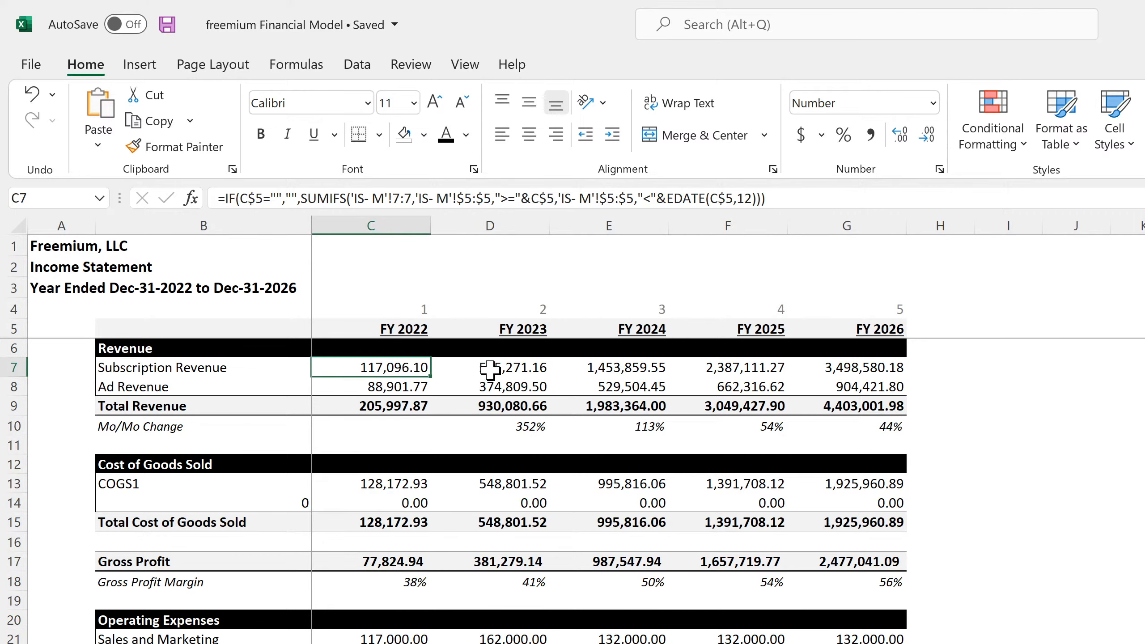
# - Inspect the monthly income statement's Subscription Revenue, Ad Revenue and COGS1 source links in the first months of 2022
pyautogui.hotkey('ctrl', 'pageup')
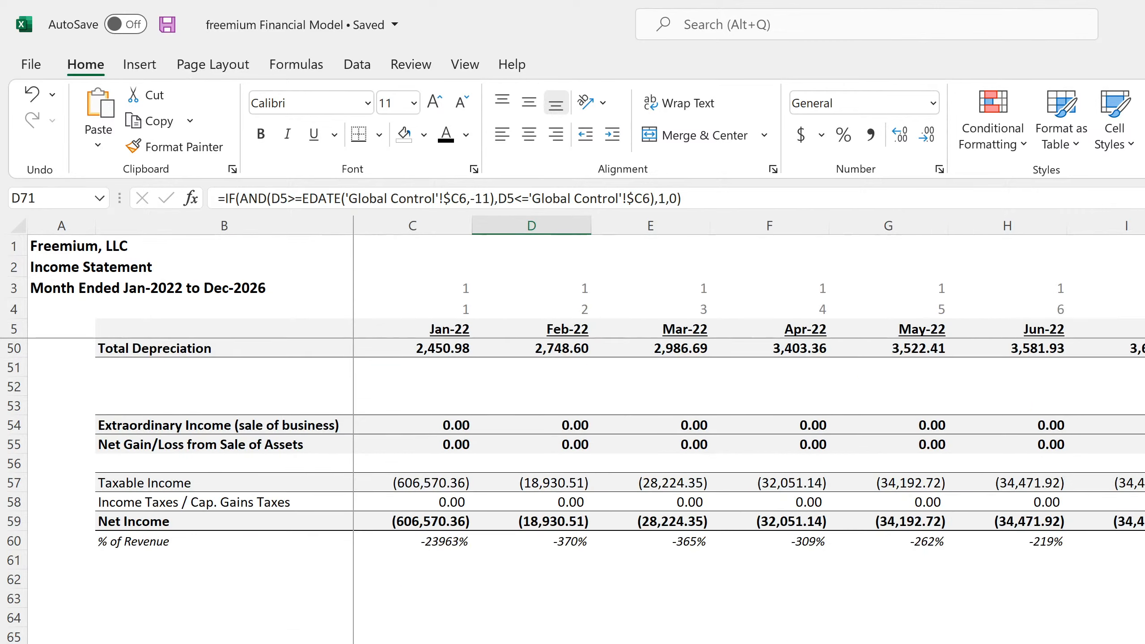
pyautogui.scroll(15, 440, 368)
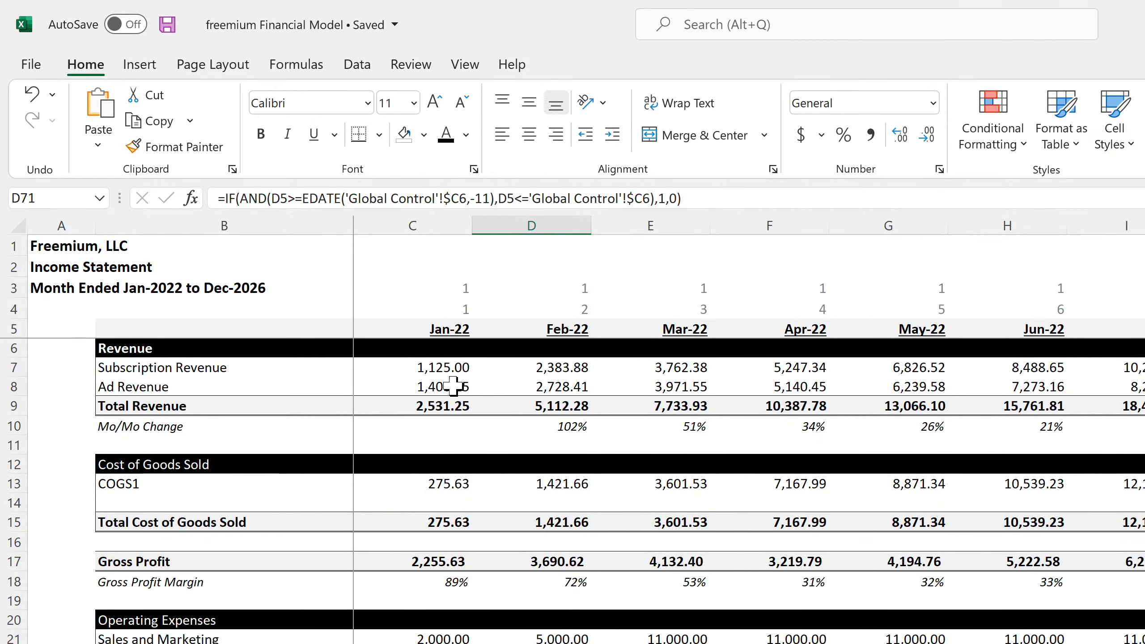
pyautogui.click(439, 367)
pyautogui.click(449, 392)
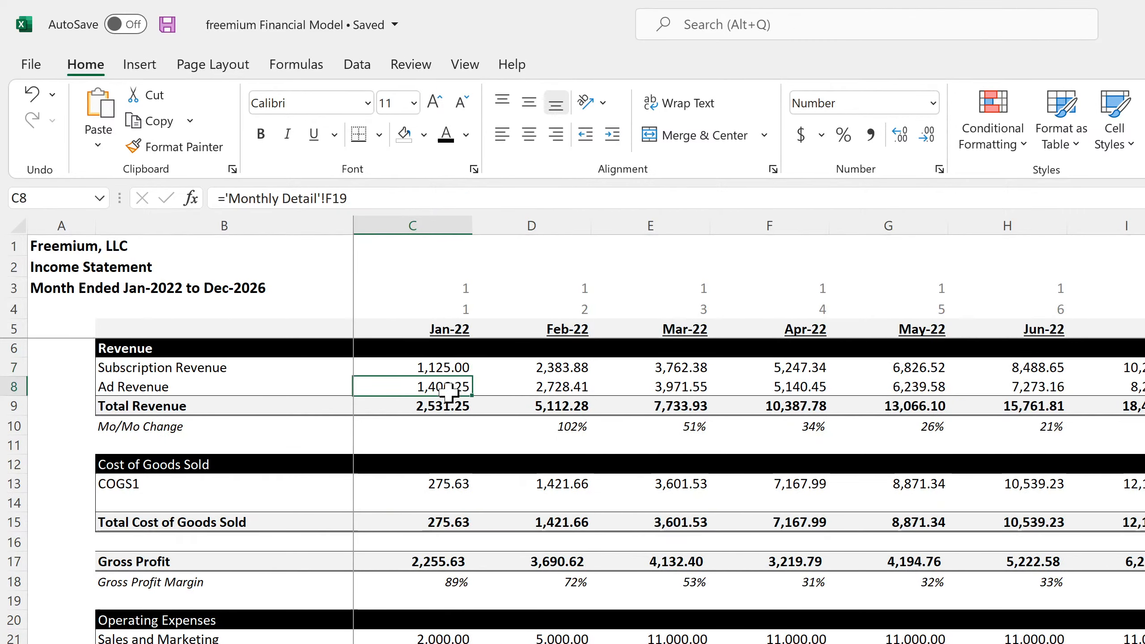
pyautogui.click(570, 366)
pyautogui.click(568, 379)
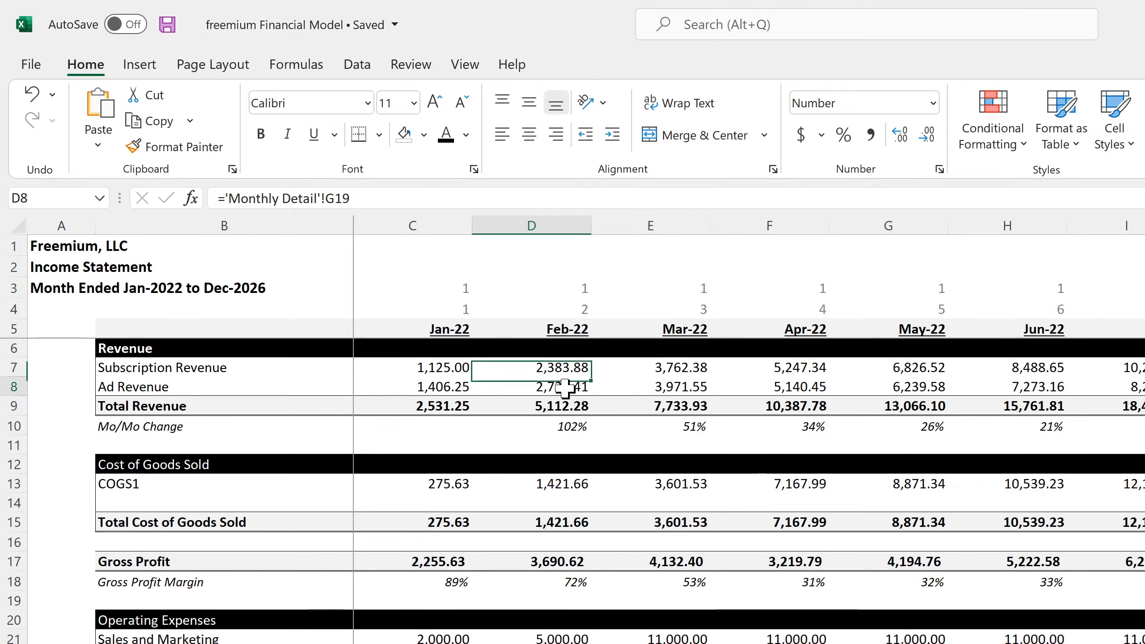
pyautogui.click(679, 365)
pyautogui.click(435, 482)
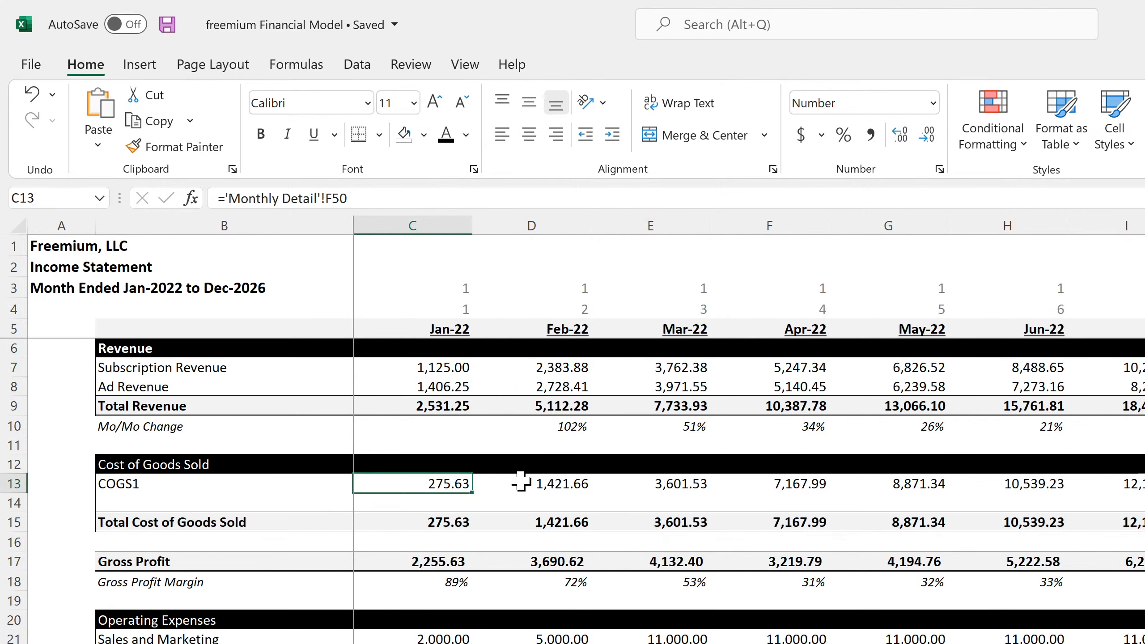
pyautogui.click(541, 482)
# - Inspect the Jan-22 operating expense links in C21:C24, and check the Include Terminal Value option in the main project assumptions
pyautogui.click(437, 637)
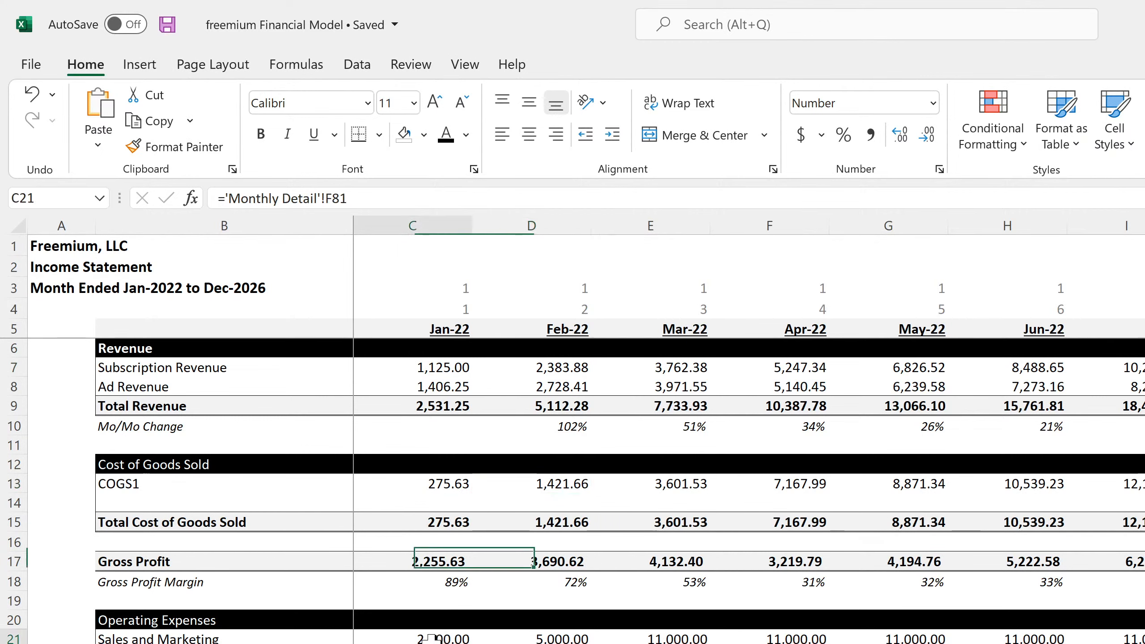
pyautogui.press('Down')
pyautogui.press('Down')
pyautogui.press('Down')
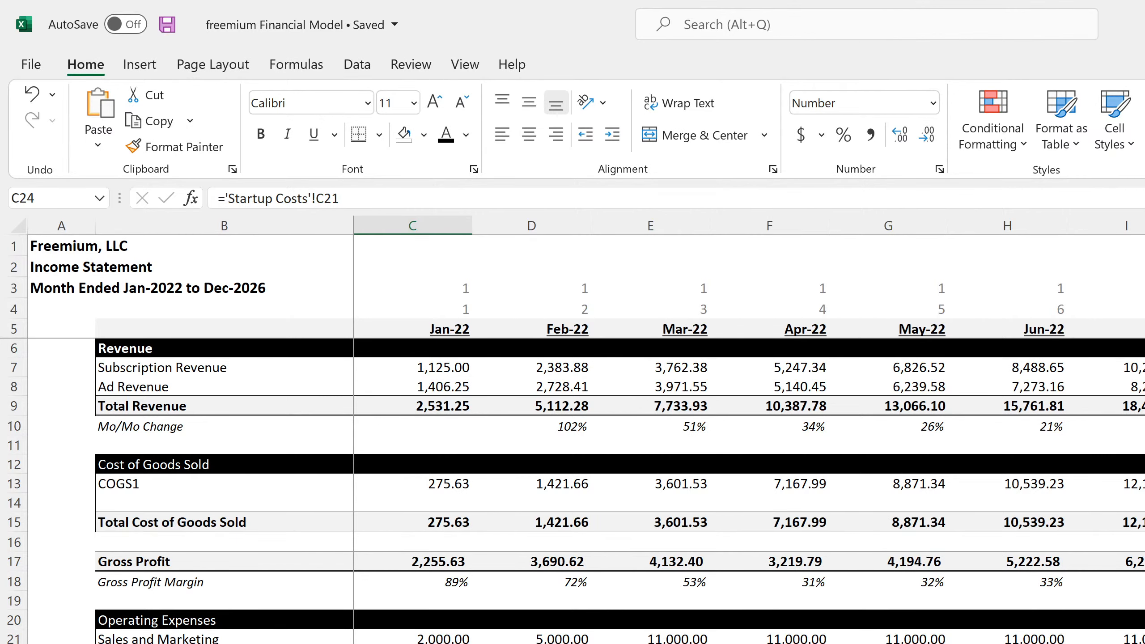
pyautogui.click(434, 637)
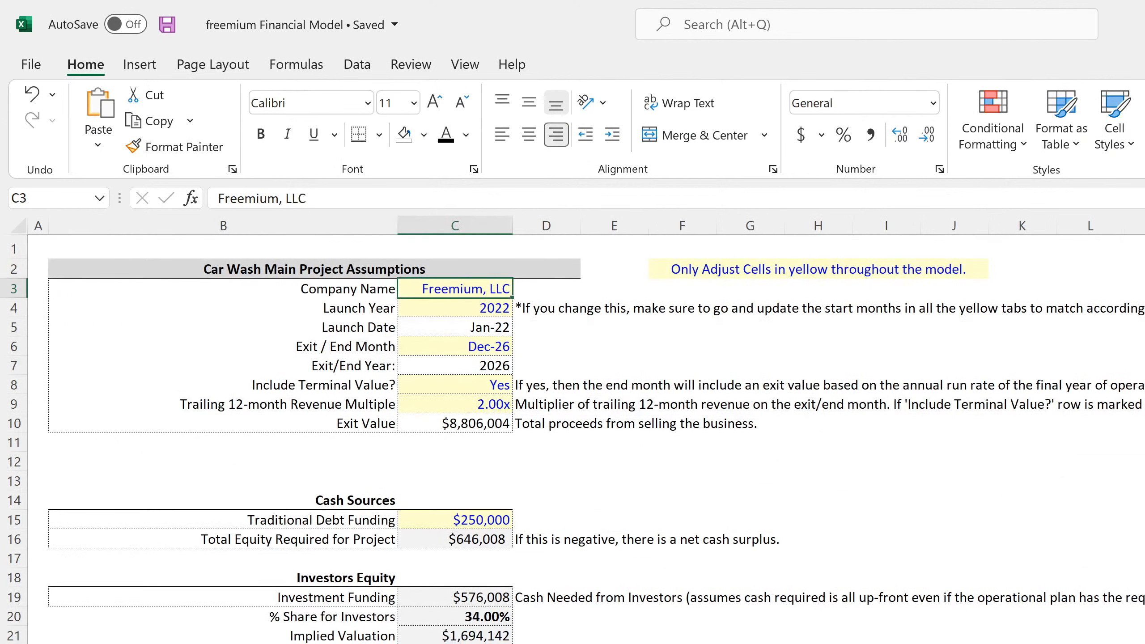
pyautogui.click(452, 387)
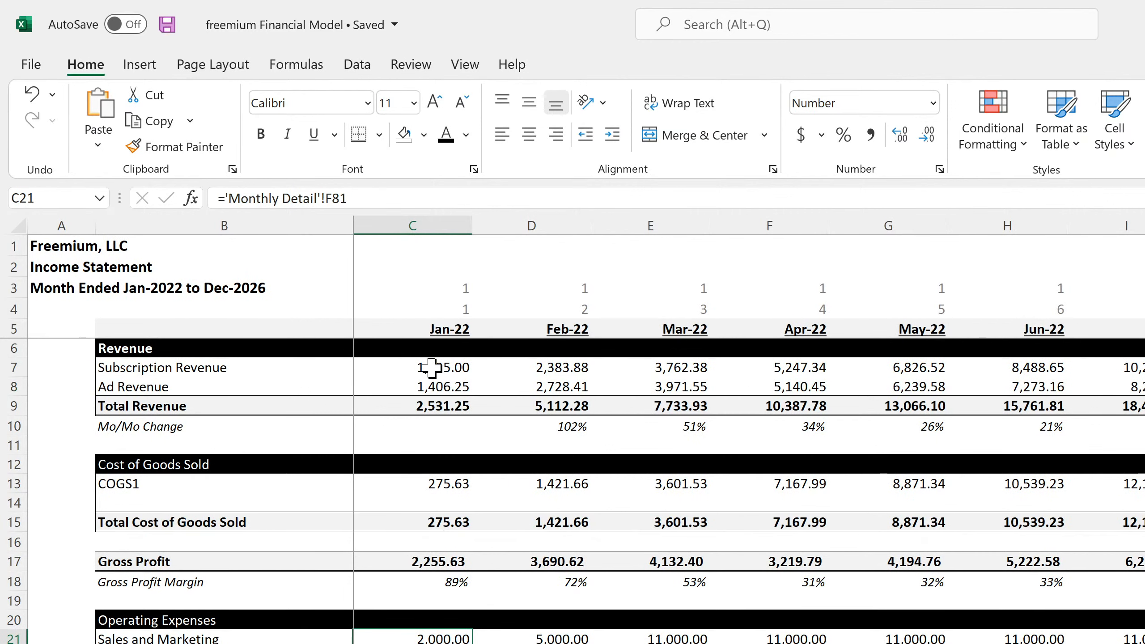
# - Trace the monthly income statement's Jan-22 Subscription Revenue, Ad Revenue and COGS1 cells to their Monthly Detail sources
pyautogui.click(431, 368)
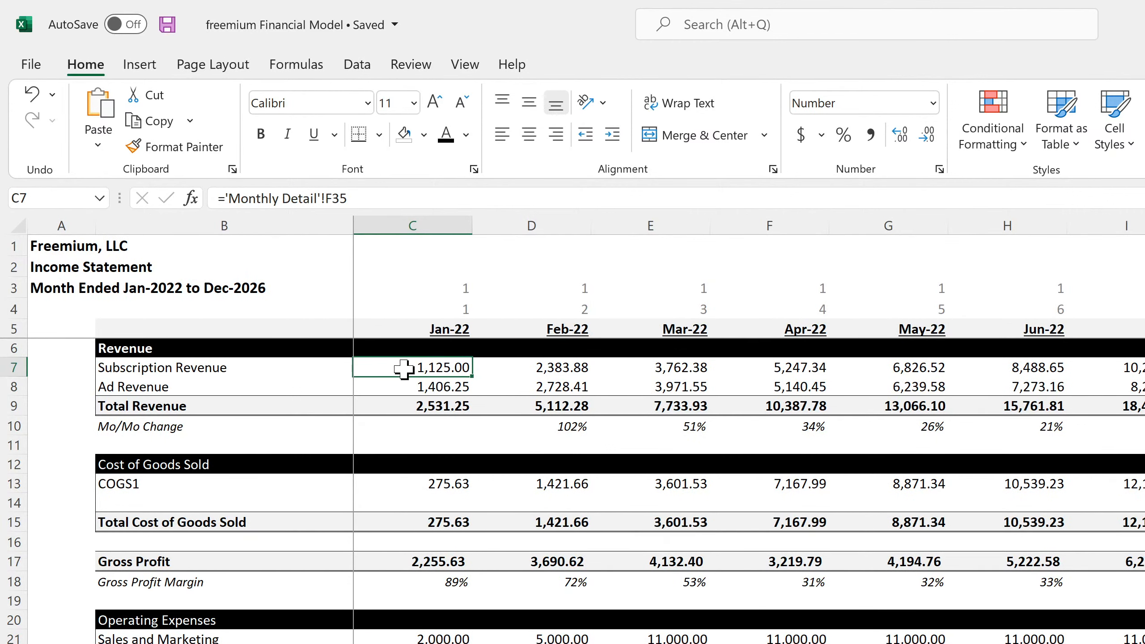
pyautogui.click(424, 391)
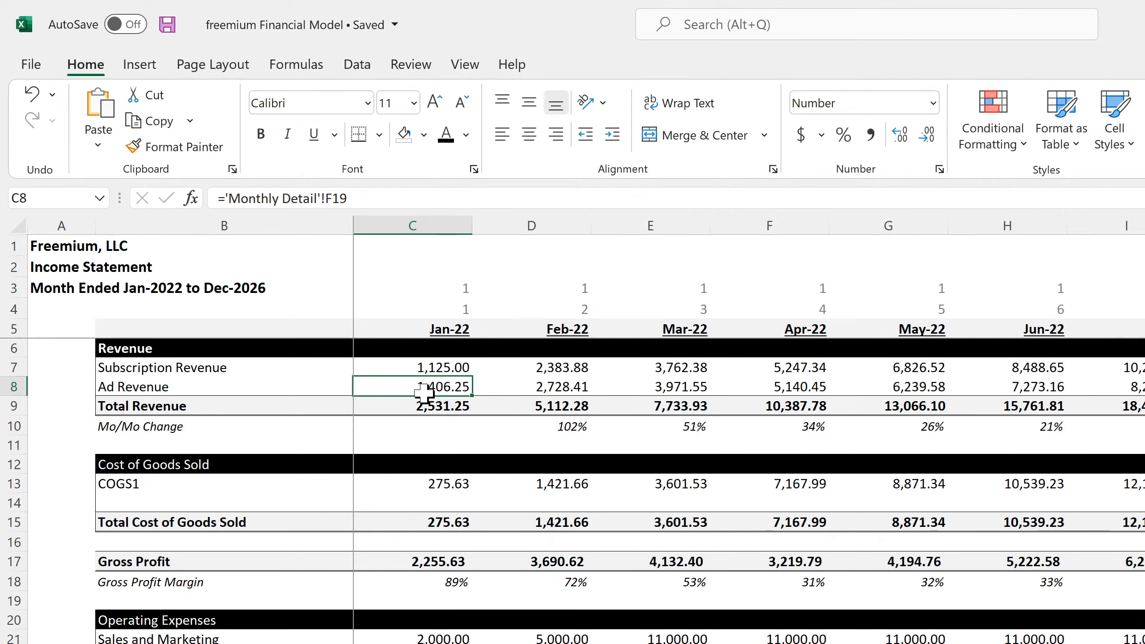
pyautogui.click(432, 487)
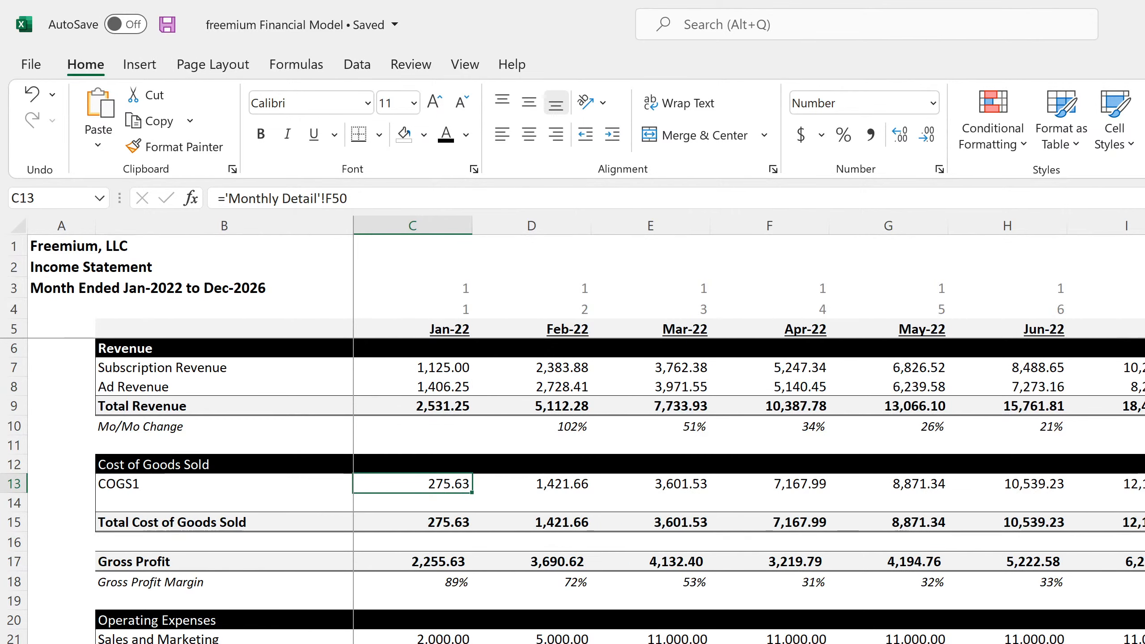
# - Review the Monthly Detail sheet's ad revenue, paid user, MRR and COGS sections that feed the income statement
pyautogui.hotkey('ctrl', 'pageup')
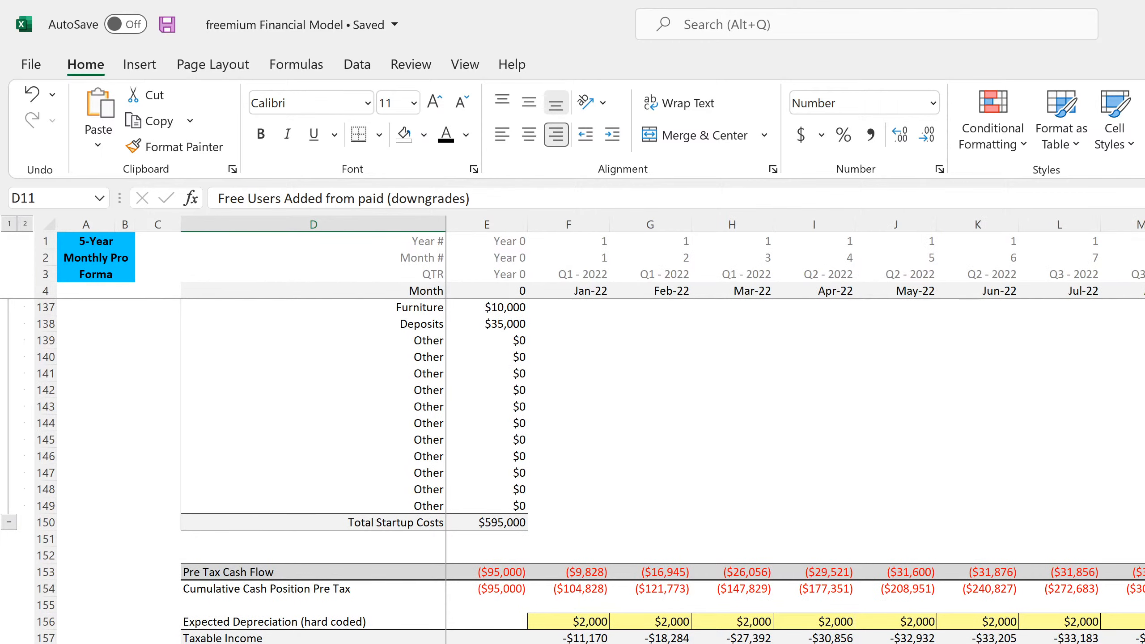
pyautogui.scroll(20, 664, 472)
pyautogui.scroll(4, 663, 471)
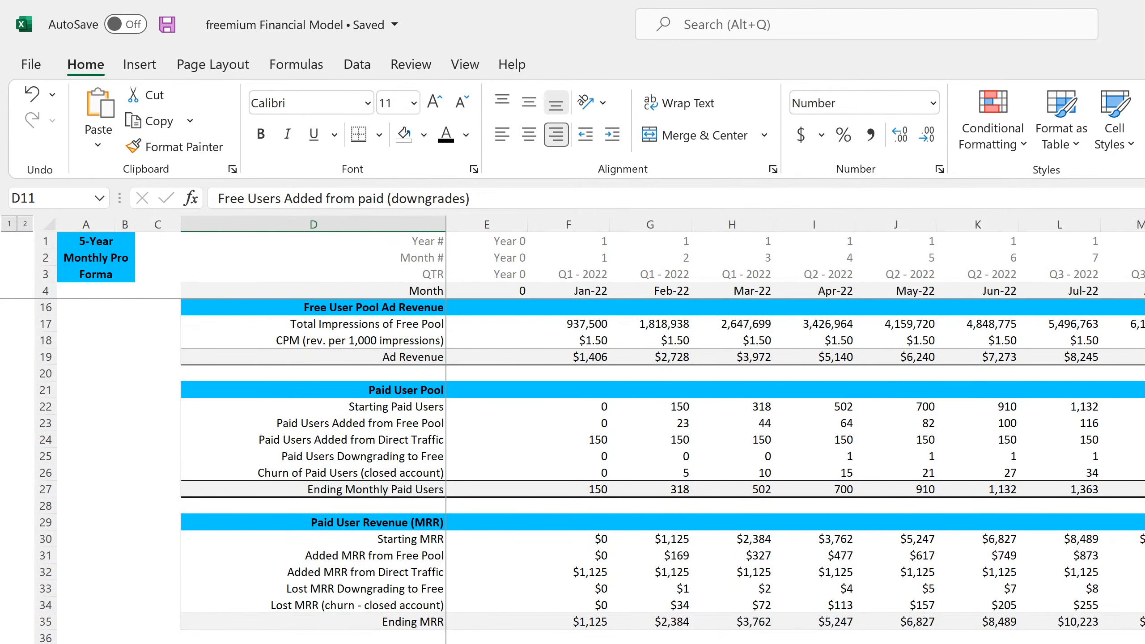
pyautogui.scroll(-4, 663, 471)
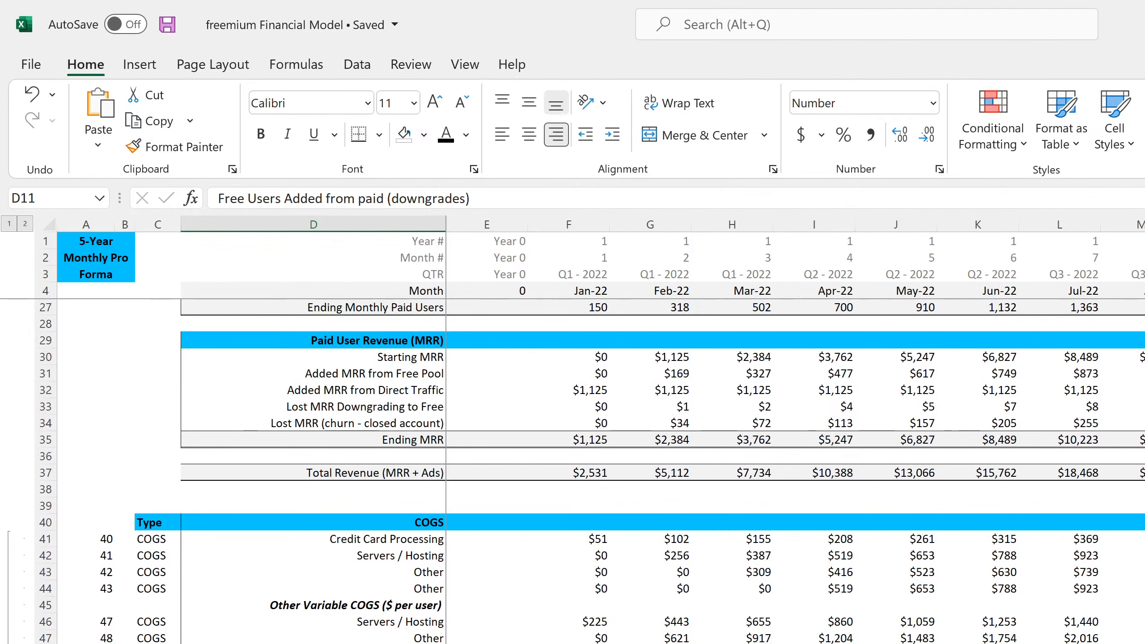
# - Compare the Jan-22 and Feb-22 COGS1 links on the monthly income statement, and inspect the Jan-22 Gross Profit formula
pyautogui.hotkey('ctrl', 'pagedown')
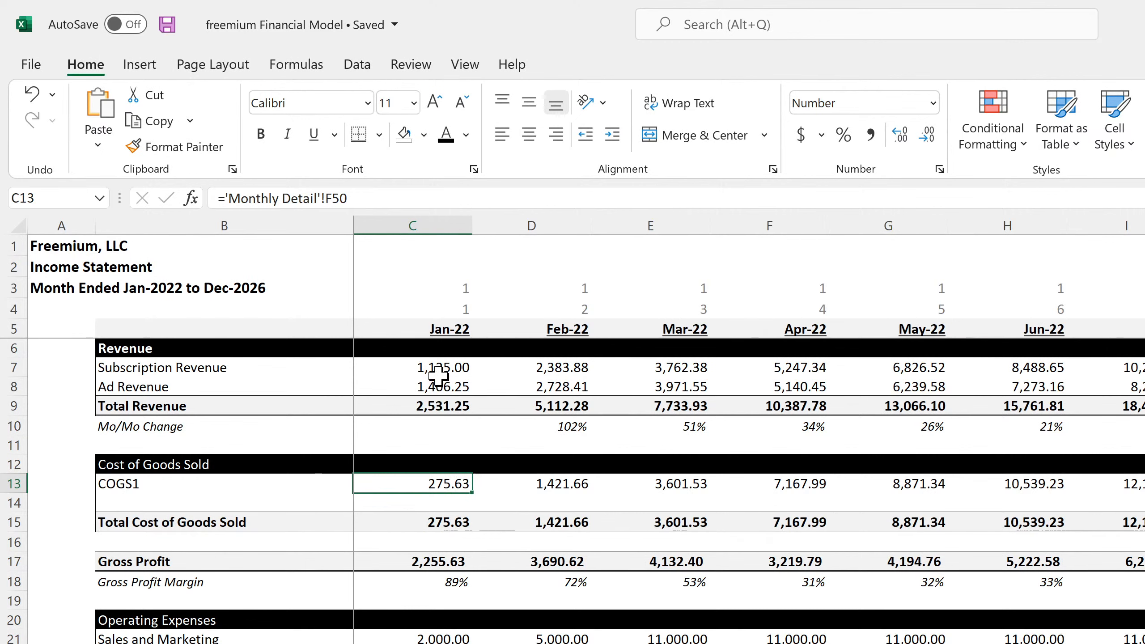
pyautogui.click(530, 483)
pyautogui.click(444, 484)
pyautogui.click(524, 483)
pyautogui.click(445, 484)
pyautogui.click(439, 561)
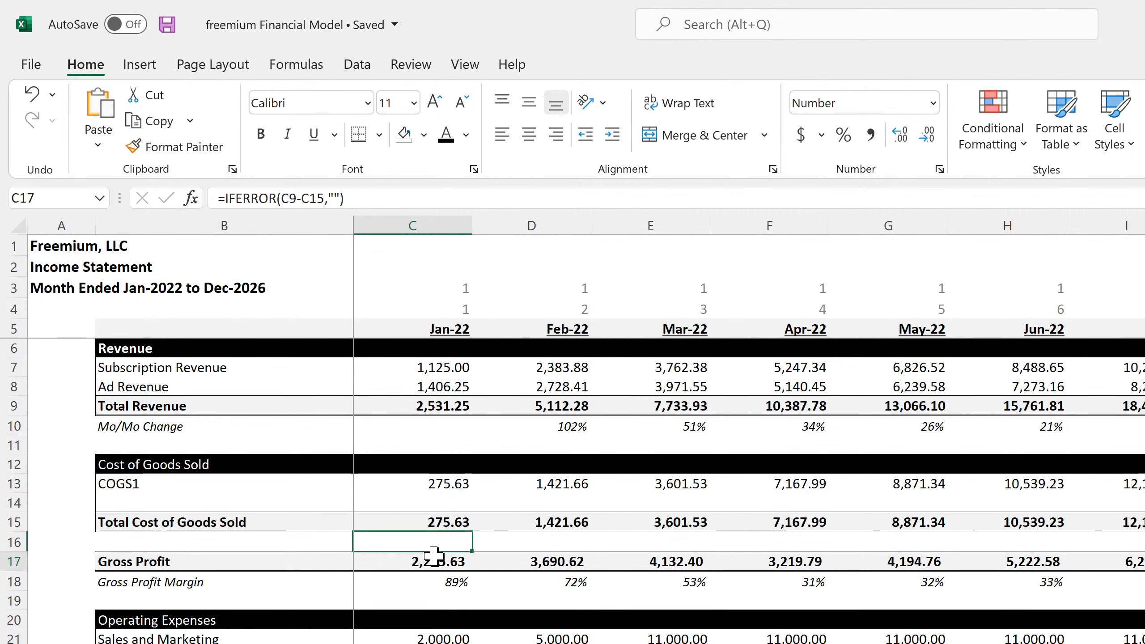
# - Check the Jan-22 links for Sales and Marketing, General and Administrative, and Research and Development in C21:C23
pyautogui.click(445, 637)
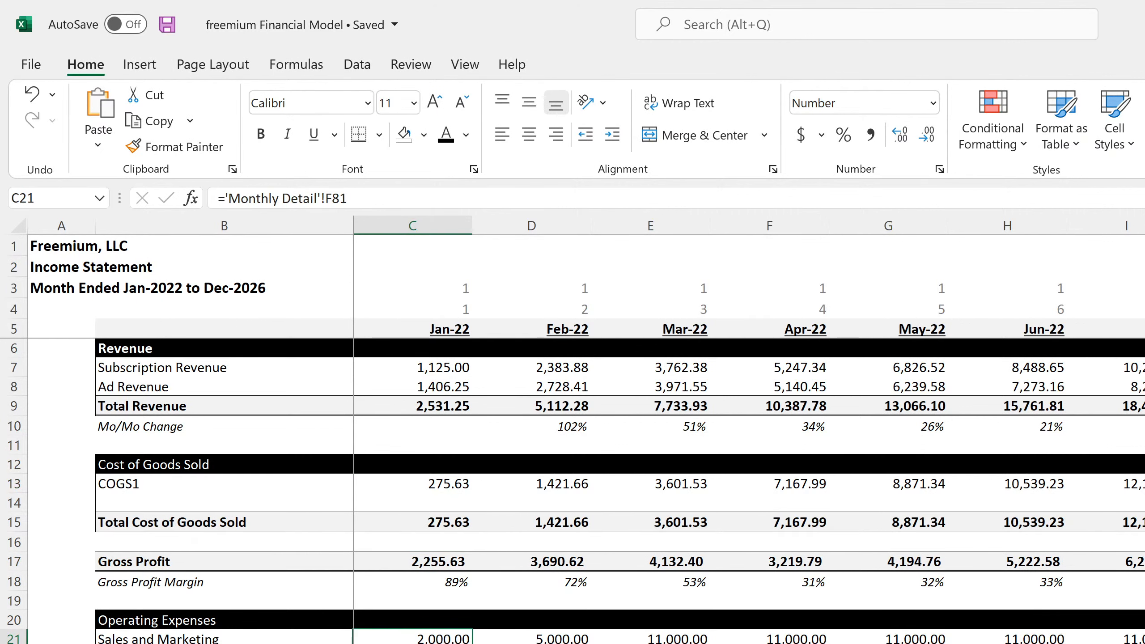
pyautogui.press('Down')
pyautogui.press('Down')
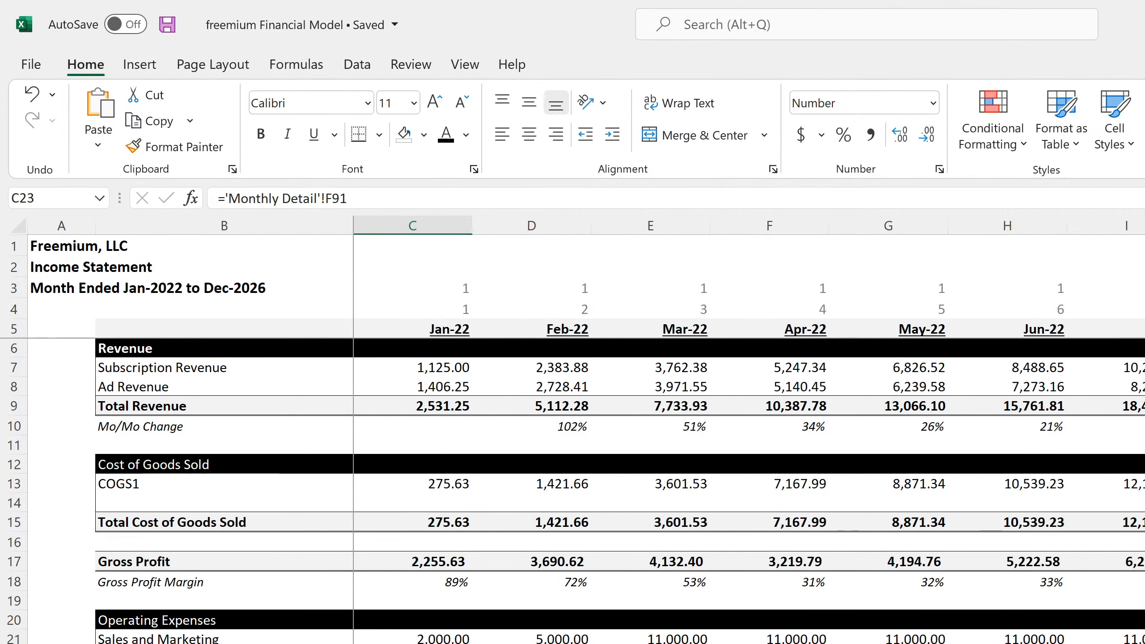
# - Review the G&A, S&M and R&D expense lines and their totals on the Monthly Detail sheet
pyautogui.hotkey('ctrl', 'pageup')
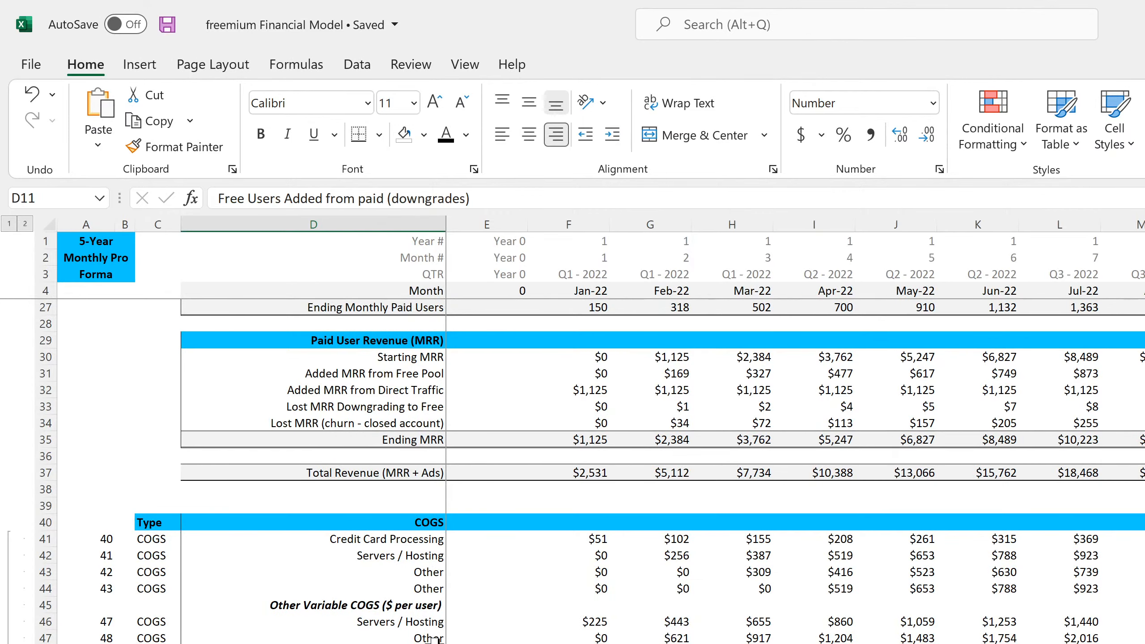
pyautogui.scroll(8, 437, 639)
pyautogui.scroll(-11, 438, 640)
pyautogui.scroll(-7, 437, 640)
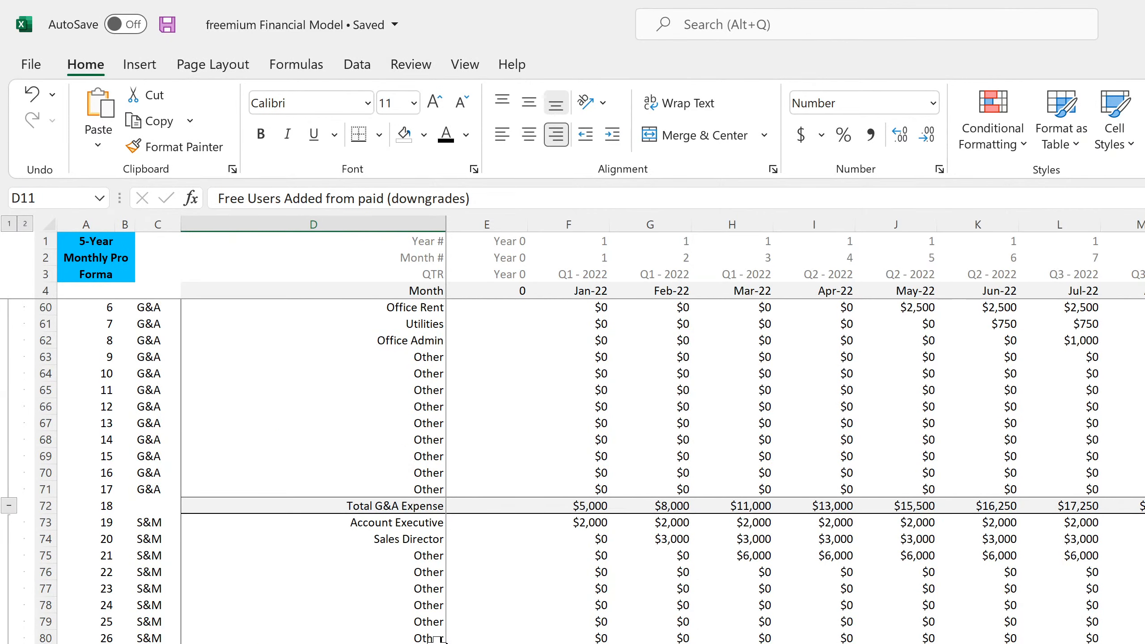
pyautogui.scroll(-4, 298, 566)
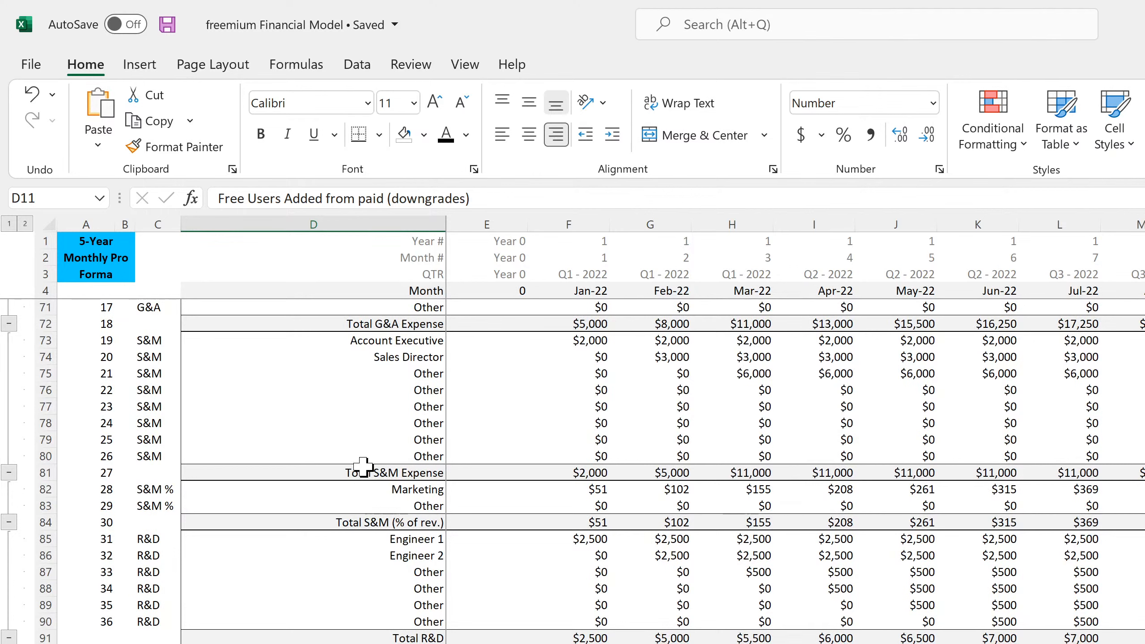
pyautogui.scroll(4, 605, 502)
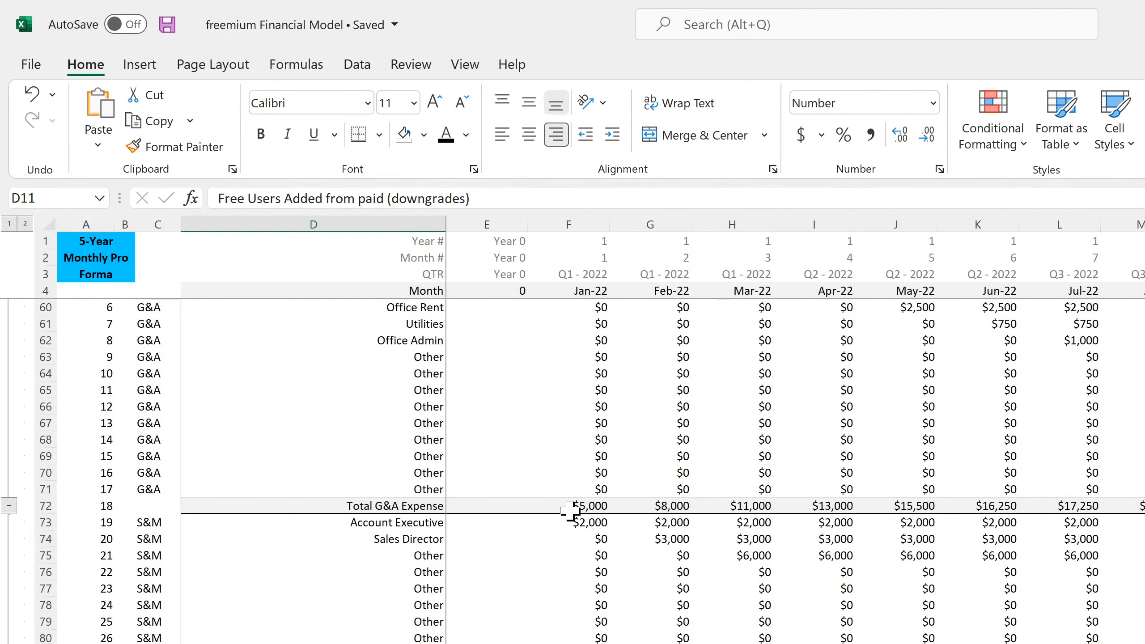
pyautogui.scroll(-4, 572, 514)
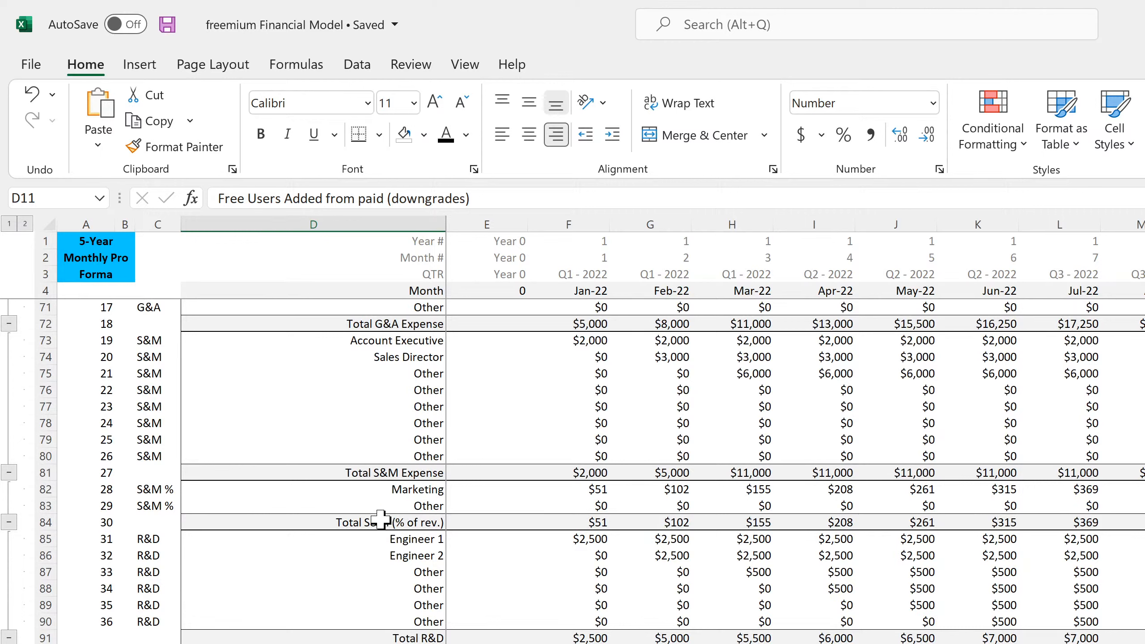
# - Inspect the Research and Development links in C23:D23 and the Jan-22 Startup Costs link on the monthly income statement
pyautogui.hotkey('ctrl', 'pagedown')
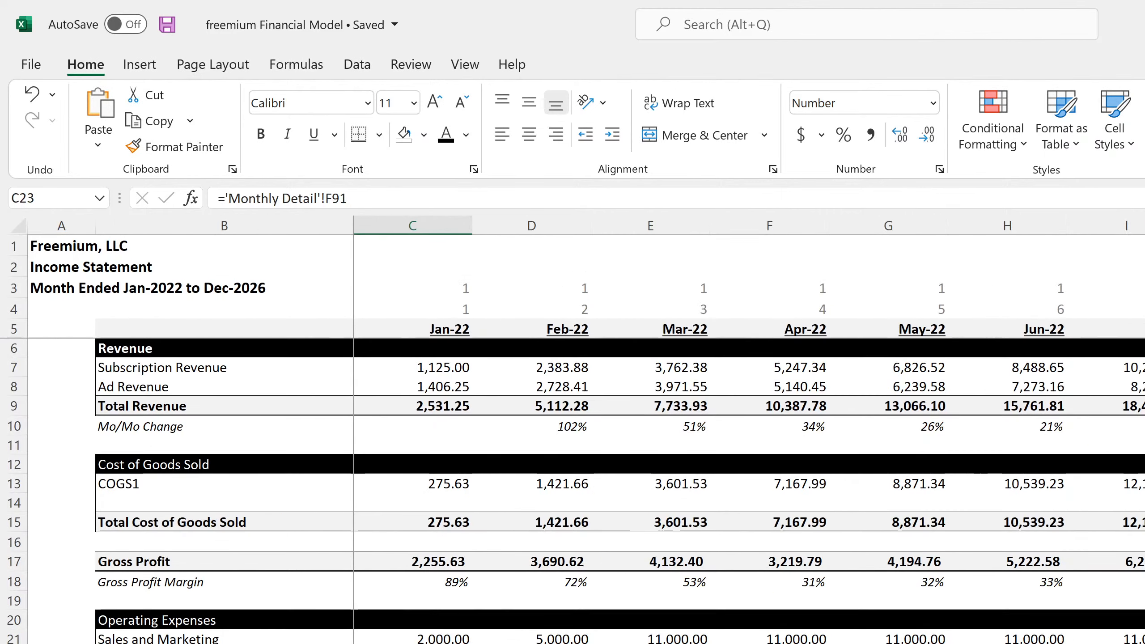
pyautogui.press('Right')
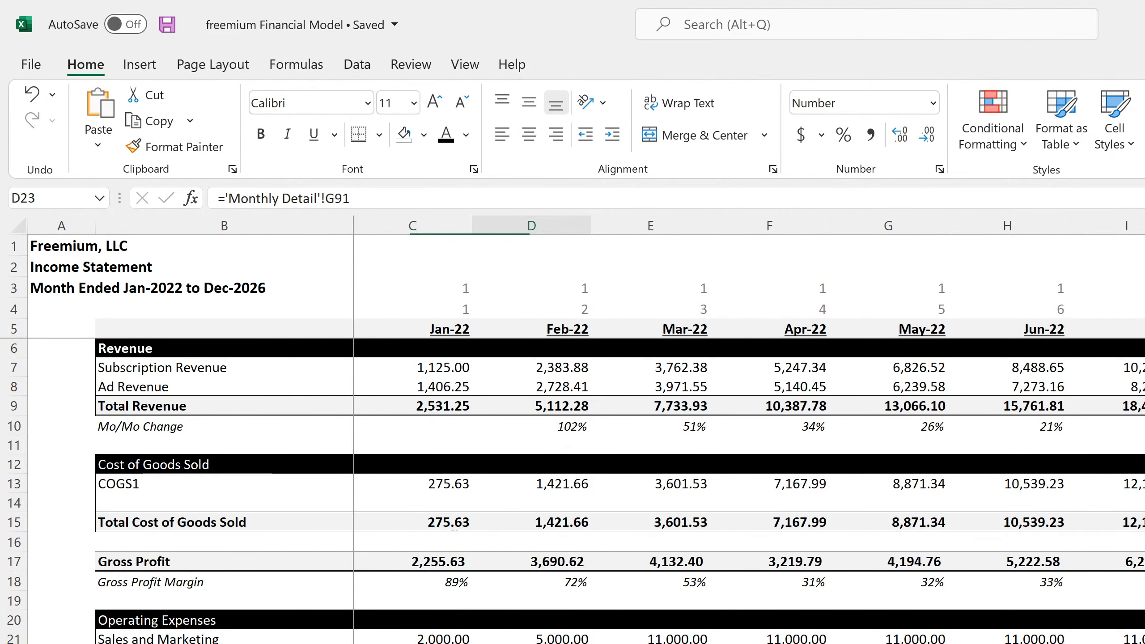
pyautogui.press('Left')
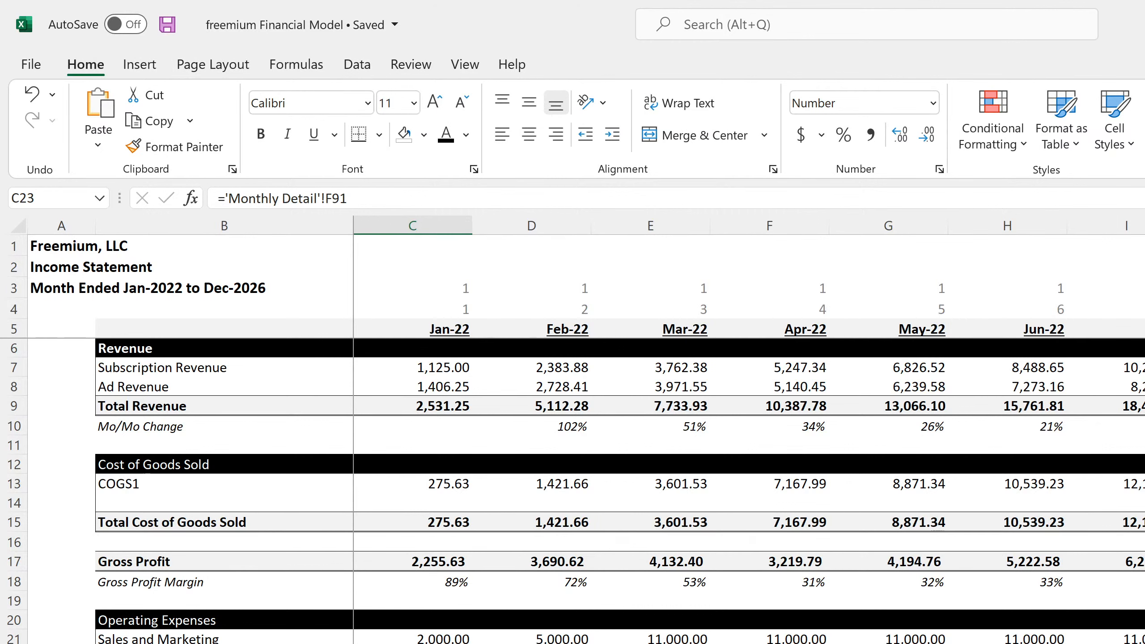
pyautogui.press('Up')
pyautogui.press('Down')
pyautogui.press('Down')
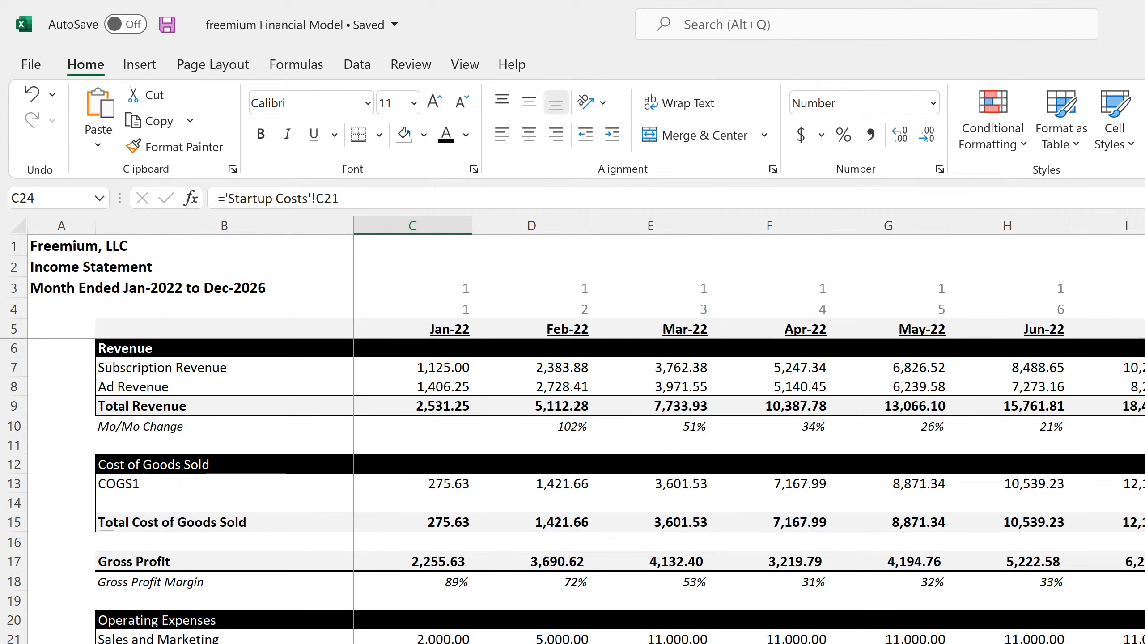
pyautogui.press('Down')
# - Inspect the Jan-22 Interest formula in C31 of the monthly income statement, and return to the annual income statement
pyautogui.click(439, 621)
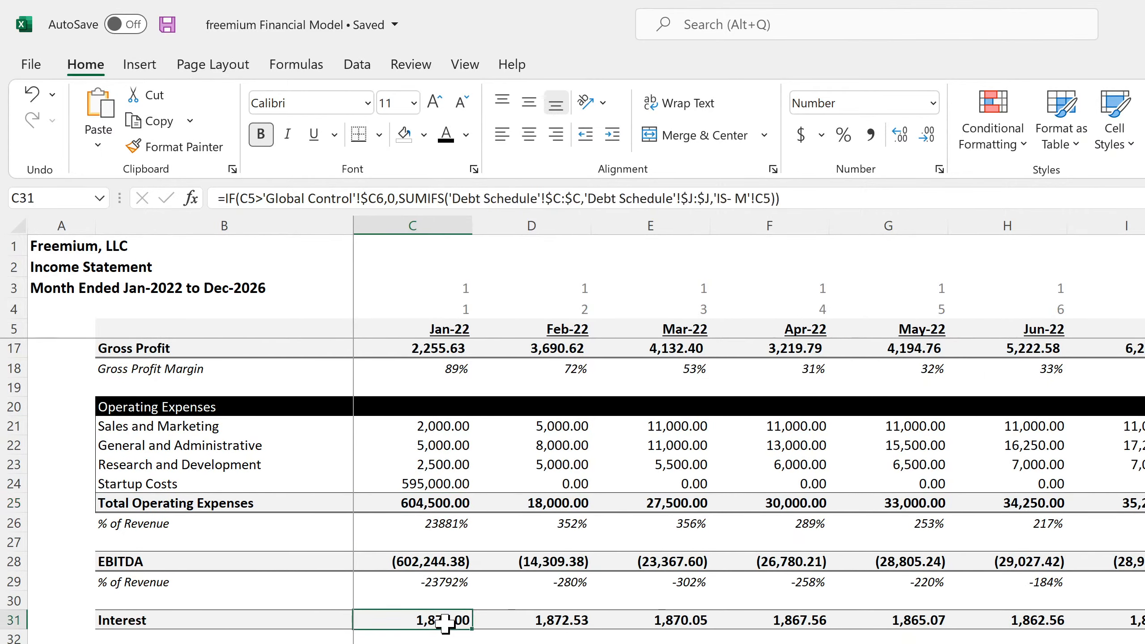
pyautogui.scroll(-7, 439, 622)
pyautogui.scroll(7, 440, 624)
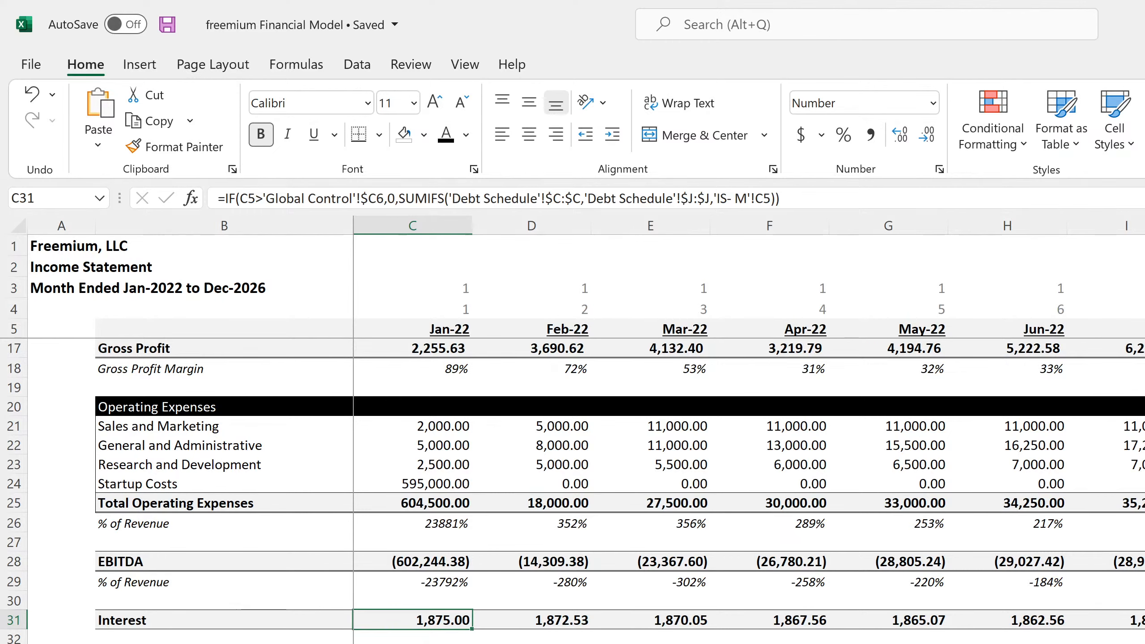
pyautogui.hotkey('ctrl', 'pagedown')
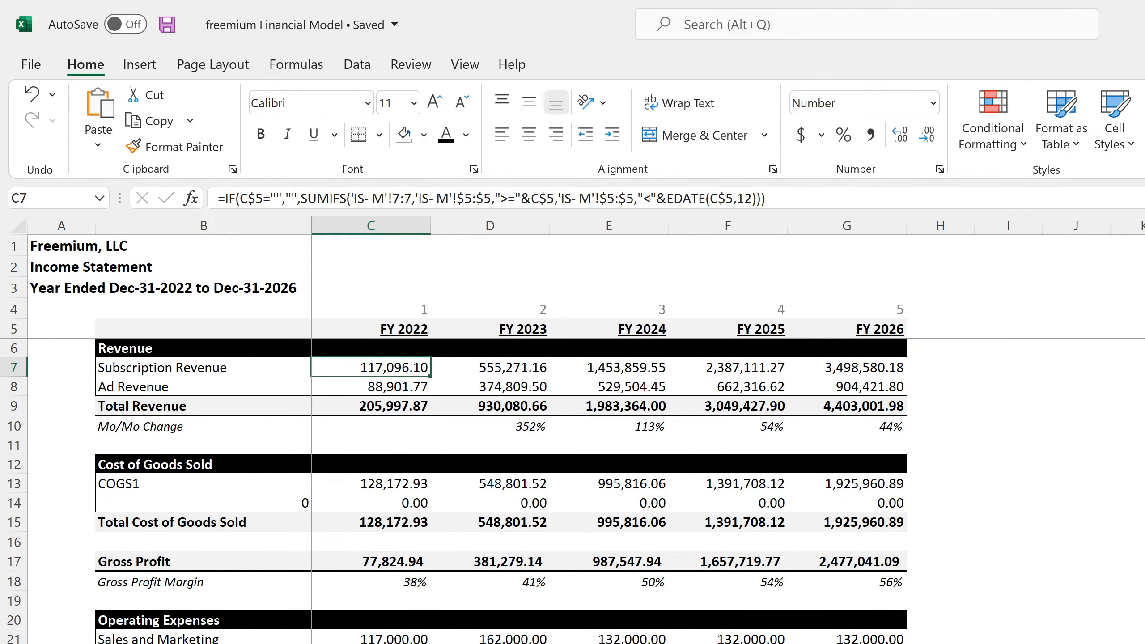
# - Review the monthly balance sheet, checking the Jan-22 Cash, Inventory and Vehicle 1 formulas down to Total Owners Equity
pyautogui.hotkey('ctrl', 'pagedown')
pyautogui.click(379, 444)
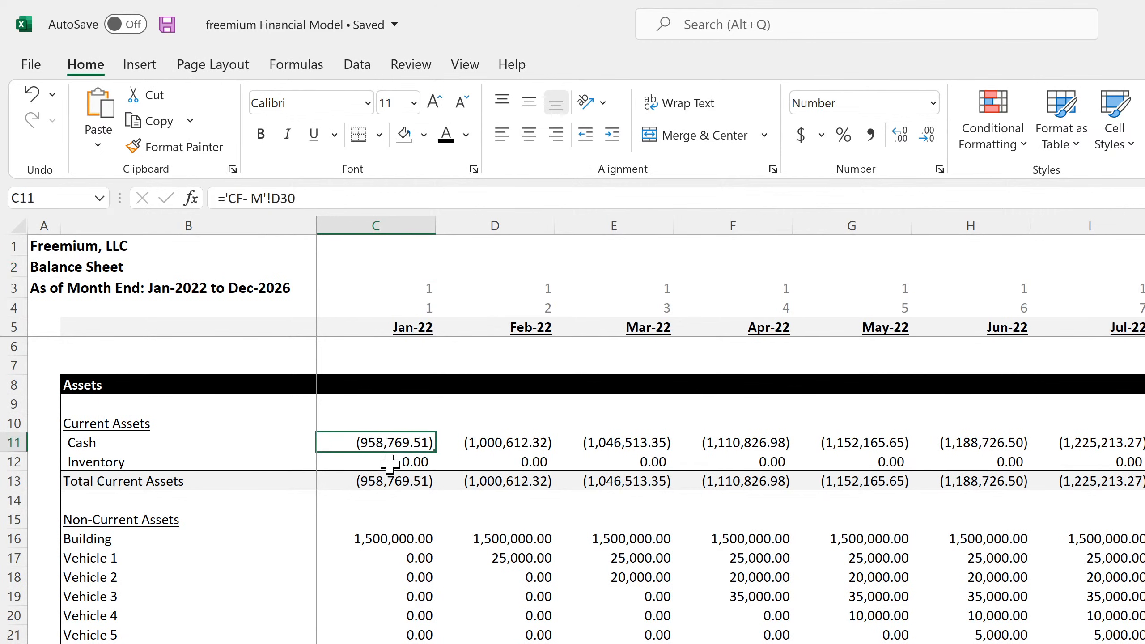
pyautogui.click(383, 462)
pyautogui.click(370, 561)
pyautogui.scroll(-7, 370, 564)
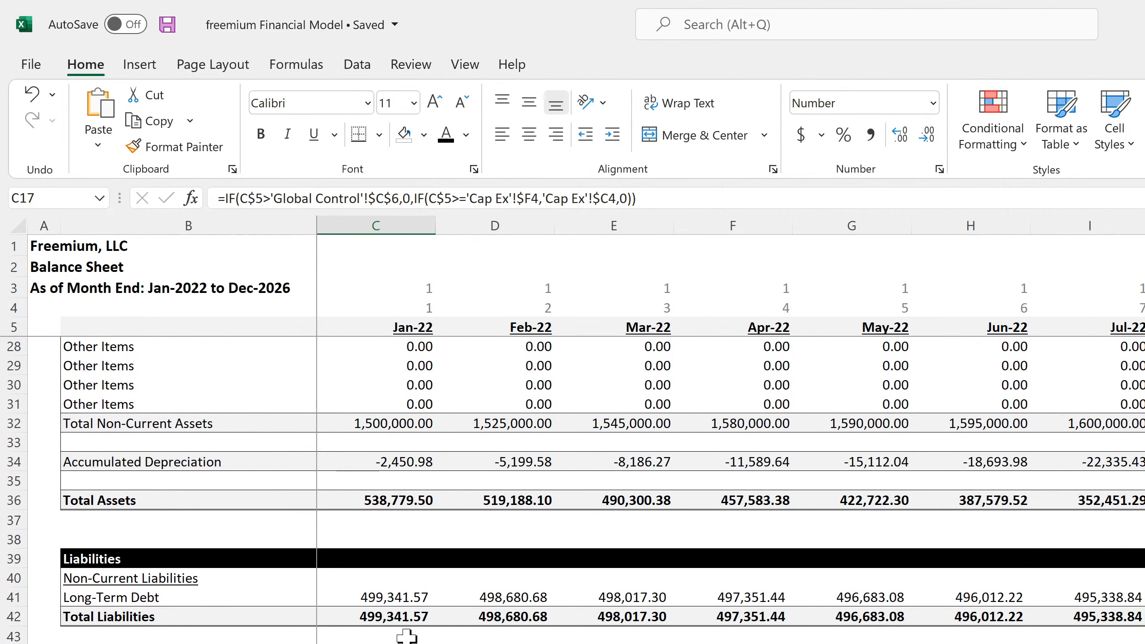
pyautogui.scroll(-4, 404, 631)
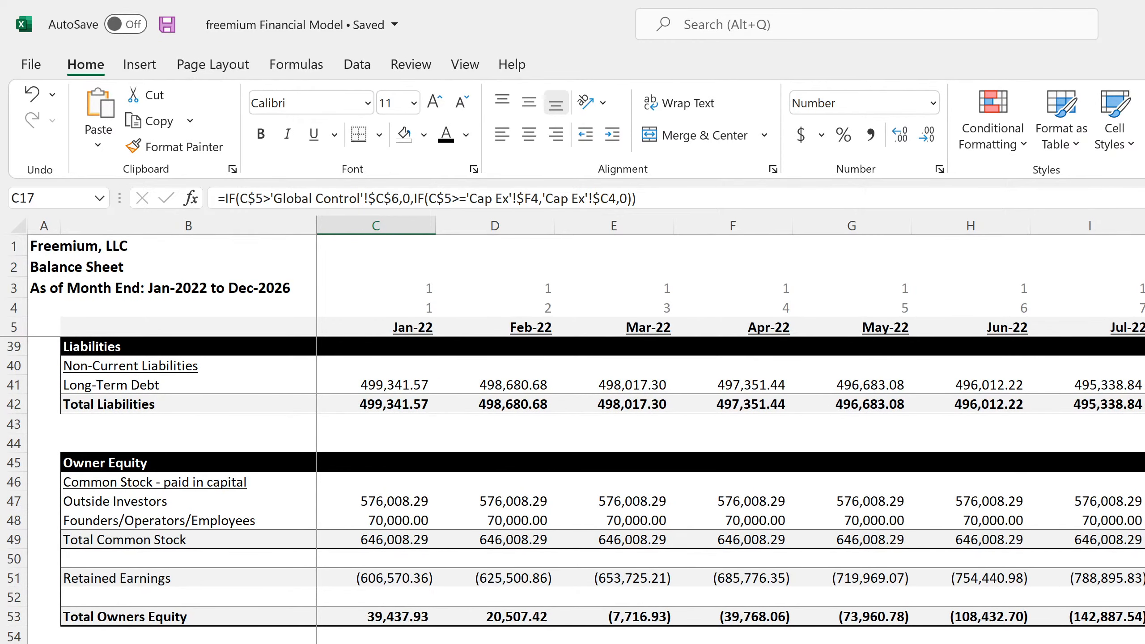
# - Look over the monthly Statement of Cash Flows, and the Debt Service and empty rows below it in the 5-Year Monthly Pro Forma
pyautogui.hotkey('ctrl', 'pagedown')
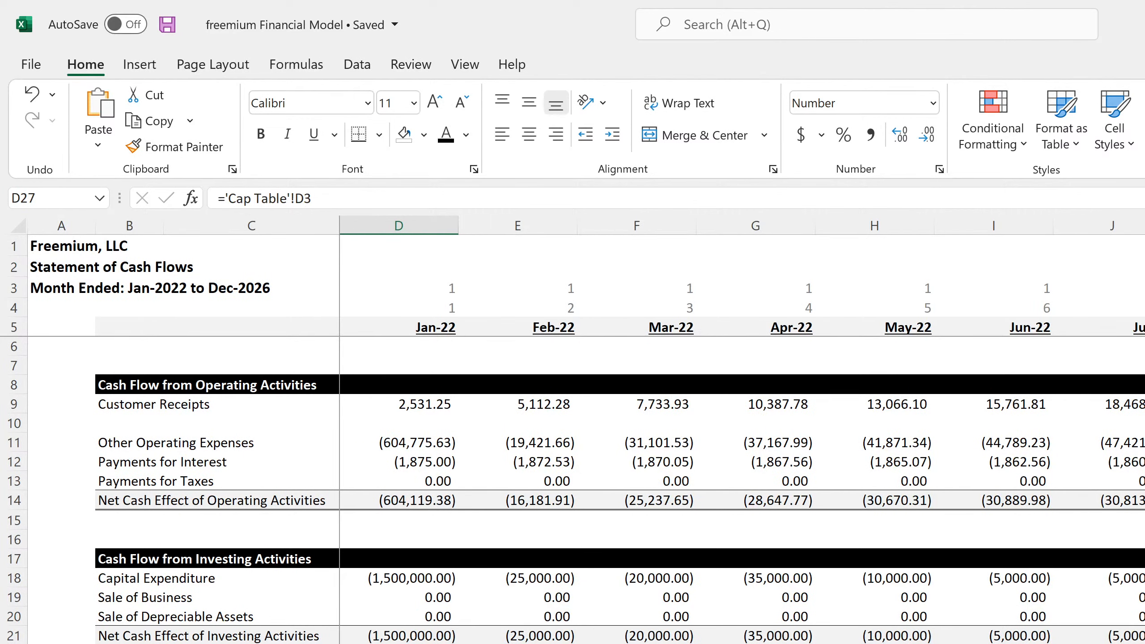
pyautogui.hotkey('ctrl', 'pagedown')
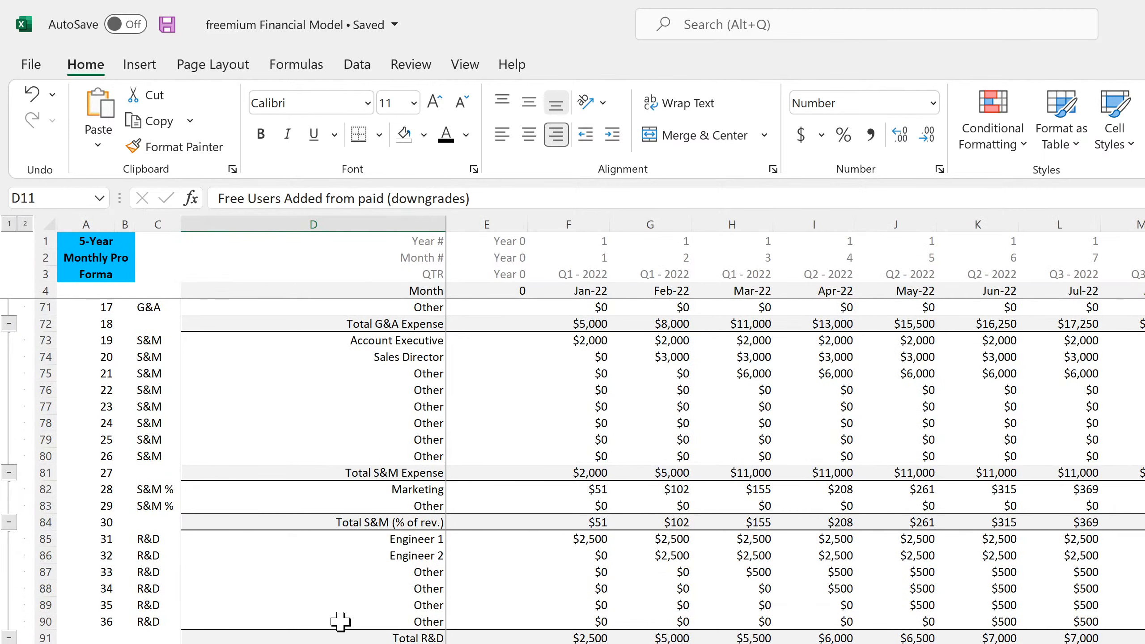
pyautogui.scroll(-7, 342, 622)
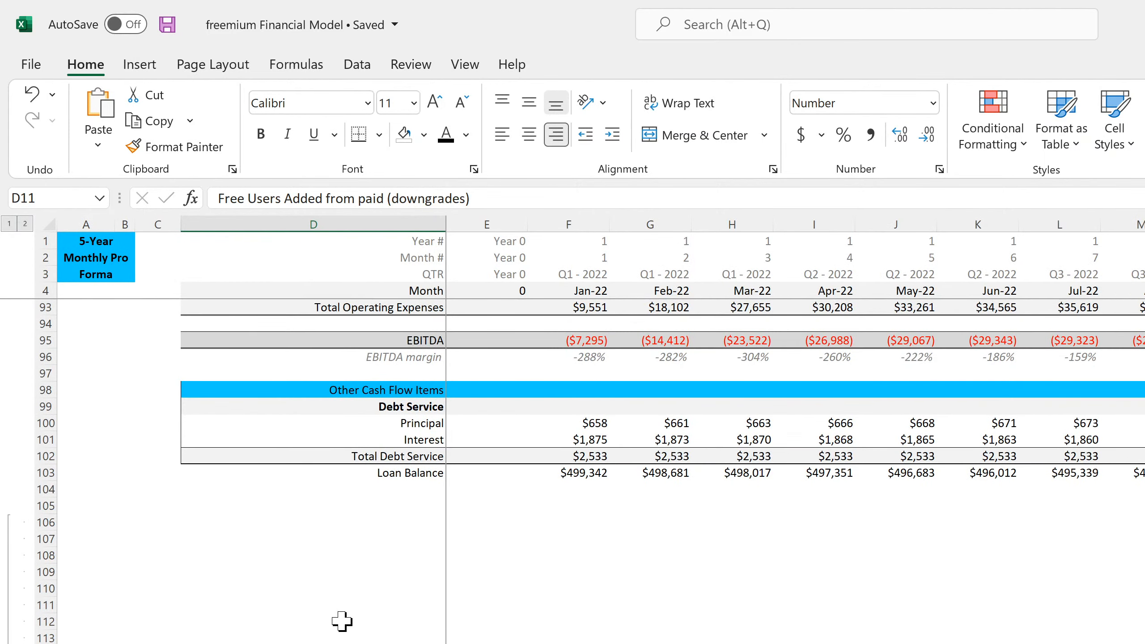
pyautogui.scroll(-4, 342, 622)
pyautogui.scroll(4, 296, 584)
pyautogui.scroll(-4, 297, 632)
pyautogui.scroll(4, 217, 522)
pyautogui.moveTo(41, 508); pyautogui.dragTo(25, 641)
pyautogui.rightClick(45, 629)
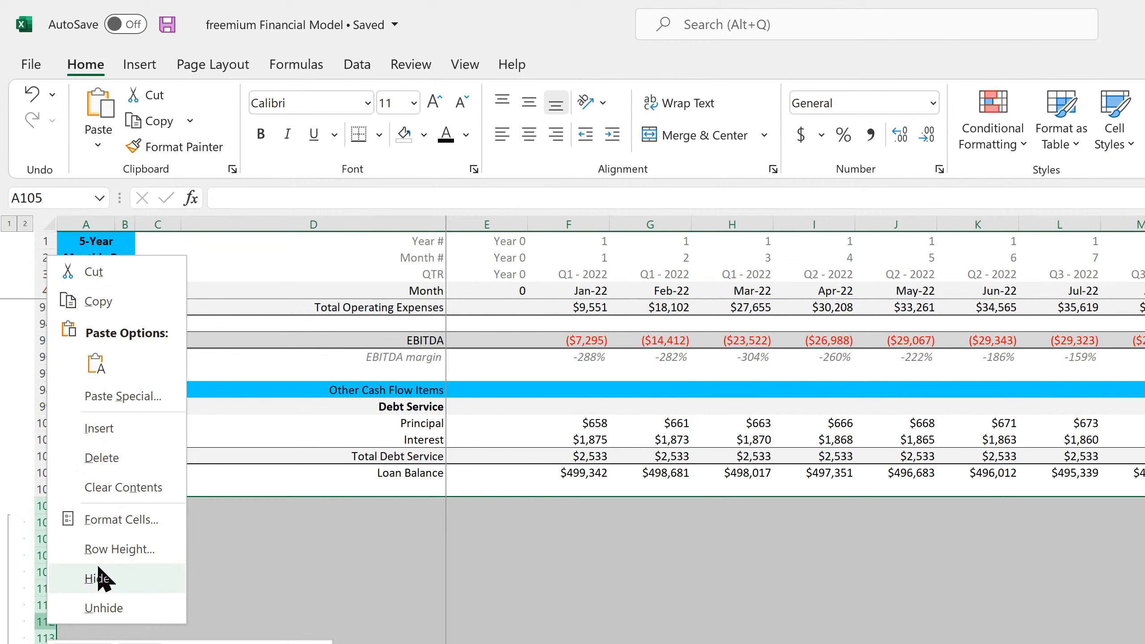
pyautogui.press('Escape')
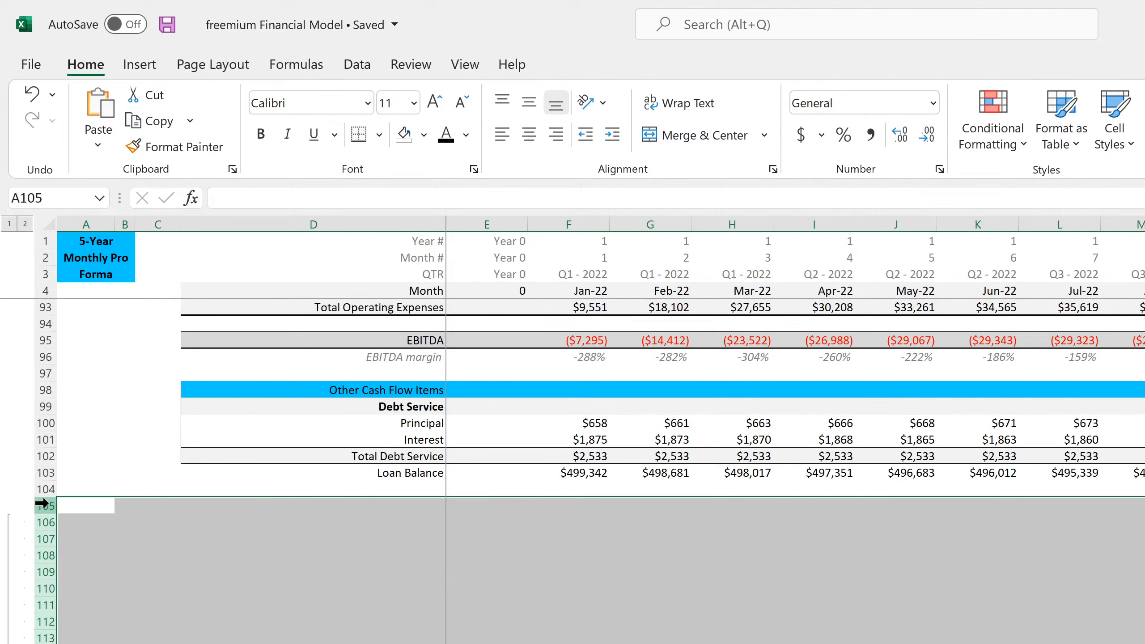
# - Delete the block of blank rows starting at row 105, beneath the Loan Balance line
pyautogui.moveTo(43, 503); pyautogui.dragTo(45, 643)
pyautogui.rightClick(49, 613)
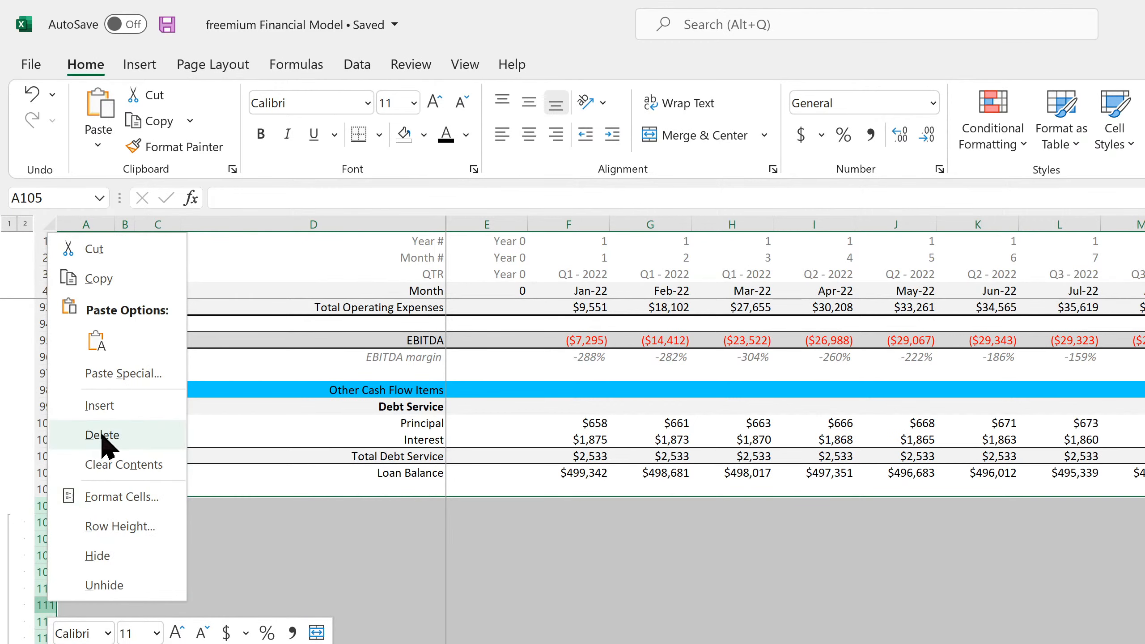
pyautogui.click(96, 435)
pyautogui.click(302, 554)
# - Check the remaining gap above the Cash Flow line and delete blank rows 106 through 111
pyautogui.scroll(-11, 298, 600)
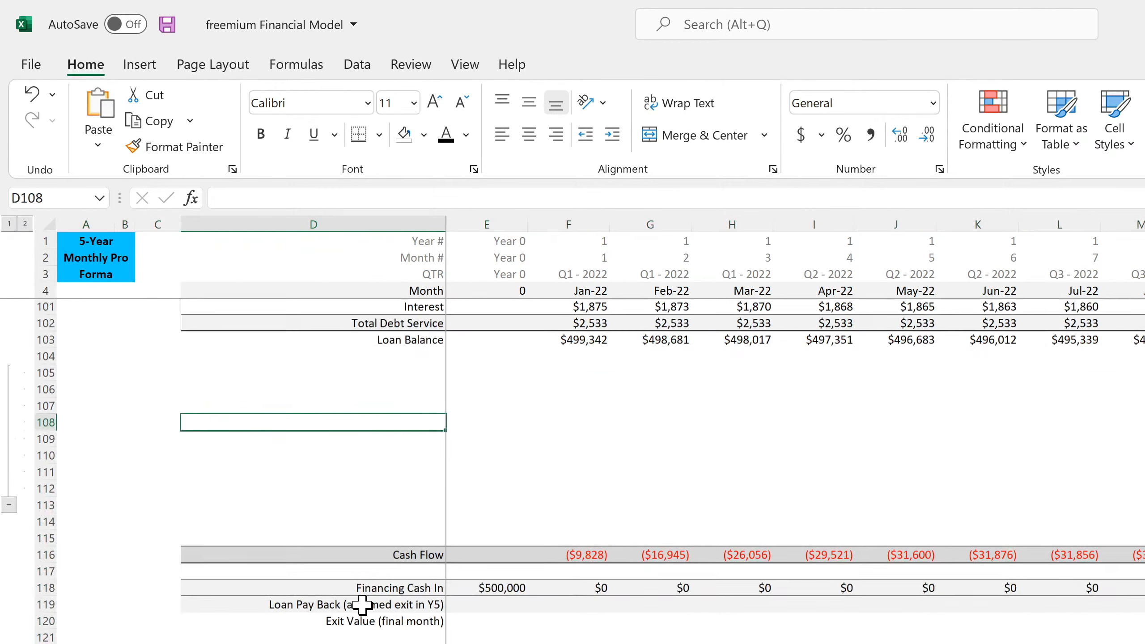
pyautogui.scroll(-4, 363, 605)
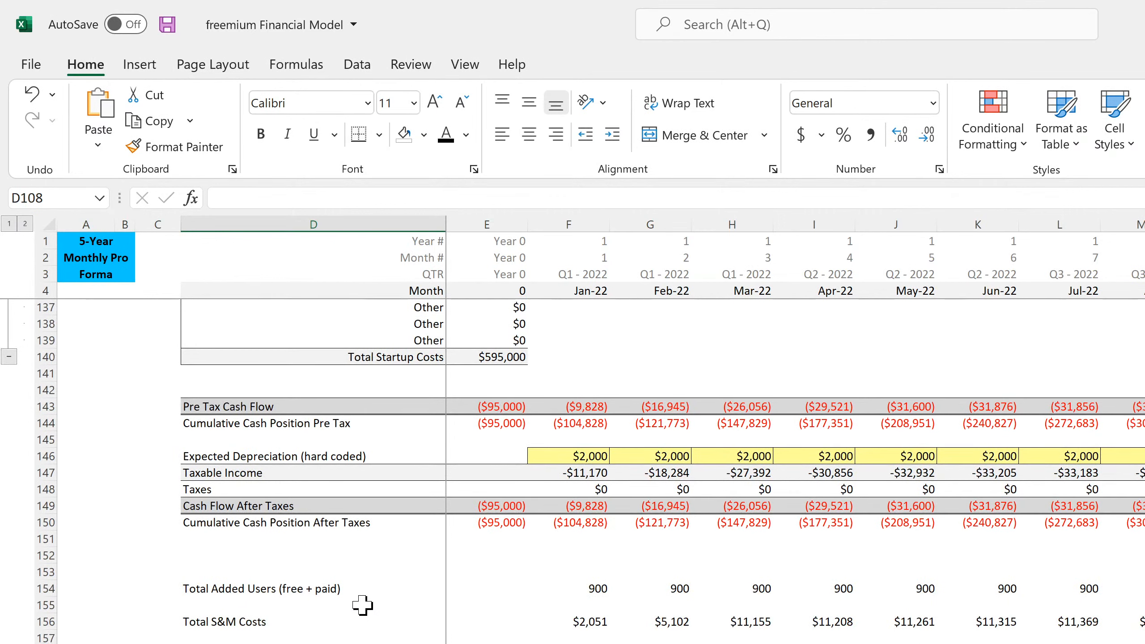
pyautogui.scroll(11, 363, 605)
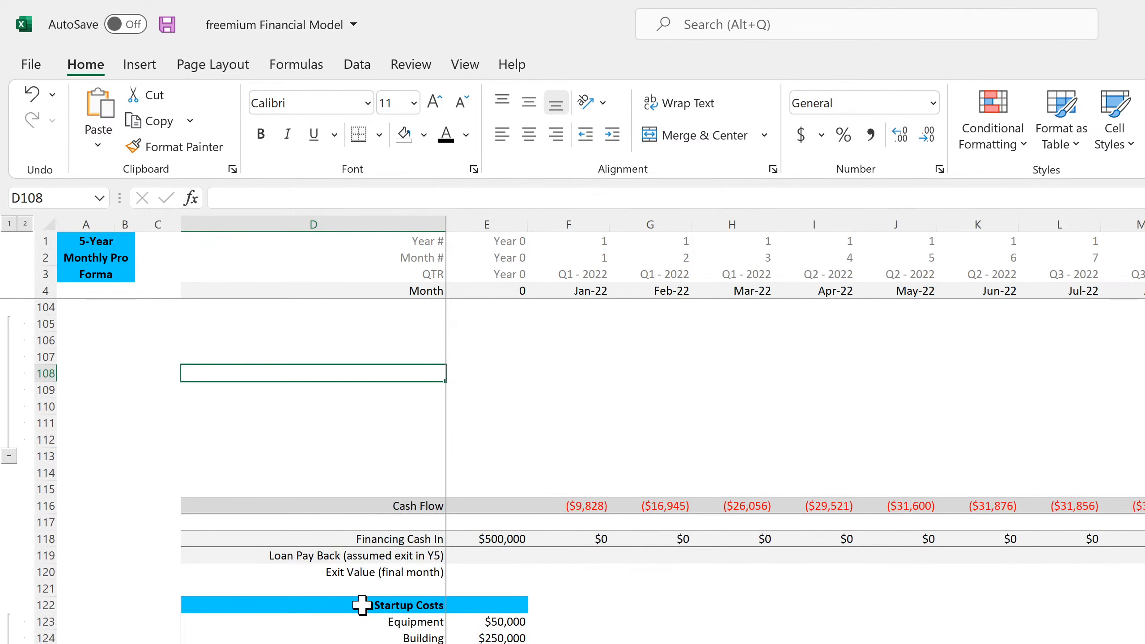
pyautogui.scroll(4, 363, 605)
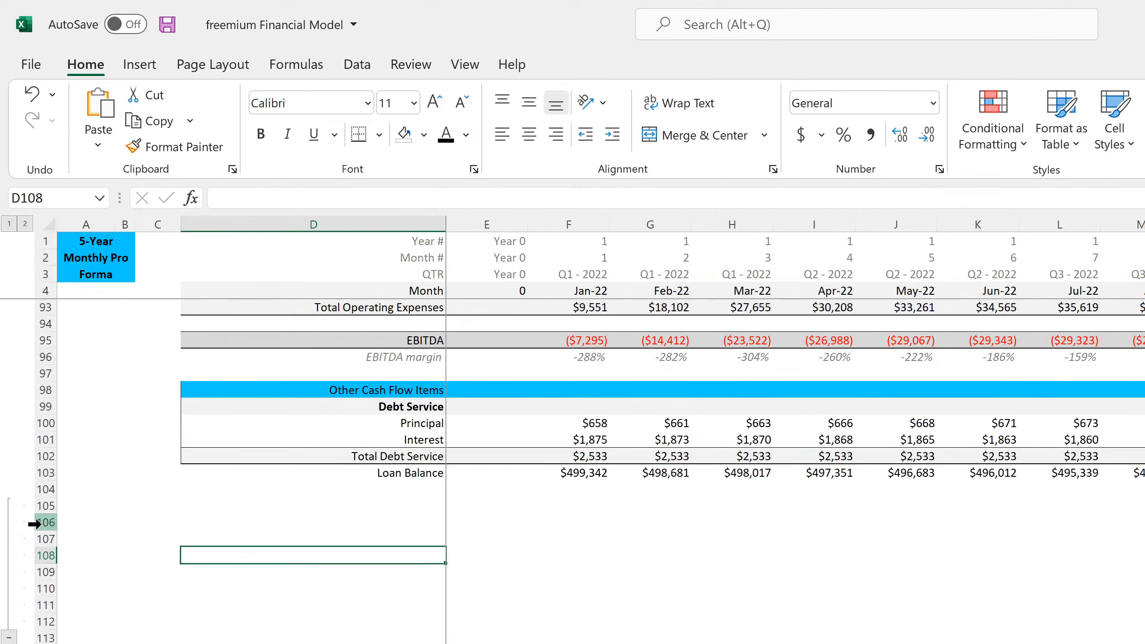
pyautogui.moveTo(41, 522); pyautogui.dragTo(44, 583)
pyautogui.rightClick(45, 555)
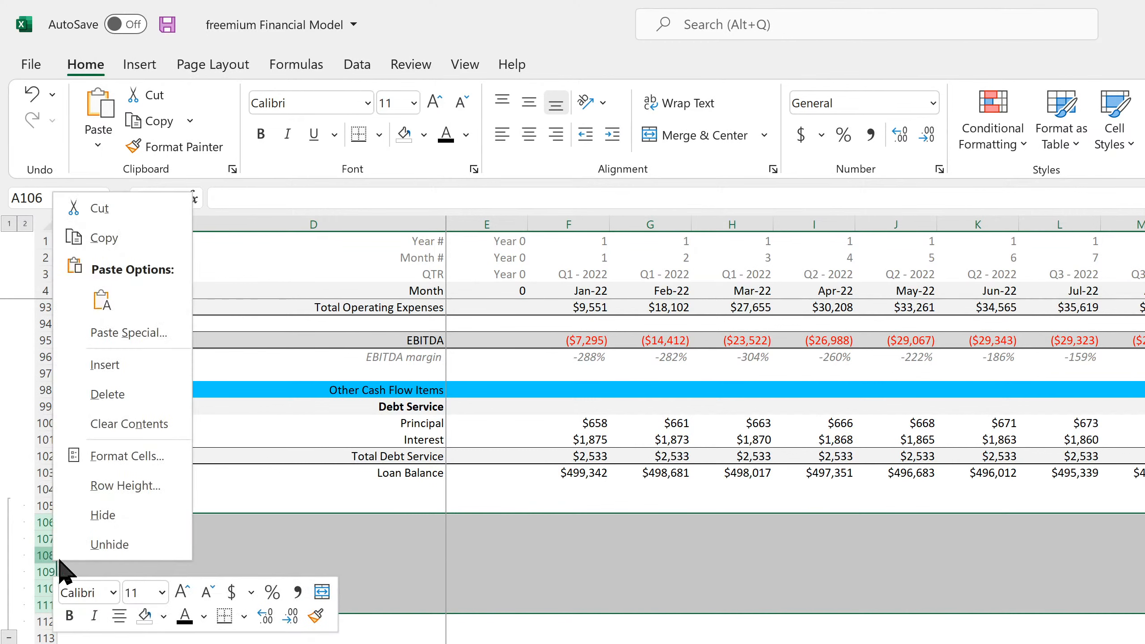
pyautogui.click(107, 394)
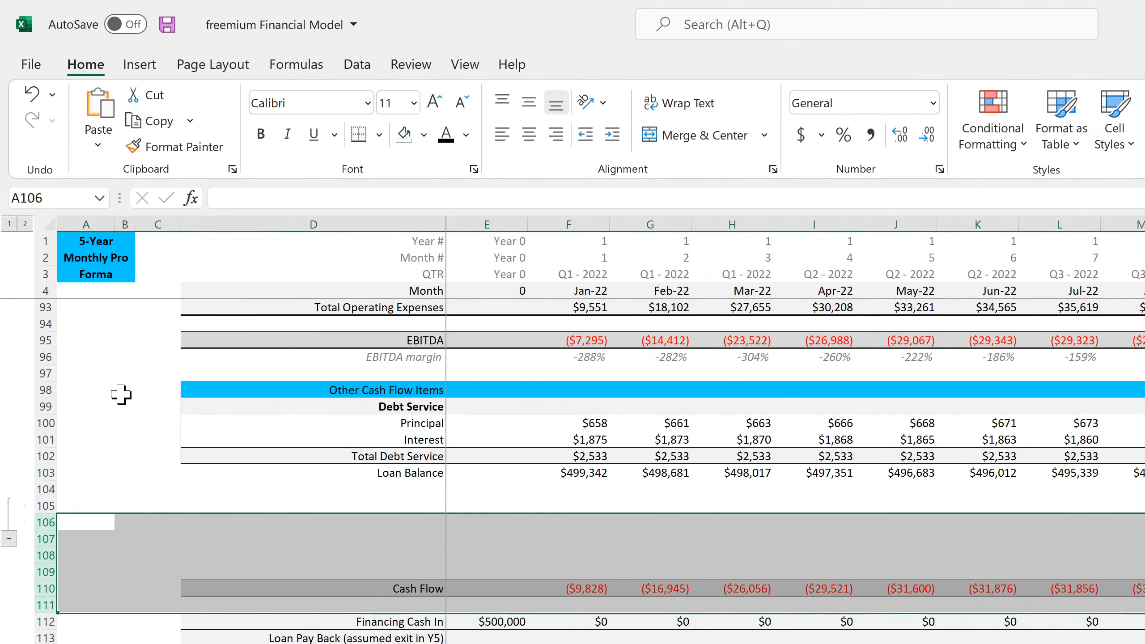
pyautogui.click(426, 502)
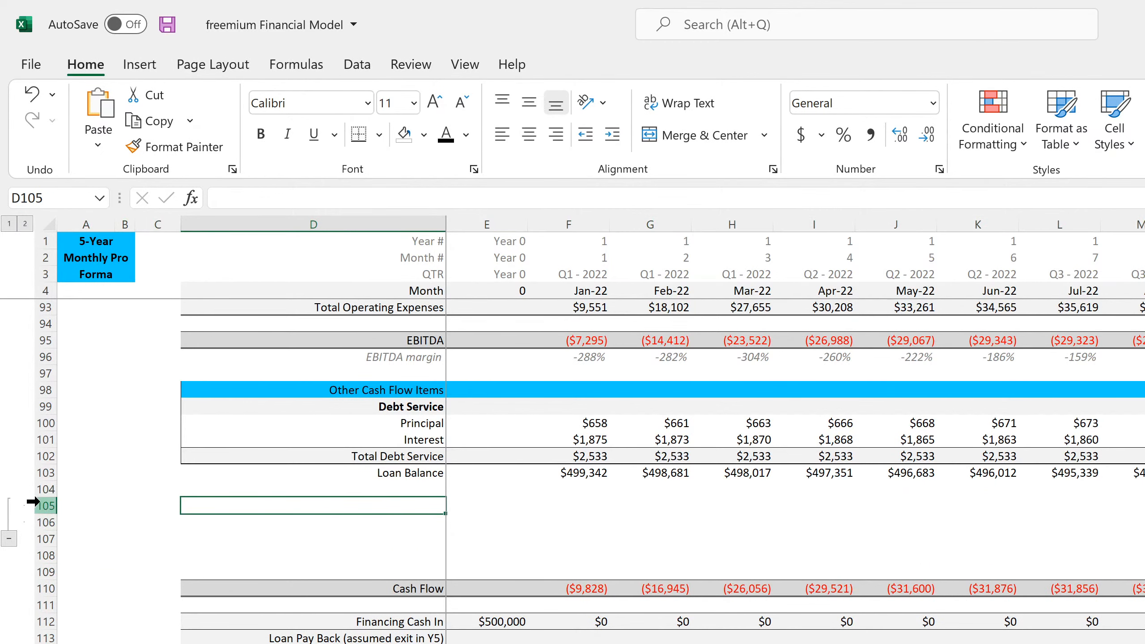
# - Insert three blank rows at rows 105 to 107, between Loan Balance and Cash Flow
pyautogui.moveTo(37, 503); pyautogui.dragTo(36, 541)
pyautogui.rightClick(40, 523)
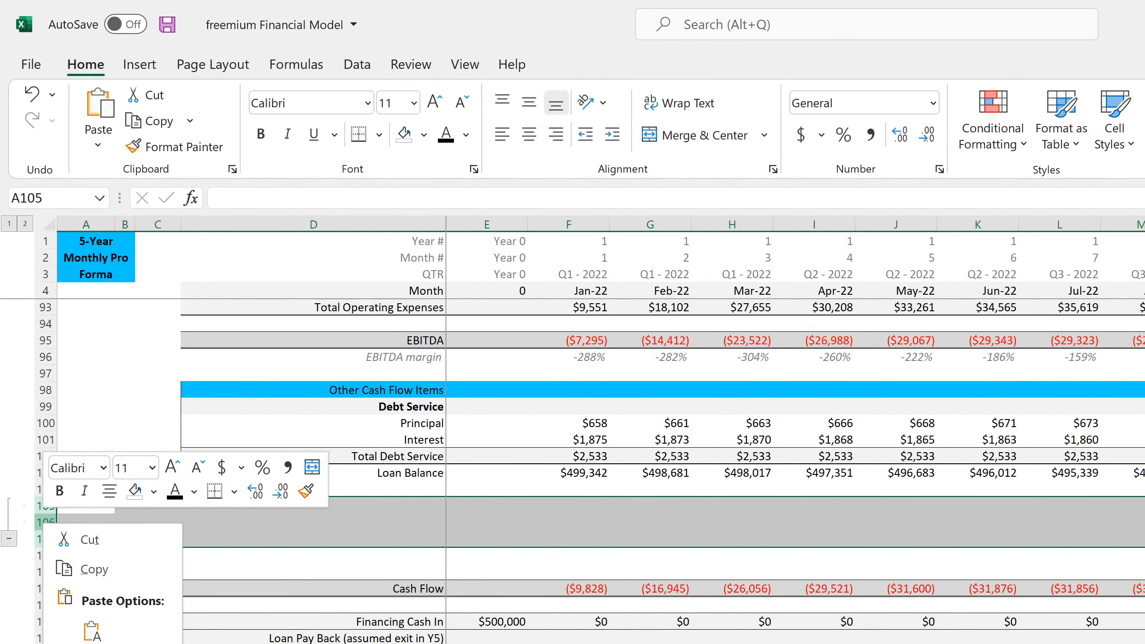
pyautogui.click(91, 643)
pyautogui.click(390, 505)
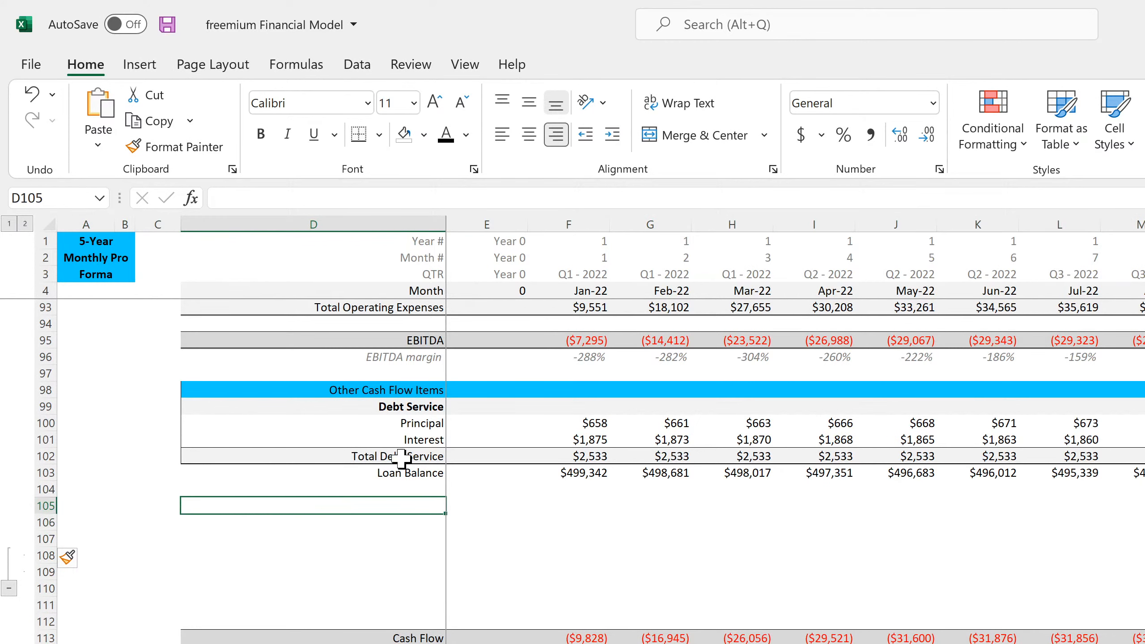
# - Inspect the Jan-22 Principal and Interest lookup formulas in F100 and F101 of the Debt Service section
pyautogui.click(414, 406)
pyautogui.click(557, 425)
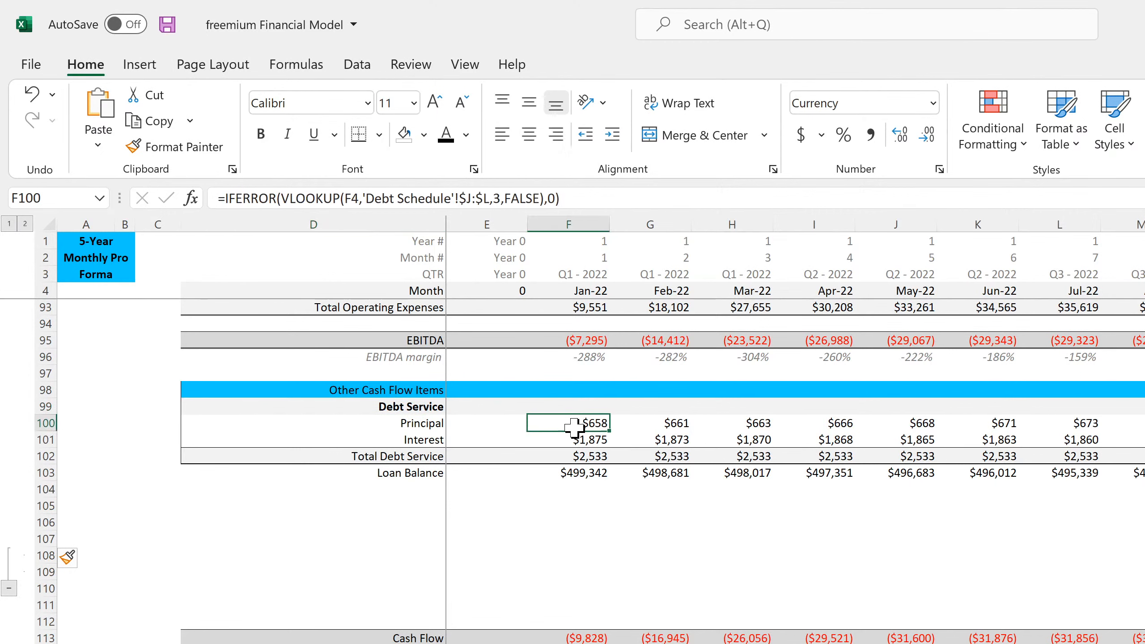
pyautogui.click(573, 443)
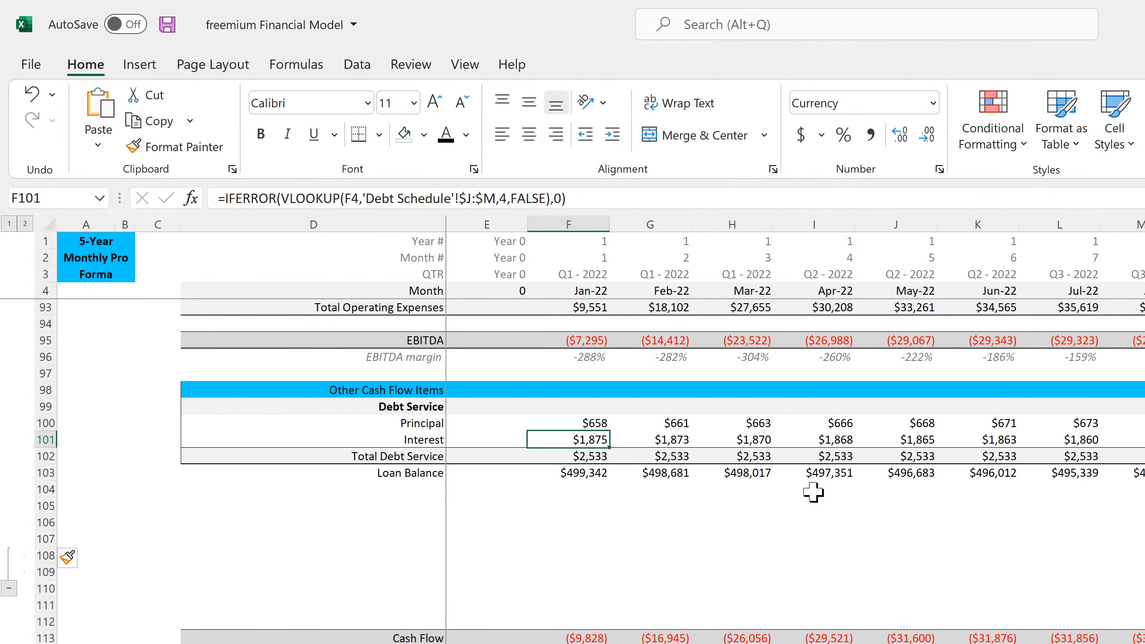
# - Trace the Interest line in row 101 across all months through Dec-26 and back to Feb-22
pyautogui.press('Right')
pyautogui.press('Right')
pyautogui.press('Right')
pyautogui.press('Right')
pyautogui.press('Right')
pyautogui.press('Right')
pyautogui.press('Right')
pyautogui.press('Right')
pyautogui.press('Right')
pyautogui.press('Right')
pyautogui.press('Right')
pyautogui.press('Right')
pyautogui.press('Right')
pyautogui.press('Right')
pyautogui.press('Right')
pyautogui.press('Right')
pyautogui.press('Right')
pyautogui.press('Right')
pyautogui.press('Right')
pyautogui.press('Right')
pyautogui.press('Right')
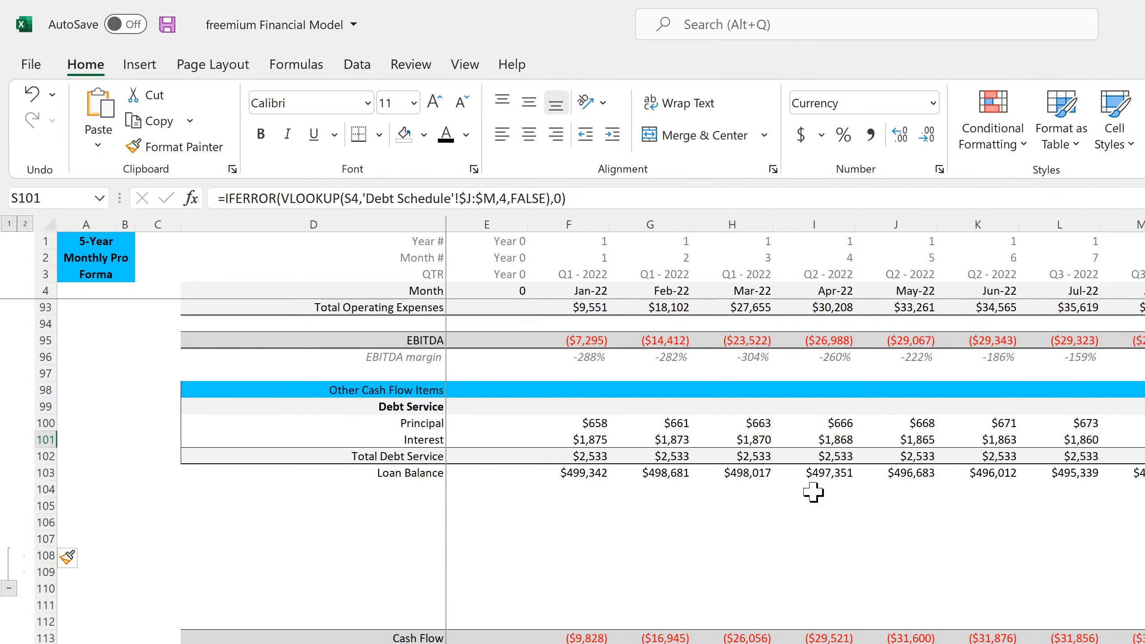
pyautogui.press('Right')
pyautogui.press('Right')
pyautogui.press('Right')
pyautogui.press('Right')
pyautogui.press('Right')
pyautogui.press('Right')
pyautogui.press('Right')
pyautogui.press('Right')
pyautogui.press('Right')
pyautogui.press('Right')
pyautogui.press('Right')
pyautogui.press('Right')
pyautogui.press('Right')
pyautogui.press('Right')
pyautogui.press('Right')
pyautogui.press('Right')
pyautogui.press('Right')
pyautogui.press('Right')
pyautogui.press('Right')
pyautogui.press('Right')
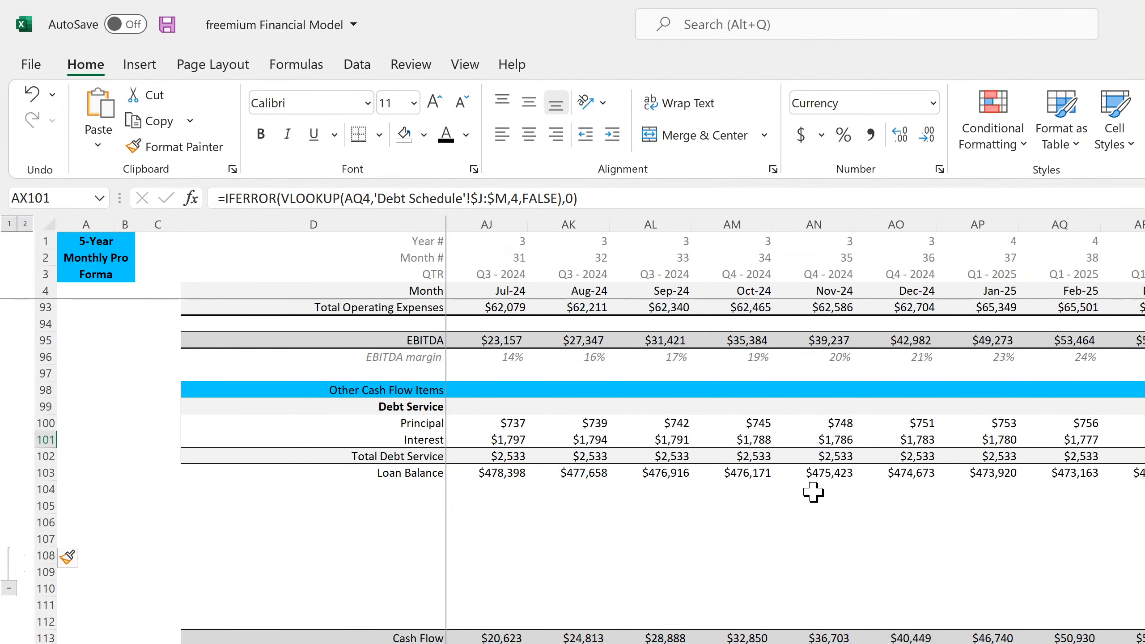
pyautogui.press('Right')
pyautogui.press('Right')
pyautogui.press('Right')
pyautogui.press('Right')
pyautogui.press('Right')
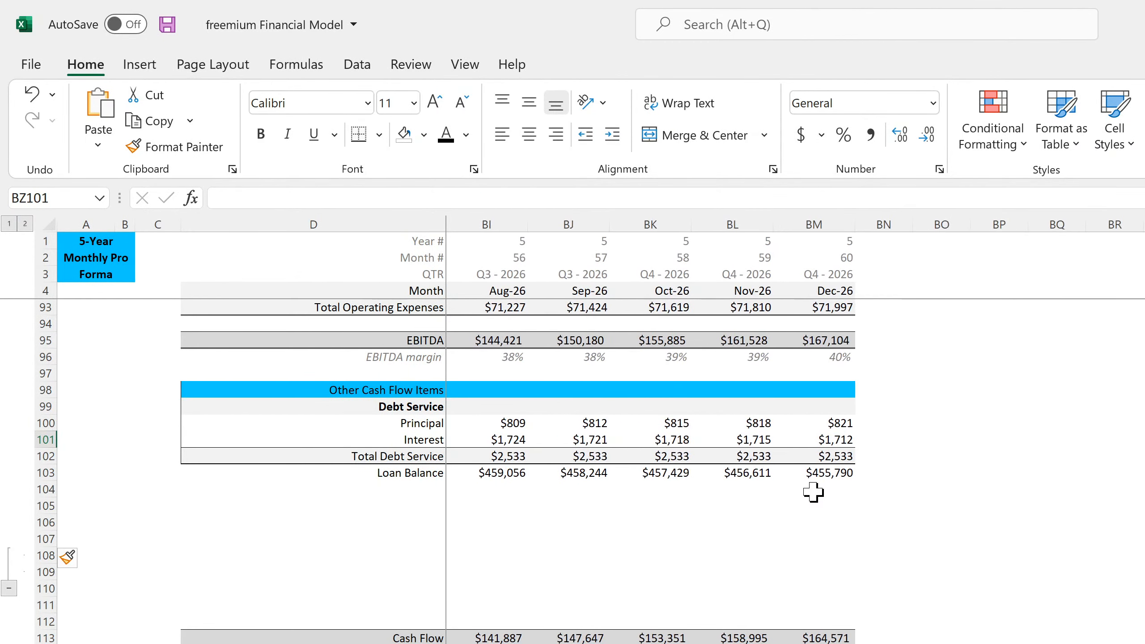
pyautogui.press('Left')
pyautogui.press('Left')
pyautogui.press('Left')
pyautogui.press('Left')
pyautogui.press('Left')
pyautogui.press('Left')
pyautogui.press('Left')
pyautogui.press('Left')
pyautogui.press('Left')
pyautogui.press('Left')
pyautogui.press('Left')
pyautogui.press('Left')
pyautogui.press('Left')
pyautogui.press('Left')
pyautogui.press('Left')
pyautogui.press('Left')
pyautogui.press('Left')
pyautogui.press('Left')
pyautogui.press('Left')
pyautogui.press('Left')
pyautogui.press('Left')
pyautogui.press('Left')
pyautogui.press('Left')
pyautogui.press('Left')
pyautogui.press('Left')
pyautogui.press('Left')
pyautogui.press('Left')
pyautogui.press('Left')
pyautogui.press('Left')
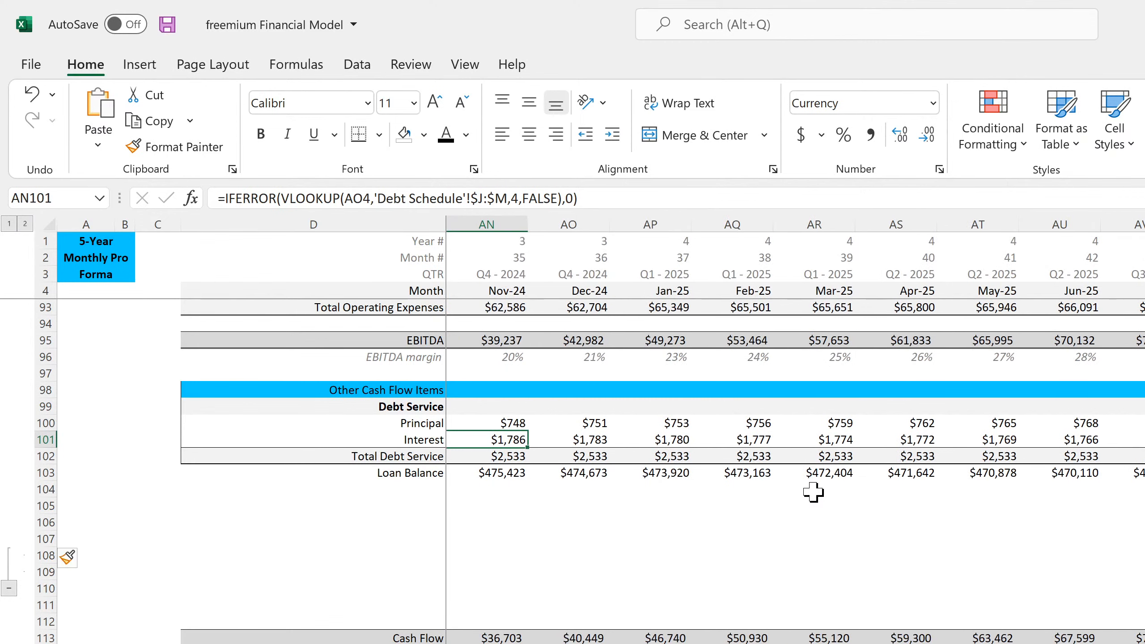
pyautogui.press('Left')
pyautogui.press('Left')
pyautogui.press('Left')
pyautogui.press('Left')
pyautogui.press('Left')
pyautogui.press('Left')
pyautogui.press('Left')
pyautogui.press('Left')
pyautogui.press('Left')
pyautogui.press('Left')
pyautogui.press('Left')
pyautogui.press('Left')
pyautogui.press('Left')
pyautogui.press('Left')
pyautogui.press('Left')
pyautogui.press('Left')
pyautogui.press('Left')
pyautogui.press('Left')
pyautogui.press('Left')
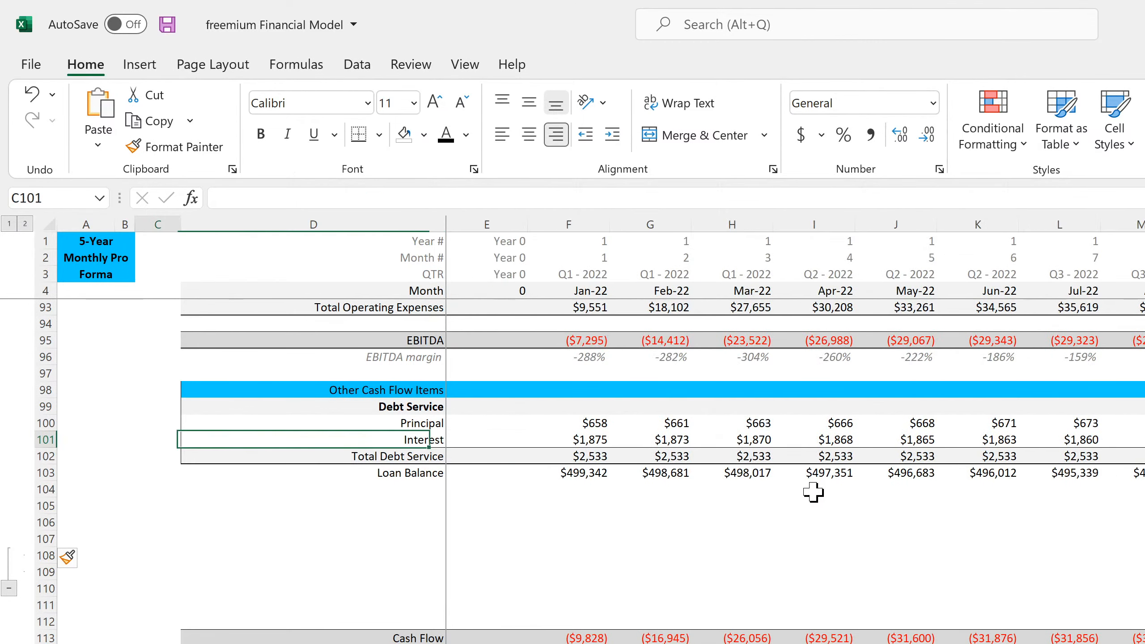
pyautogui.press('Right')
pyautogui.press('Right')
pyautogui.press('Right')
pyautogui.press('Right')
pyautogui.press('Right')
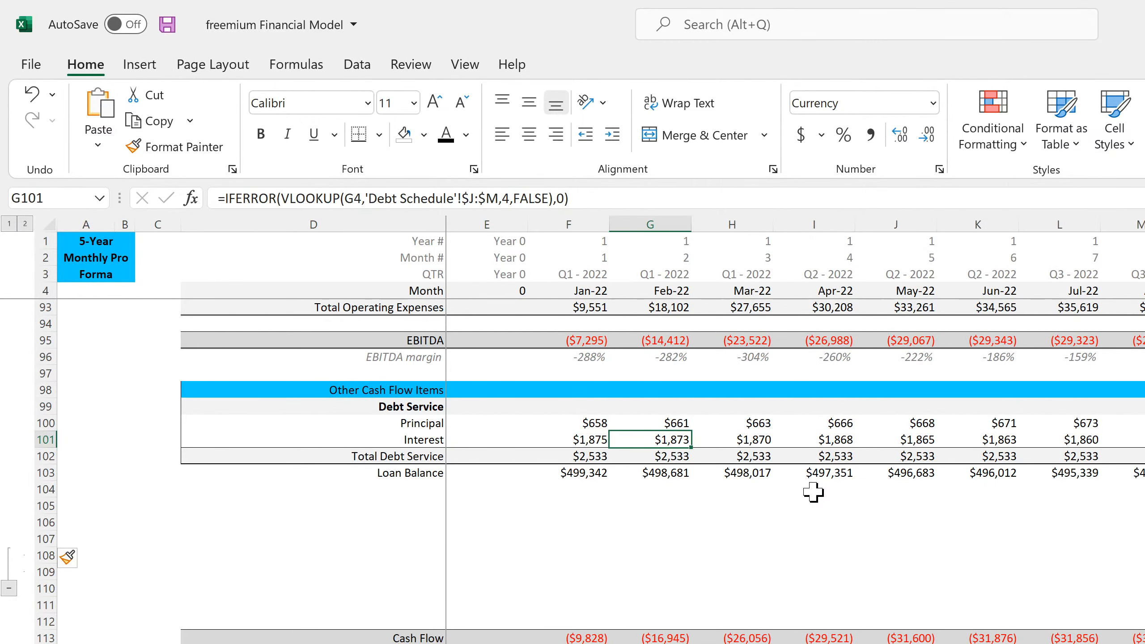
# - Inspect the first payment's formula in B12 of the amortization schedule
pyautogui.hotkey('ctrl', 'pagedown')
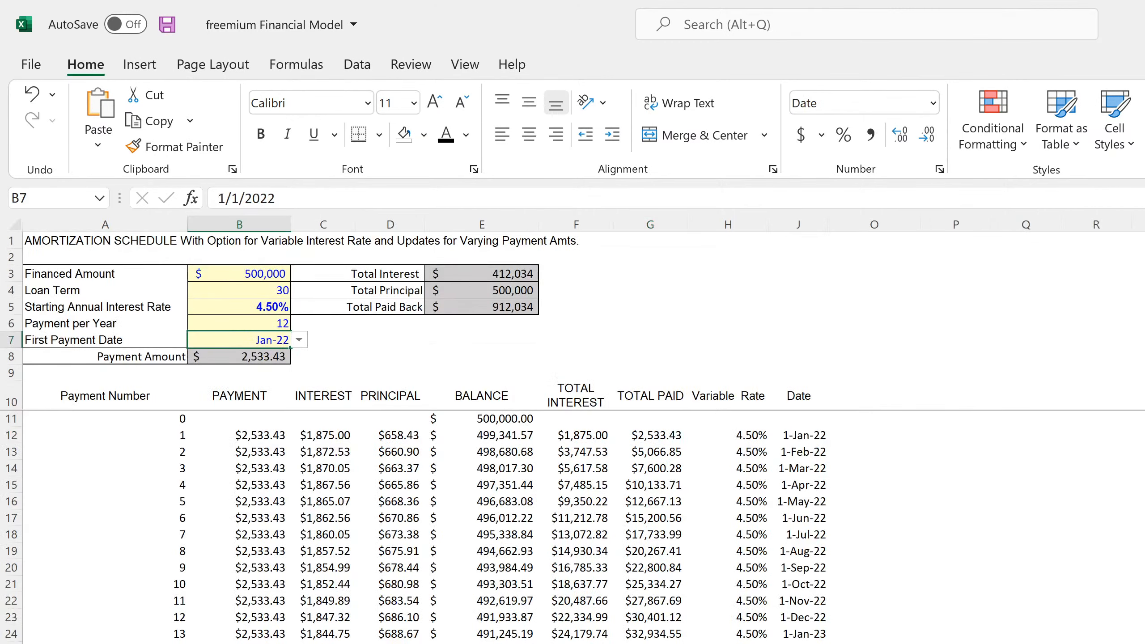
pyautogui.click(257, 435)
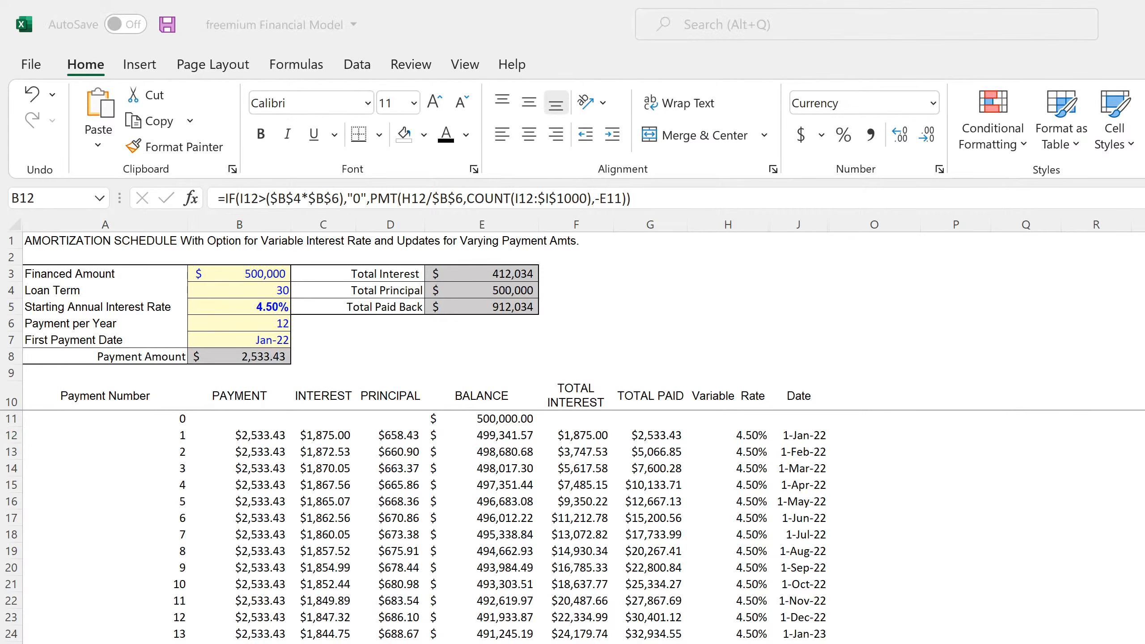
# - Open the Product as a Service - PaaS V3.0 workbook from the SaaS folder in File Explorer
pyautogui.press('super+e')
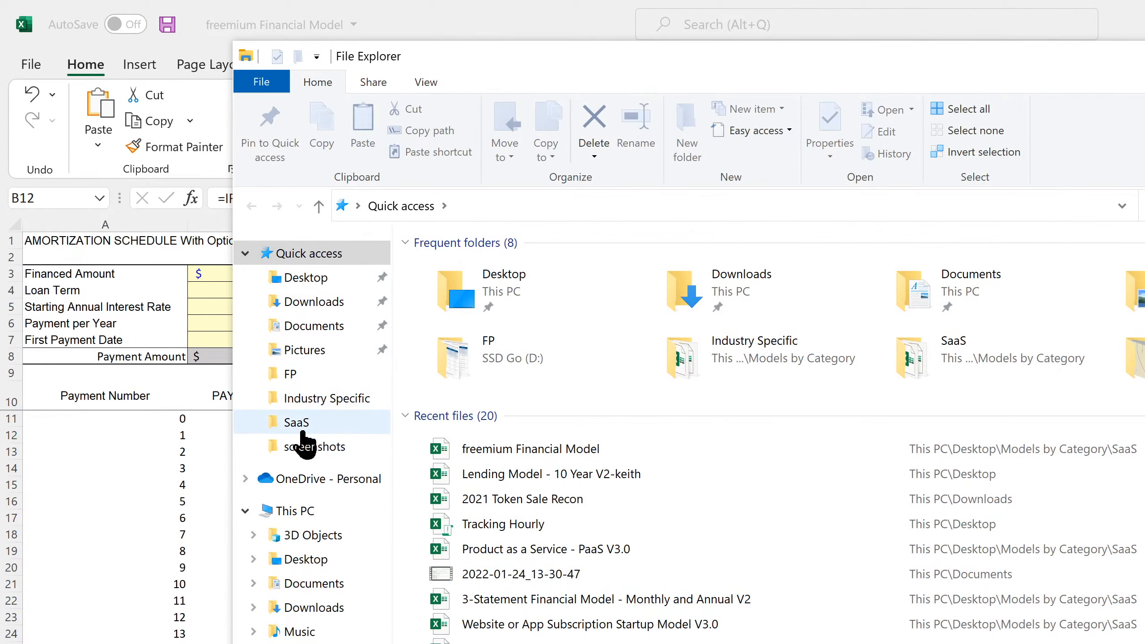
pyautogui.click(284, 426)
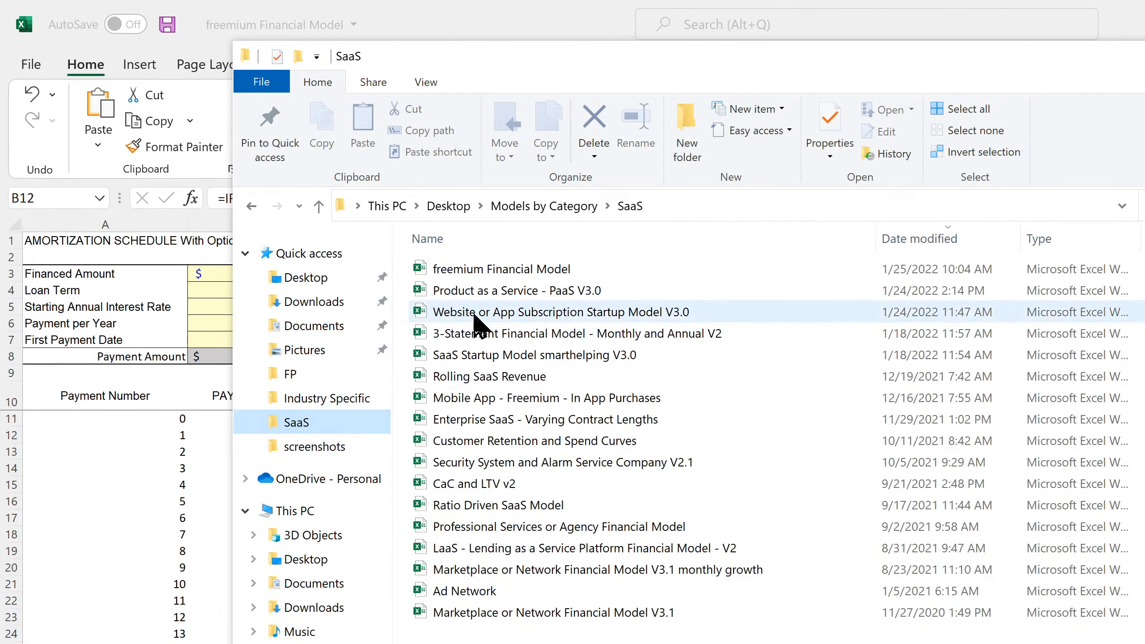
pyautogui.doubleClick(509, 293)
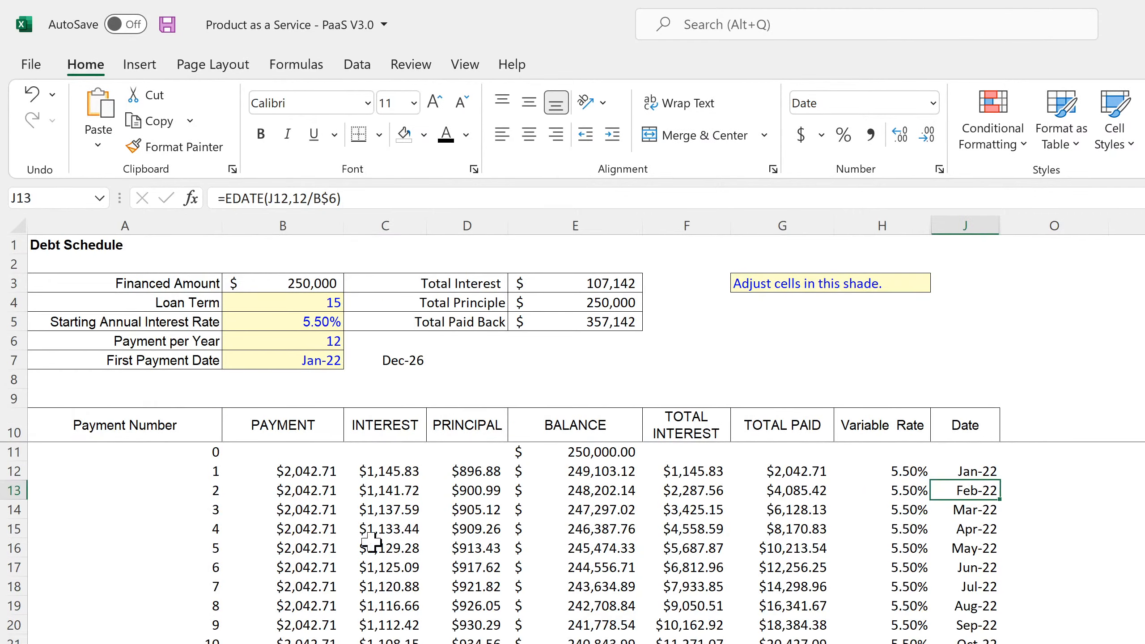
# - Copy the IF(J12=C$7,E11+(H12/12)*E11, portion of the payment formula in B12 of the PaaS workbook's Debt Schedule, leaving the formula unedited
pyautogui.click(310, 470)
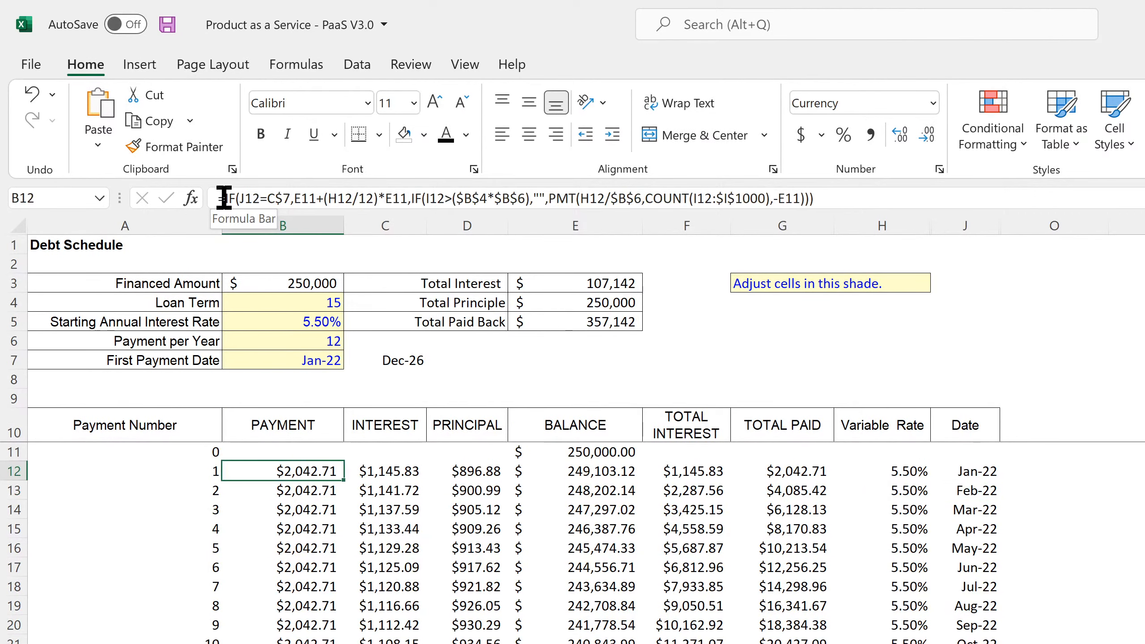
pyautogui.moveTo(224, 198); pyautogui.dragTo(408, 198)
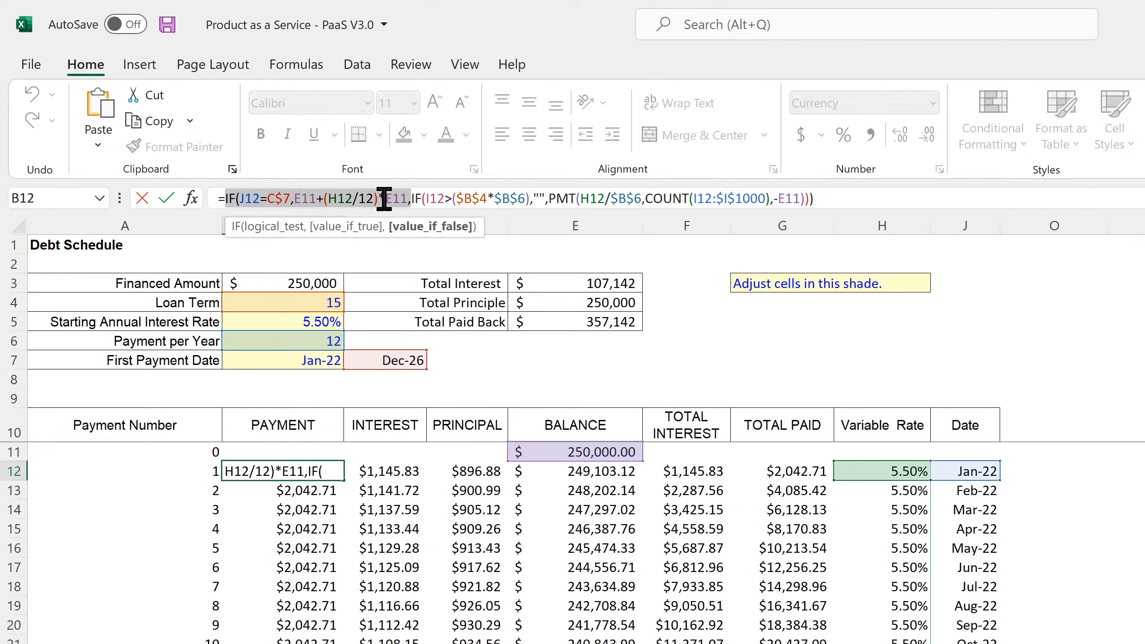
pyautogui.rightClick(356, 200)
pyautogui.click(403, 248)
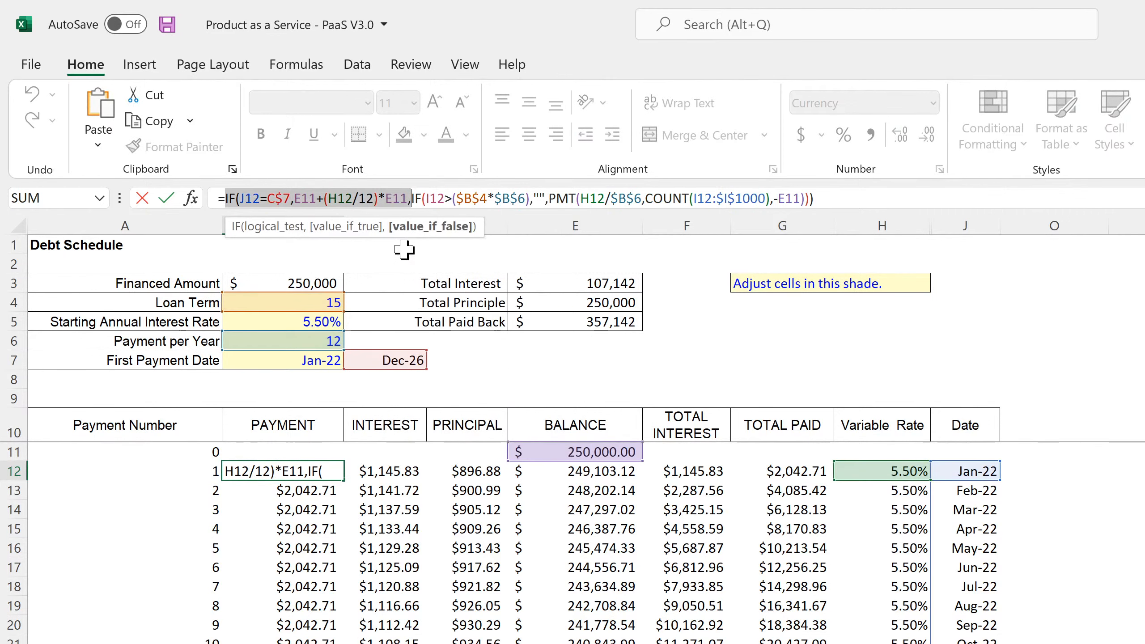
pyautogui.press('Return')
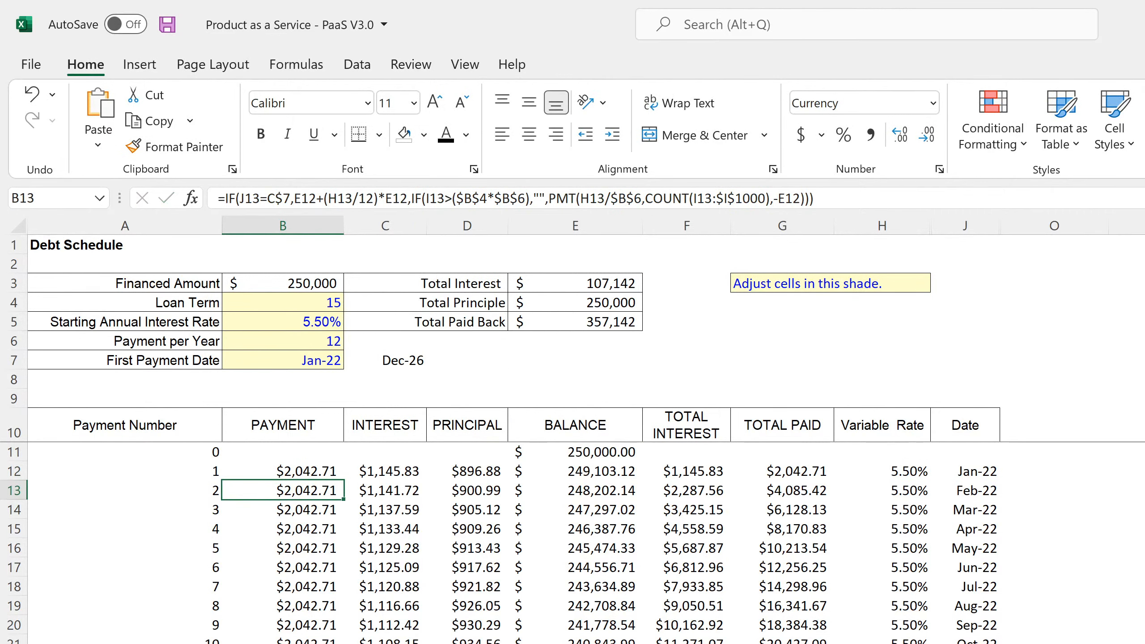
# - Switch to the freemium Financial Model workbook, paste the copied IF(J12=C$7,E11+(H12/12)*E11, portion at the start of B12's formula, and fill the Payment column down
pyautogui.hotkey('alt', 'Tab')
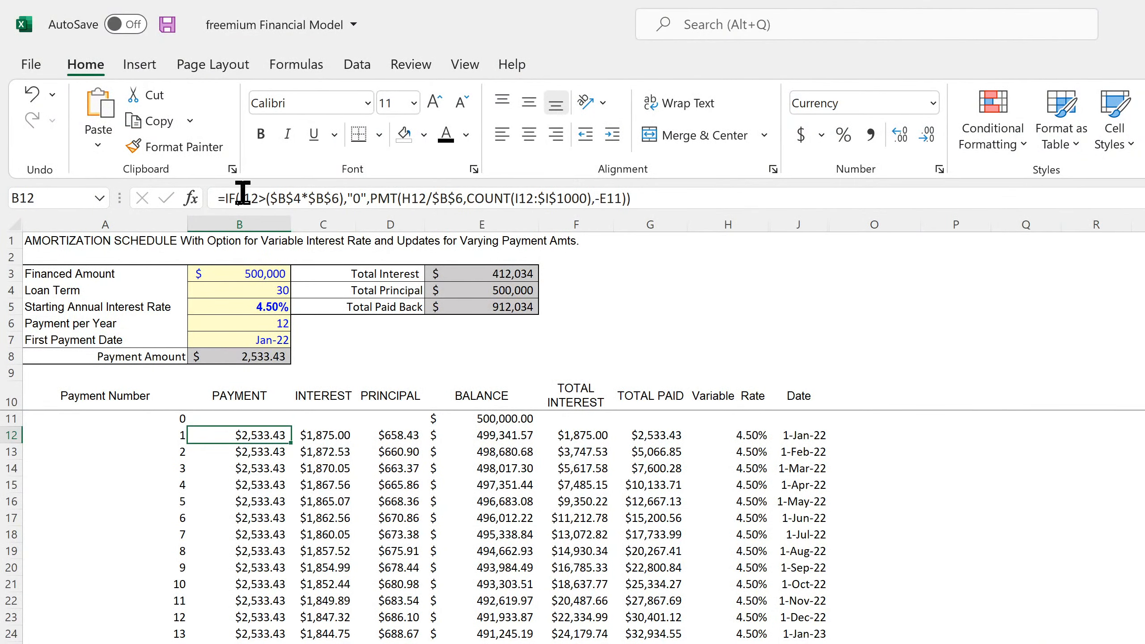
pyautogui.click(226, 198)
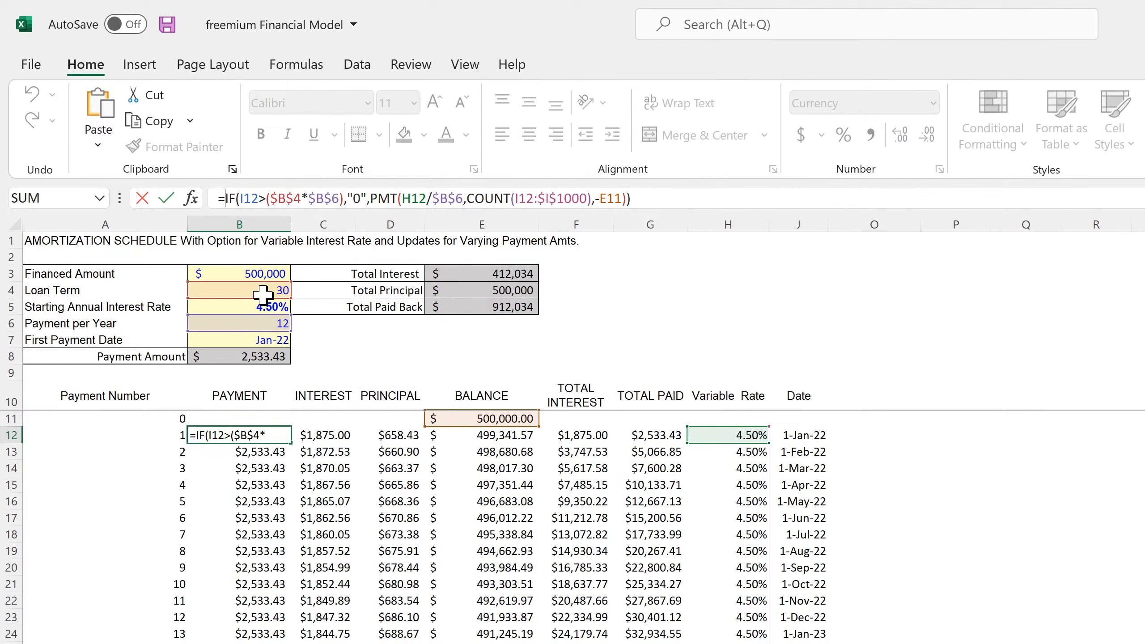
pyautogui.hotkey('ctrl', 'v')
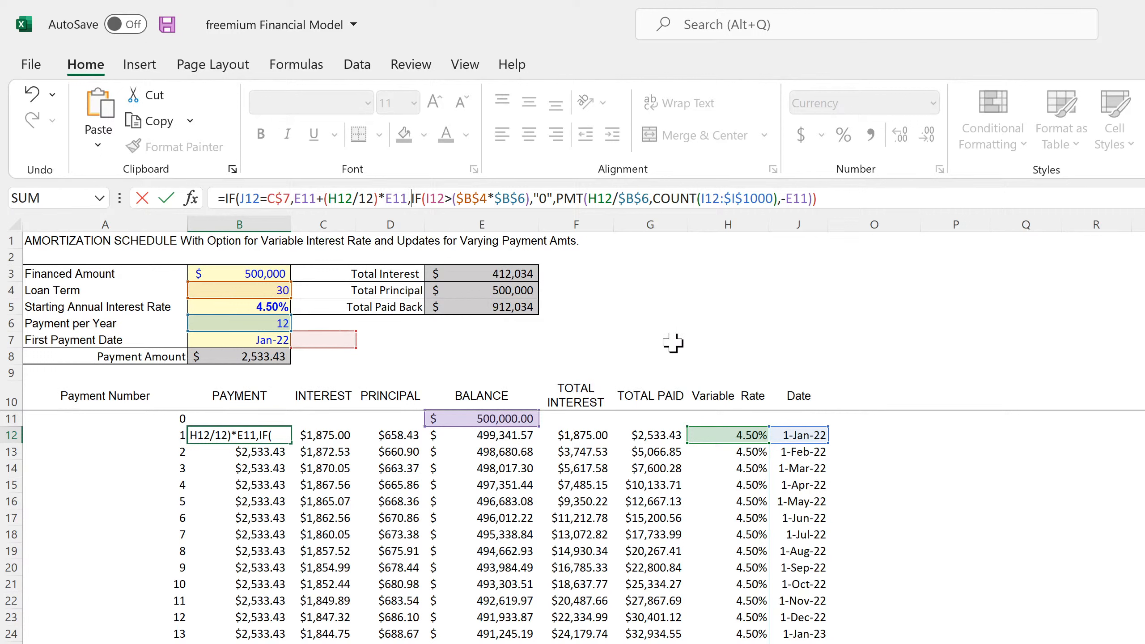
pyautogui.press('Return')
pyautogui.press('Return')
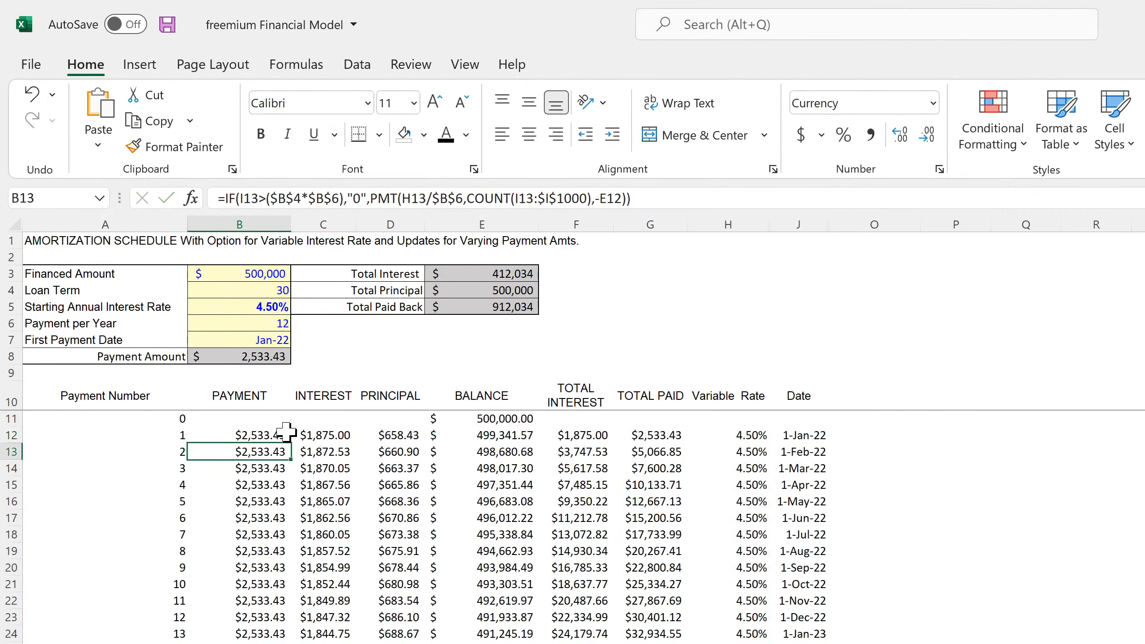
pyautogui.click(278, 435)
pyautogui.doubleClick(292, 442)
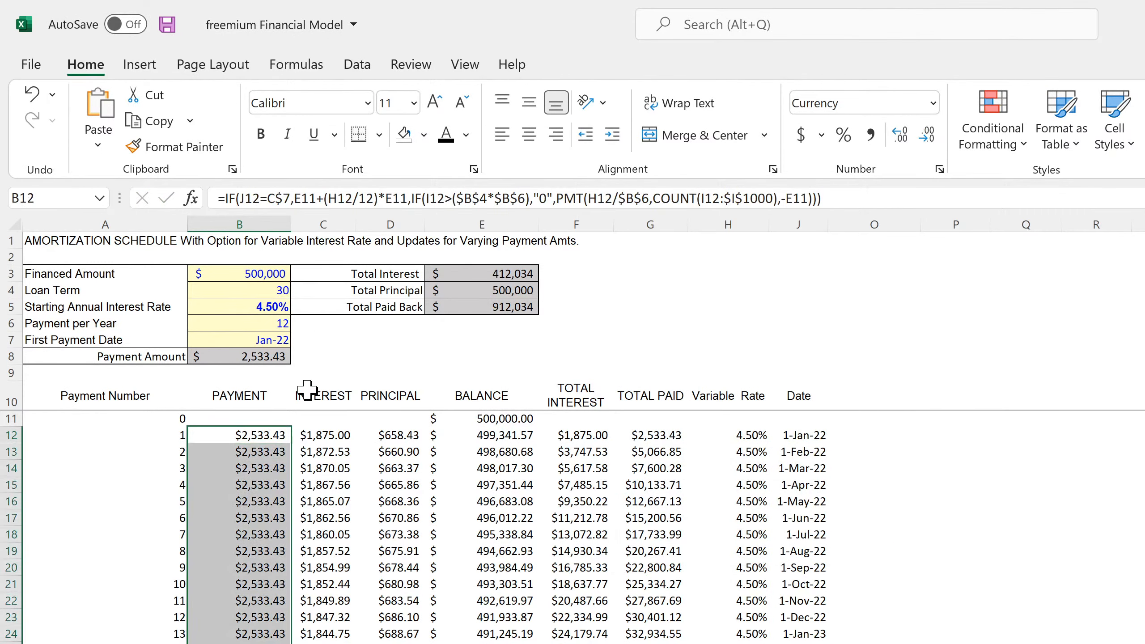
# - Enter the formula =IF('Global Control'!C8="Yes",'Global Control'!C6,"N/A") in C7, beside the First Payment Date
pyautogui.click(318, 342)
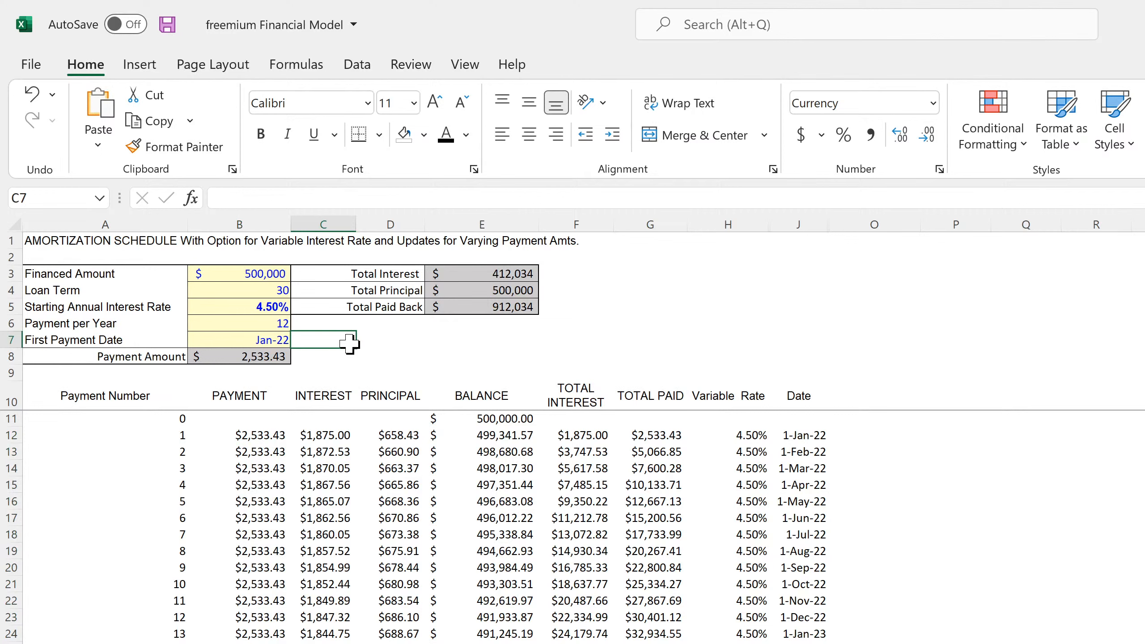
pyautogui.write('=if(')
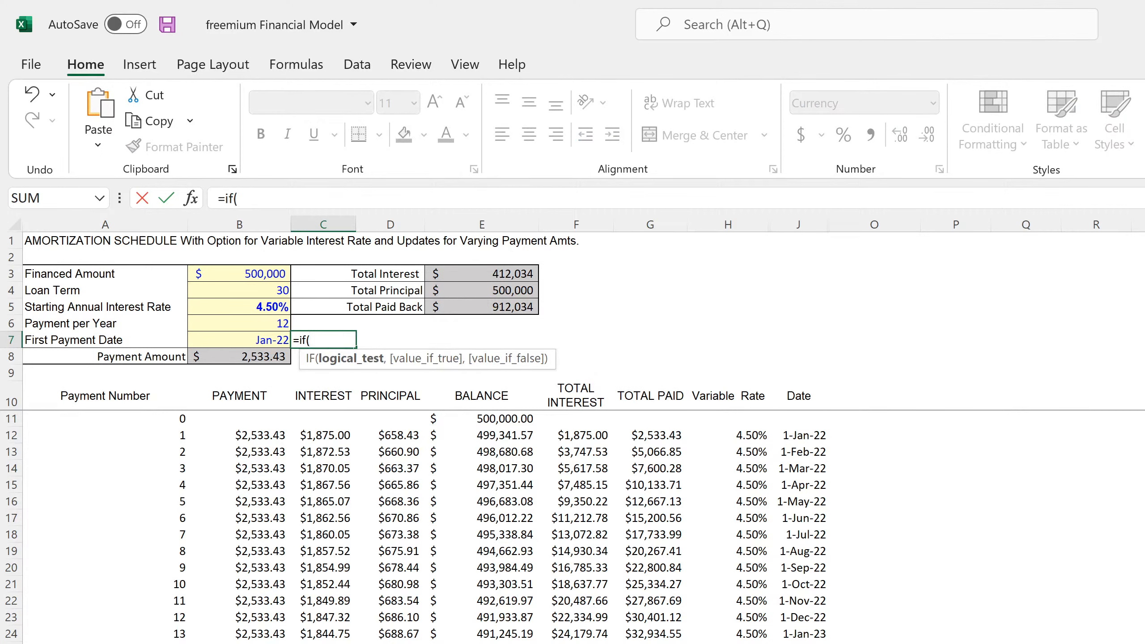
pyautogui.hotkey('ctrl', 'pageup')
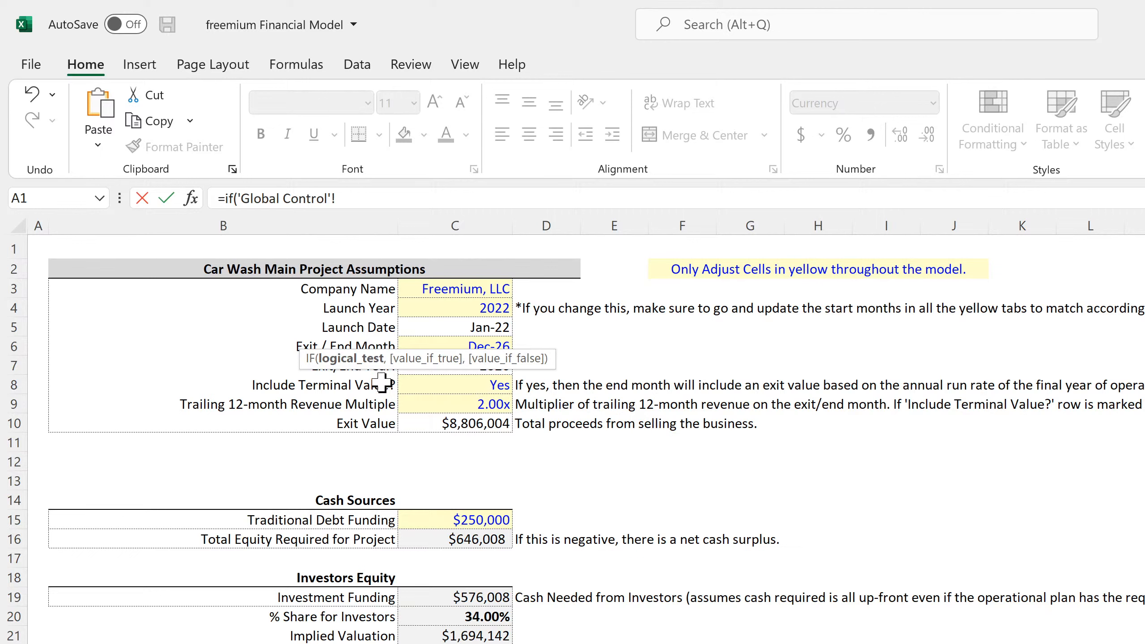
pyautogui.click(455, 383)
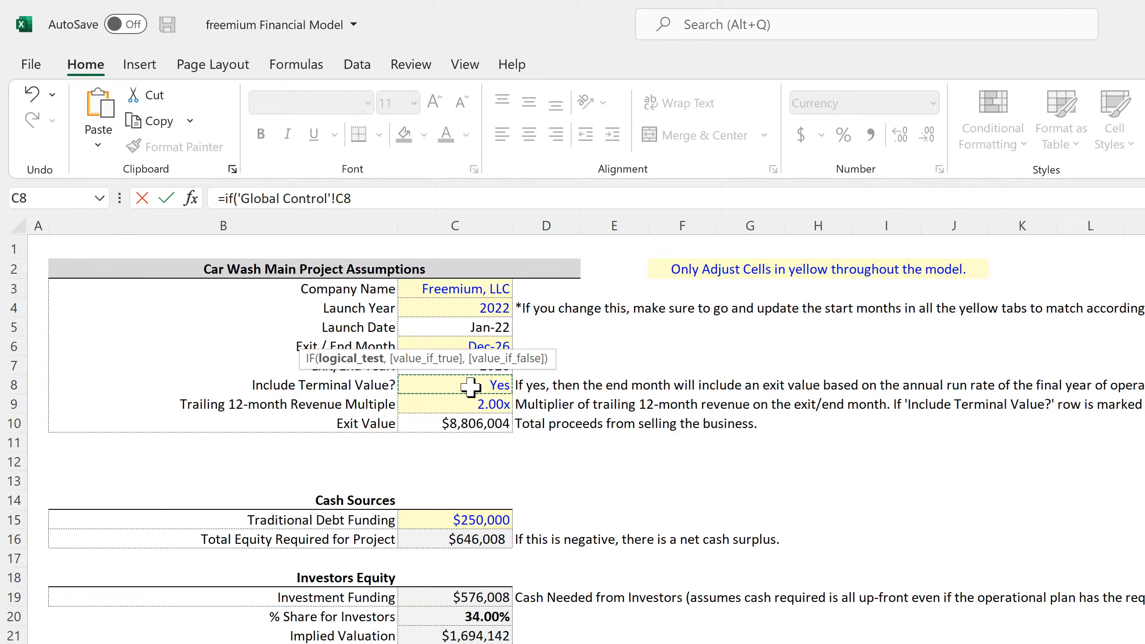
pyautogui.click(376, 198)
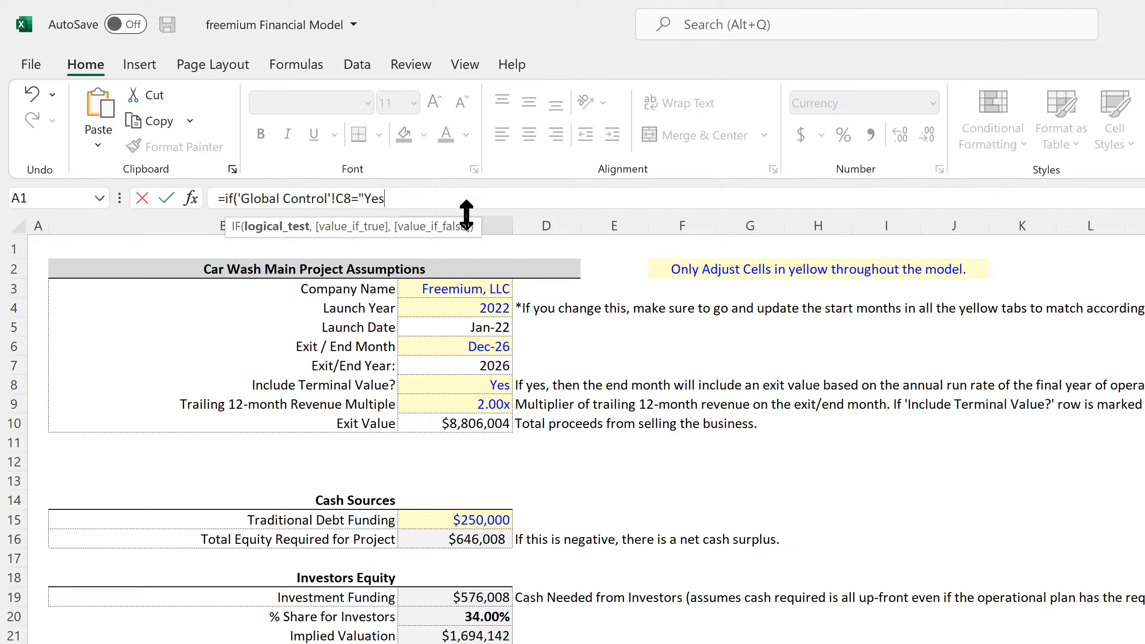
pyautogui.write('="Yes",')
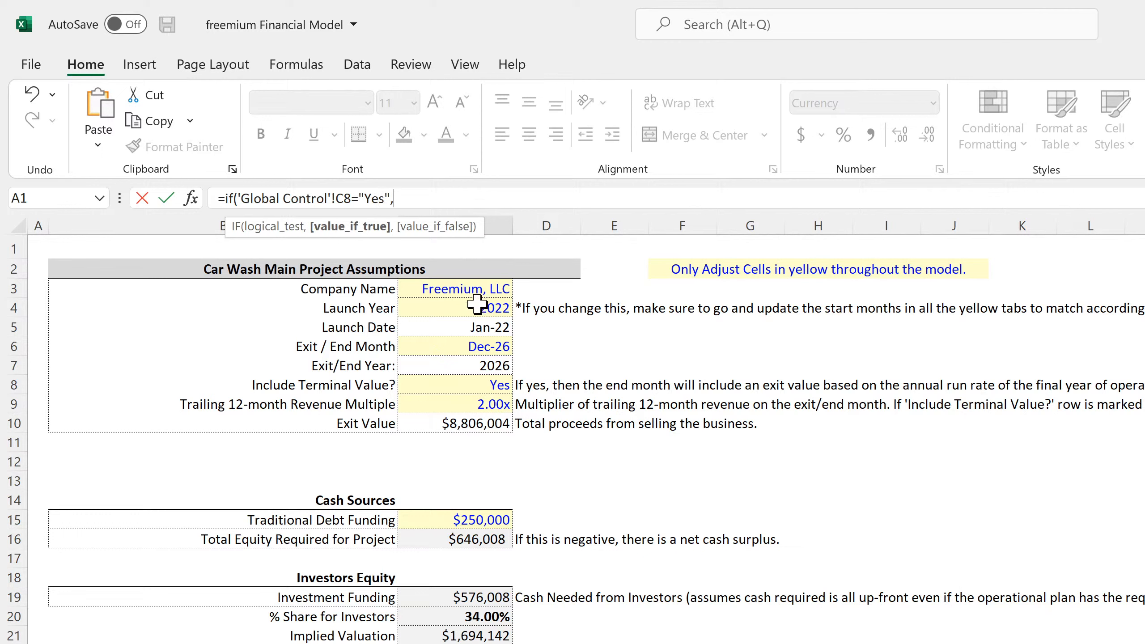
pyautogui.click(477, 348)
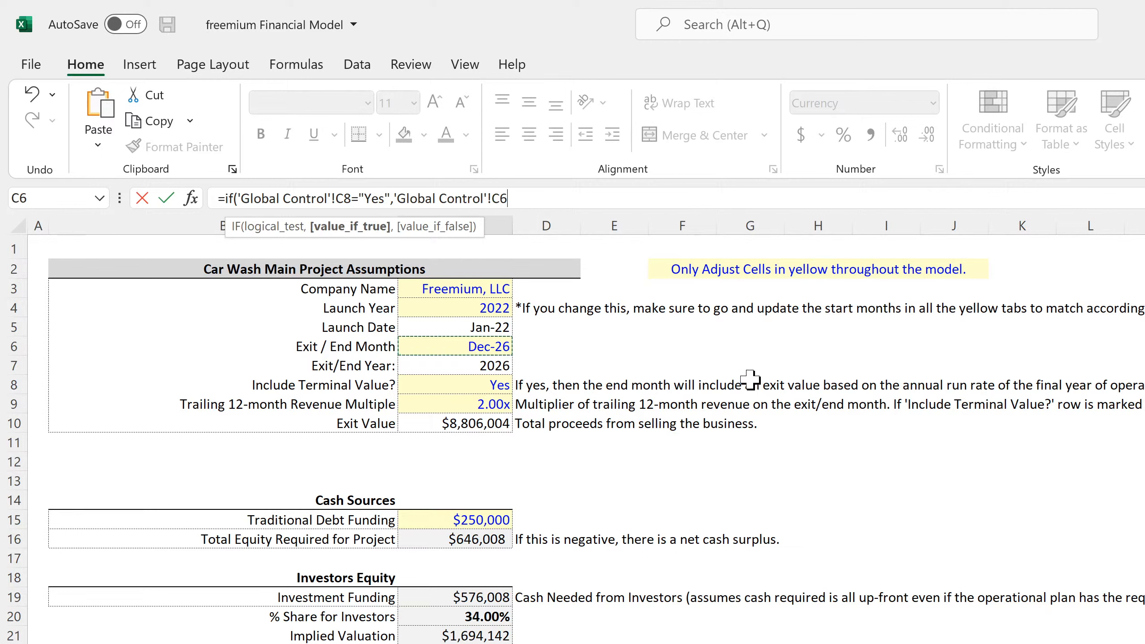
pyautogui.write(',"N/A')
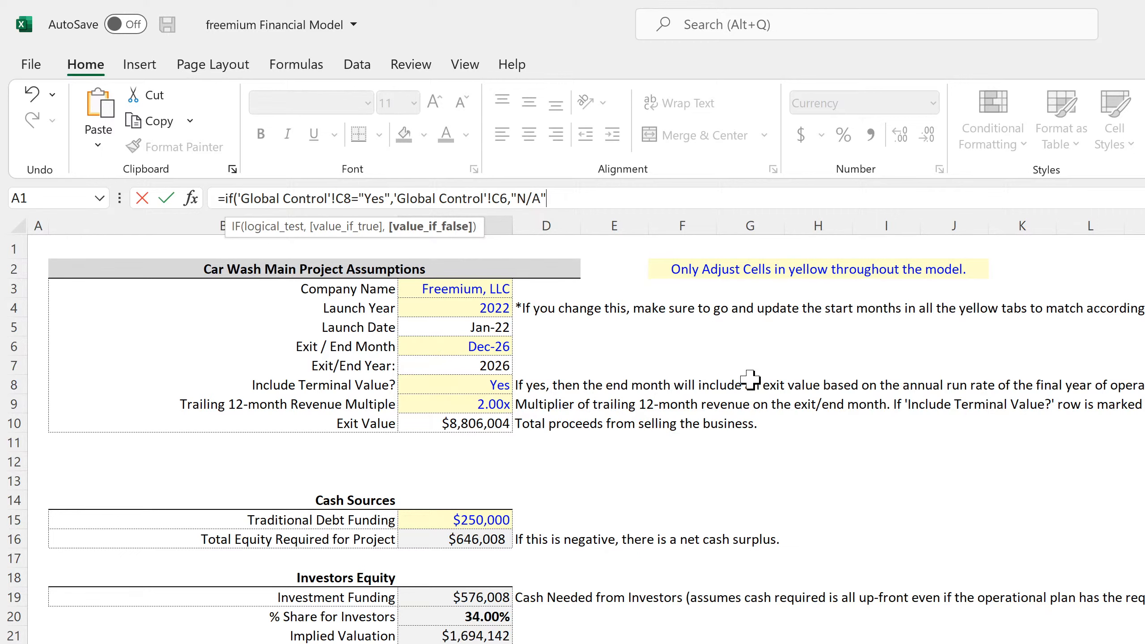
pyautogui.press('Return')
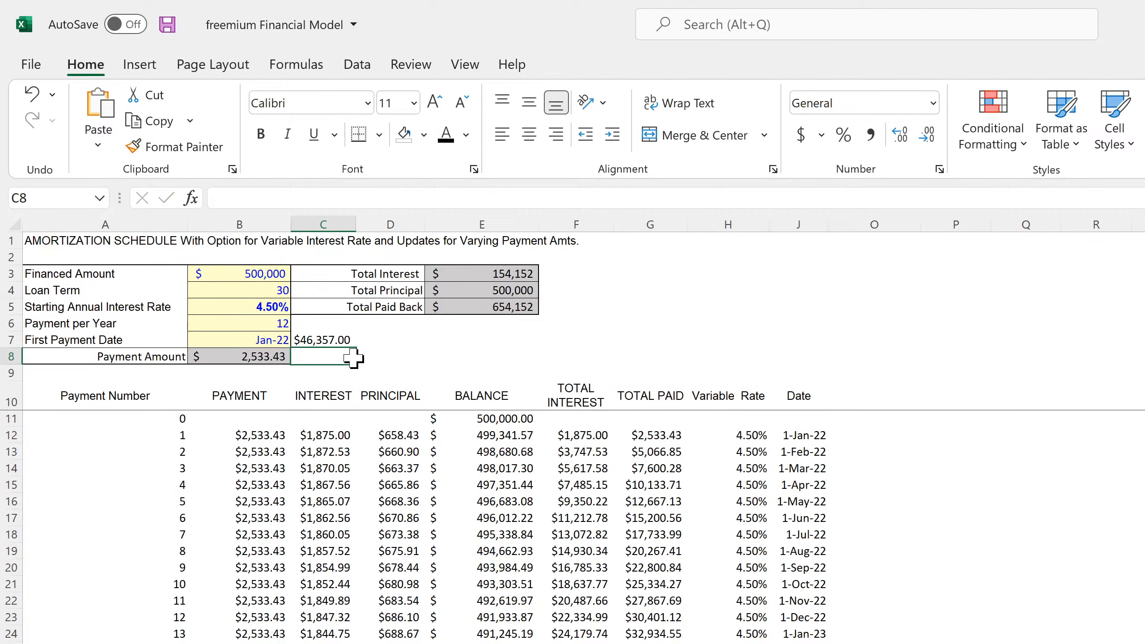
# - Format C7 as a date of the Mar-12 type
pyautogui.click(305, 340)
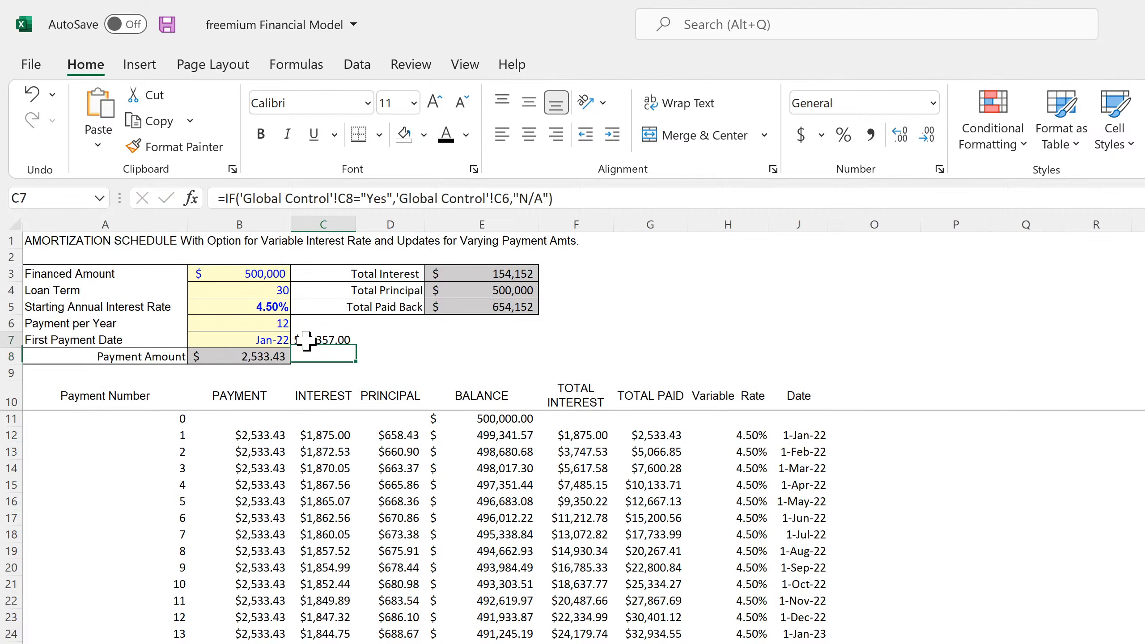
pyautogui.click(933, 104)
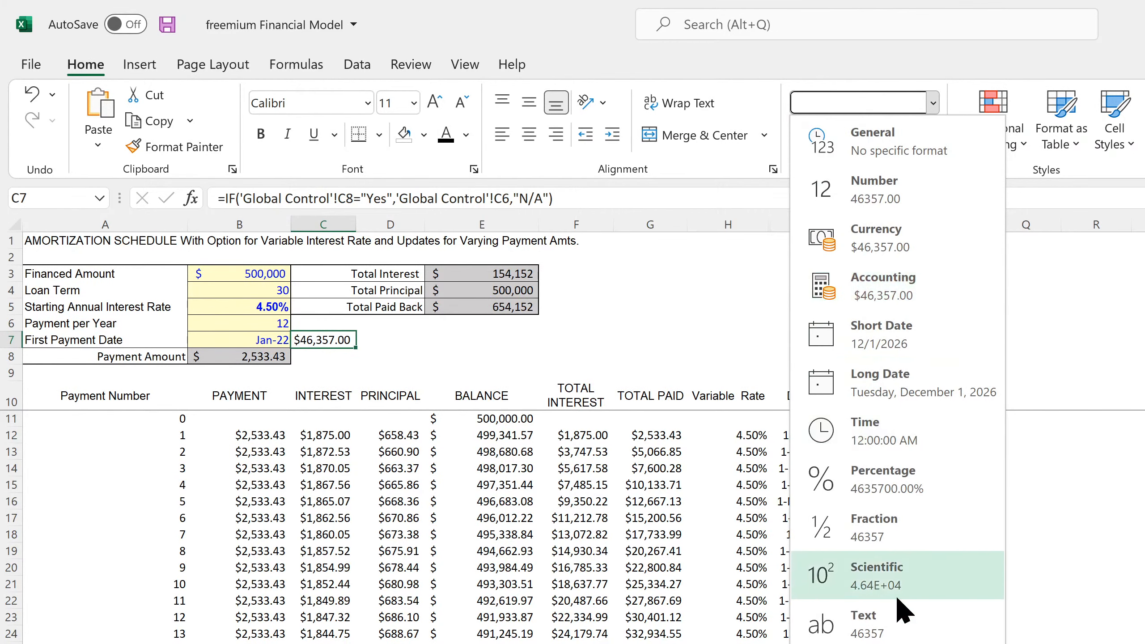
pyautogui.click(884, 643)
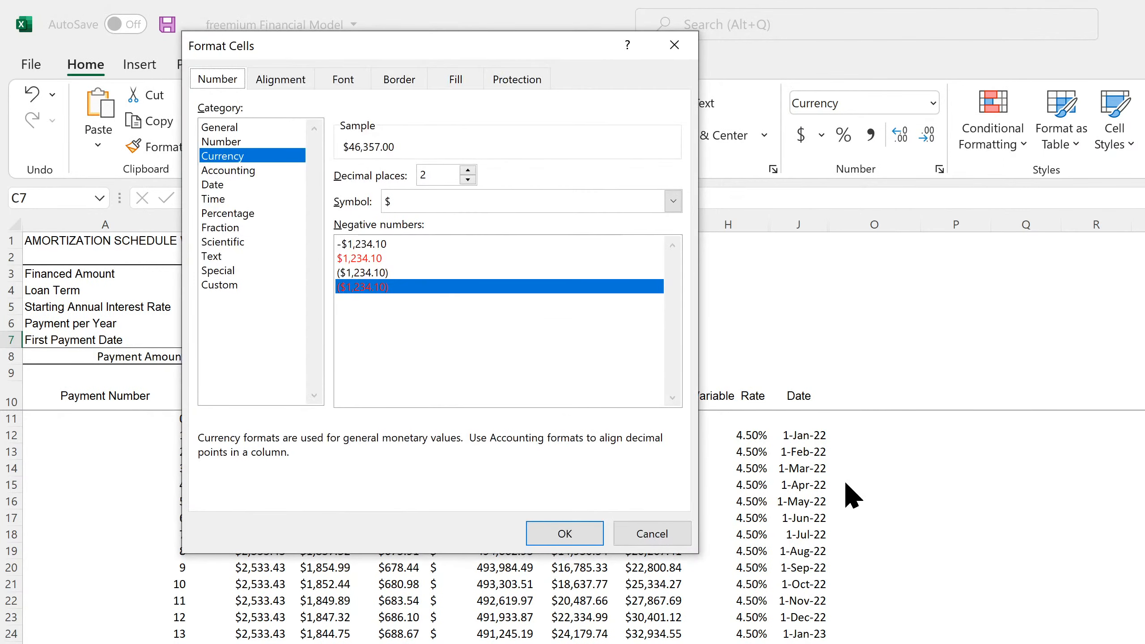
pyautogui.click(235, 183)
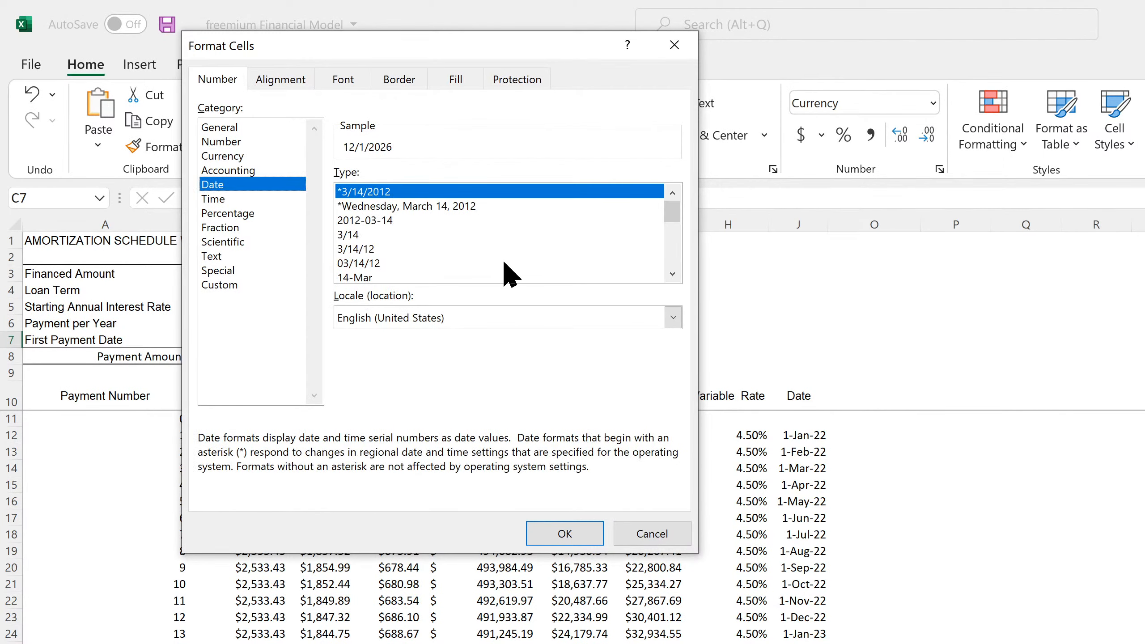
pyautogui.click(673, 273)
pyautogui.click(672, 274)
pyautogui.click(672, 274)
pyautogui.click(672, 273)
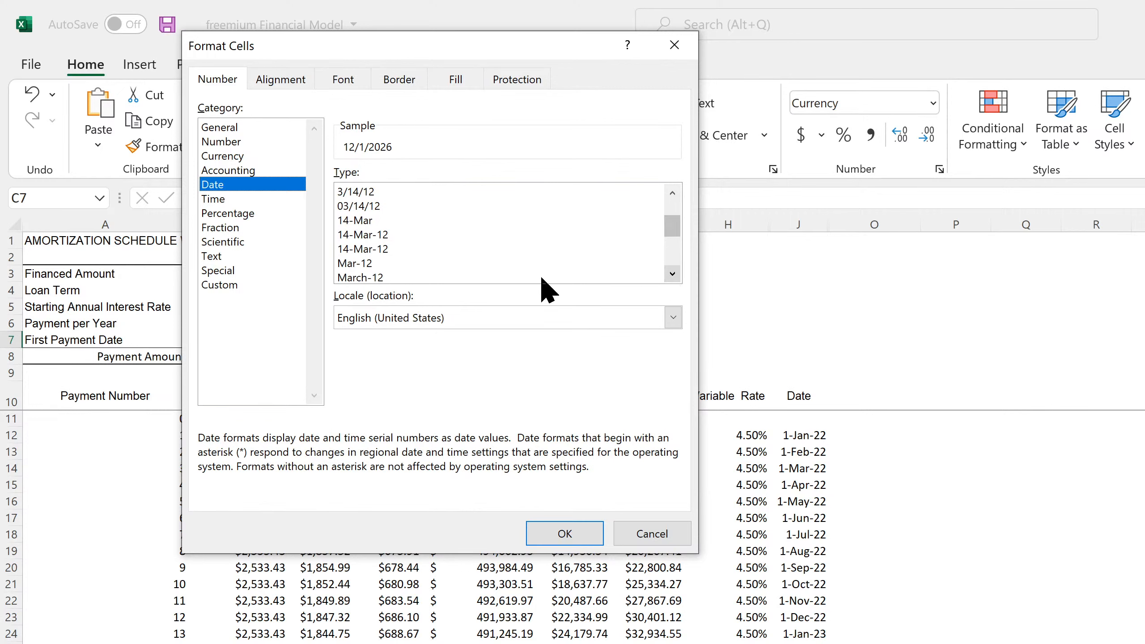
pyautogui.click(371, 265)
pyautogui.click(569, 535)
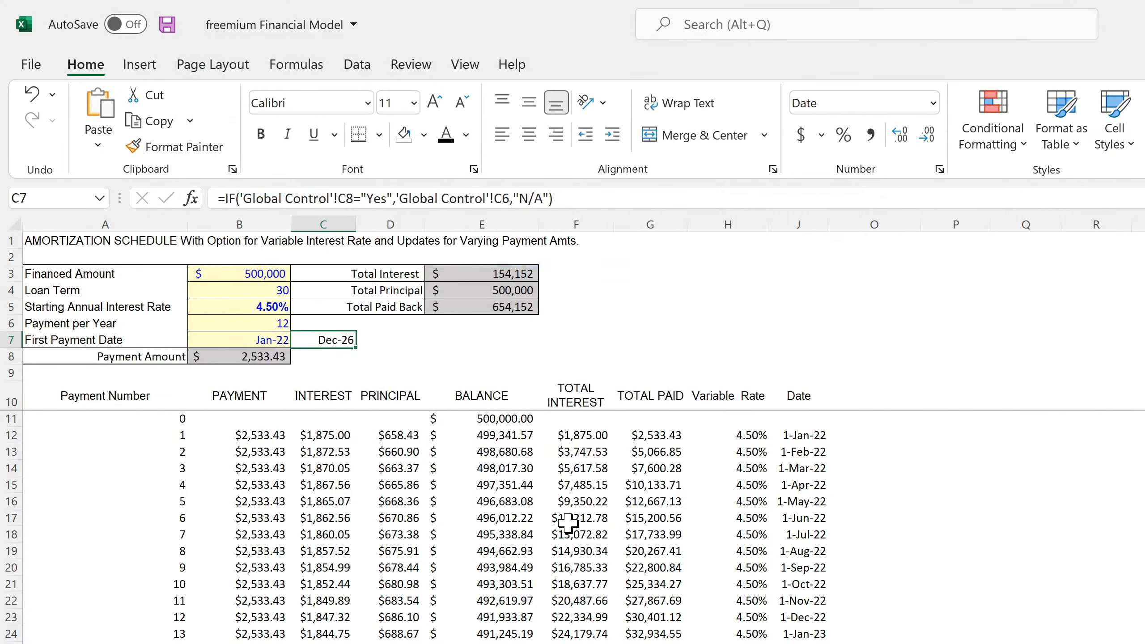
# - Look through the later payments in the amortization schedule and autofit column D to its contents
pyautogui.scroll(-20, 332, 582)
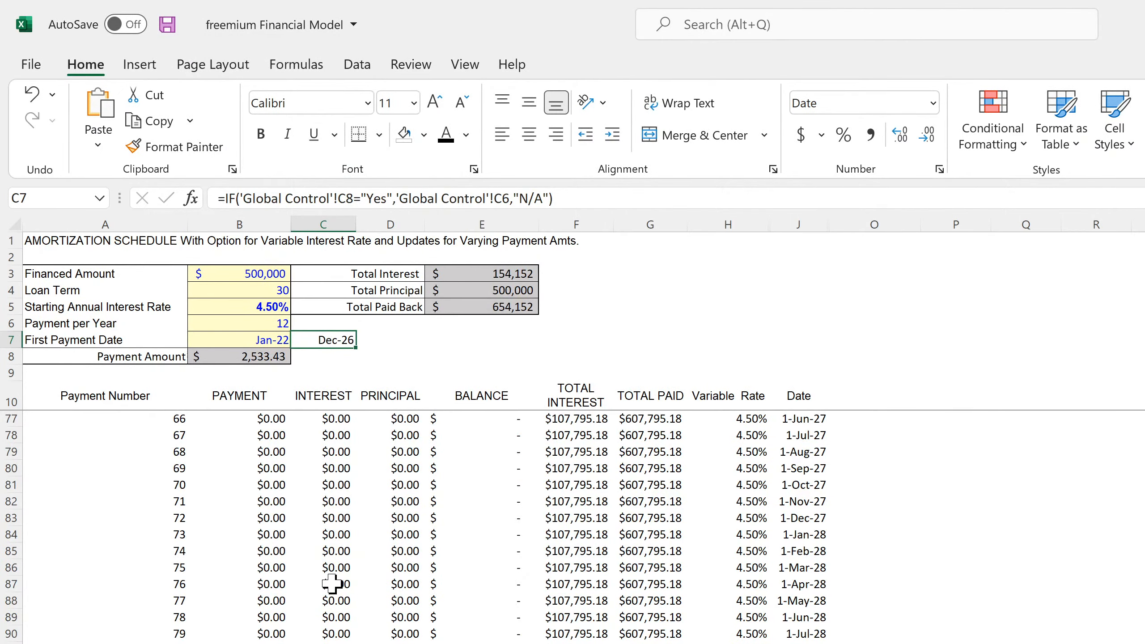
pyautogui.scroll(7, 332, 584)
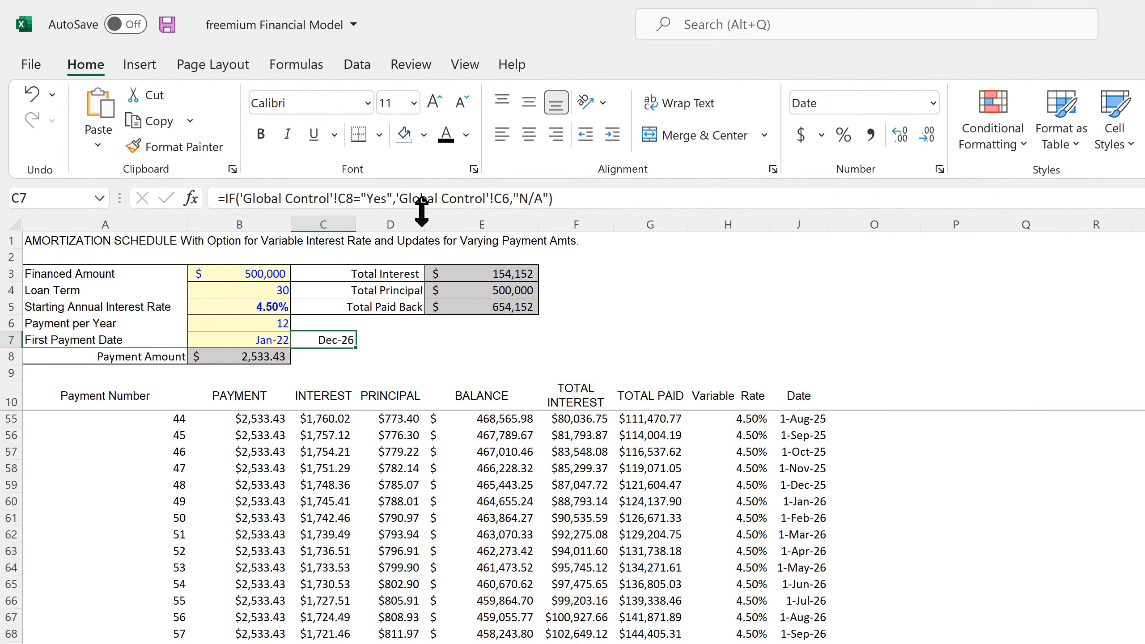
pyautogui.doubleClick(424, 224)
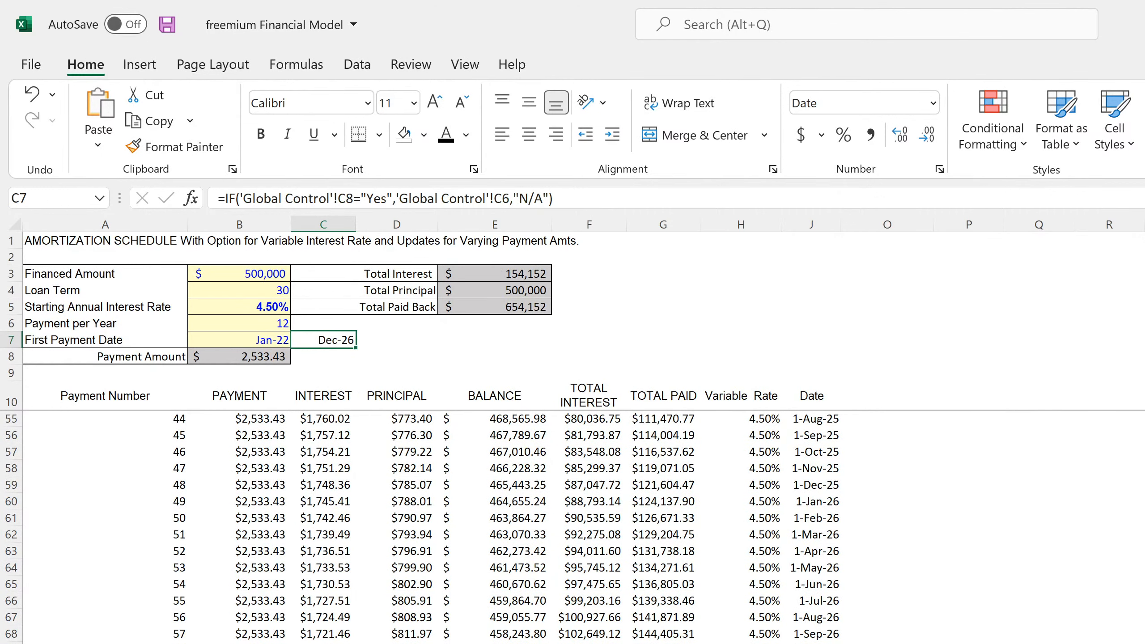
# - Inspect the payoff row's payment in B71 and balance in E71, plus the formulas in B8 and C7
pyautogui.click(239, 643)
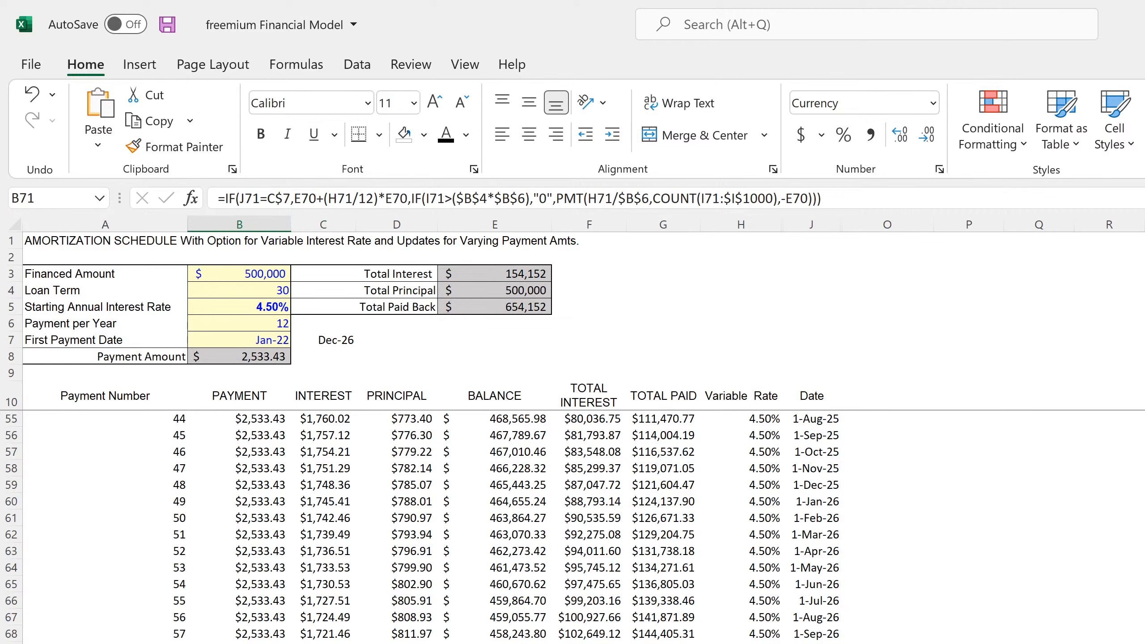
pyautogui.press('Right')
pyautogui.press('Right')
pyautogui.press('Right')
pyautogui.scroll(18, 346, 634)
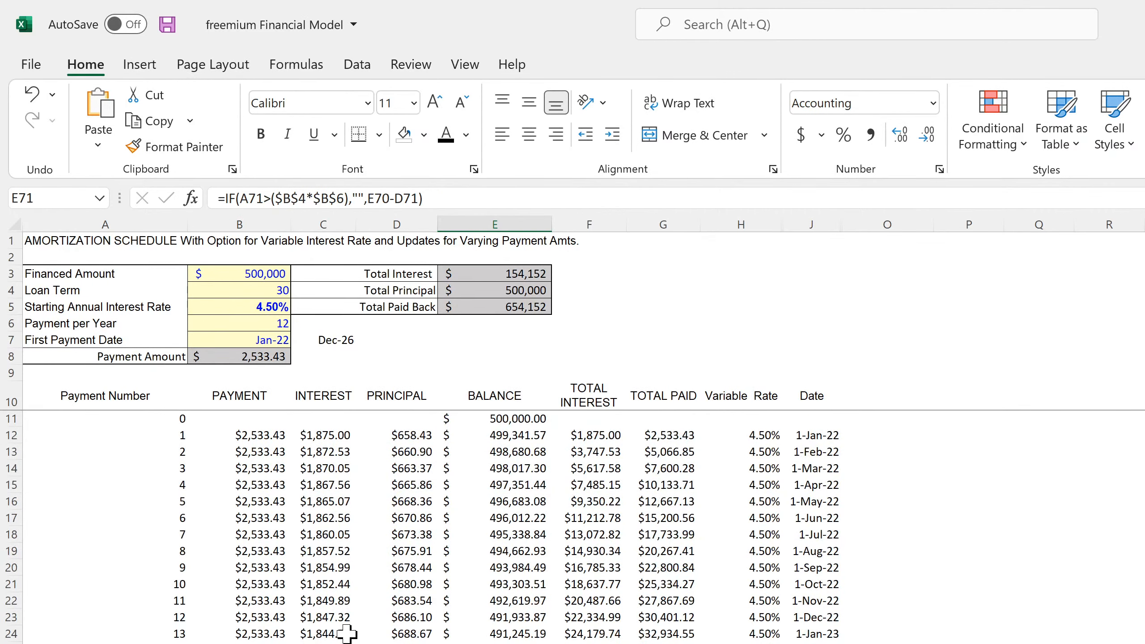
pyautogui.click(247, 352)
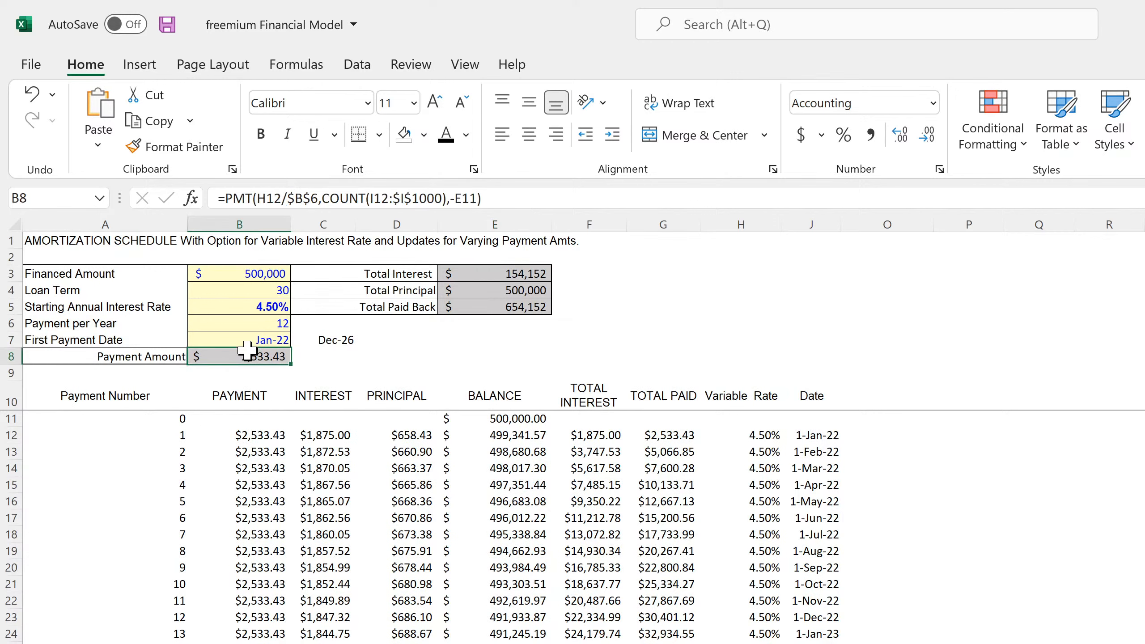
pyautogui.click(321, 344)
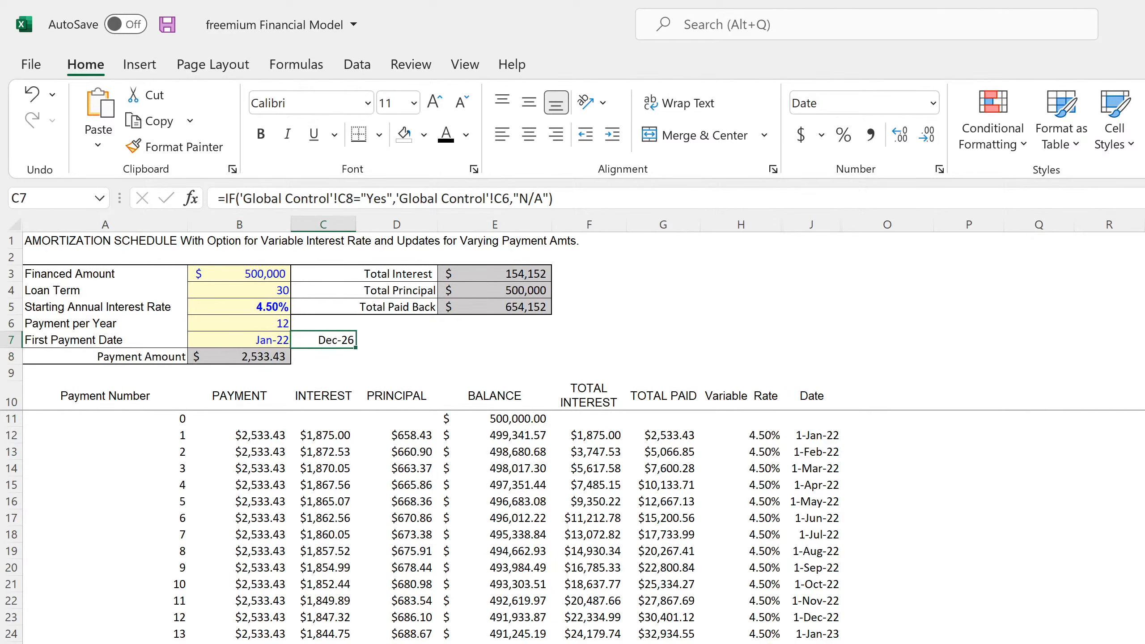
# - Trace the Debt Service lines on the 5-Year Monthly Pro Forma from Jan-22 across to Dec-26
pyautogui.hotkey('ctrl', 'pageup')
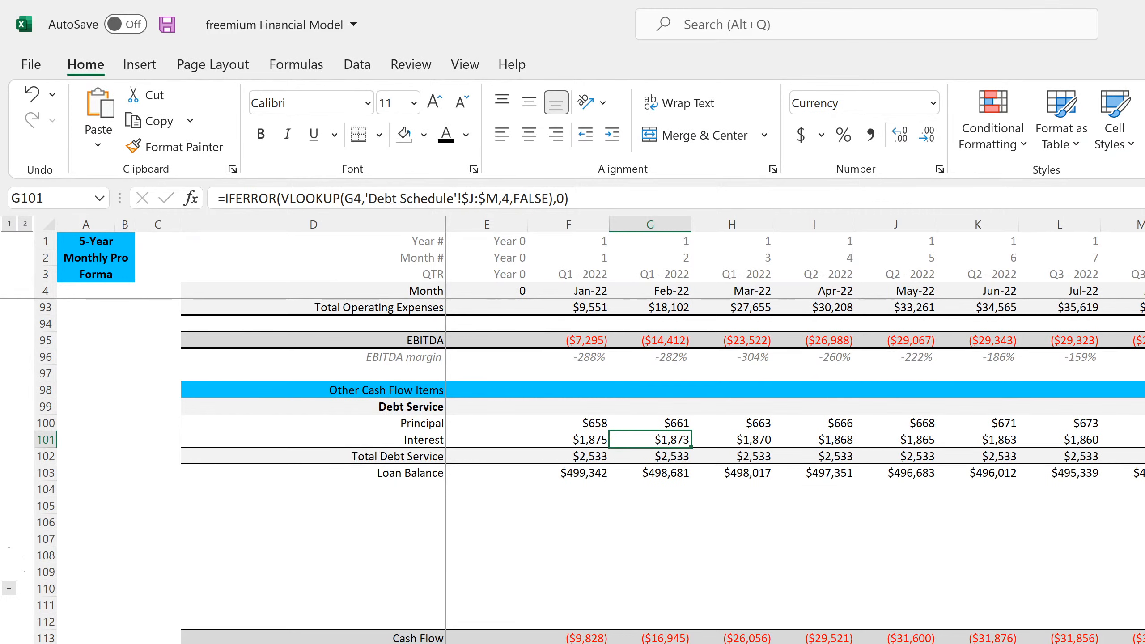
pyautogui.press('Left')
pyautogui.press('Left')
pyautogui.press('Right')
pyautogui.press('Right')
pyautogui.press('Right')
pyautogui.press('Right')
pyautogui.press('Right')
pyautogui.press('Right')
pyautogui.press('Right')
pyautogui.press('Right')
pyautogui.press('Right')
pyautogui.press('Right')
pyautogui.press('Right')
pyautogui.press('Right')
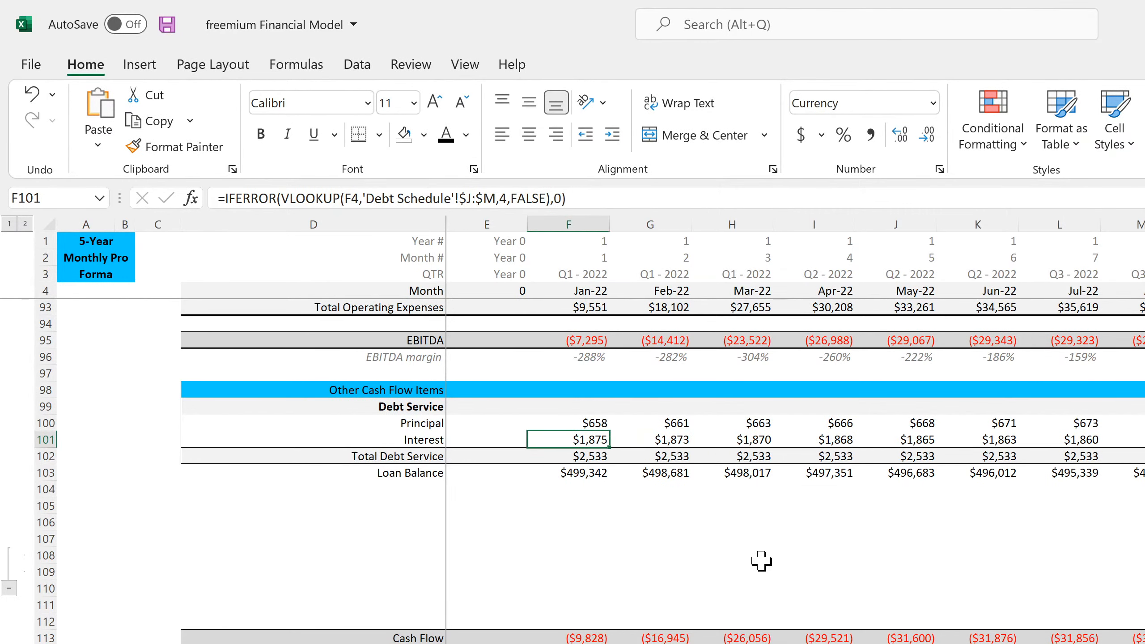
pyautogui.press('Right')
pyautogui.press('Right')
pyautogui.press('Right')
pyautogui.press('Right')
pyautogui.press('Right')
pyautogui.press('Right')
pyautogui.press('Right')
pyautogui.press('Right')
pyautogui.press('Right')
pyautogui.press('Right')
pyautogui.press('Right')
pyautogui.press('Right')
pyautogui.press('Right')
pyautogui.press('Right')
pyautogui.press('Right')
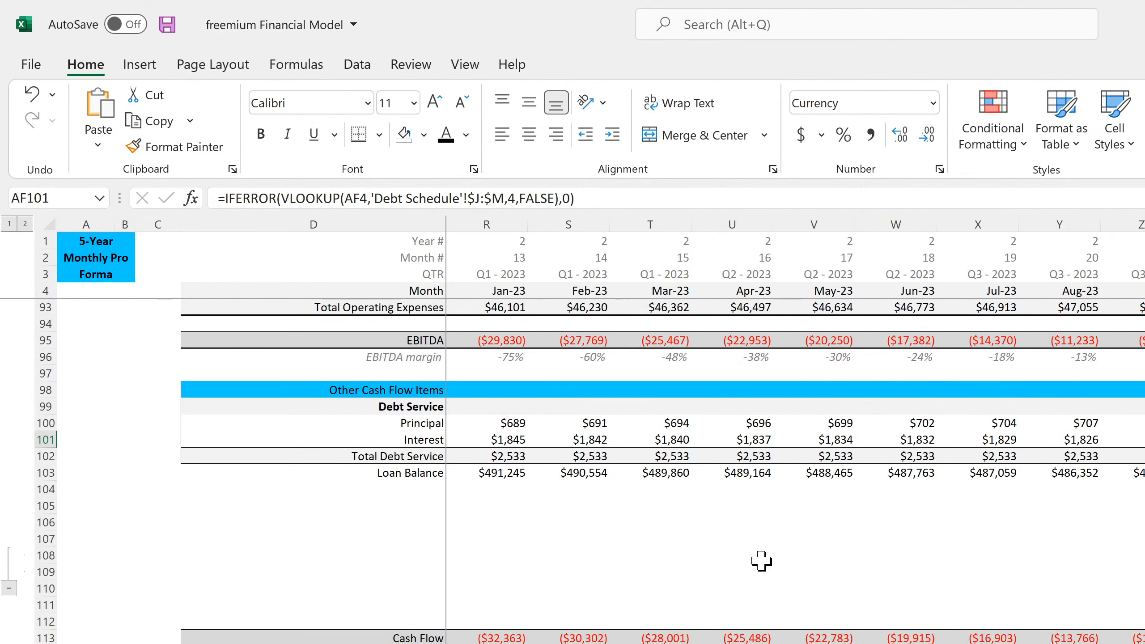
pyautogui.press('Right')
pyautogui.press('Right')
pyautogui.press('Right')
pyautogui.press('Right')
pyautogui.press('Right')
pyautogui.press('Right')
pyautogui.press('Right')
pyautogui.press('Right')
pyautogui.press('Right')
pyautogui.press('Right')
pyautogui.press('Right')
pyautogui.press('Right')
pyautogui.press('Right')
pyautogui.press('Right')
pyautogui.press('Right')
pyautogui.press('Right')
pyautogui.press('Right')
pyautogui.press('Right')
pyautogui.press('Right')
pyautogui.press('Right')
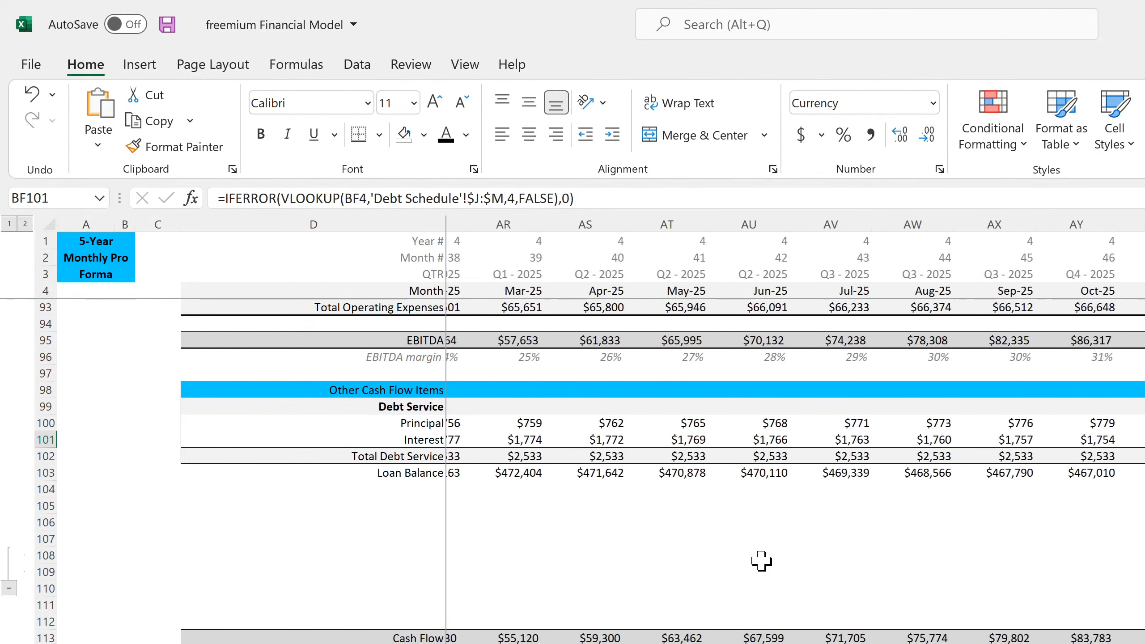
pyautogui.press('Right')
pyautogui.press('Right')
pyautogui.press('Right')
pyautogui.press('Right')
pyautogui.press('Right')
pyautogui.press('Right')
pyautogui.press('Right')
pyautogui.press('Right')
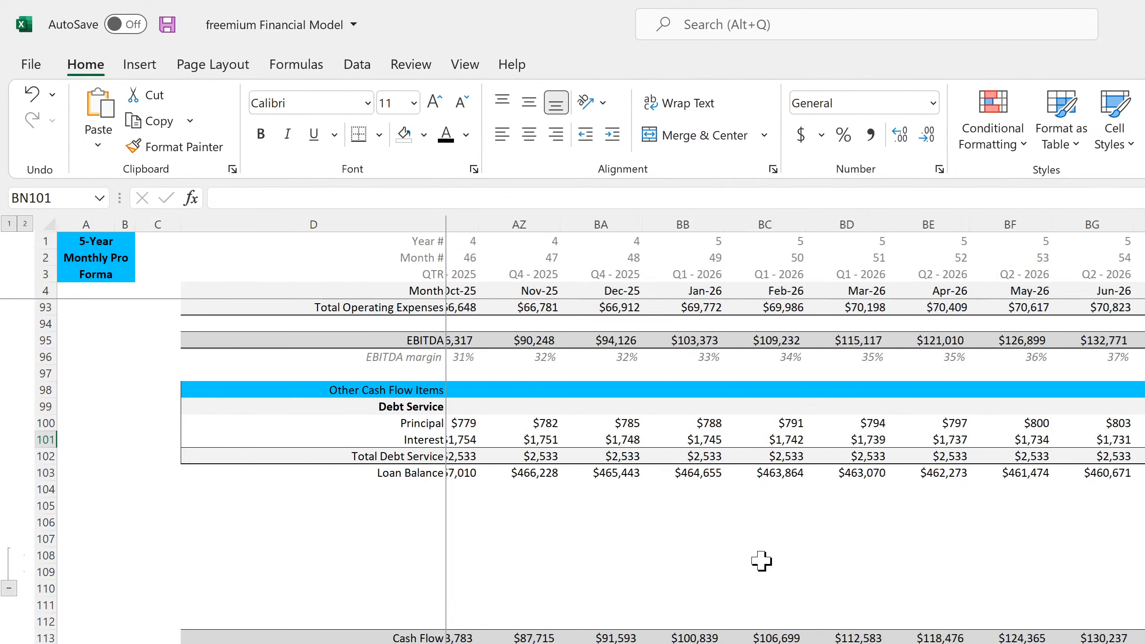
pyautogui.press('Right')
pyautogui.press('Right')
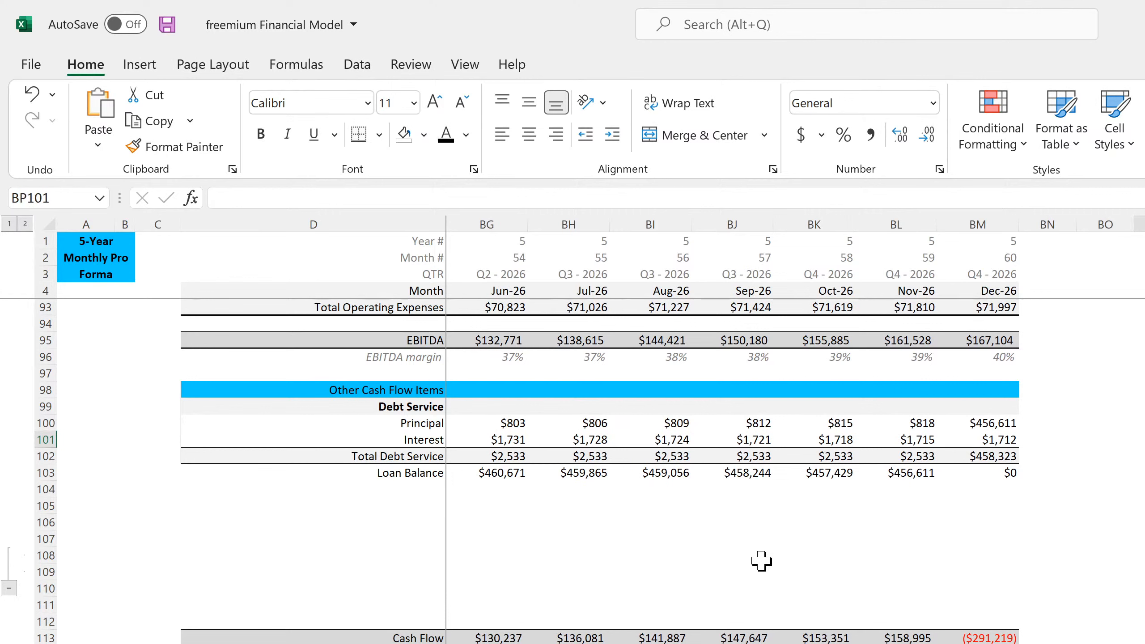
# - Examine the Dec-26 principal, interest, total debt service and loan balance in column BM, and open the Statement of Cash Flows sheet
pyautogui.press('Left')
pyautogui.press('Left')
pyautogui.press('Left')
pyautogui.press('Up')
pyautogui.press('Down')
pyautogui.press('Down')
pyautogui.press('Down')
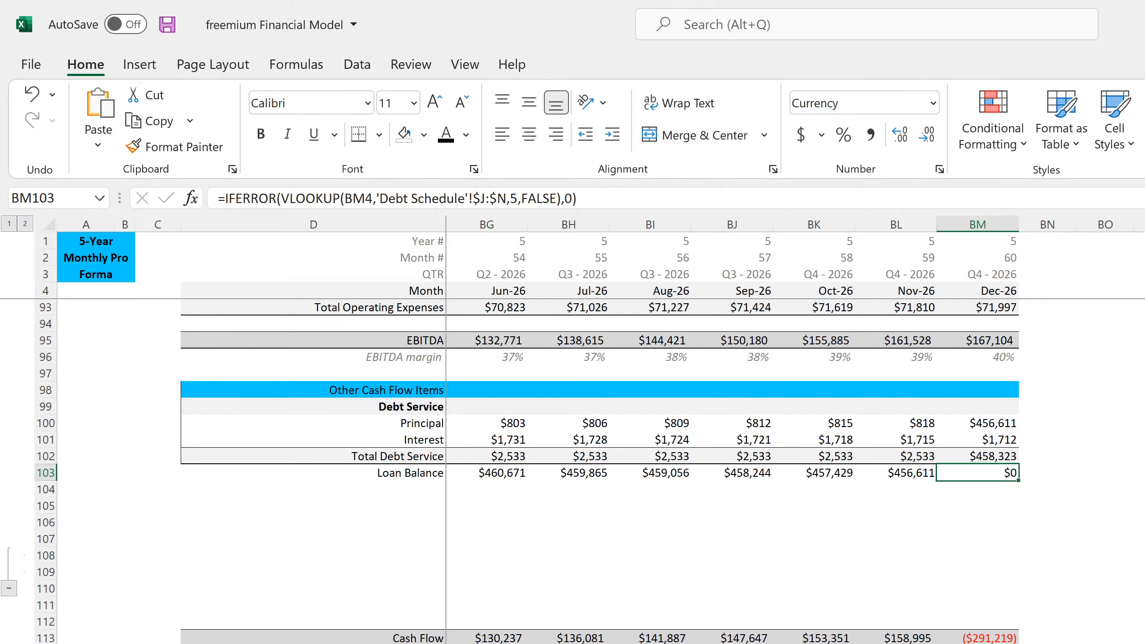
pyautogui.hotkey('ctrl', 'pagedown')
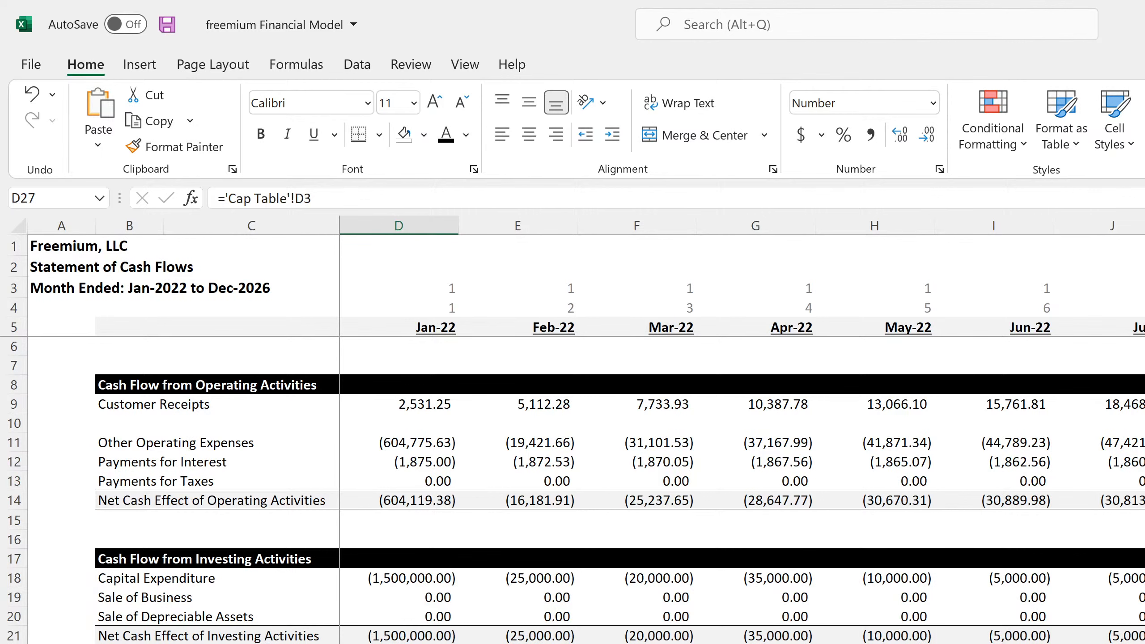
# - Inspect the loan formulas in BK25, BK26 and BJ26 on the Statement of Cash Flows, and look over the amortization schedule
pyautogui.hscroll(15, 740, 429)
pyautogui.click(1144, 643)
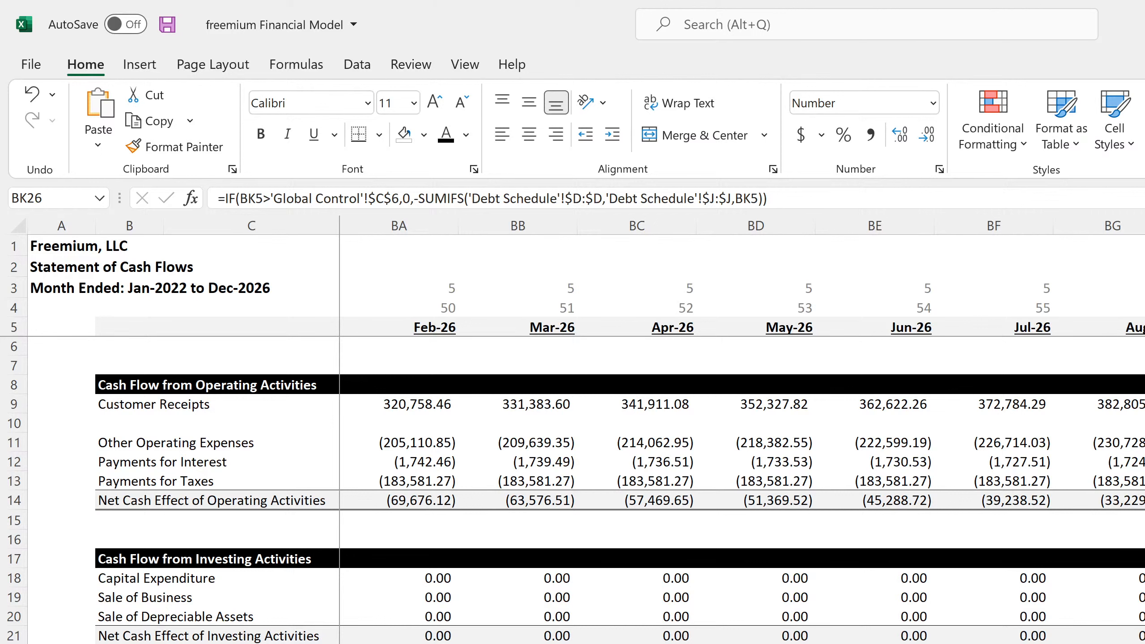
pyautogui.press('Left')
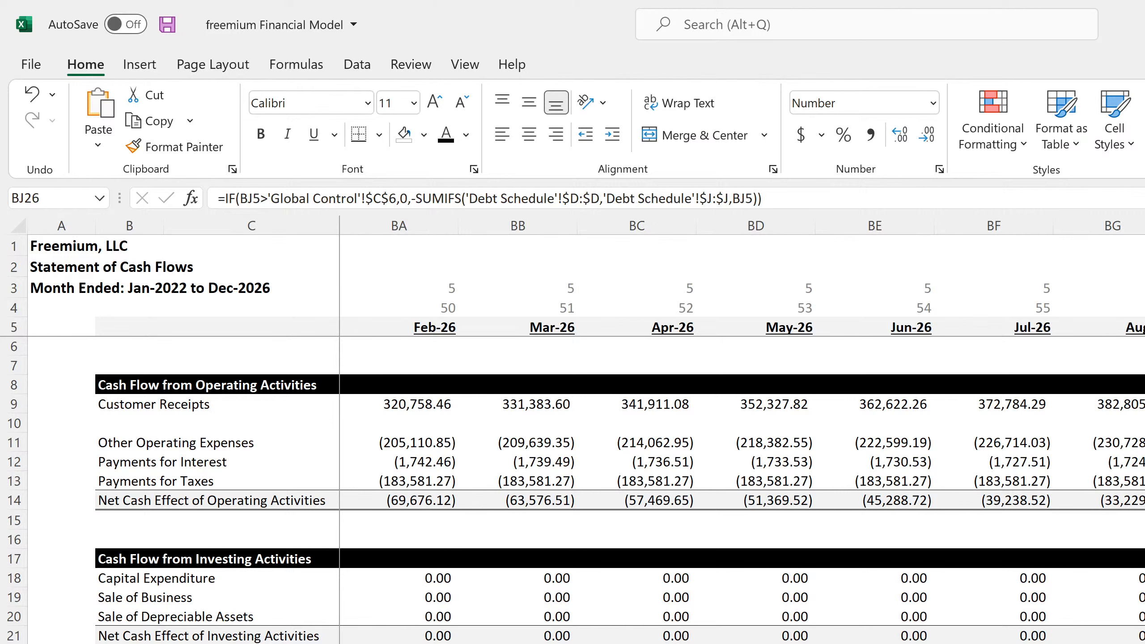
pyautogui.press('Right')
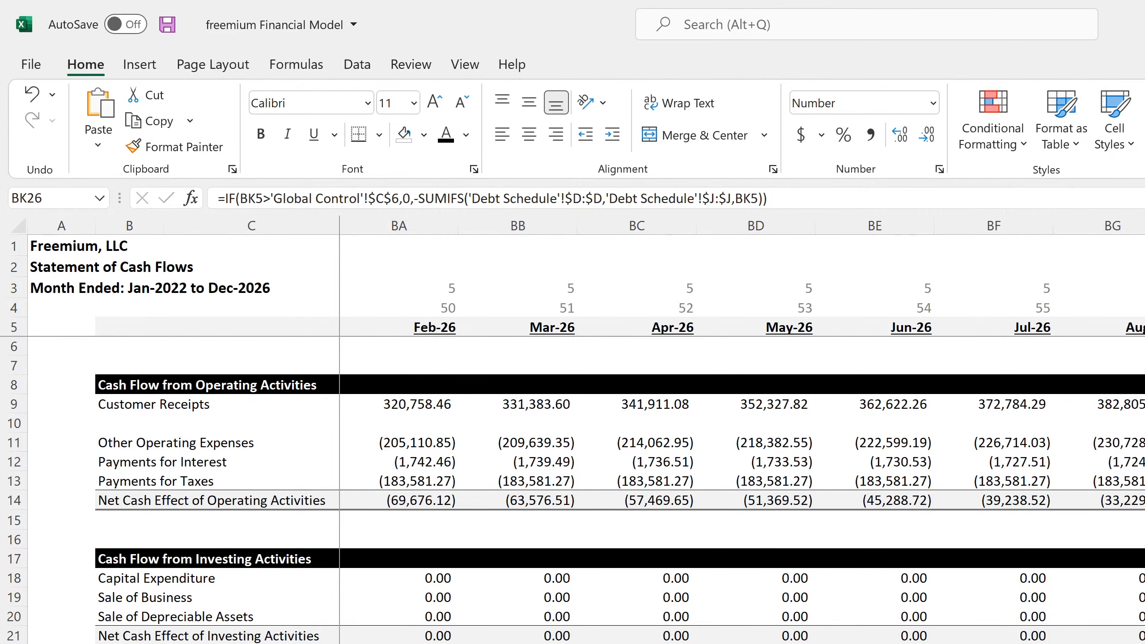
pyautogui.press('Up')
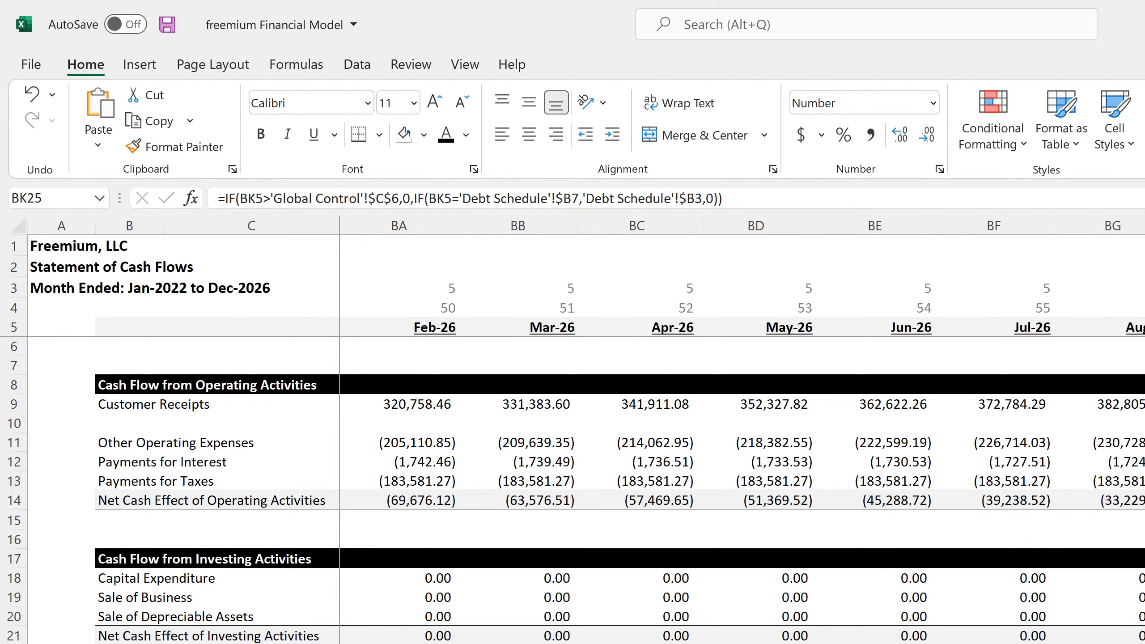
pyautogui.hscroll(-16, 743, 490)
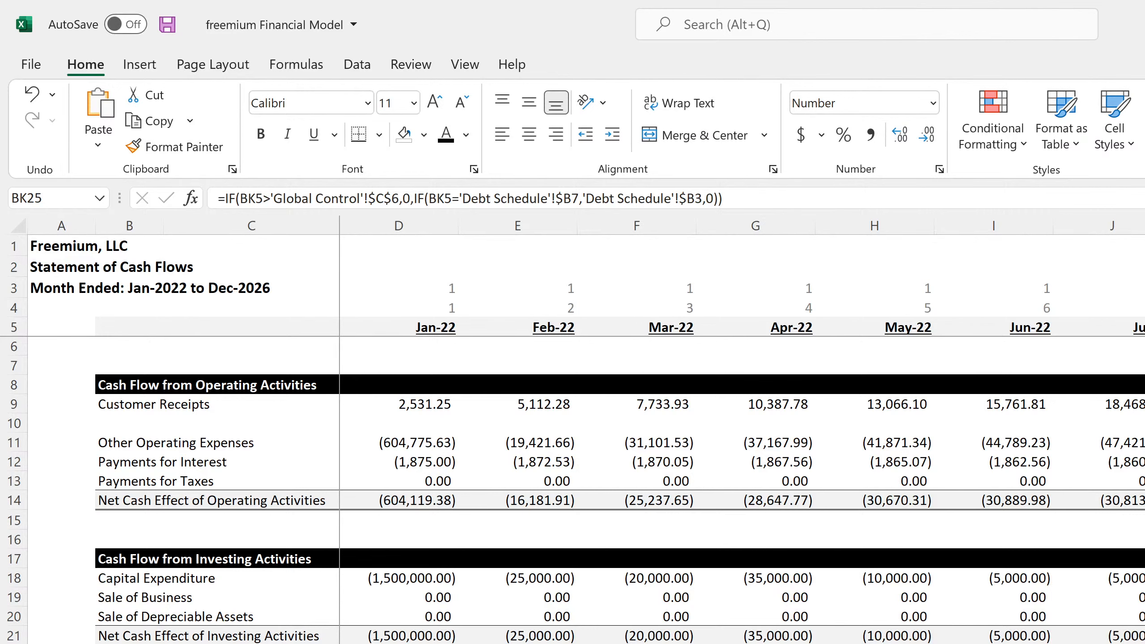
pyautogui.hotkey('ctrl', 'pagedown')
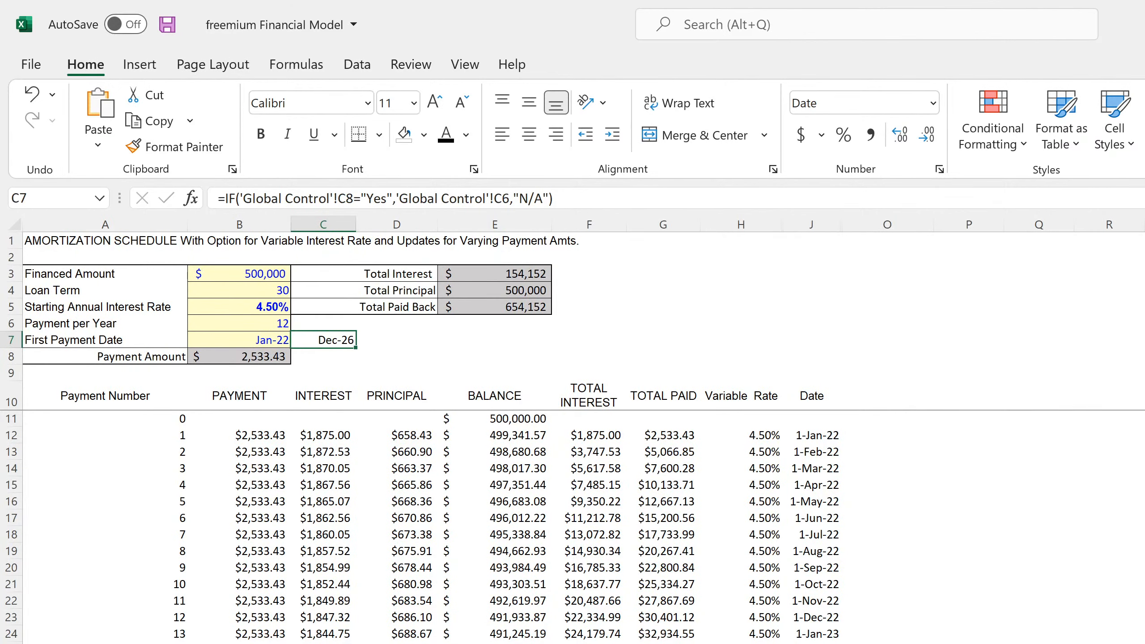
pyautogui.scroll(-18, 582, 527)
pyautogui.scroll(18, 582, 527)
# - On the Contribution & Distribution Summary sheet, set the width of columns C through G to 15 and widen column B slightly
pyautogui.hotkey('ctrl', 'pagedown')
pyautogui.hotkey('ctrl', 'pagedown')
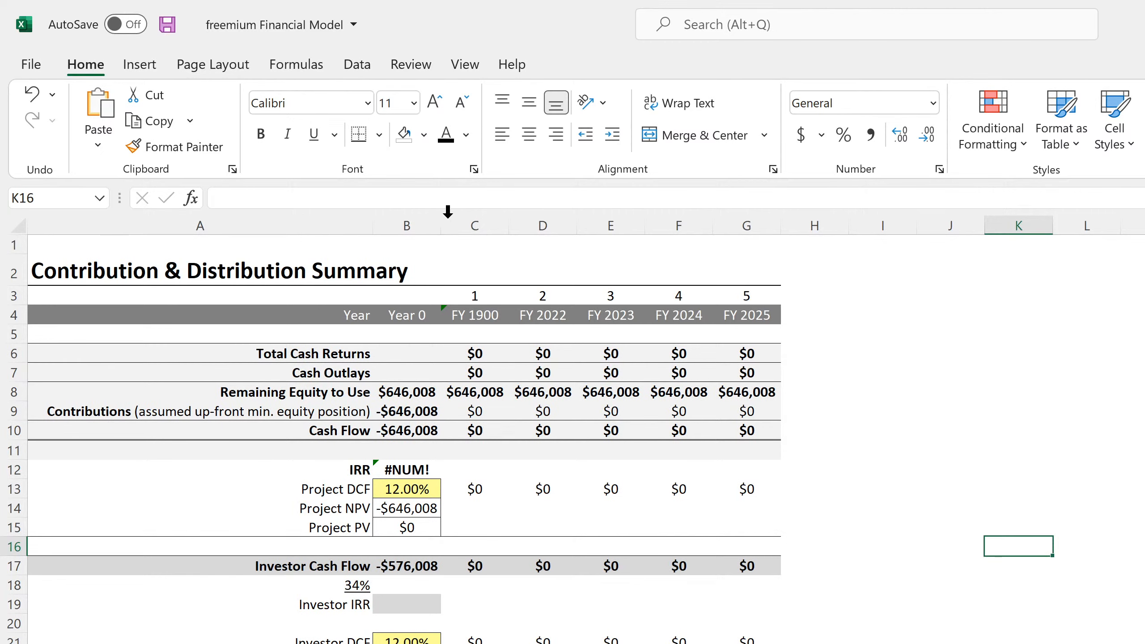
pyautogui.moveTo(468, 225); pyautogui.dragTo(745, 223)
pyautogui.rightClick(745, 223)
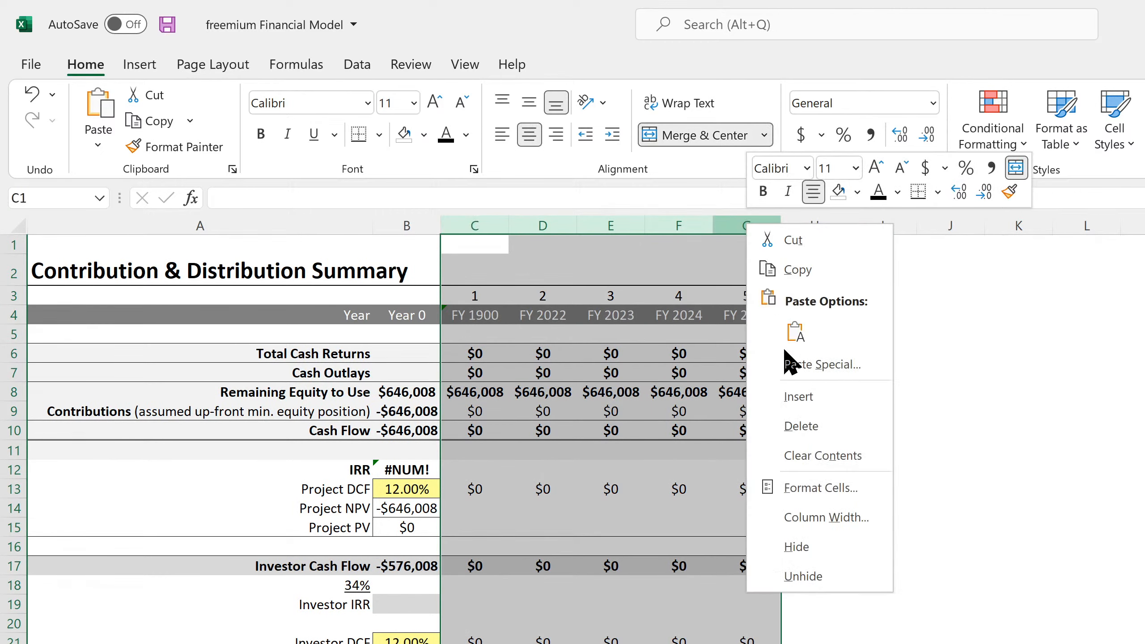
pyautogui.click(820, 518)
pyautogui.write('15')
pyautogui.press('Return')
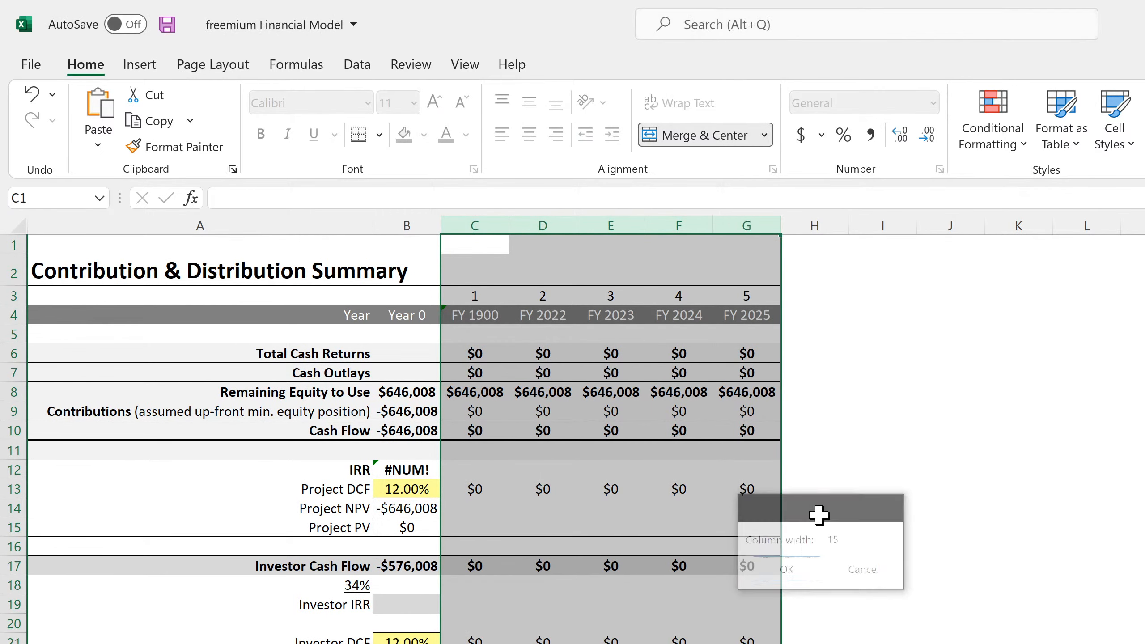
pyautogui.click(704, 540)
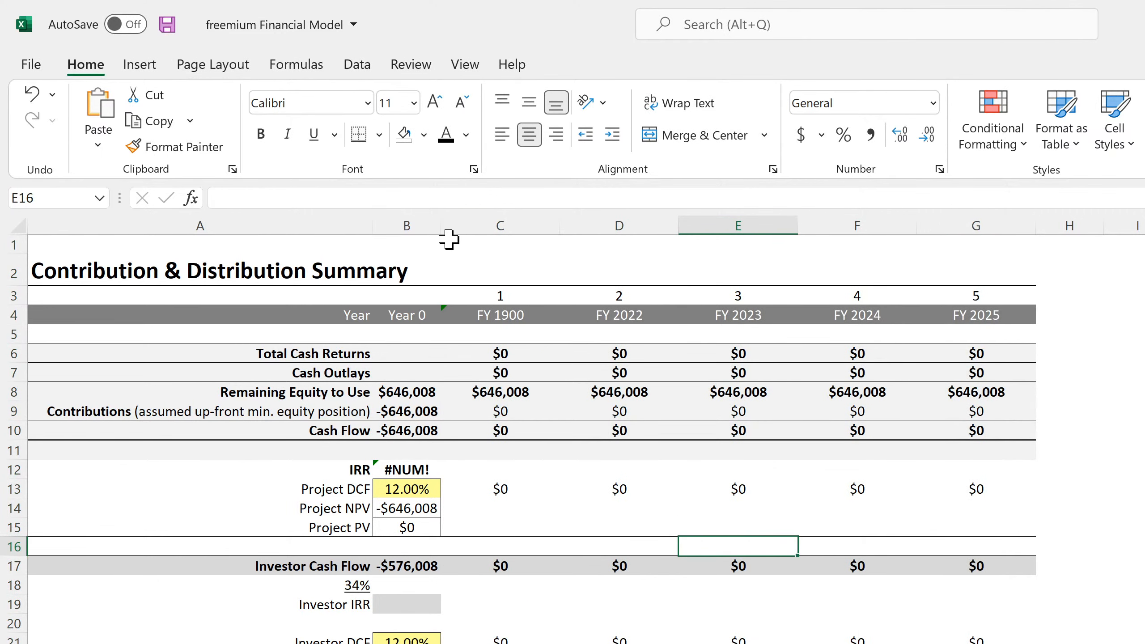
pyautogui.moveTo(438, 221); pyautogui.dragTo(450, 220)
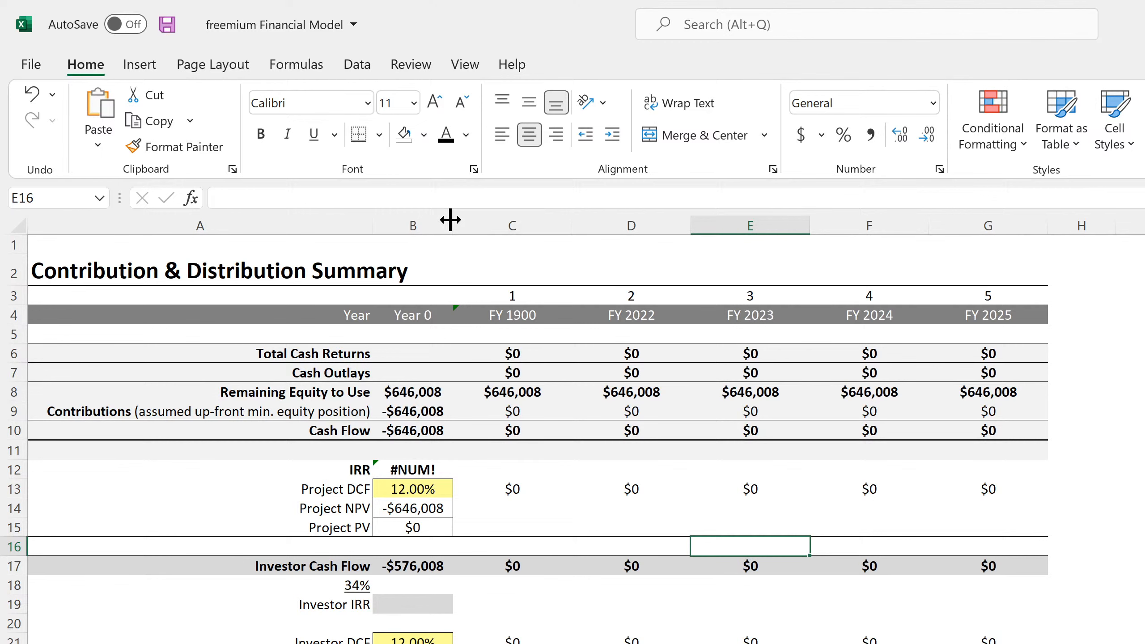
# - Change the Windows display resolution to 1920 × 1440, keep the change, and return to the Excel workbook
pyautogui.press('super')
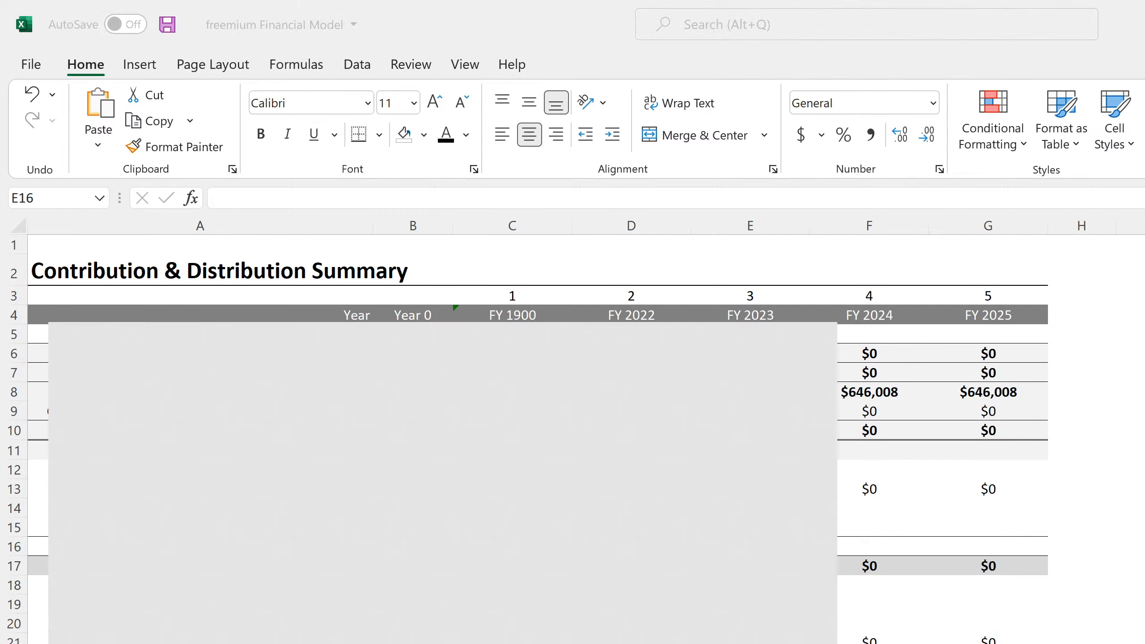
pyautogui.write('resolu')
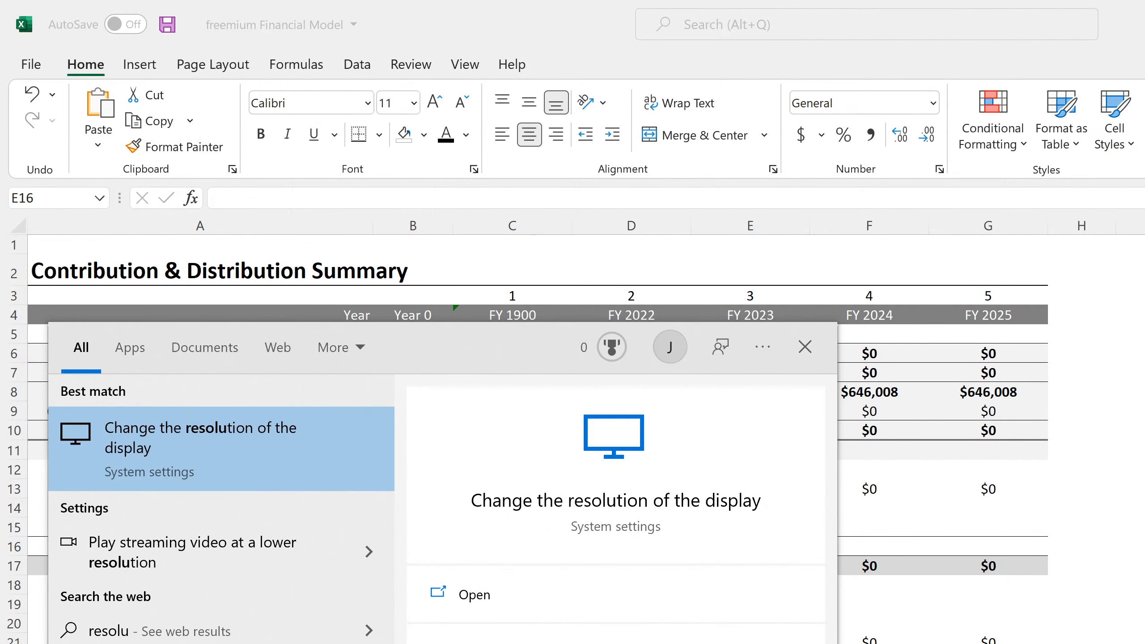
pyautogui.click(241, 449)
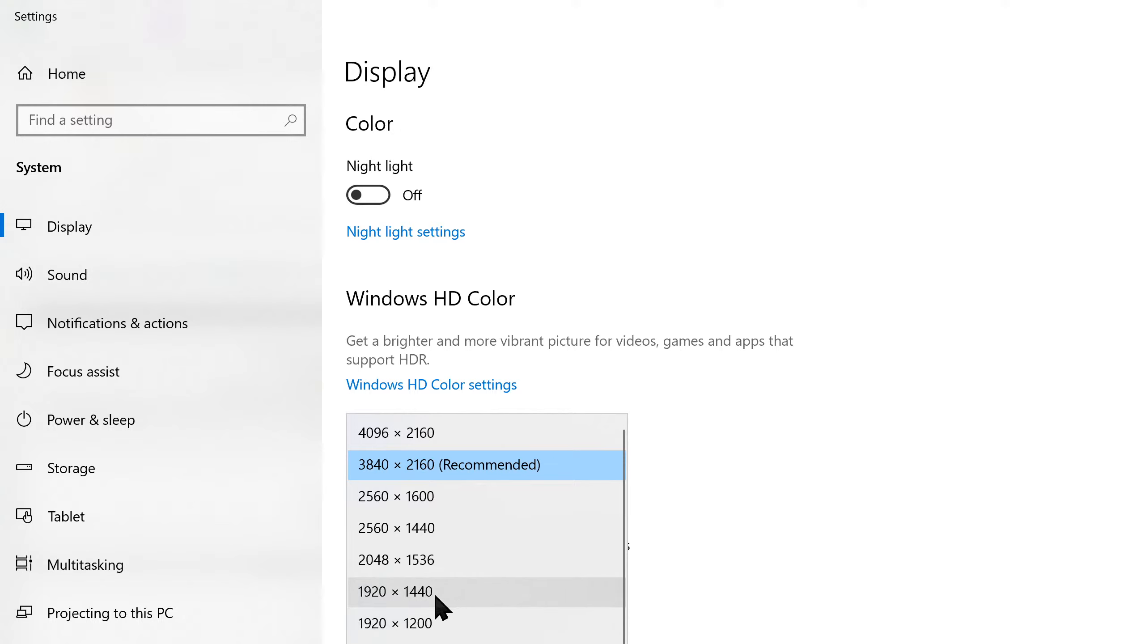
pyautogui.click(437, 598)
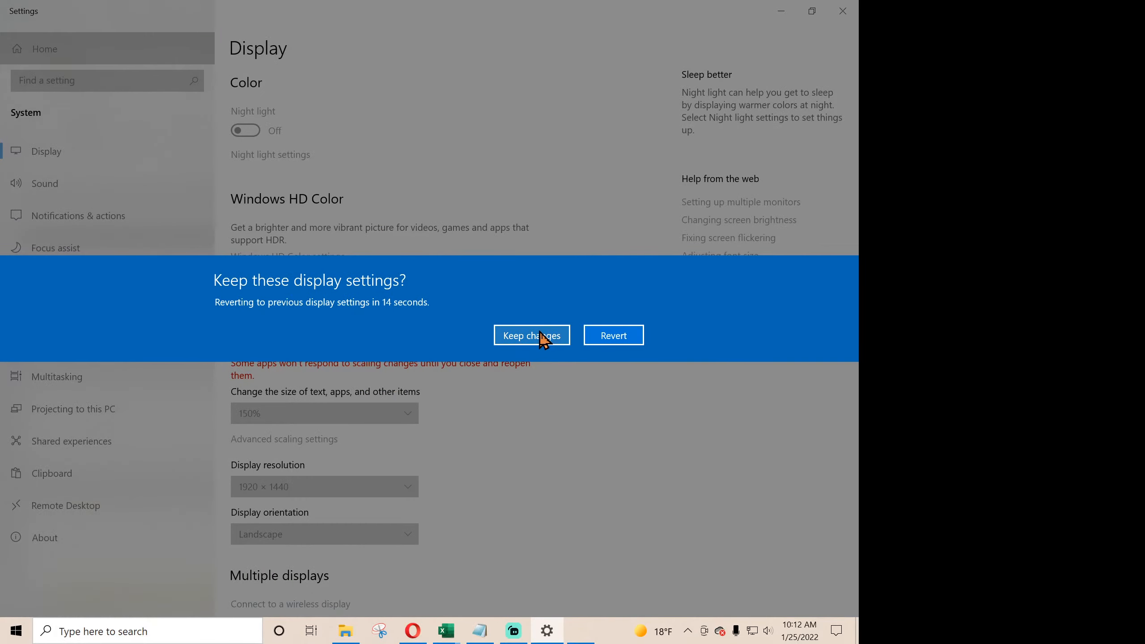
pyautogui.click(539, 333)
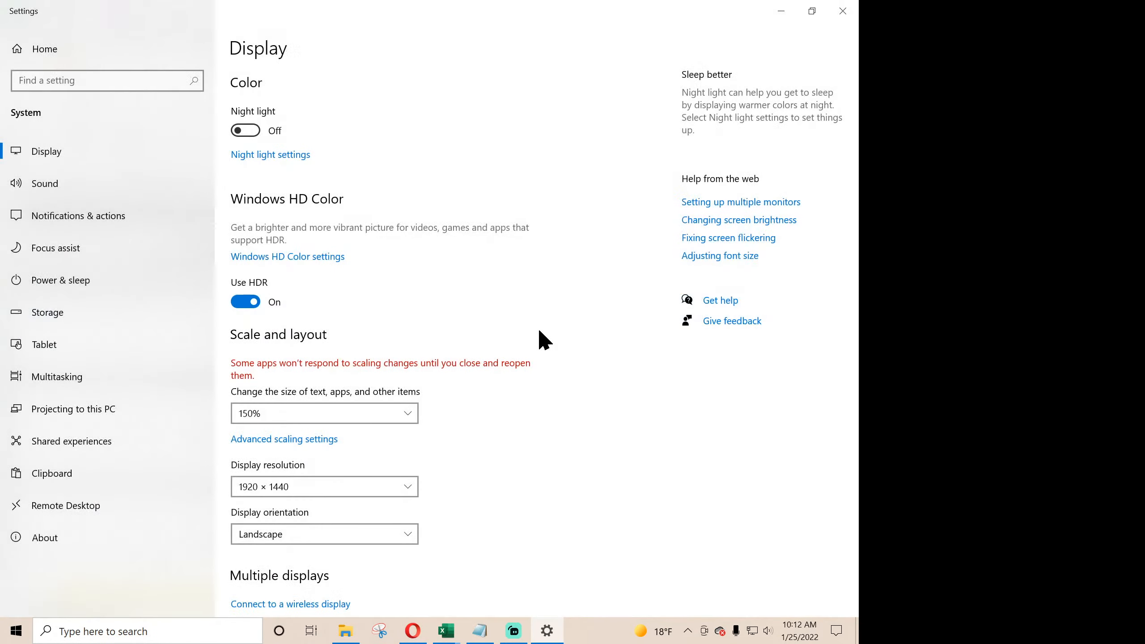
pyautogui.click(840, 14)
pyautogui.click(394, 349)
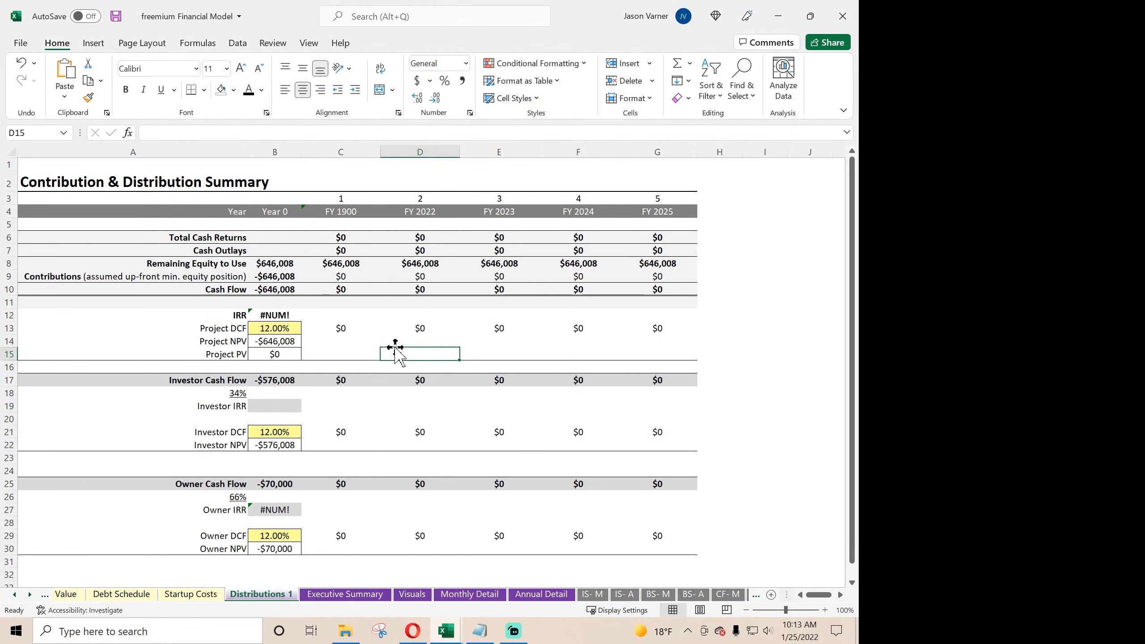
# - Move the Executive Summary sheet between Debt Schedule and Startup Costs, and reopen the Distributions 1 sheet
pyautogui.click(352, 595)
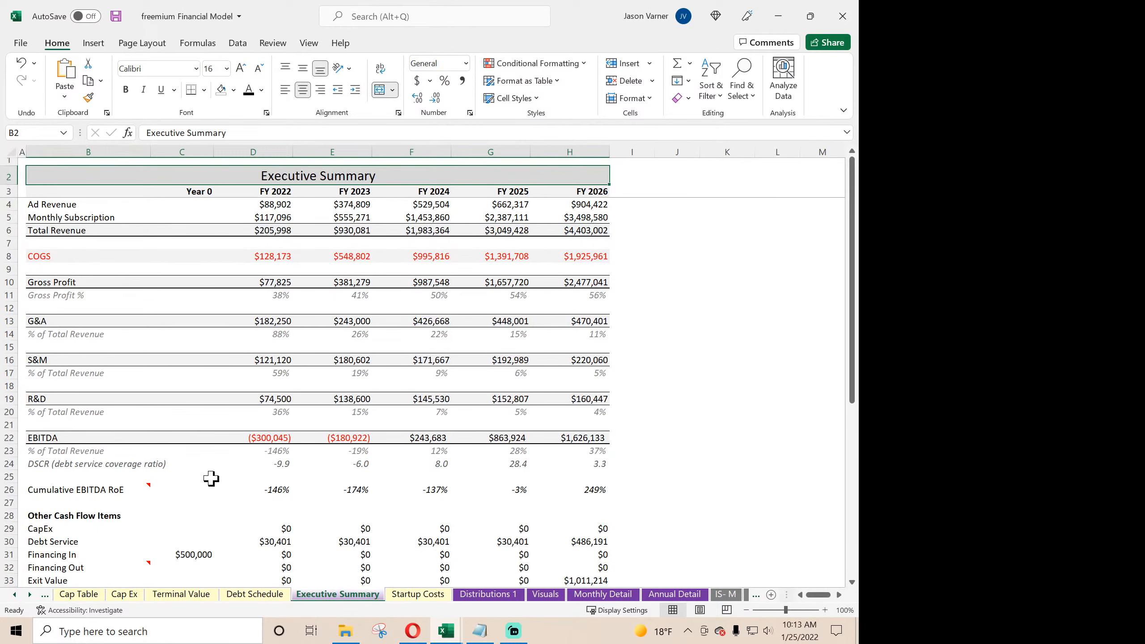
pyautogui.click(489, 595)
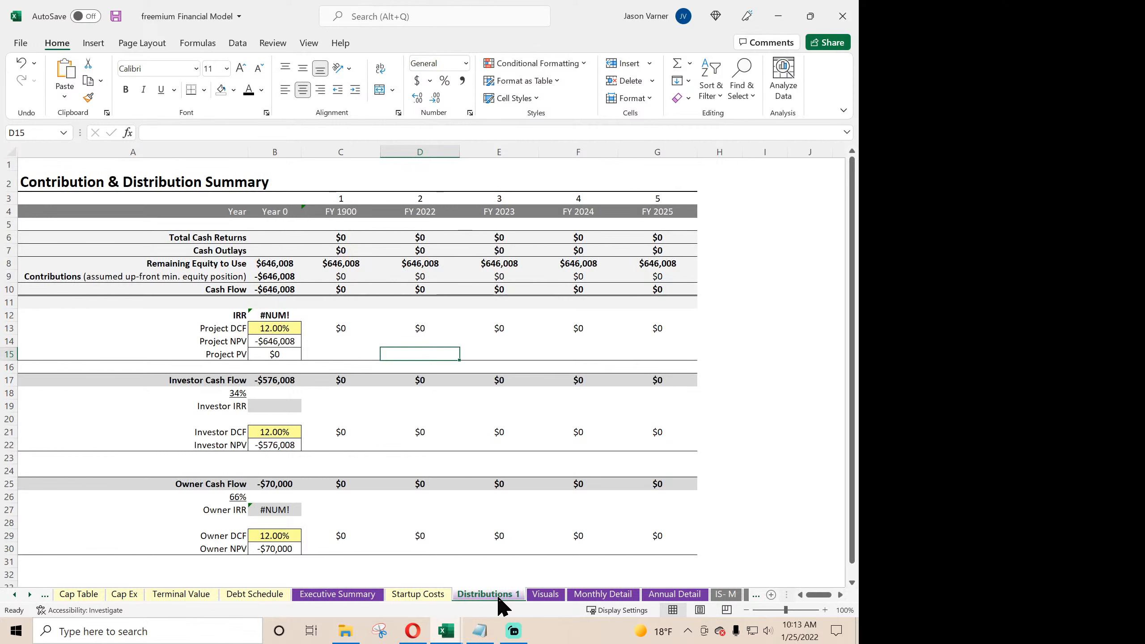
# - Inspect the first-year Project DCF, Cash Flow, Total Cash Returns and Cash Outlays formulas in column C, plus D13
pyautogui.click(345, 328)
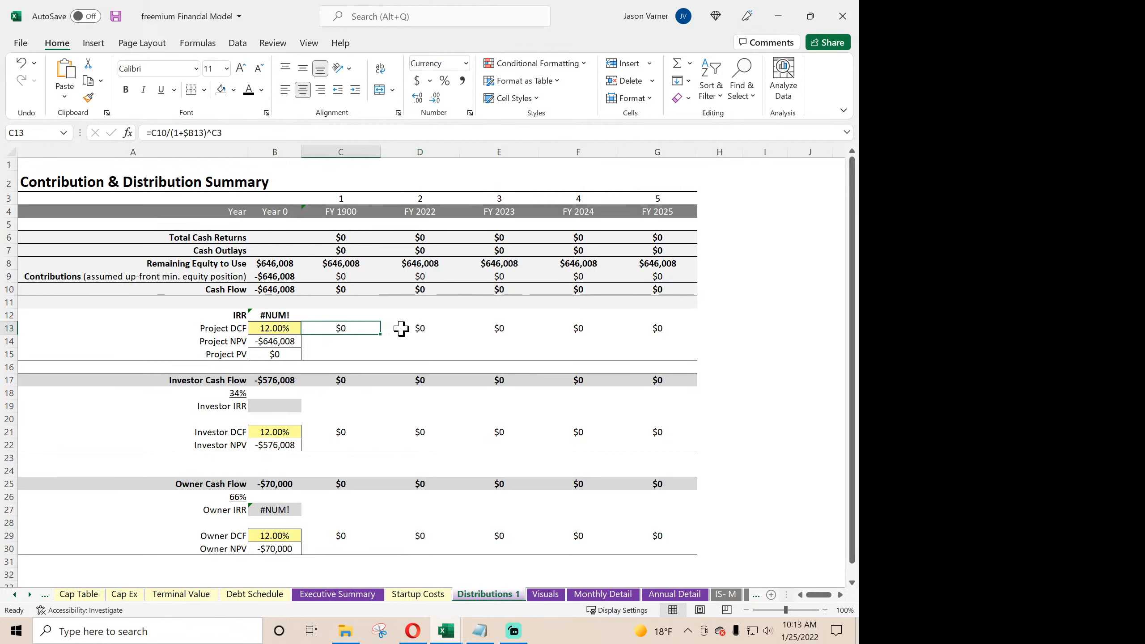
pyautogui.click(401, 328)
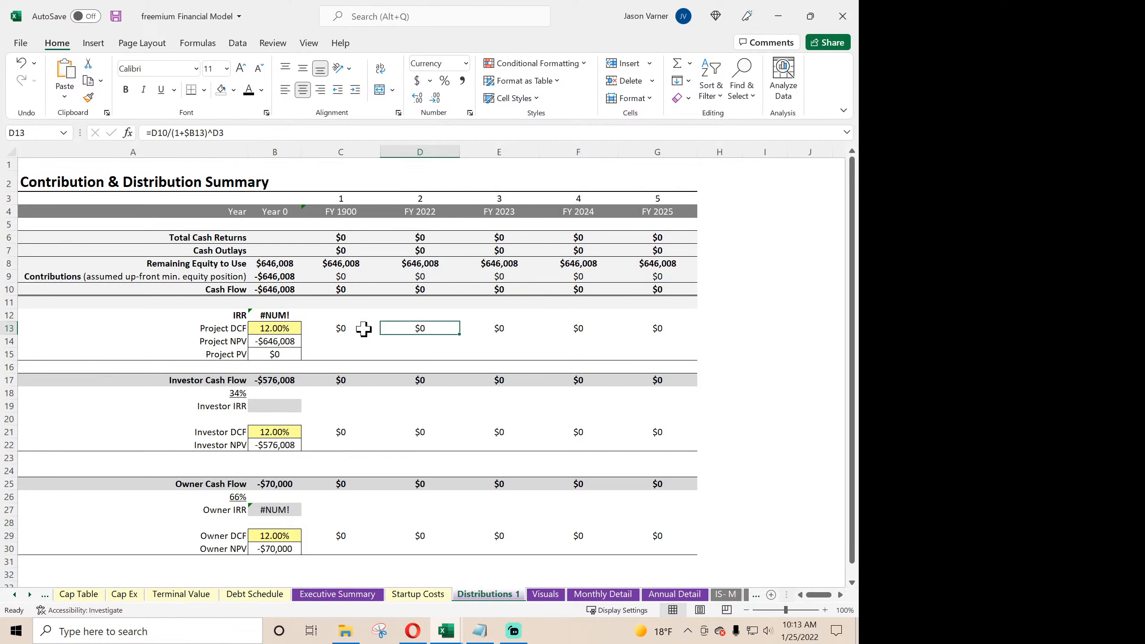
pyautogui.click(340, 289)
pyautogui.click(344, 239)
pyautogui.click(341, 252)
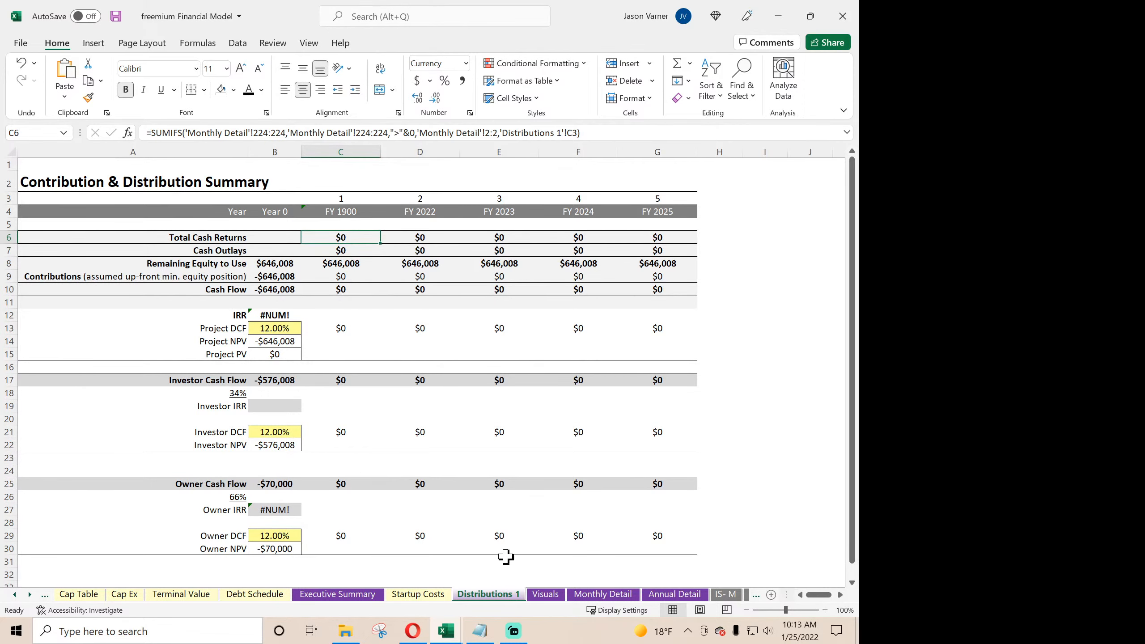
# - On the Monthly Detail sheet, ungroup the blank rows 107 to 111 between Debt Service and Cash Flow
pyautogui.click(604, 596)
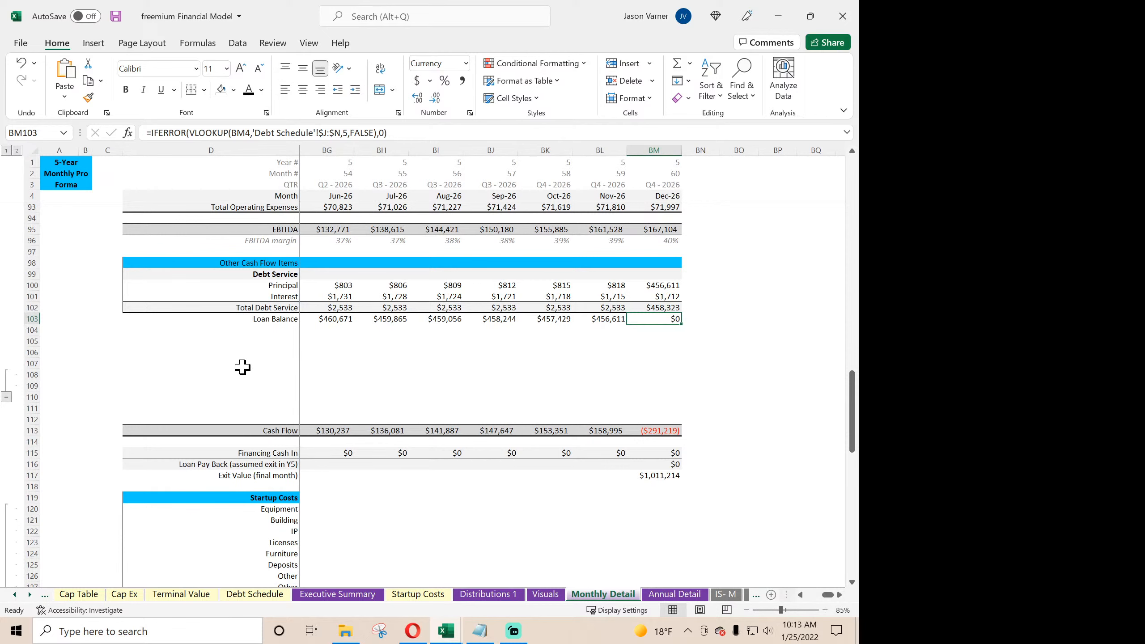
pyautogui.scroll(4, 239, 366)
pyautogui.scroll(-4, 253, 390)
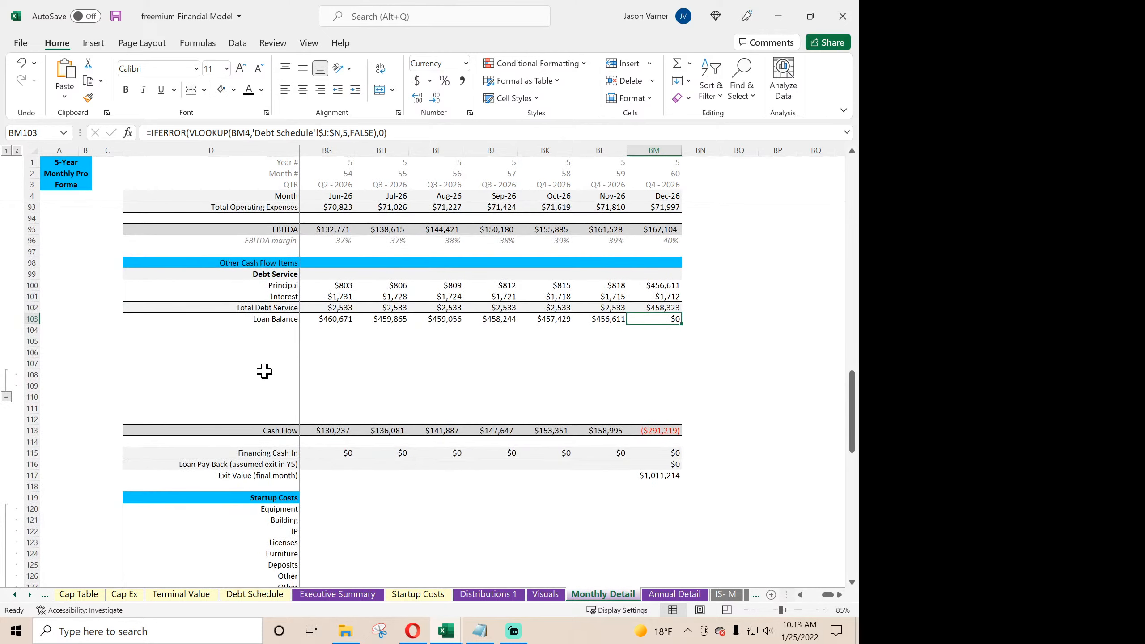
pyautogui.click(260, 333)
pyautogui.press('Down')
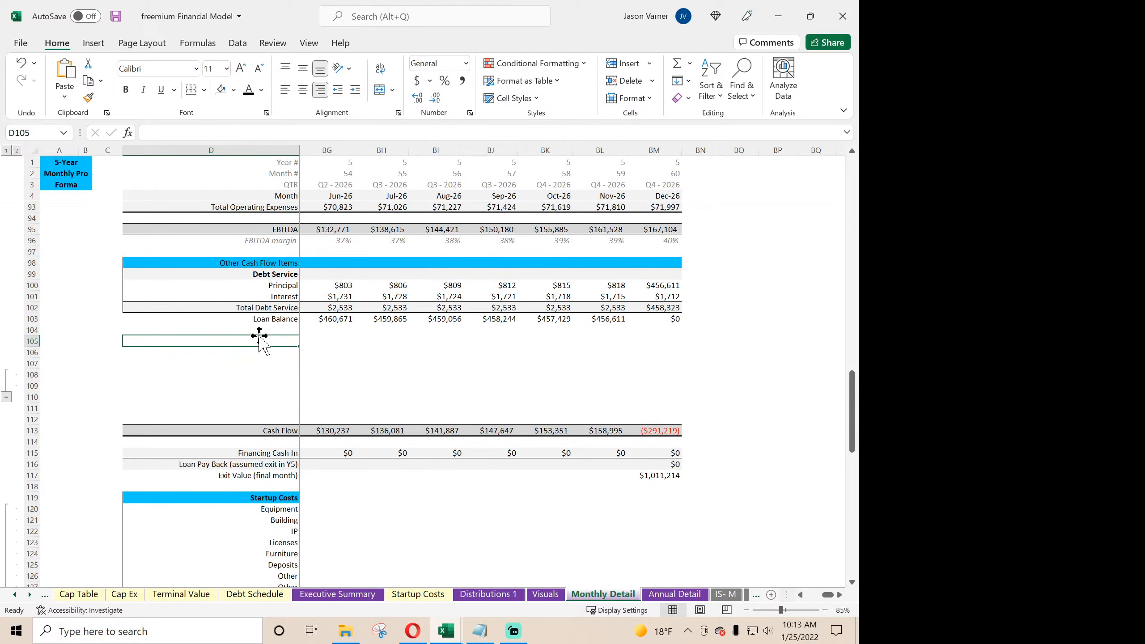
pyautogui.press('Right')
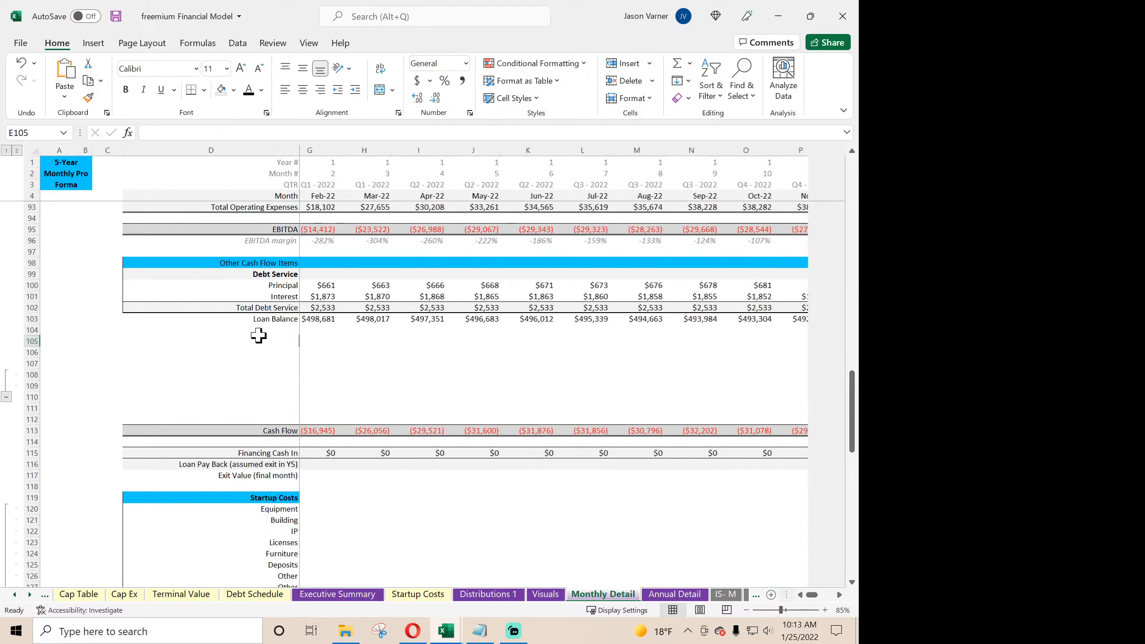
pyautogui.press('Left')
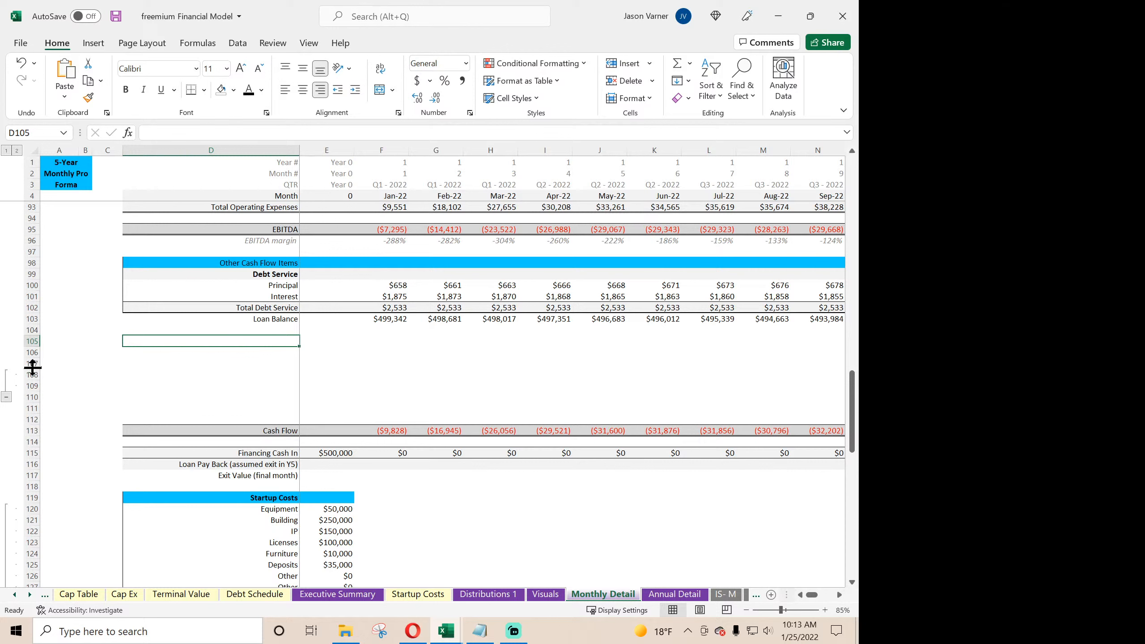
pyautogui.moveTo(31, 363); pyautogui.dragTo(33, 405)
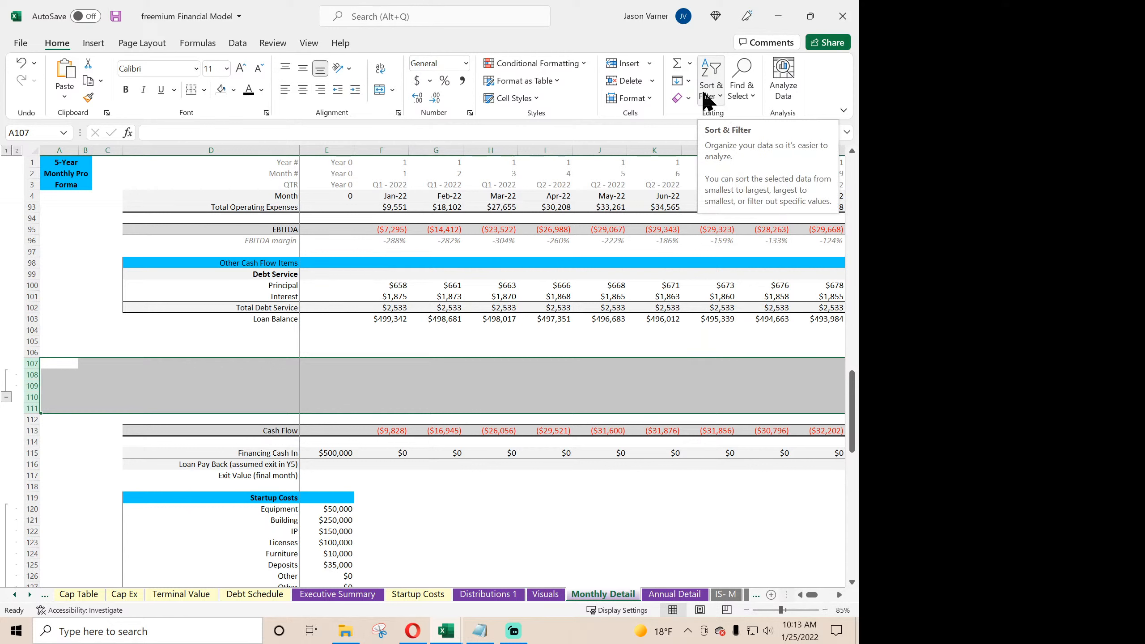
pyautogui.click(236, 43)
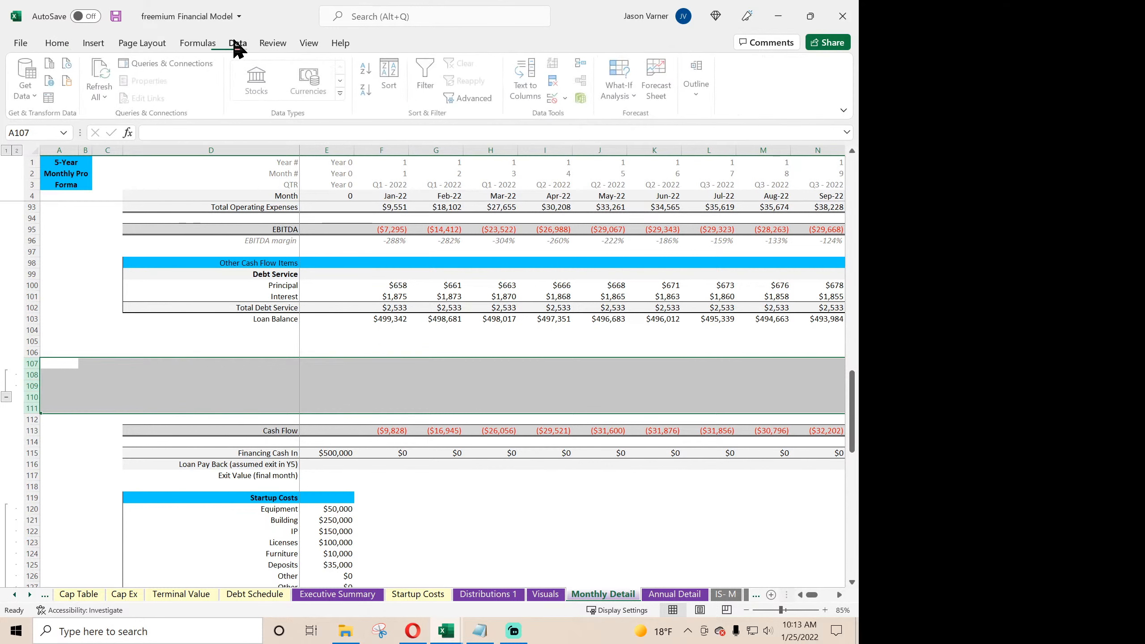
pyautogui.click(694, 85)
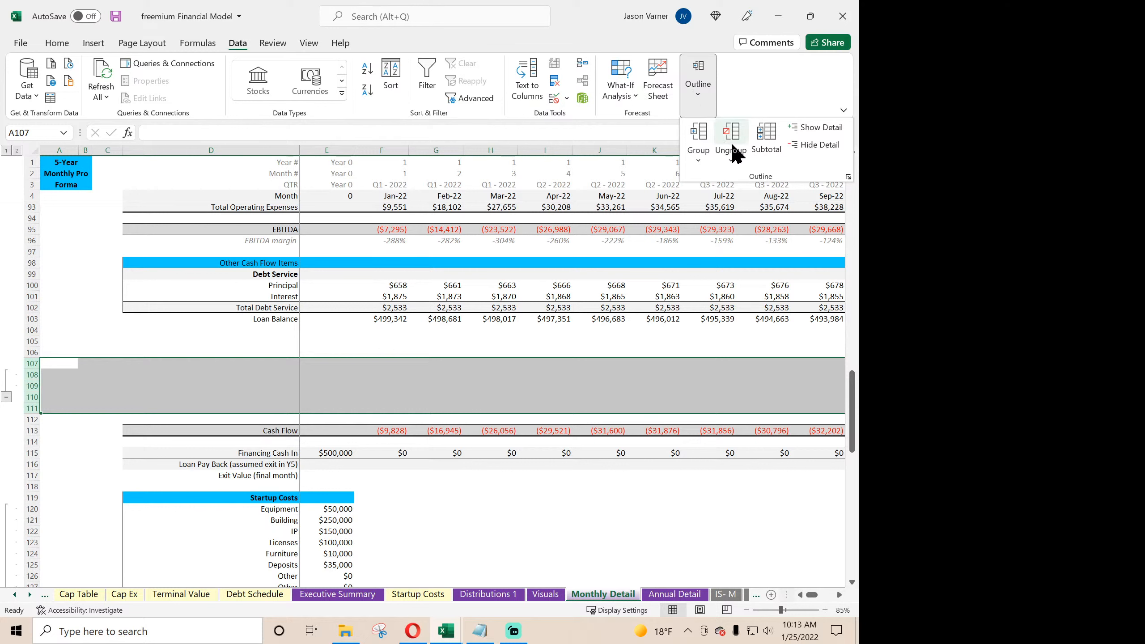
pyautogui.click(742, 141)
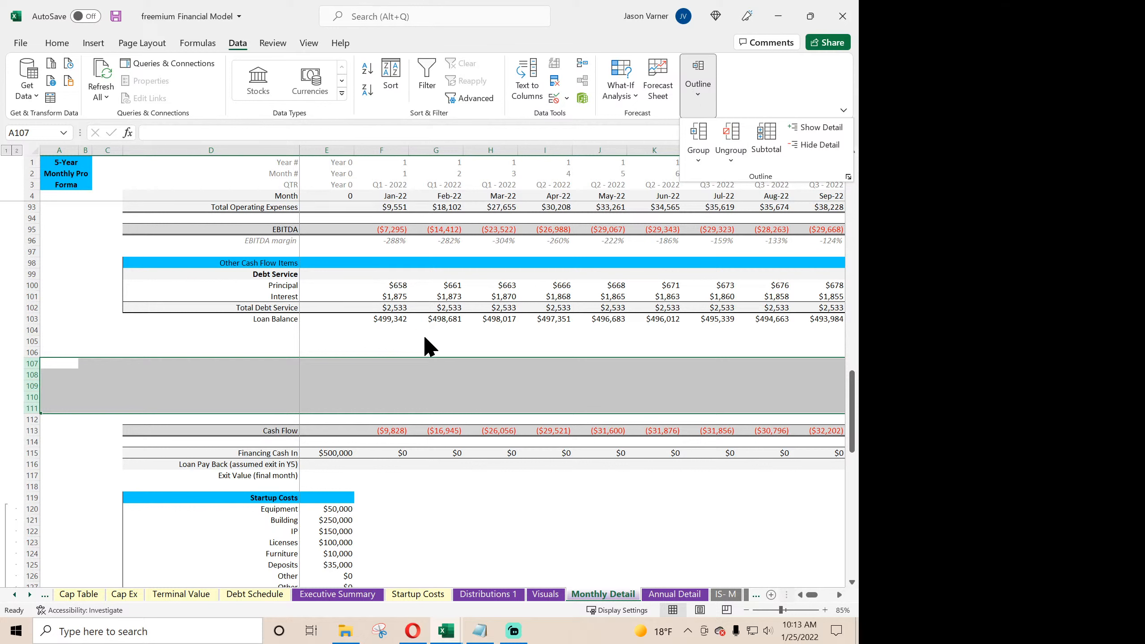
# - Add the row labels CapEx in D105 and Sales of Fixed Assets in D106 below the Loan Balance line
pyautogui.click(285, 339)
pyautogui.click(276, 341)
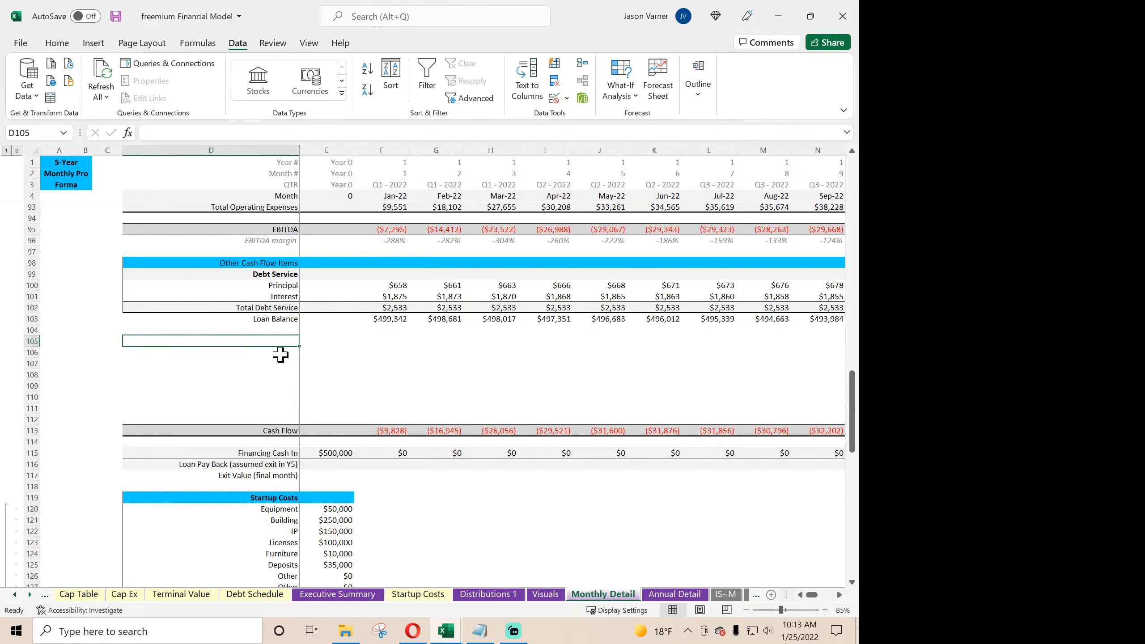
pyautogui.write('C')
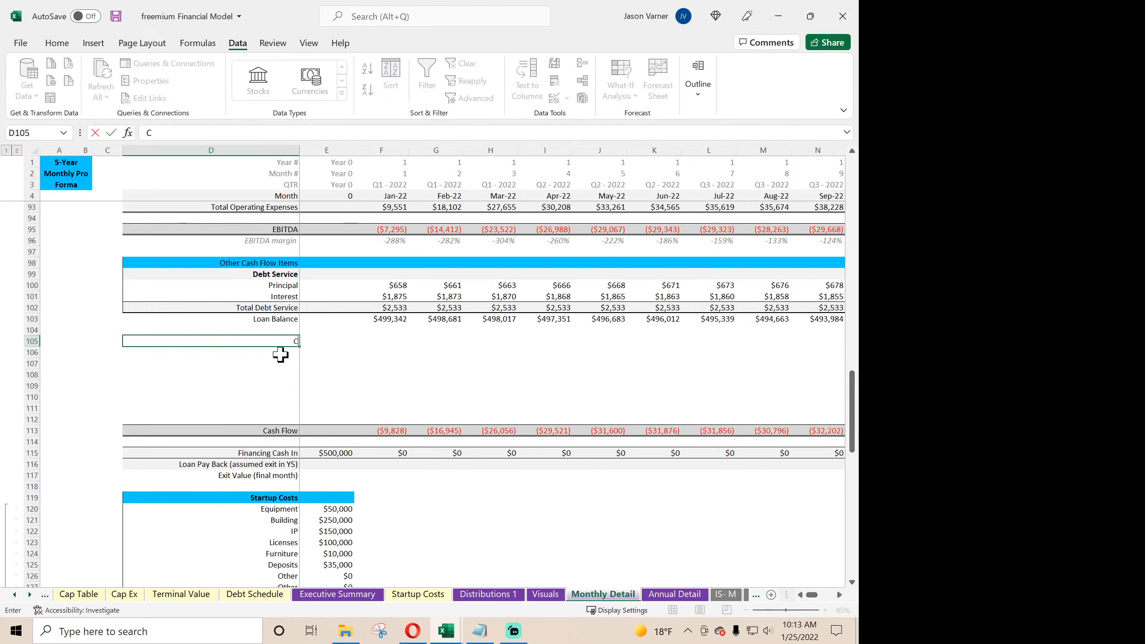
pyautogui.write('apEx')
pyautogui.press('Return')
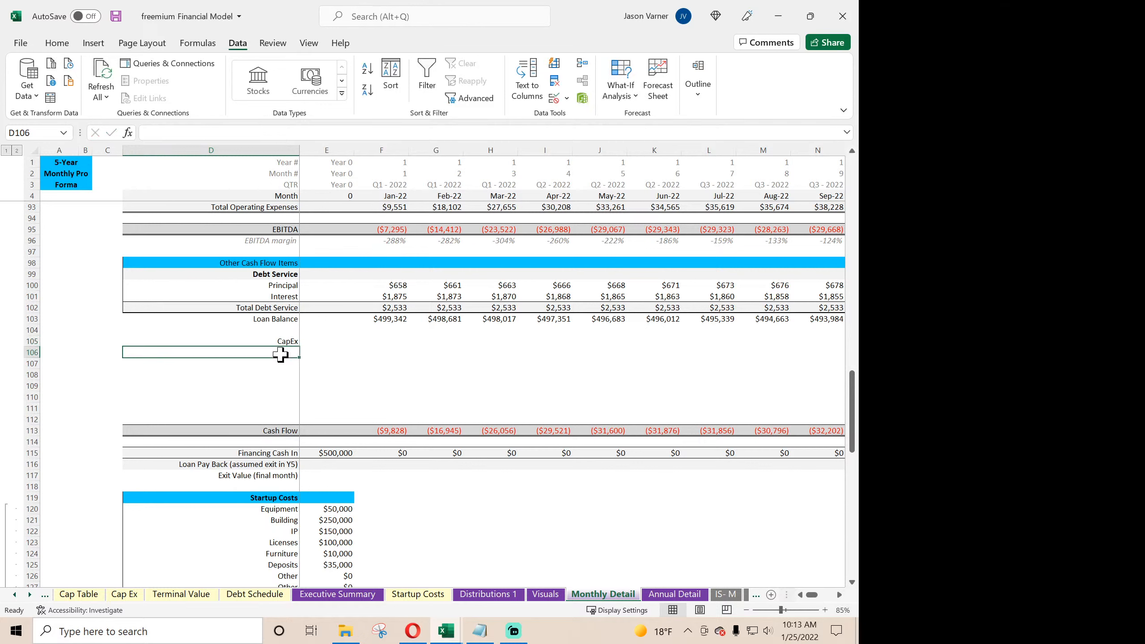
pyautogui.write('Sal')
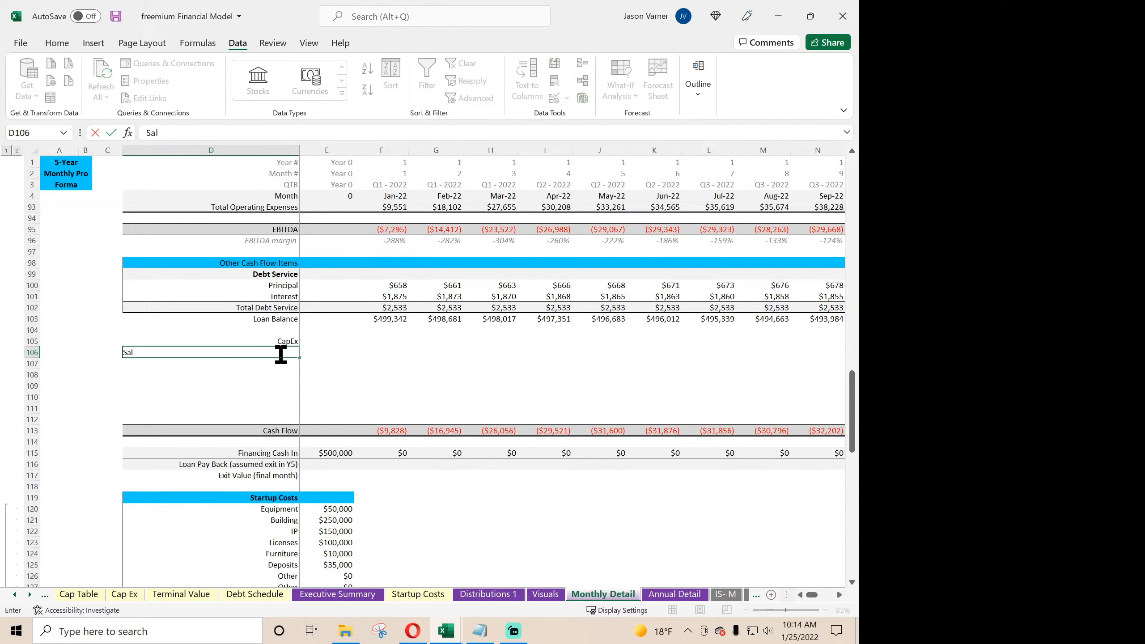
pyautogui.write('es of Fixed Assets')
pyautogui.press('Return')
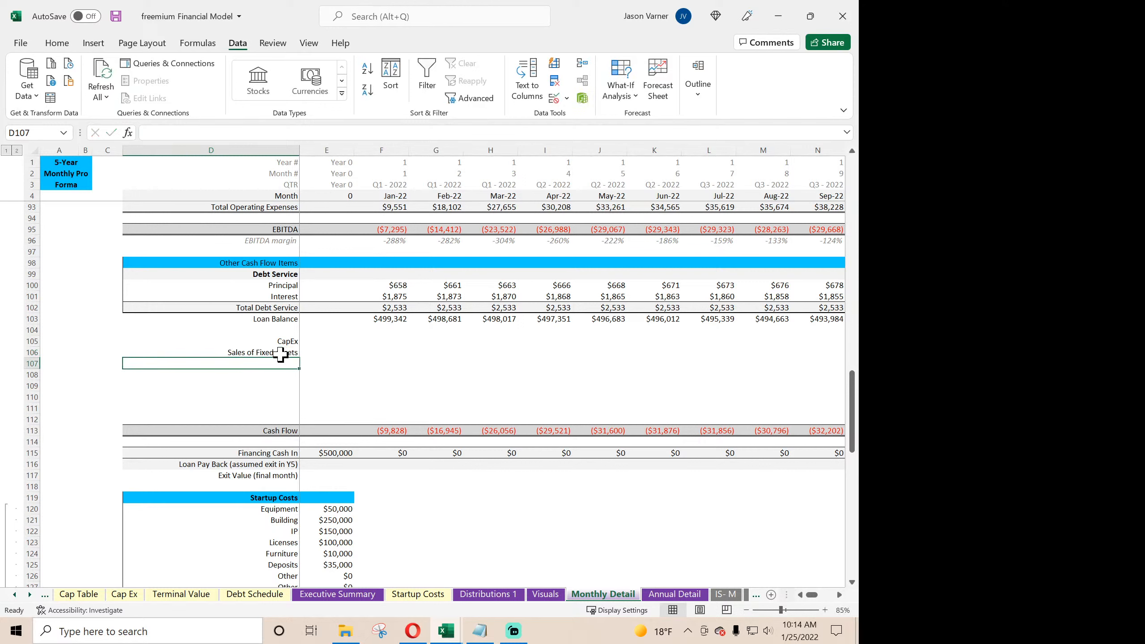
# - Add the row label Taxes in D107 below Sales of Fixed Assets
pyautogui.write('T')
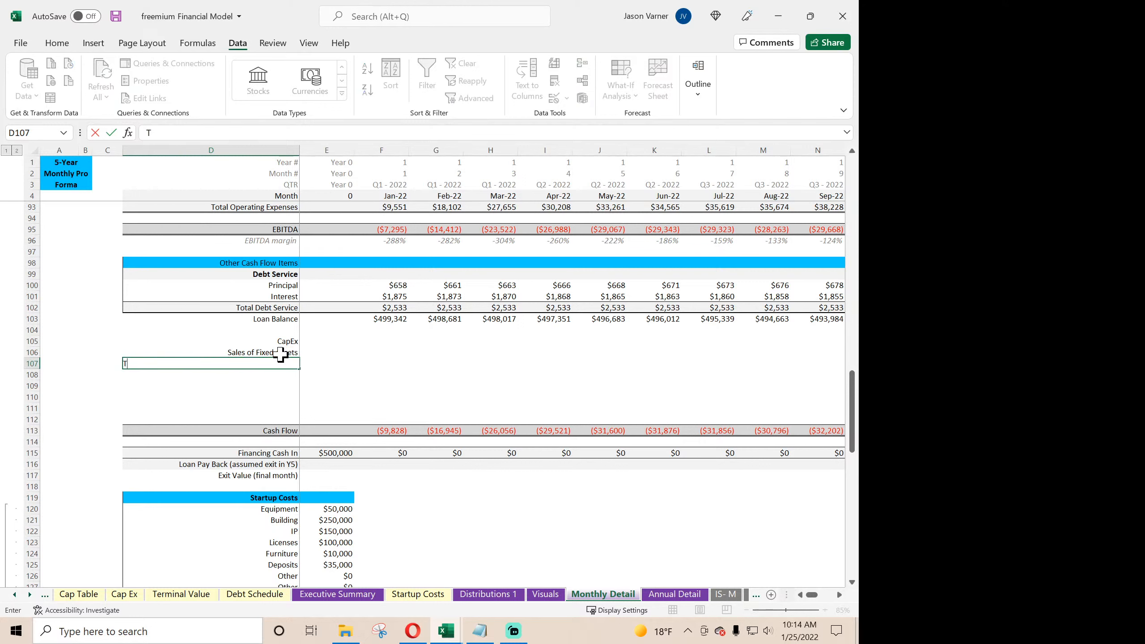
pyautogui.write('axes')
pyautogui.press('Return')
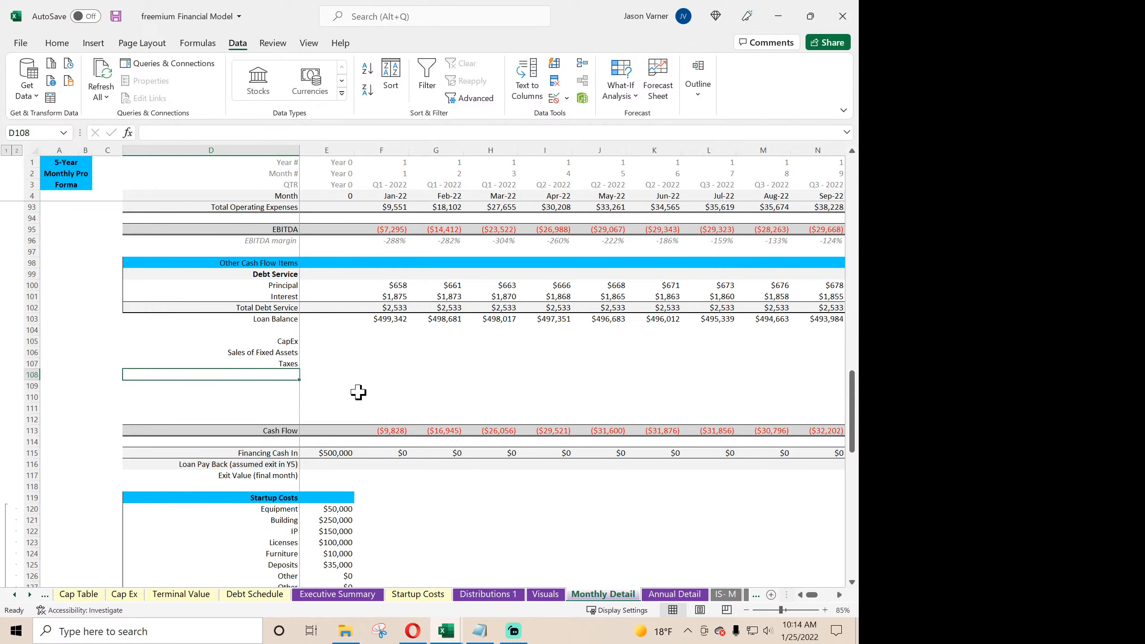
# - Clear the contents of the hard-coded Expected Depreciation row, row 143
pyautogui.scroll(-7, 358, 391)
pyautogui.scroll(-4, 358, 391)
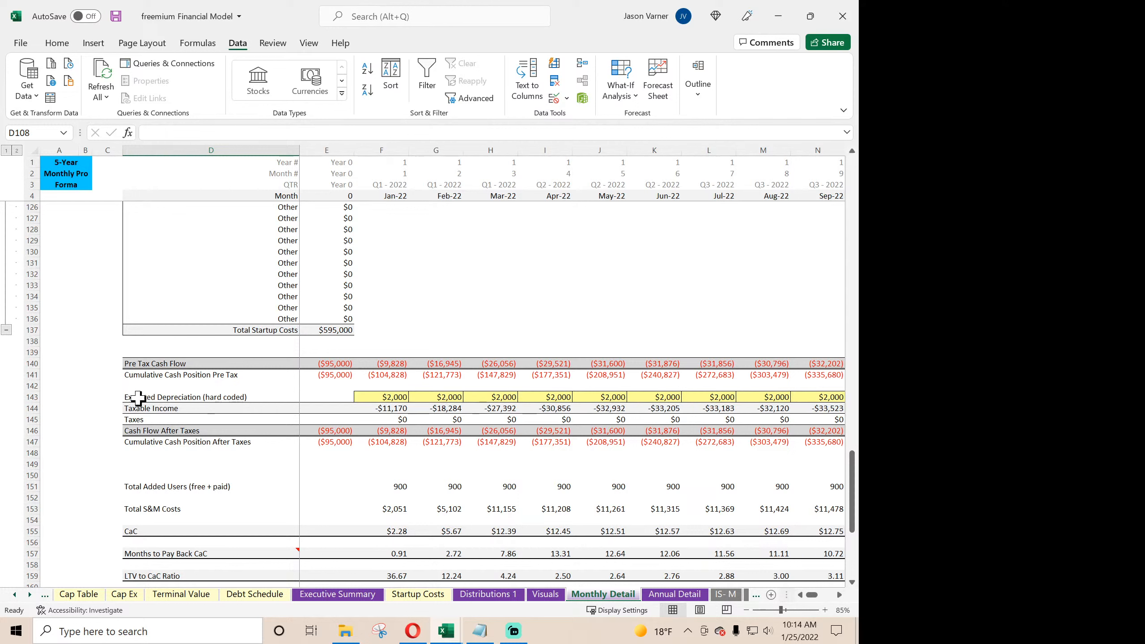
pyautogui.click(31, 398)
pyautogui.rightClick(30, 397)
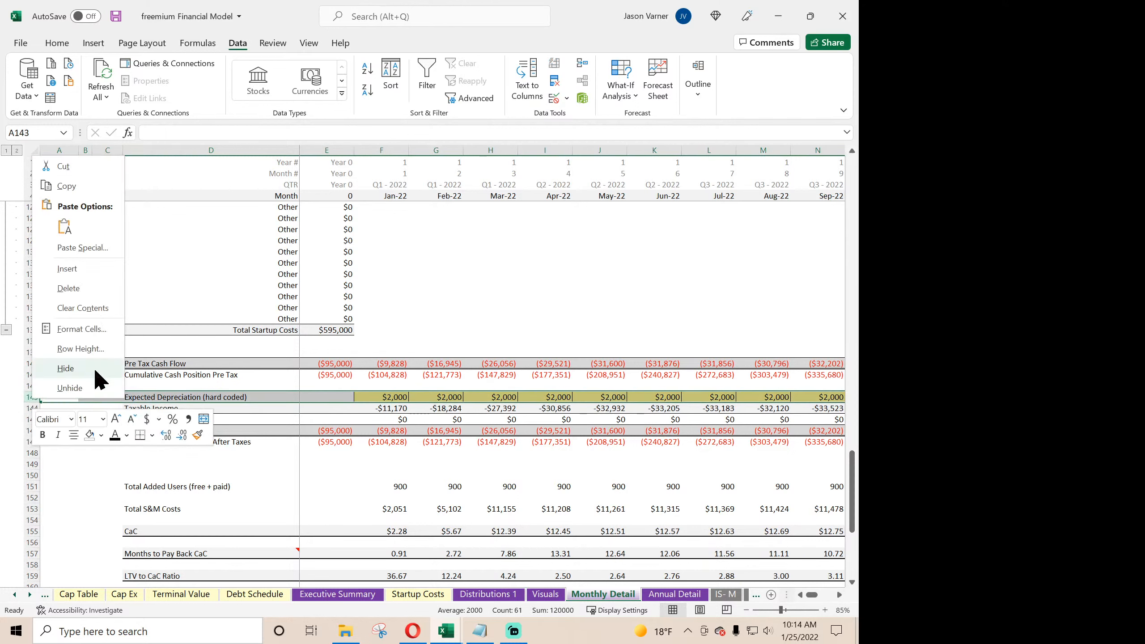
pyautogui.click(94, 312)
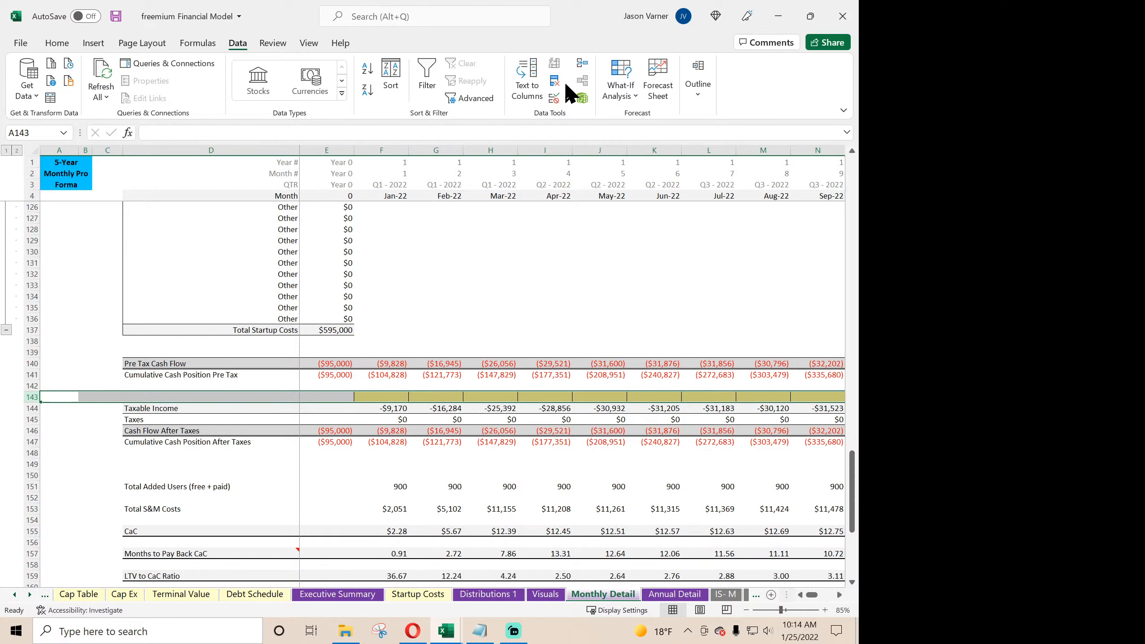
# - Clear everything from row 143, including its yellow fill and cell borders
pyautogui.click(28, 396)
pyautogui.rightClick(28, 397)
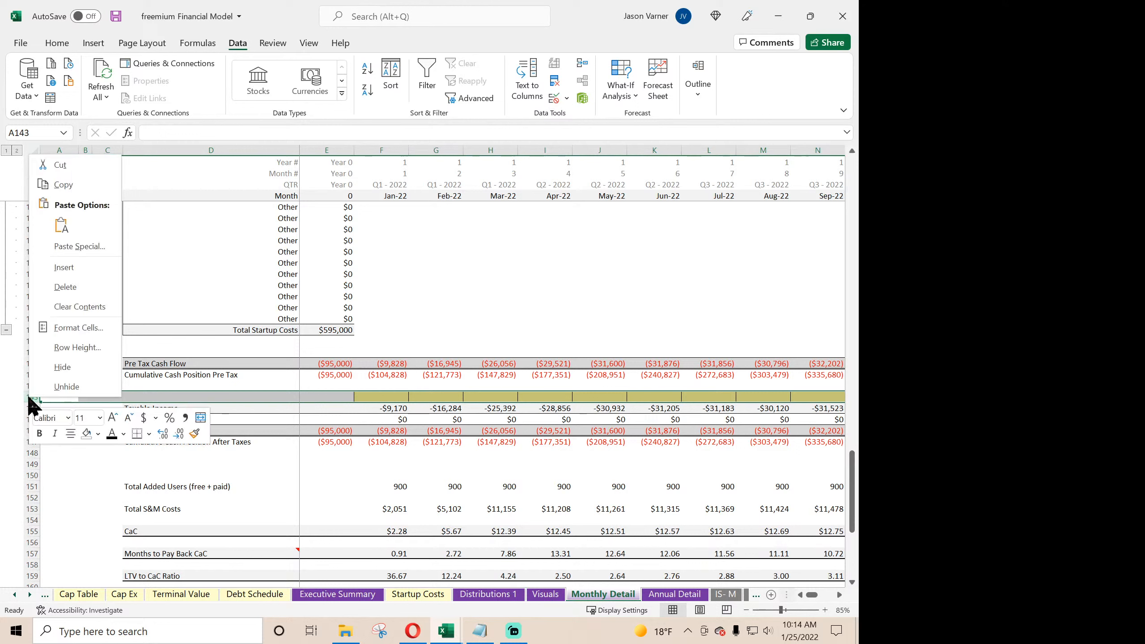
pyautogui.click(74, 307)
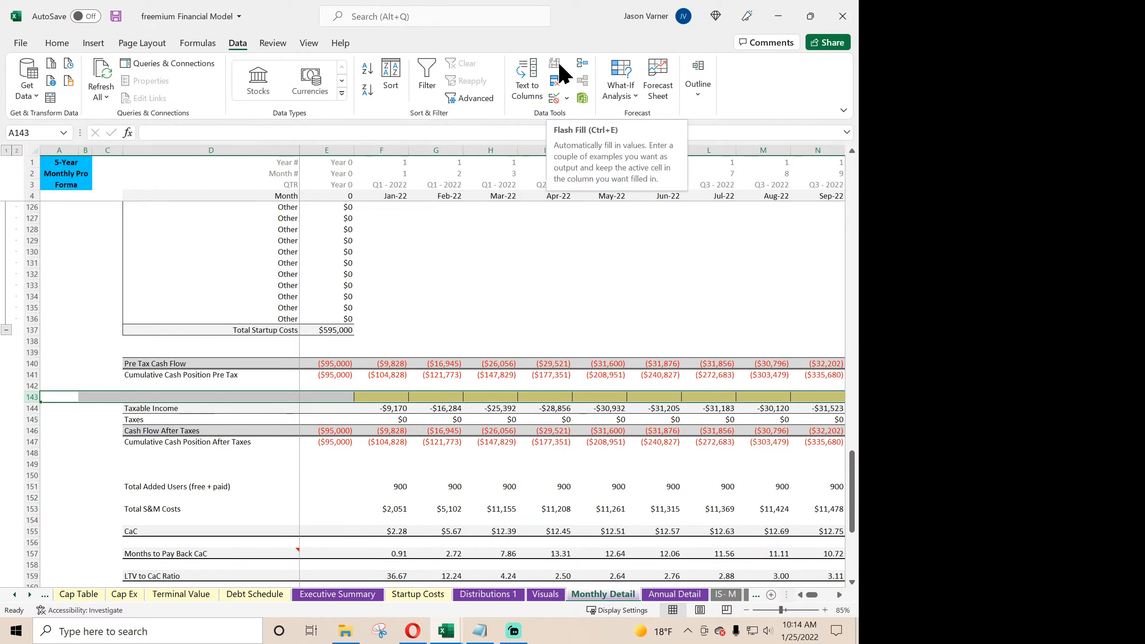
pyautogui.click(47, 41)
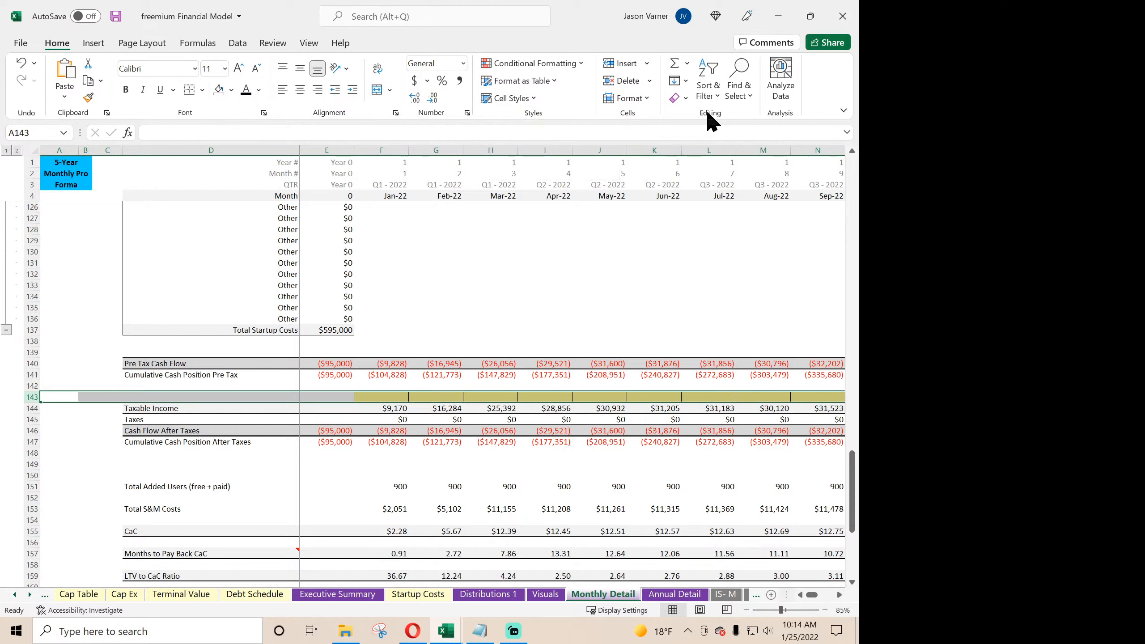
pyautogui.click(684, 99)
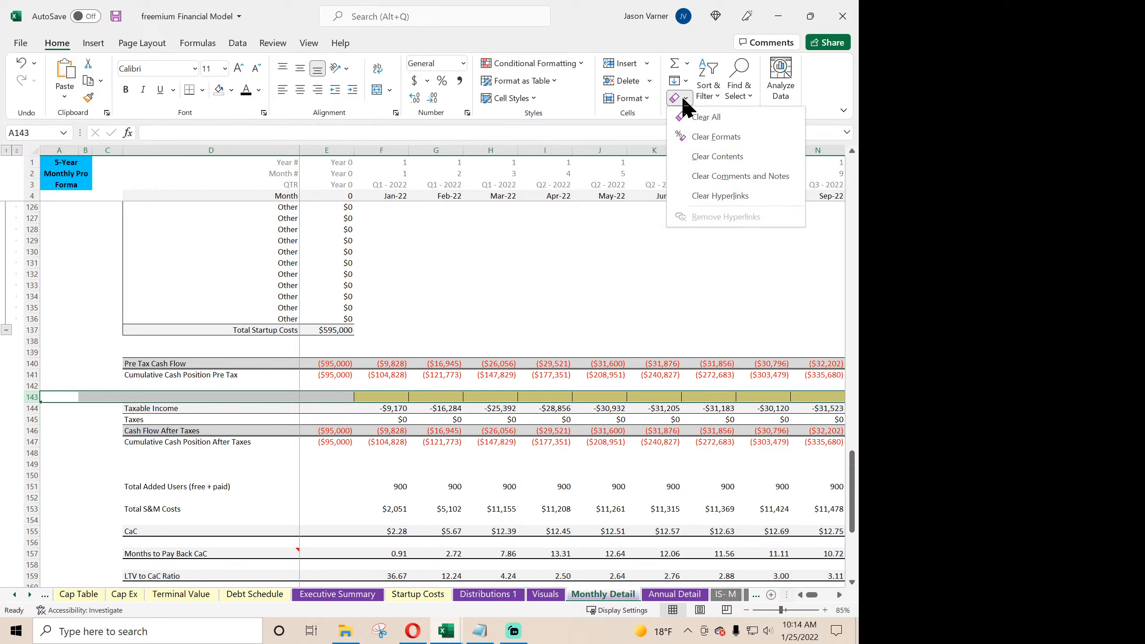
pyautogui.click(708, 118)
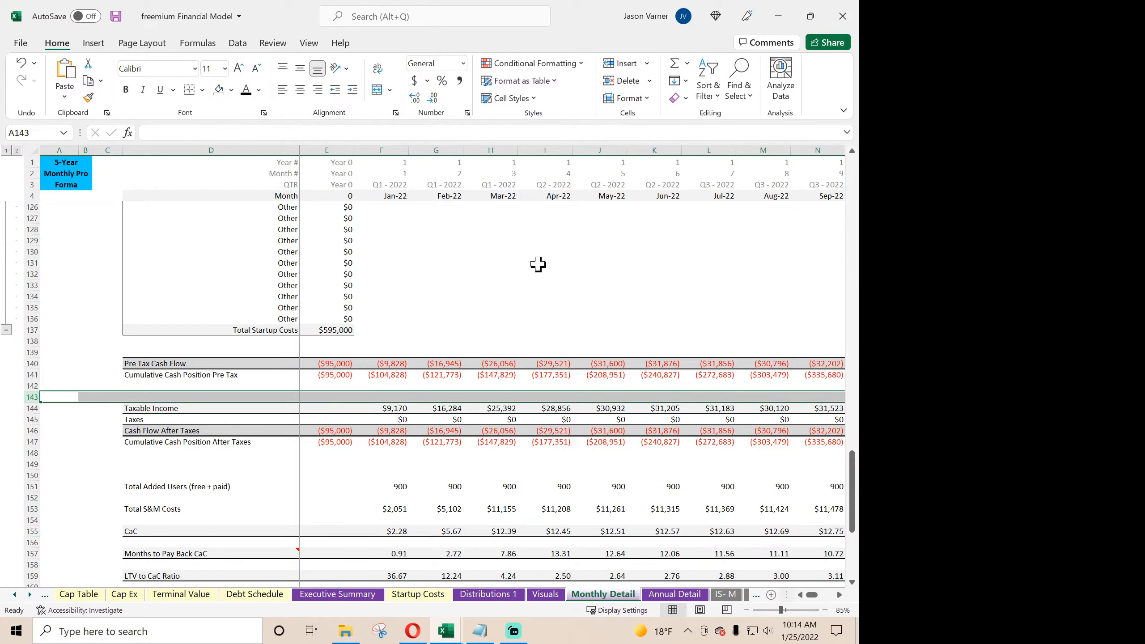
pyautogui.click(397, 329)
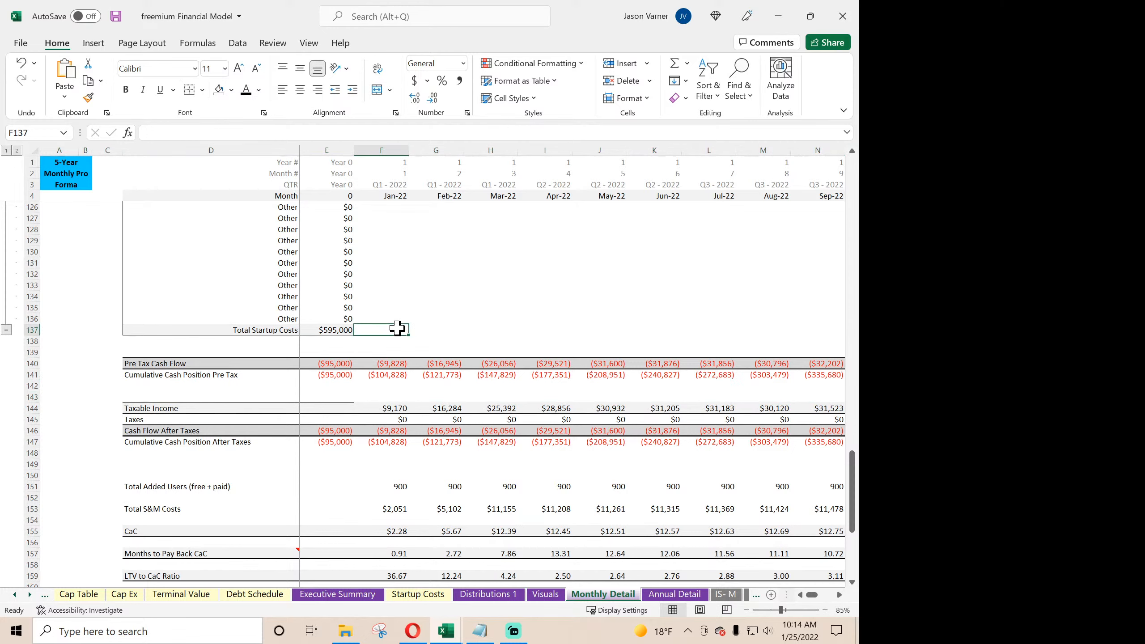
# - Apply a bottom border to row 143 from F143 across to the December 2026 column BM
pyautogui.moveTo(372, 399); pyautogui.dragTo(771, 401)
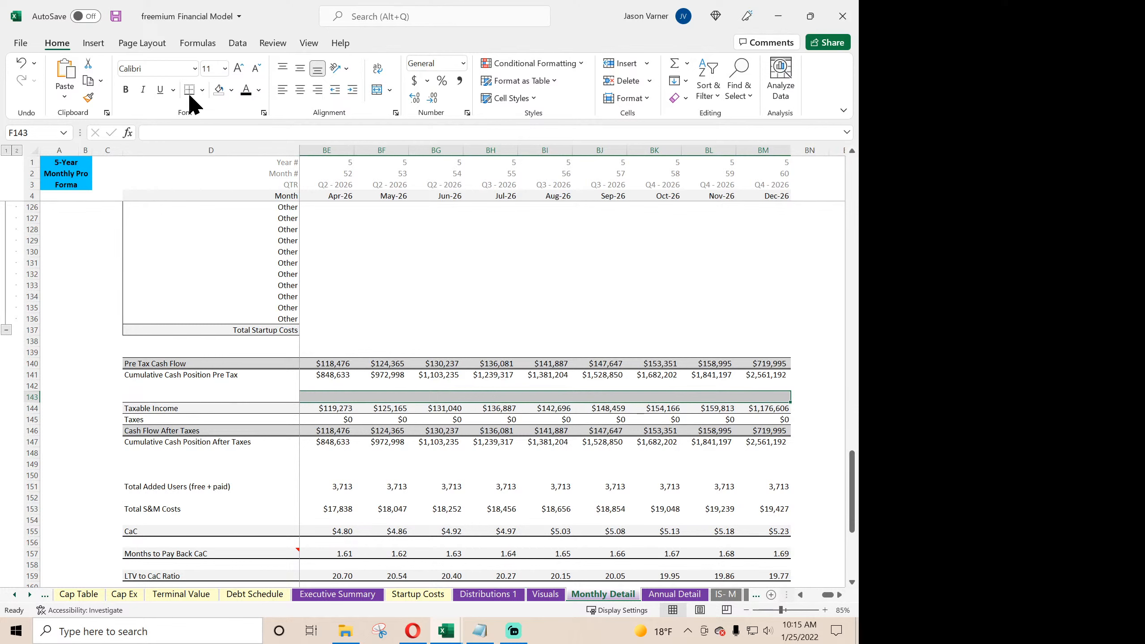
pyautogui.click(202, 91)
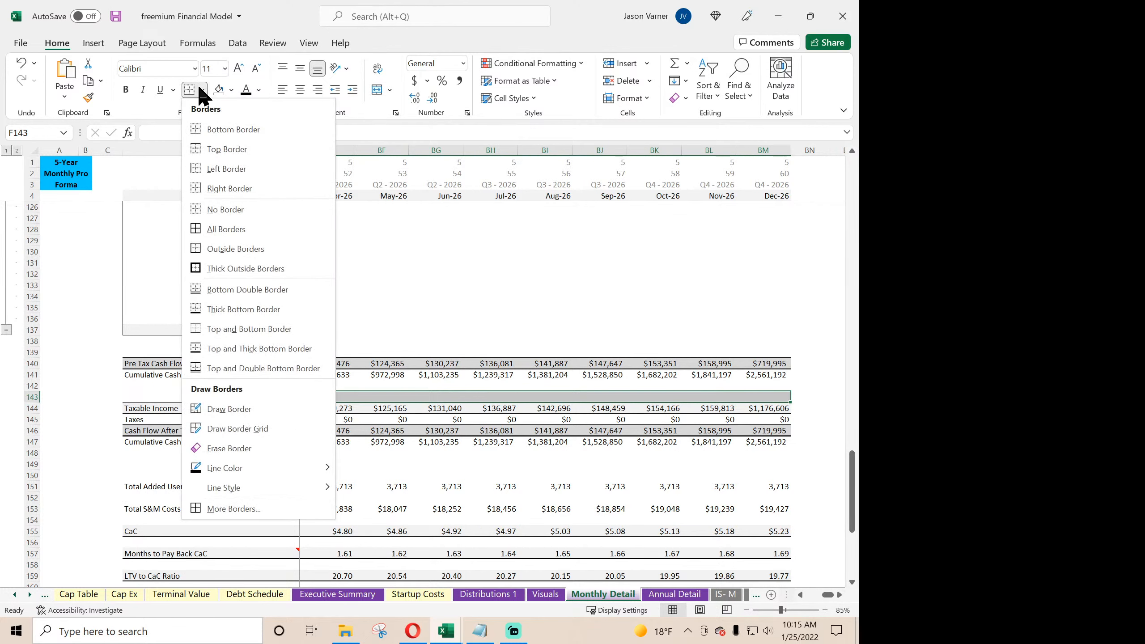
pyautogui.click(221, 127)
pyautogui.click(495, 295)
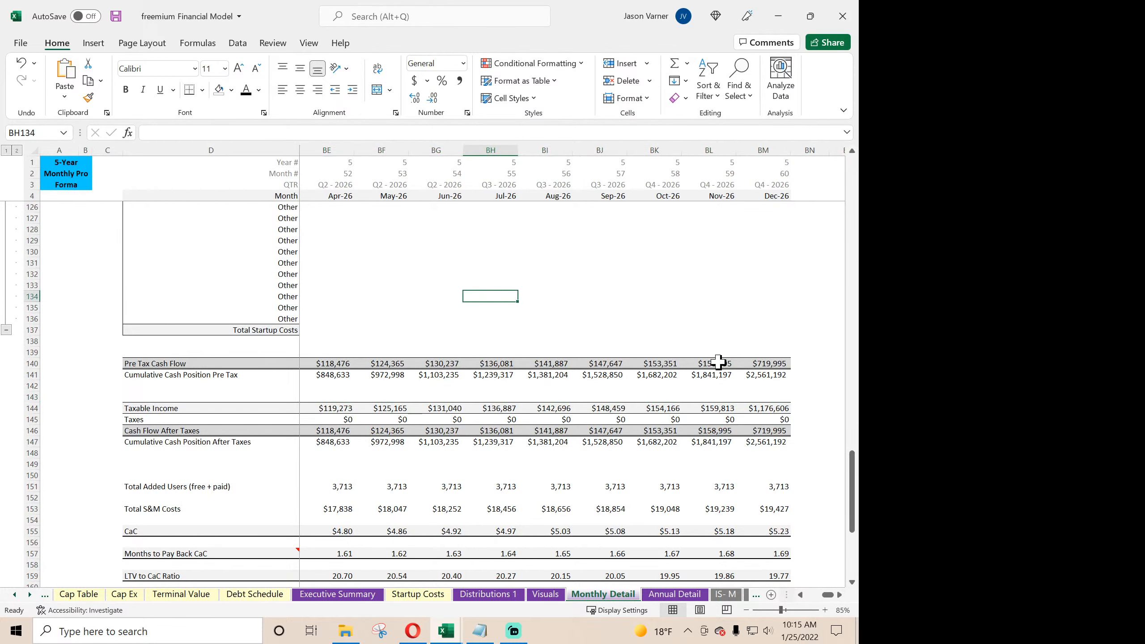
pyautogui.moveTo(829, 595); pyautogui.dragTo(803, 594)
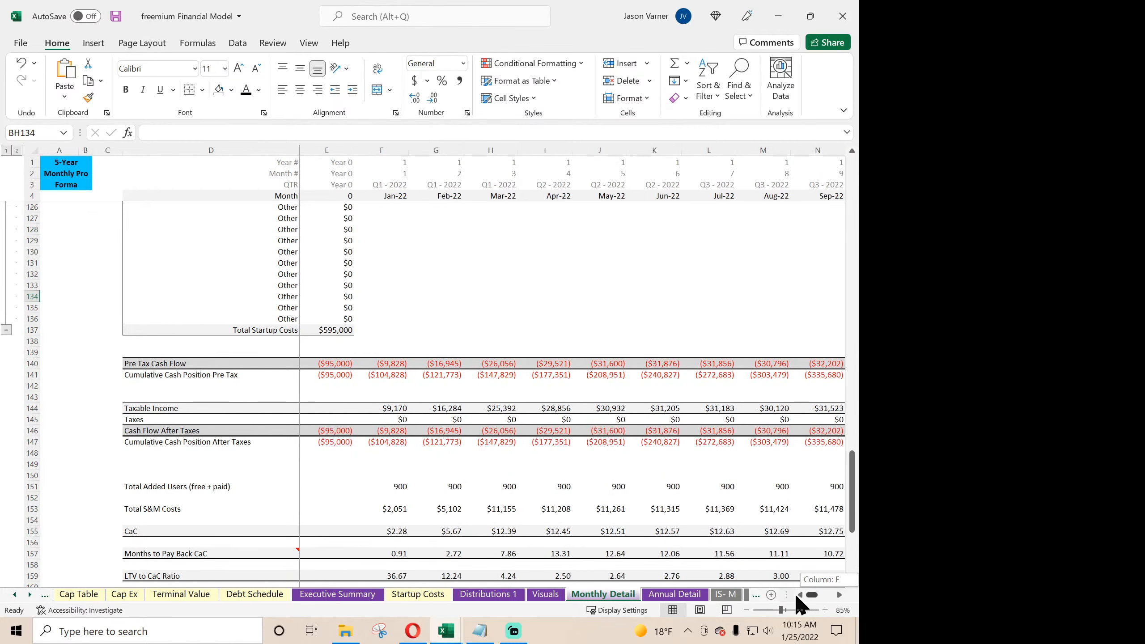
# - Inspect the Taxable Income and Taxes formulas in F144 and F145, and check the referenced cell C56 on the Expense Assumptions sheet
pyautogui.click(381, 410)
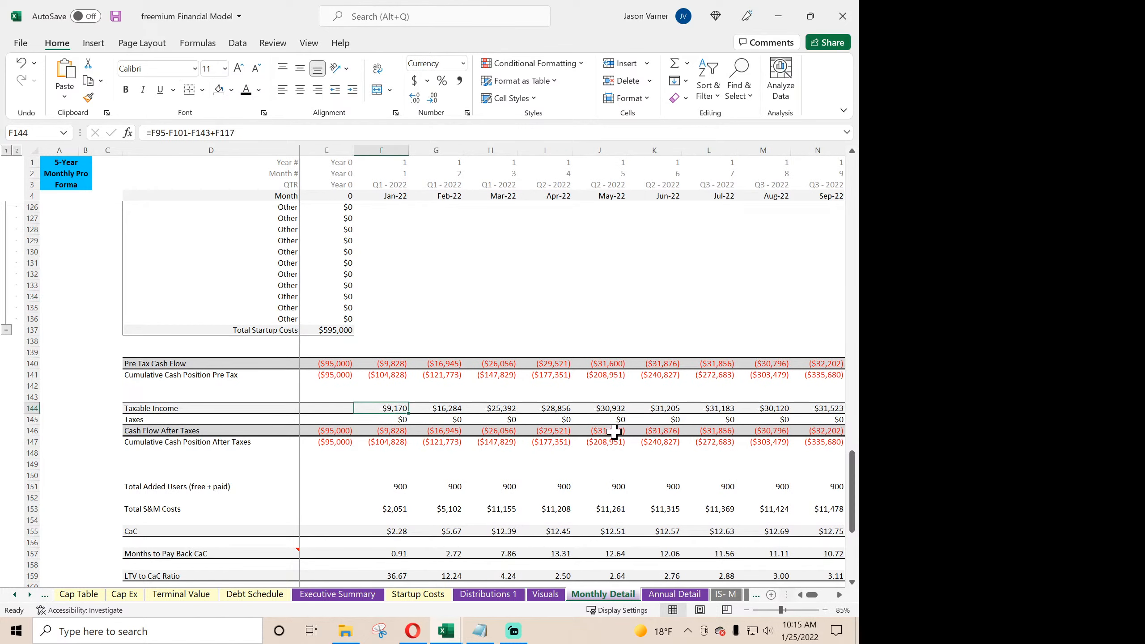
pyautogui.press('Down')
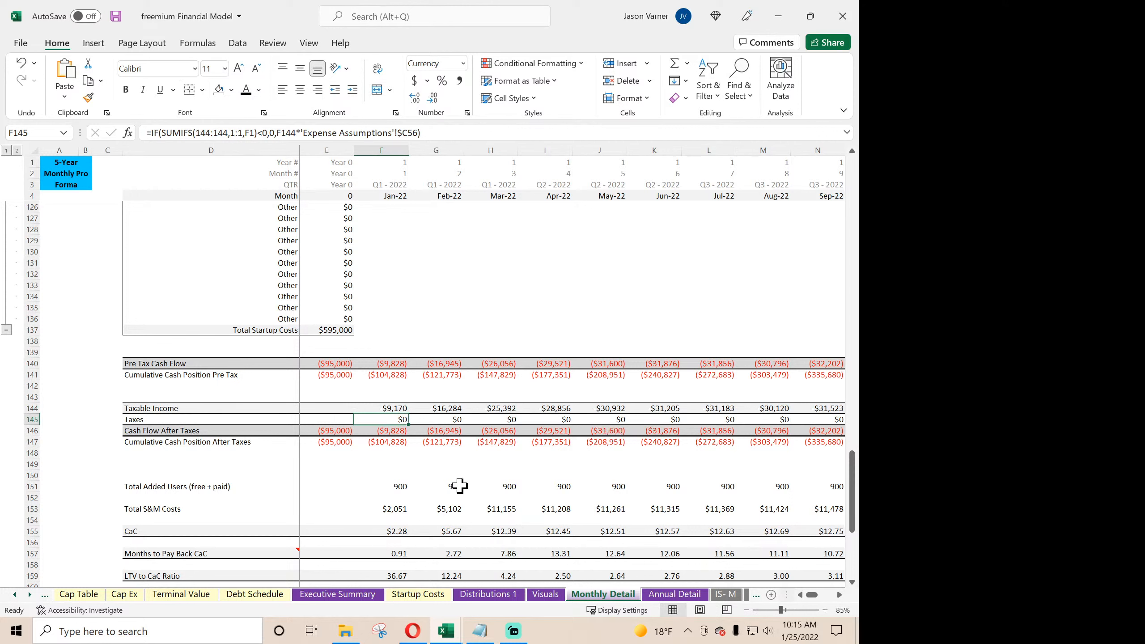
pyautogui.click(15, 595)
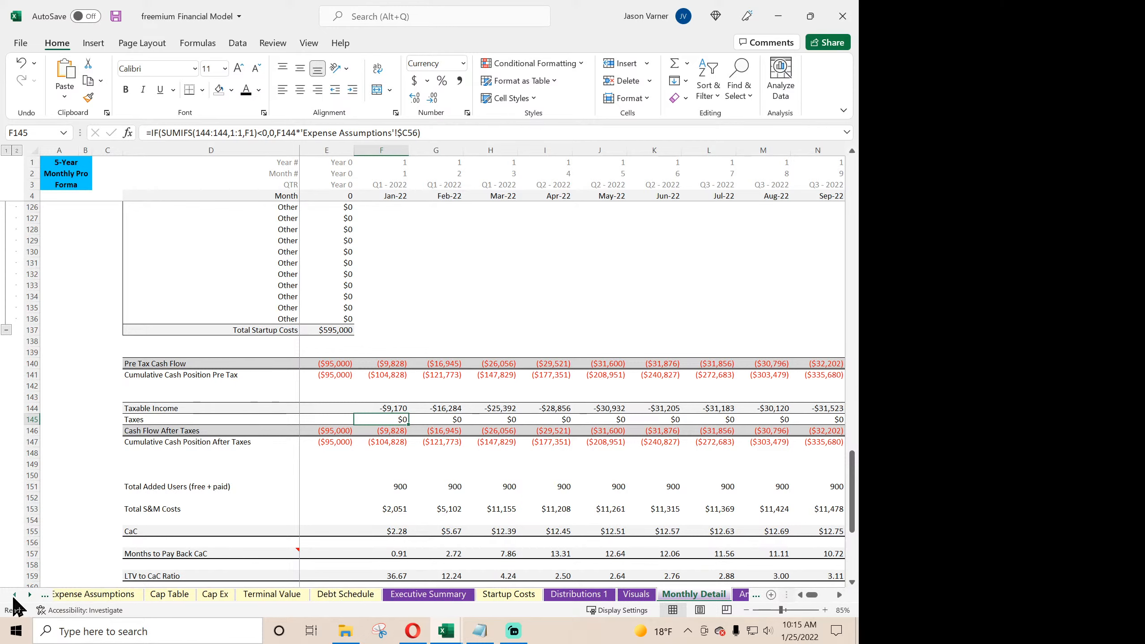
pyautogui.click(14, 594)
pyautogui.click(15, 594)
pyautogui.click(15, 595)
pyautogui.click(293, 594)
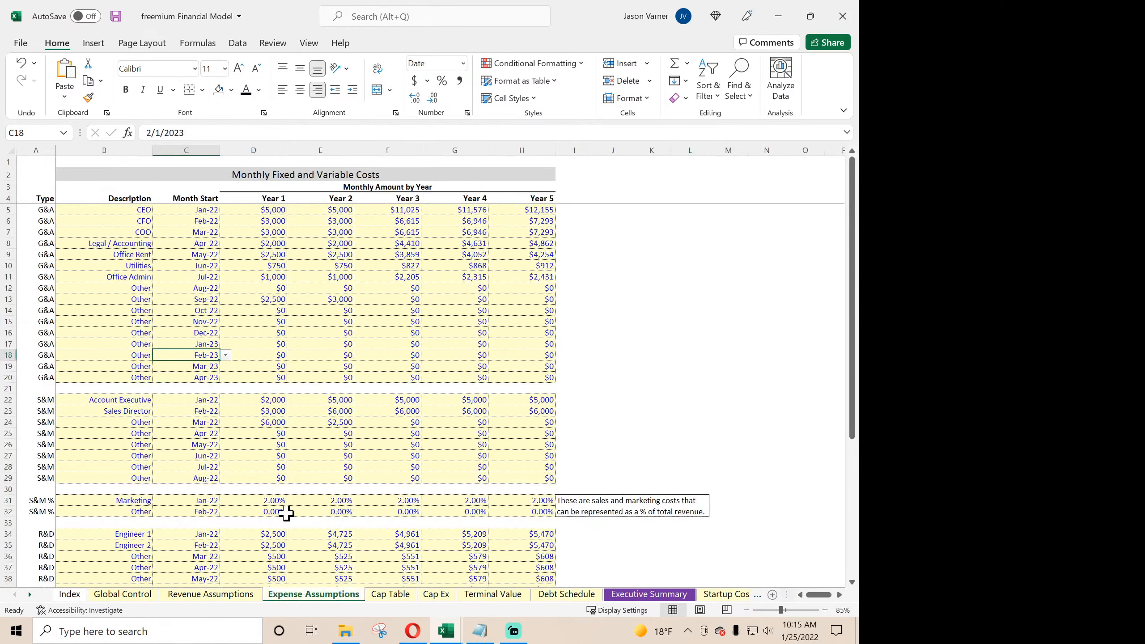
pyautogui.scroll(-15, 277, 441)
pyautogui.scroll(4, 278, 442)
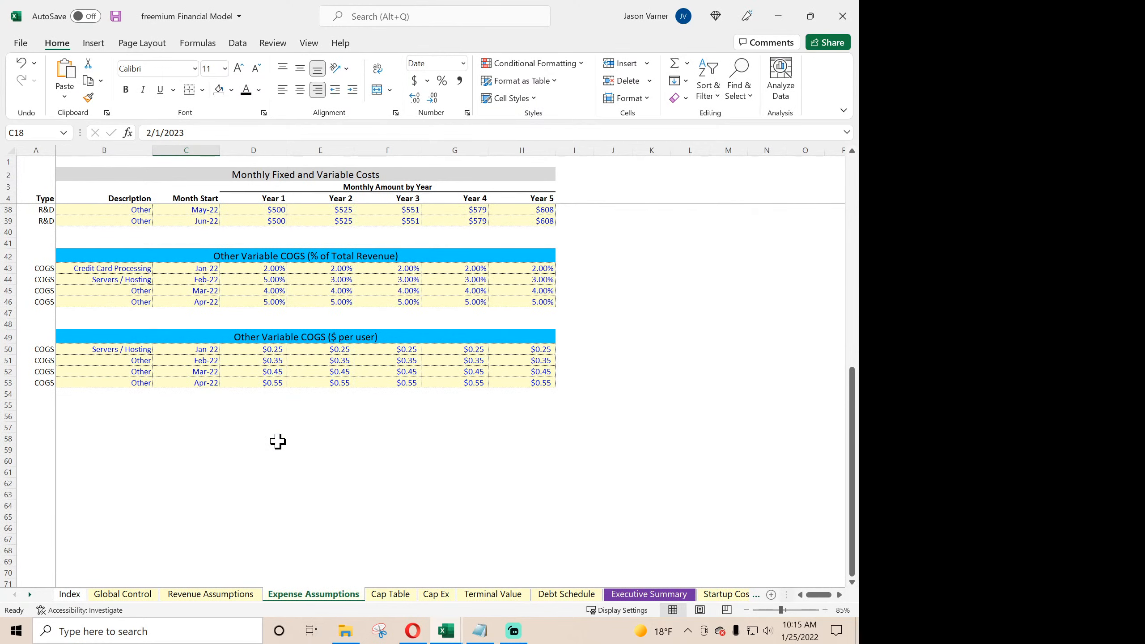
pyautogui.scroll(-6, 275, 442)
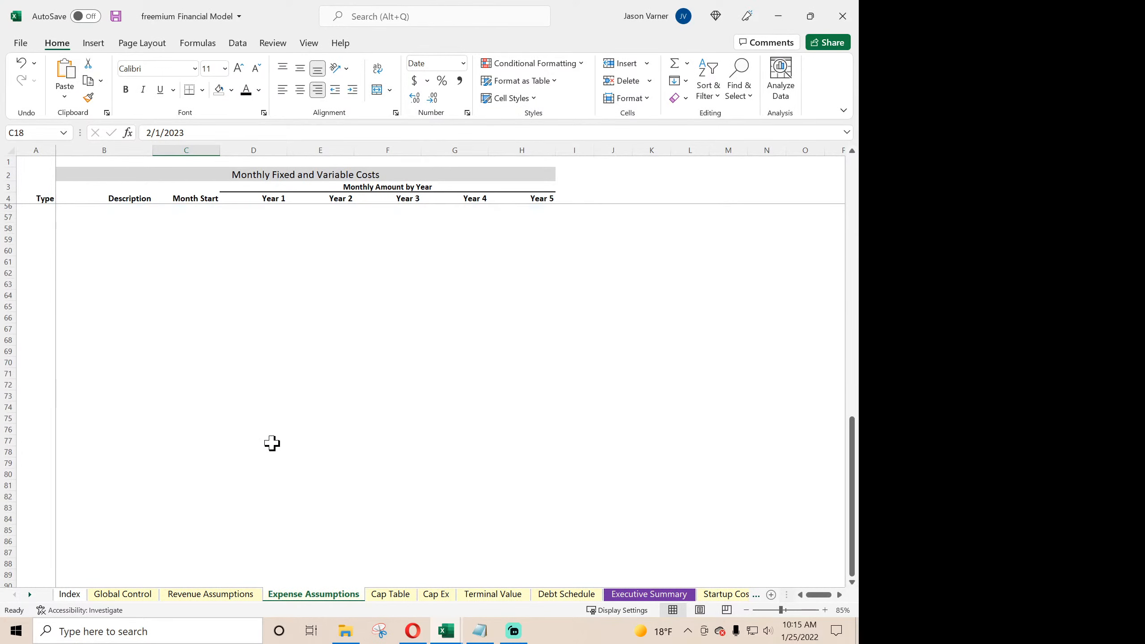
pyautogui.scroll(6, 174, 417)
pyautogui.click(95, 414)
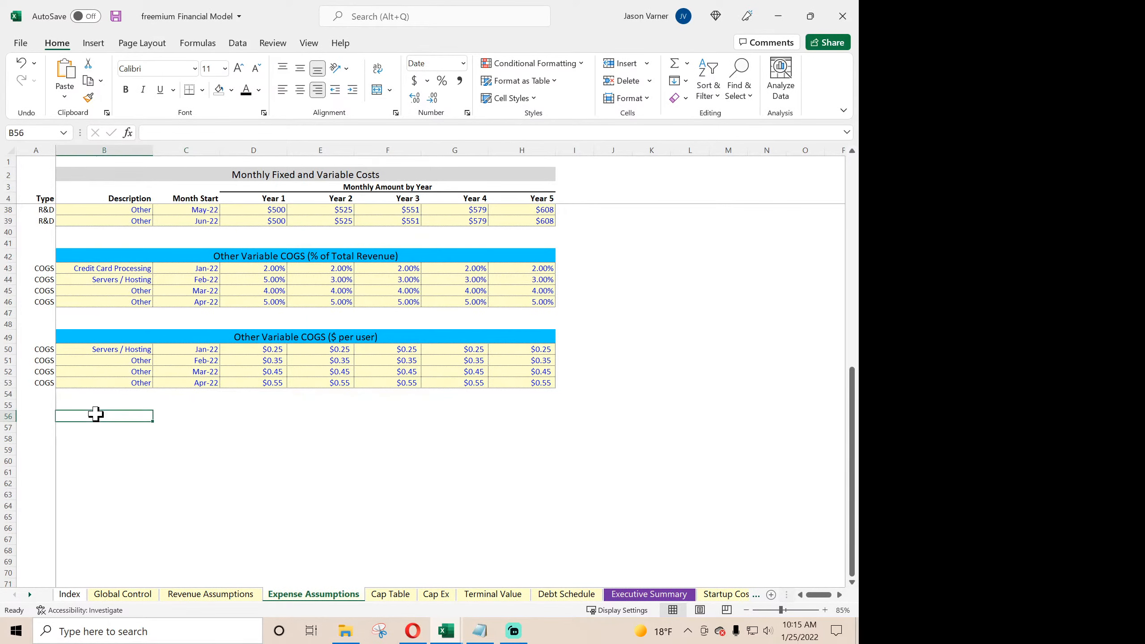
pyautogui.click(185, 415)
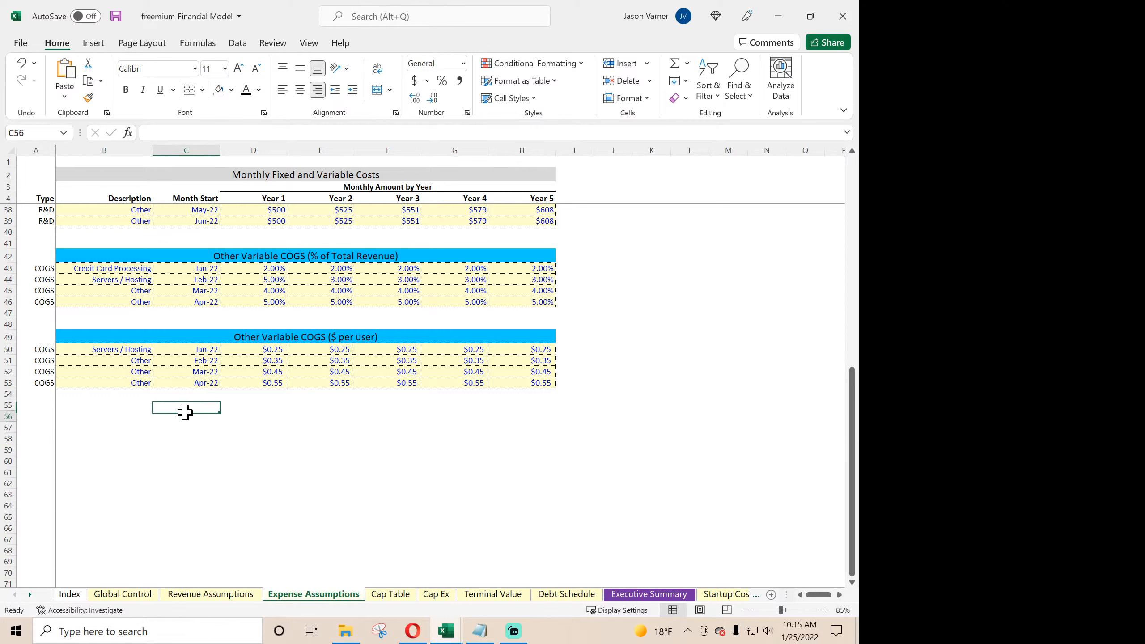
# - Return to the Monthly Detail sheet and examine the Taxes formulas in row 145 for the first months
pyautogui.click(33, 599)
pyautogui.click(34, 598)
pyautogui.click(33, 598)
pyautogui.click(33, 599)
pyautogui.click(34, 599)
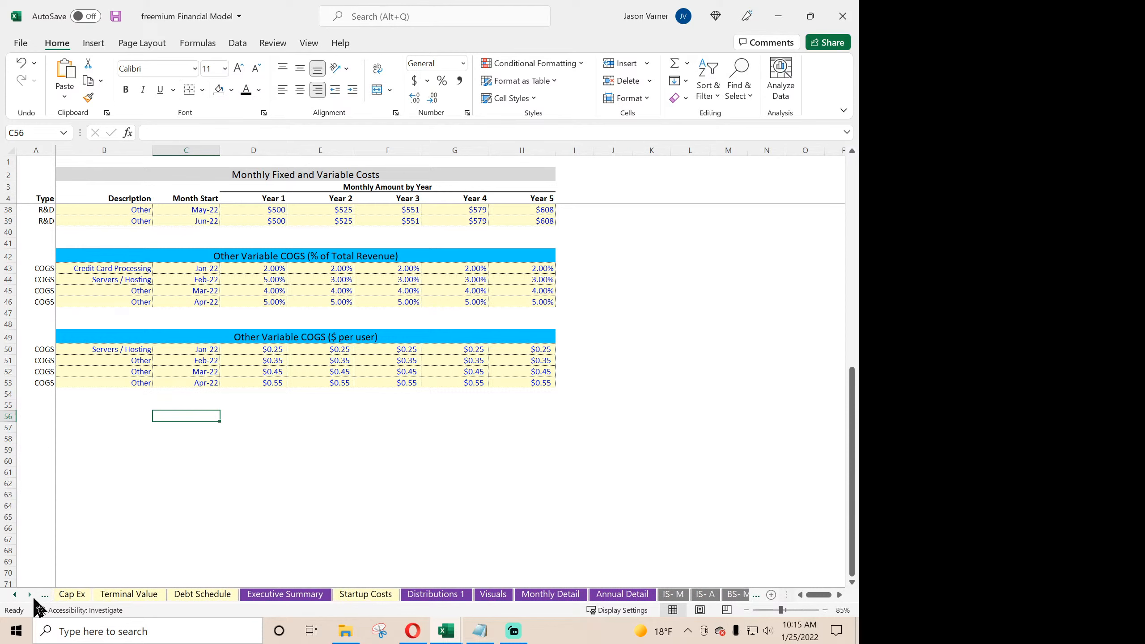
pyautogui.click(534, 596)
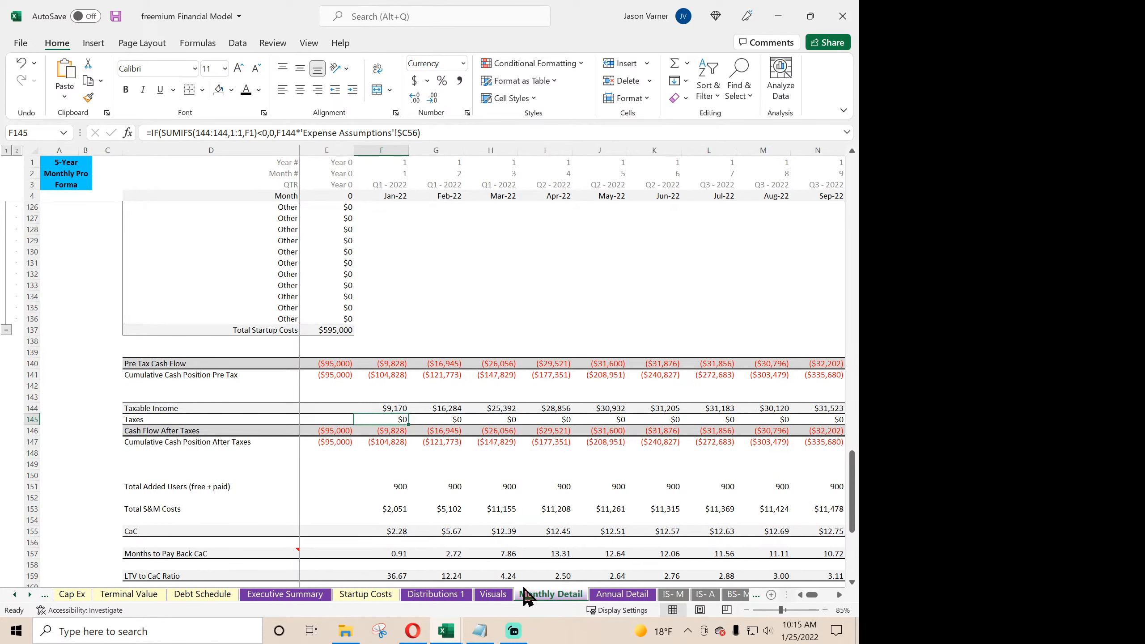
pyautogui.press('Right')
pyautogui.press('Right')
pyautogui.press('Right')
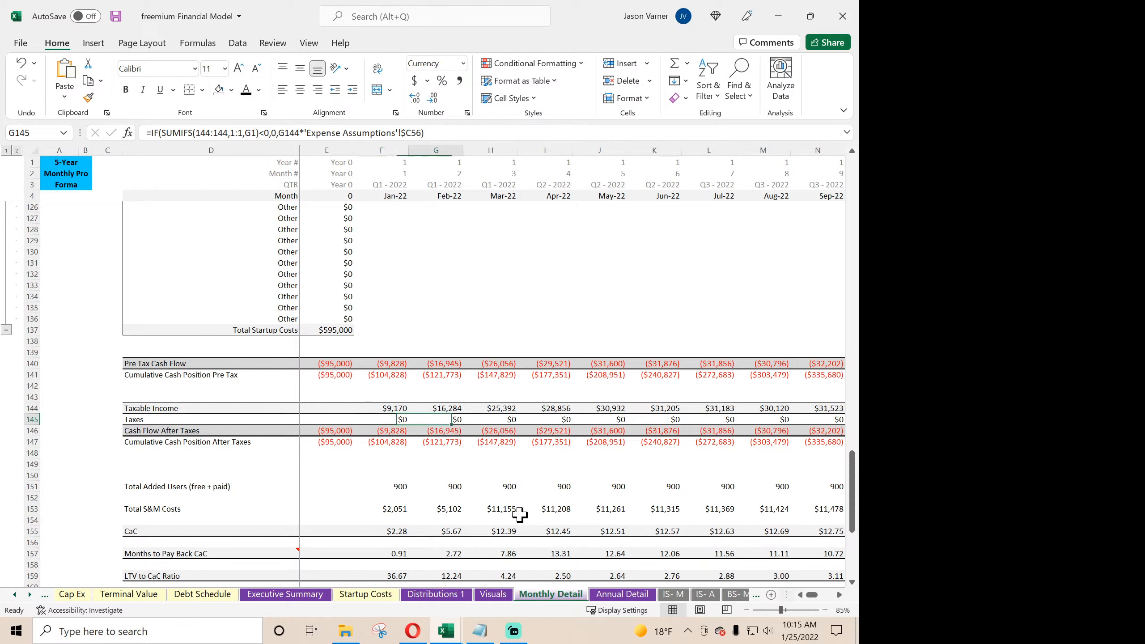
pyautogui.press('Left')
pyautogui.press('Left')
pyautogui.press('Left')
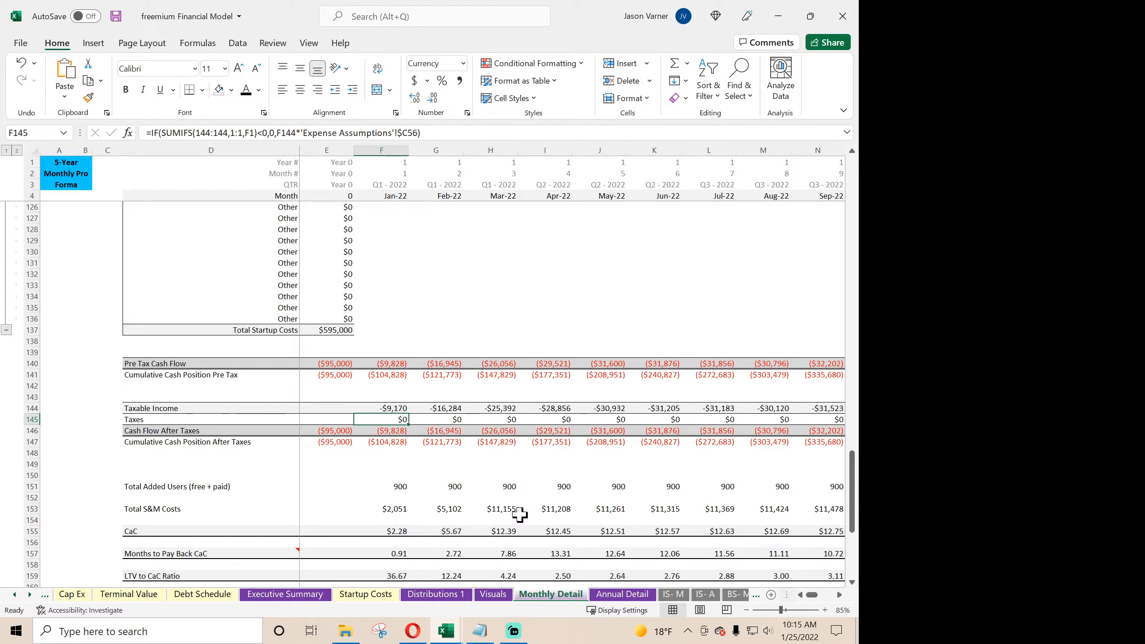
# - Link the January Taxes cell F145 to Payments for Taxes on the monthly cash flow statement with ='CF- M'!D13
pyautogui.write('=')
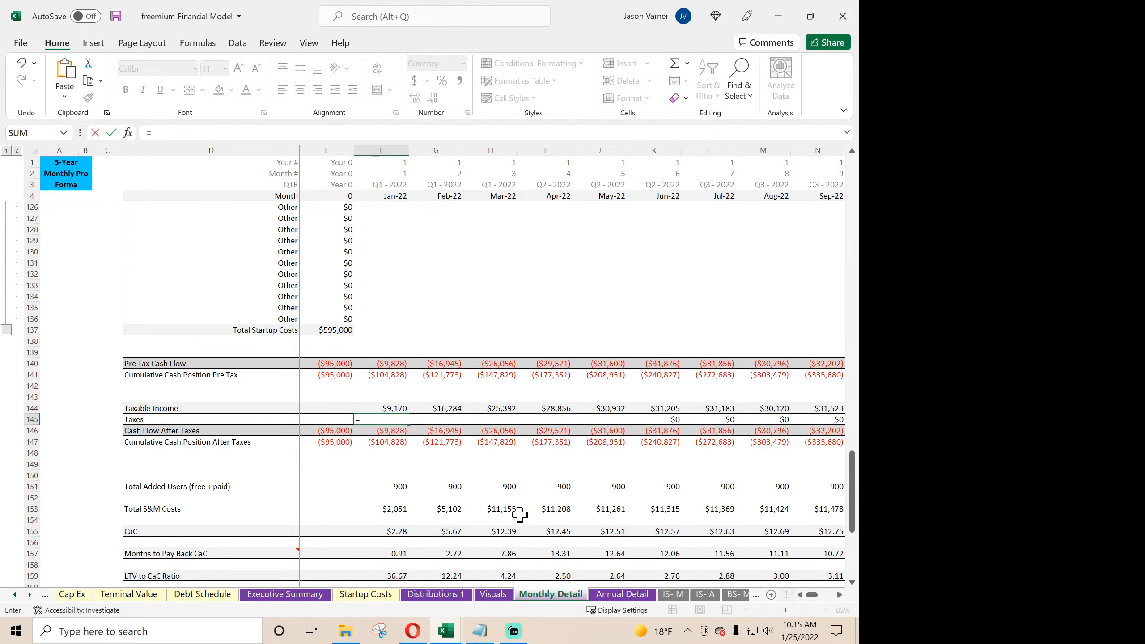
pyautogui.click(30, 595)
pyautogui.click(30, 595)
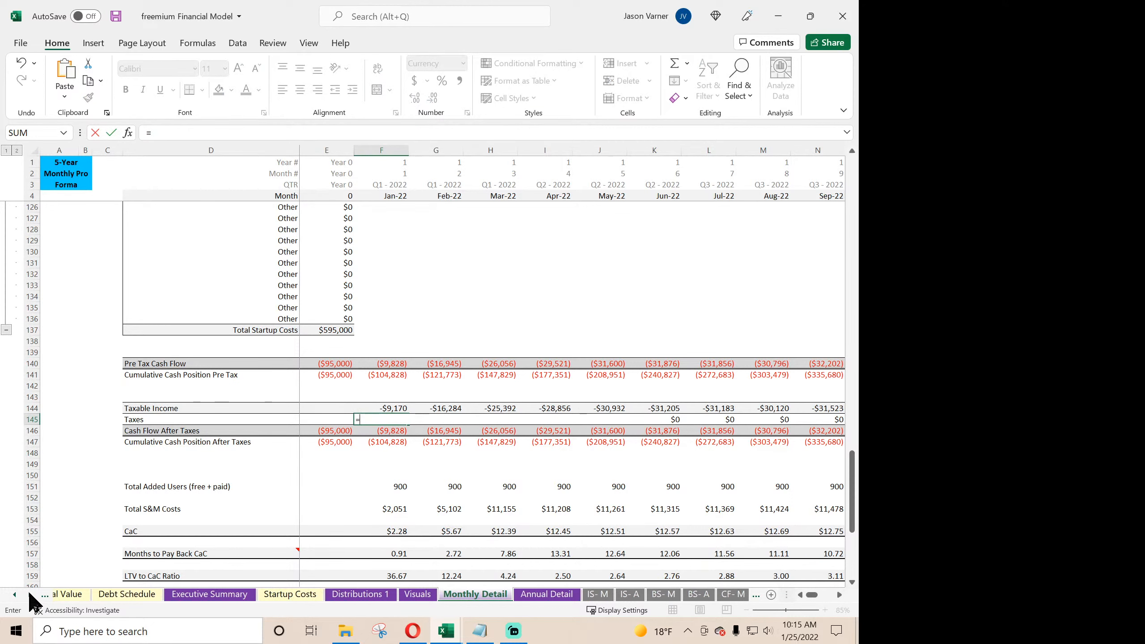
pyautogui.click(30, 595)
pyautogui.click(30, 595)
pyautogui.click(529, 594)
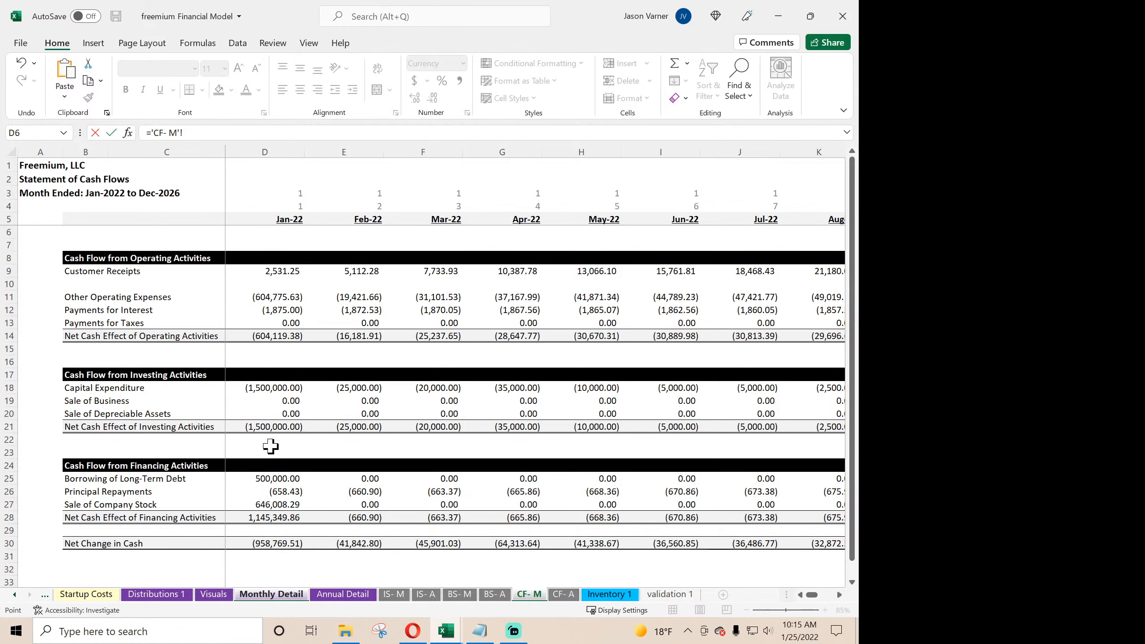
pyautogui.click(276, 322)
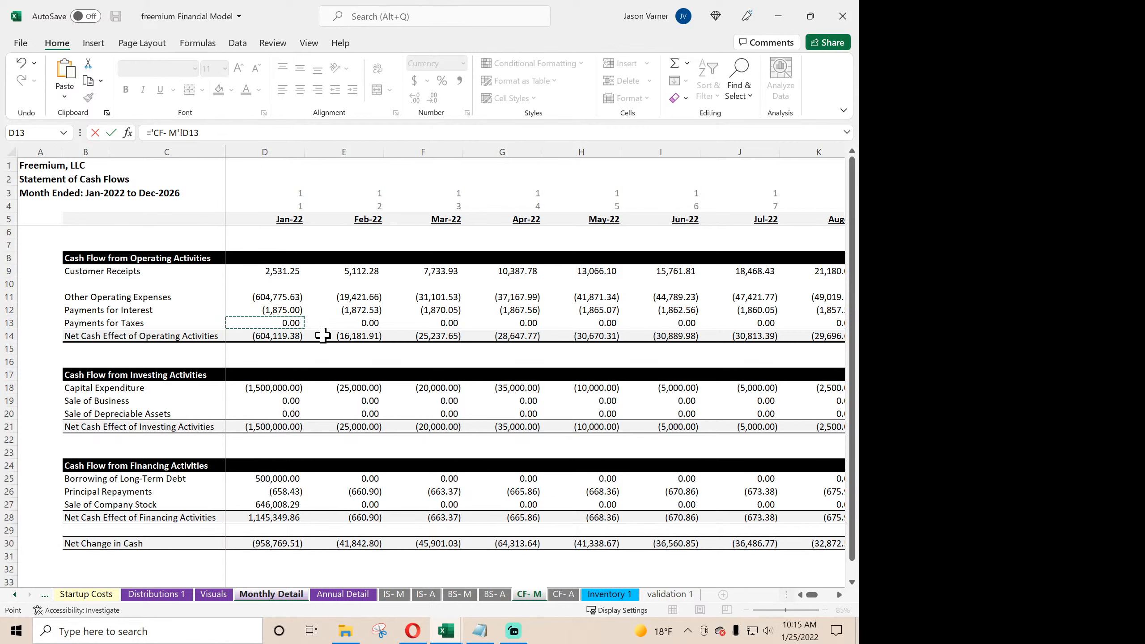
pyautogui.press('Return')
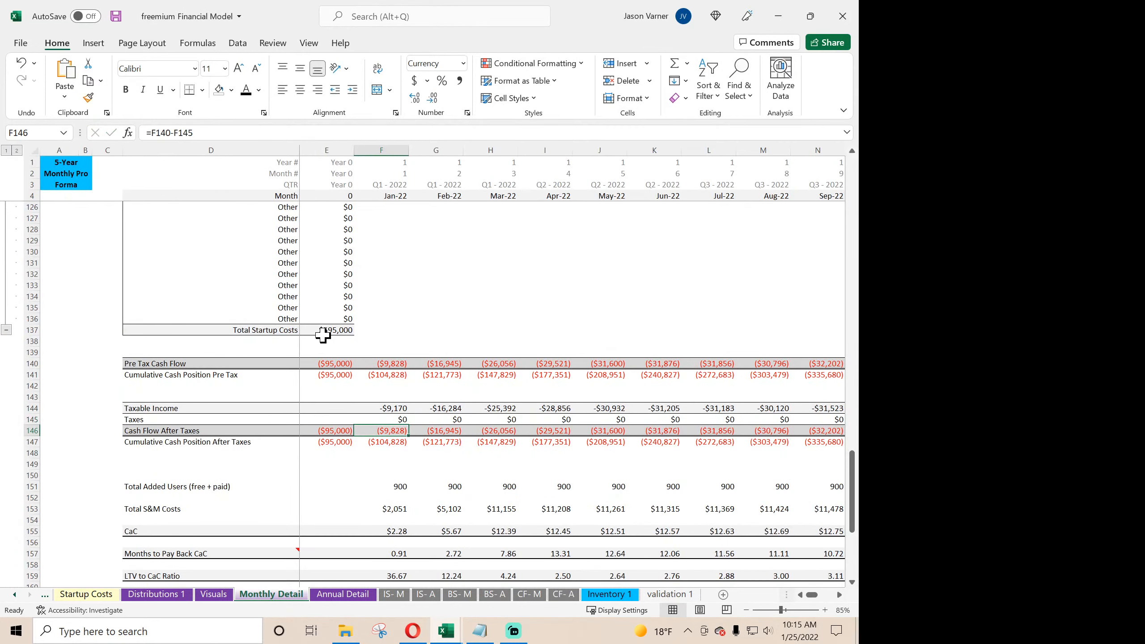
# - Change the January Cash Flow After Taxes formula in F146 to =F140+F145
pyautogui.click(395, 420)
pyautogui.click(395, 430)
pyautogui.doubleClick(395, 430)
pyautogui.click(174, 132)
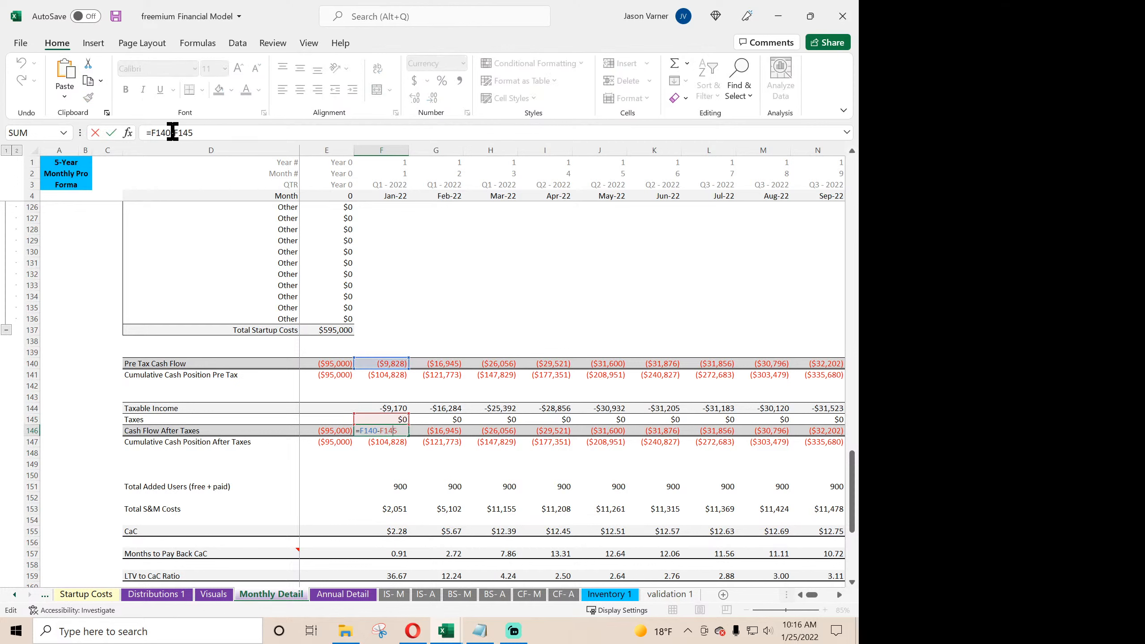
pyautogui.press('BackSpace')
pyautogui.write('+')
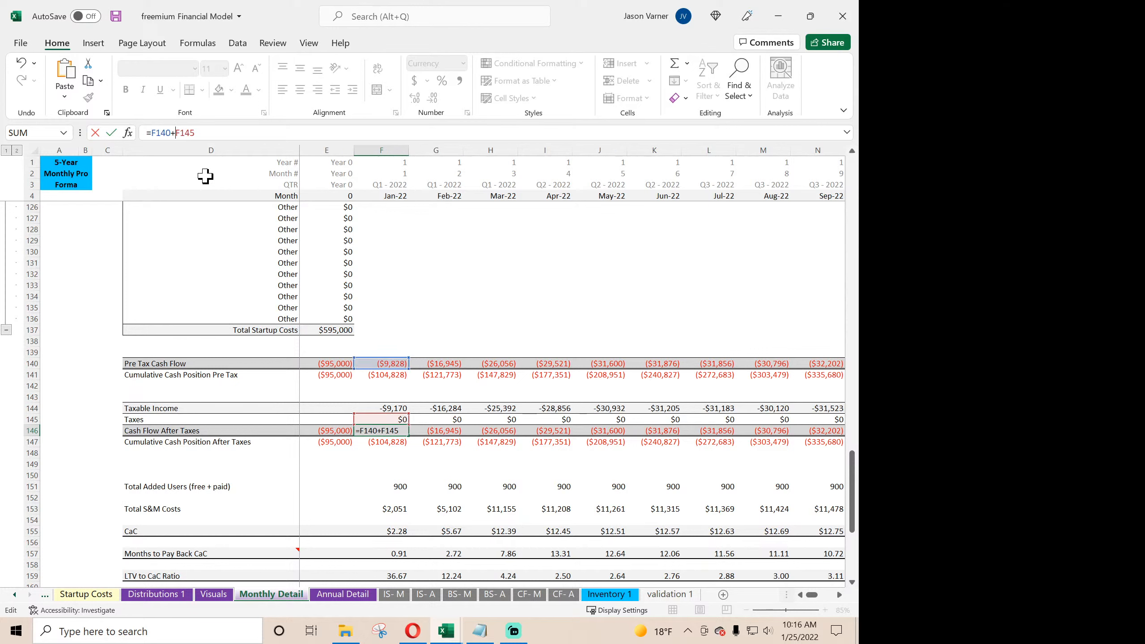
pyautogui.press('Return')
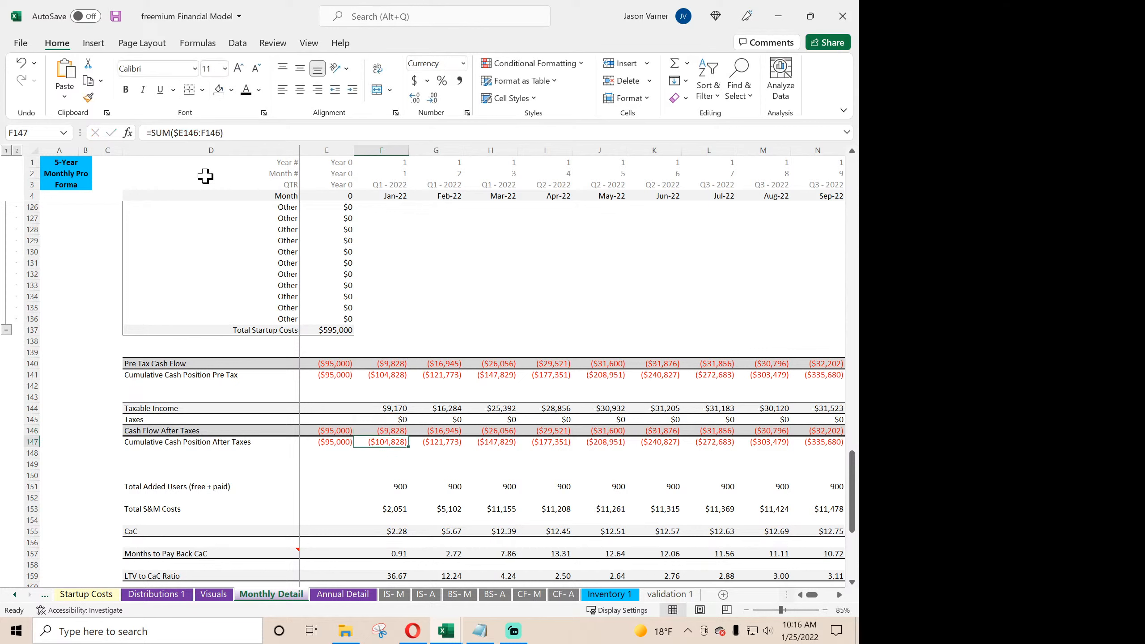
# - Copy the January Taxes and Cash Flow After Taxes formulas in F145:F146 across all months through Dec-26
pyautogui.click(390, 422)
pyautogui.moveTo(391, 424); pyautogui.dragTo(798, 442)
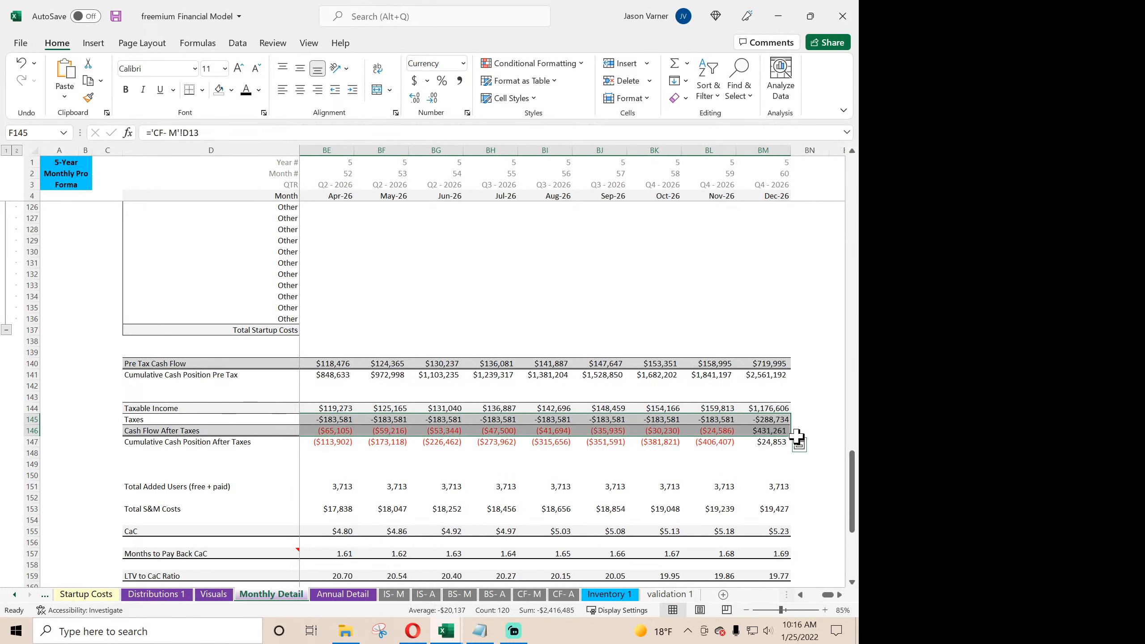
pyautogui.click(774, 432)
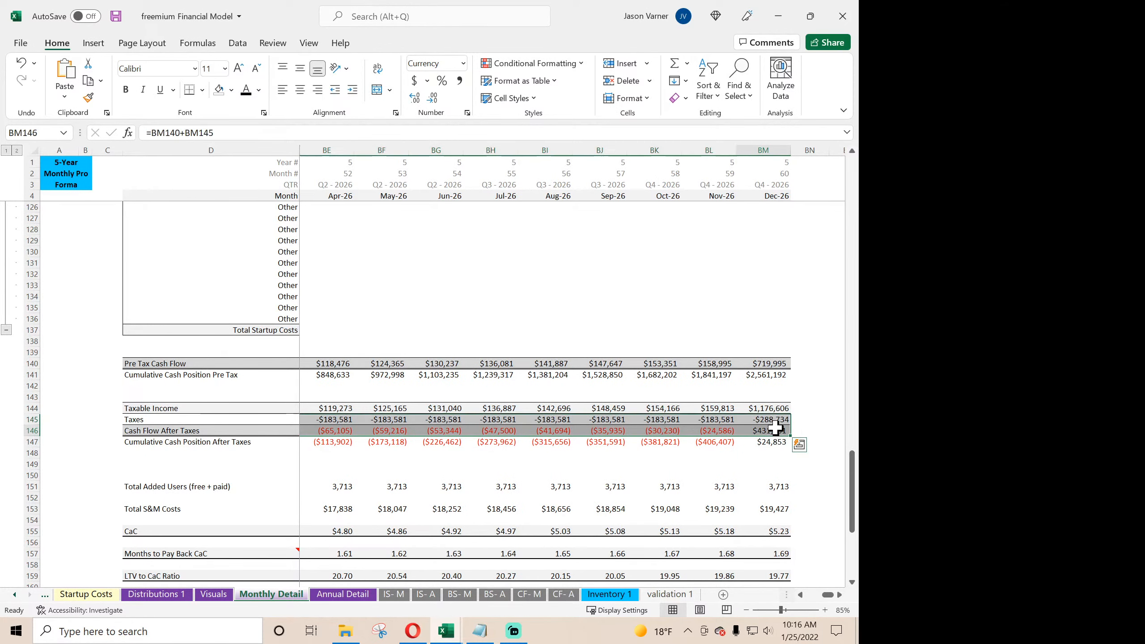
pyautogui.moveTo(830, 595); pyautogui.dragTo(801, 596)
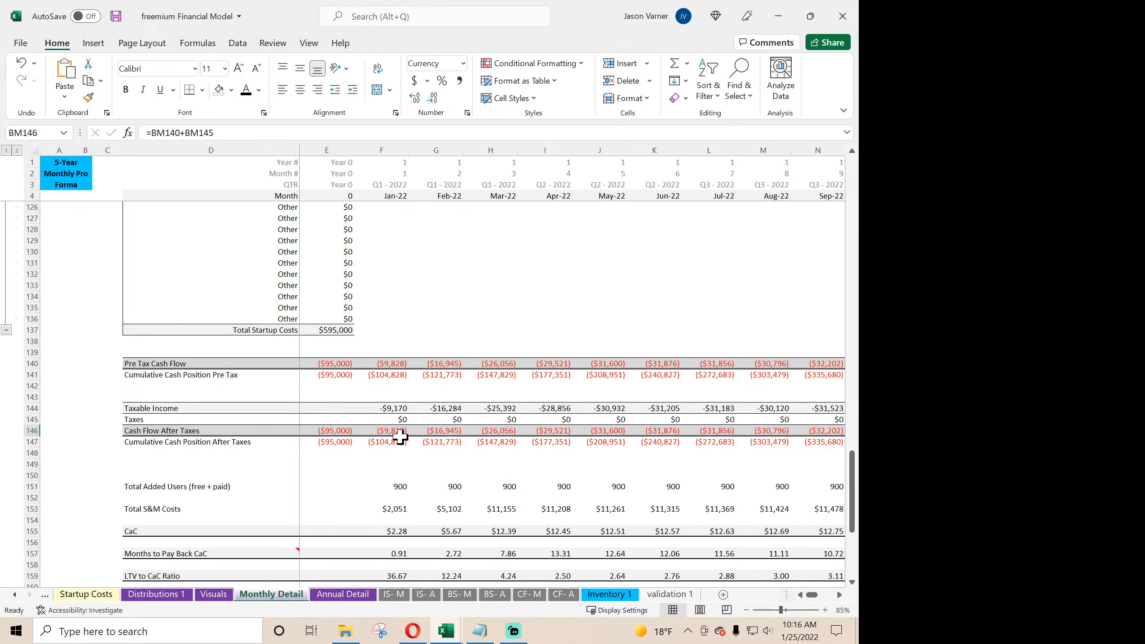
# - Examine the January Pre Tax Cash Flow formula in F140 and the cells it references
pyautogui.doubleClick(396, 367)
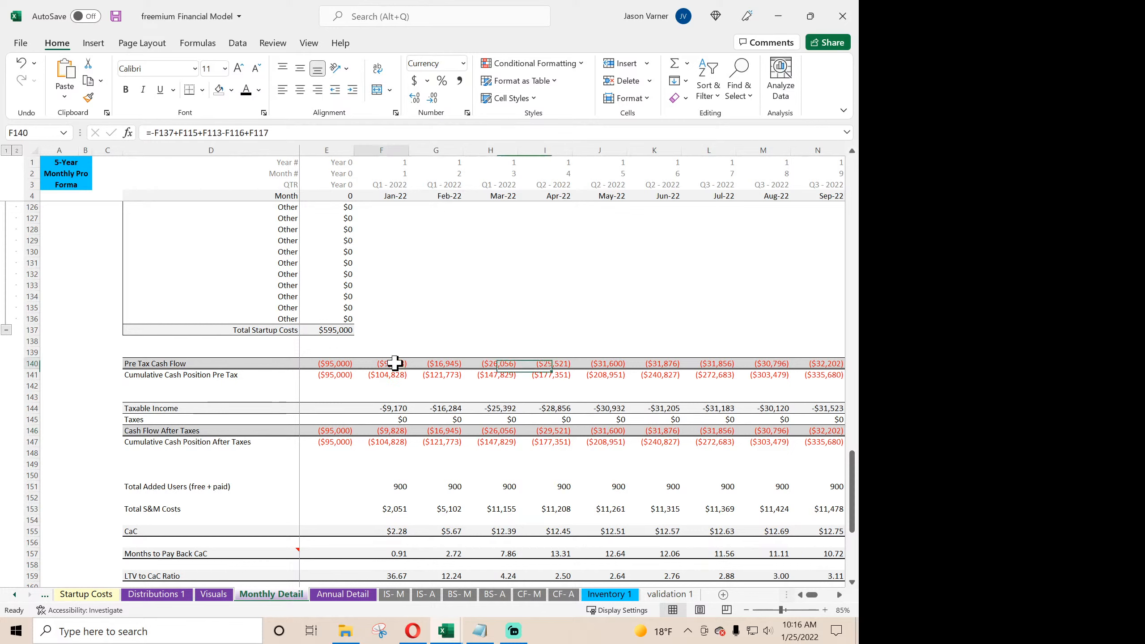
pyautogui.scroll(11, 399, 399)
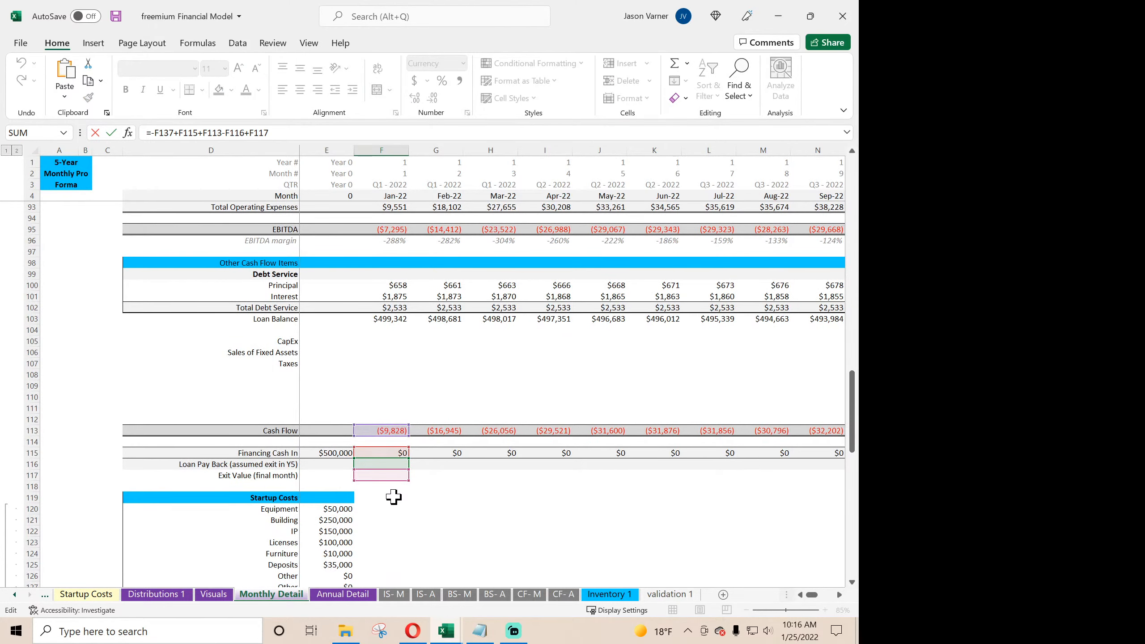
pyautogui.press('Return')
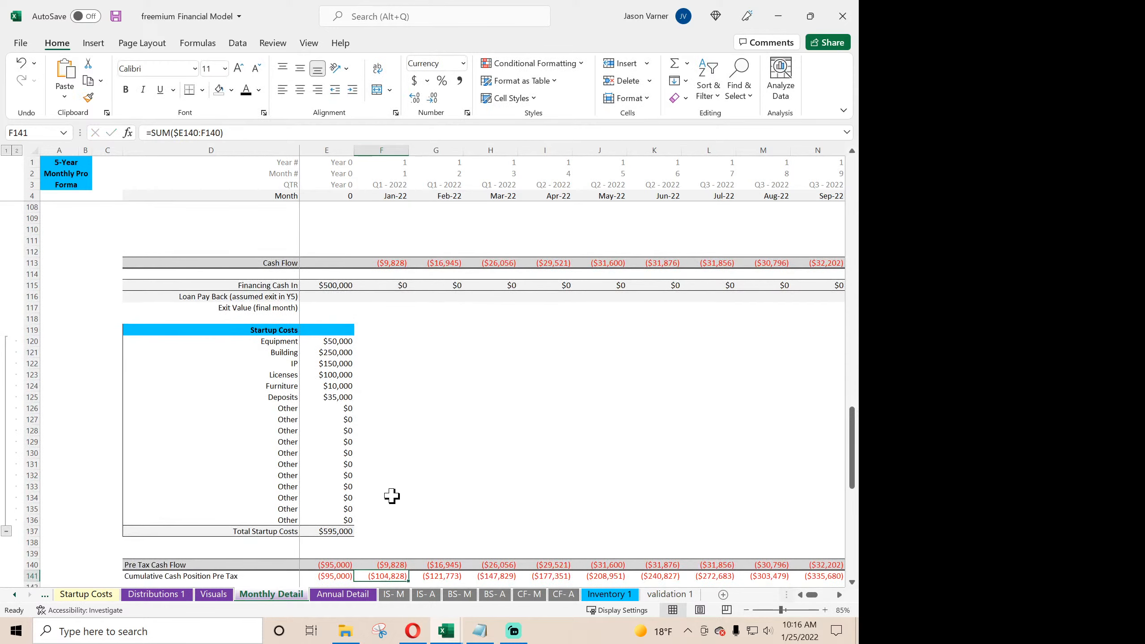
# - Delete the Exit Value (final month) label in D117
pyautogui.scroll(4, 368, 471)
pyautogui.click(326, 430)
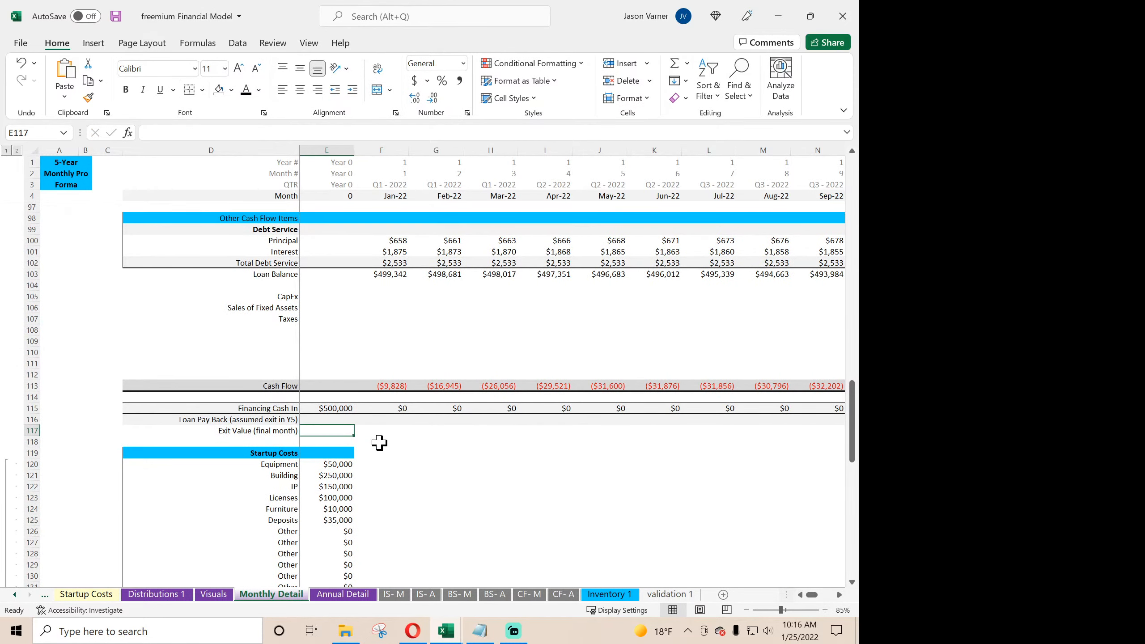
pyautogui.press('Left')
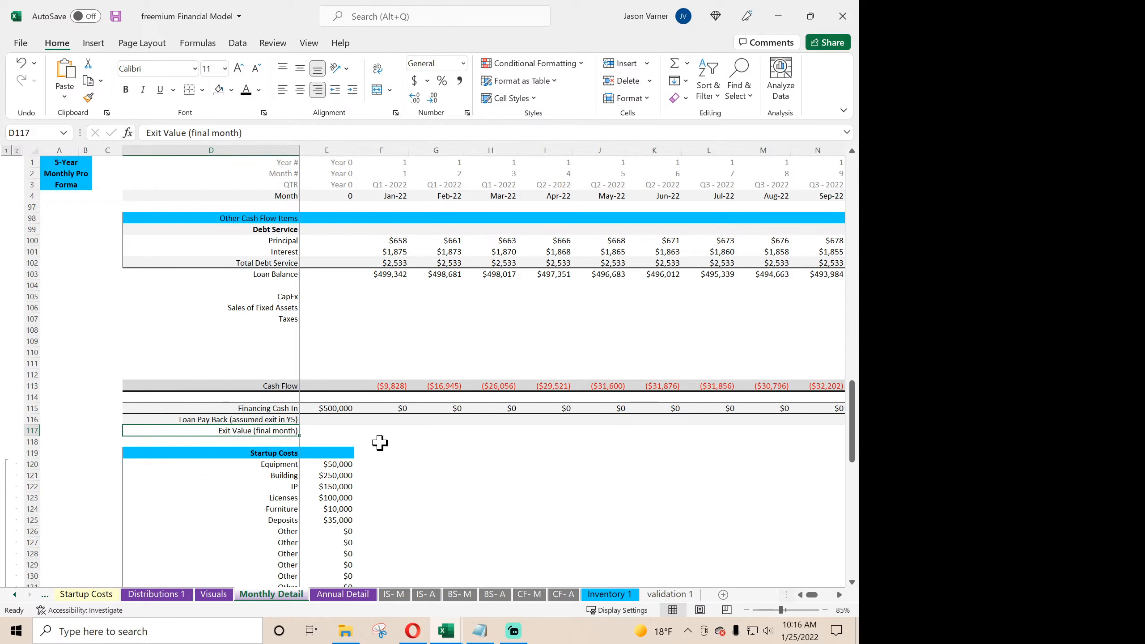
pyautogui.press('BackSpace')
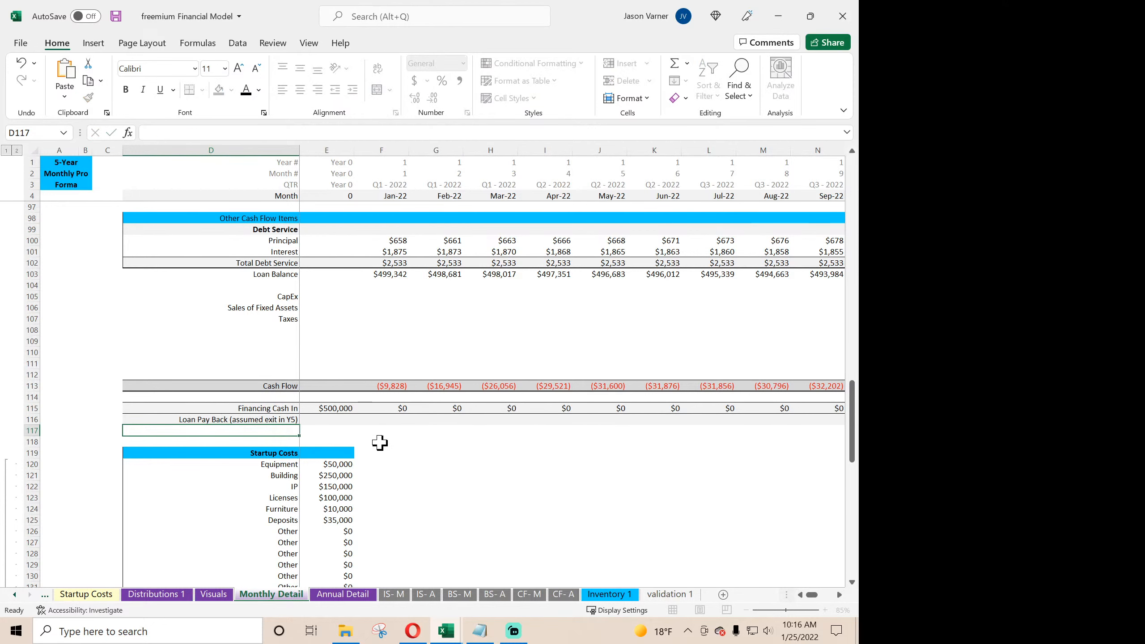
pyautogui.press('Return')
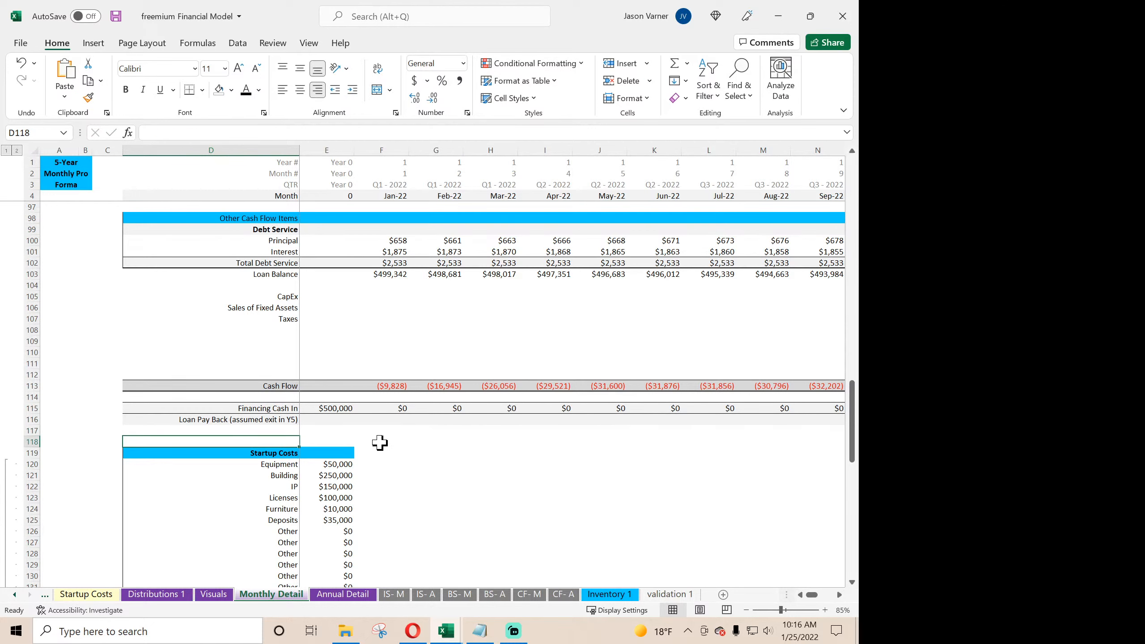
# - Clear the contents of the Loan Pay Back row 116
pyautogui.click(32, 420)
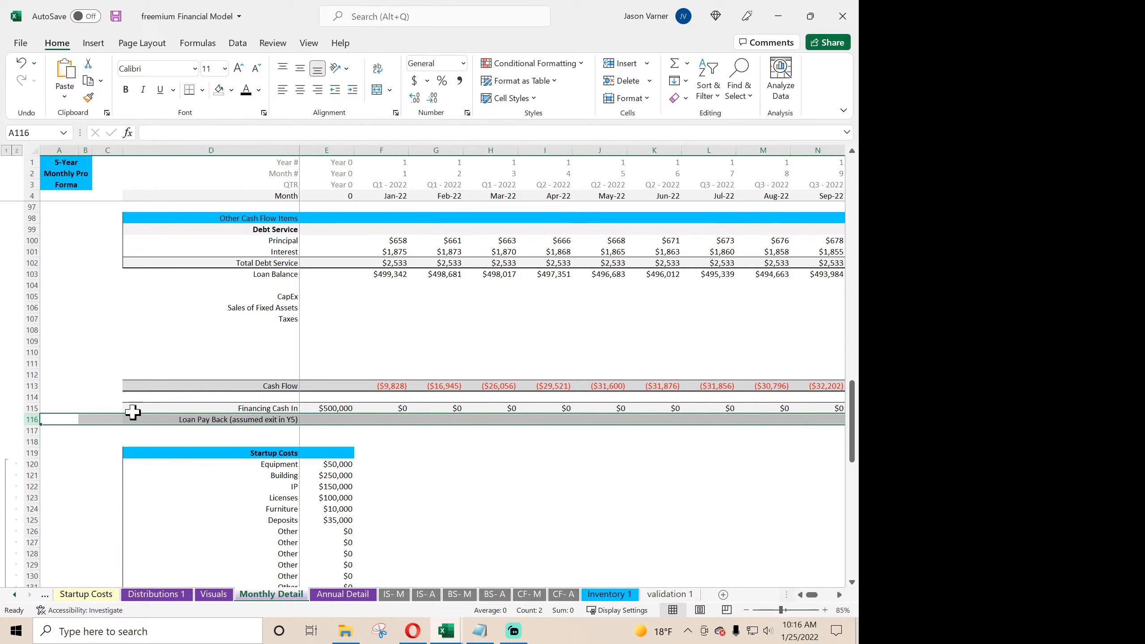
pyautogui.rightClick(25, 420)
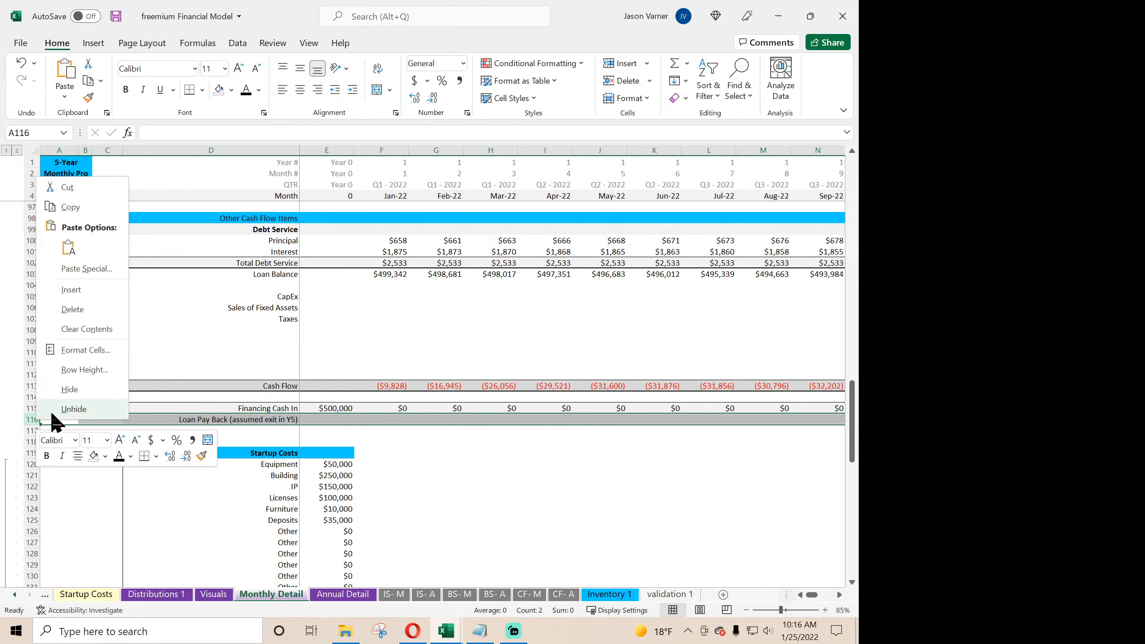
pyautogui.click(85, 329)
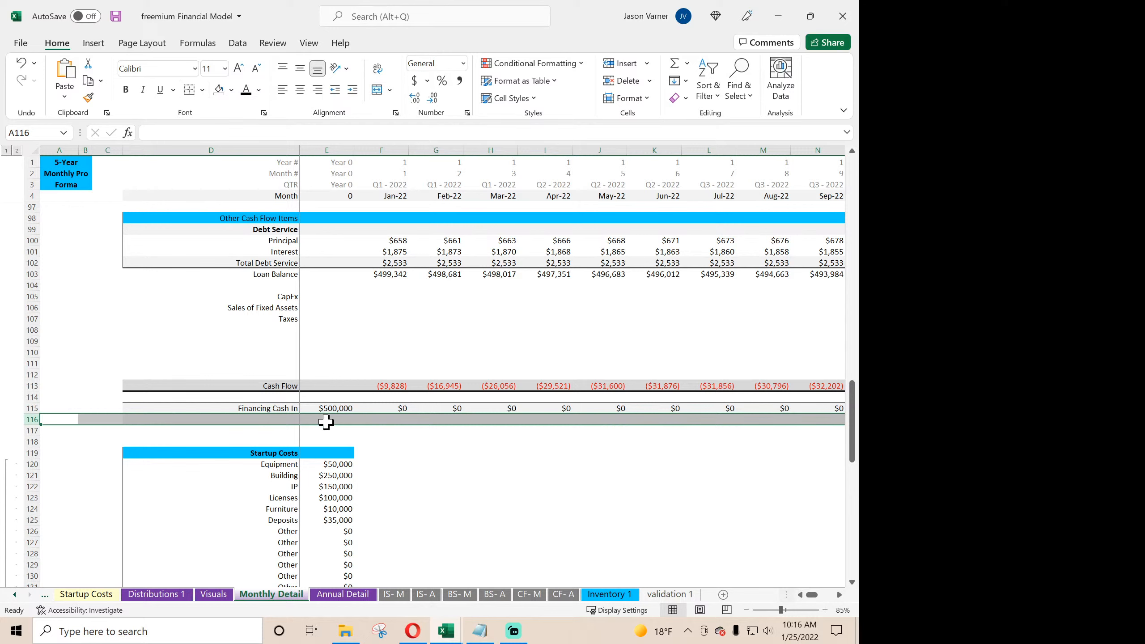
# - Inspect the Financing Cash In formulas in row 115 and the January Principal and Interest formulas in F100 and F101
pyautogui.click(389, 410)
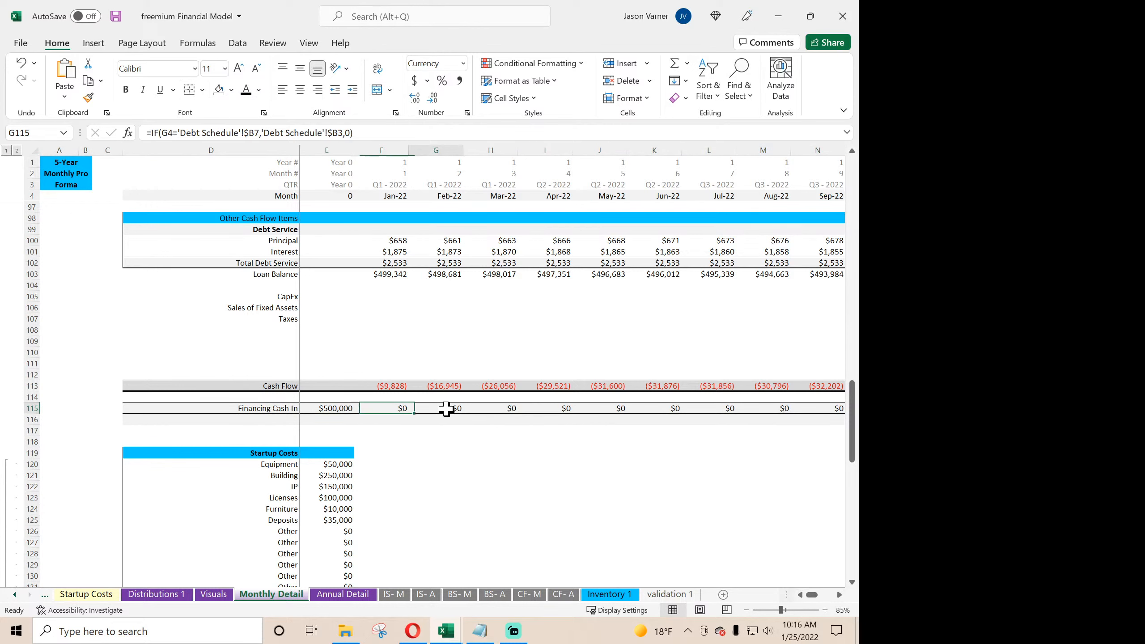
pyautogui.click(340, 410)
pyautogui.click(388, 410)
pyautogui.click(433, 409)
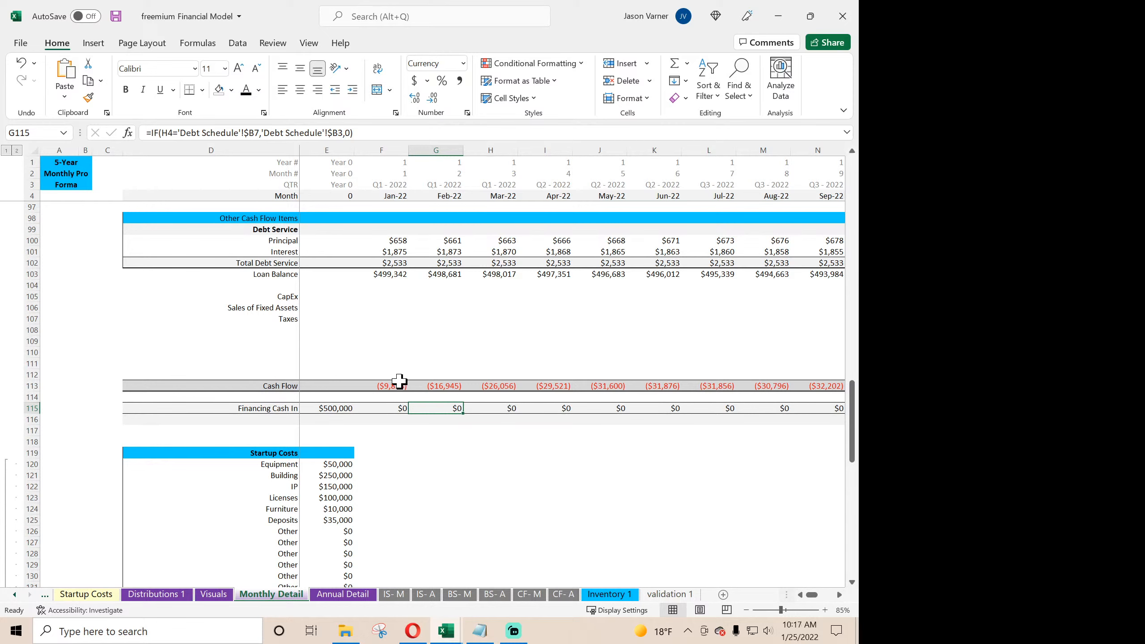
pyautogui.click(402, 243)
pyautogui.click(399, 252)
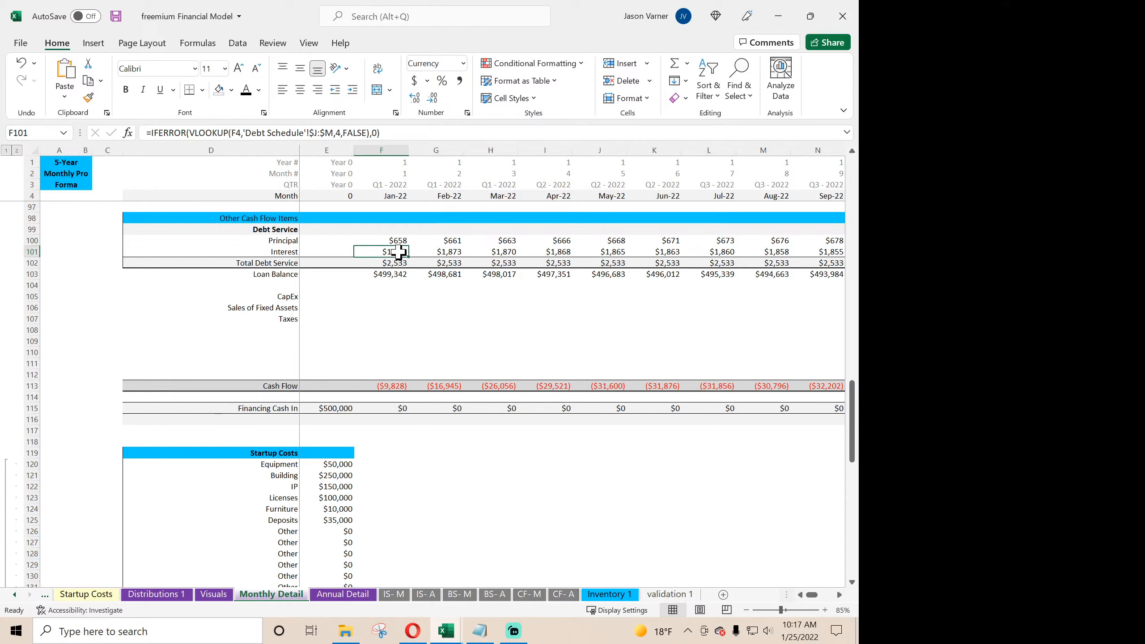
# - Compare the CapEx, fixed asset and tax labels with the CF- M sheet, and add the label Sales of Business in D108 below Taxes
pyautogui.click(294, 297)
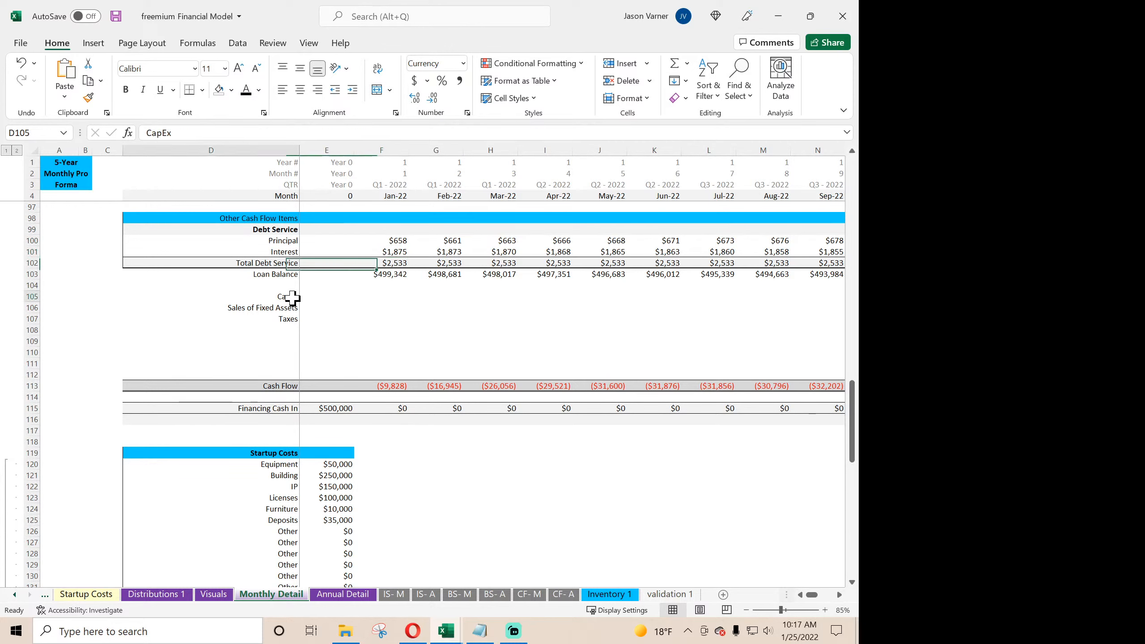
pyautogui.click(289, 309)
pyautogui.click(289, 316)
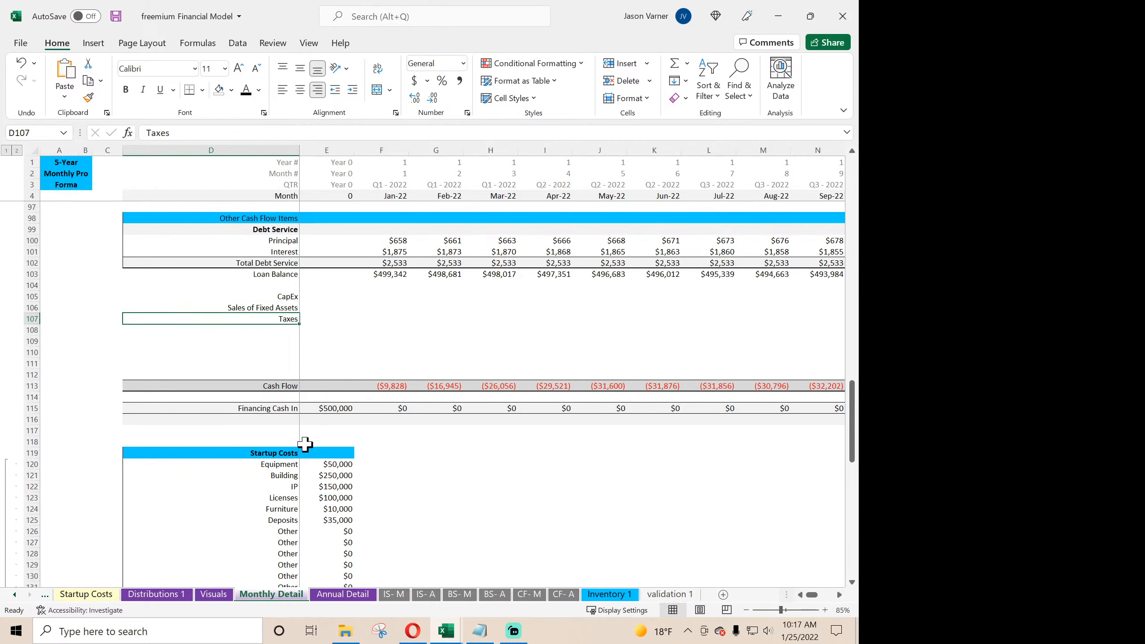
pyautogui.click(527, 595)
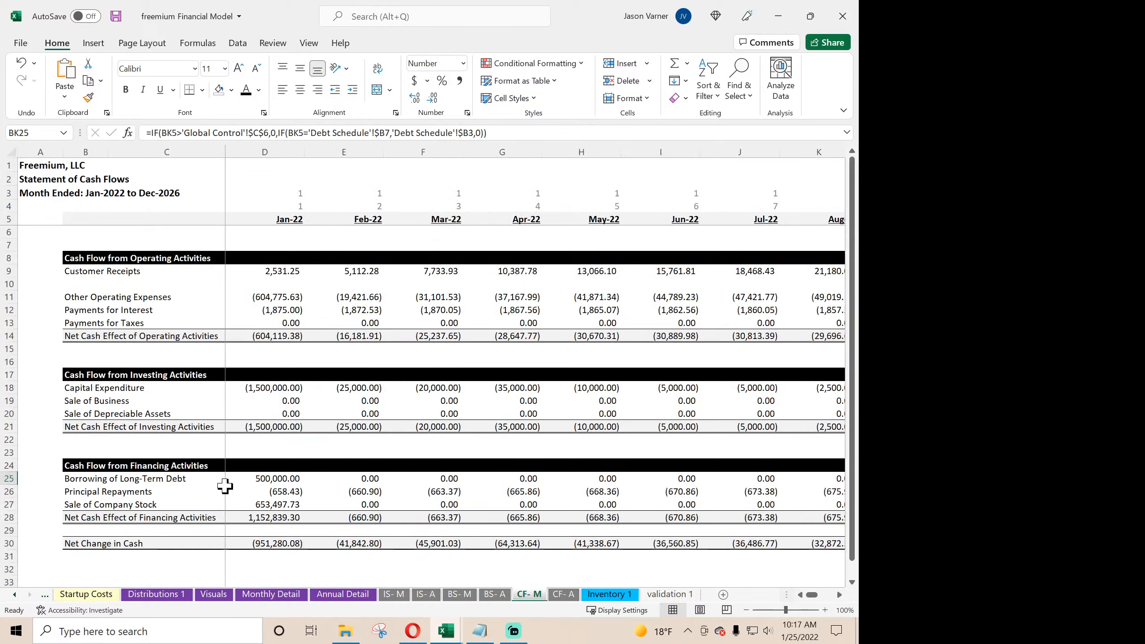
pyautogui.click(270, 595)
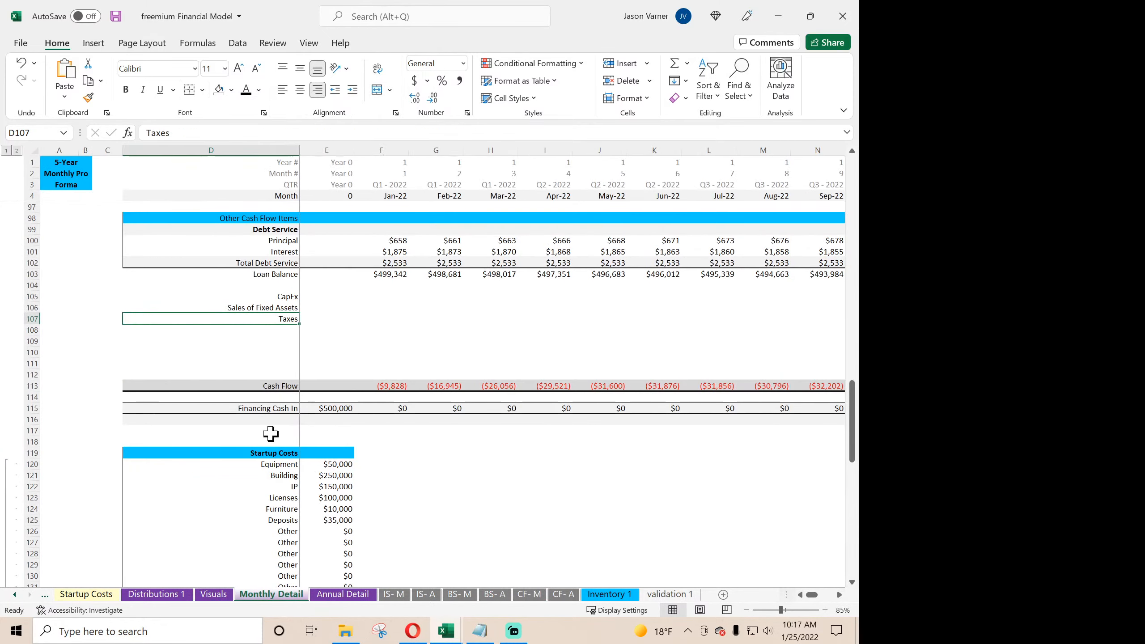
pyautogui.click(277, 329)
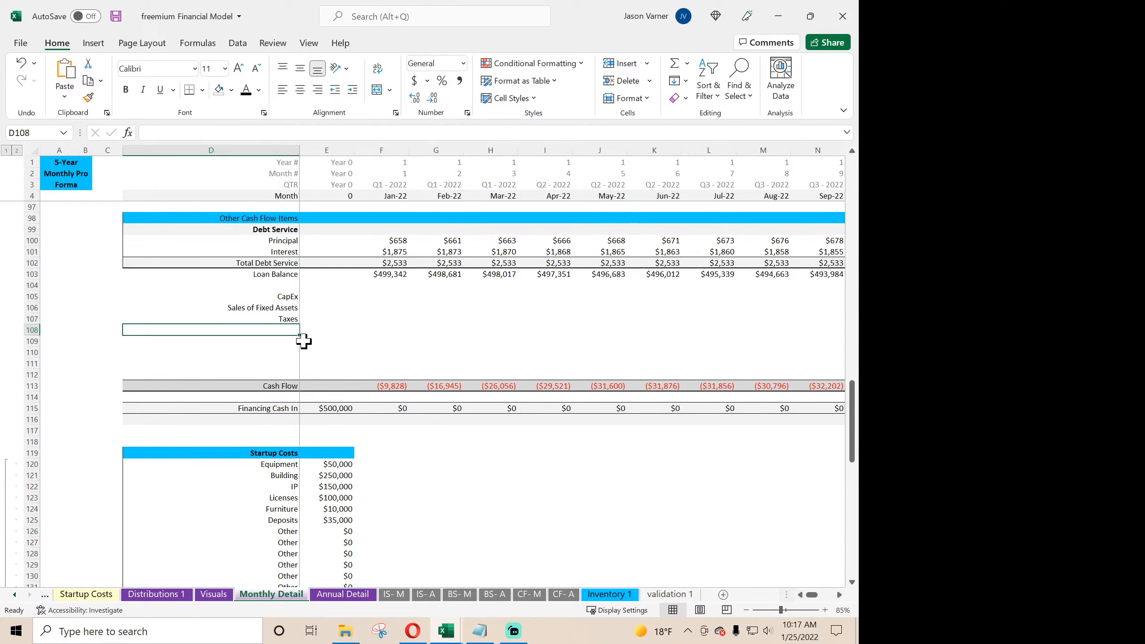
pyautogui.write('Sales of Business')
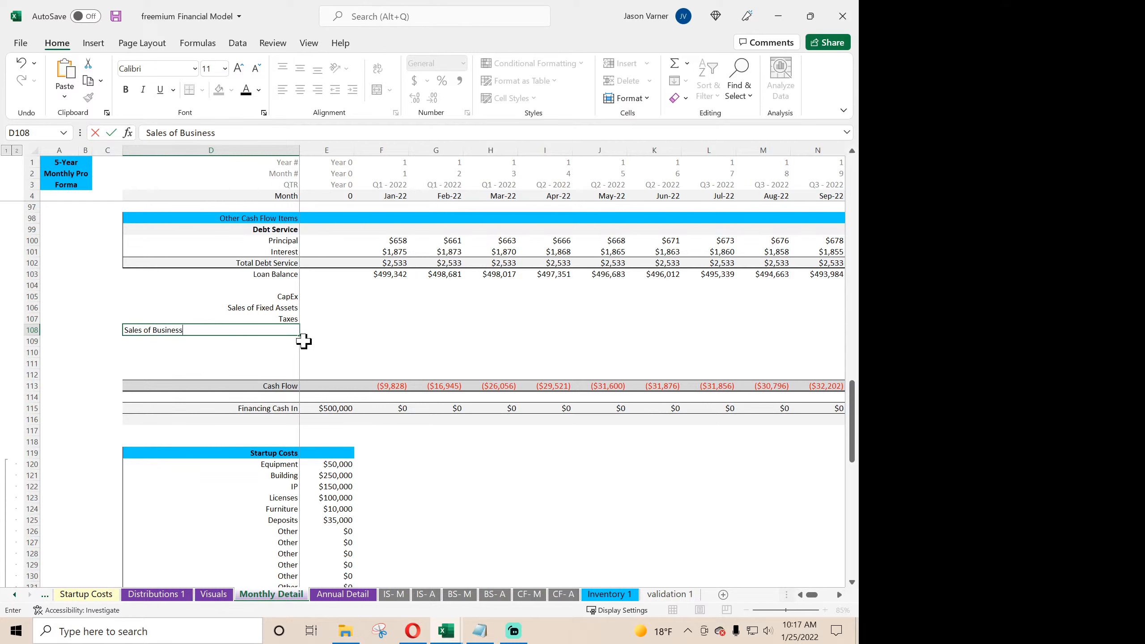
pyautogui.press('Return')
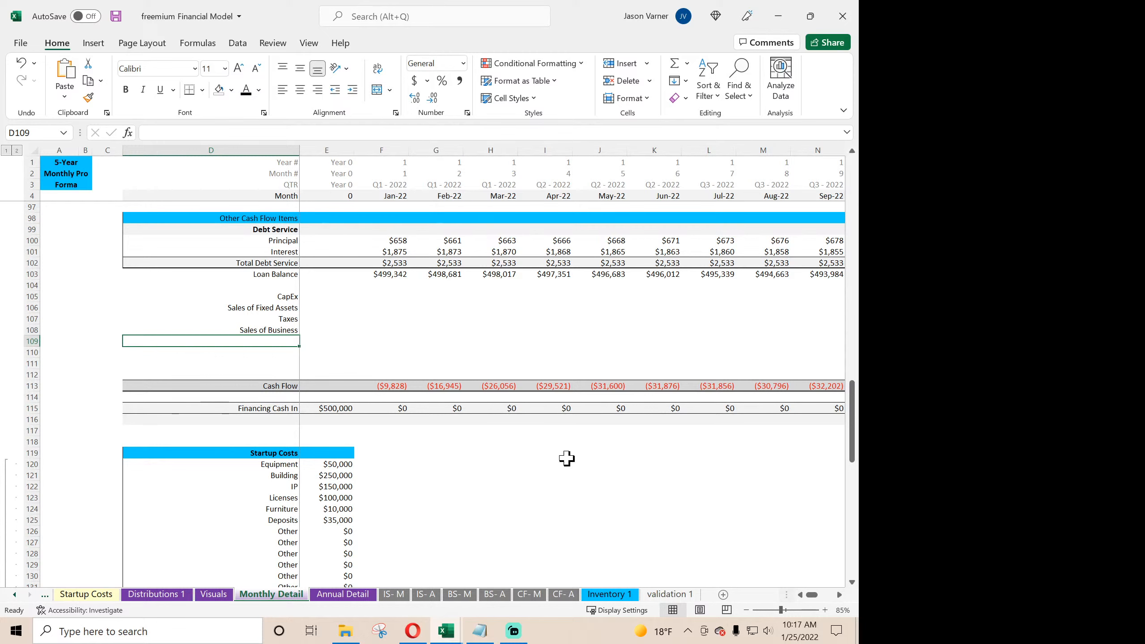
# - Review the user pool, revenue and expense rows of the Monthly Detail sheet, and save the workbook
pyautogui.click(290, 332)
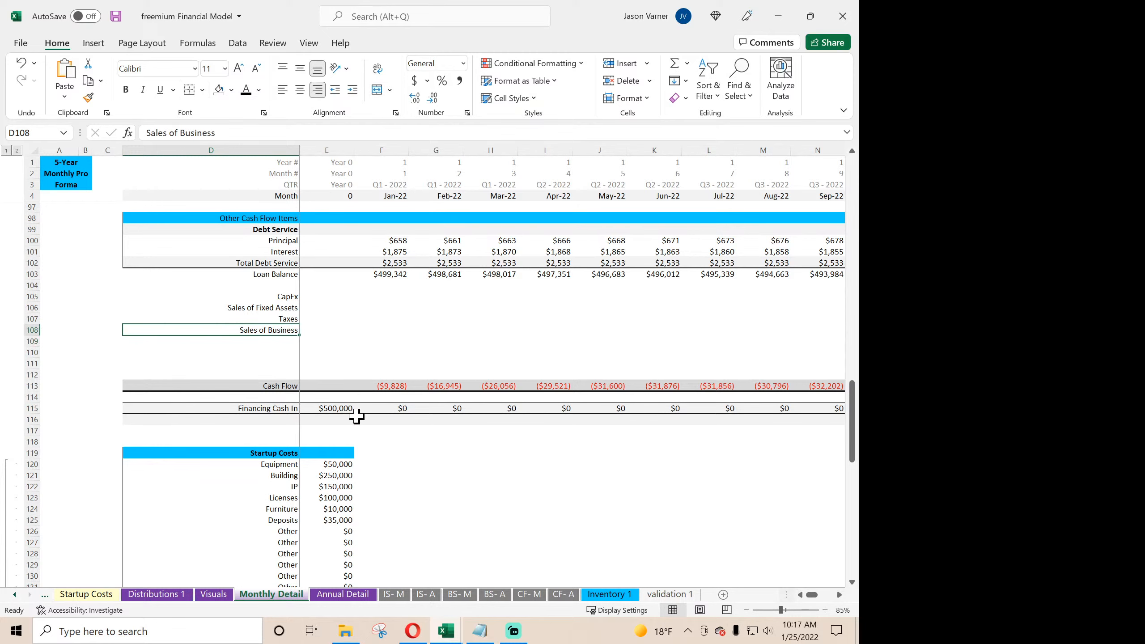
pyautogui.scroll(20, 357, 416)
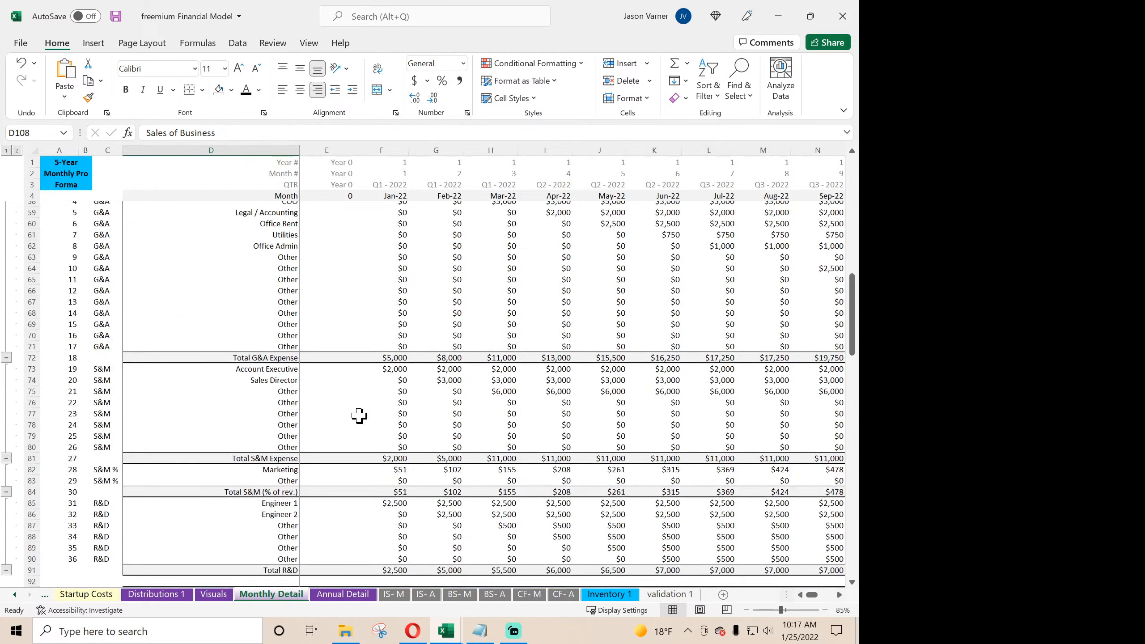
pyautogui.click(401, 261)
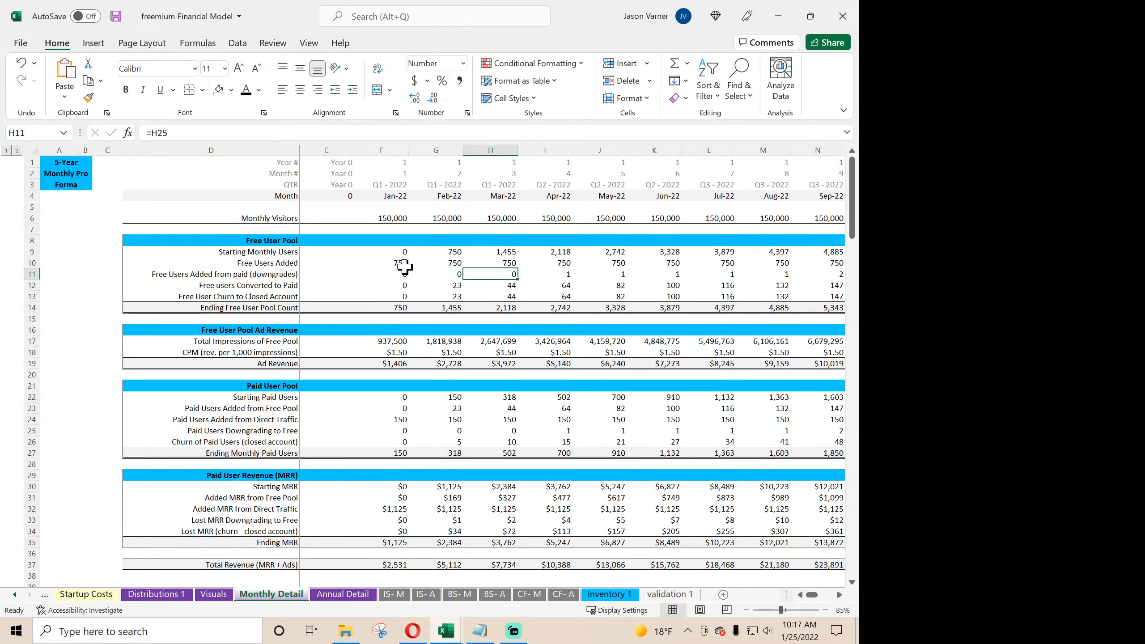
pyautogui.click(397, 275)
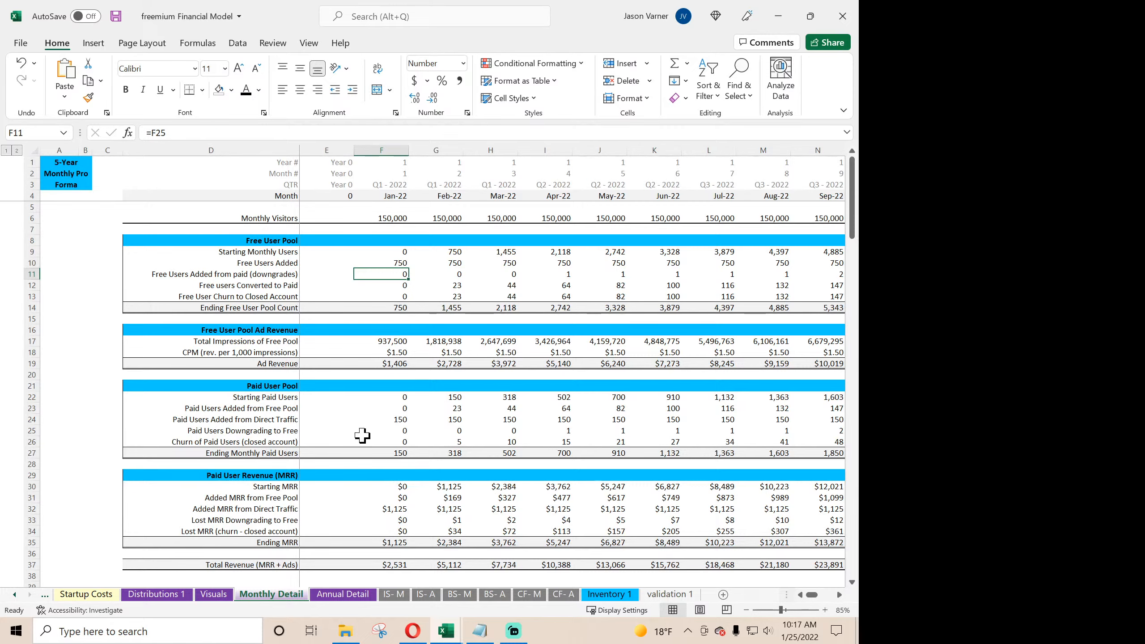
pyautogui.scroll(-14, 364, 435)
pyautogui.scroll(-8, 362, 436)
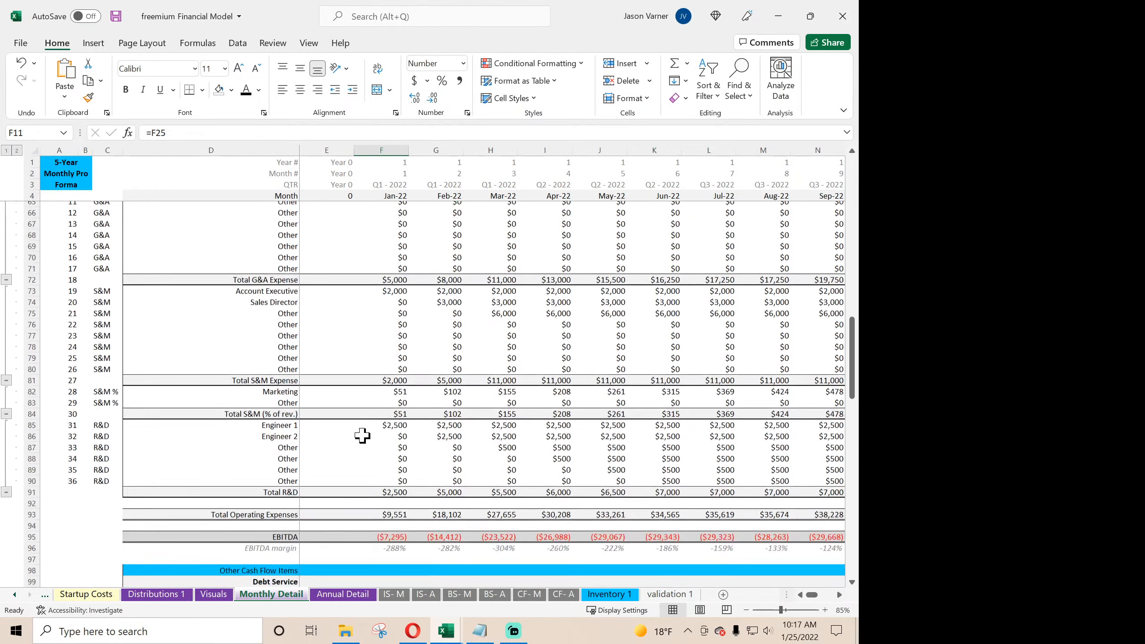
pyautogui.scroll(-7, 363, 435)
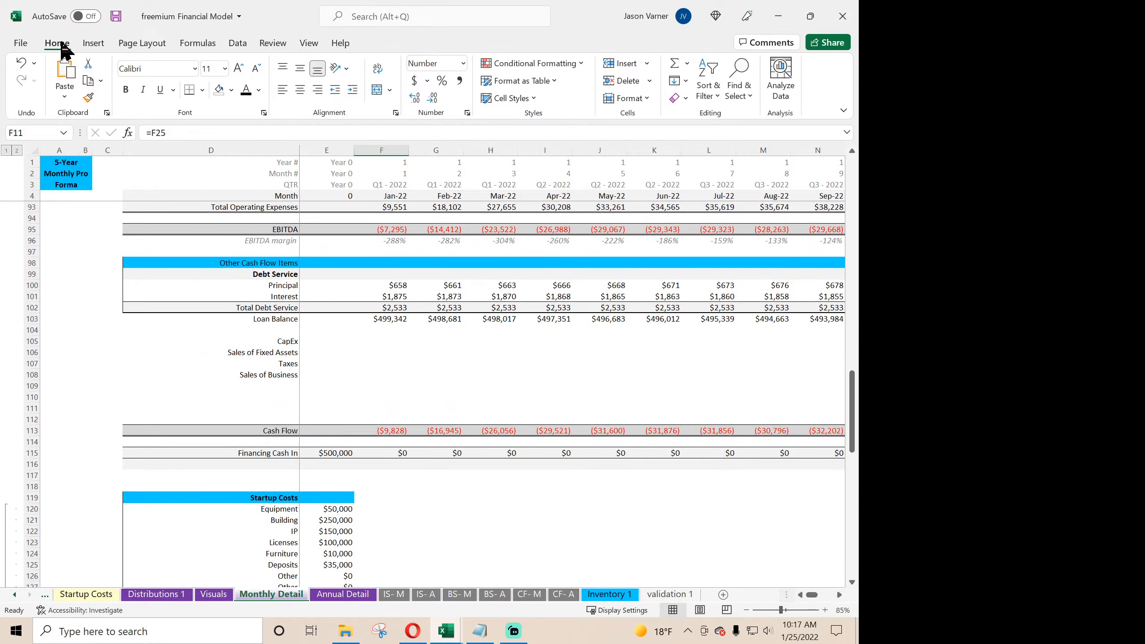
pyautogui.click(116, 16)
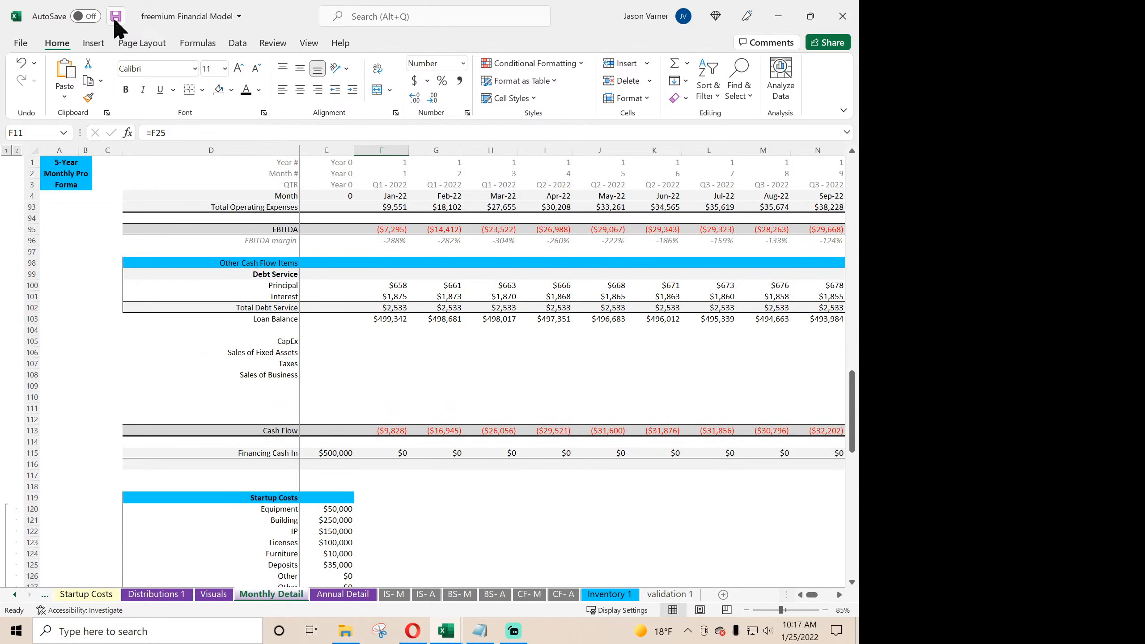
# - Link the January CapEx cell F105 to Capital Expenditure on the monthly cash flow statement with ='CF- M'!D18
pyautogui.click(314, 342)
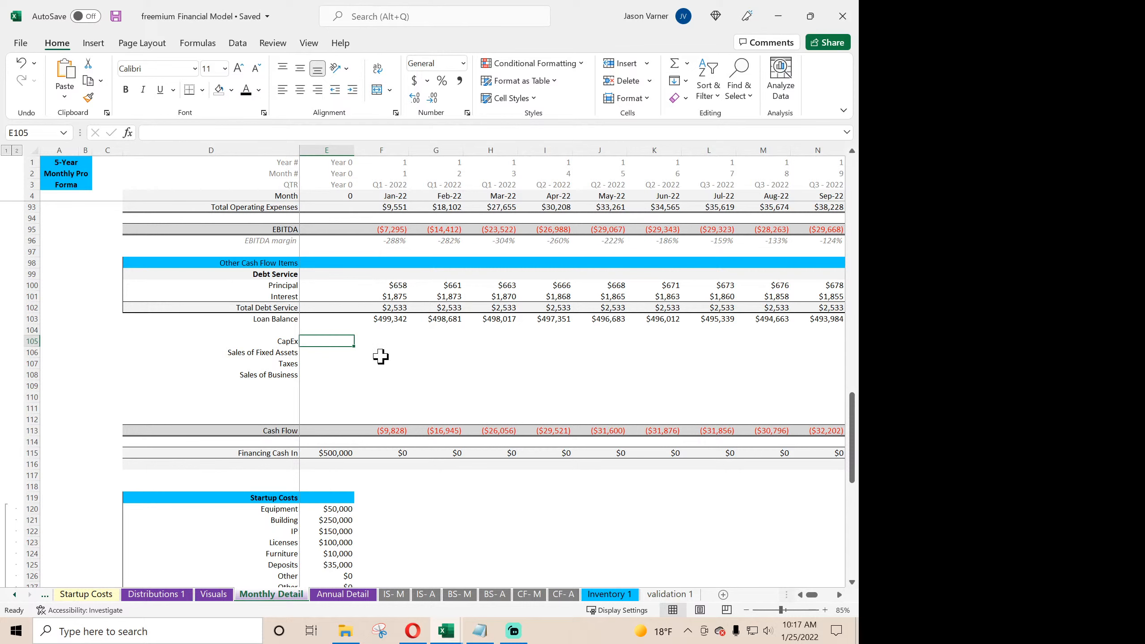
pyautogui.press('Right')
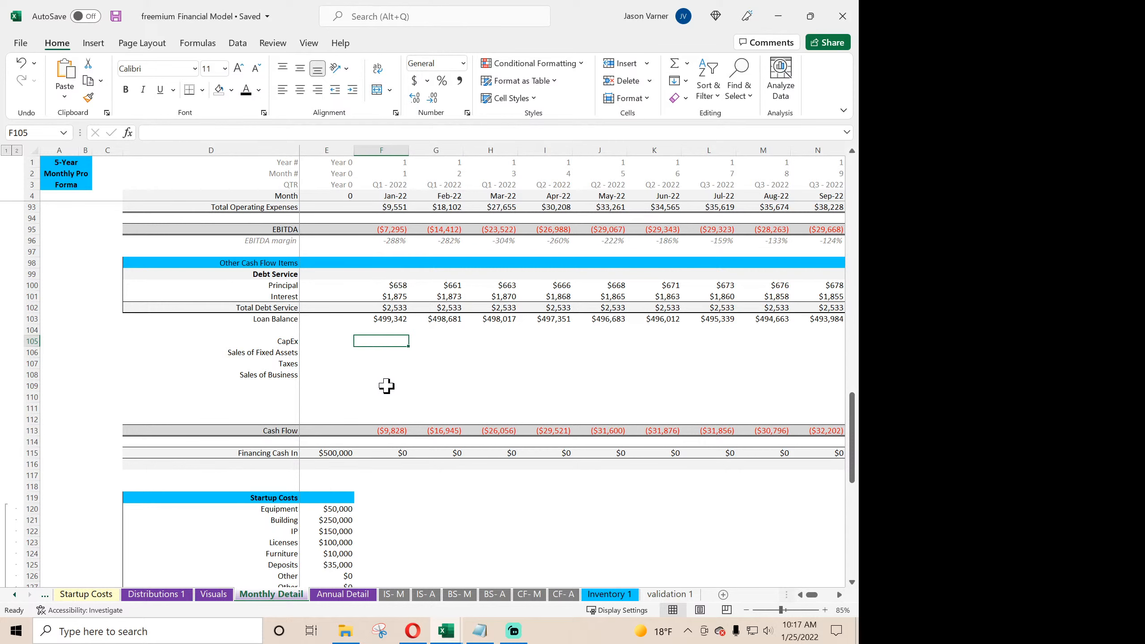
pyautogui.write('=')
pyautogui.click(529, 594)
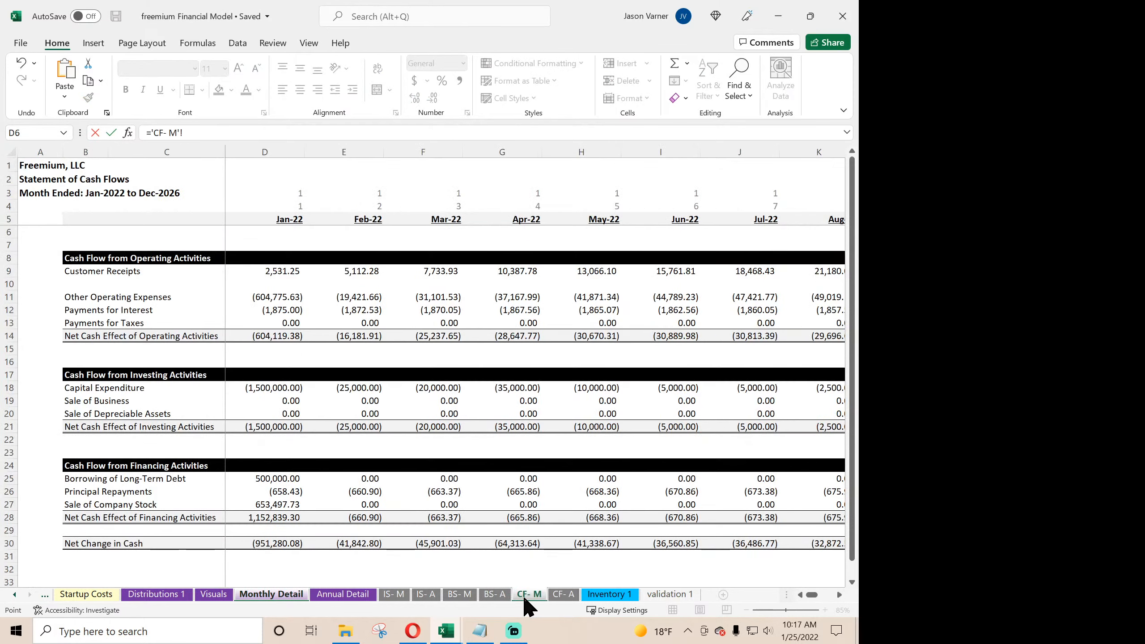
pyautogui.click(274, 388)
pyautogui.press('Return')
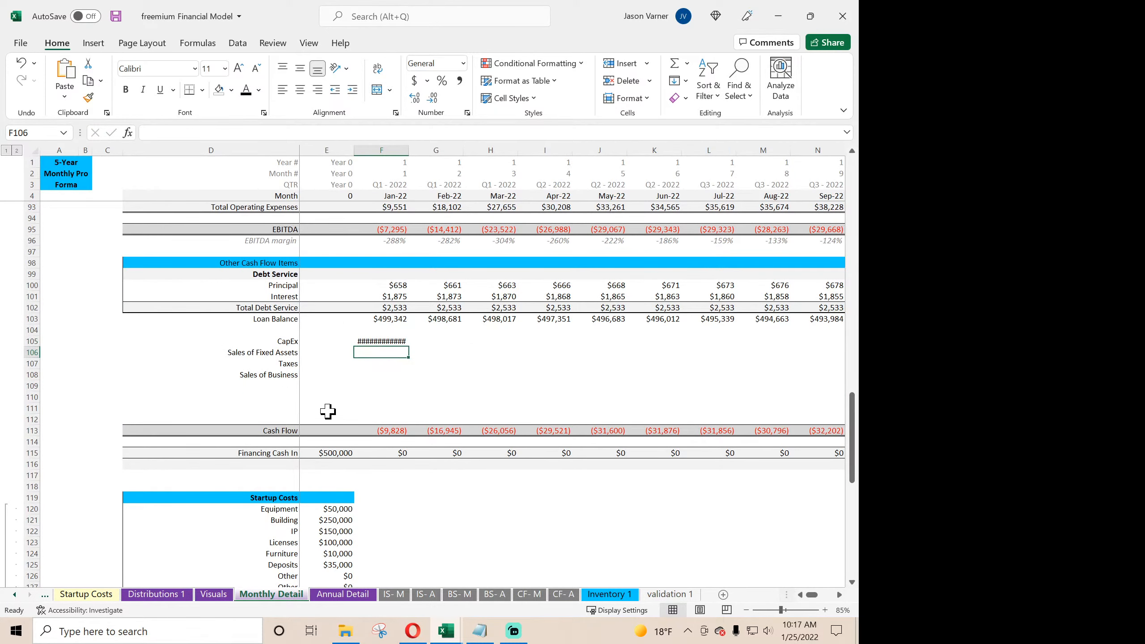
# - Link the January Sales of Fixed Assets cell F106 to Sale of Depreciable Assets with ='CF- M'!D20
pyautogui.write('=')
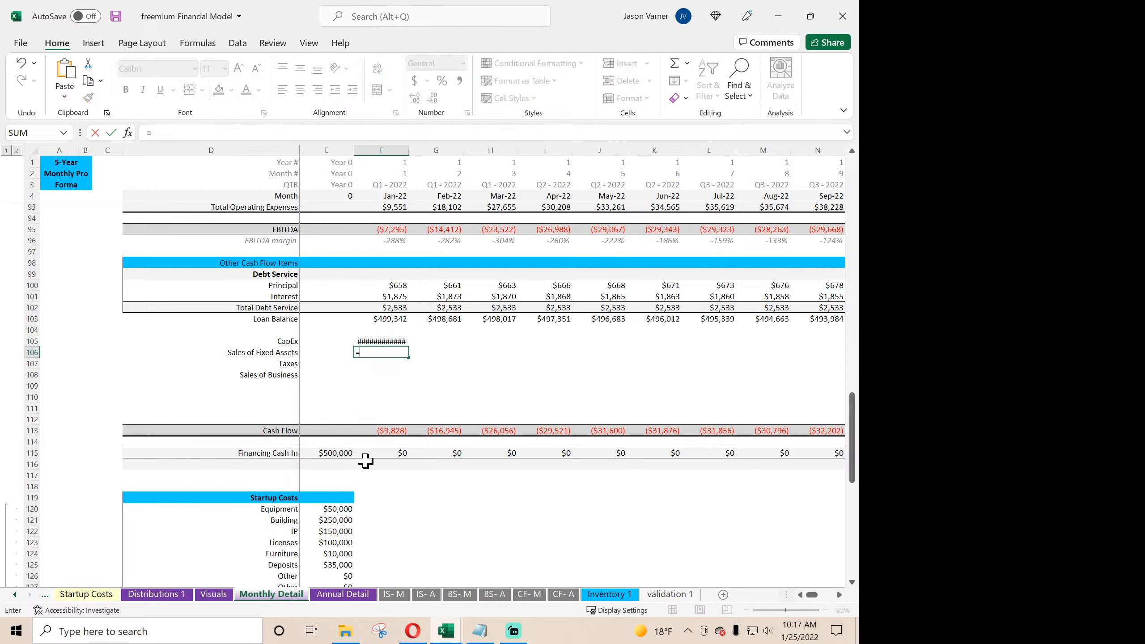
pyautogui.click(530, 595)
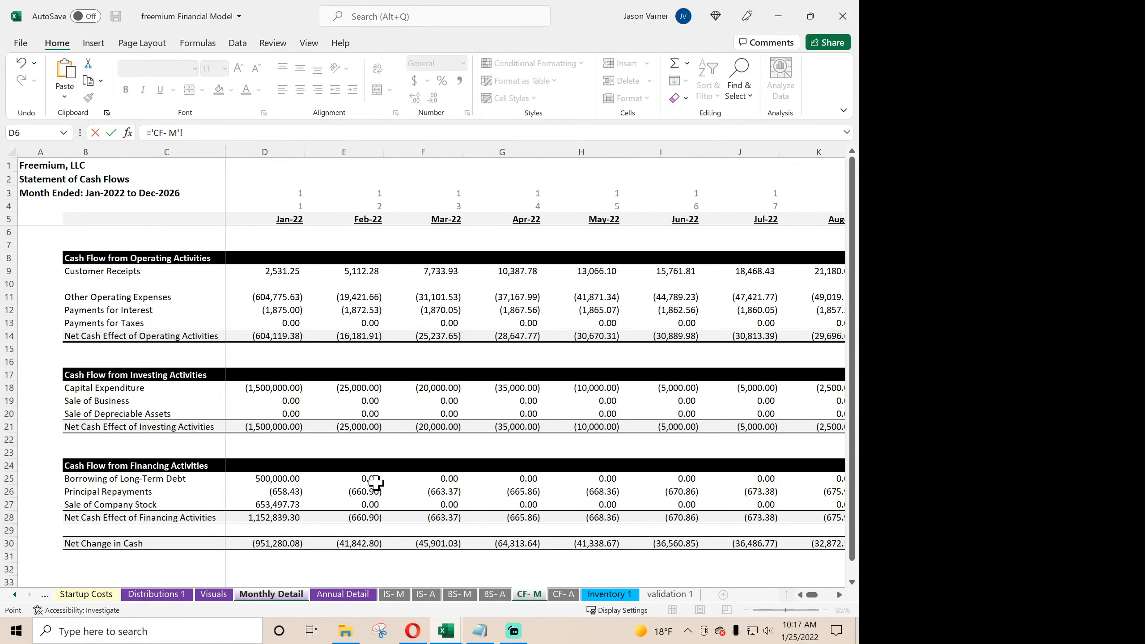
pyautogui.click(270, 413)
pyautogui.press('Return')
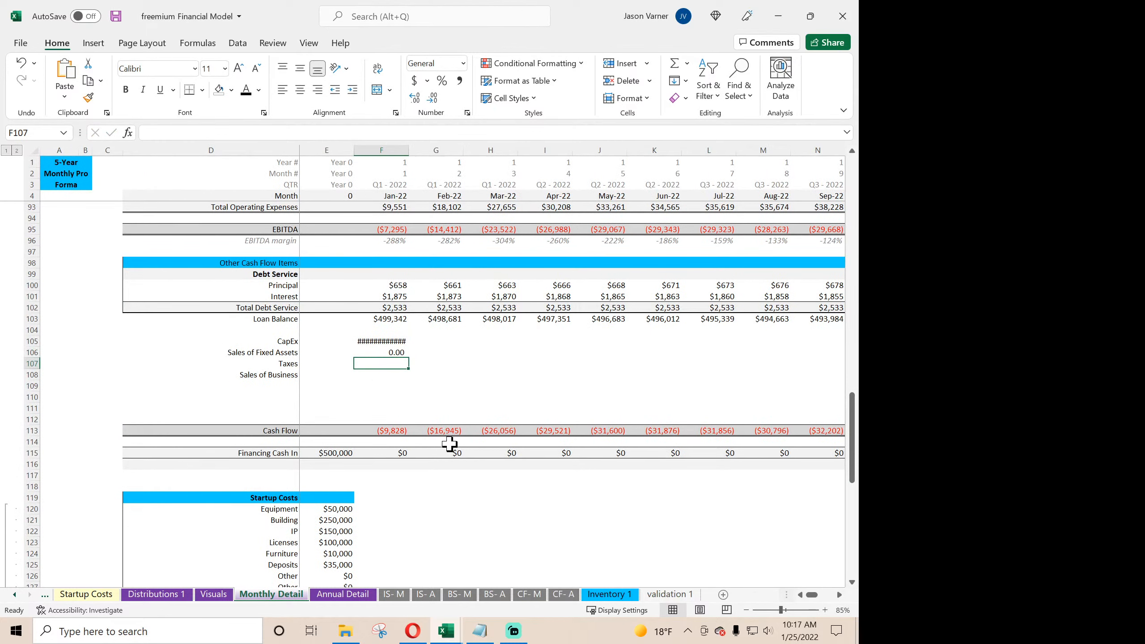
# - Check the January Taxes formula in F145, then replace the Taxes label in D107 with Sales of Business and clear D108
pyautogui.scroll(-11, 453, 446)
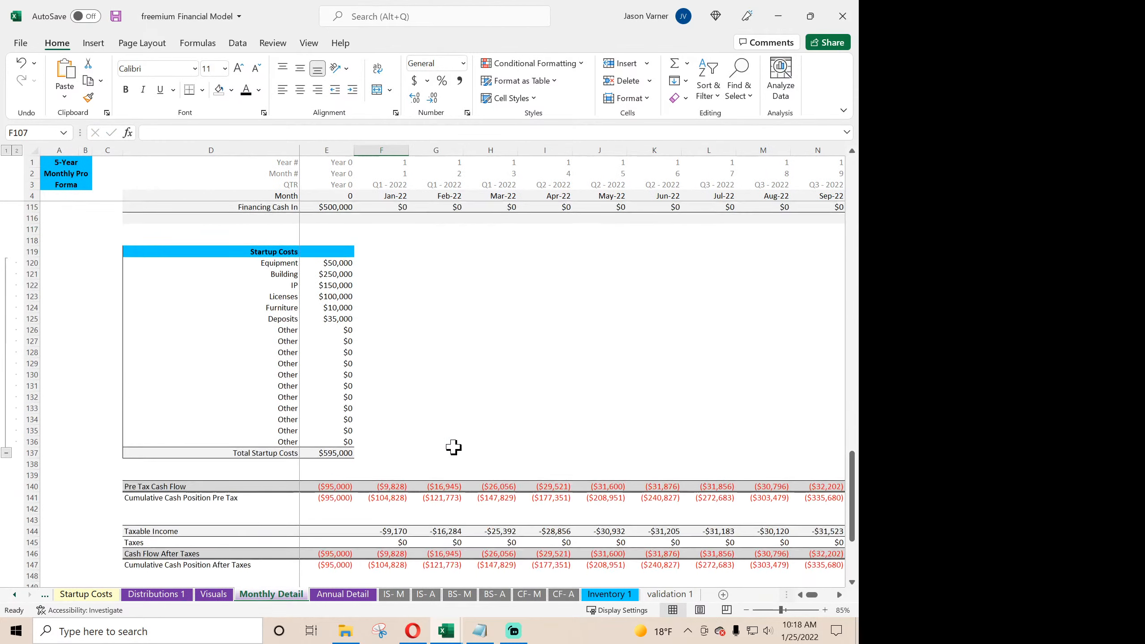
pyautogui.click(426, 419)
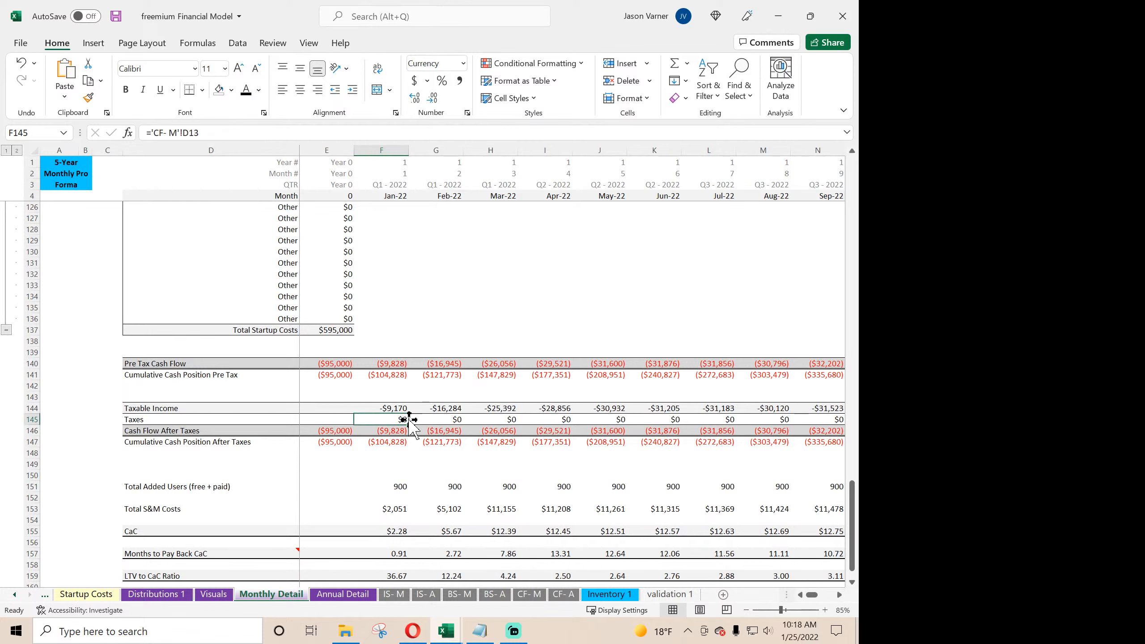
pyautogui.scroll(2, 360, 394)
pyautogui.scroll(9, 359, 394)
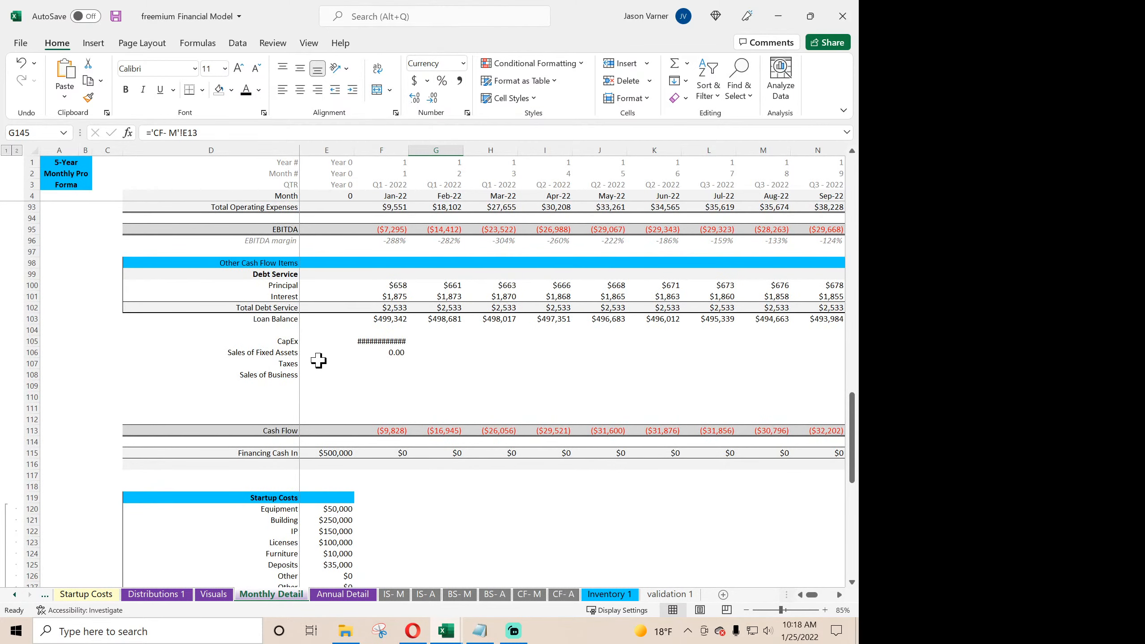
pyautogui.click(292, 364)
pyautogui.press('BackSpace')
pyautogui.click(296, 376)
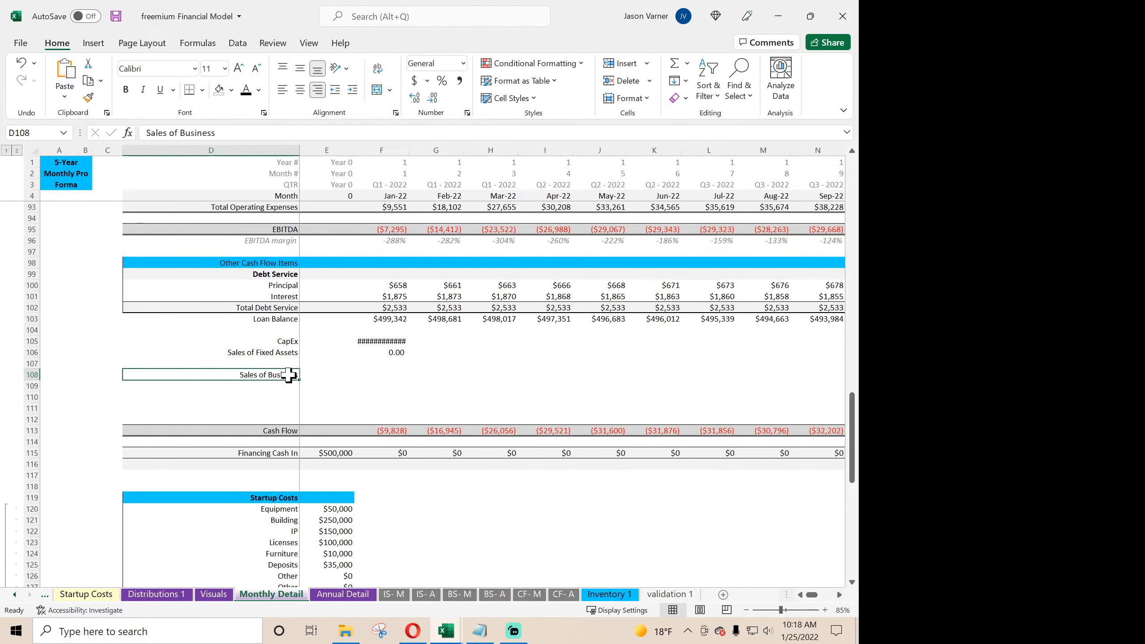
pyautogui.moveTo(299, 372); pyautogui.dragTo(298, 364)
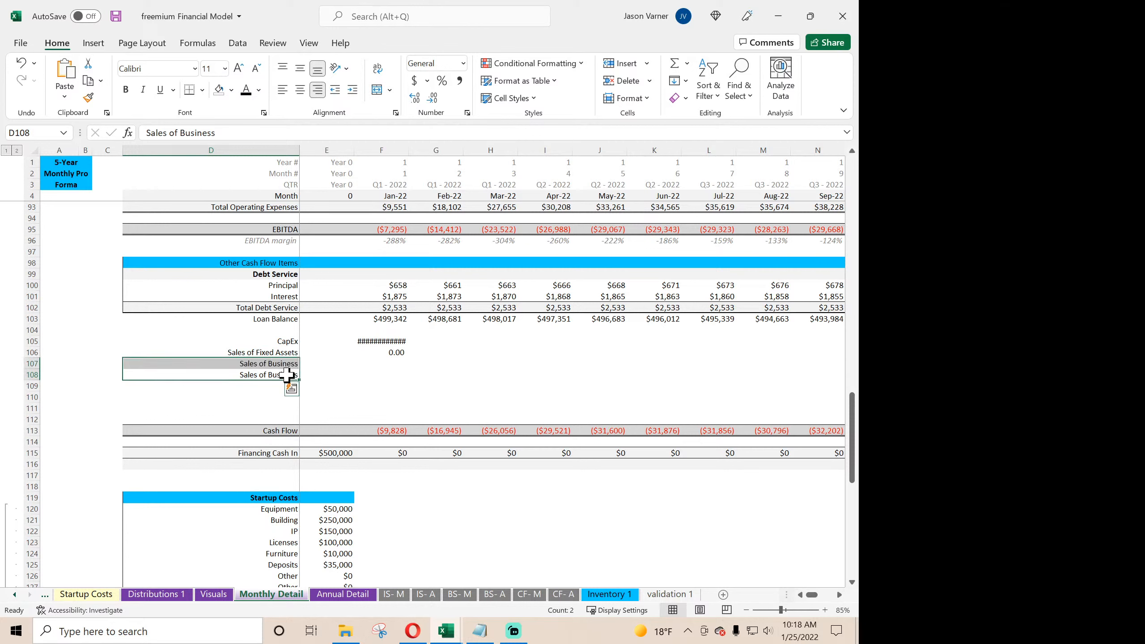
pyautogui.click(287, 375)
pyautogui.press('BackSpace')
pyautogui.press('Return')
pyautogui.click(291, 364)
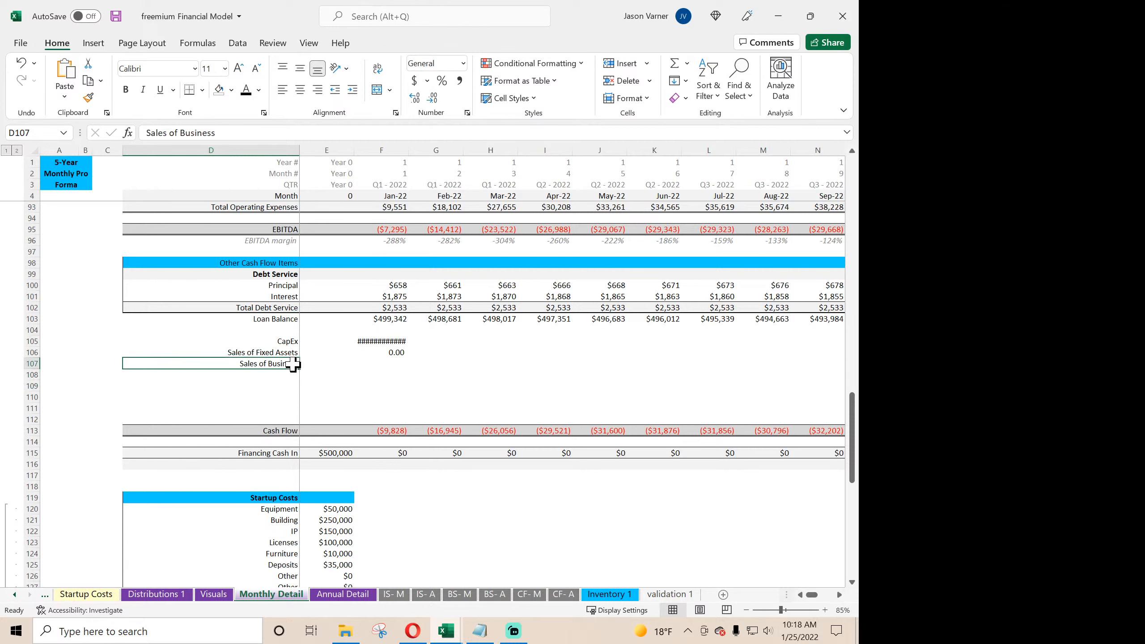
# - Link the January Sales of Business cell F107 to Sale of Business on the monthly cash flow statement with ='CF- M'!D19
pyautogui.click(385, 363)
pyautogui.write('=')
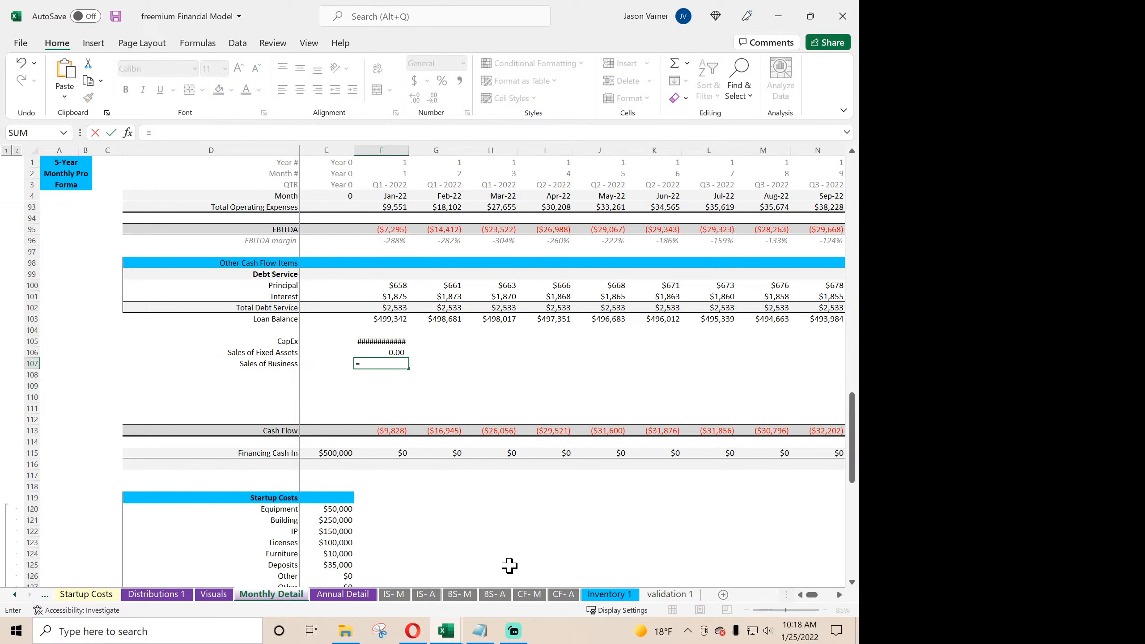
pyautogui.click(531, 595)
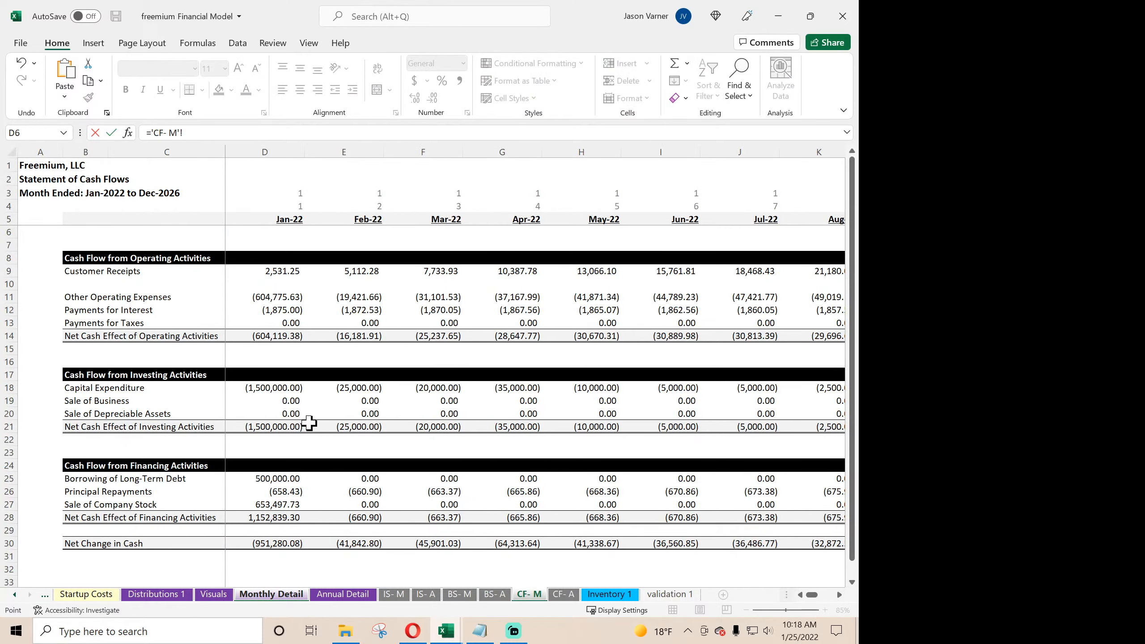
pyautogui.click(283, 403)
pyautogui.press('Return')
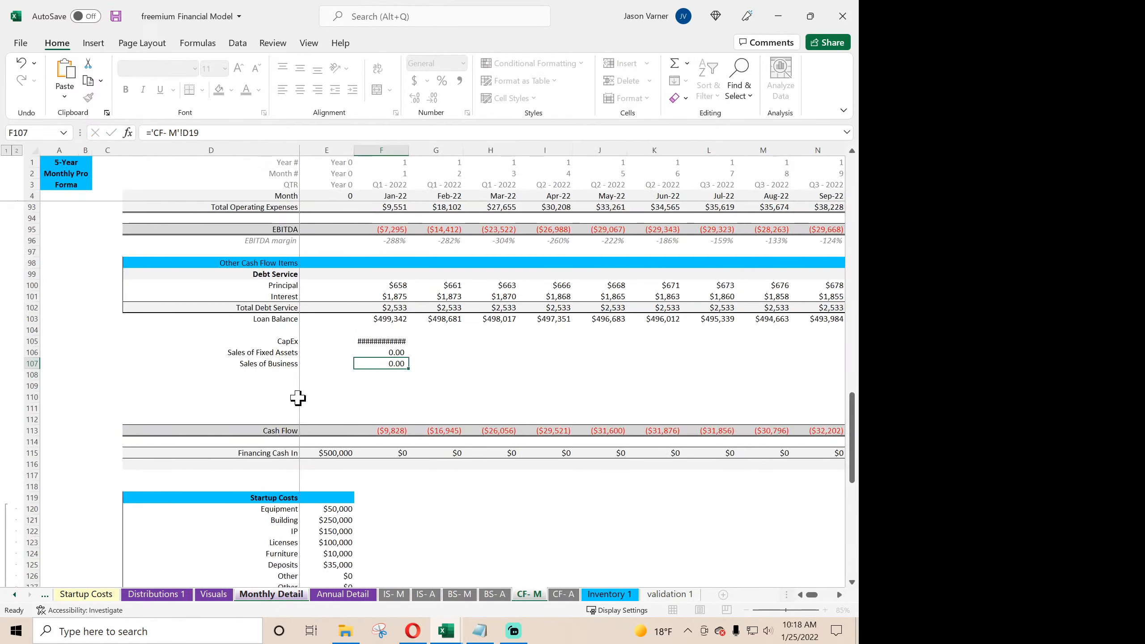
# - Inspect the January and February Sale of Company Stock cells in row 27 of the CF- M sheet
pyautogui.click(537, 595)
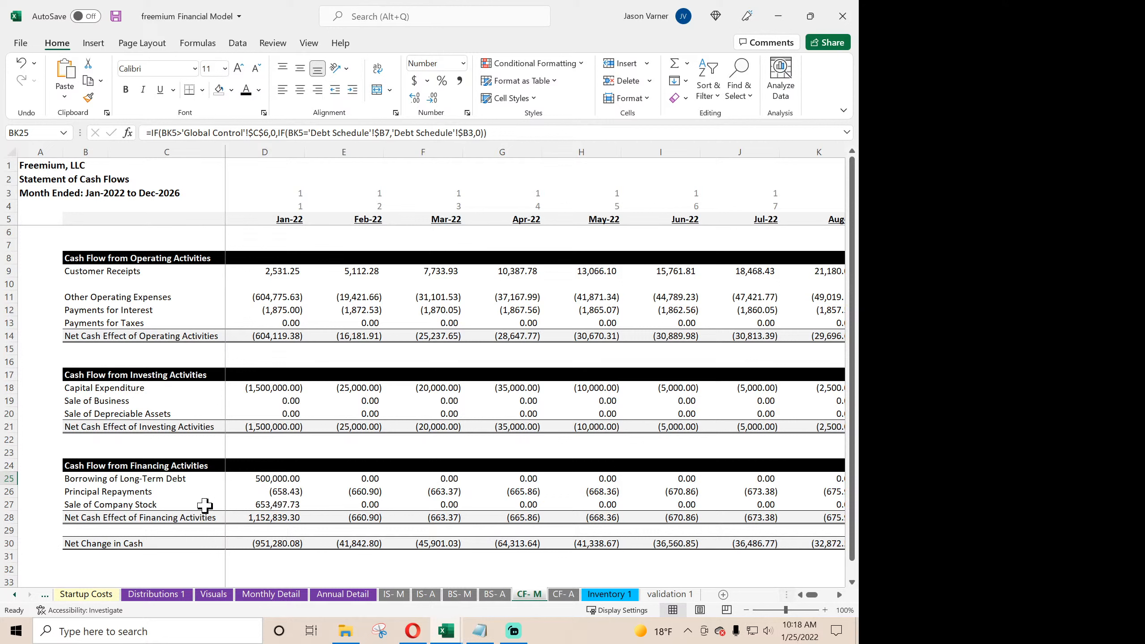
pyautogui.click(272, 505)
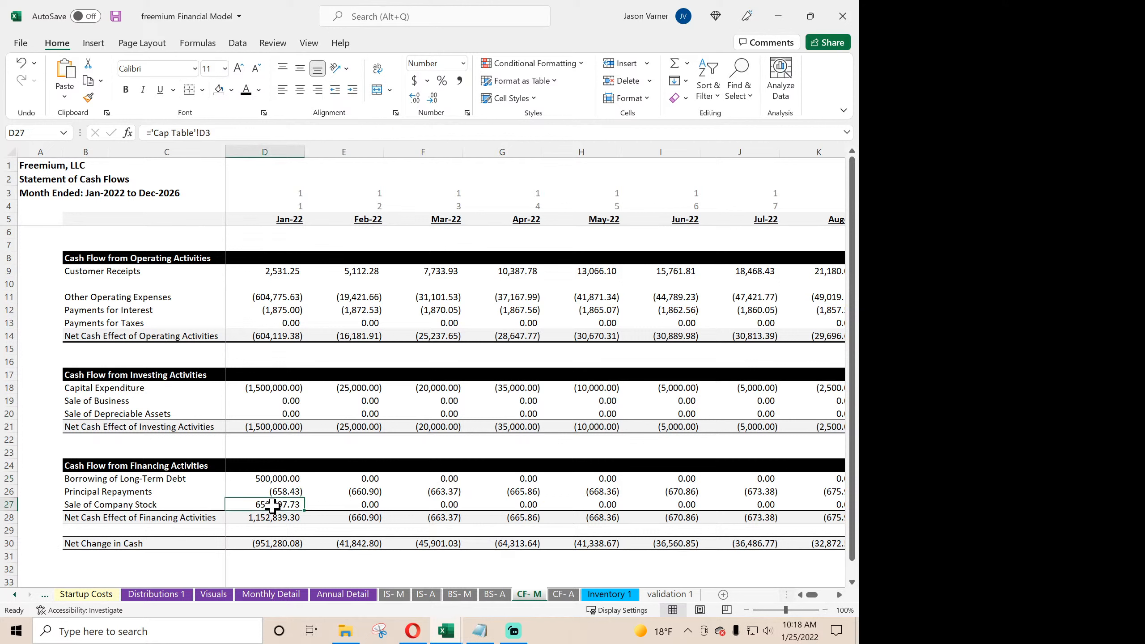
pyautogui.click(334, 507)
pyautogui.click(275, 505)
# - Set the width of the monthly columns F through BM on the Monthly Detail sheet to 15
pyautogui.click(297, 595)
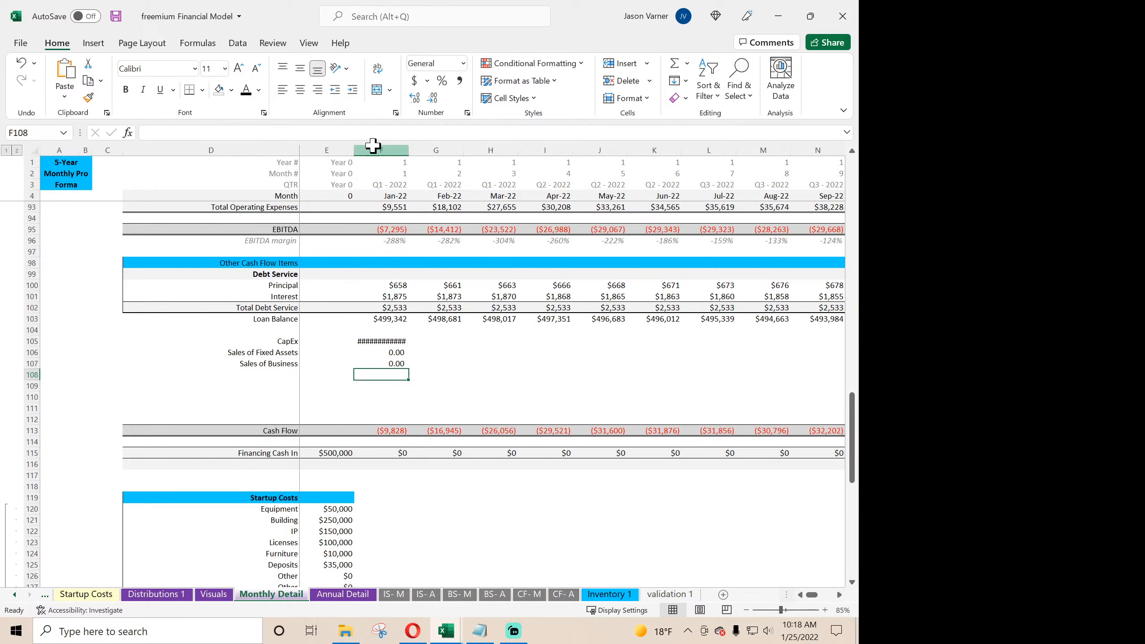
pyautogui.moveTo(381, 150); pyautogui.dragTo(764, 178)
pyautogui.rightClick(759, 149)
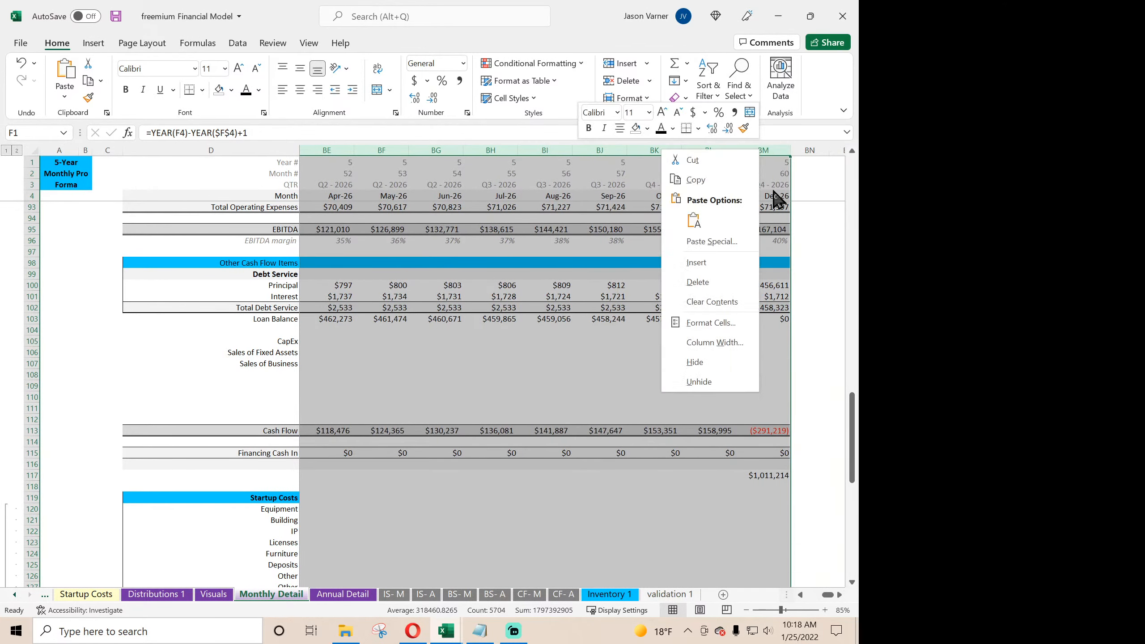
pyautogui.click(698, 343)
pyautogui.write('15')
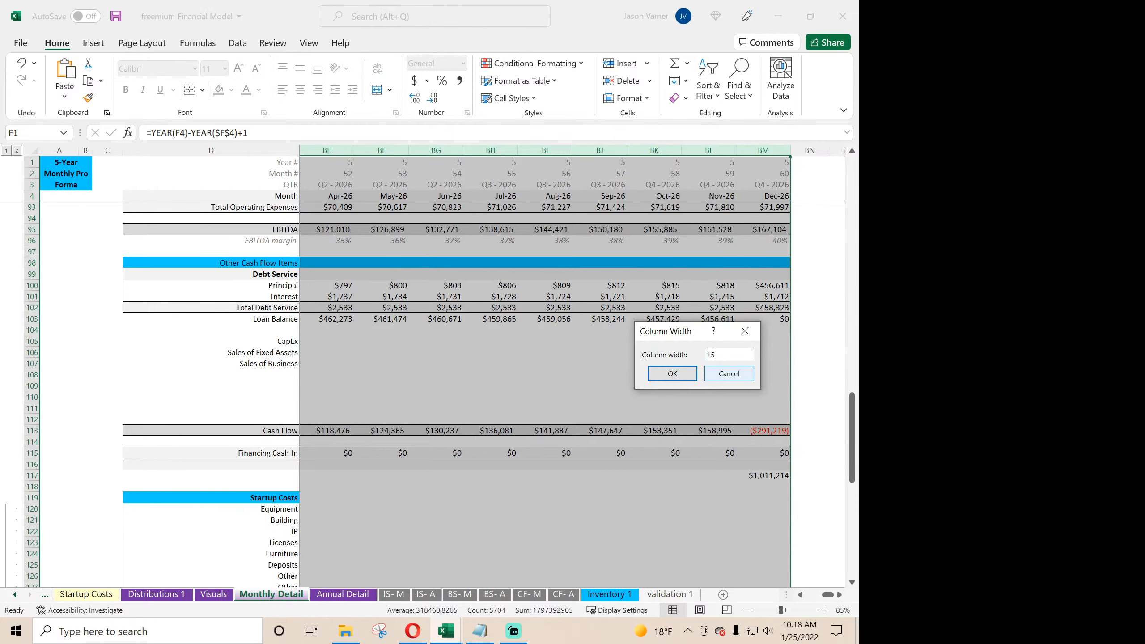
pyautogui.press('Return')
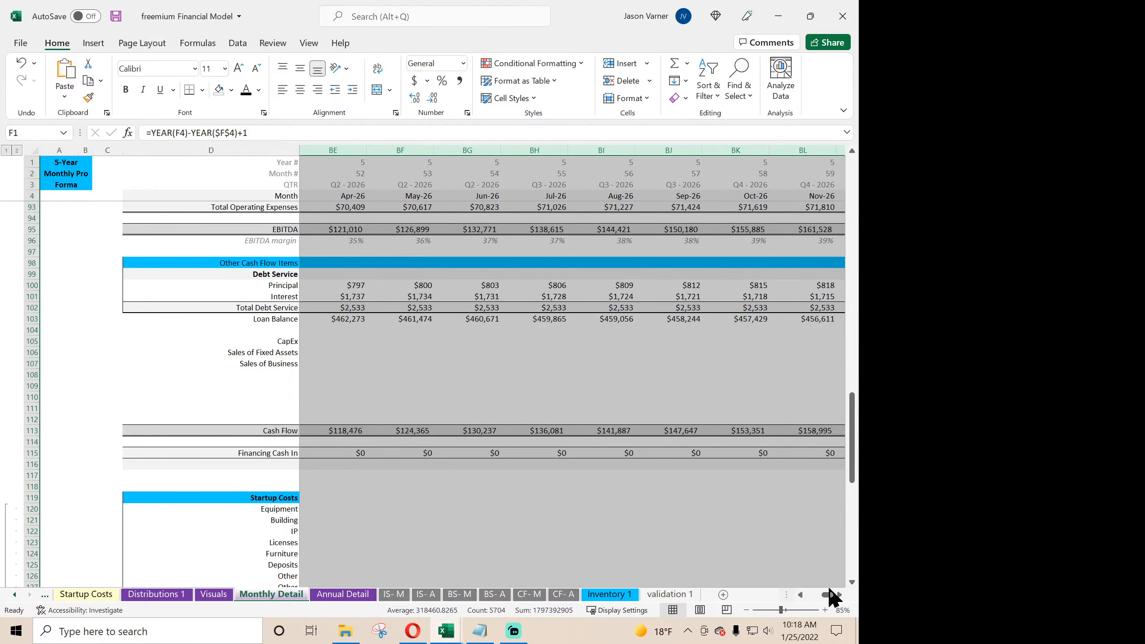
# - Fill the January CapEx, Sales of Fixed Assets and Sales of Business links in F105:F107 across to May-22
pyautogui.moveTo(829, 595); pyautogui.dragTo(803, 602)
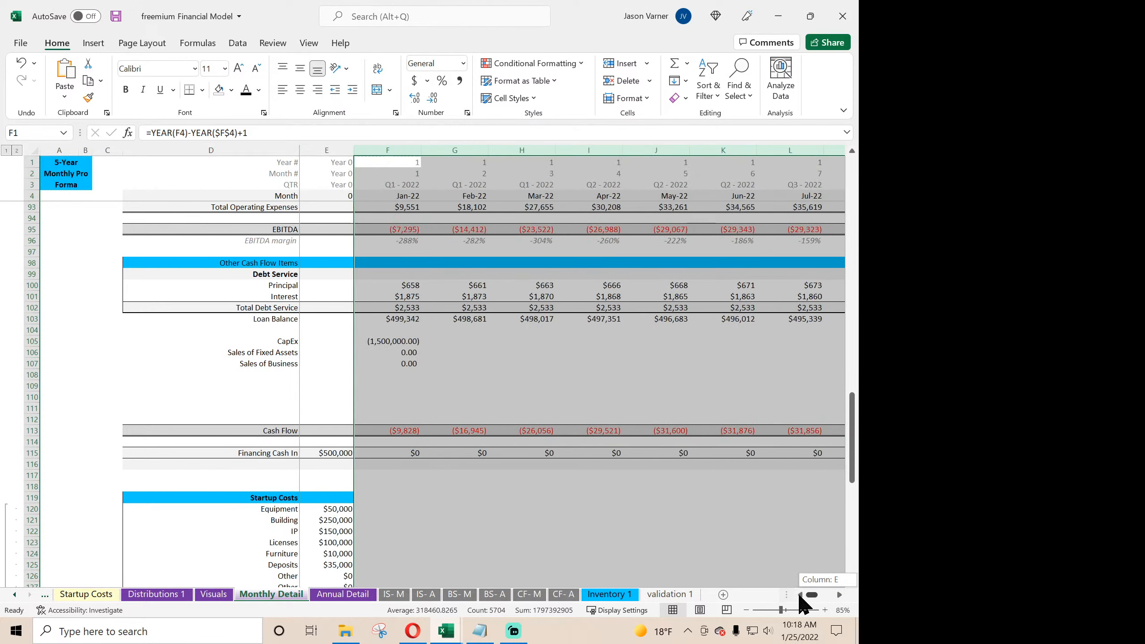
pyautogui.click(412, 377)
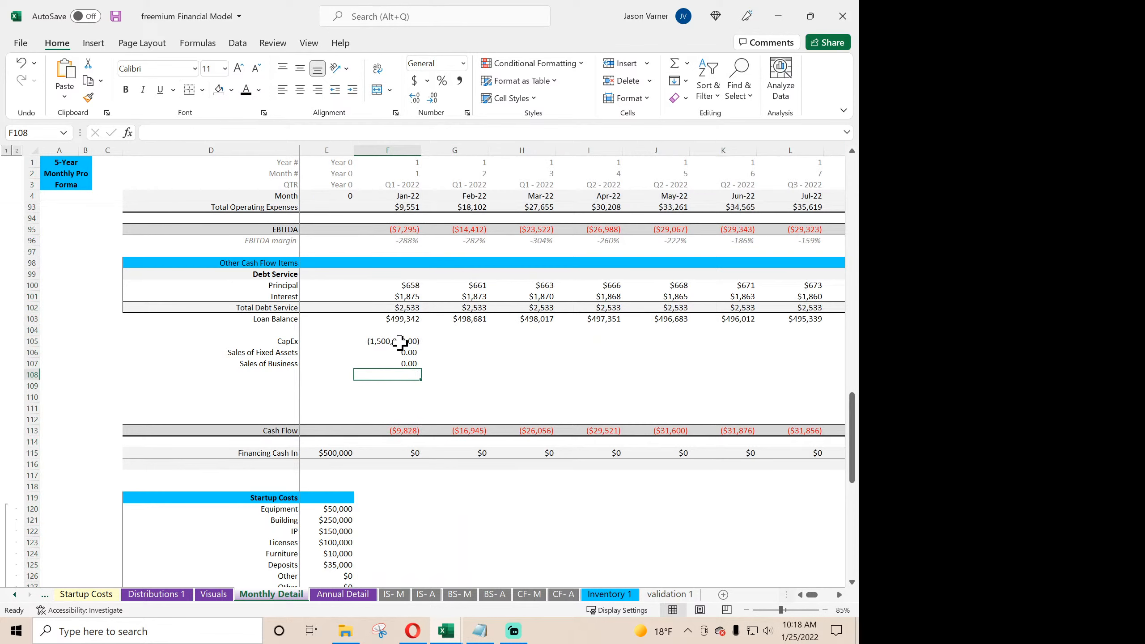
pyautogui.moveTo(399, 344); pyautogui.dragTo(685, 374)
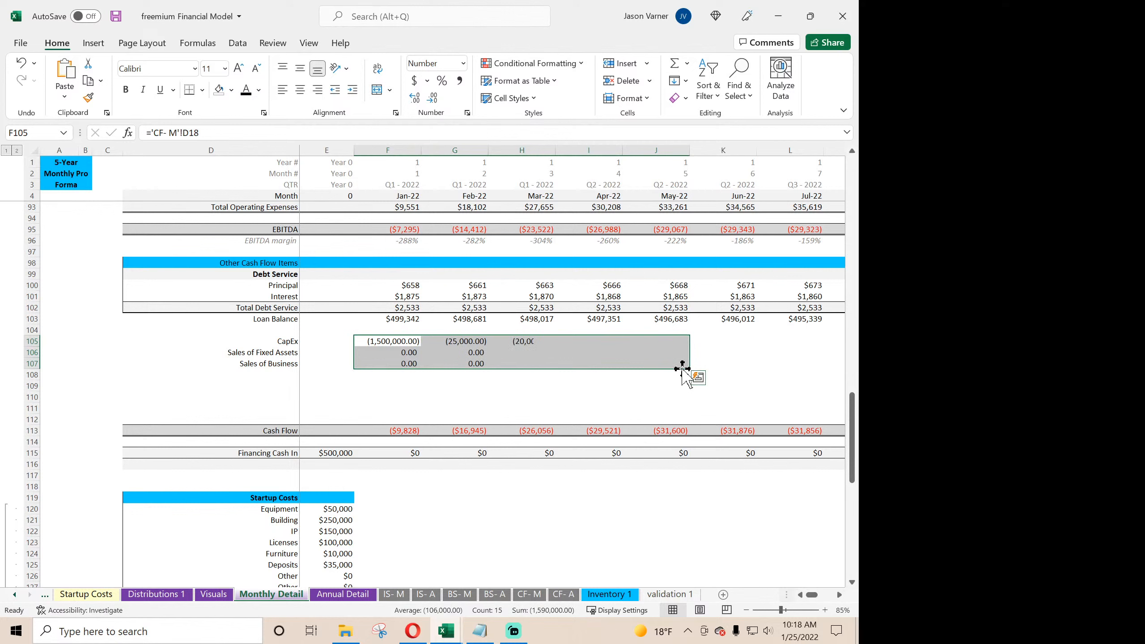
# - Set the January Cash Flow formula in F113 to =F95-F102-F110+F105+F106+F107 and fill it across to Dec-26
pyautogui.click(401, 432)
pyautogui.click(239, 133)
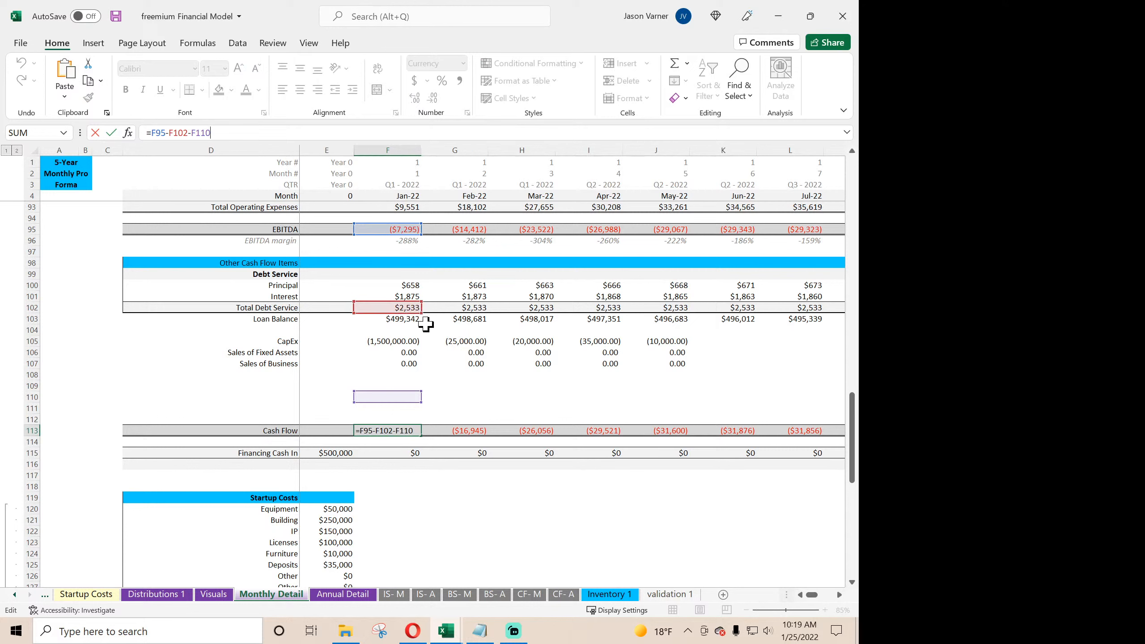
pyautogui.write('+')
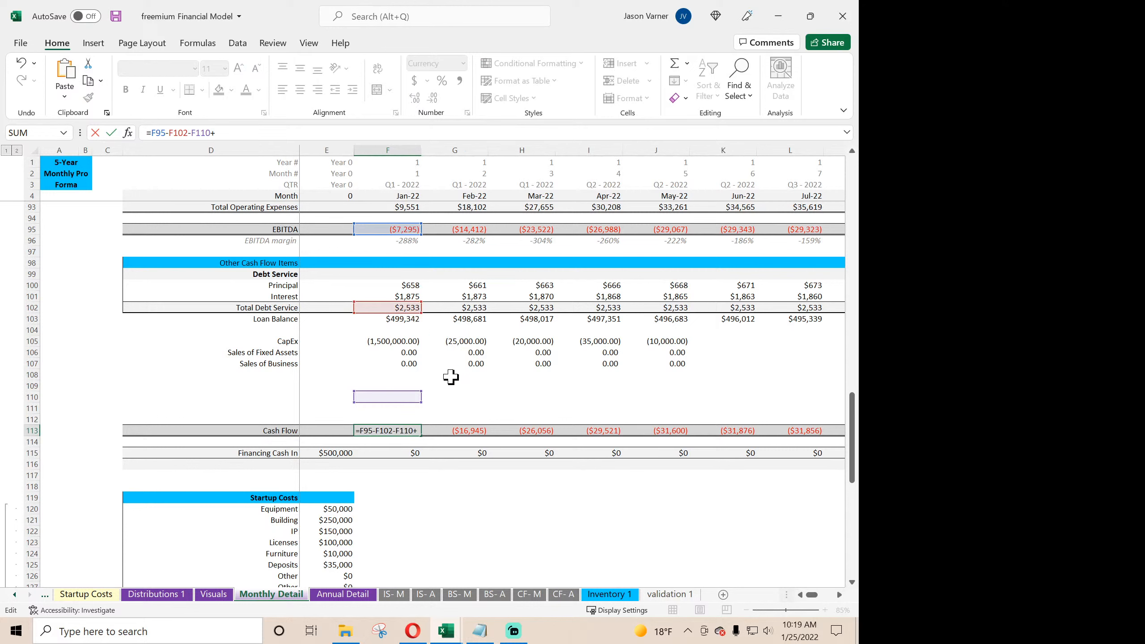
pyautogui.click(405, 343)
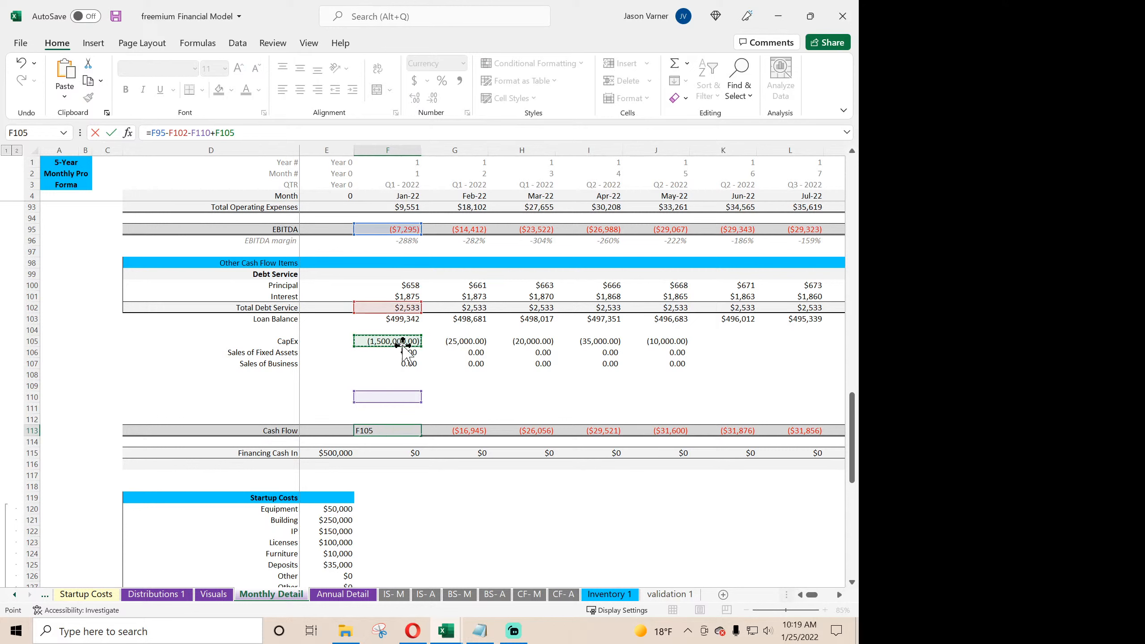
pyautogui.write('+')
pyautogui.click(401, 354)
pyautogui.write('+')
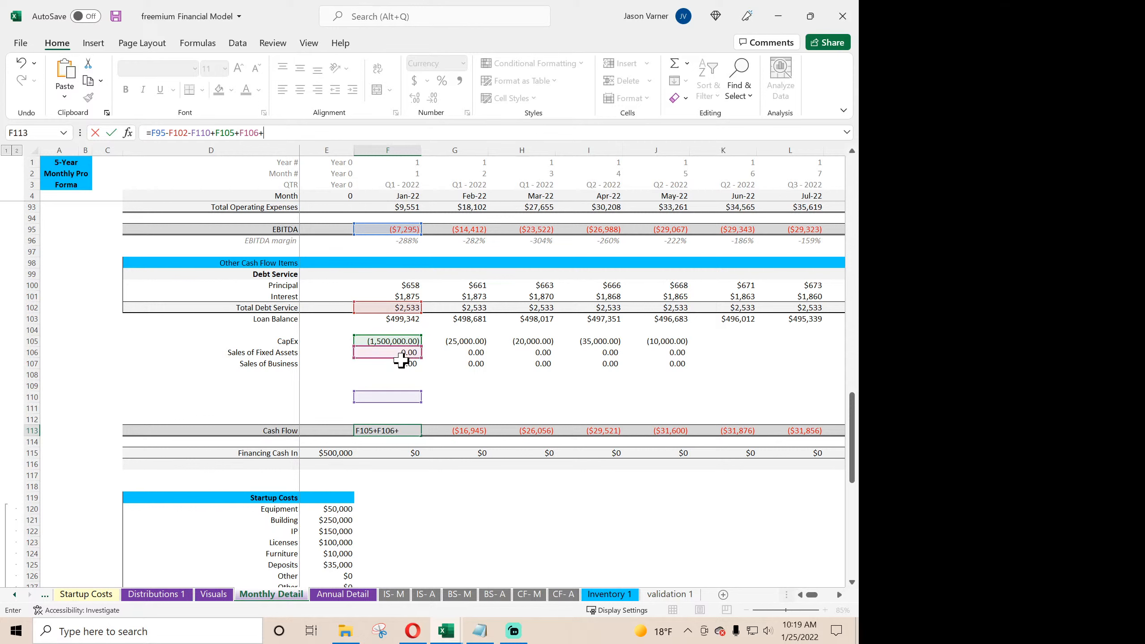
pyautogui.click(400, 364)
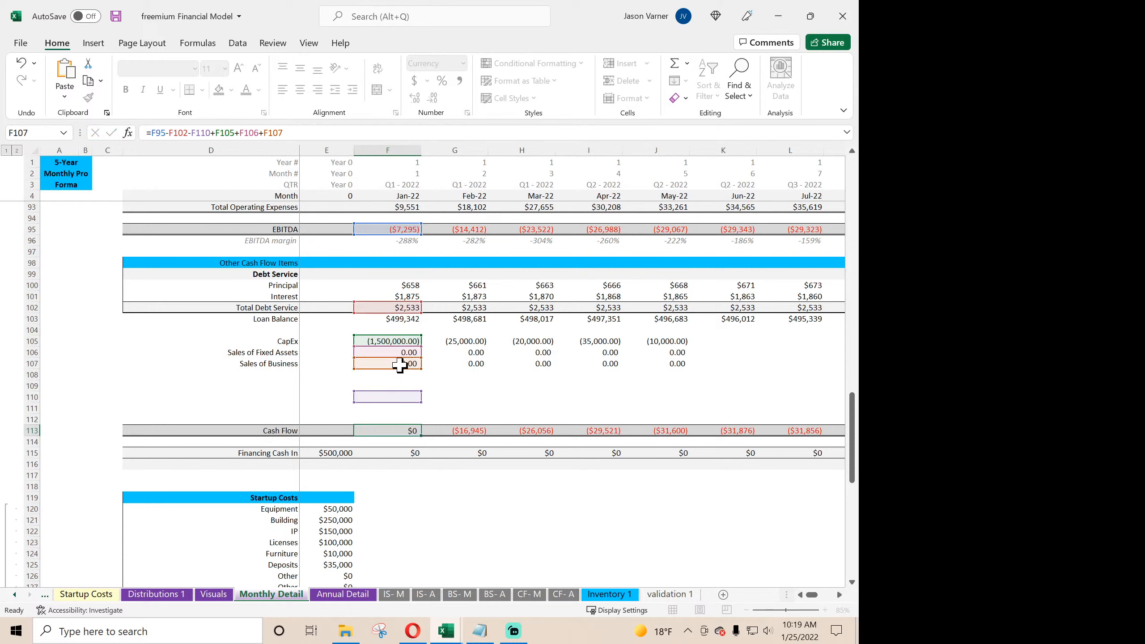
pyautogui.press('Return')
pyautogui.click(397, 430)
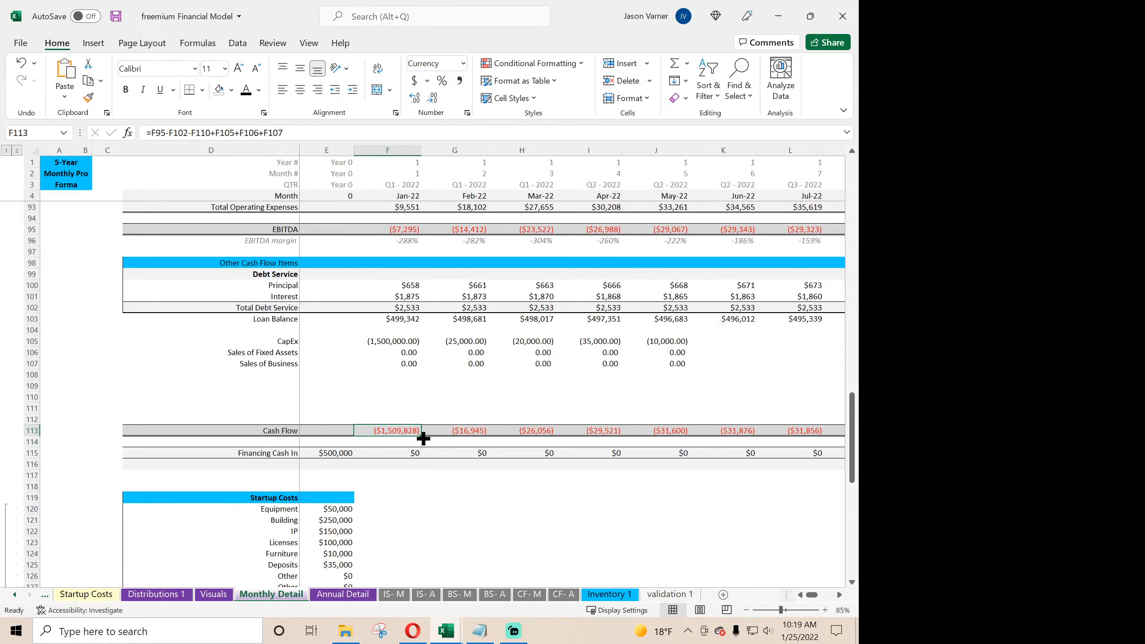
pyautogui.moveTo(421, 438); pyautogui.dragTo(843, 437)
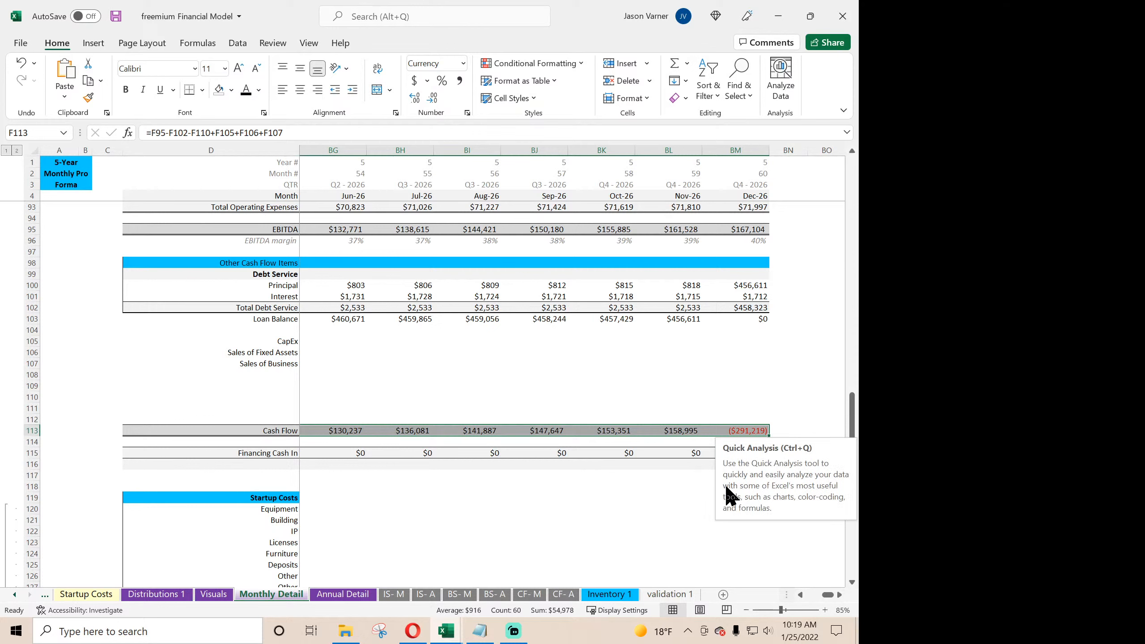
# - Clear the contents of row 117, including the leftover valuation formula in BM117
pyautogui.click(736, 480)
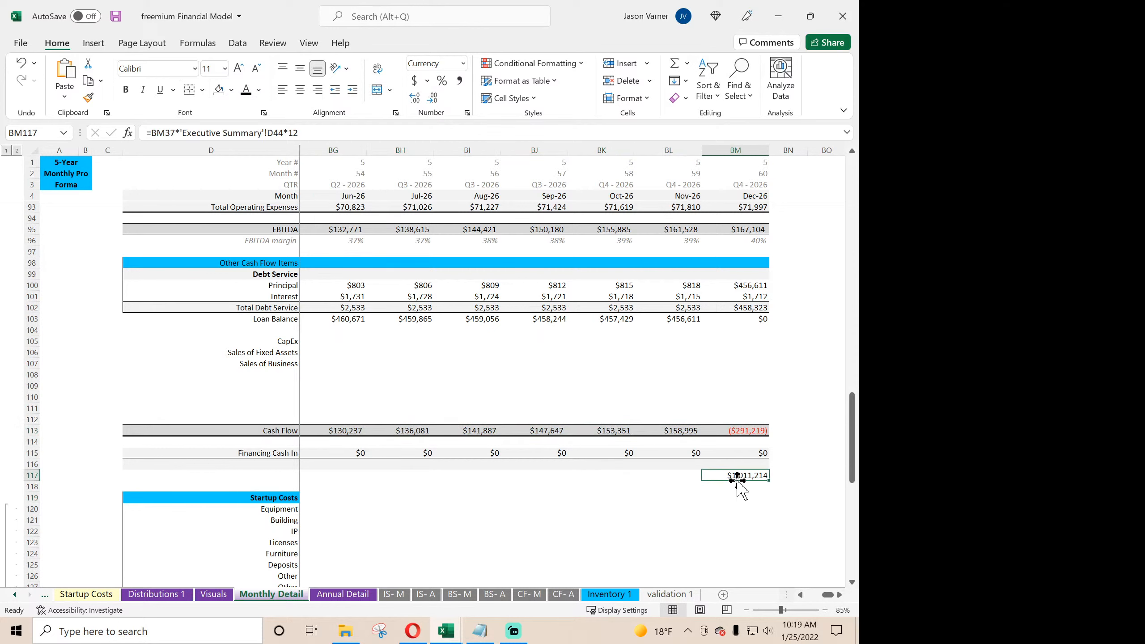
pyautogui.click(25, 477)
pyautogui.rightClick(25, 478)
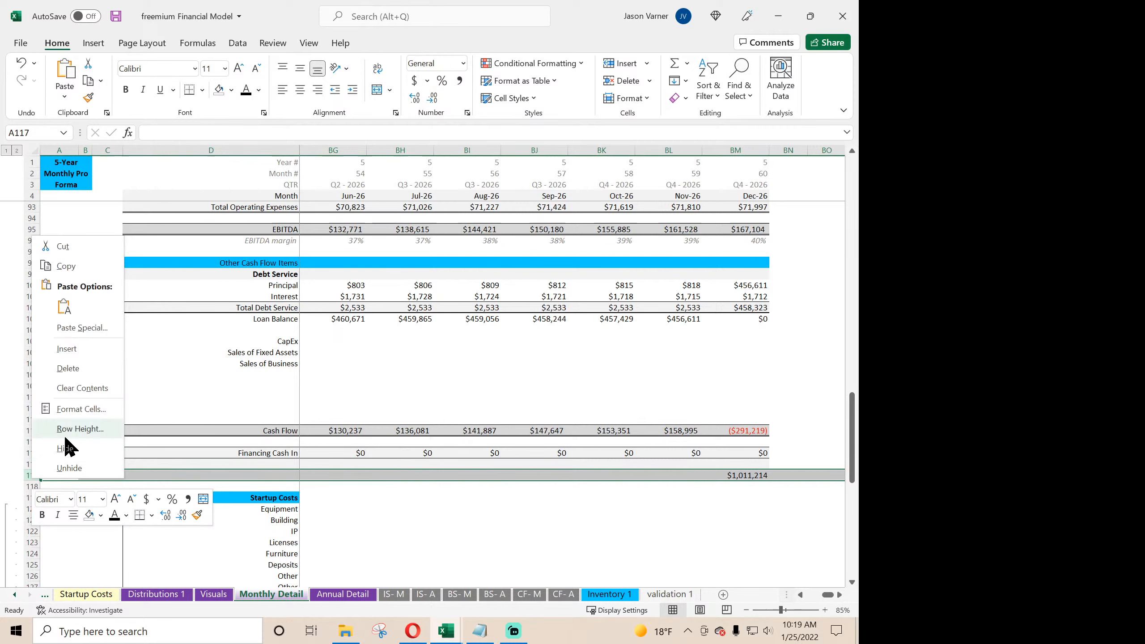
pyautogui.click(85, 392)
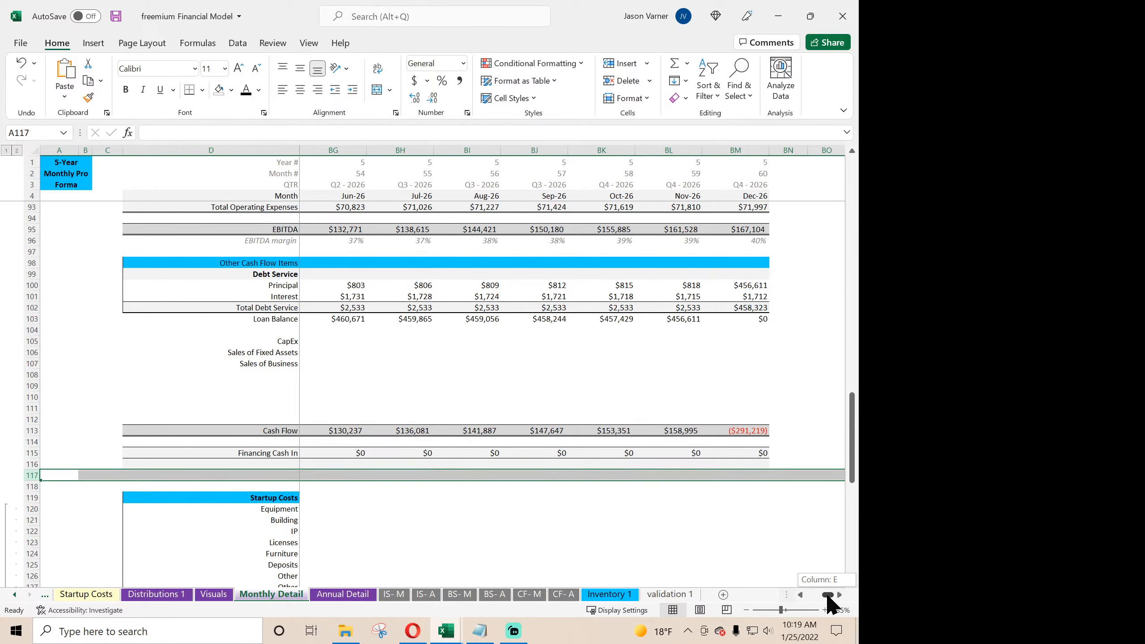
# - Extend the CapEx, Sales of Fixed Assets and Sales of Business links from May-22 in J105:J107 across to Dec-26
pyautogui.moveTo(830, 595); pyautogui.dragTo(797, 593)
pyautogui.moveTo(679, 344); pyautogui.dragTo(694, 382)
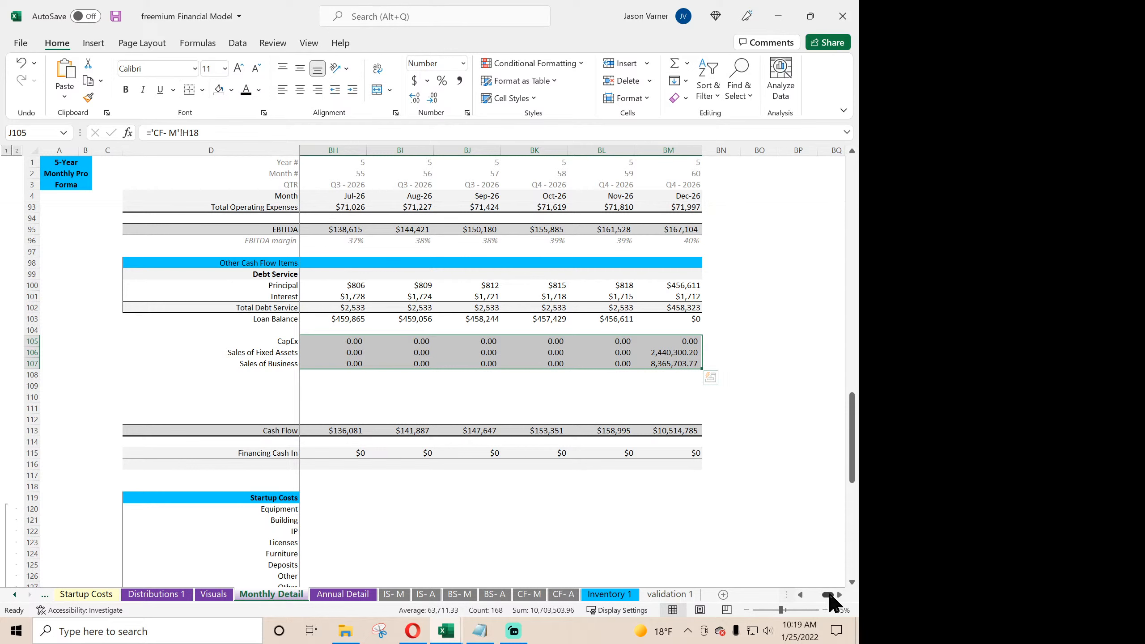
pyautogui.moveTo(826, 596)
pyautogui.mouseDown()
pyautogui.moveTo(808, 596)
pyautogui.moveTo(841, 594)
pyautogui.mouseUp()
# - Compare the Dec-26 Sales of Fixed Assets and Sales of Business with the exit proceeds calculation on the Terminal Value sheet
pyautogui.moveTo(663, 352); pyautogui.dragTo(667, 359)
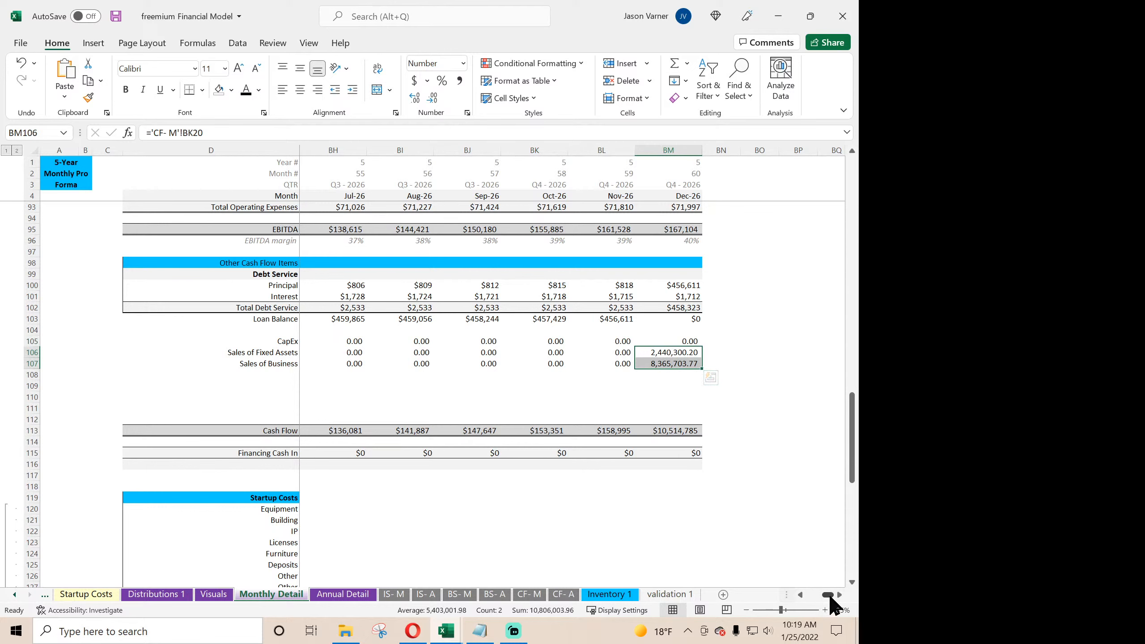
pyautogui.moveTo(818, 596); pyautogui.dragTo(807, 597)
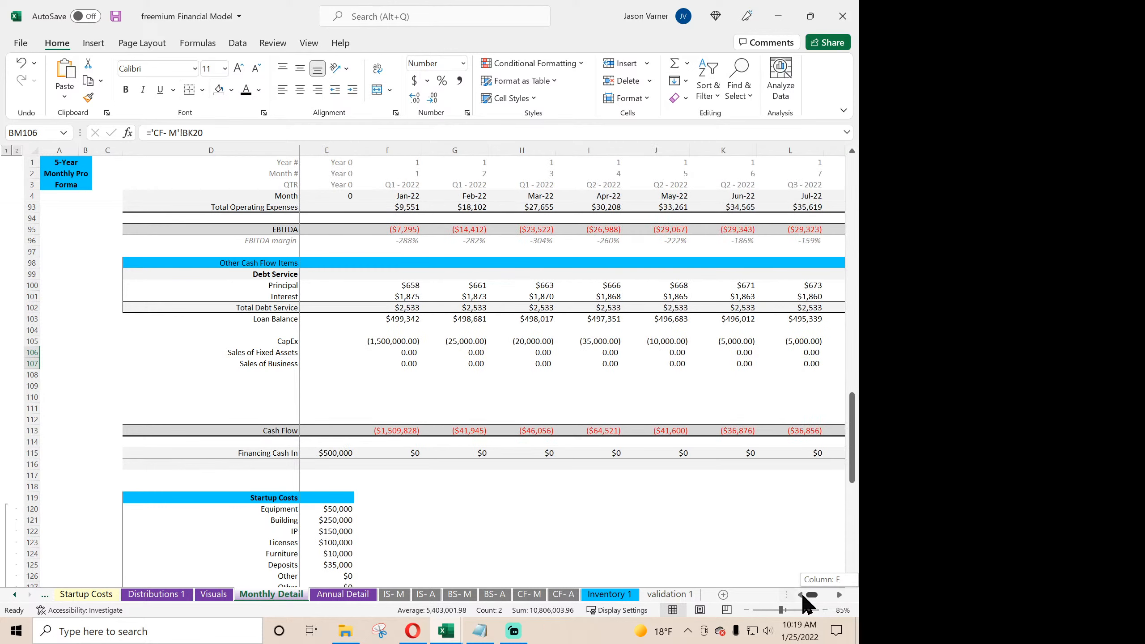
pyautogui.click(15, 595)
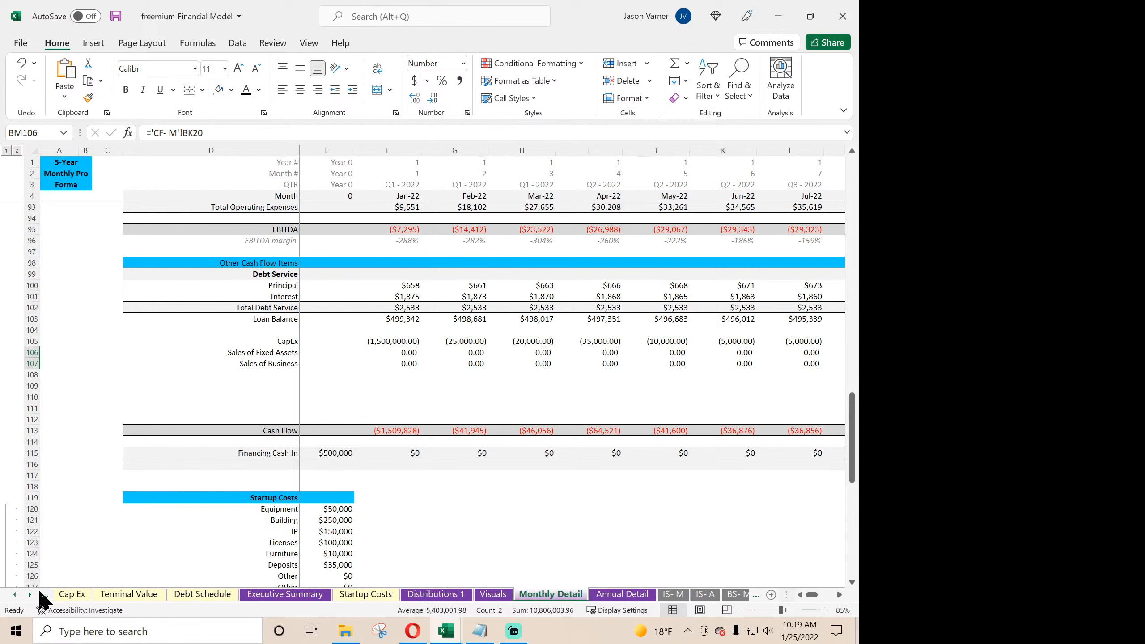
pyautogui.click(122, 595)
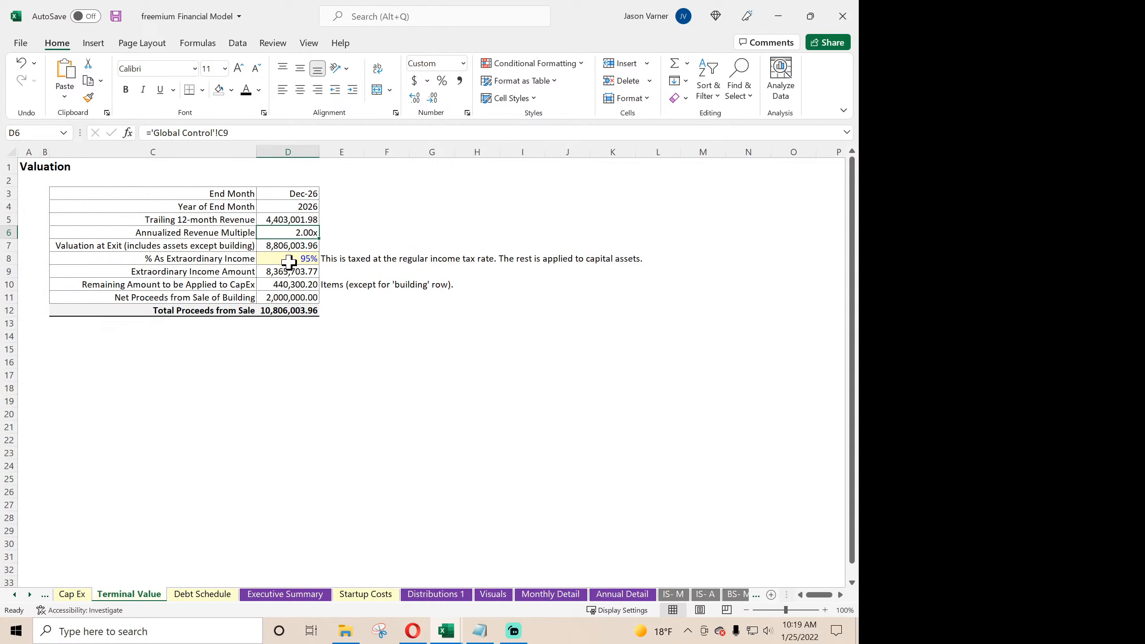
pyautogui.click(299, 299)
pyautogui.click(299, 272)
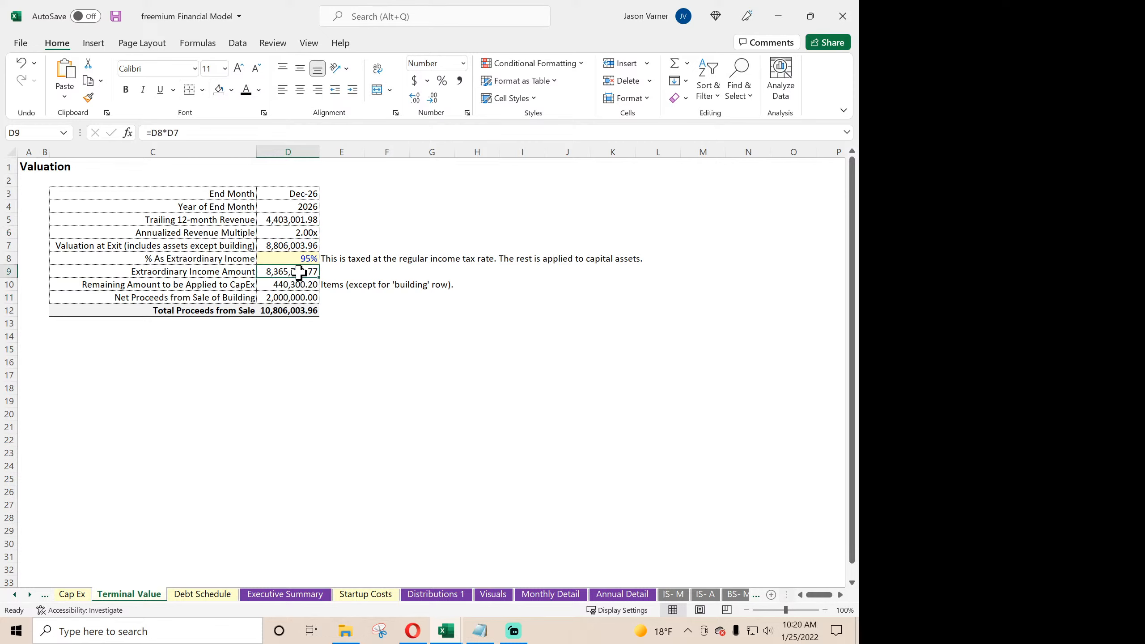
pyautogui.click(291, 313)
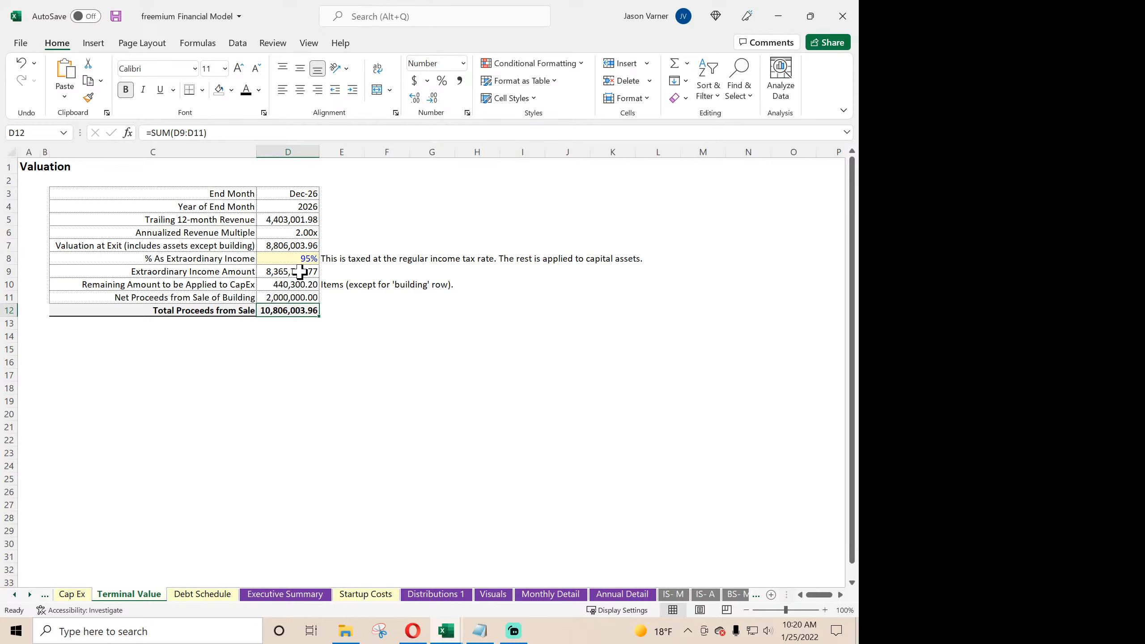
pyautogui.click(298, 246)
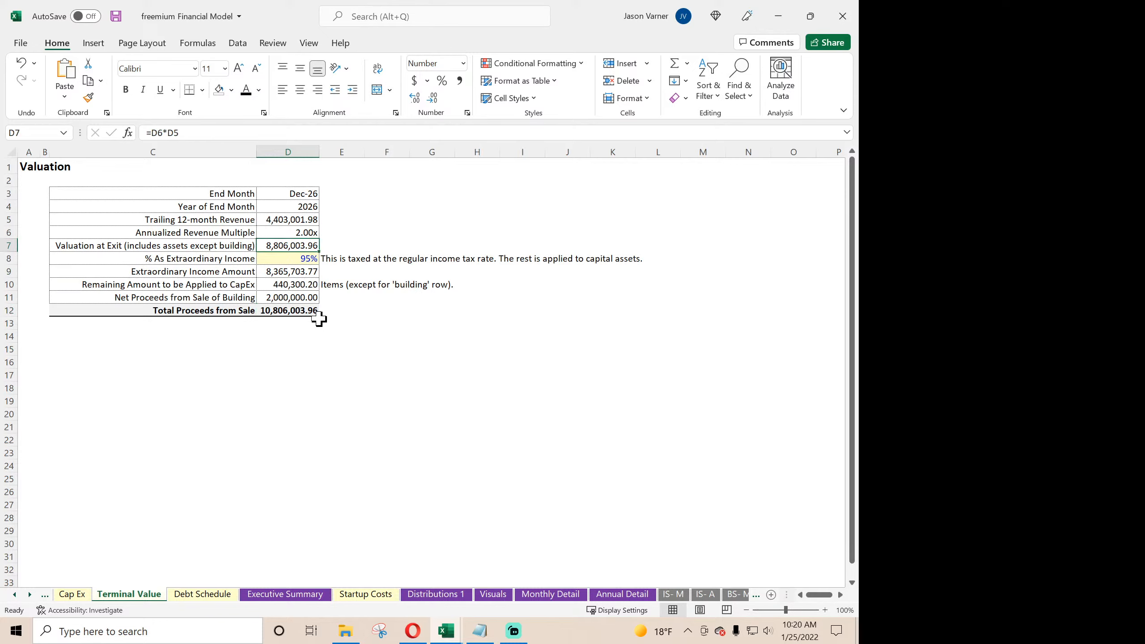
pyautogui.click(295, 259)
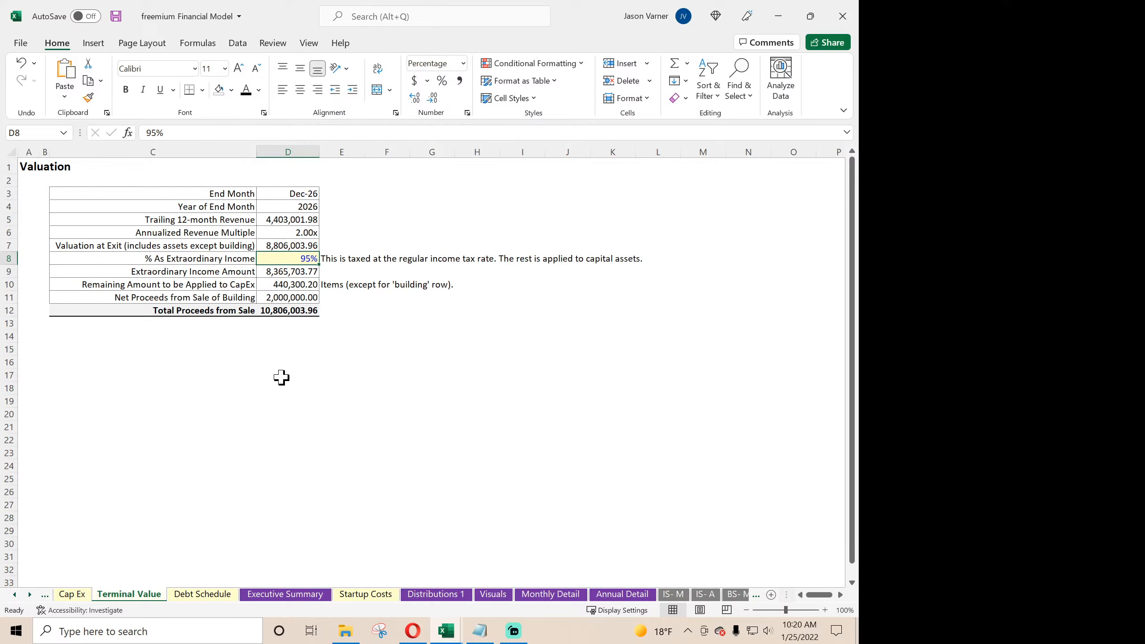
# - Check the components of the sale proceeds in D9:D11 on the Terminal Value sheet, including the building sale formula
pyautogui.click(302, 286)
pyautogui.moveTo(294, 271); pyautogui.dragTo(296, 293)
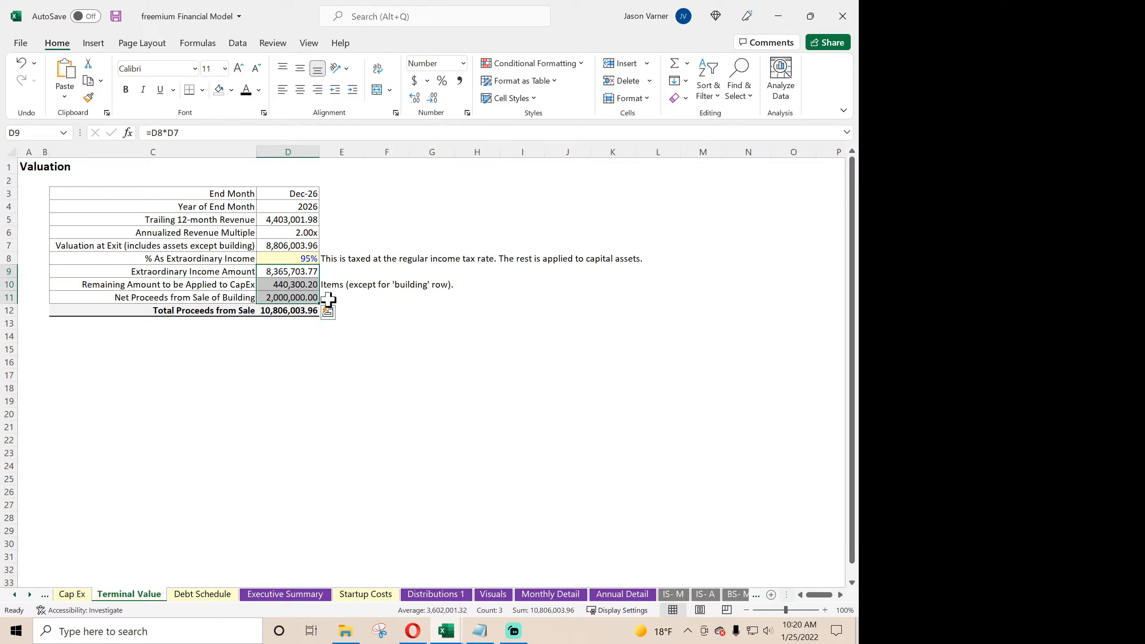
pyautogui.click(290, 299)
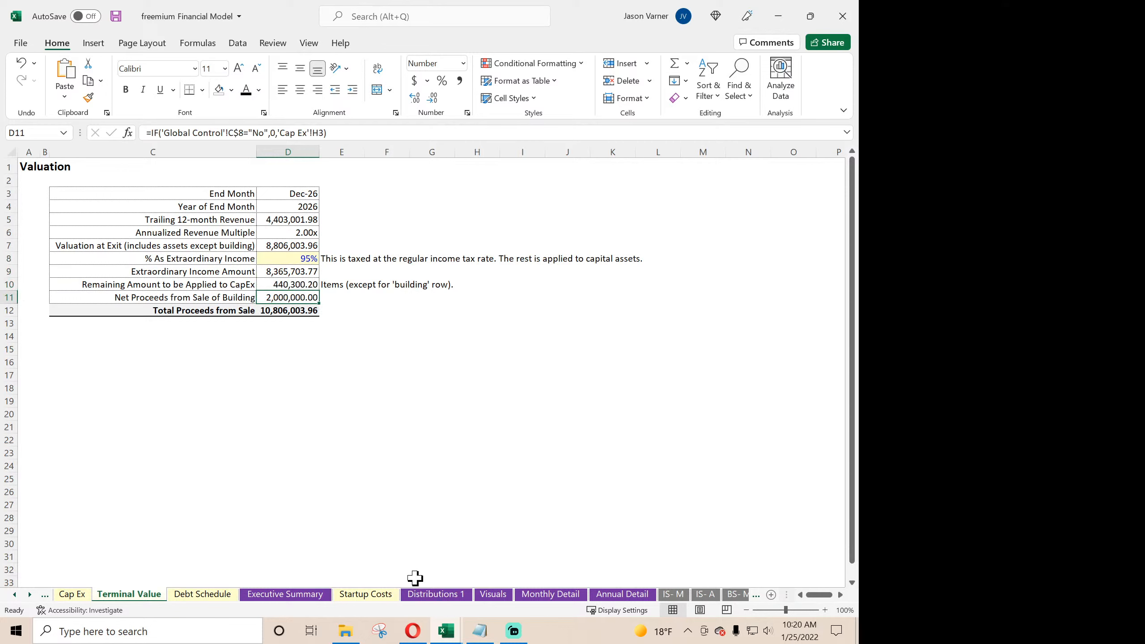
# - Review the January CapEx, Cash Flow, Financing Cash In and Pre Tax Cash Flow formulas on the Monthly Detail sheet
pyautogui.click(546, 595)
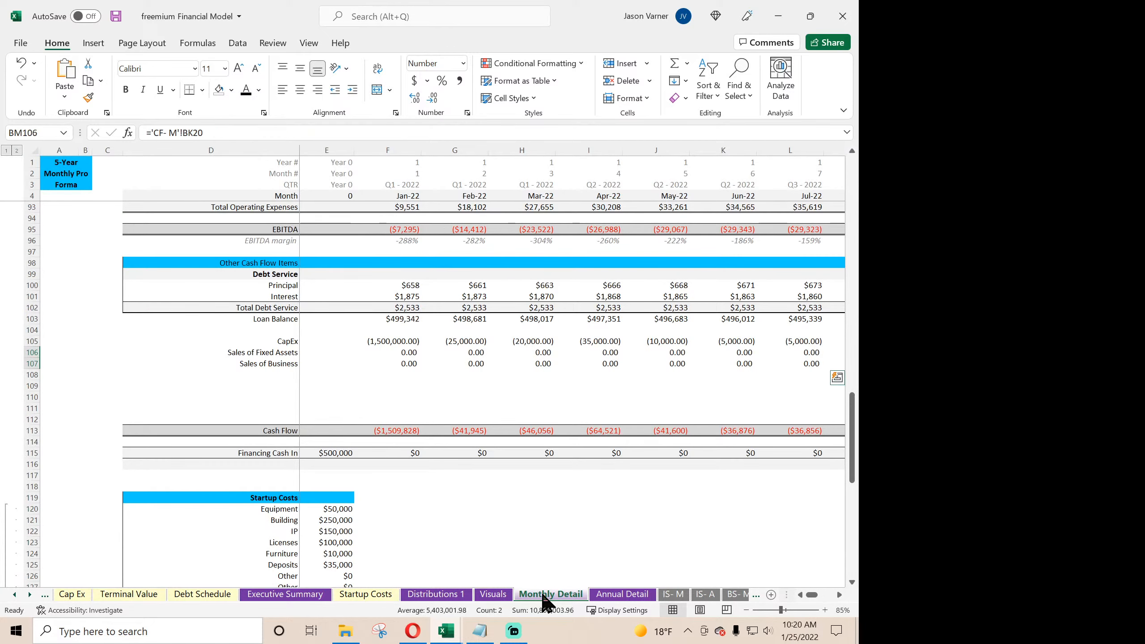
pyautogui.click(404, 344)
pyautogui.click(391, 432)
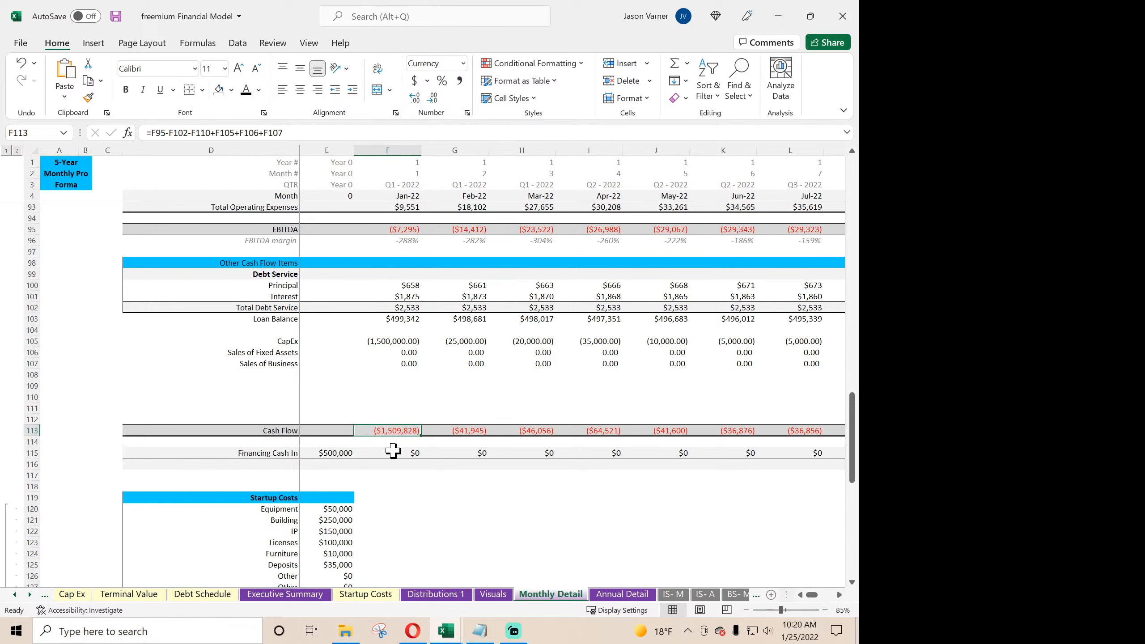
pyautogui.click(393, 452)
pyautogui.scroll(-7, 396, 449)
pyautogui.scroll(-1, 397, 448)
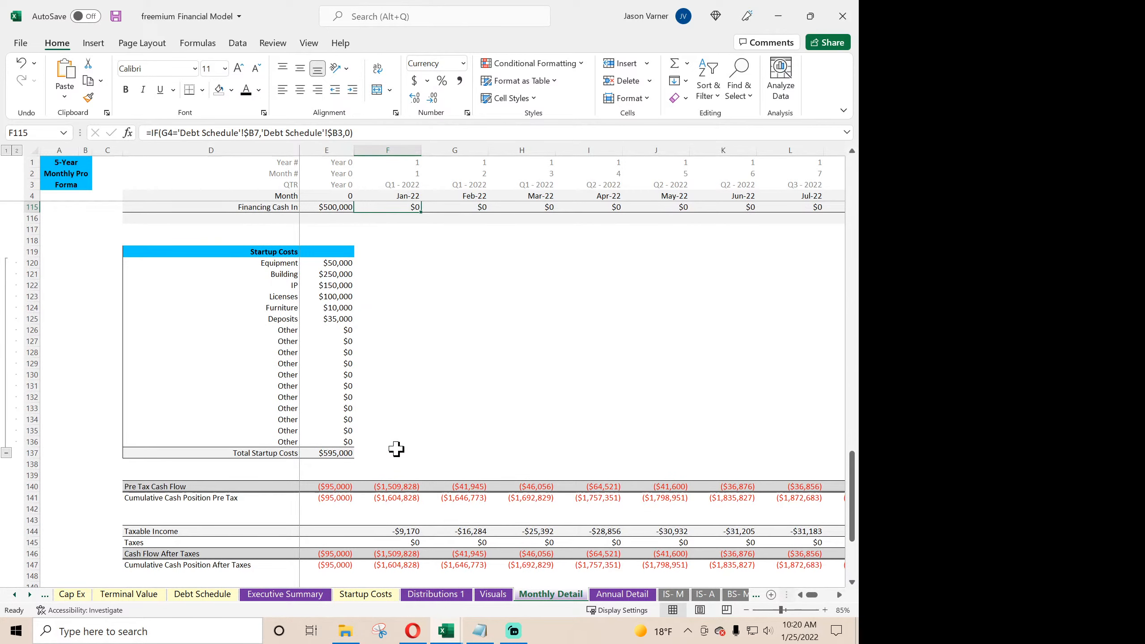
pyautogui.click(391, 487)
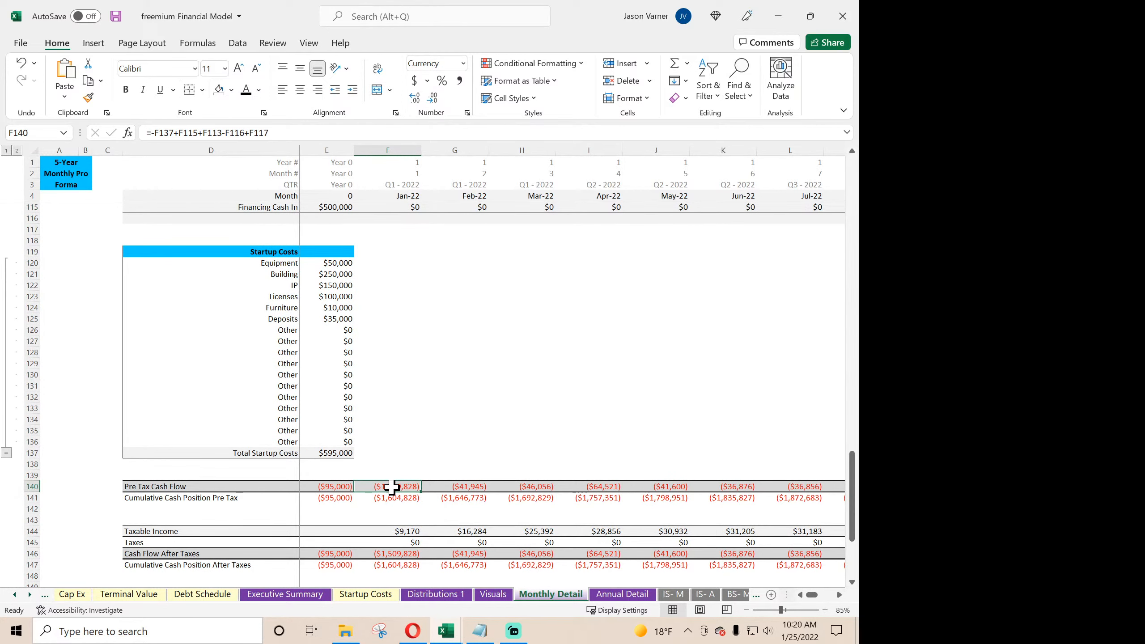
pyautogui.scroll(7, 392, 458)
pyautogui.scroll(-7, 393, 458)
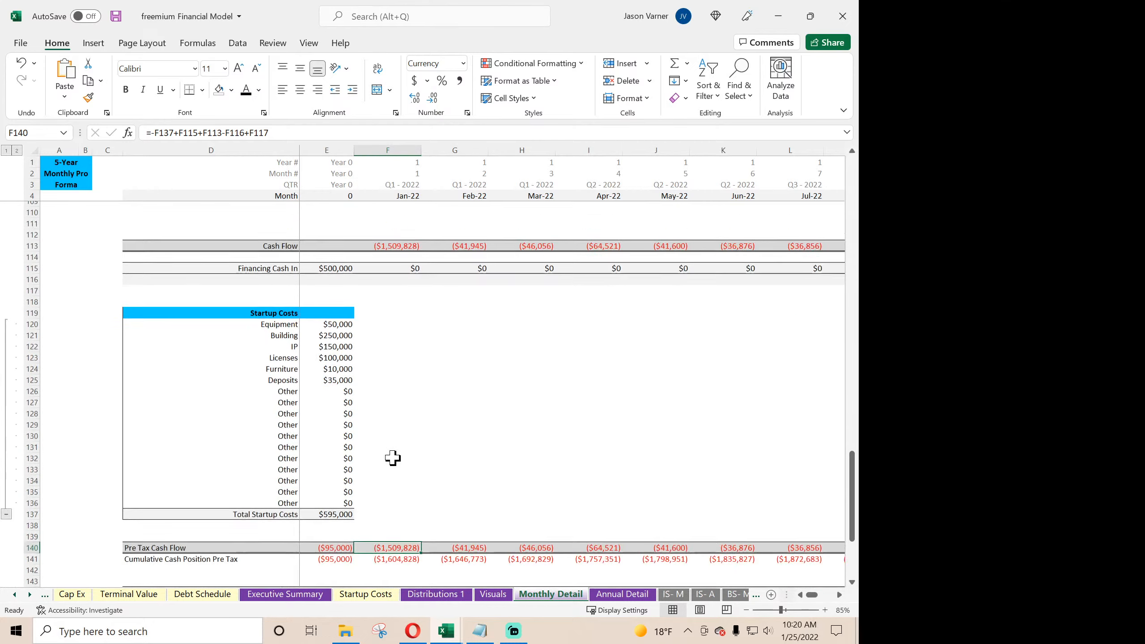
# - Trace the cells referenced by the Pre Tax Cash Flow formulas in F140 and E140
pyautogui.doubleClick(399, 487)
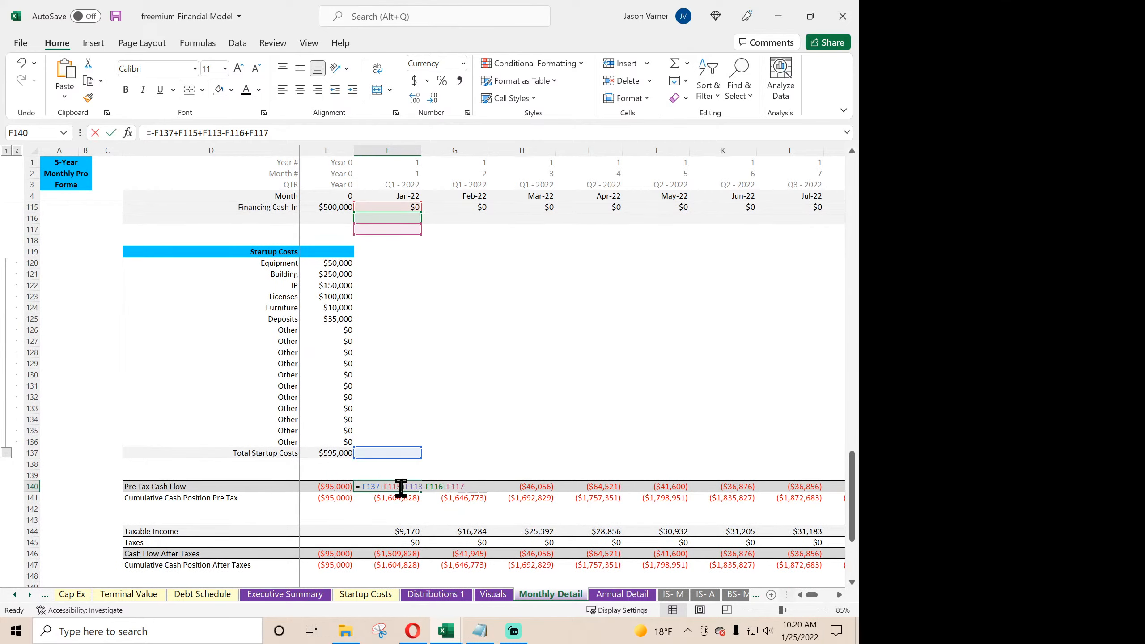
pyautogui.scroll(7, 453, 430)
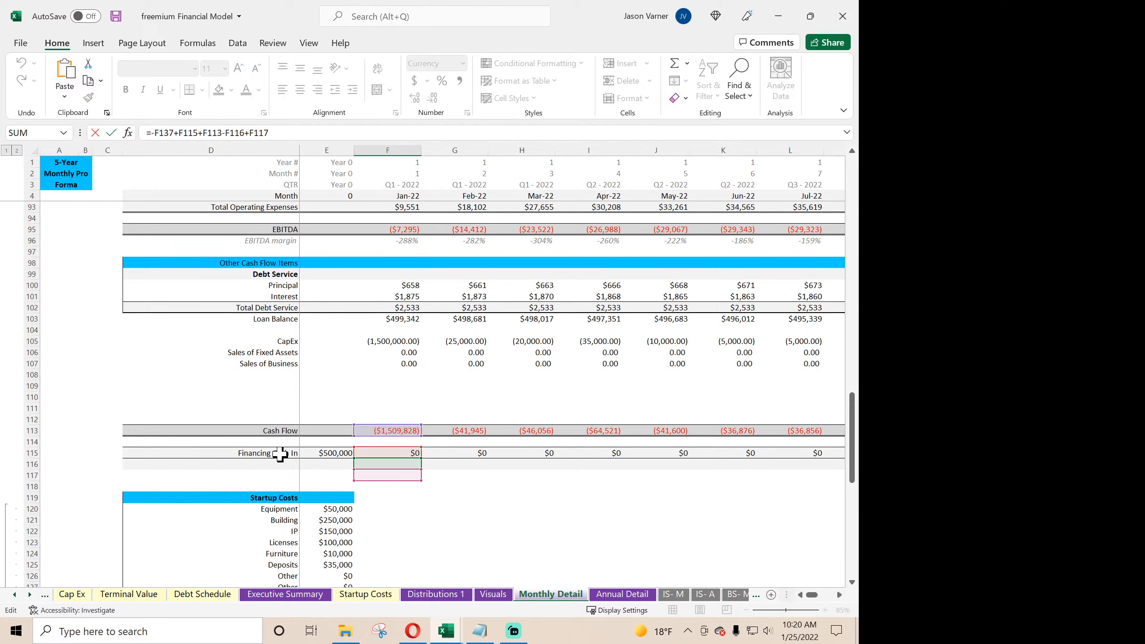
pyautogui.scroll(-7, 439, 476)
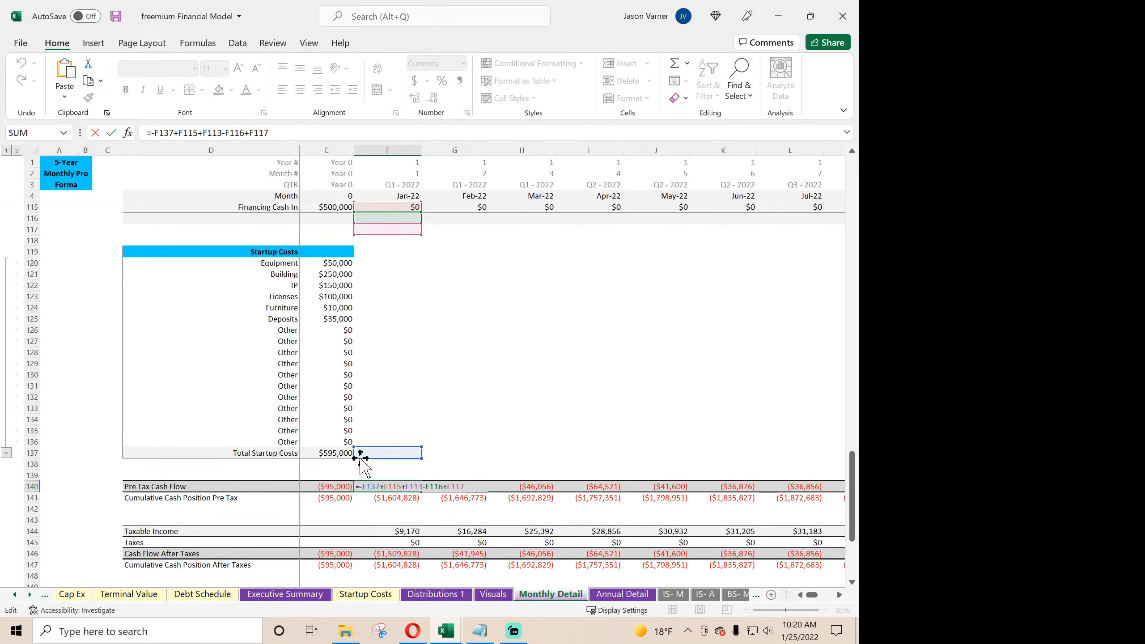
pyautogui.scroll(-4, 470, 434)
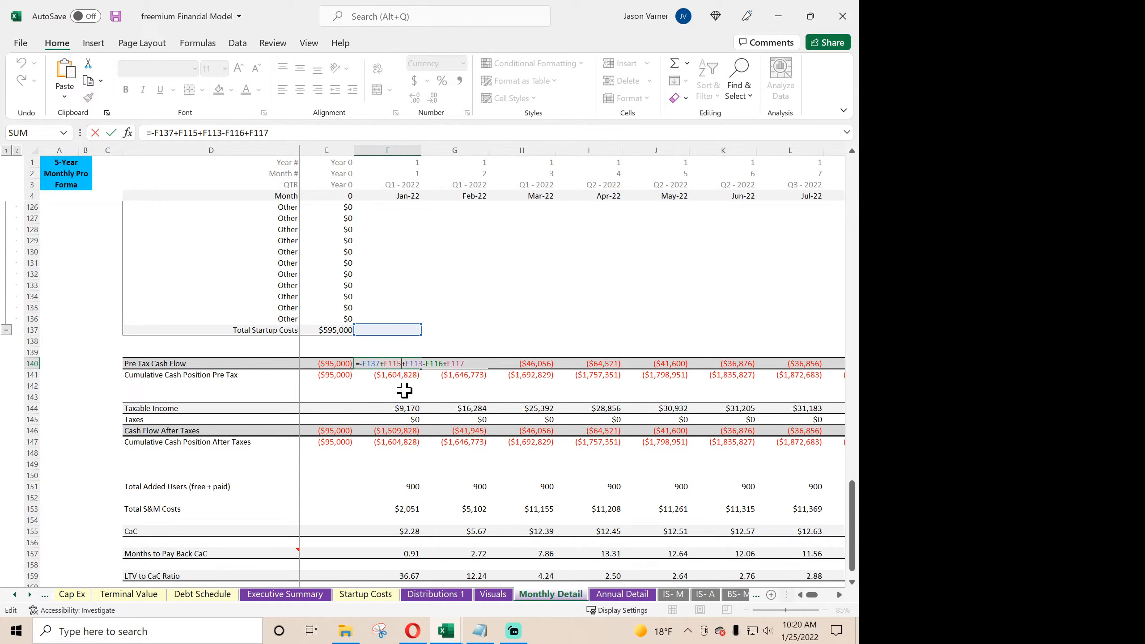
pyautogui.press('Return')
pyautogui.click(329, 361)
pyautogui.doubleClick(330, 362)
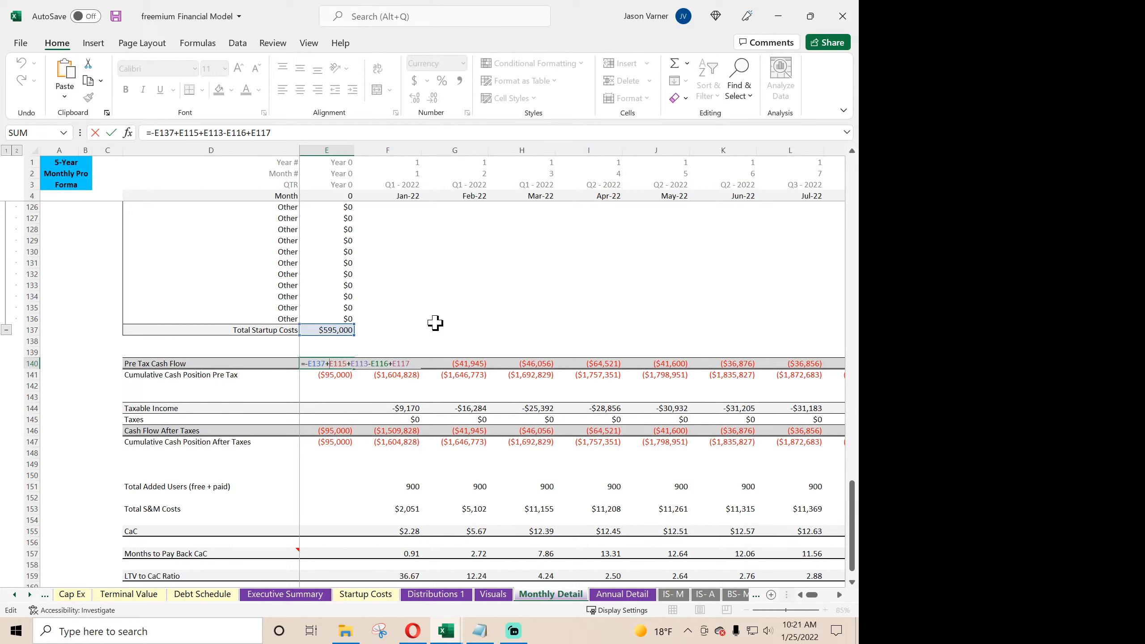
pyautogui.press('Return')
# - Follow the Year 0 startup costs and financing through Pre Tax Cash Flow to Cash Flow After Taxes and check the January Taxes link
pyautogui.scroll(4, 437, 322)
pyautogui.scroll(7, 438, 321)
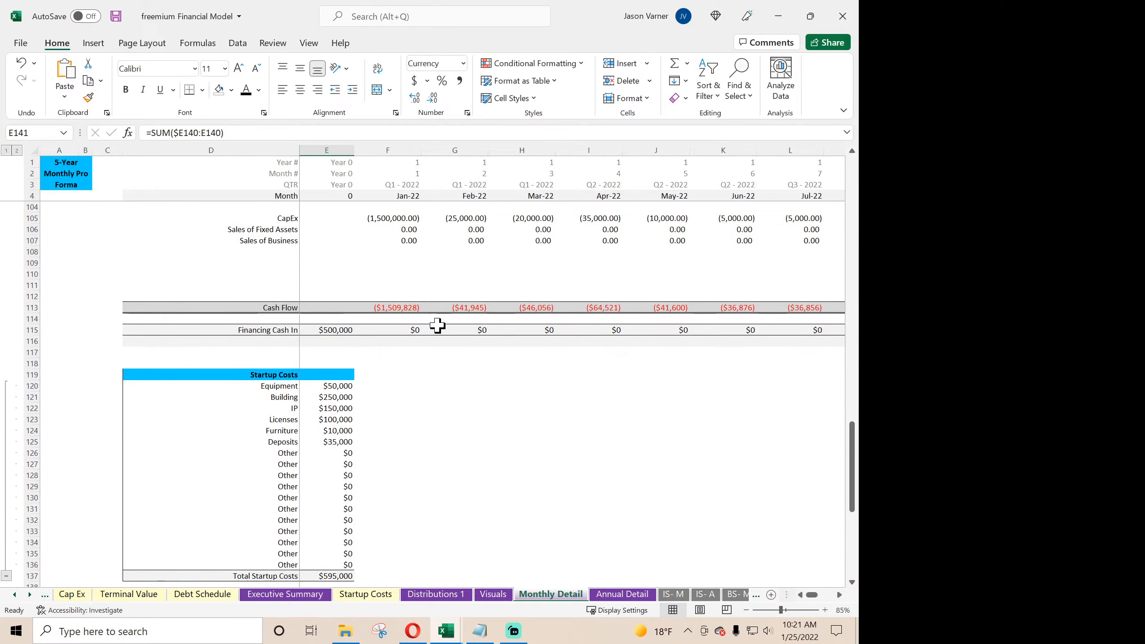
pyautogui.scroll(2, 411, 431)
pyautogui.scroll(-9, 411, 432)
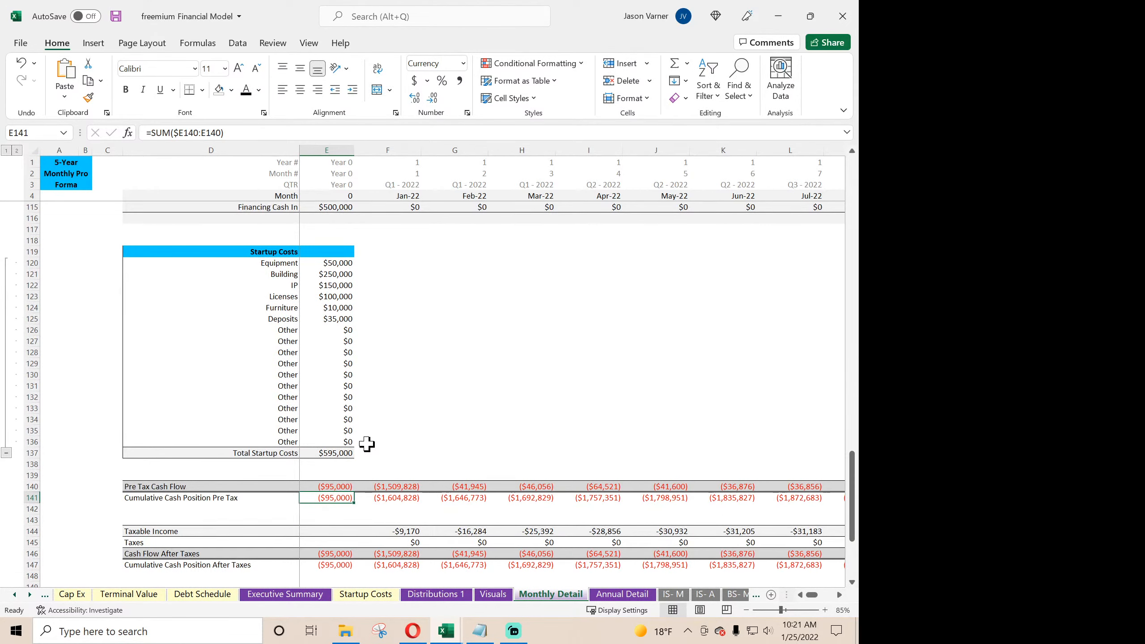
pyautogui.click(332, 451)
pyautogui.scroll(-4, 407, 445)
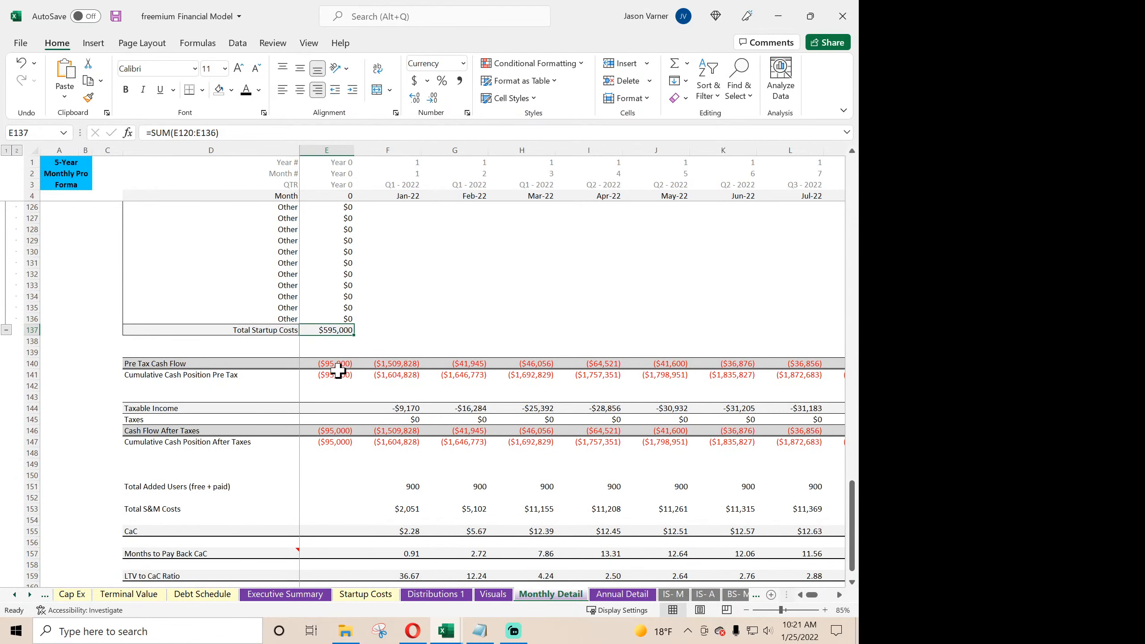
pyautogui.click(340, 366)
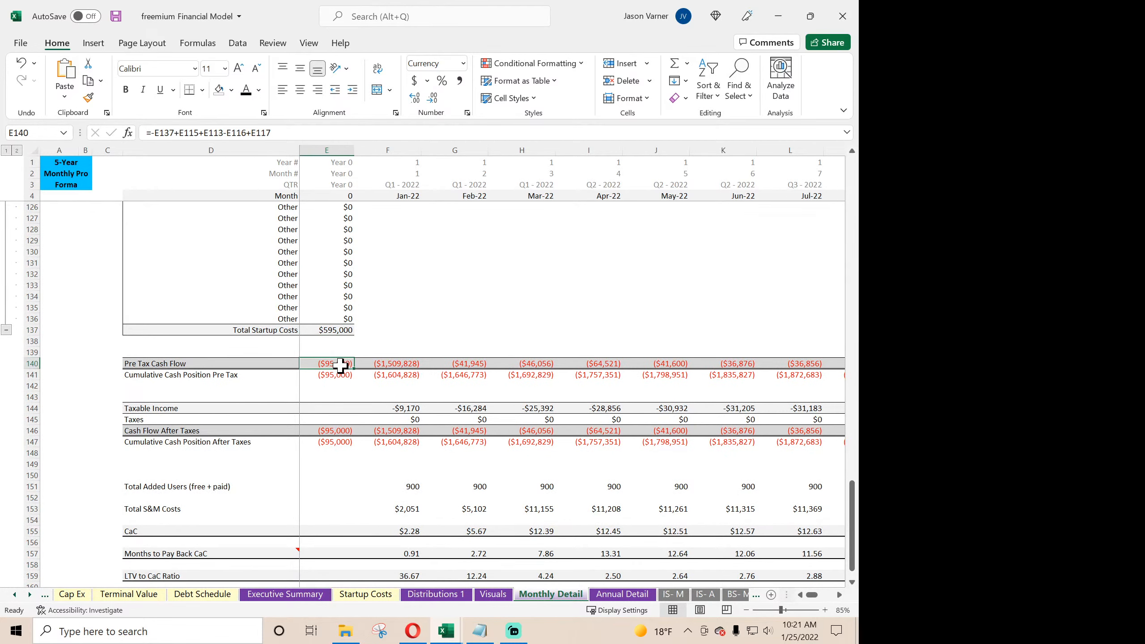
pyautogui.click(338, 430)
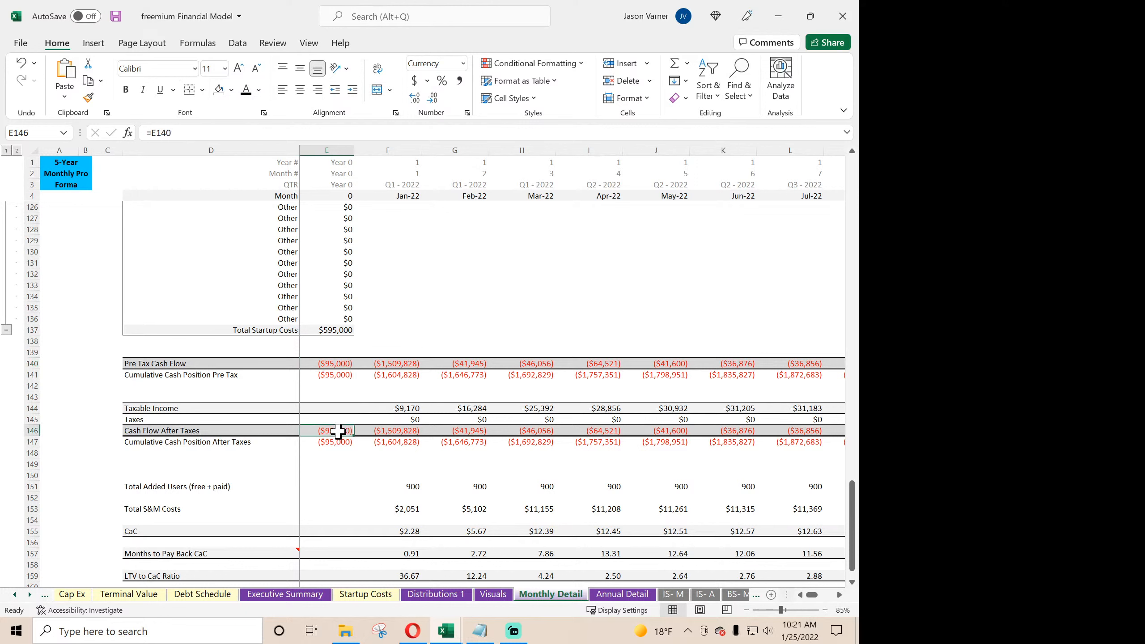
pyautogui.click(399, 420)
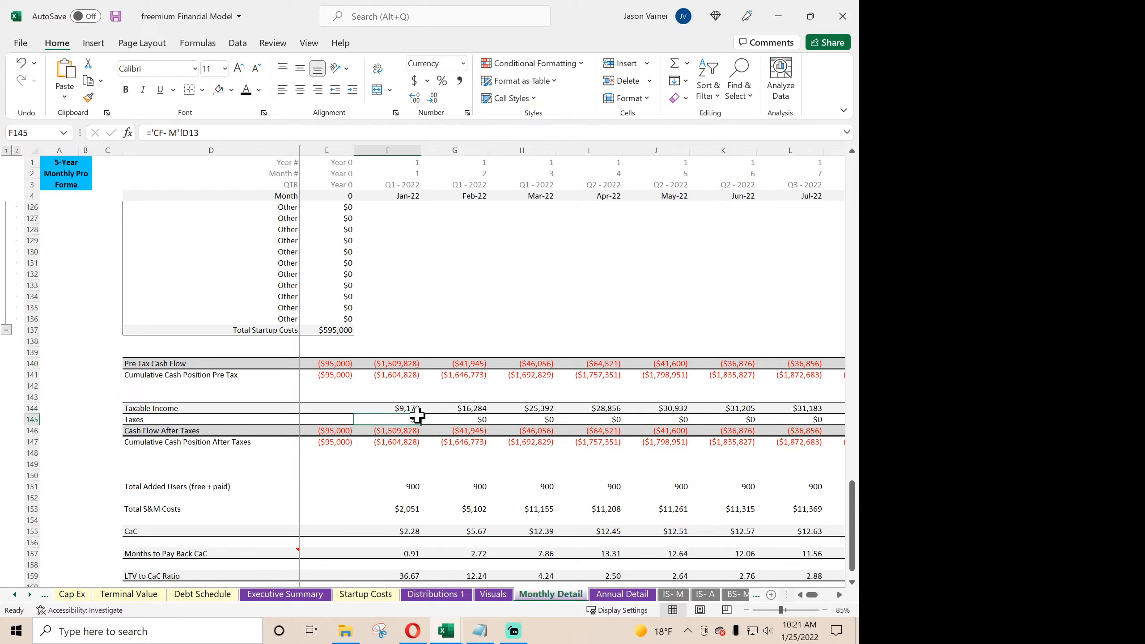
# - Check the Taxable Income formulas in row 144 and clear the whole row, including its formatting
pyautogui.click(406, 410)
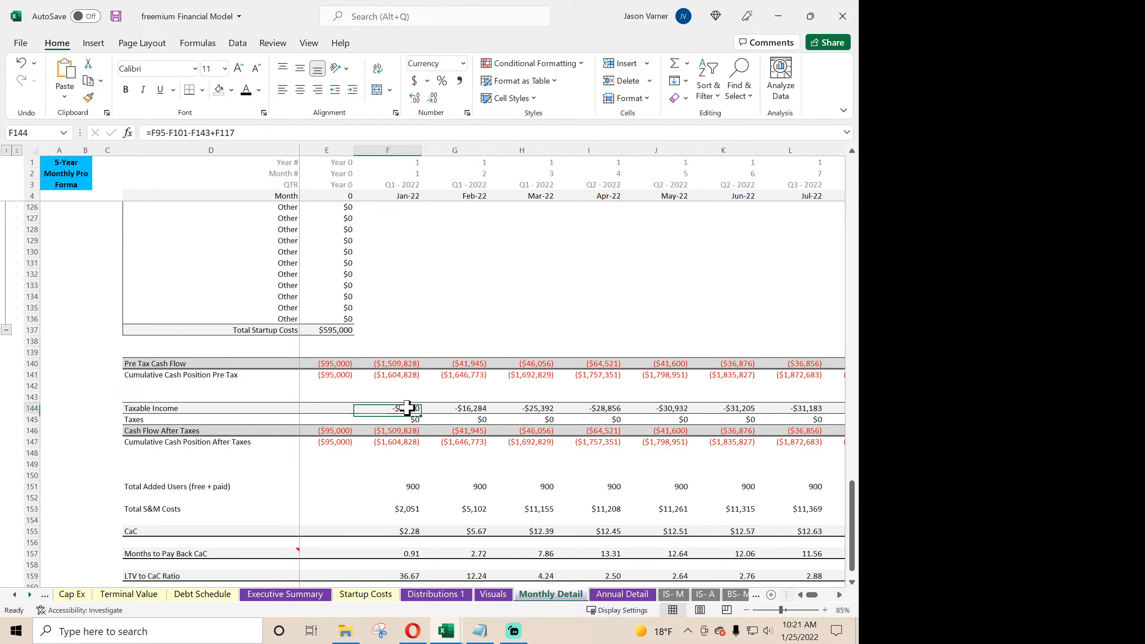
pyautogui.click(458, 411)
pyautogui.click(408, 409)
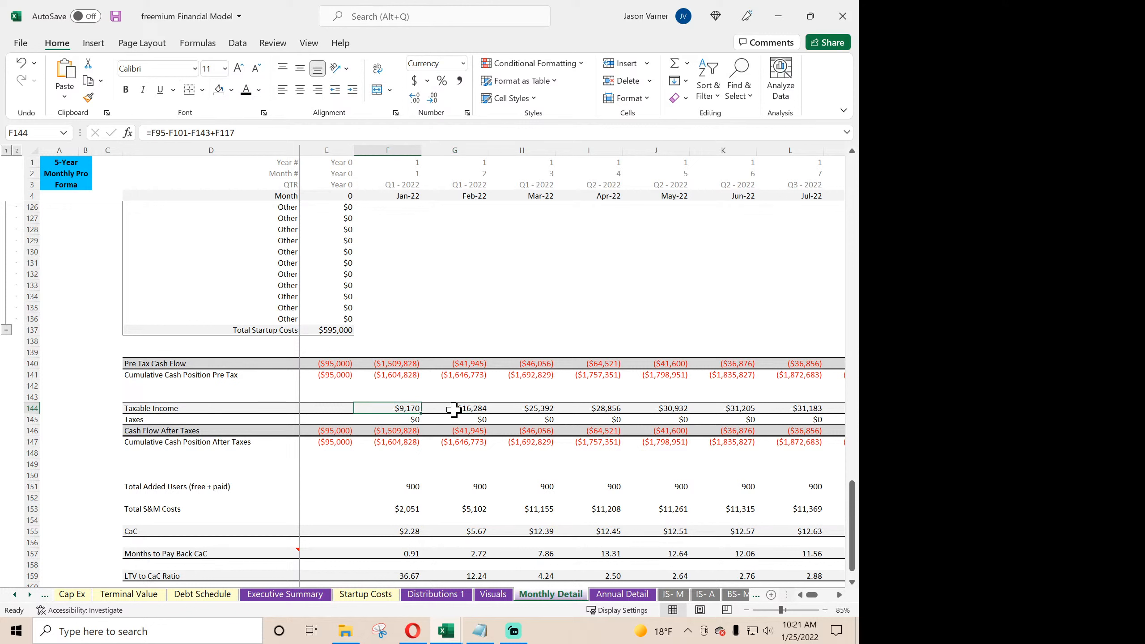
pyautogui.click(455, 409)
pyautogui.click(517, 410)
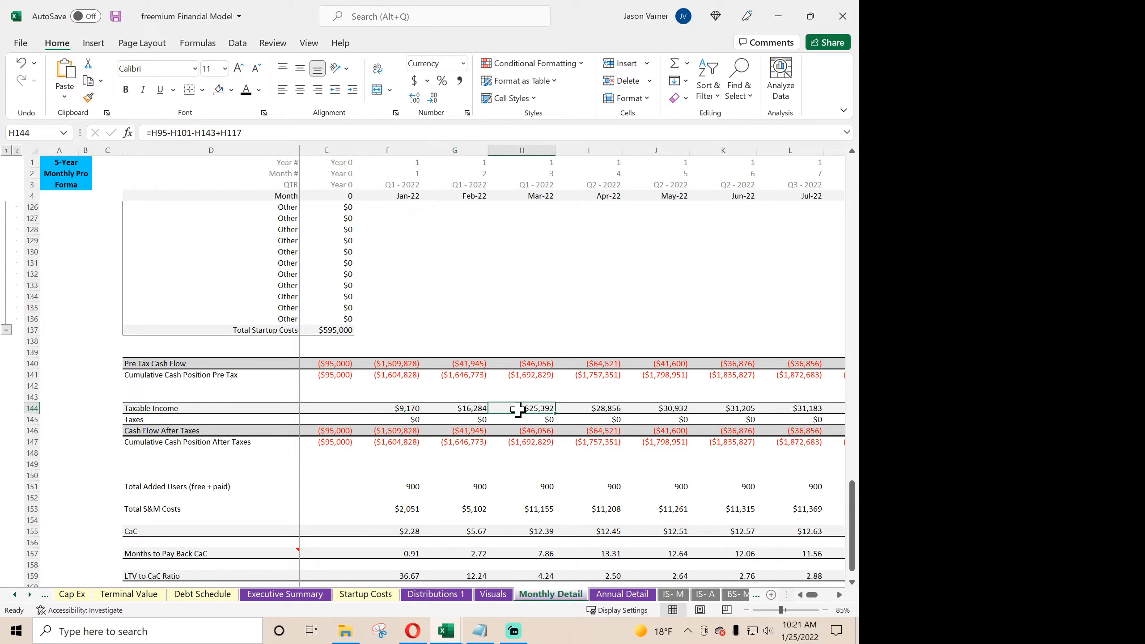
pyautogui.click(27, 407)
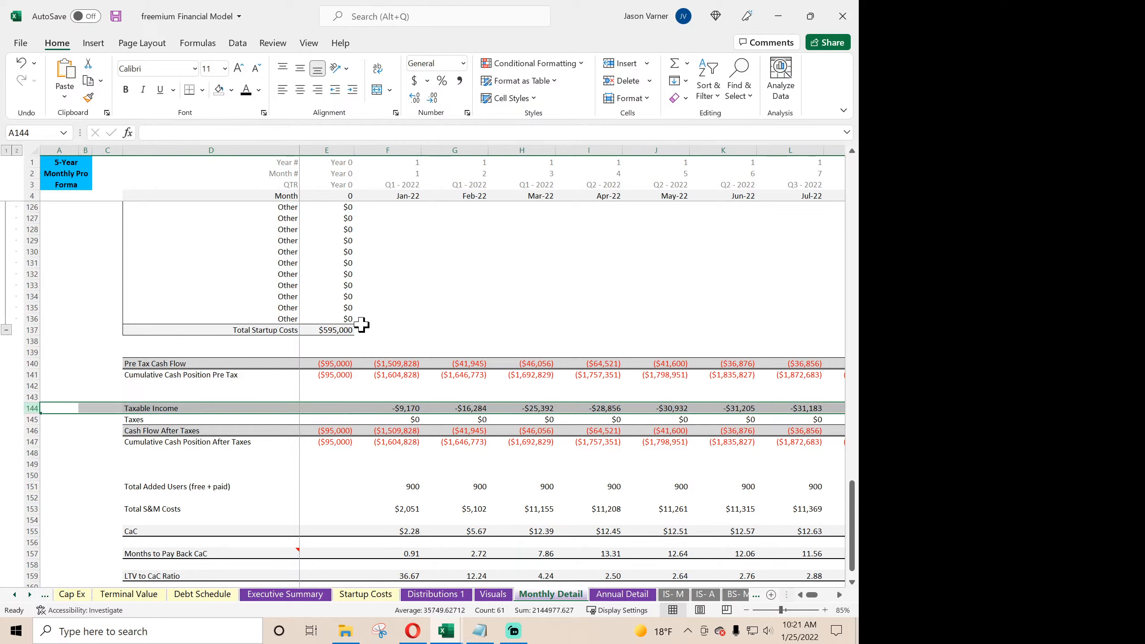
pyautogui.click(685, 96)
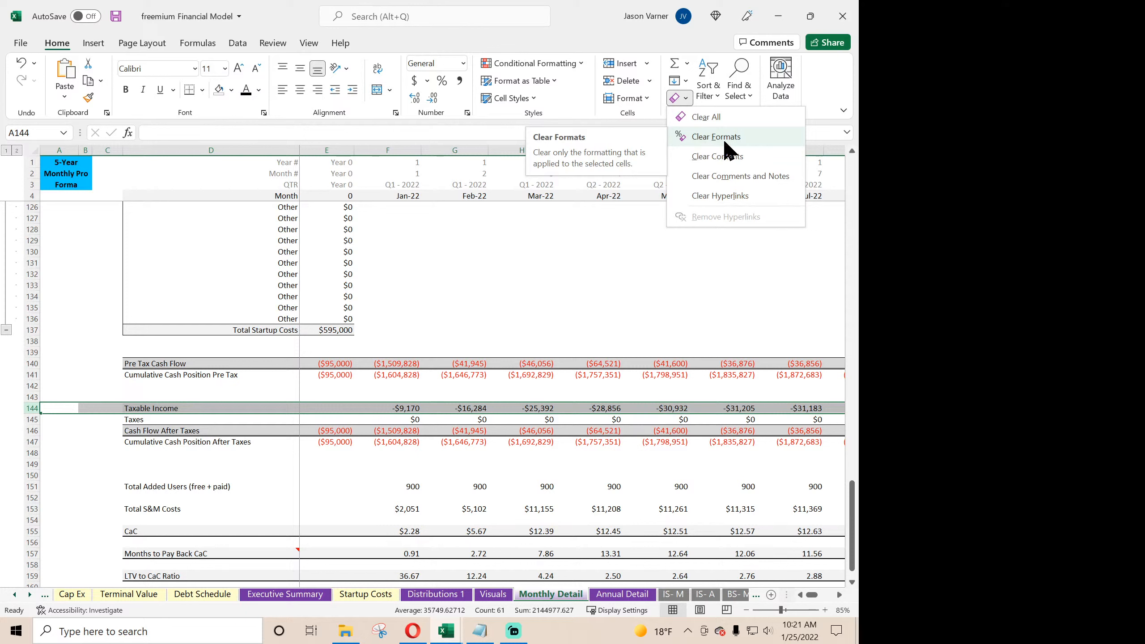
pyautogui.click(717, 116)
pyautogui.click(486, 285)
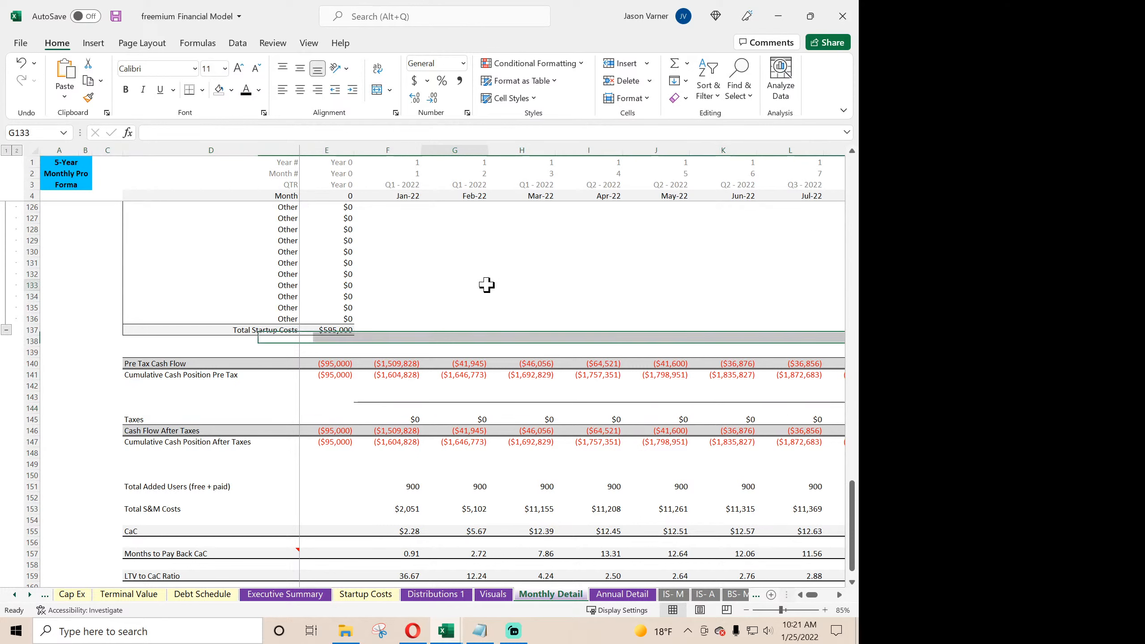
# - Remove the leftover border line from row 143
pyautogui.click(27, 408)
pyautogui.click(26, 395)
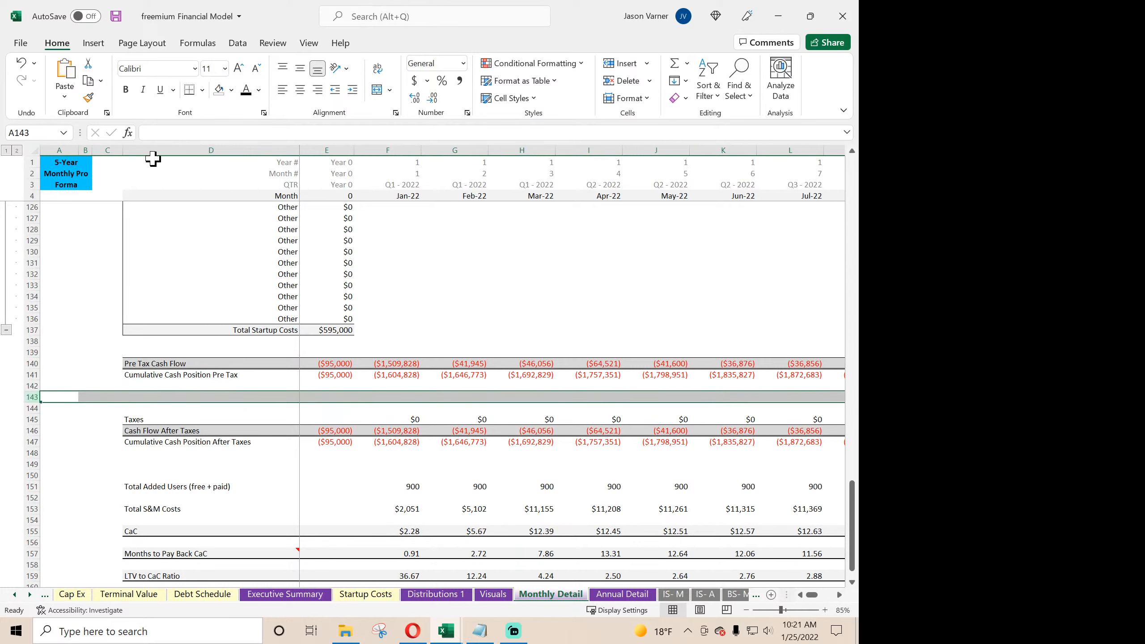
pyautogui.click(202, 90)
pyautogui.click(216, 216)
pyautogui.click(542, 309)
# - Check the January Taxes link in F145 and the Cash Flow After Taxes formula in F146
pyautogui.click(404, 419)
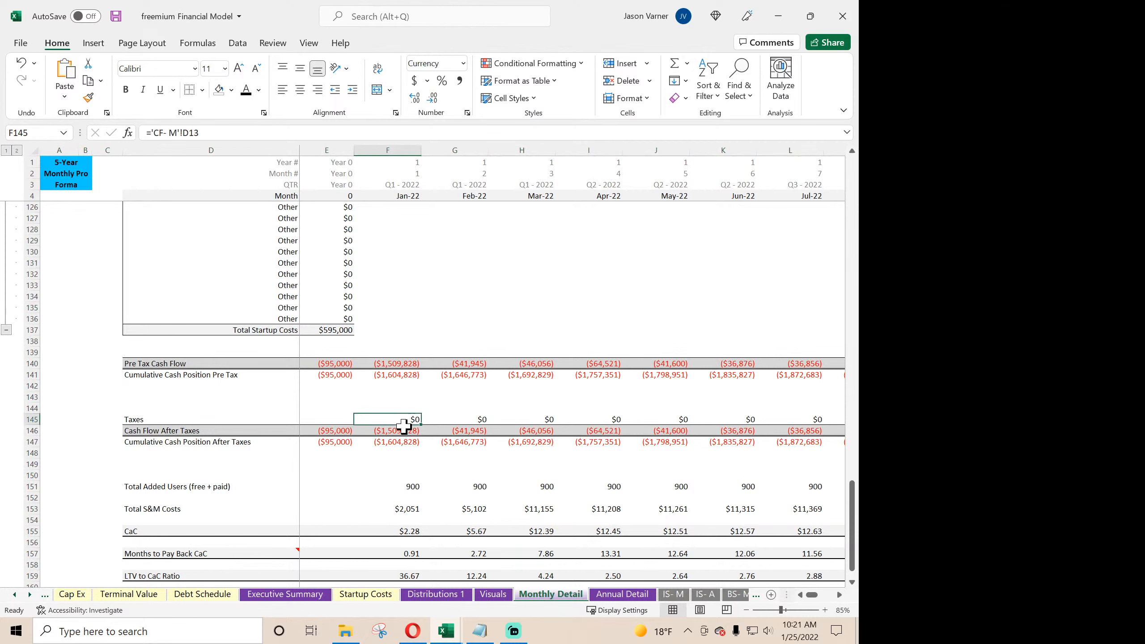
pyautogui.click(405, 431)
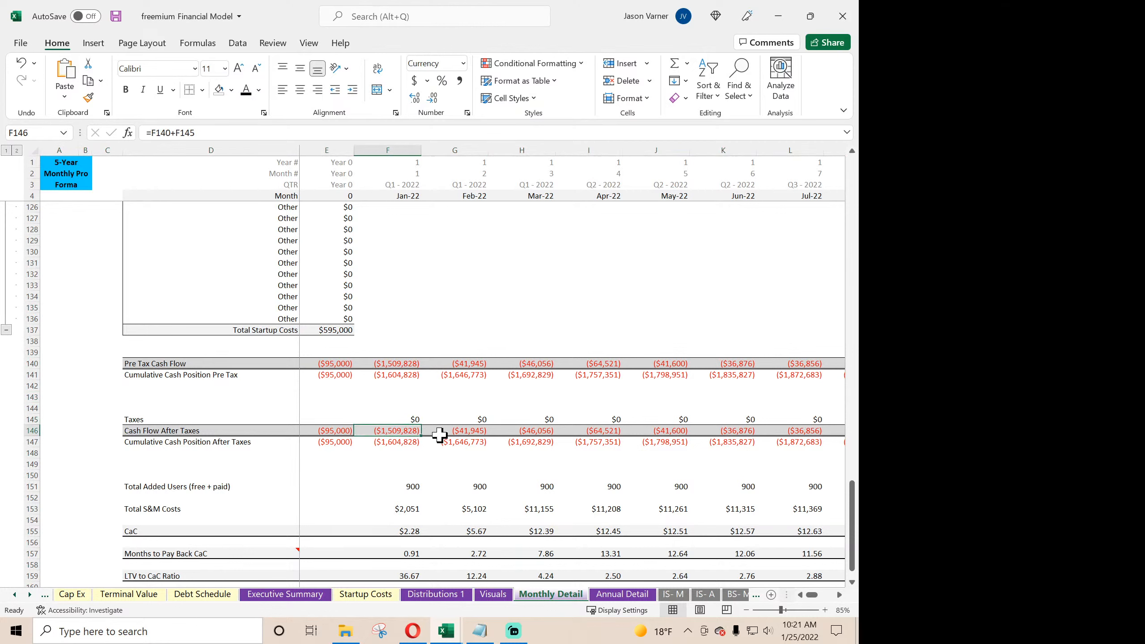
pyautogui.doubleClick(401, 431)
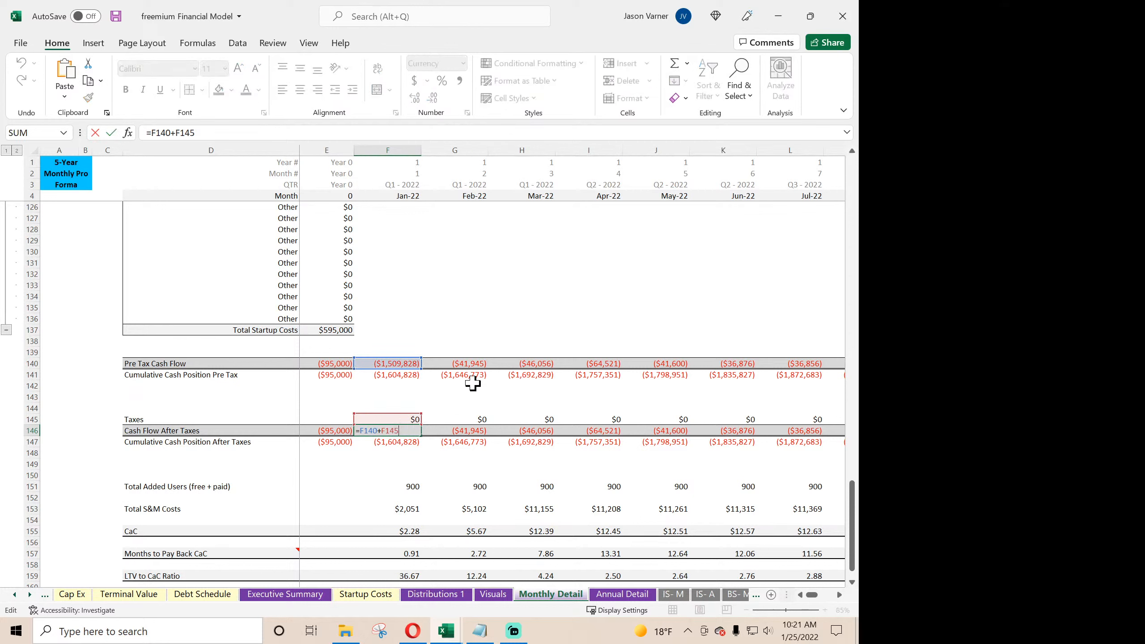
pyautogui.press('Return')
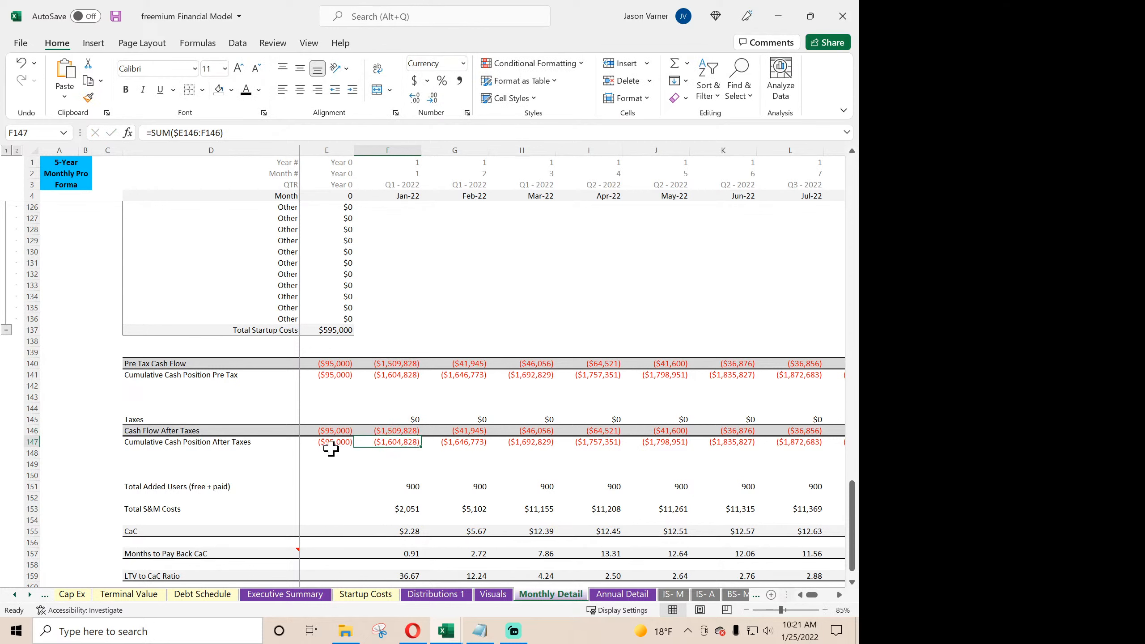
# - Check the Total Equity Required for Project formula in C16 on the Global Control sheet
pyautogui.click(14, 595)
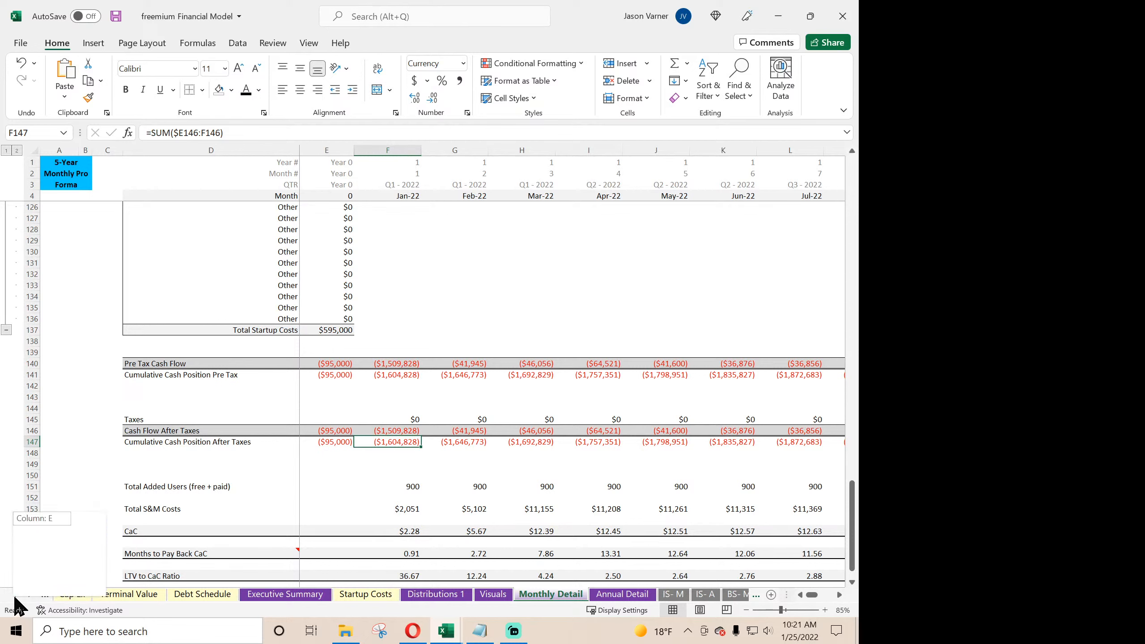
pyautogui.click(14, 595)
pyautogui.click(15, 595)
pyautogui.click(14, 595)
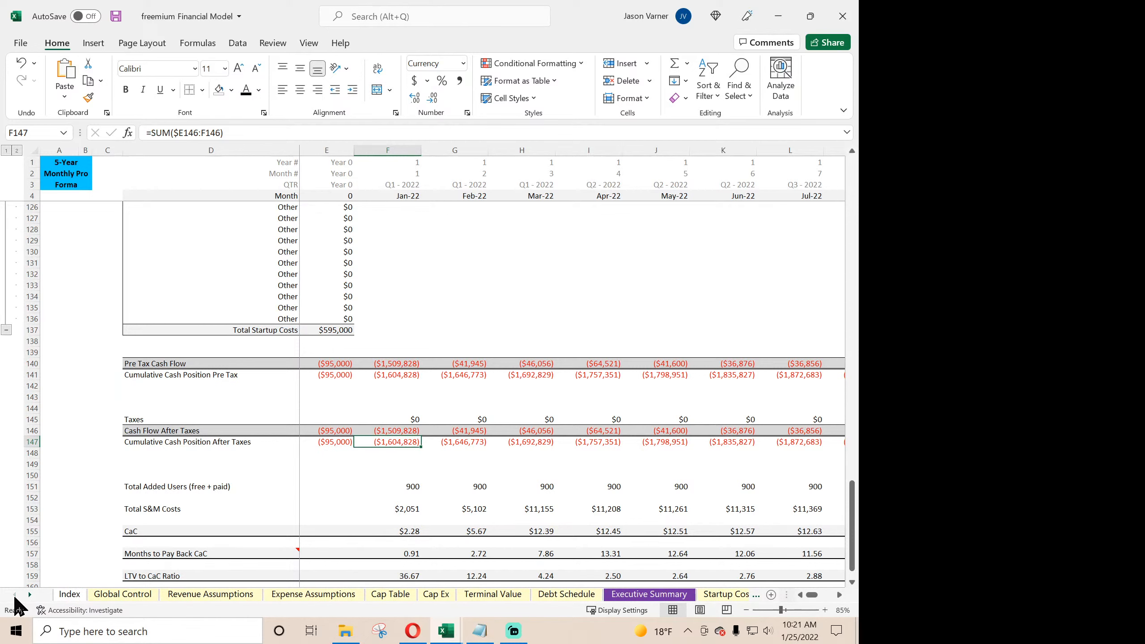
pyautogui.click(129, 595)
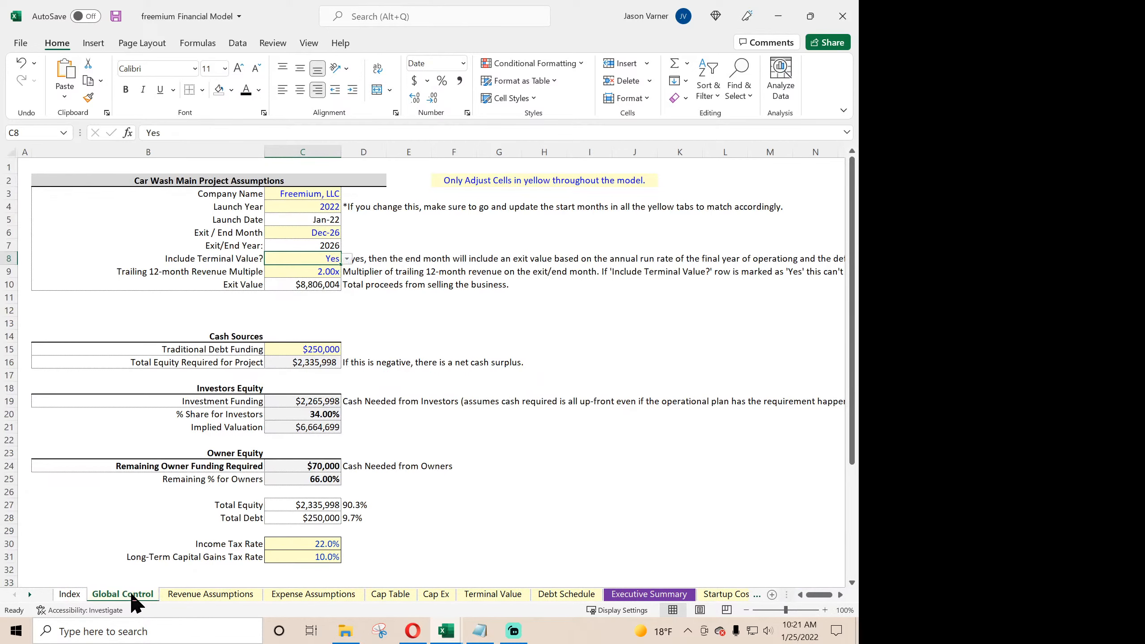
pyautogui.click(323, 362)
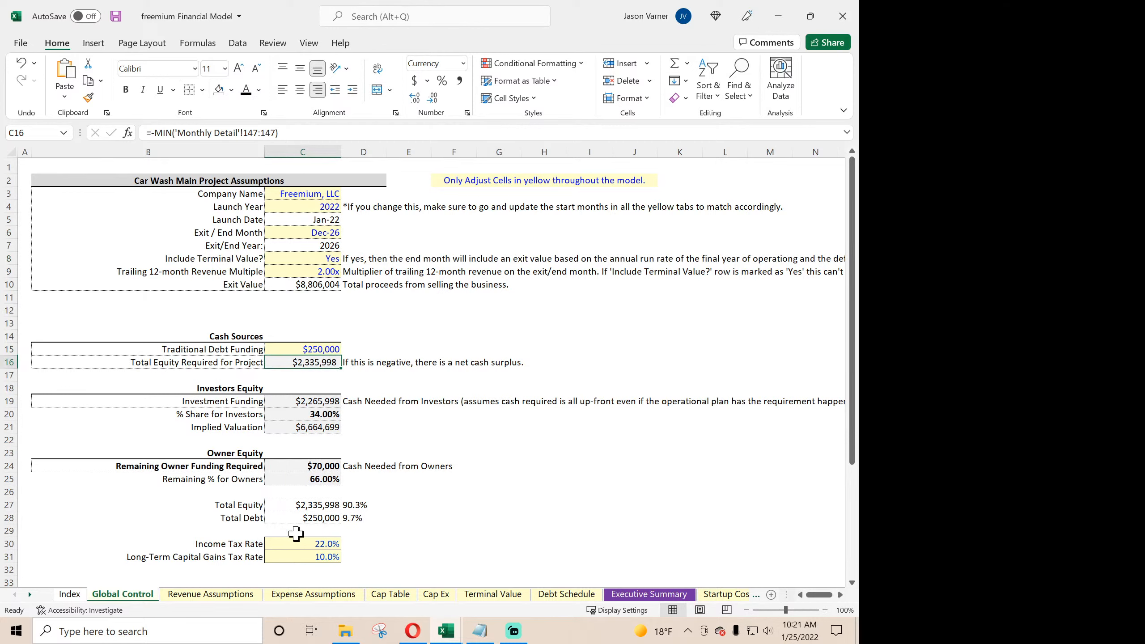
# - Check the Total Equity Required link in D3 on the Cap Table sheet and widen the stock and ownership columns starting from % of Common Stock
pyautogui.click(411, 595)
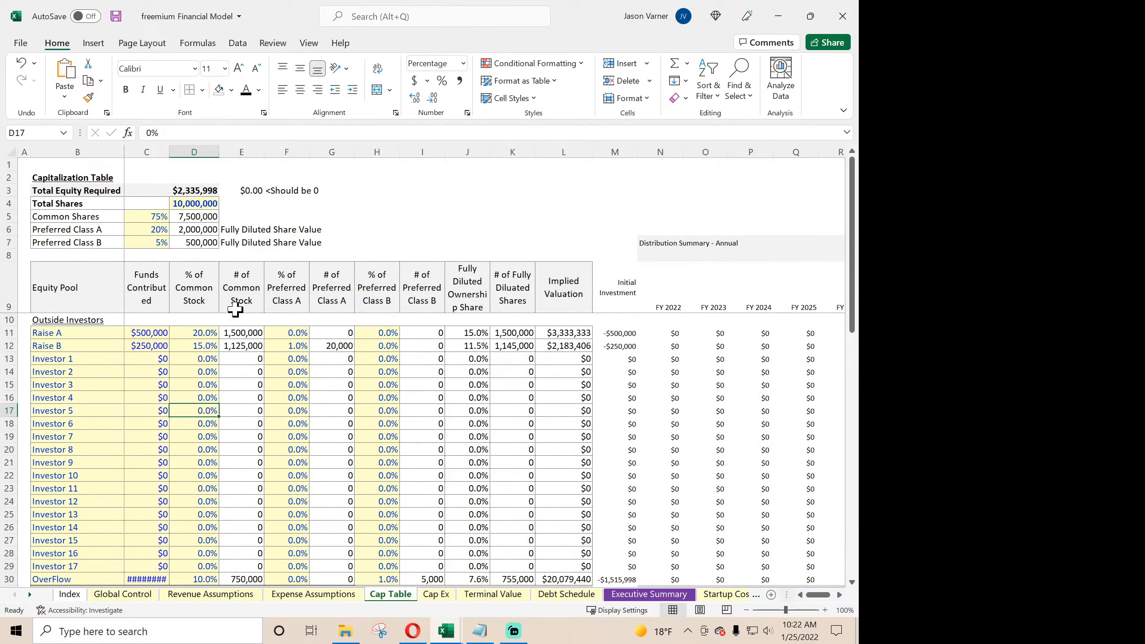
pyautogui.click(198, 190)
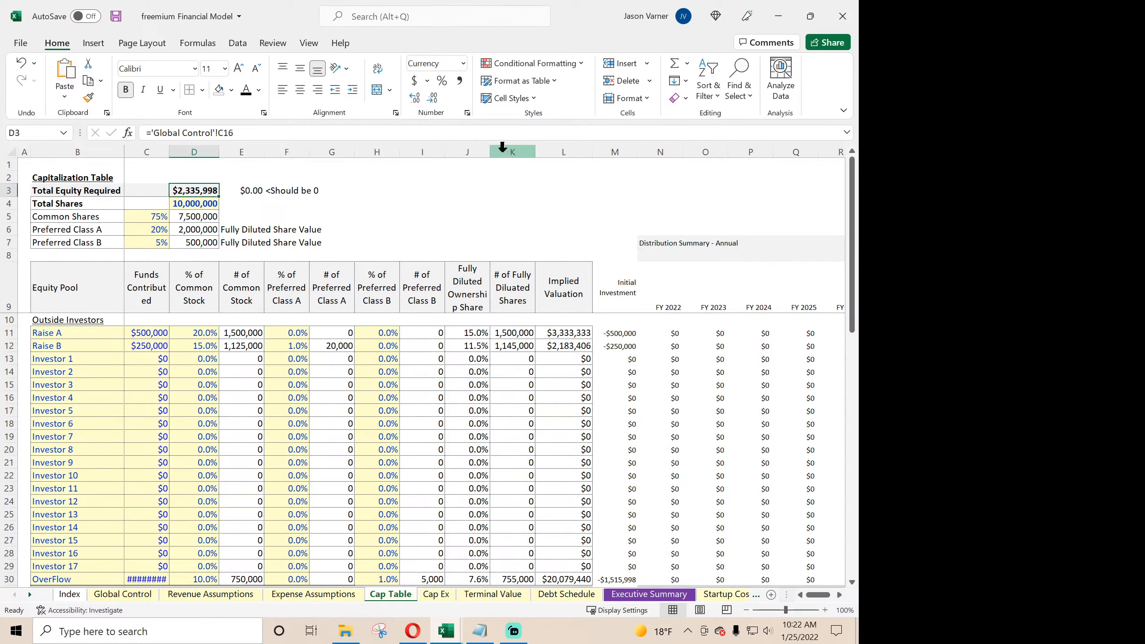
pyautogui.moveTo(491, 153); pyautogui.dragTo(235, 151)
pyautogui.click(139, 359)
pyautogui.scroll(-7, 139, 381)
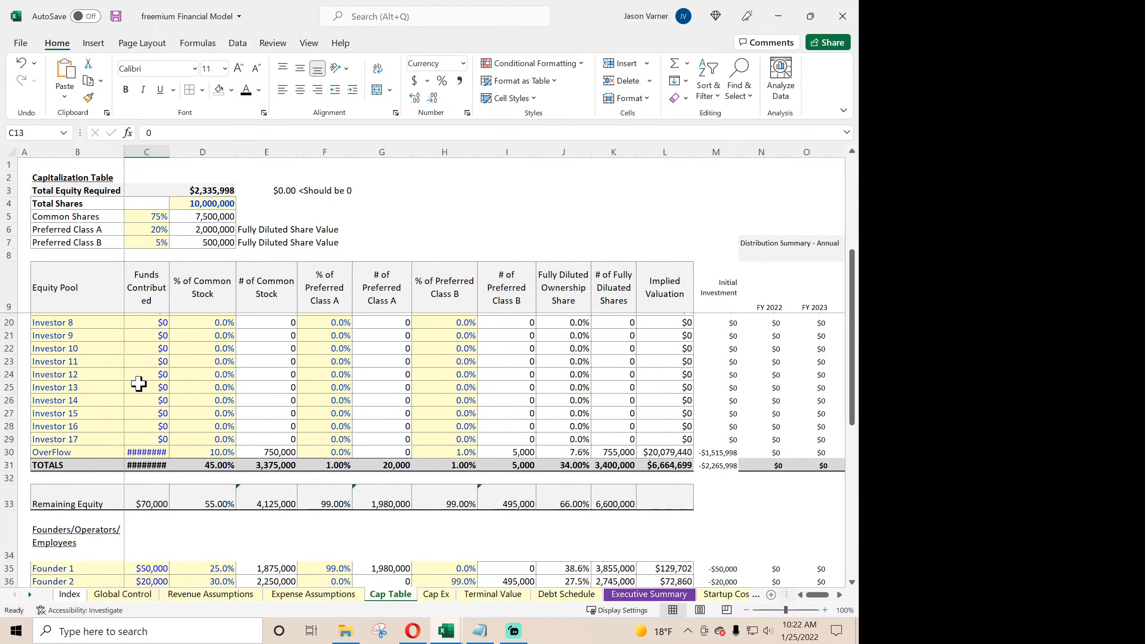
# - Widen the Funds Contributed column on the Cap Table sheet so its full dollar amounts fit
pyautogui.scroll(4, 139, 381)
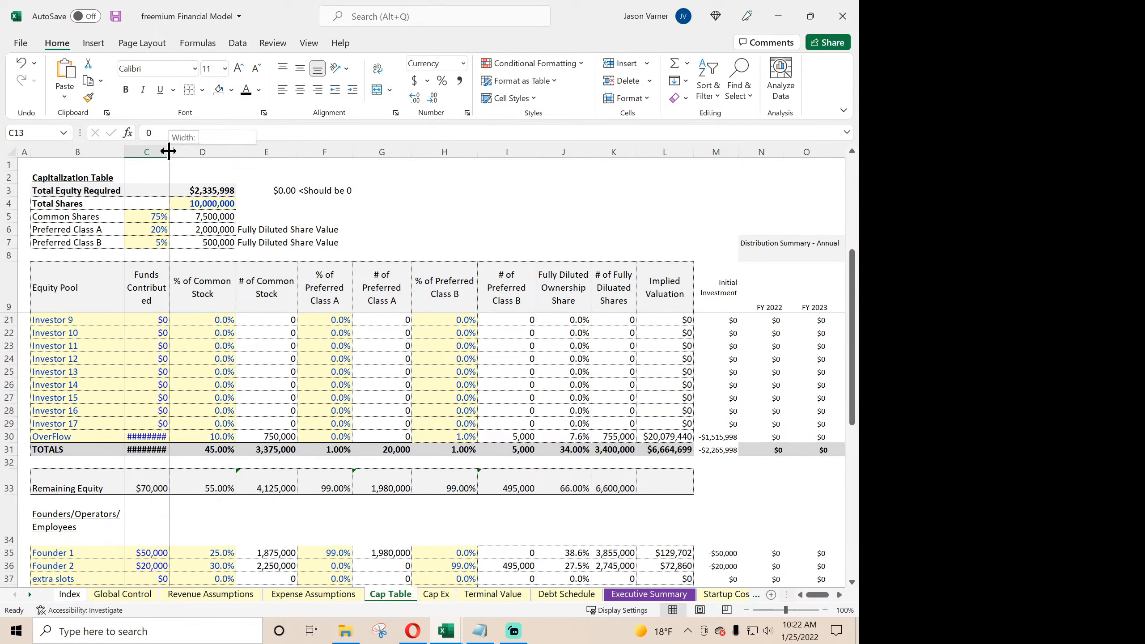
pyautogui.doubleClick(169, 149)
pyautogui.click(195, 405)
pyautogui.scroll(-11, 196, 406)
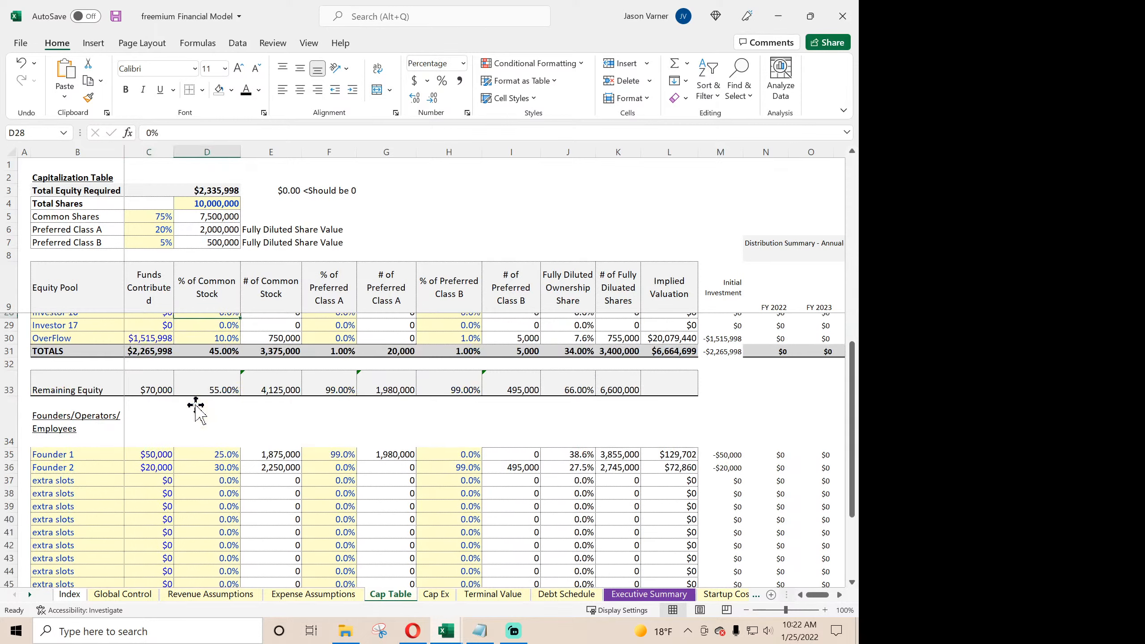
pyautogui.scroll(15, 196, 406)
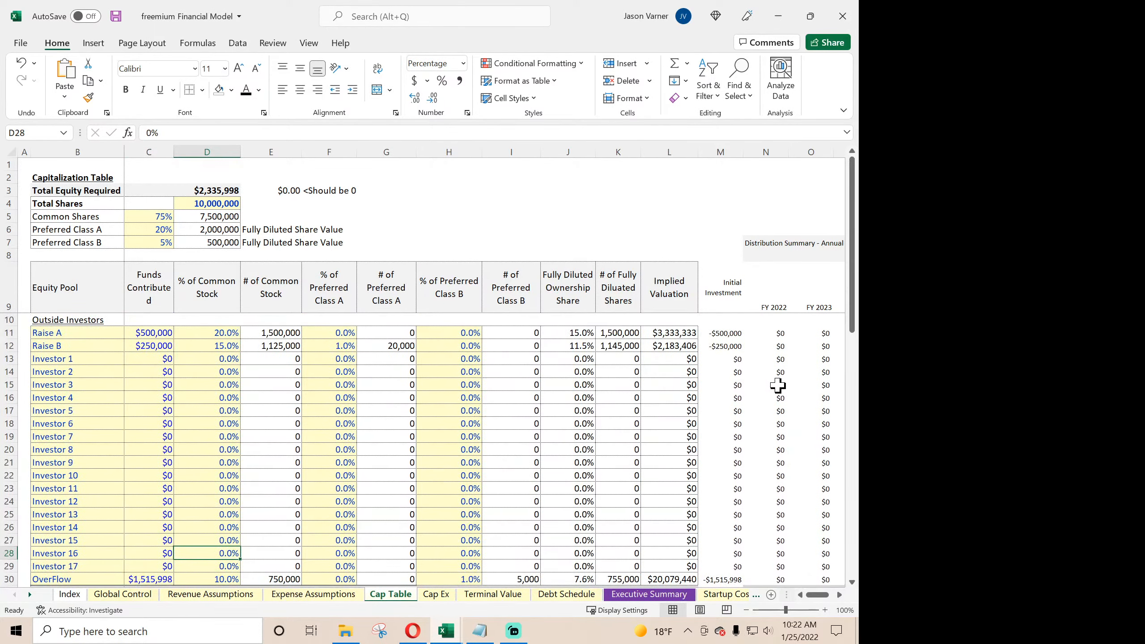
# - Check the Raise A distribution formula for FY 2022 in N11 and review the annual distribution summary for investors and founders
pyautogui.moveTo(778, 385); pyautogui.dragTo(723, 383)
pyautogui.click(776, 331)
pyautogui.click(584, 334)
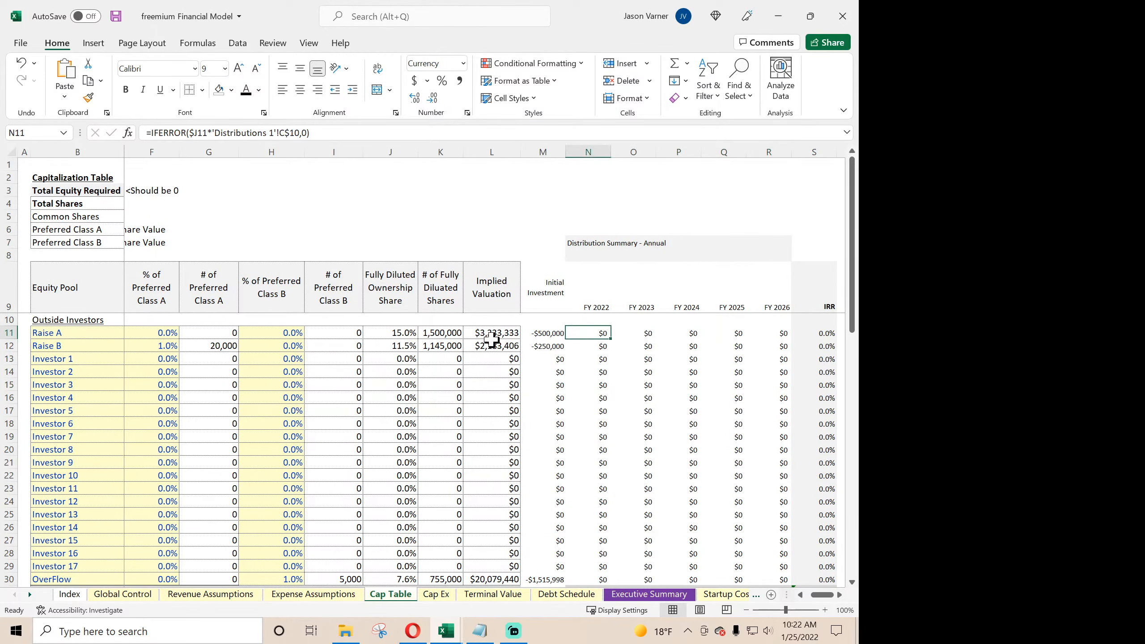
pyautogui.scroll(-13, 551, 432)
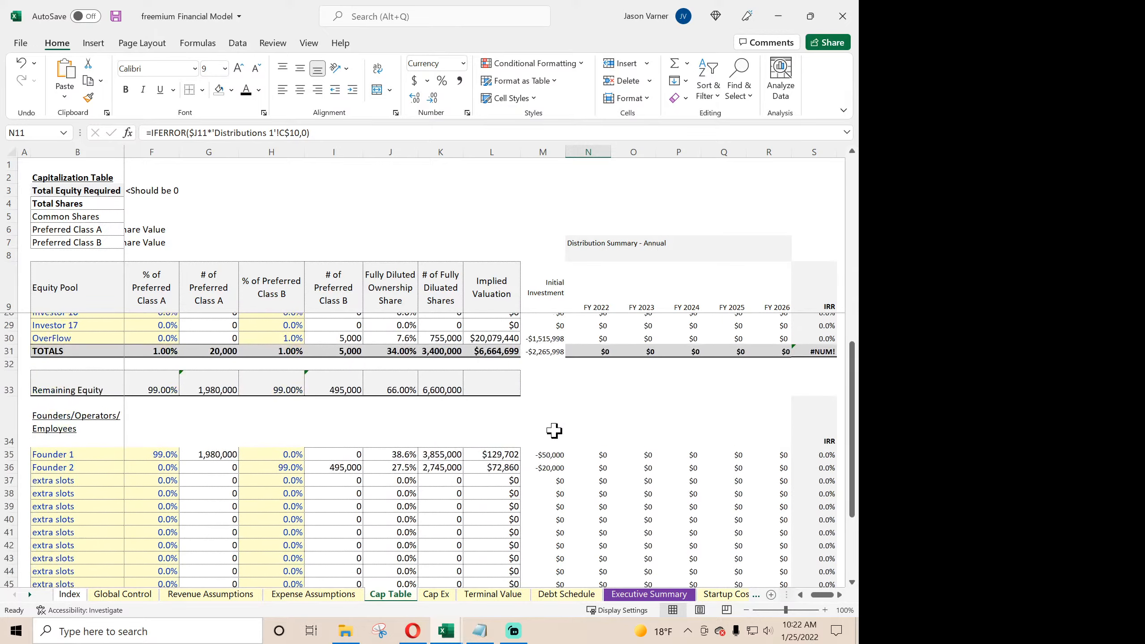
pyautogui.scroll(8, 592, 452)
pyautogui.scroll(5, 592, 452)
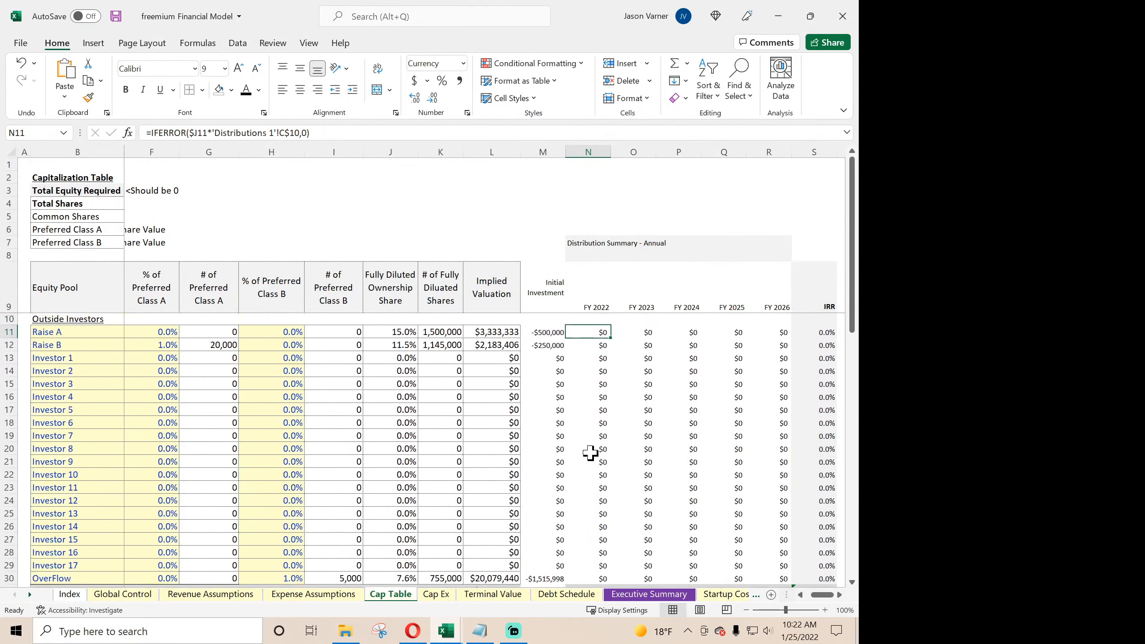
# - Compare the Total Cash Returns formula in C6 on Distributions 1 with the Cash Flow After Taxes row on Monthly Detail
pyautogui.click(30, 595)
pyautogui.click(30, 594)
pyautogui.click(30, 595)
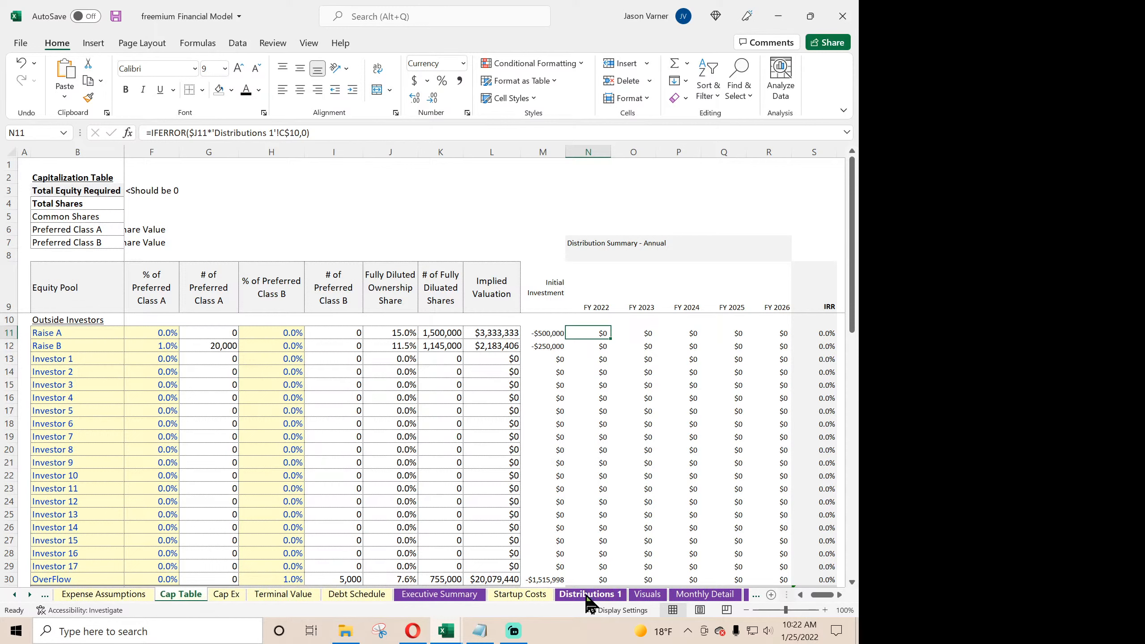
pyautogui.click(589, 595)
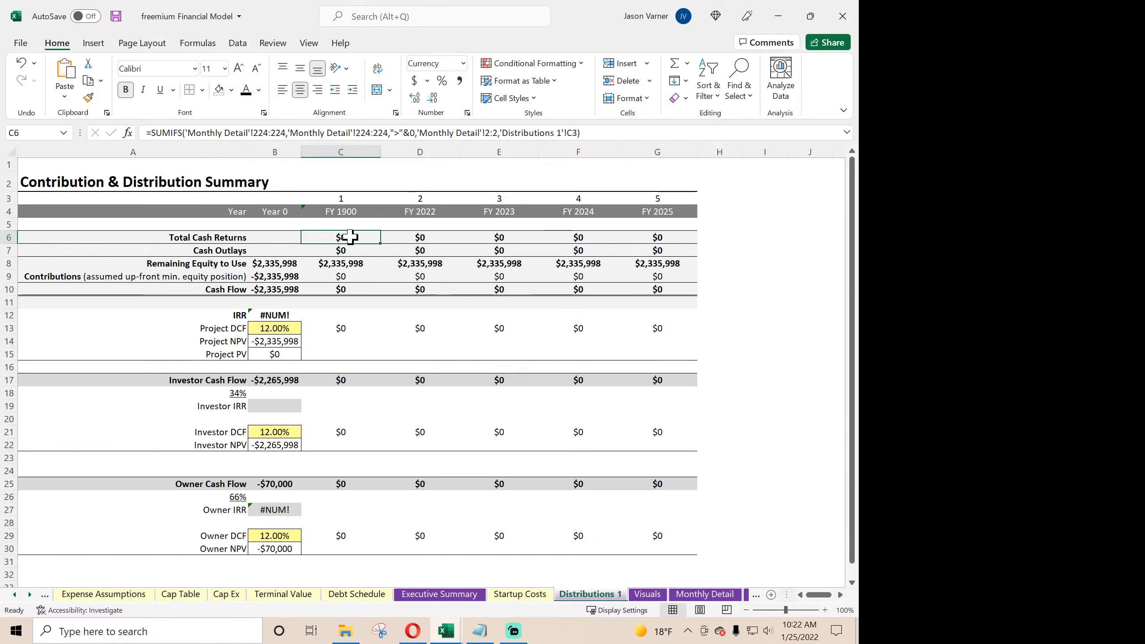
pyautogui.click(351, 251)
pyautogui.click(351, 237)
pyautogui.click(705, 595)
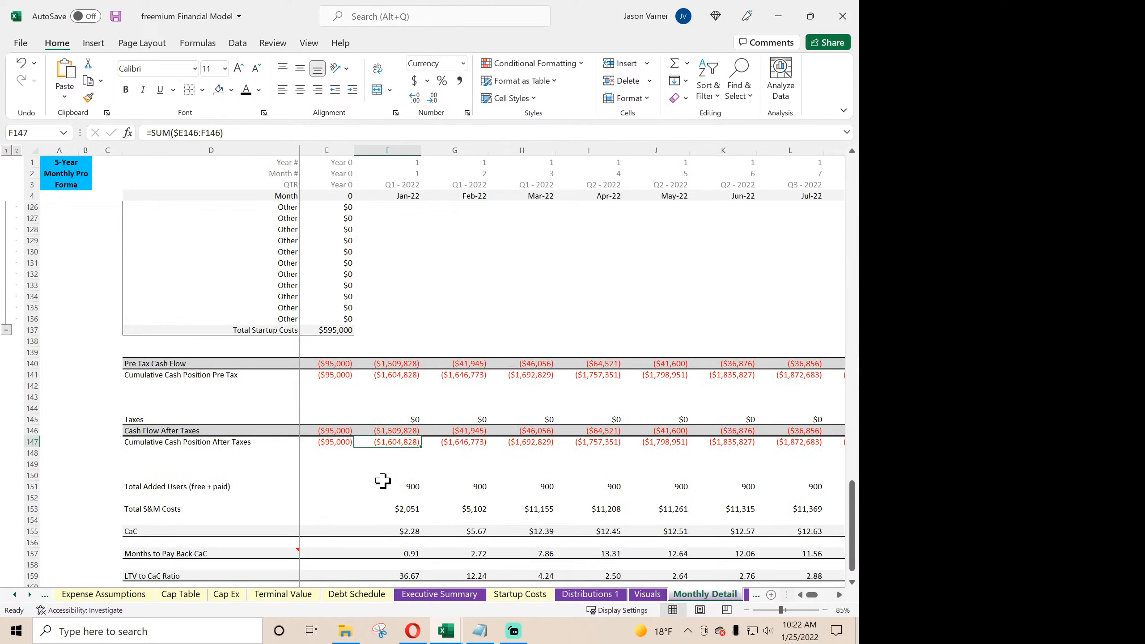
pyautogui.click(384, 431)
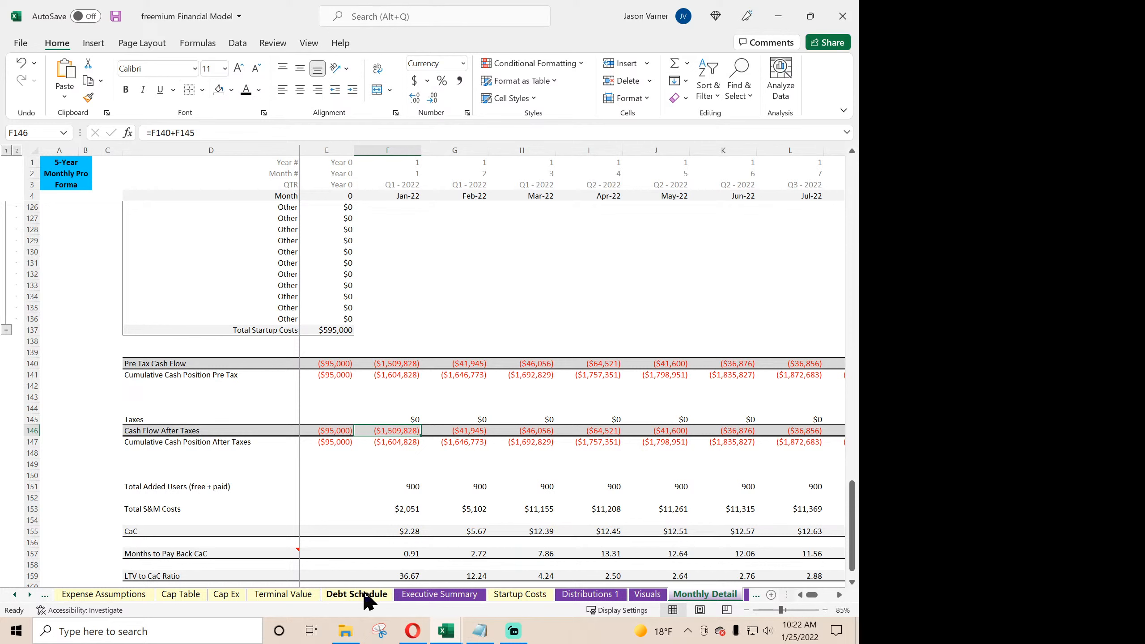
pyautogui.click(600, 594)
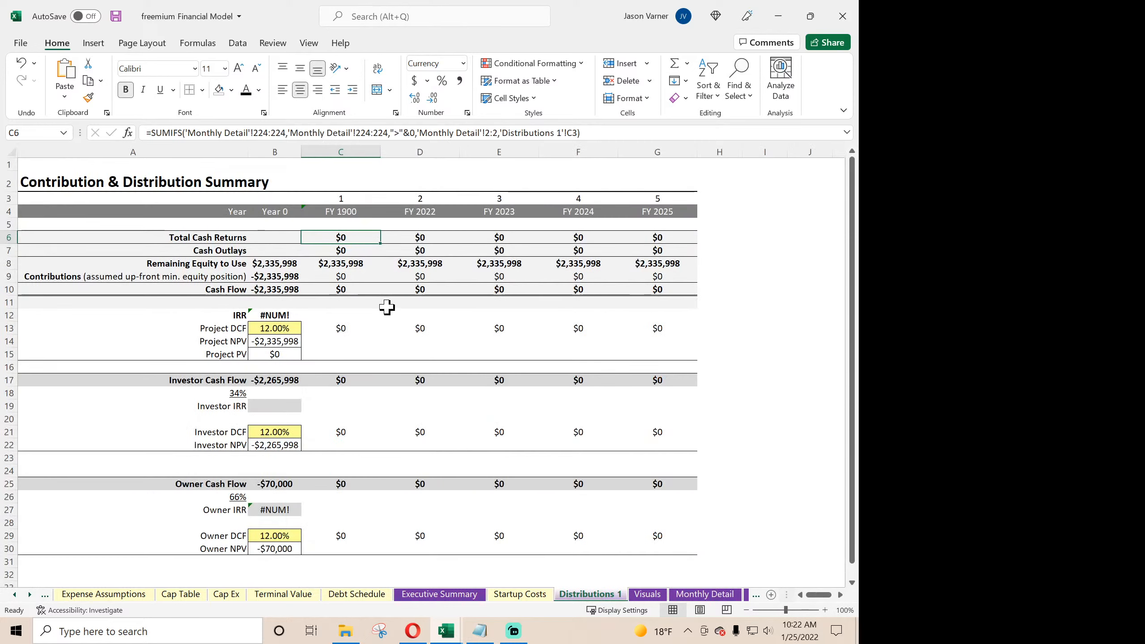
# - Change the sum range of the Total Cash Returns SUMIFS in C6 to 'Monthly Detail'!146:146
pyautogui.click(270, 133)
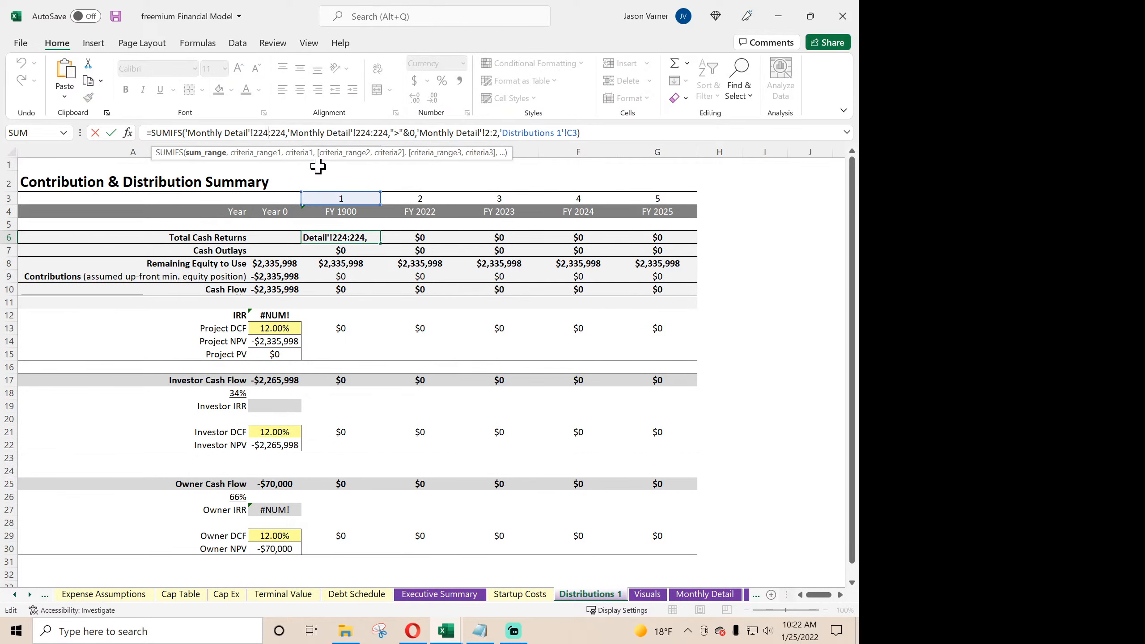
pyautogui.press('BackSpace')
pyautogui.press('BackSpace')
pyautogui.press('BackSpace')
pyautogui.write('146')
pyautogui.press('Delete')
pyautogui.press('BackSpace')
pyautogui.press('BackSpace')
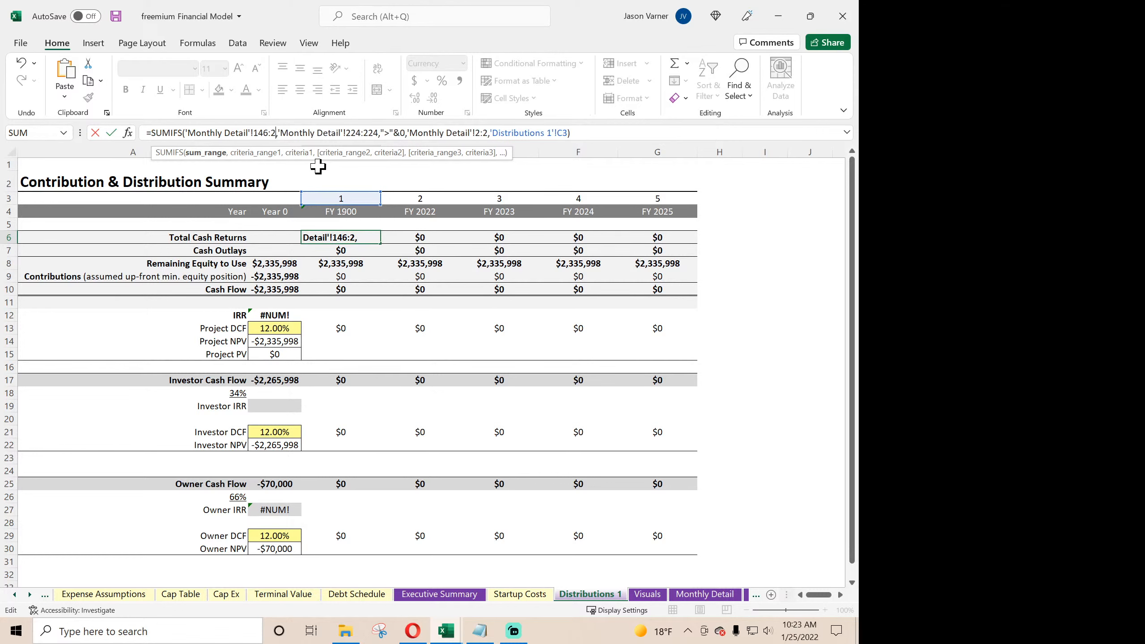
pyautogui.write('146')
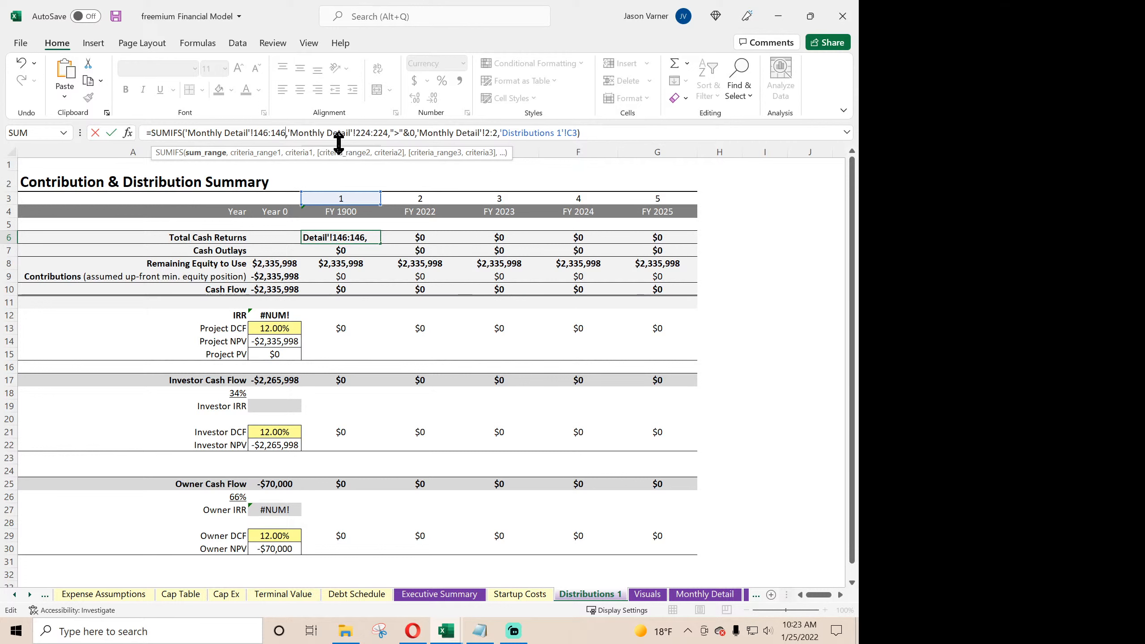
# - Set the first criteria range in C6 to 'Monthly Detail'!146:146 and fill the Total Cash Returns formula across to G6
pyautogui.click(370, 134)
pyautogui.press('Delete')
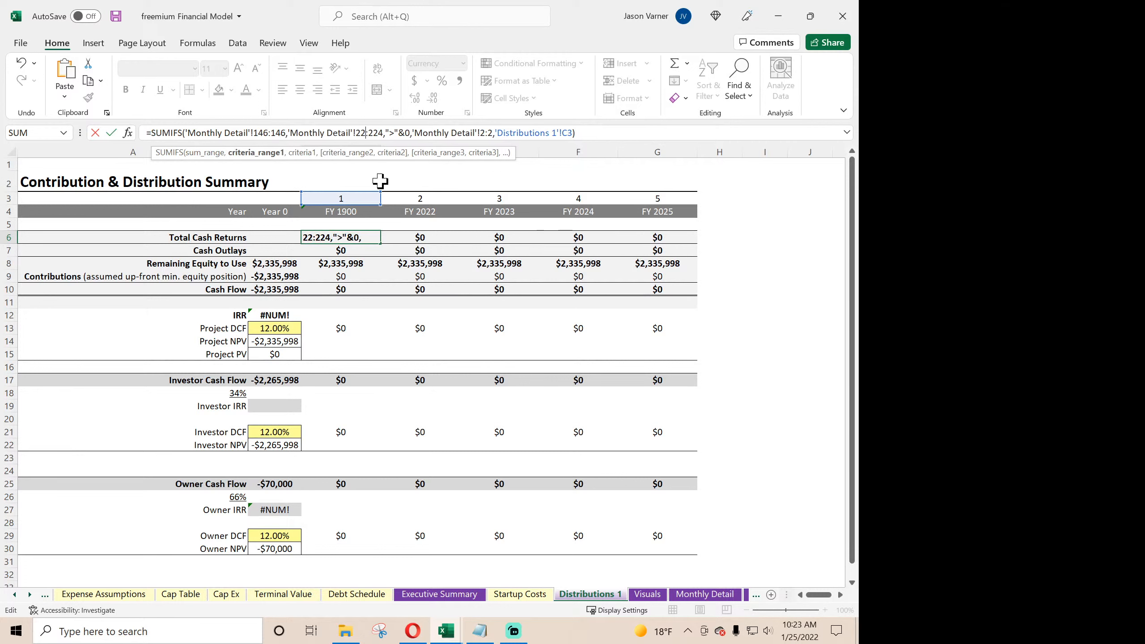
pyautogui.press('BackSpace')
pyautogui.press('BackSpace')
pyautogui.write('146')
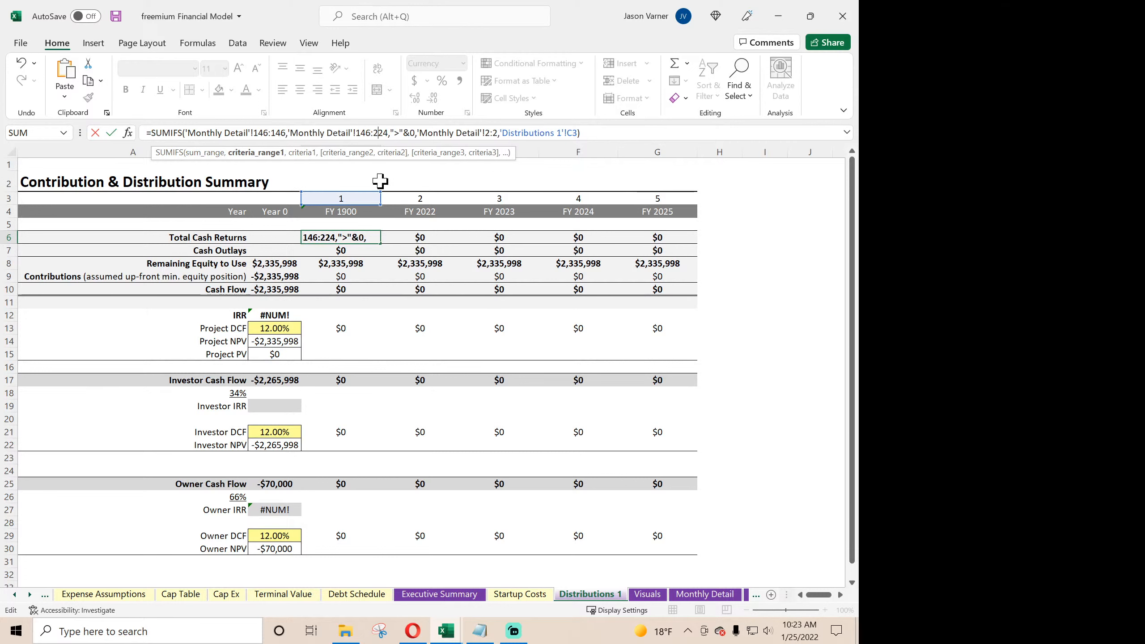
pyautogui.press('Right')
pyautogui.press('Right')
pyautogui.press('Delete')
pyautogui.press('Delete')
pyautogui.press('BackSpace')
pyautogui.write('146')
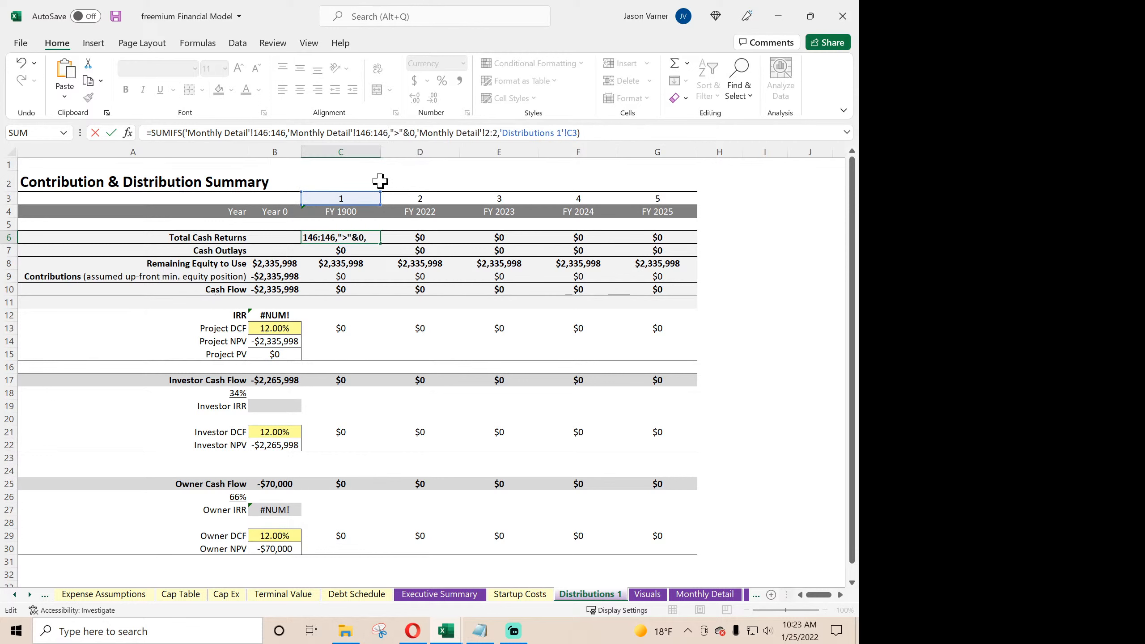
pyautogui.press('Return')
pyautogui.click(366, 237)
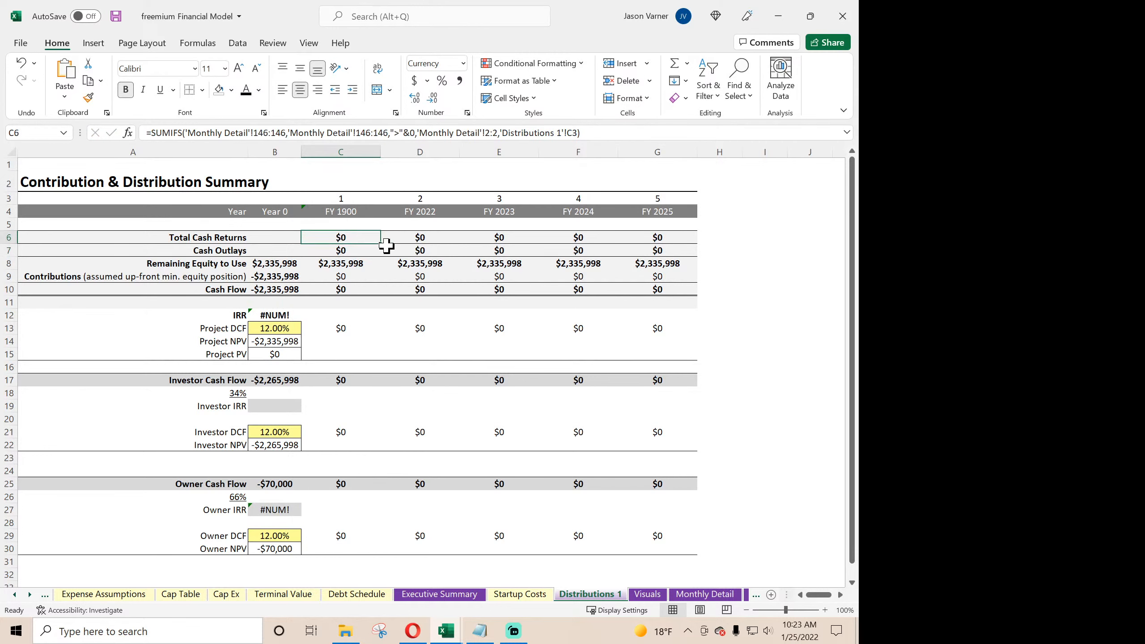
pyautogui.moveTo(383, 245); pyautogui.dragTo(669, 245)
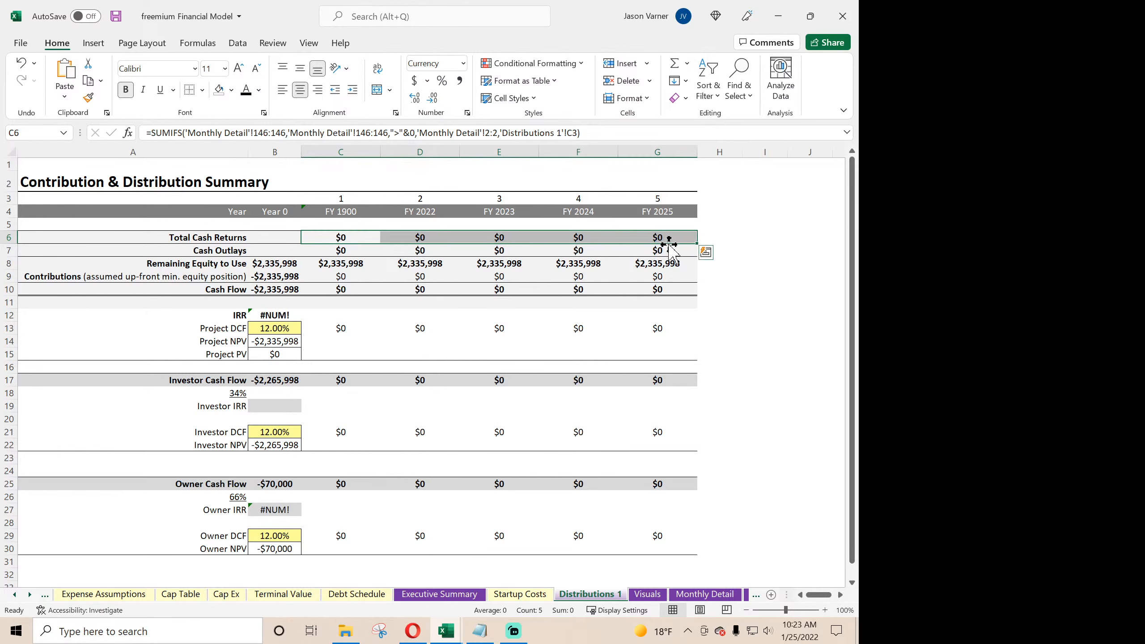
# - Link the first year heading in C4 to 'Executive Summary'!D3 and fill the link across to G4
pyautogui.click(339, 236)
pyautogui.click(345, 211)
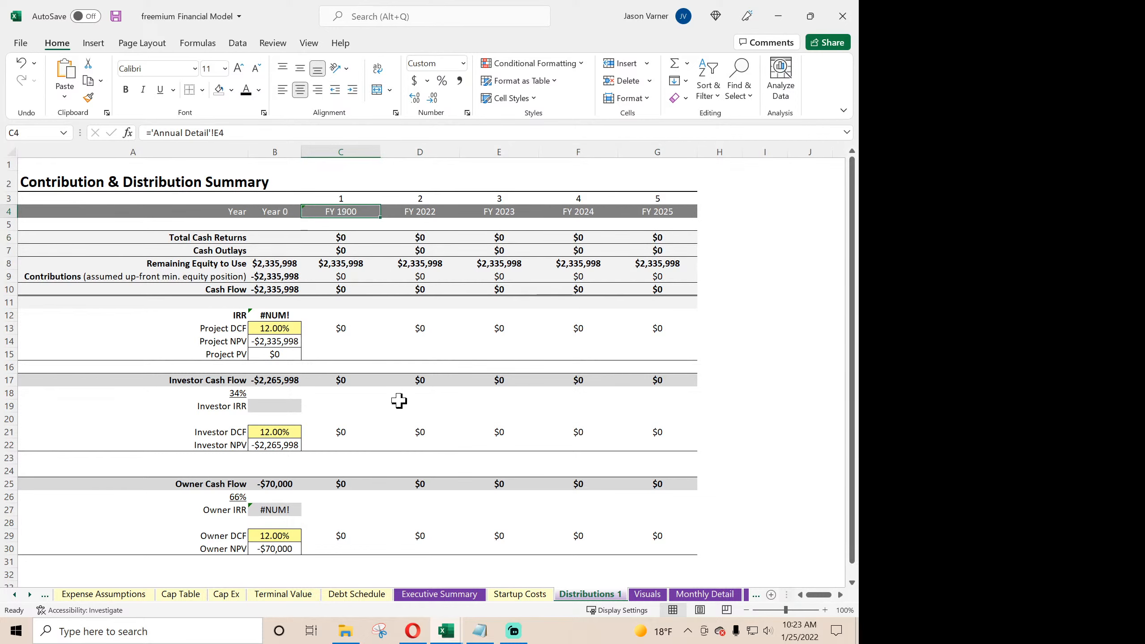
pyautogui.write('=')
pyautogui.click(461, 597)
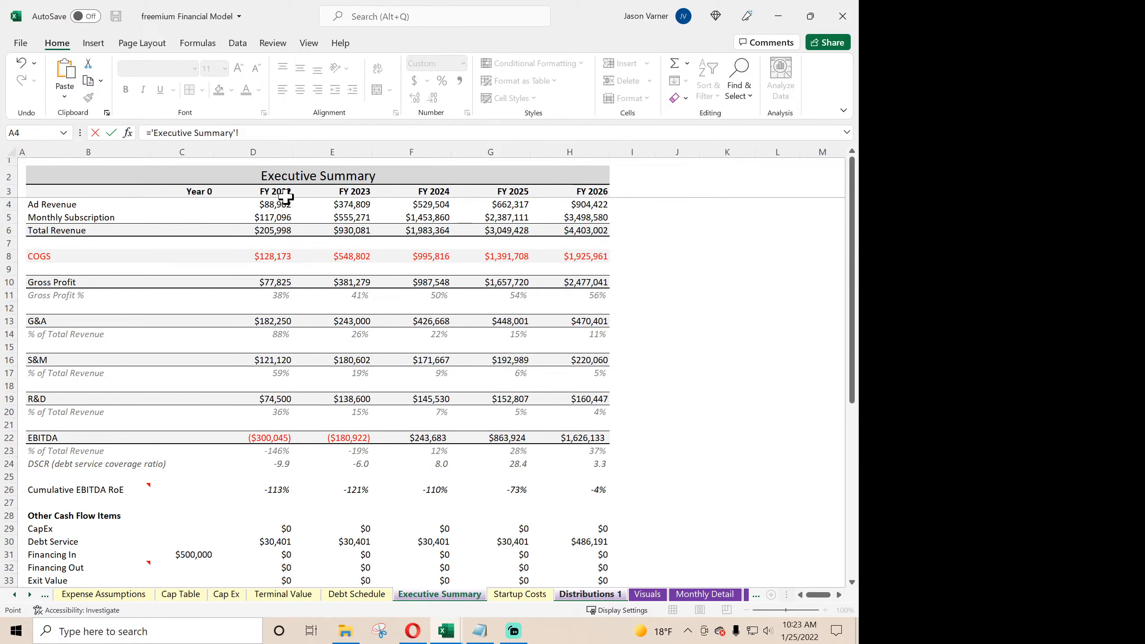
pyautogui.press('Return')
pyautogui.click(360, 212)
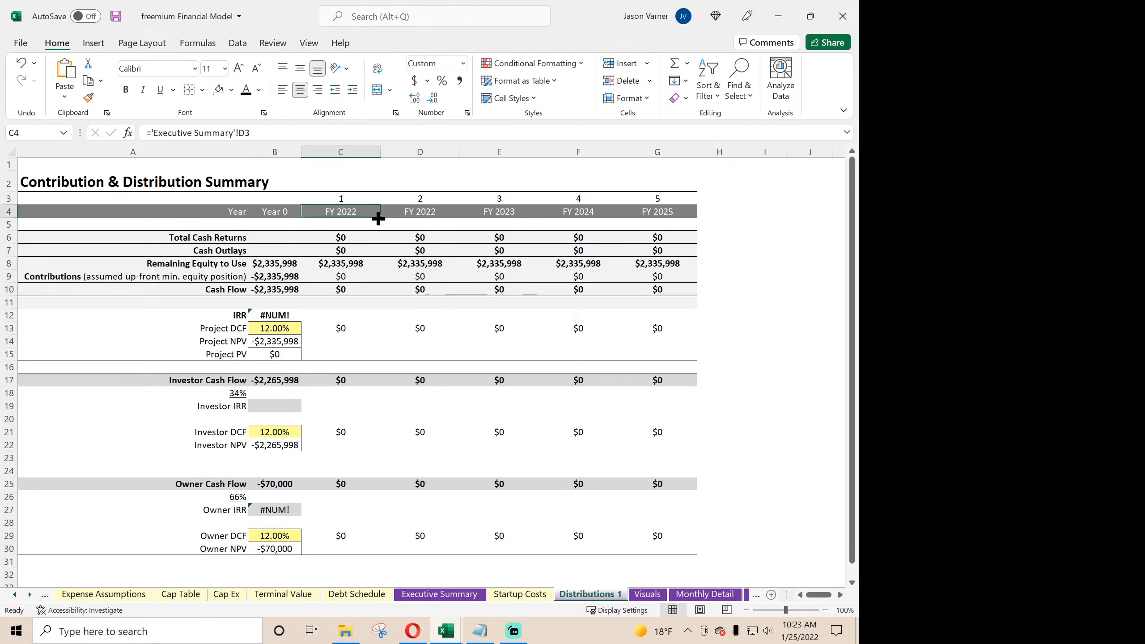
pyautogui.moveTo(382, 219); pyautogui.dragTo(672, 223)
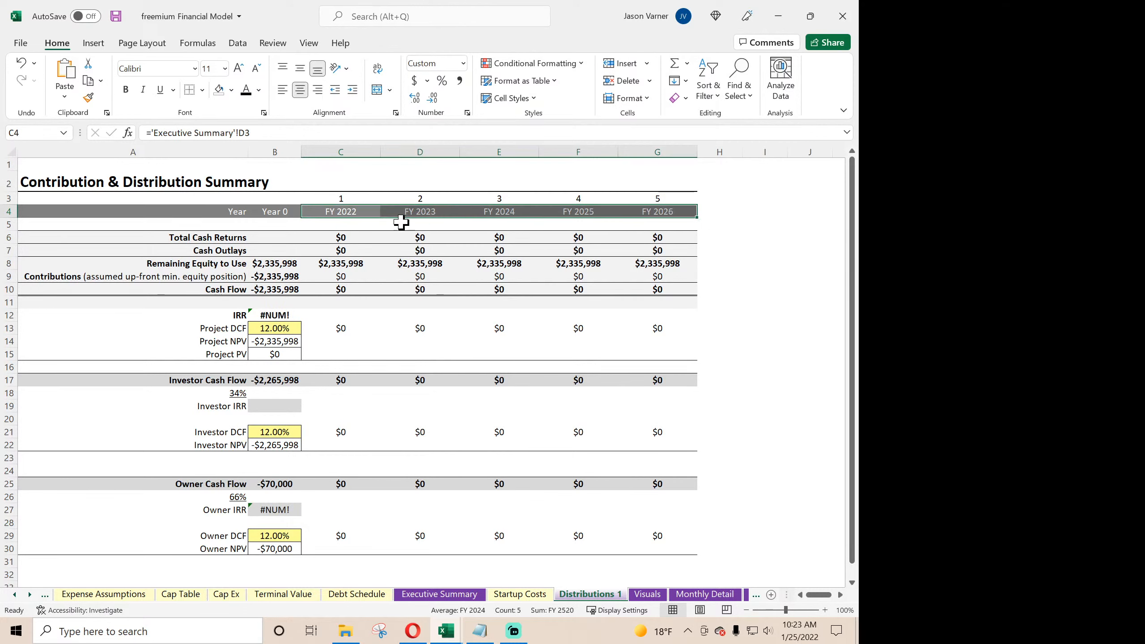
# - Shorten the year criterion in the C6 Total Cash Returns formula to plain C3 and fill the formula across to G6
pyautogui.click(344, 237)
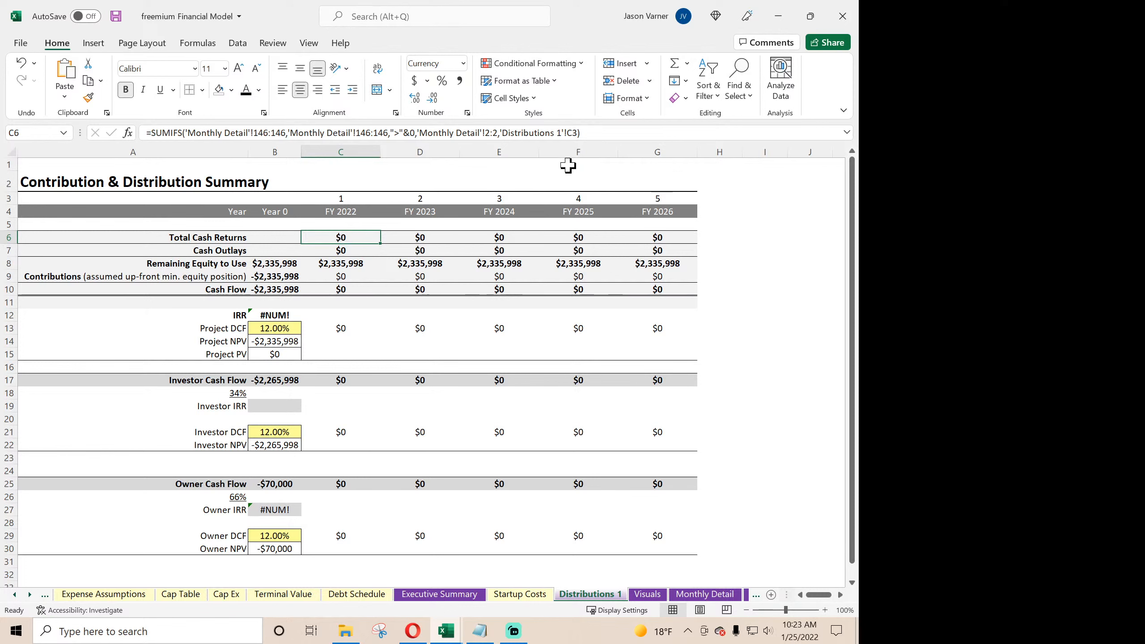
pyautogui.click(567, 132)
pyautogui.press('BackSpace')
pyautogui.press('BackSpace')
pyautogui.press('BackSpace')
pyautogui.press('BackSpace')
pyautogui.press('BackSpace')
pyautogui.press('BackSpace')
pyautogui.press('BackSpace')
pyautogui.press('BackSpace')
pyautogui.press('BackSpace')
pyautogui.press('BackSpace')
pyautogui.press('BackSpace')
pyautogui.press('BackSpace')
pyautogui.press('BackSpace')
pyautogui.press('BackSpace')
pyautogui.press('BackSpace')
pyautogui.press('BackSpace')
pyautogui.press('BackSpace')
pyautogui.press('BackSpace')
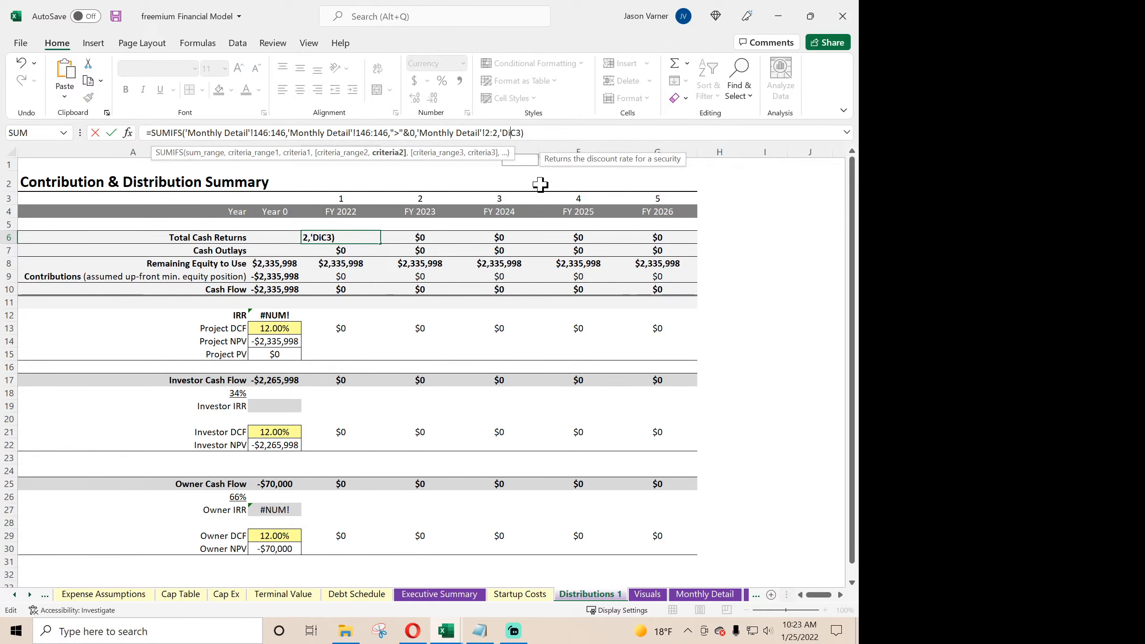
pyautogui.press('Return')
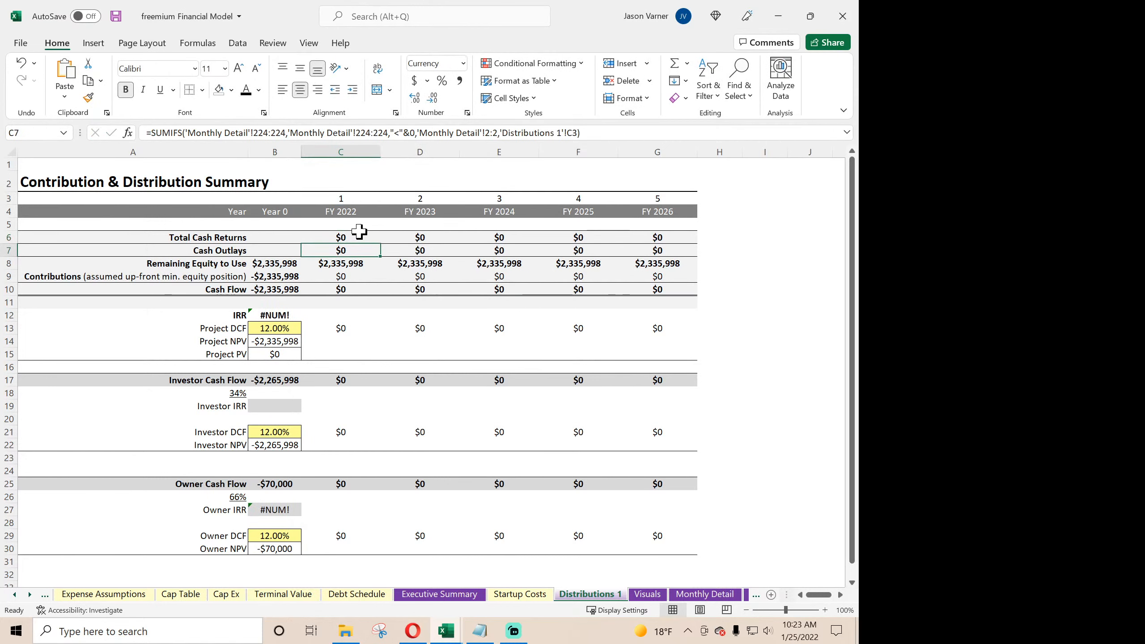
pyautogui.click(352, 235)
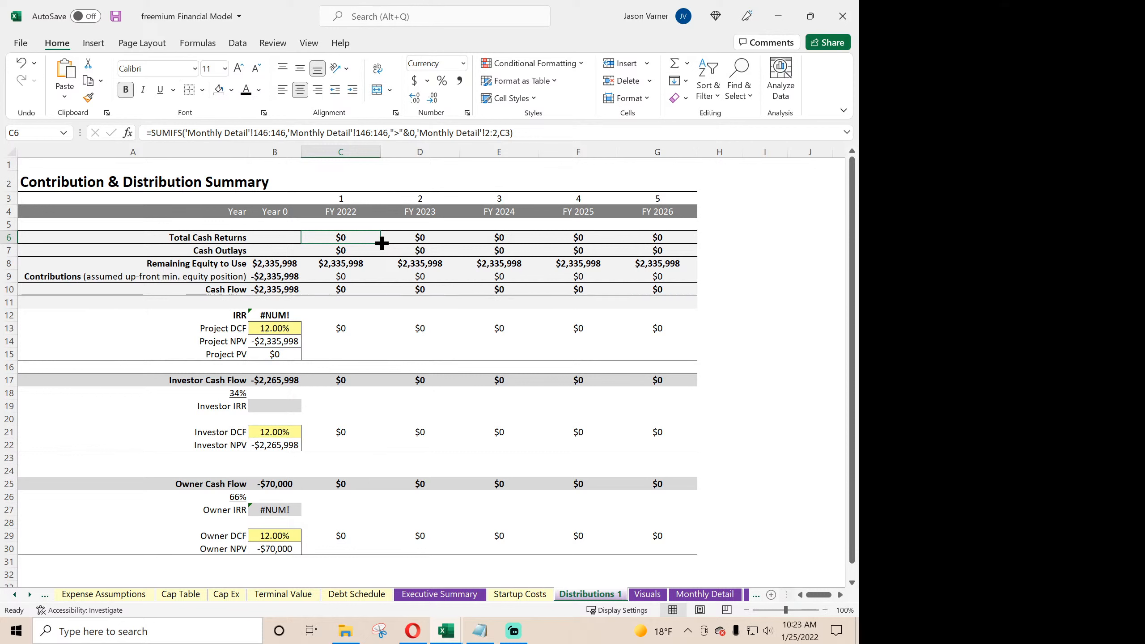
pyautogui.moveTo(382, 244); pyautogui.dragTo(670, 238)
# - Examine the monthly Cash Flow After Taxes values in row 146 of Monthly Detail and the cumulative formula in AX147
pyautogui.click(356, 237)
pyautogui.click(701, 594)
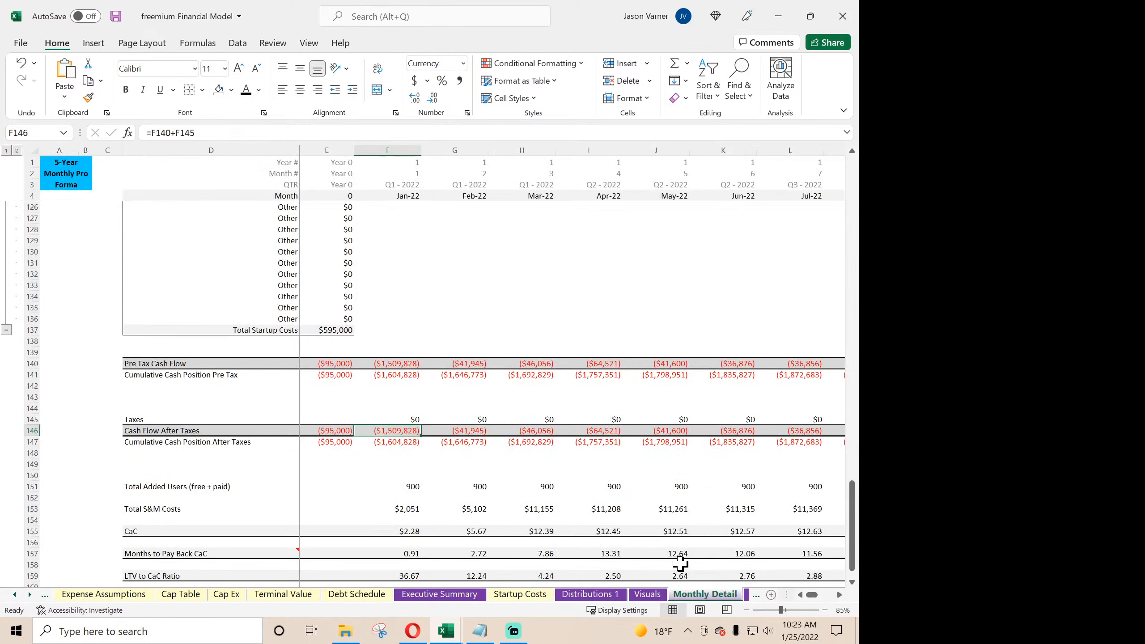
pyautogui.click(599, 430)
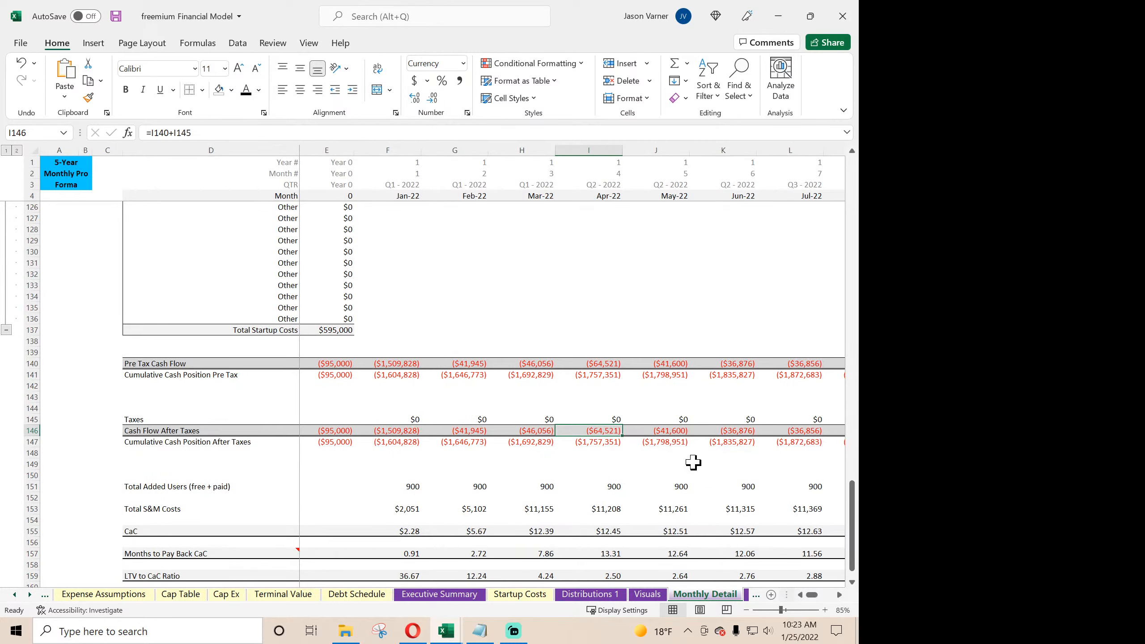
pyautogui.press('Right')
pyautogui.press('Right')
pyautogui.press('Right')
pyautogui.press('Right')
pyautogui.press('Right')
pyautogui.press('Right')
pyautogui.press('Right')
pyautogui.press('Right')
pyautogui.press('Right')
pyautogui.press('Right')
pyautogui.press('Right')
pyautogui.press('Right')
pyautogui.press('Right')
pyautogui.press('Right')
pyautogui.press('Right')
pyautogui.press('Right')
pyautogui.press('Right')
pyautogui.press('Right')
pyautogui.press('Right')
pyautogui.press('Right')
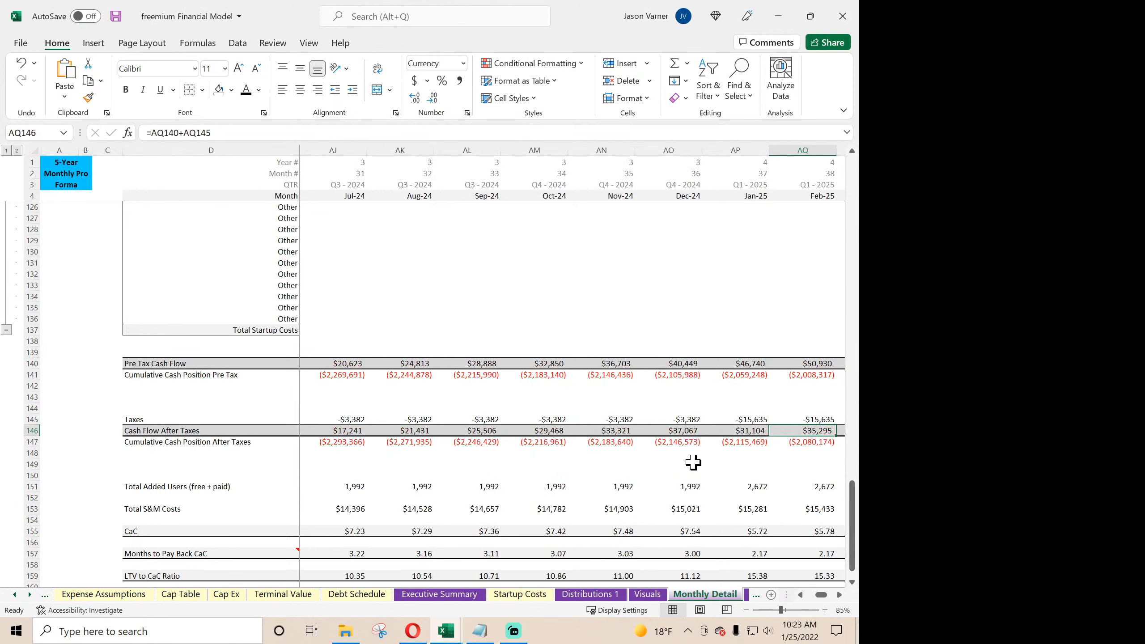
pyautogui.press('Right')
pyautogui.press('Right')
pyautogui.press('Right')
pyautogui.press('Right')
pyautogui.press('Right')
pyautogui.press('Right')
pyautogui.press('Right')
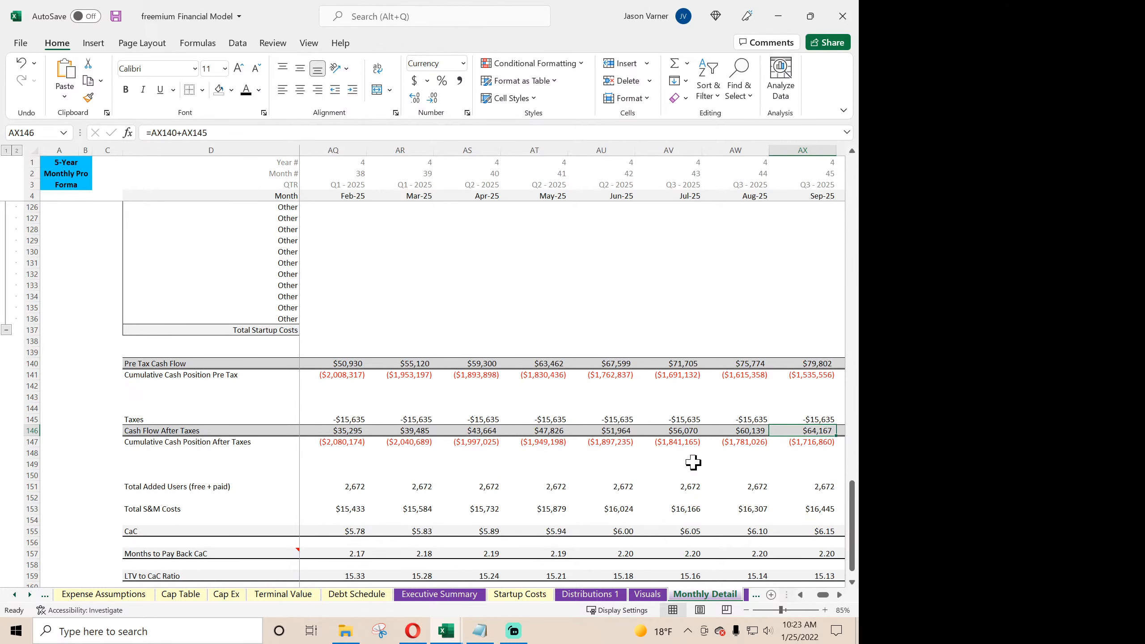
pyautogui.press('Right')
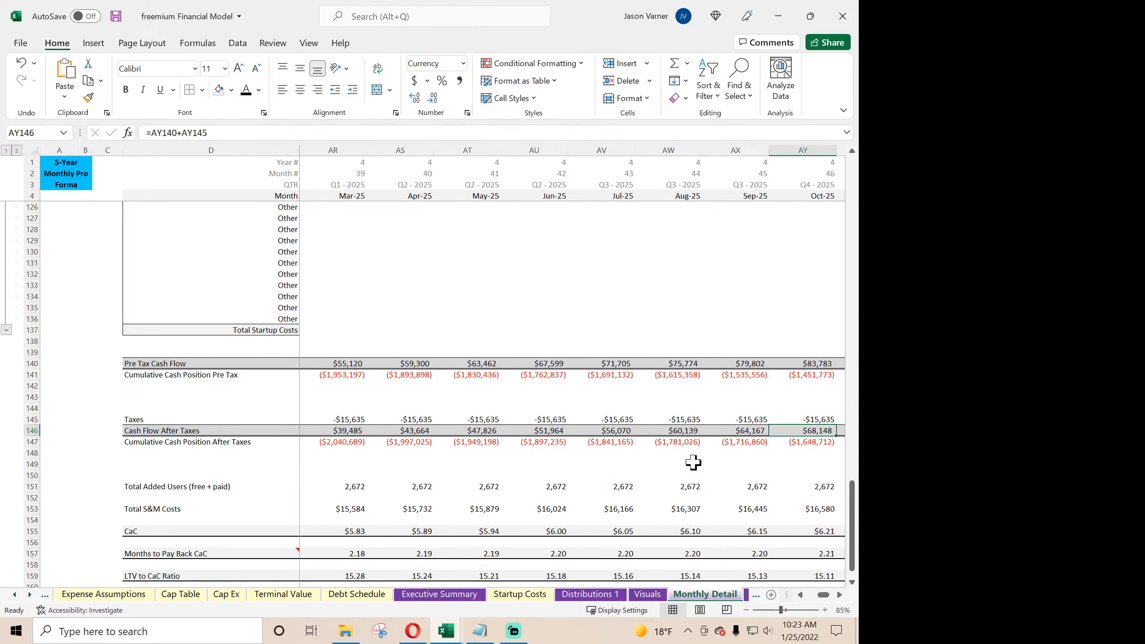
pyautogui.click(751, 432)
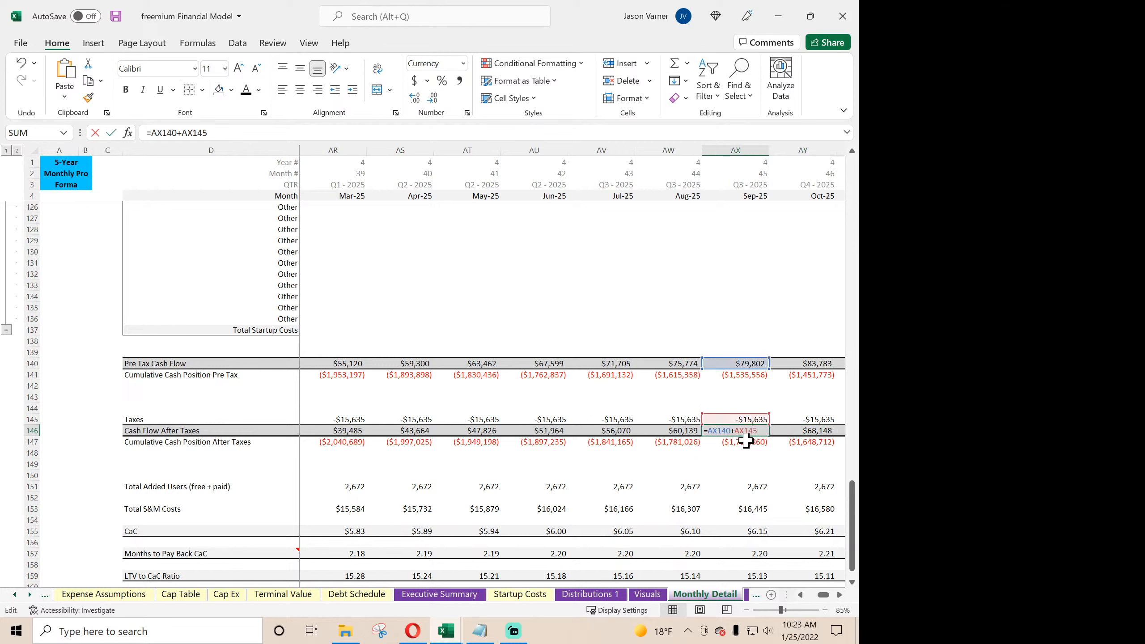
pyautogui.press('Down')
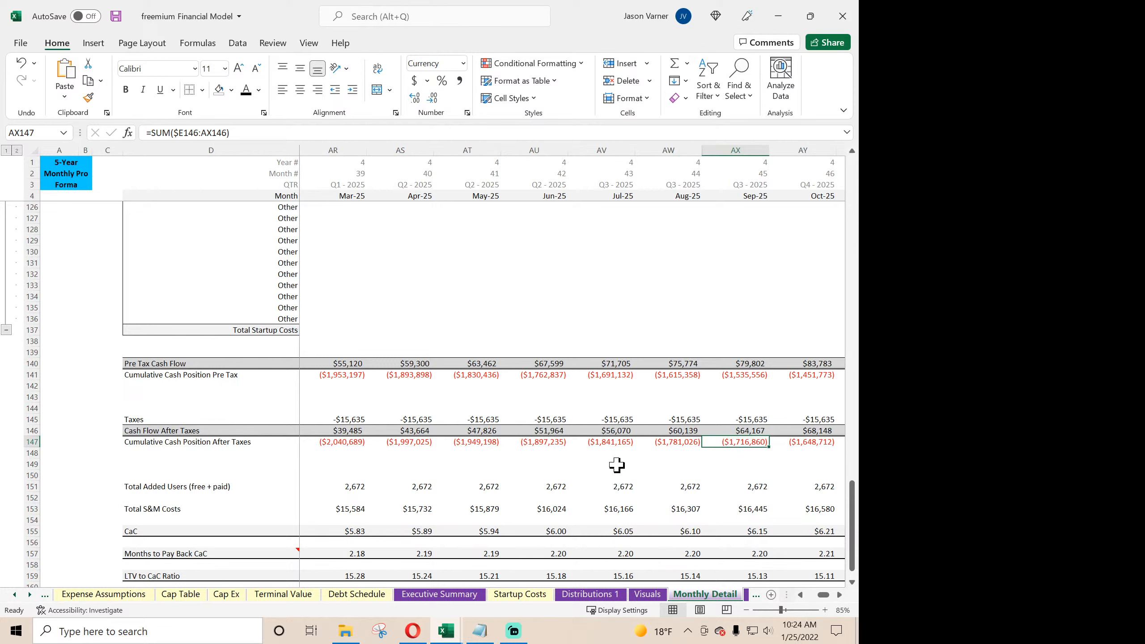
pyautogui.scroll(7, 617, 466)
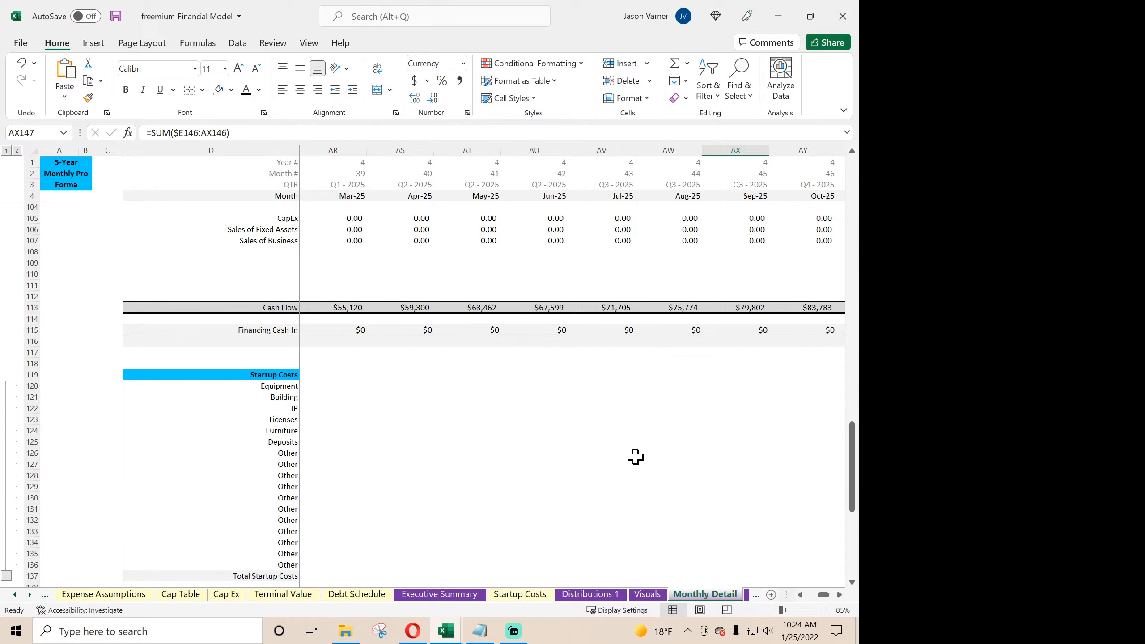
# - Change the second criteria range in the C6 Total Cash Returns formula to the Year # row, 'Monthly Detail'!1:1, and fill it across to G6
pyautogui.scroll(4, 636, 455)
pyautogui.scroll(4, 636, 457)
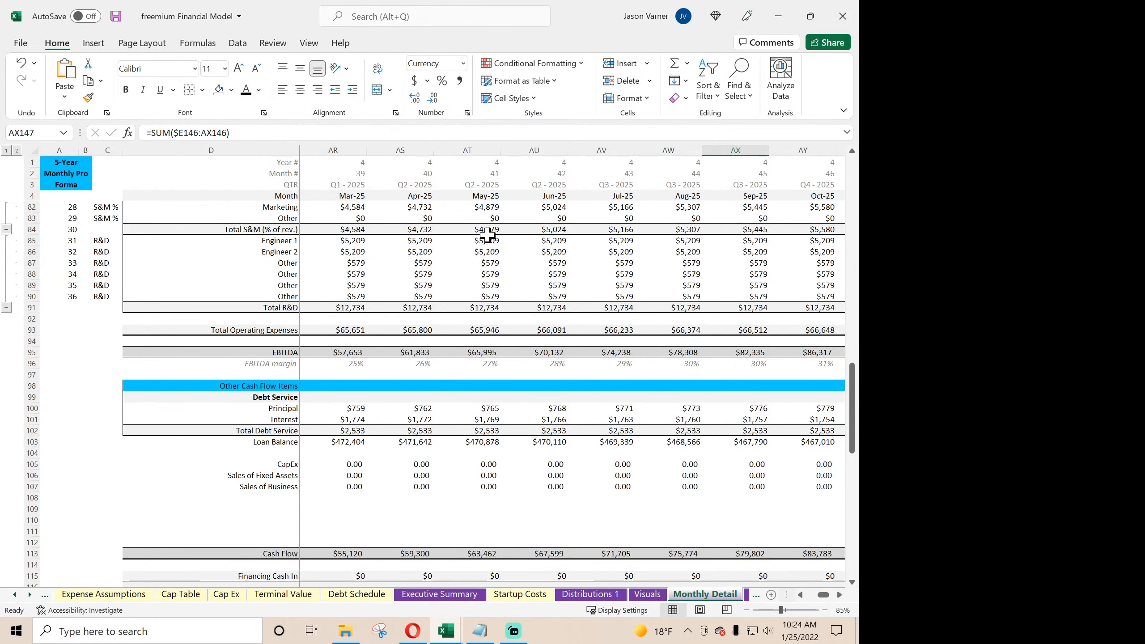
pyautogui.click(424, 198)
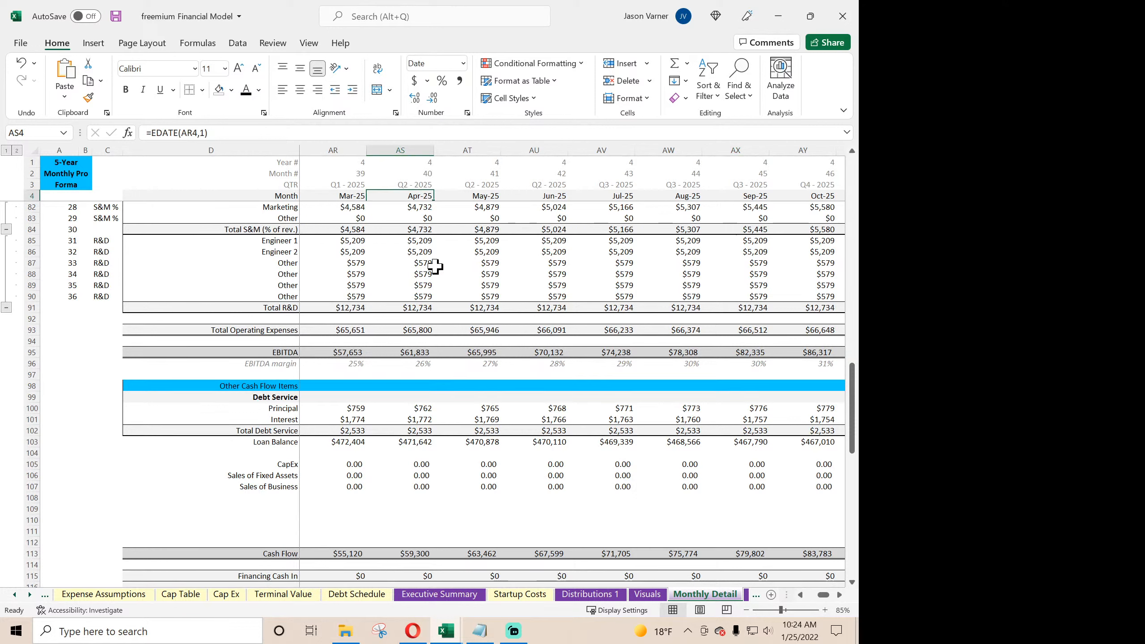
pyautogui.click(415, 161)
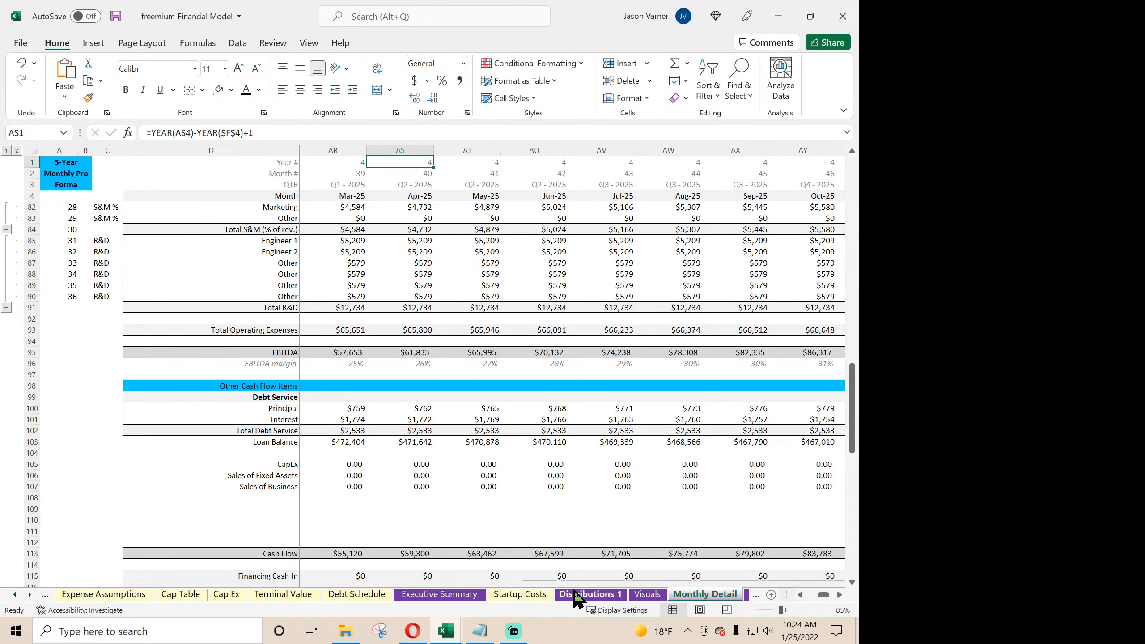
pyautogui.click(590, 594)
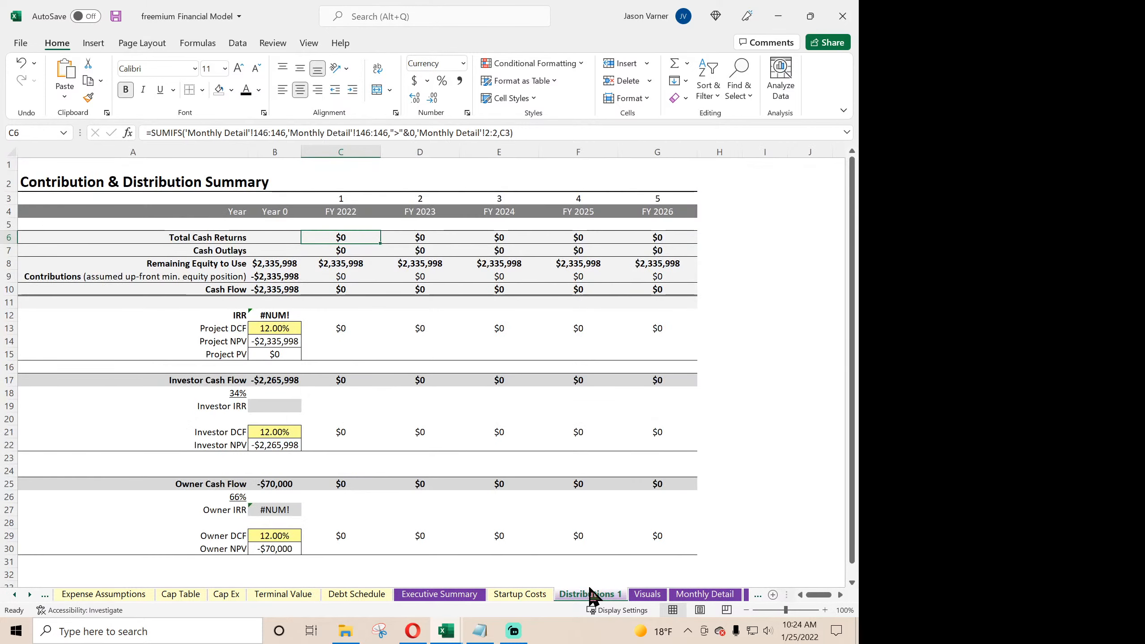
pyautogui.click(491, 132)
pyautogui.press('BackSpace')
pyautogui.write('1')
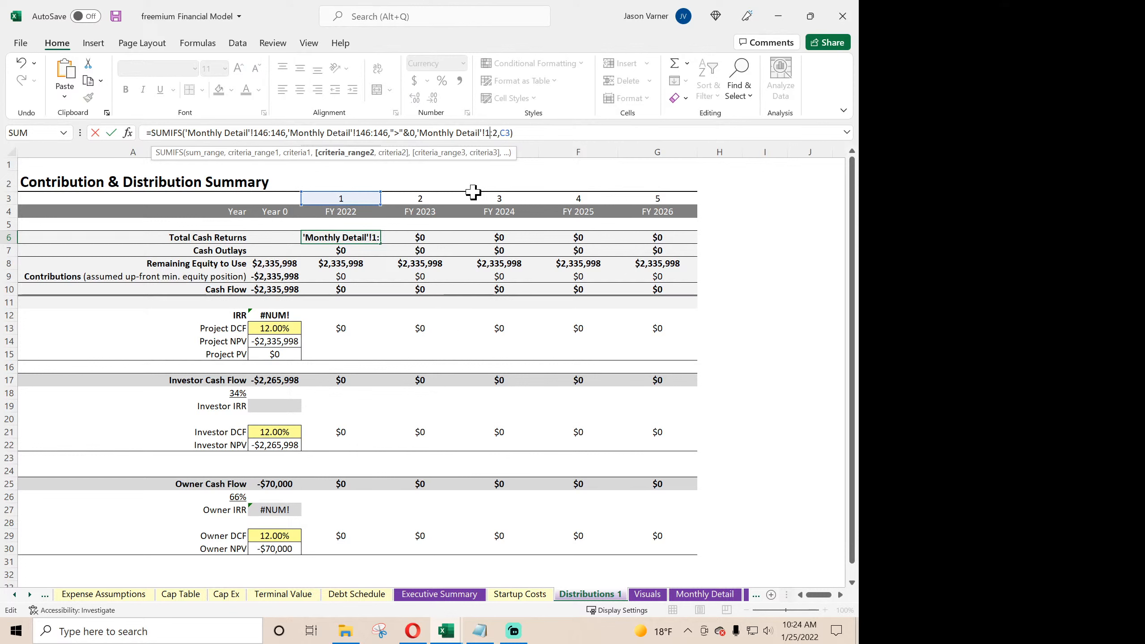
pyautogui.press('Right')
pyautogui.press('Right')
pyautogui.press('BackSpace')
pyautogui.write('1')
pyautogui.hotkey('ctrl', 'Return')
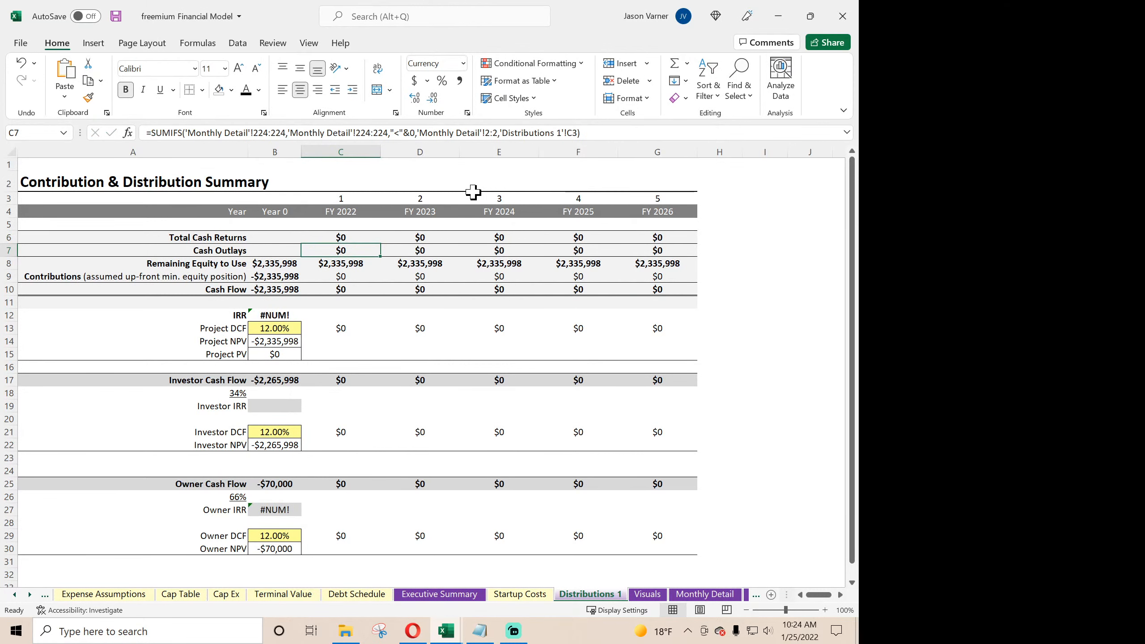
pyautogui.moveTo(379, 243); pyautogui.dragTo(688, 249)
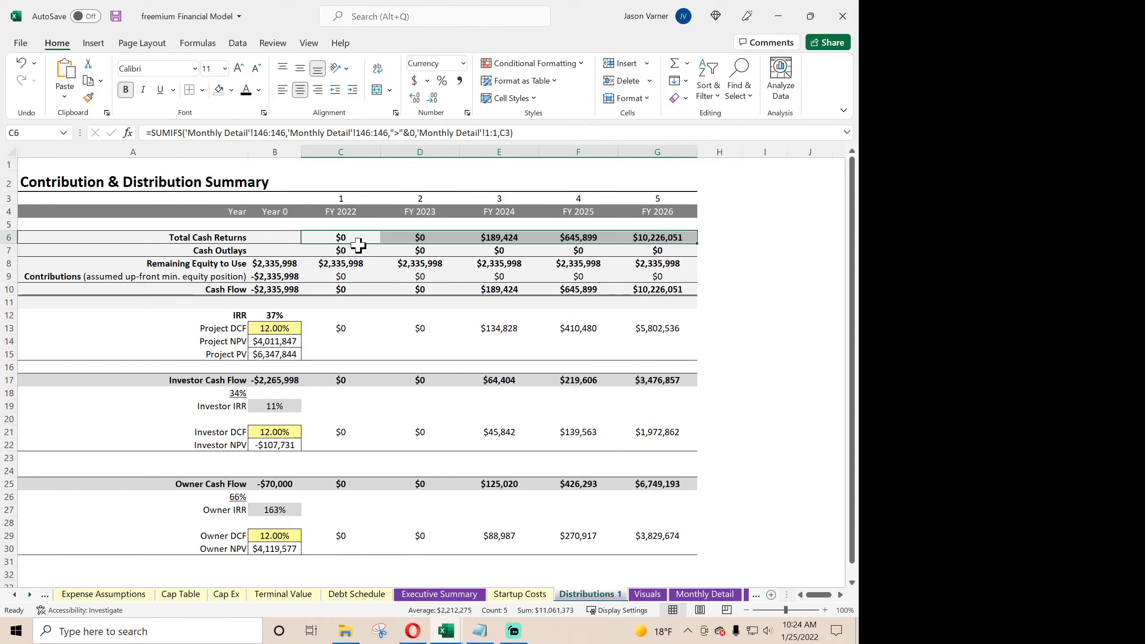
# - Replace the Cash Outlays formula in C7 with a copy of the Total Cash Returns formula from C6
pyautogui.click(344, 242)
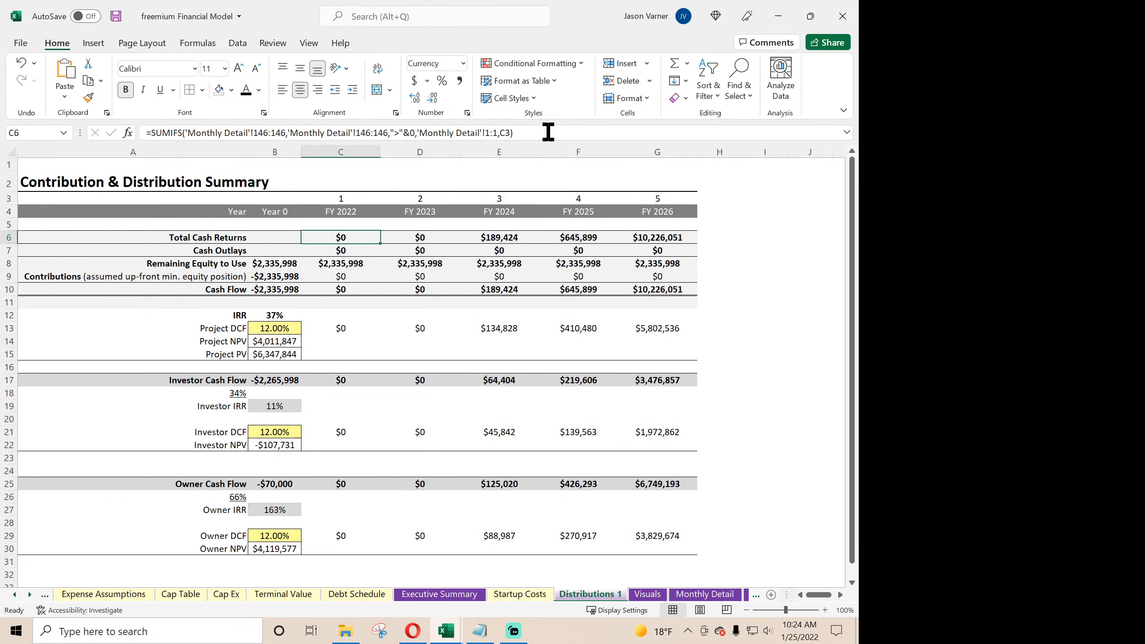
pyautogui.moveTo(514, 132); pyautogui.dragTo(151, 134)
pyautogui.rightClick(151, 134)
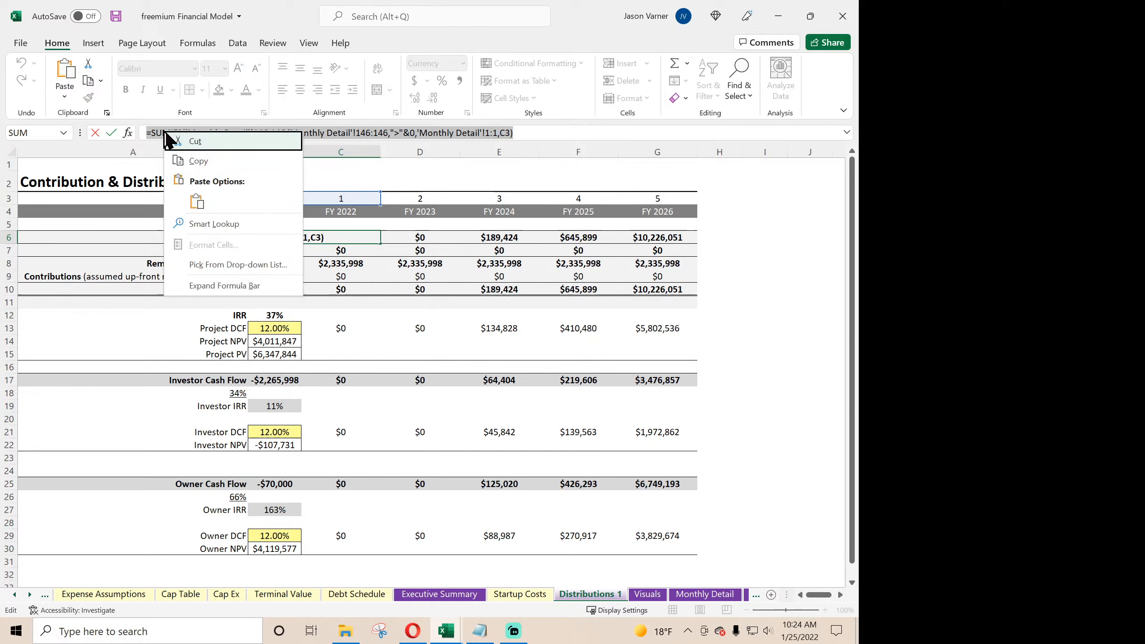
pyautogui.click(192, 160)
pyautogui.press('Return')
pyautogui.moveTo(586, 132); pyautogui.dragTo(151, 132)
pyautogui.rightClick(151, 132)
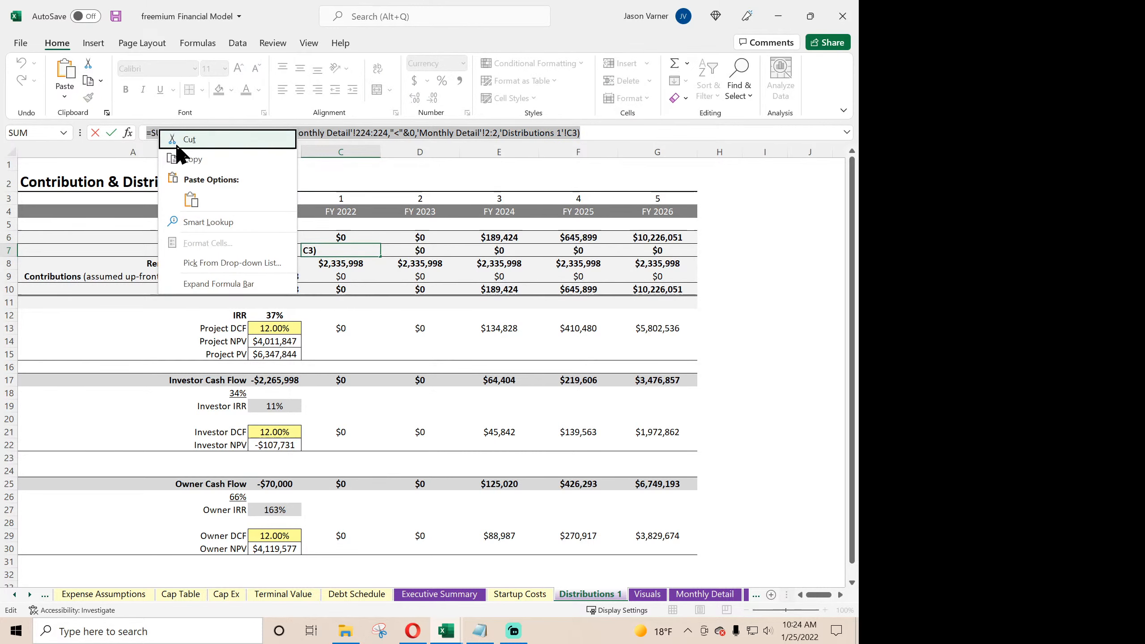
pyautogui.click(189, 201)
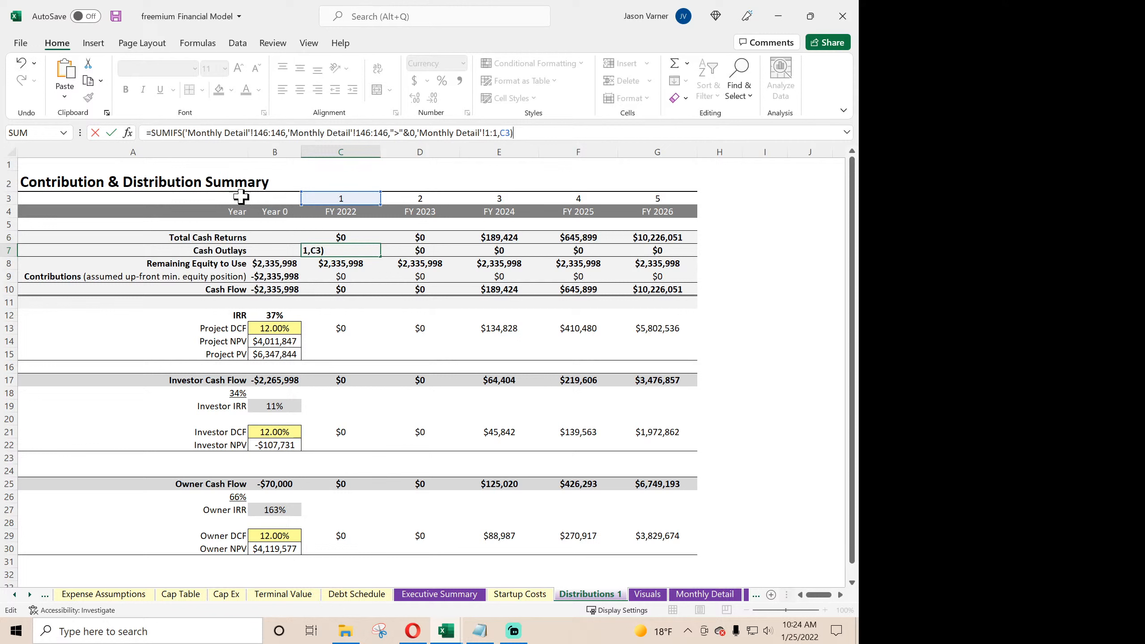
# - Change the first criterion in C7 to "<"&0, fill the Cash Outlays formula across to G7 and save the workbook
pyautogui.click(399, 132)
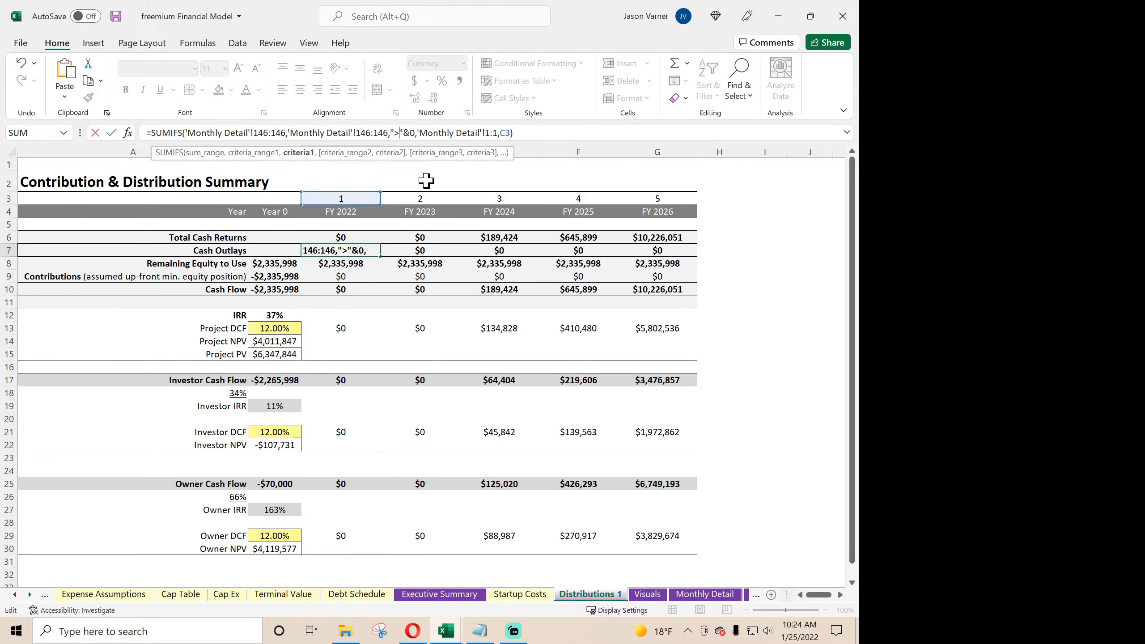
pyautogui.press('BackSpace')
pyautogui.write('<')
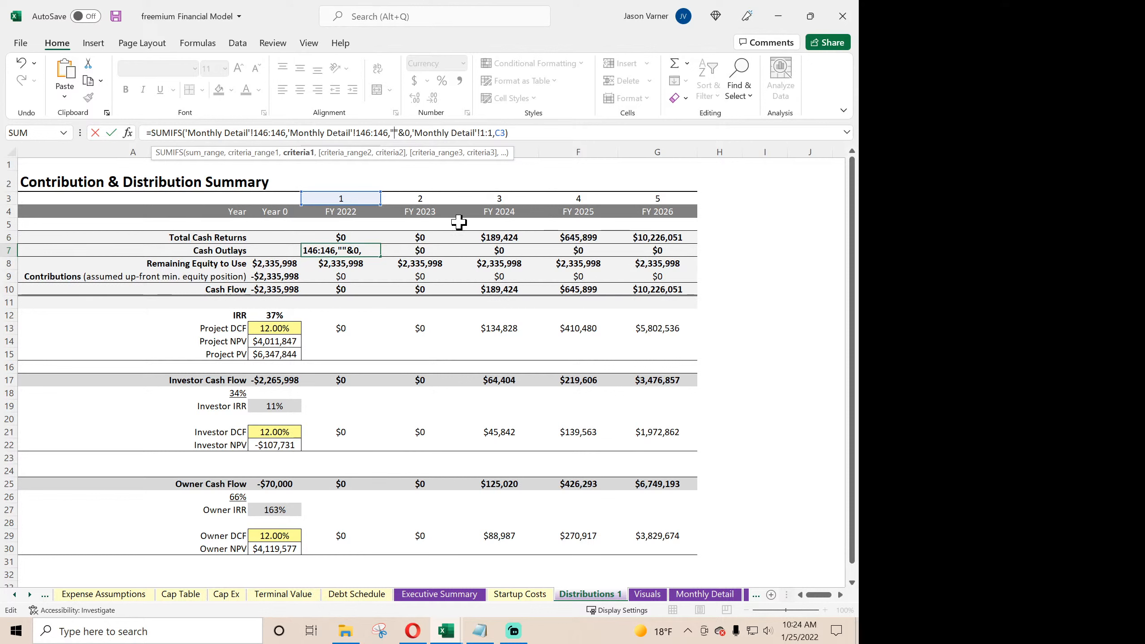
pyautogui.press('Return')
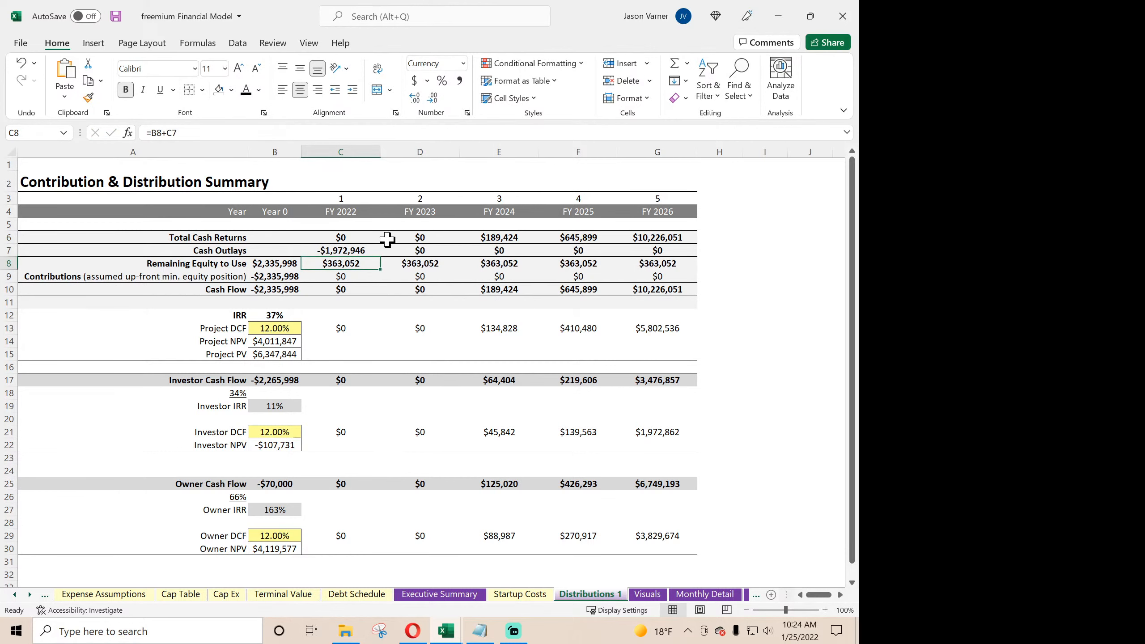
pyautogui.click(346, 251)
pyautogui.moveTo(380, 257); pyautogui.dragTo(677, 259)
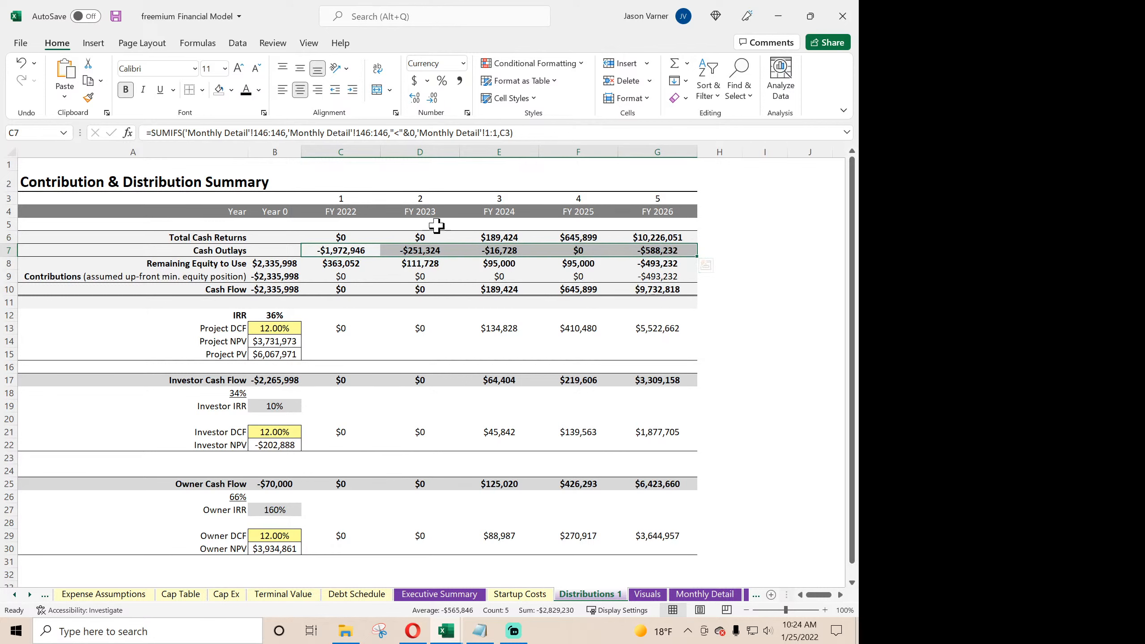
pyautogui.click(116, 17)
# - Examine the Remaining Equity to Use formulas in B8:D8 and the Year 0 Contributions and Cash Flow formulas in B9 and B10
pyautogui.click(276, 263)
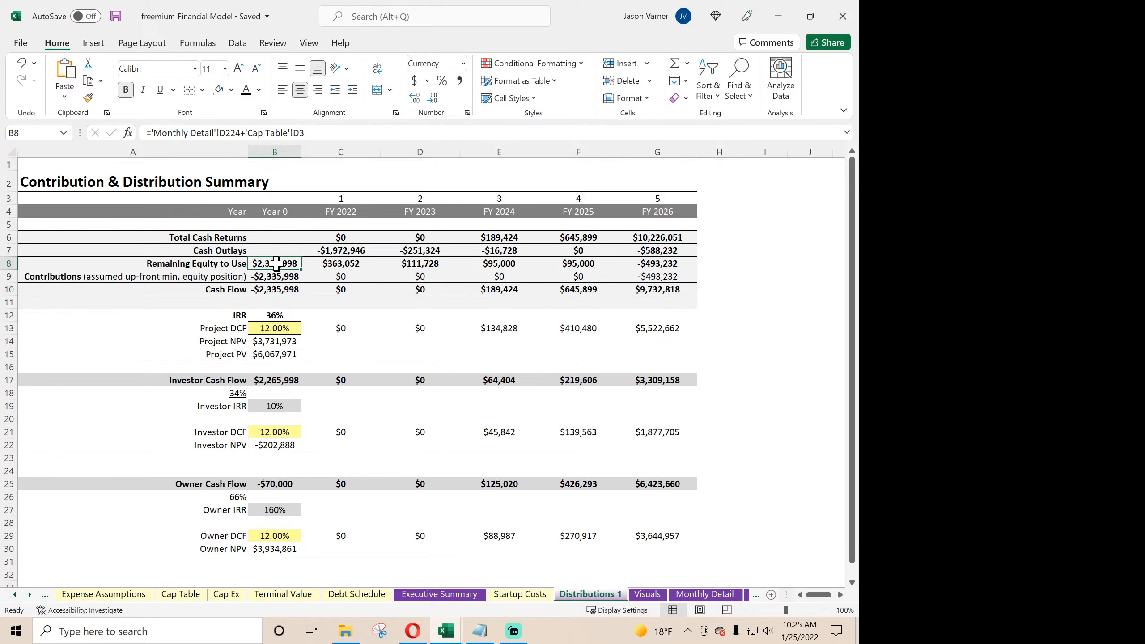
pyautogui.click(347, 265)
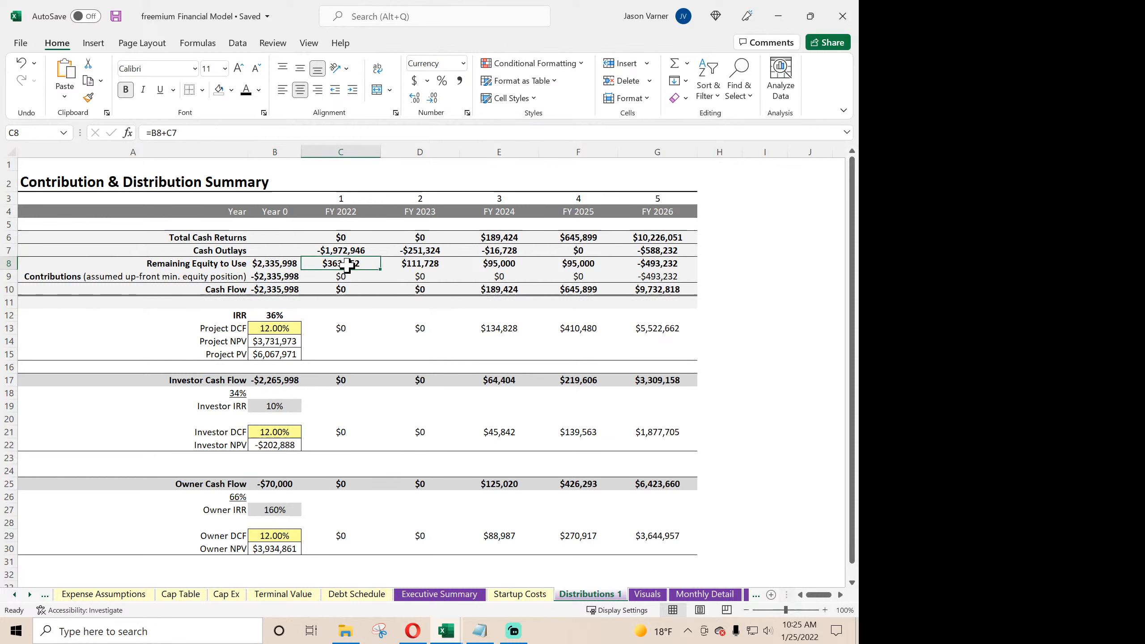
pyautogui.click(424, 269)
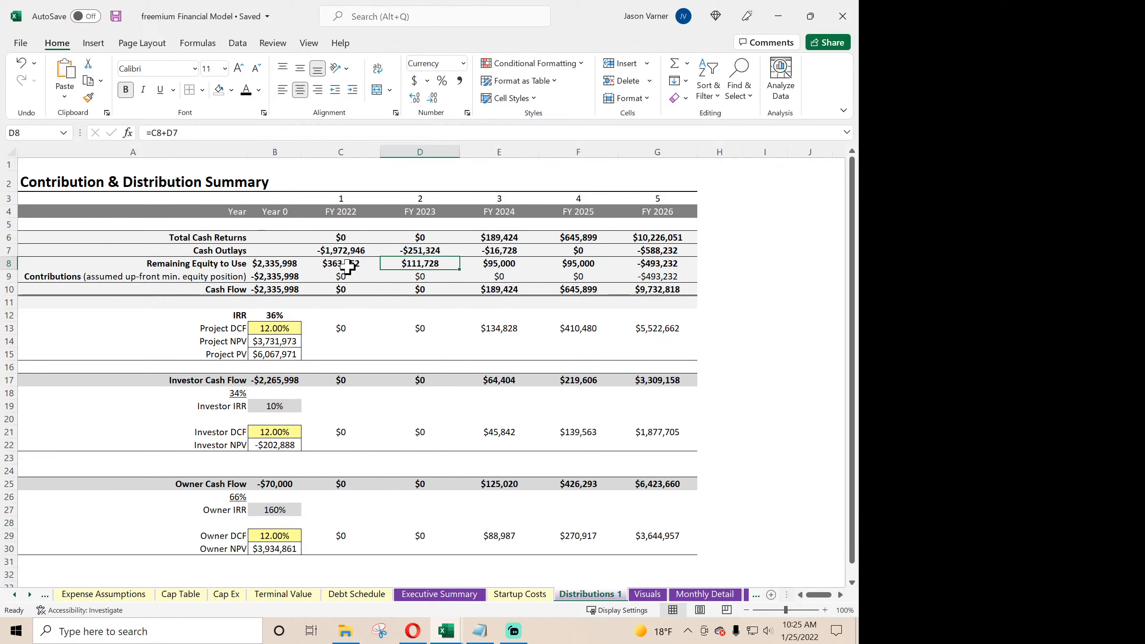
pyautogui.click(272, 277)
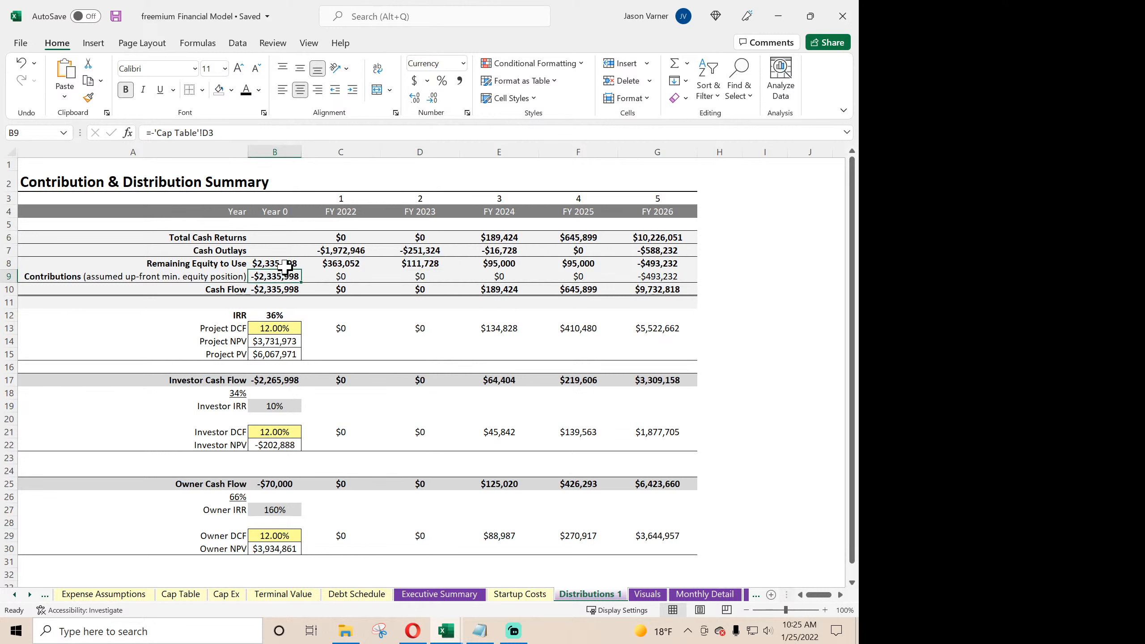
pyautogui.click(285, 264)
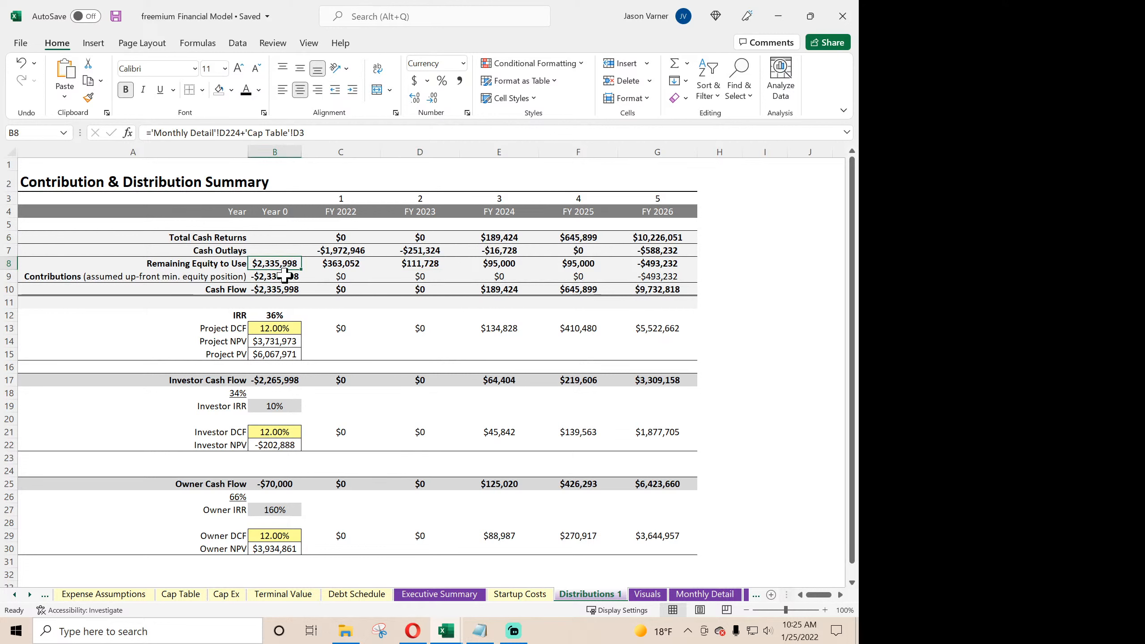
pyautogui.click(280, 292)
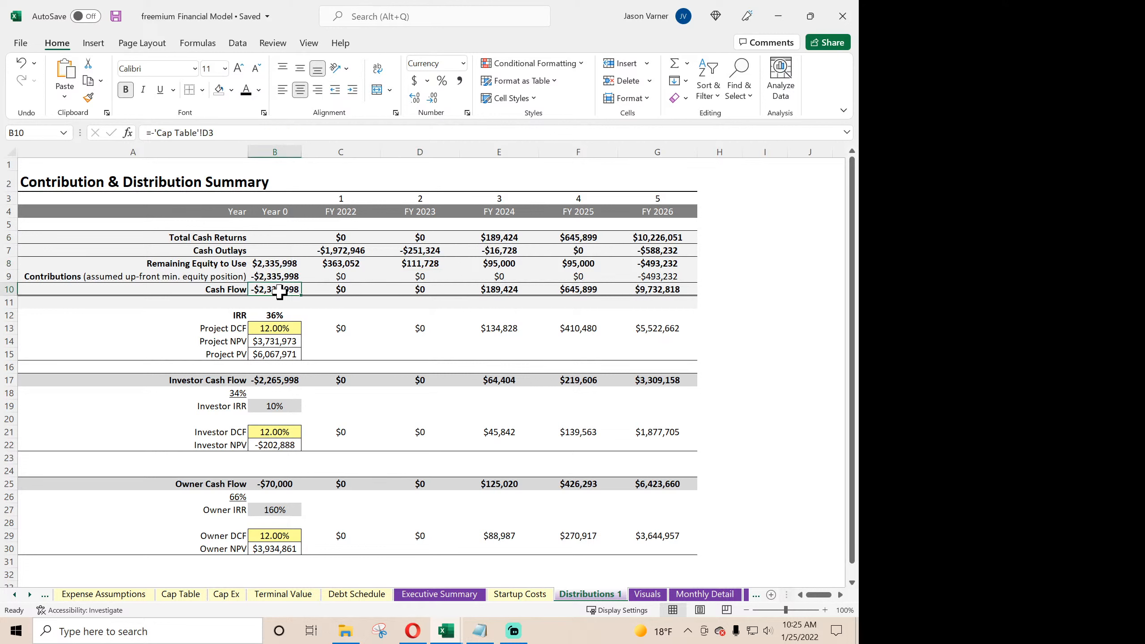
pyautogui.click(277, 266)
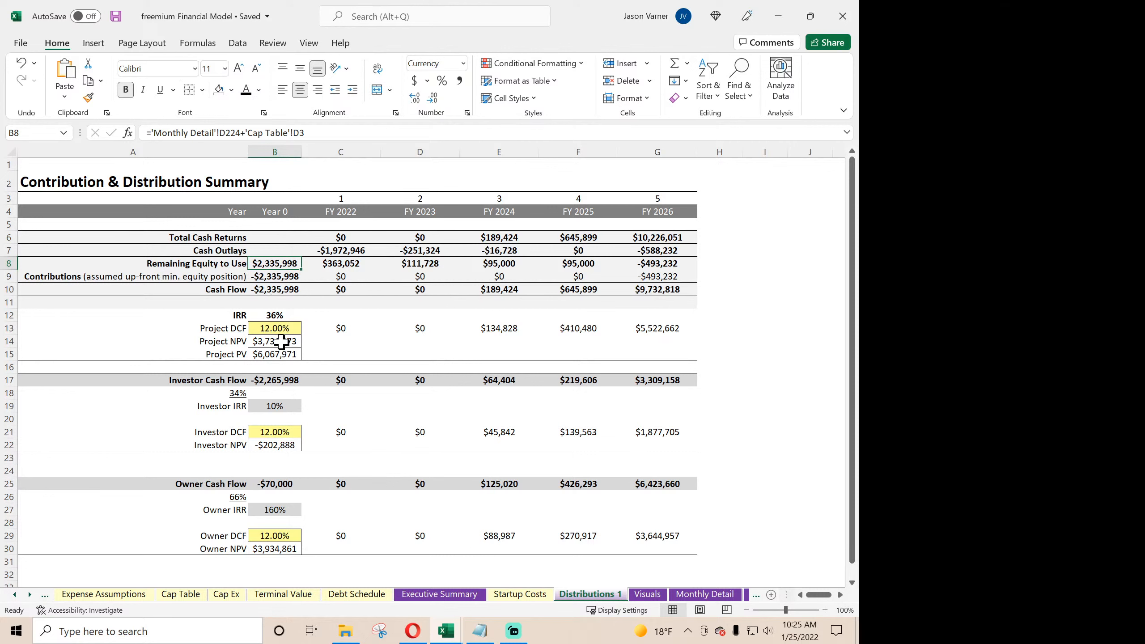
# - Point the Monthly Detail reference in the B8 Remaining Equity to Use formula at the Year 0 Cash Flow After Taxes in E146
pyautogui.click(705, 594)
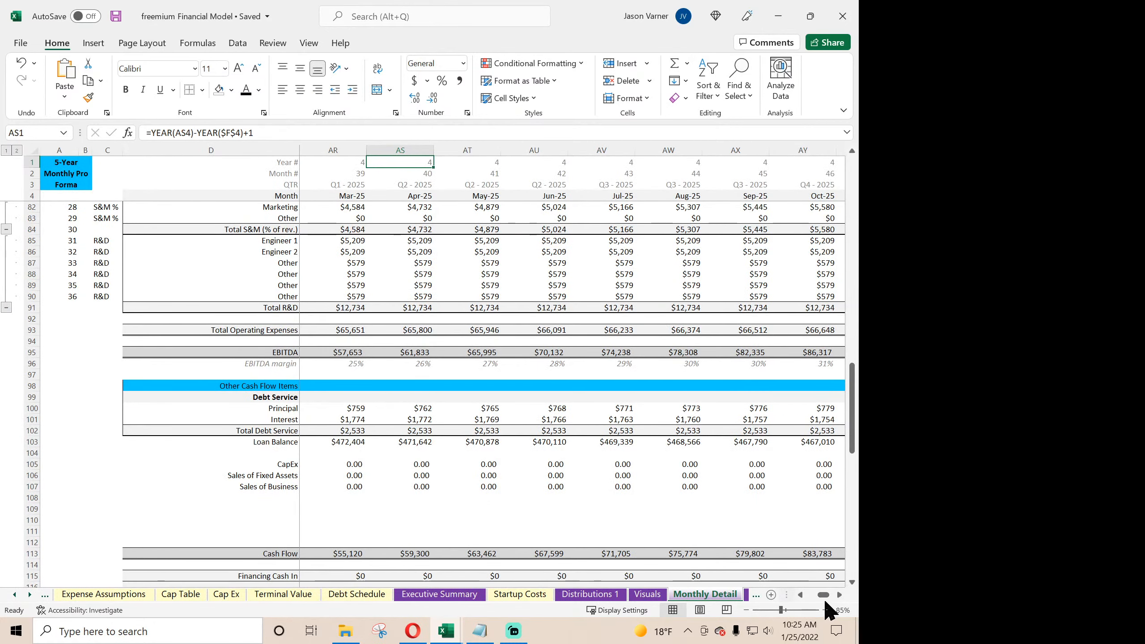
pyautogui.moveTo(823, 594); pyautogui.dragTo(805, 597)
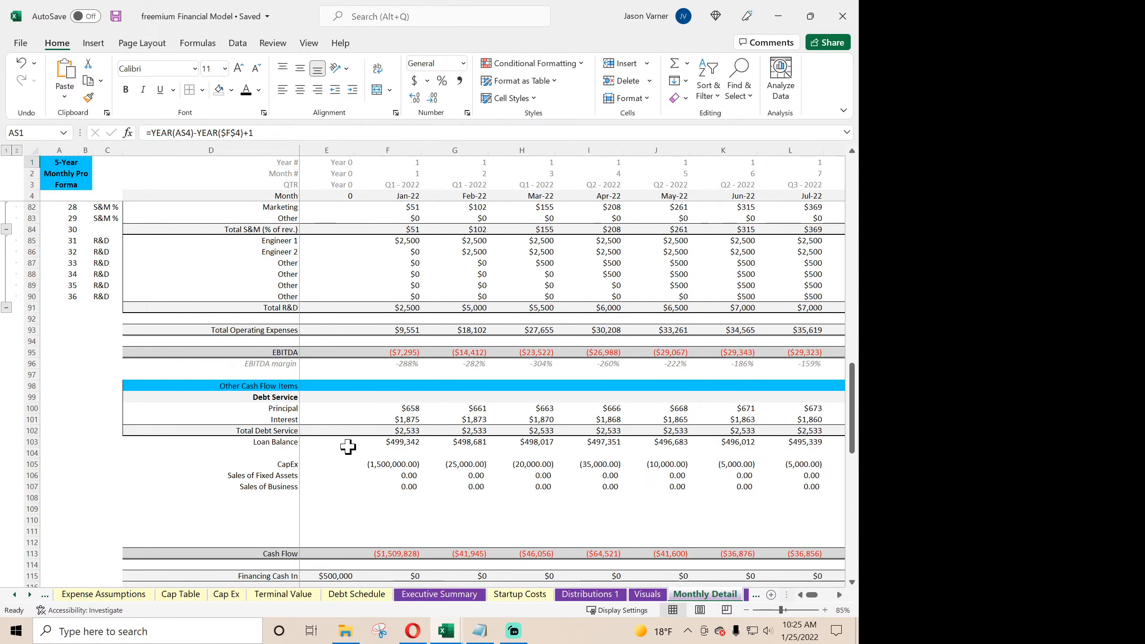
pyautogui.scroll(-10, 347, 446)
pyautogui.scroll(-12, 350, 445)
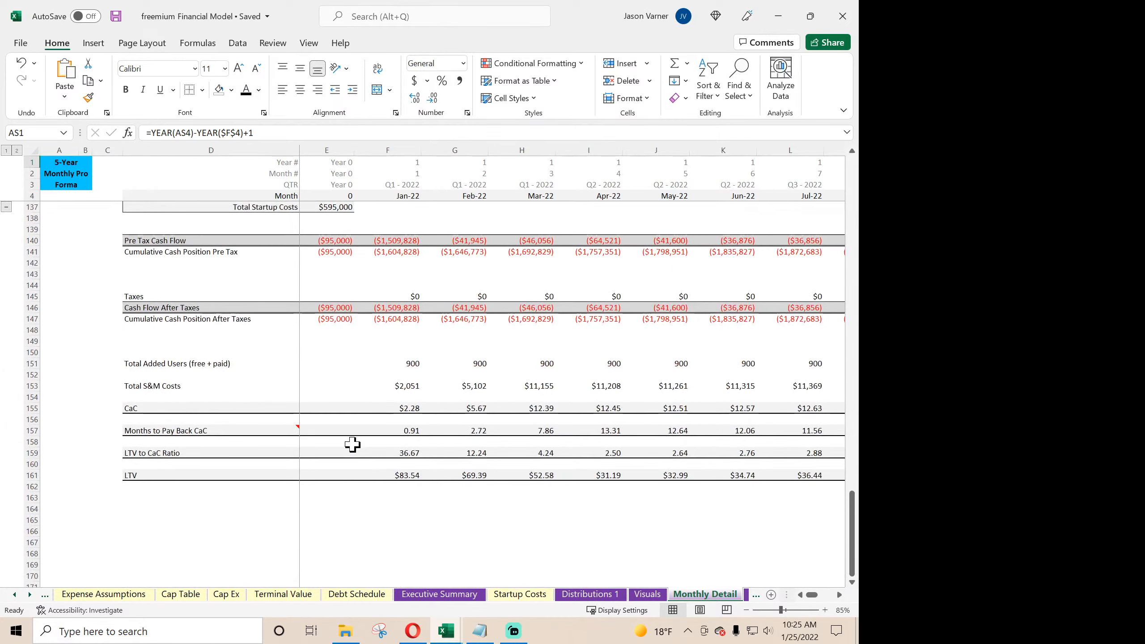
pyautogui.scroll(4, 352, 444)
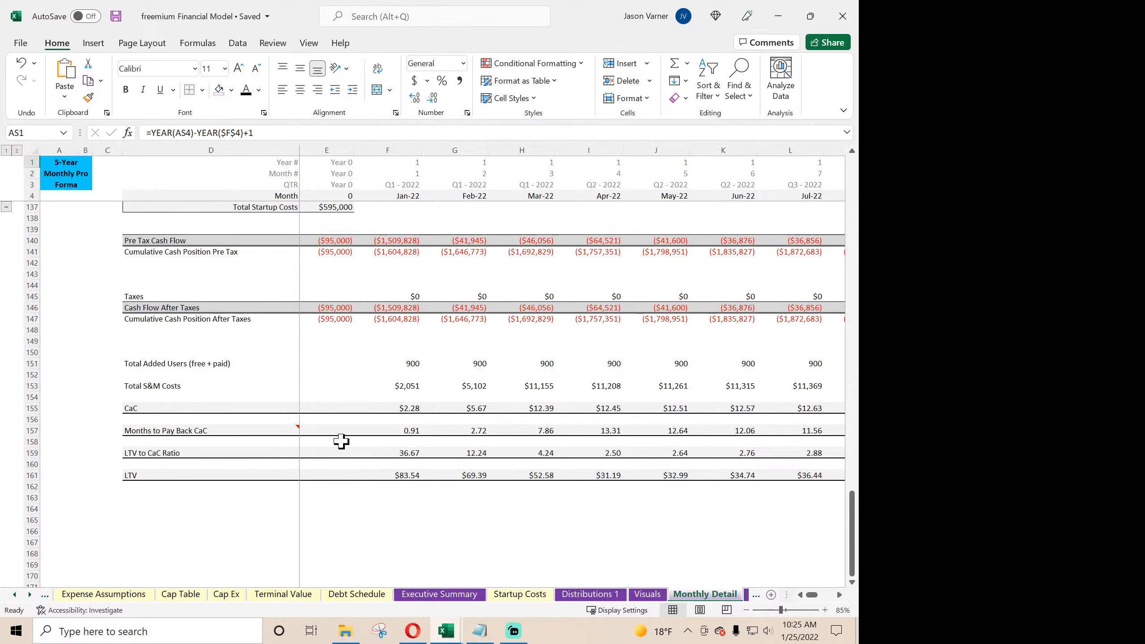
pyautogui.scroll(4, 341, 388)
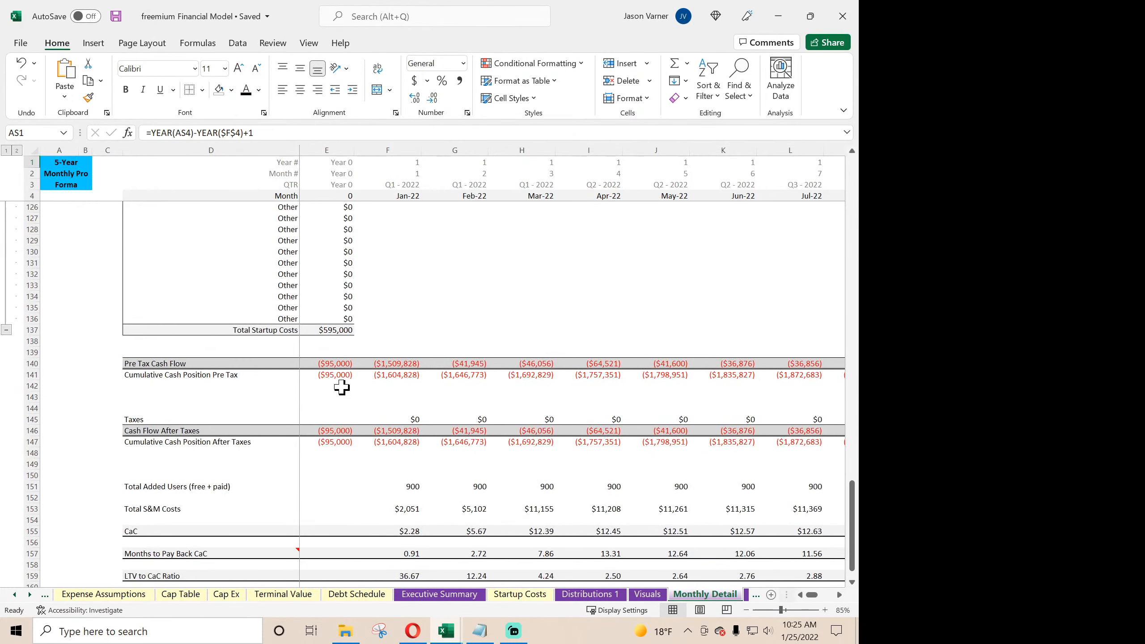
pyautogui.click(326, 432)
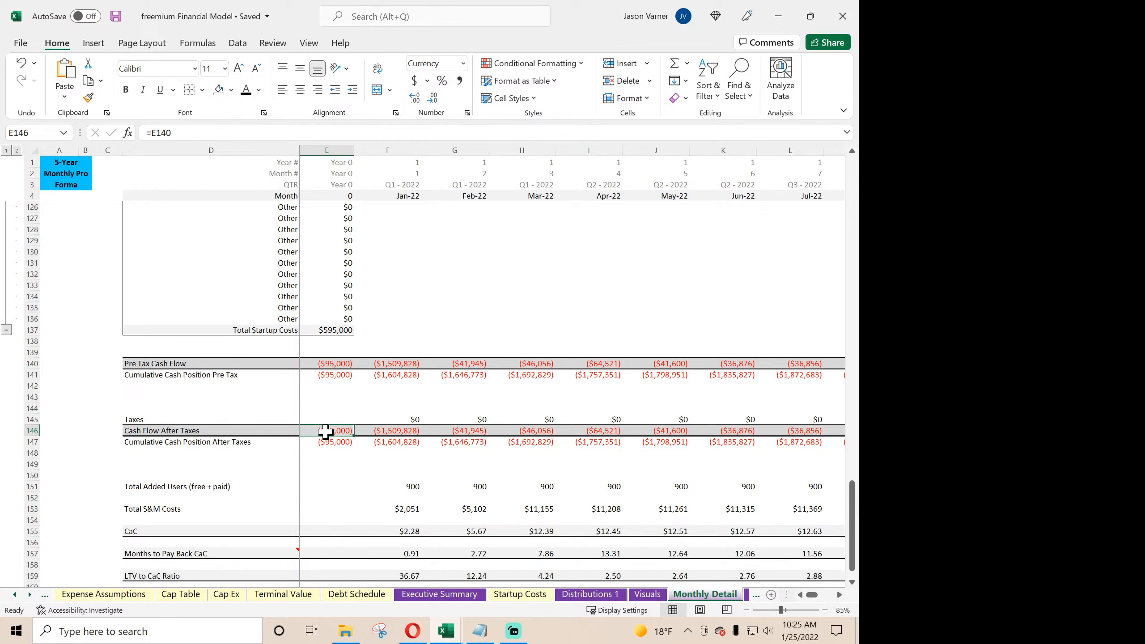
pyautogui.click(591, 595)
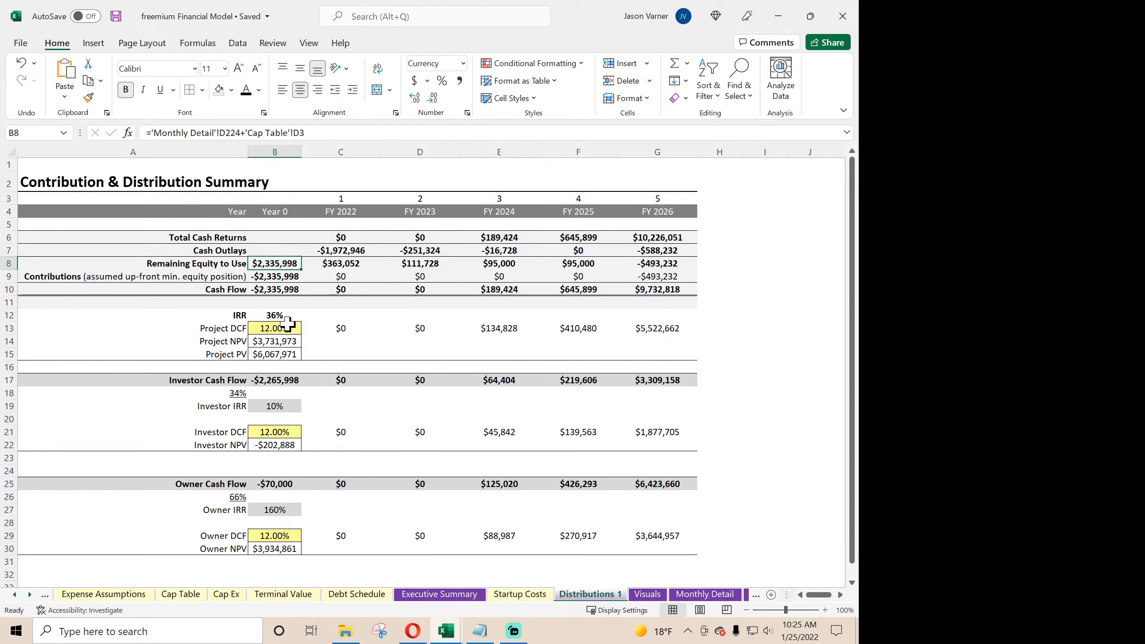
pyautogui.click(243, 134)
pyautogui.press('BackSpace')
pyautogui.press('BackSpace')
pyautogui.press('BackSpace')
pyautogui.press('BackSpace')
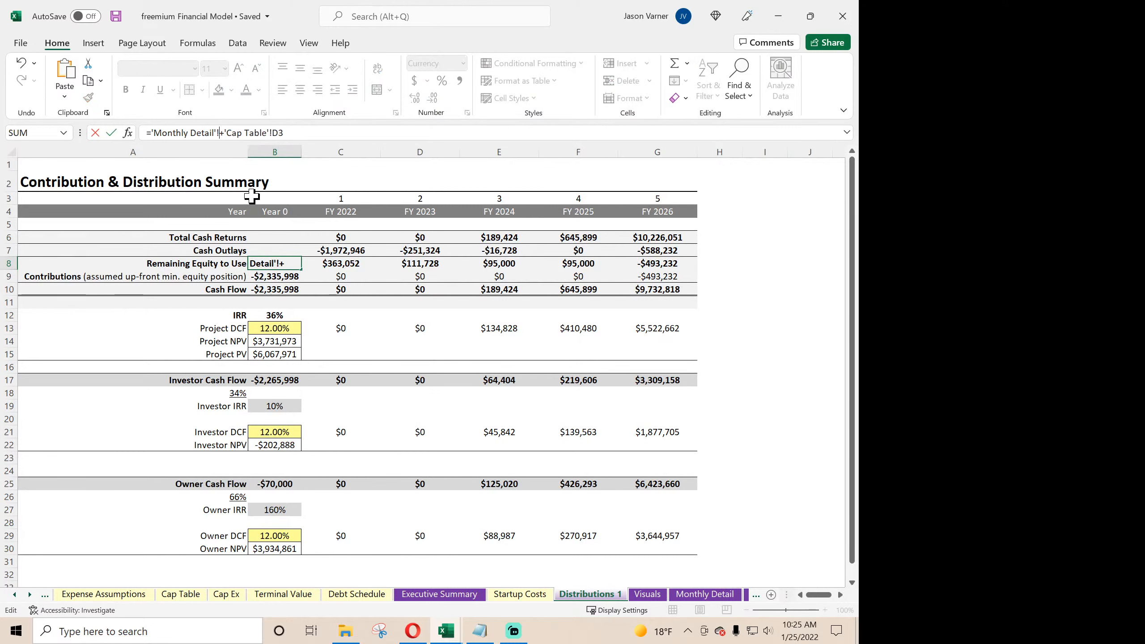
pyautogui.press('BackSpace')
pyautogui.press('BackSpace')
pyautogui.press('BackSpace')
pyautogui.press('BackSpace')
pyautogui.press('BackSpace')
pyautogui.press('BackSpace')
pyautogui.press('BackSpace')
pyautogui.press('BackSpace')
pyautogui.press('BackSpace')
pyautogui.press('BackSpace')
pyautogui.press('BackSpace')
pyautogui.press('BackSpace')
pyautogui.press('BackSpace')
pyautogui.press('BackSpace')
pyautogui.press('BackSpace')
pyautogui.press('BackSpace')
pyautogui.press('BackSpace')
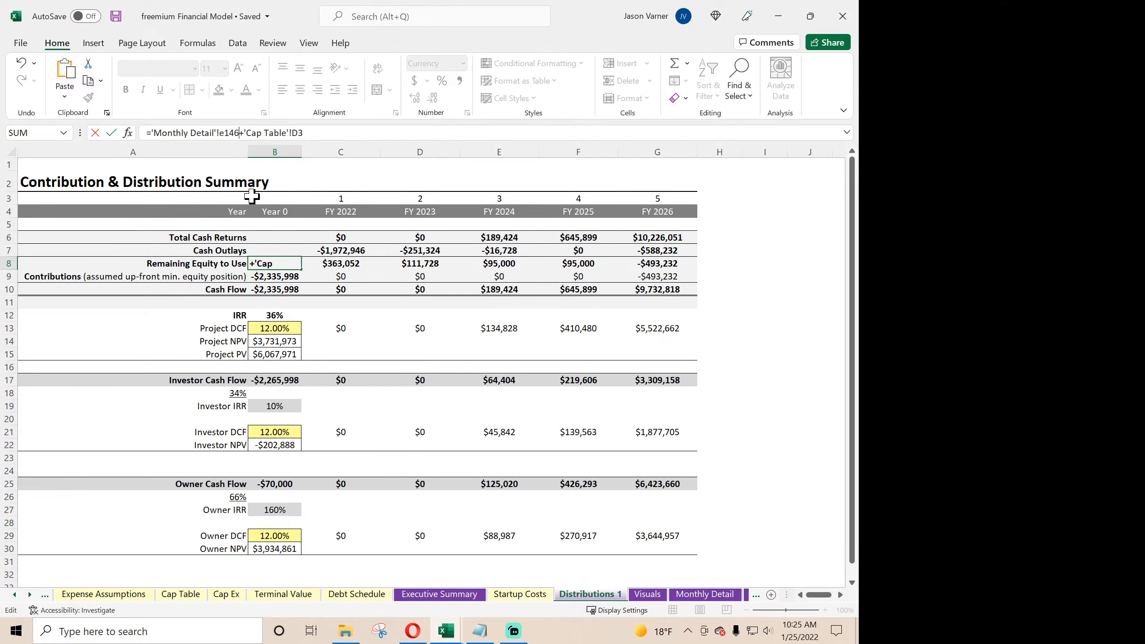
pyautogui.press('Return')
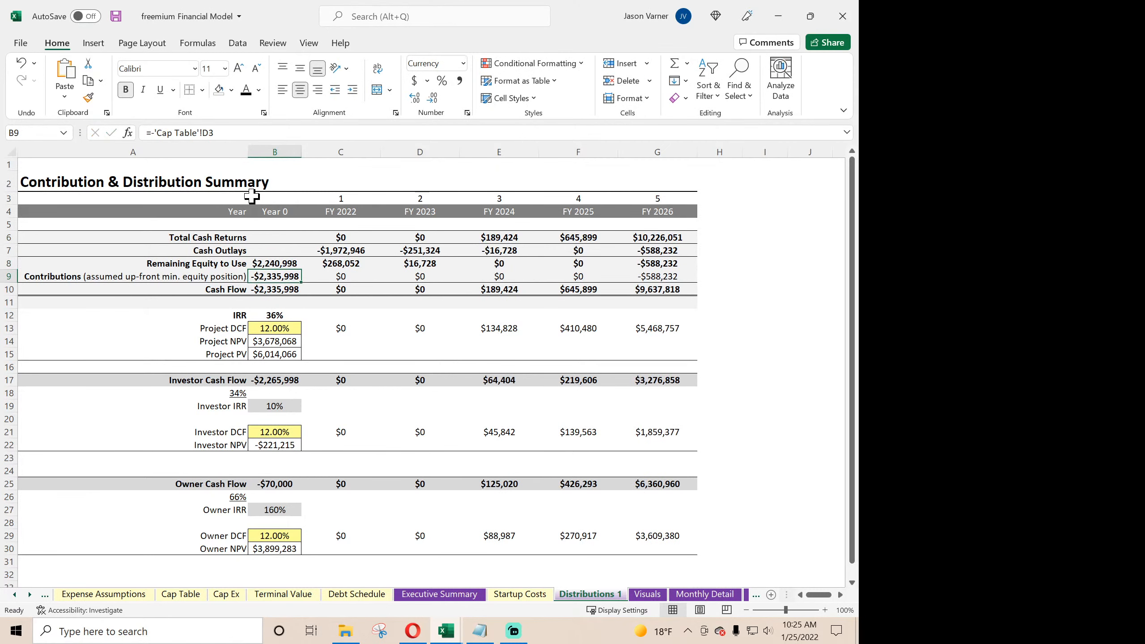
# - Check the updated B8 formula against the Year 0 Contributions and Cash Flow formulas below it
pyautogui.click(276, 266)
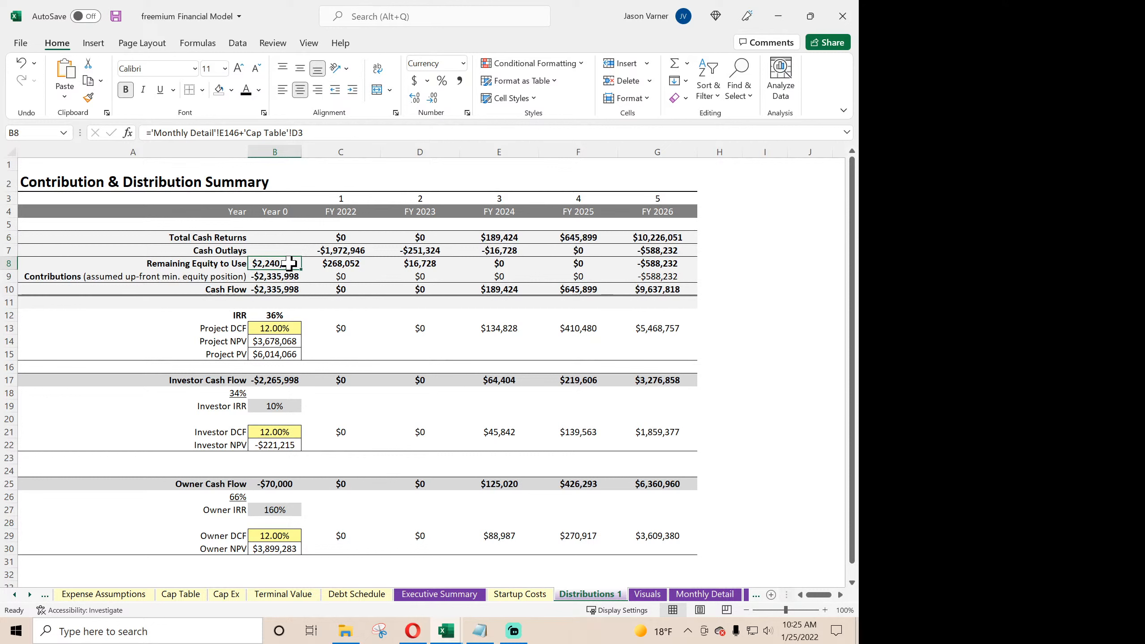
pyautogui.click(278, 277)
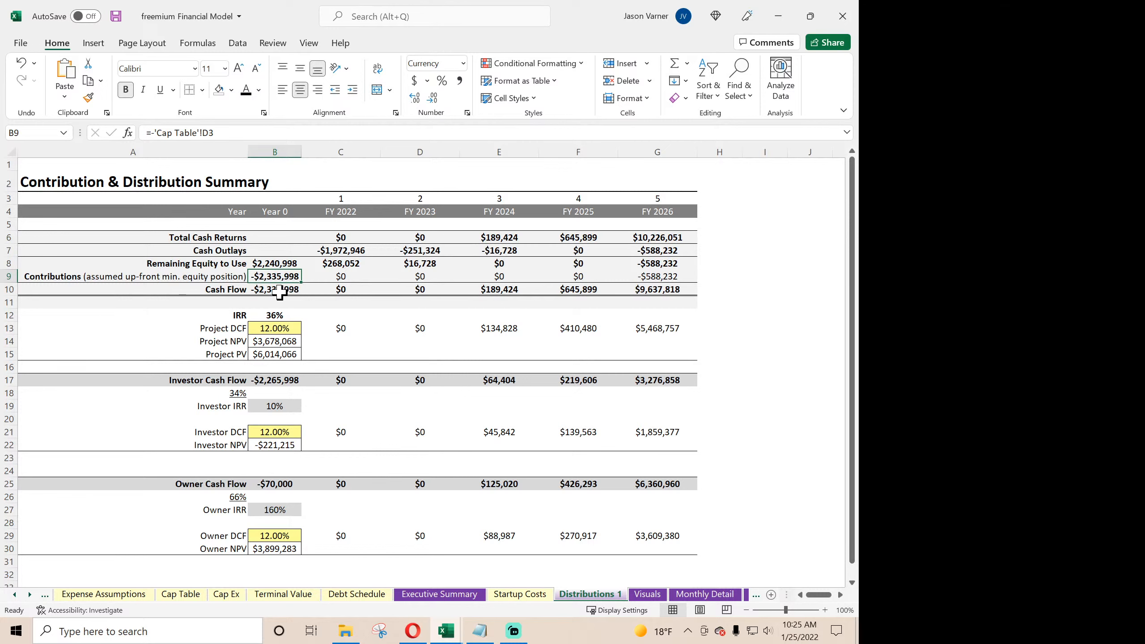
pyautogui.click(279, 291)
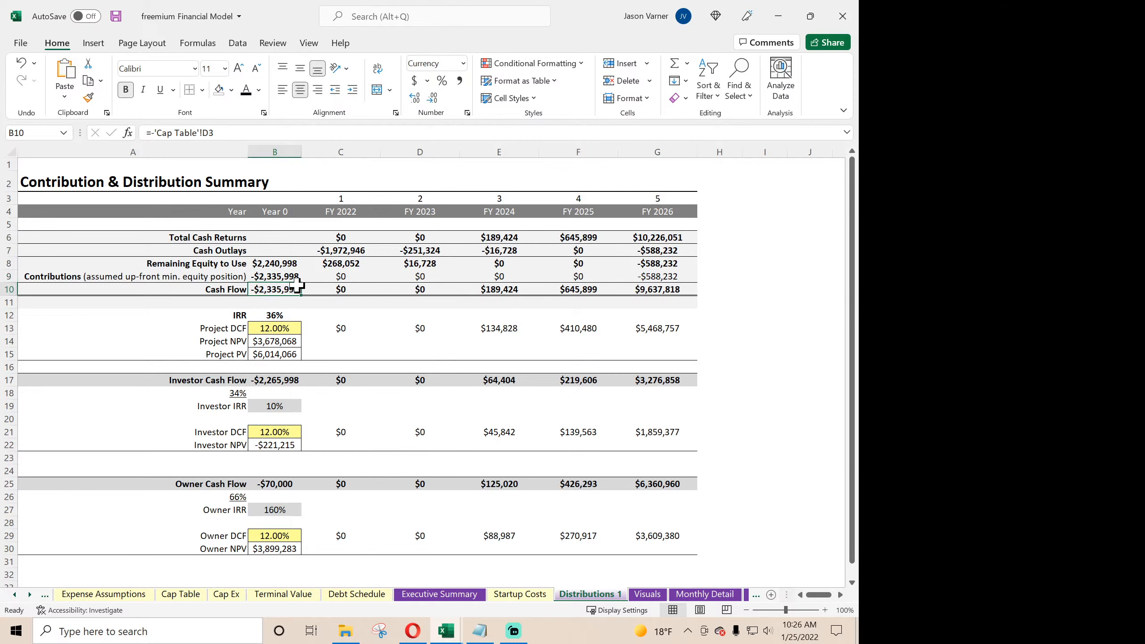
# - Trace the Cash Outlays, Remaining Equity to Use and Contributions formulas from Year 0 through FY 2024
pyautogui.click(287, 264)
pyautogui.click(350, 266)
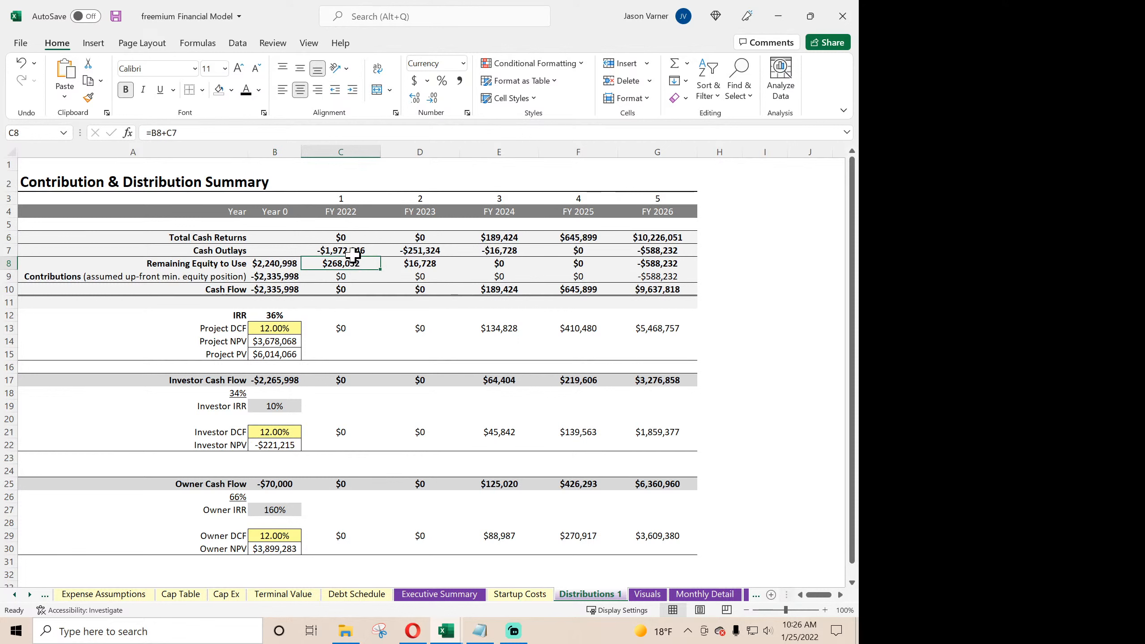
pyautogui.click(354, 251)
pyautogui.click(422, 251)
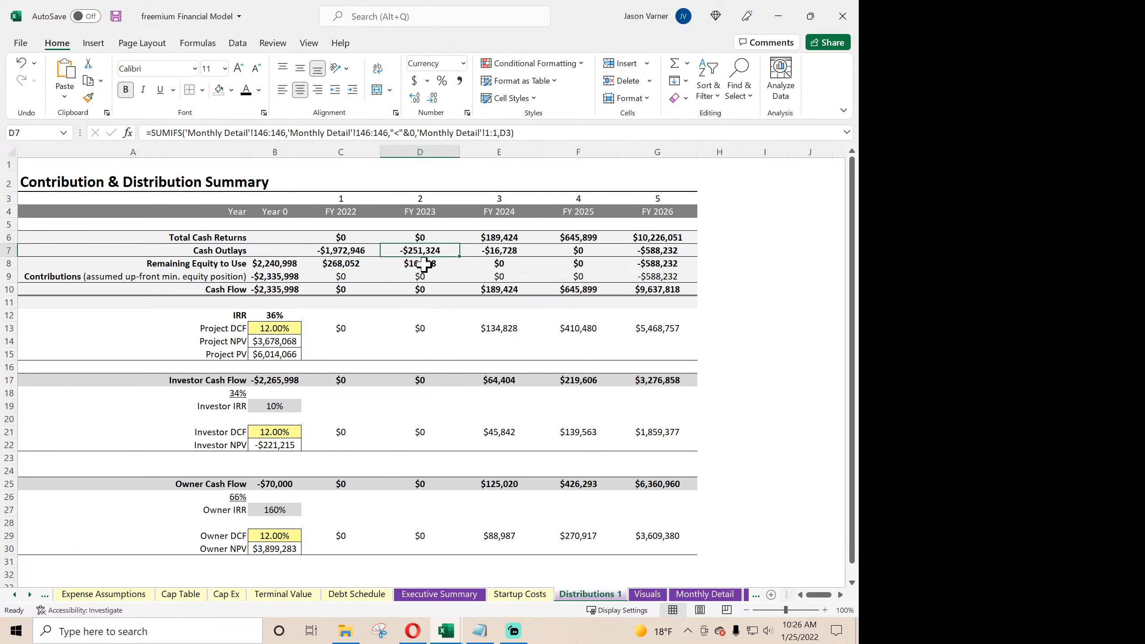
pyautogui.click(424, 264)
pyautogui.click(498, 261)
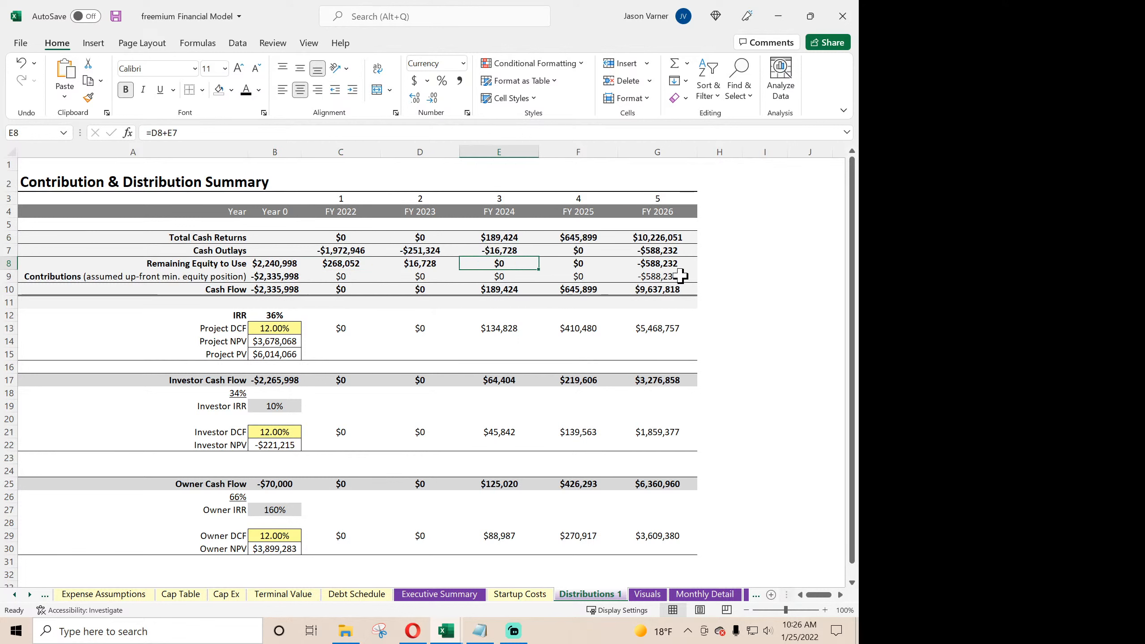
pyautogui.click(504, 276)
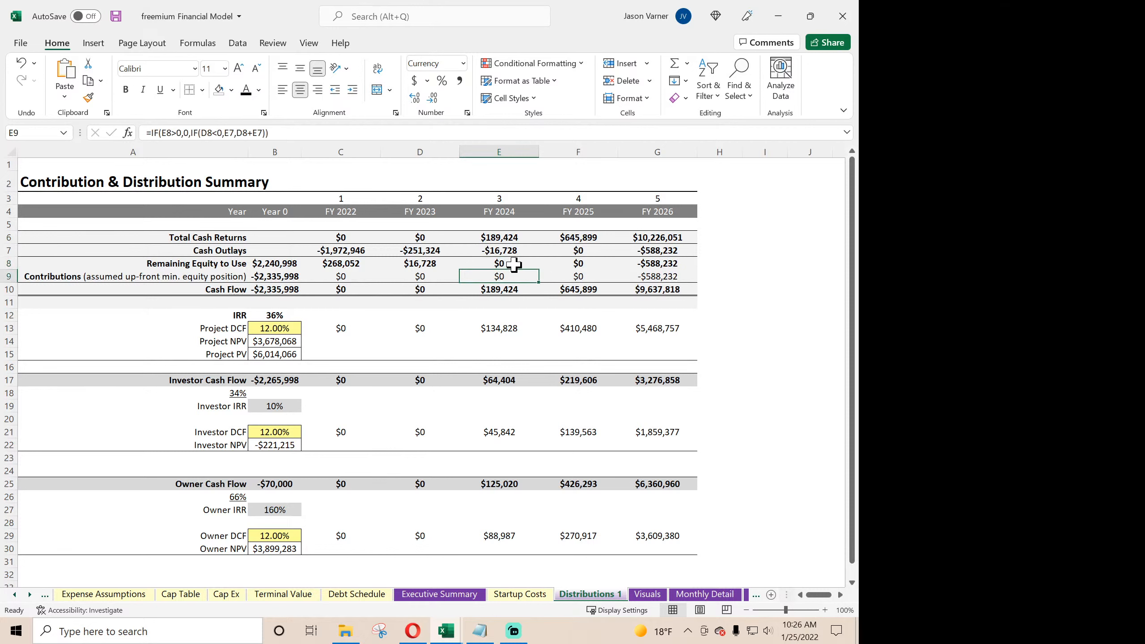
pyautogui.click(518, 265)
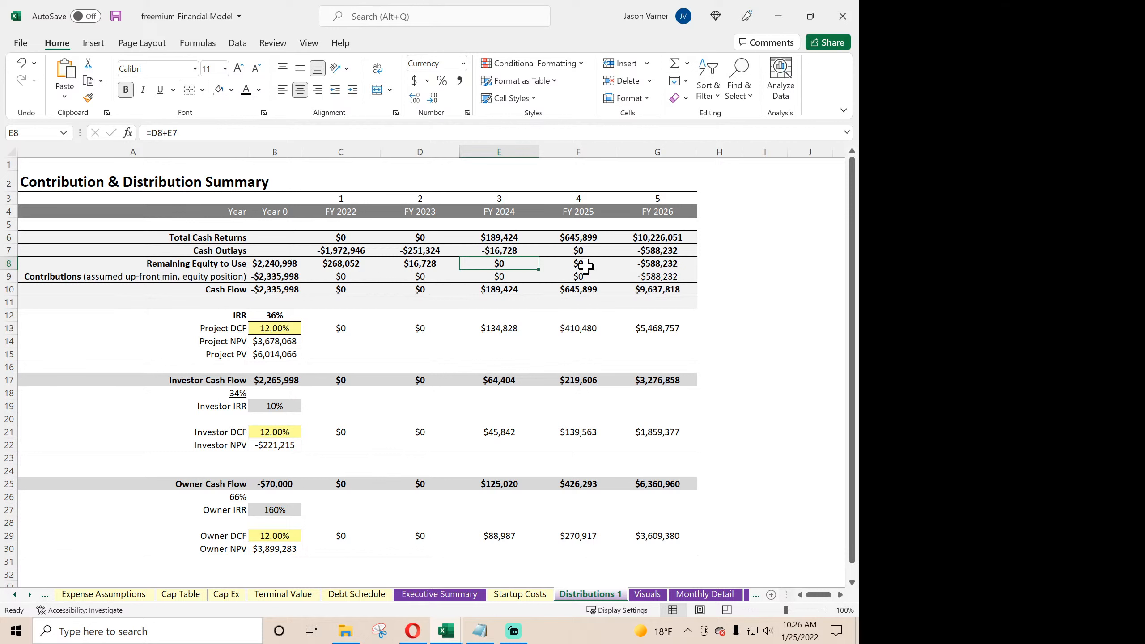
# - Examine the FY 2024 cash returns, the Cash Flow row, and the project IRR, DCF and NPV formulas
pyautogui.click(504, 238)
pyautogui.click(498, 289)
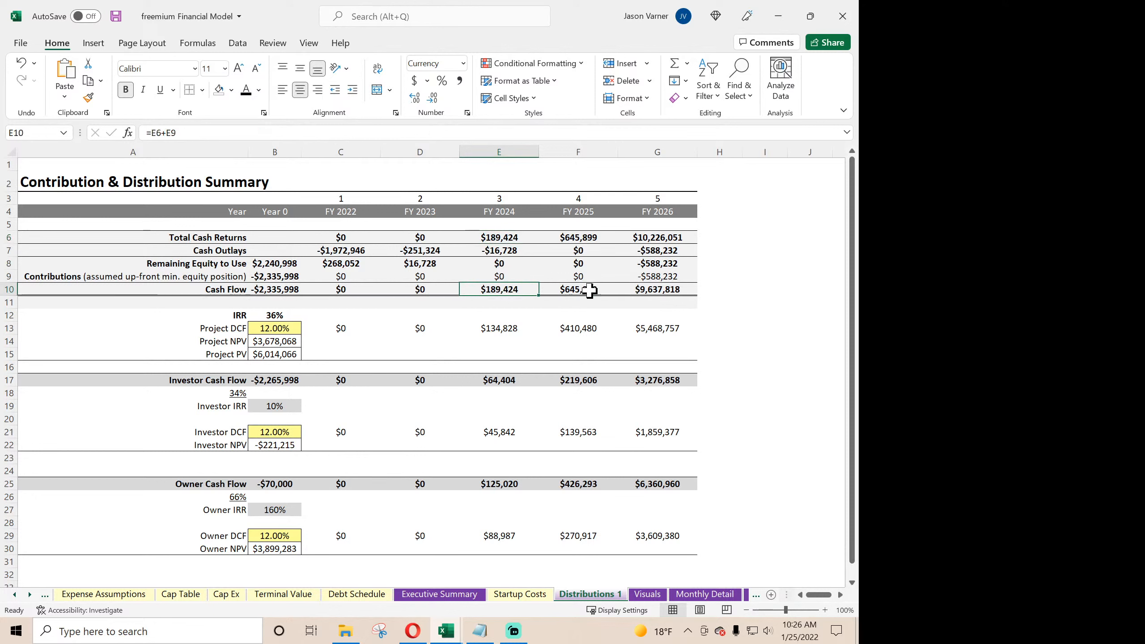
pyautogui.moveTo(677, 289); pyautogui.dragTo(276, 289)
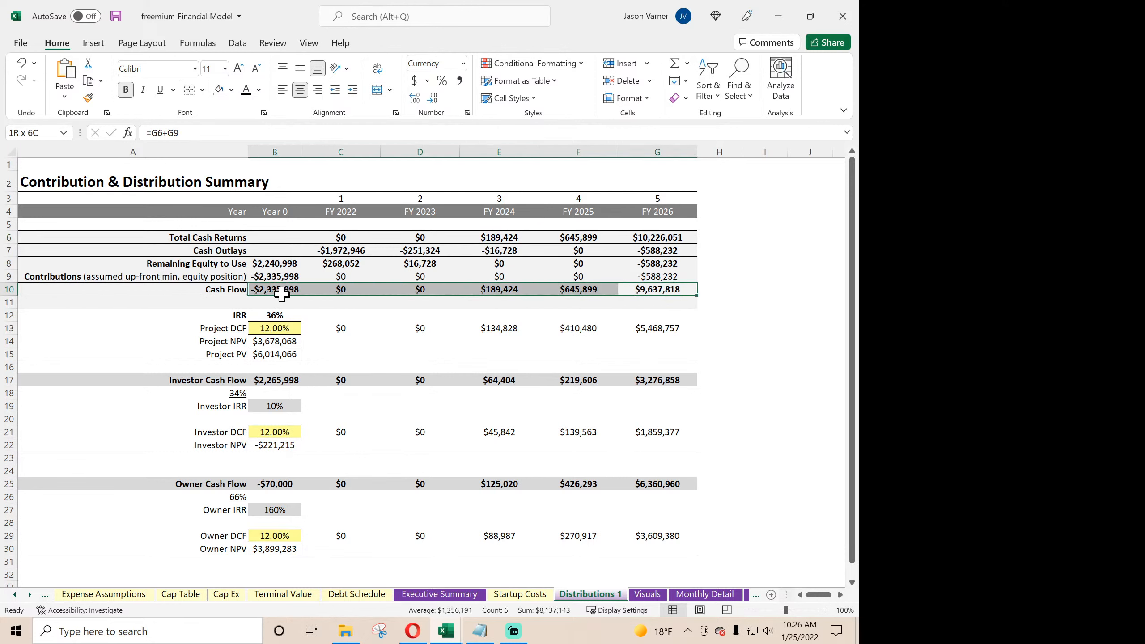
pyautogui.moveTo(679, 332); pyautogui.dragTo(346, 331)
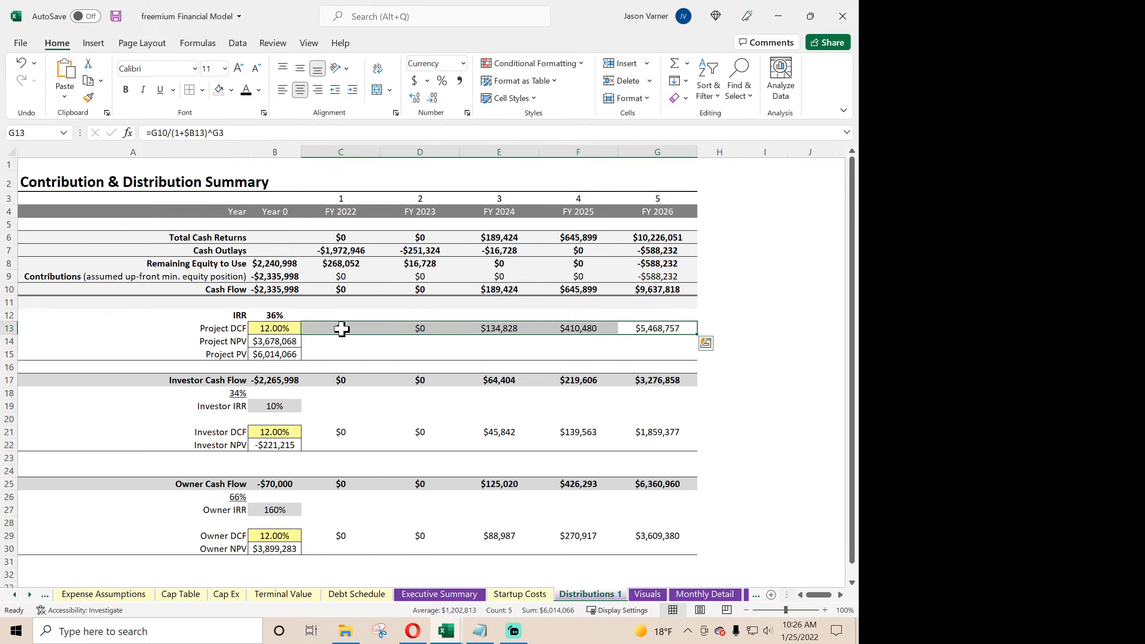
pyautogui.moveTo(231, 292); pyautogui.dragTo(624, 293)
pyautogui.click(276, 317)
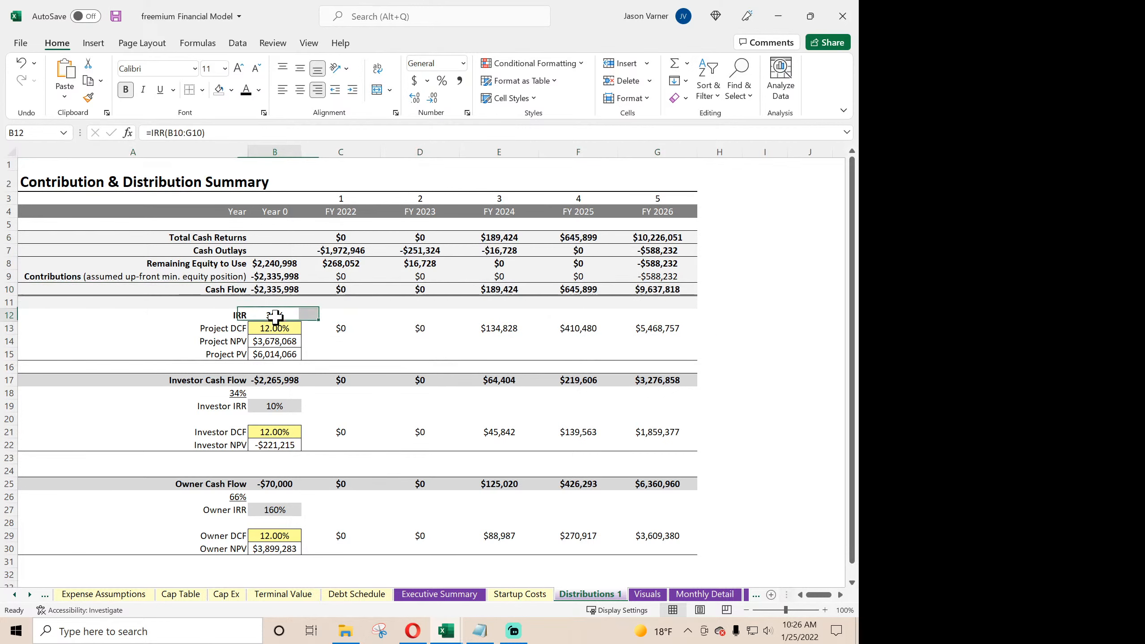
pyautogui.moveTo(333, 327); pyautogui.dragTo(662, 328)
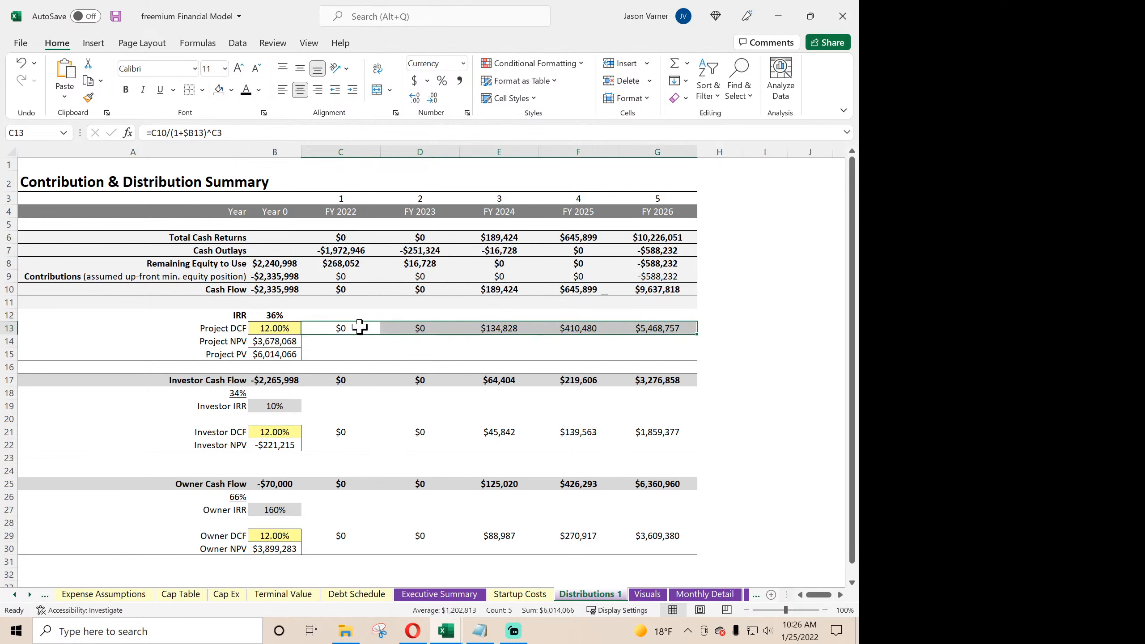
pyautogui.click(279, 328)
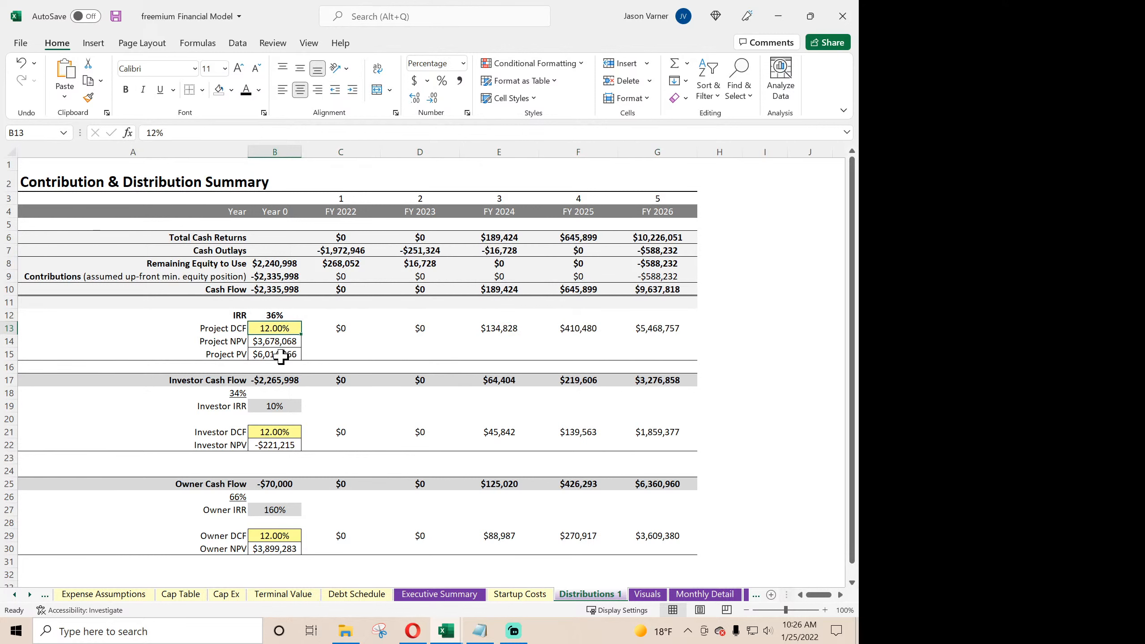
pyautogui.click(278, 343)
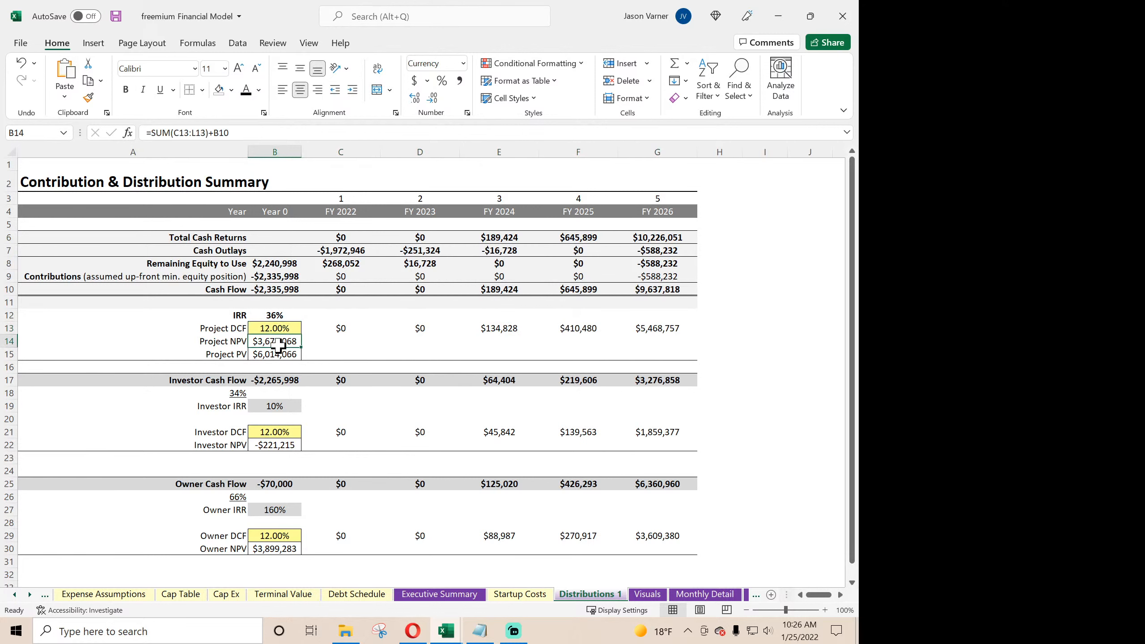
# - Examine the Investor Cash Flow formulas in B17 and G17 and the investor and owner share percentages in A18 and A26
pyautogui.click(274, 380)
pyautogui.click(229, 392)
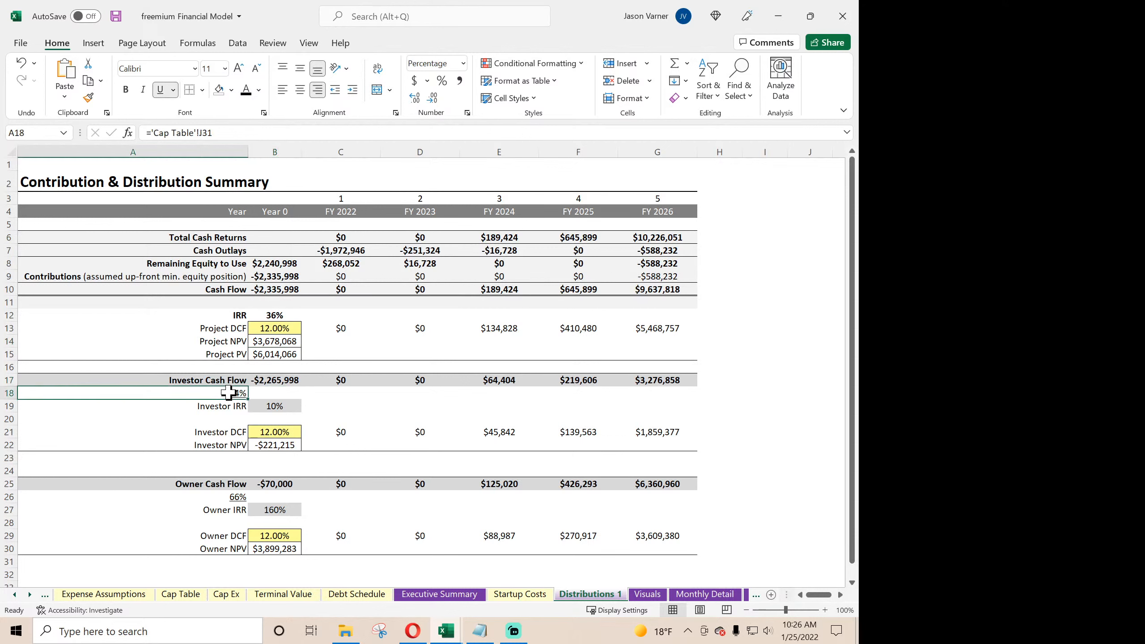
pyautogui.click(230, 497)
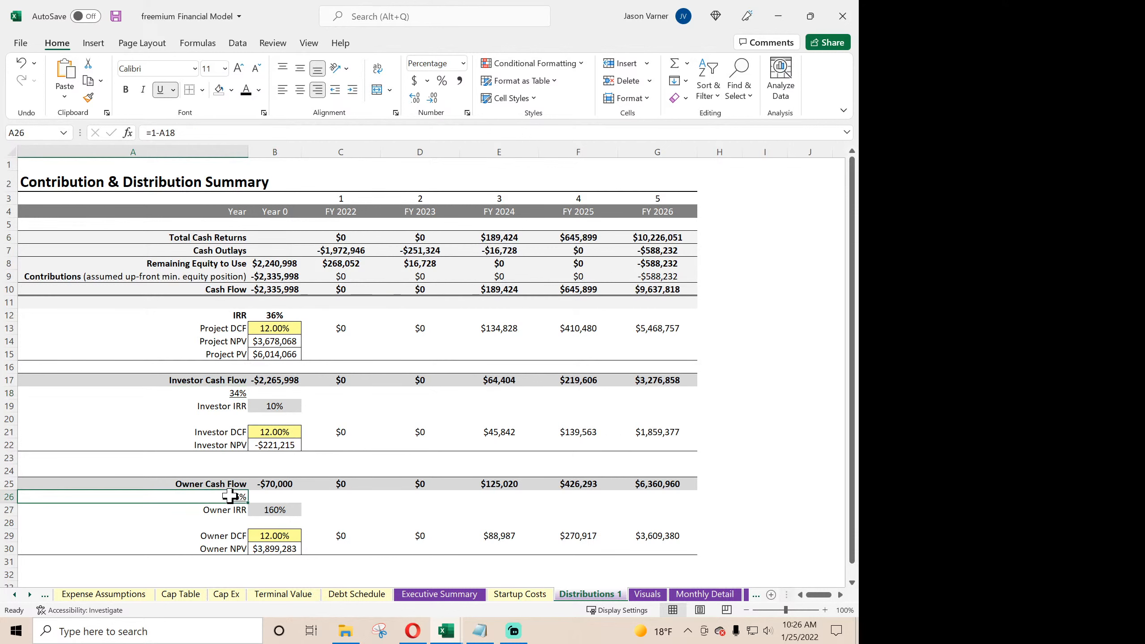
pyautogui.click(236, 392)
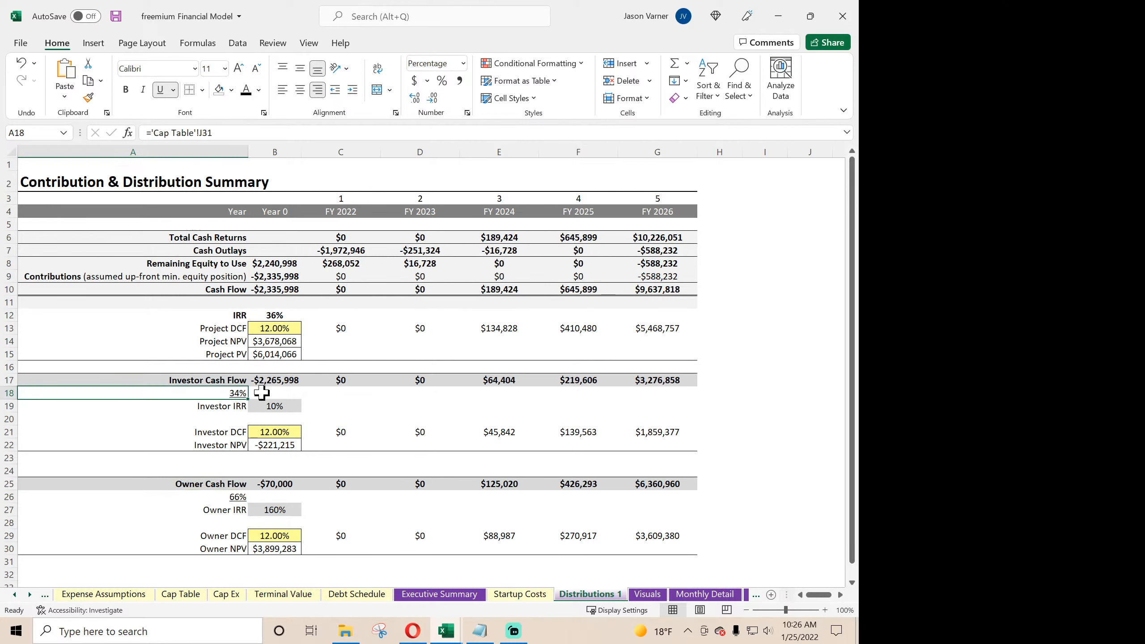
pyautogui.click(661, 380)
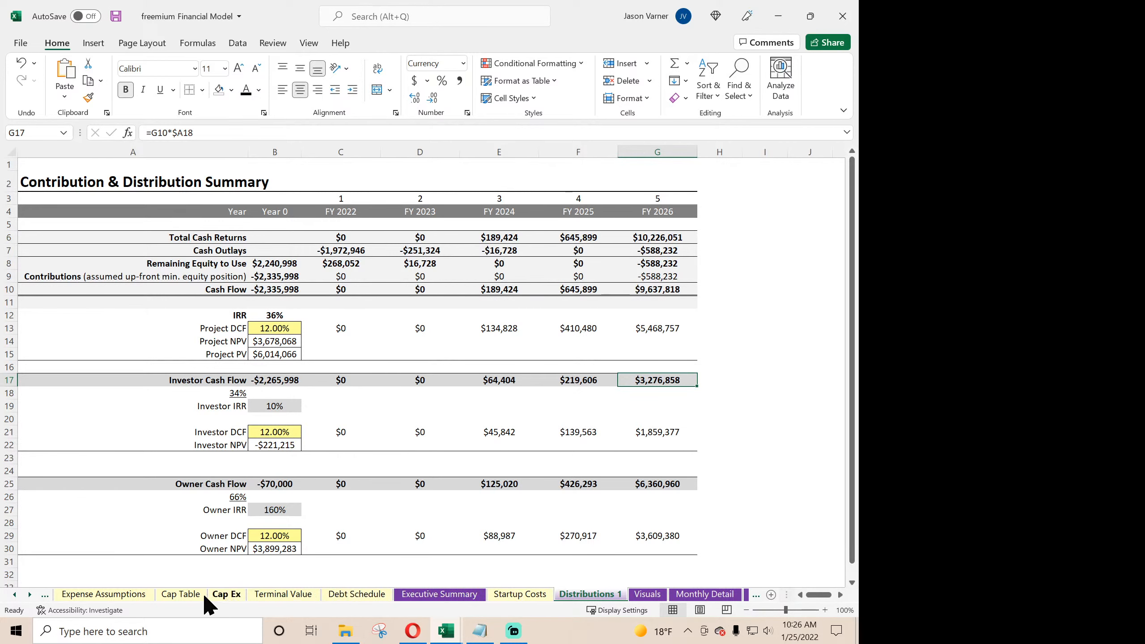
# - Open the Cap Table sheet and inspect the annual distribution check rows beneath the founders' totals
pyautogui.click(185, 595)
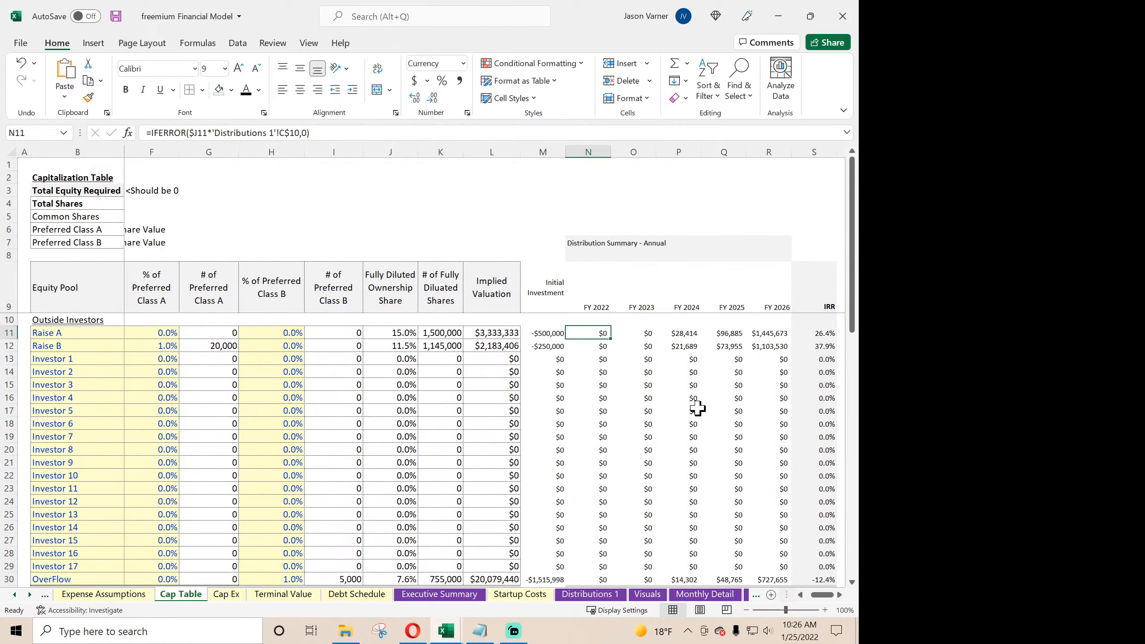
pyautogui.scroll(-11, 702, 388)
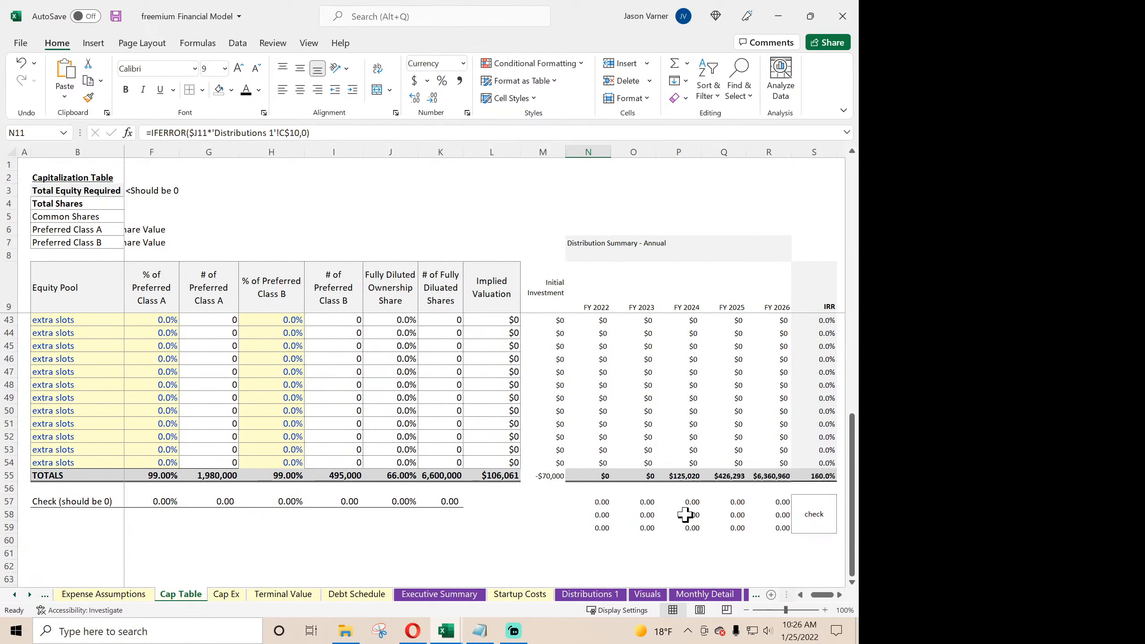
pyautogui.click(685, 515)
pyautogui.scroll(11, 658, 515)
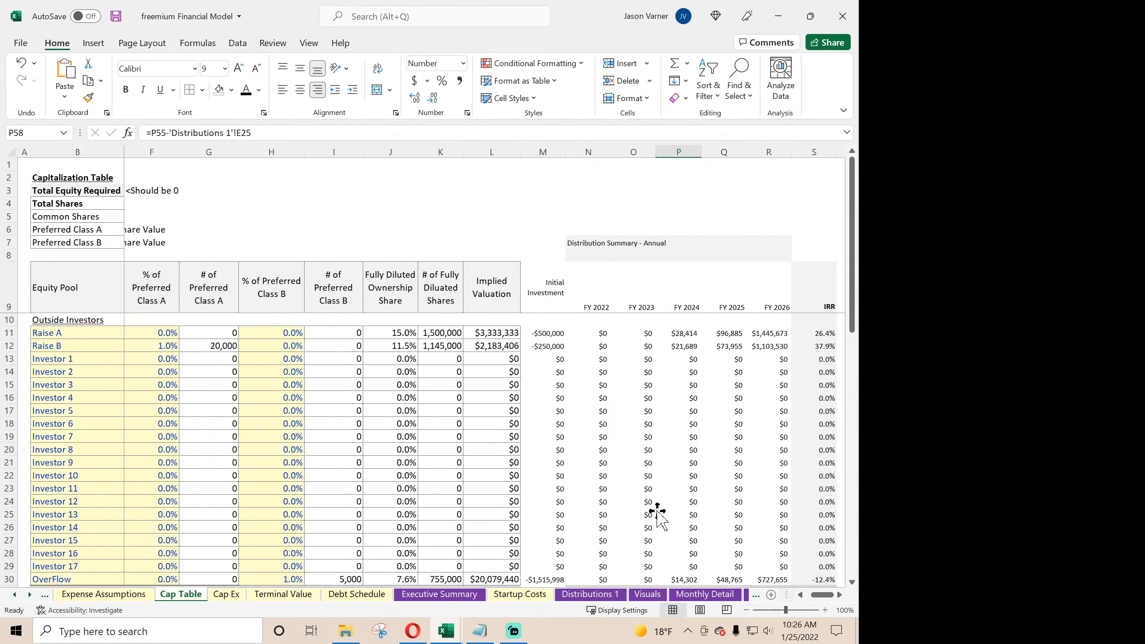
# - Examine the FY 2024 distribution formulas for Raise A and Raise B and recheck the distribution check rows in the Cap Table
pyautogui.click(656, 434)
pyautogui.click(699, 401)
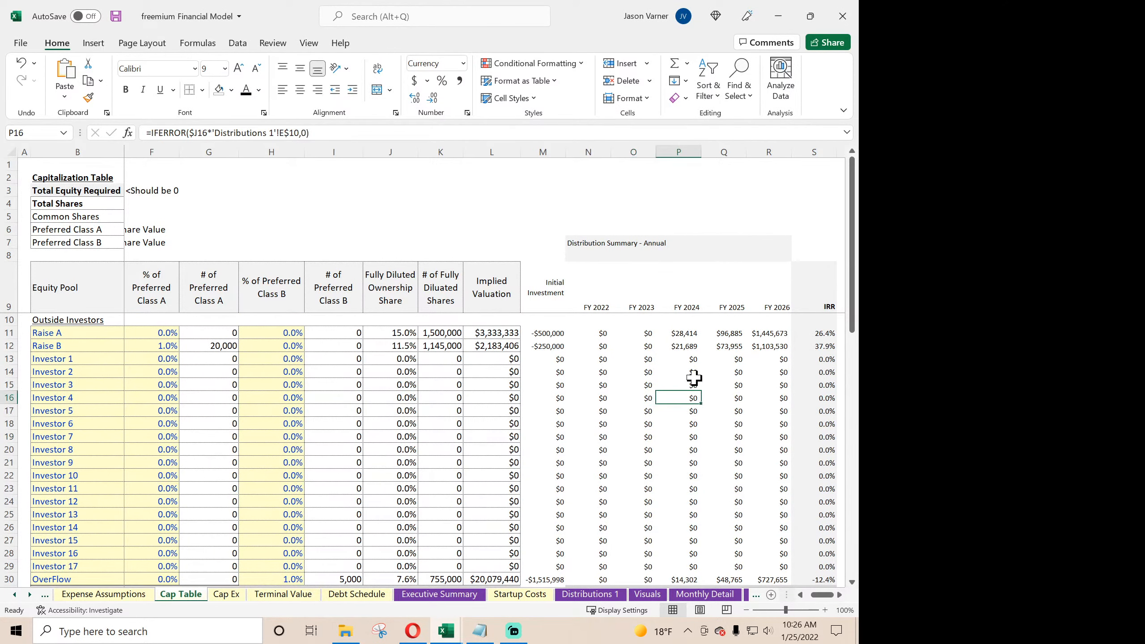
pyautogui.click(681, 335)
pyautogui.click(681, 346)
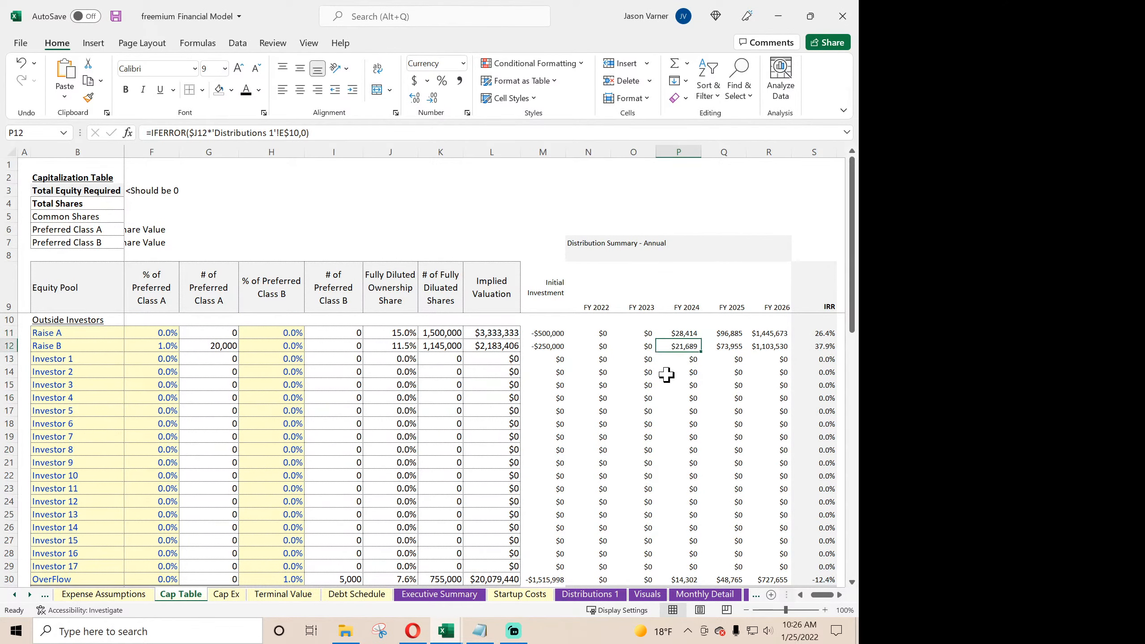
pyautogui.scroll(-15, 662, 458)
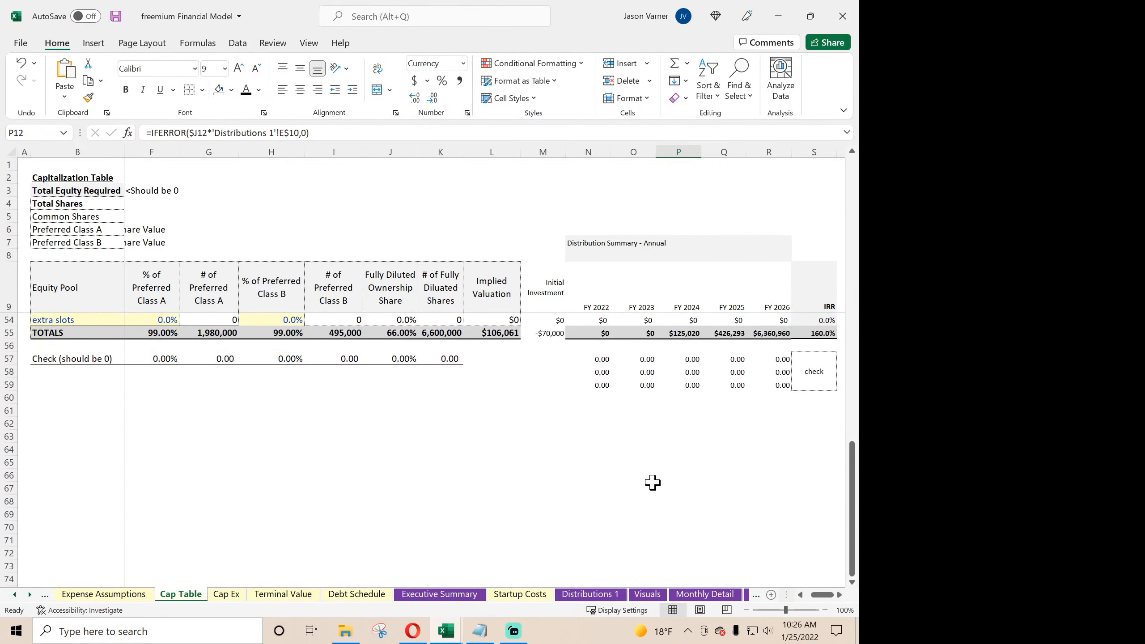
pyautogui.click(662, 371)
pyautogui.scroll(10, 676, 369)
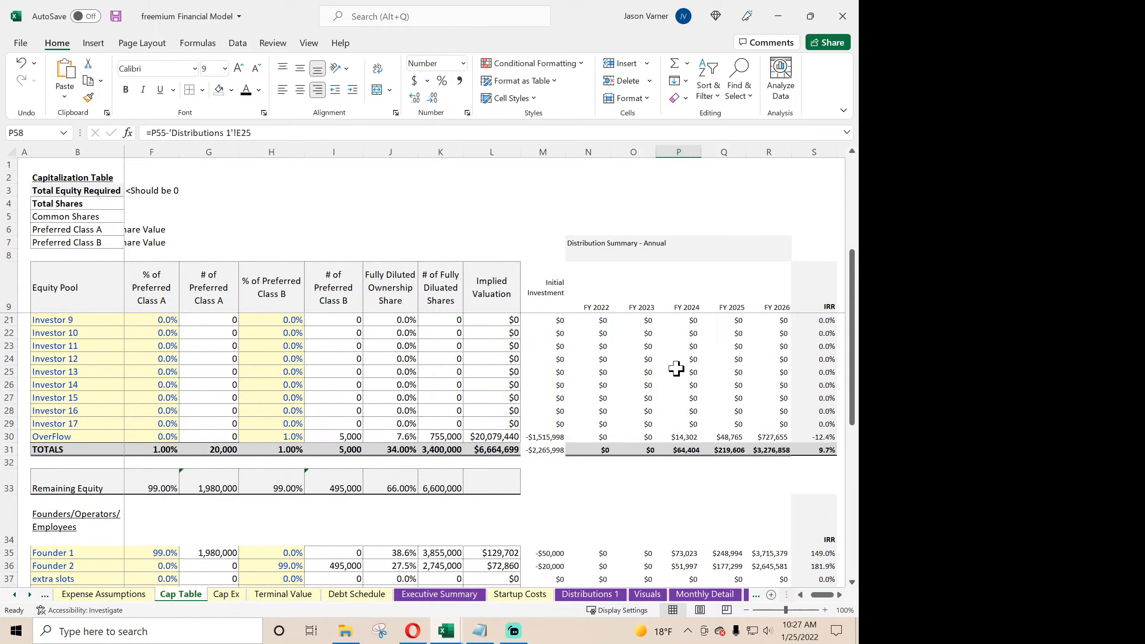
pyautogui.scroll(-7, 670, 369)
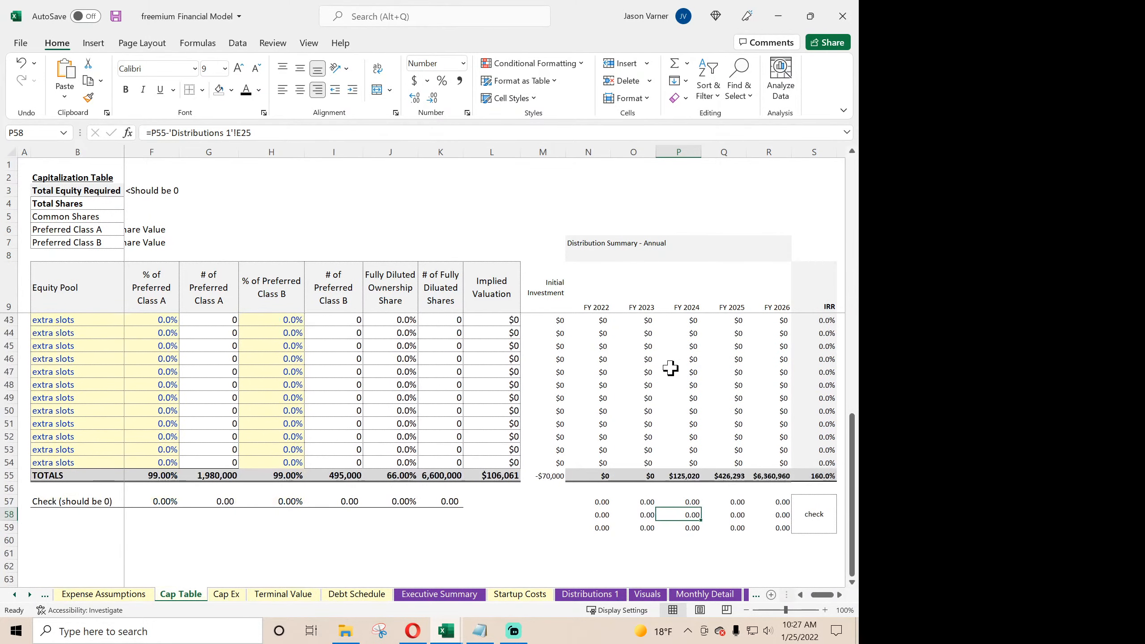
pyautogui.scroll(7, 671, 368)
# - On the Distributions 1 sheet, format the Investor IRR in B19 as a percentage with 1 decimal place
pyautogui.click(586, 594)
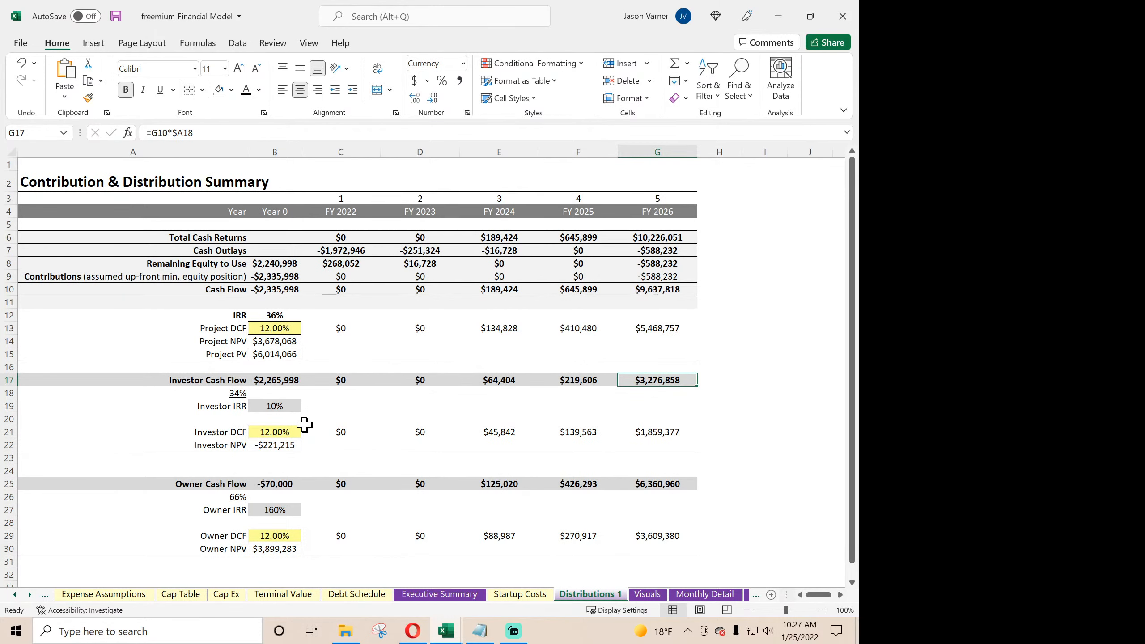
pyautogui.click(282, 407)
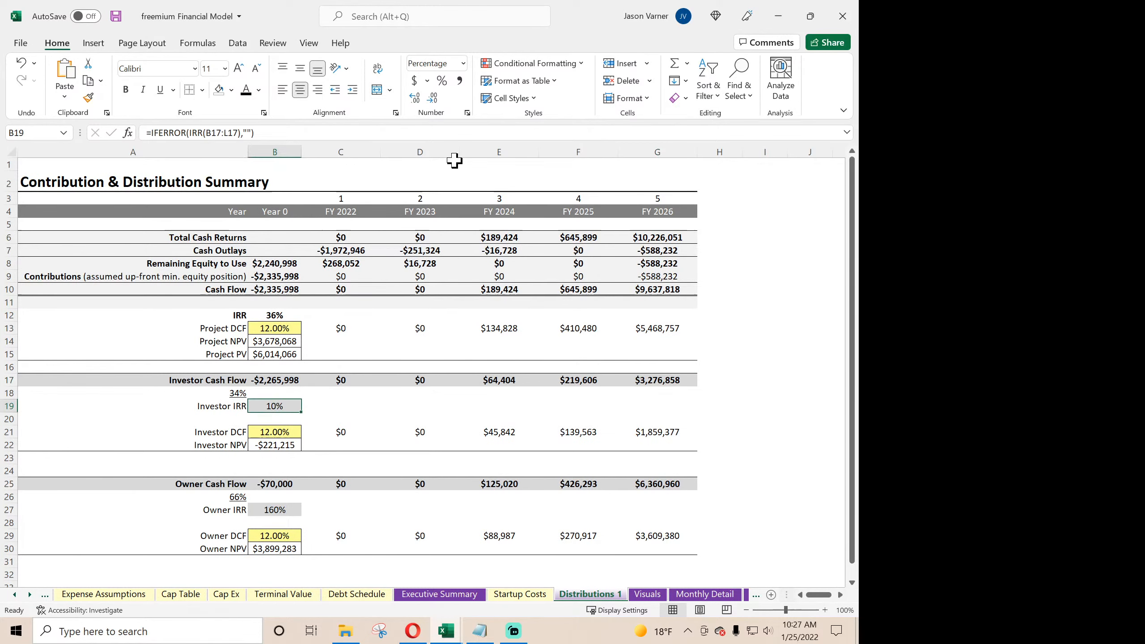
pyautogui.click(396, 113)
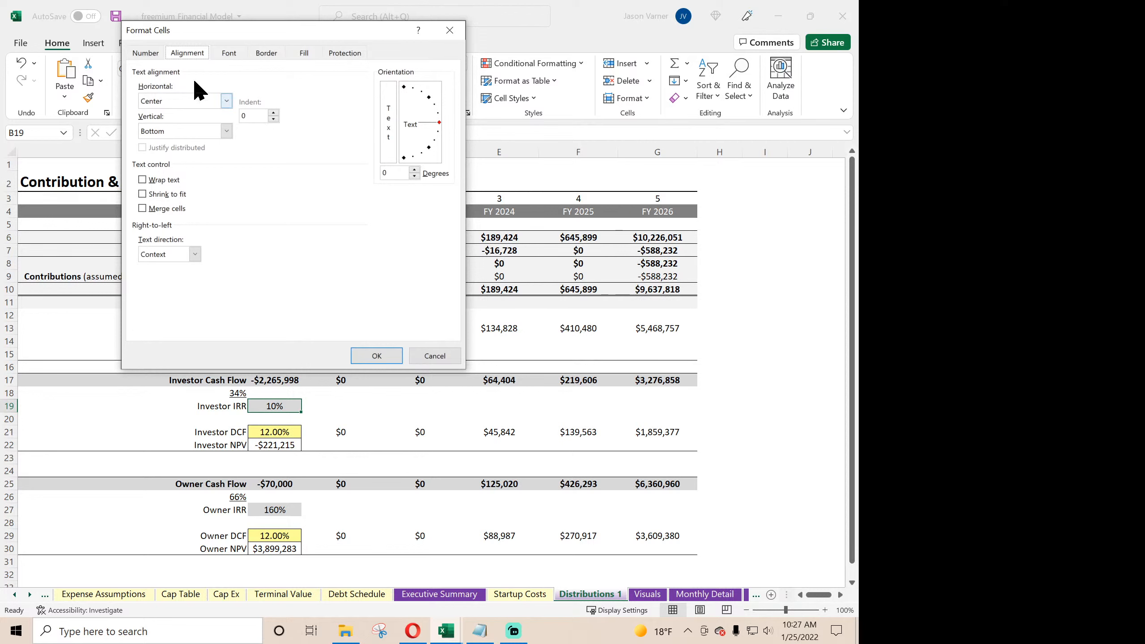
pyautogui.click(146, 52)
pyautogui.click(312, 113)
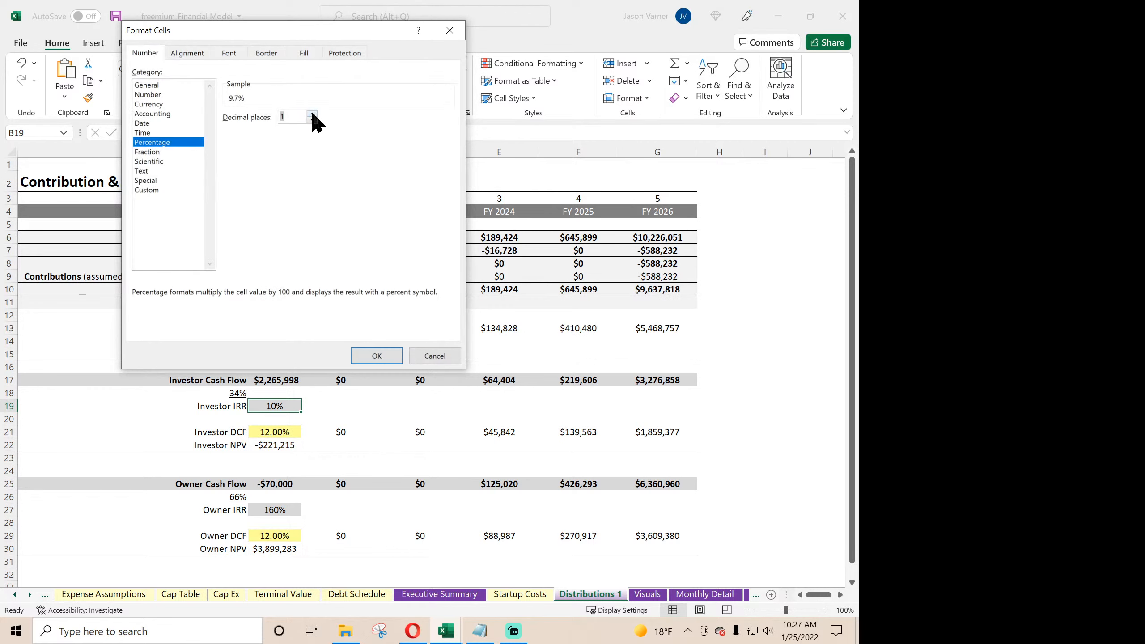
pyautogui.click(375, 358)
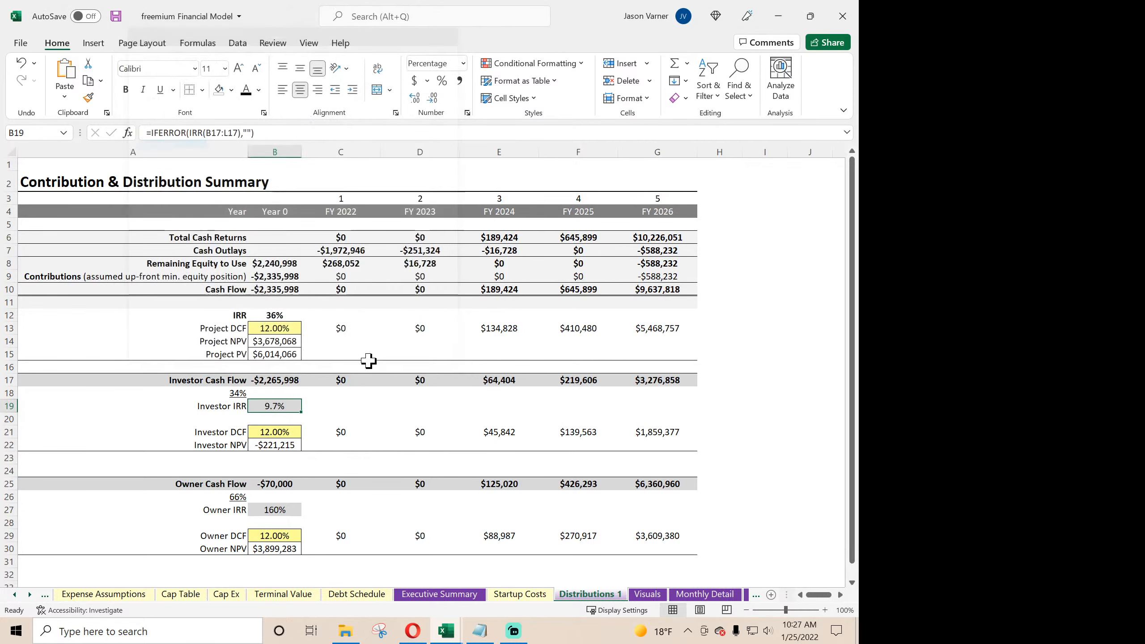
# - Format the Owner IRR in B27 as a percentage with 1 decimal place and save the workbook
pyautogui.click(275, 510)
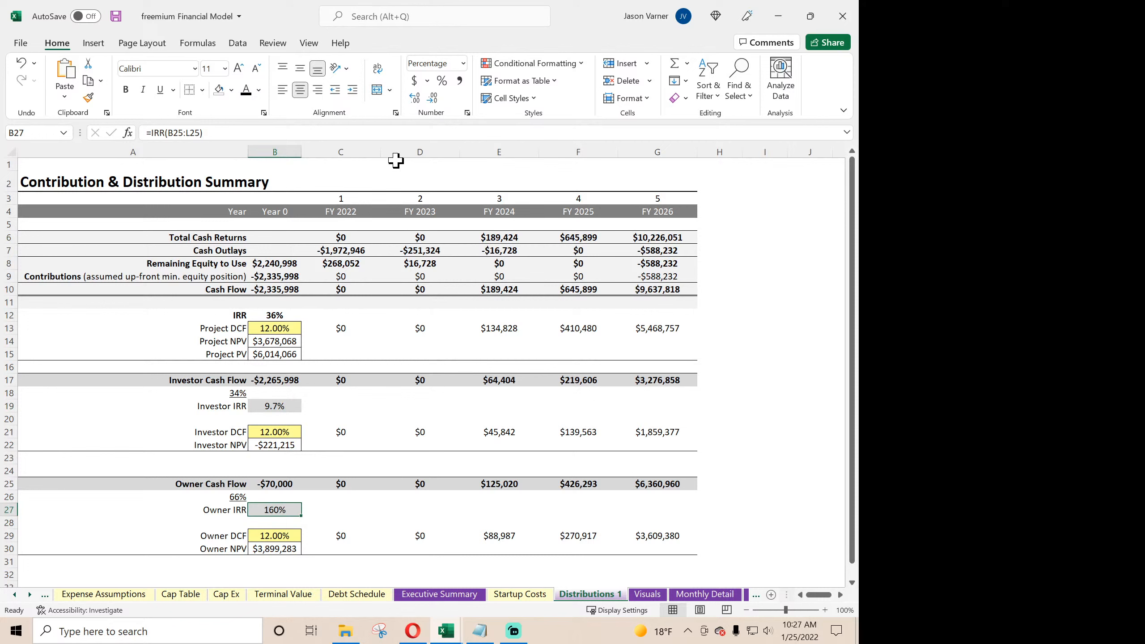
pyautogui.click(466, 112)
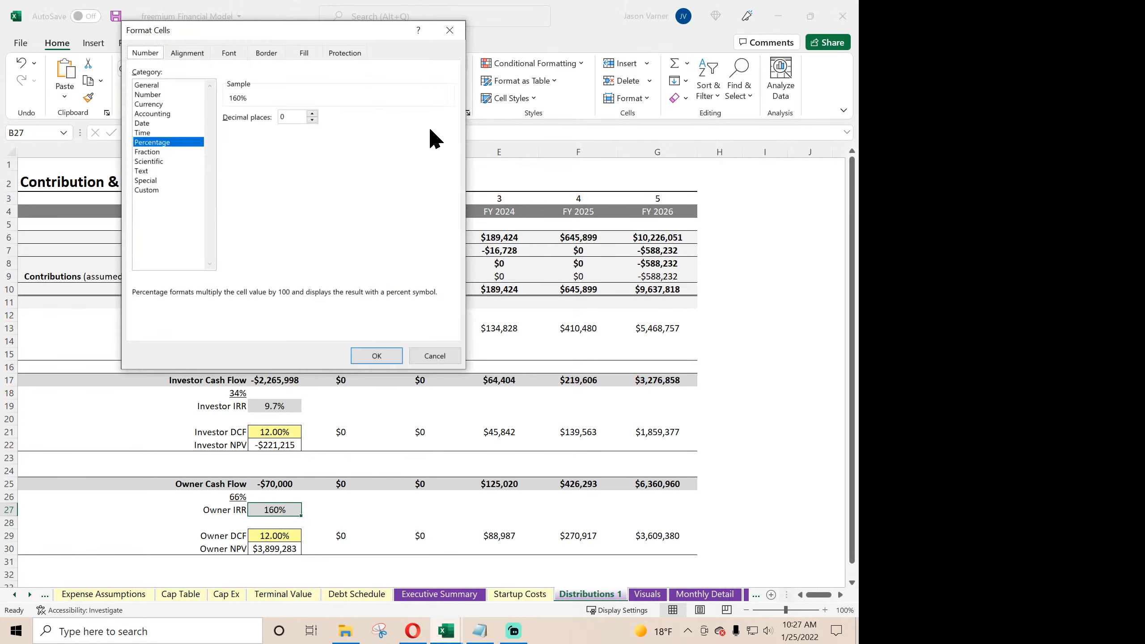
pyautogui.click(312, 114)
pyautogui.click(379, 356)
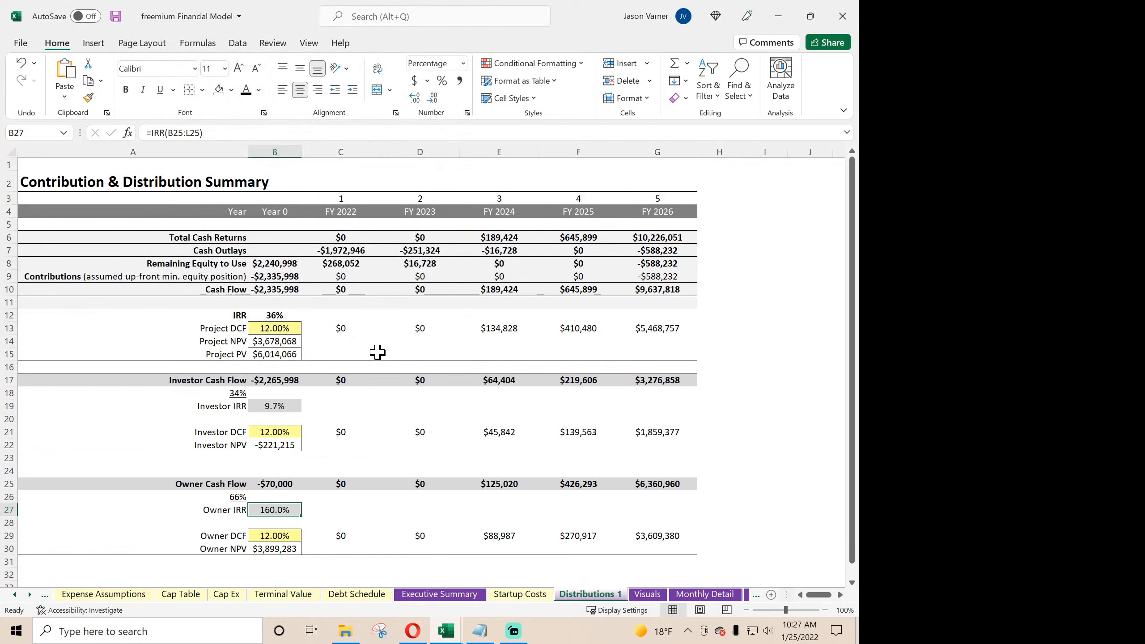
pyautogui.click(369, 432)
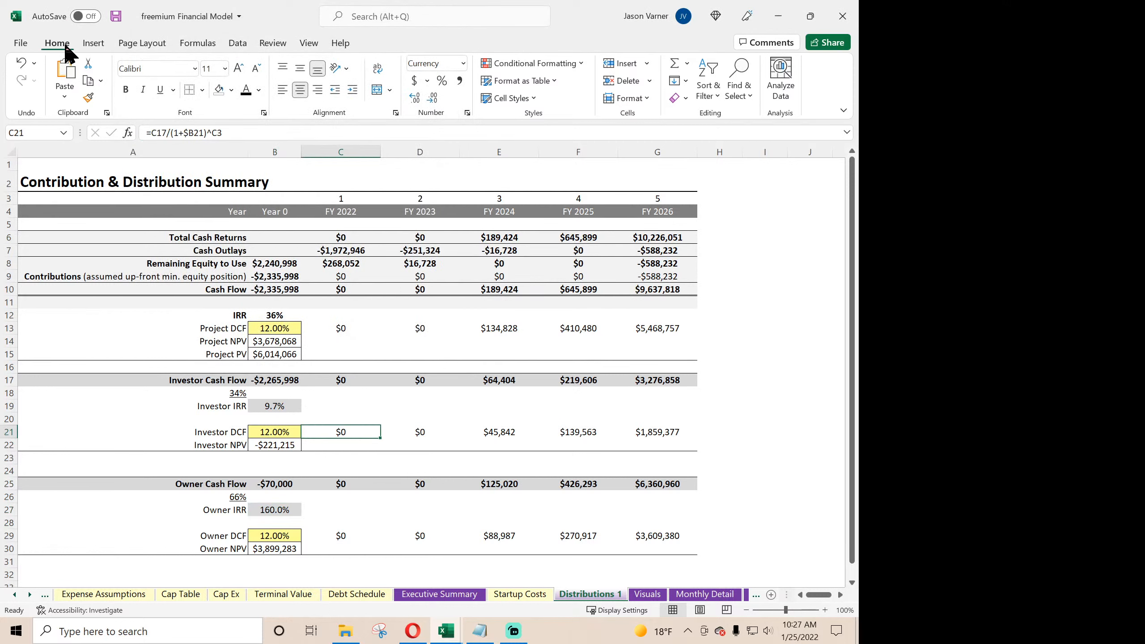
pyautogui.click(116, 18)
# - On Distributions 1, give the Project DCF rate in B13 a dark blue font and light yellow fill
pyautogui.click(278, 328)
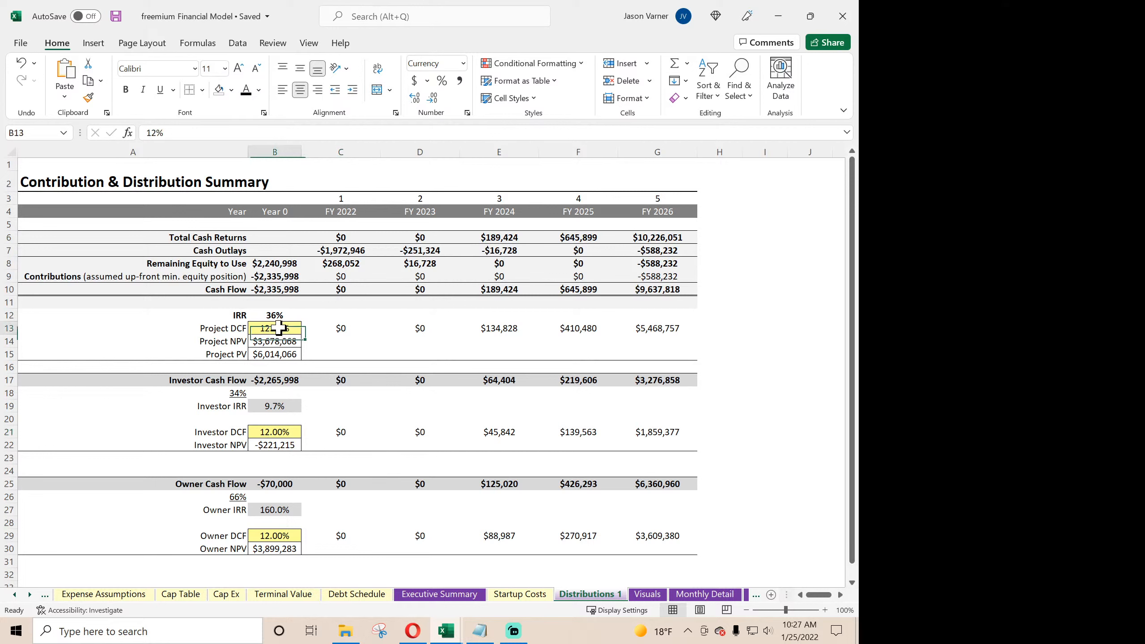
pyautogui.click(259, 90)
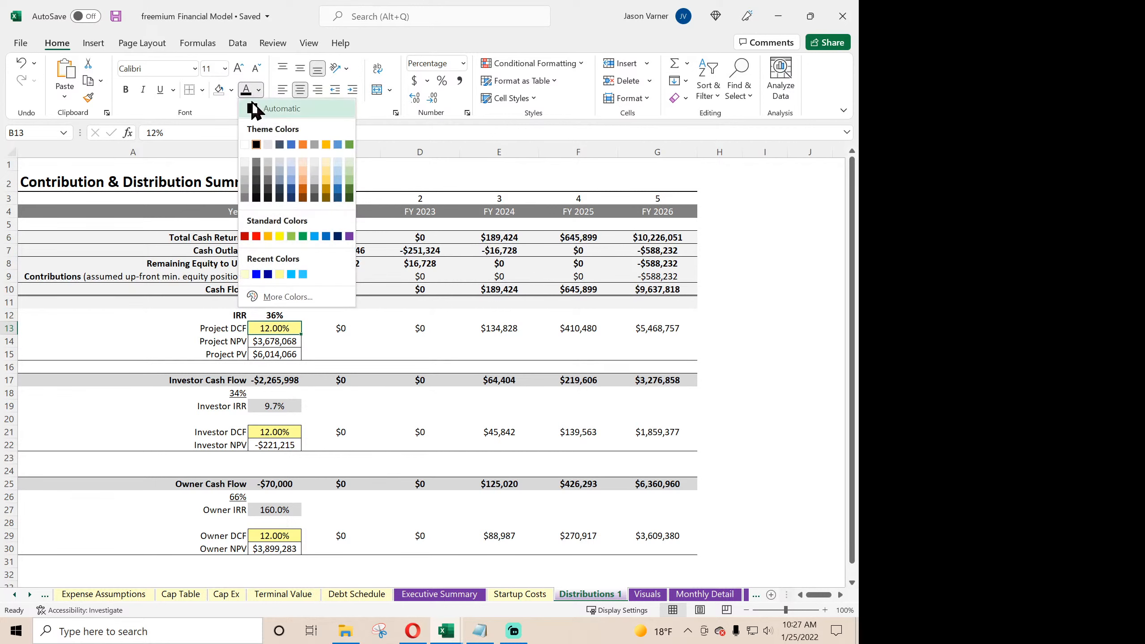
pyautogui.click(268, 274)
pyautogui.click(230, 90)
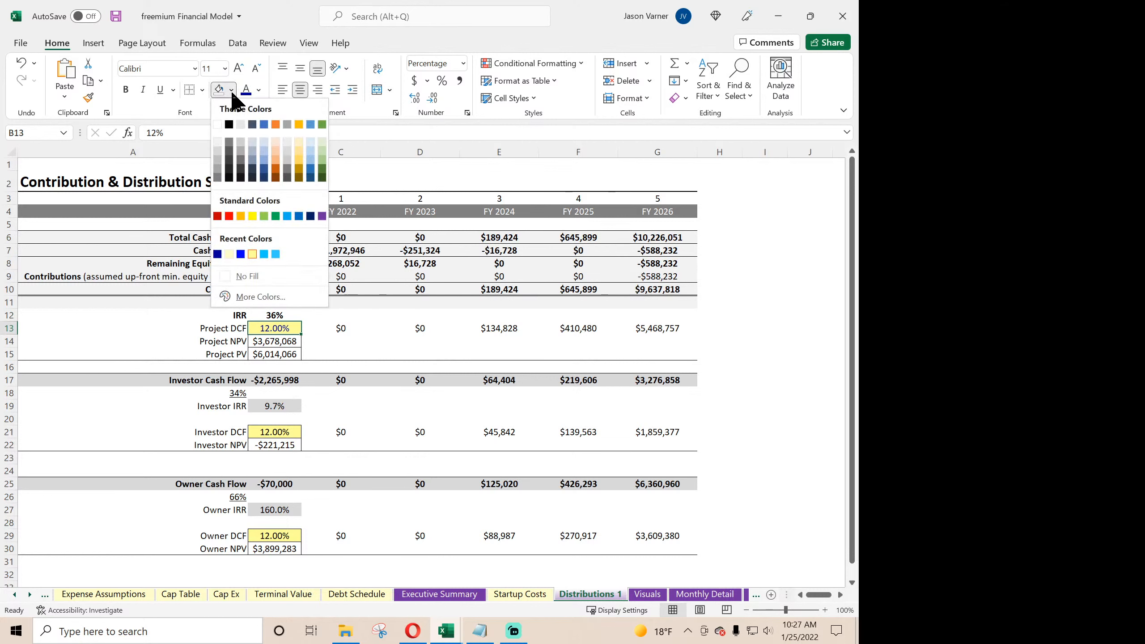
pyautogui.click(230, 255)
# - Apply the same dark blue font and light yellow fill to the Investor DCF and Owner DCF rates in B21 and B29
pyautogui.click(290, 432)
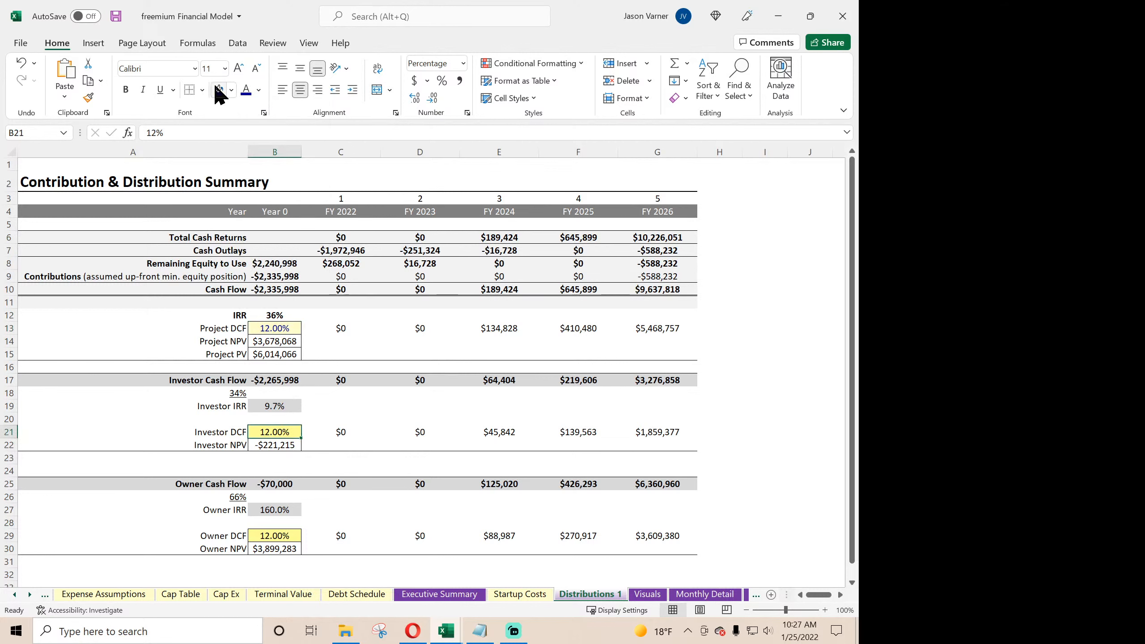
pyautogui.click(276, 537)
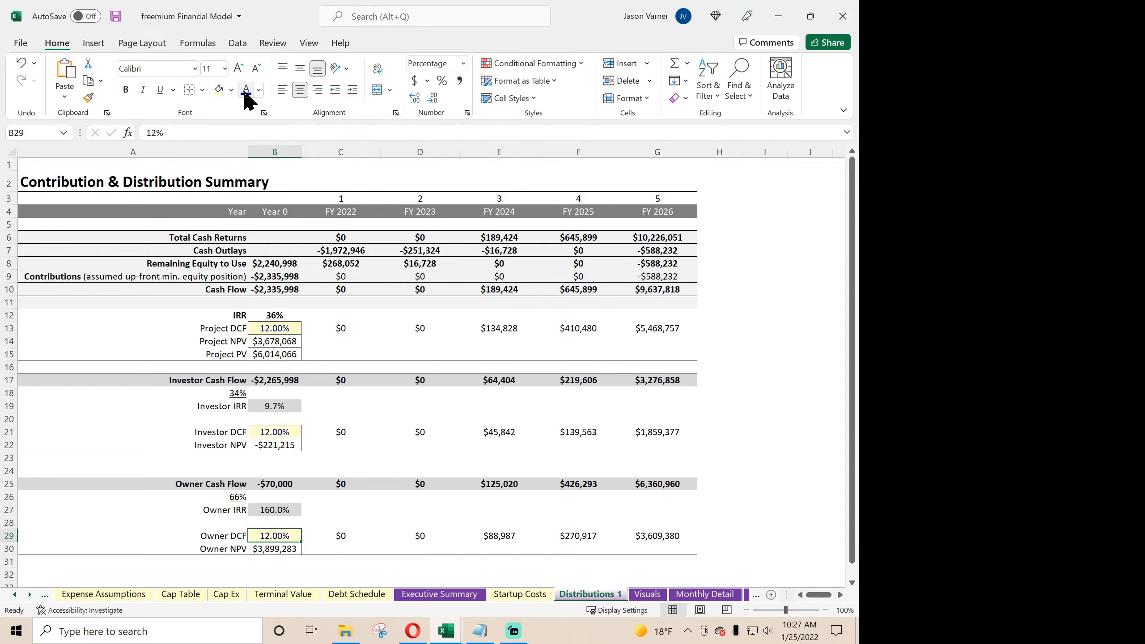
pyautogui.click(387, 407)
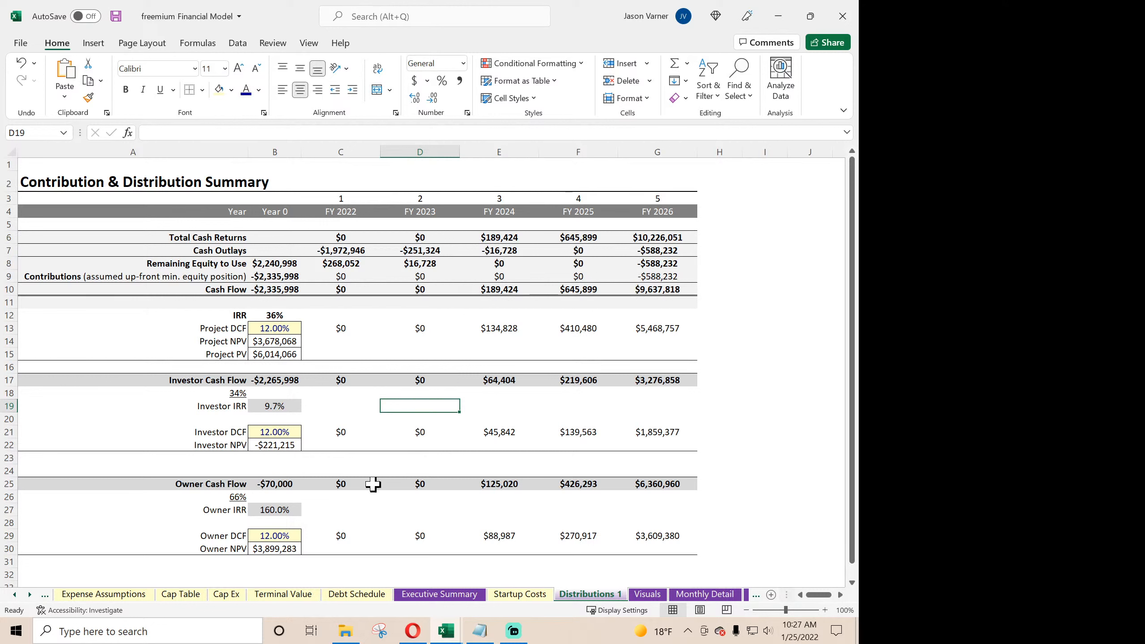
# - Review the charts on the Visuals sheet
pyautogui.click(637, 596)
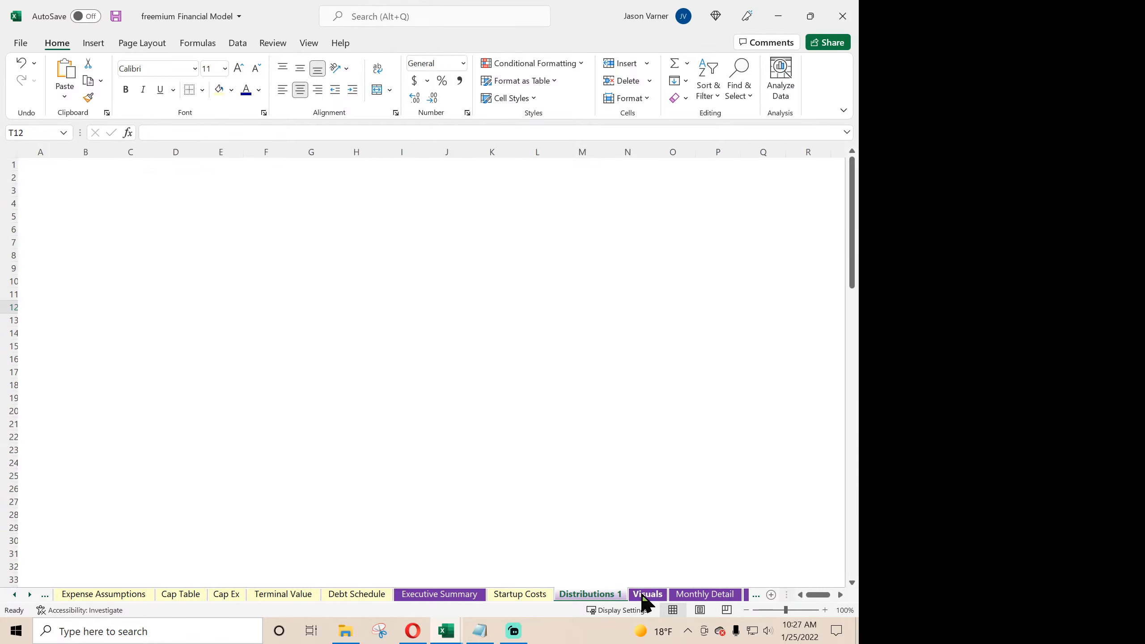
pyautogui.scroll(-18, 306, 407)
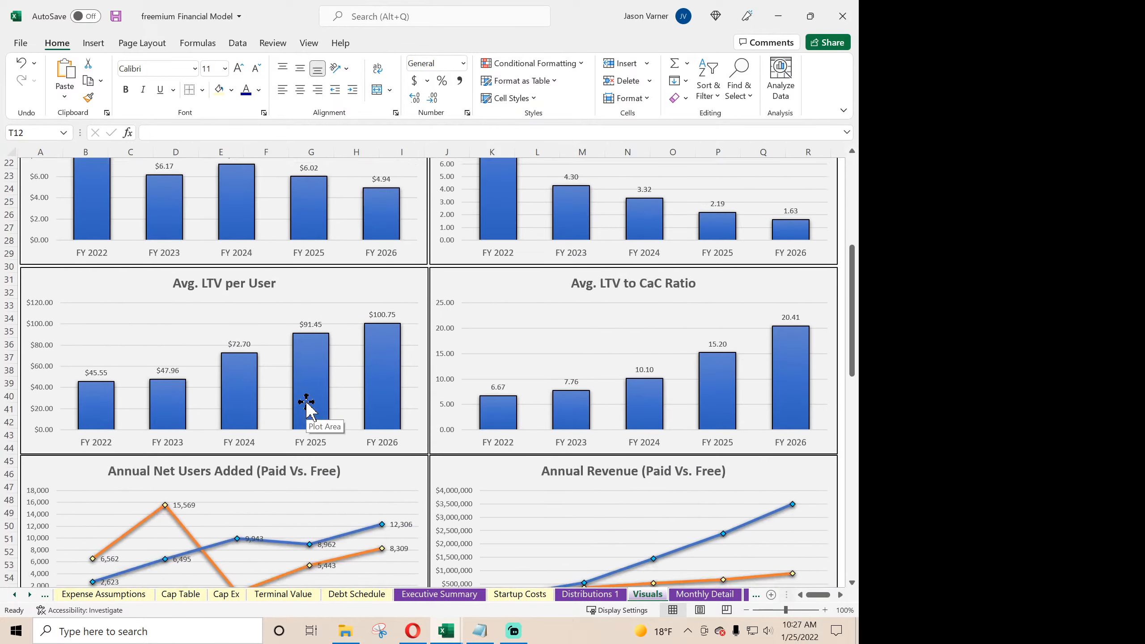
pyautogui.scroll(-6, 307, 407)
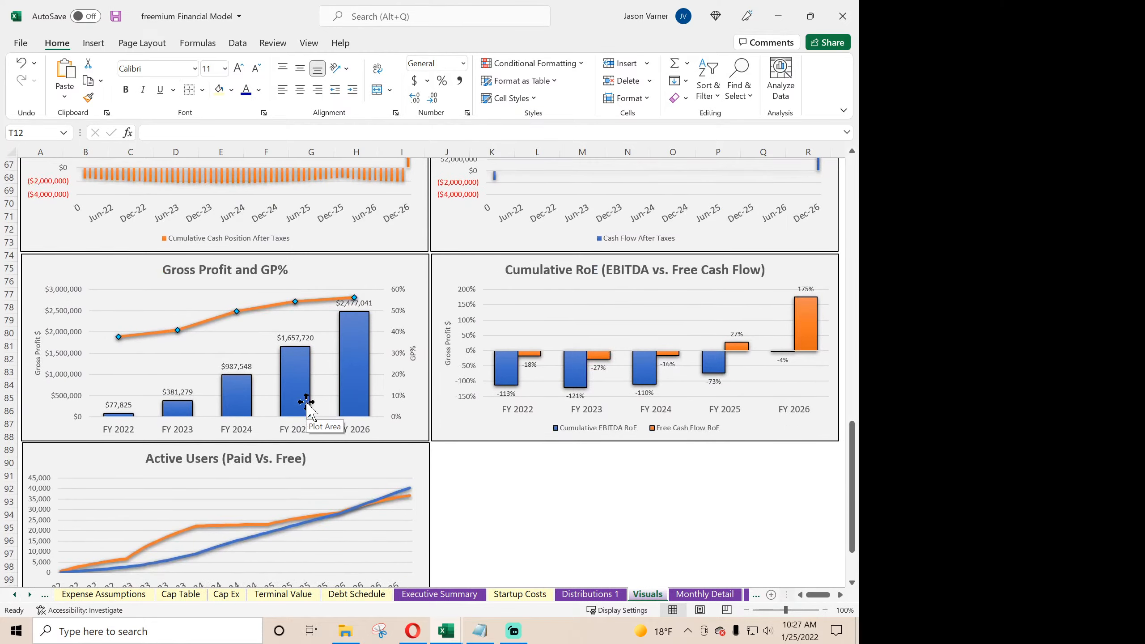
pyautogui.scroll(20, 306, 407)
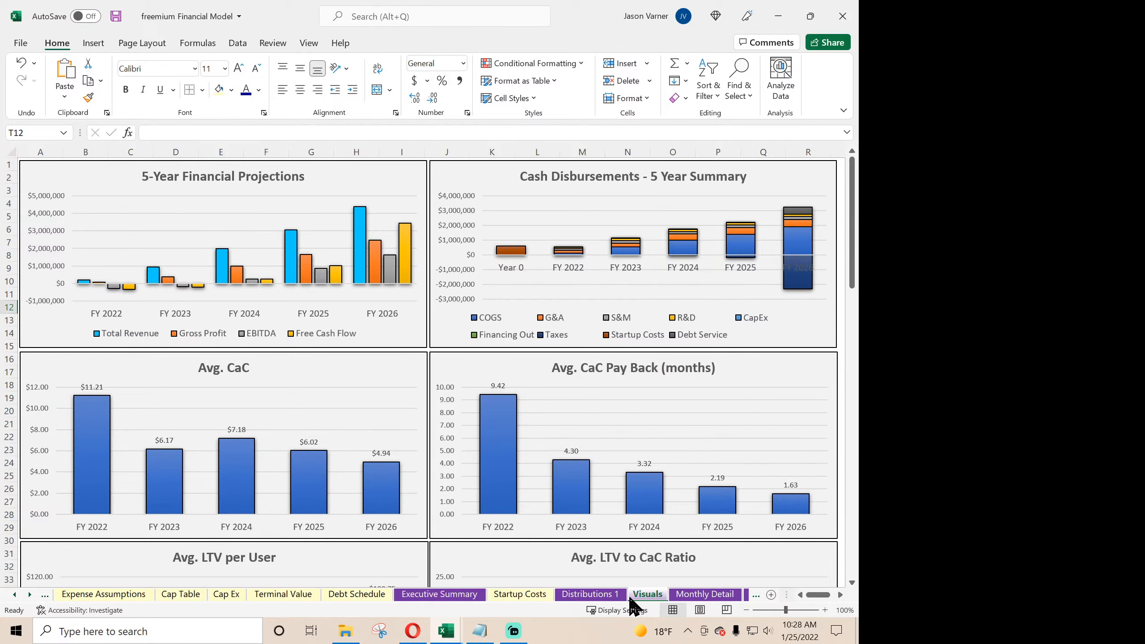
# - Move the Executive Summary sheet so it sits between Startup Costs and Distributions 1
pyautogui.click(591, 594)
pyautogui.click(461, 596)
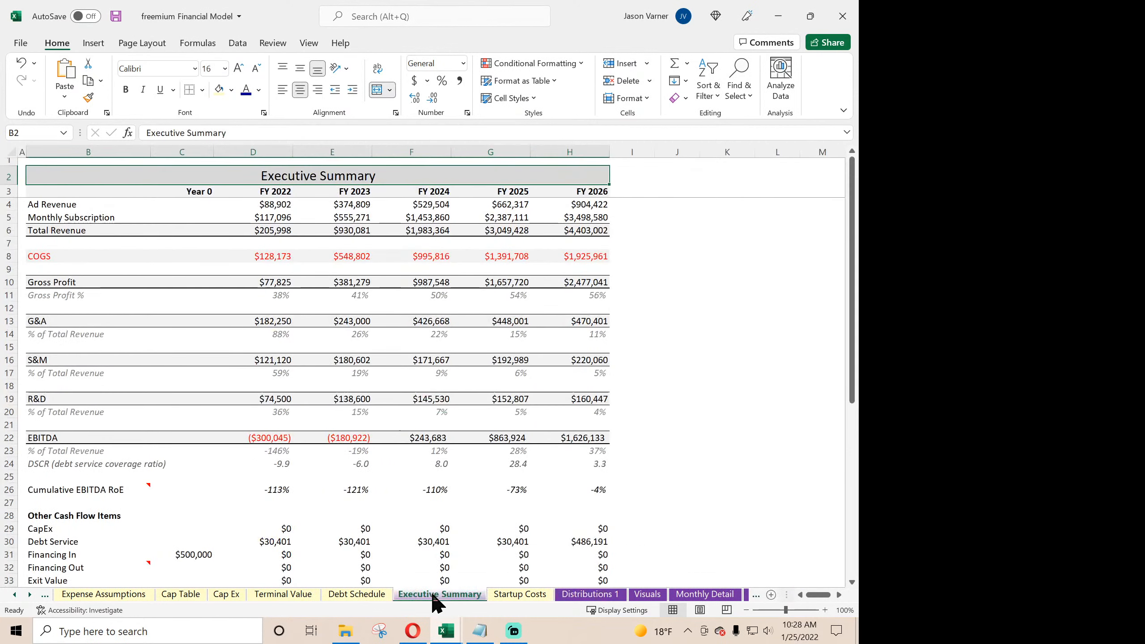
pyautogui.moveTo(557, 593); pyautogui.dragTo(556, 595)
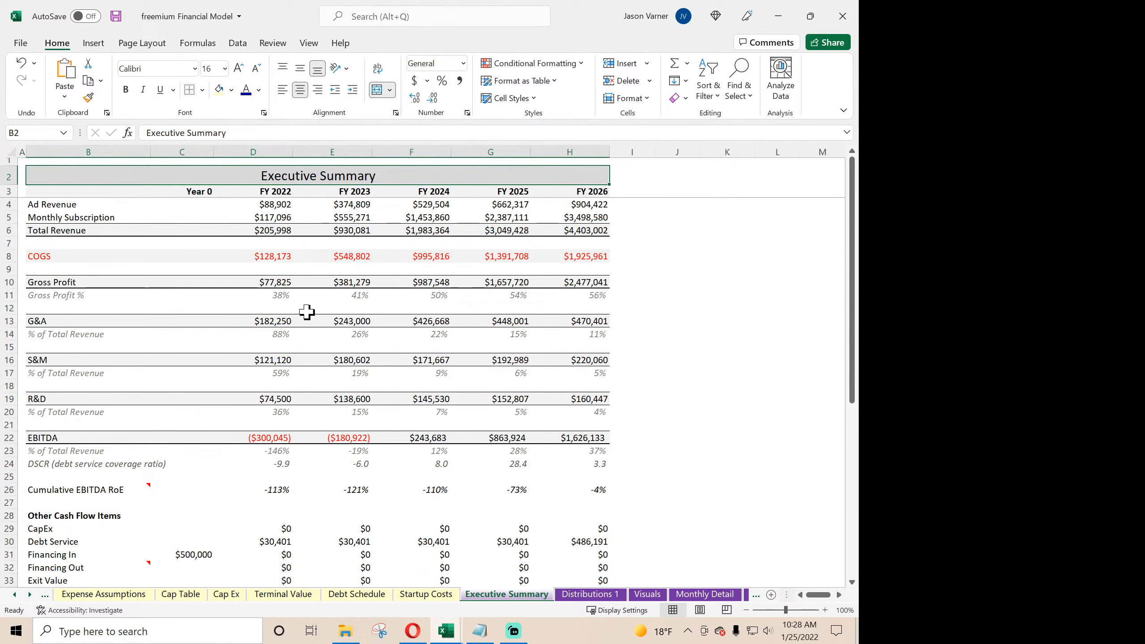
# - Clear the exit multiple, minimum cash position and annualized IRR block in B44:E46 under Key Metrics on the Executive Summary, including its formatting
pyautogui.scroll(-4, 306, 312)
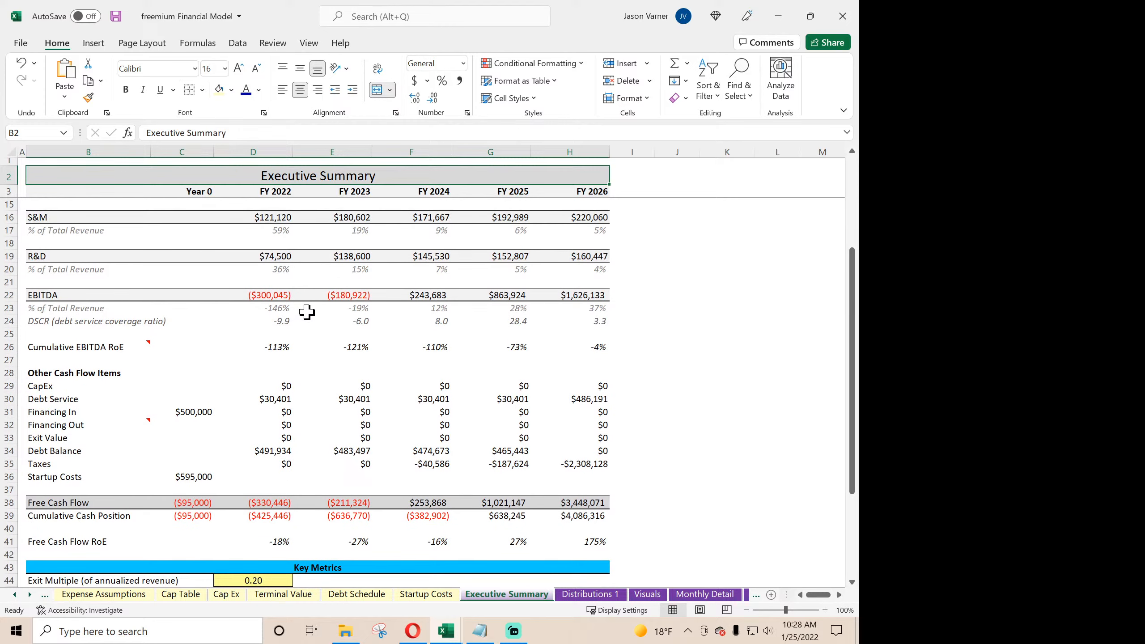
pyautogui.click(187, 412)
pyautogui.scroll(-5, 411, 427)
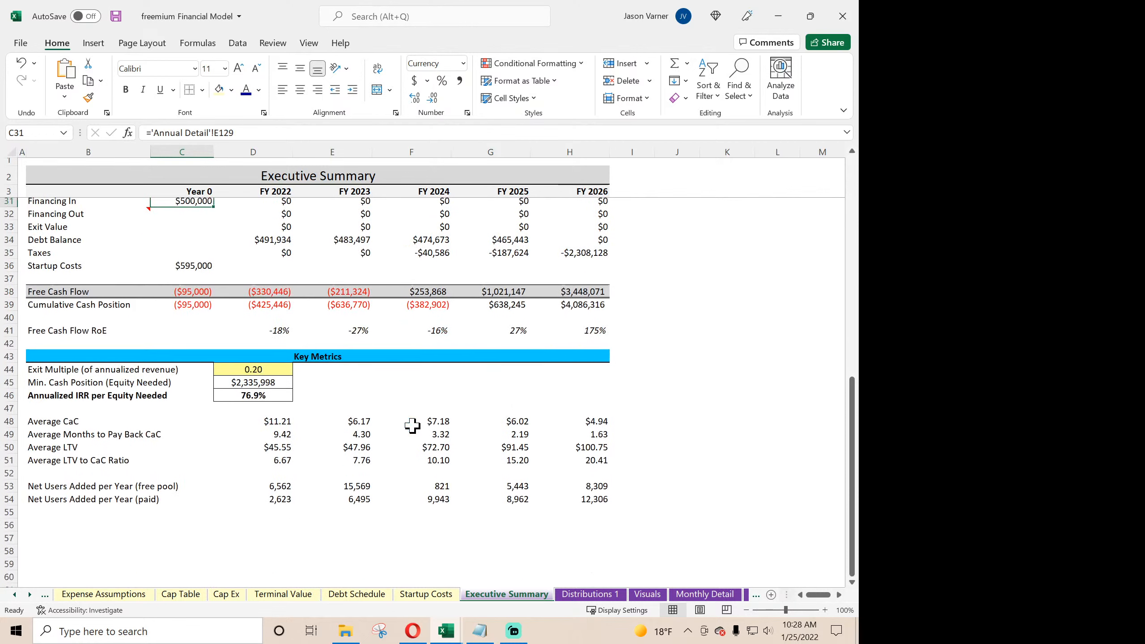
pyautogui.scroll(-2, 412, 426)
pyautogui.scroll(4, 412, 426)
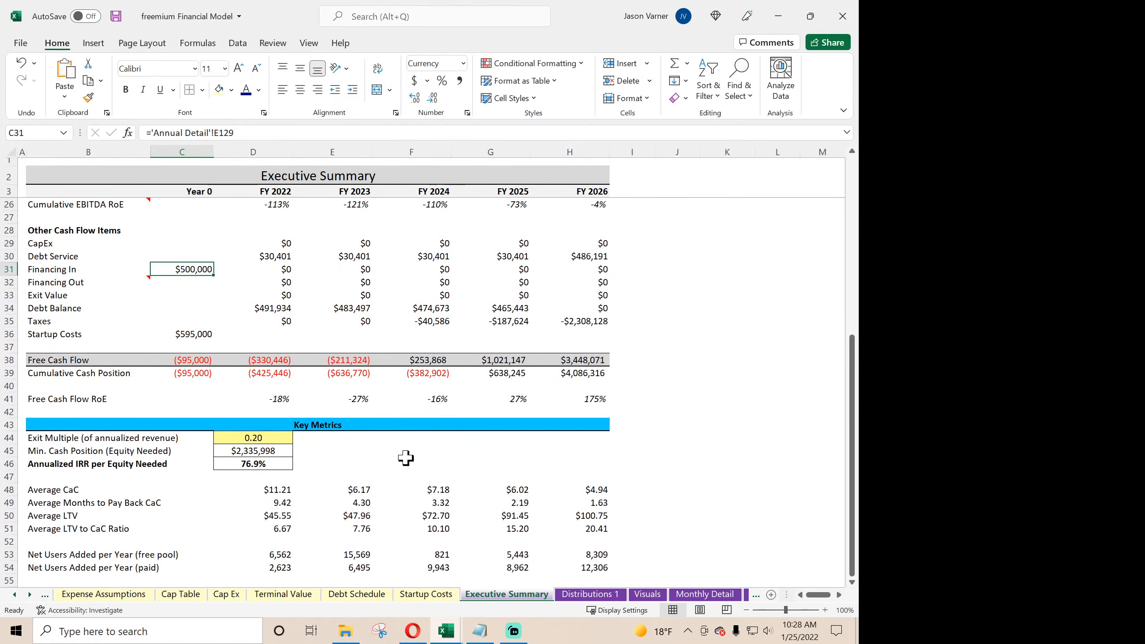
pyautogui.click(272, 441)
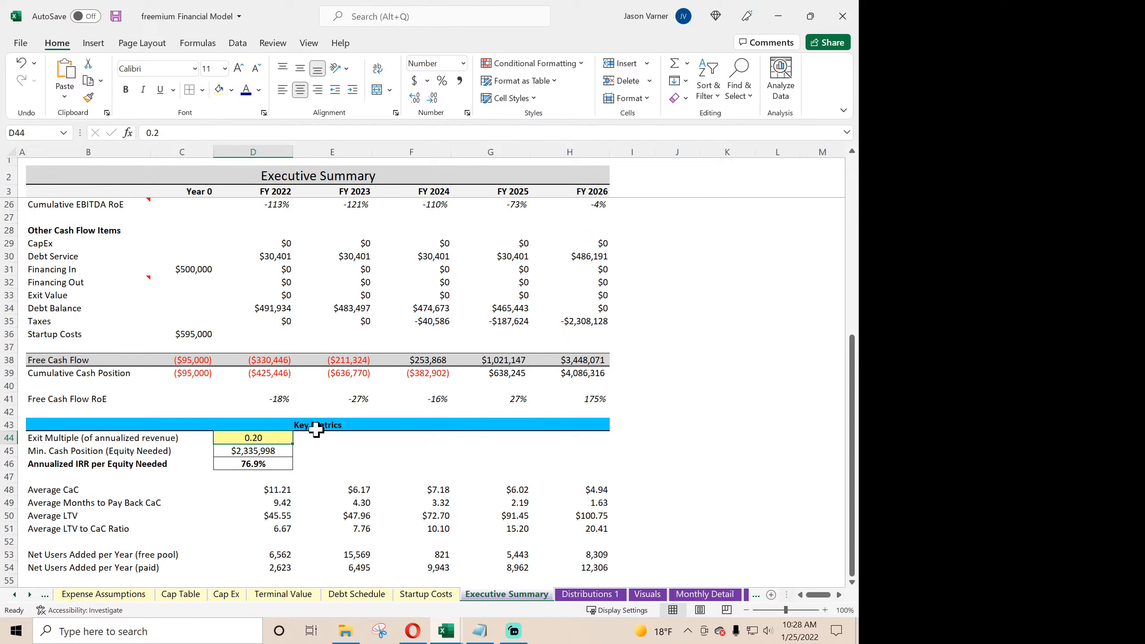
pyautogui.click(307, 440)
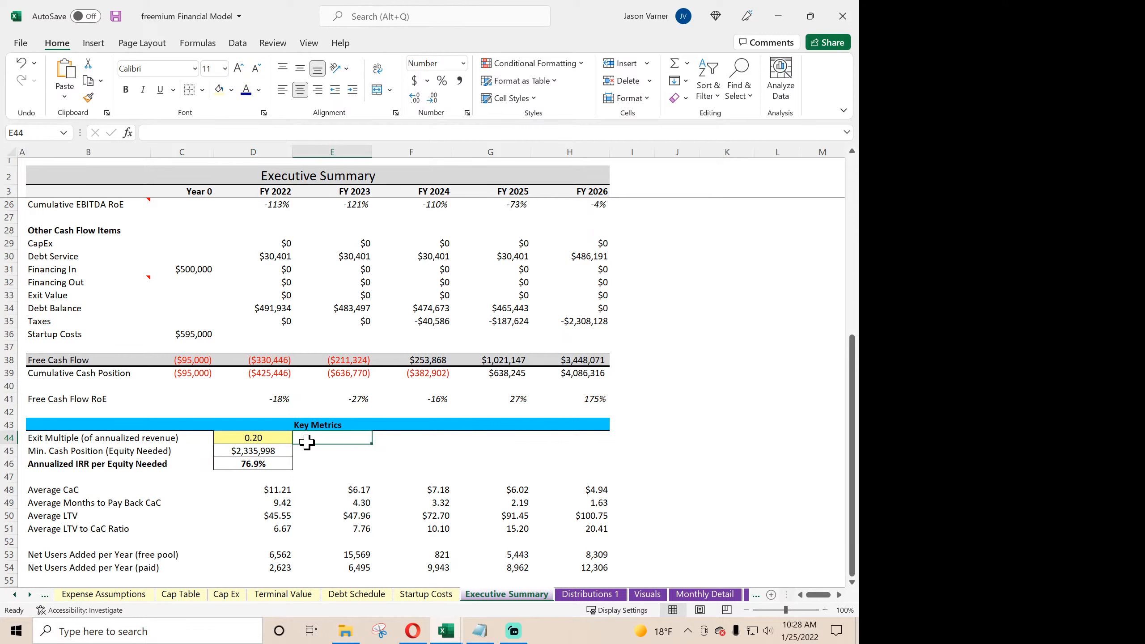
pyautogui.moveTo(307, 443); pyautogui.dragTo(305, 468)
pyautogui.moveTo(375, 471); pyautogui.dragTo(133, 462)
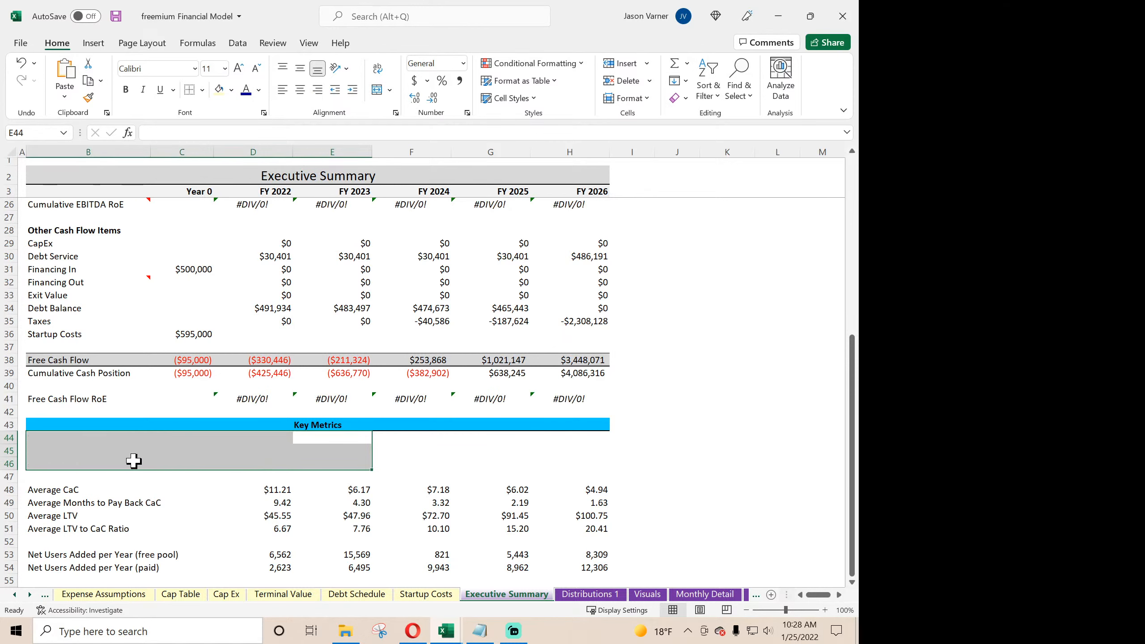
# - Trace which cells the FY 2022 Cumulative EBITDA RoE formula in D26 refers to
pyautogui.scroll(4, 151, 455)
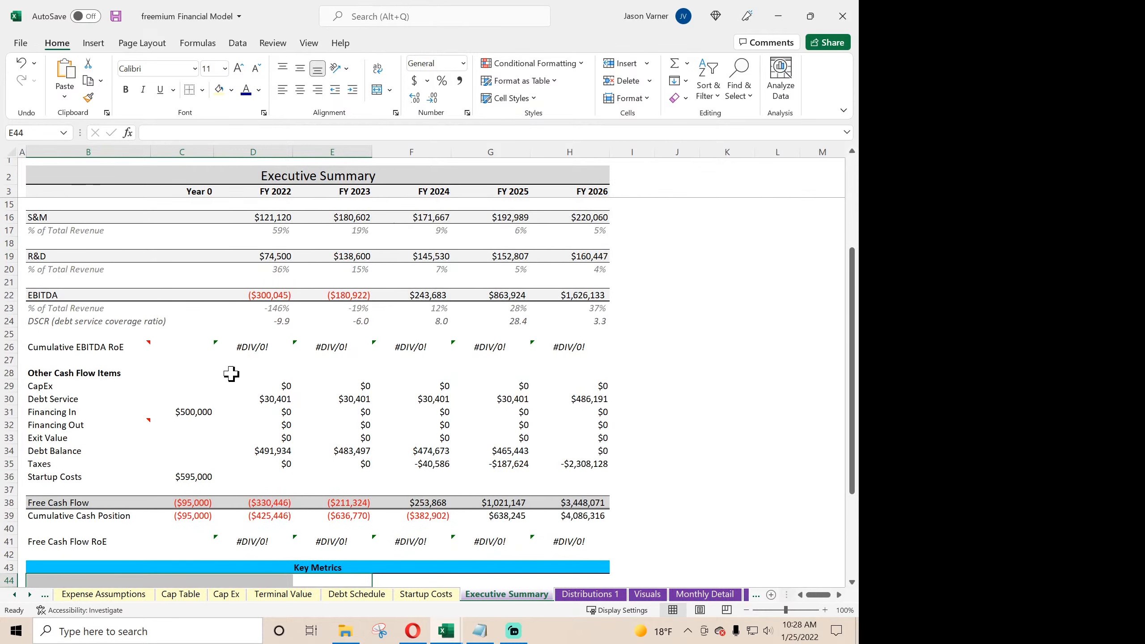
pyautogui.click(253, 347)
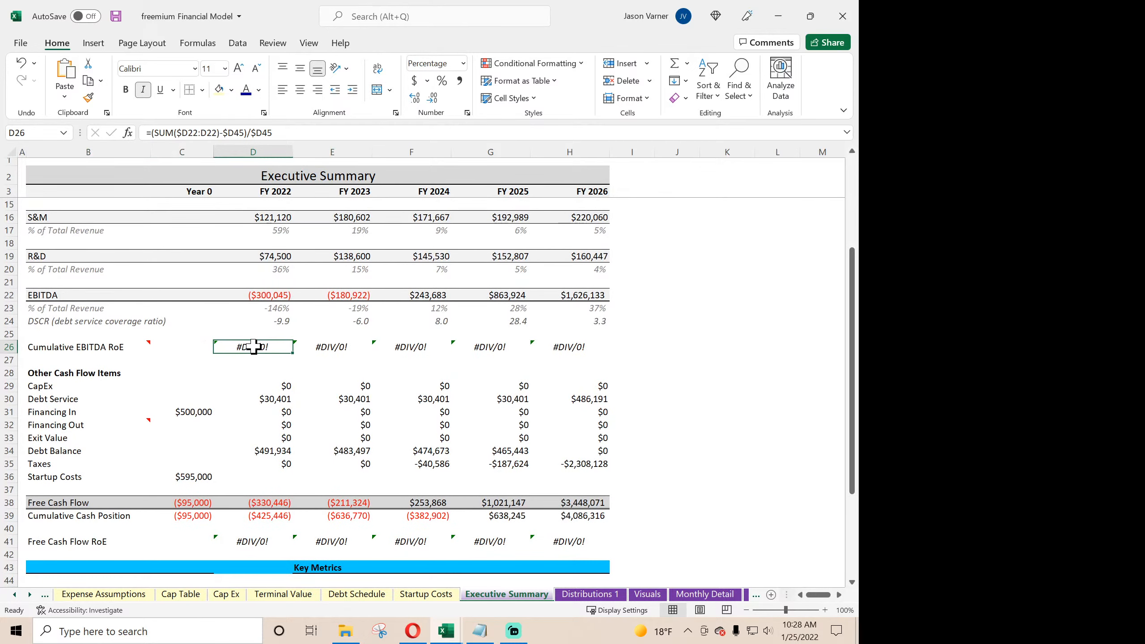
pyautogui.doubleClick(252, 347)
pyautogui.scroll(-4, 384, 474)
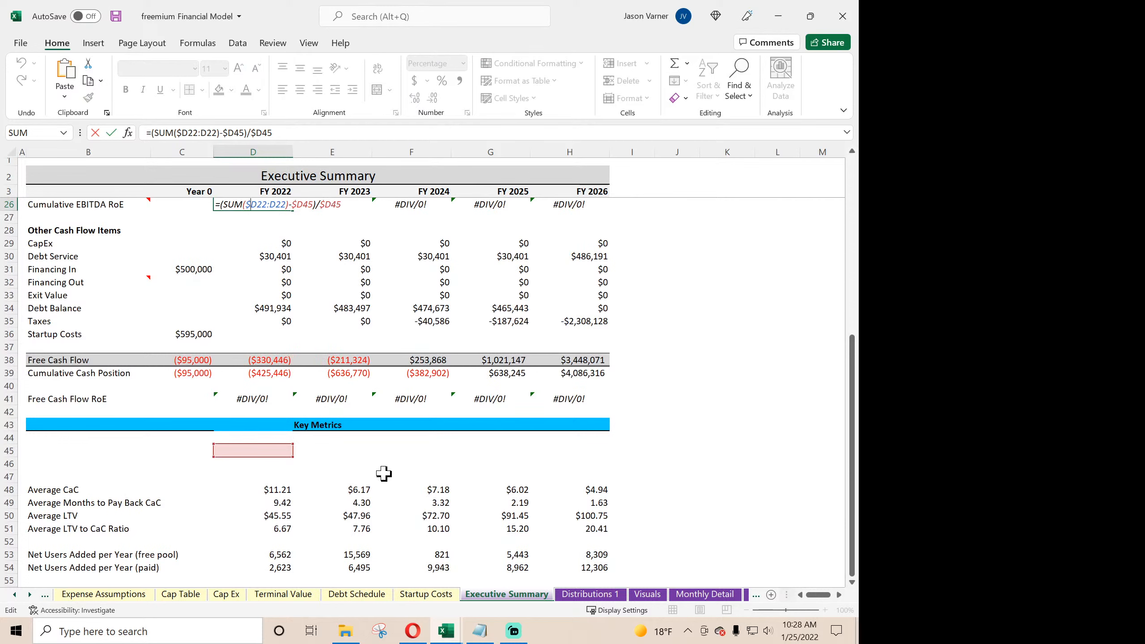
pyautogui.press('Return')
pyautogui.scroll(4, 374, 463)
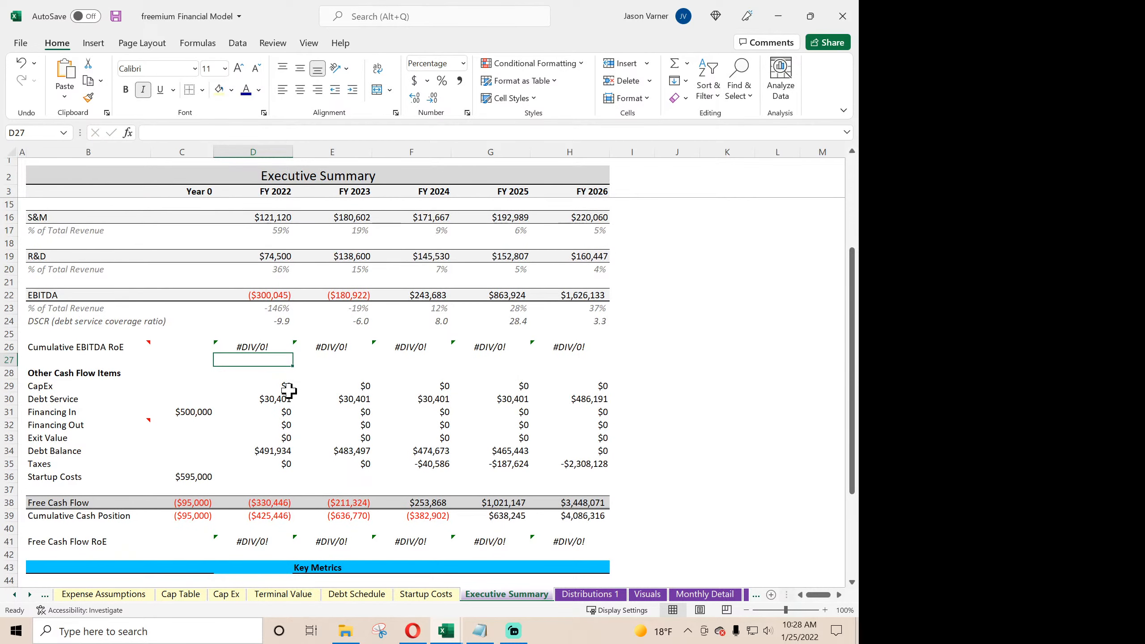
# - In the D26 formula, replace the subtracted $D45 with the total equity required, 'Cap Table'!$D3
pyautogui.click(265, 346)
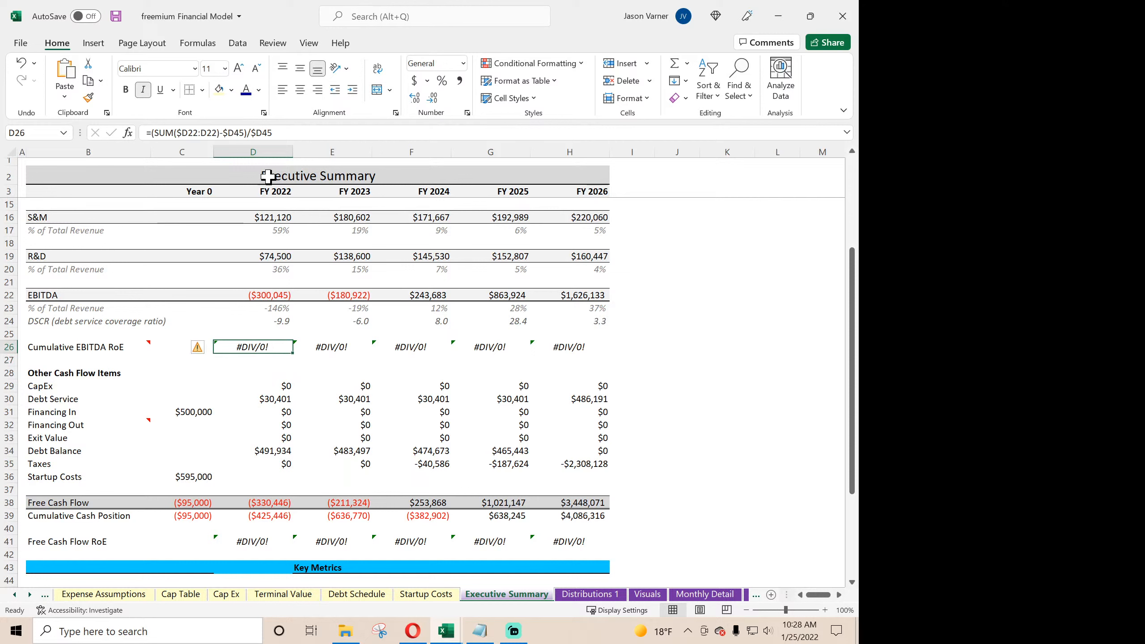
pyautogui.click(244, 135)
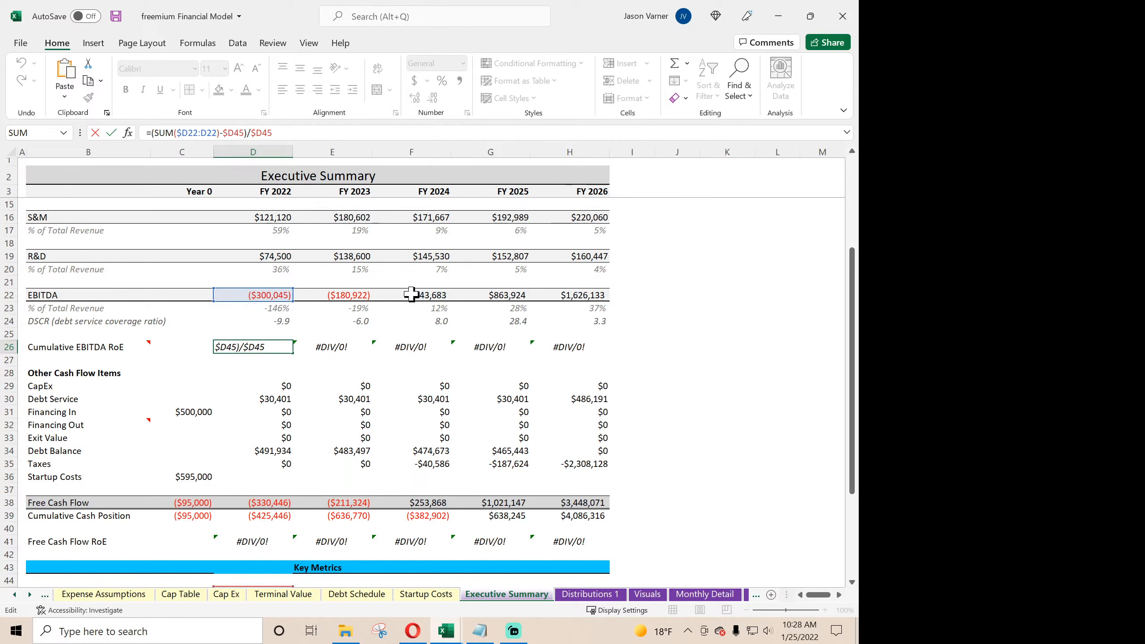
pyautogui.press('BackSpace')
pyautogui.press('BackSpace')
pyautogui.press('BackSpace')
pyautogui.press('BackSpace')
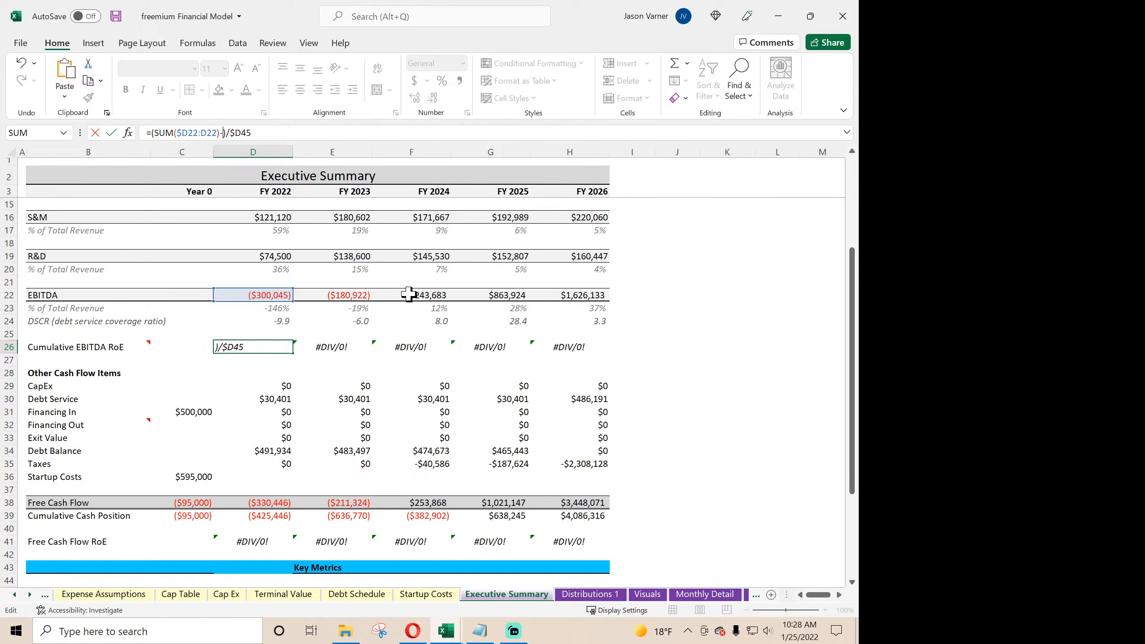
pyautogui.click(180, 595)
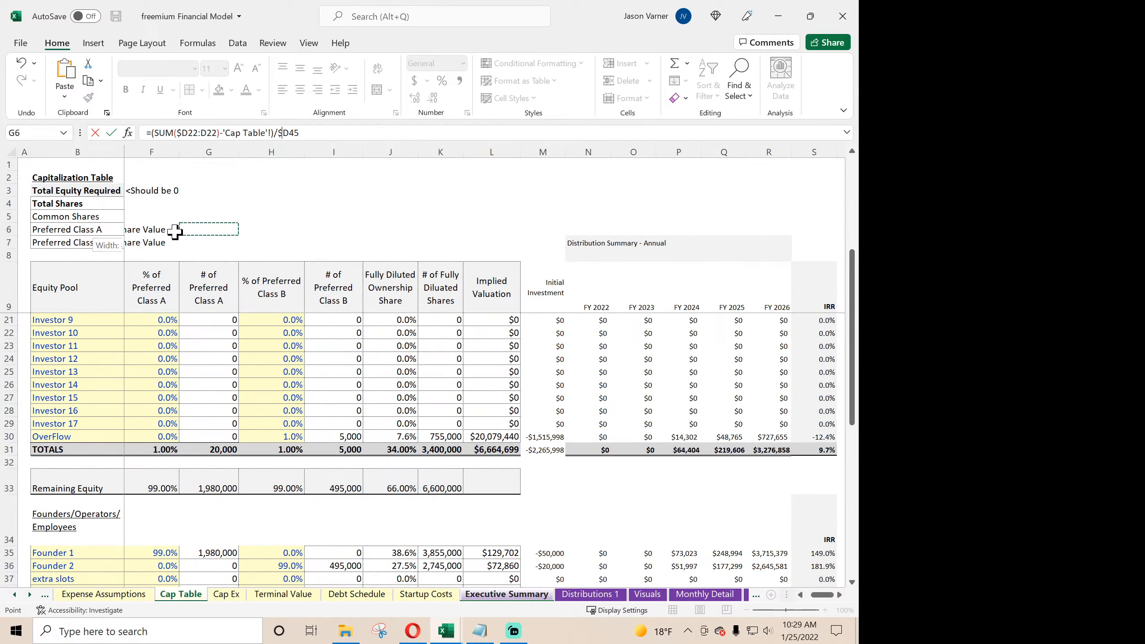
pyautogui.hscroll(-3, 181, 228)
pyautogui.click(208, 191)
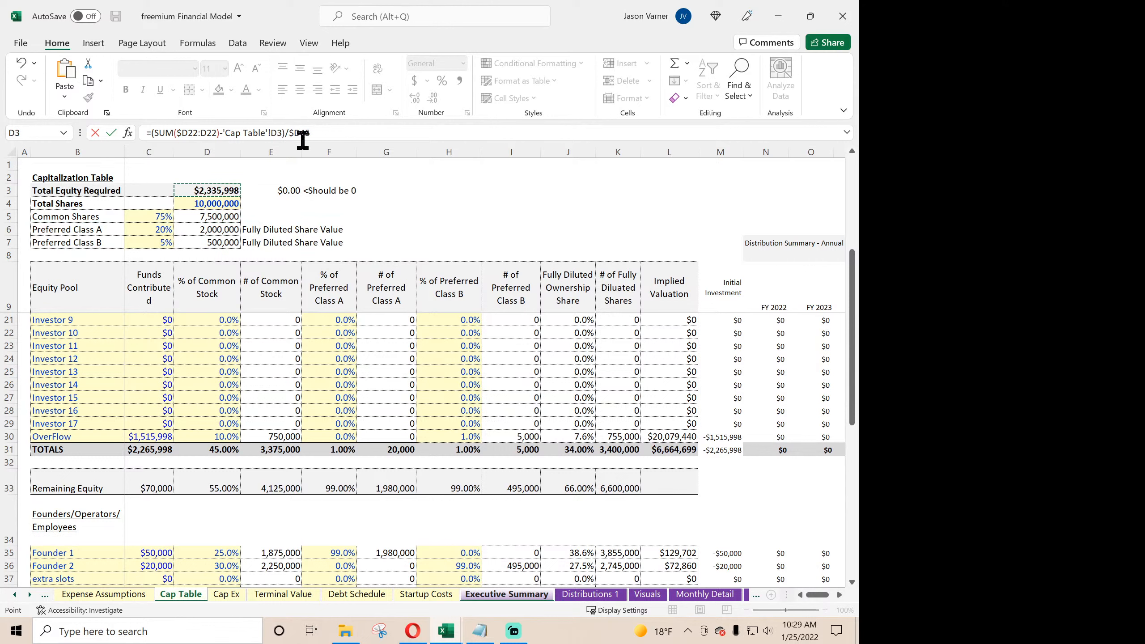
pyautogui.click(274, 133)
pyautogui.write('$')
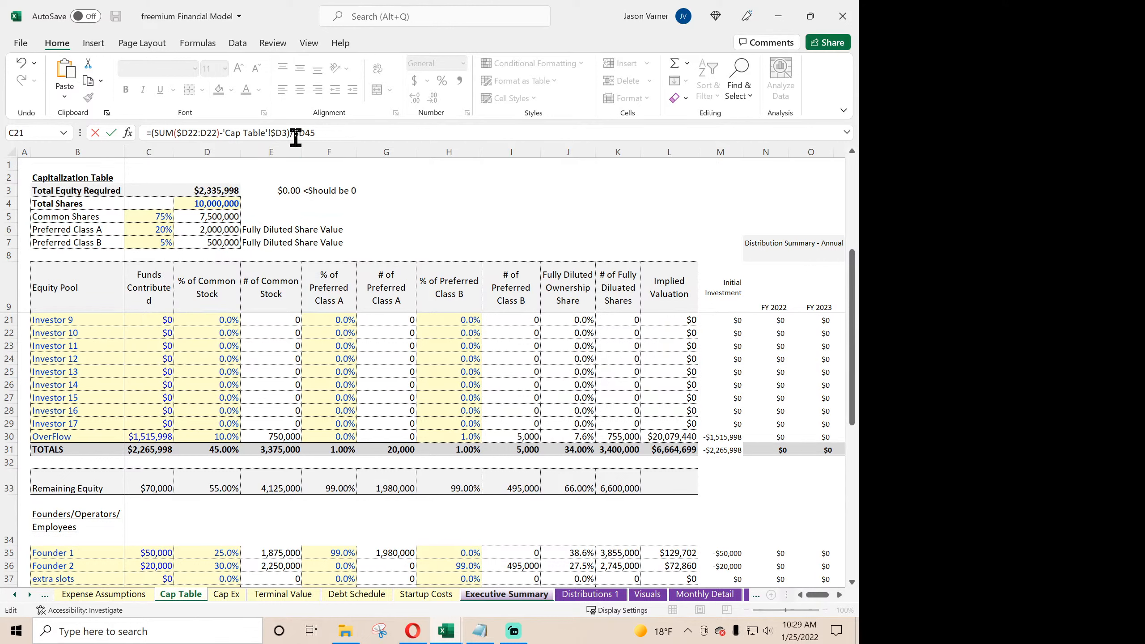
# - Replace the divisor in D26 with 'Cap Table'!$D3, completing =(SUM($D22:D22)-'Cap Table'!$D3)/'Cap Table'!$D3
pyautogui.press('BackSpace')
pyautogui.click(208, 192)
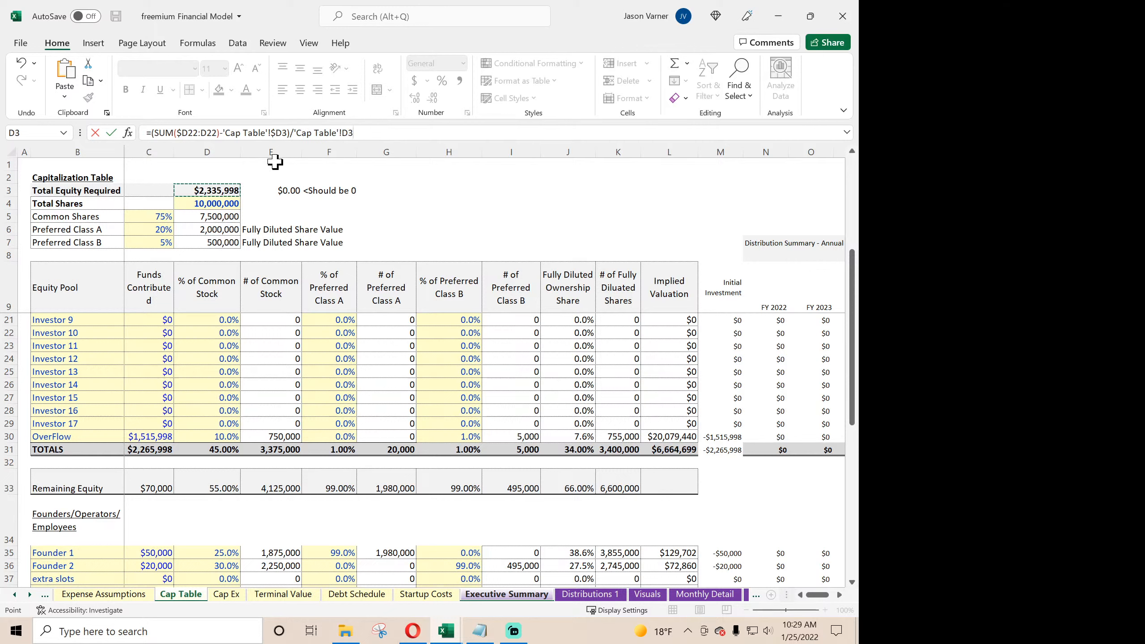
pyautogui.click(342, 132)
pyautogui.write('$')
pyautogui.press('Return')
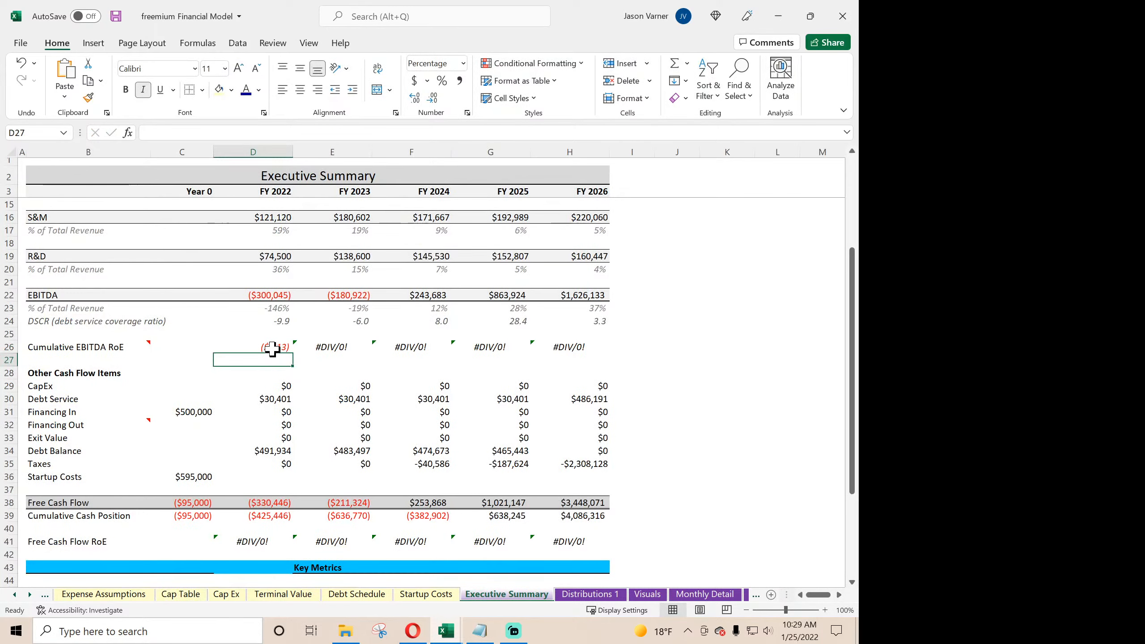
# - Copy the Cumulative EBITDA RoE formula from D26 across to H26 and check the FY 2026 references
pyautogui.click(273, 348)
pyautogui.moveTo(292, 353); pyautogui.dragTo(576, 354)
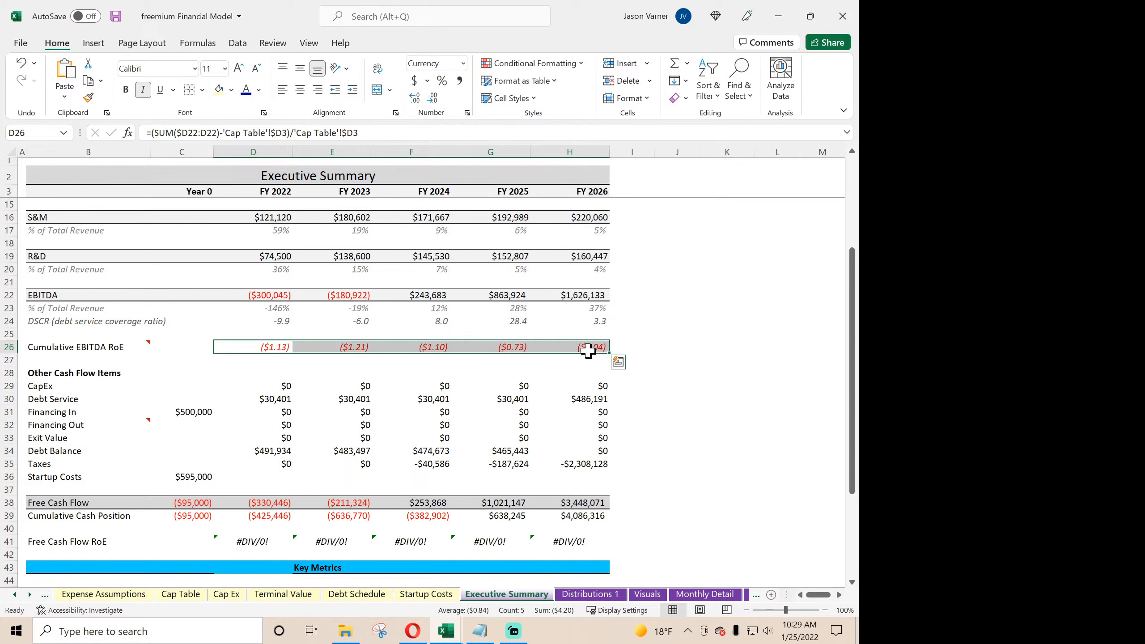
pyautogui.doubleClick(589, 348)
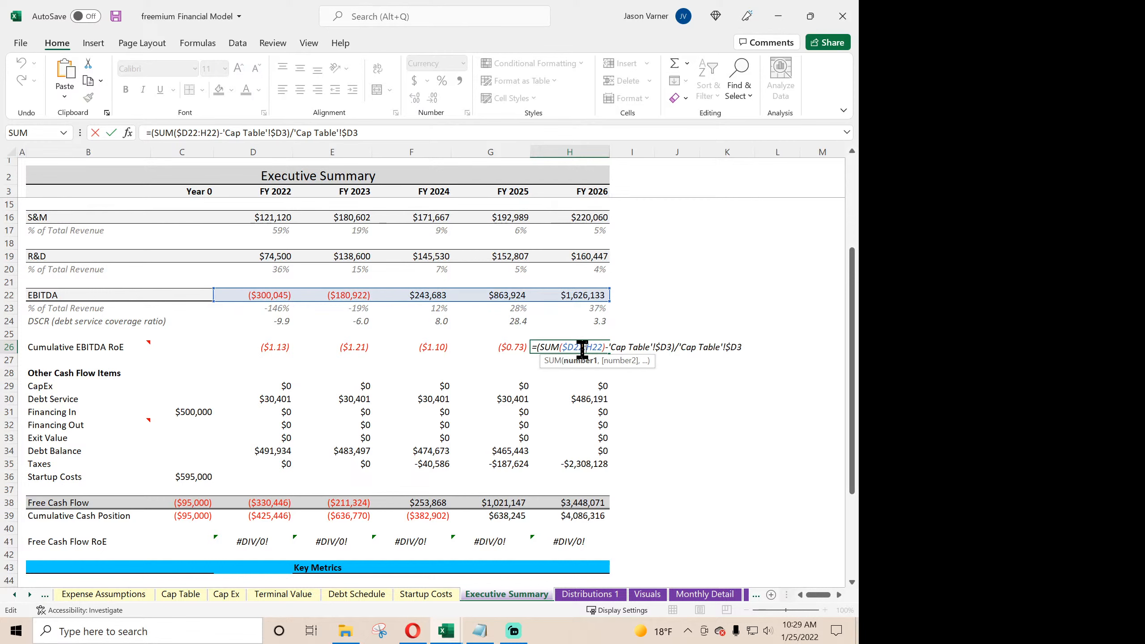
pyautogui.press('Escape')
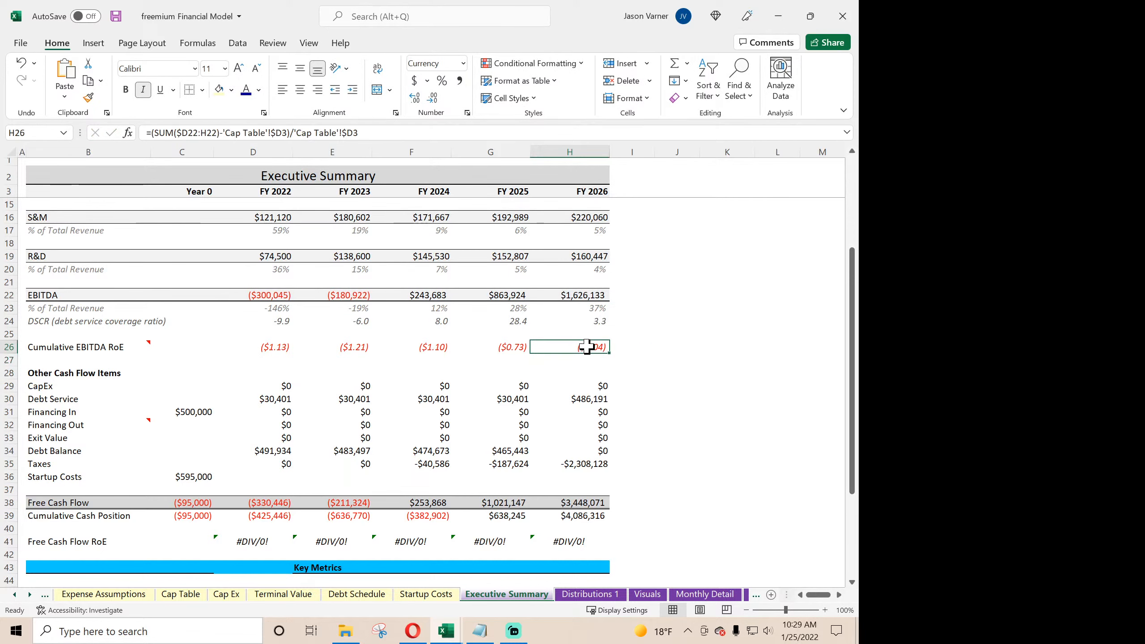
pyautogui.scroll(4, 595, 343)
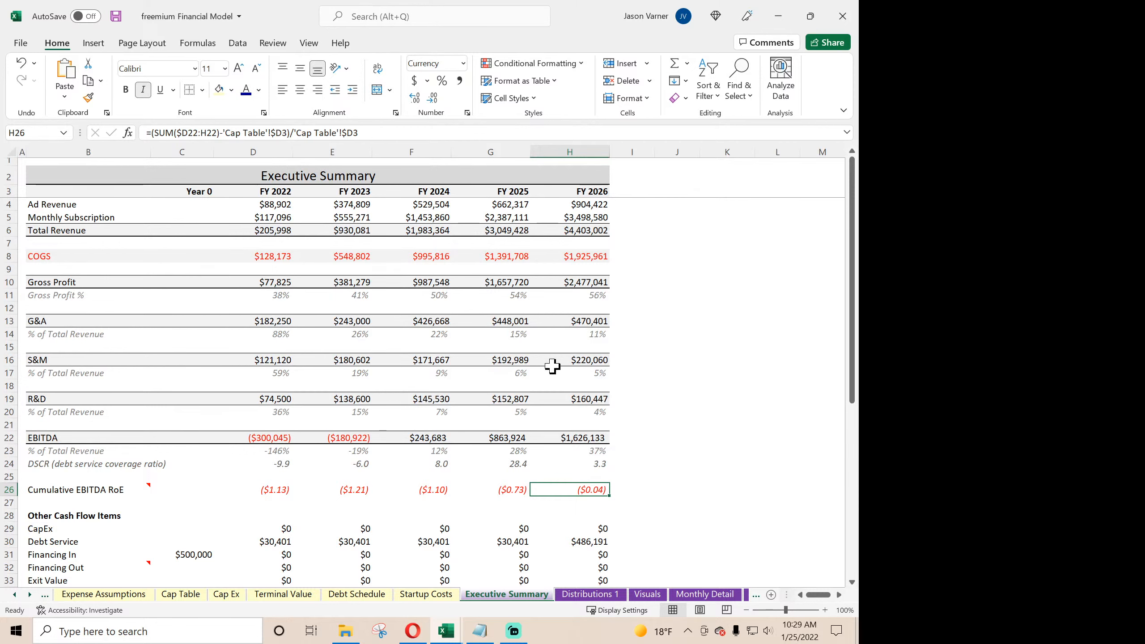
# - Save the workbook and check the Cumulative EBITDA RoE formulas for FY 2022 and FY 2023
pyautogui.scroll(-4, 553, 366)
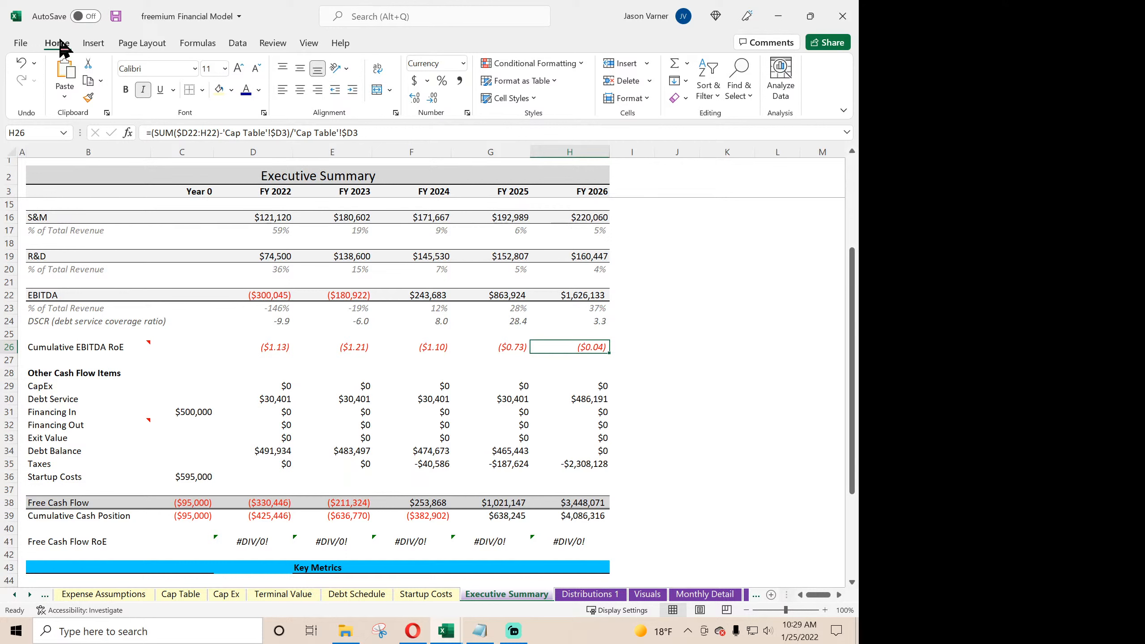
pyautogui.click(119, 18)
pyautogui.click(259, 345)
pyautogui.click(335, 345)
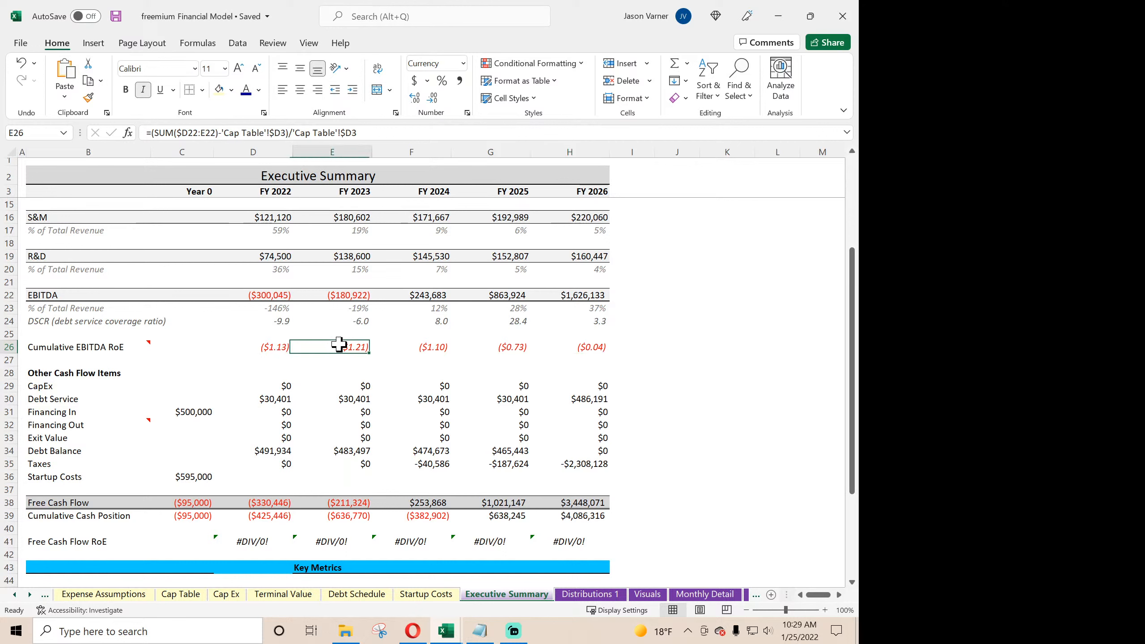
# - Trace the summary's FY 2022 CapEx link and compare the rows below Loan Balance on the Annual Detail and Monthly Detail sheets
pyautogui.click(276, 384)
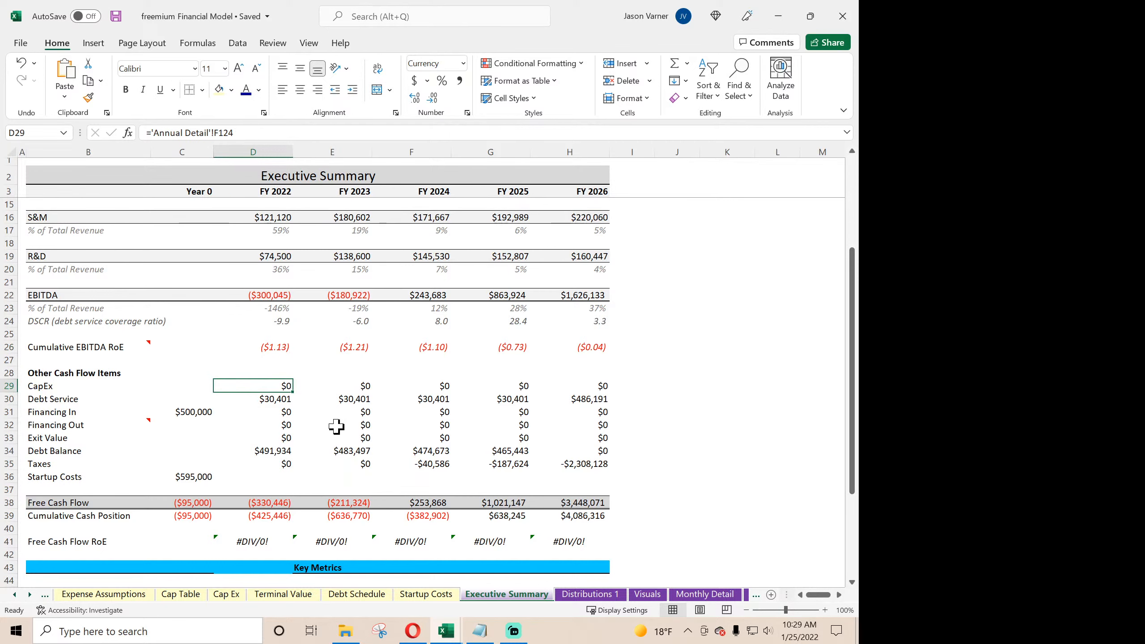
pyautogui.click(704, 596)
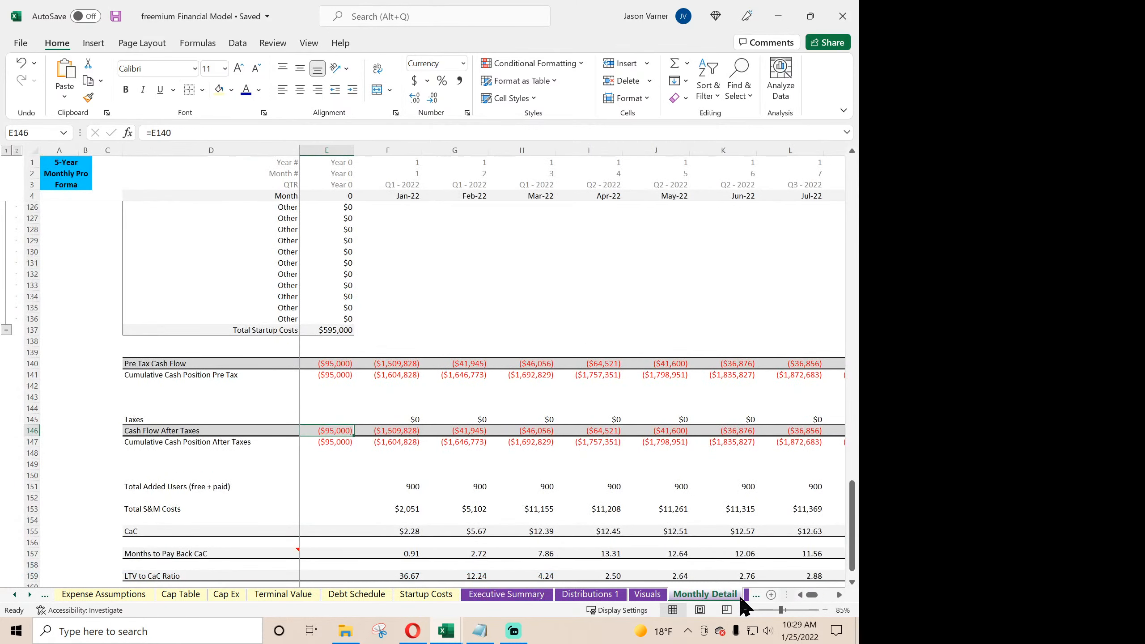
pyautogui.click(746, 596)
pyautogui.scroll(-12, 367, 456)
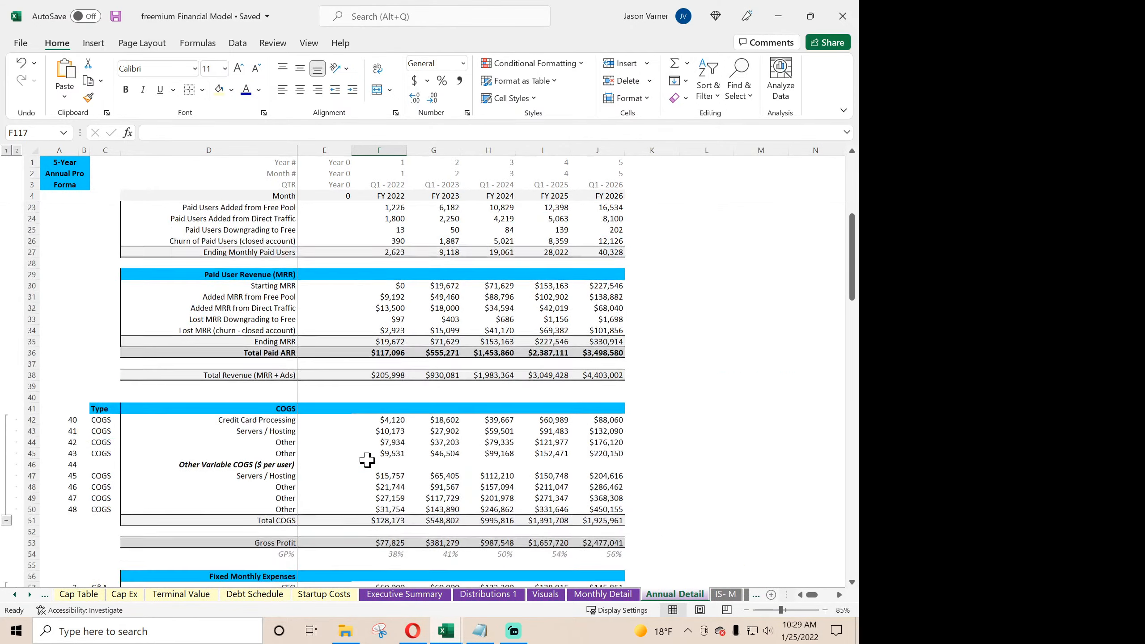
pyautogui.scroll(-15, 370, 458)
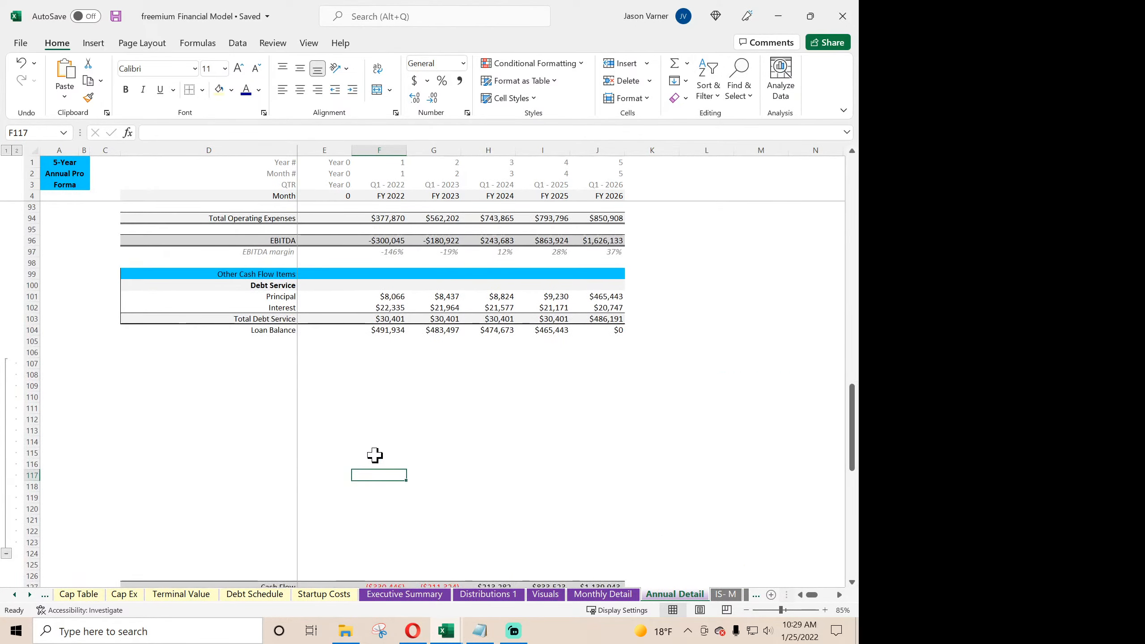
pyautogui.click(596, 595)
pyautogui.scroll(11, 170, 417)
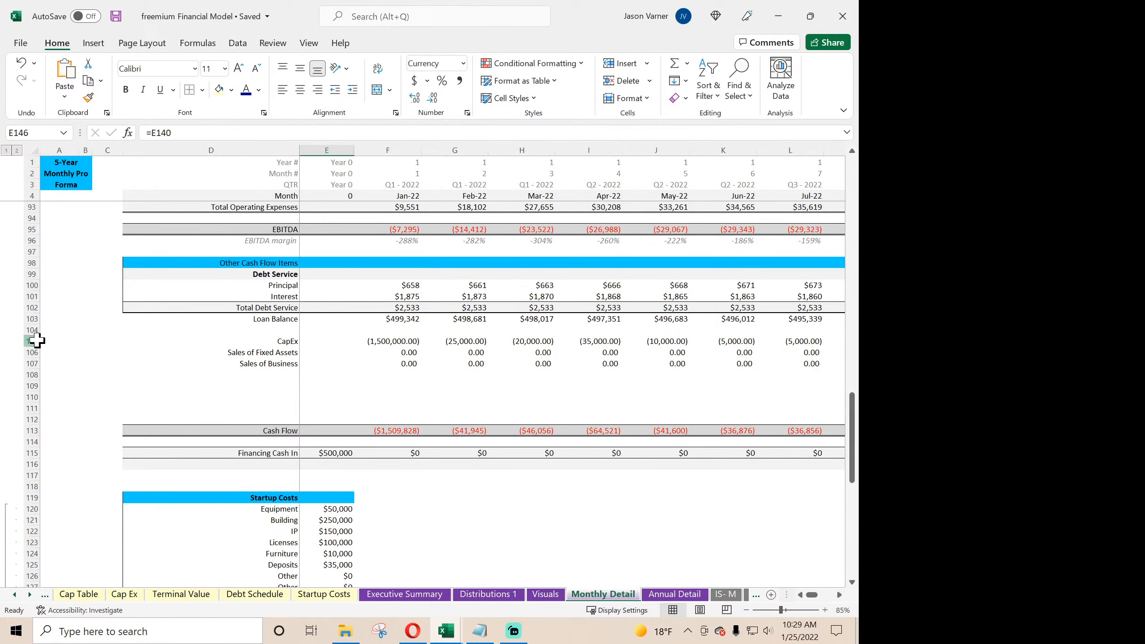
pyautogui.moveTo(32, 341); pyautogui.dragTo(36, 364)
pyautogui.click(675, 595)
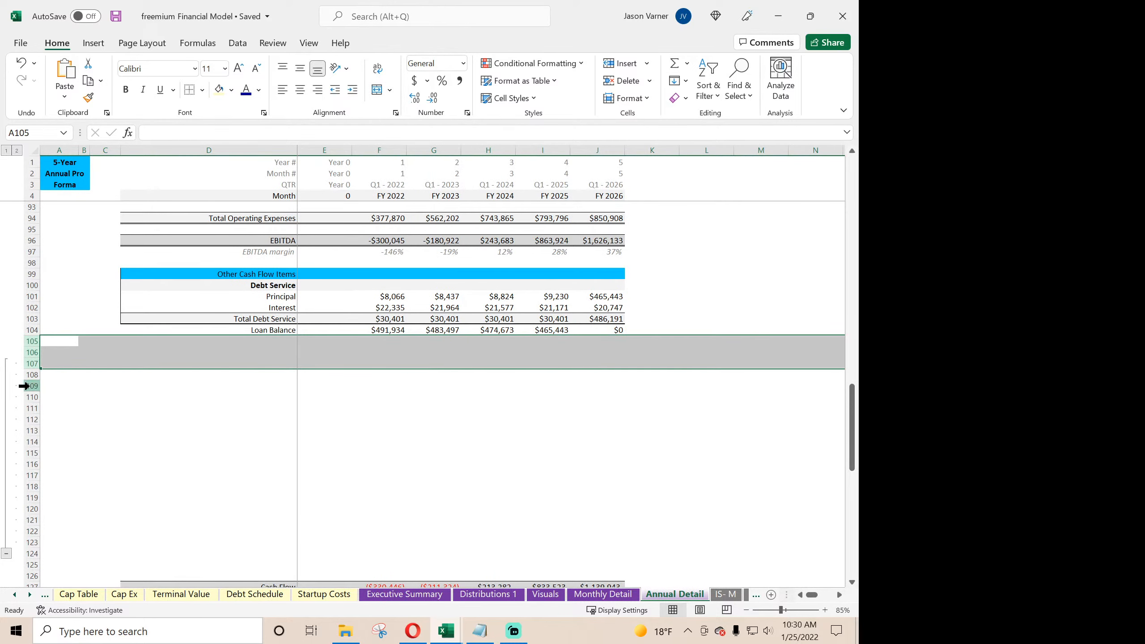
pyautogui.click(604, 595)
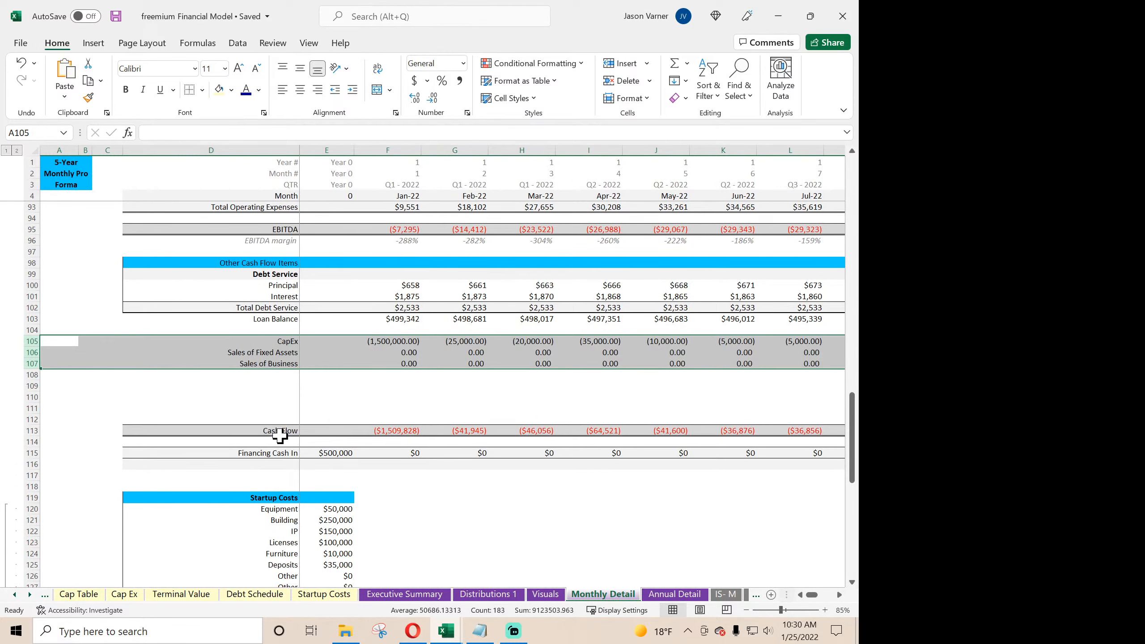
pyautogui.click(675, 595)
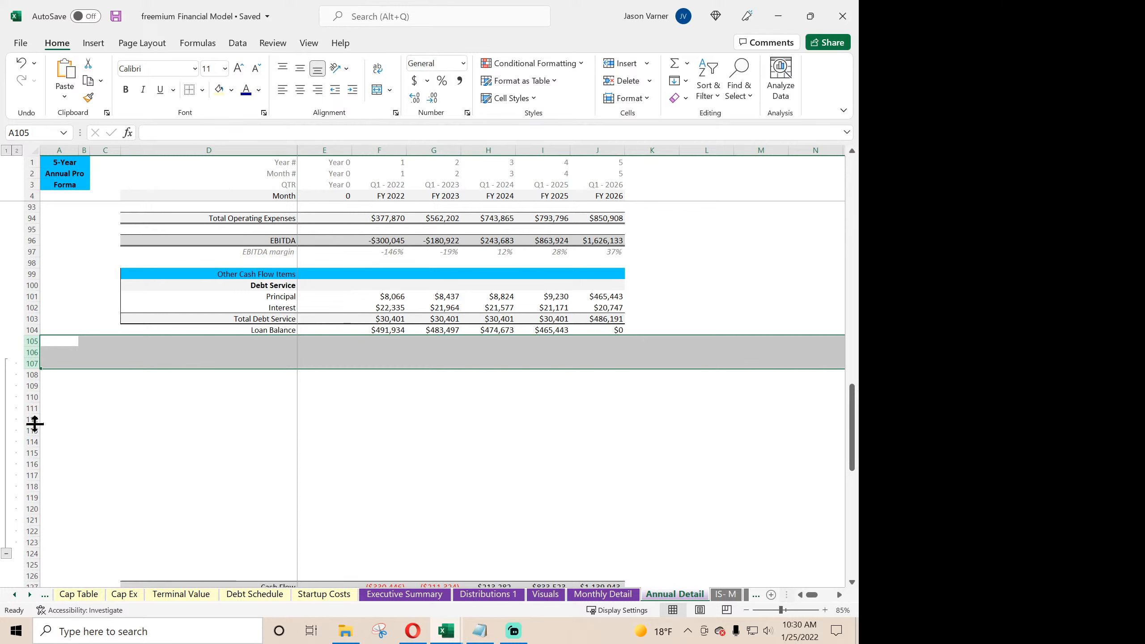
# - On Annual Detail, delete blank rows 108 to 119, plus two more rows at 108 and 109, above Cash Flow
pyautogui.moveTo(23, 420); pyautogui.dragTo(29, 498)
pyautogui.click(29, 380)
pyautogui.rightClick(31, 457)
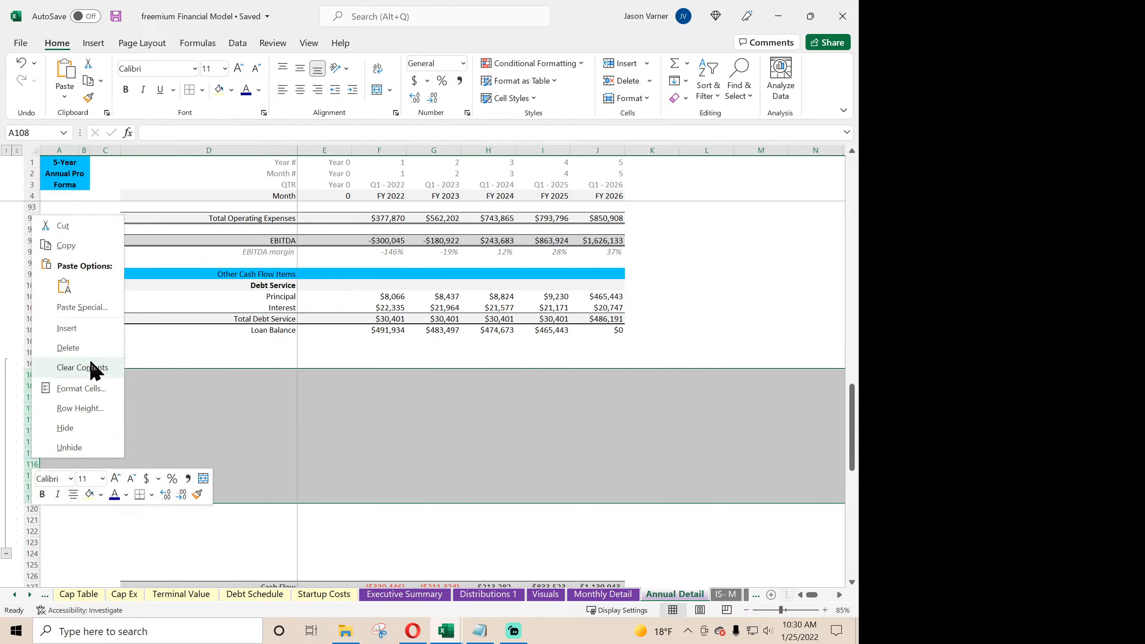
pyautogui.click(90, 350)
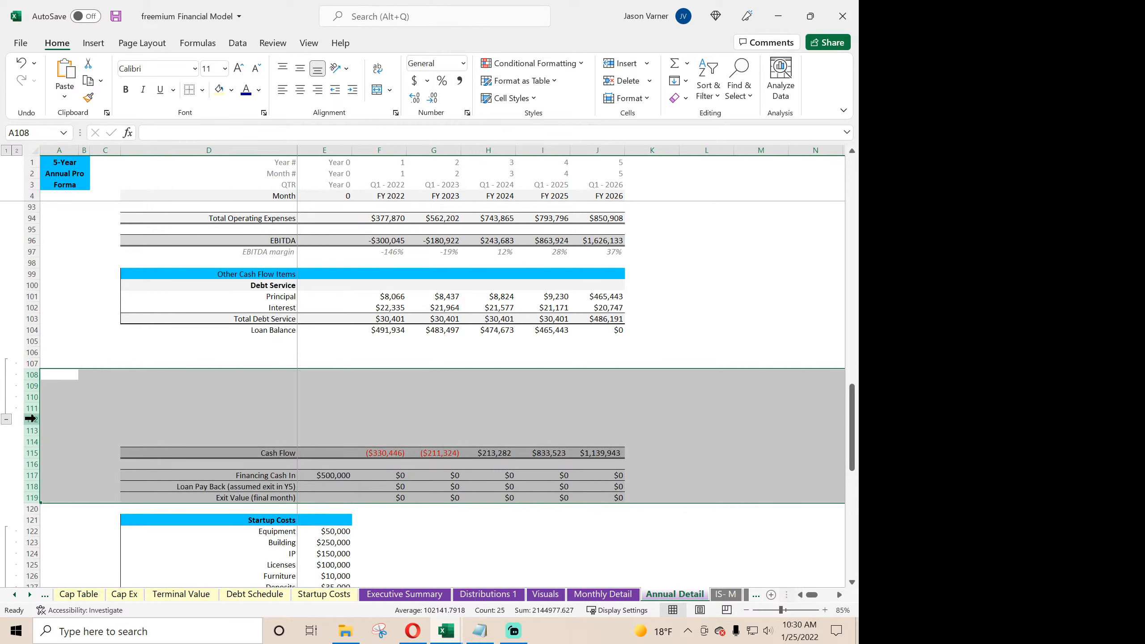
pyautogui.moveTo(31, 384); pyautogui.dragTo(28, 380)
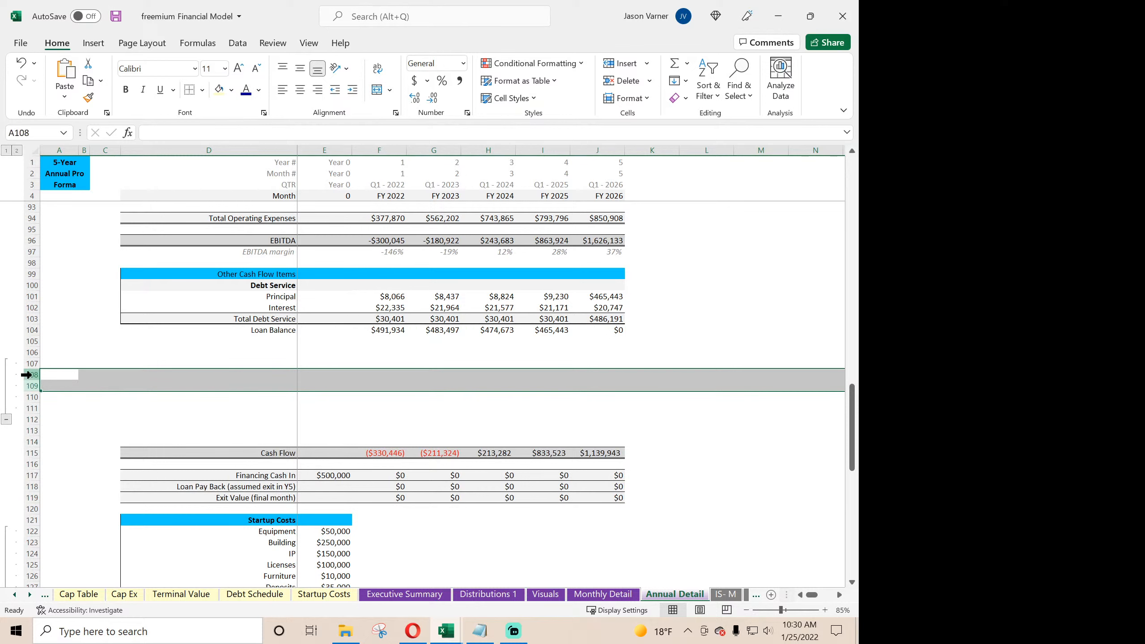
pyautogui.rightClick(30, 380)
pyautogui.click(69, 265)
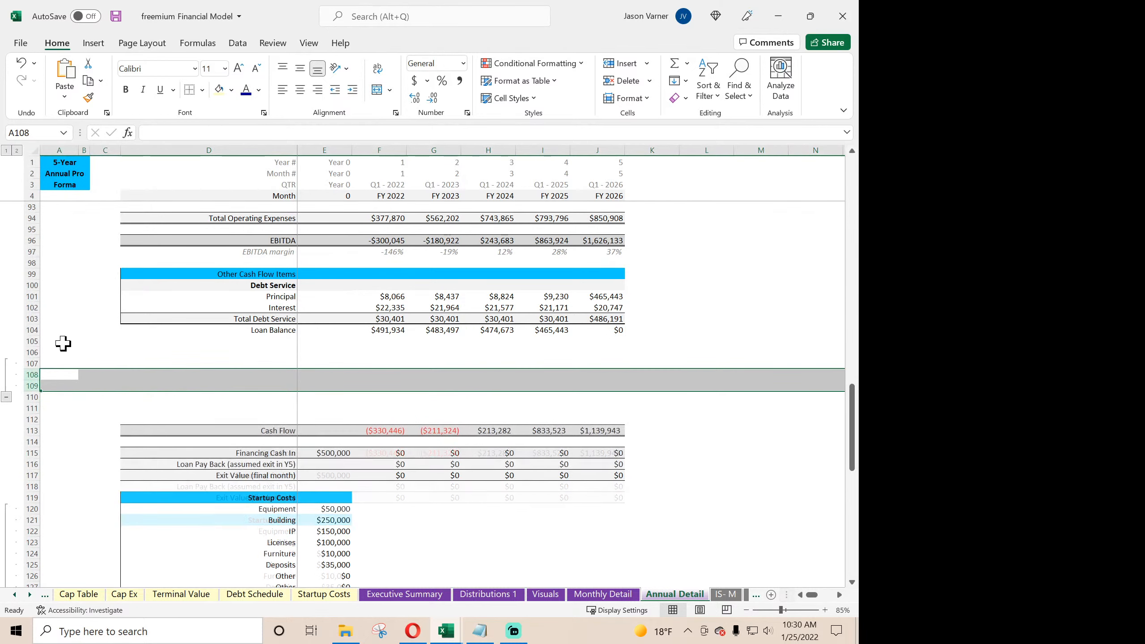
# - Ungroup rows 107 to 110 on the Annual Detail sheet
pyautogui.moveTo(31, 364); pyautogui.dragTo(27, 397)
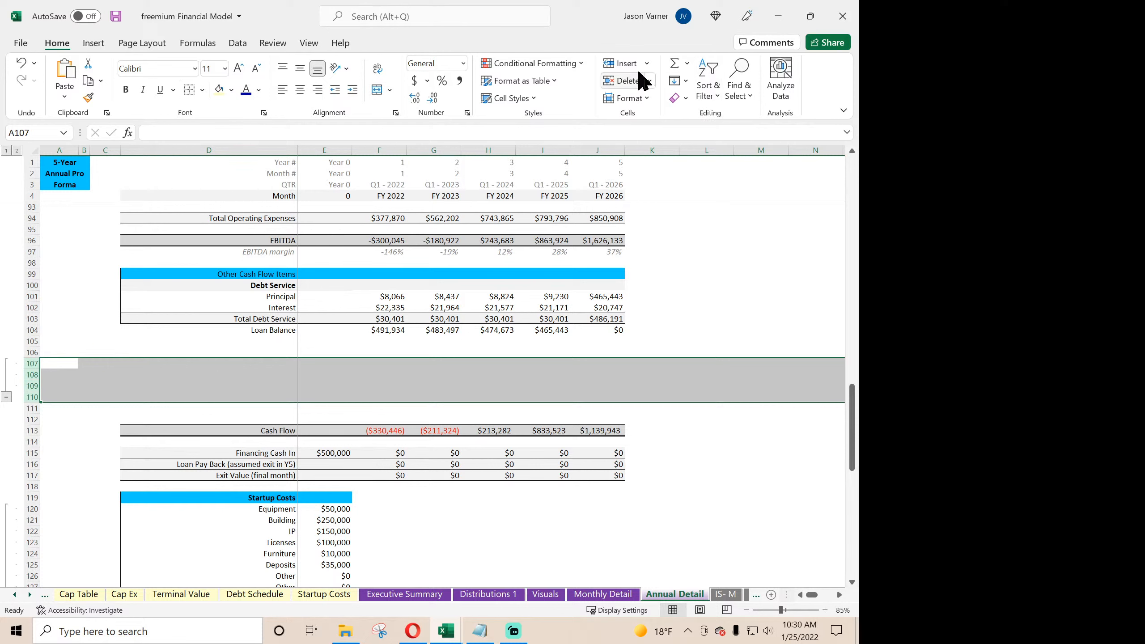
pyautogui.click(235, 43)
pyautogui.click(700, 90)
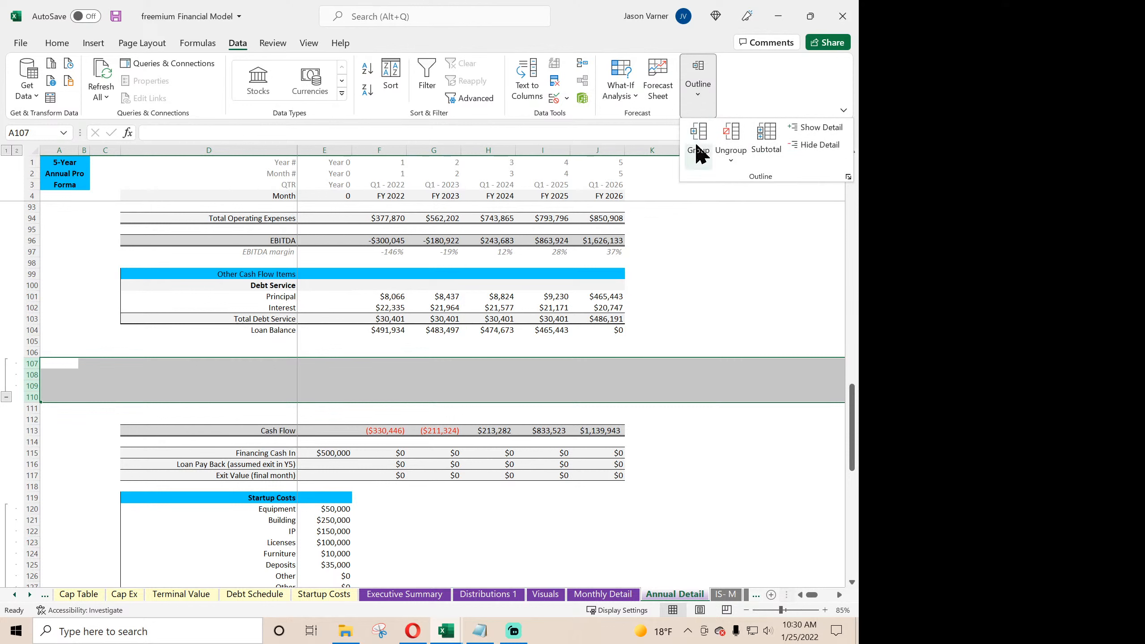
pyautogui.click(732, 132)
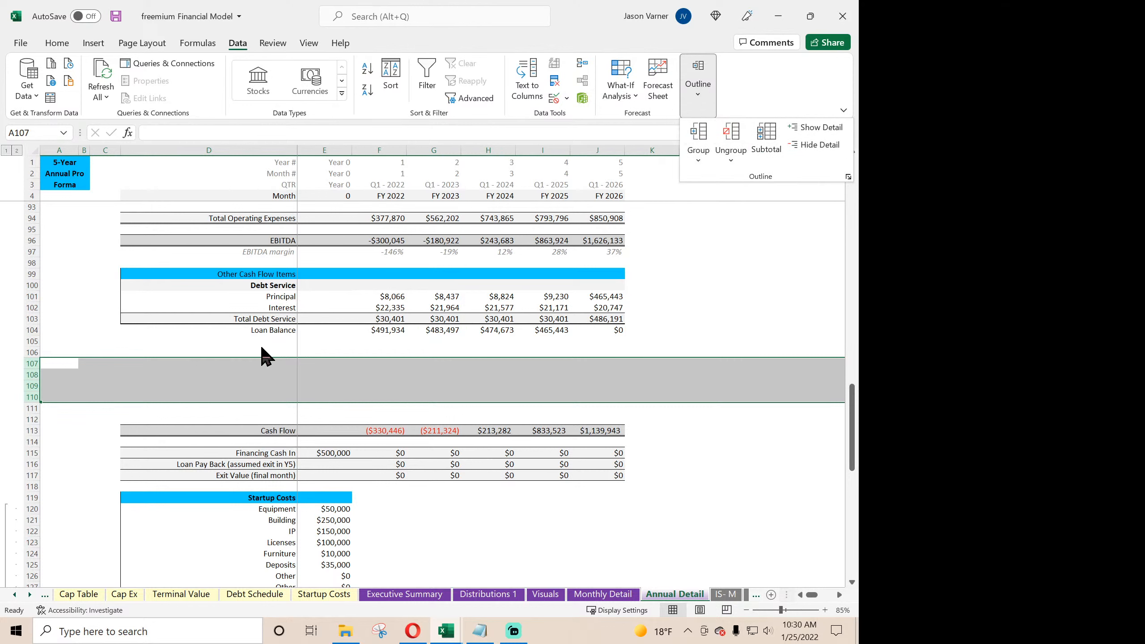
# - Insert one blank row at row 106 on the Annual Detail sheet
pyautogui.click(244, 352)
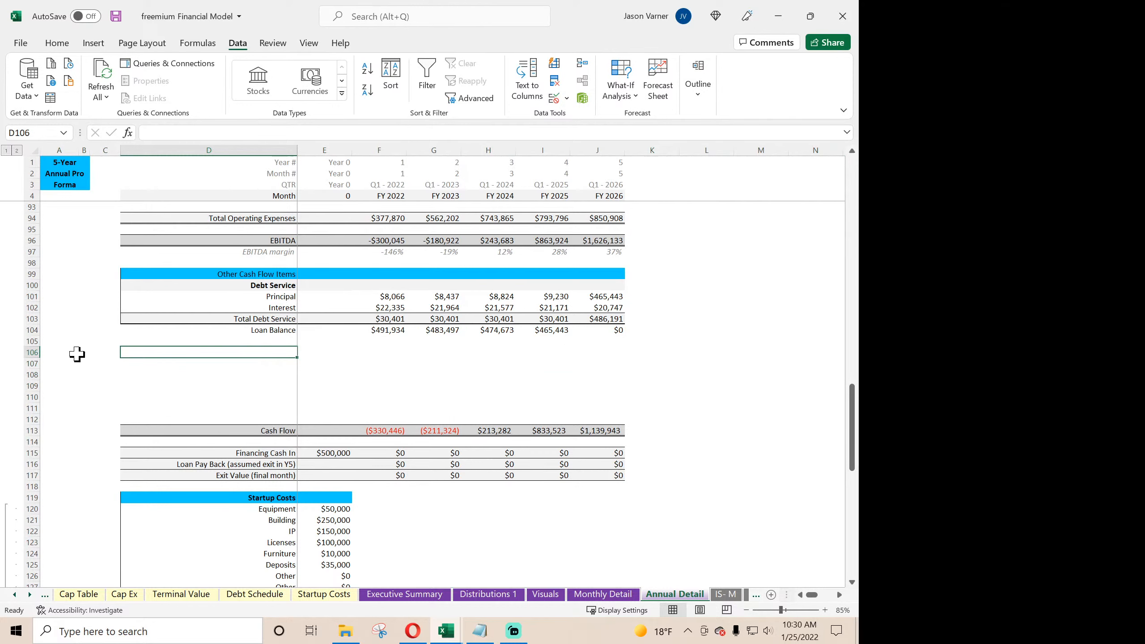
pyautogui.rightClick(32, 353)
pyautogui.click(69, 468)
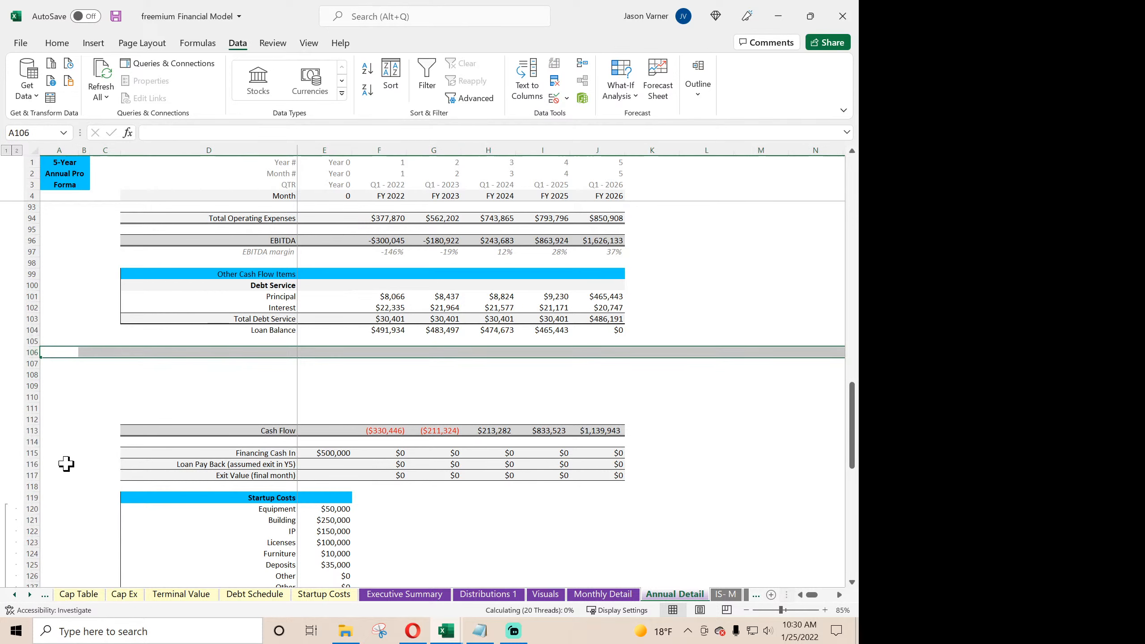
# - Link D105 to the CapEx label with ='Monthly Detail'!D105 and fill it down to D107 for the two sales labels
pyautogui.click(241, 342)
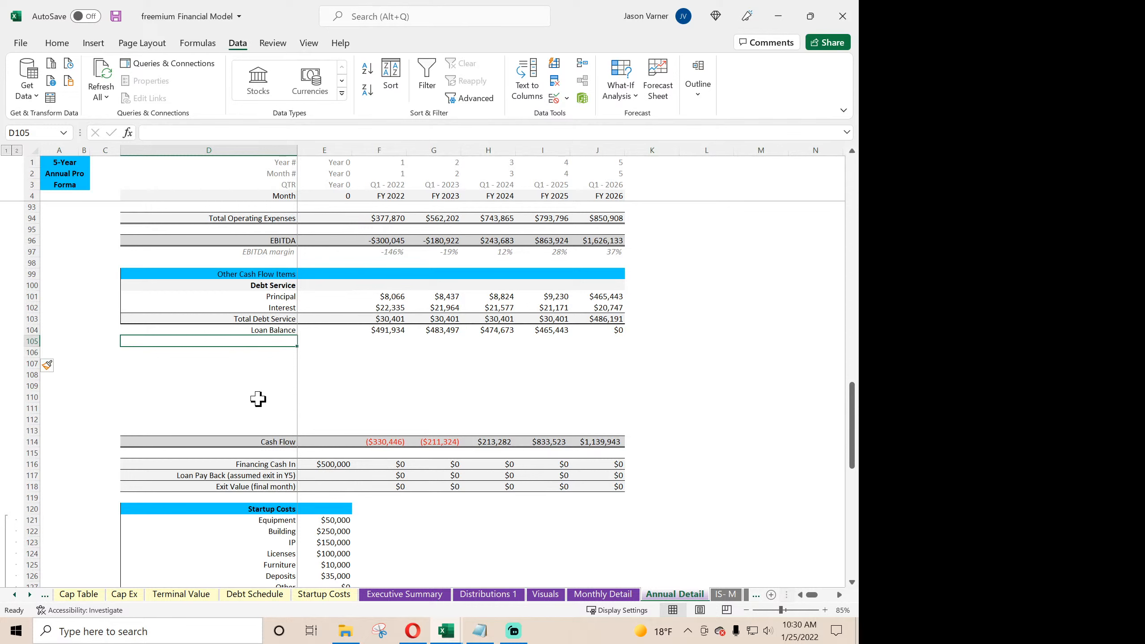
pyautogui.write('=')
pyautogui.click(587, 596)
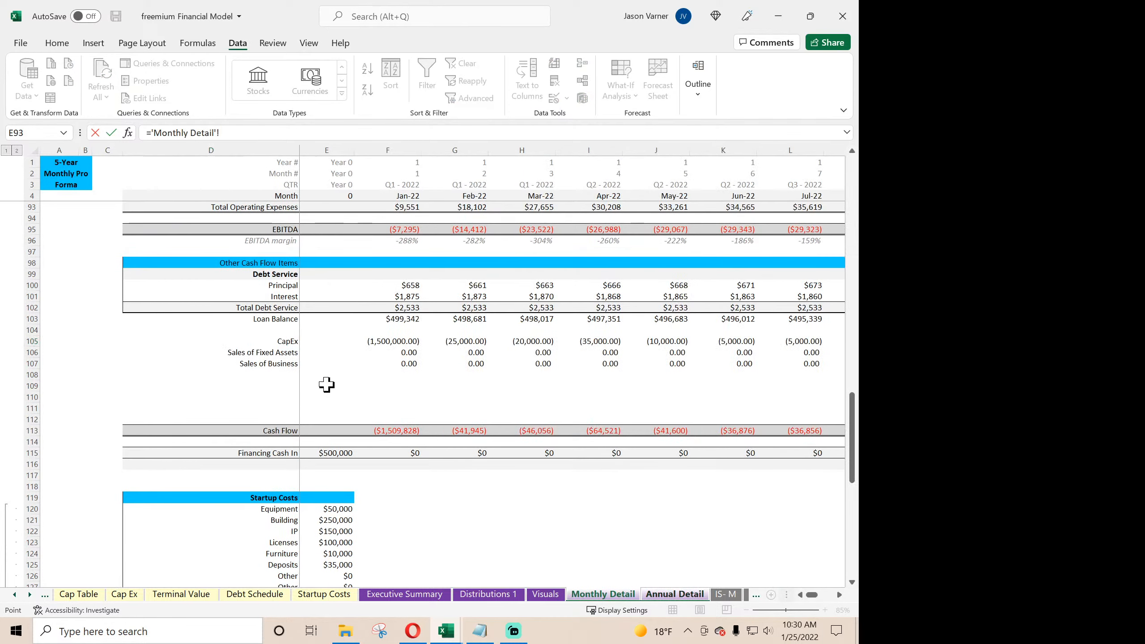
pyautogui.click(278, 341)
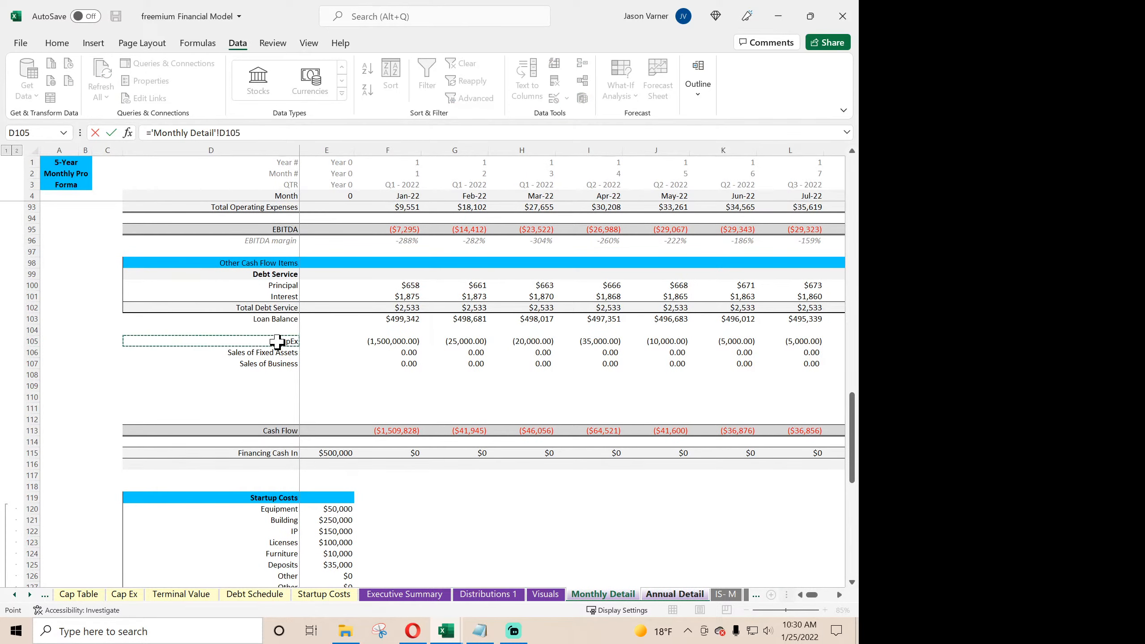
pyautogui.press('Return')
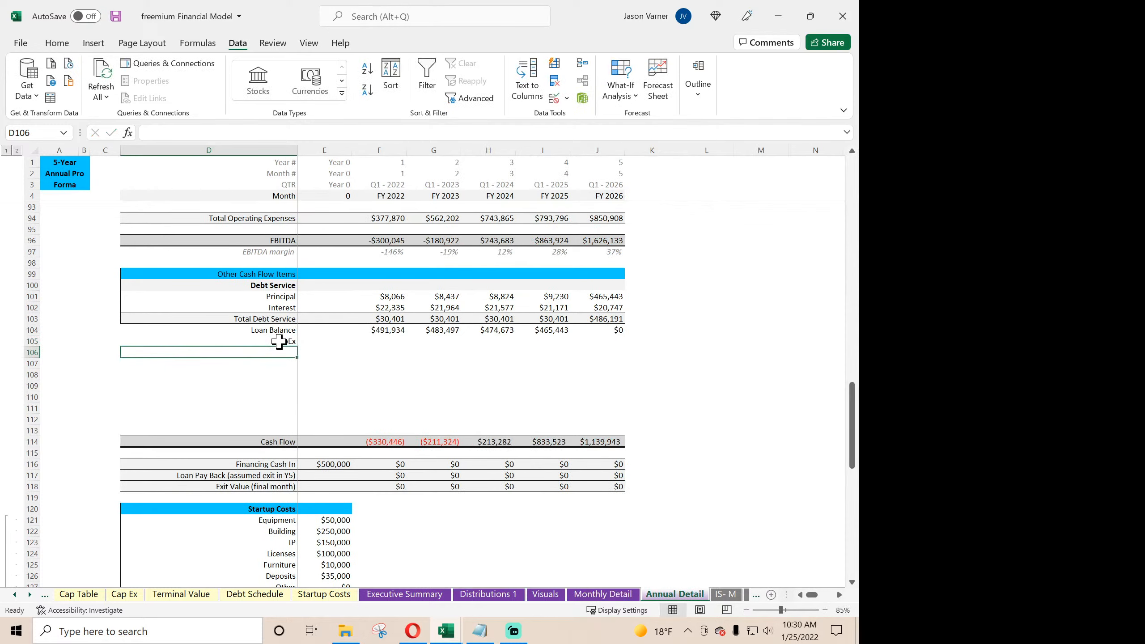
pyautogui.click(294, 341)
pyautogui.moveTo(298, 348); pyautogui.dragTo(297, 369)
# - Copy the FY 2022 Principal SUMIFS formula from F101 into F105 and fill it across and down through J107
pyautogui.click(389, 294)
pyautogui.rightClick(389, 294)
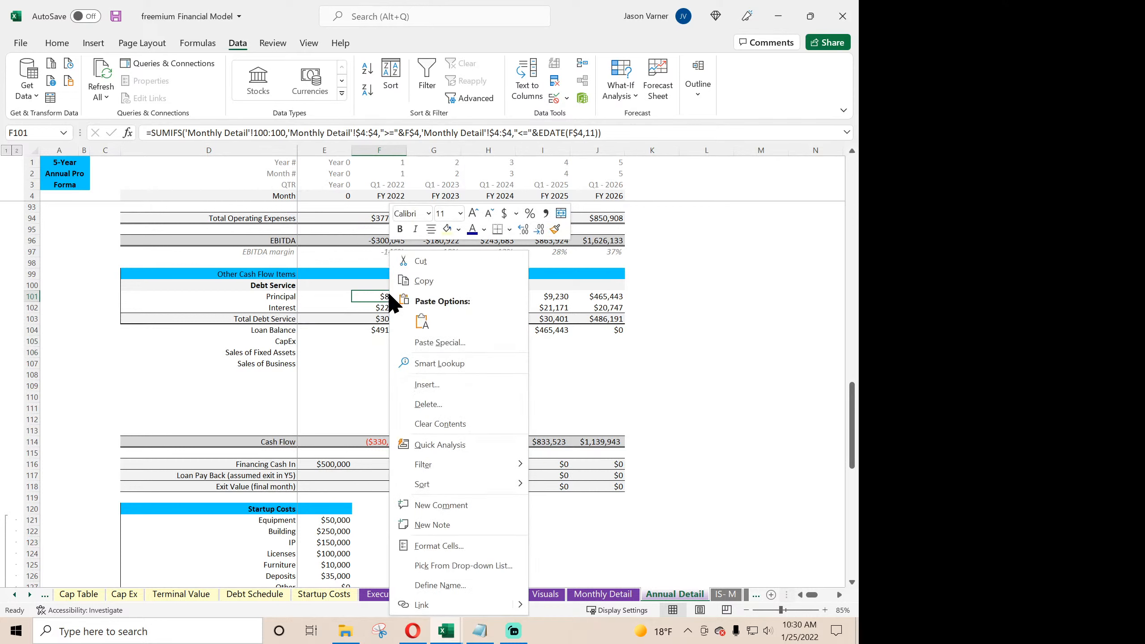
pyautogui.click(420, 284)
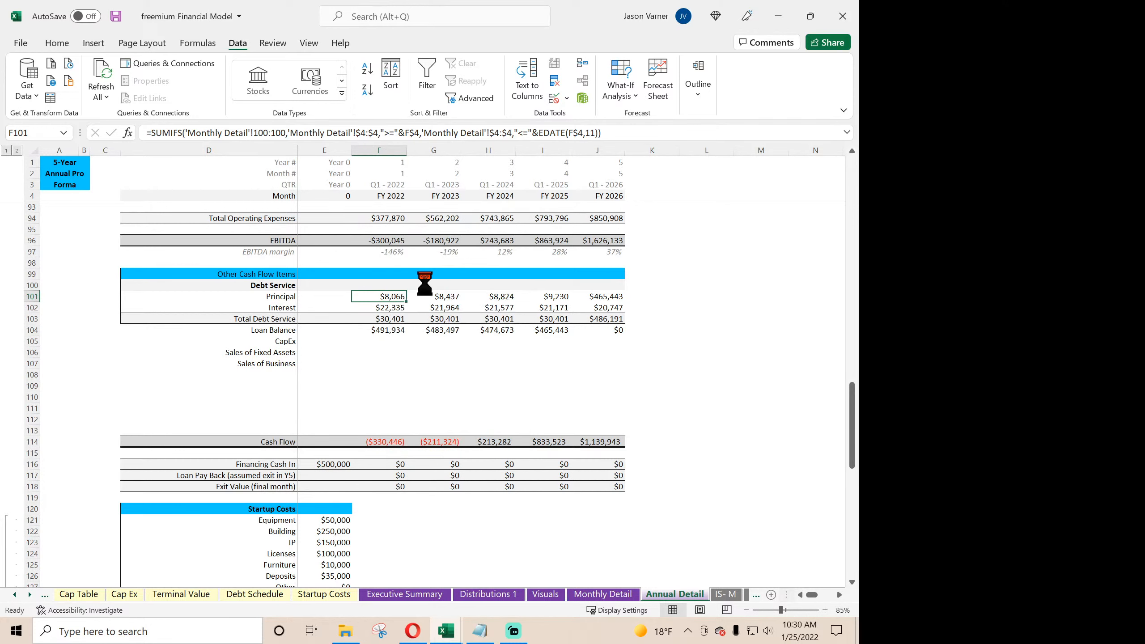
pyautogui.rightClick(378, 342)
pyautogui.click(411, 321)
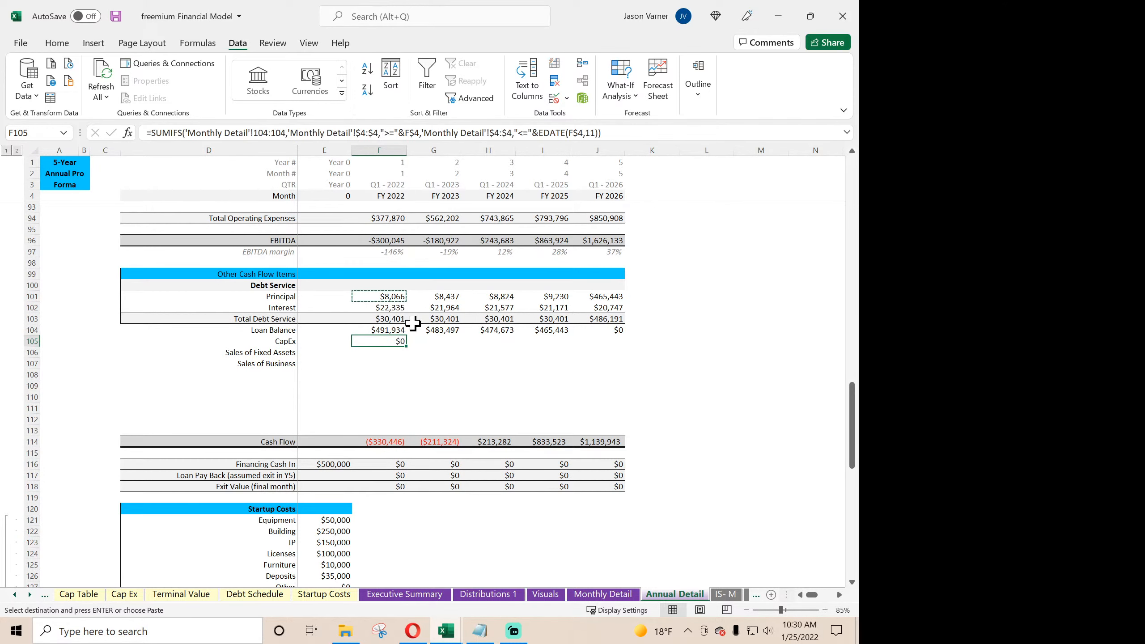
pyautogui.moveTo(410, 347); pyautogui.dragTo(618, 371)
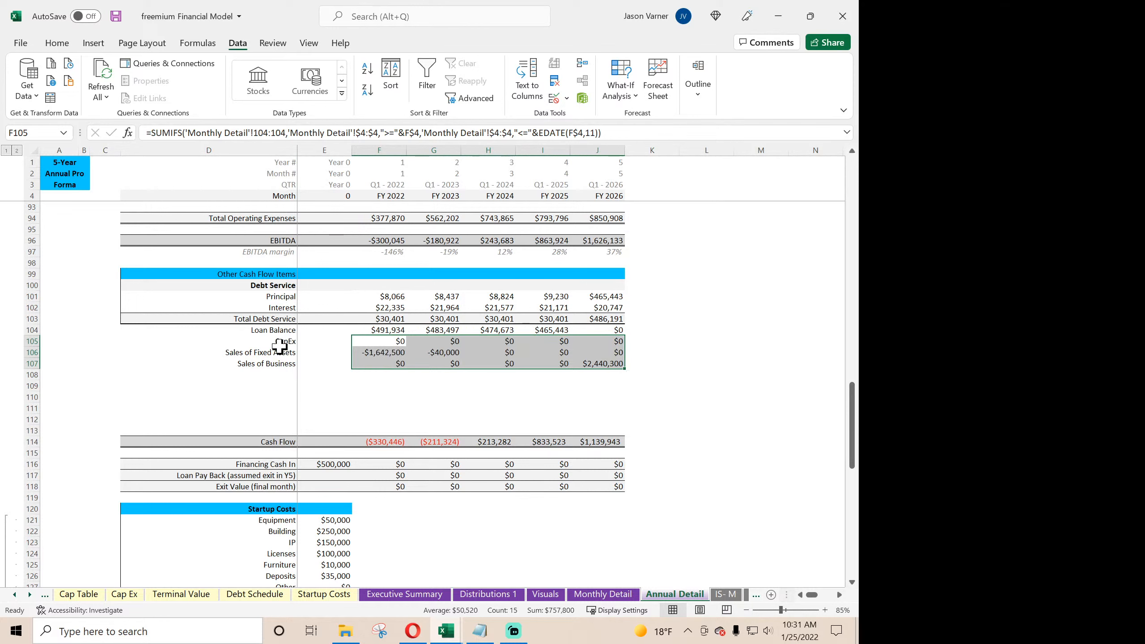
# - Shift the CapEx and sales labels to rows 106–108, extend their annual formulas through J108, and clear row 105
pyautogui.moveTo(286, 345); pyautogui.dragTo(283, 384)
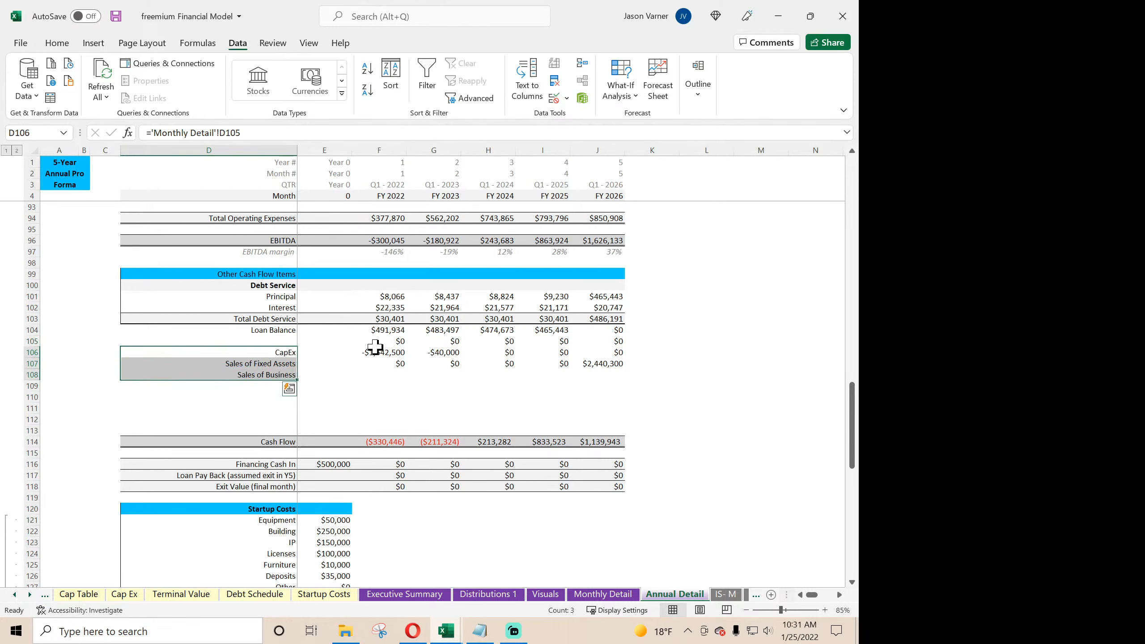
pyautogui.click(391, 352)
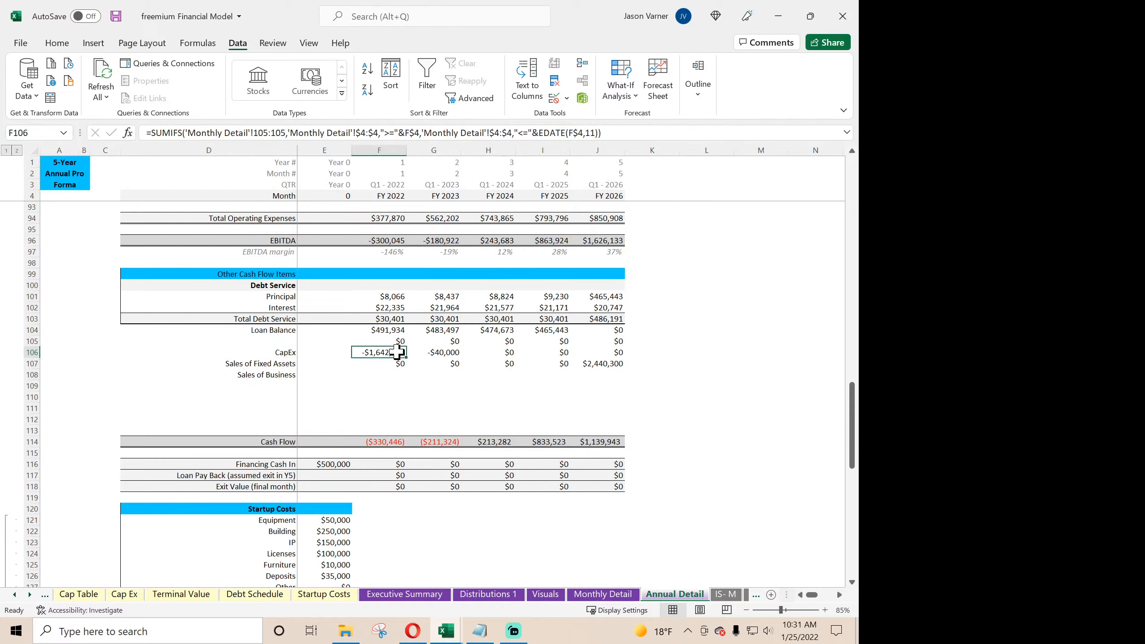
pyautogui.moveTo(405, 356); pyautogui.dragTo(614, 379)
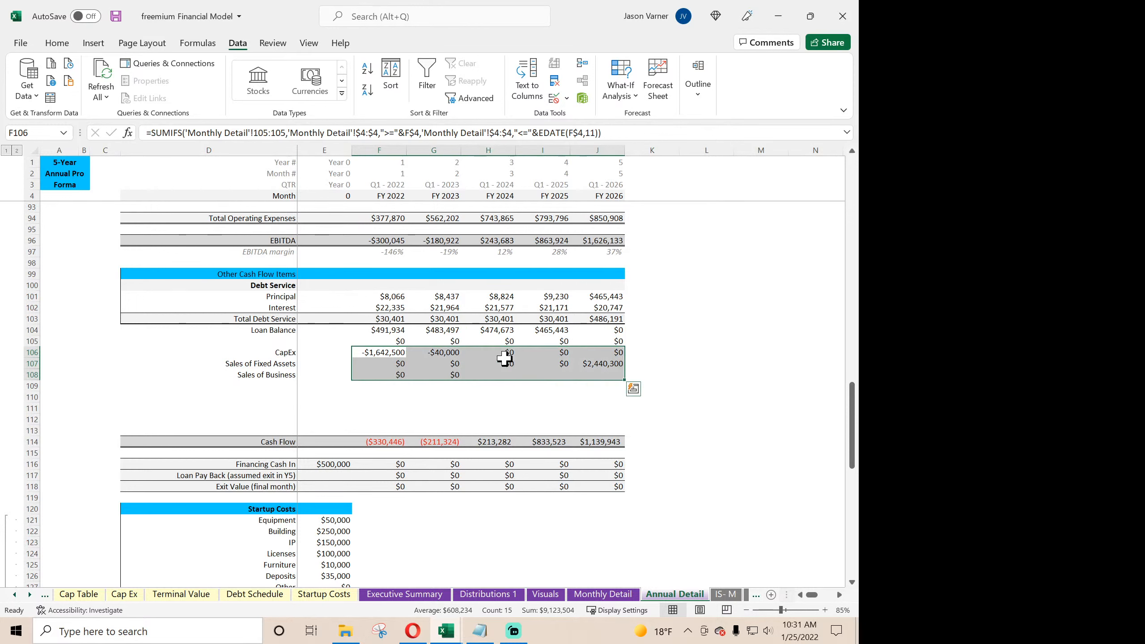
pyautogui.click(338, 342)
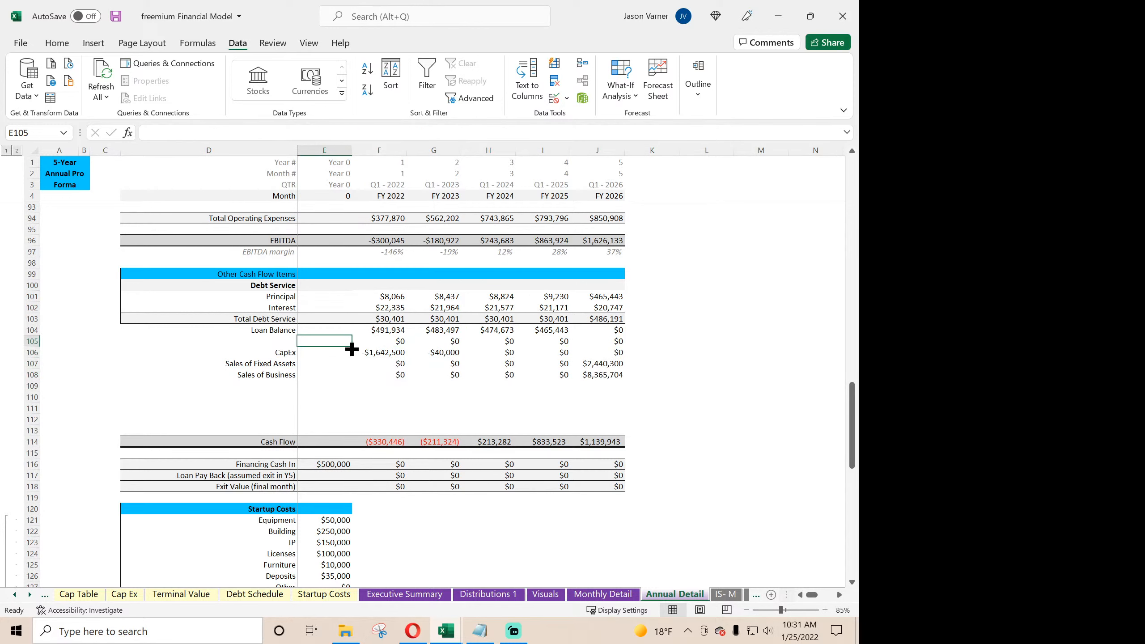
pyautogui.moveTo(351, 347); pyautogui.dragTo(641, 347)
# - Clear the Loan Pay Back and Exit Value rows 117–118 and check the FY 2022 Cash Flow and FY 2026 Principal formulas
pyautogui.click(375, 354)
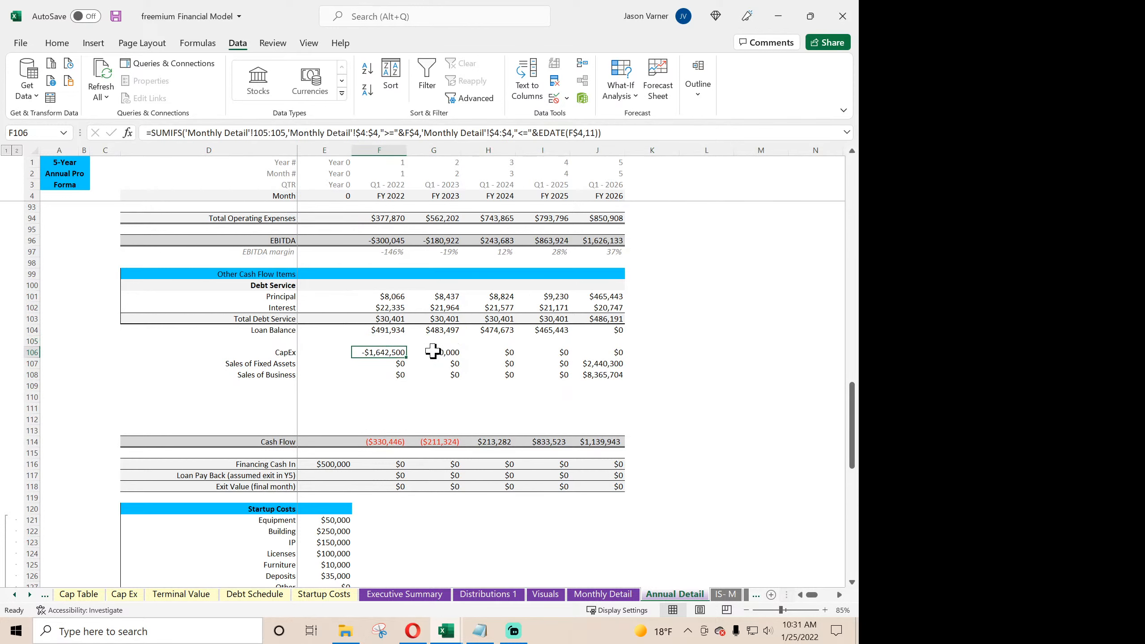
pyautogui.click(379, 440)
pyautogui.scroll(-4, 340, 397)
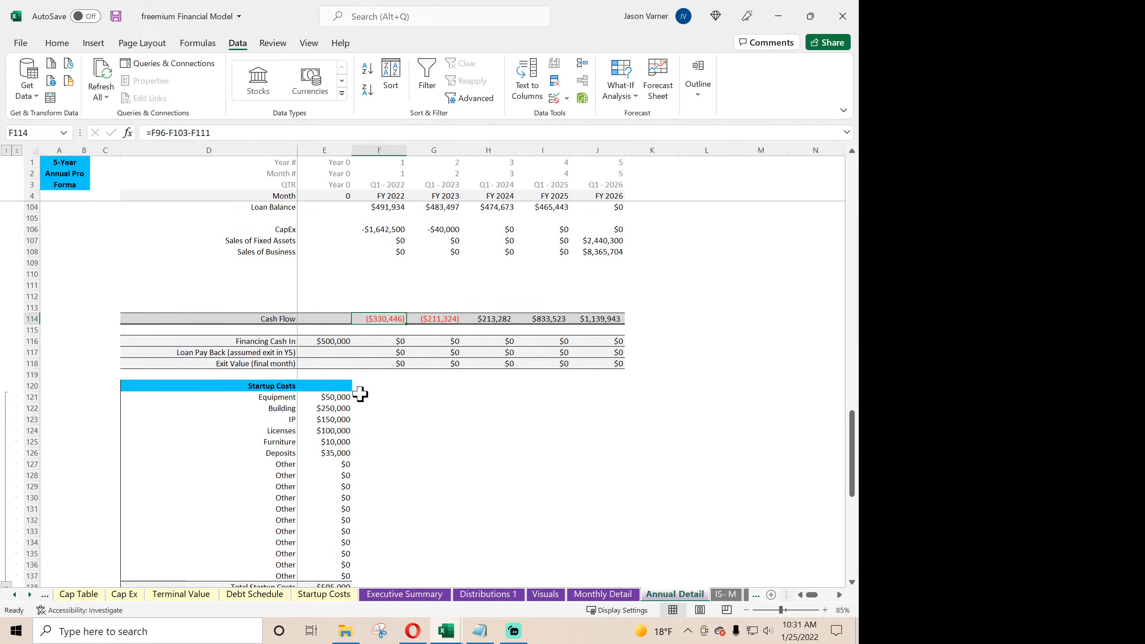
pyautogui.moveTo(638, 354); pyautogui.dragTo(123, 366)
pyautogui.scroll(2, 446, 434)
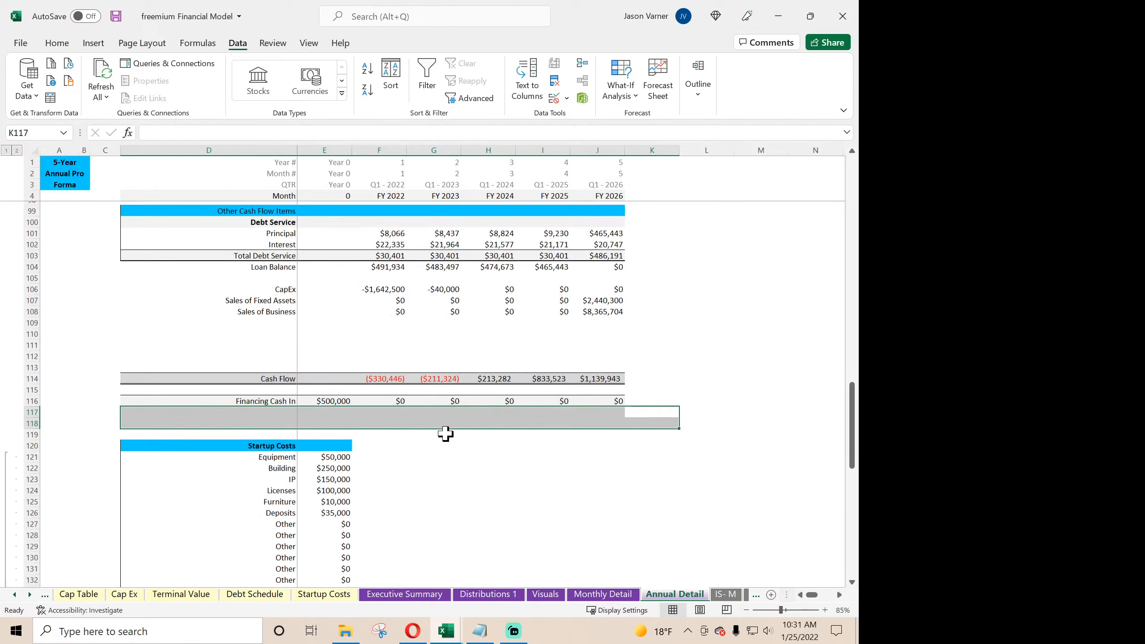
pyautogui.scroll(2, 445, 434)
pyautogui.click(600, 302)
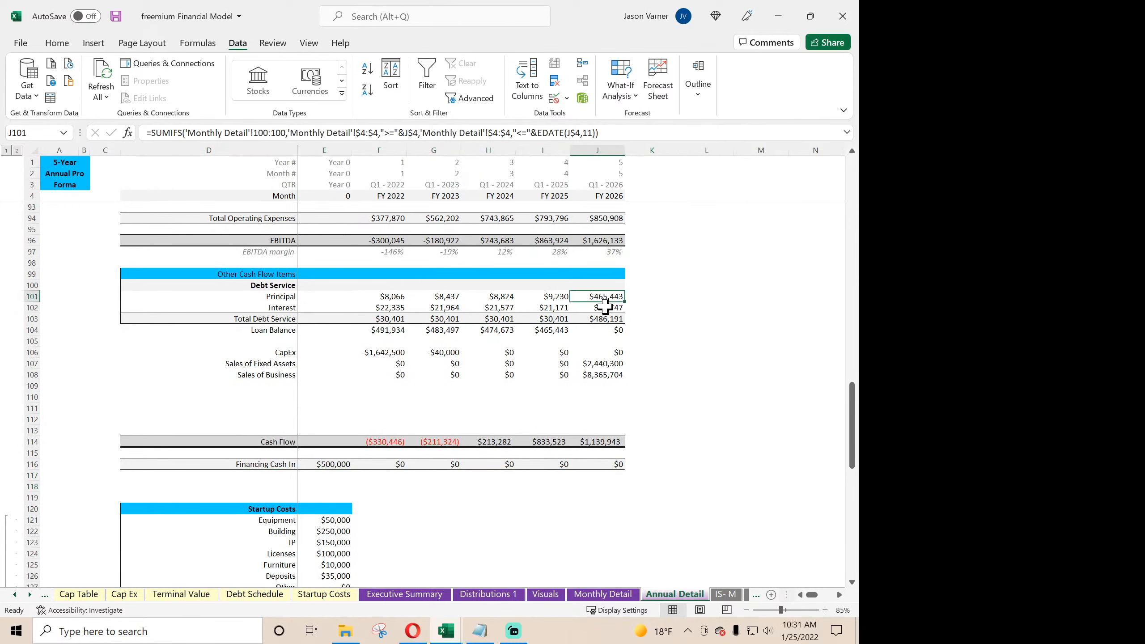
# - Clear the Expected Depreciation and Taxable Income rows 144–145 above Taxes in the annual detail
pyautogui.scroll(-4, 543, 418)
pyautogui.scroll(-7, 541, 423)
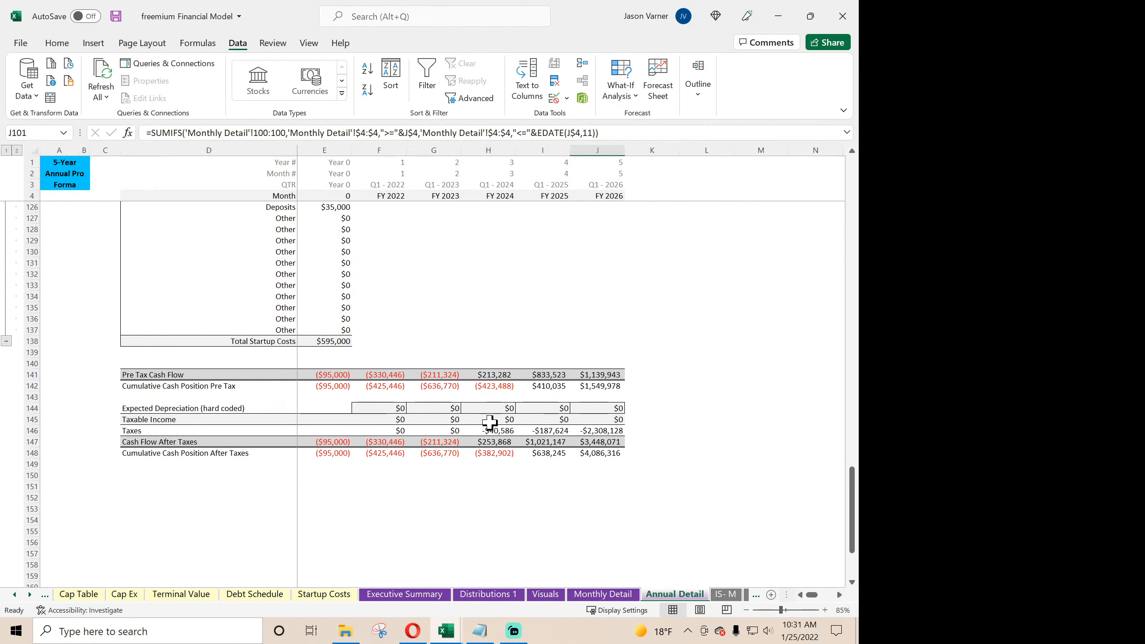
pyautogui.click(96, 427)
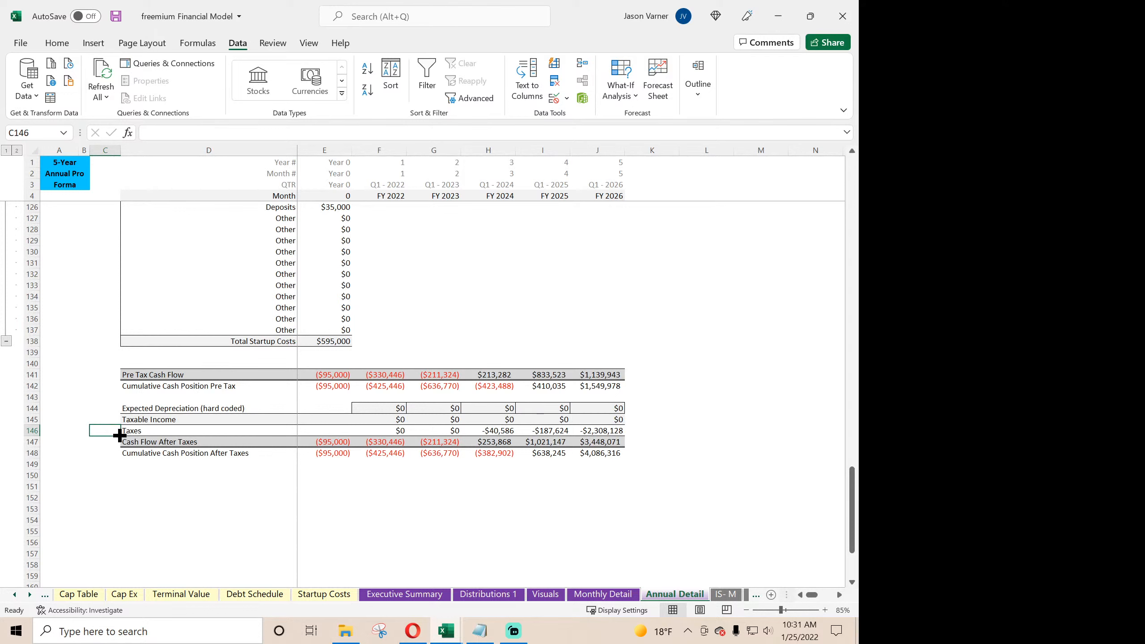
pyautogui.moveTo(121, 435); pyautogui.dragTo(85, 433)
pyautogui.click(392, 430)
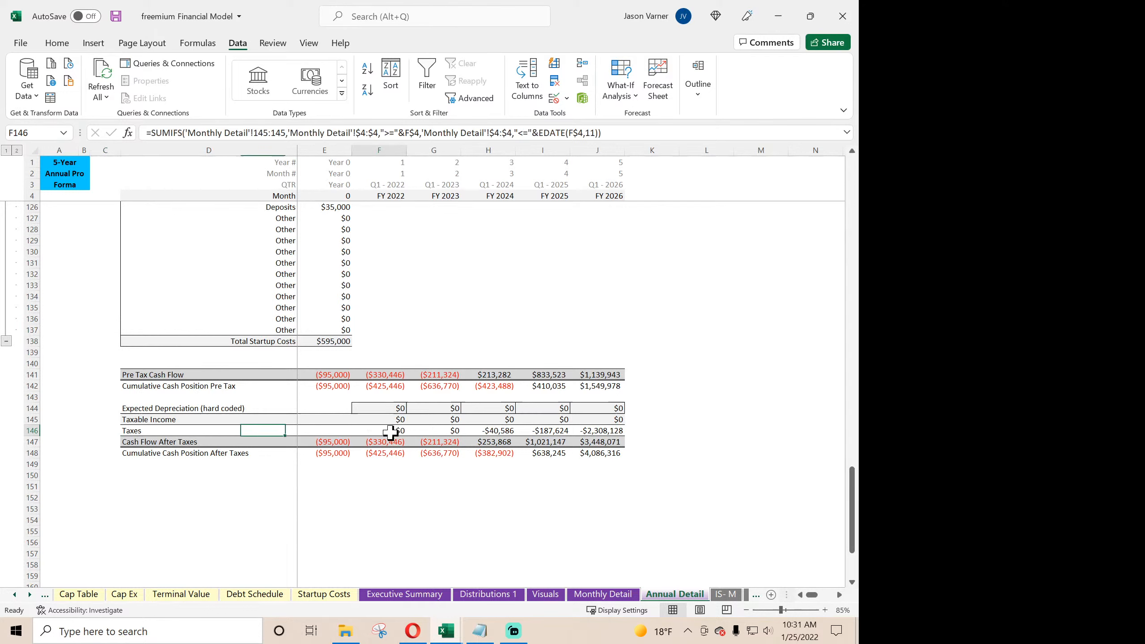
pyautogui.click(109, 420)
pyautogui.moveTo(109, 415); pyautogui.dragTo(664, 416)
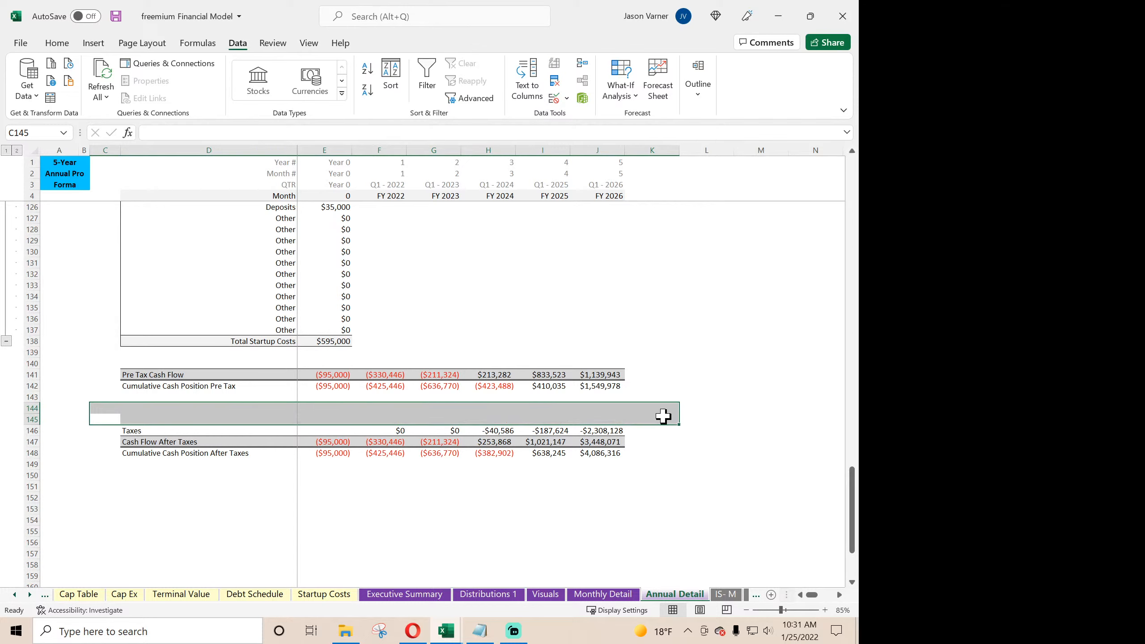
pyautogui.click(455, 533)
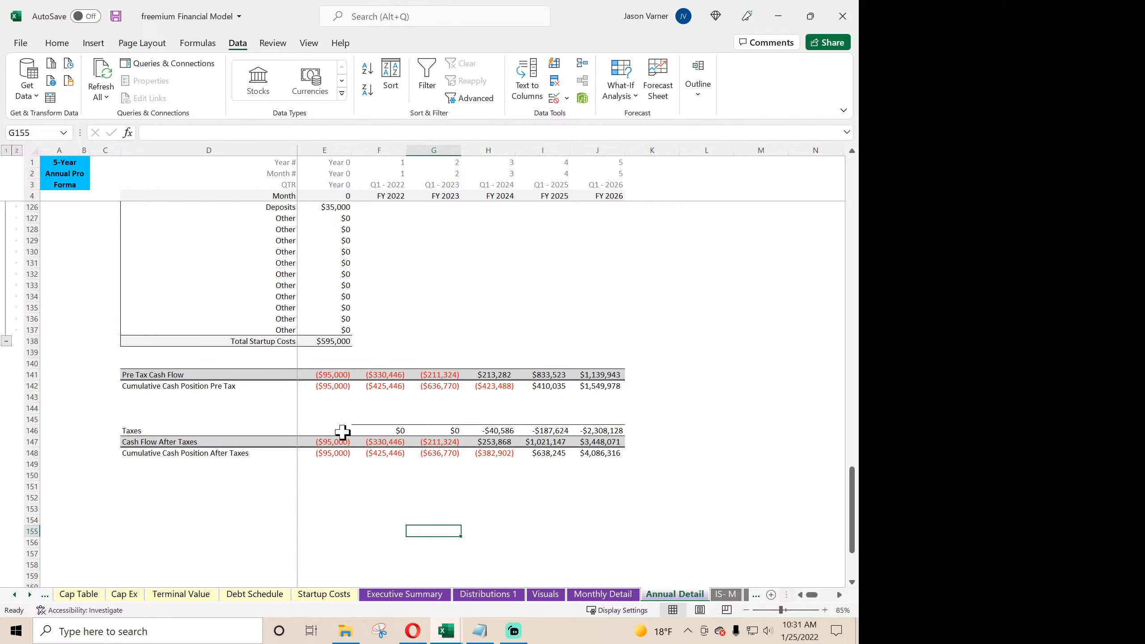
# - Add a bottom border to D145:E145 so the line above the Taxes row extends over its label
pyautogui.moveTo(318, 422); pyautogui.dragTo(198, 414)
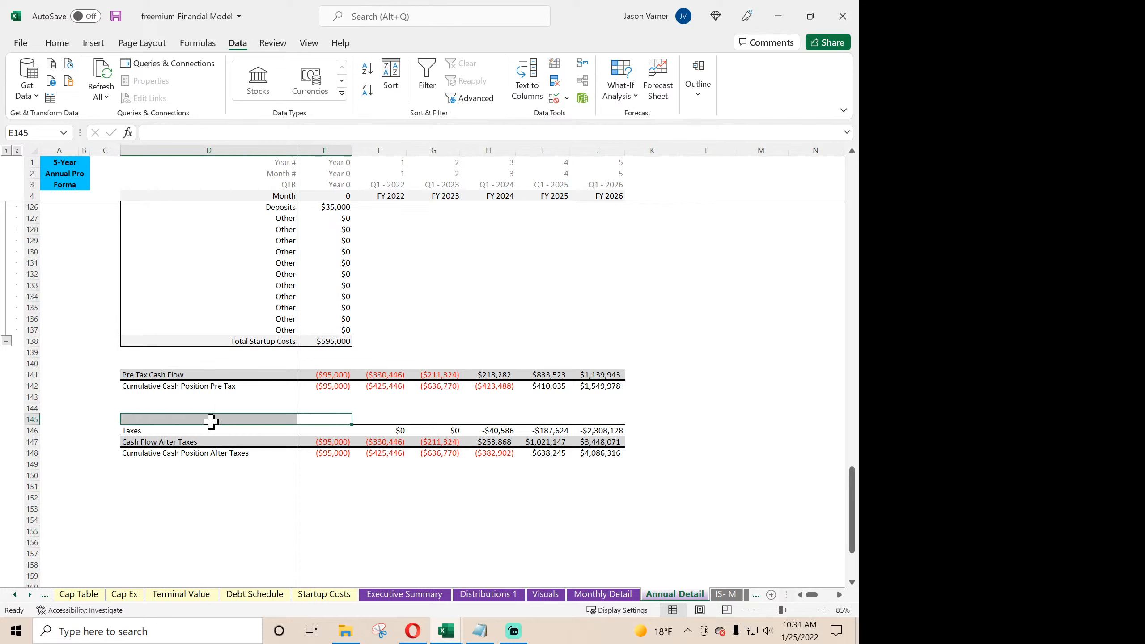
pyautogui.click(58, 44)
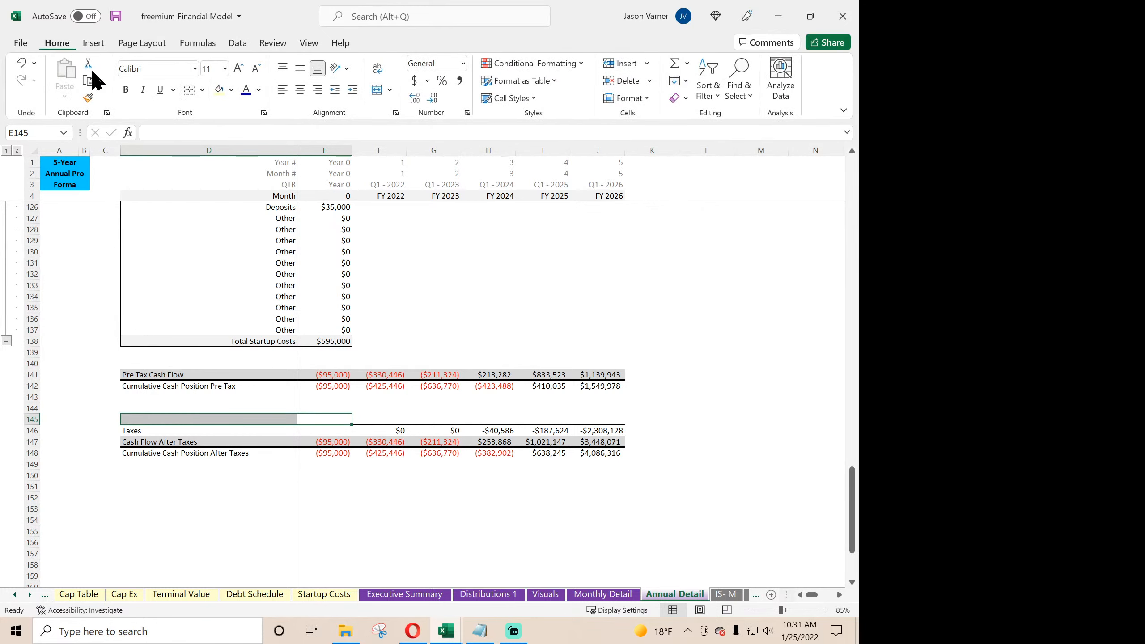
pyautogui.click(202, 90)
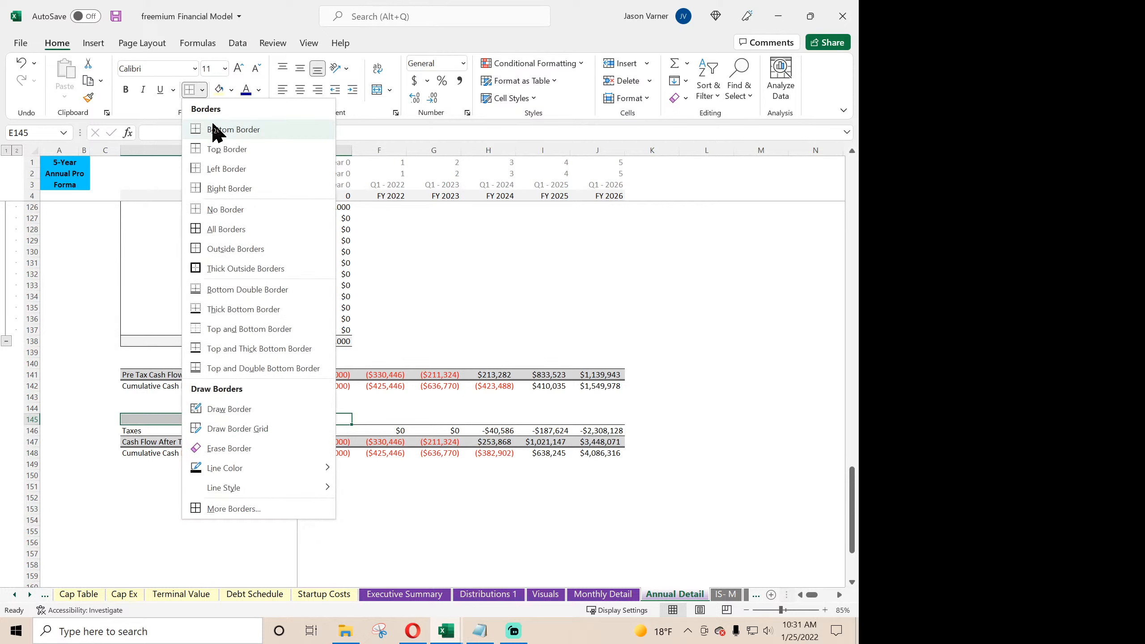
pyautogui.click(211, 136)
pyautogui.click(198, 533)
# - Append +F106+F107+F108 to the FY 2022 Cash Flow formula in F114 and fill it across through J114
pyautogui.scroll(7, 237, 489)
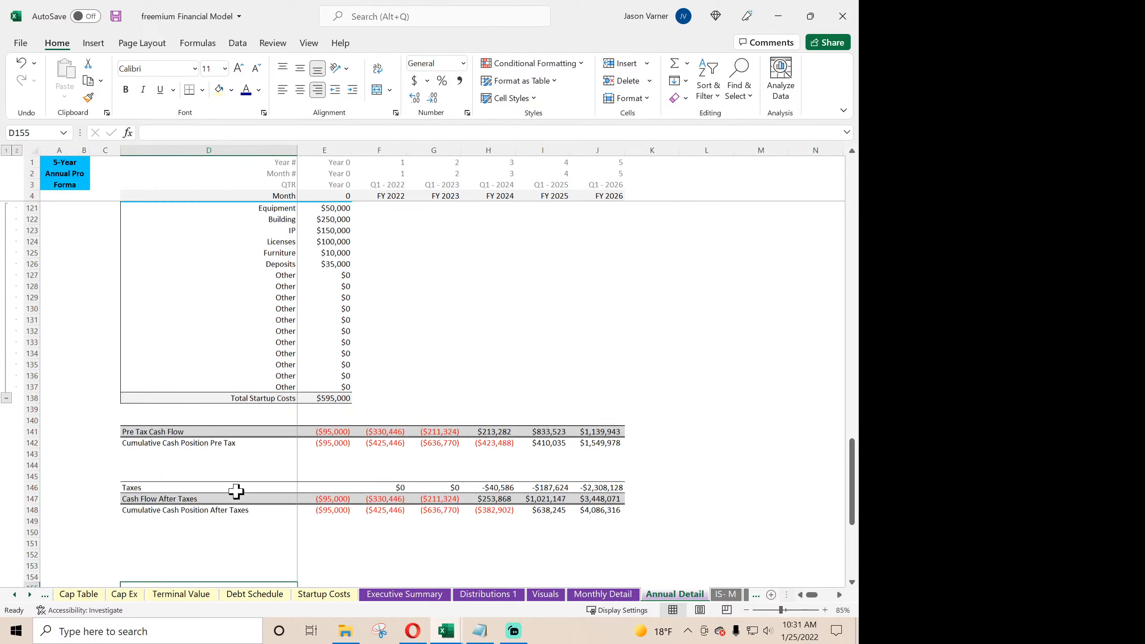
pyautogui.scroll(4, 330, 427)
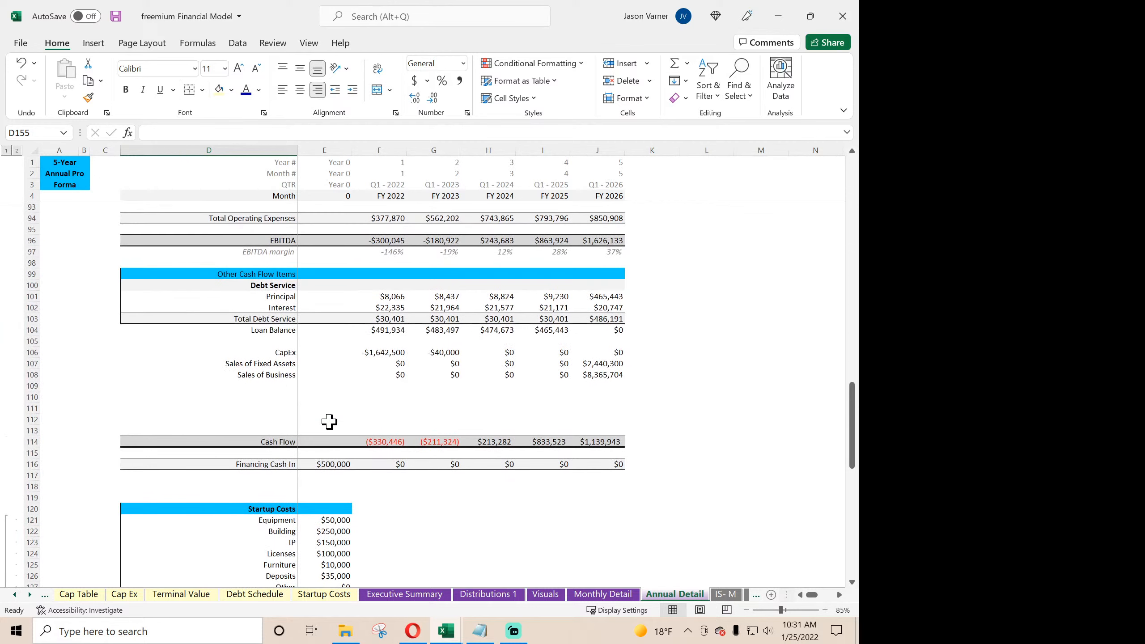
pyautogui.click(384, 438)
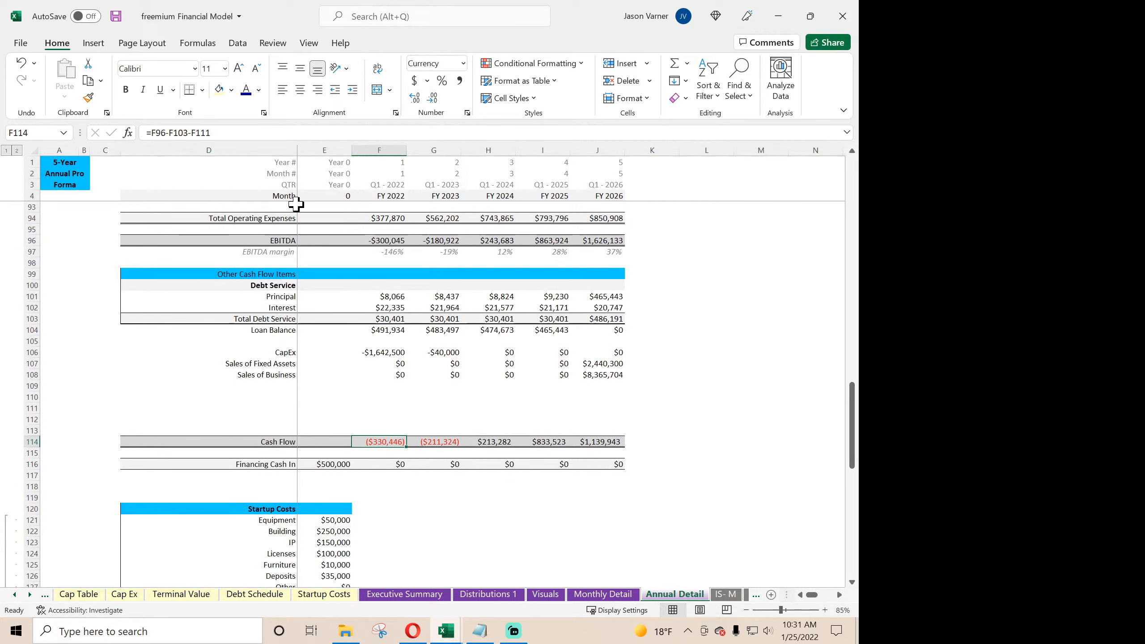
pyautogui.click(265, 132)
pyautogui.write('+')
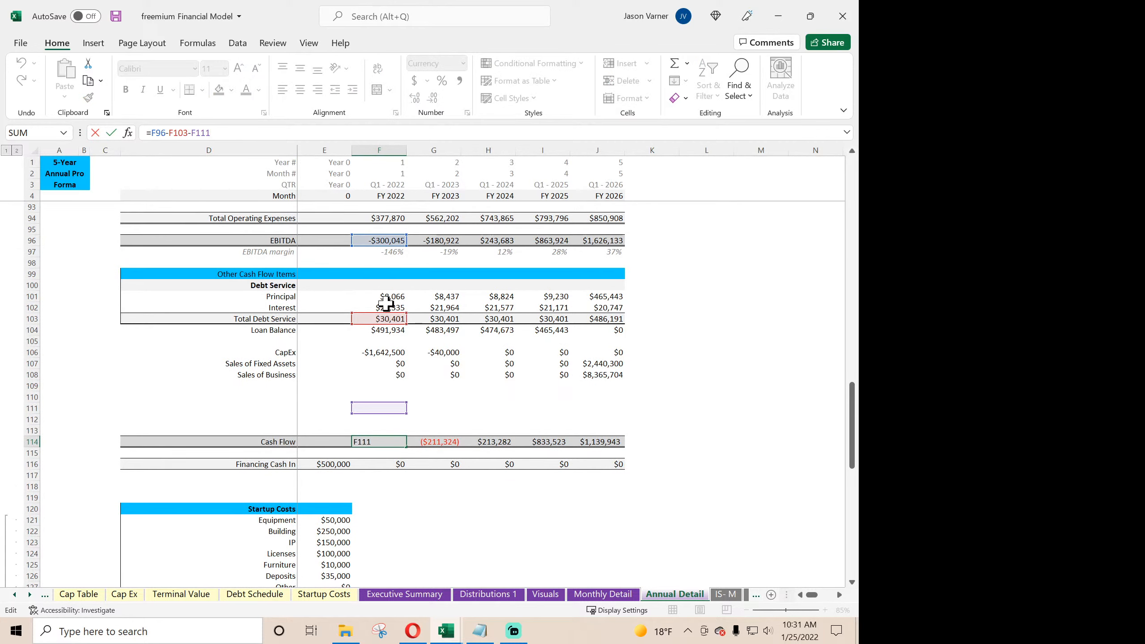
pyautogui.click(381, 354)
pyautogui.write('+')
pyautogui.click(382, 364)
pyautogui.write('+')
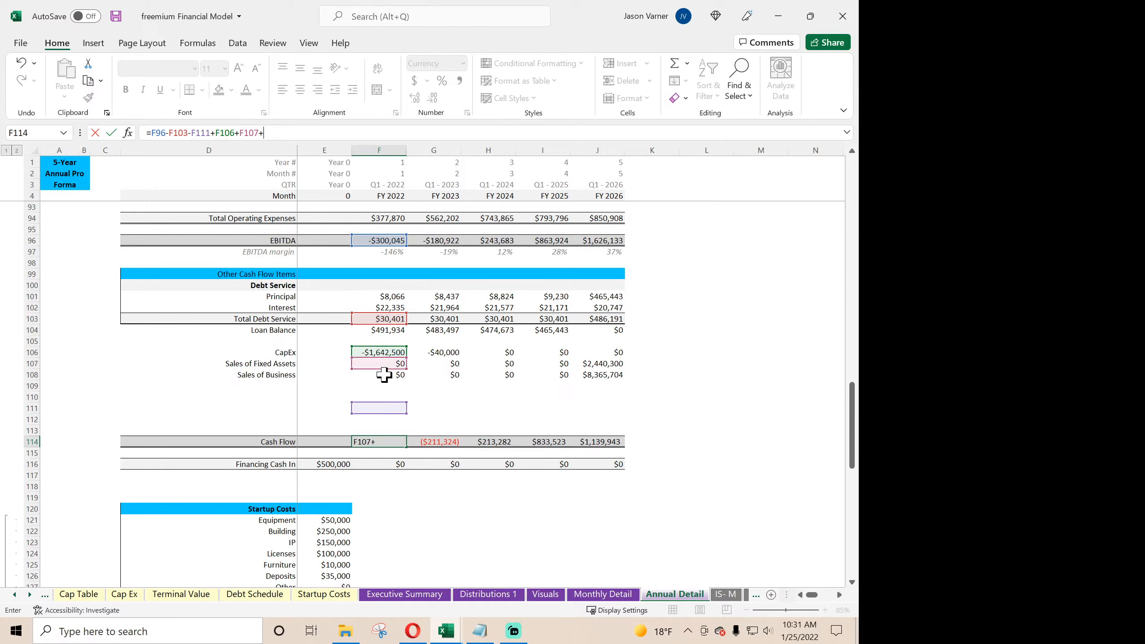
pyautogui.click(383, 375)
pyautogui.press('Return')
pyautogui.click(384, 443)
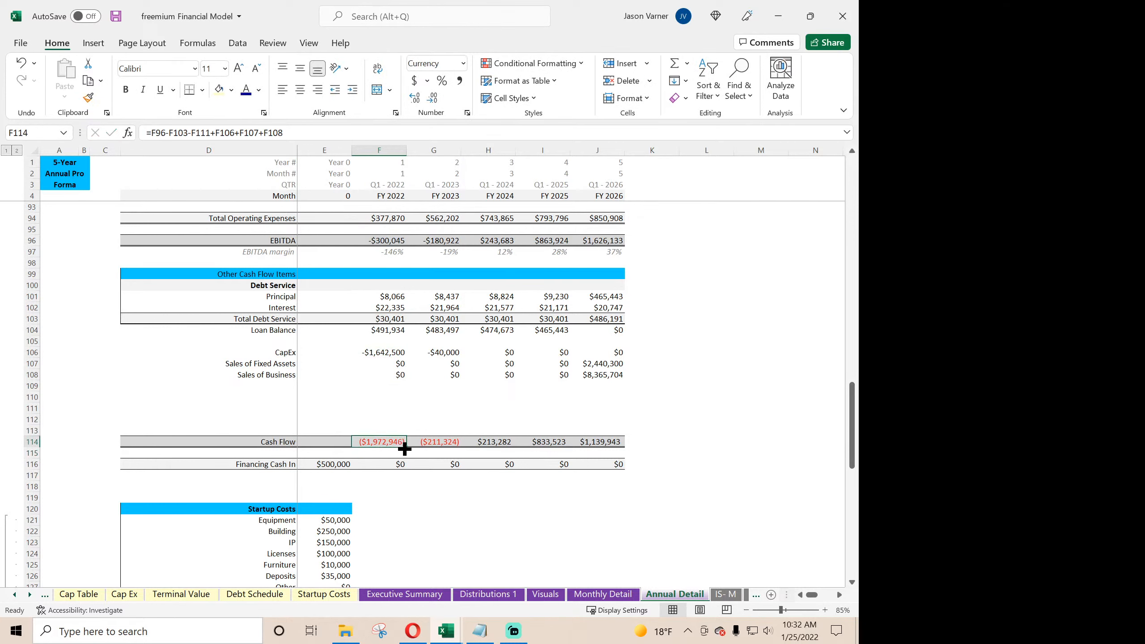
pyautogui.moveTo(405, 448); pyautogui.dragTo(605, 447)
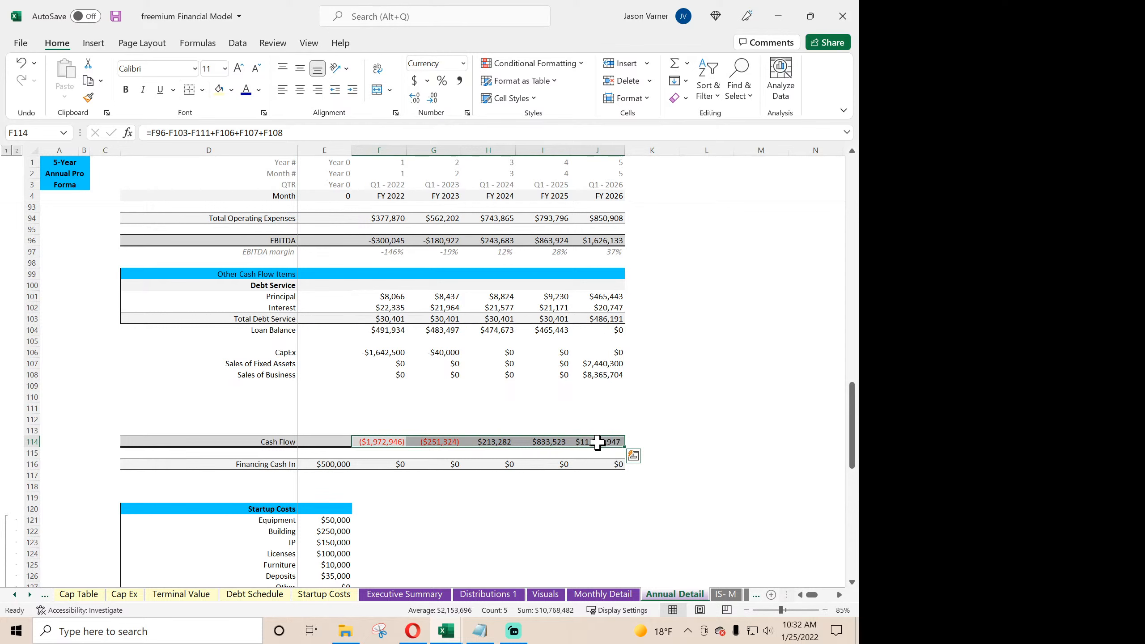
# - Enter the check formula =J142-'Monthly Detail'!BM147 in K142, beside the FY 2026 pre-tax cumulative cash position
pyautogui.scroll(-7, 550, 459)
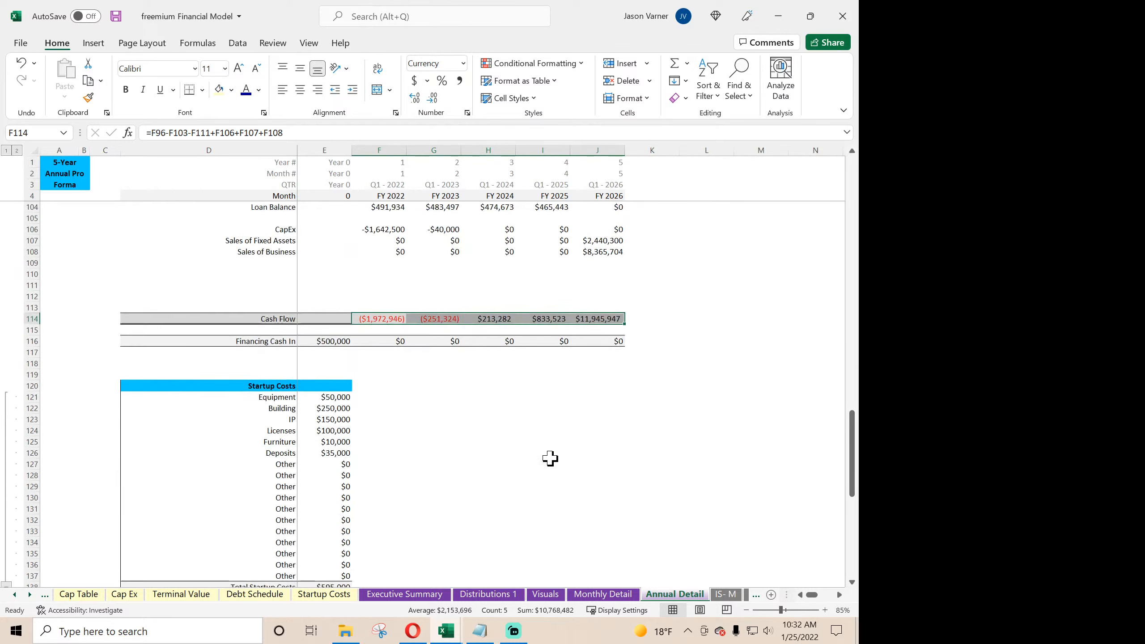
pyautogui.click(344, 497)
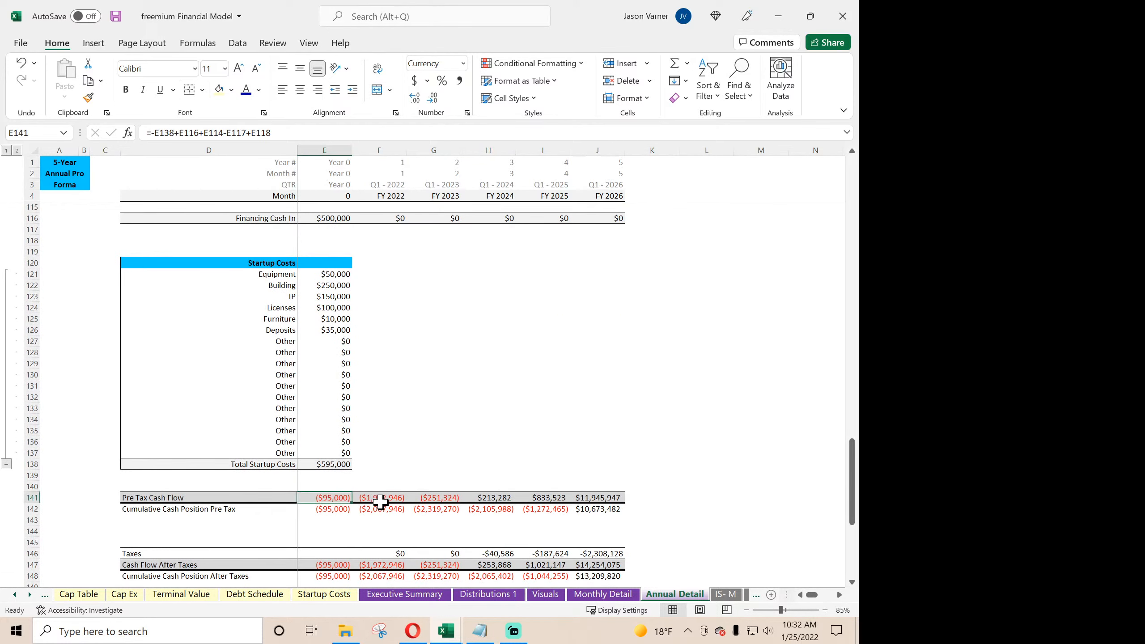
pyautogui.click(645, 511)
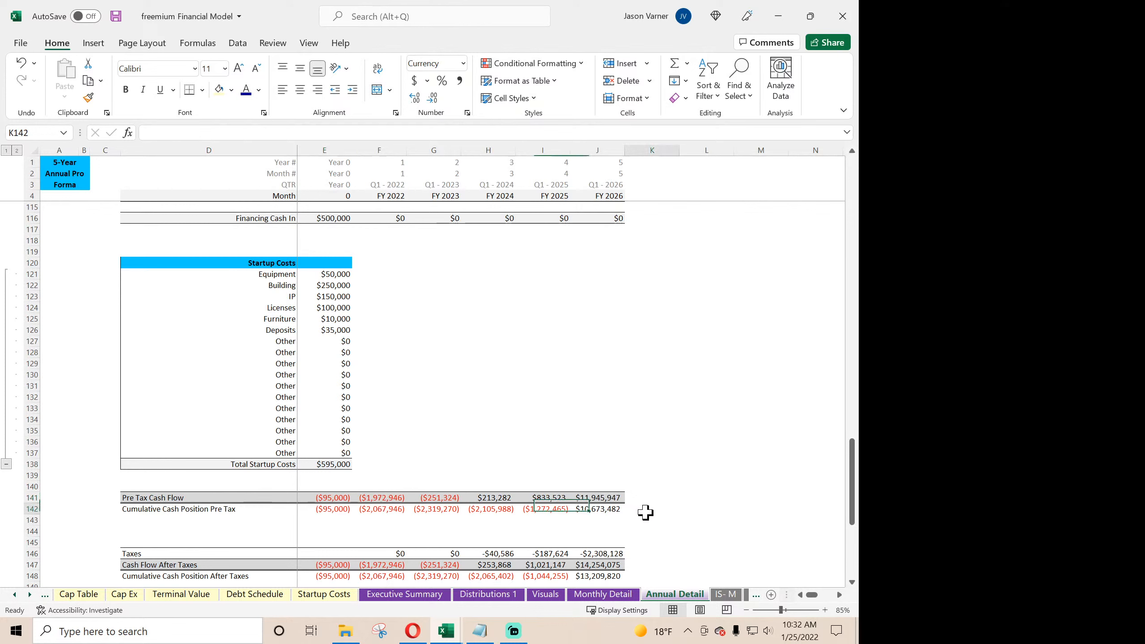
pyautogui.write('=')
pyautogui.click(589, 509)
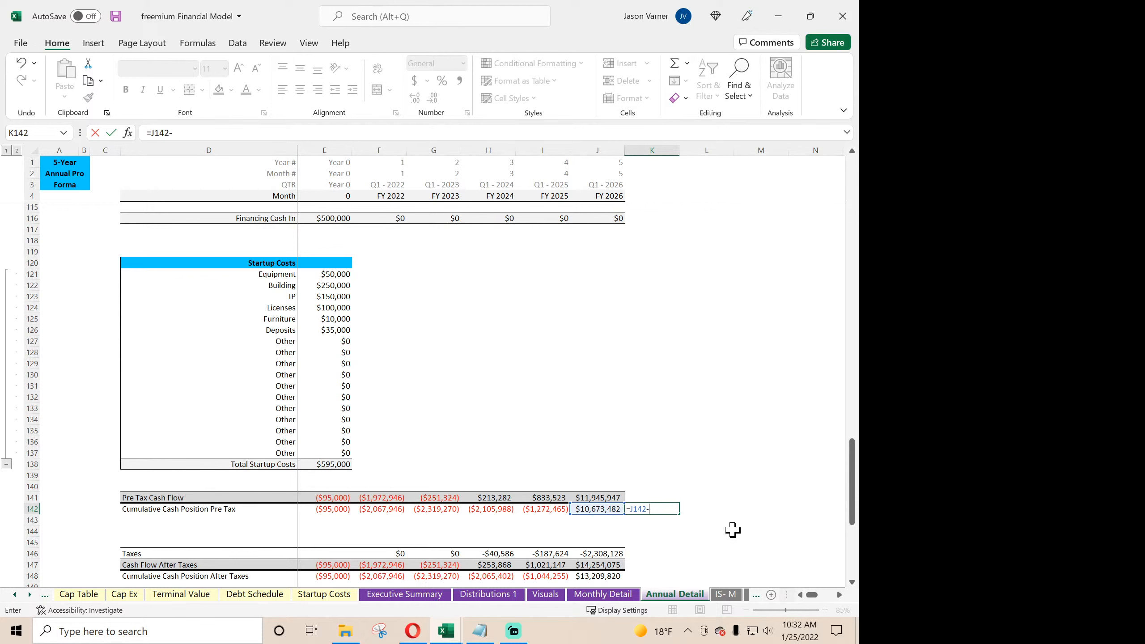
pyautogui.write('-')
pyautogui.click(603, 595)
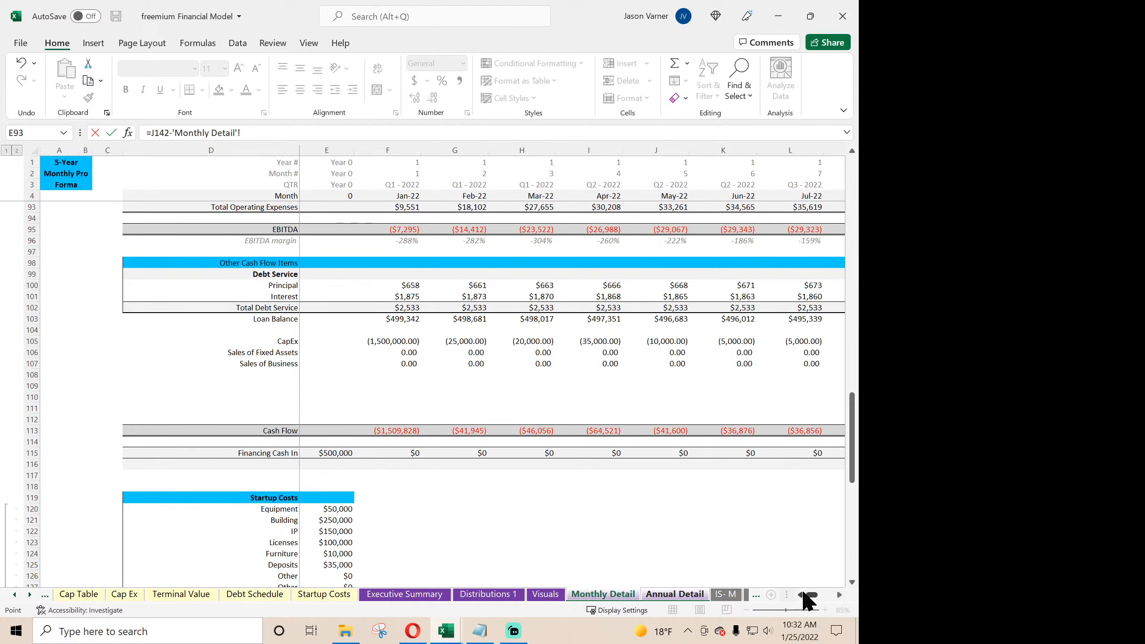
pyautogui.moveTo(813, 600); pyautogui.dragTo(831, 629)
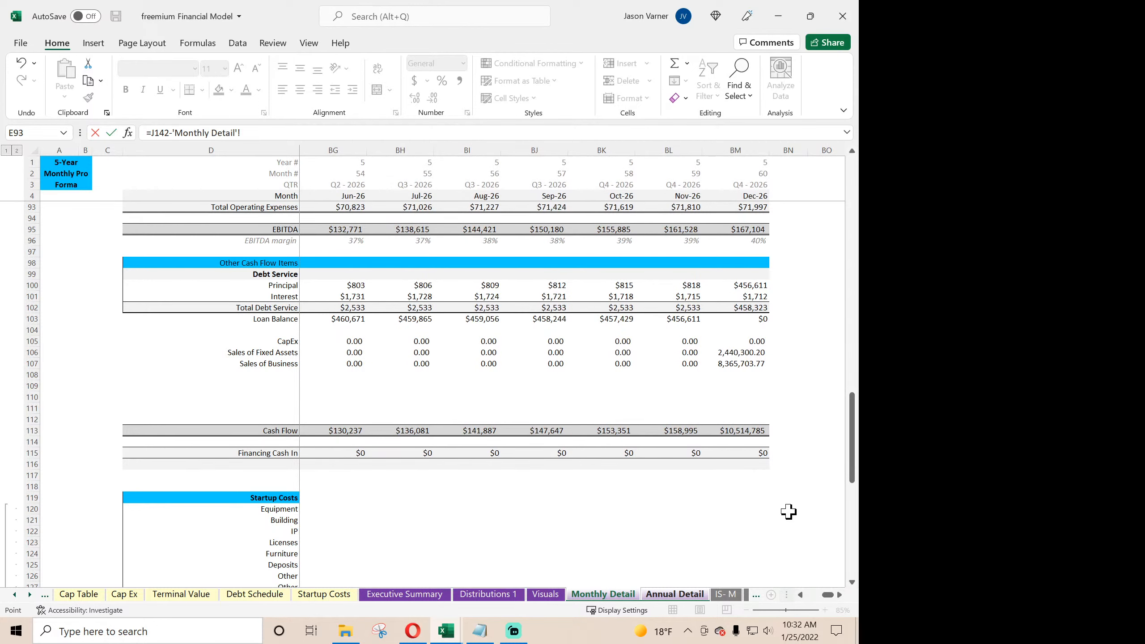
pyautogui.scroll(-11, 776, 514)
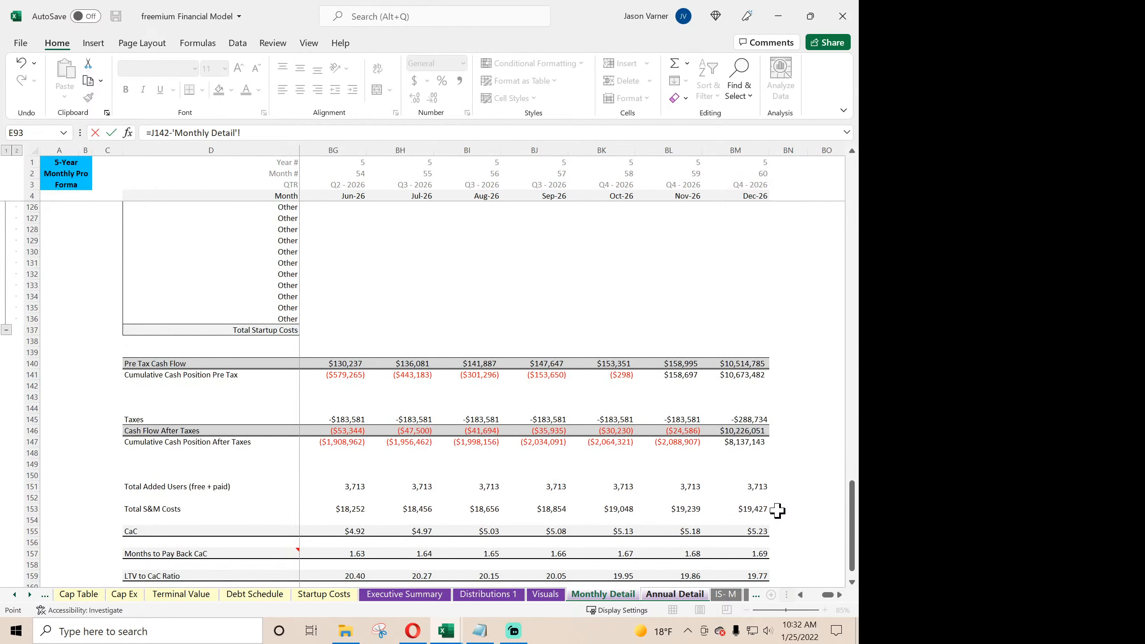
pyautogui.click(745, 440)
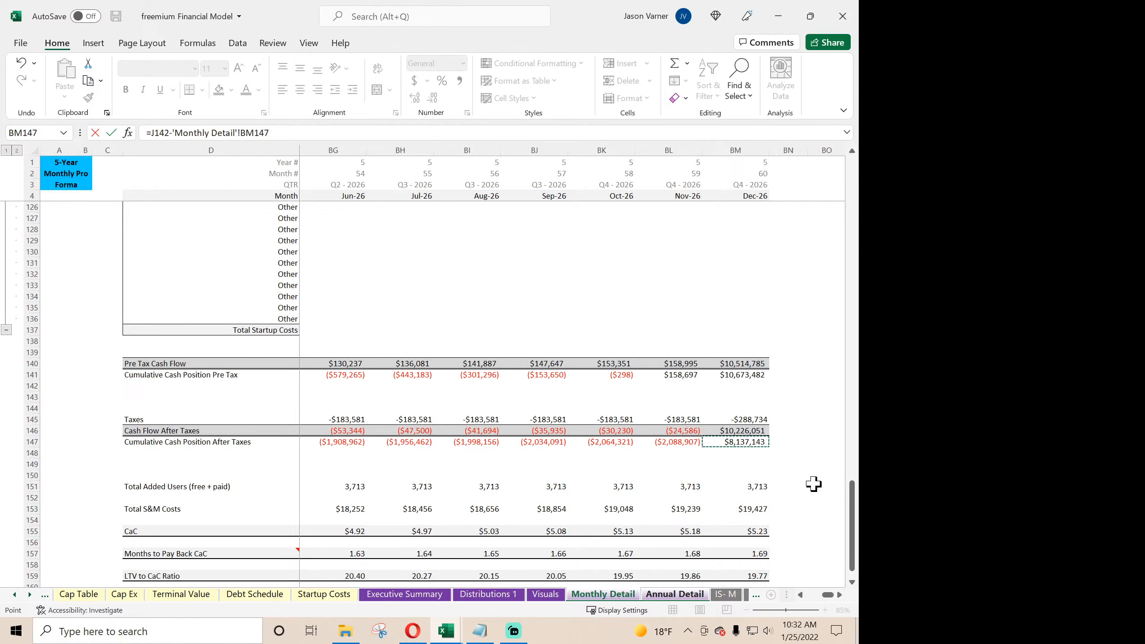
pyautogui.press('Return')
# - Move the check formula from K142 to K148 and repoint its J142 reference to J148
pyautogui.scroll(-4, 734, 475)
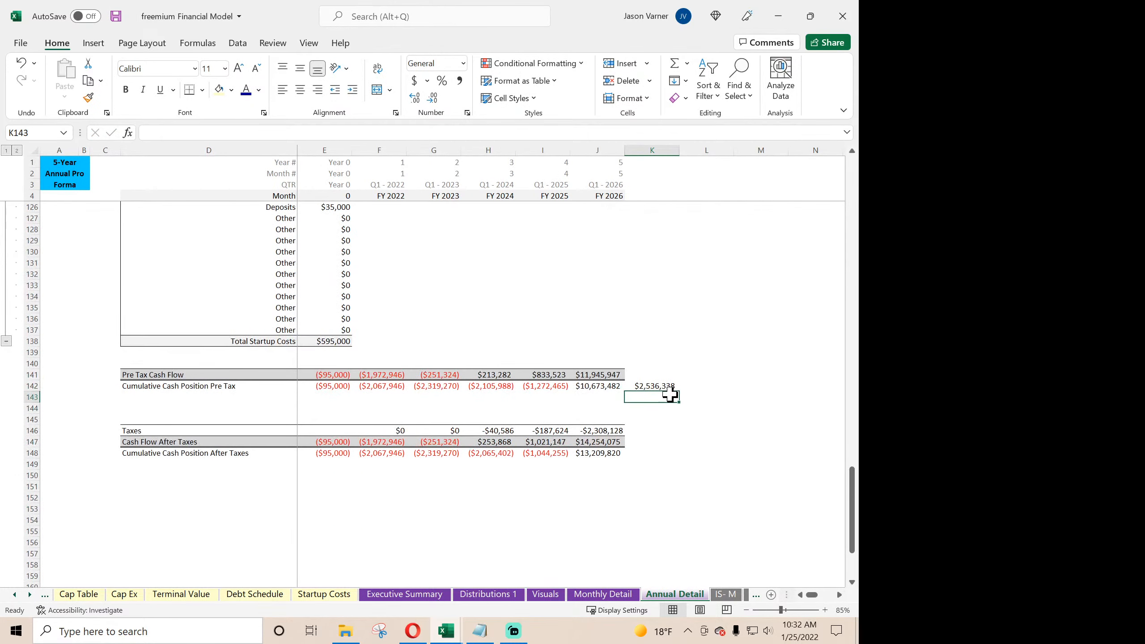
pyautogui.click(661, 385)
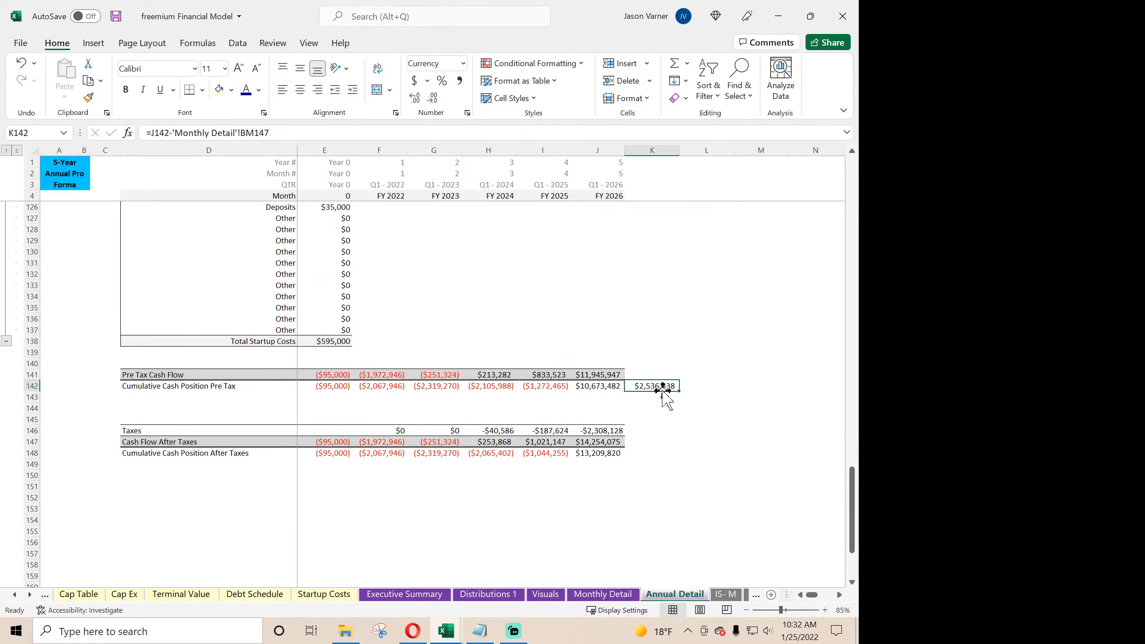
pyautogui.moveTo(663, 391); pyautogui.dragTo(663, 452)
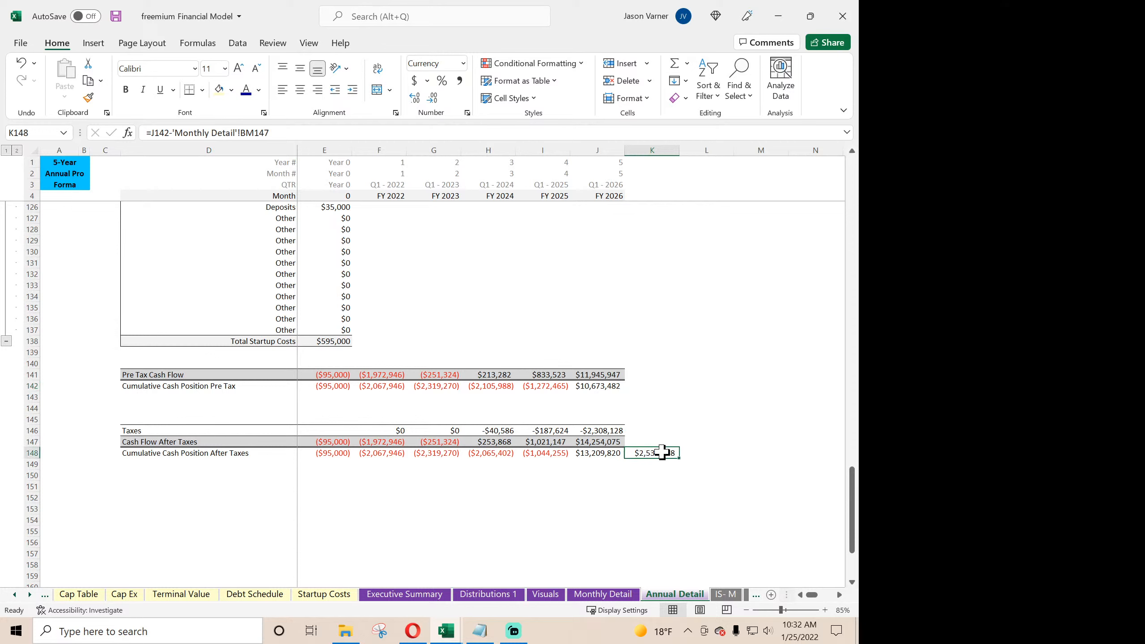
pyautogui.doubleClick(660, 453)
pyautogui.moveTo(618, 392); pyautogui.dragTo(614, 455)
pyautogui.press('Return')
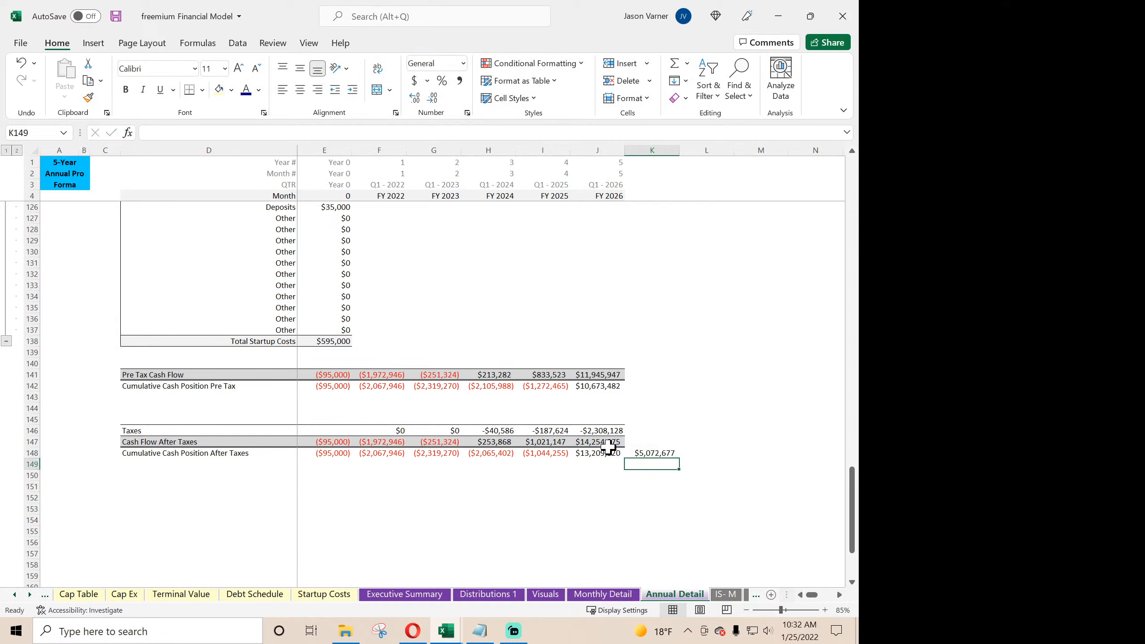
# - Inspect the formulas in K148, J147, J142 and J141, and switch to Monthly Detail to compare its December 2026 cash flows
pyautogui.click(658, 454)
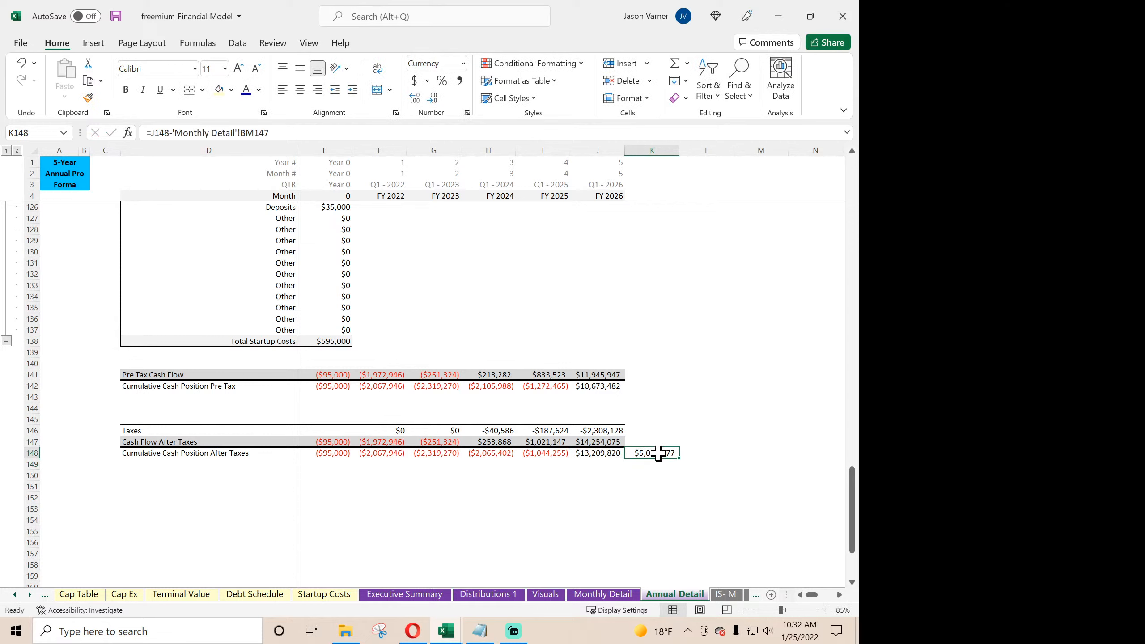
pyautogui.doubleClick(594, 443)
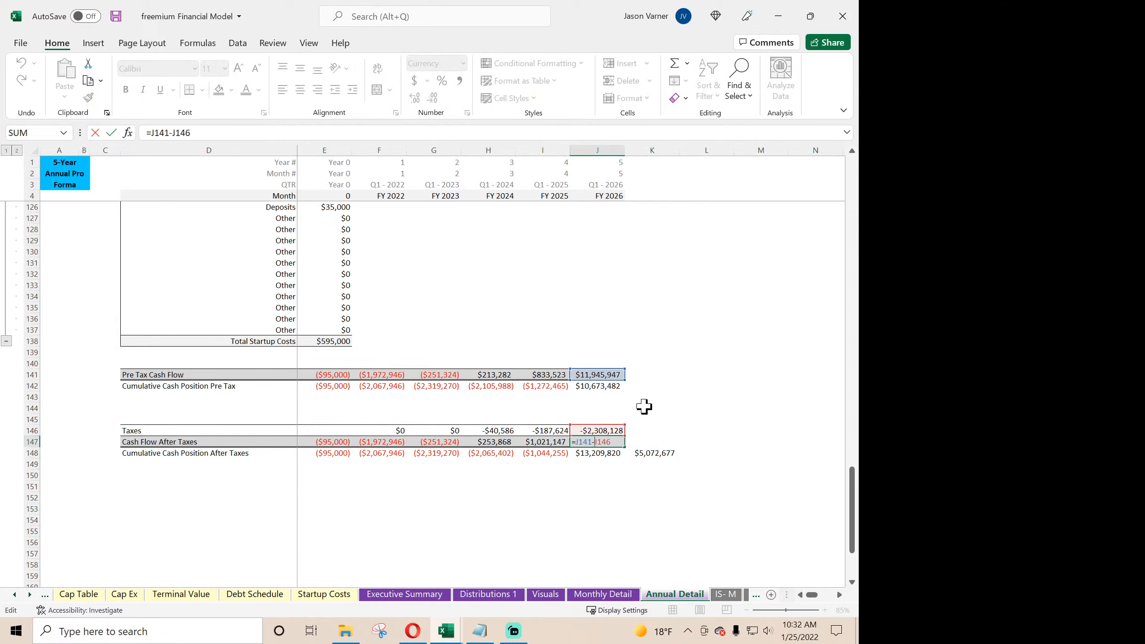
pyautogui.press('Return')
pyautogui.click(605, 382)
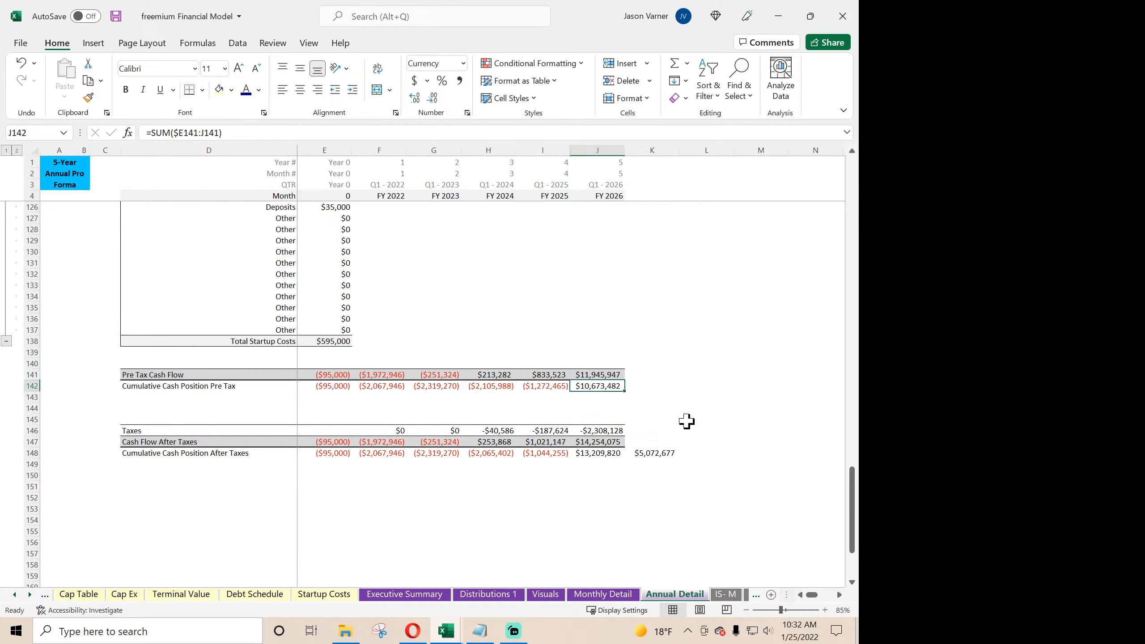
pyautogui.doubleClick(602, 375)
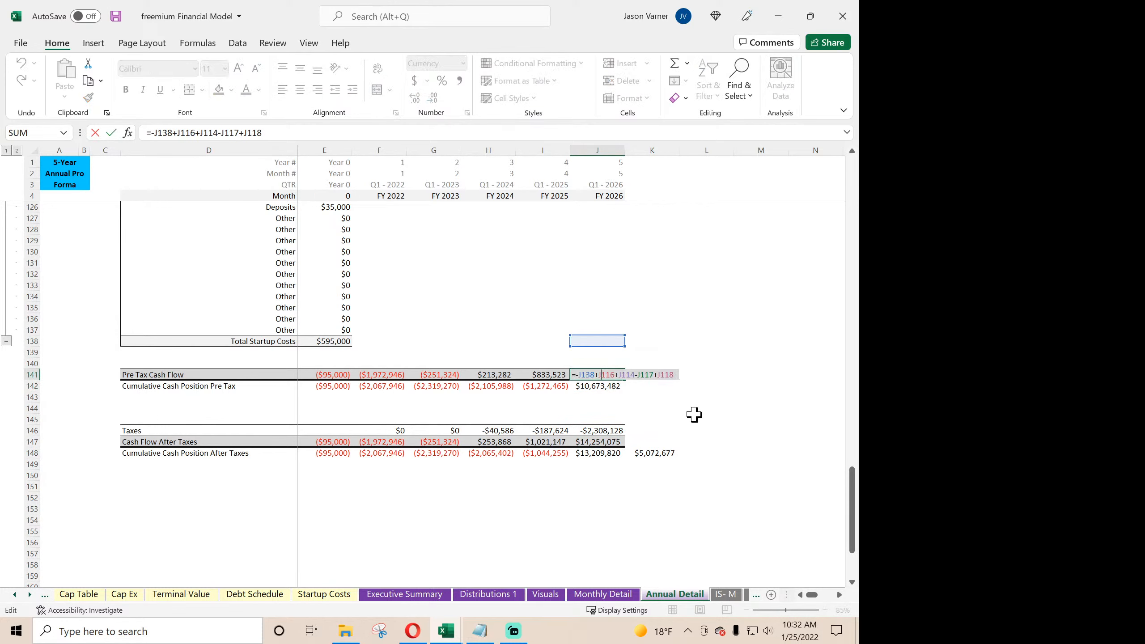
pyautogui.scroll(7, 695, 416)
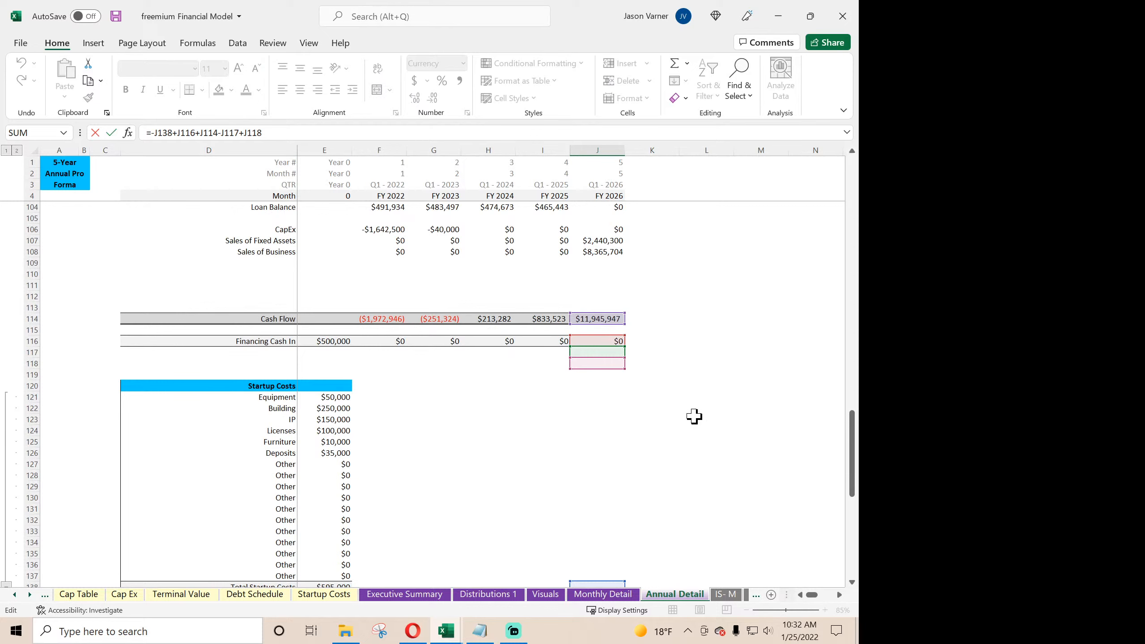
pyautogui.scroll(4, 695, 416)
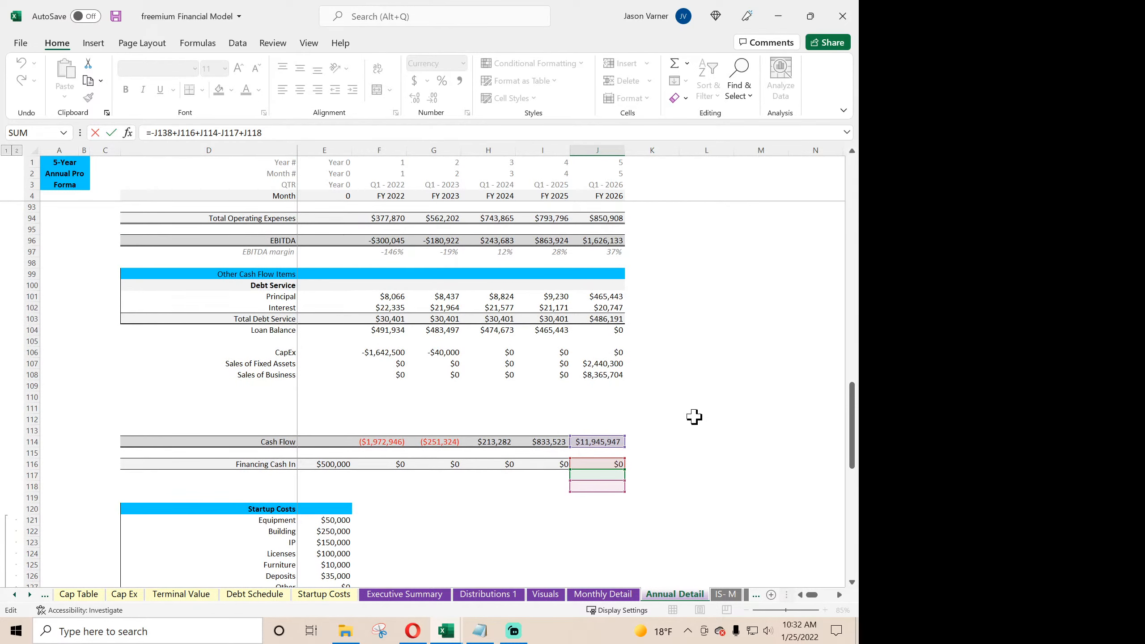
pyautogui.press('Return')
pyautogui.scroll(-4, 692, 428)
pyautogui.click(603, 442)
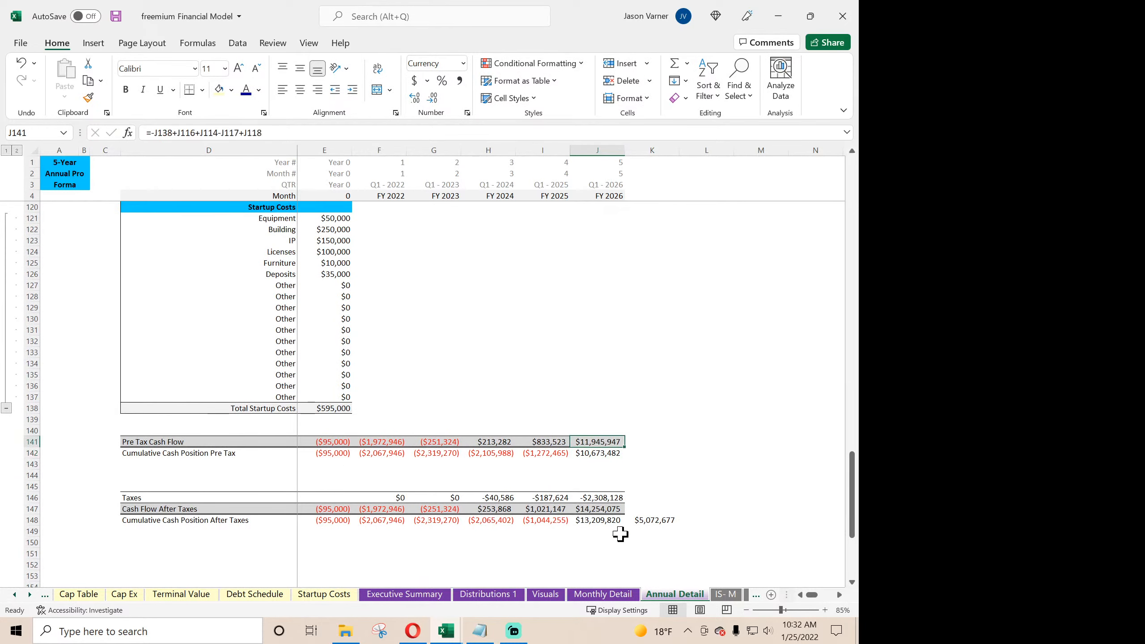
pyautogui.click(603, 594)
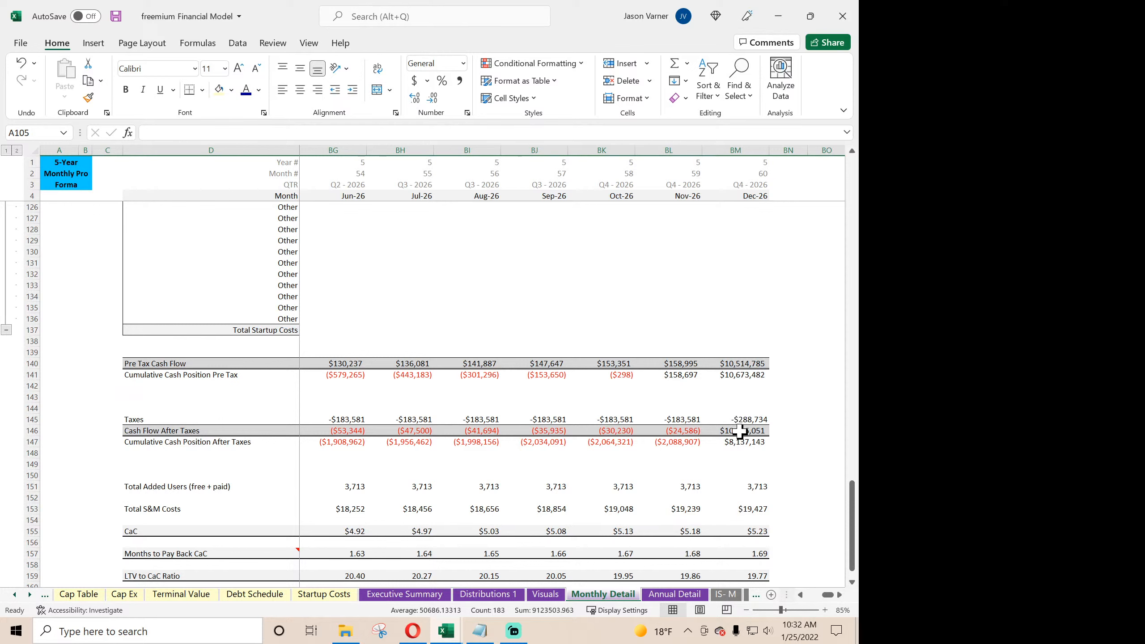
# - Total the January to December 2026 Cash Flow After Taxes in Monthly Detail row 146, and return to Annual Detail
pyautogui.moveTo(740, 431); pyautogui.dragTo(474, 432)
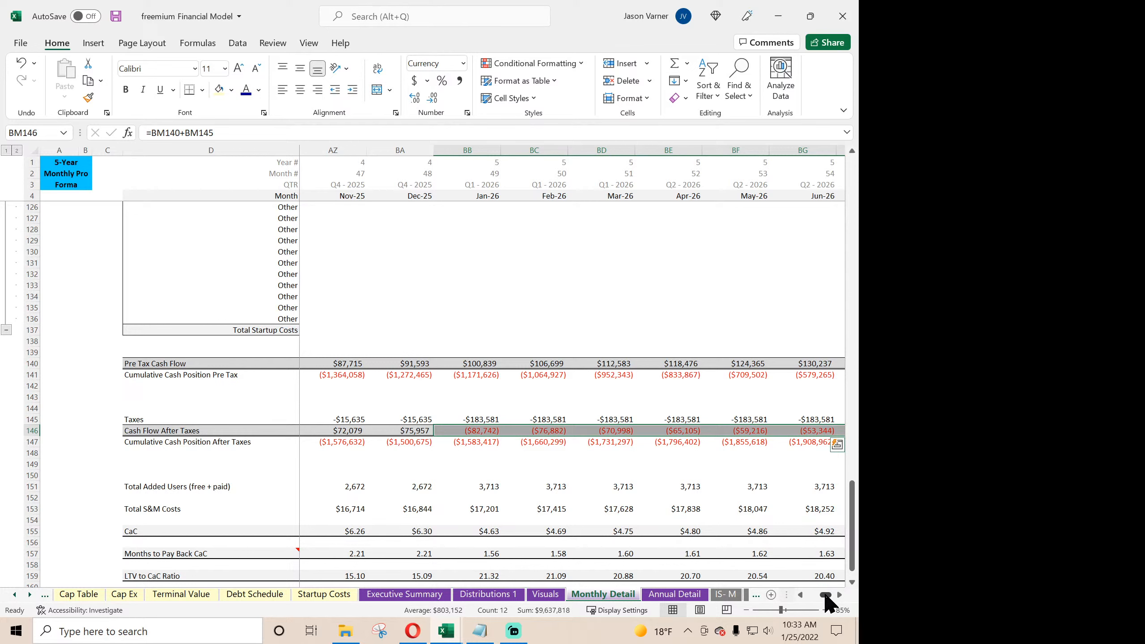
pyautogui.moveTo(826, 595); pyautogui.dragTo(833, 595)
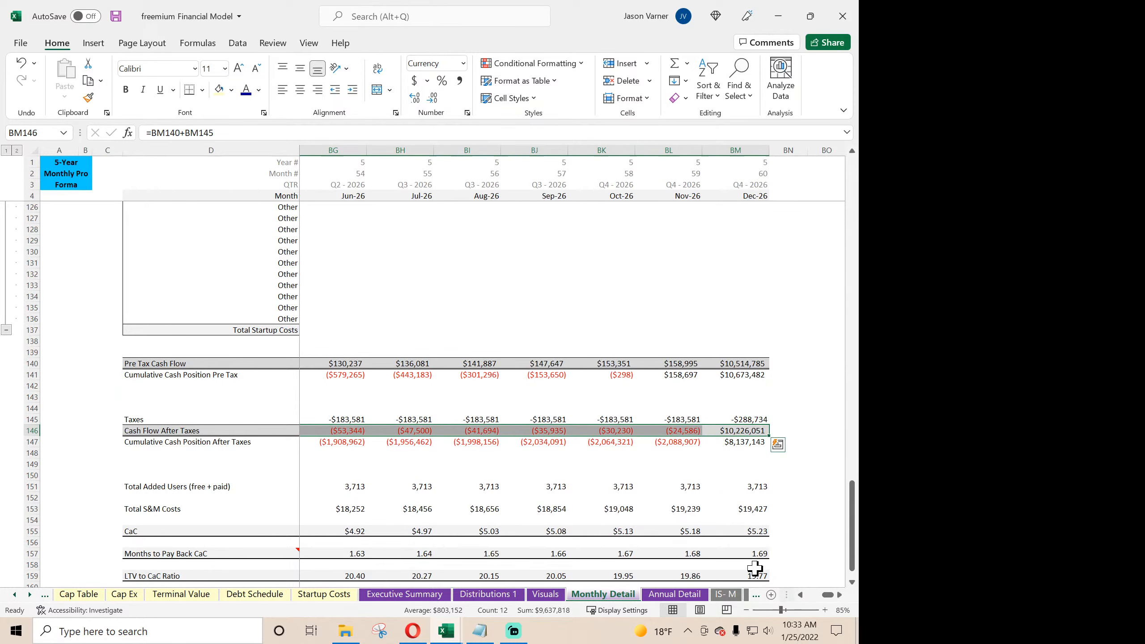
pyautogui.click(675, 594)
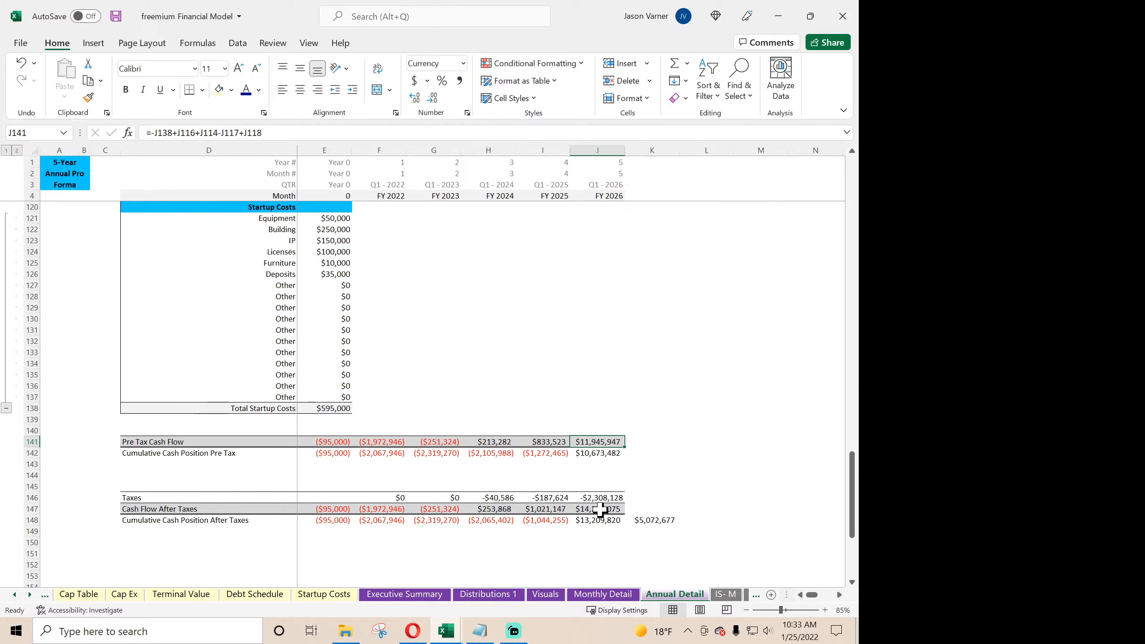
# - Change the FY 2026 Cash Flow After Taxes formula in J147 to =J141+J146 and fill it back across to E147
pyautogui.click(605, 511)
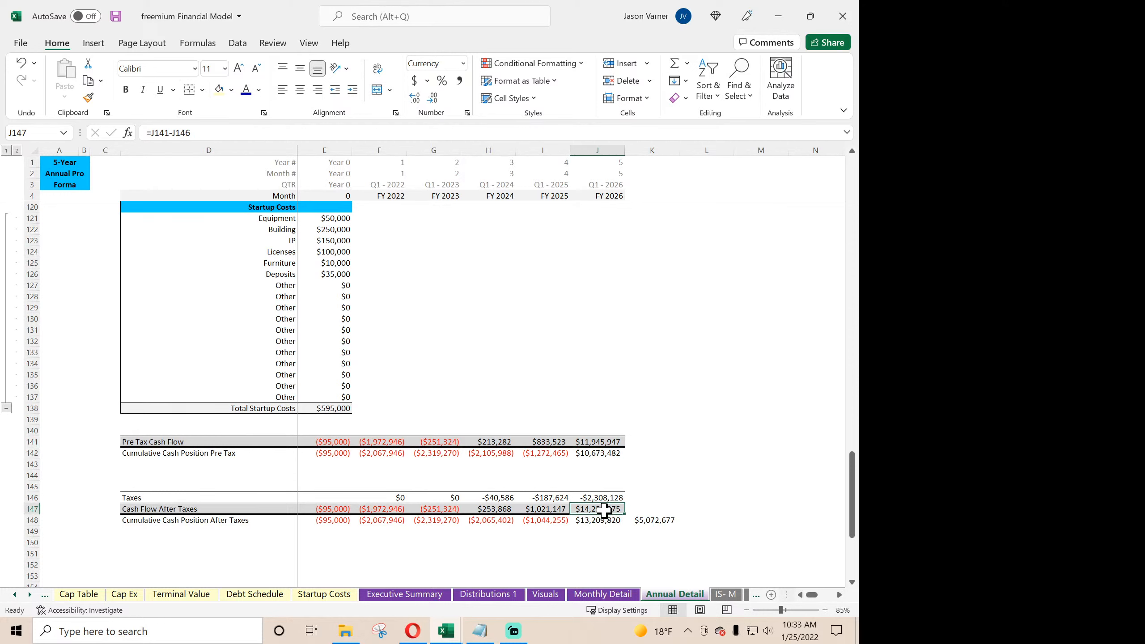
pyautogui.doubleClick(605, 511)
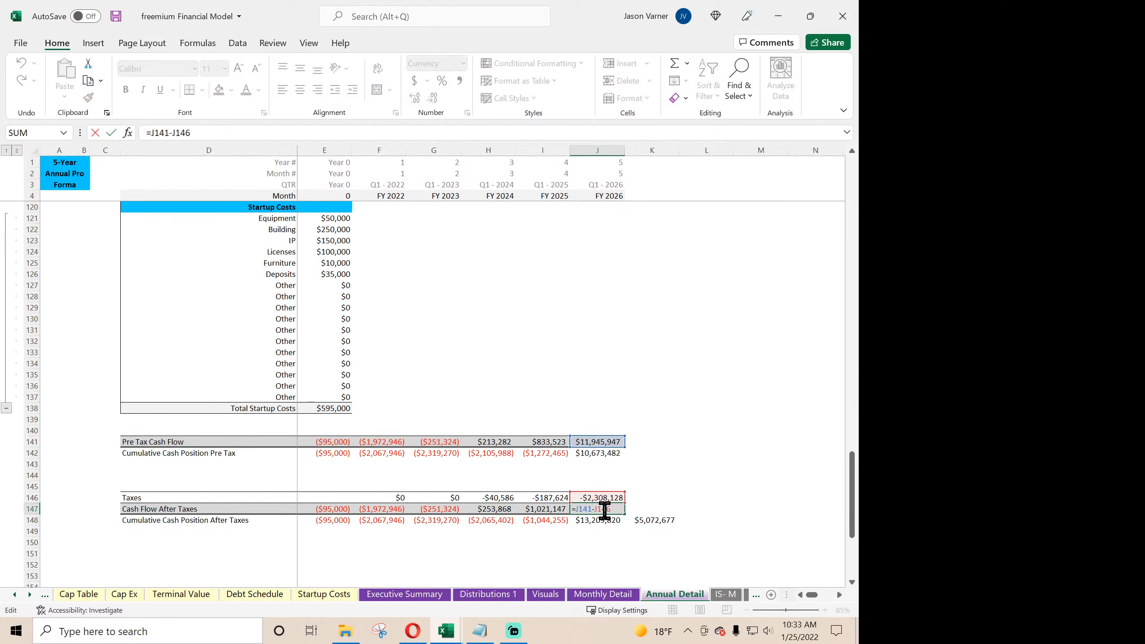
pyautogui.click(172, 132)
pyautogui.press('BackSpace')
pyautogui.write('+')
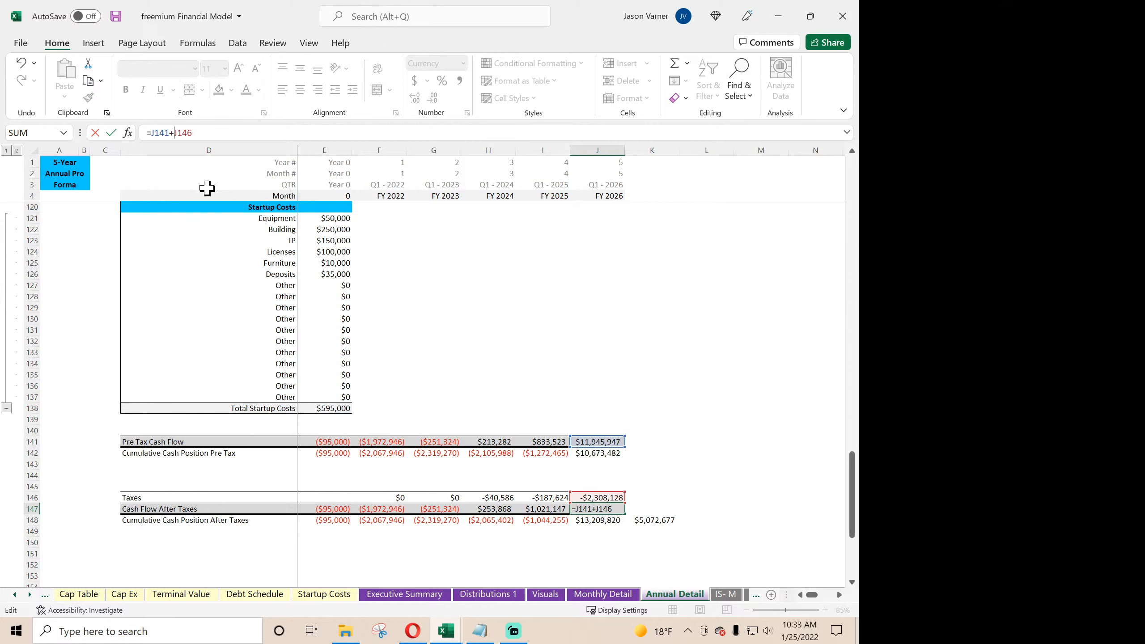
pyautogui.press('Return')
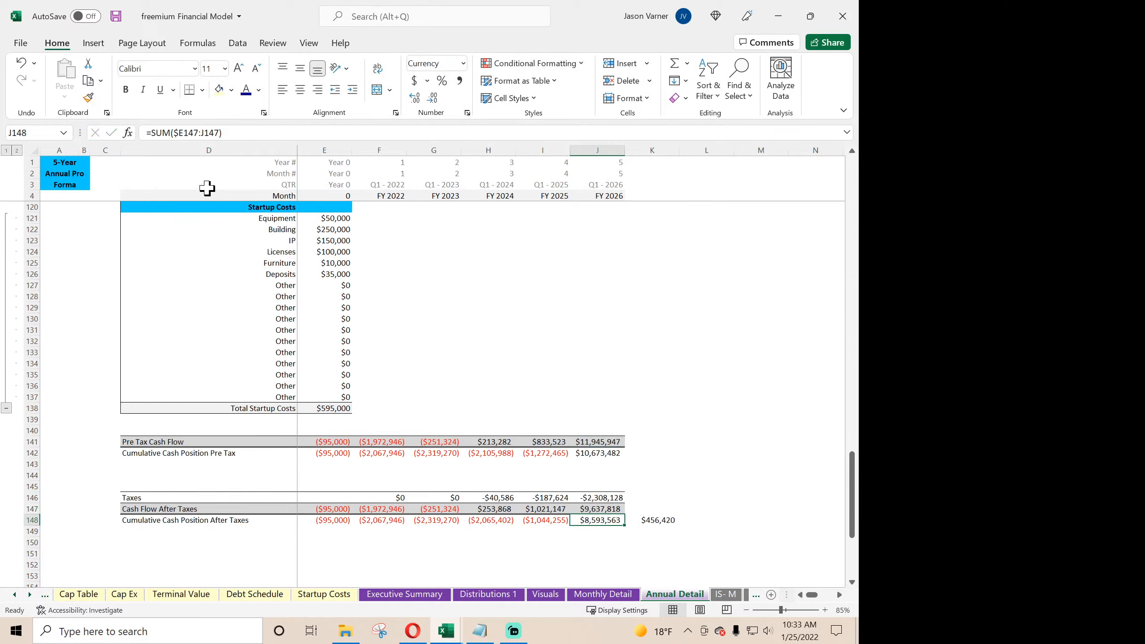
pyautogui.click(607, 499)
pyautogui.click(610, 510)
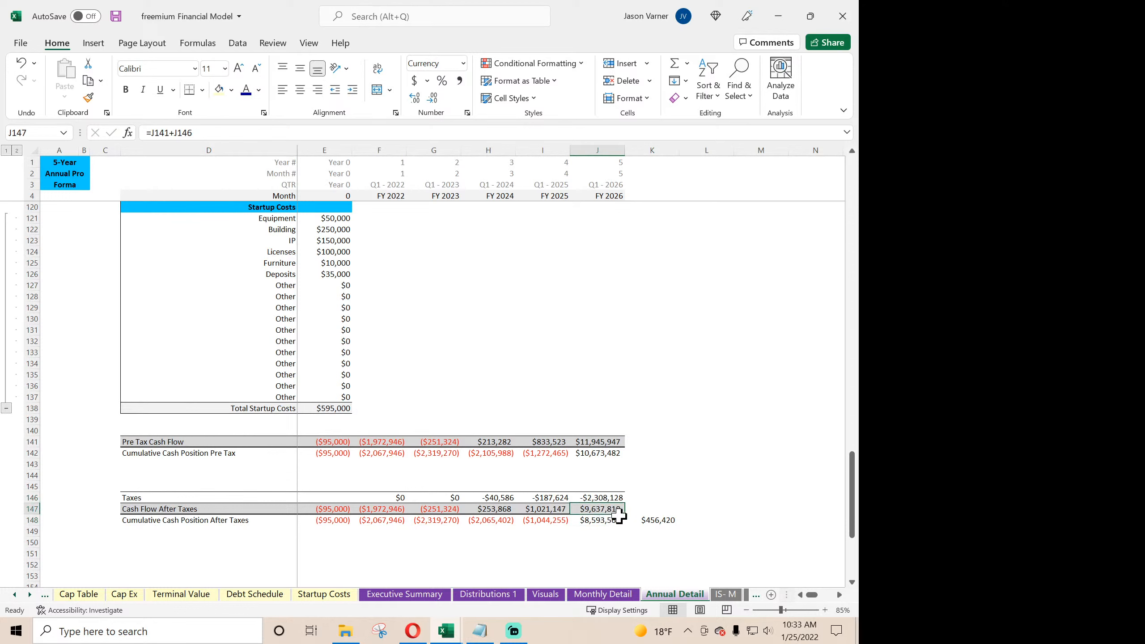
pyautogui.moveTo(623, 518); pyautogui.dragTo(317, 512)
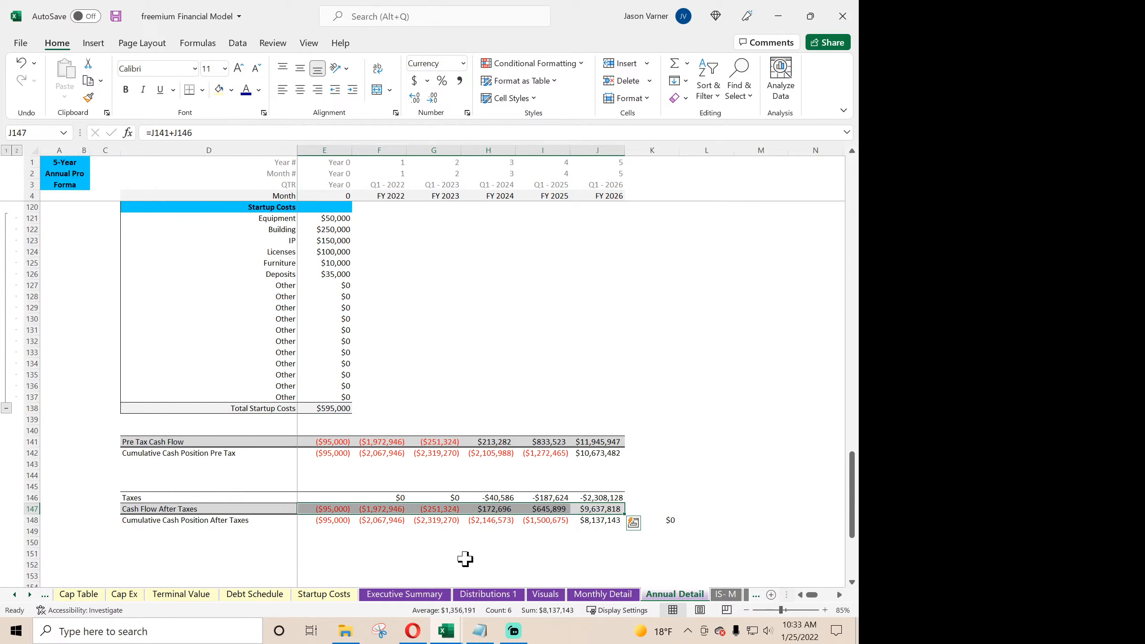
pyautogui.click(543, 565)
# - Format the check cell K148 as Number with two decimal places
pyautogui.click(656, 520)
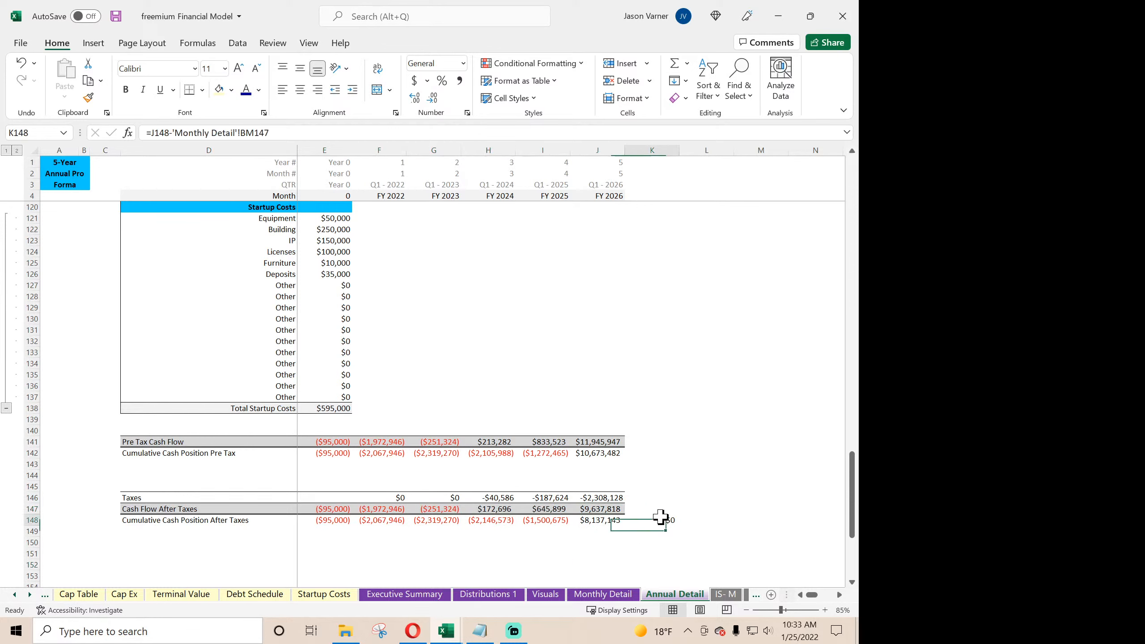
pyautogui.click(468, 112)
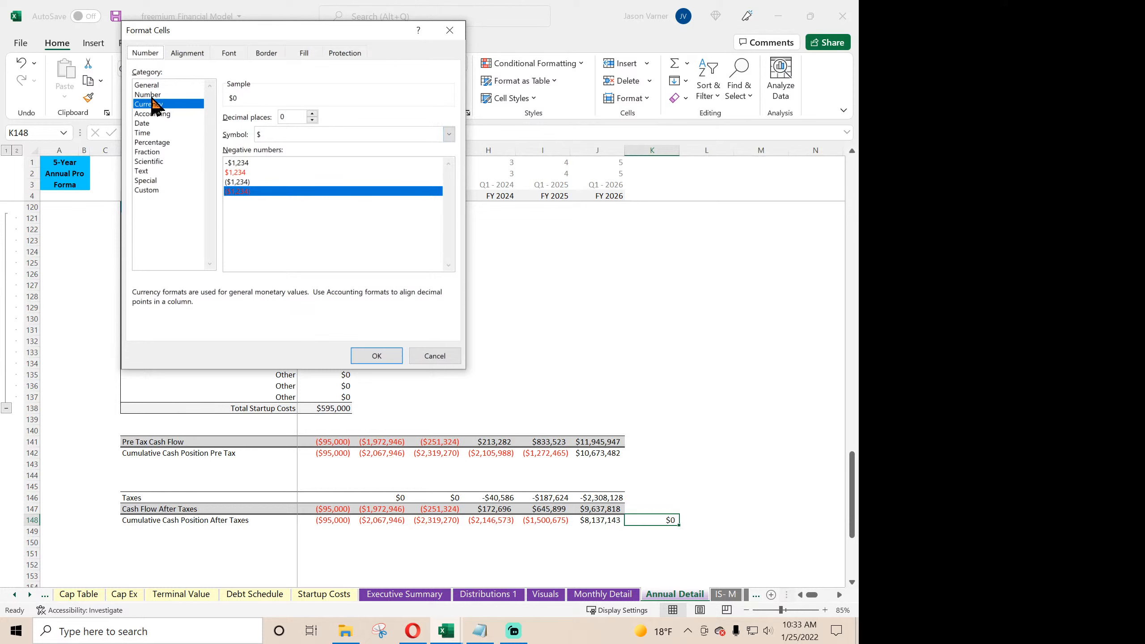
pyautogui.click(151, 95)
pyautogui.click(312, 113)
pyautogui.click(312, 113)
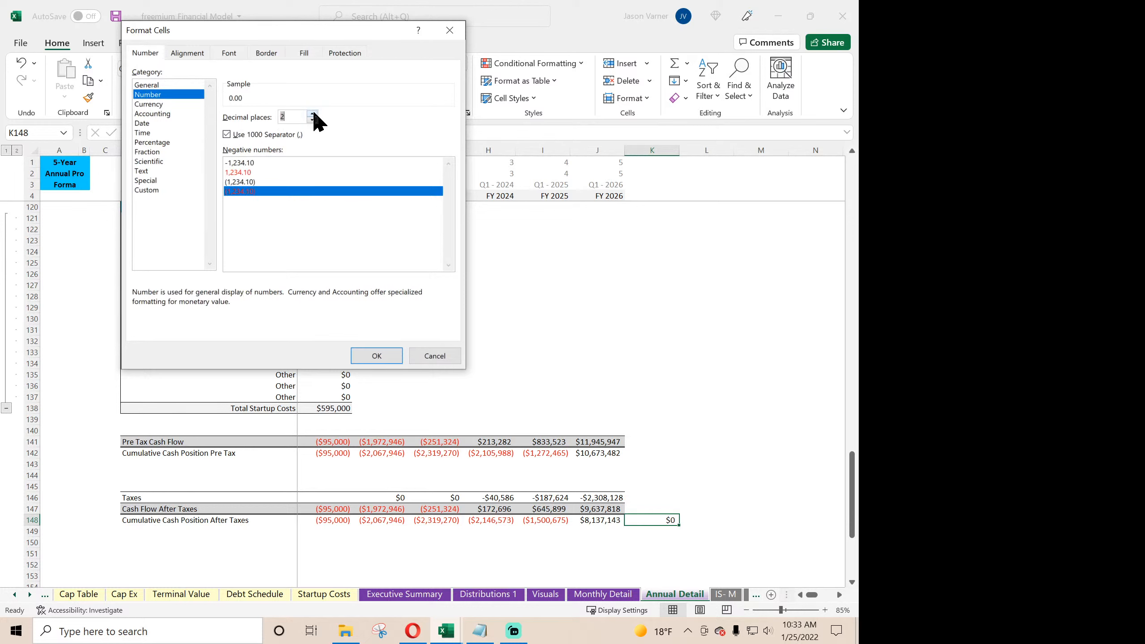
pyautogui.click(377, 356)
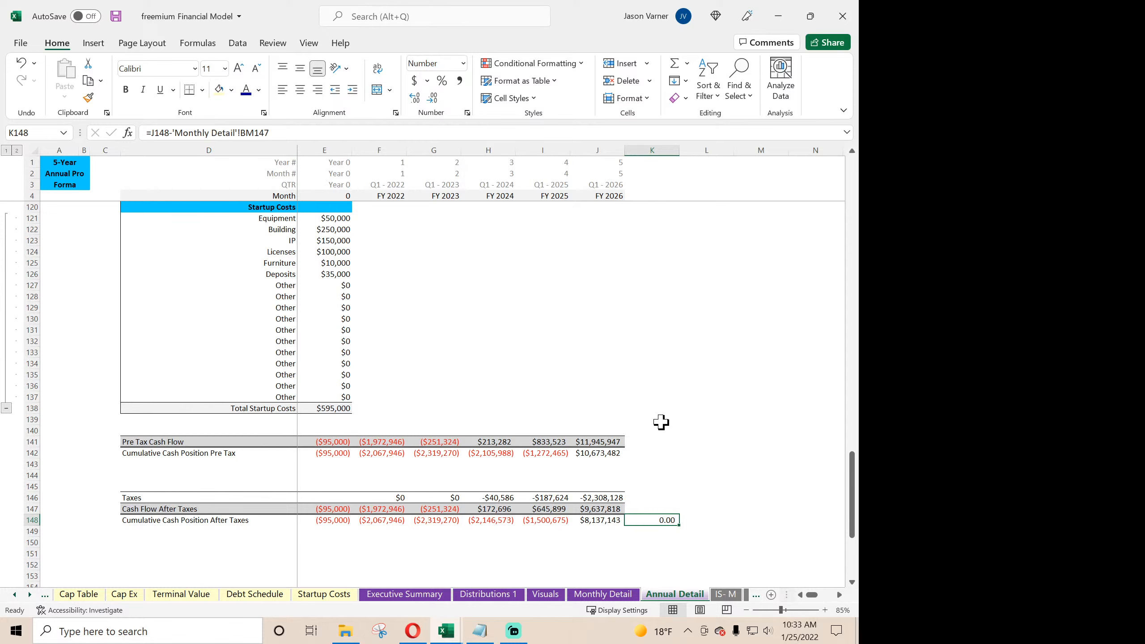
# - On Executive Summary, link the FY 2022 CapEx in D29 to 'Annual Detail'!F106 and fill it across through H29
pyautogui.scroll(7, 644, 467)
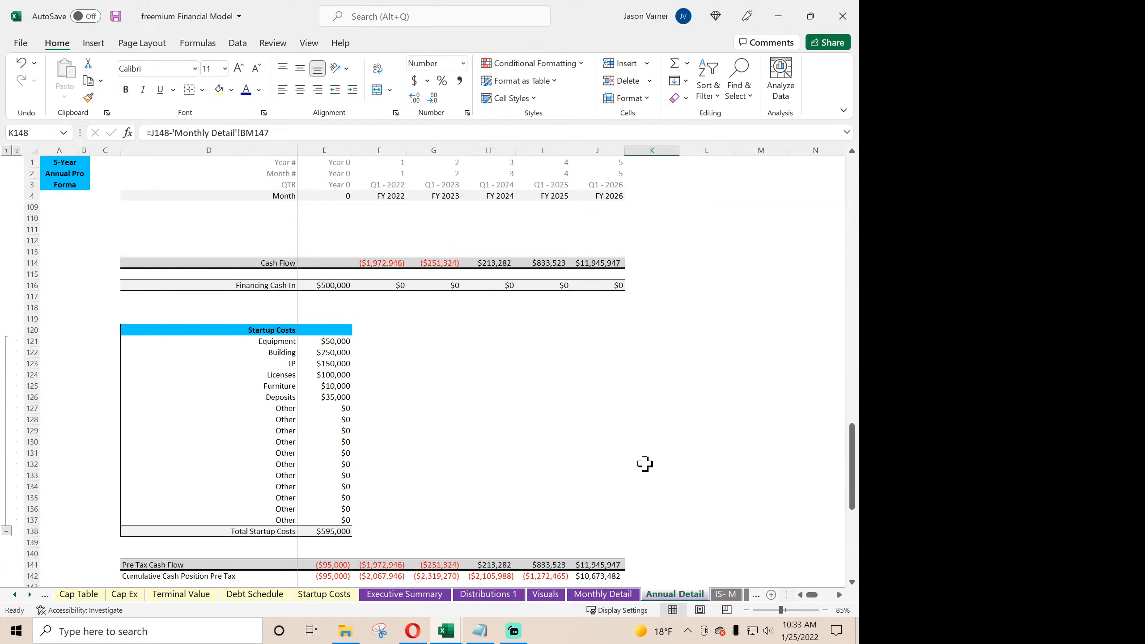
pyautogui.scroll(20, 525, 470)
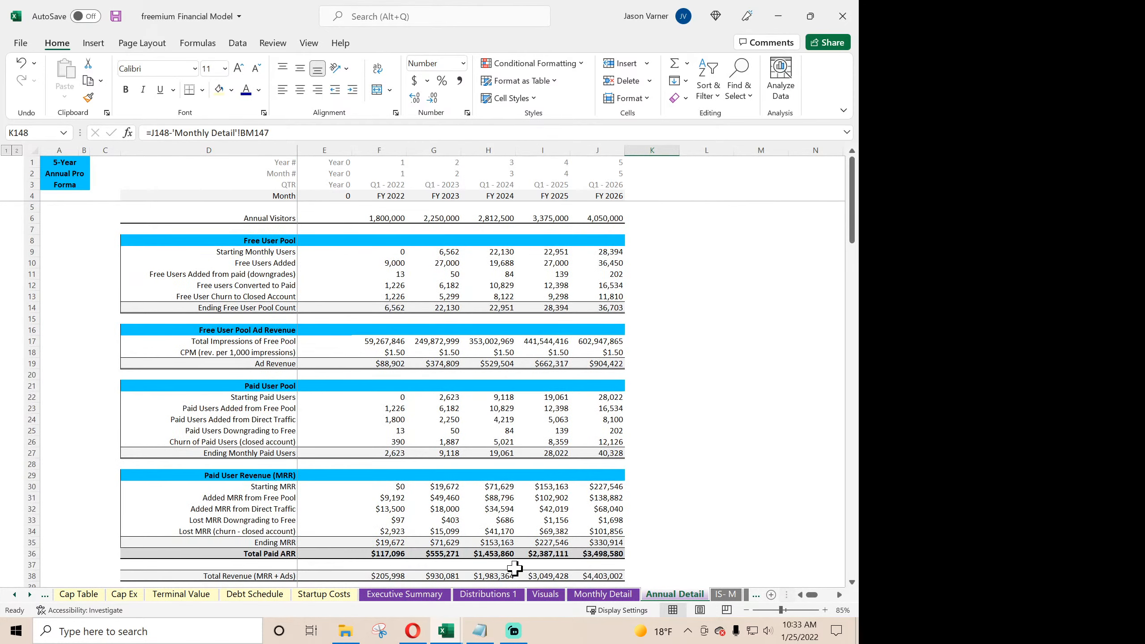
pyautogui.click(411, 594)
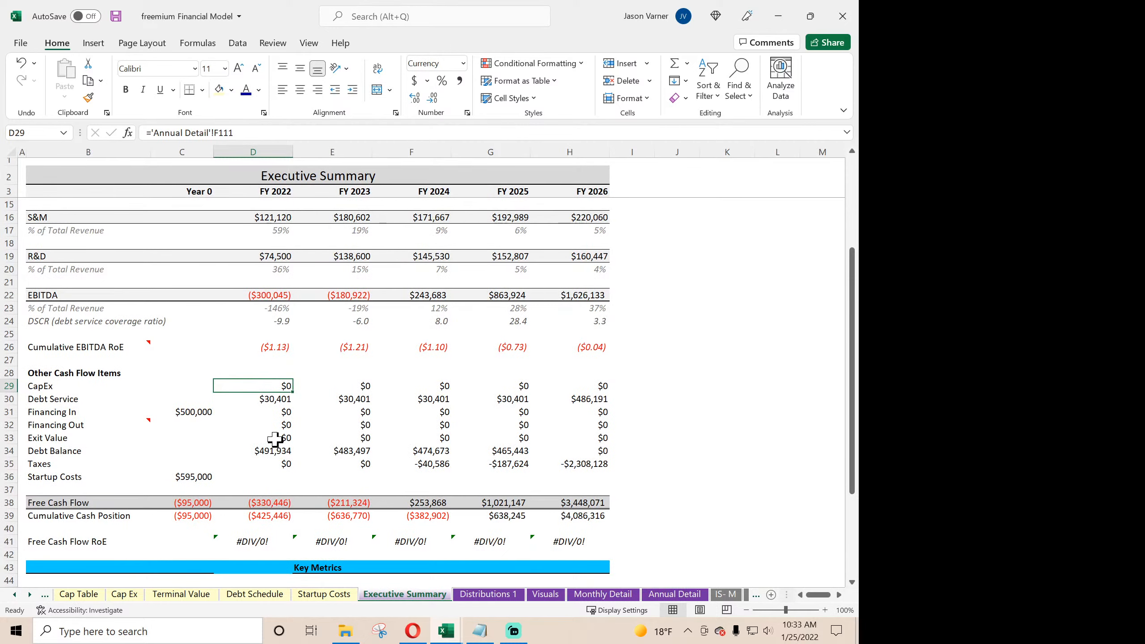
pyautogui.write('=')
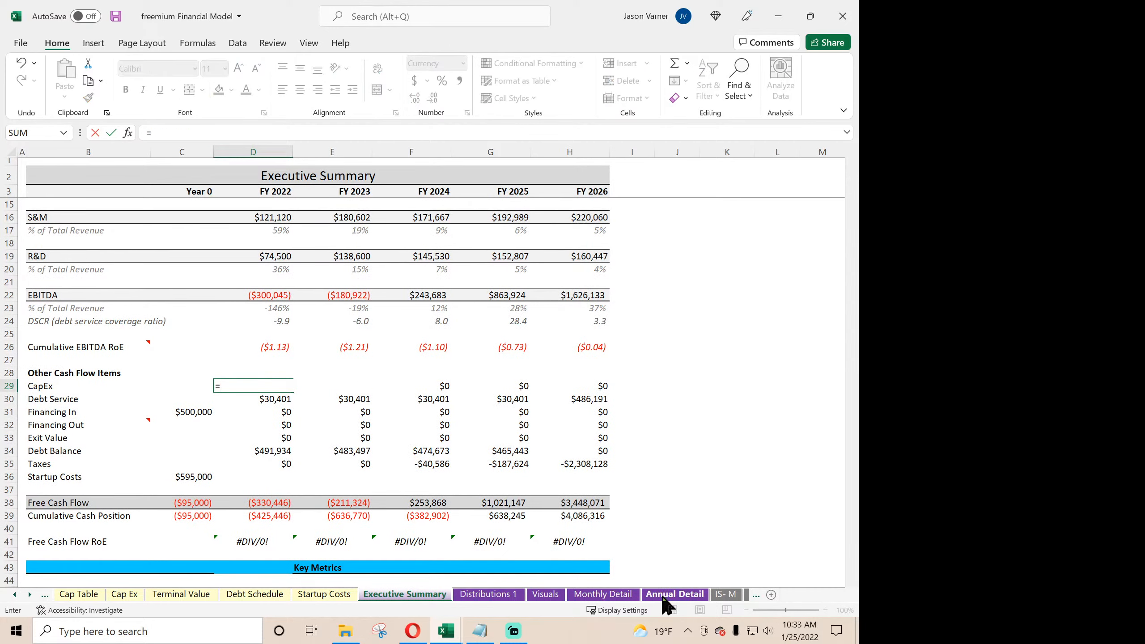
pyautogui.click(674, 595)
pyautogui.scroll(-20, 220, 418)
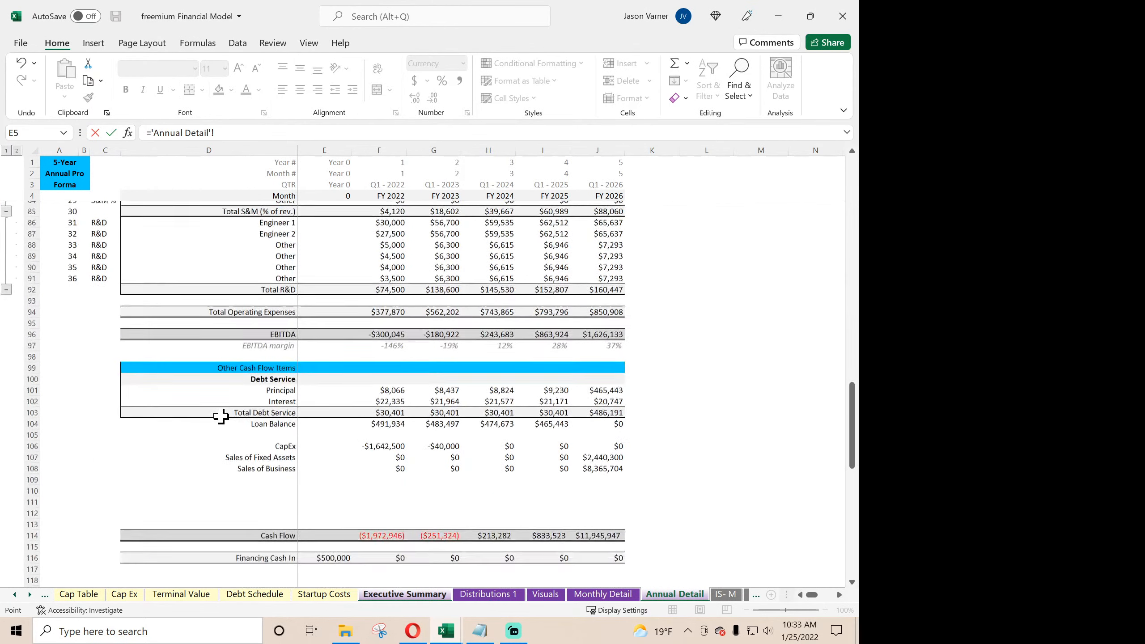
pyautogui.scroll(4, 221, 416)
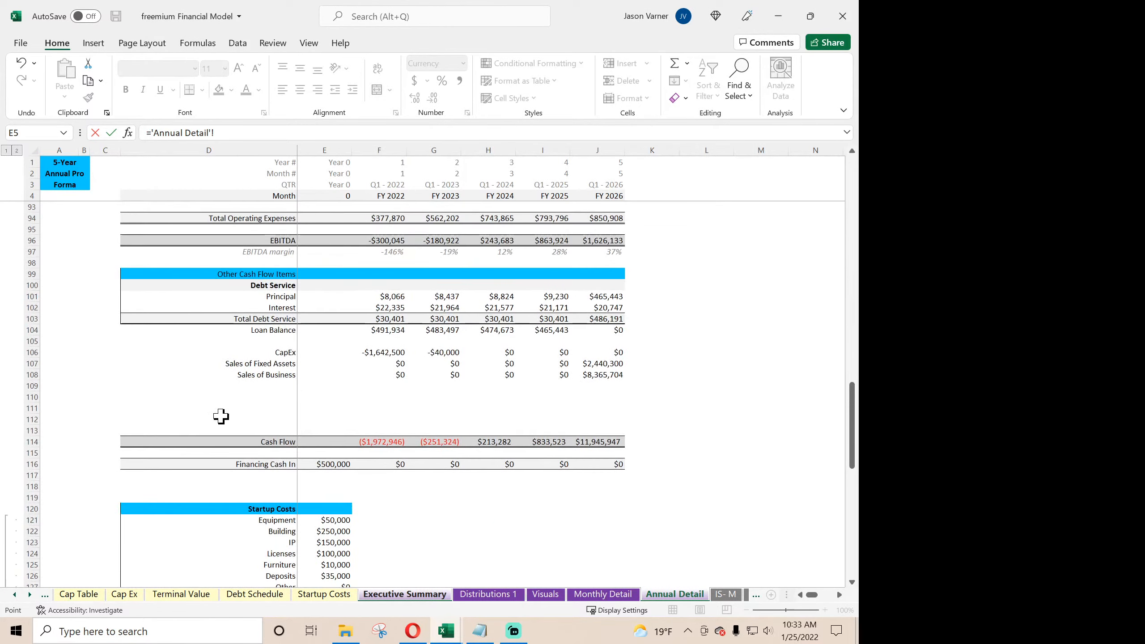
pyautogui.click(388, 355)
pyautogui.press('Return')
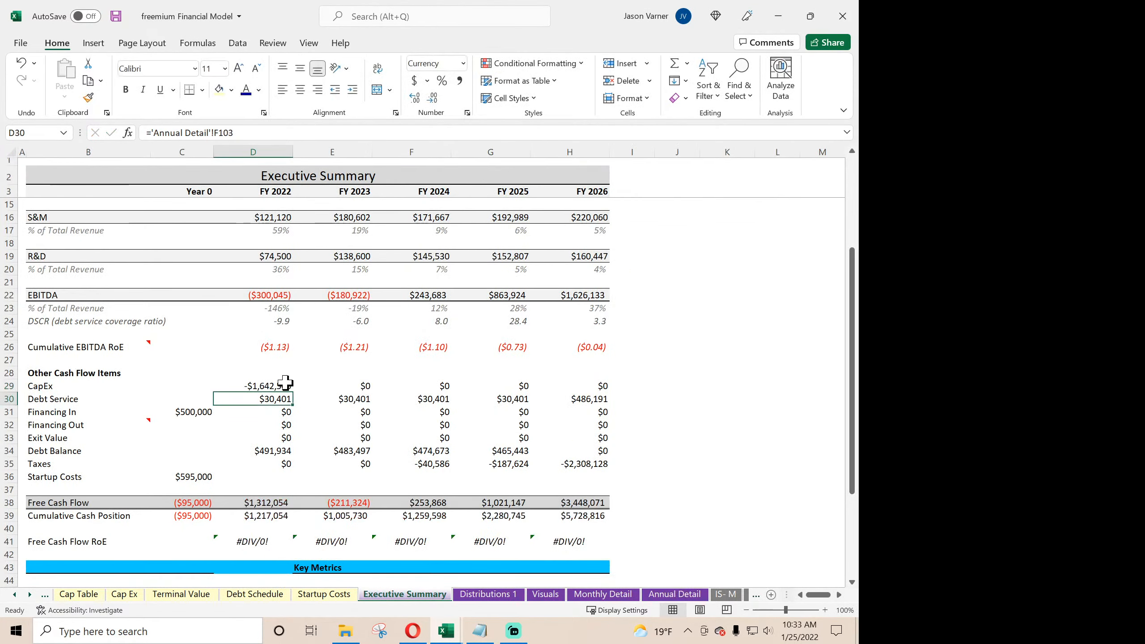
pyautogui.moveTo(285, 392); pyautogui.dragTo(571, 397)
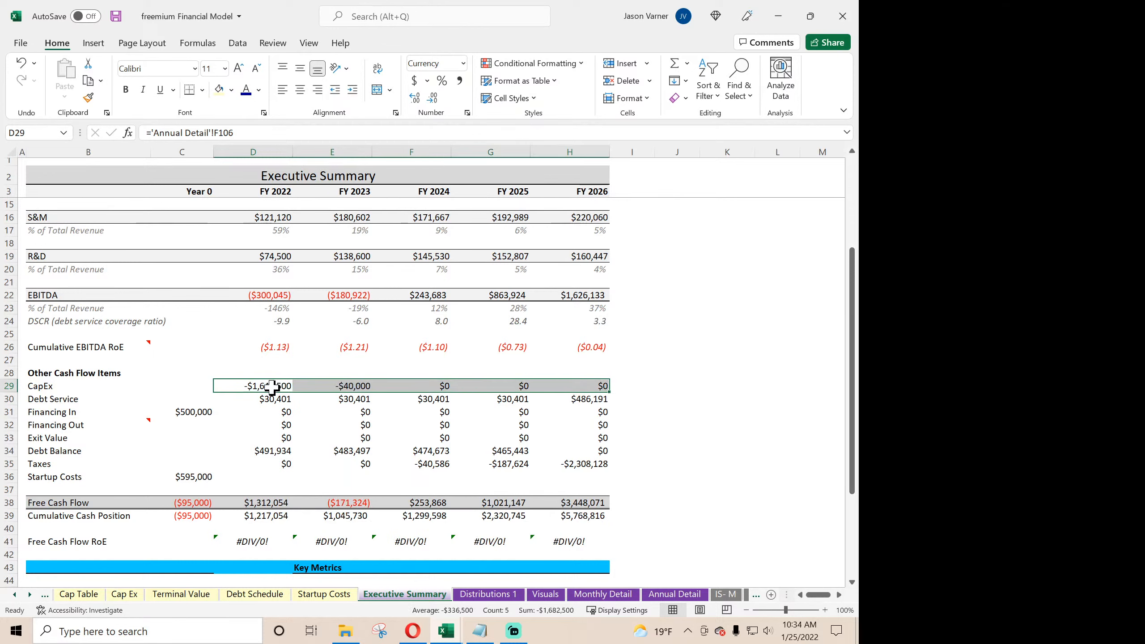
# - Check the Debt Service and Financing In links, and clear the Financing Out label and values from row 32
pyautogui.click(265, 398)
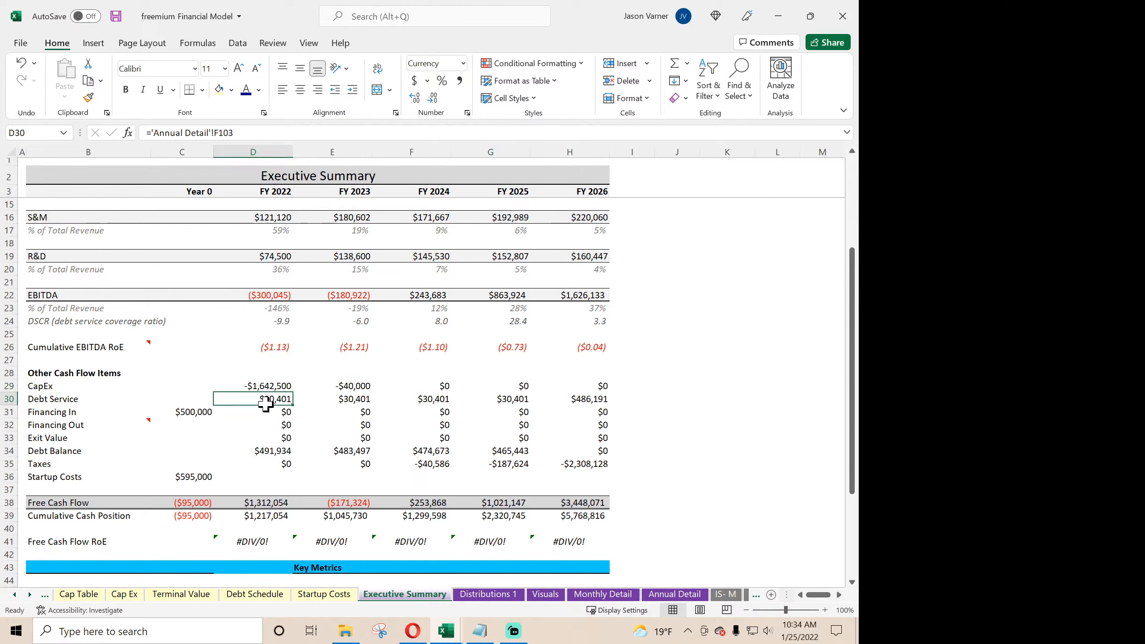
pyautogui.click(209, 412)
pyautogui.click(261, 413)
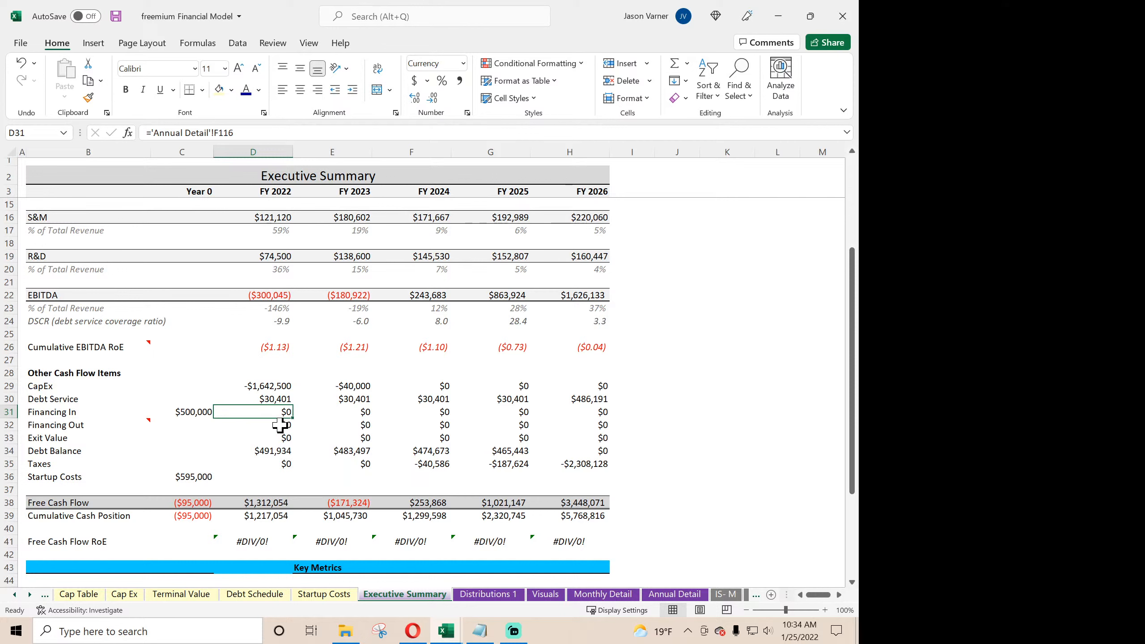
pyautogui.moveTo(45, 428); pyautogui.dragTo(11, 435)
pyautogui.click(625, 424)
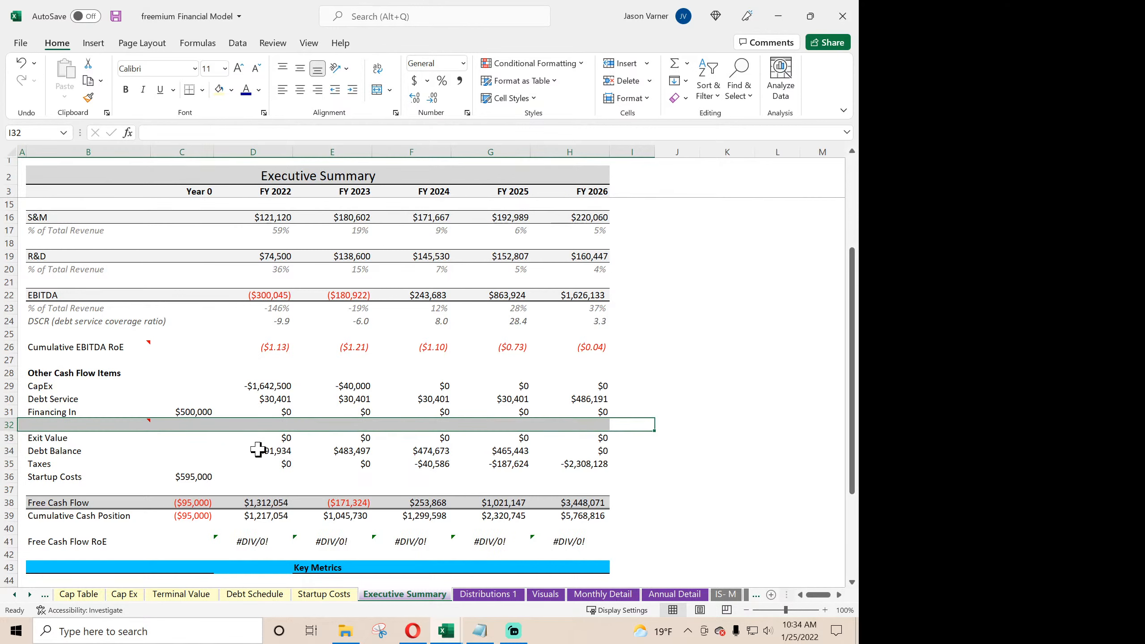
pyautogui.click(280, 439)
pyautogui.write('=')
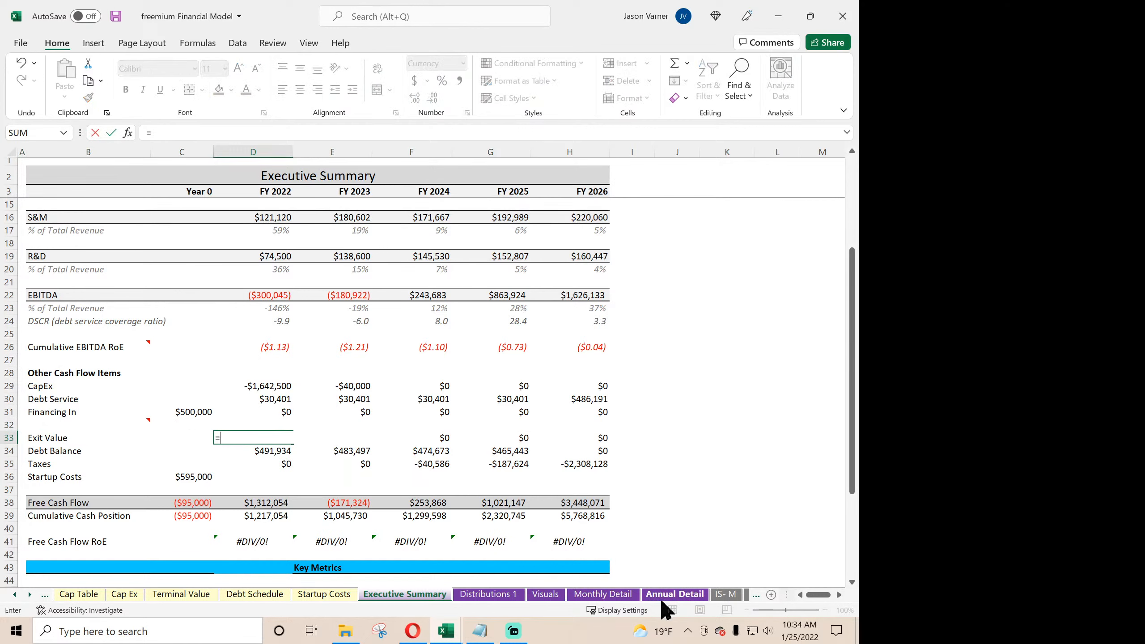
pyautogui.press('BackSpace')
pyautogui.press('Return')
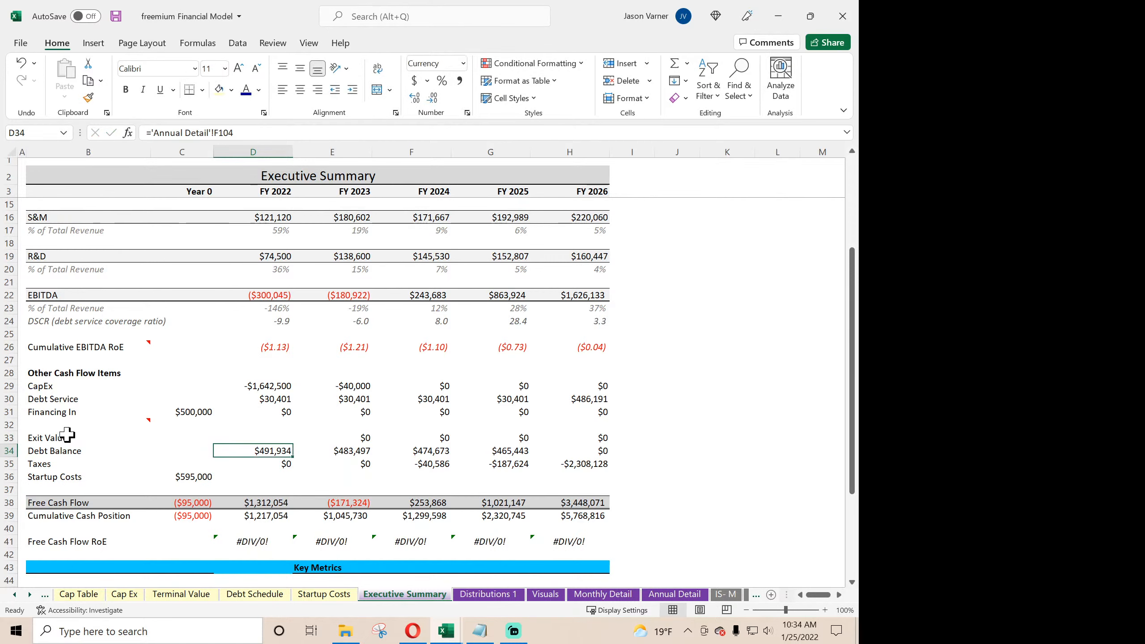
# - Delete the note on B32 and link B32:B33 to the Sales of Fixed Assets and Sales of Business labels in Annual Detail
pyautogui.rightClick(80, 425)
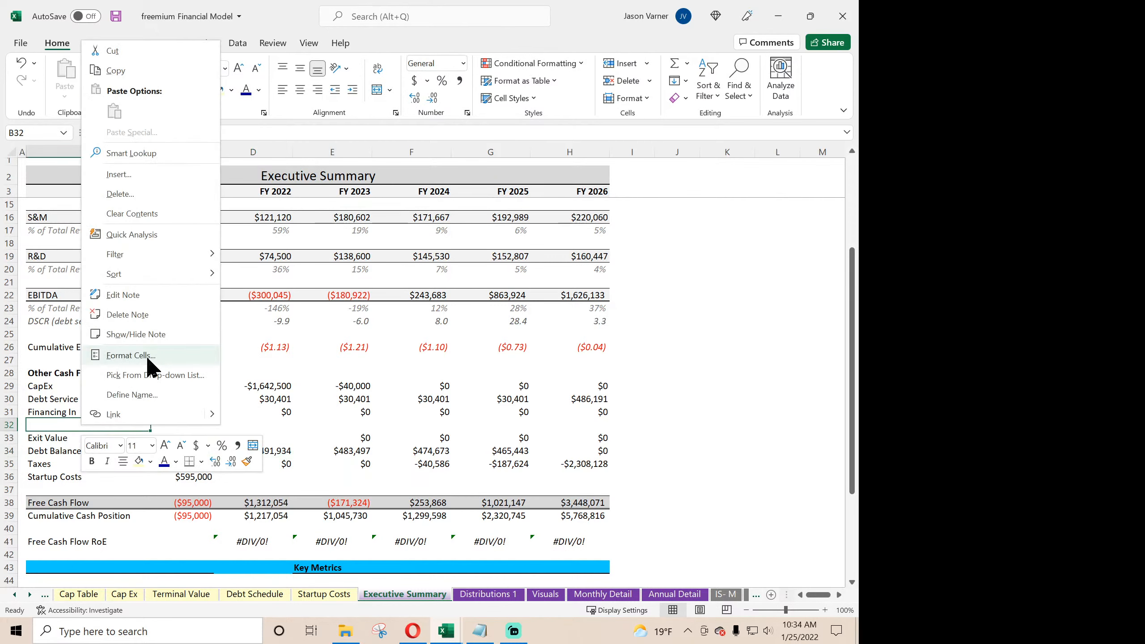
pyautogui.click(64, 425)
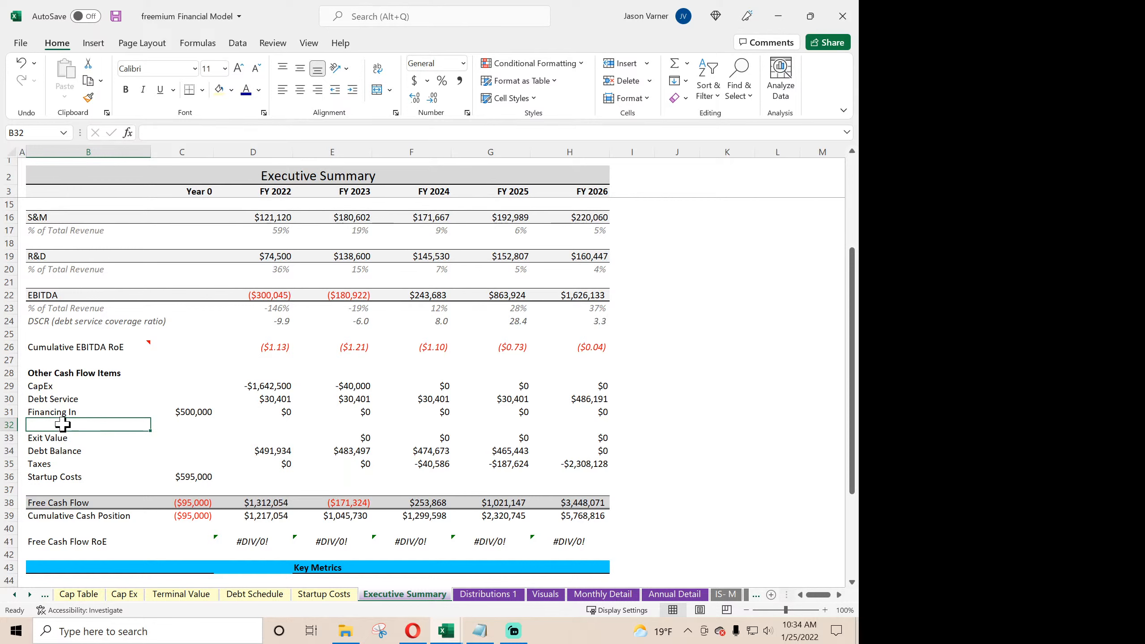
pyautogui.write('=')
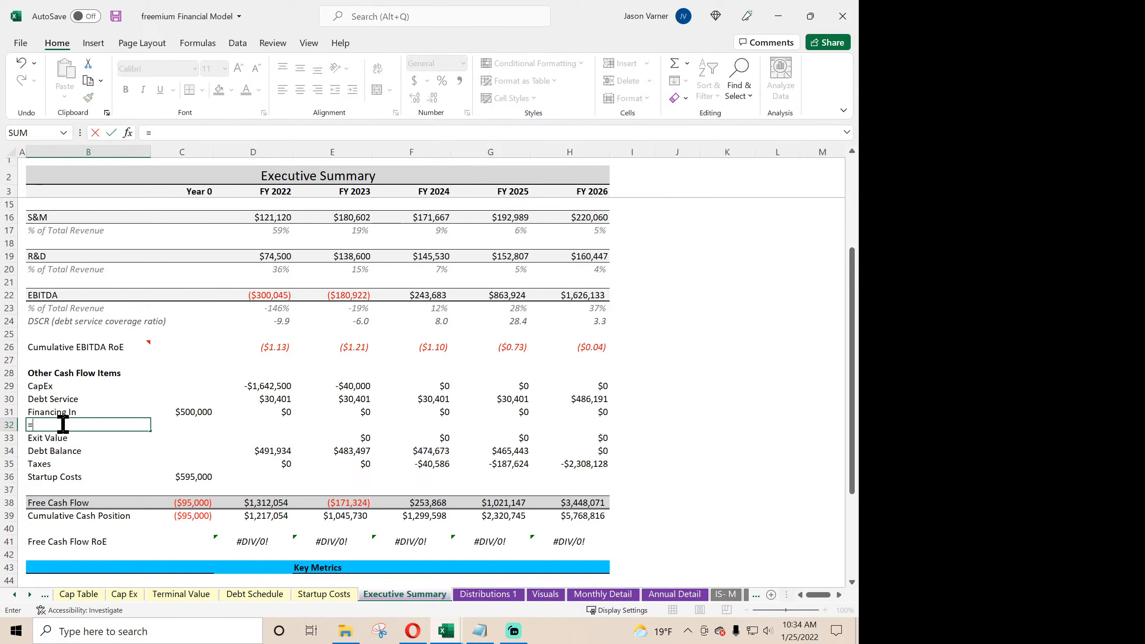
pyautogui.click(621, 597)
pyautogui.click(664, 597)
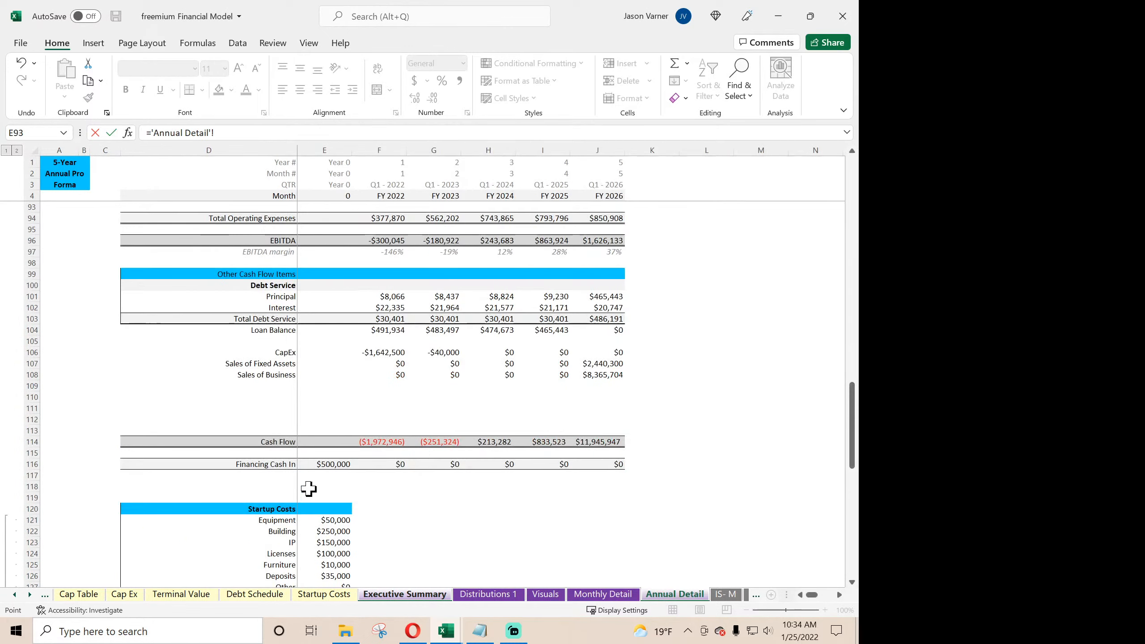
pyautogui.click(268, 366)
pyautogui.press('Return')
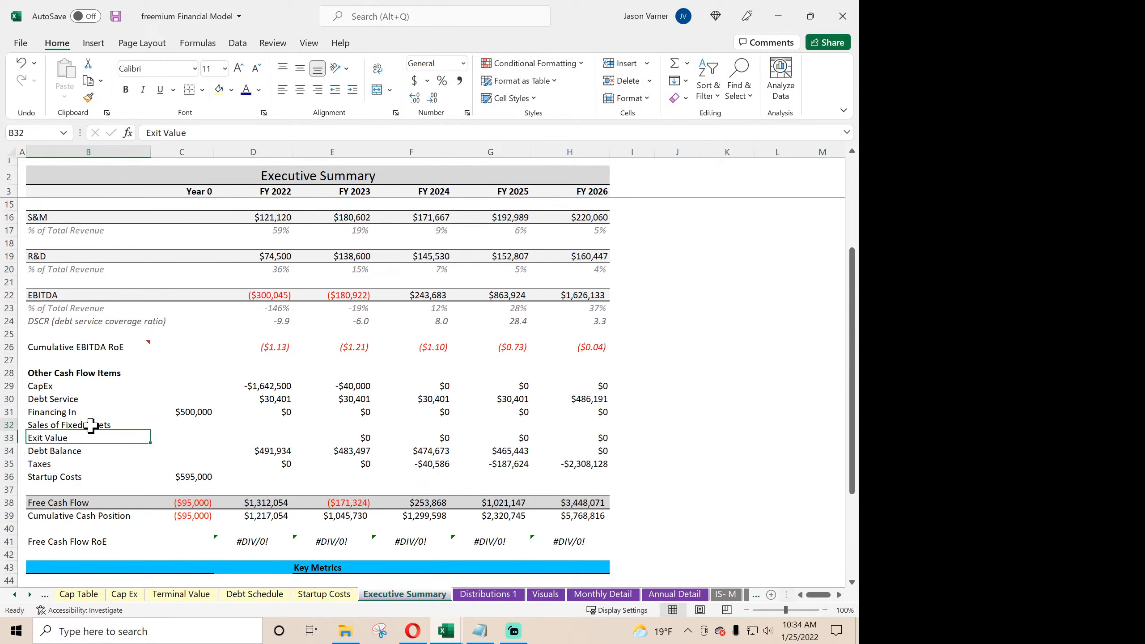
pyautogui.click(91, 425)
pyautogui.moveTo(152, 432); pyautogui.dragTo(151, 444)
# - Link D32 to 'Annual Detail'!F107 and fill it through D32:H33 for both sales rows across all five years
pyautogui.click(218, 425)
pyautogui.click(218, 425)
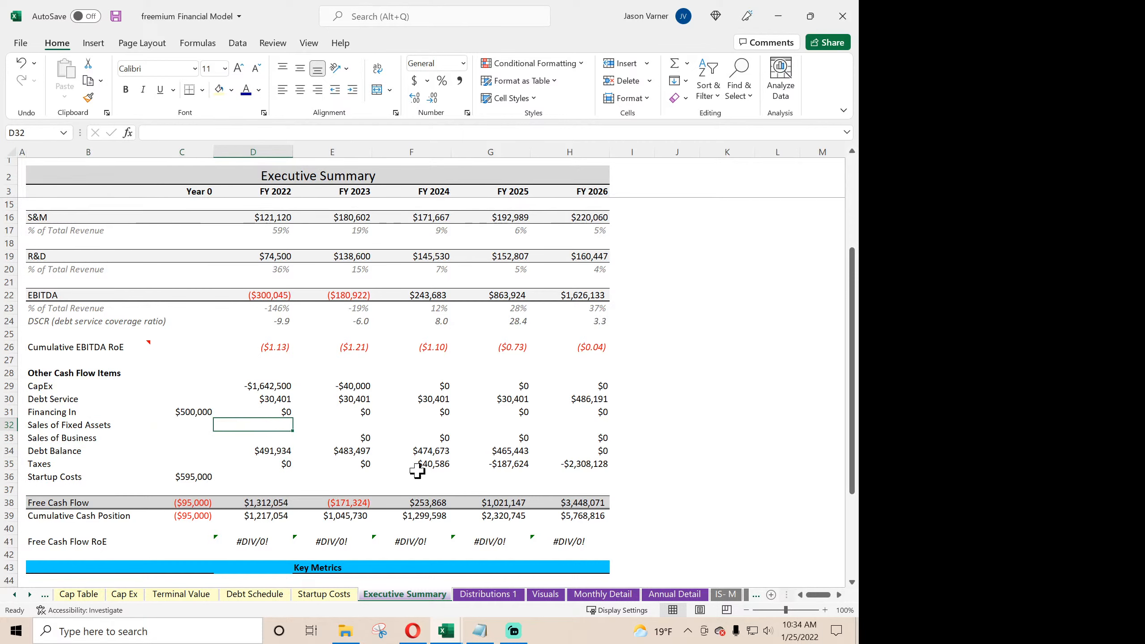
pyautogui.write('=')
pyautogui.click(672, 595)
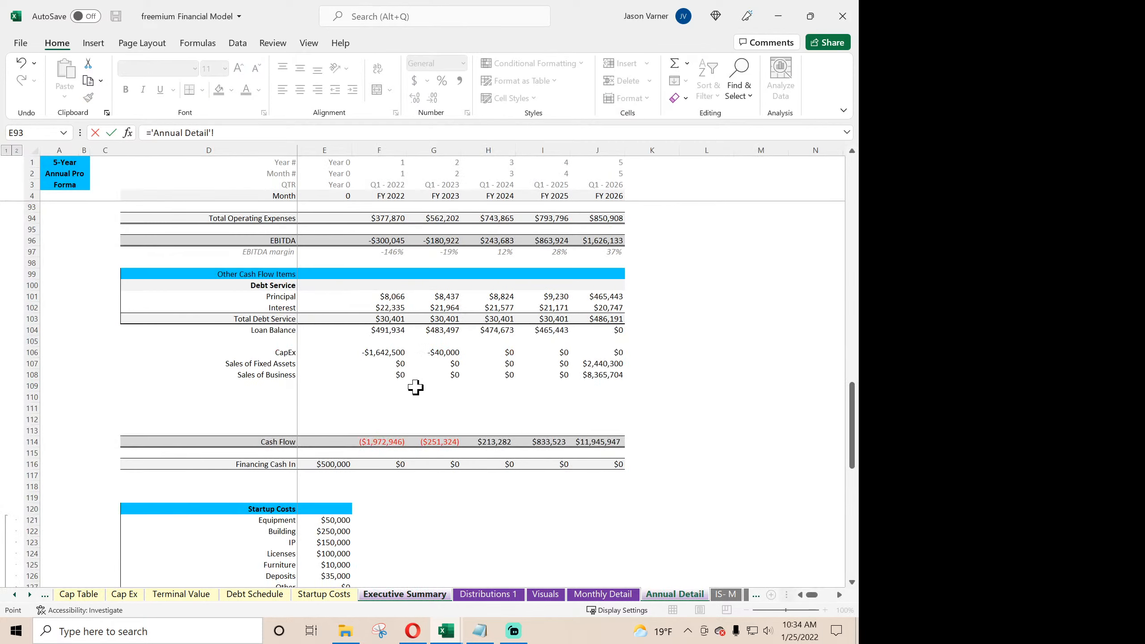
pyautogui.press('Return')
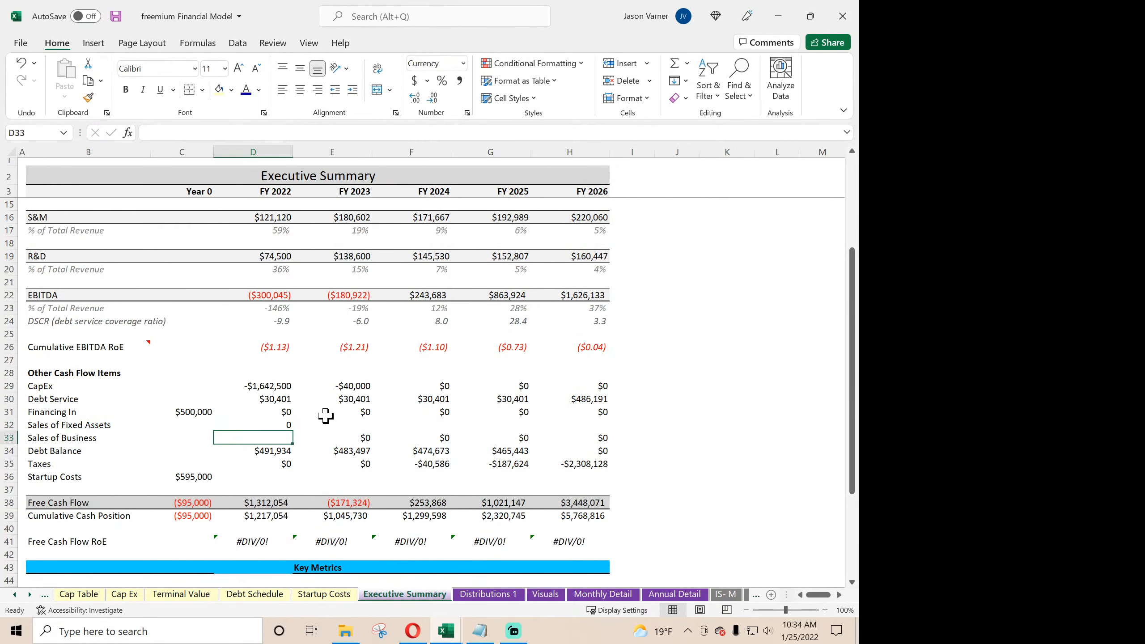
pyautogui.click(293, 429)
pyautogui.moveTo(293, 428); pyautogui.dragTo(603, 437)
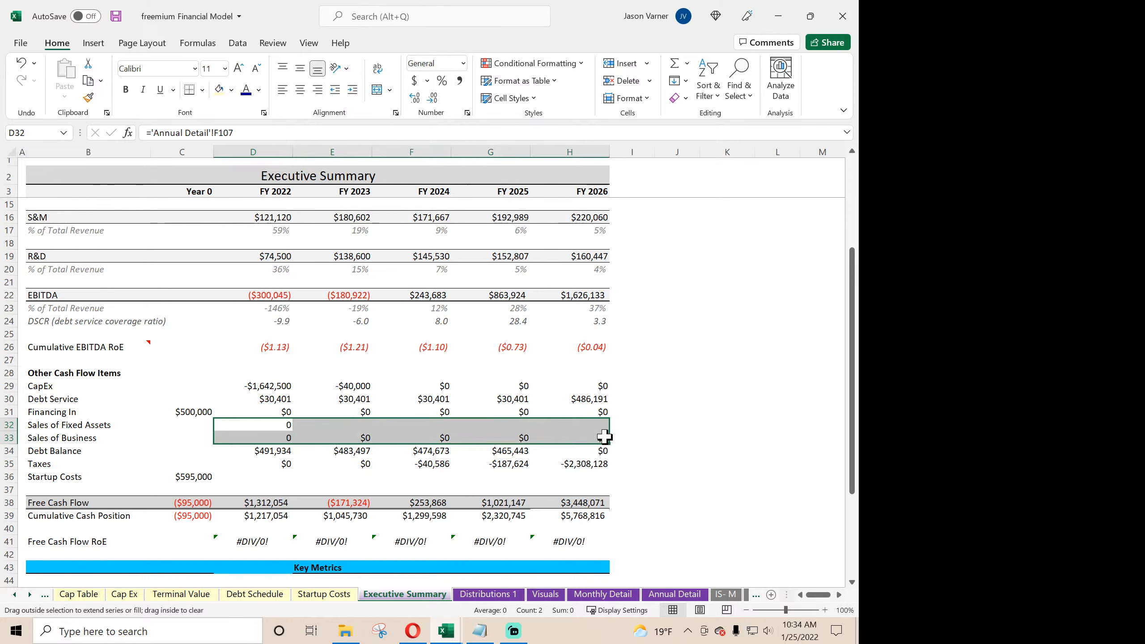
# - Format the sales values in D32:H33 as Currency with the $ symbol and zero decimal places
pyautogui.click(467, 113)
pyautogui.click(167, 104)
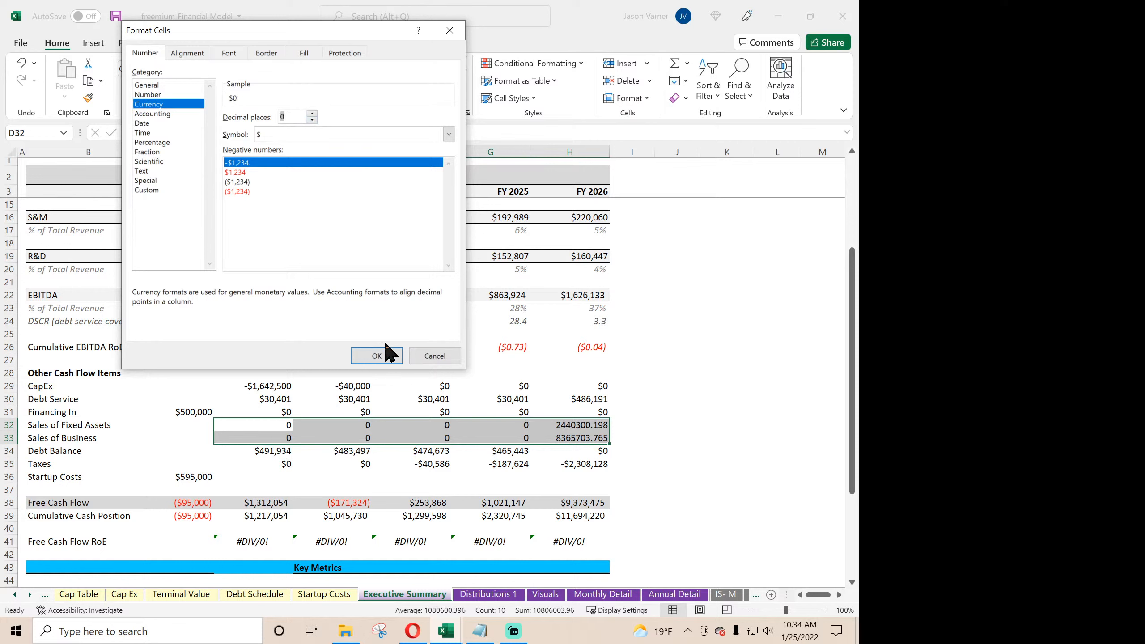
pyautogui.click(379, 356)
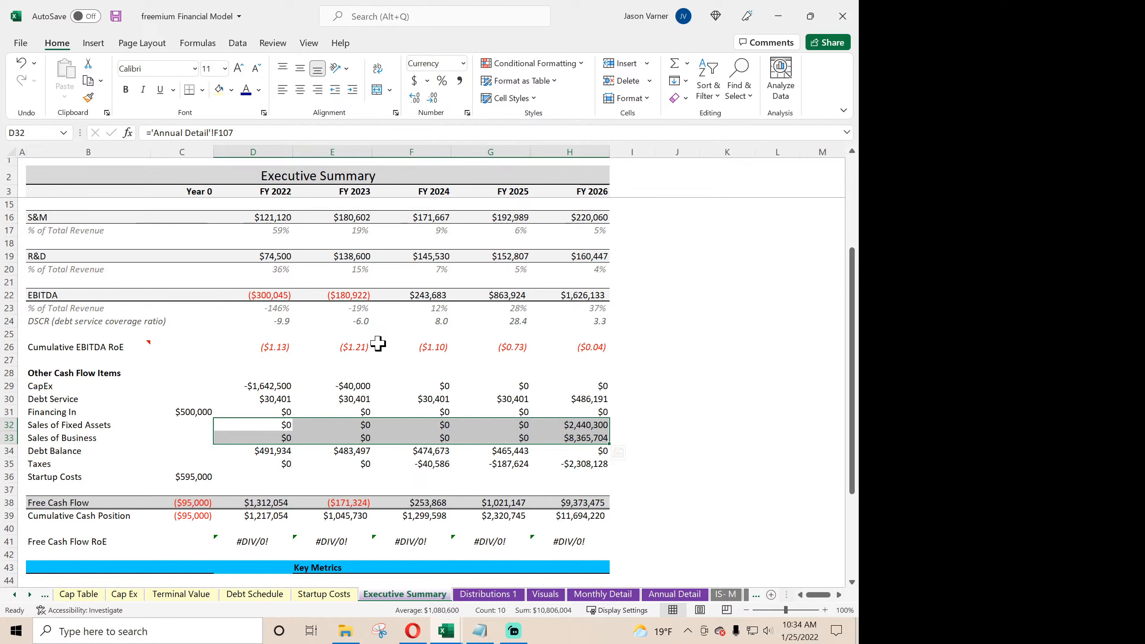
# - Save the workbook and clear the Debt Balance label and values from row 34 of the Executive Summary
pyautogui.click(115, 16)
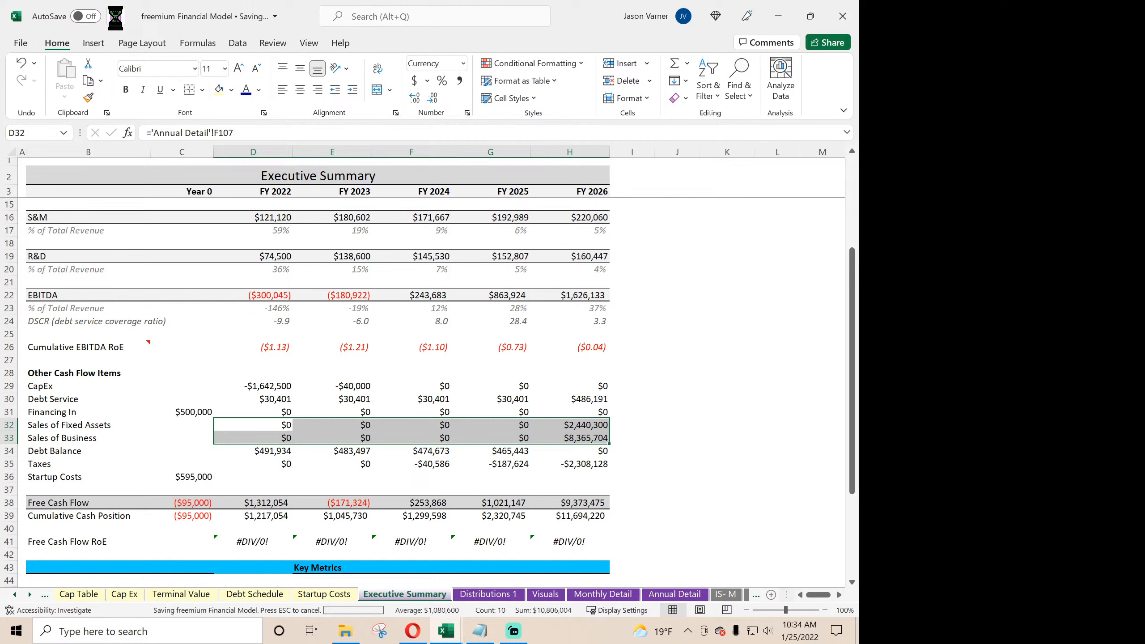
pyautogui.click(272, 452)
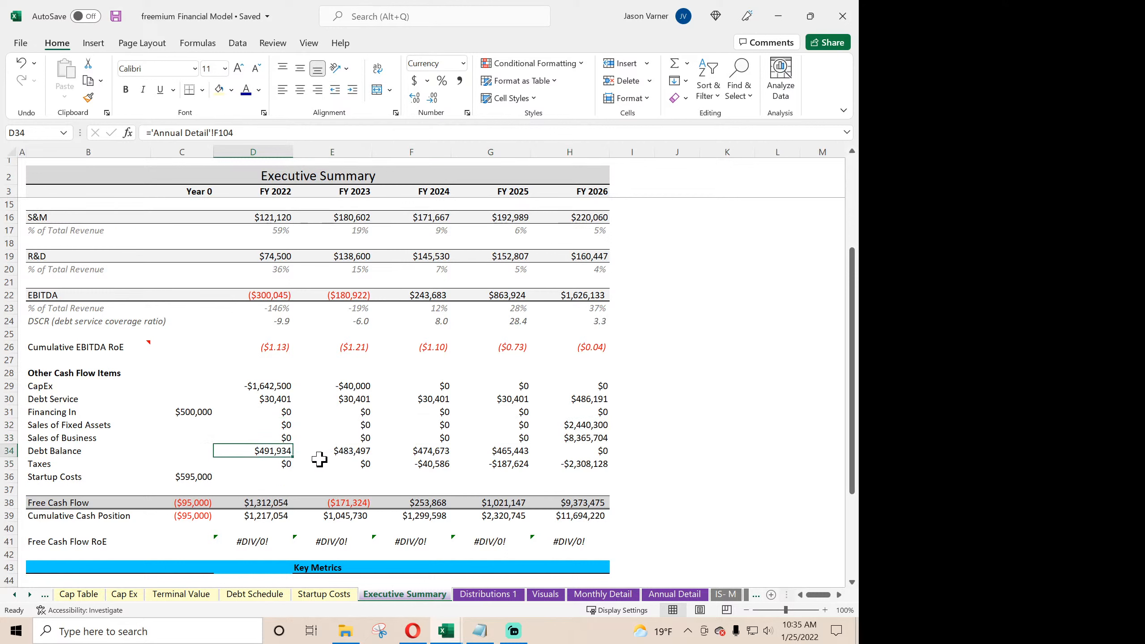
pyautogui.click(631, 451)
pyautogui.moveTo(654, 456); pyautogui.dragTo(45, 452)
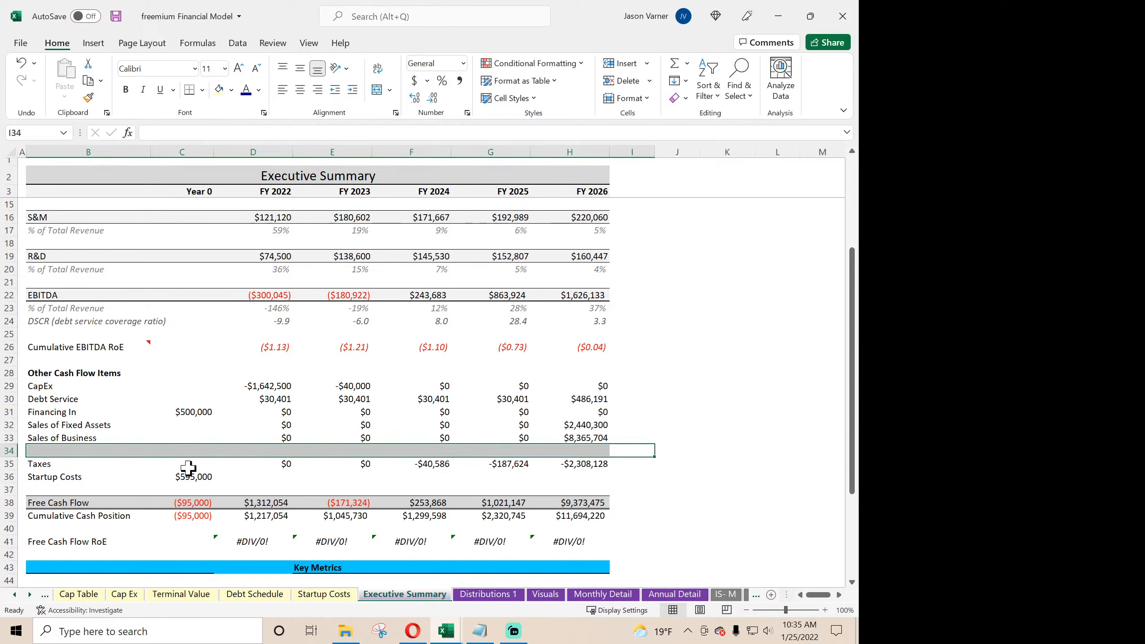
# - Change the Free Cash Flow formula in D38 to add Taxes D35 and CapEx D29 instead of subtracting them, and fill it through H38
pyautogui.click(194, 504)
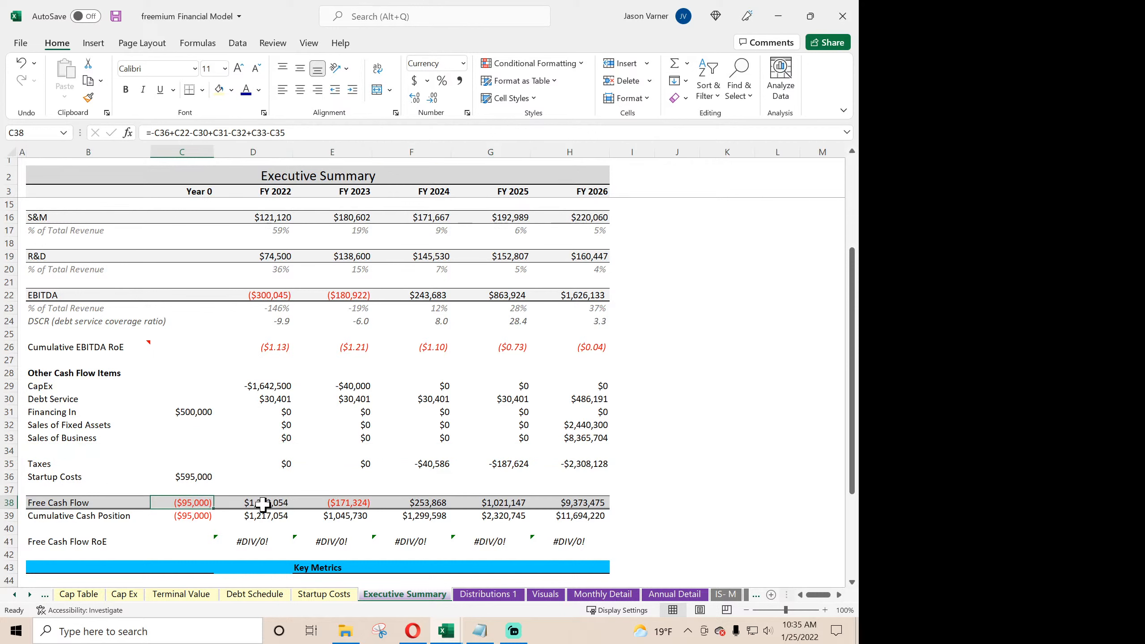
pyautogui.click(263, 504)
pyautogui.doubleClick(263, 504)
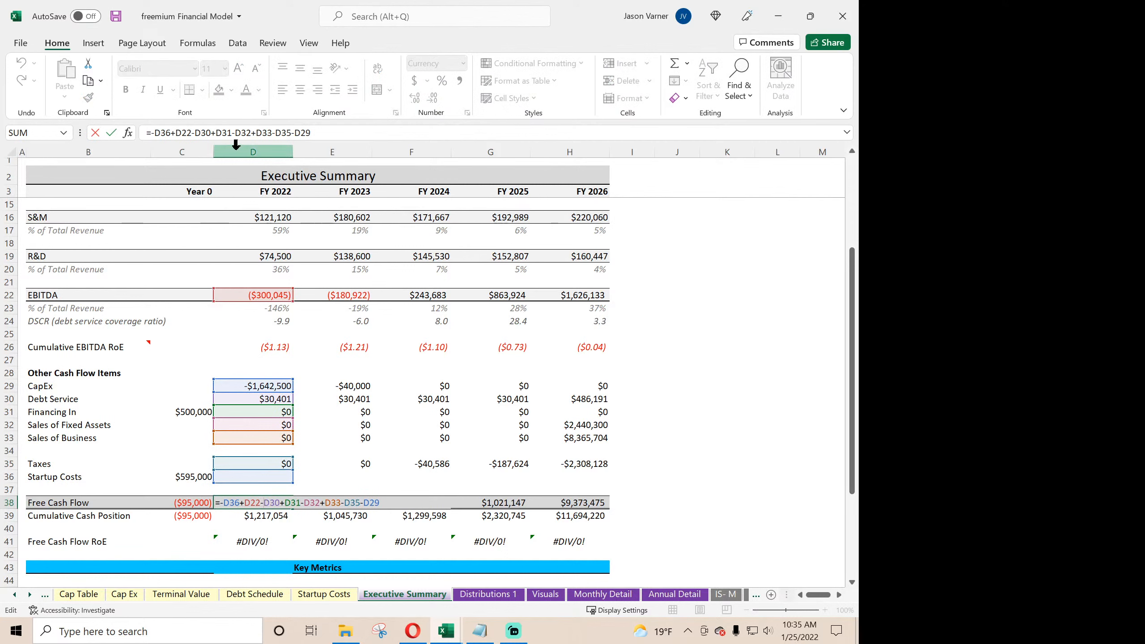
pyautogui.click(301, 132)
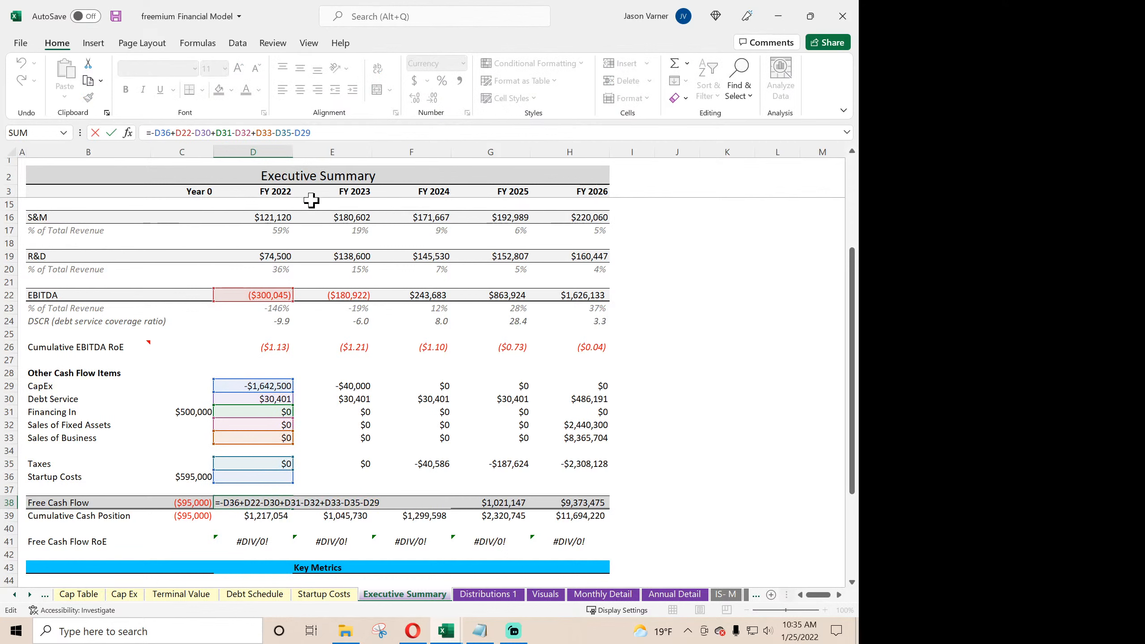
pyautogui.press('BackSpace')
pyautogui.write('+')
pyautogui.click(275, 132)
pyautogui.press('Return')
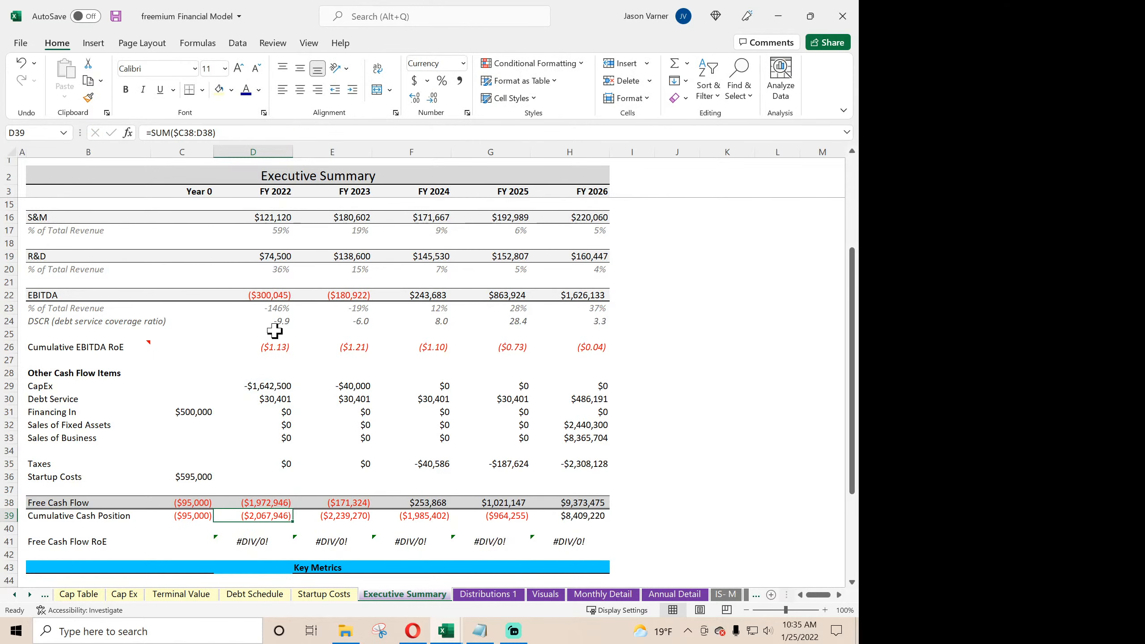
pyautogui.click(279, 501)
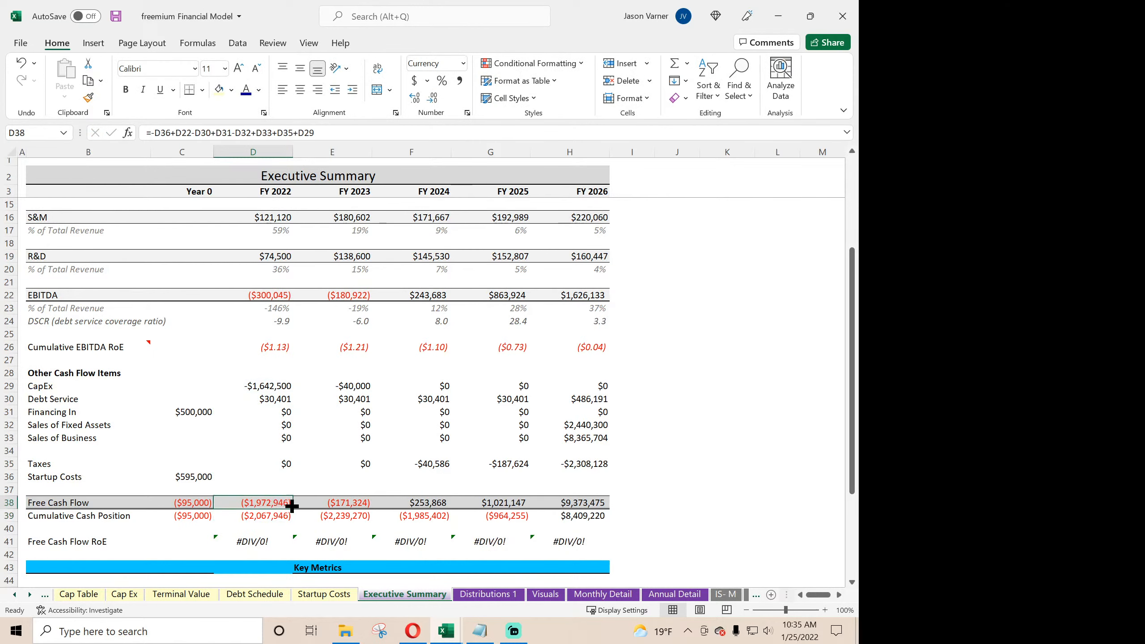
pyautogui.moveTo(293, 509); pyautogui.dragTo(591, 504)
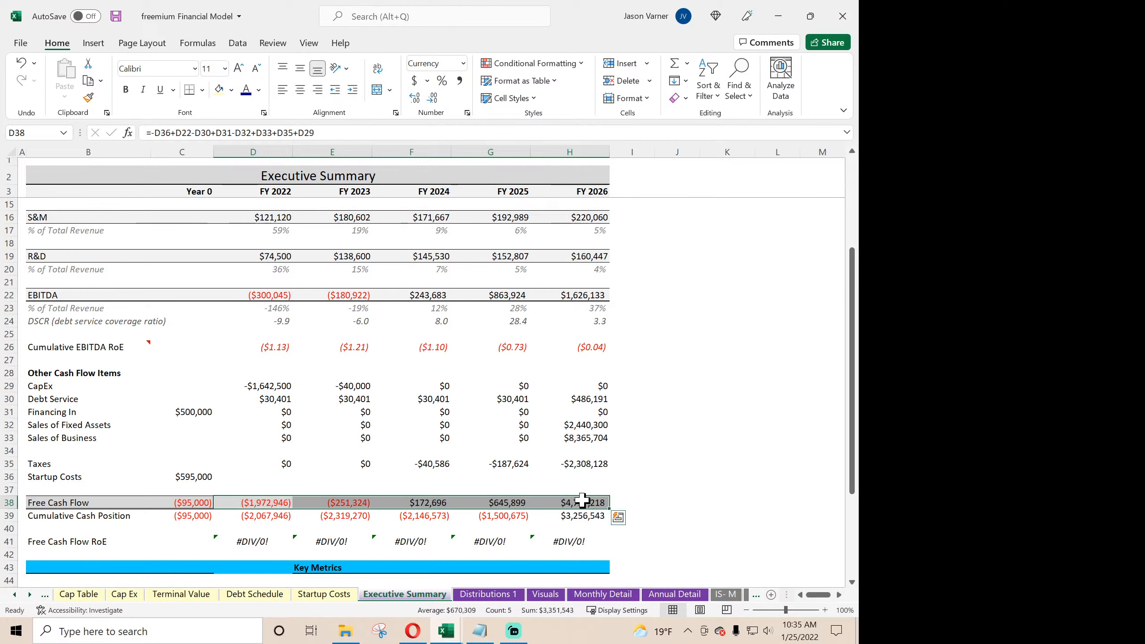
# - Review H38's formula, try removing its Startup Costs term H36, and undo that edit
pyautogui.doubleClick(583, 501)
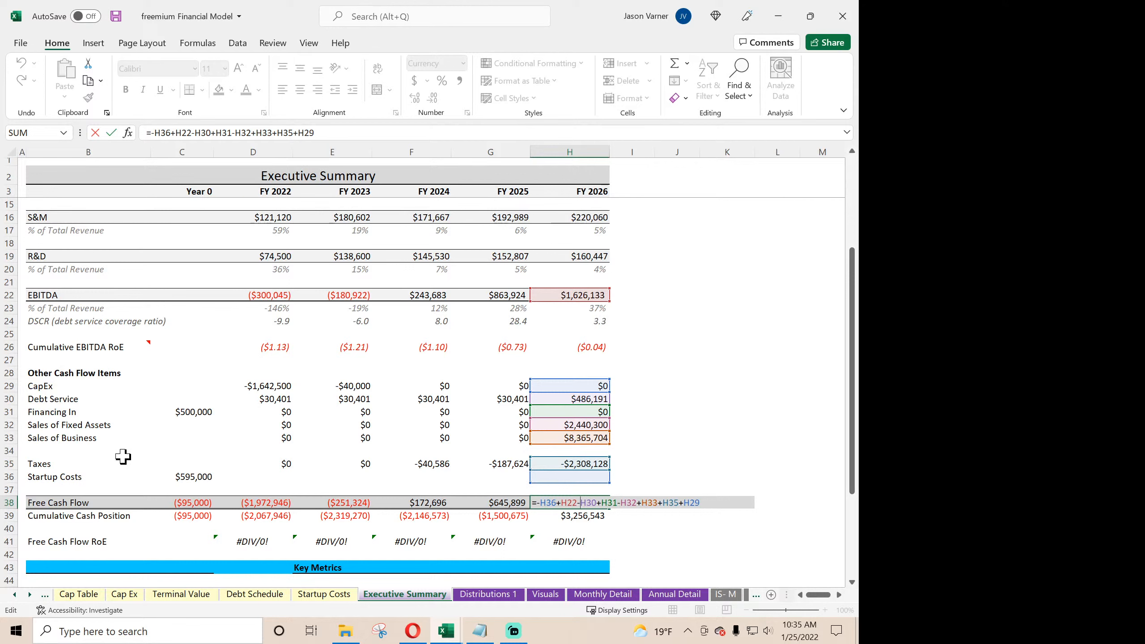
pyautogui.press('Return')
pyautogui.click(553, 504)
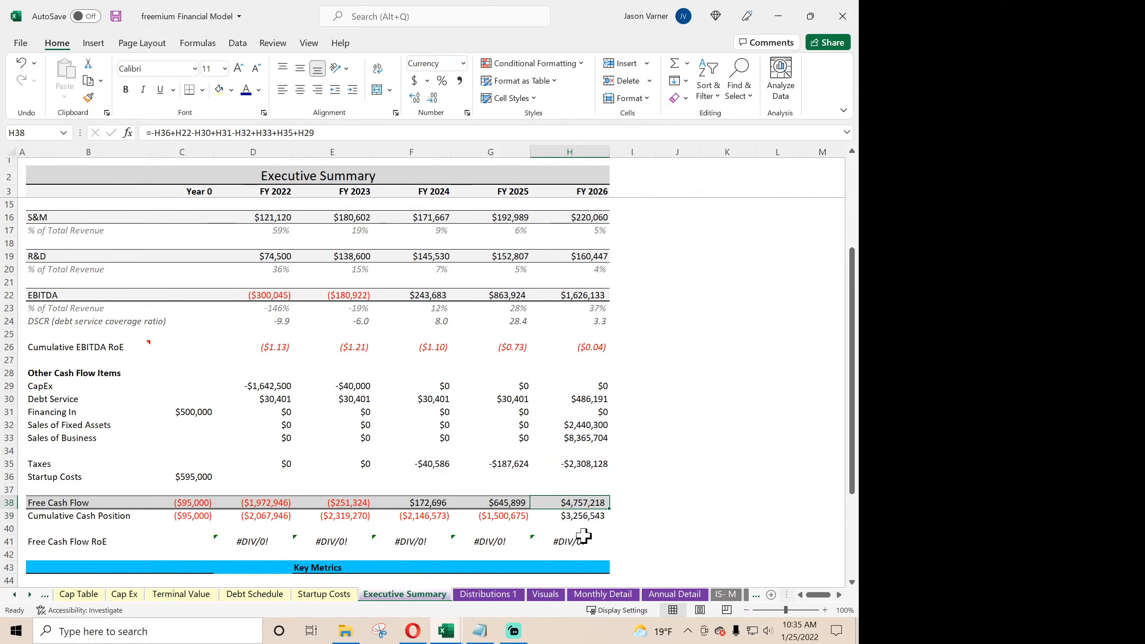
pyautogui.doubleClick(591, 501)
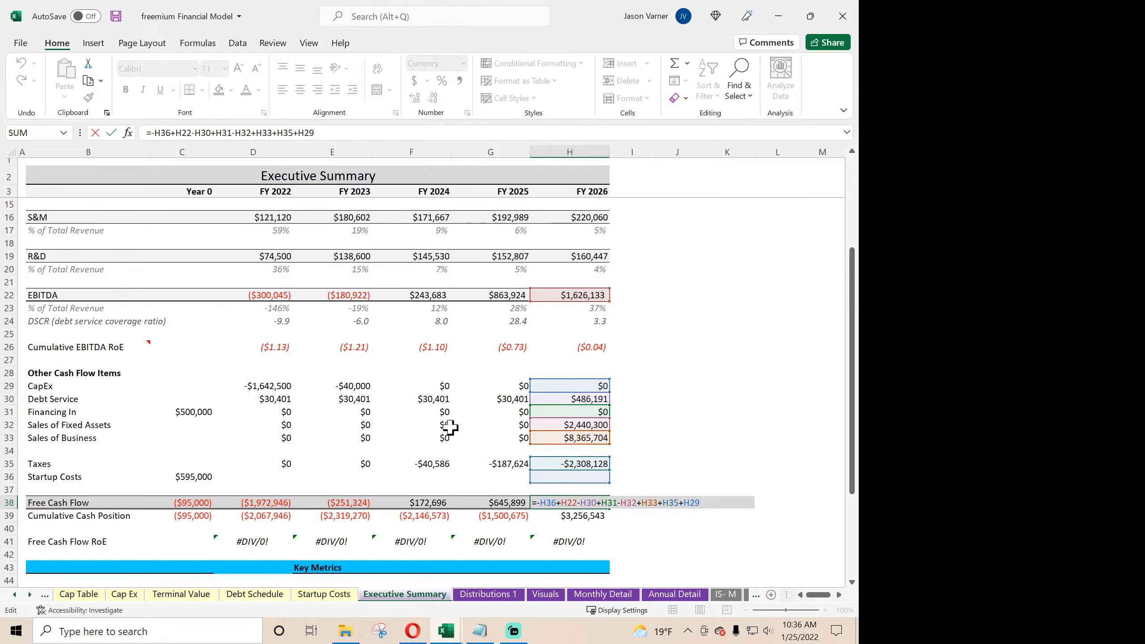
pyautogui.click(176, 133)
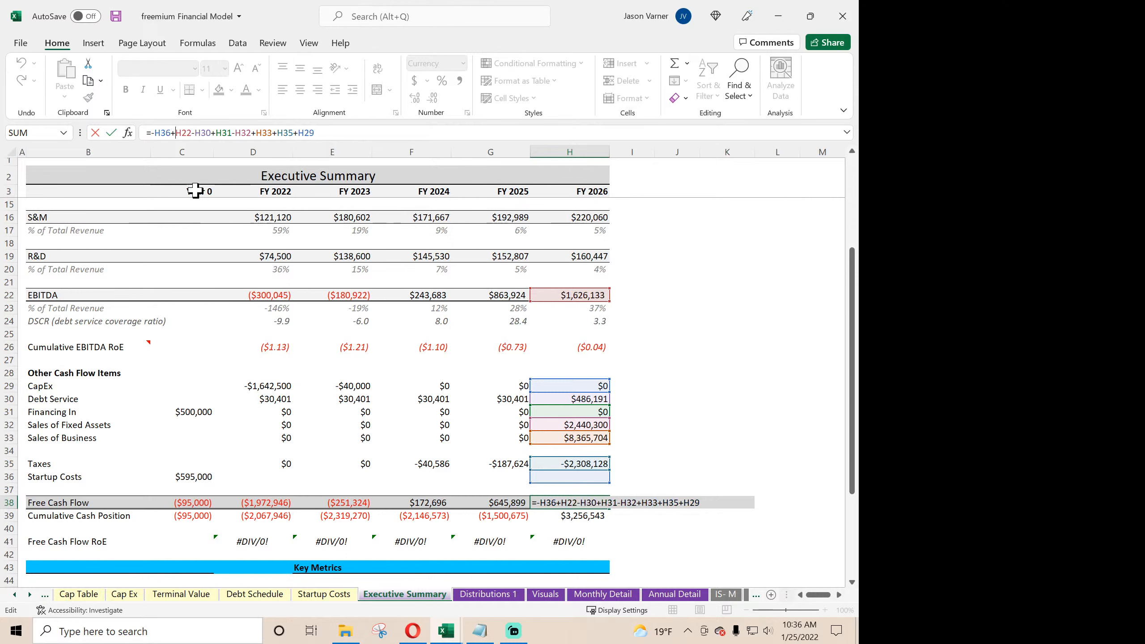
pyautogui.press('BackSpace')
pyautogui.press('BackSpace')
pyautogui.press('BackSpace')
pyautogui.press('BackSpace')
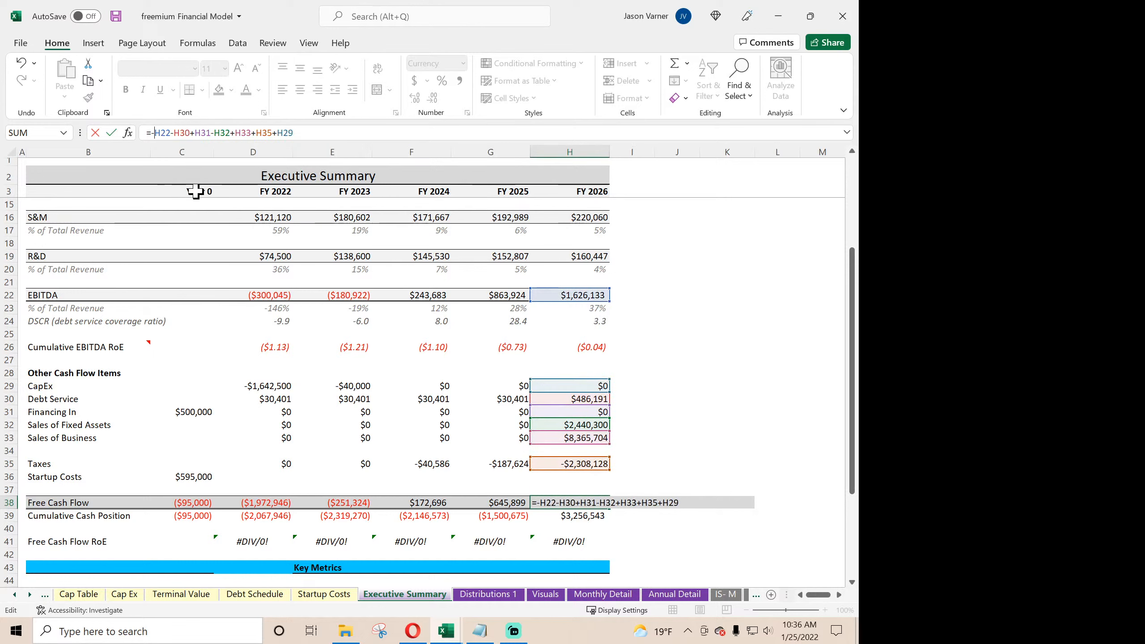
pyautogui.press('BackSpace')
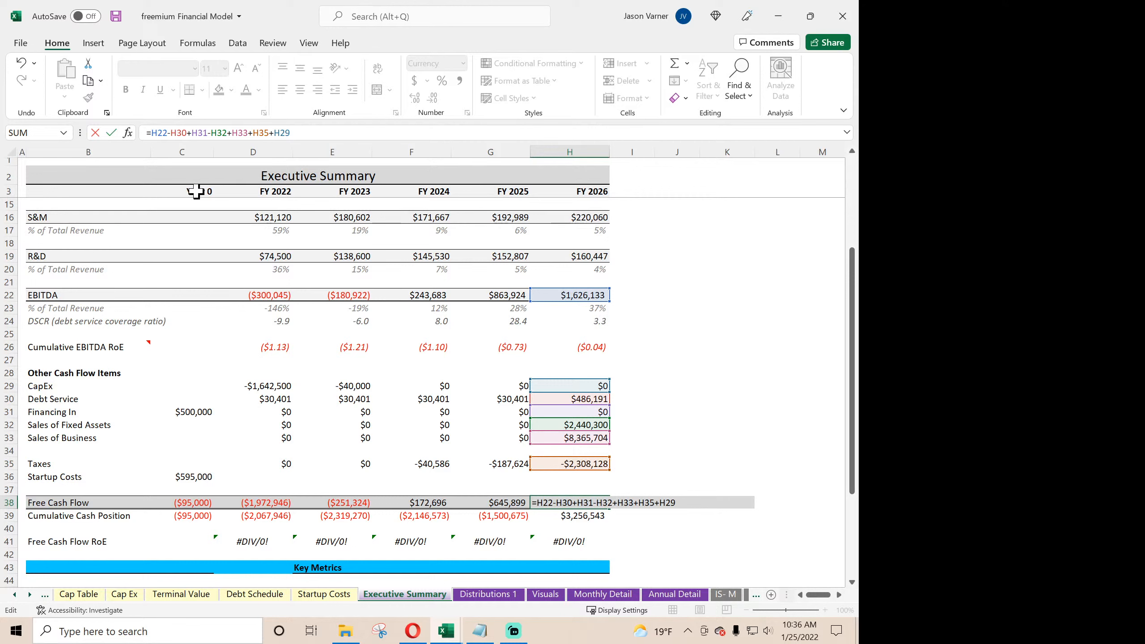
pyautogui.press('Return')
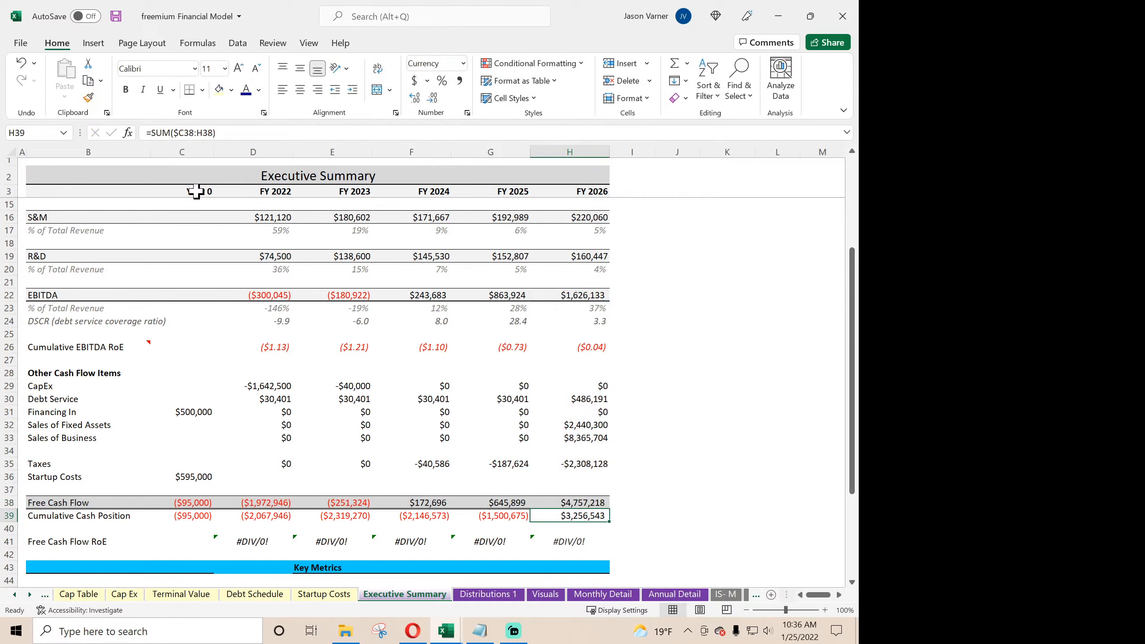
pyautogui.click(21, 63)
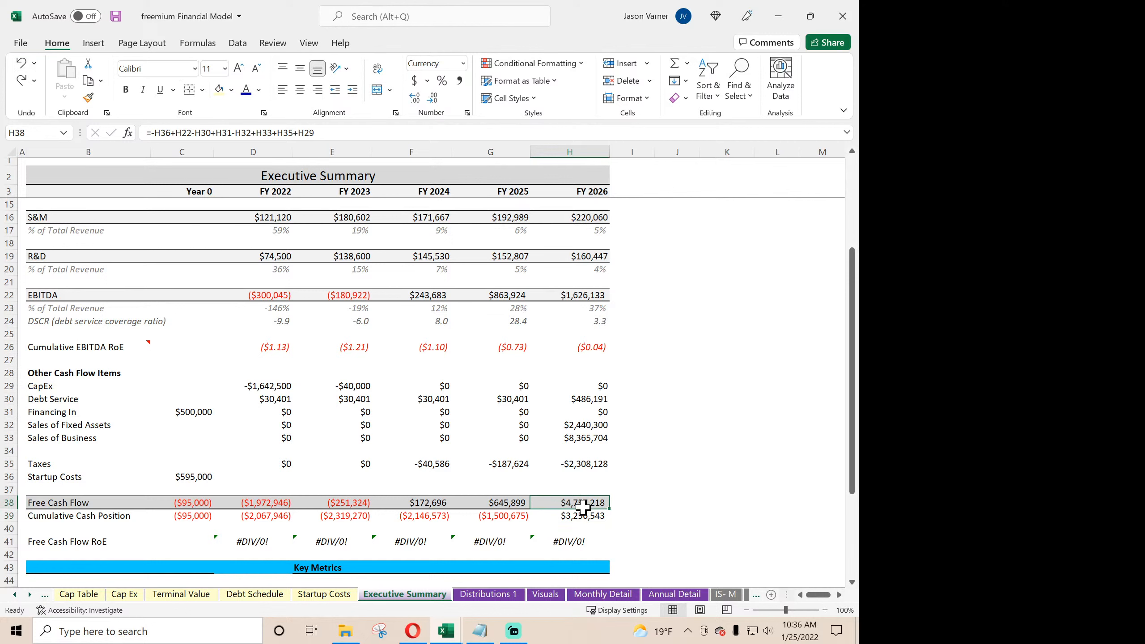
# - Rewrite the FY 2026 Free Cash Flow formula in H38 as =H22+H29-H30+H31+H32+H33+H35
pyautogui.write('=')
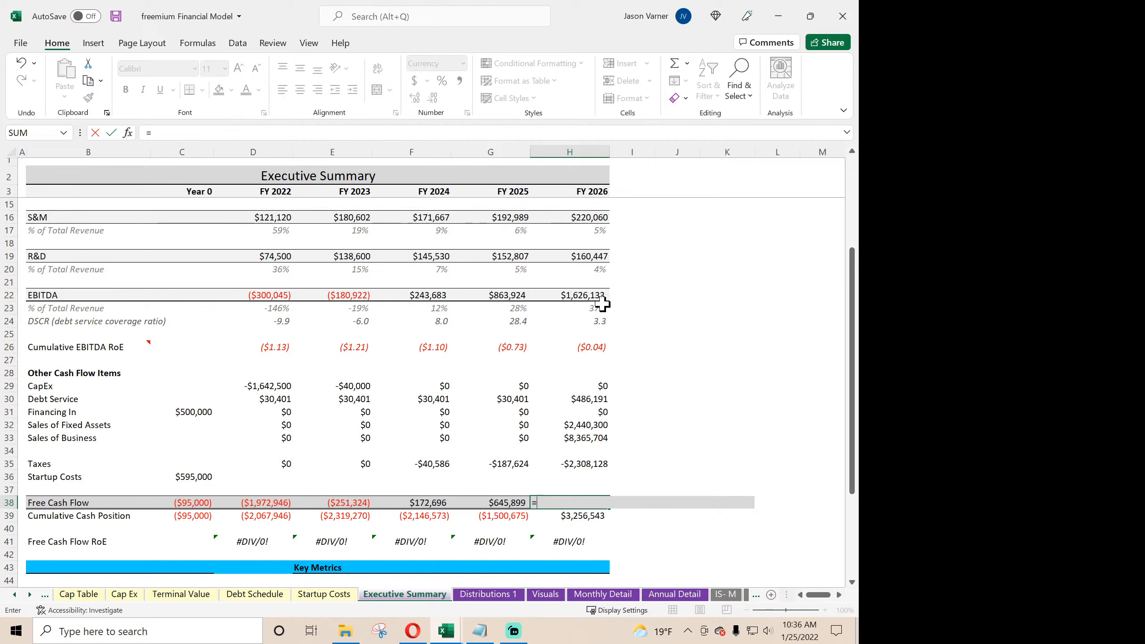
pyautogui.click(589, 298)
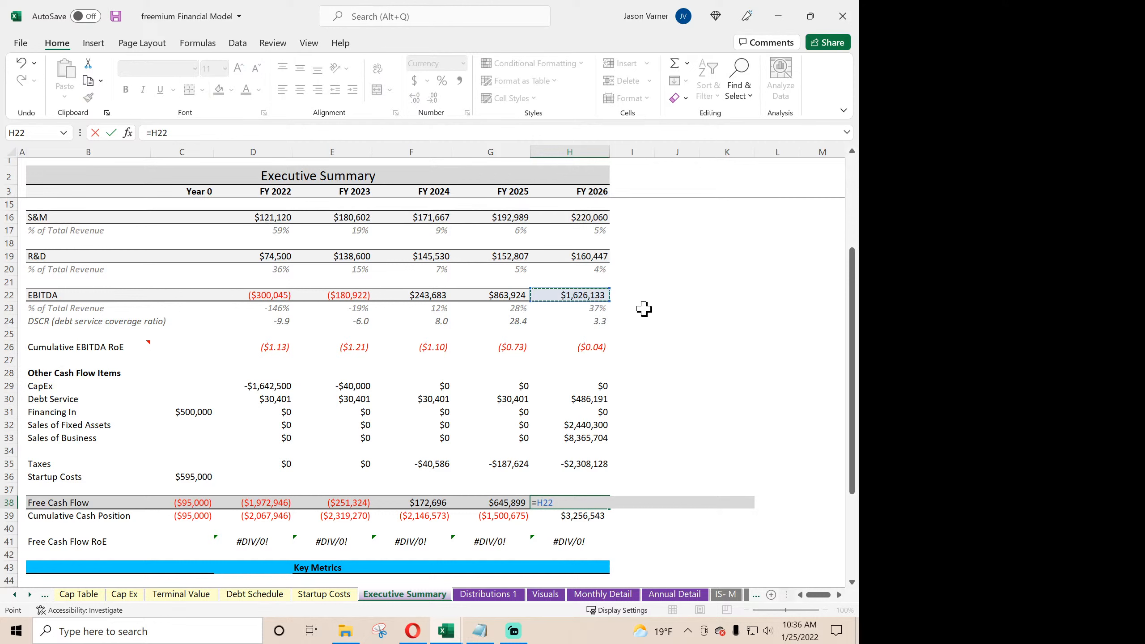
pyautogui.write('+')
pyautogui.click(596, 388)
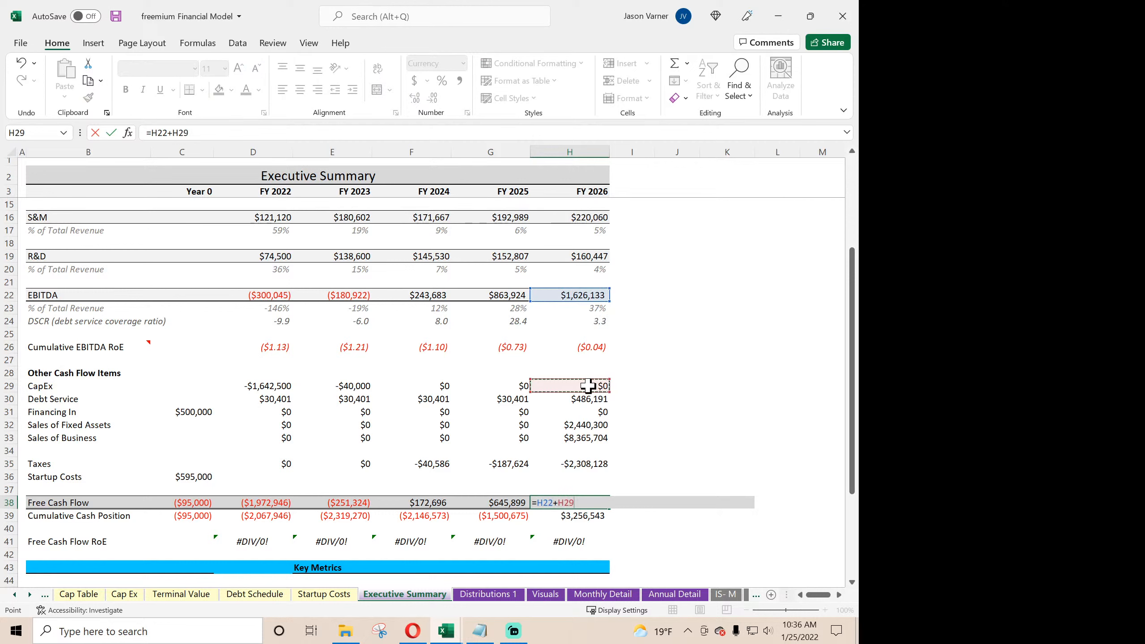
pyautogui.write('+')
pyautogui.press('BackSpace')
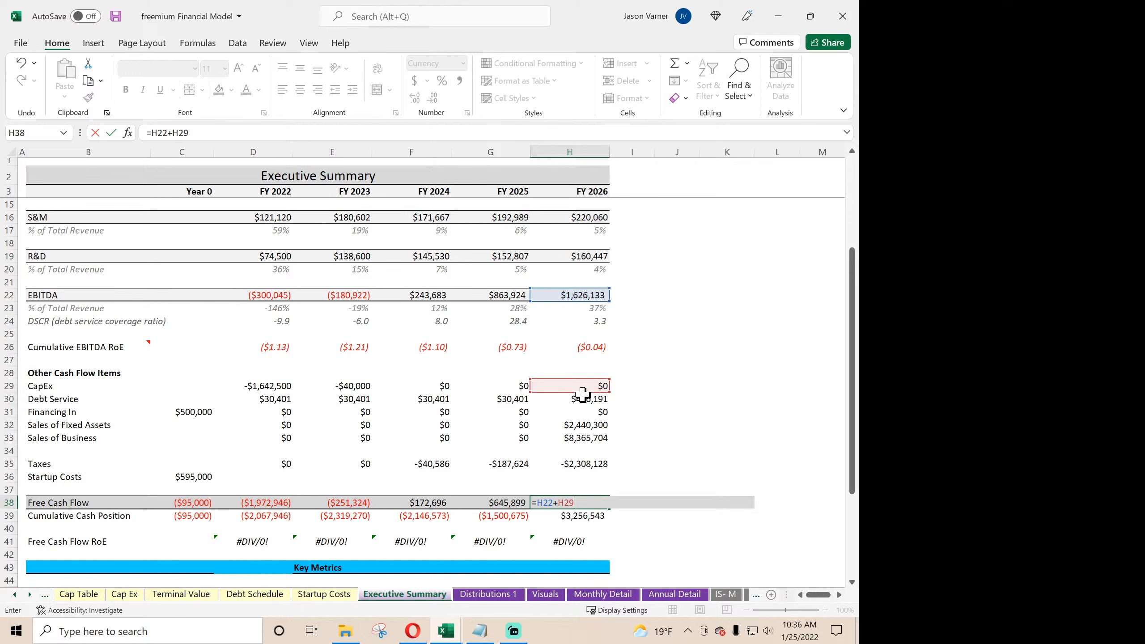
pyautogui.write('-')
pyautogui.click(592, 403)
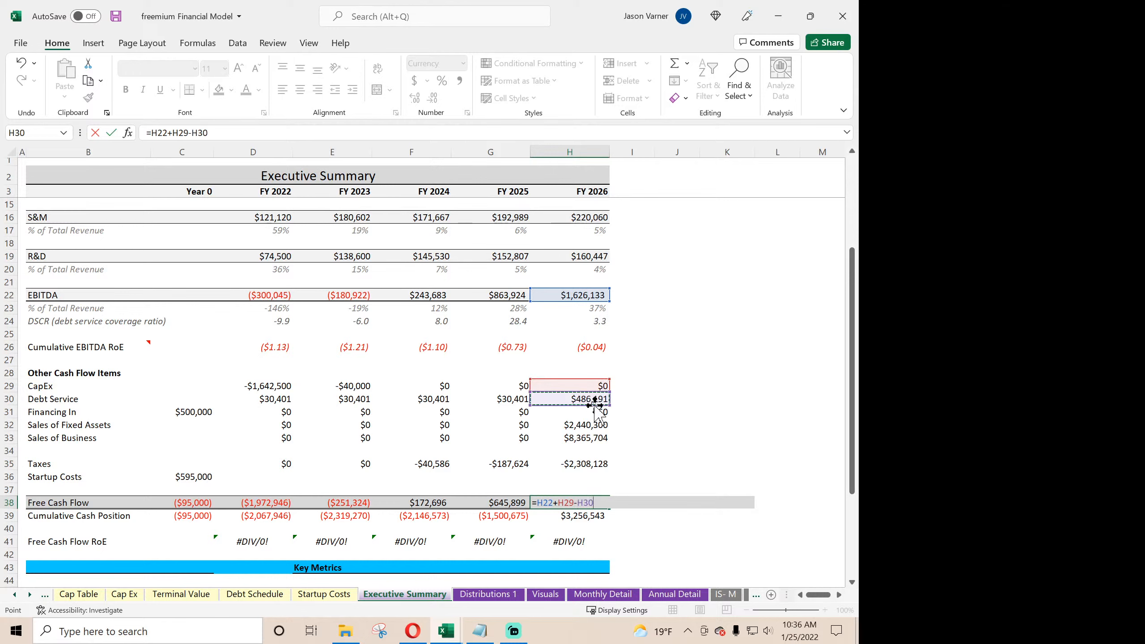
pyautogui.write('+')
pyautogui.click(593, 412)
pyautogui.write('+')
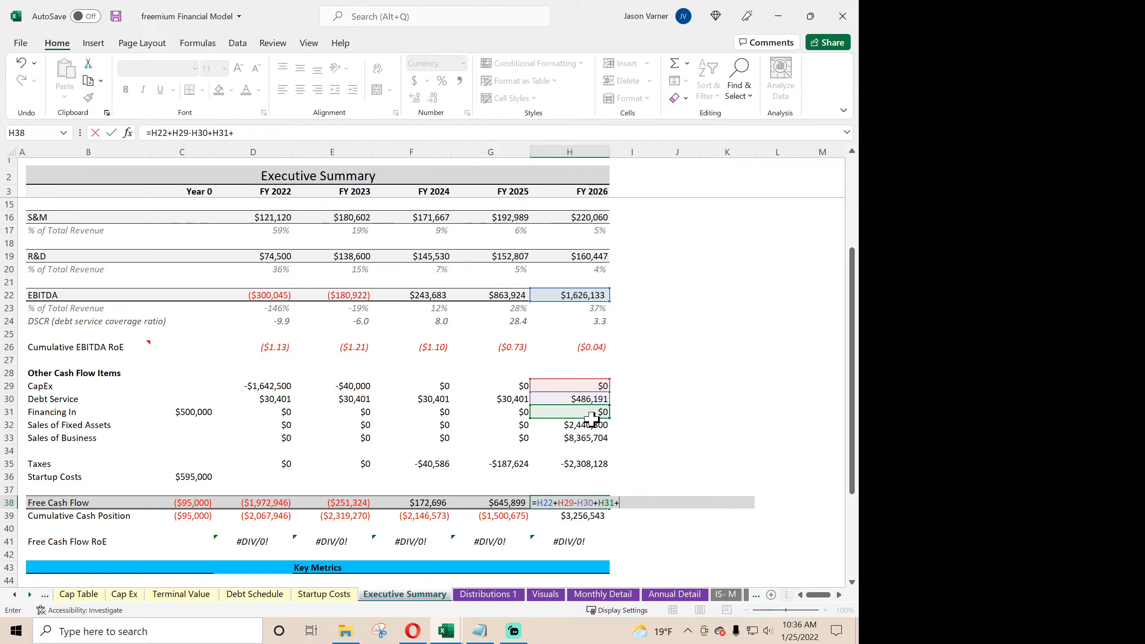
pyautogui.click(592, 426)
pyautogui.write('+')
pyautogui.click(586, 440)
pyautogui.write('+')
pyautogui.click(584, 464)
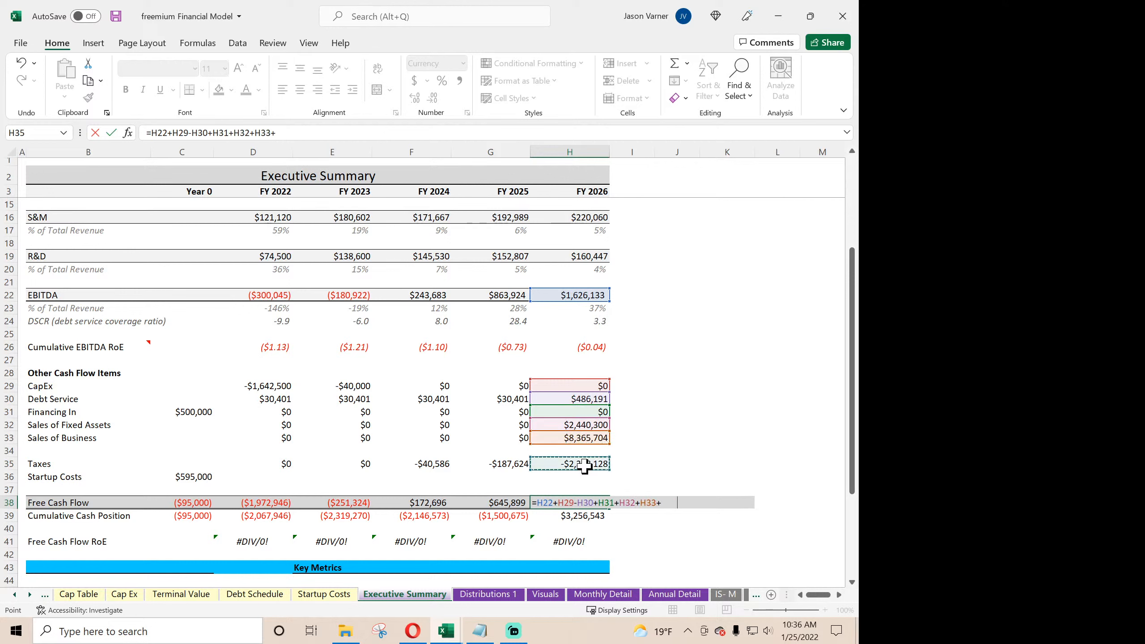
pyautogui.press('Return')
# - Fill H38's formula back through C38, and append -C36 to the Year 0 formula to subtract Startup Costs
pyautogui.click(590, 501)
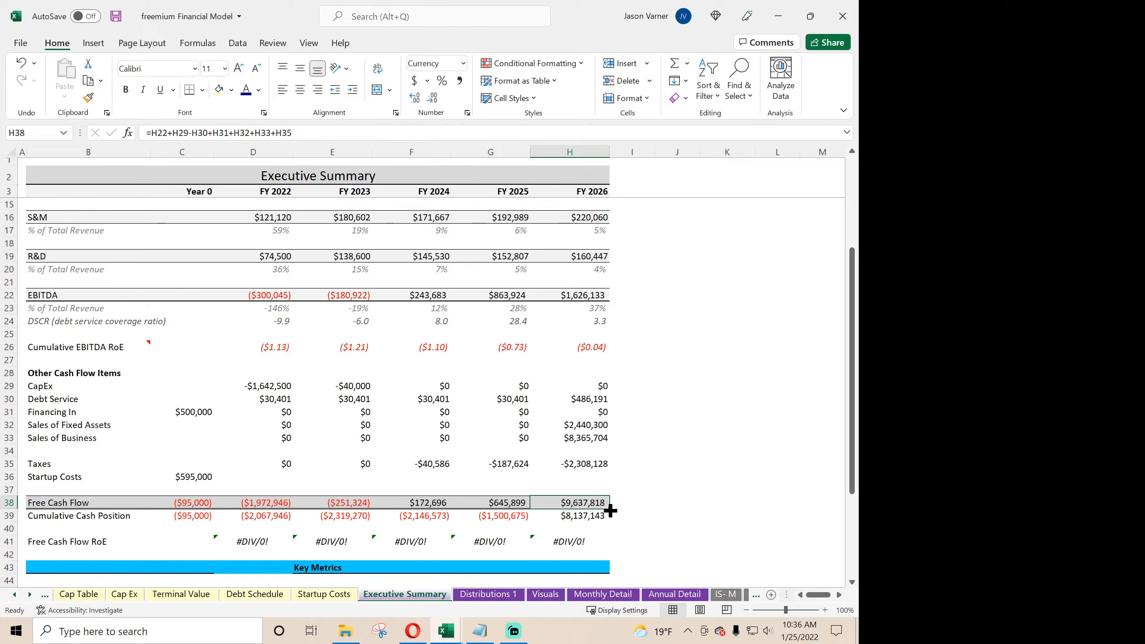
pyautogui.moveTo(609, 508); pyautogui.dragTo(167, 508)
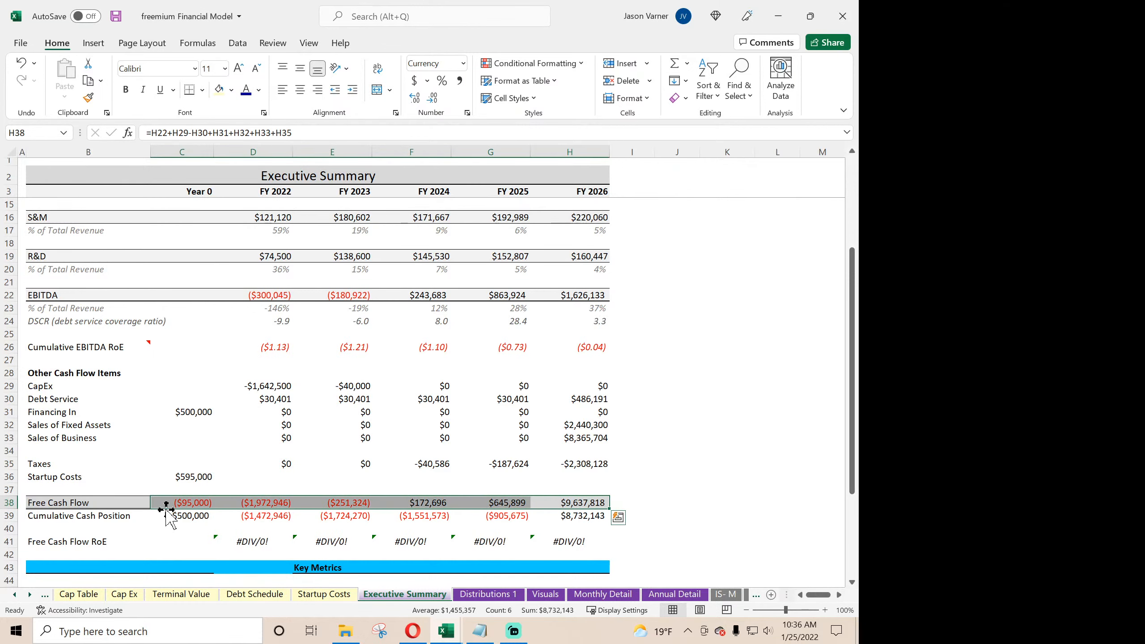
pyautogui.doubleClick(189, 506)
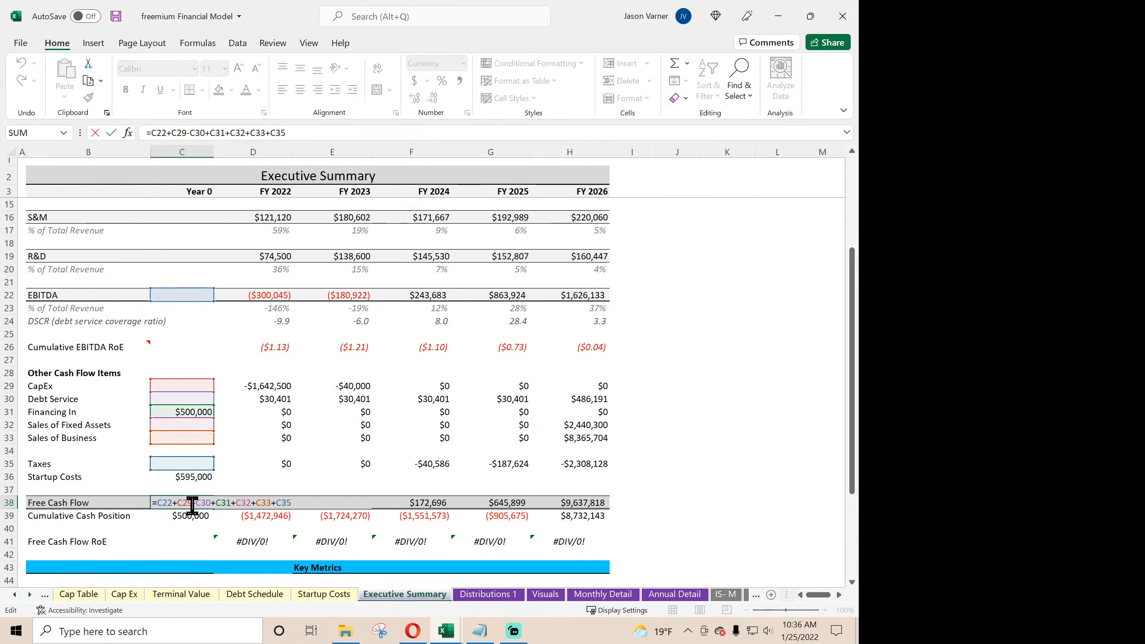
pyautogui.click(299, 132)
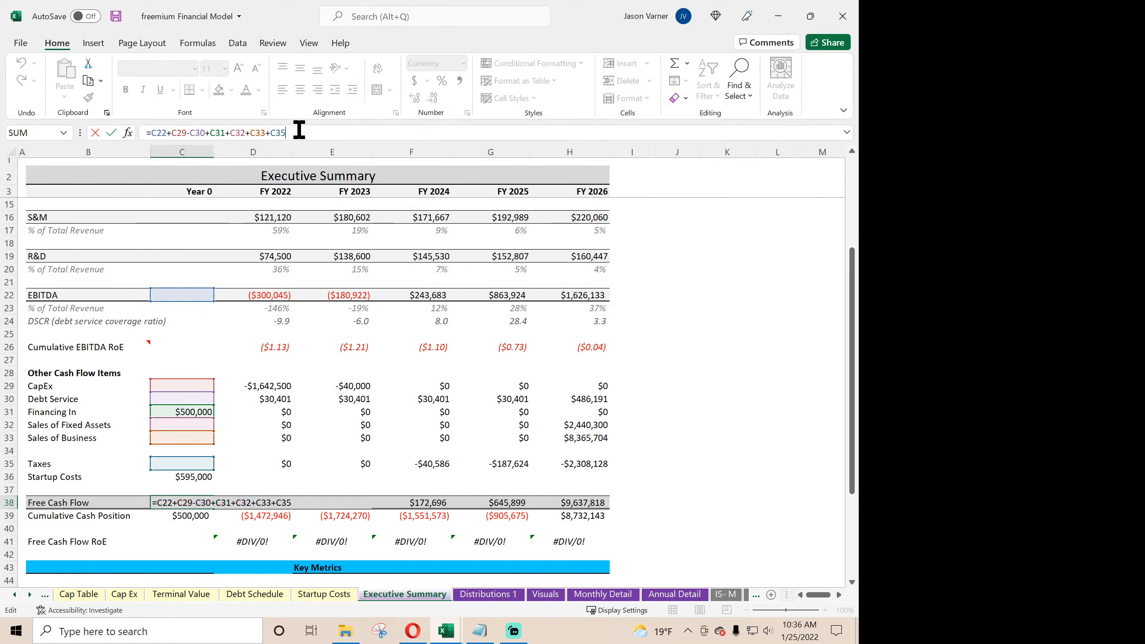
pyautogui.write('-')
pyautogui.click(194, 478)
pyautogui.press('Return')
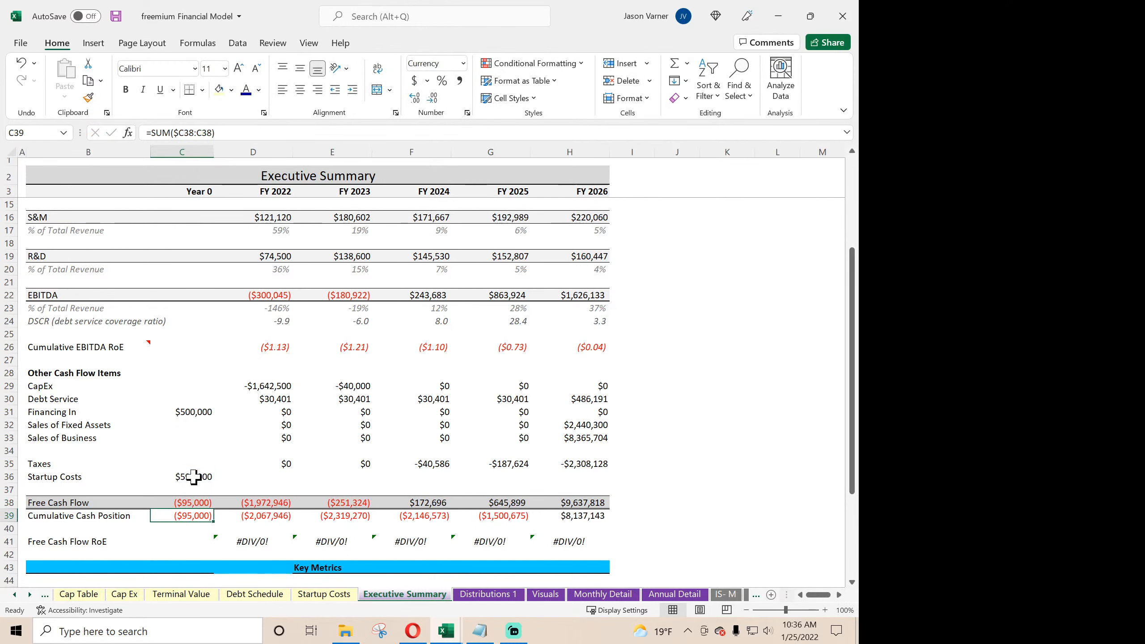
# - Compare the FY 2026 Cumulative Cash Position in H39 with the after-tax cumulative cash position in Annual Detail J148
pyautogui.click(604, 518)
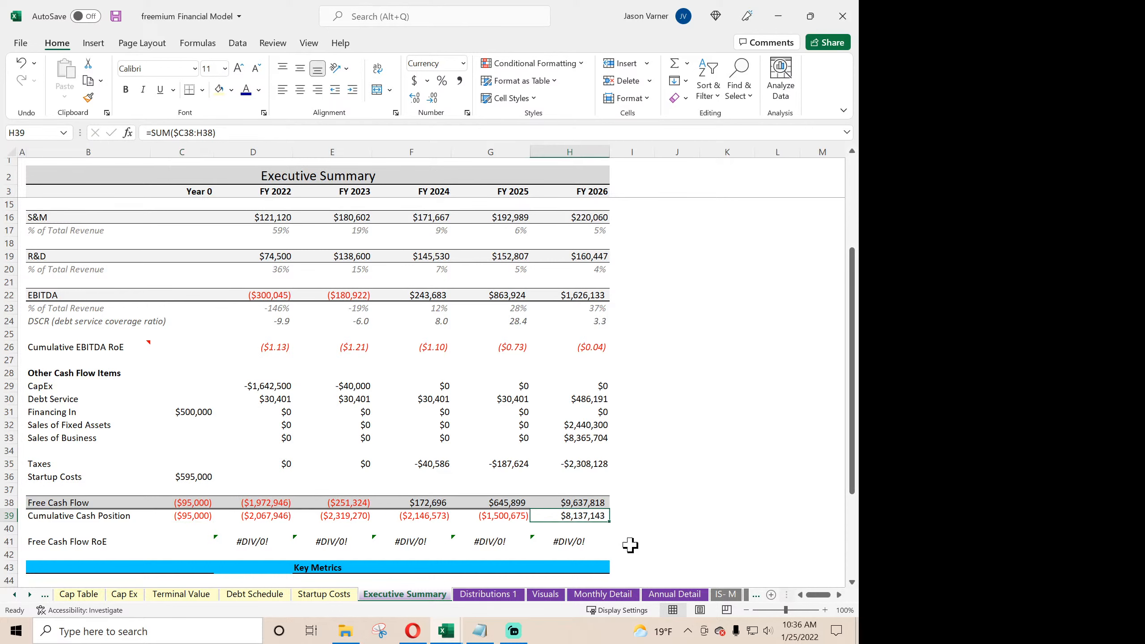
pyautogui.click(672, 596)
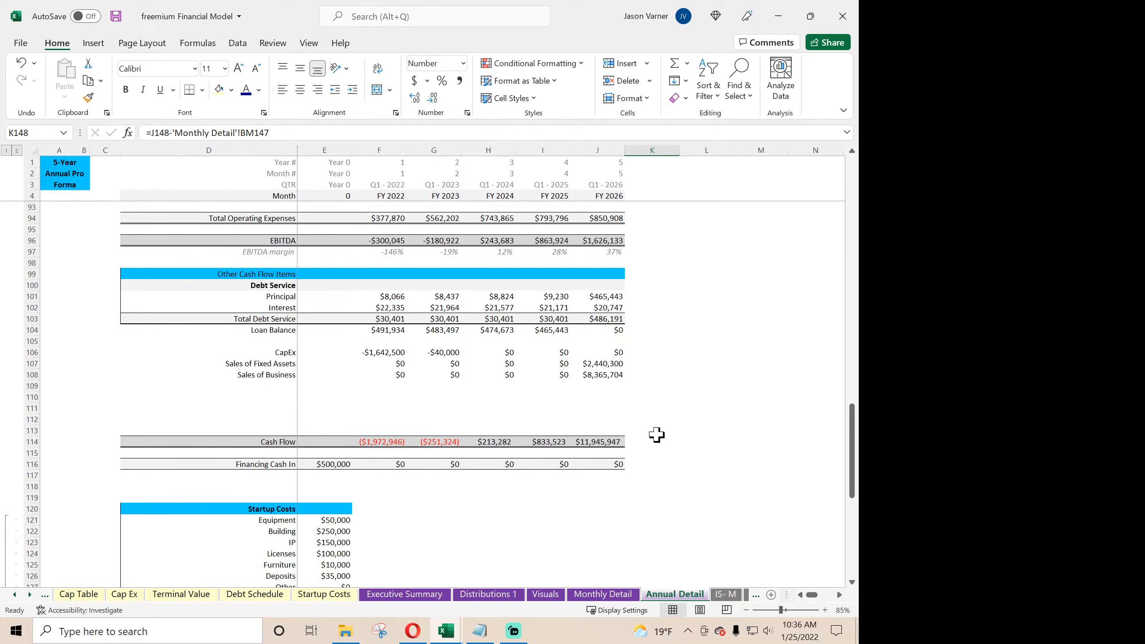
pyautogui.scroll(-11, 657, 435)
pyautogui.click(606, 453)
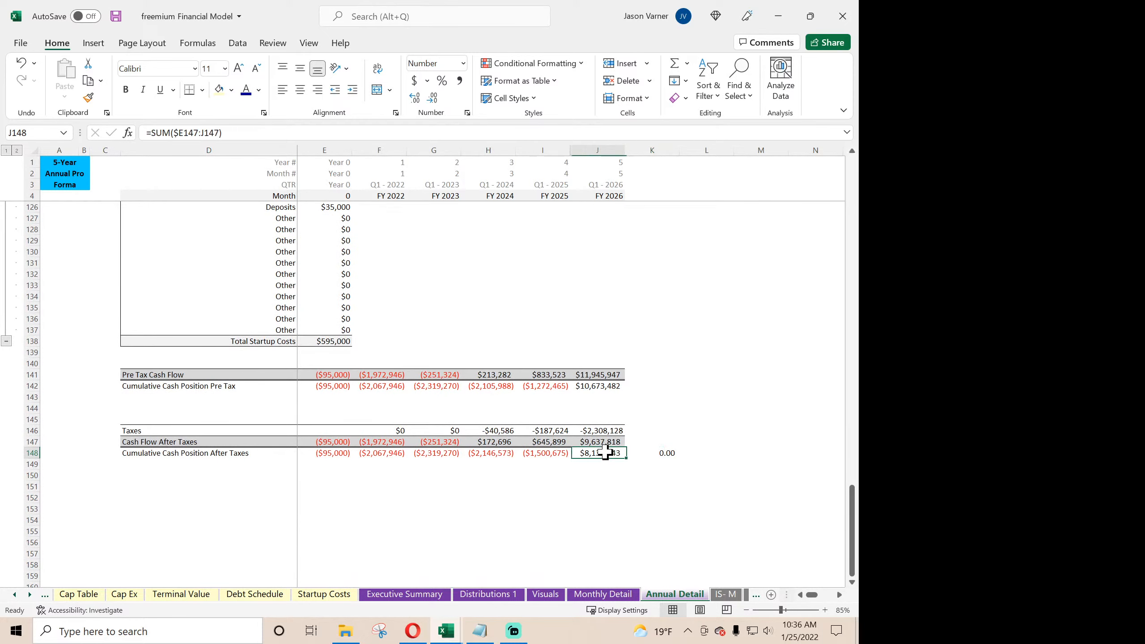
pyautogui.click(419, 594)
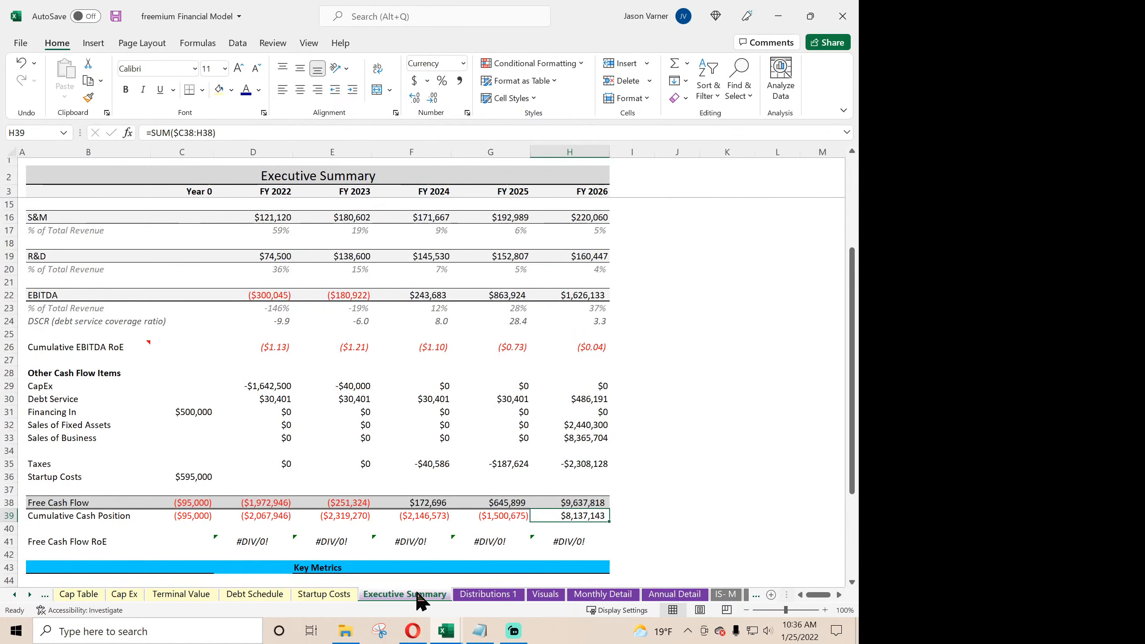
# - Add a thick bottom border to the Key Metrics header row on the Executive Summary
pyautogui.click(262, 544)
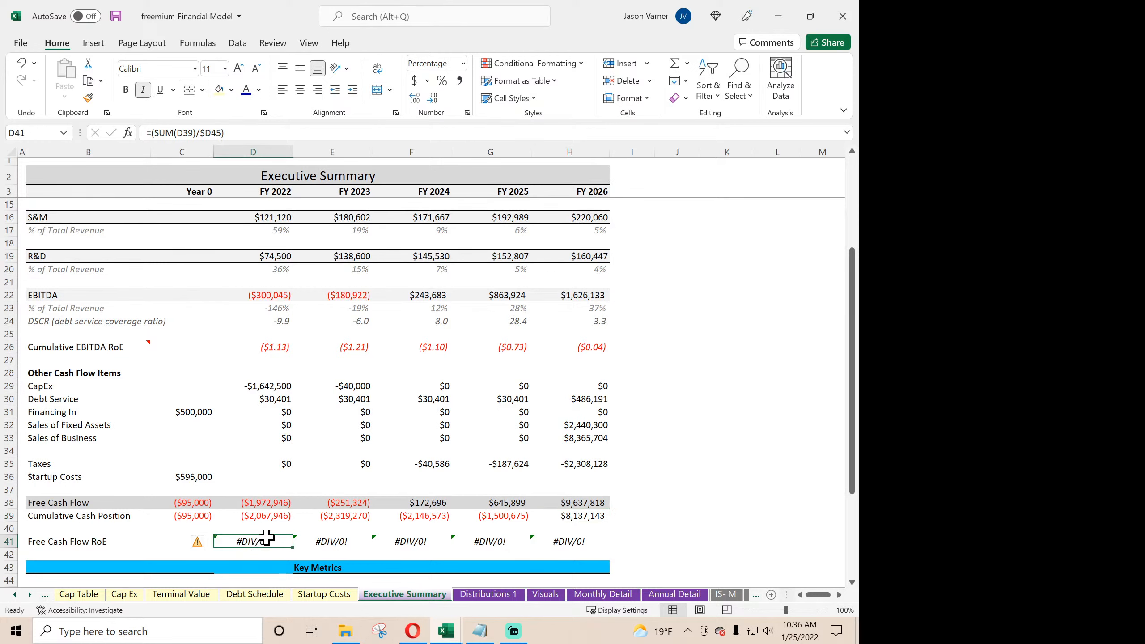
pyautogui.scroll(-4, 266, 539)
pyautogui.click(250, 424)
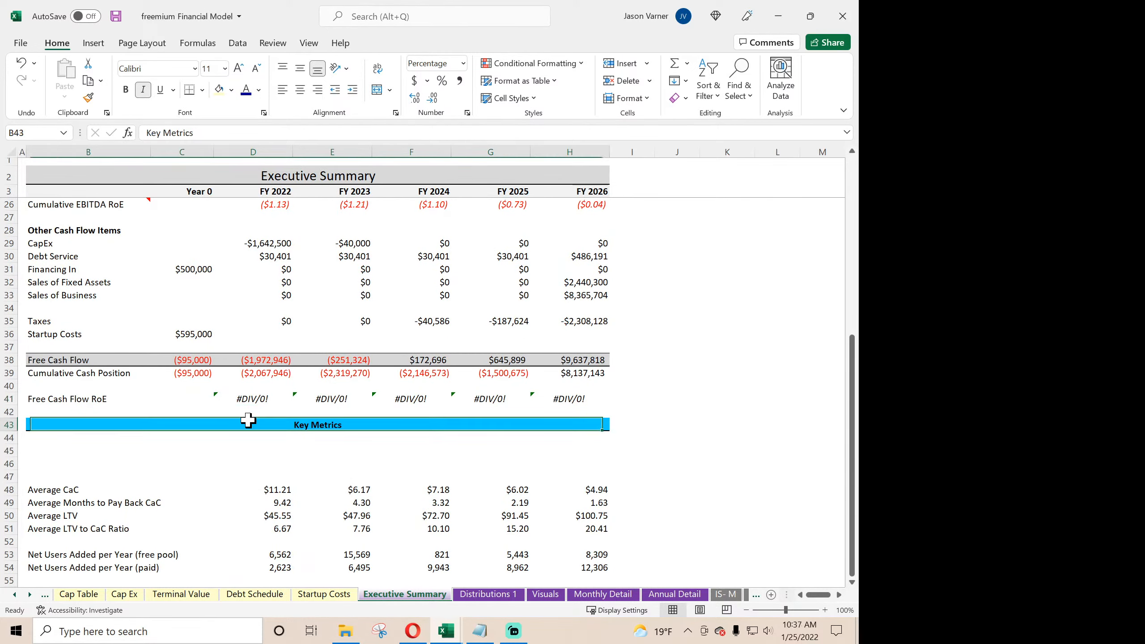
pyautogui.click(203, 90)
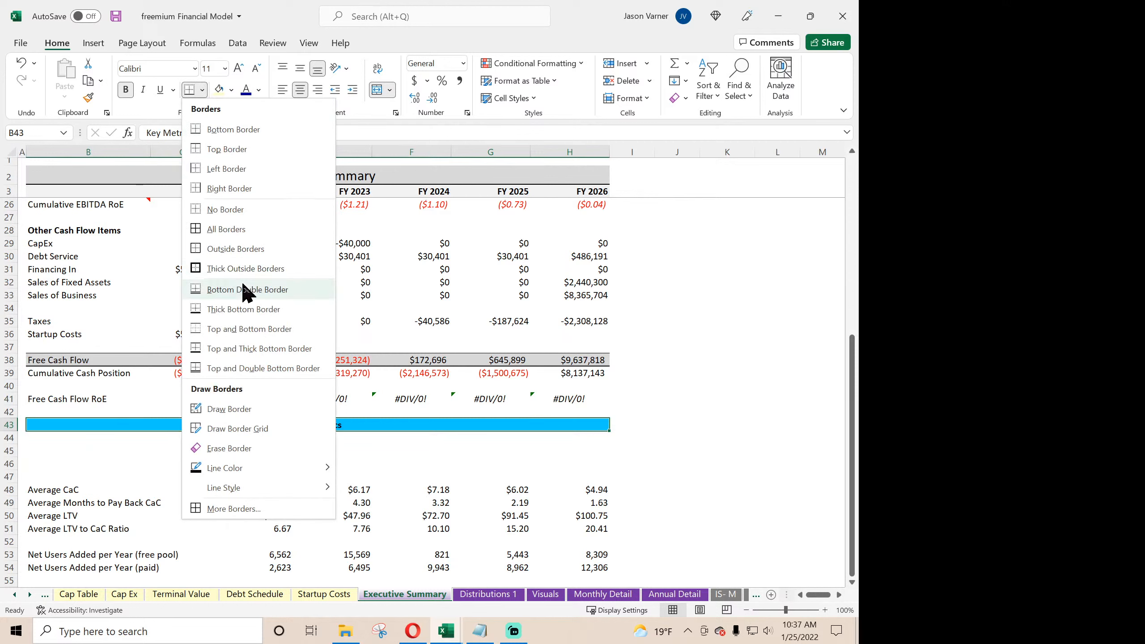
pyautogui.click(243, 309)
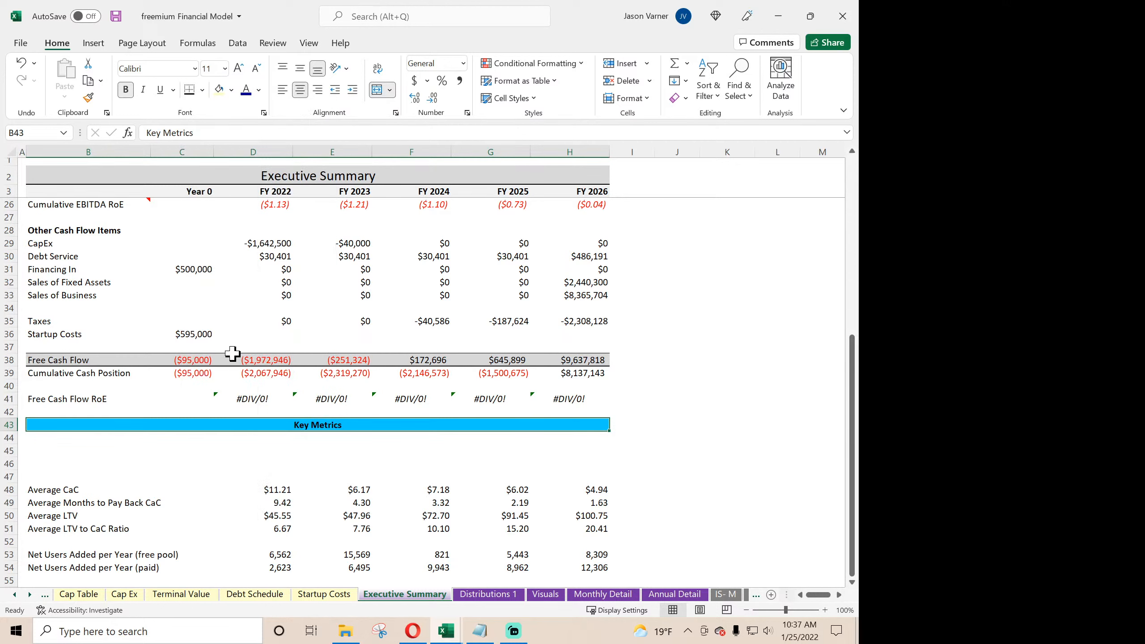
# - Rewrite the FY 2022 Free Cash Flow RoE formula in D41 as =(SUM(D39)/'Cap Table'!$D3), dividing by Total Equity Required
pyautogui.click(85, 398)
pyautogui.click(252, 396)
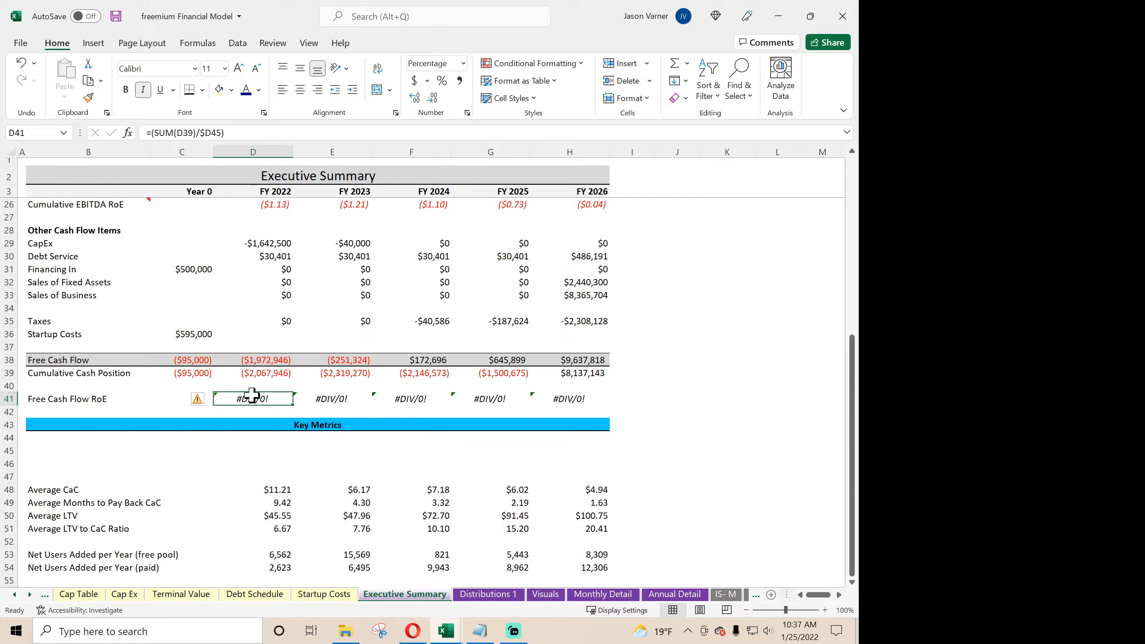
pyautogui.click(203, 134)
pyautogui.moveTo(203, 134); pyautogui.dragTo(277, 133)
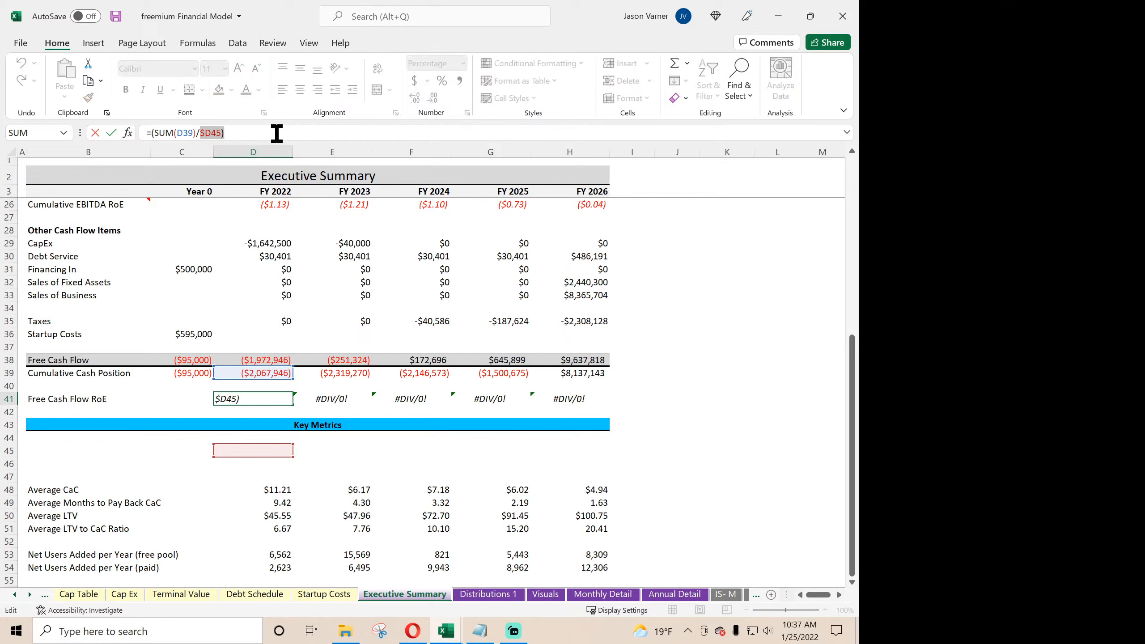
pyautogui.press('BackSpace')
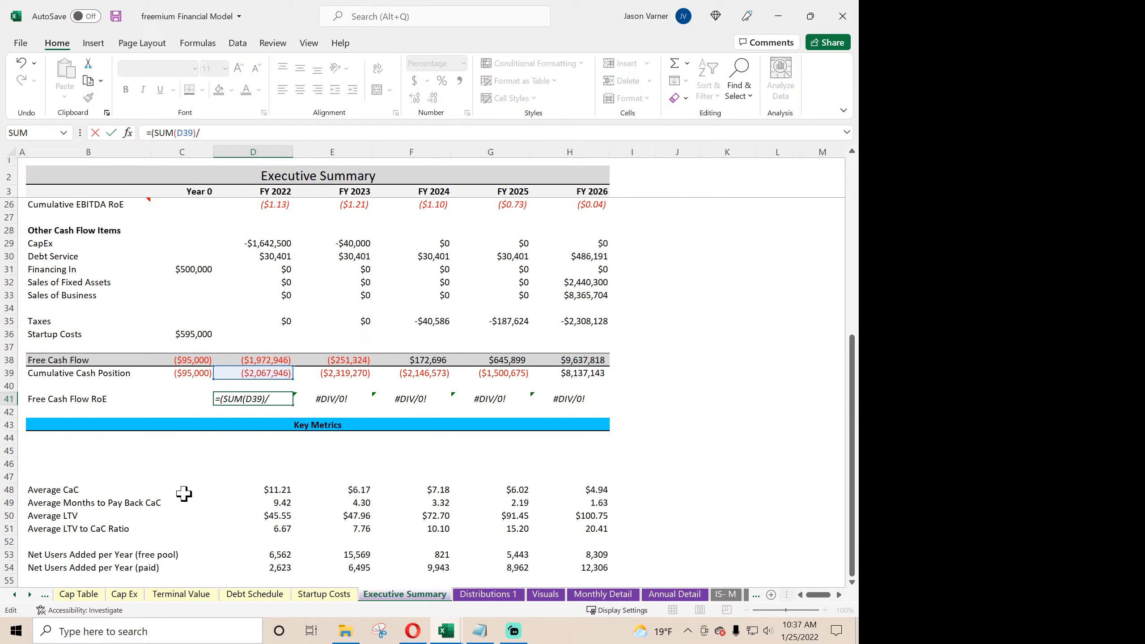
pyautogui.click(88, 596)
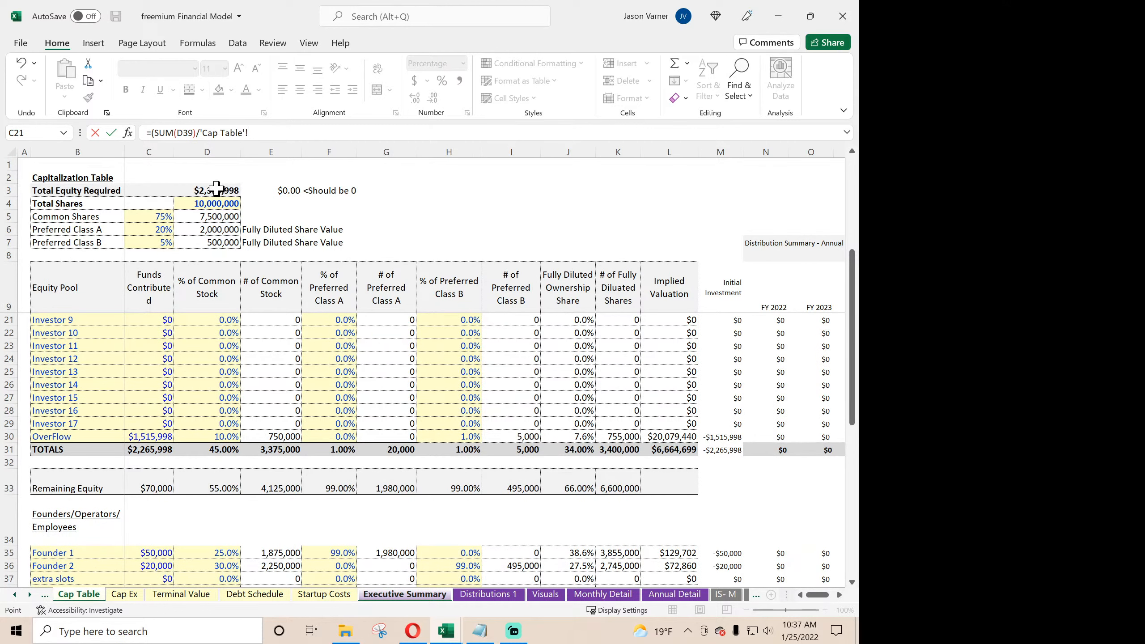
pyautogui.click(250, 132)
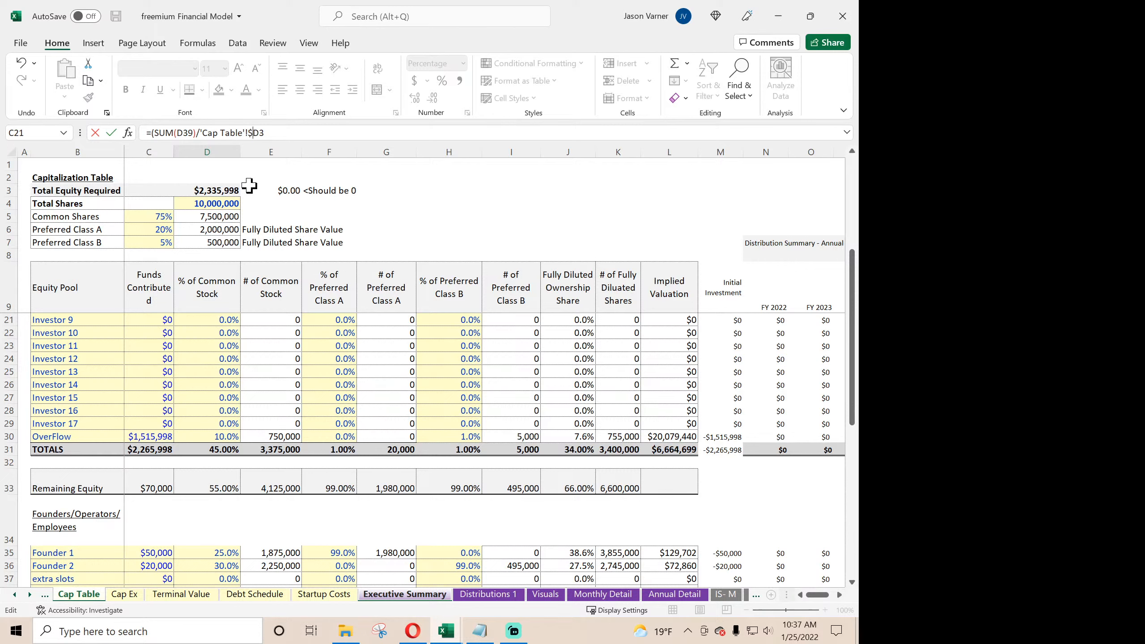
pyautogui.write('$')
pyautogui.press('Return')
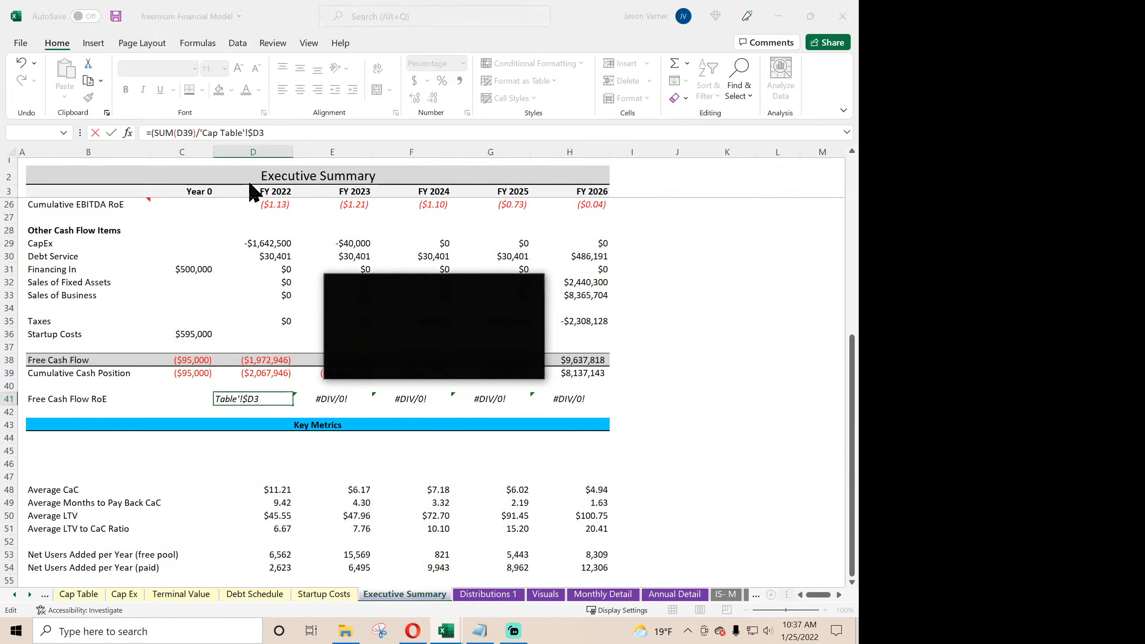
pyautogui.click(410, 366)
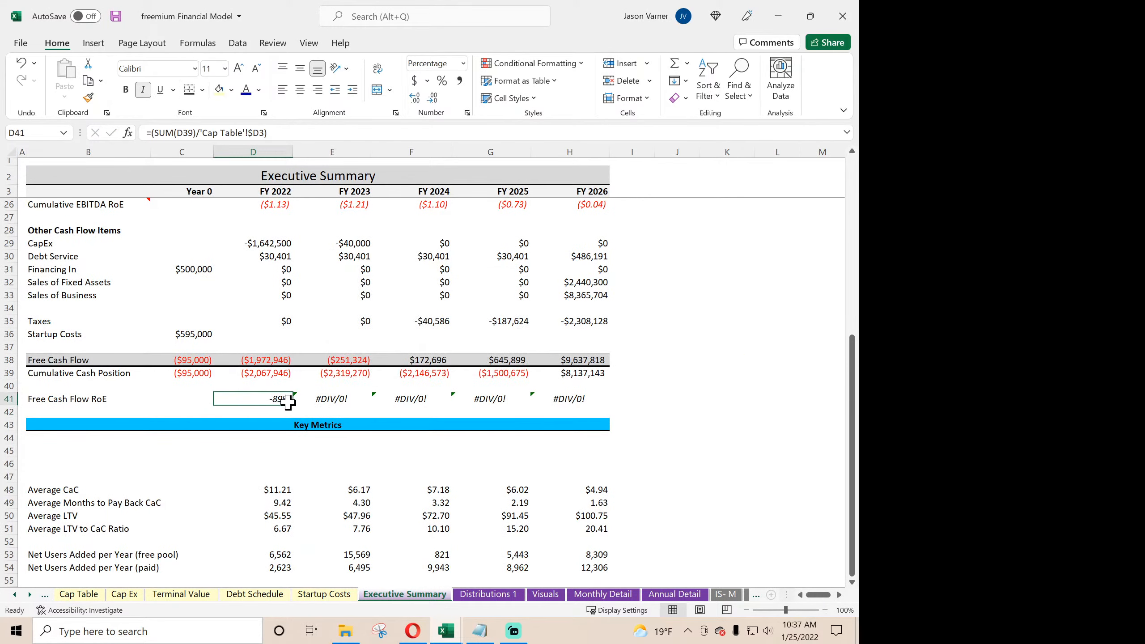
# - Fill the Free Cash Flow RoE formula from D41 across through H41 and look over the summary
pyautogui.moveTo(293, 405); pyautogui.dragTo(586, 405)
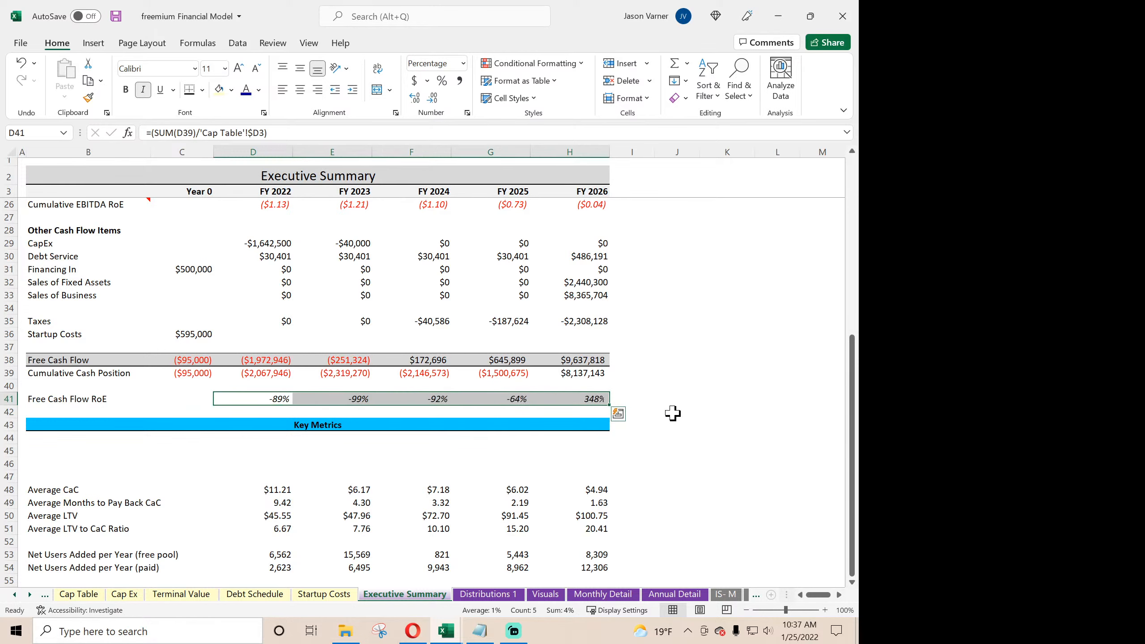
pyautogui.click(591, 398)
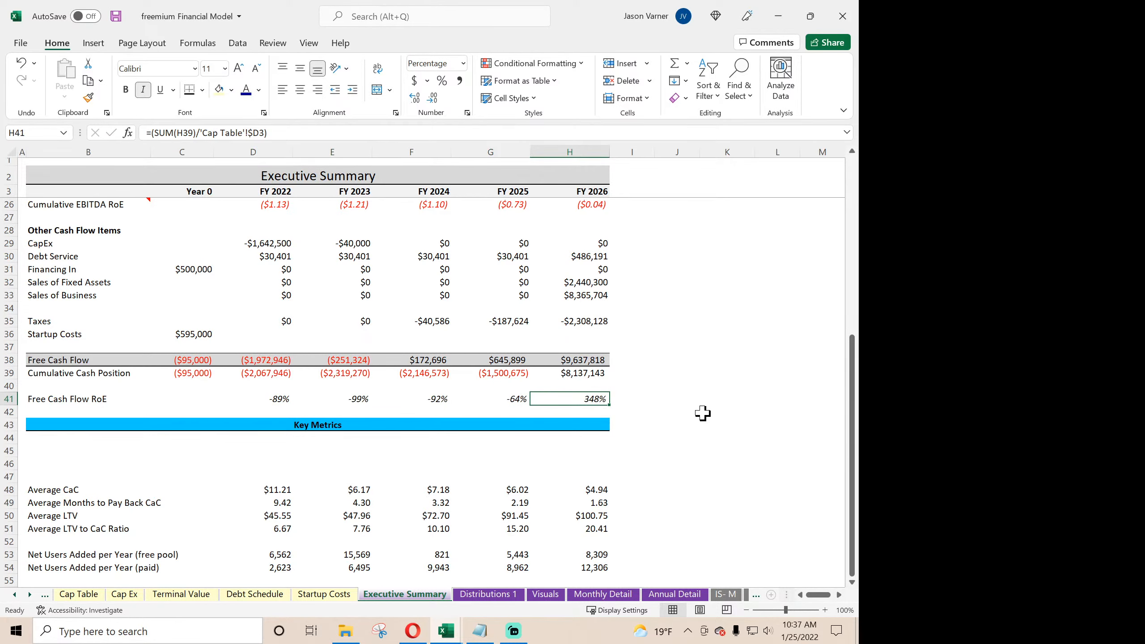
pyautogui.scroll(-4, 699, 413)
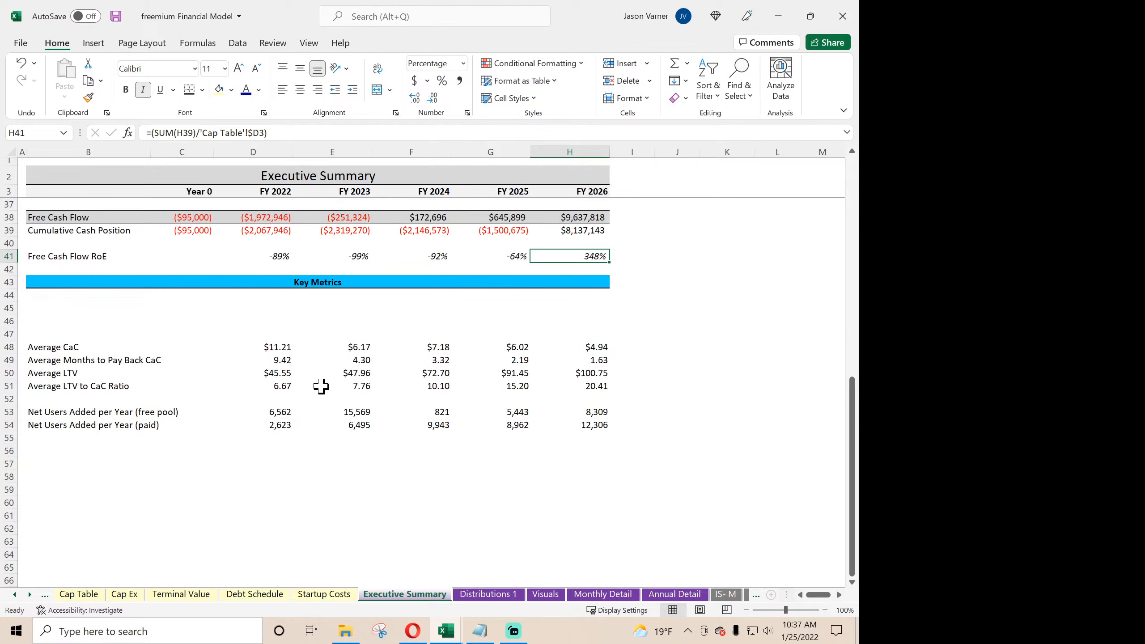
pyautogui.scroll(4, 338, 457)
pyautogui.scroll(4, 370, 516)
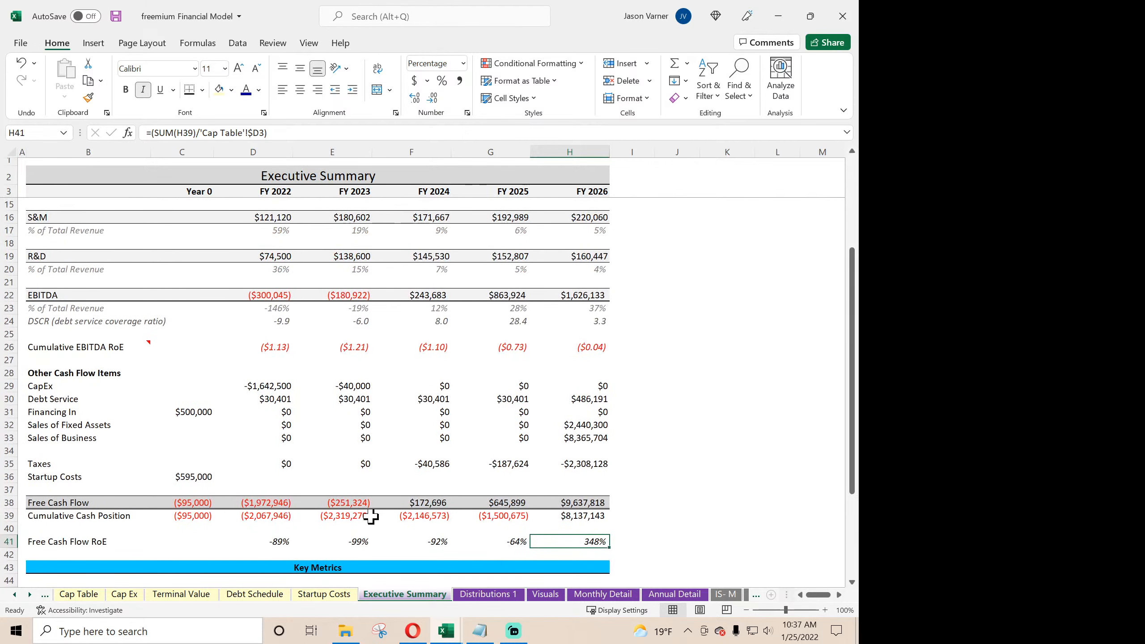
pyautogui.scroll(4, 548, 427)
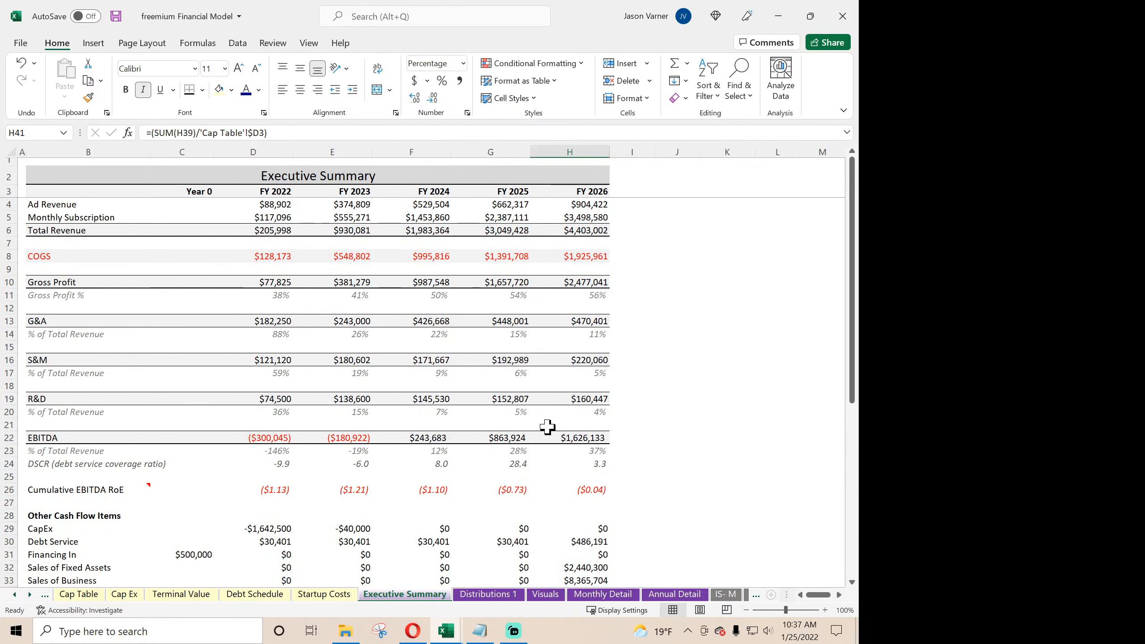
# - Delete blank row 34 between Sales of Business and Taxes on the Executive Summary
pyautogui.scroll(-4, 307, 396)
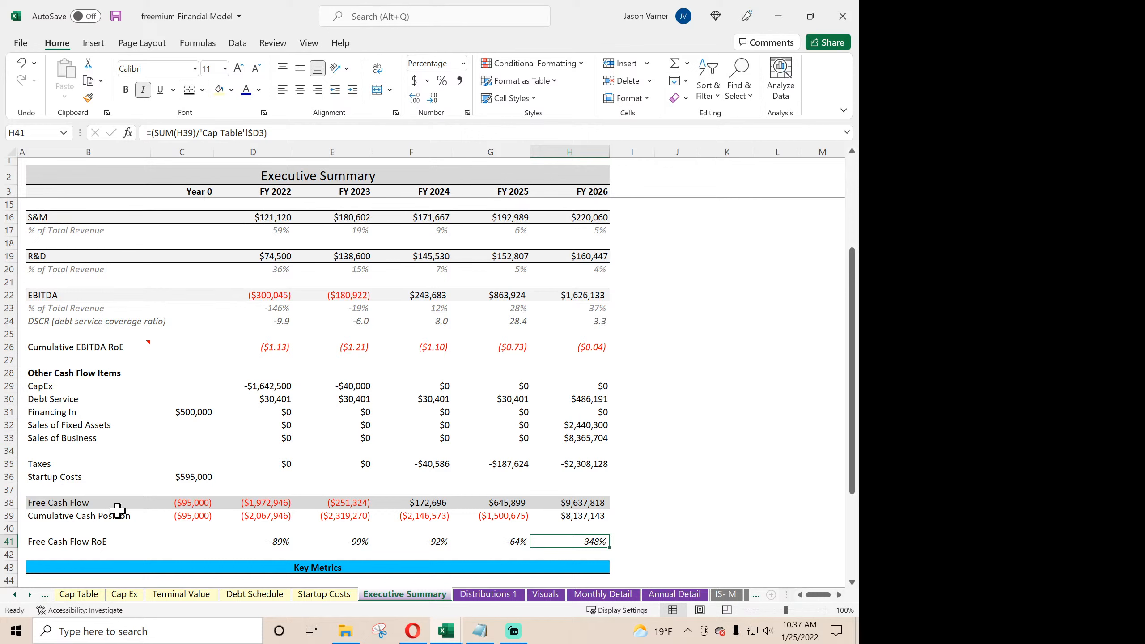
pyautogui.rightClick(9, 451)
pyautogui.click(47, 342)
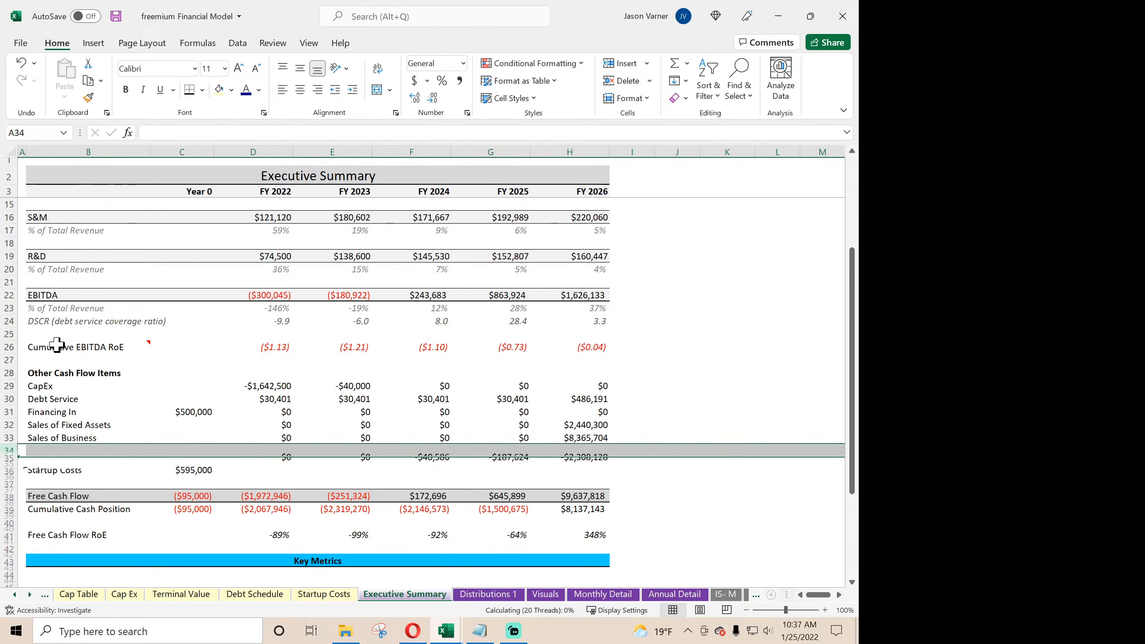
pyautogui.click(693, 396)
pyautogui.scroll(-4, 693, 396)
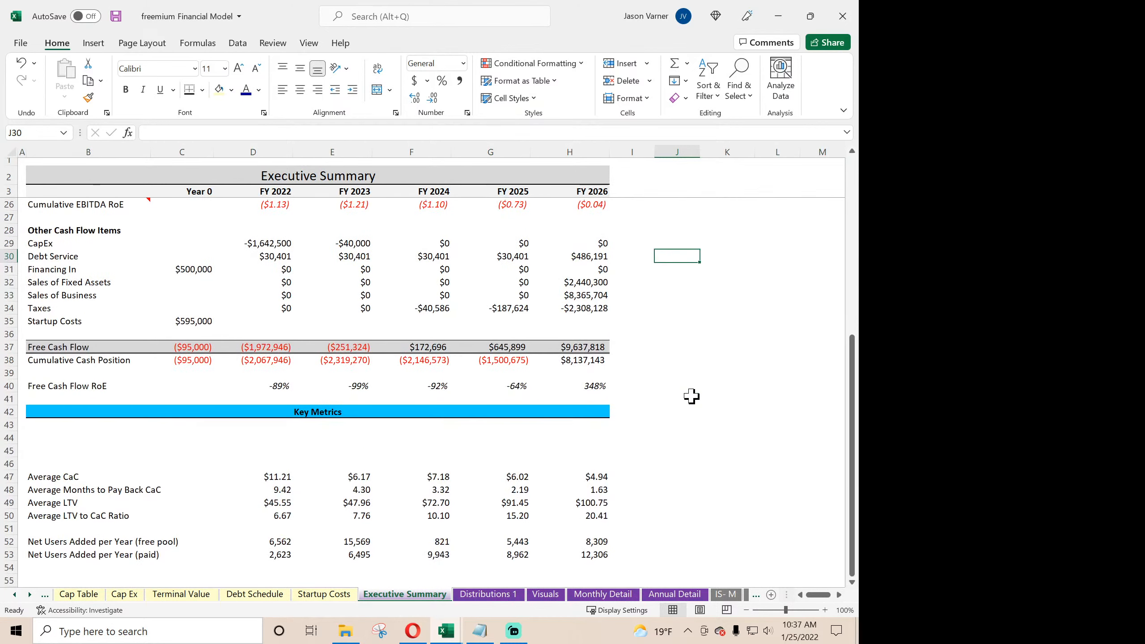
pyautogui.scroll(7, 690, 397)
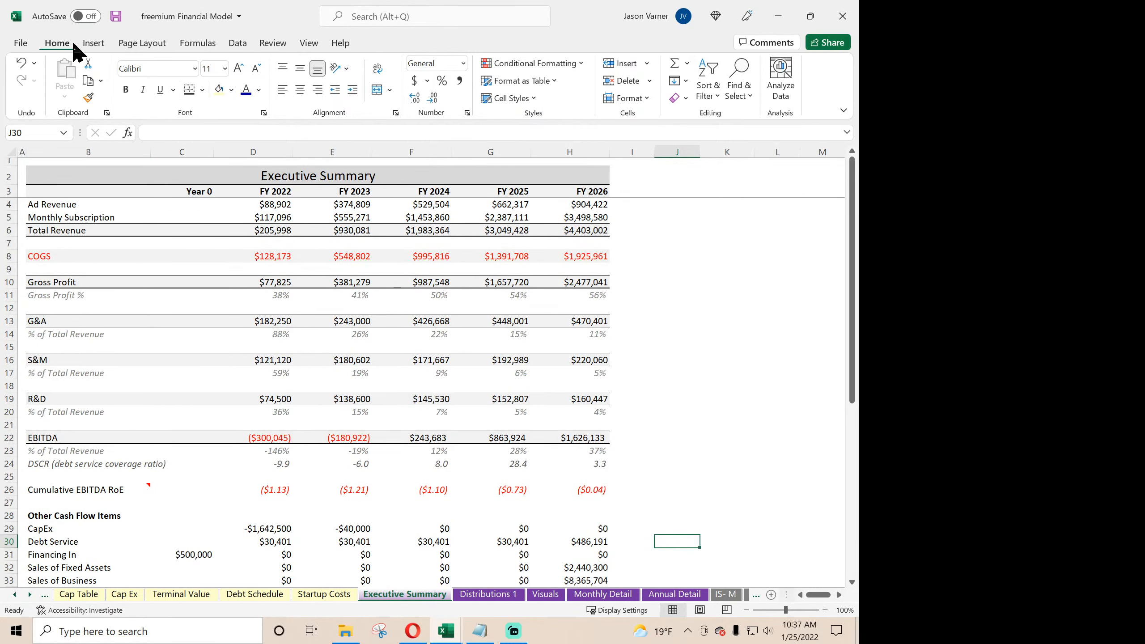
# - Check the COGS series references of the Cash Disbursements - 5 Year Summary chart on the Visuals sheet
pyautogui.click(546, 595)
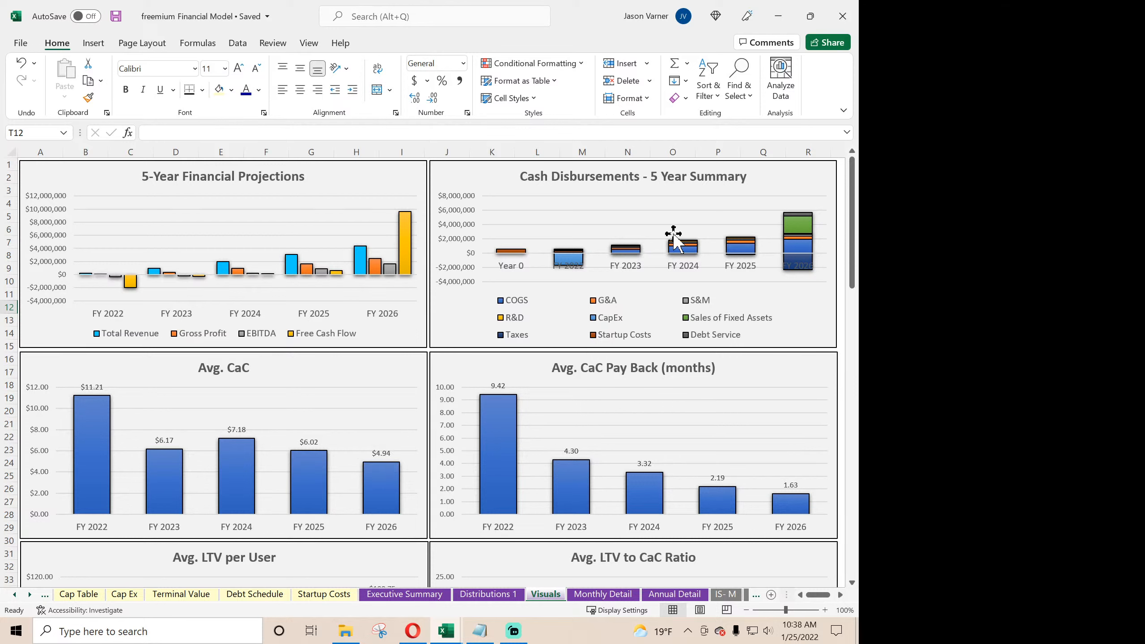
pyautogui.rightClick(676, 215)
pyautogui.click(726, 312)
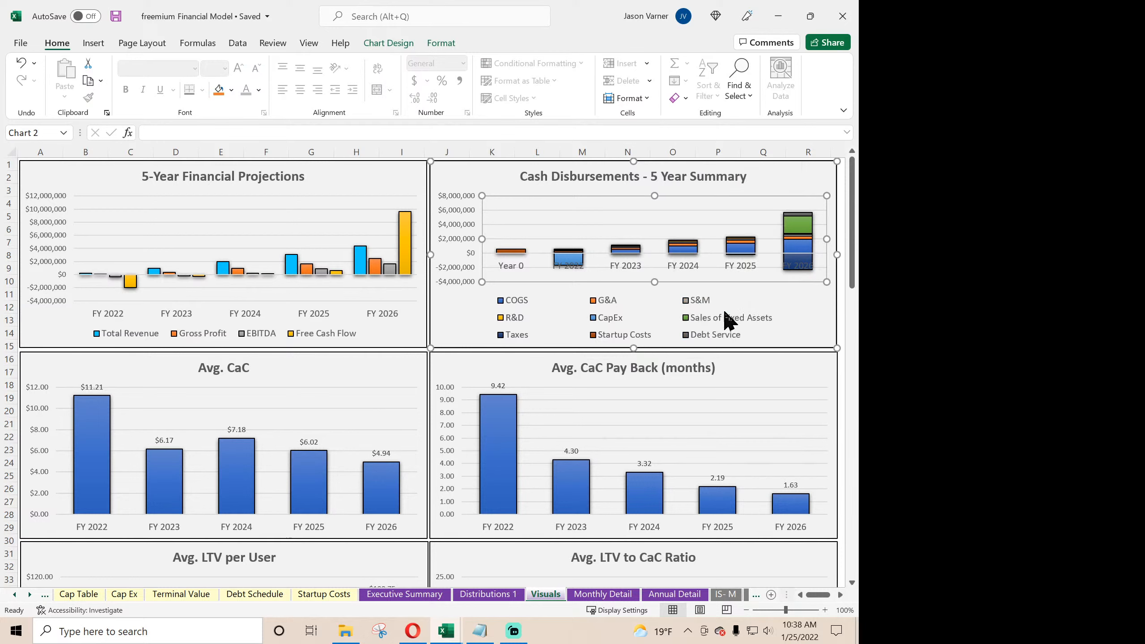
pyautogui.click(327, 311)
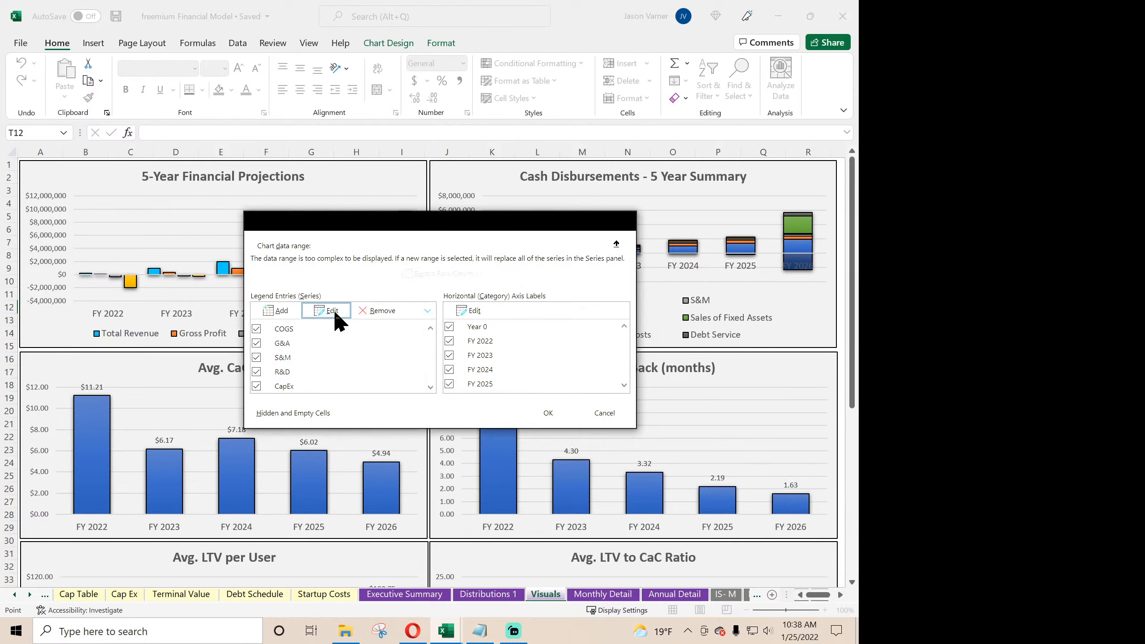
pyautogui.click(384, 338)
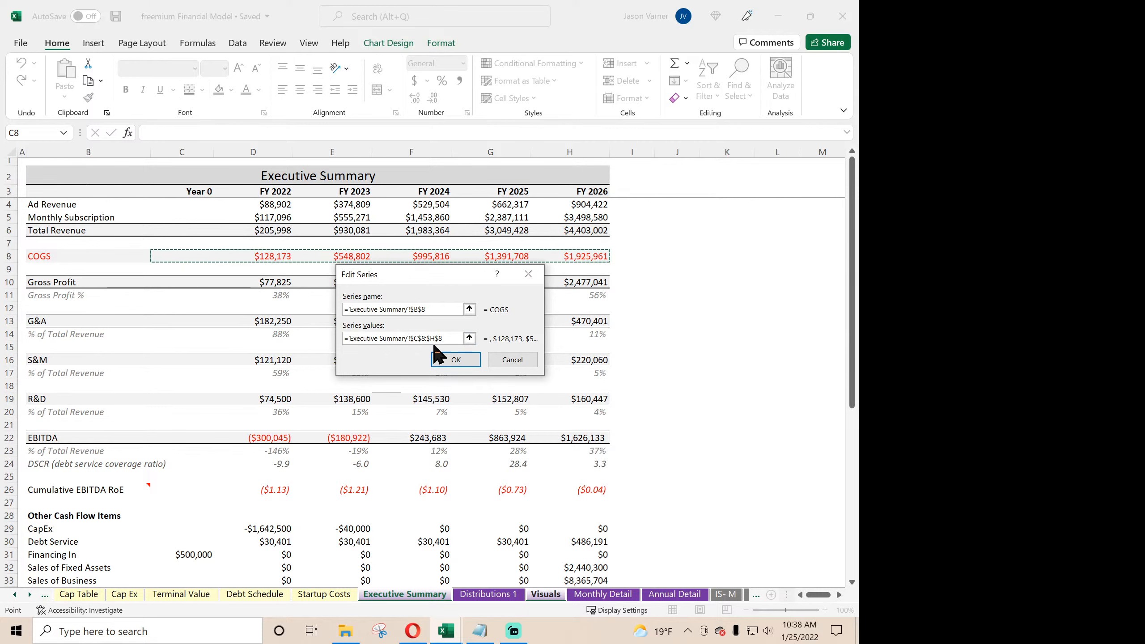
pyautogui.click(517, 363)
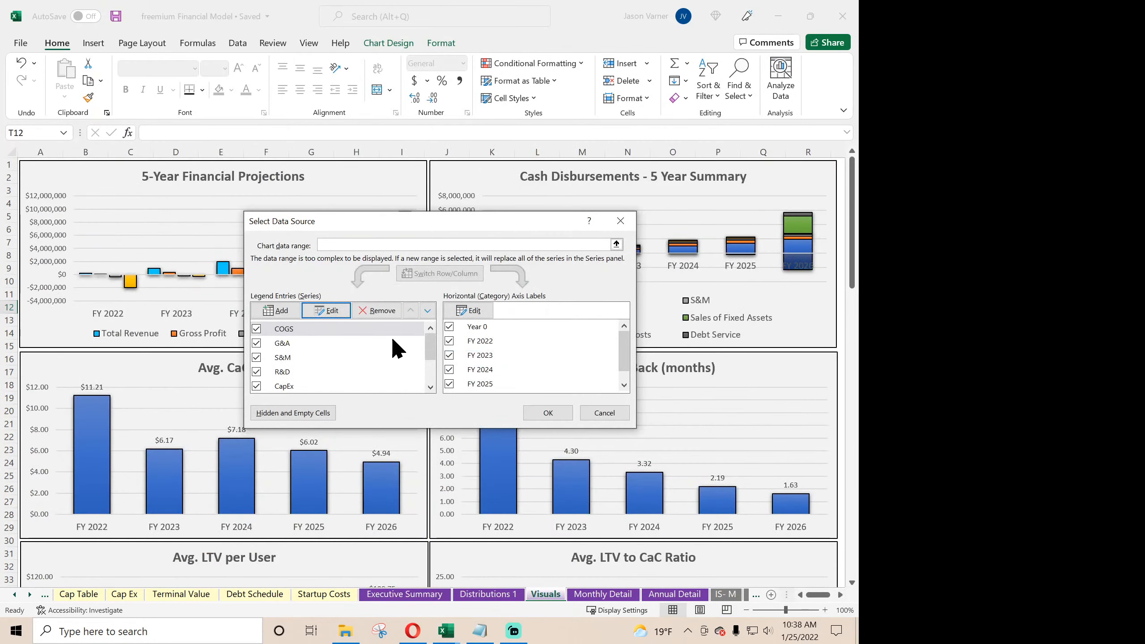
# - Check the chart's CapEx and Sales of Fixed Assets series references, and leave its data source without changes
pyautogui.doubleClick(305, 387)
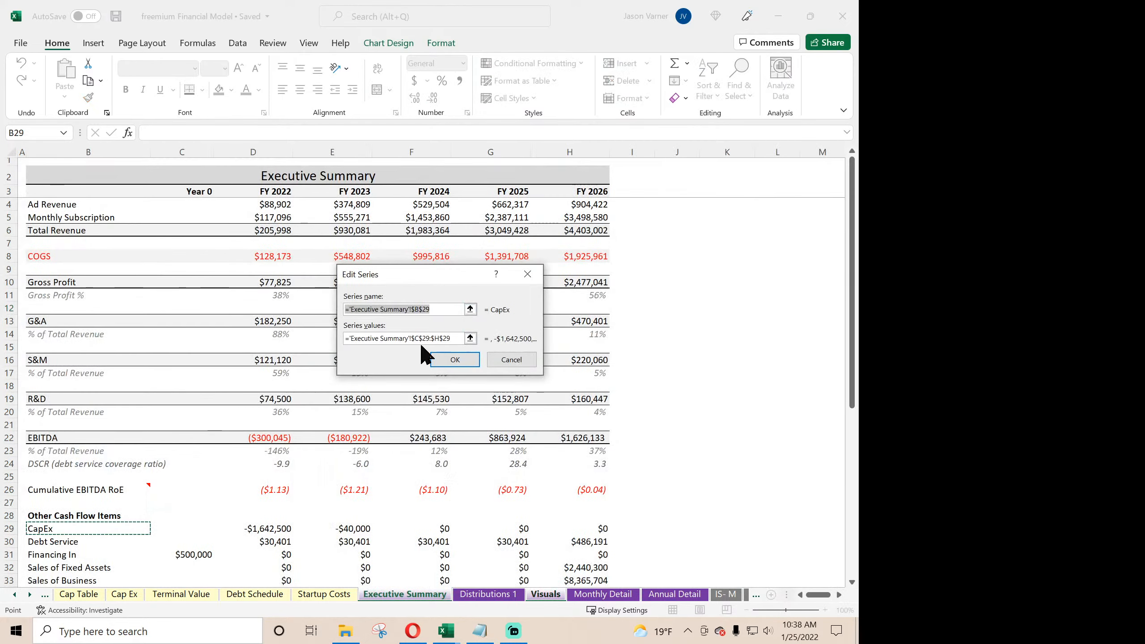
pyautogui.click(420, 338)
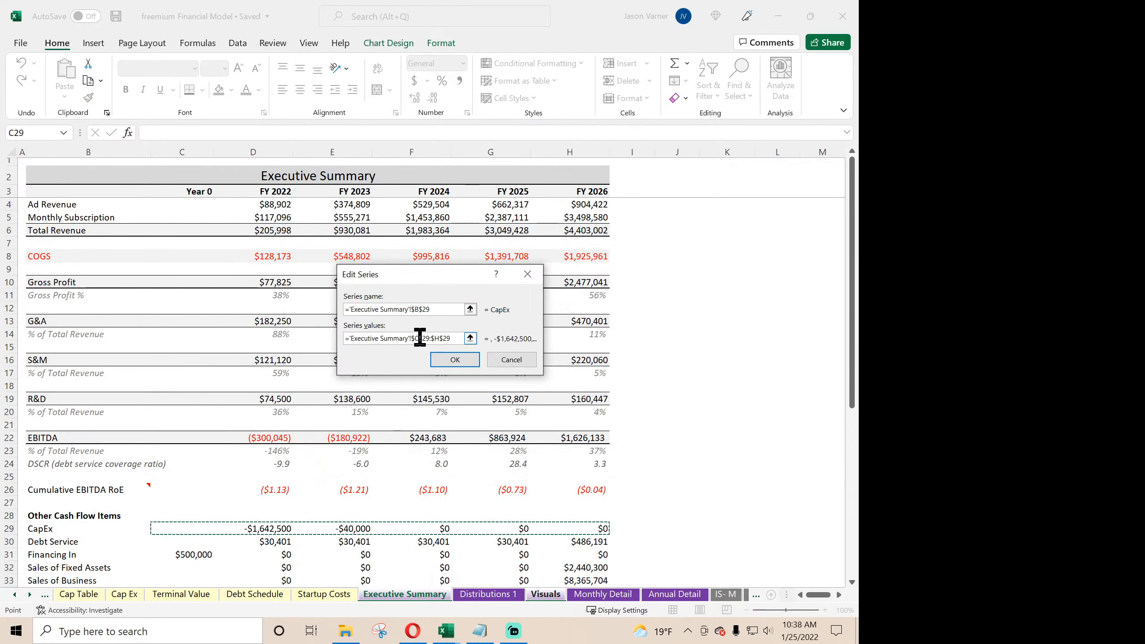
pyautogui.click(512, 361)
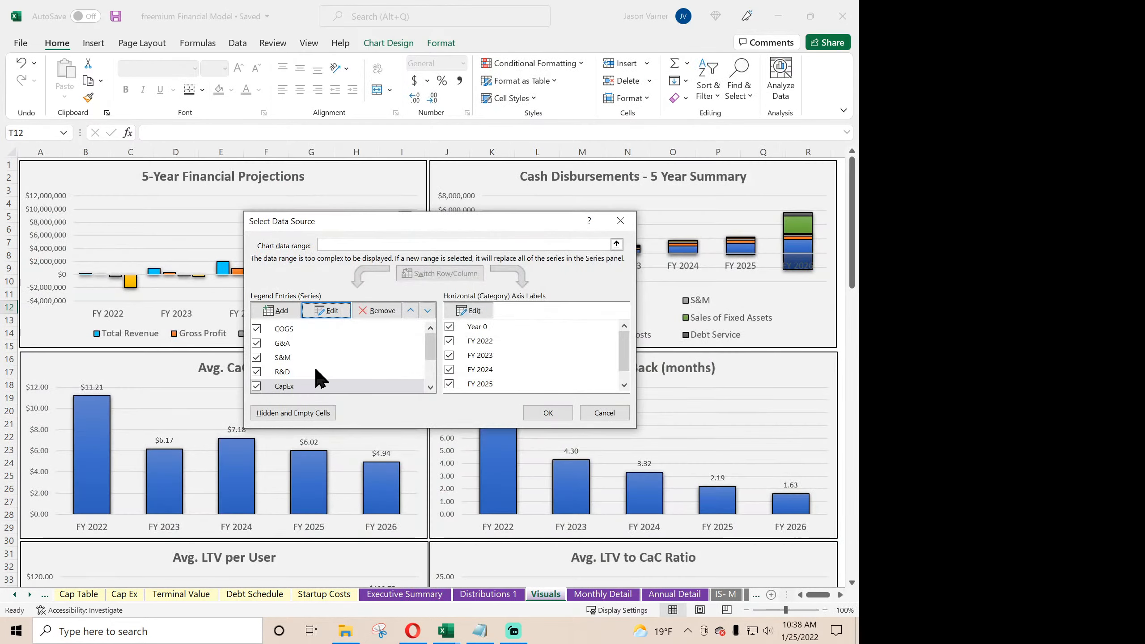
pyautogui.click(428, 371)
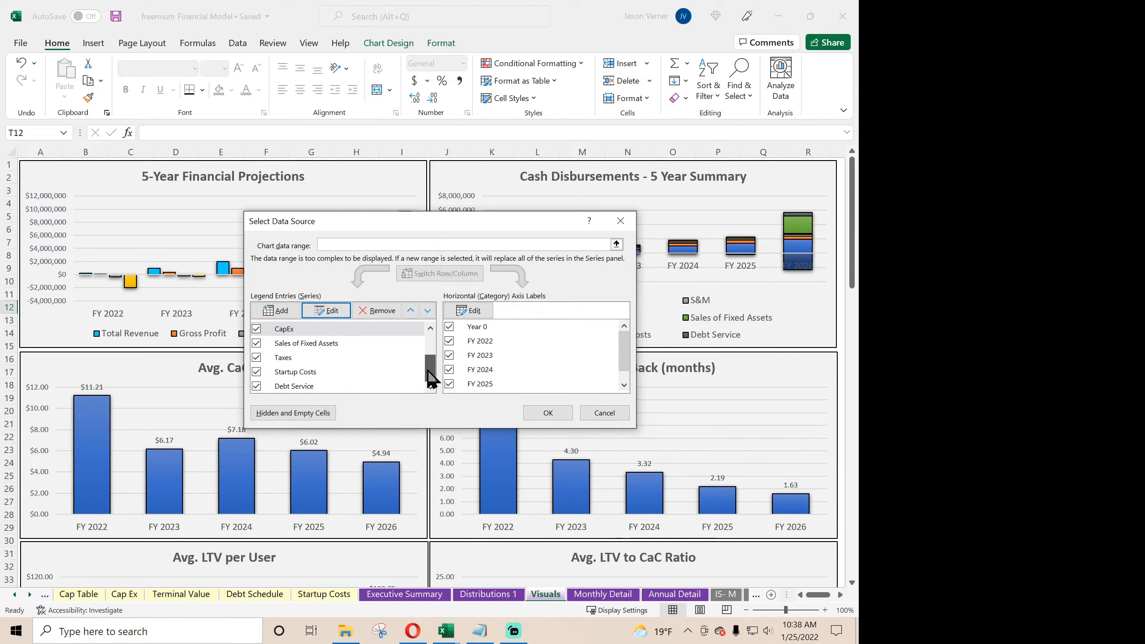
pyautogui.click(325, 344)
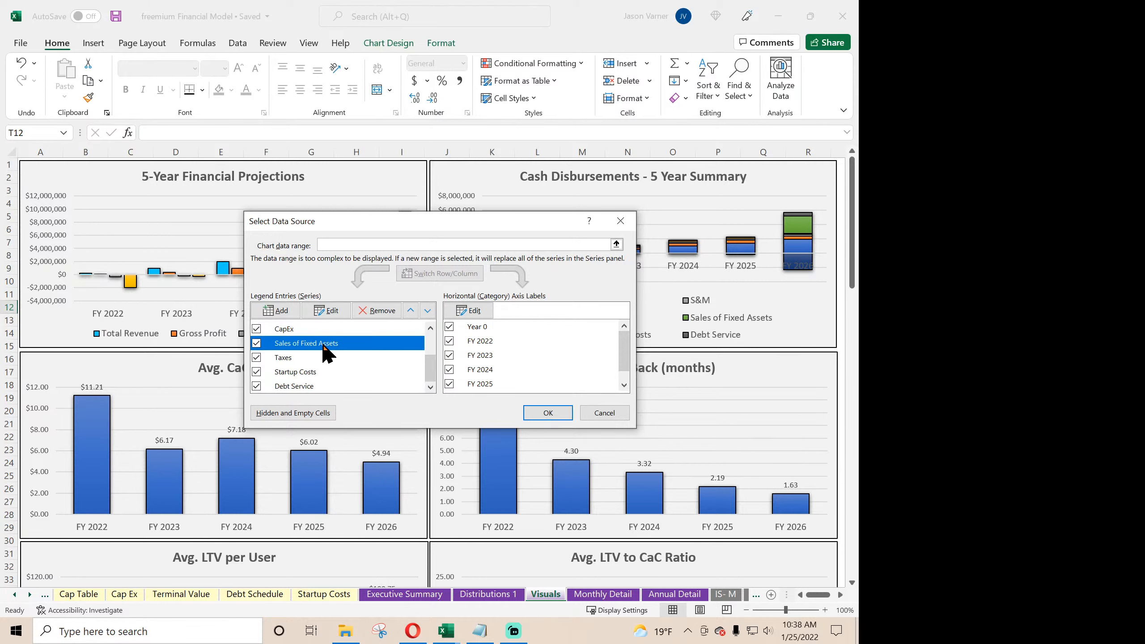
pyautogui.click(332, 311)
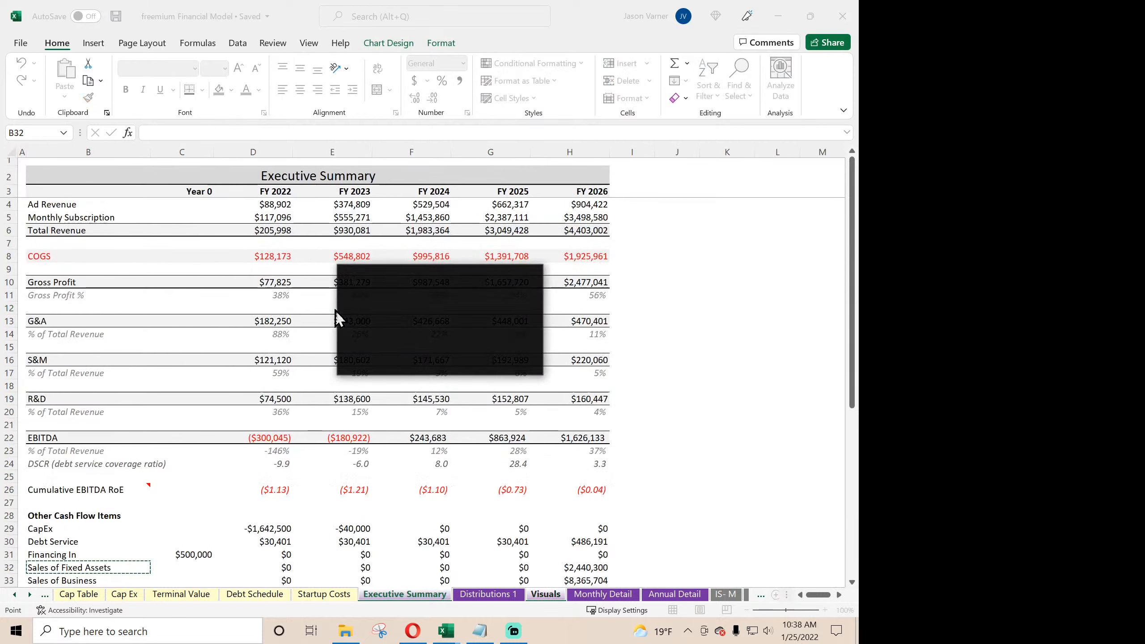
pyautogui.click(400, 339)
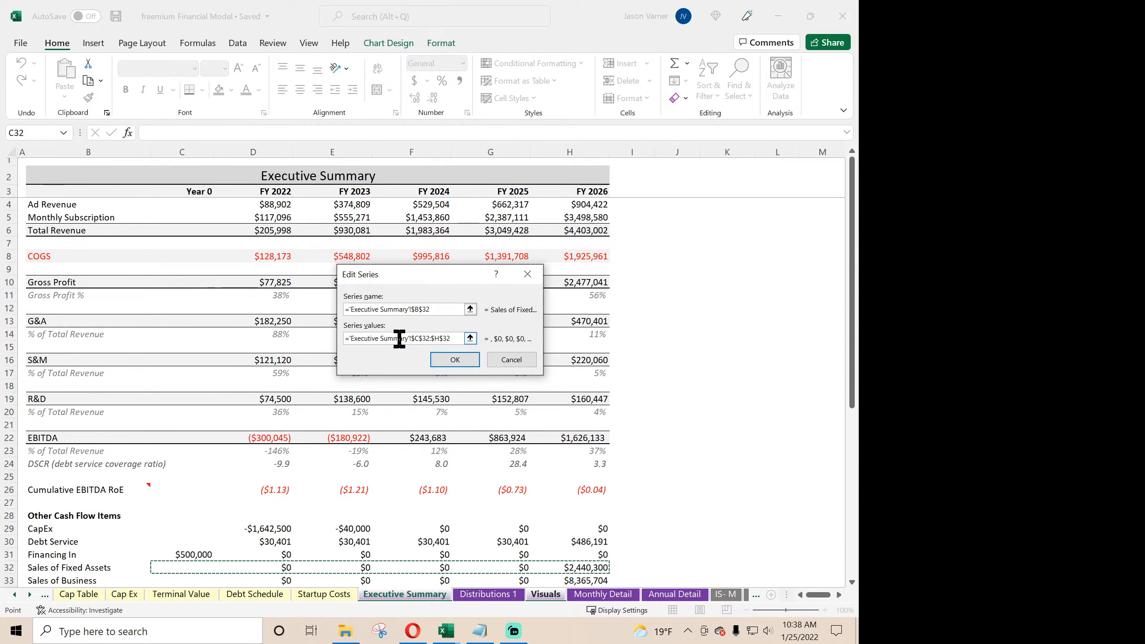
pyautogui.click(513, 359)
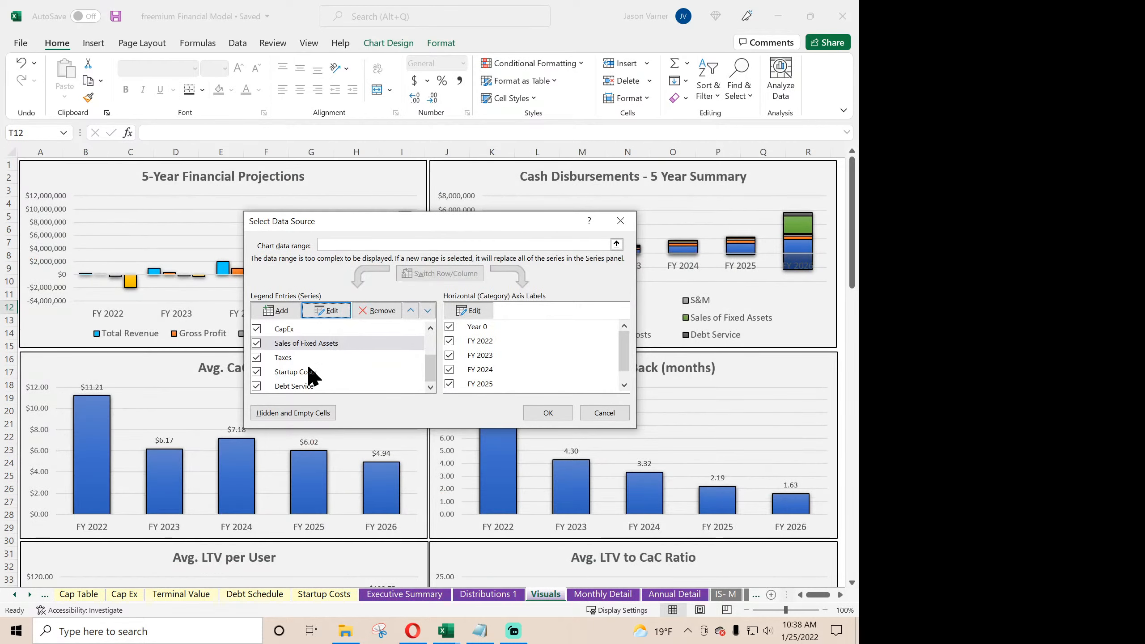
pyautogui.click(605, 413)
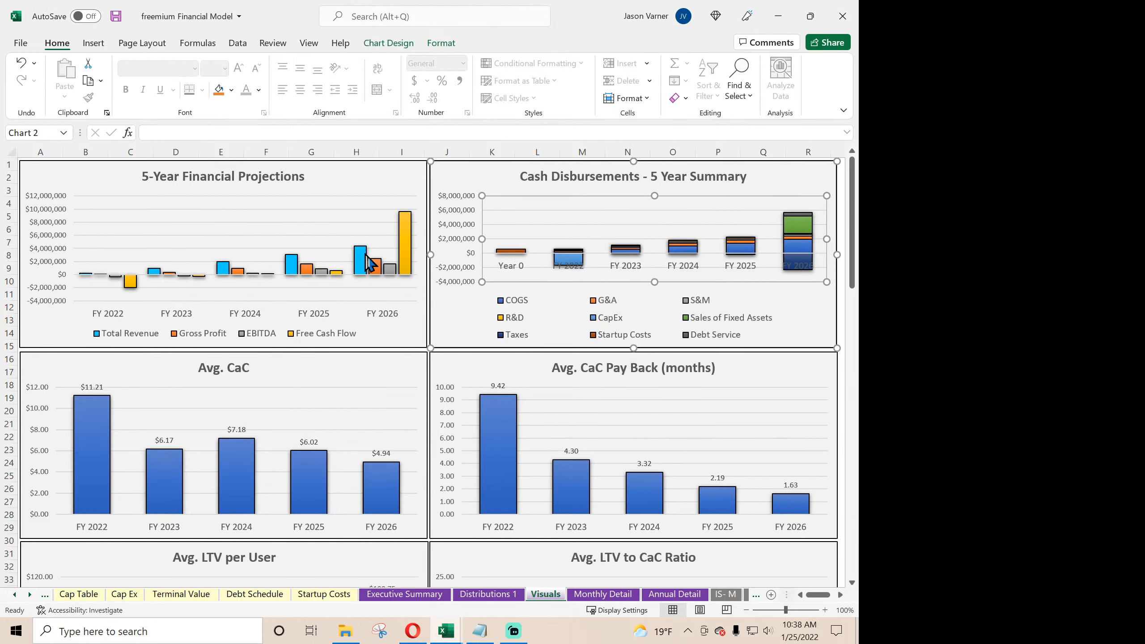
# - Check the Total Revenue and Free Cash Flow series references of the 5-Year Financial Projections chart, and save the workbook
pyautogui.rightClick(345, 226)
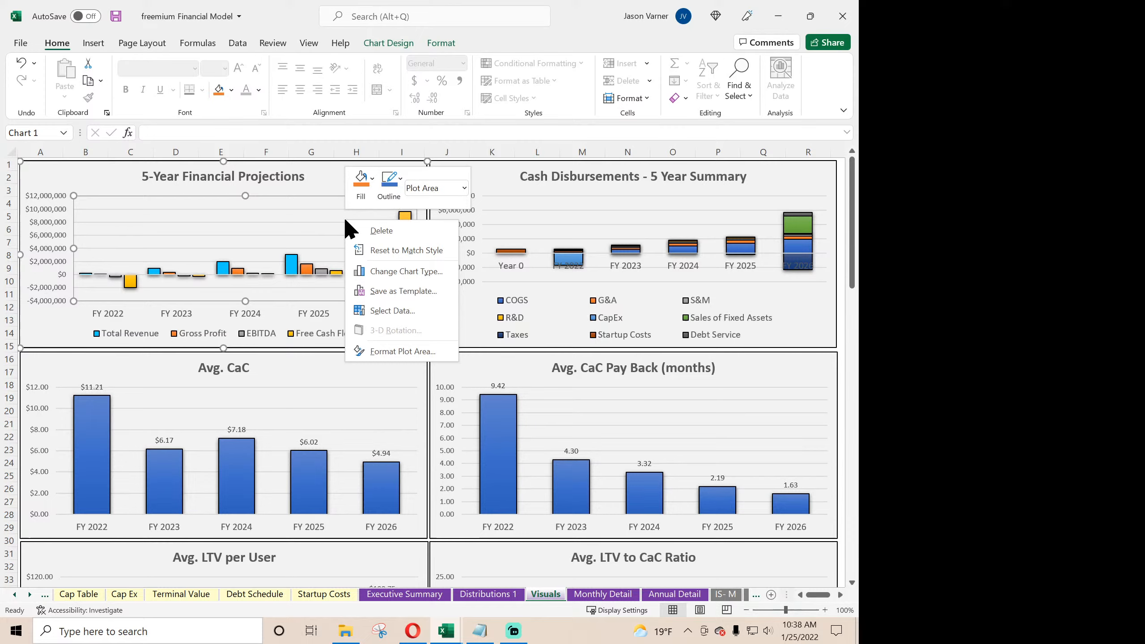
pyautogui.click(389, 311)
pyautogui.click(323, 311)
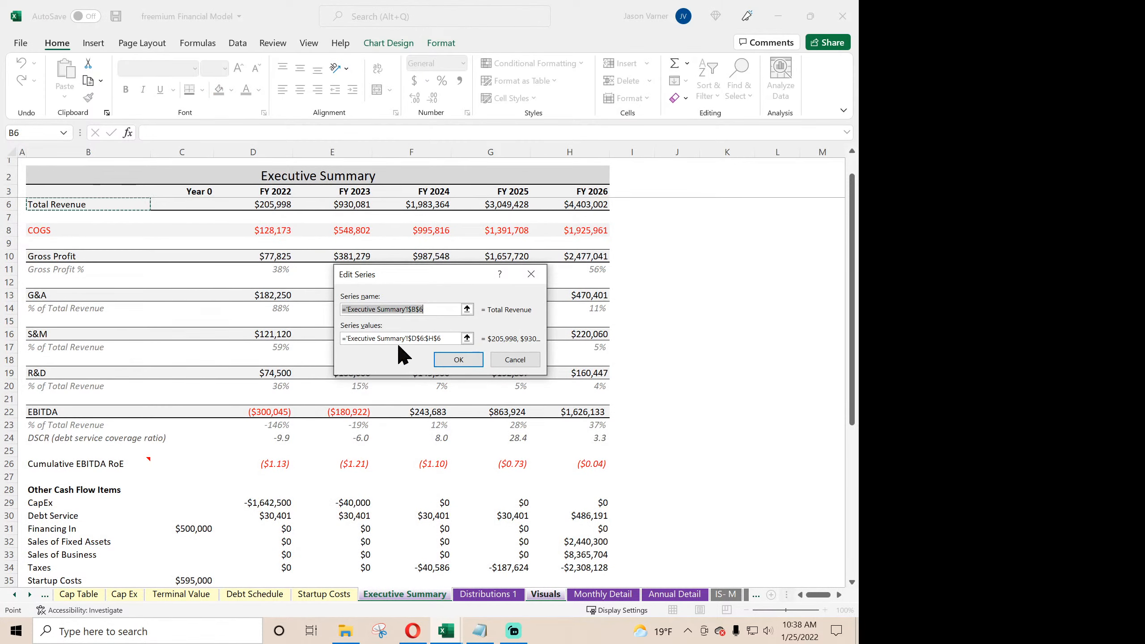
pyautogui.click(473, 359)
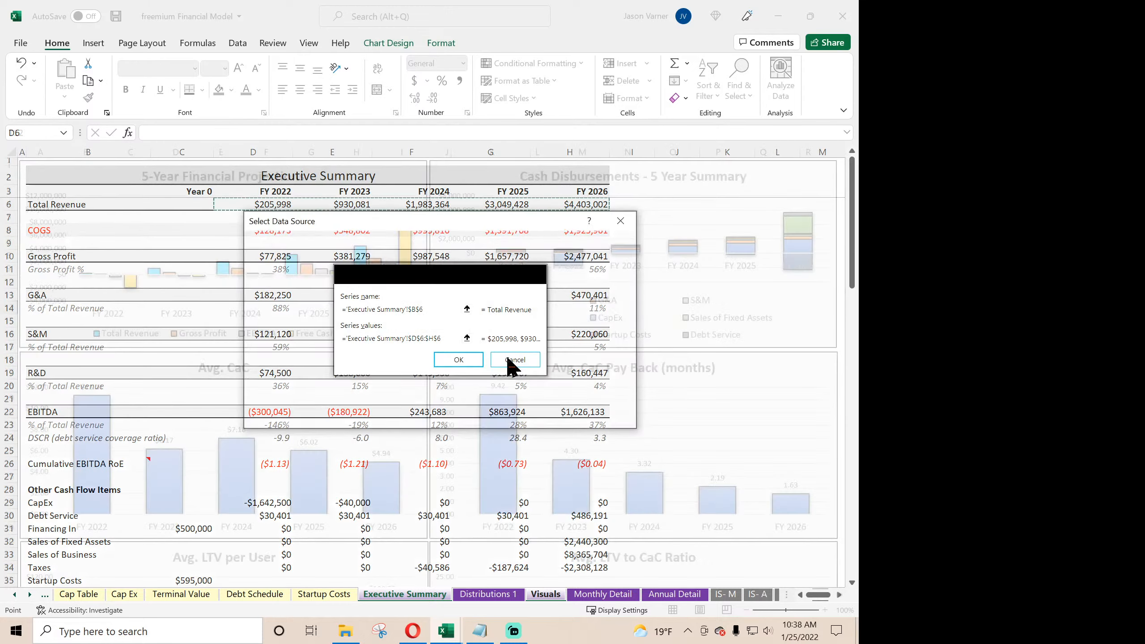
pyautogui.click(315, 372)
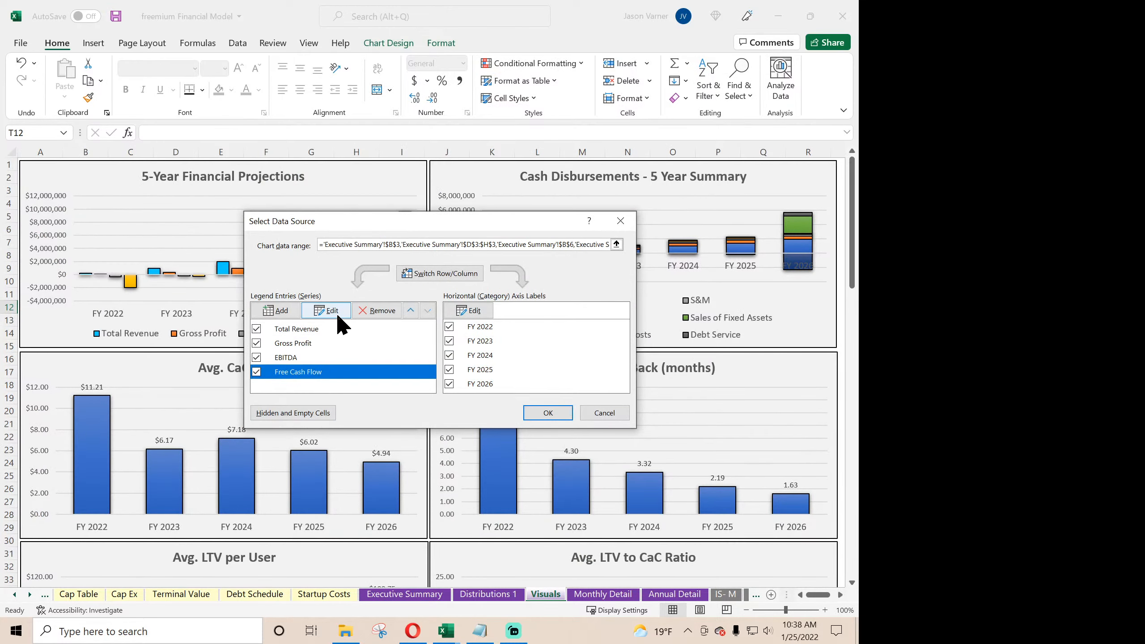
pyautogui.click(338, 308)
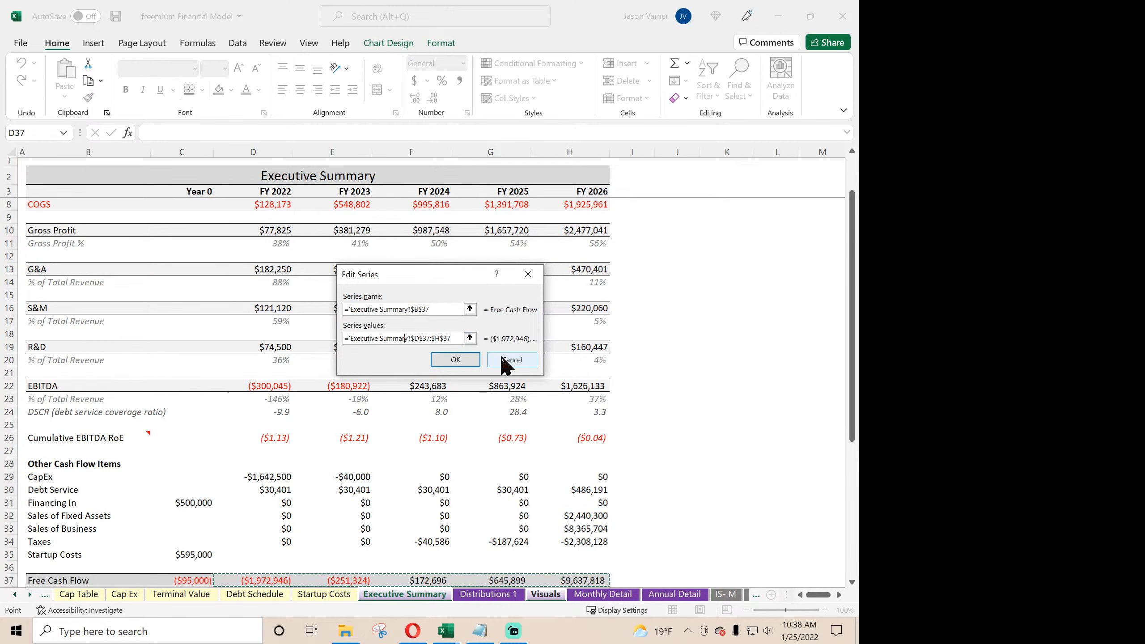
pyautogui.click(506, 363)
pyautogui.click(545, 412)
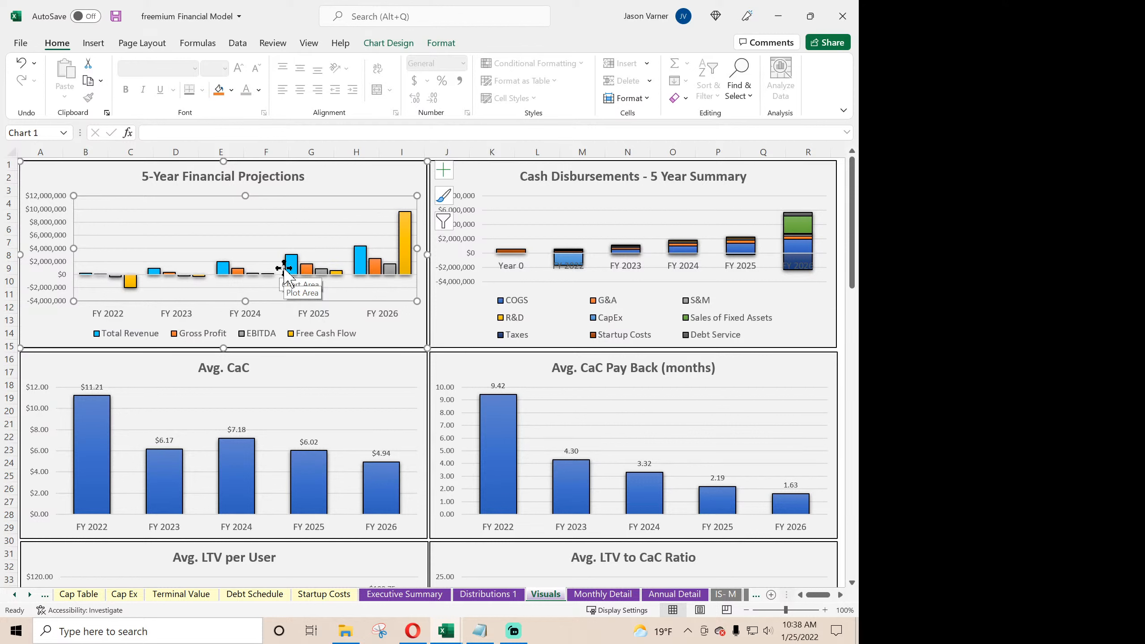
pyautogui.click(115, 20)
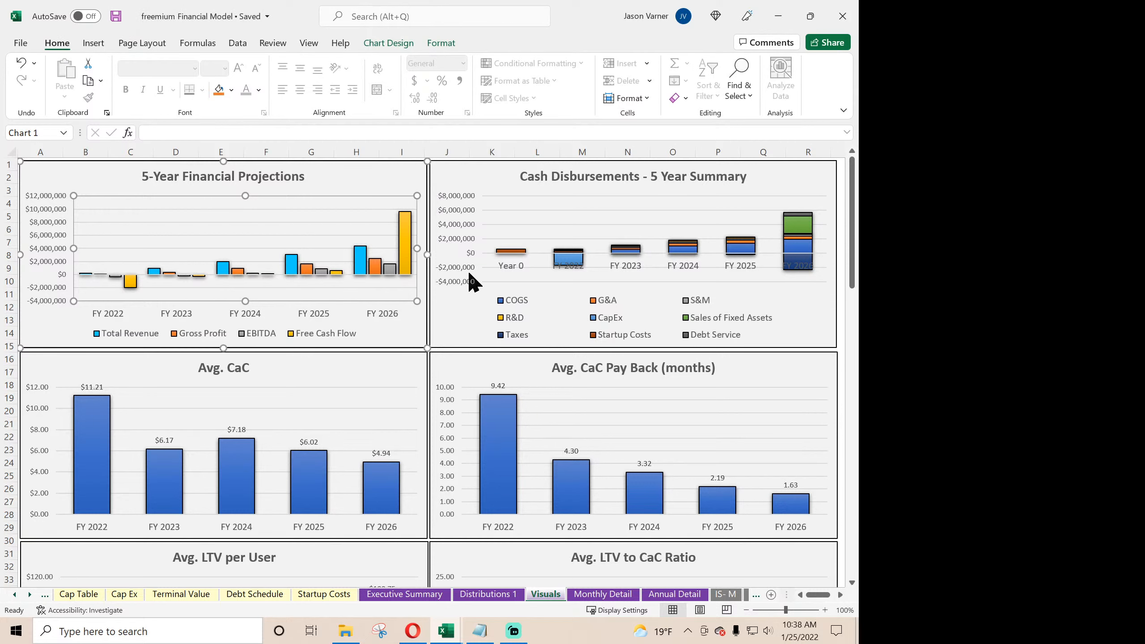
# - Check that the Monthly Cash Flow chart's Cash Flow After Taxes series covers the Monthly Detail row through Dec-26, without changing it
pyautogui.scroll(-7, 468, 270)
pyautogui.scroll(-8, 469, 274)
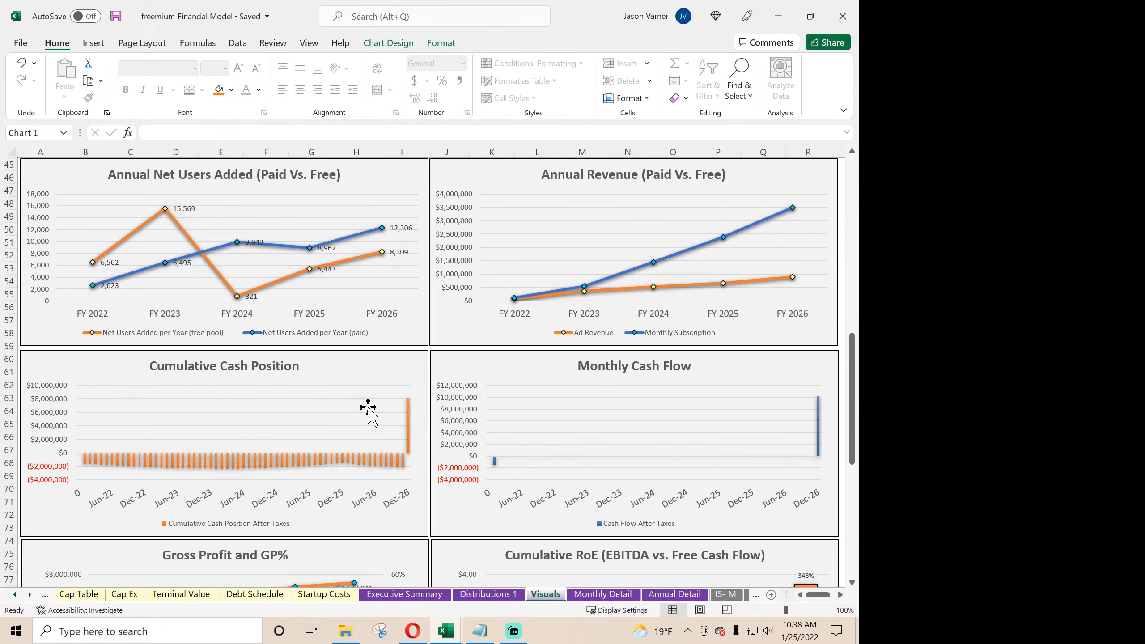
pyautogui.scroll(-4, 538, 392)
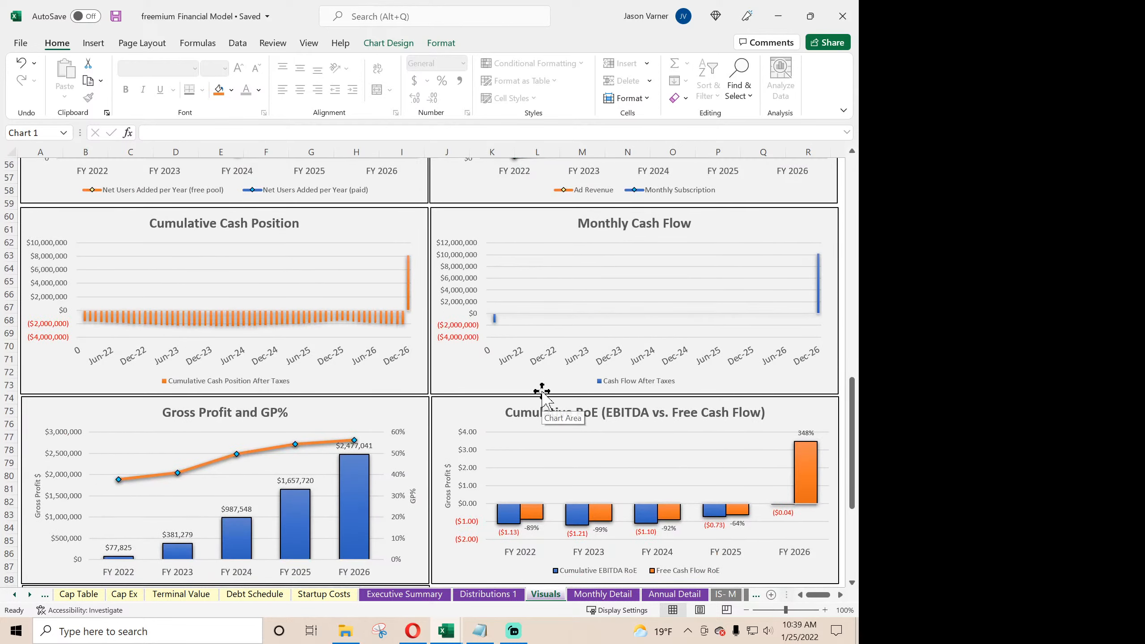
pyautogui.rightClick(607, 279)
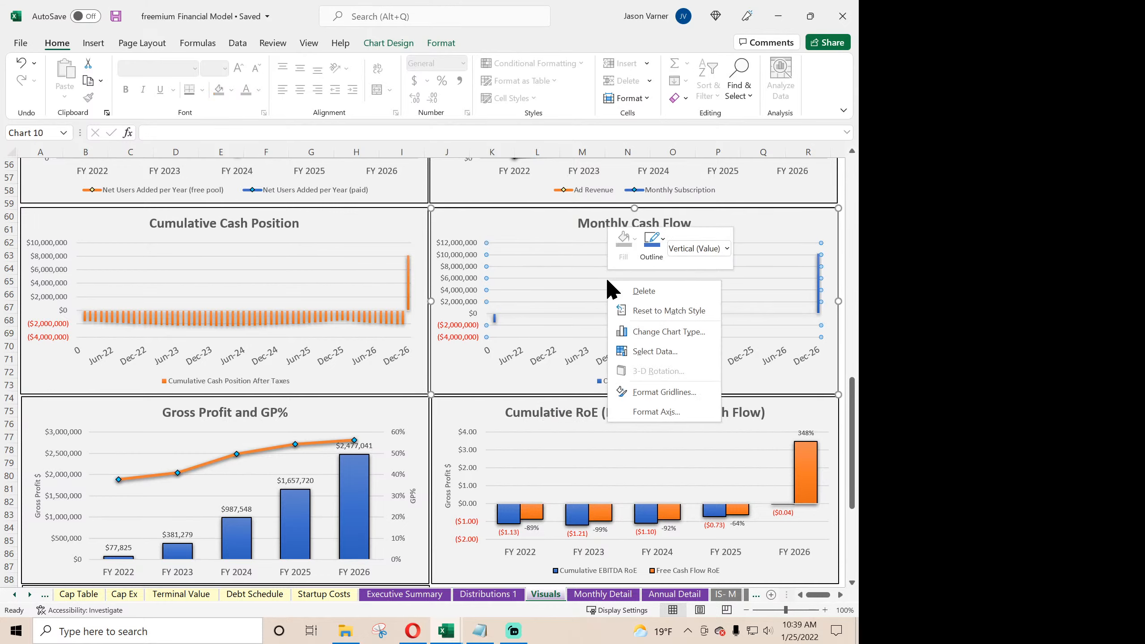
pyautogui.click(657, 351)
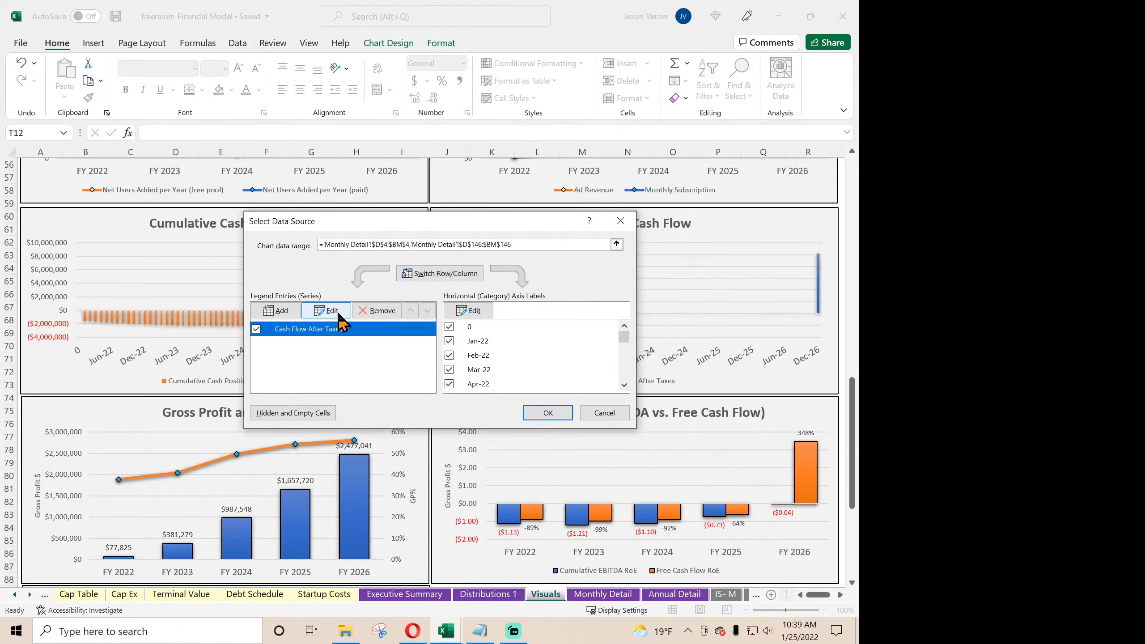
pyautogui.click(339, 314)
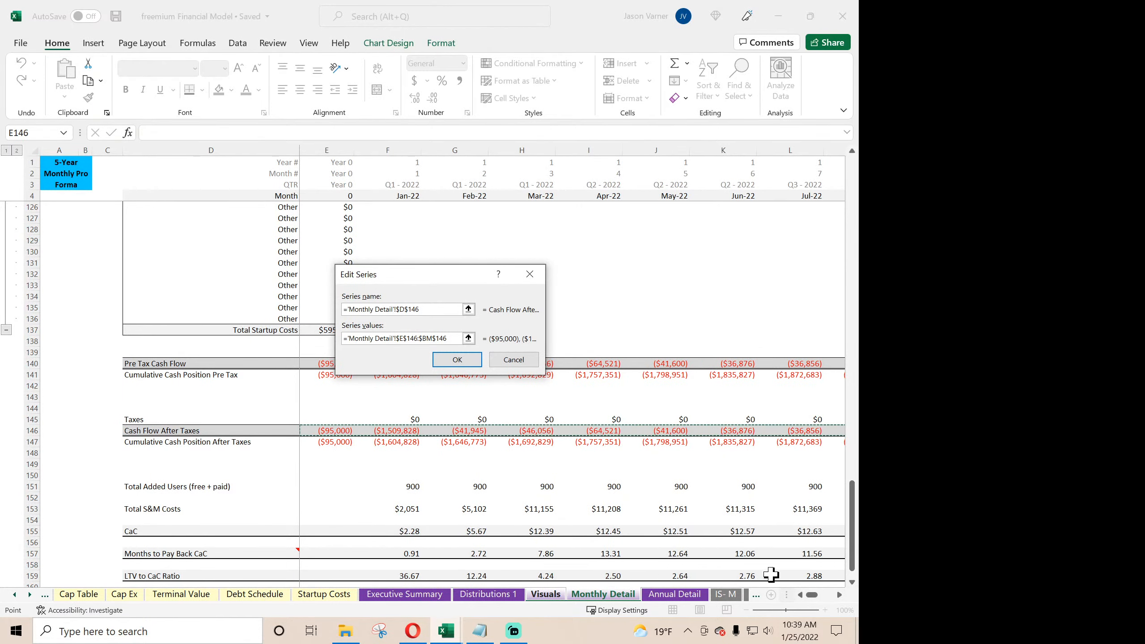
pyautogui.moveTo(811, 596); pyautogui.dragTo(828, 599)
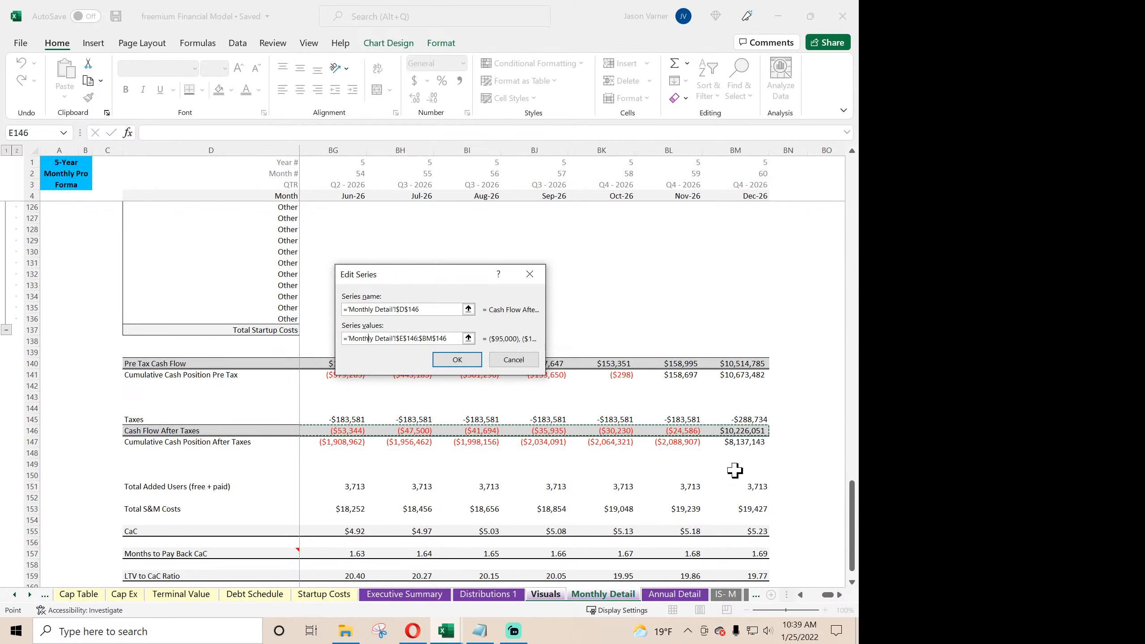
pyautogui.click(500, 359)
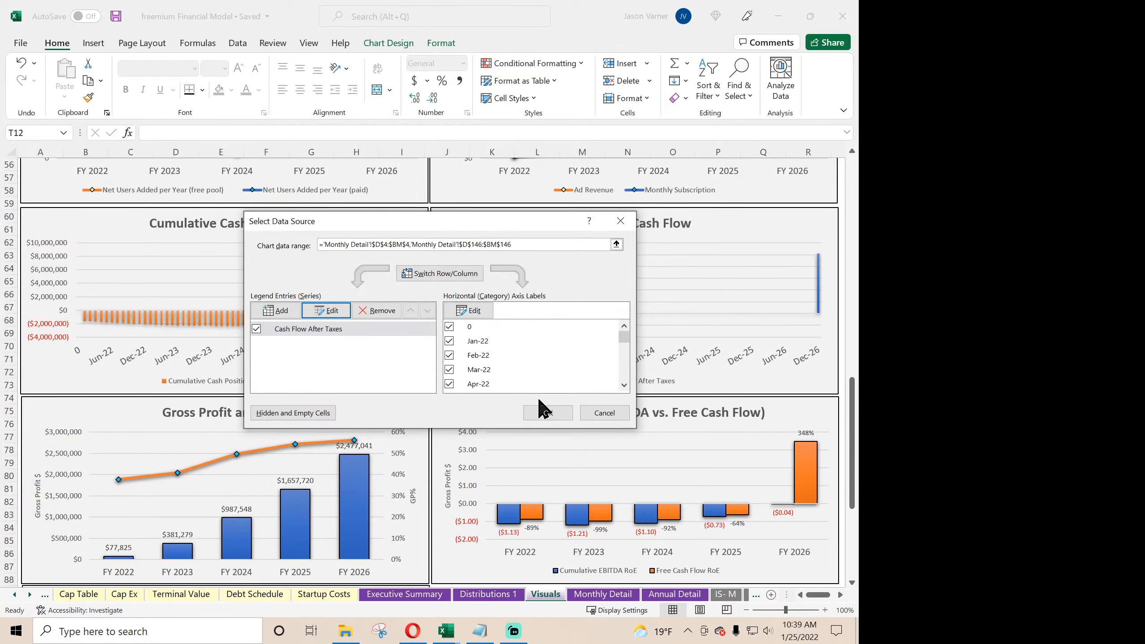
pyautogui.click(546, 411)
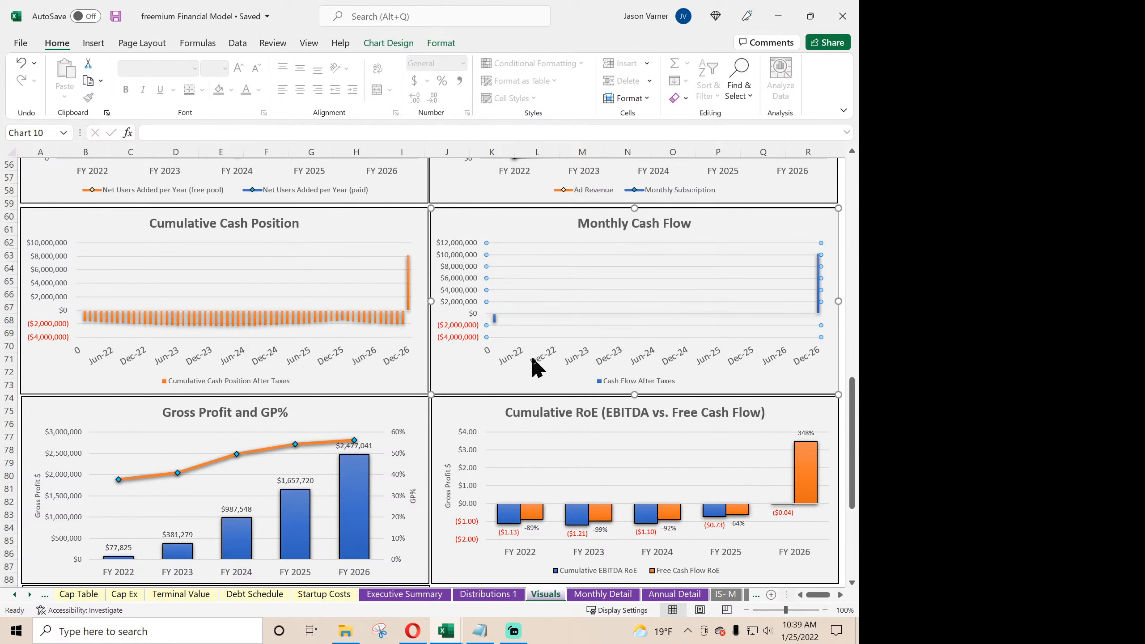
# - Look over the remaining charts on the Visuals sheet, including Gross Profit and GP%, Cumulative RoE and Active Users
pyautogui.scroll(-4, 558, 465)
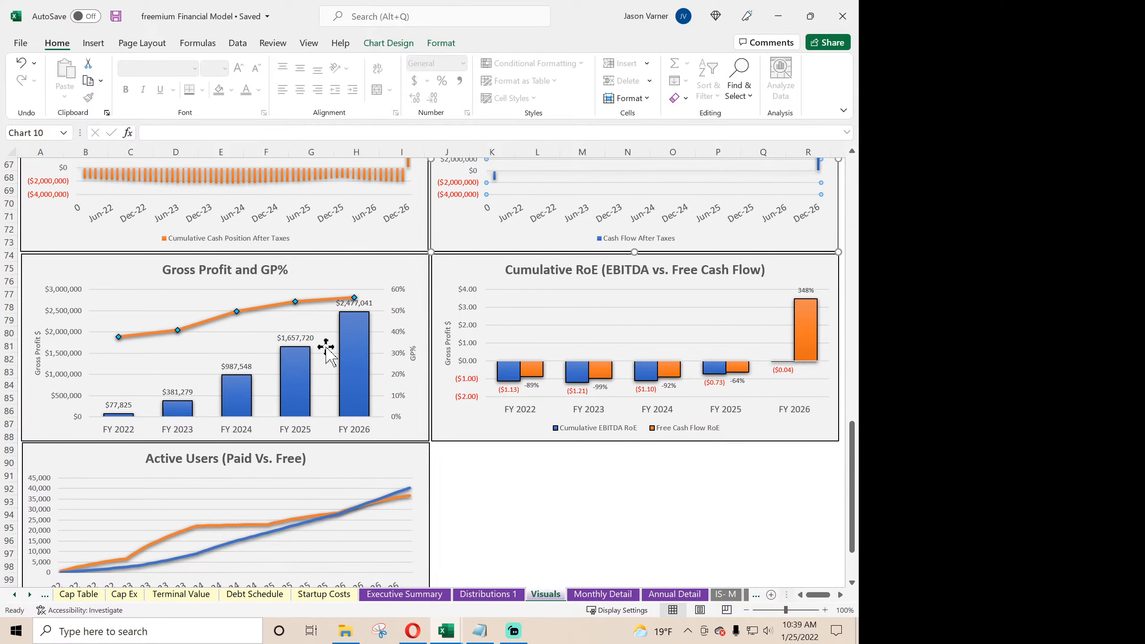
pyautogui.scroll(-3, 326, 350)
pyautogui.scroll(20, 328, 347)
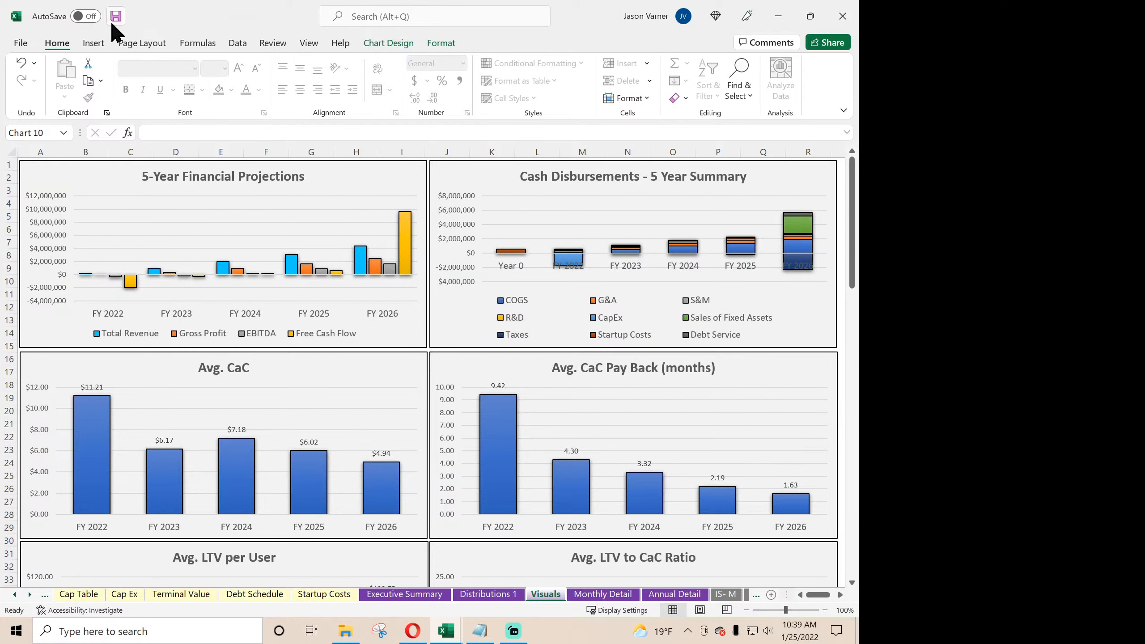
# - Review the annual and monthly balance sheets, comparing total assets with liabilities plus equity and examining the monthly check row
pyautogui.click(726, 595)
pyautogui.click(749, 595)
pyautogui.click(740, 595)
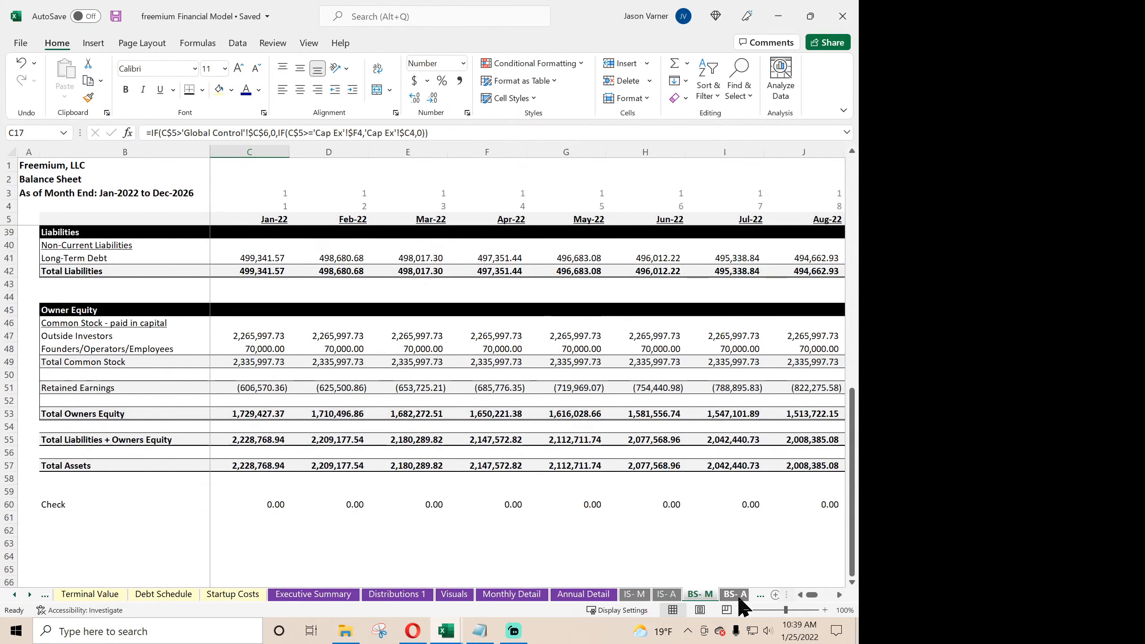
pyautogui.click(739, 595)
pyautogui.scroll(-12, 523, 513)
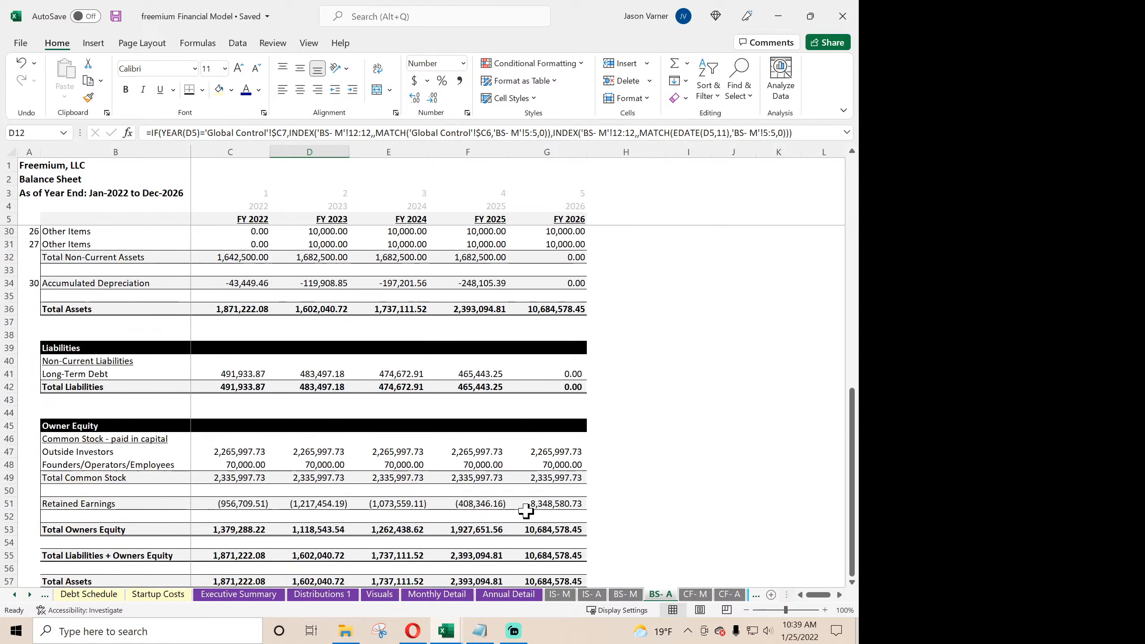
pyautogui.scroll(12, 527, 510)
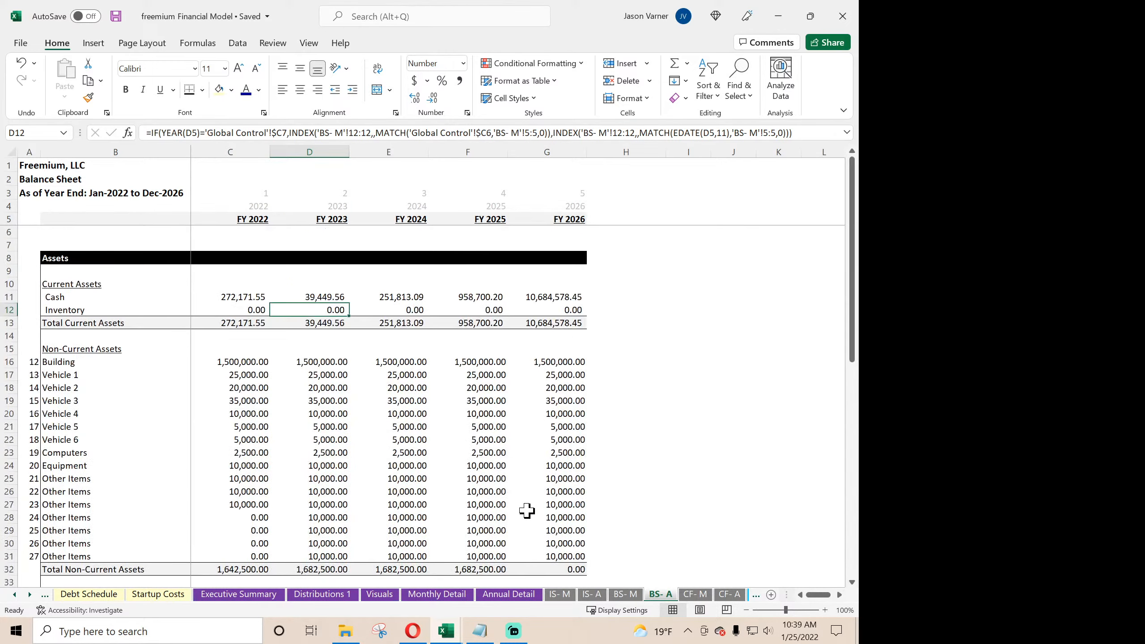
pyautogui.click(636, 594)
pyautogui.scroll(-6, 462, 491)
pyautogui.scroll(6, 637, 546)
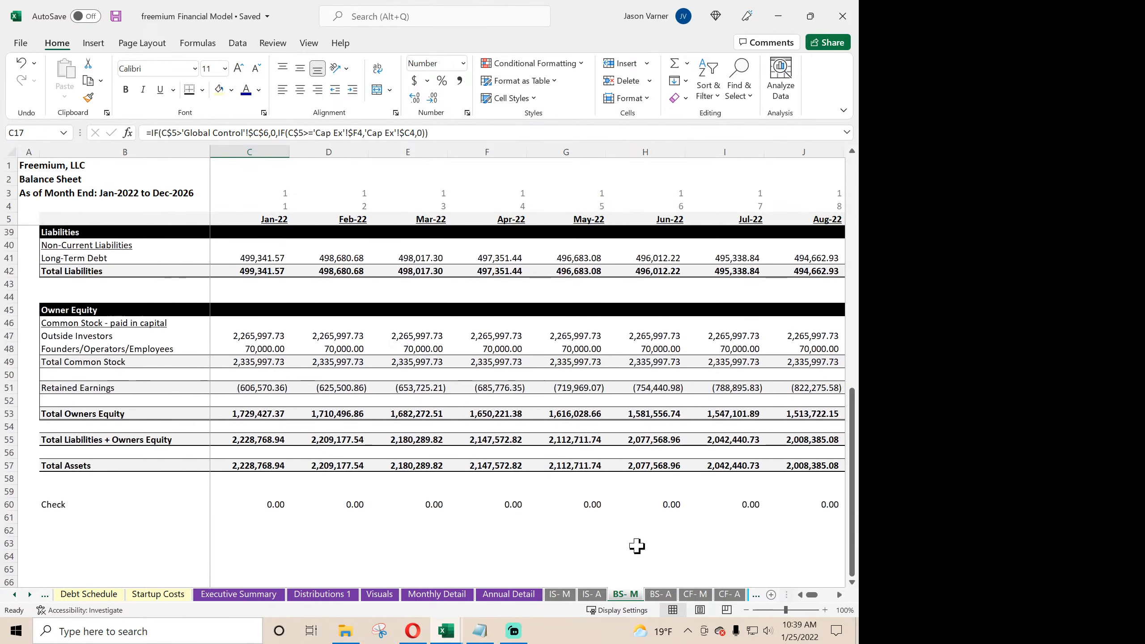
pyautogui.moveTo(810, 593)
pyautogui.mouseDown()
pyautogui.moveTo(833, 595)
pyautogui.moveTo(808, 602)
pyautogui.mouseUp()
pyautogui.scroll(11, 288, 421)
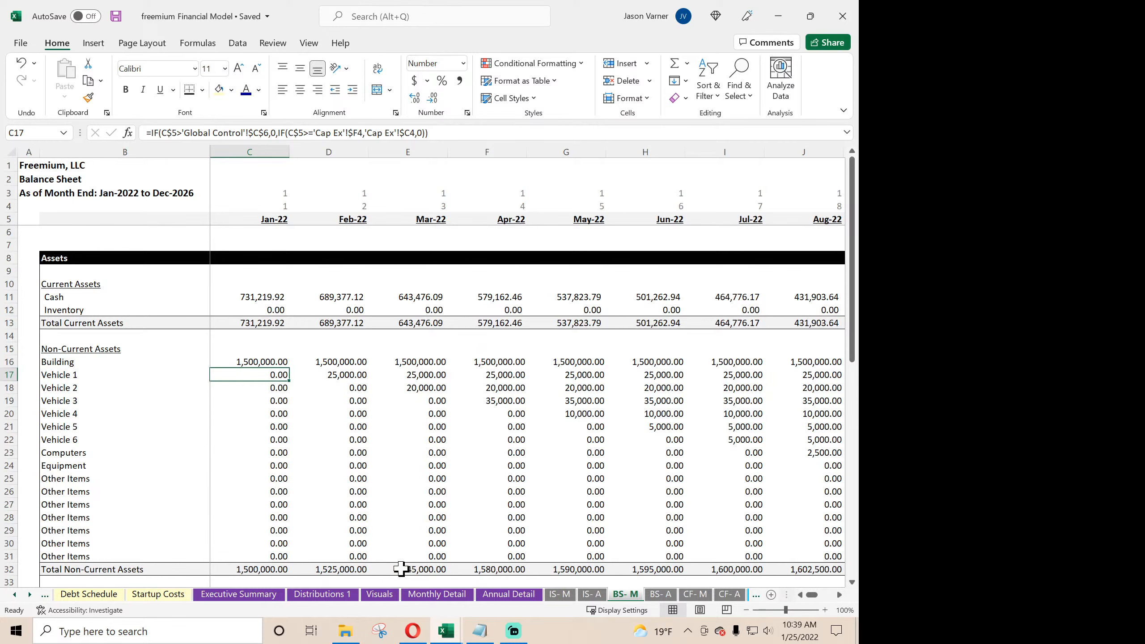
# - Look over the Executive Summary, the Distributions 1 sheet and the Visuals charts again
pyautogui.click(252, 594)
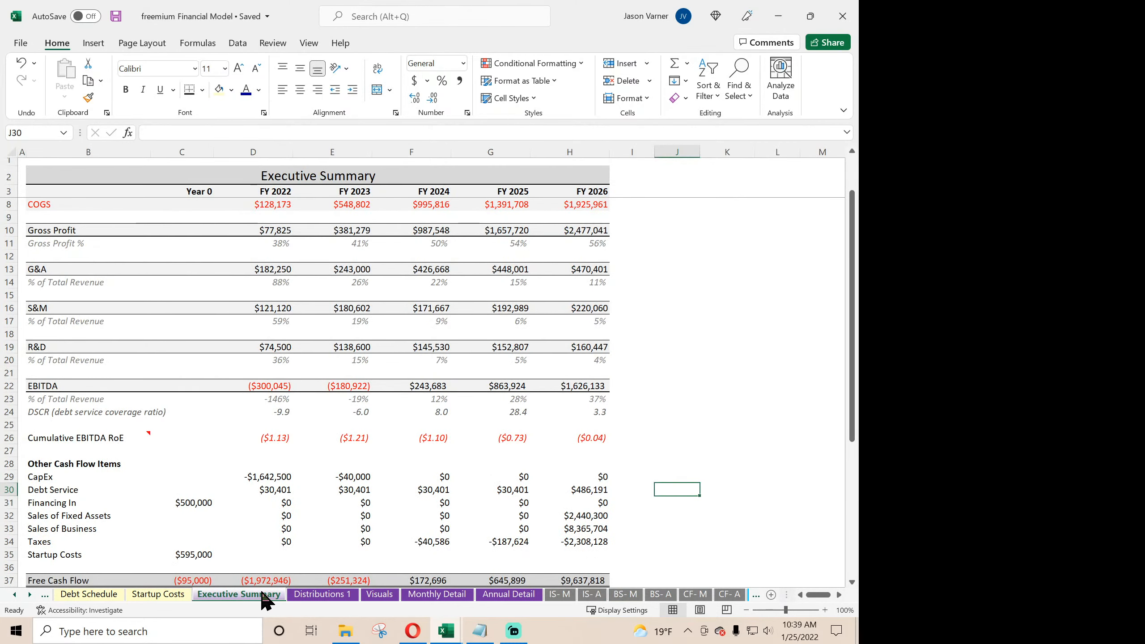
pyautogui.click(324, 594)
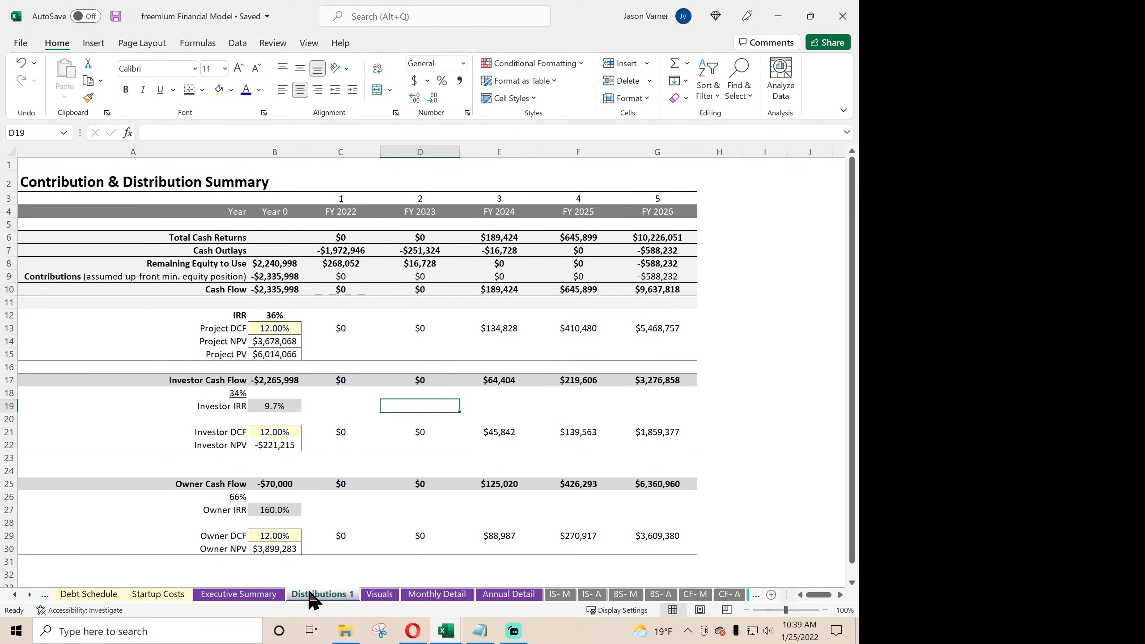
pyautogui.click(368, 594)
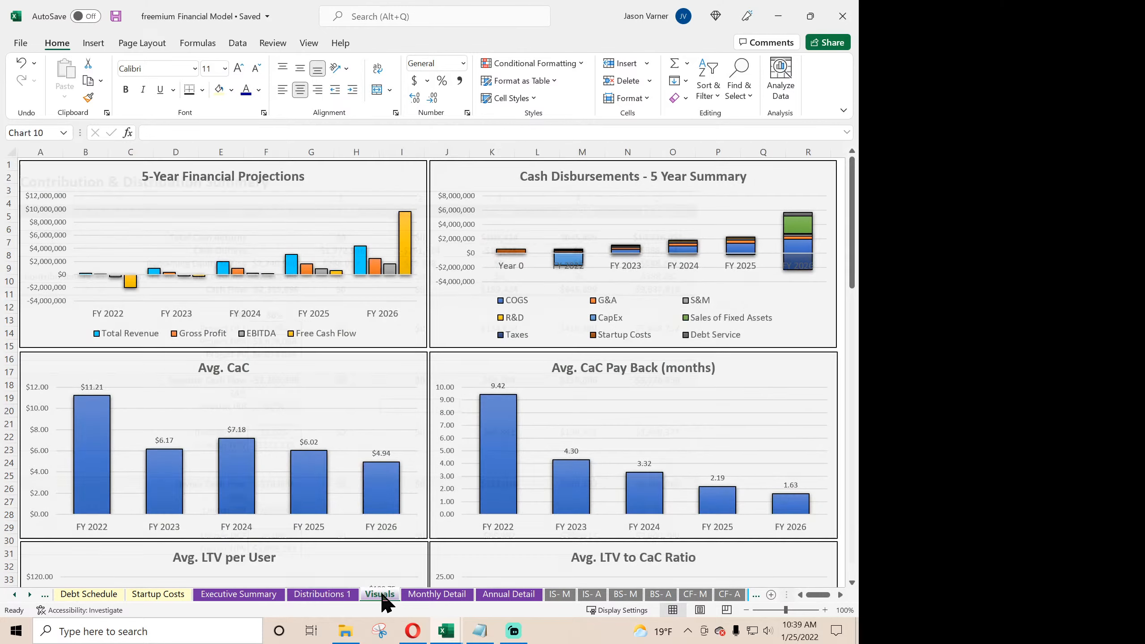
# - Look over the Startup Costs, Debt Schedule and Terminal Value sheets, and inspect the Trailing 12-month Revenue formula
pyautogui.click(14, 595)
pyautogui.click(14, 595)
pyautogui.click(14, 594)
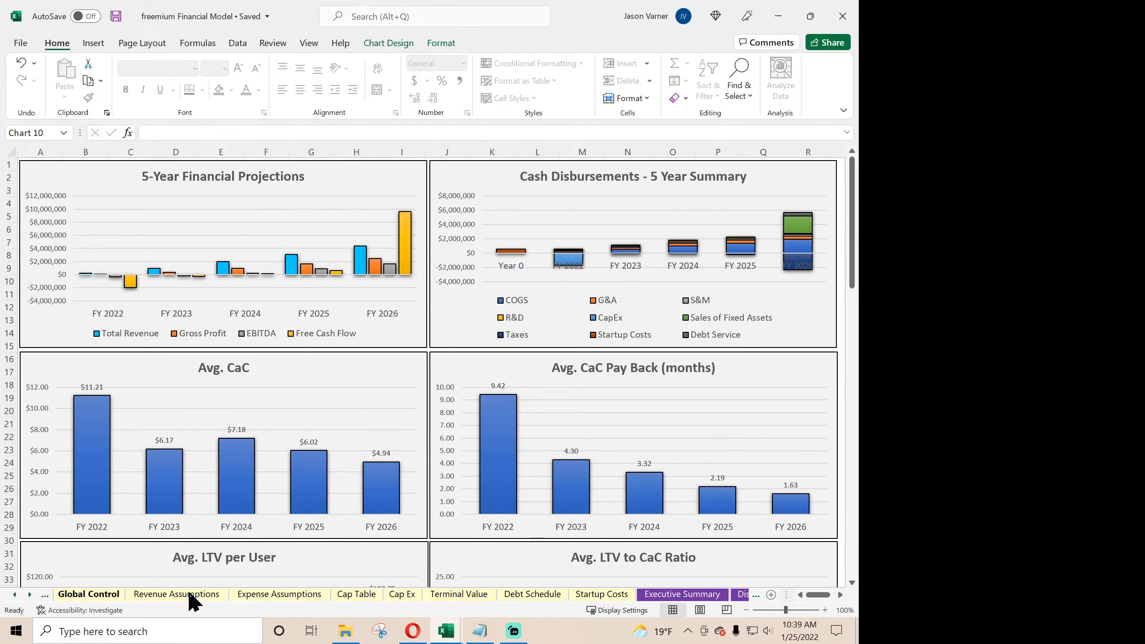
pyautogui.click(630, 596)
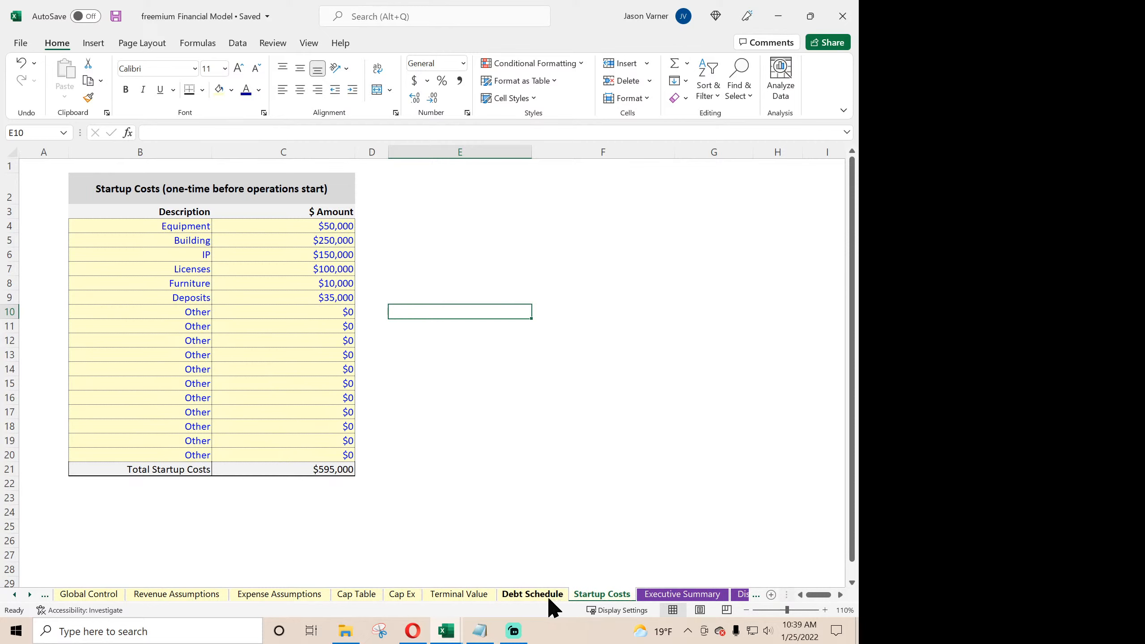
pyautogui.click(550, 596)
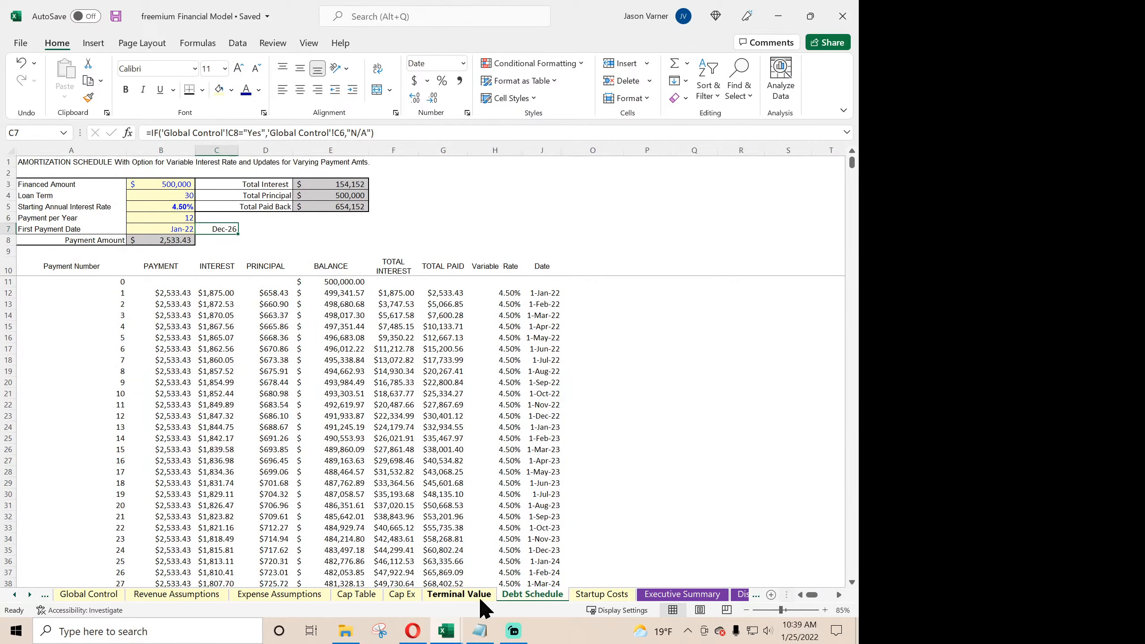
pyautogui.click(464, 598)
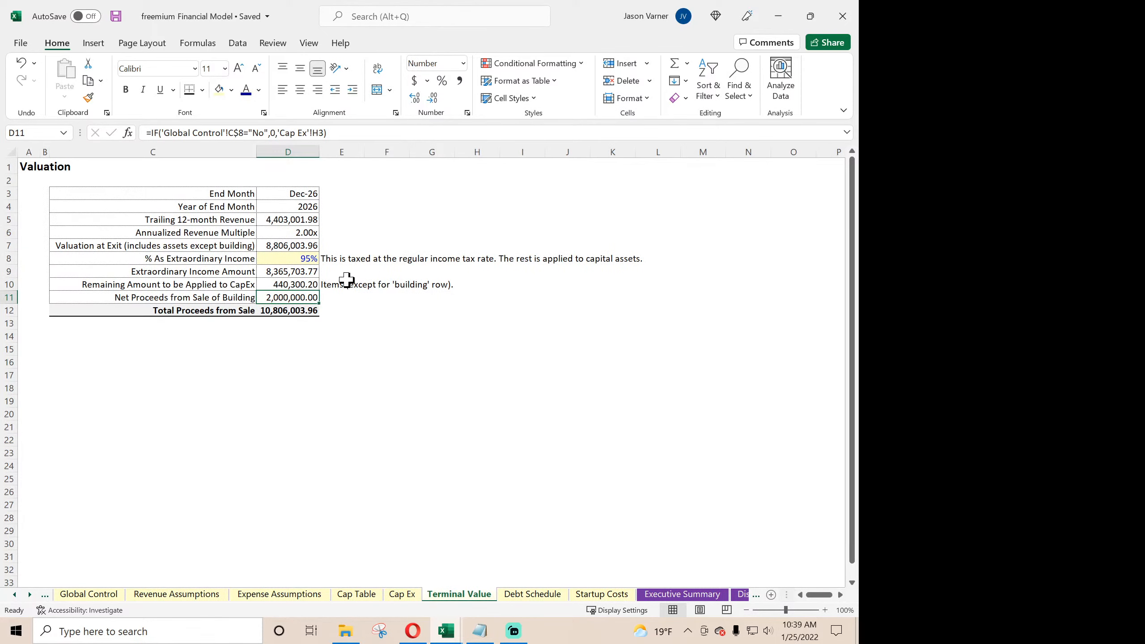
pyautogui.click(294, 220)
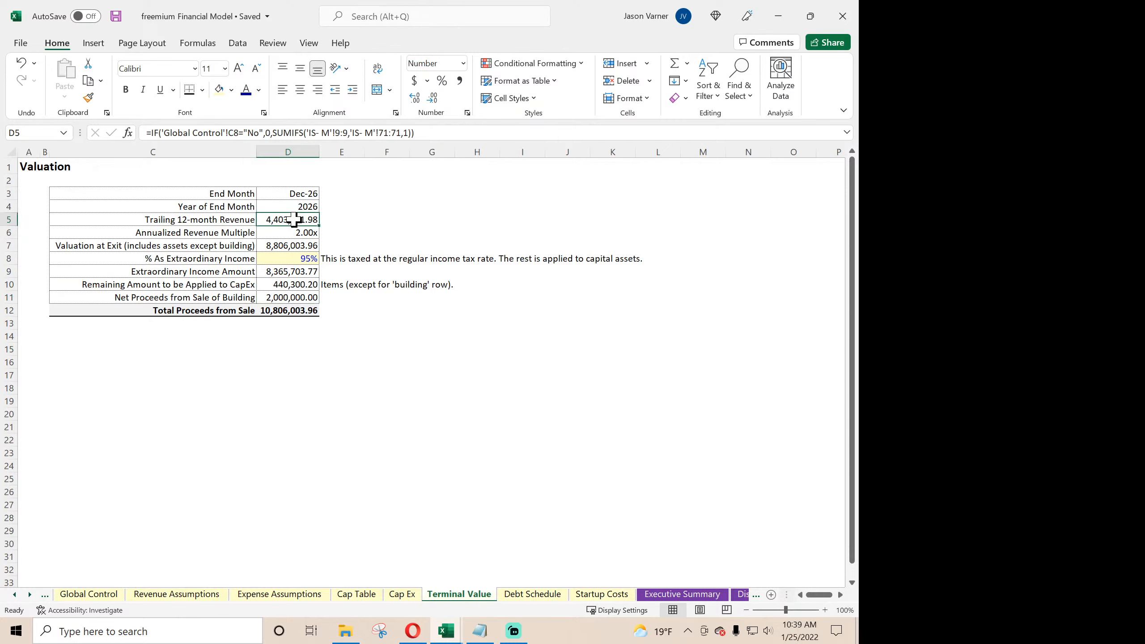
# - Inspect the Value at Sale formula for Vehicle 1 and the Book Value at Sale Month formulas on the Cap Ex sheet
pyautogui.click(402, 596)
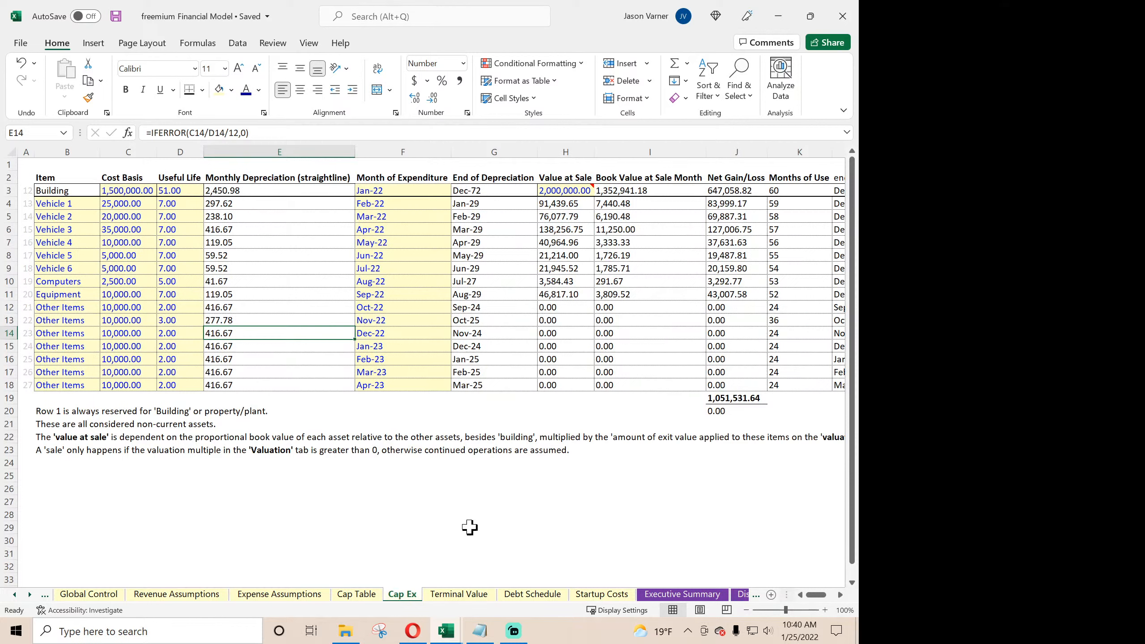
pyautogui.click(556, 204)
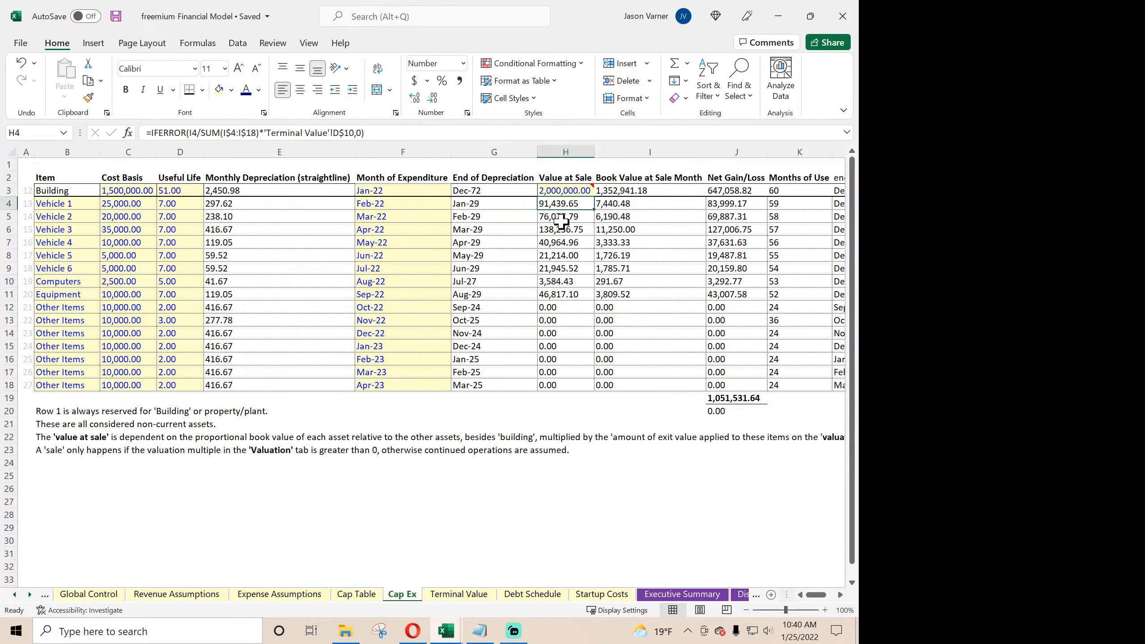
pyautogui.click(622, 204)
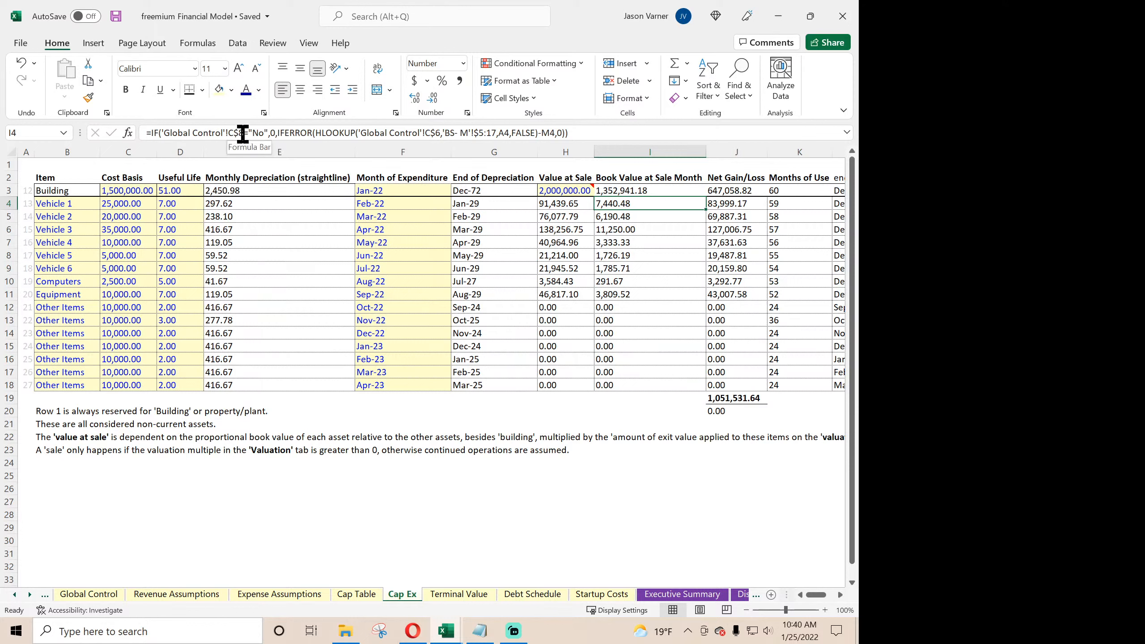
pyautogui.click(641, 286)
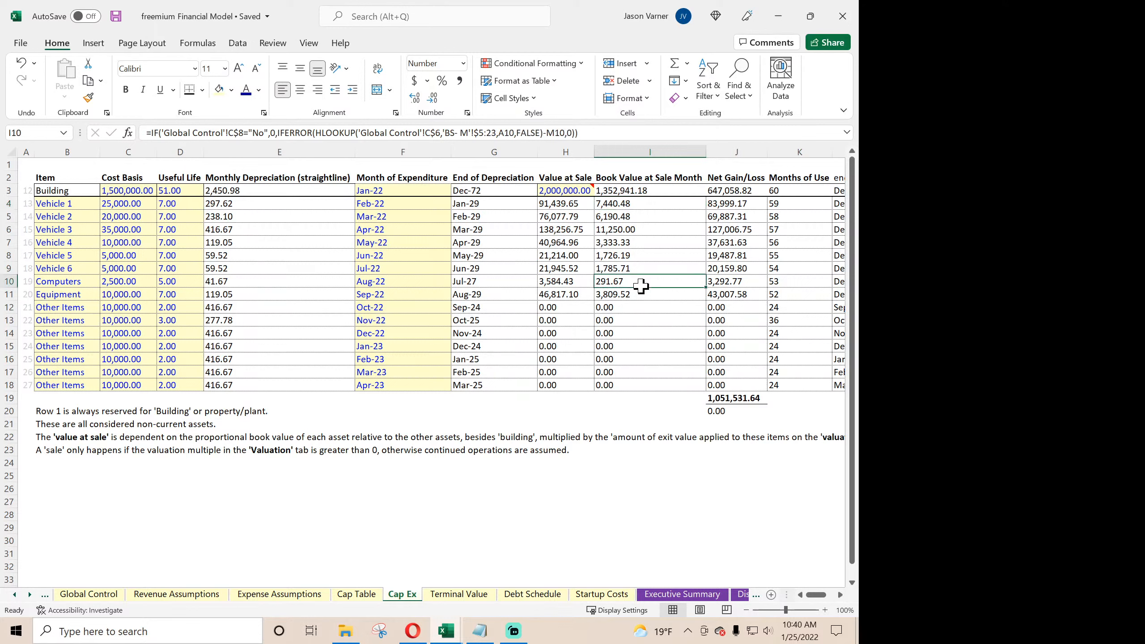
pyautogui.press('Down')
pyautogui.press('Down')
pyautogui.press('Down')
pyautogui.press('Down')
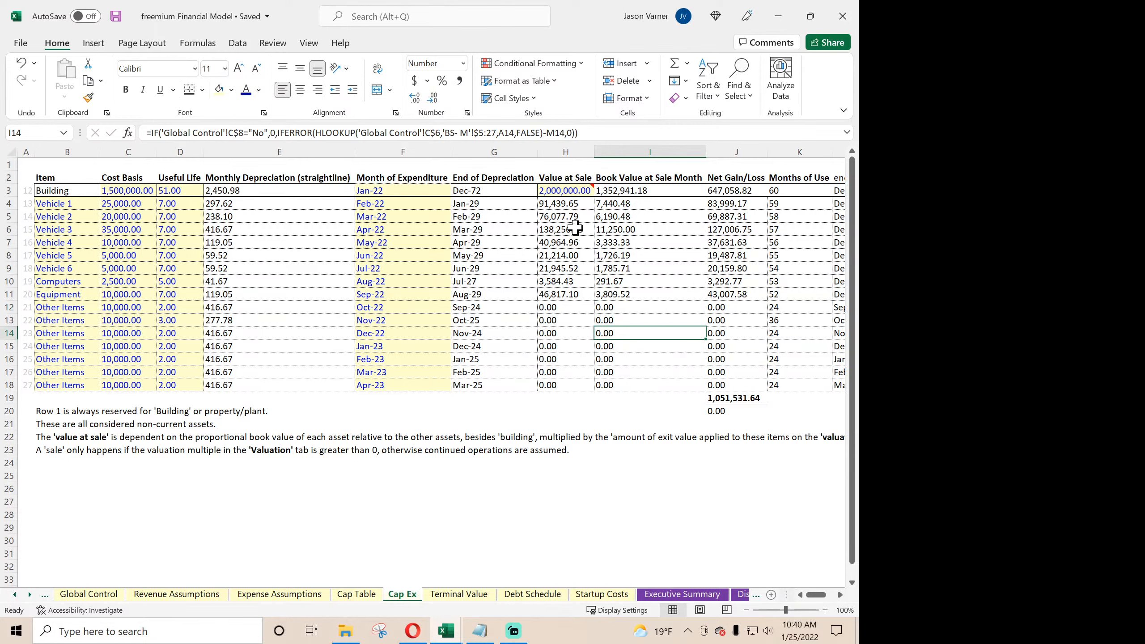
# - Inspect the Value at Sale column on the Cap Ex sheet and look over the Cap Table and Expense Assumptions sheets
pyautogui.click(575, 228)
pyautogui.click(571, 267)
pyautogui.click(563, 310)
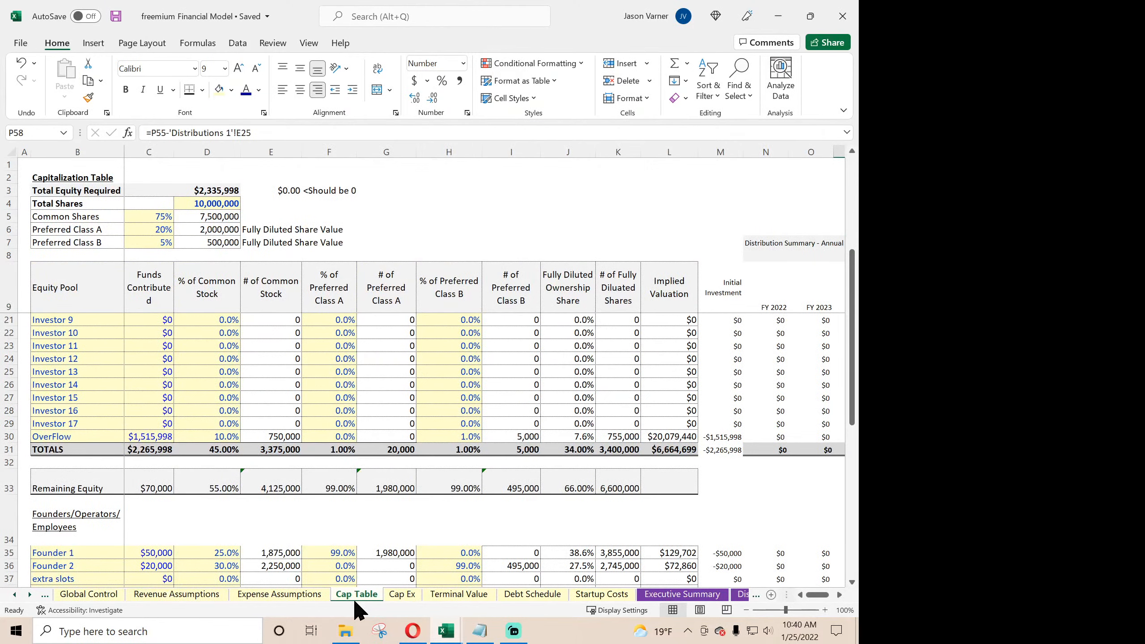
pyautogui.click(285, 594)
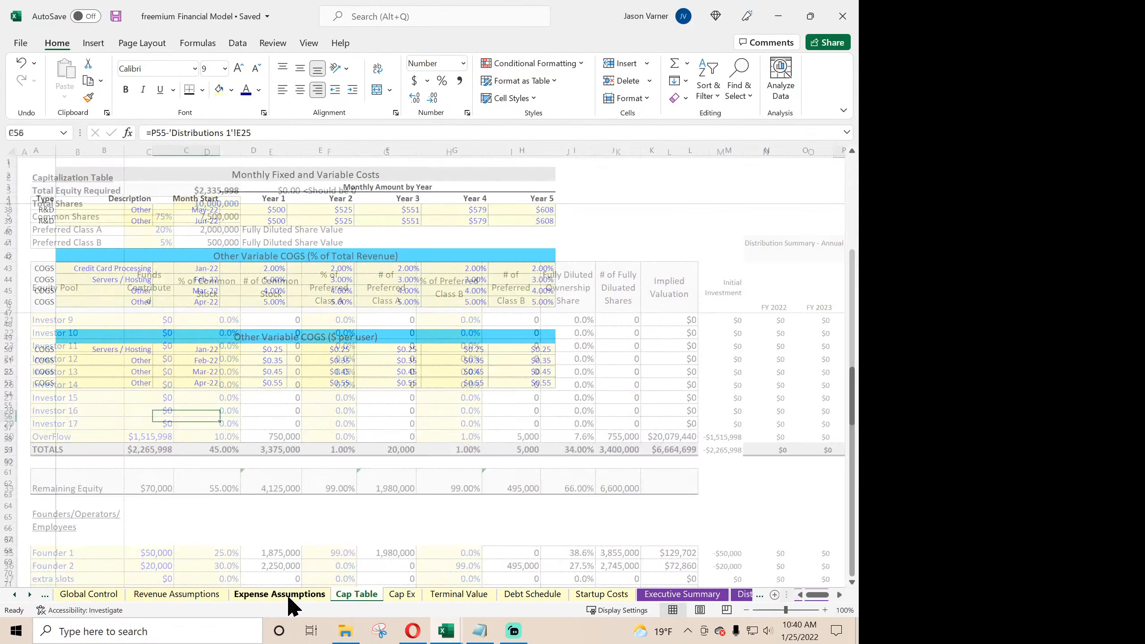
pyautogui.scroll(11, 187, 522)
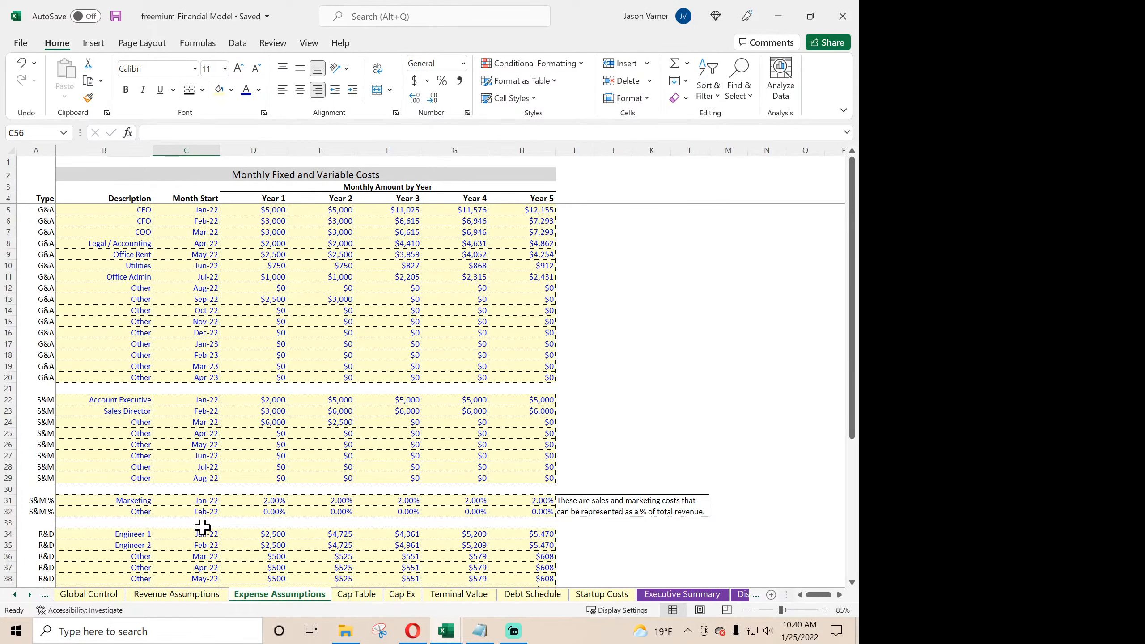
# - Set the month traffic starts, month free service starts and month paid service starts to Mar-22 on the Revenue Assumptions sheet
pyautogui.click(195, 595)
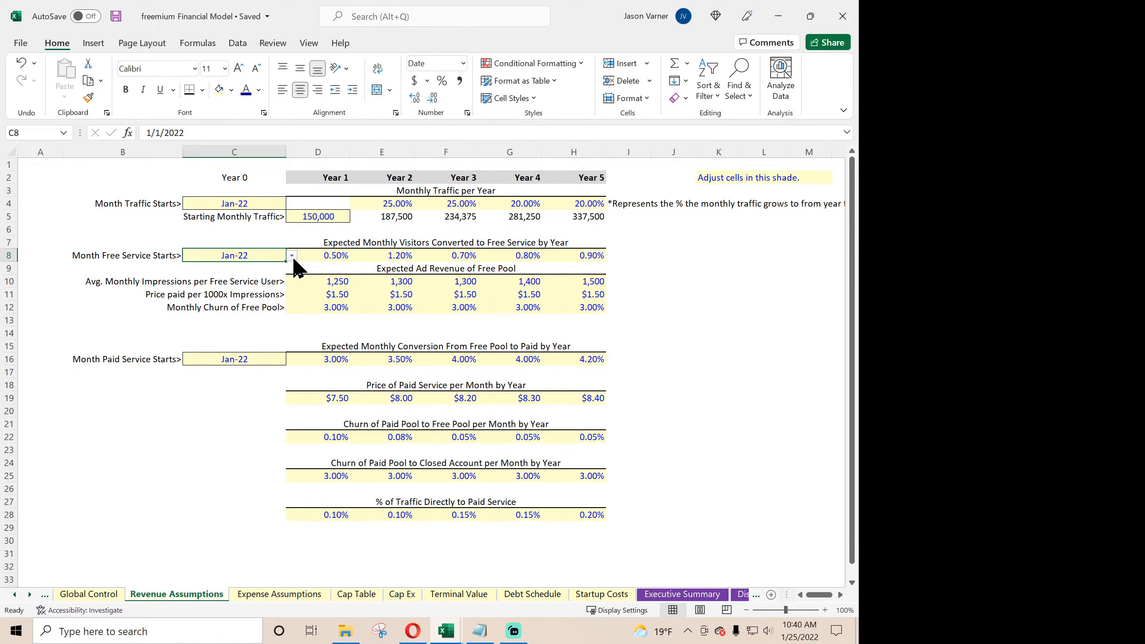
pyautogui.click(279, 205)
pyautogui.click(292, 204)
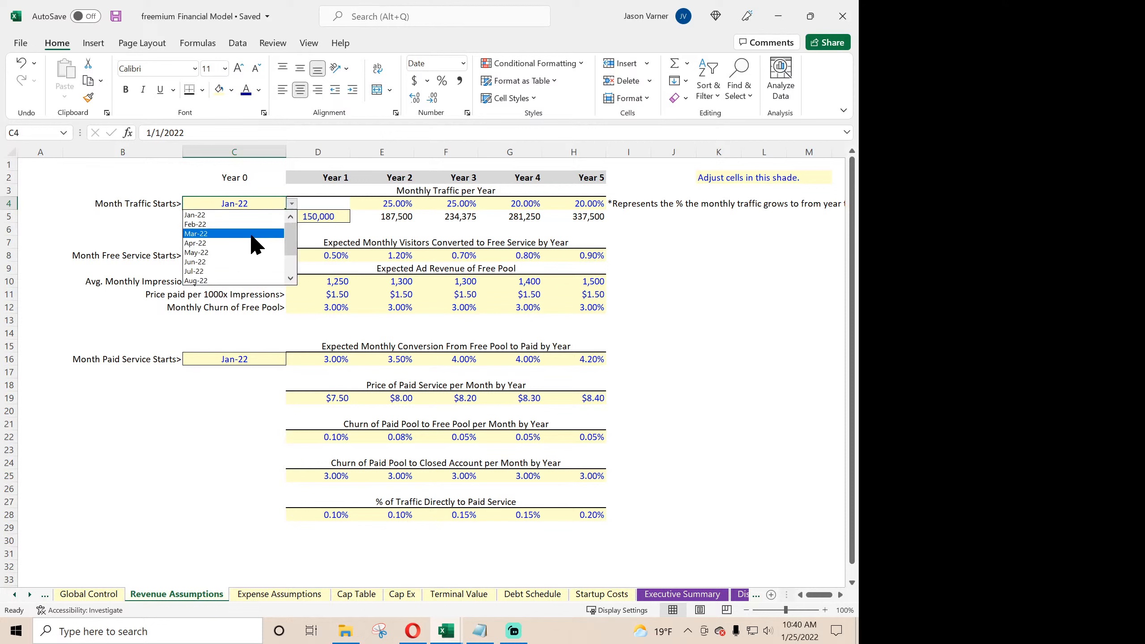
pyautogui.click(251, 235)
pyautogui.click(281, 256)
pyautogui.click(291, 256)
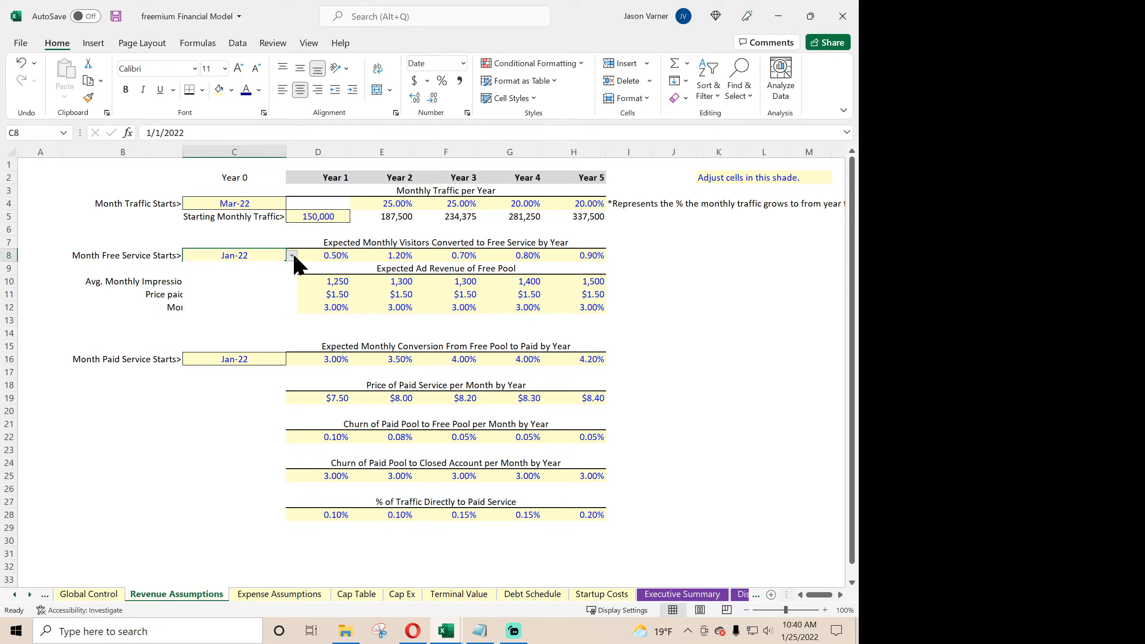
pyautogui.click(260, 295)
pyautogui.click(251, 360)
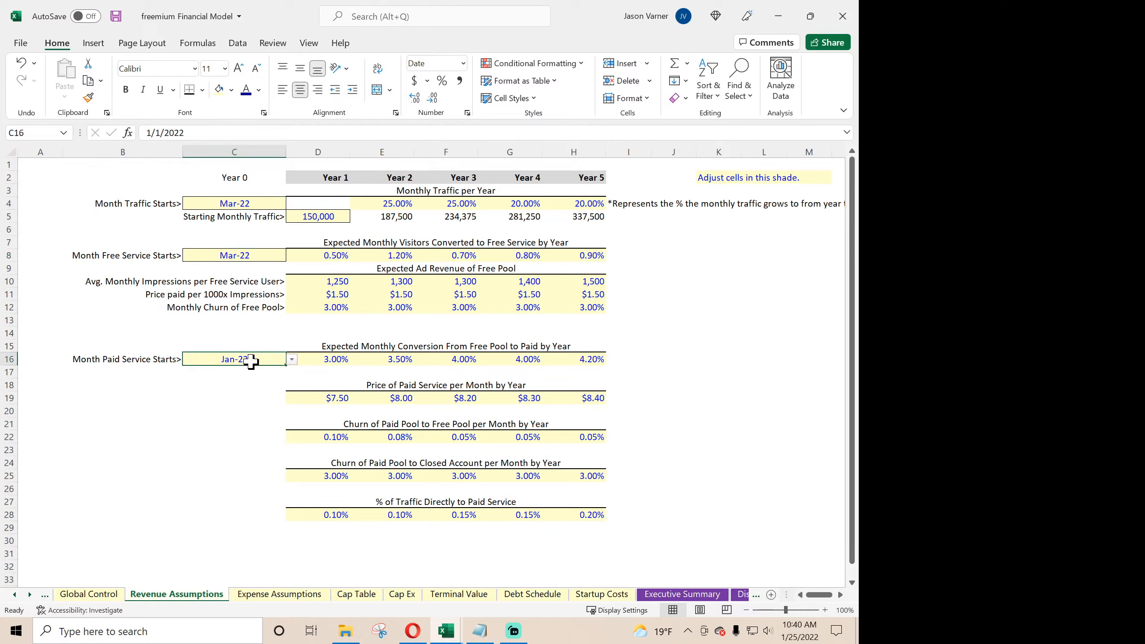
pyautogui.click(294, 361)
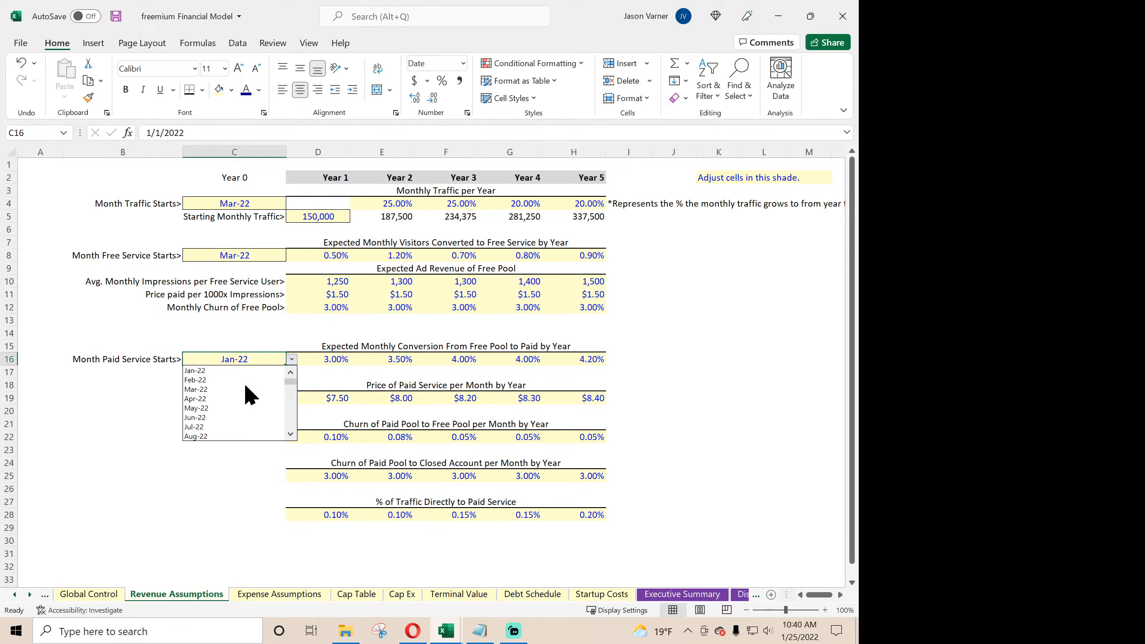
pyautogui.click(244, 389)
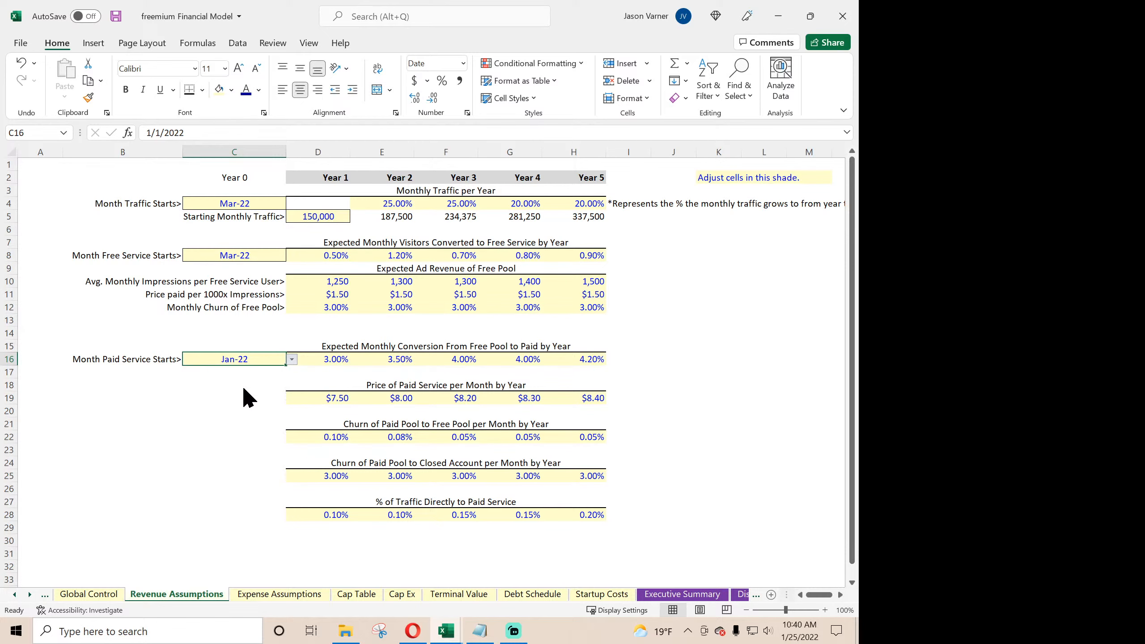
# - Examine the first months of users, revenue and expenses on Monthly Detail, including the CPM and Total Impressions formulas
pyautogui.click(740, 595)
pyautogui.click(742, 595)
pyautogui.click(742, 595)
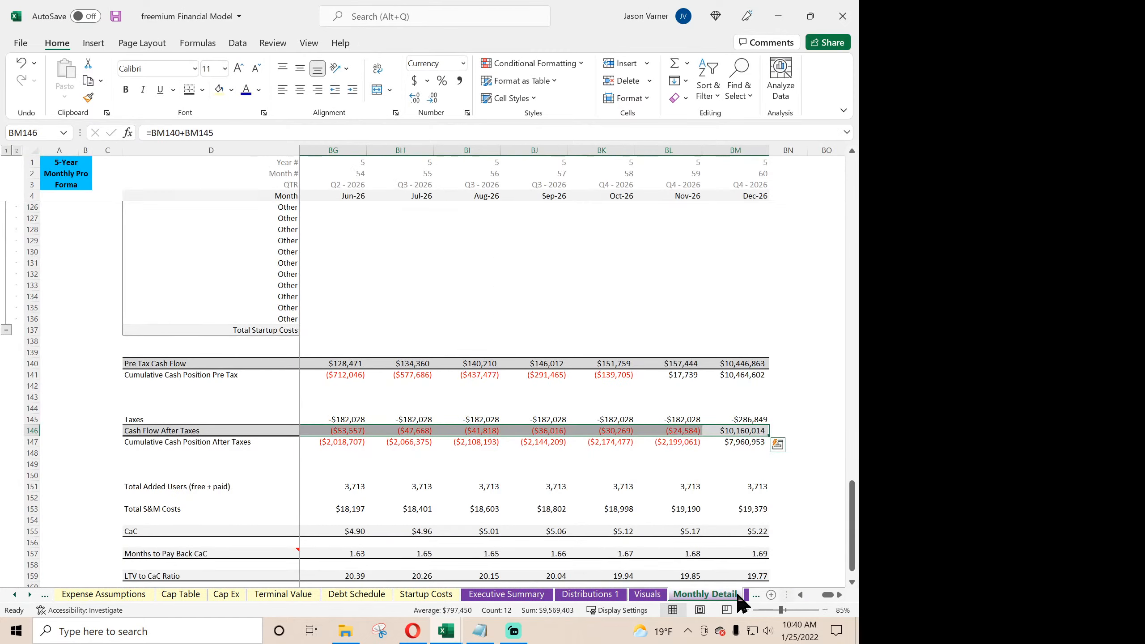
pyautogui.scroll(20, 500, 473)
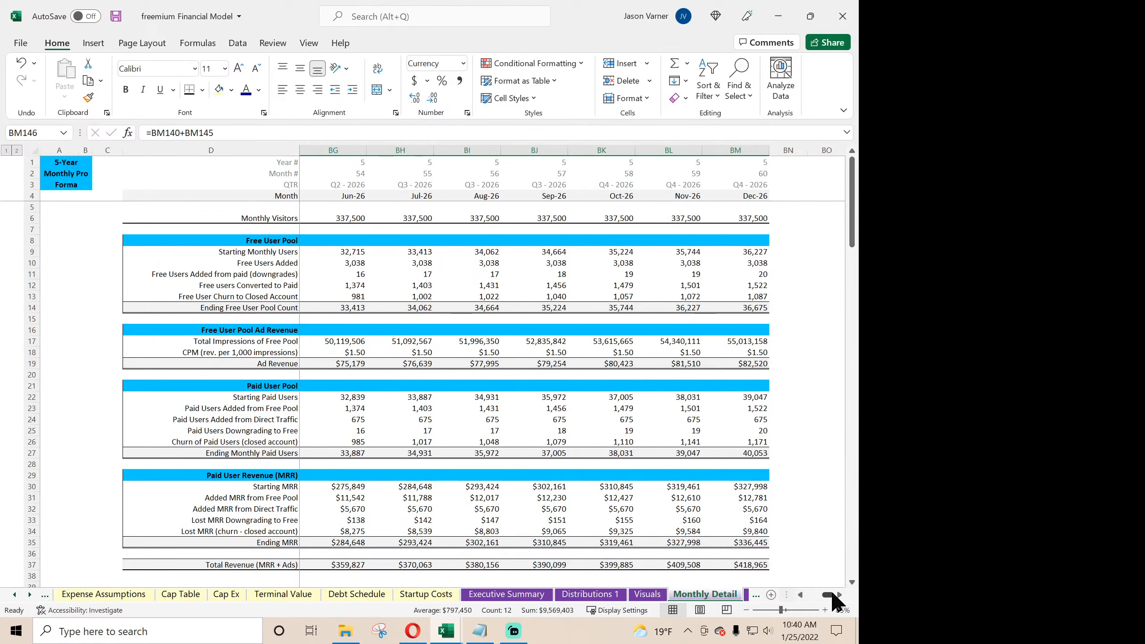
pyautogui.moveTo(820, 595); pyautogui.dragTo(809, 596)
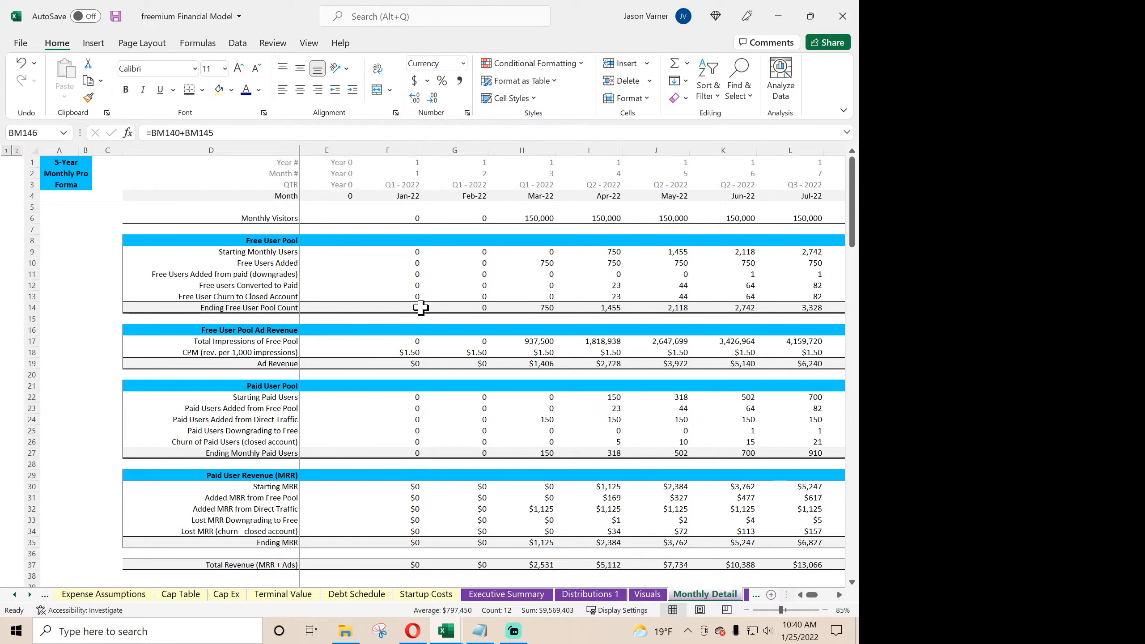
pyautogui.click(406, 352)
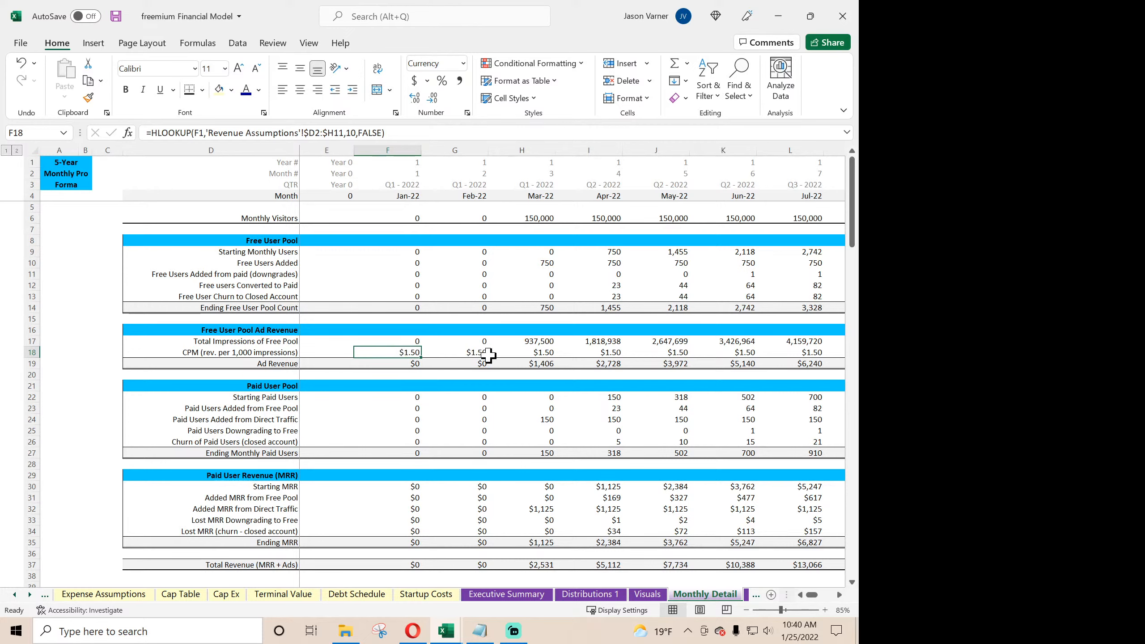
pyautogui.click(535, 340)
pyautogui.scroll(-14, 548, 451)
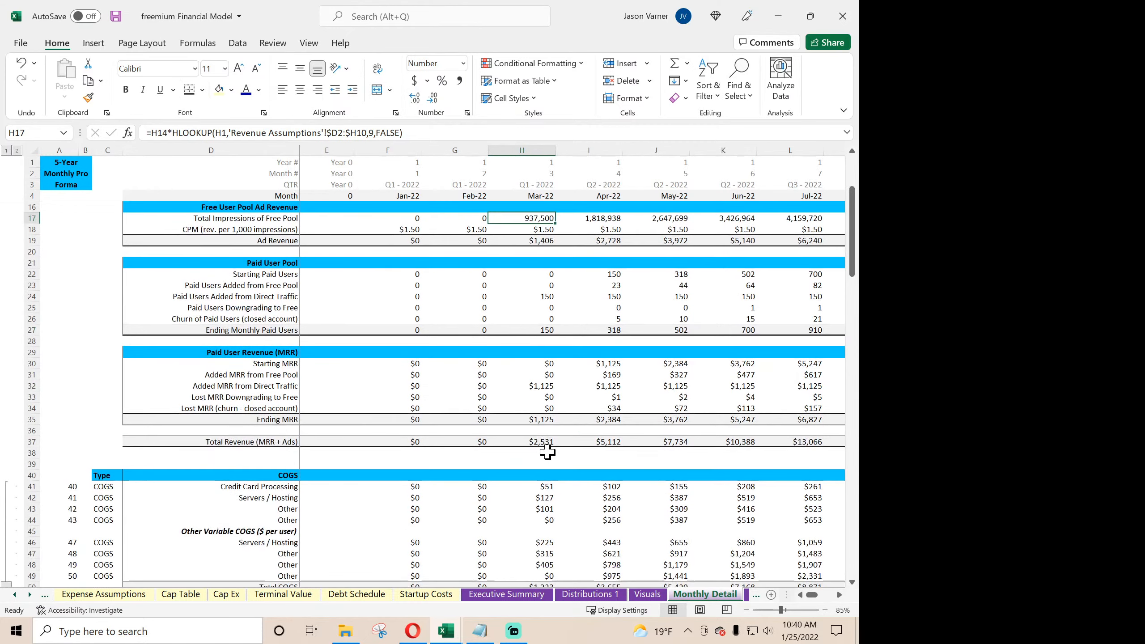
pyautogui.scroll(-15, 550, 451)
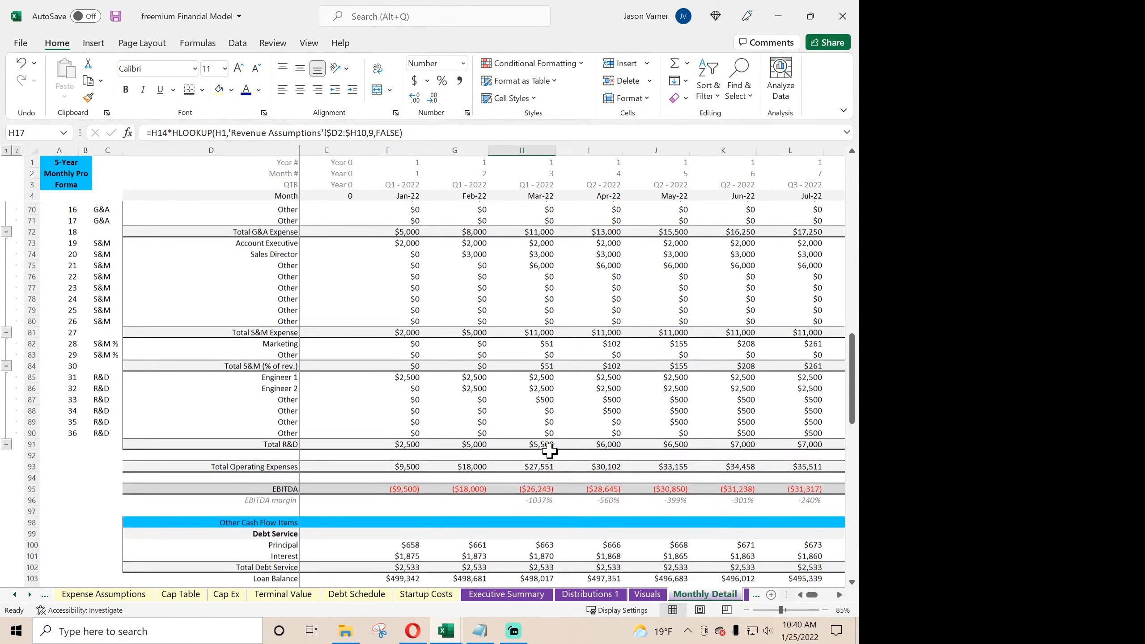
pyautogui.scroll(20, 550, 451)
pyautogui.scroll(4, 550, 449)
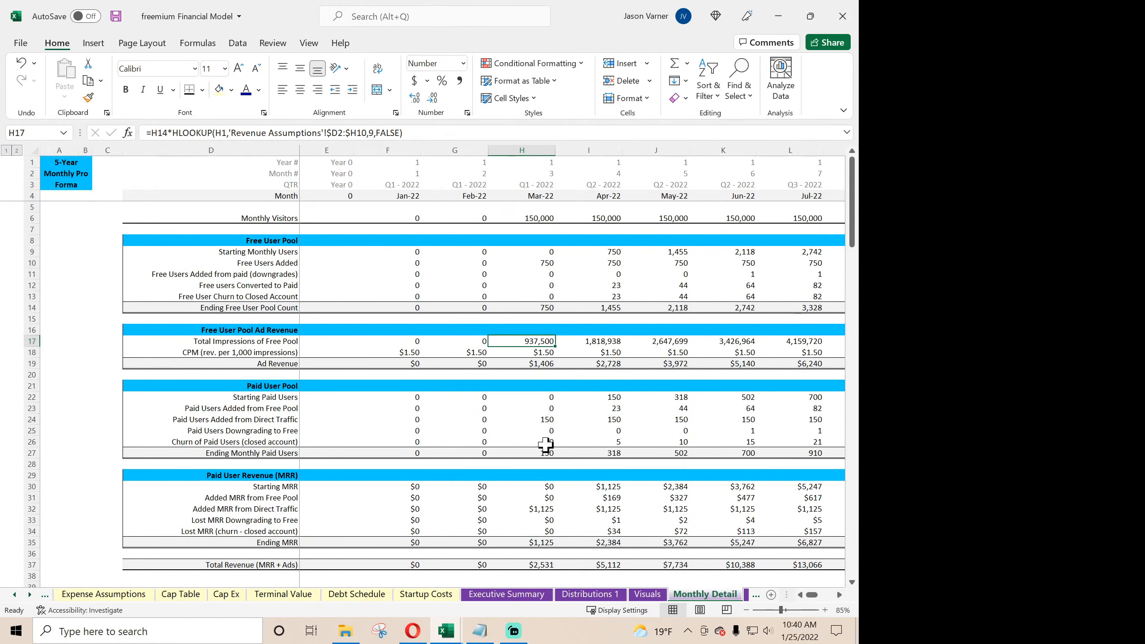
# - Open data validation for the Exit / End Month cell on the Global Control sheet and restrict it to a List
pyautogui.click(16, 596)
pyautogui.click(15, 596)
pyautogui.click(16, 596)
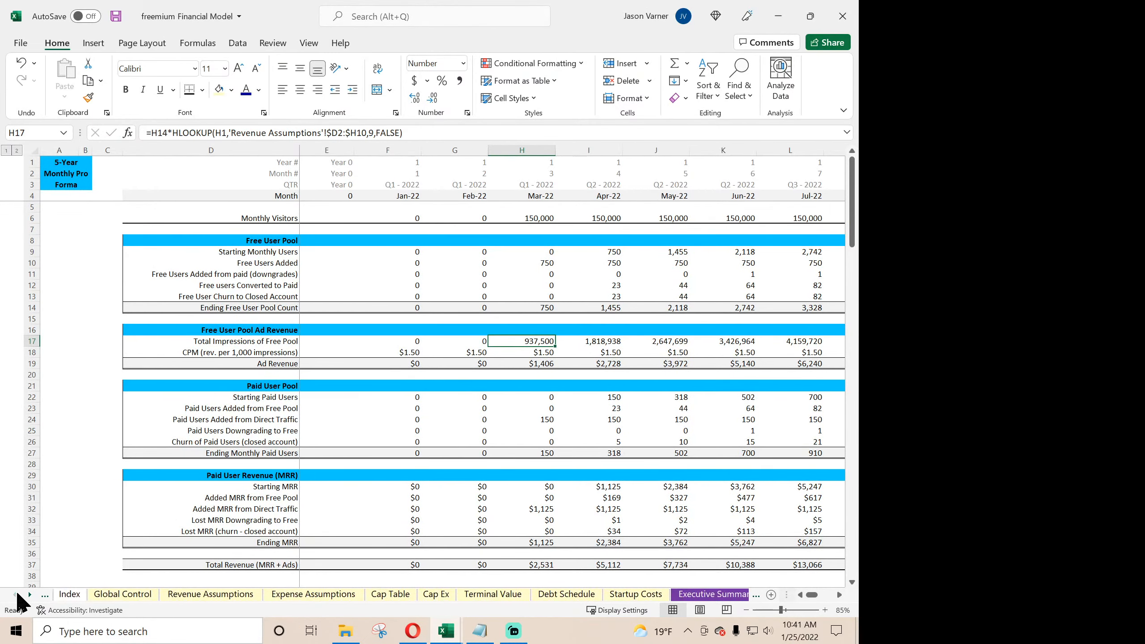
pyautogui.click(120, 594)
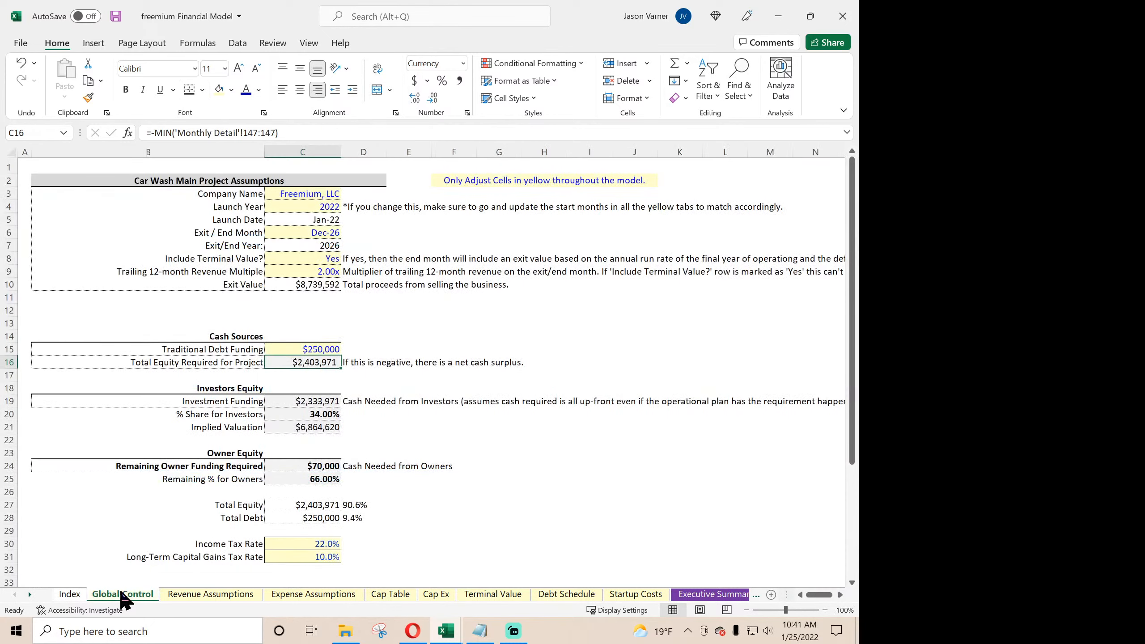
pyautogui.click(313, 235)
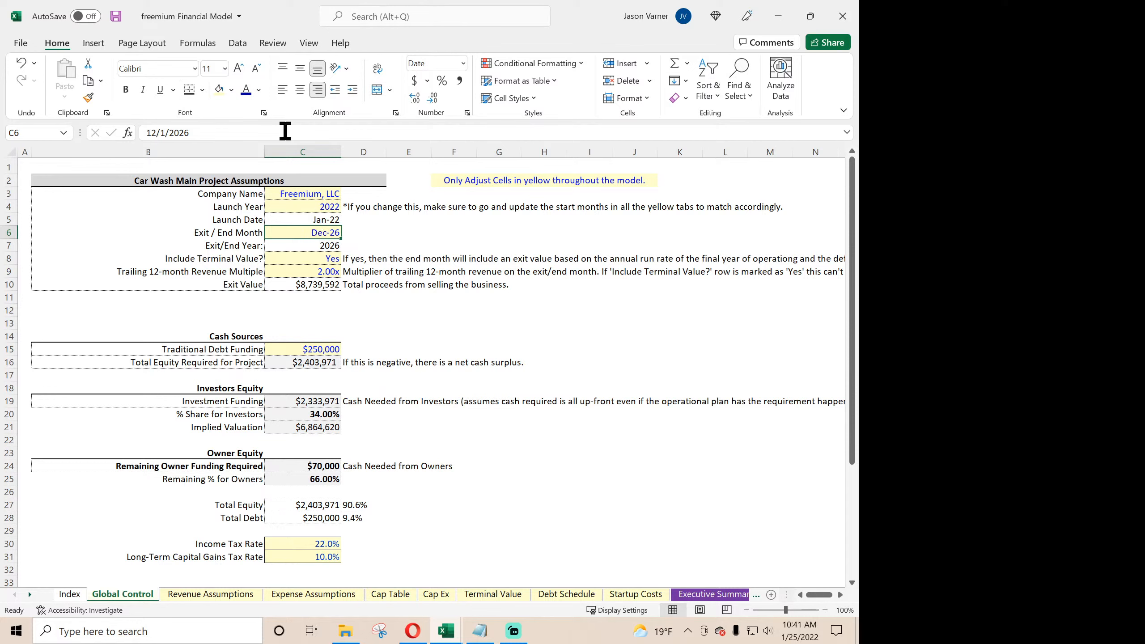
pyautogui.click(245, 43)
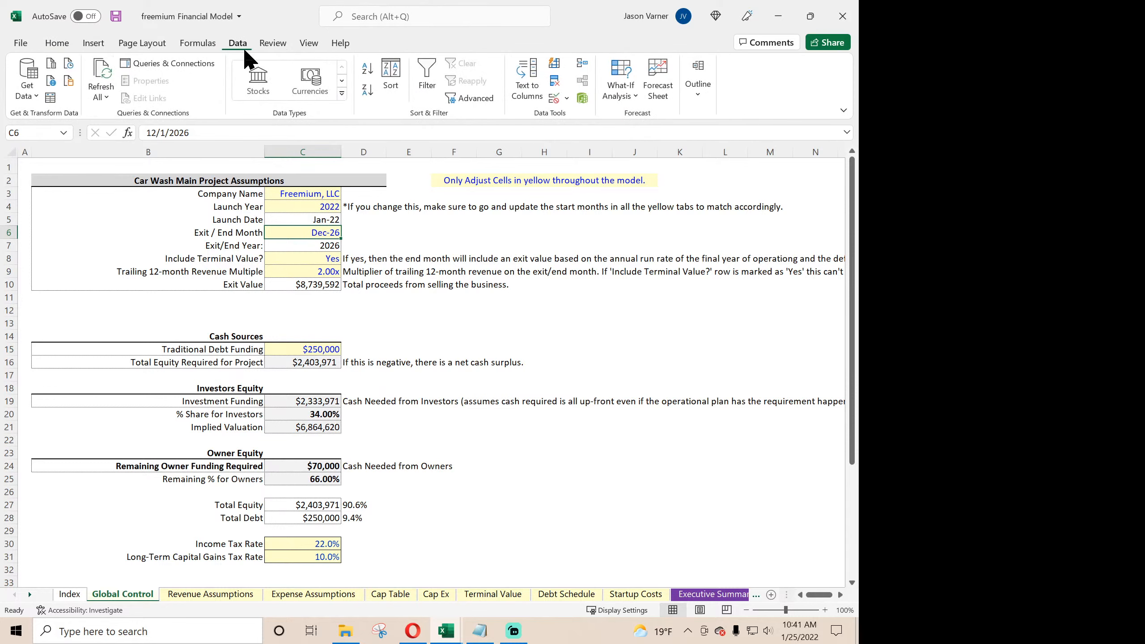
pyautogui.click(557, 105)
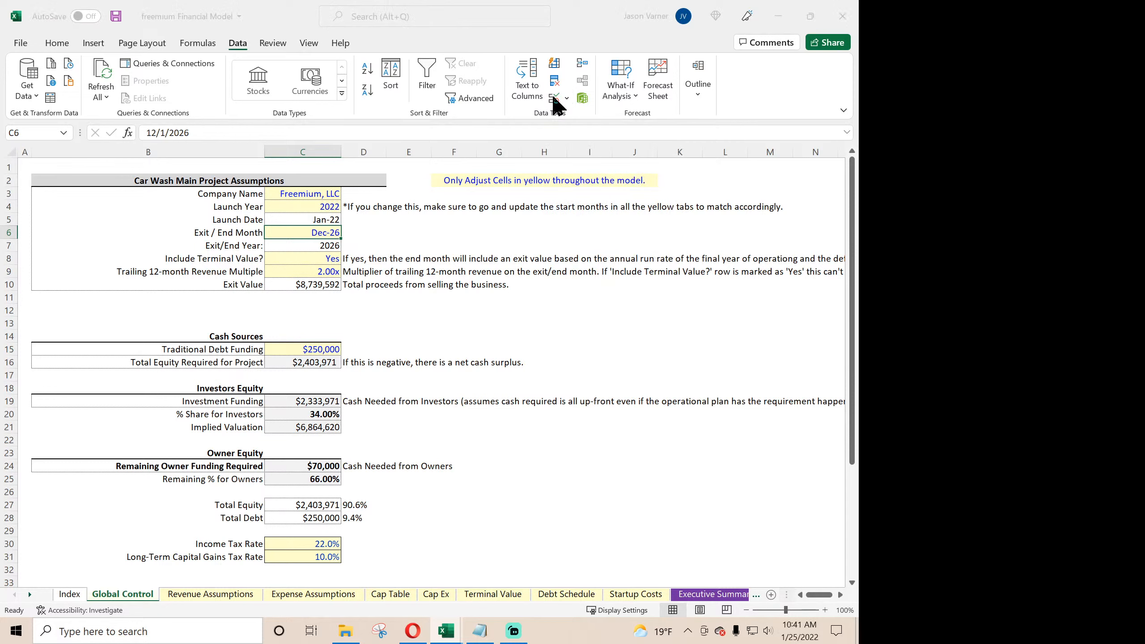
pyautogui.click(220, 161)
pyautogui.click(218, 203)
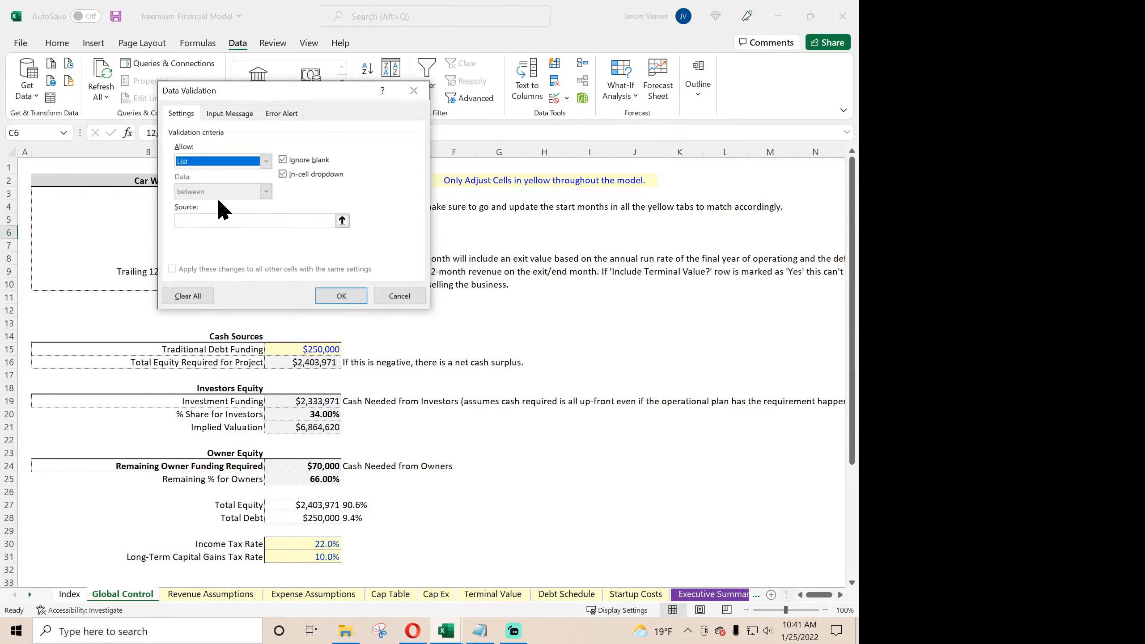
# - Use cells A1:A60 of the validation 1 sheet as the list source and apply the validation
pyautogui.click(343, 220)
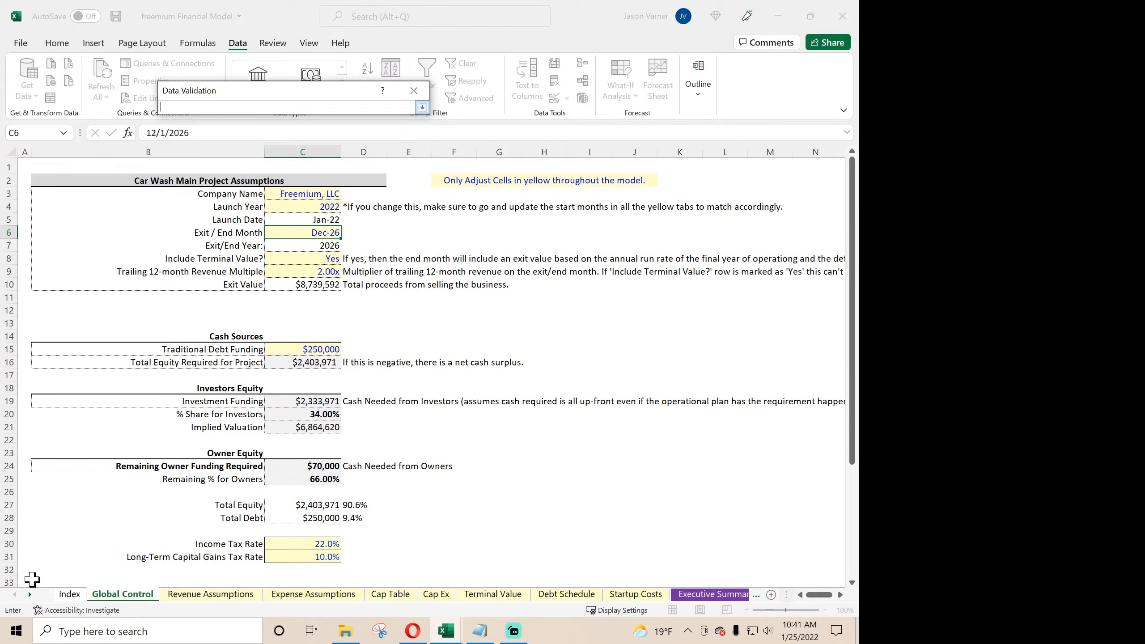
pyautogui.click(30, 595)
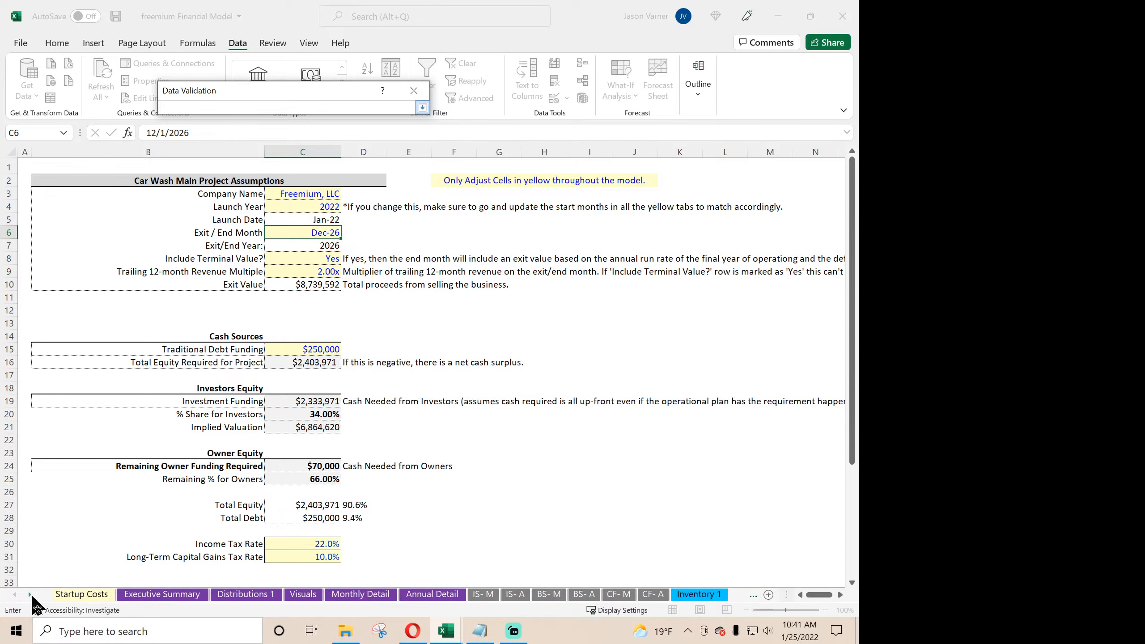
pyautogui.click(683, 595)
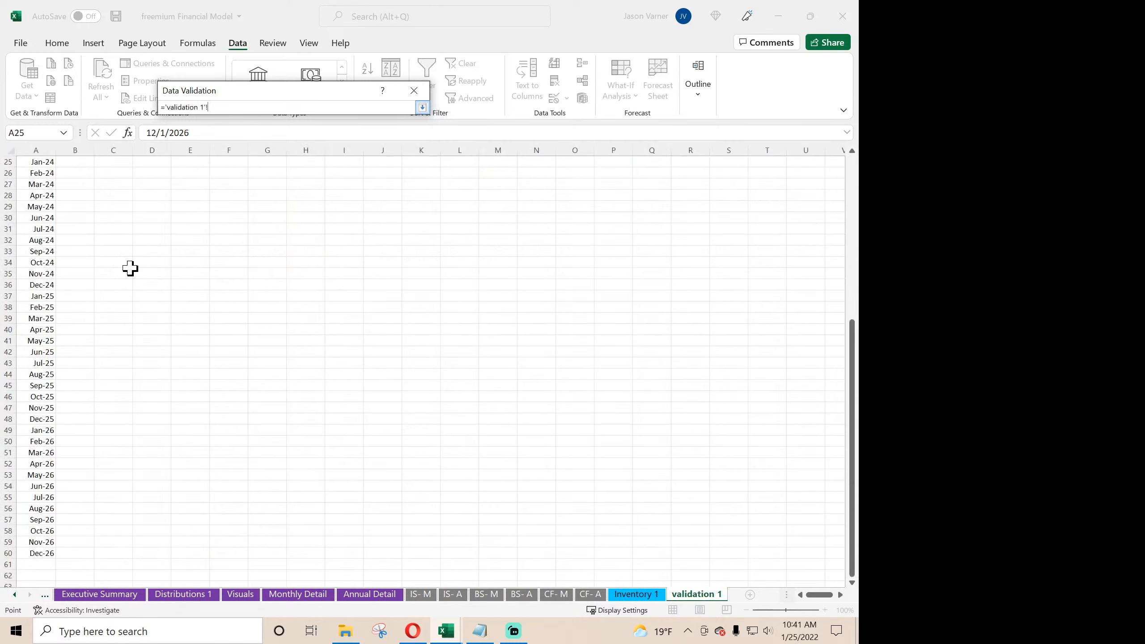
pyautogui.scroll(-8, 127, 266)
pyautogui.moveTo(40, 559); pyautogui.dragTo(40, 160)
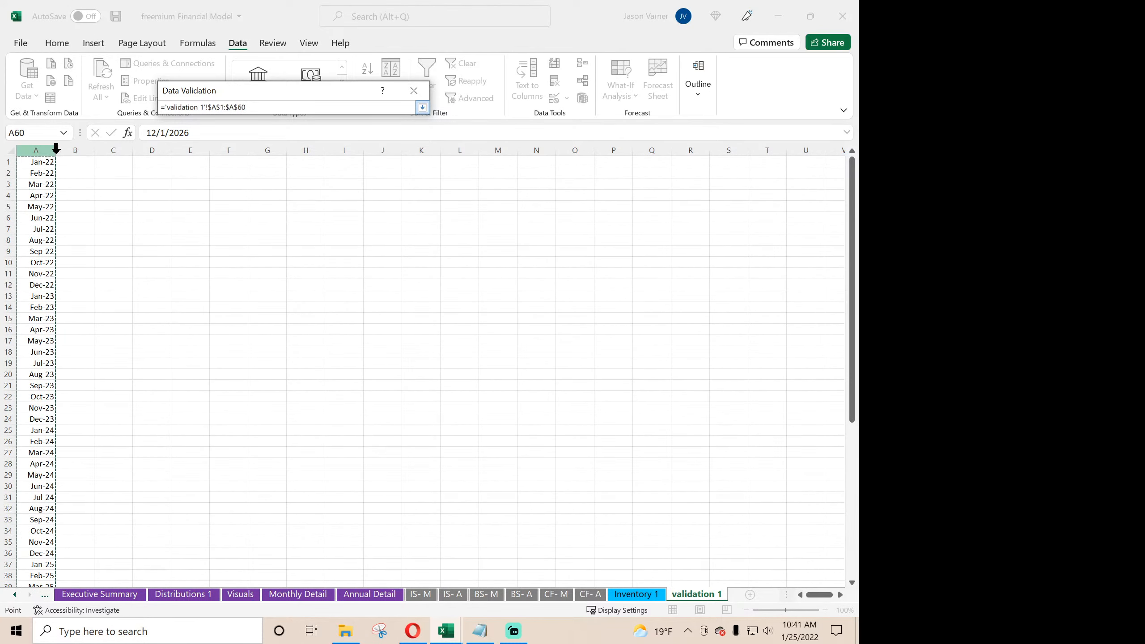
pyautogui.click(423, 108)
pyautogui.click(345, 296)
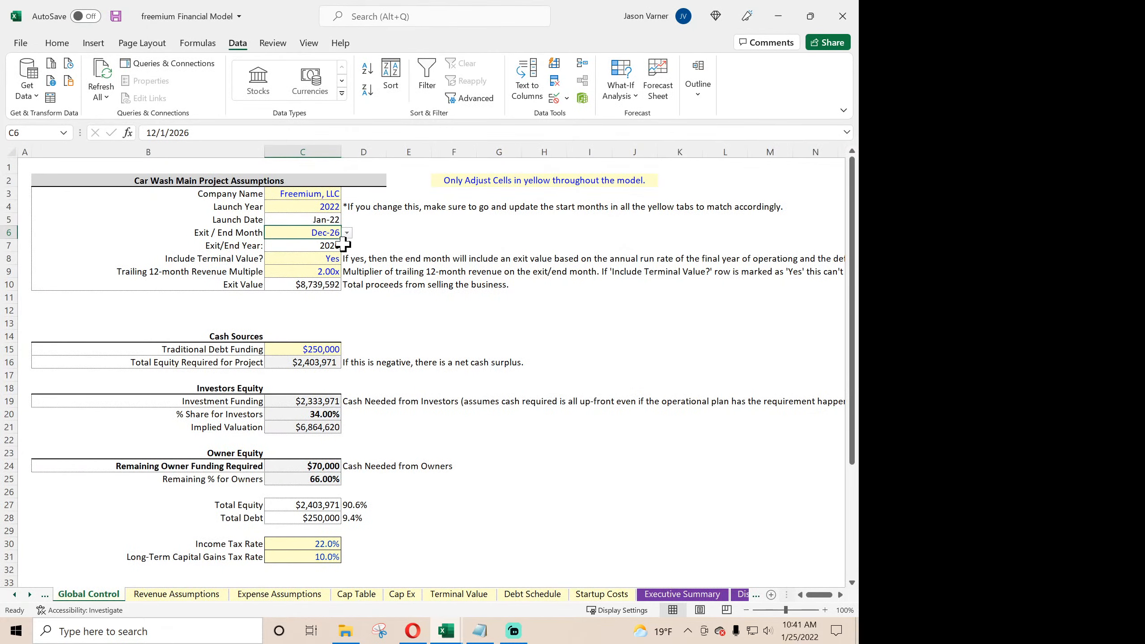
# - Set the Exit / End Month on Global Control to Aug-26 from its dropdown list
pyautogui.click(324, 256)
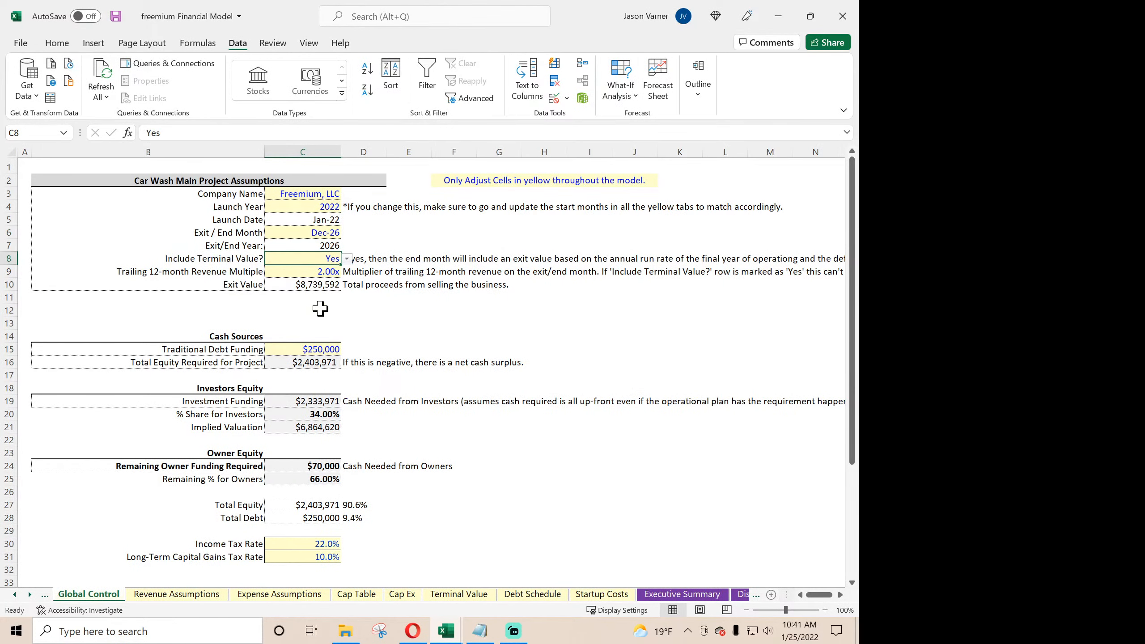
pyautogui.click(335, 230)
pyautogui.click(346, 233)
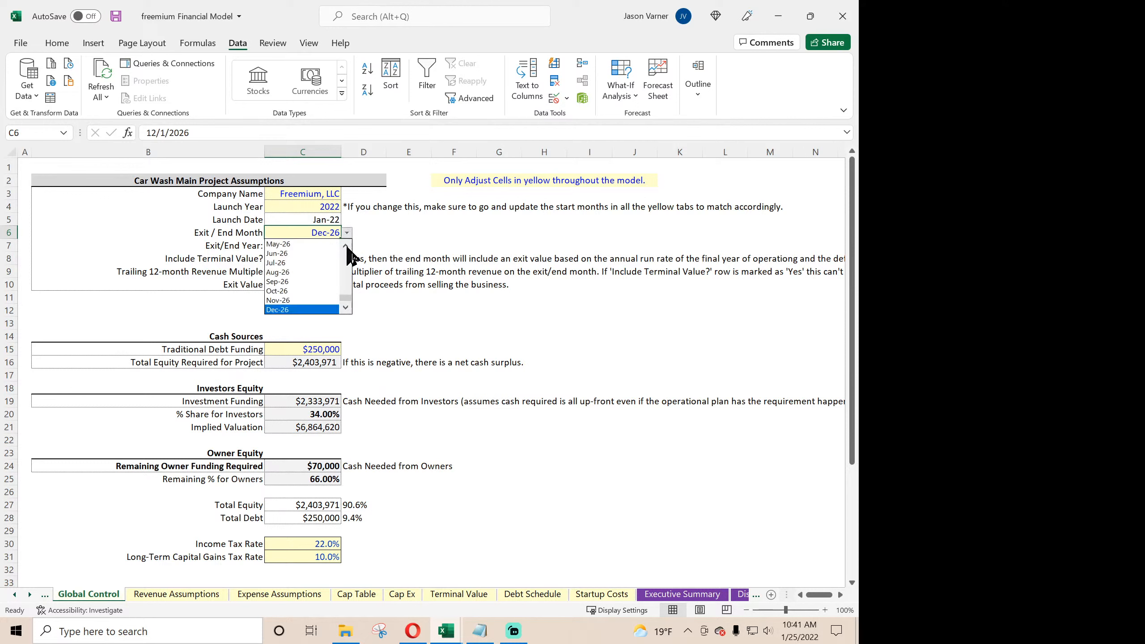
pyautogui.click(321, 282)
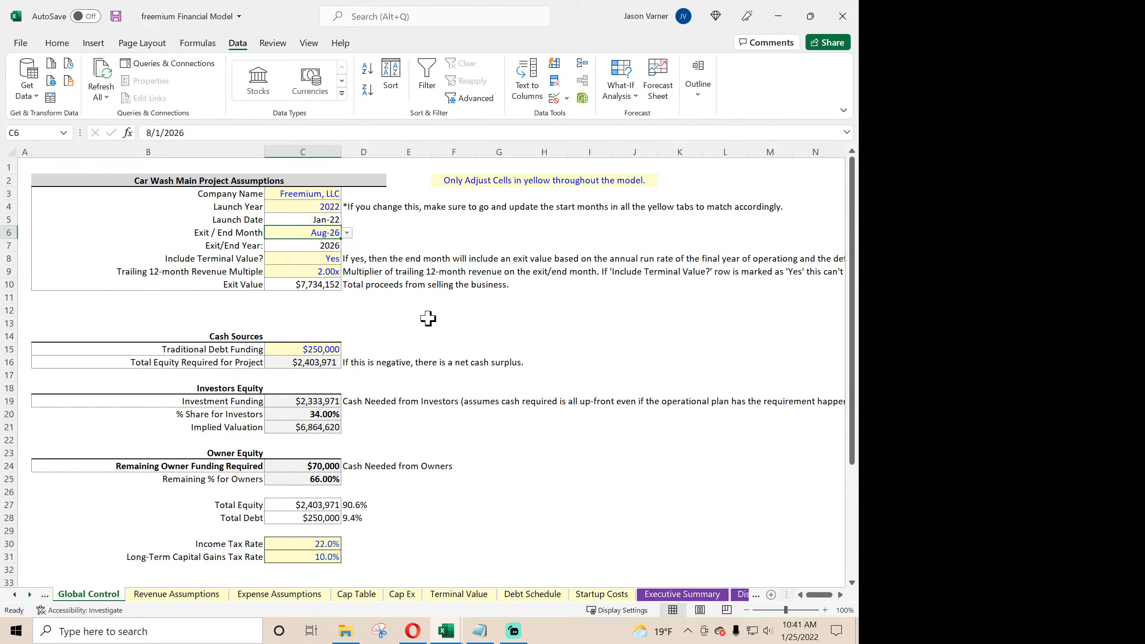
# - On Monthly Detail, wrap the Jan-22 Monthly Visitors formula in an IF returning 0 when F4 is greater than Exit / End Month 'Global Control'!C6
pyautogui.click(30, 595)
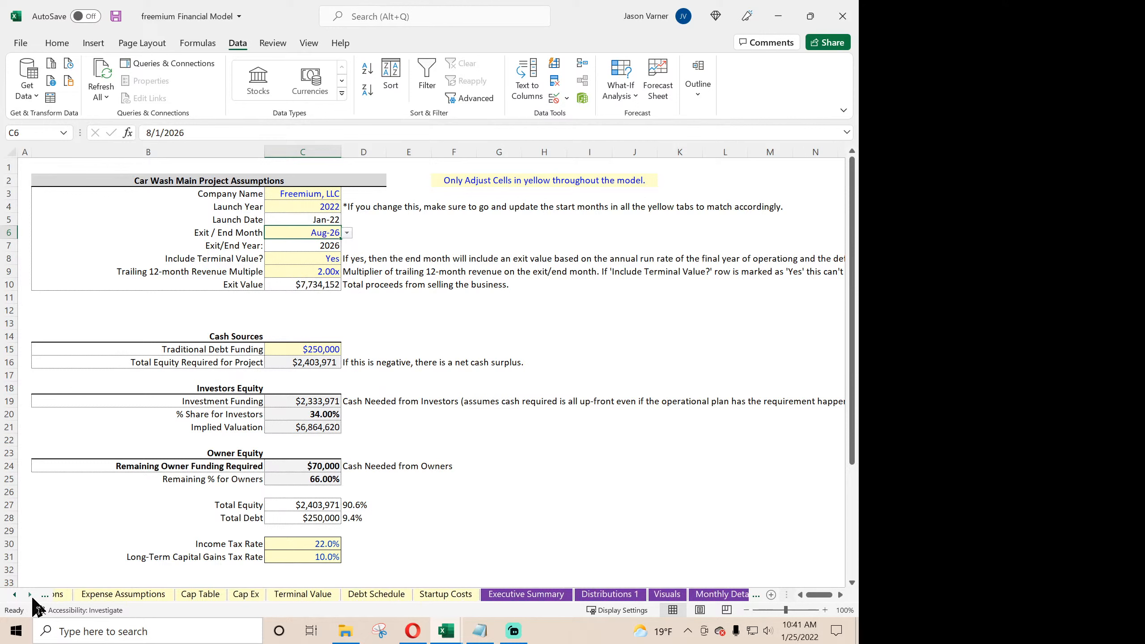
pyautogui.click(30, 594)
pyautogui.click(30, 595)
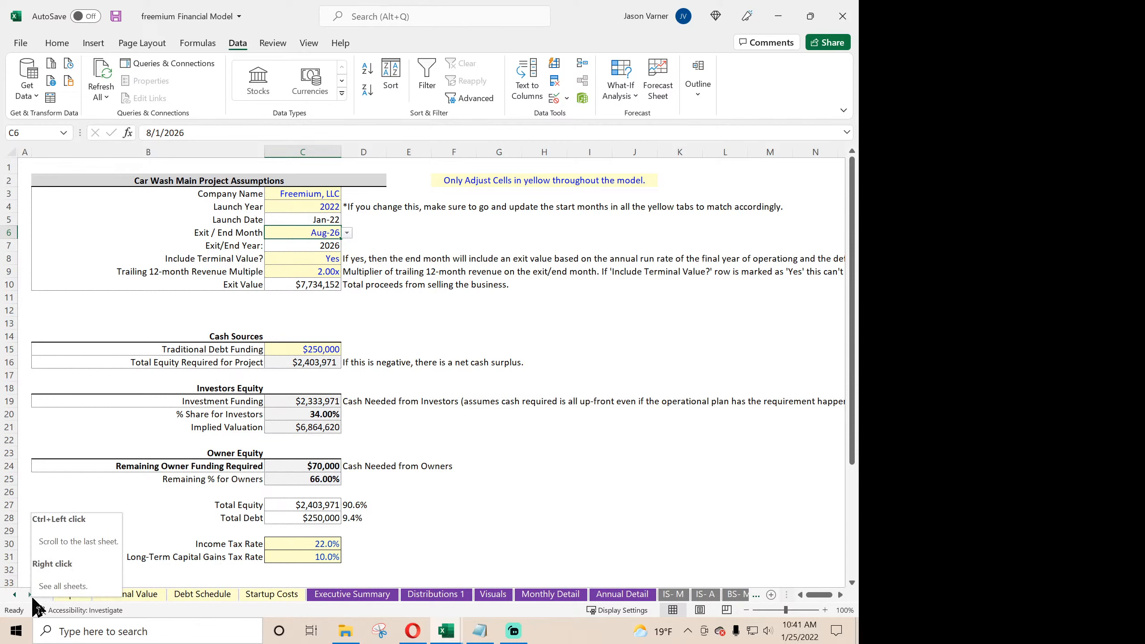
pyautogui.click(549, 594)
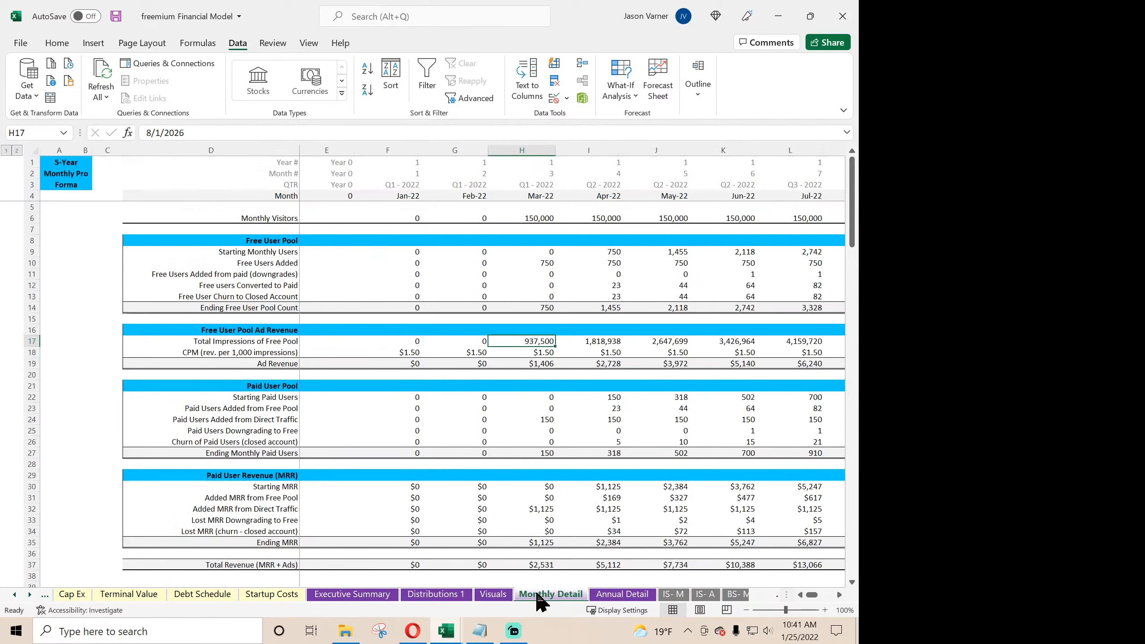
pyautogui.click(418, 215)
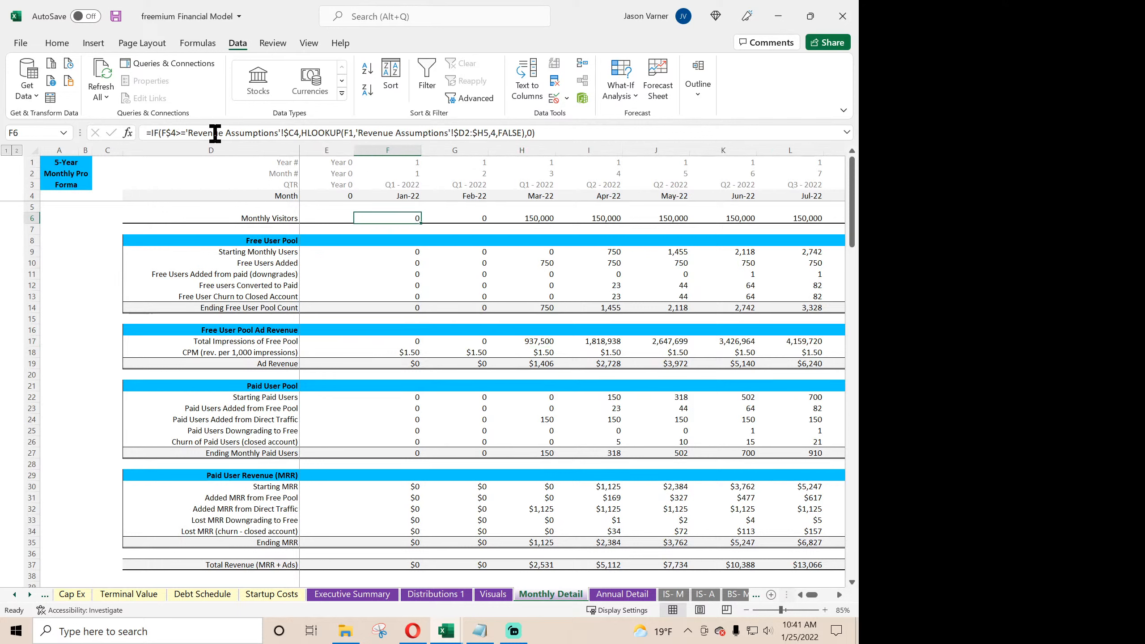
pyautogui.click(152, 133)
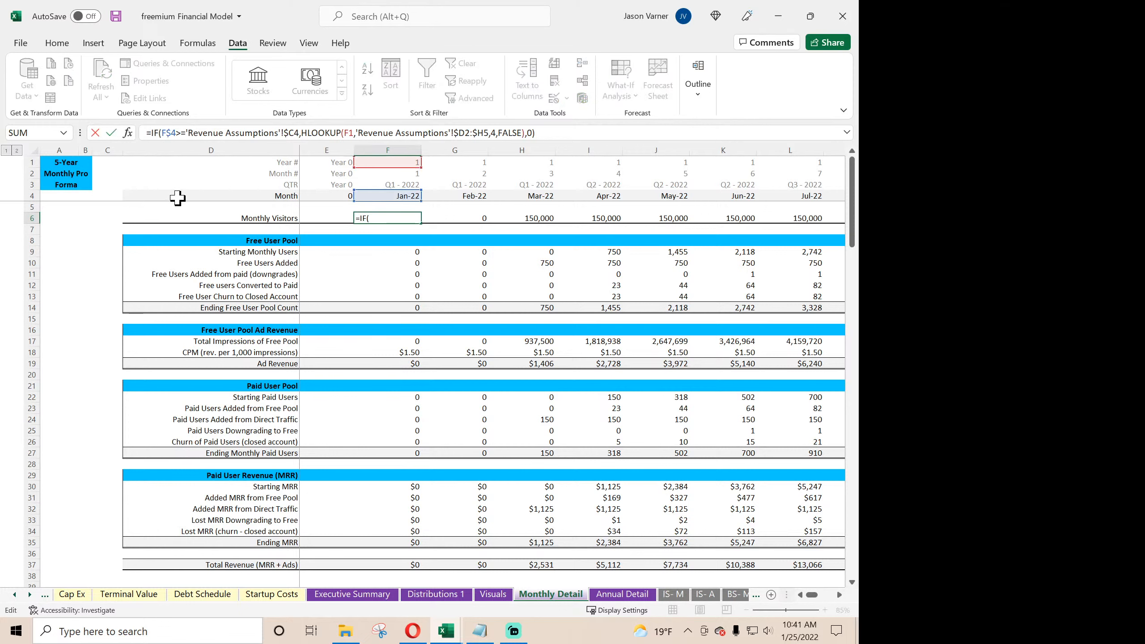
pyautogui.write('if(')
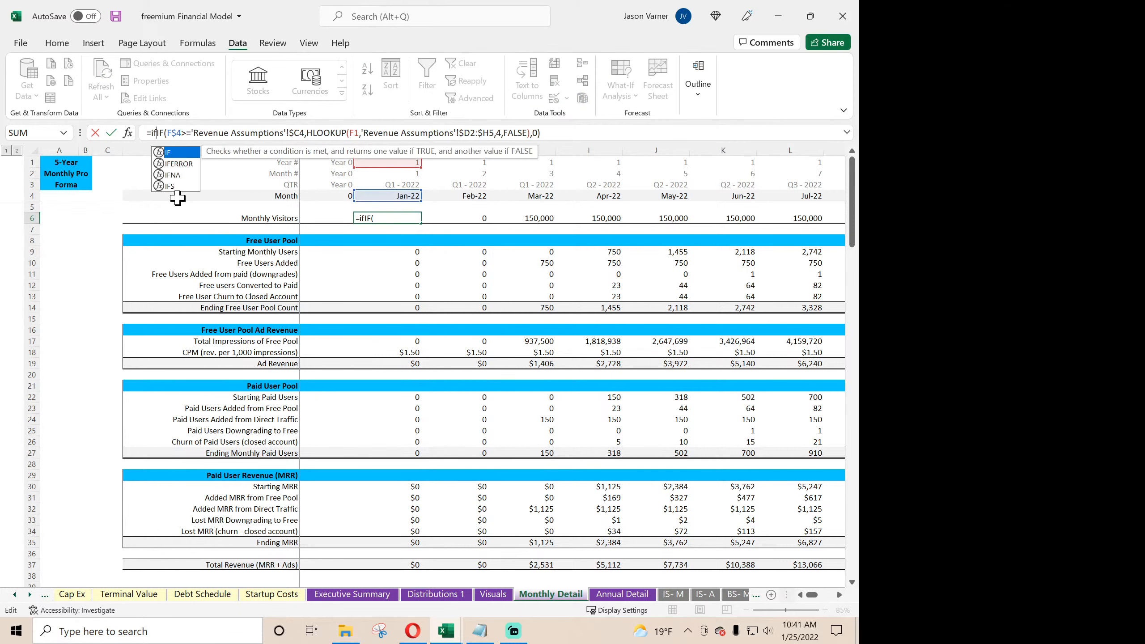
pyautogui.click(408, 196)
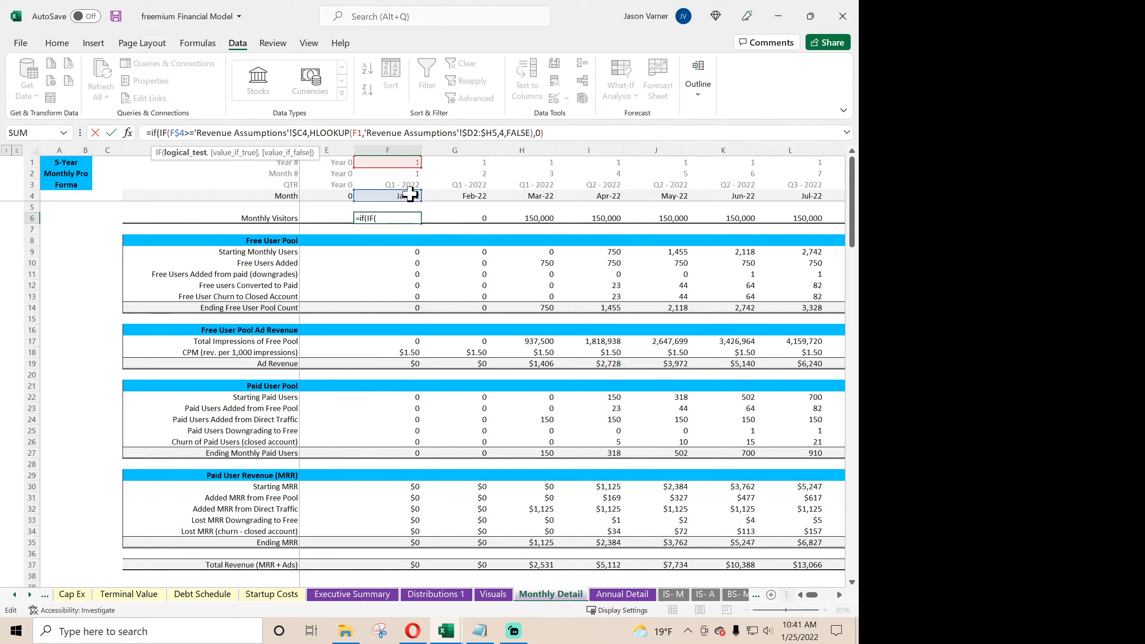
pyautogui.write('>')
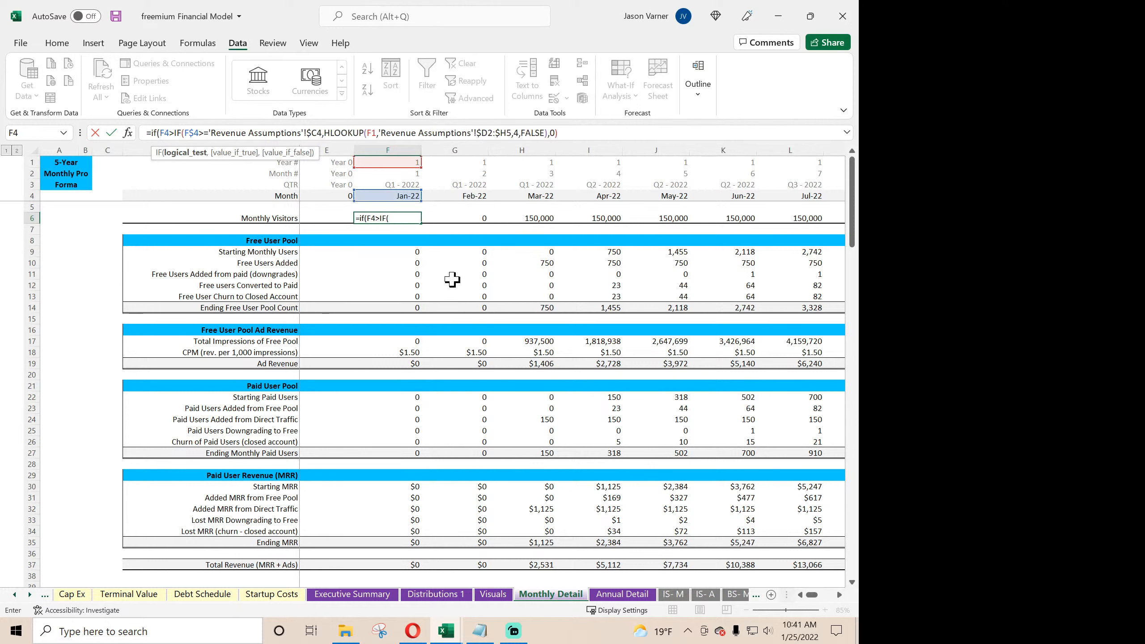
pyautogui.click(15, 595)
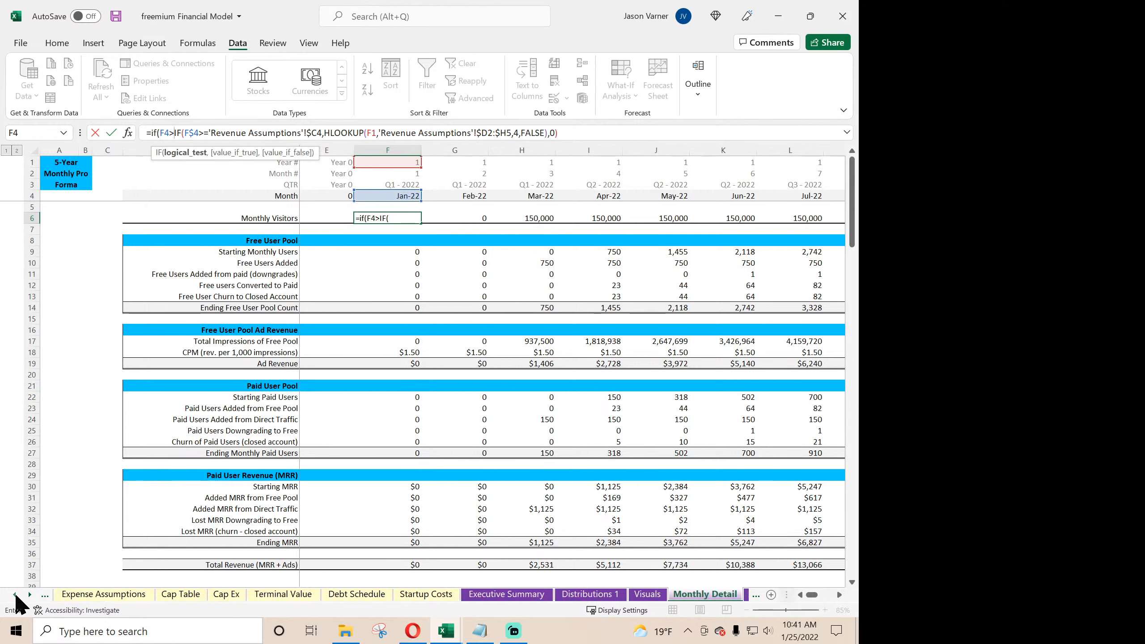
pyautogui.click(102, 595)
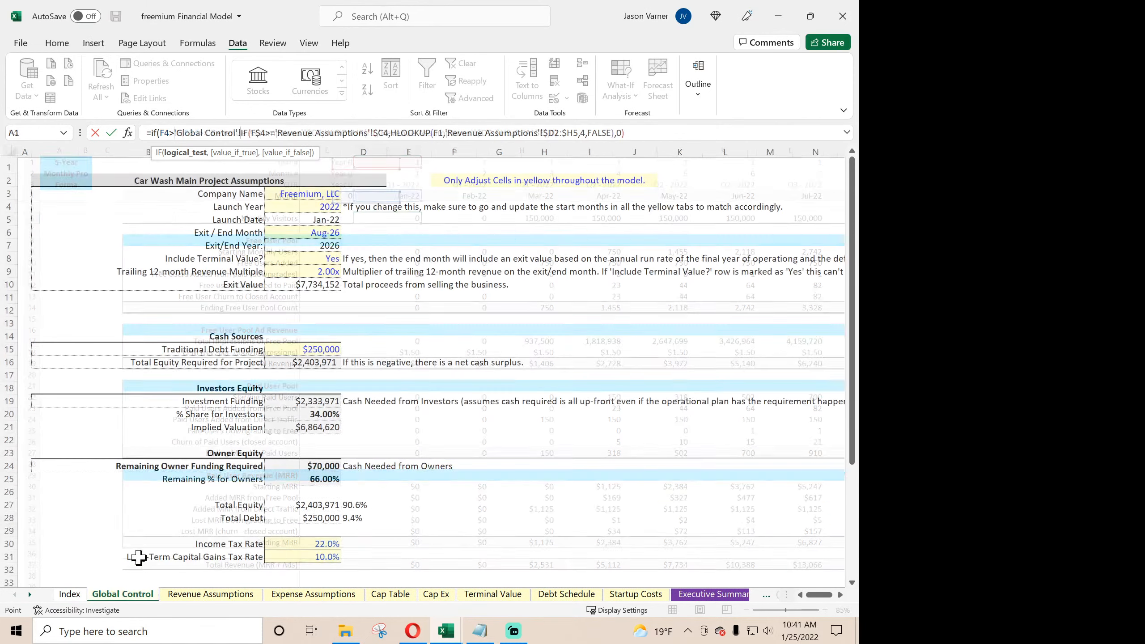
pyautogui.click(321, 232)
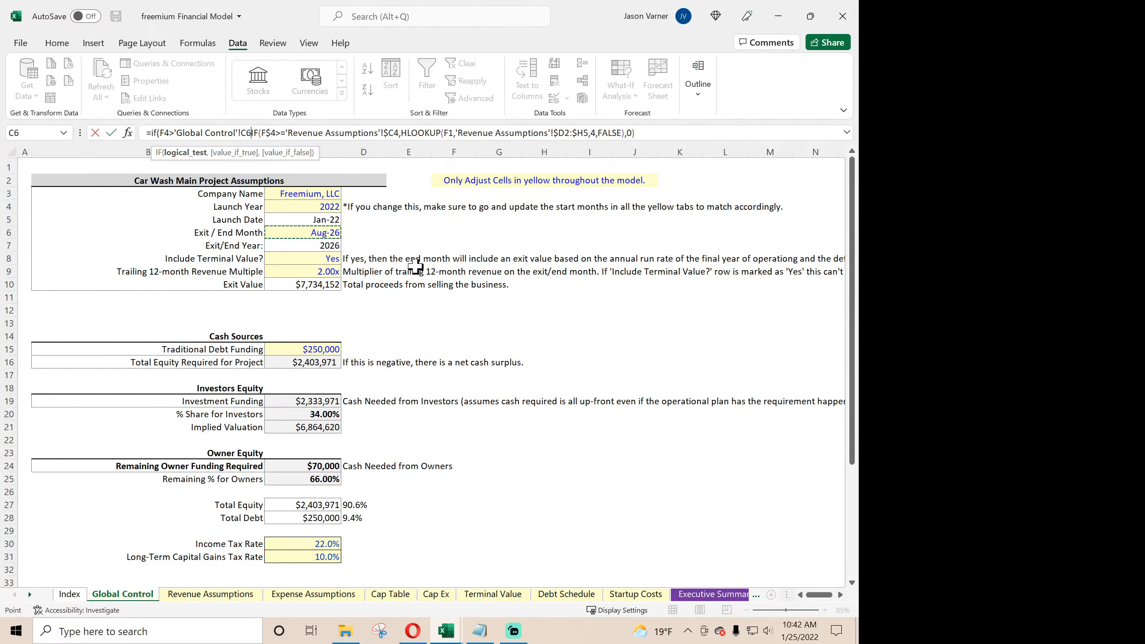
pyautogui.write(',0,')
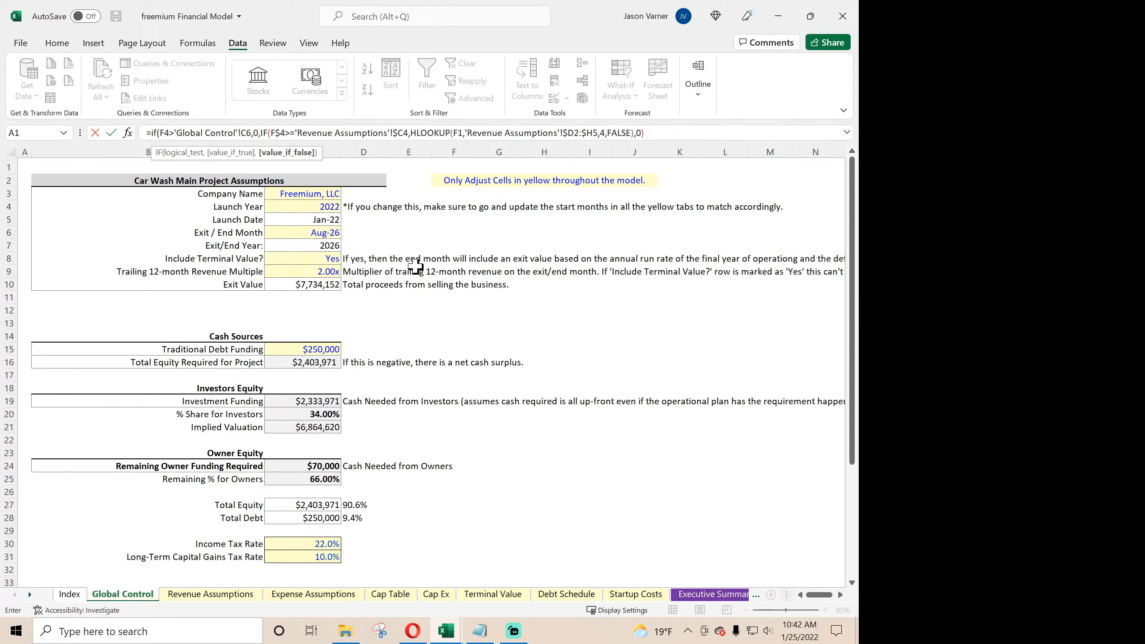
# - Lock the new condition's references as F$4 and 'Global Control'!$C$6, and commit the formula with Excel's suggested closing parenthesis
pyautogui.click(247, 132)
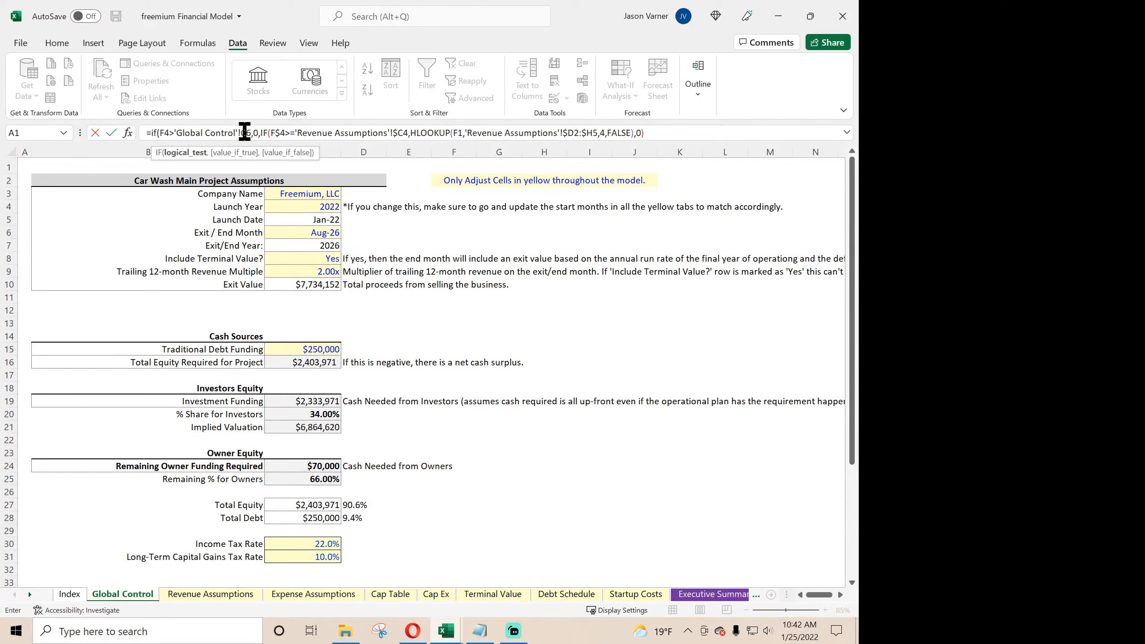
pyautogui.write('$')
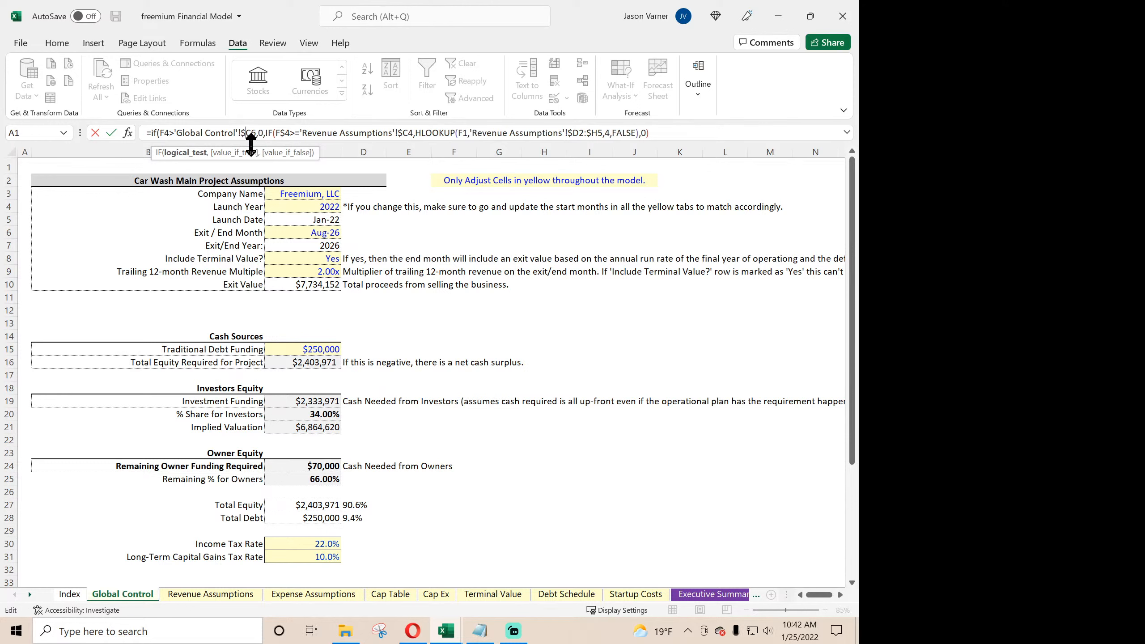
pyautogui.write('$')
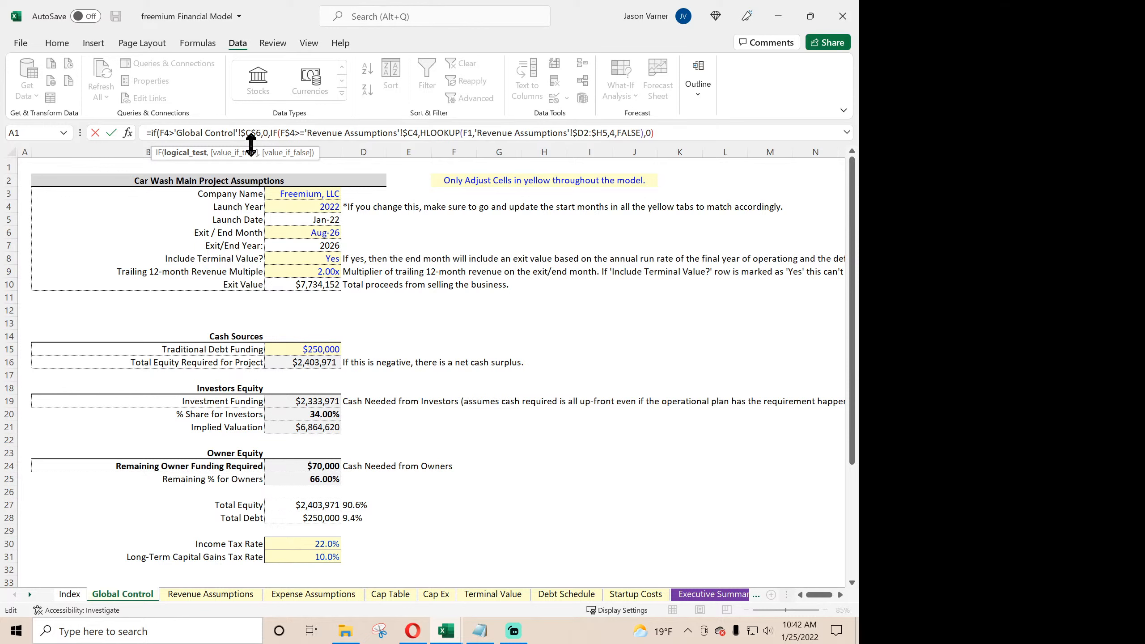
pyautogui.write('$')
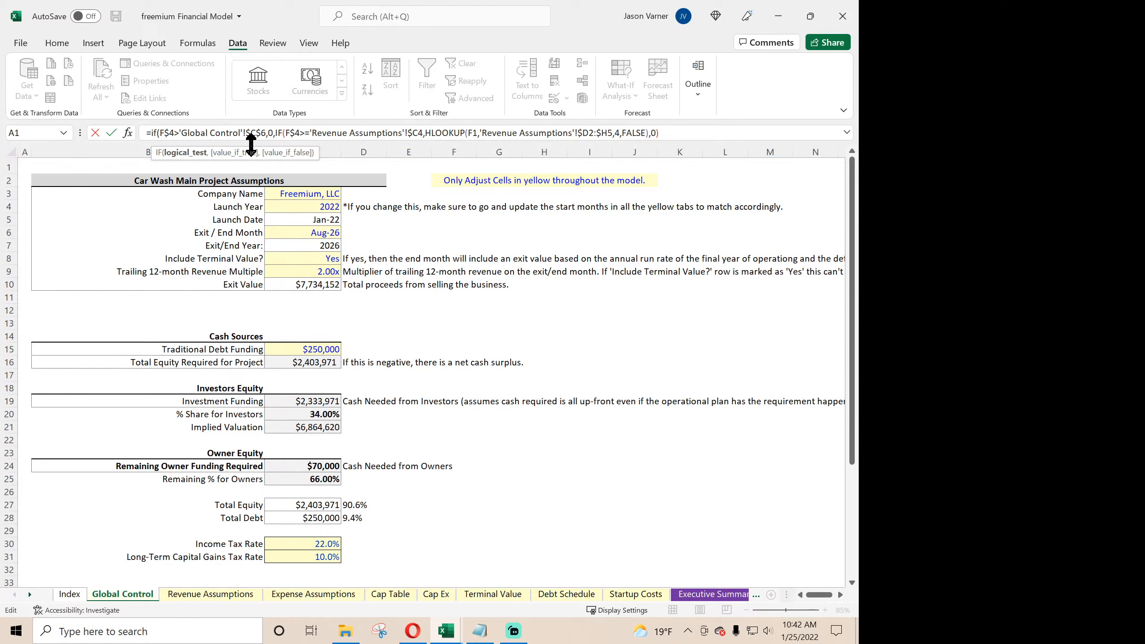
pyautogui.write('$')
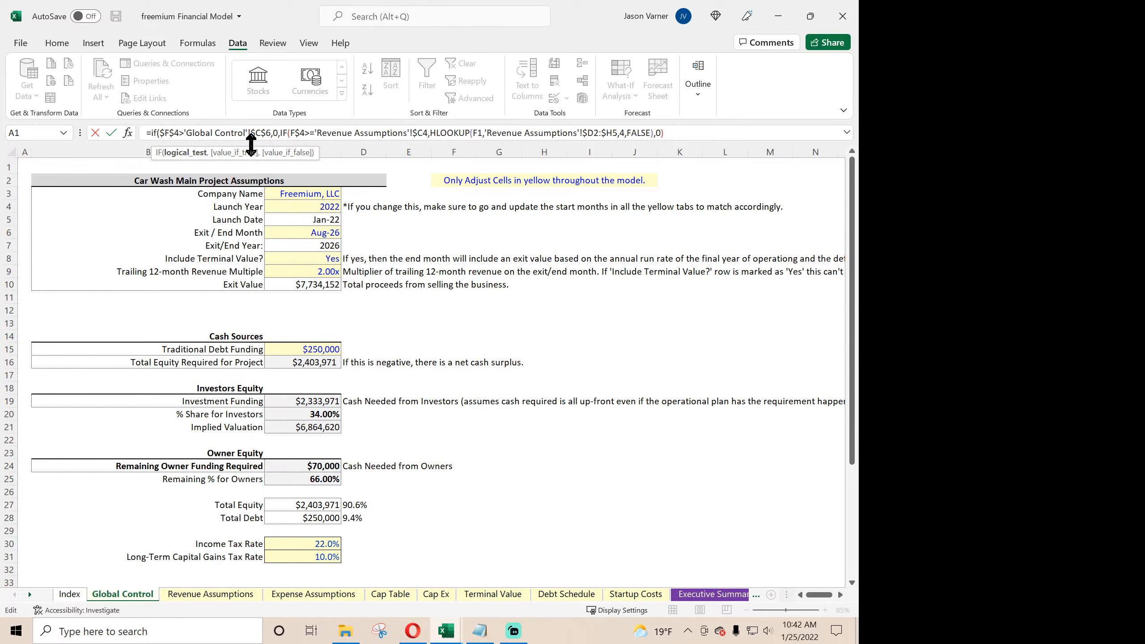
pyautogui.press('BackSpace')
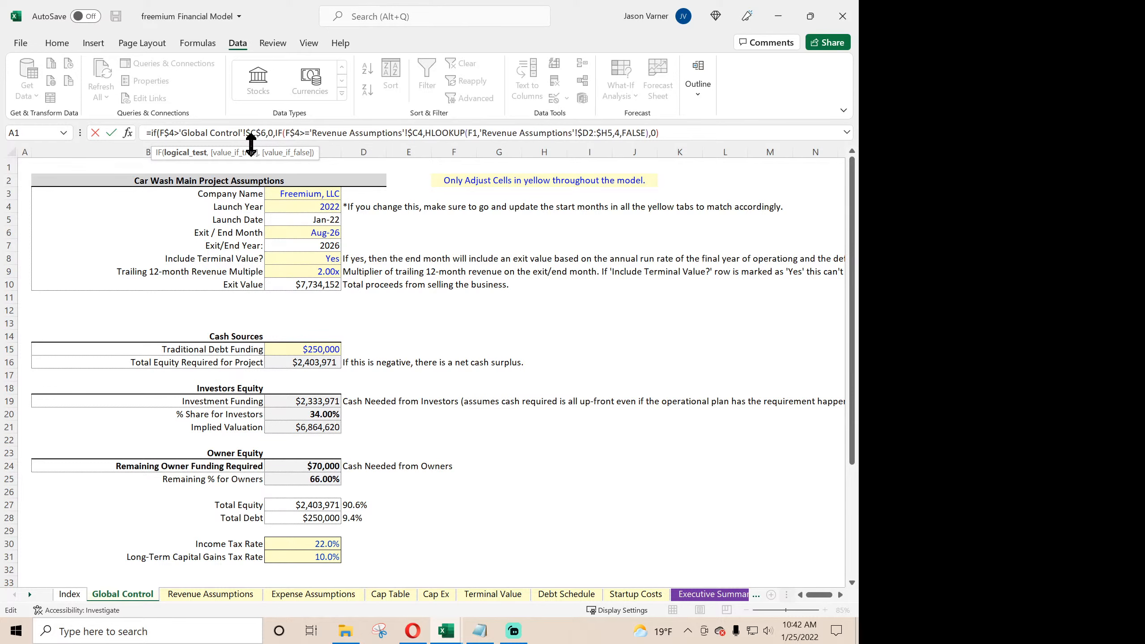
pyautogui.press('Return')
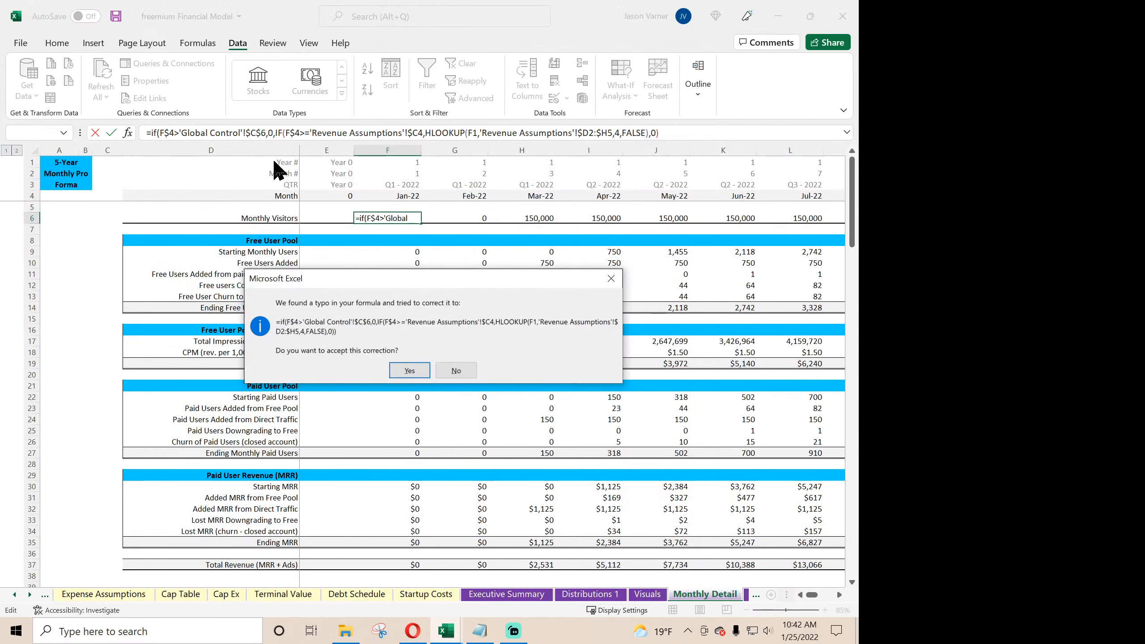
pyautogui.click(409, 371)
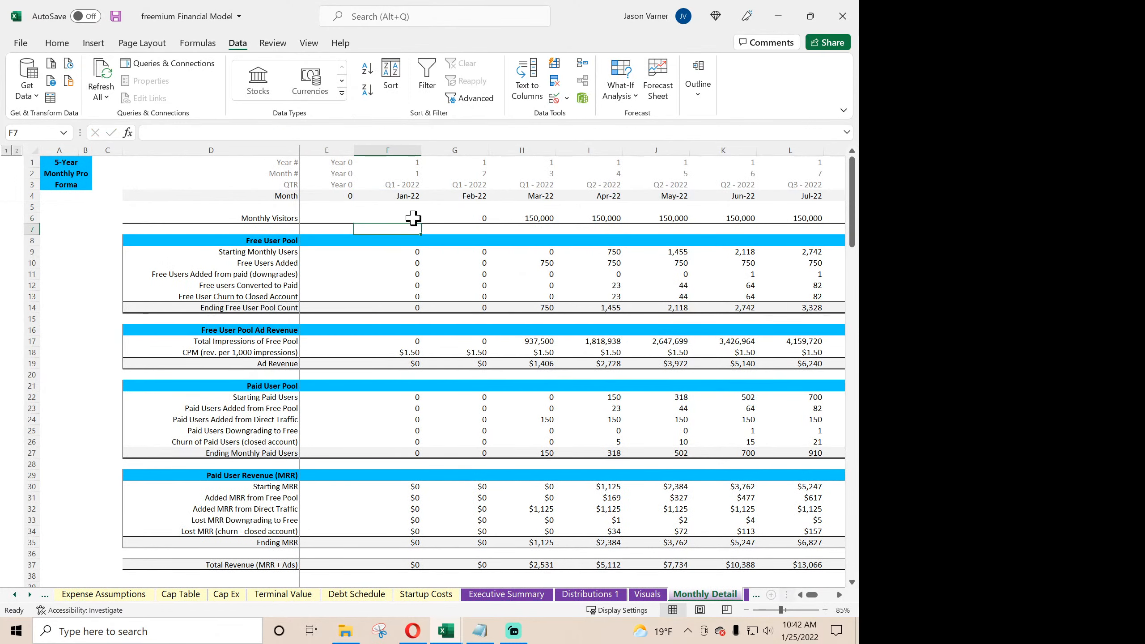
# - Fill the Jan-22 Monthly Visitors formula across through Dec-26 and copy its leading IF(F$4>'Global Control'!$C$6,0, text for reuse
pyautogui.moveTo(421, 224); pyautogui.dragTo(769, 238)
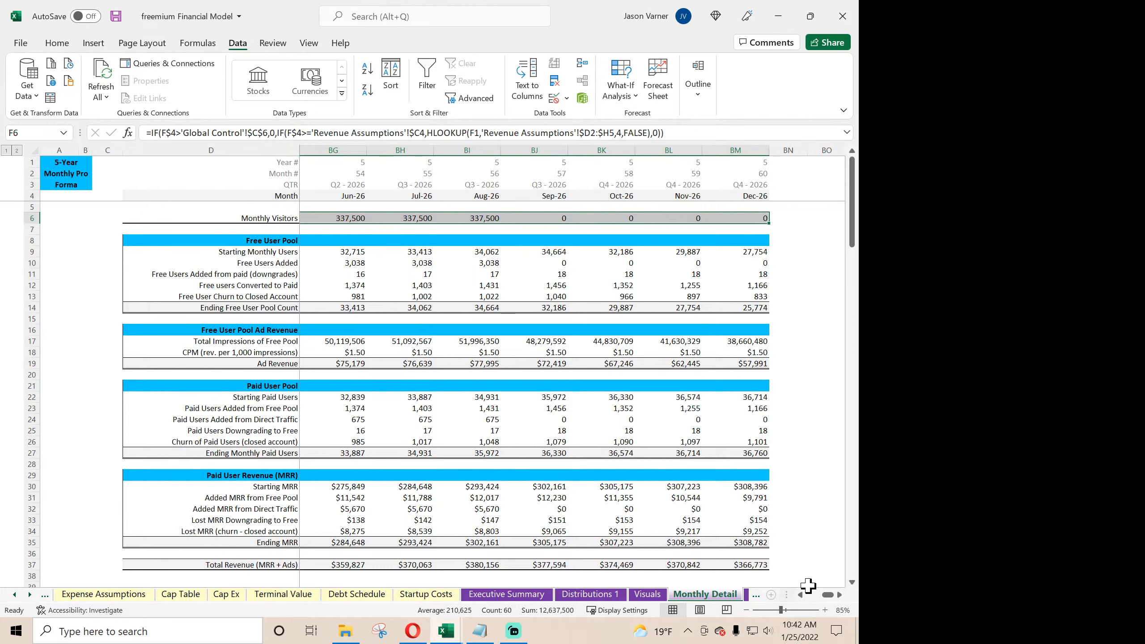
pyautogui.moveTo(825, 594); pyautogui.dragTo(812, 595)
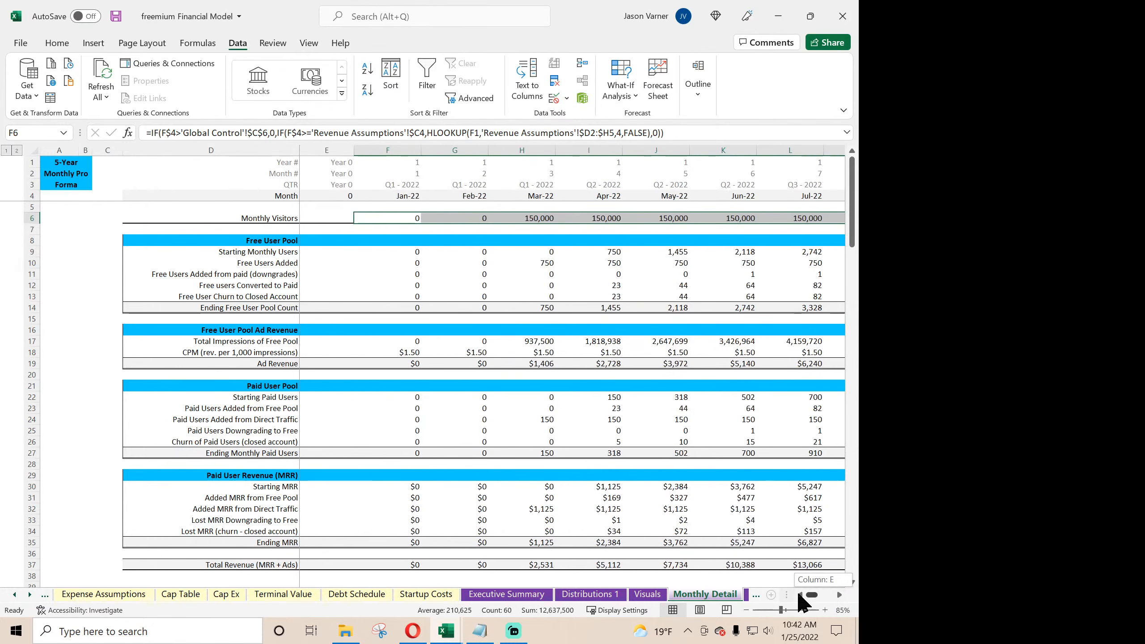
pyautogui.click(396, 220)
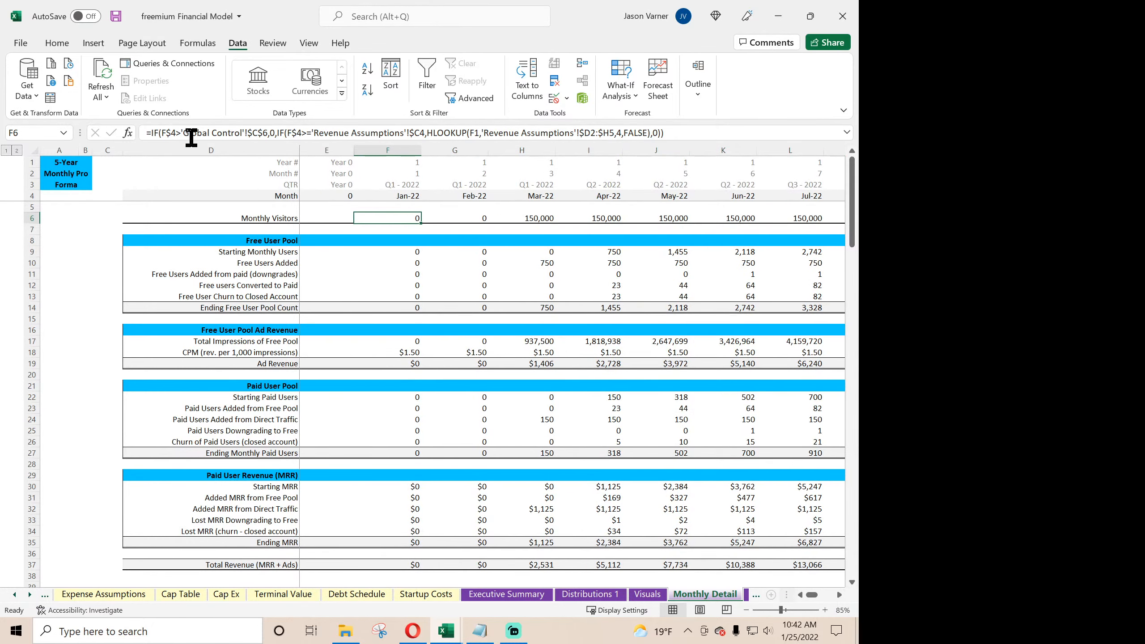
pyautogui.moveTo(151, 133); pyautogui.dragTo(278, 134)
pyautogui.hotkey('ctrl', 'c')
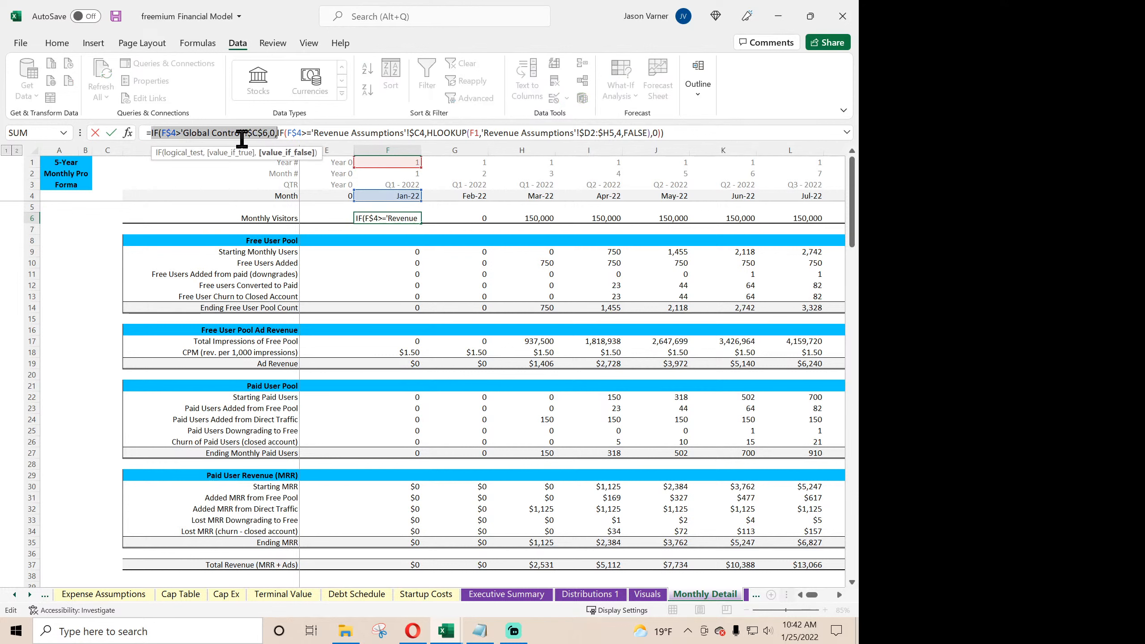
pyautogui.press('Return')
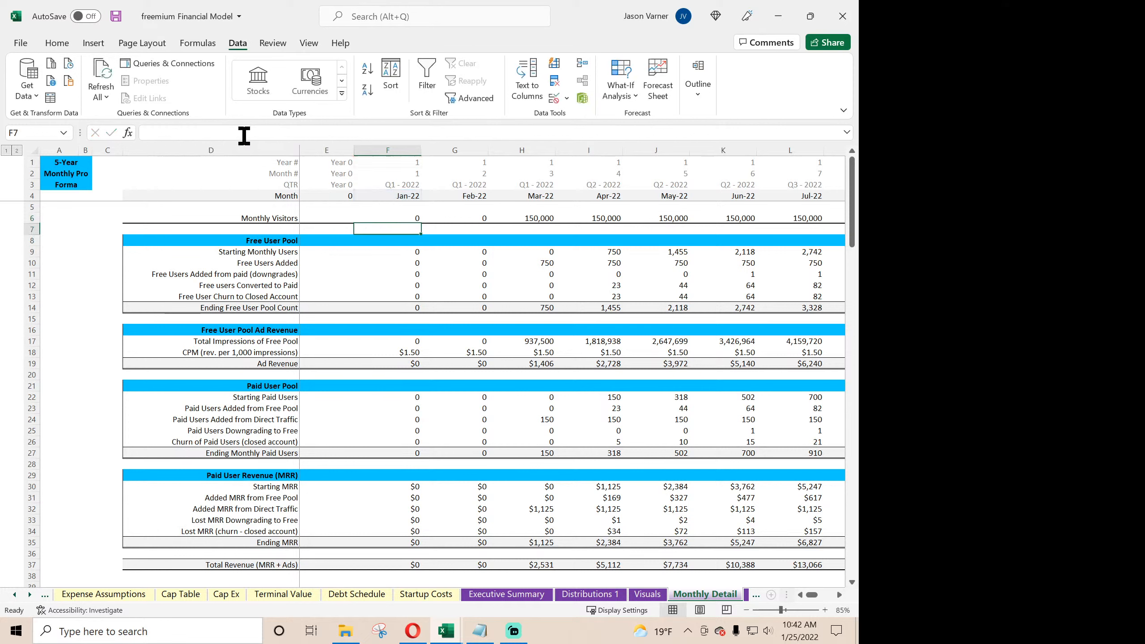
# - Check the Starting Monthly Users formulas and insert the copied exit-month IF condition at the front of the Jan-22 Free Users Added formula
pyautogui.press('Down')
pyautogui.press('Down')
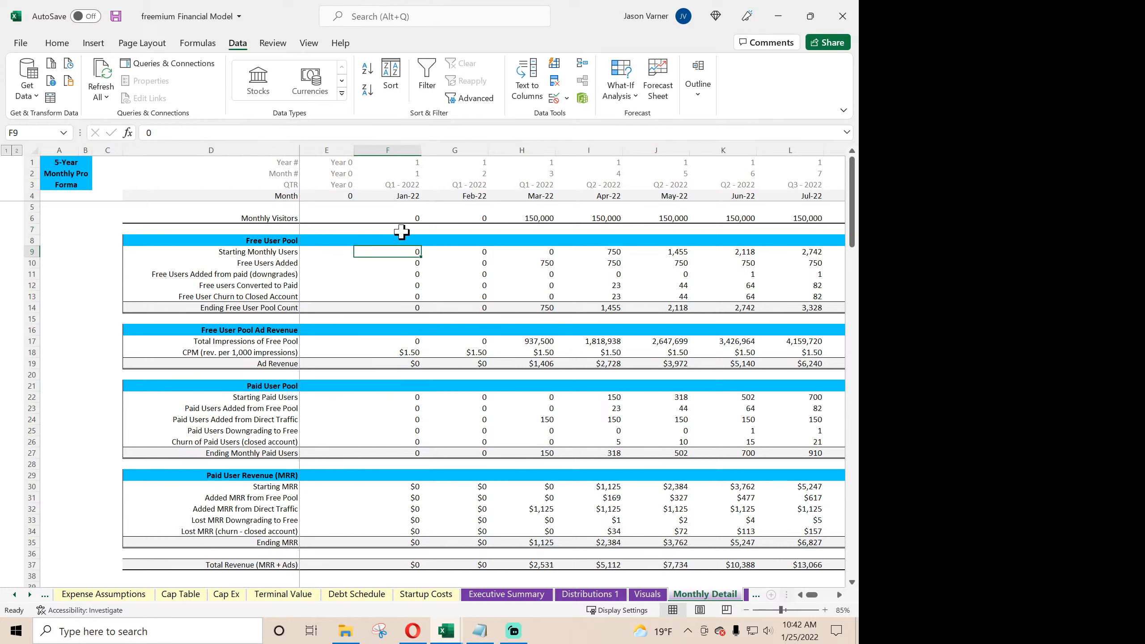
pyautogui.click(462, 252)
pyautogui.click(518, 251)
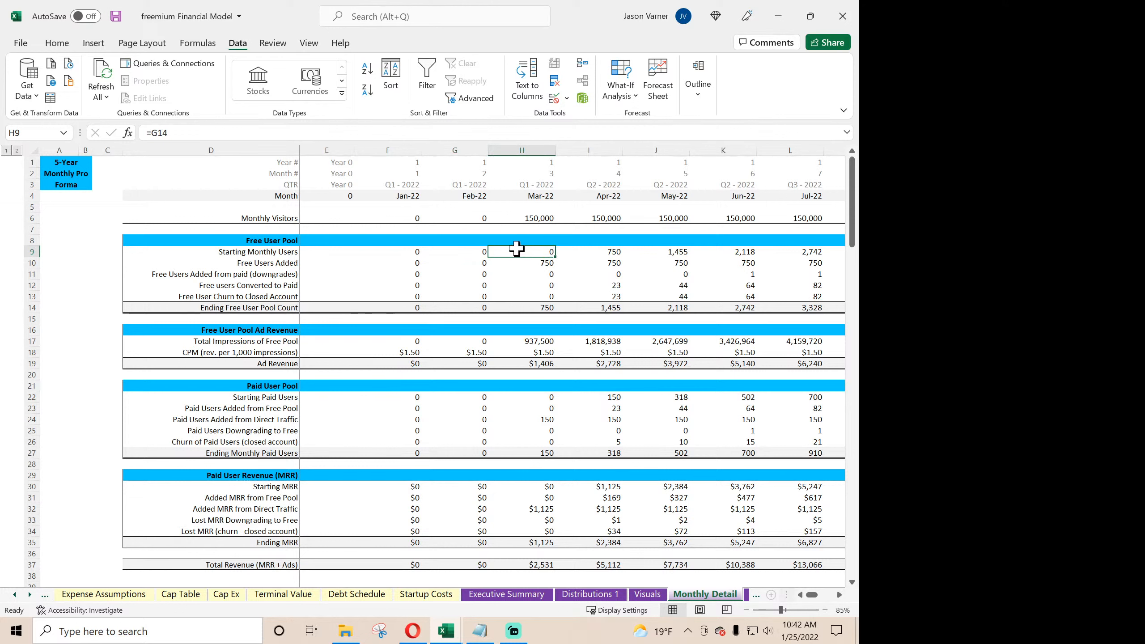
pyautogui.click(416, 263)
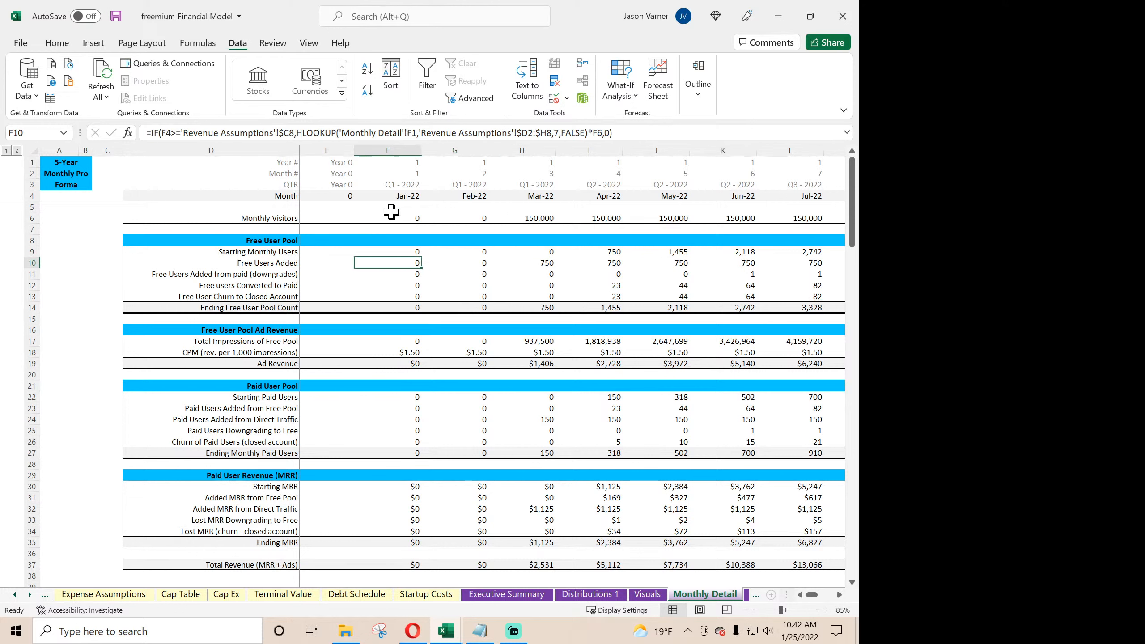
pyautogui.click(151, 133)
pyautogui.hotkey('ctrl', 'v')
pyautogui.press('Return')
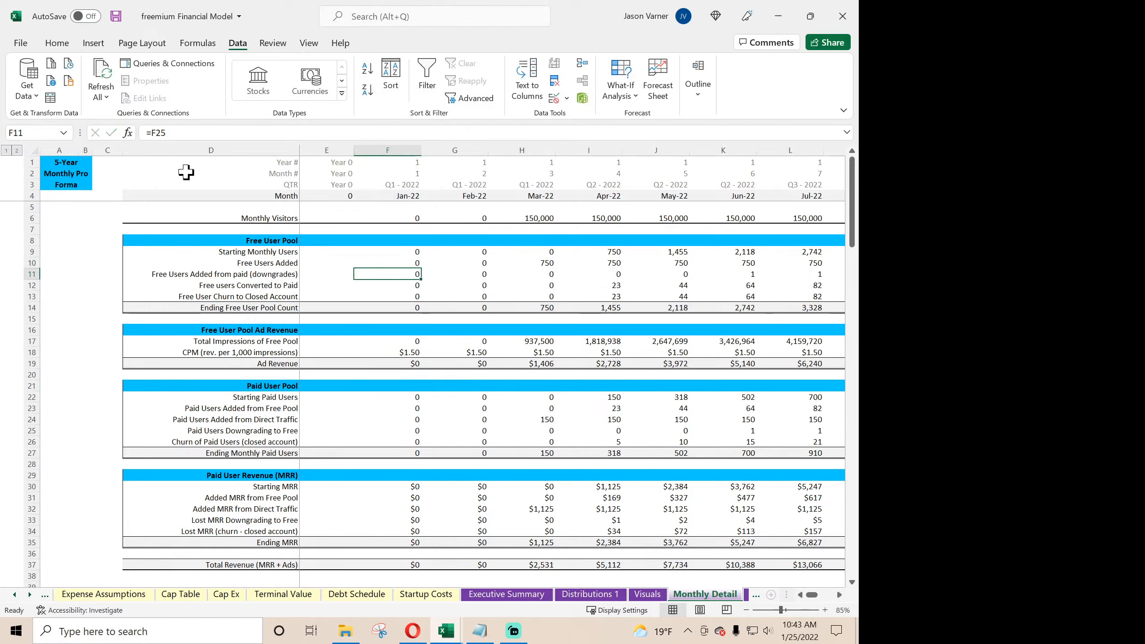
# - Wrap the Jan-22 formula for Free Users Added from paid (downgrades) in IF(F$4>'Global Control'!$C$6,0,F25)
pyautogui.click(463, 274)
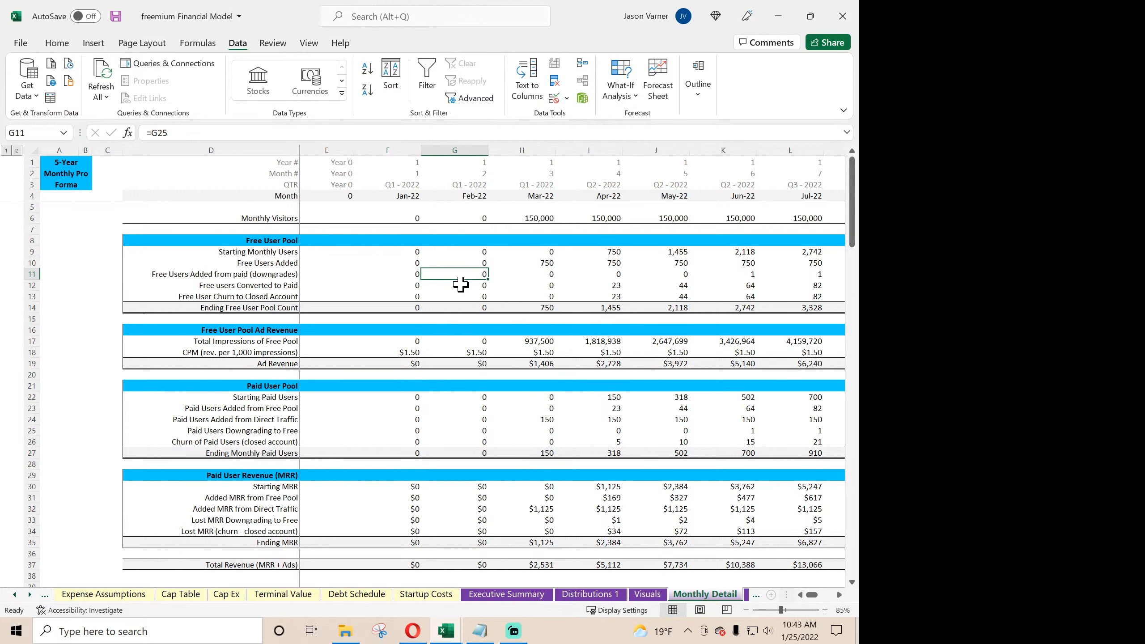
pyautogui.click(406, 273)
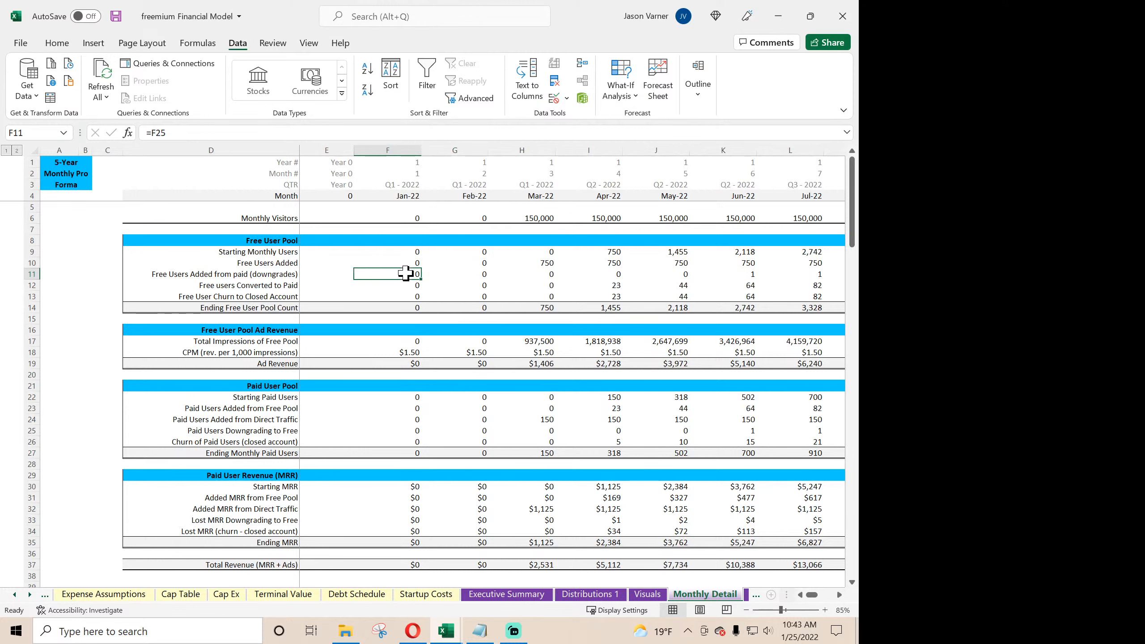
pyautogui.click(150, 133)
pyautogui.write("IF(F$4>'Global Control'!$C$6,0,")
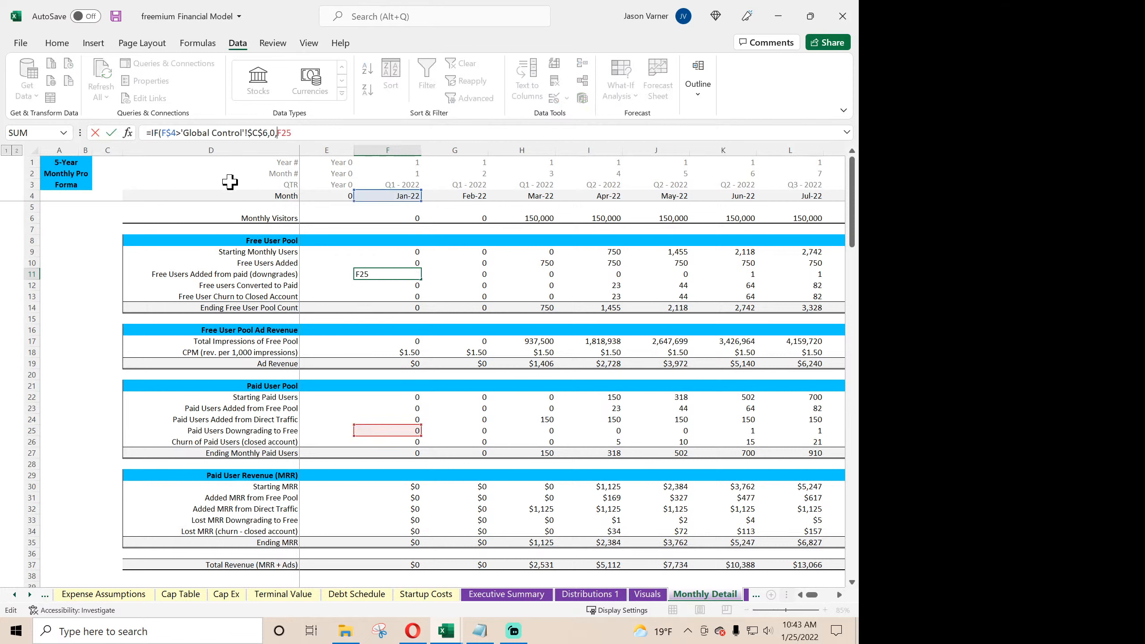
pyautogui.press('Return')
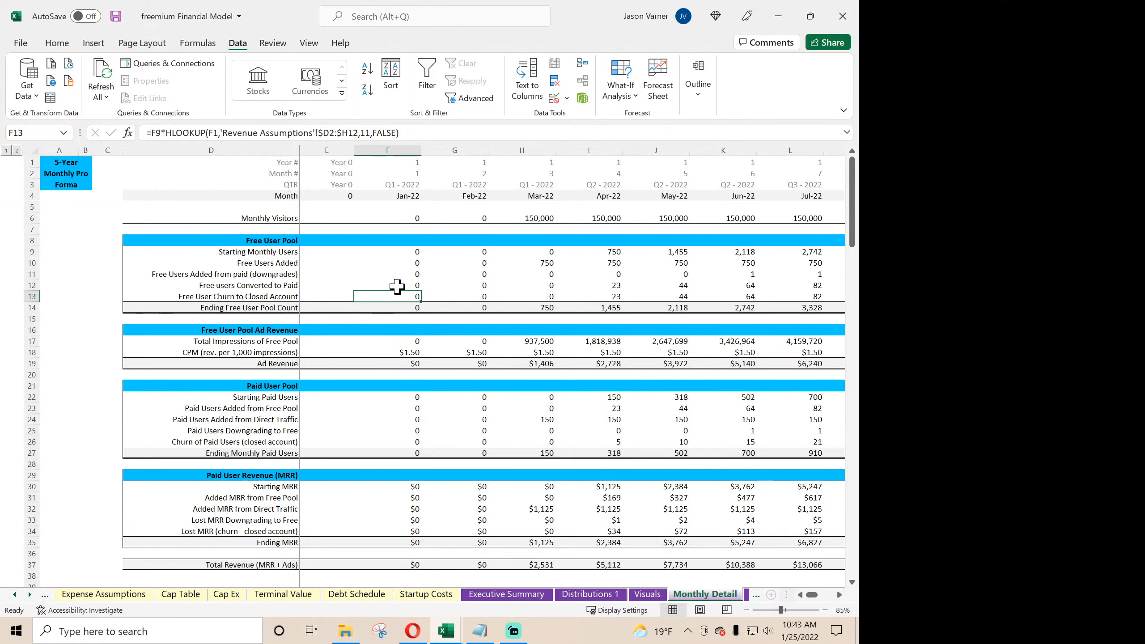
# - Insert the copied IF(F$4>'Global Control'!$C$6,0, condition at the front of the Jan-22 Free users Converted to Paid and Free User Churn formulas
pyautogui.click(151, 132)
pyautogui.write("IF(F$4>'Global Control'!$C$6,0,")
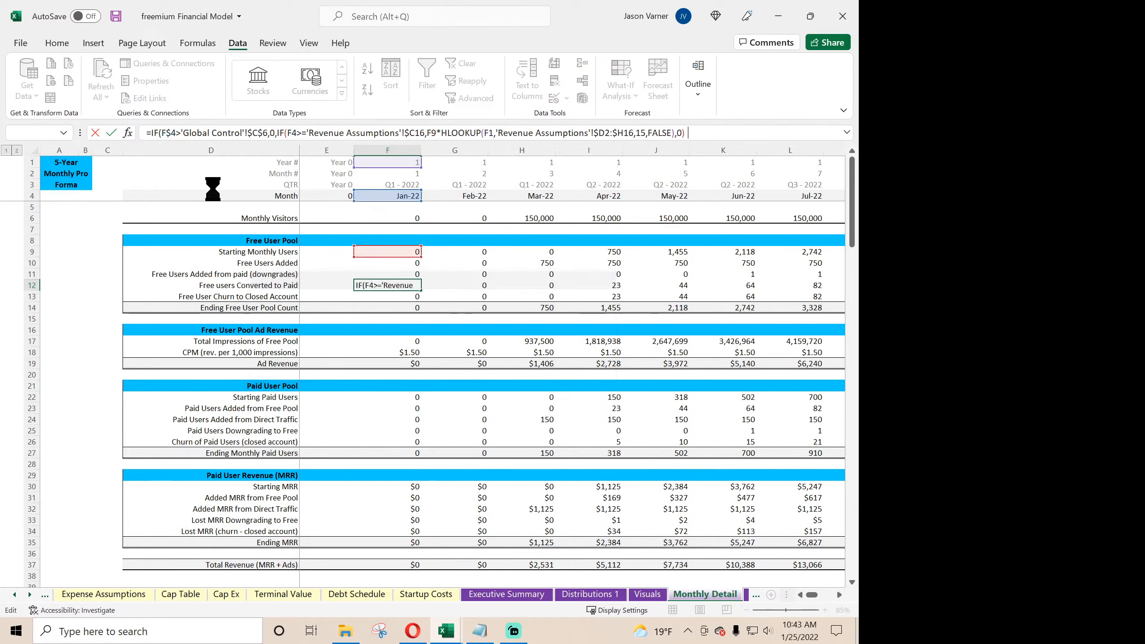
pyautogui.press('Return')
pyautogui.click(151, 132)
pyautogui.write("IF(F$4>'Global Control'!$C$6,0,")
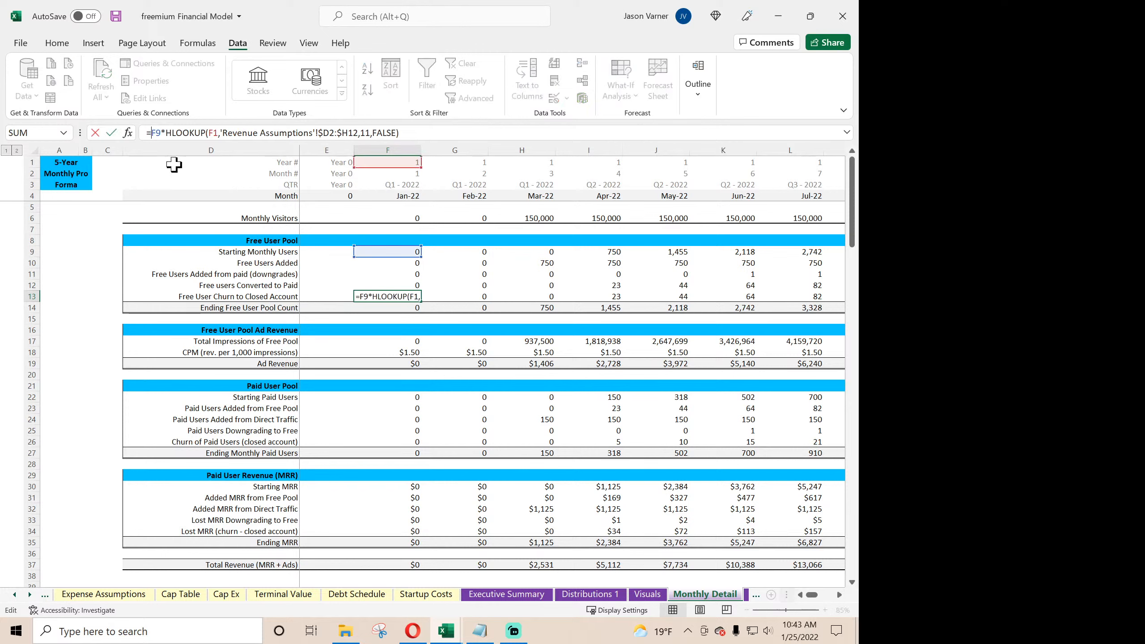
pyautogui.press('Return')
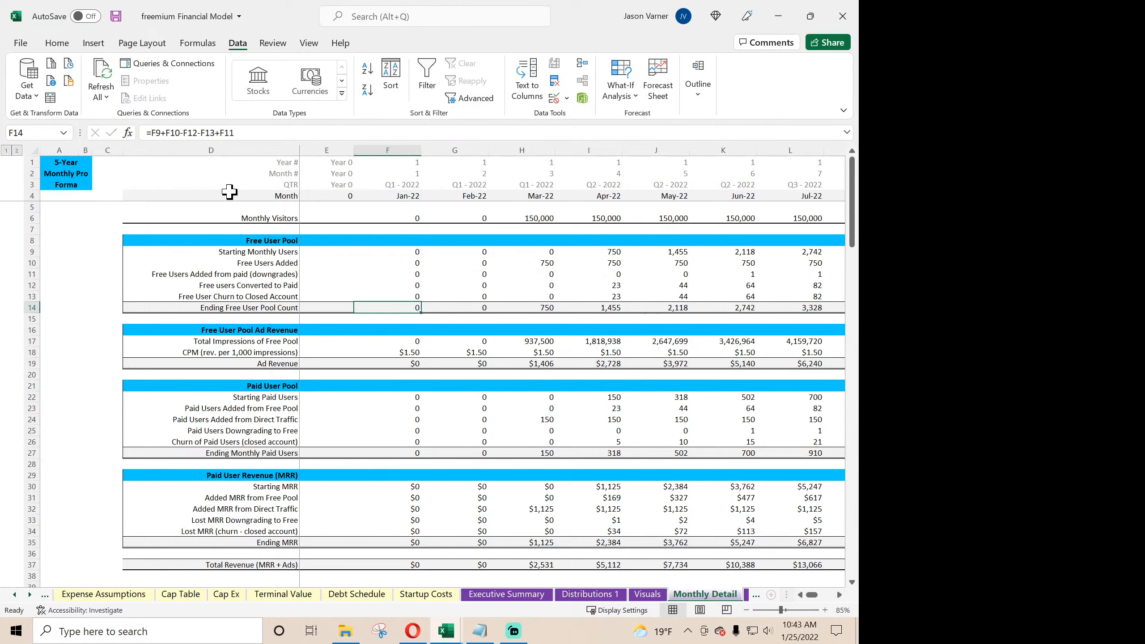
# - Fill the Jan-22 formulas in the Free User Pool, from Free Users Added to Free User Churn, into Feb-22
pyautogui.click(403, 253)
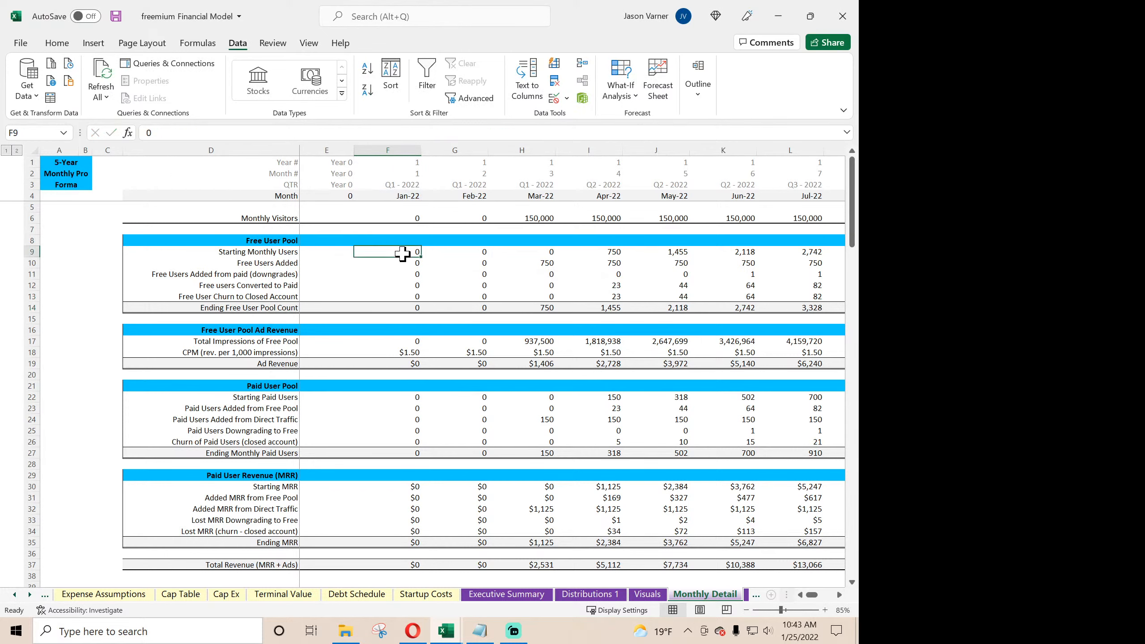
pyautogui.click(440, 251)
pyautogui.click(410, 262)
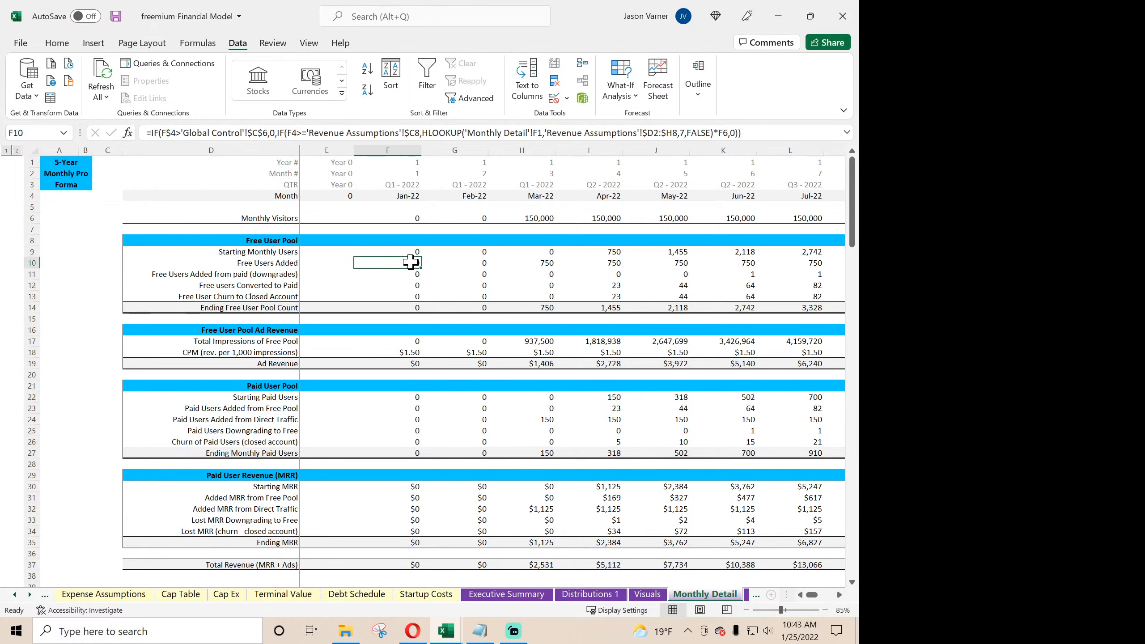
pyautogui.moveTo(405, 272); pyautogui.dragTo(496, 302)
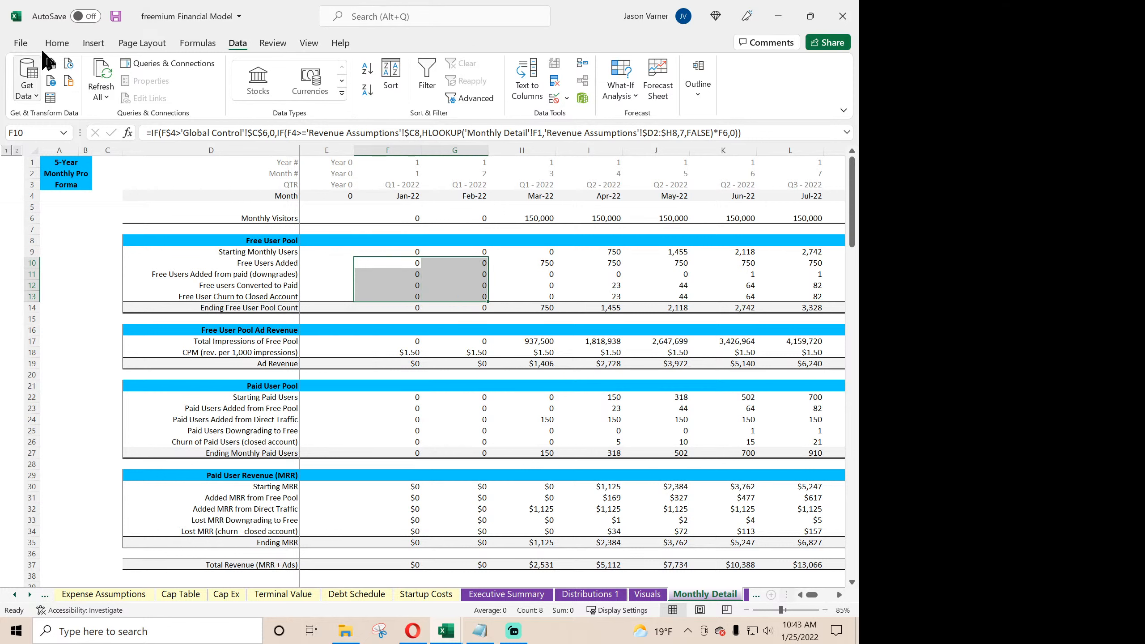
pyautogui.click(56, 43)
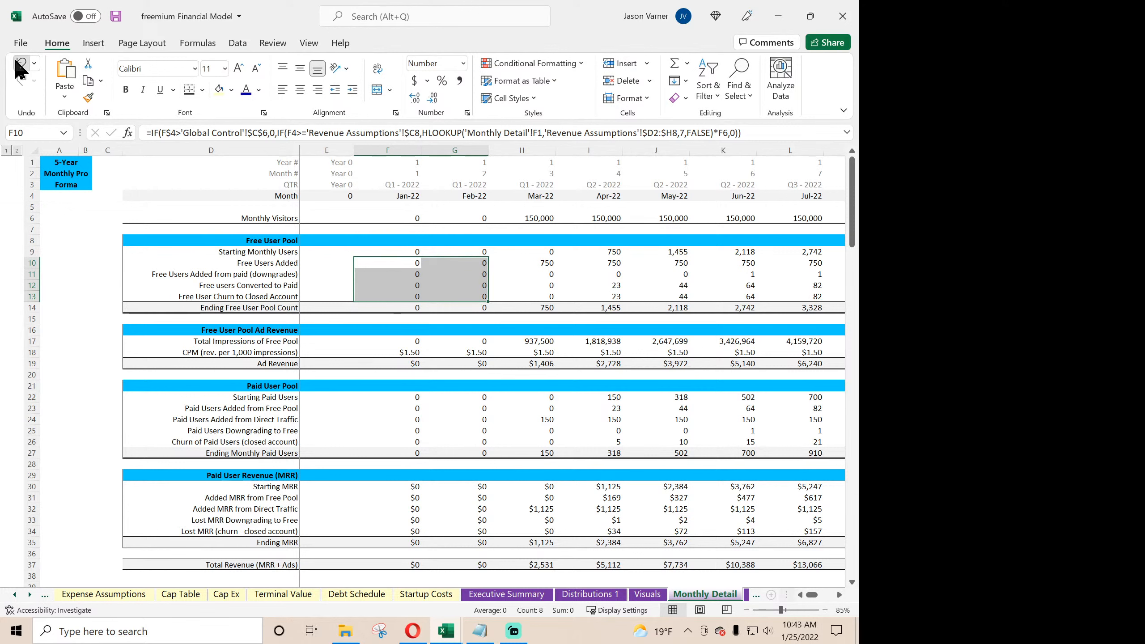
pyautogui.click(20, 66)
pyautogui.click(21, 80)
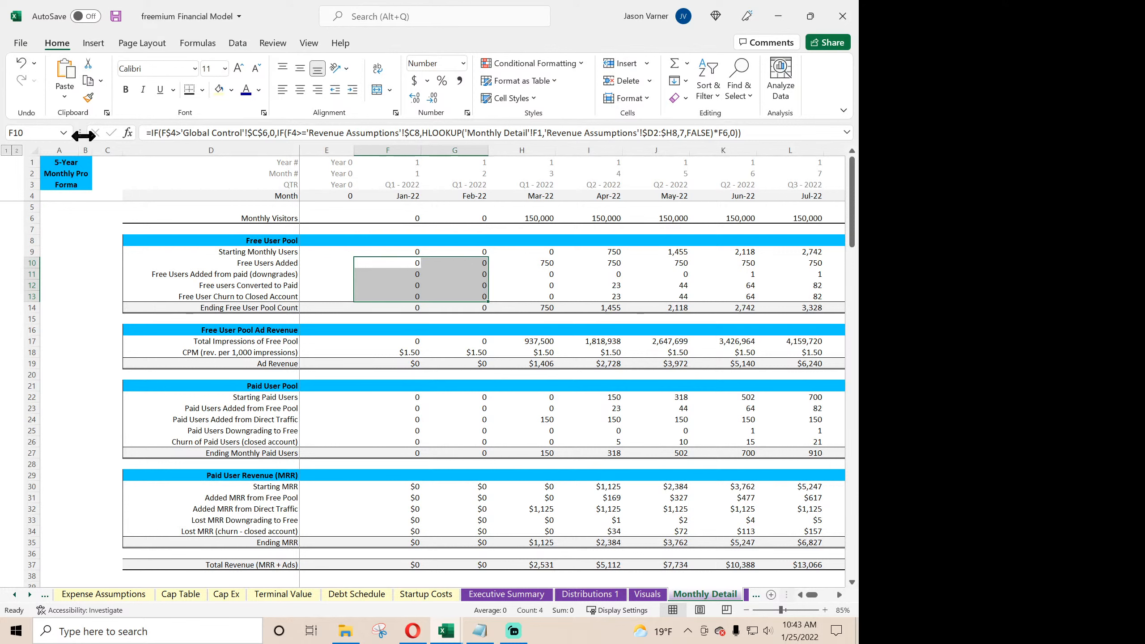
# - Fill the Feb-22 formulas from Free Users Added down to Ending Free User Pool Count across through Dec-26
pyautogui.click(475, 308)
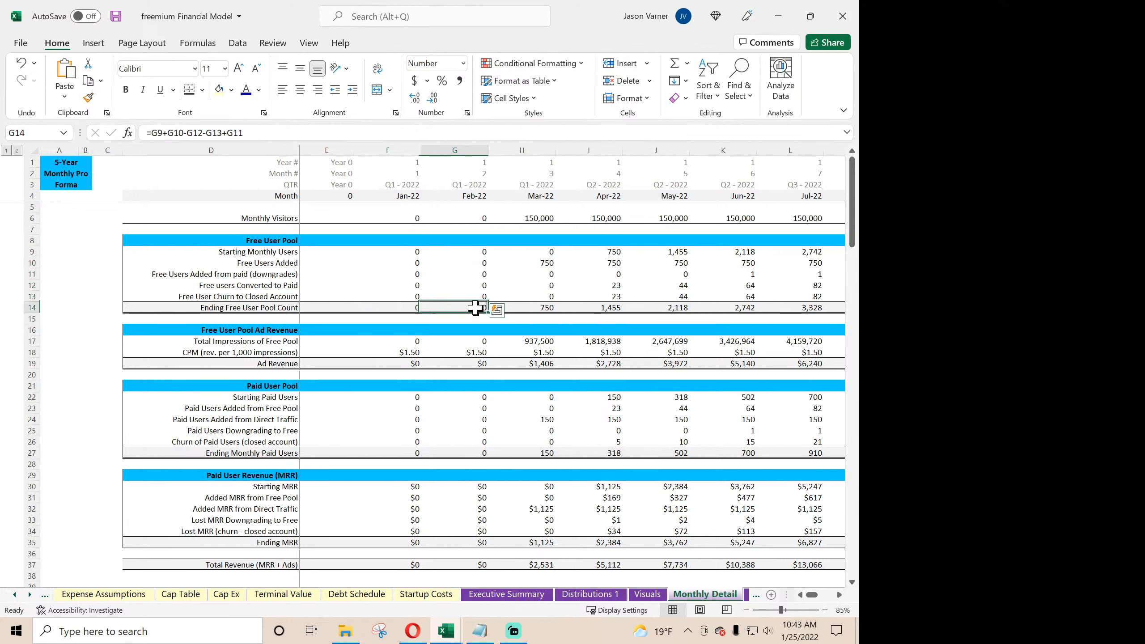
pyautogui.moveTo(475, 308); pyautogui.dragTo(474, 264)
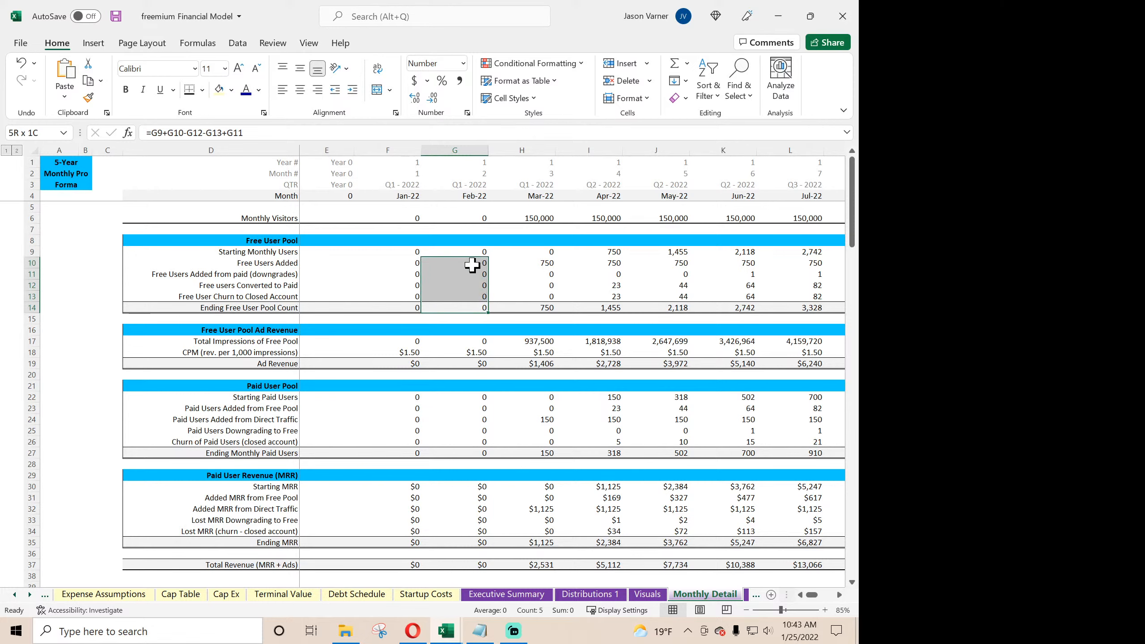
pyautogui.moveTo(538, 313); pyautogui.dragTo(856, 289)
pyautogui.moveTo(856, 288); pyautogui.dragTo(843, 285)
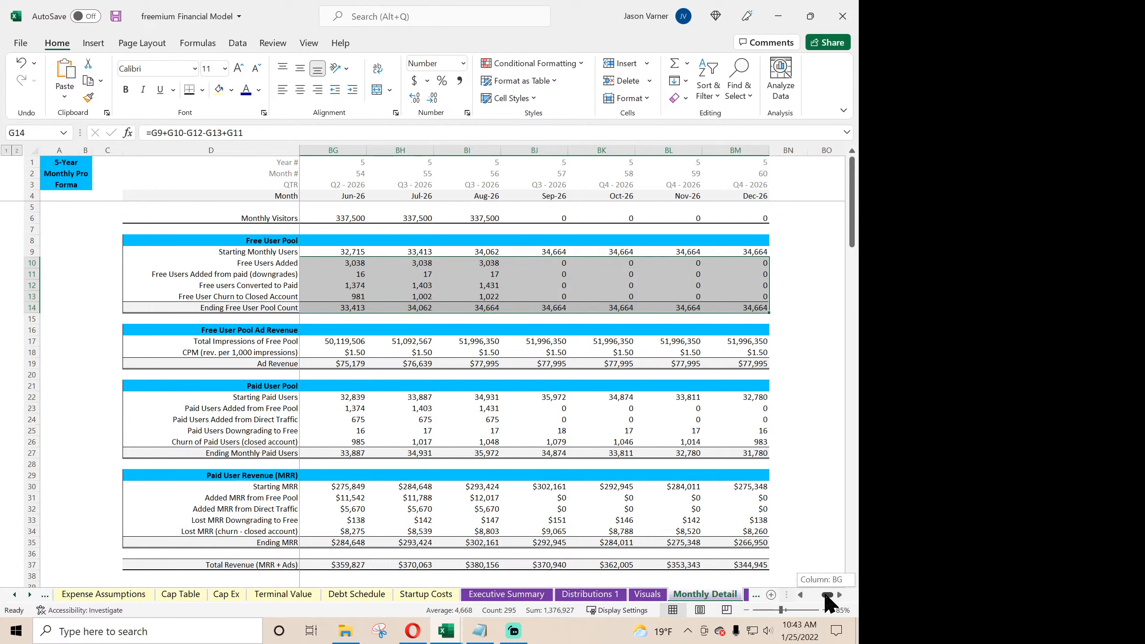
pyautogui.moveTo(823, 596); pyautogui.dragTo(804, 596)
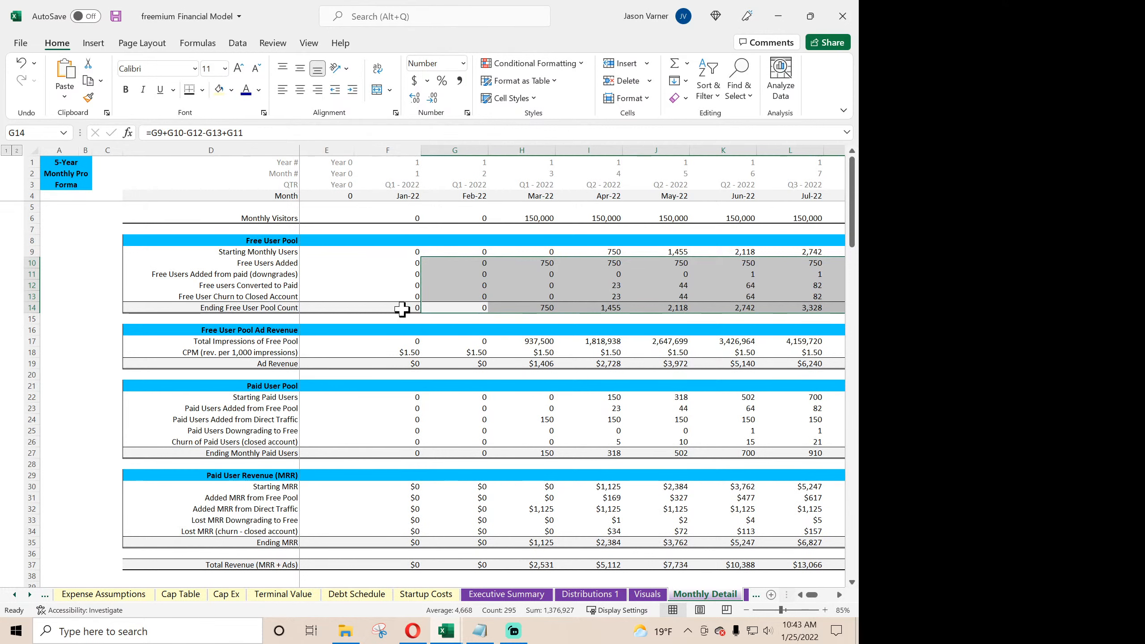
# - Wrap the Jan-22 Ending Free User Pool Count formula as IF(F$4>'Global Control'!$C$6,0,F9+F10-F12-F13+F11)
pyautogui.click(397, 307)
pyautogui.click(150, 132)
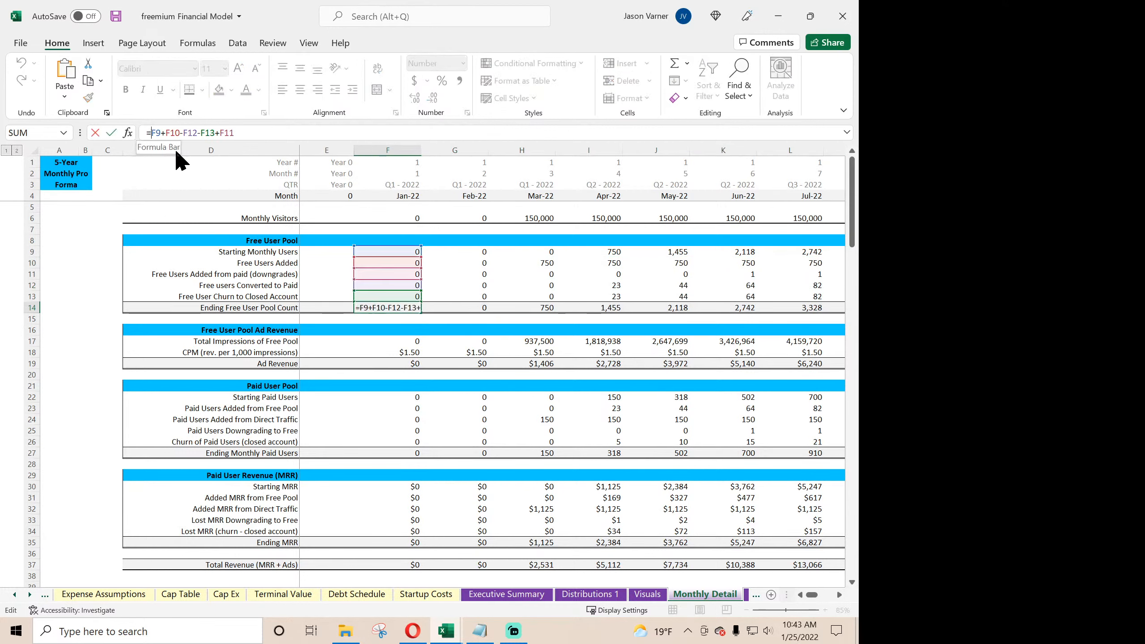
pyautogui.write("IF(F$4>'Global Control'!$C$6,0,")
pyautogui.click(384, 133)
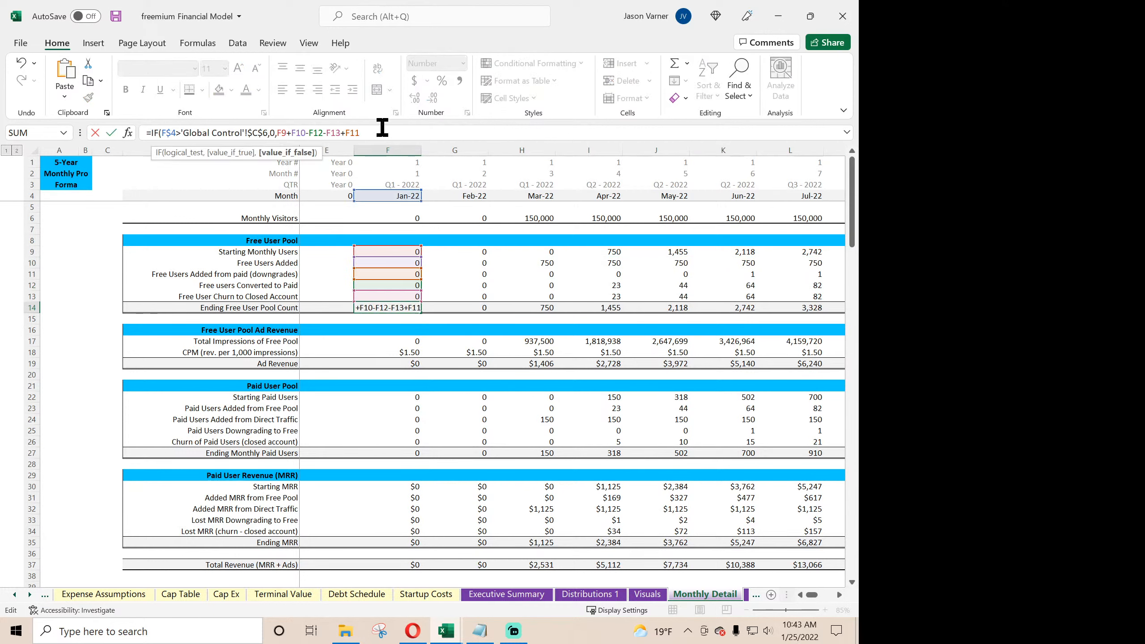
pyautogui.write(')')
pyautogui.press('Return')
pyautogui.press('Return')
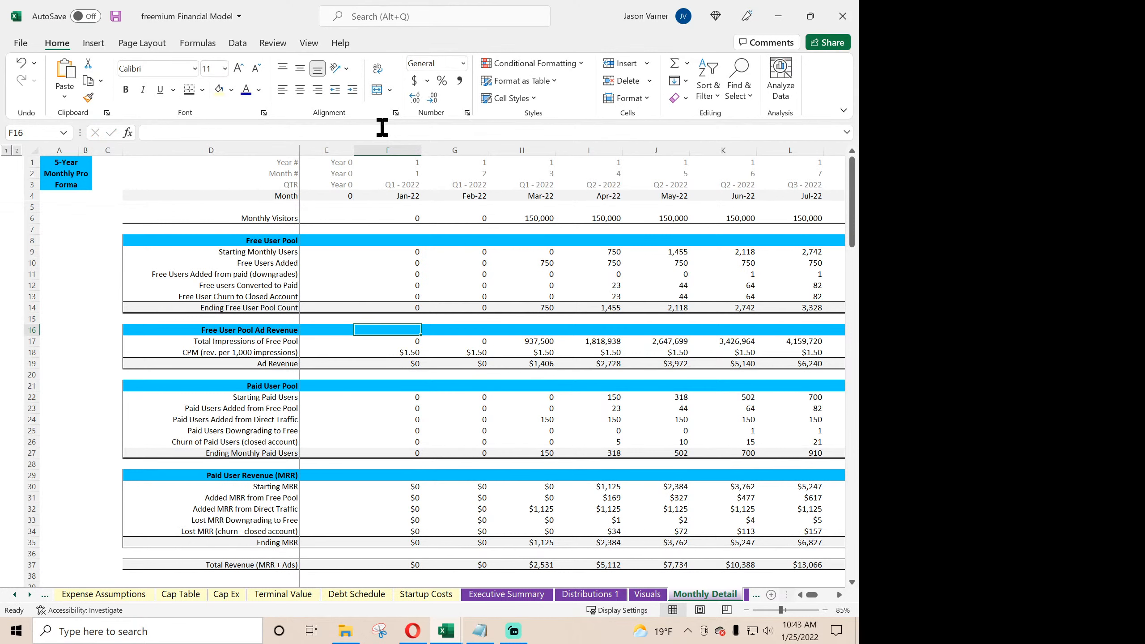
pyautogui.click(409, 308)
pyautogui.moveTo(422, 312); pyautogui.dragTo(707, 322)
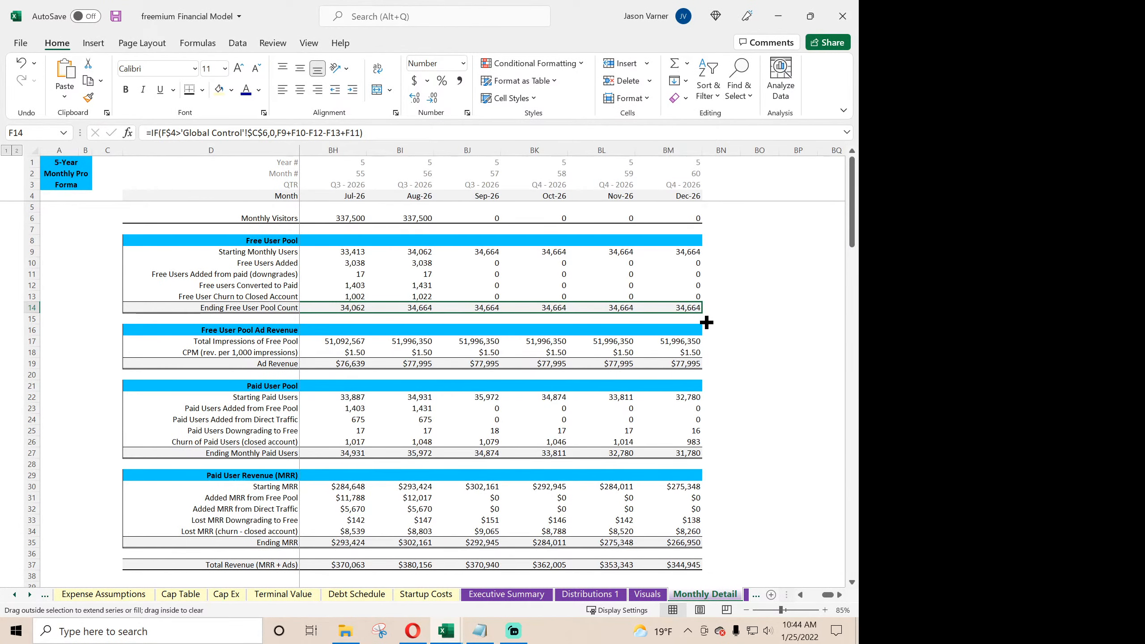
pyautogui.moveTo(664, 323); pyautogui.dragTo(403, 310)
# - Compare the Jan-22 and Feb-22 Ending Free User Pool Count formulas and fill the Jan-22 one across through Dec-26
pyautogui.click(451, 309)
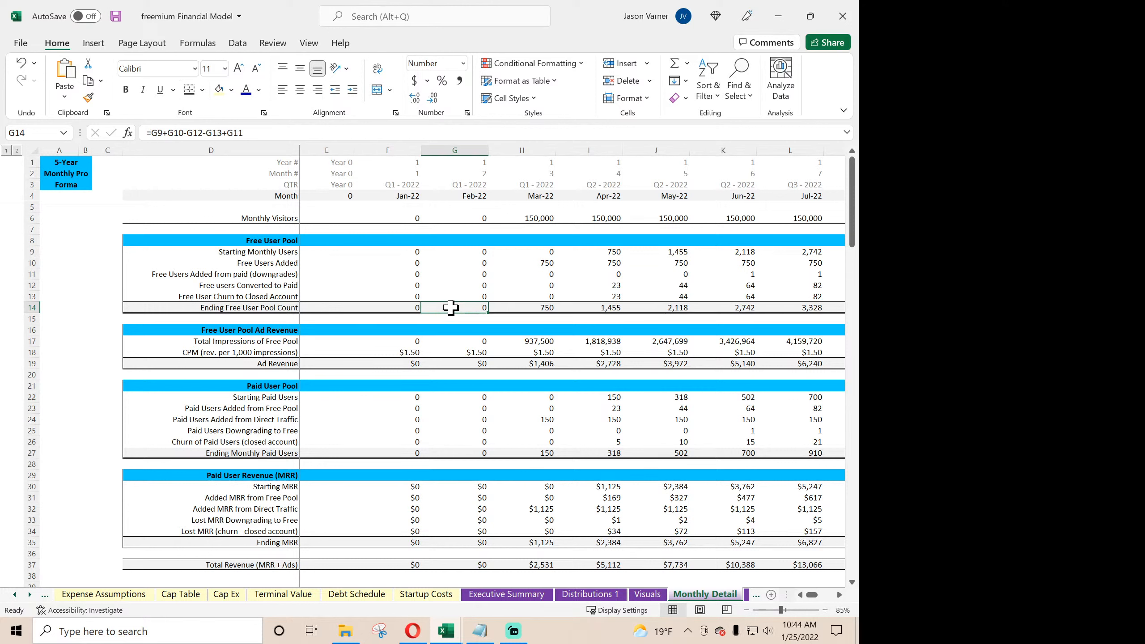
pyautogui.doubleClick(451, 309)
pyautogui.press('Escape')
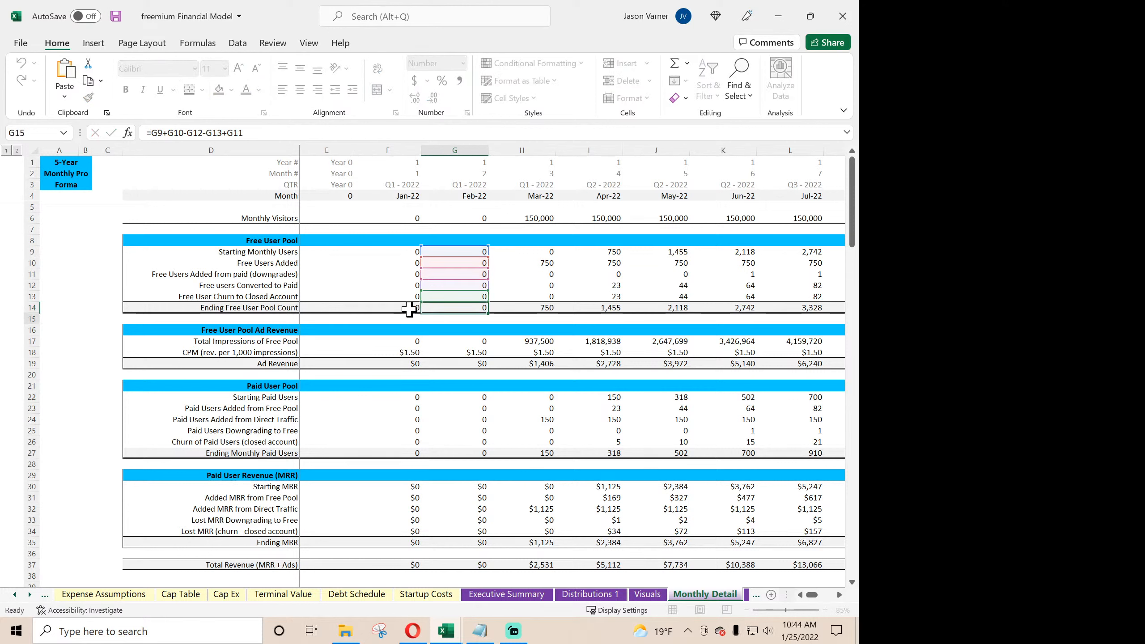
pyautogui.doubleClick(399, 308)
pyautogui.press('Escape')
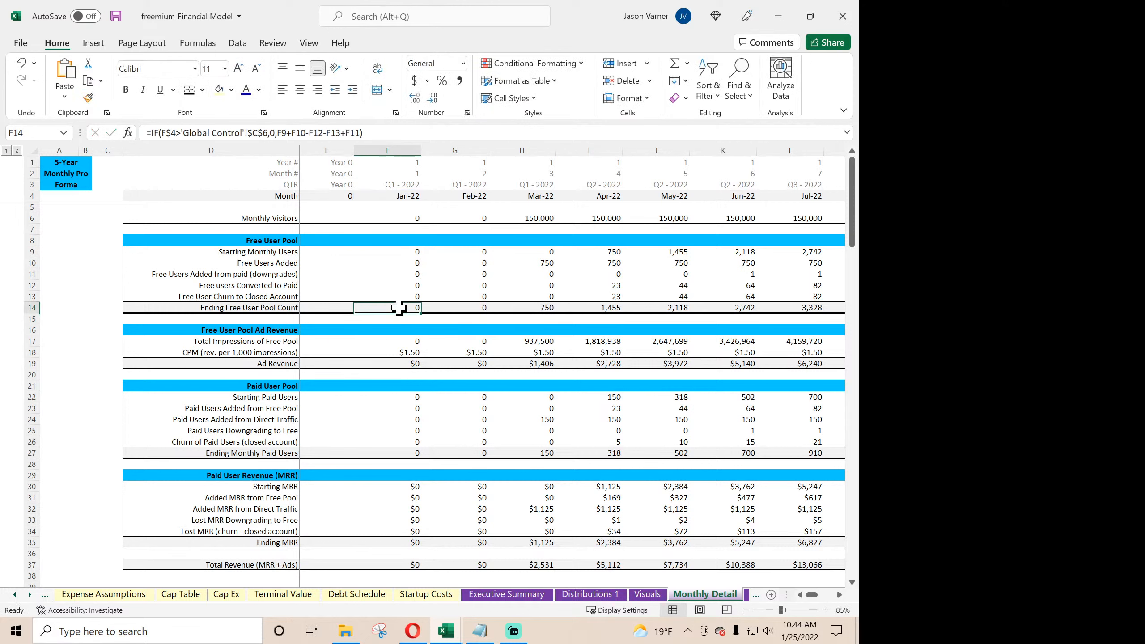
pyautogui.moveTo(421, 312); pyautogui.dragTo(688, 313)
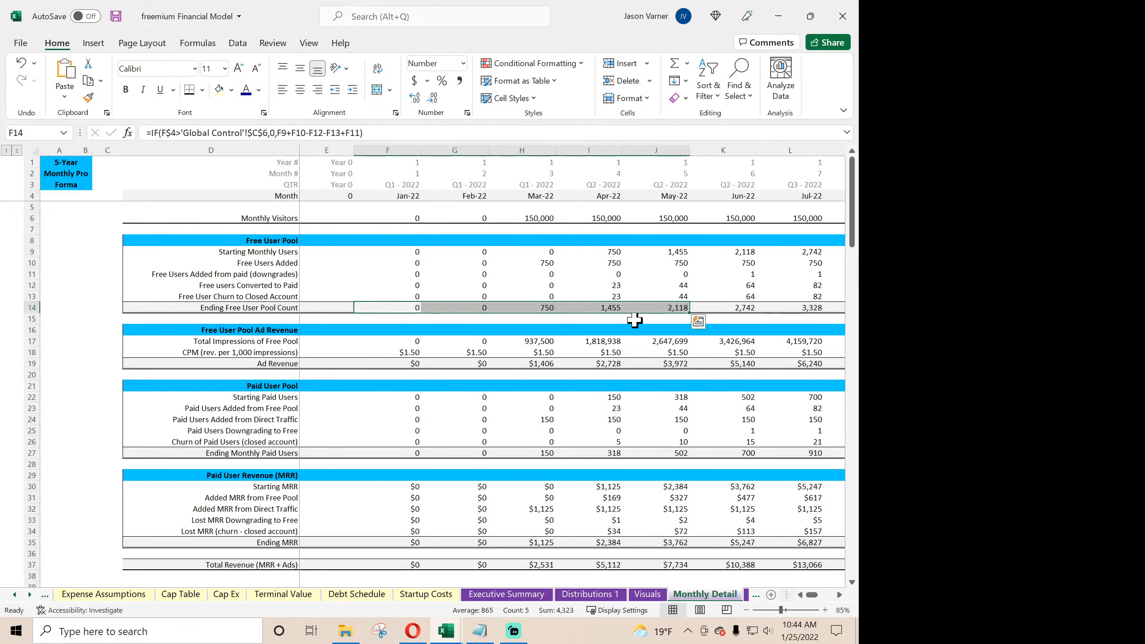
pyautogui.click(414, 309)
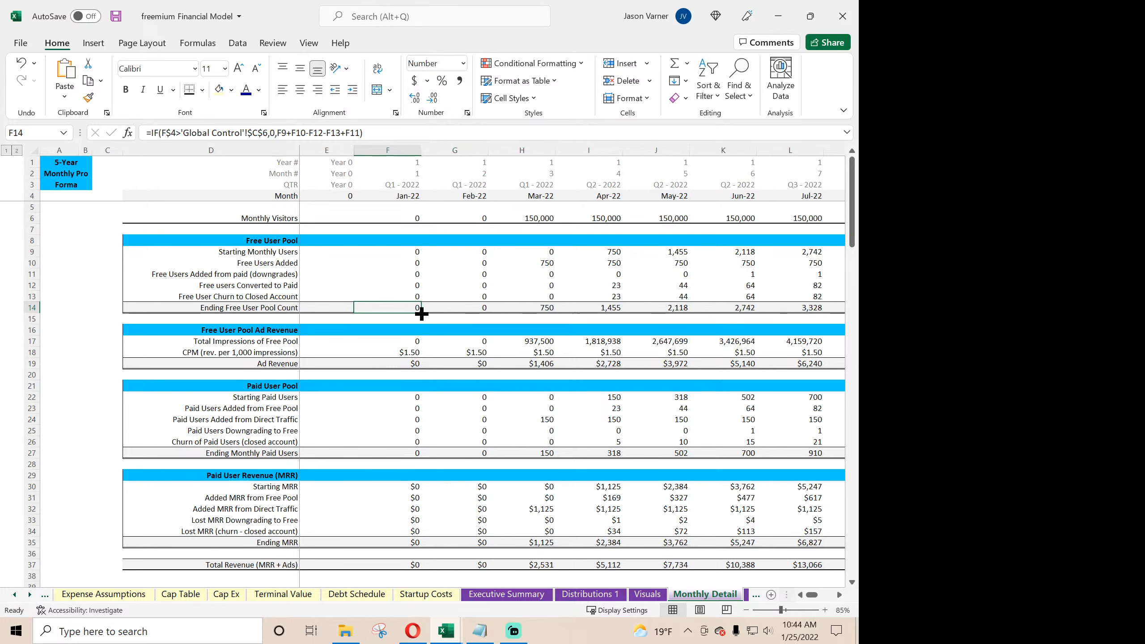
pyautogui.moveTo(422, 312); pyautogui.dragTo(518, 326)
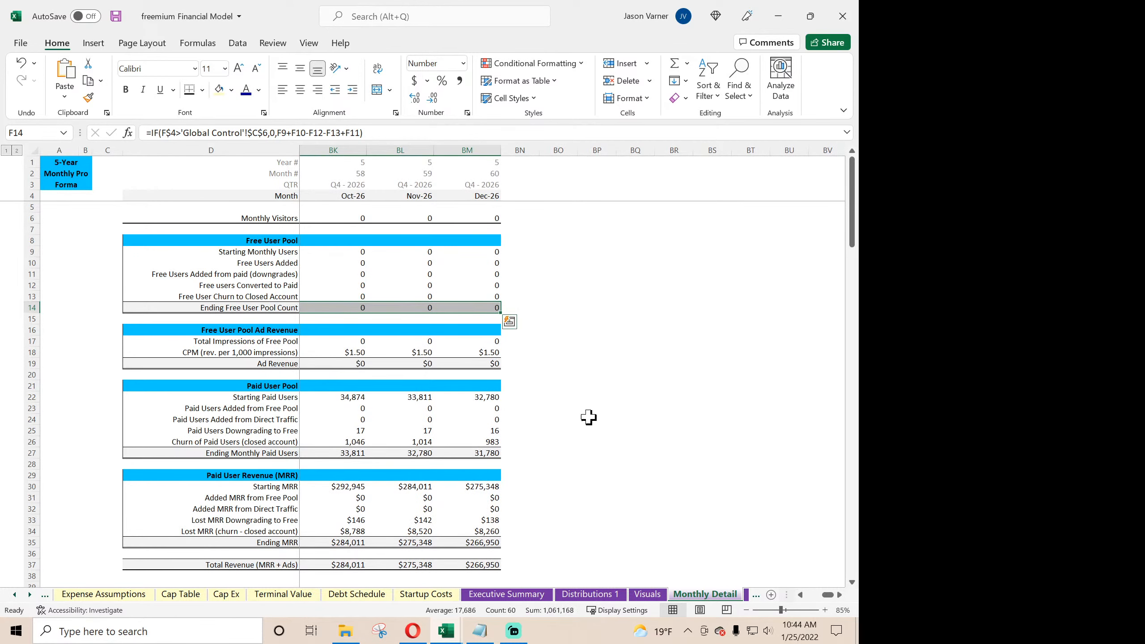
# - Examine the Sep-26 formulas in Free User Pool Ad Revenue and Paid User Pool to find which still need the exit-month condition
pyautogui.moveTo(825, 598); pyautogui.dragTo(827, 600)
pyautogui.doubleClick(451, 343)
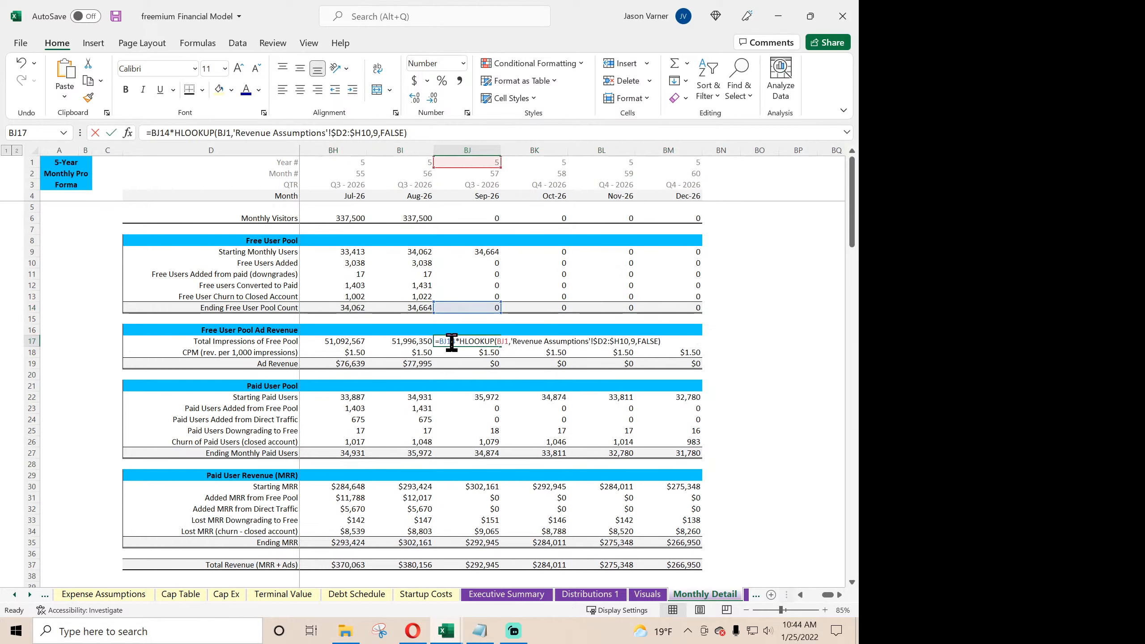
pyautogui.press('Return')
pyautogui.click(456, 339)
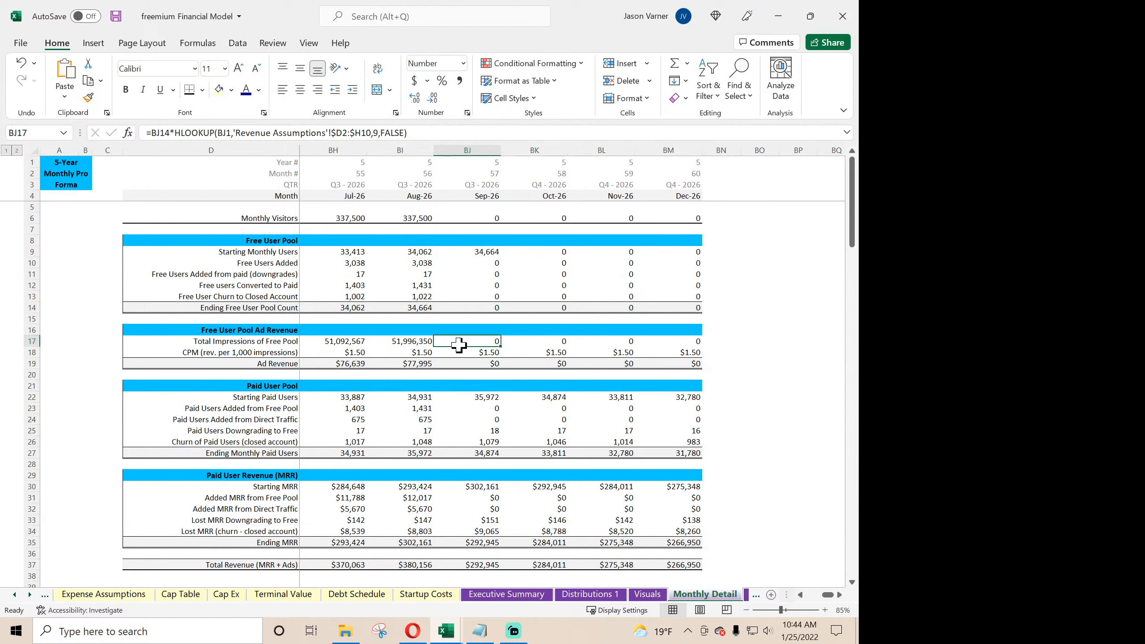
pyautogui.click(463, 352)
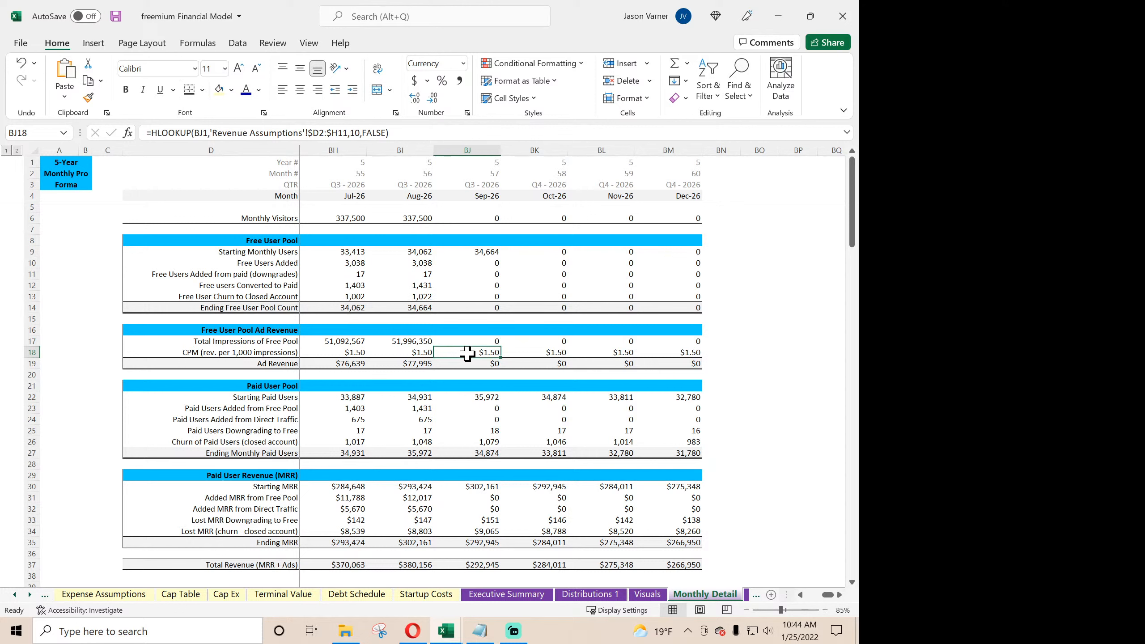
pyautogui.click(413, 364)
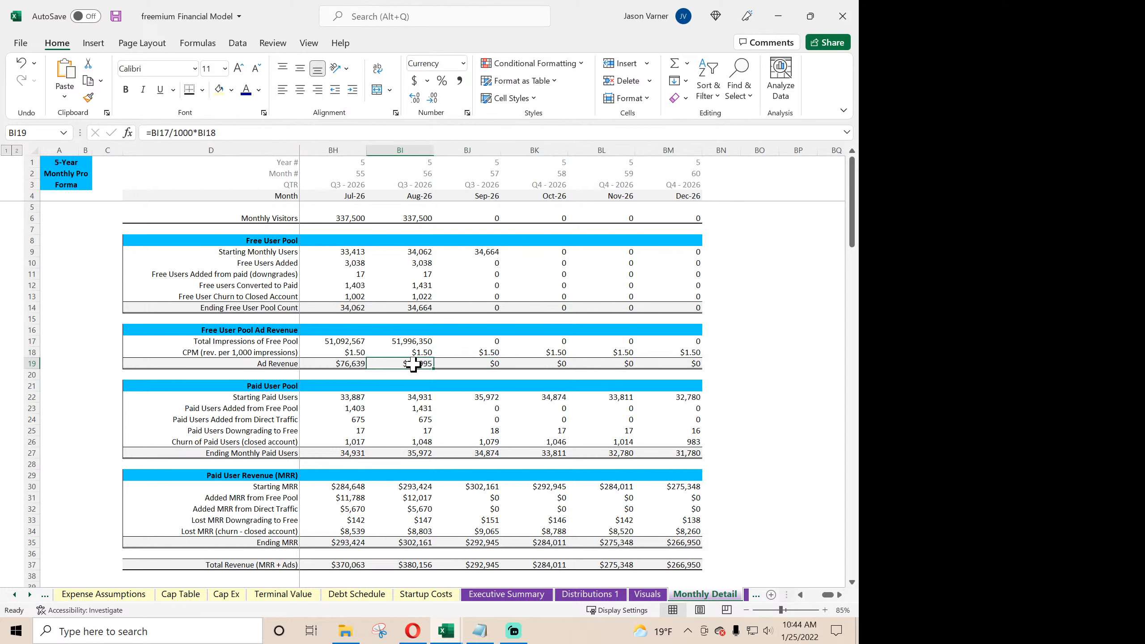
pyautogui.click(471, 396)
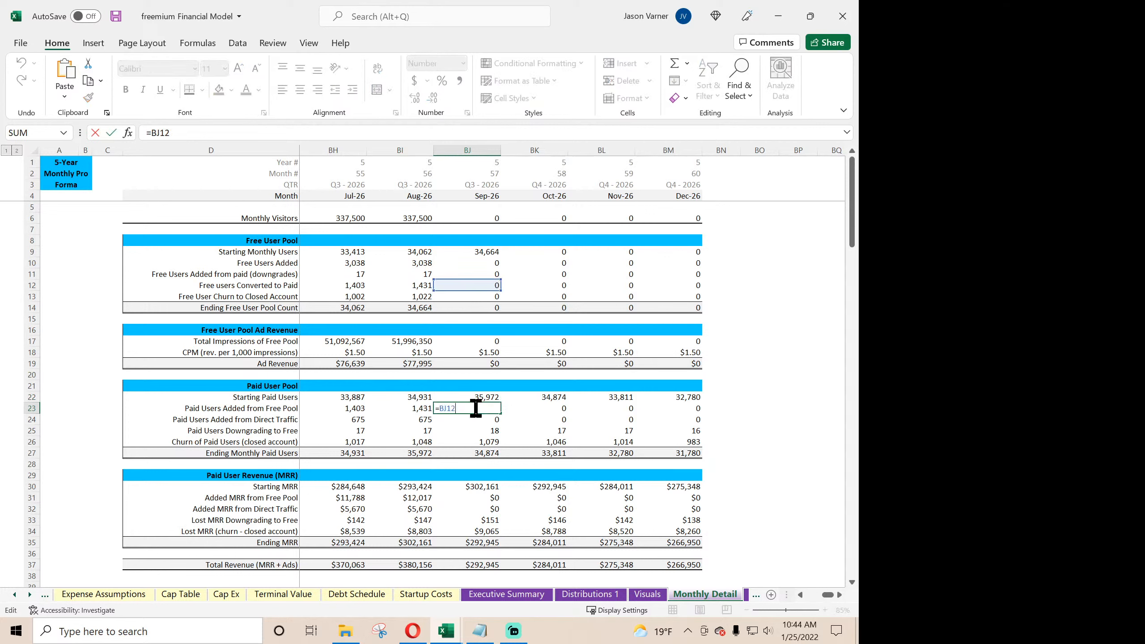
pyautogui.click(475, 420)
pyautogui.doubleClick(476, 420)
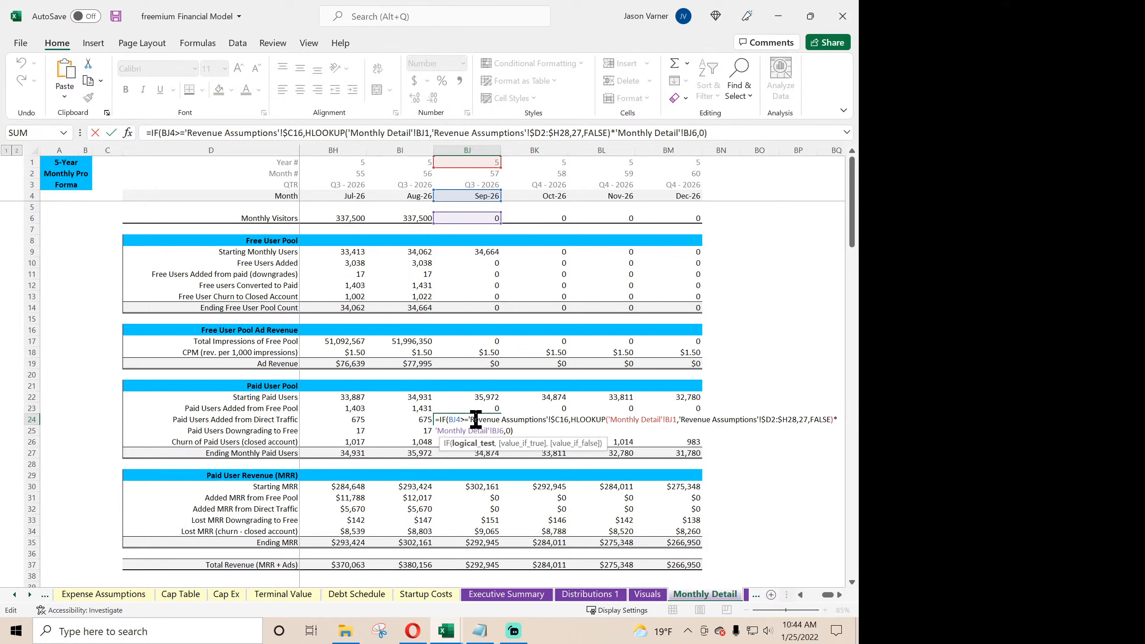
pyautogui.press('Escape')
pyautogui.click(479, 398)
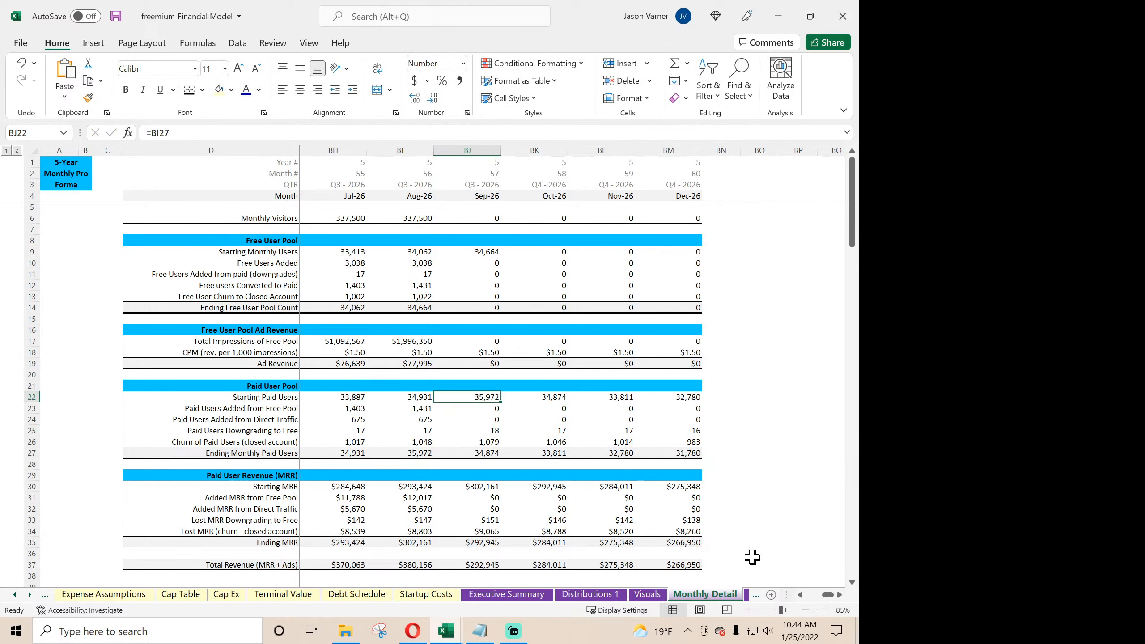
# - Check the Jan-22 Paid User Pool formulas and insert IF(F$4>'Global Control'!$C$6,0, at the front of Paid Users Downgrading to Free
pyautogui.moveTo(828, 595); pyautogui.dragTo(798, 594)
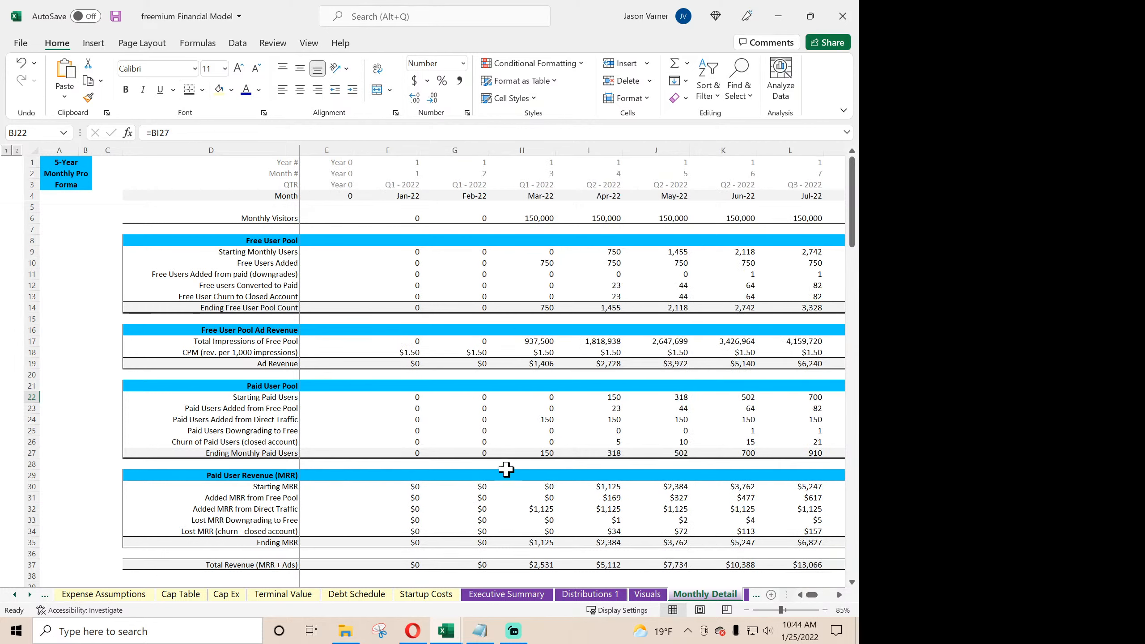
pyautogui.click(411, 397)
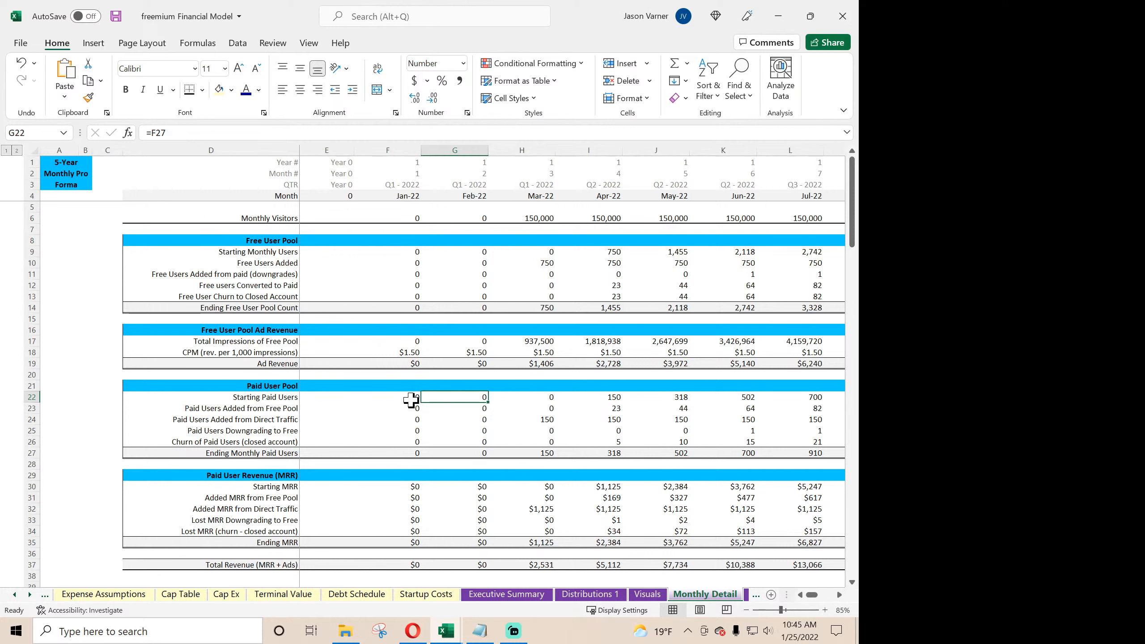
pyautogui.click(411, 405)
pyautogui.click(409, 420)
pyautogui.click(409, 431)
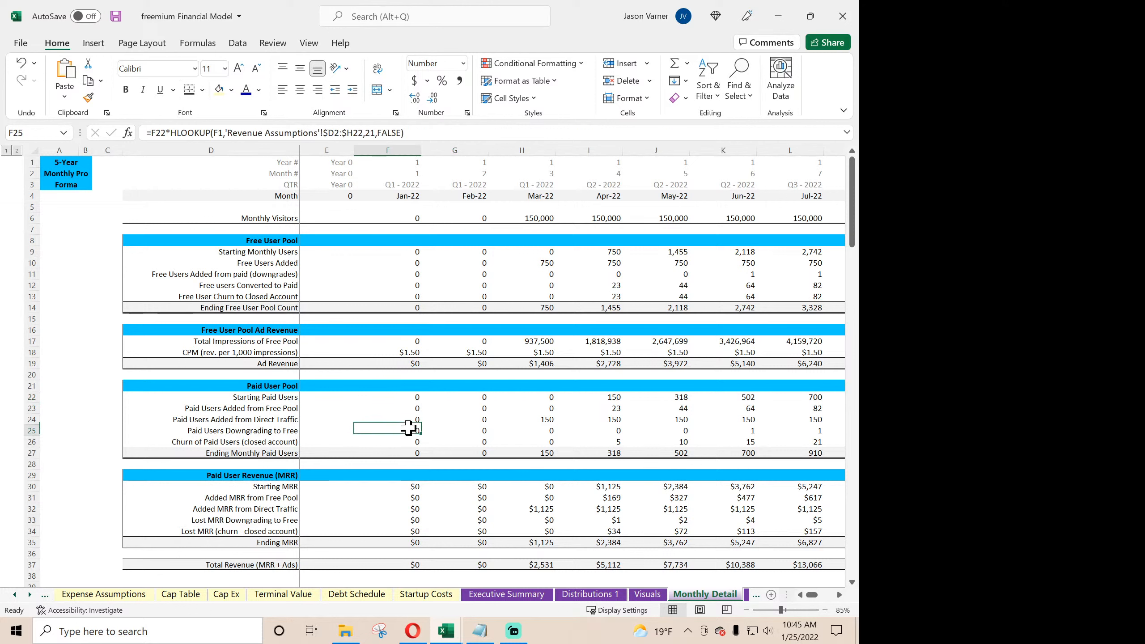
pyautogui.click(152, 132)
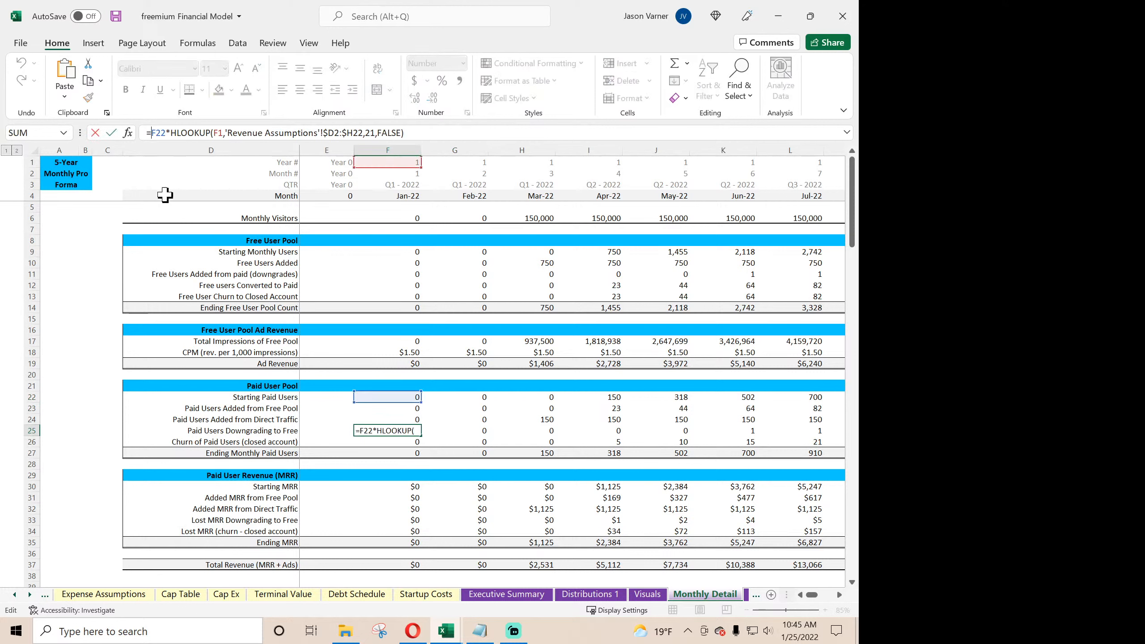
pyautogui.write("IF(F$4>'Global Control'!$C$6,0,")
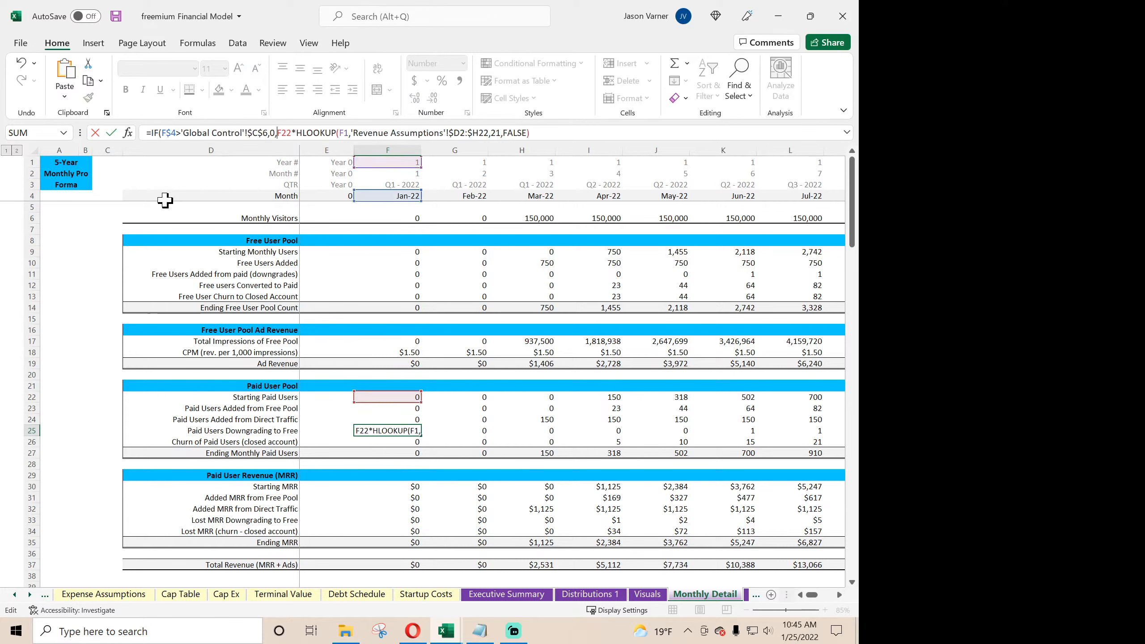
pyautogui.press('Return')
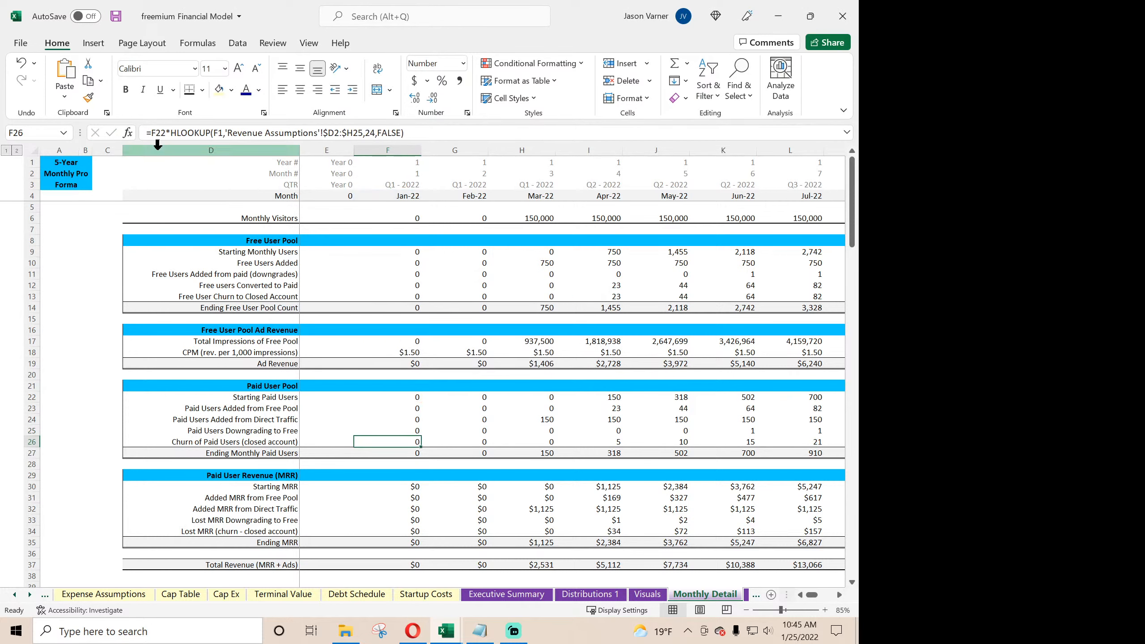
# - Insert IF(F$4>'Global Control'!$C$6,0, at the front of the Jan-22 Churn of Paid Users formula, and fill the downgrade and churn rows into Feb-22
pyautogui.click(148, 131)
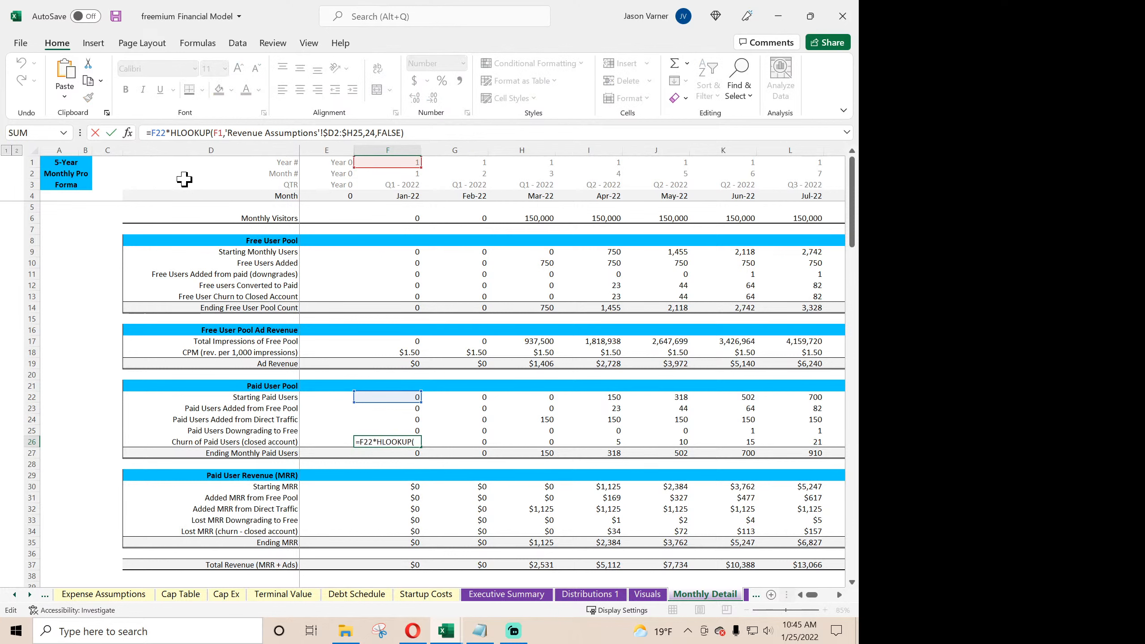
pyautogui.write("IF(F$4>'Global Control'!$C$6,0,")
pyautogui.press('Return')
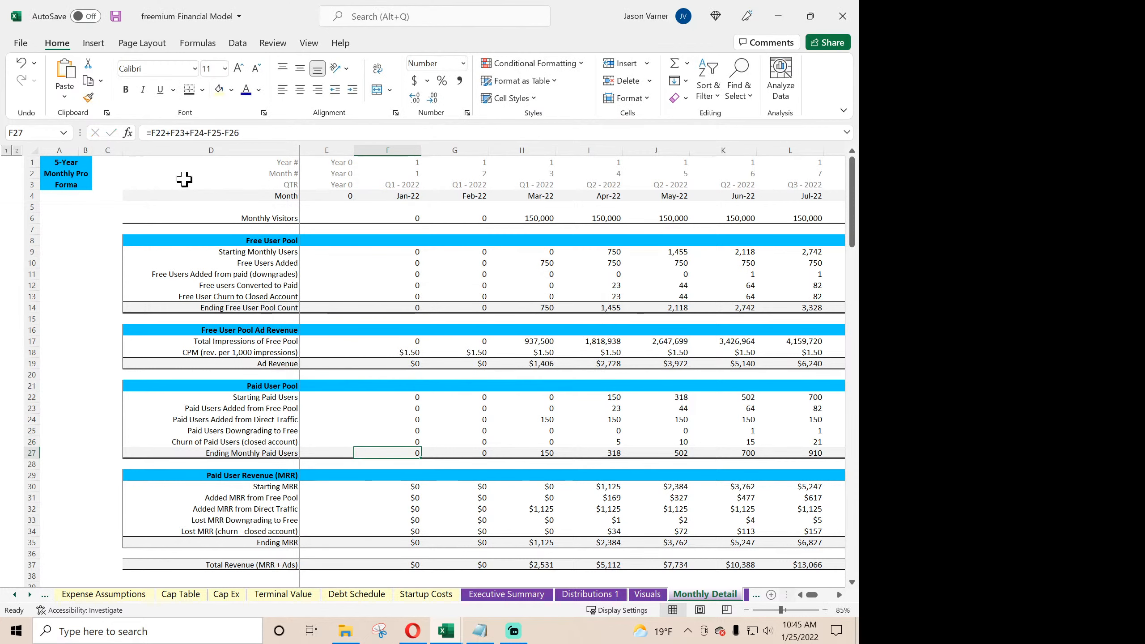
pyautogui.click(395, 438)
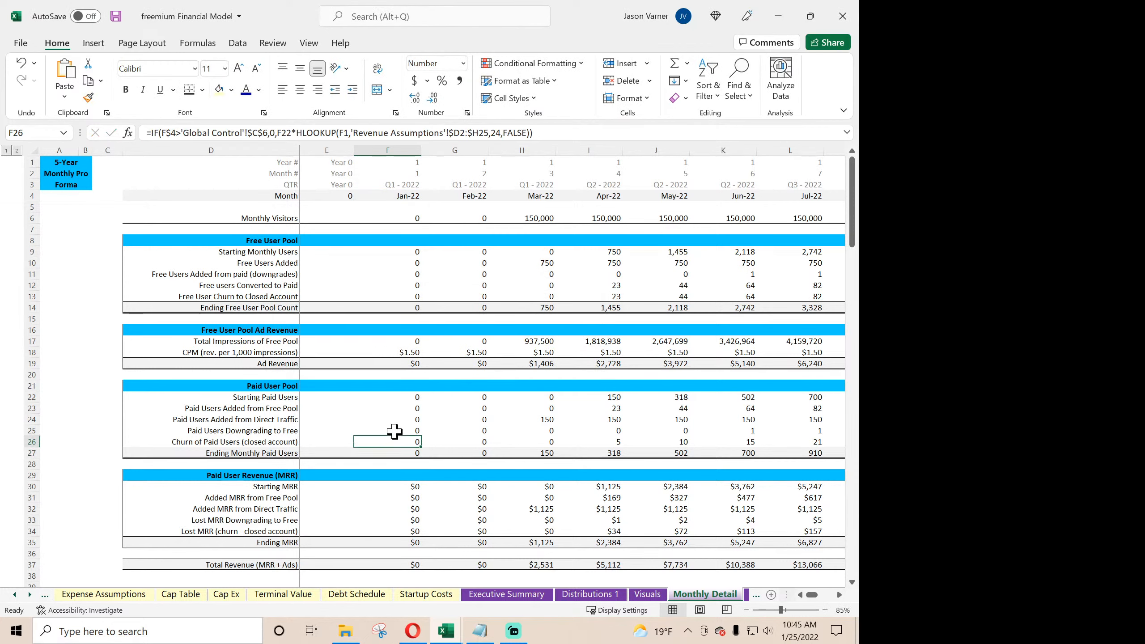
pyautogui.moveTo(395, 431); pyautogui.dragTo(487, 451)
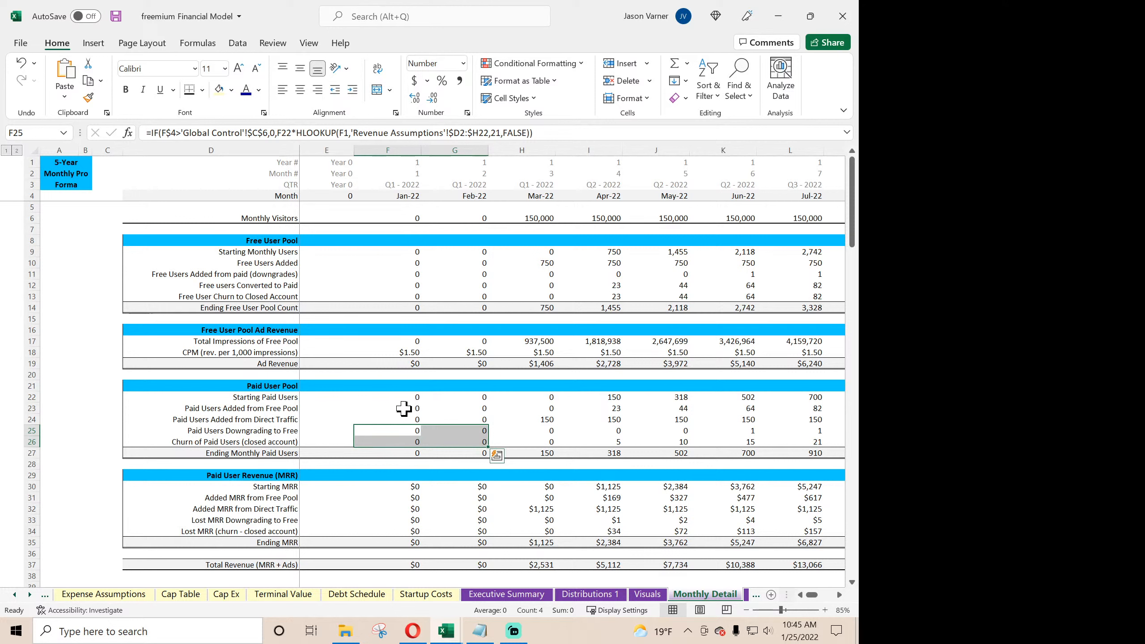
# - Check the remaining Jan-22 and Feb-22 Paid User Pool formulas, and fill the Feb-22 Paid User Pool block across through Dec-26
pyautogui.click(404, 409)
pyautogui.click(403, 419)
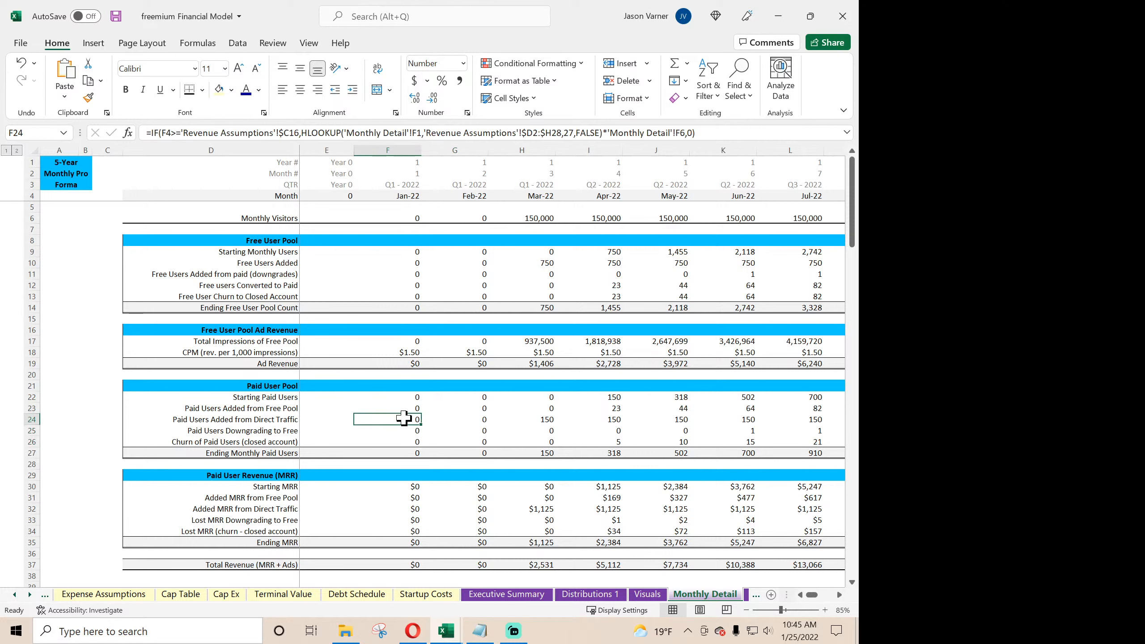
pyautogui.click(405, 398)
pyautogui.click(404, 409)
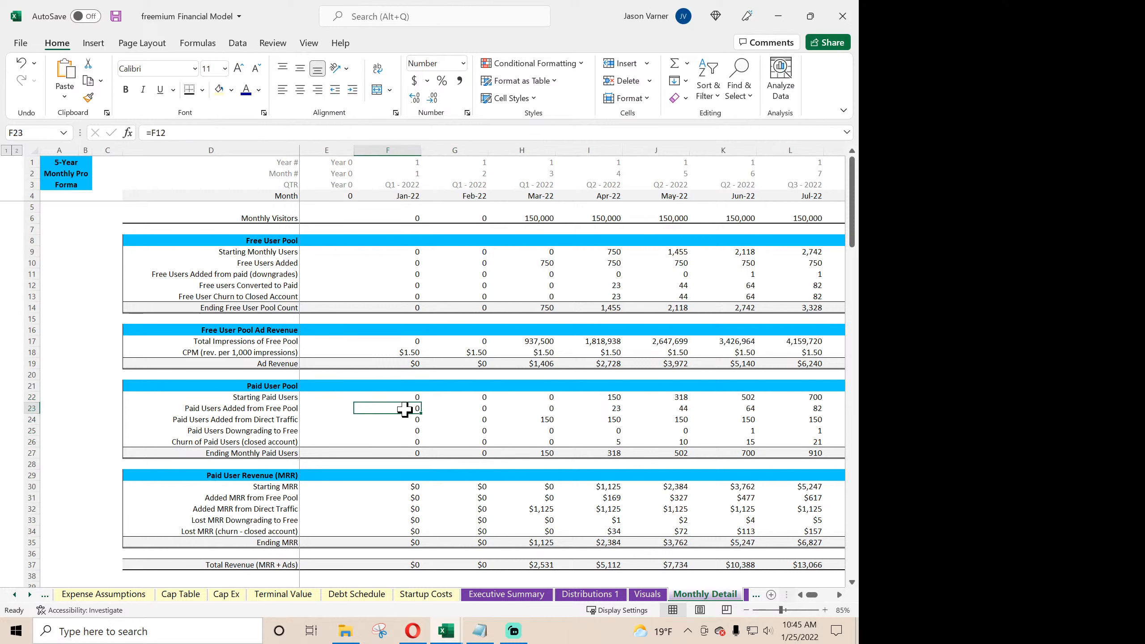
pyautogui.click(405, 420)
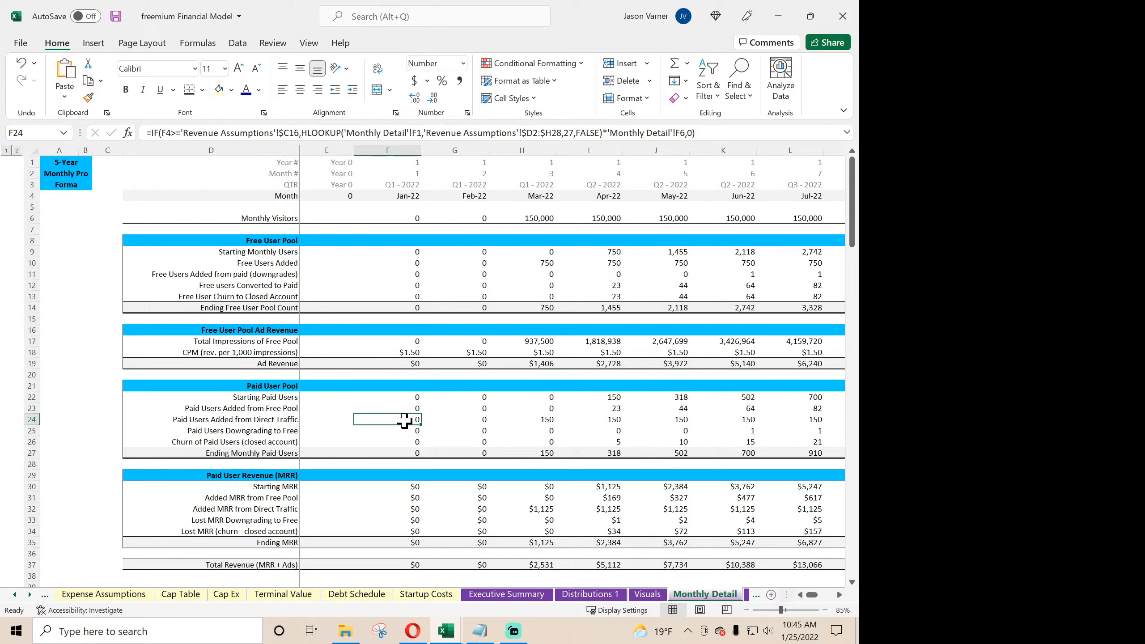
pyautogui.click(477, 396)
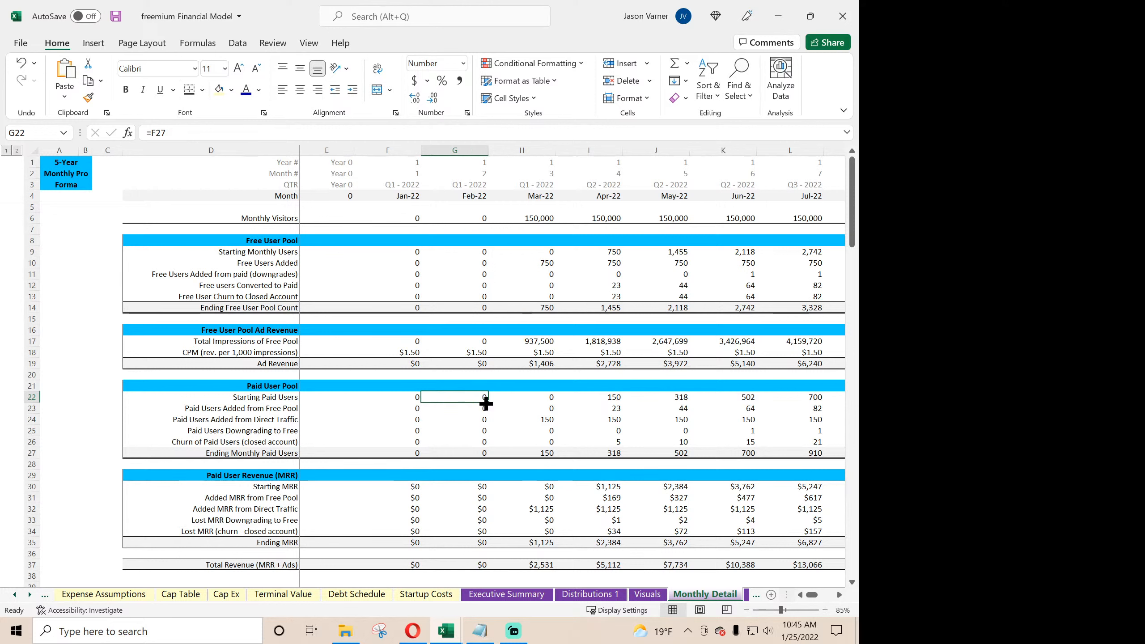
pyautogui.click(477, 251)
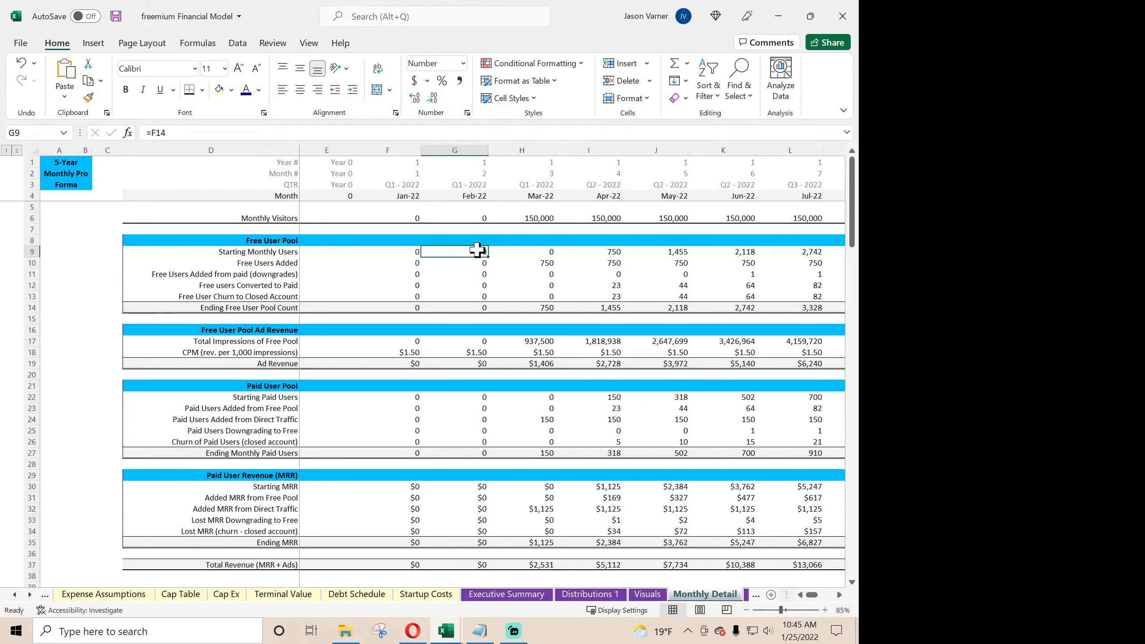
pyautogui.click(475, 400)
pyautogui.moveTo(475, 400)
pyautogui.mouseDown()
pyautogui.moveTo(479, 452)
pyautogui.moveTo(484, 396)
pyautogui.mouseUp()
pyautogui.moveTo(488, 458); pyautogui.dragTo(757, 454)
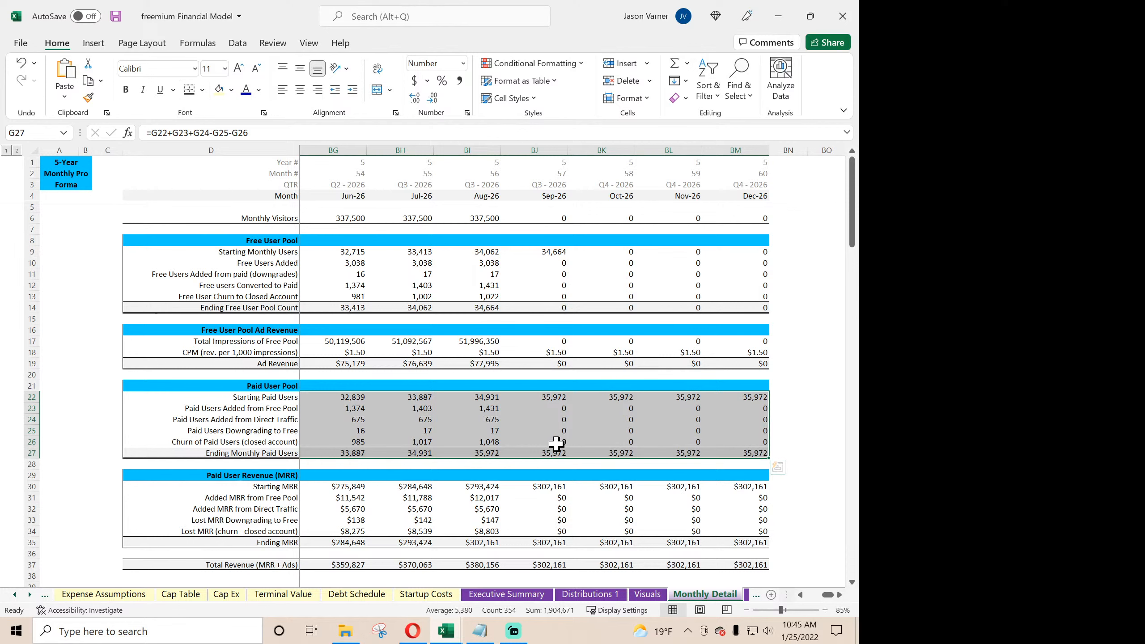
# - Wrap the Jan-22 Ending Monthly Paid Users formula as IF(F$4>'Global Control'!$C$6,0,F22+F23+F24-F25-F26) and fill it across through Dec-26
pyautogui.moveTo(830, 595); pyautogui.dragTo(799, 594)
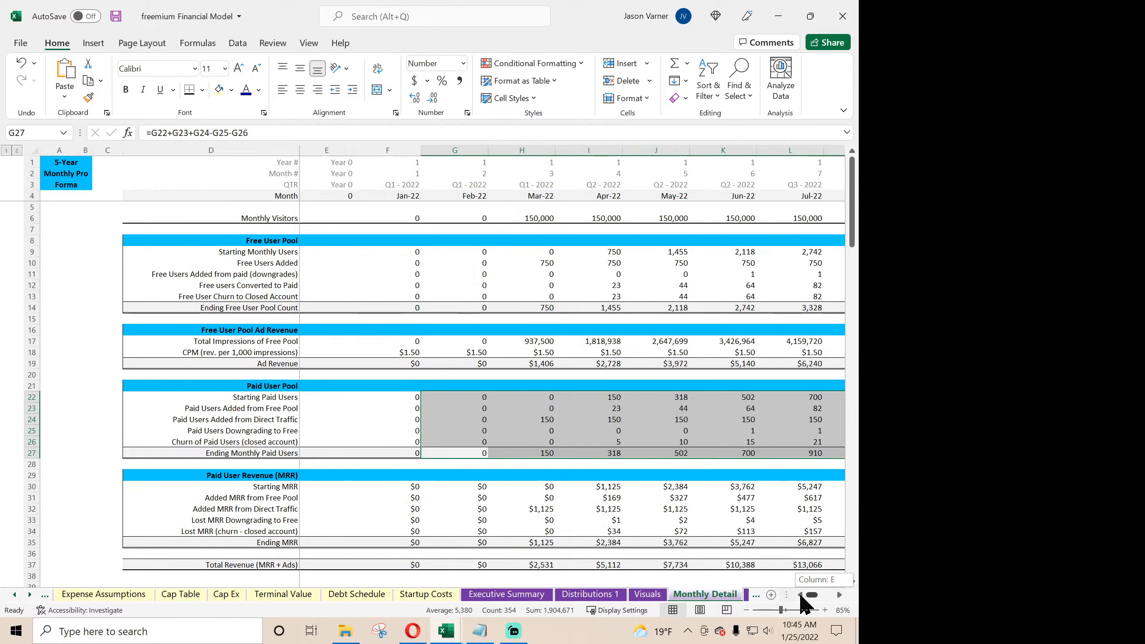
pyautogui.click(431, 453)
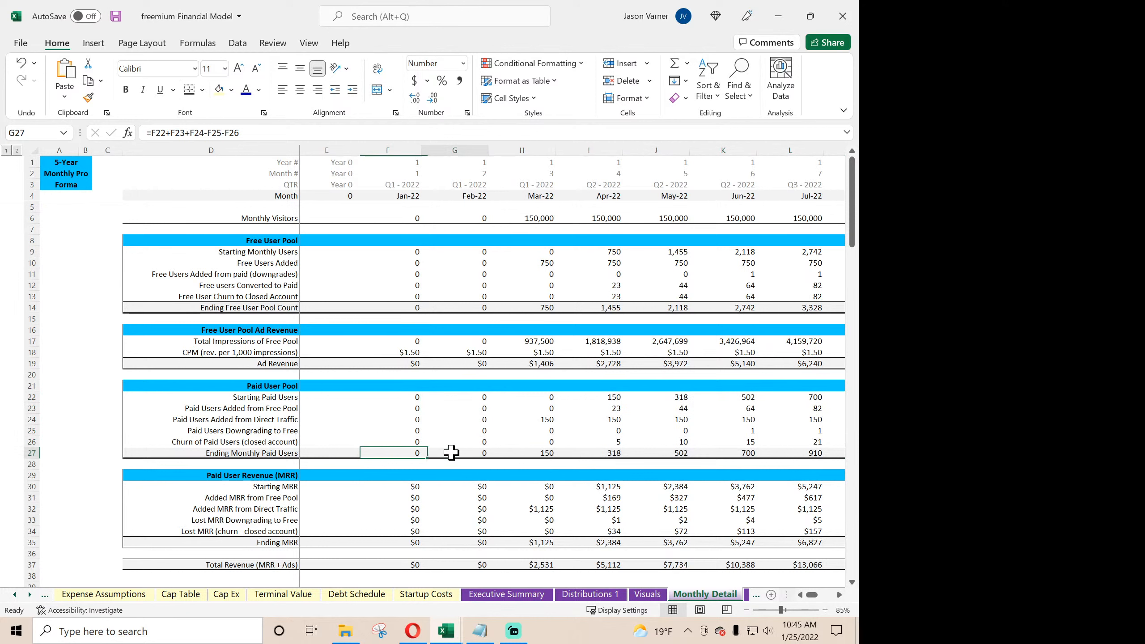
pyautogui.click(413, 453)
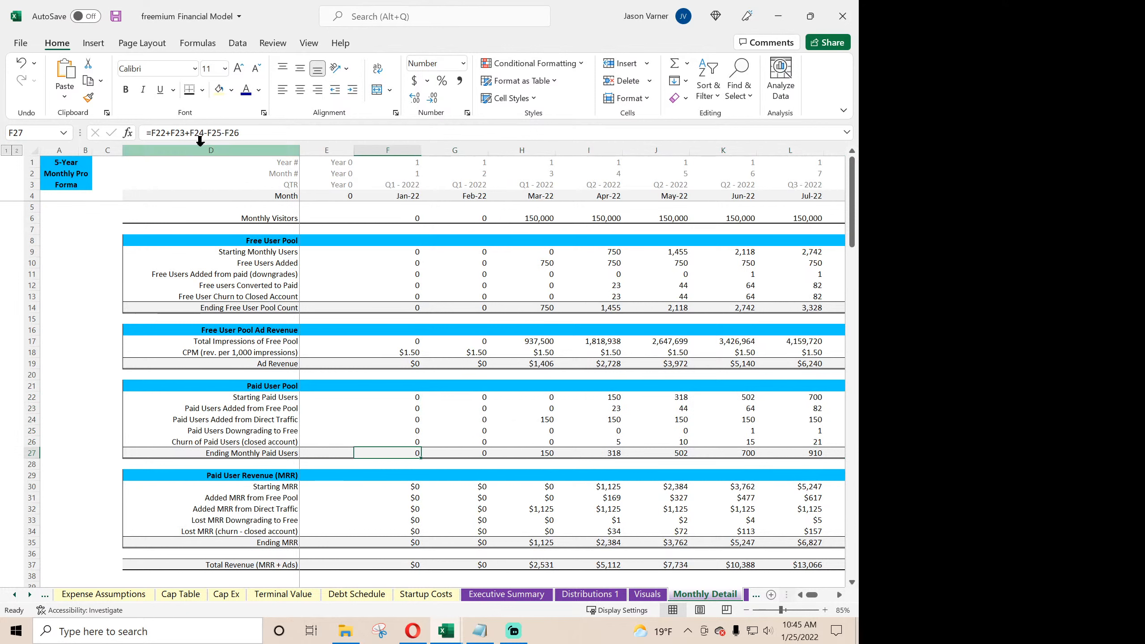
pyautogui.click(150, 132)
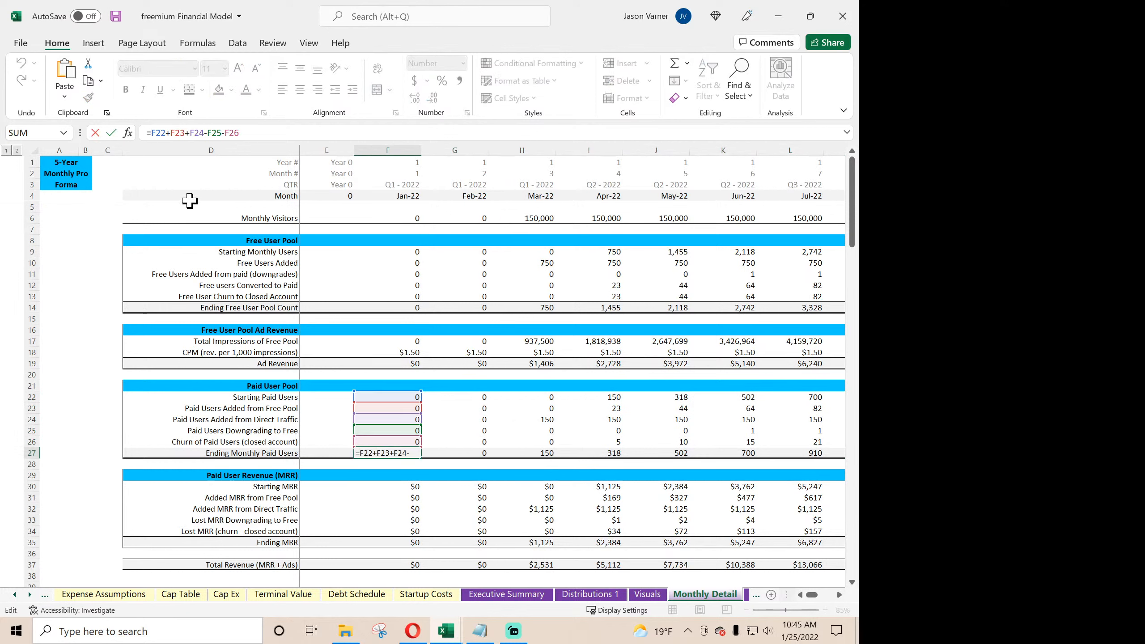
pyautogui.press('Return')
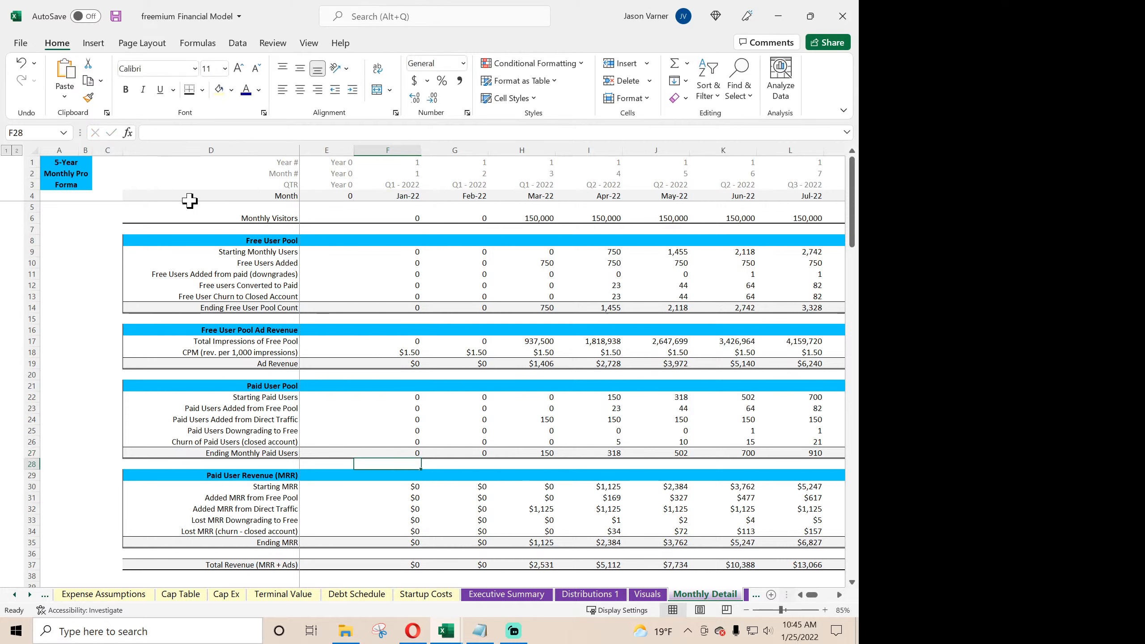
pyautogui.click(413, 453)
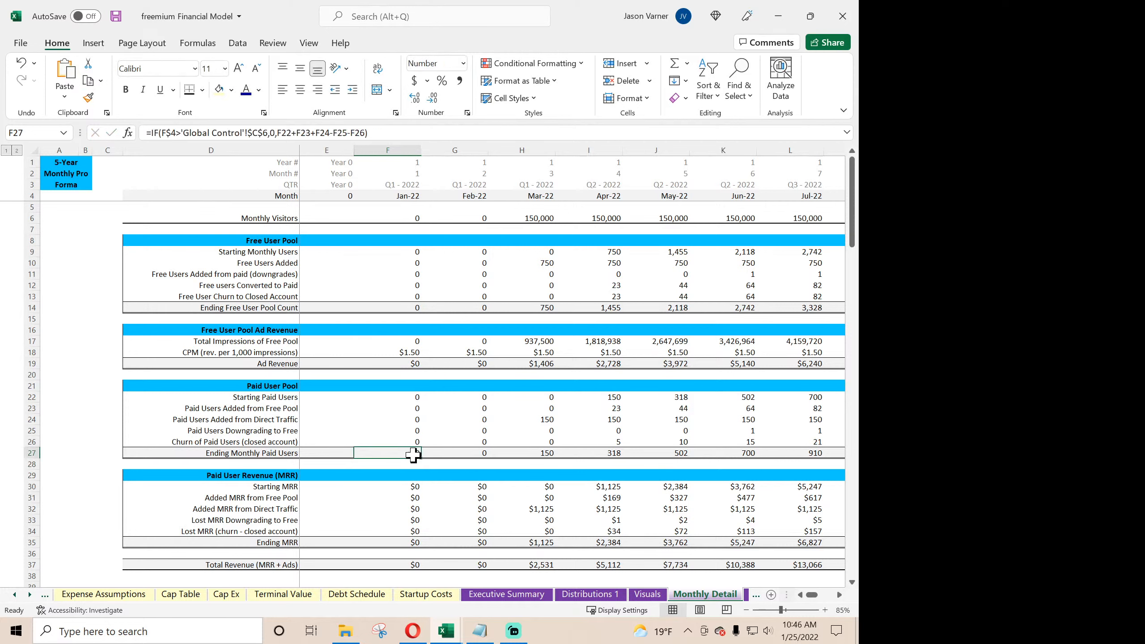
pyautogui.moveTo(419, 460); pyautogui.dragTo(776, 465)
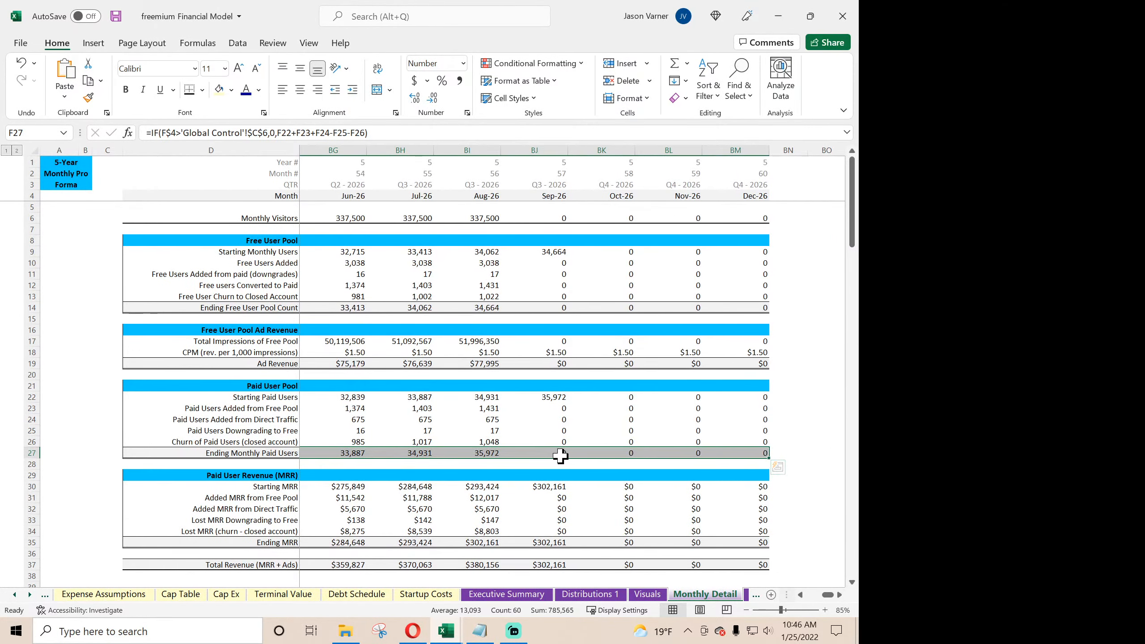
pyautogui.click(546, 456)
pyautogui.click(460, 453)
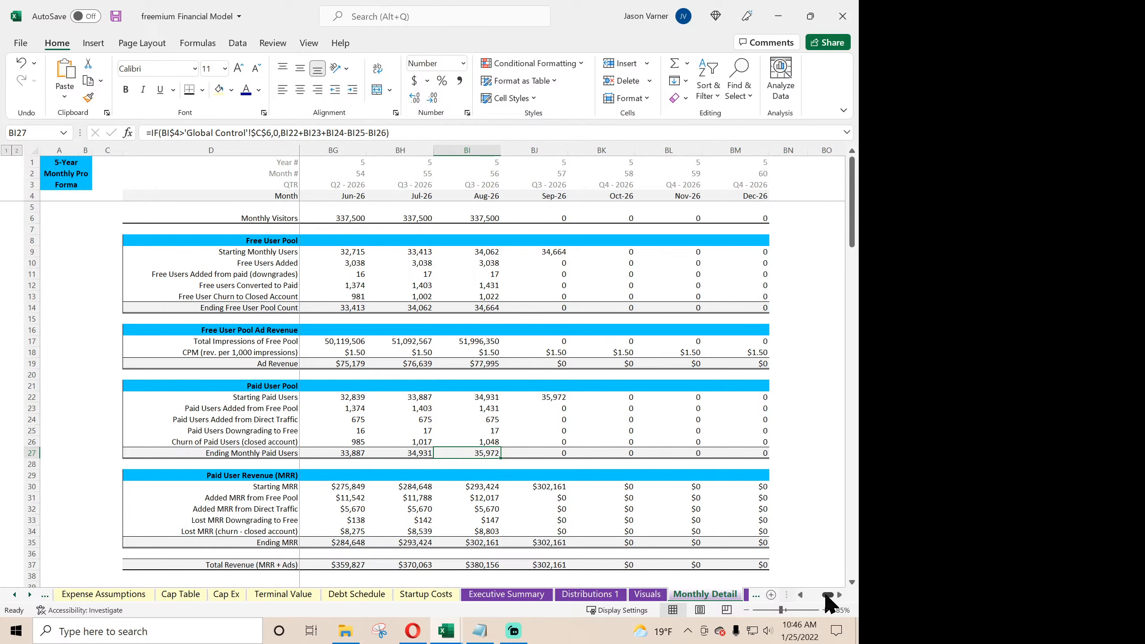
# - Examine the Sep-26 Paid User Revenue (MRR) formulas and trace Starting MRR back to Starting Paid Users
pyautogui.moveTo(827, 597)
pyautogui.mouseDown()
pyautogui.moveTo(794, 598)
pyautogui.moveTo(832, 596)
pyautogui.mouseUp()
pyautogui.doubleClick(555, 488)
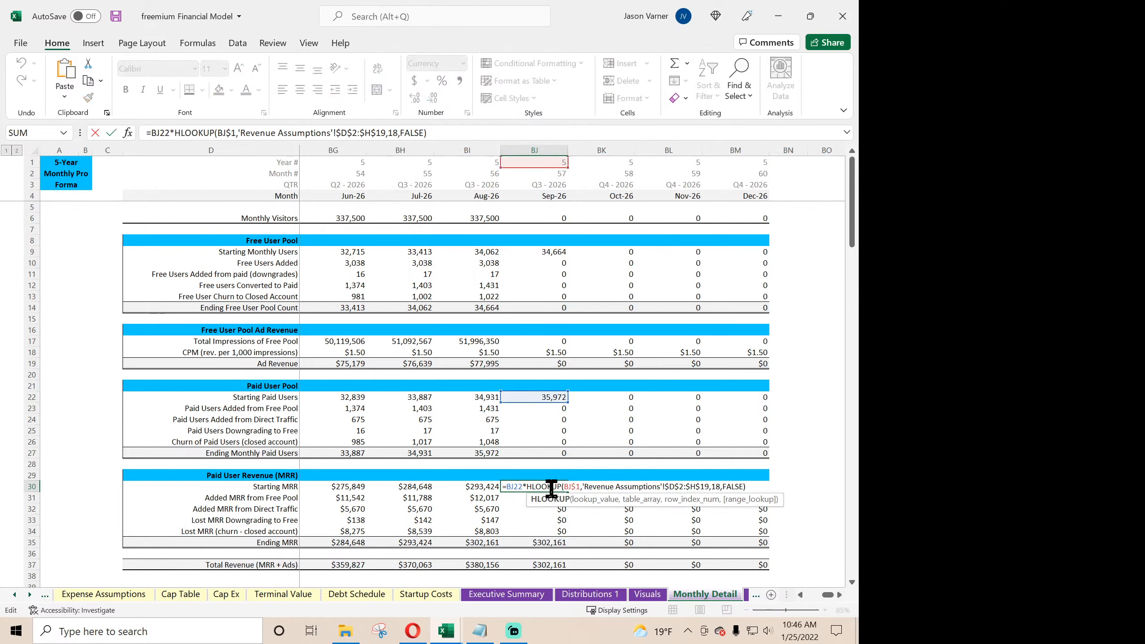
pyautogui.press('Return')
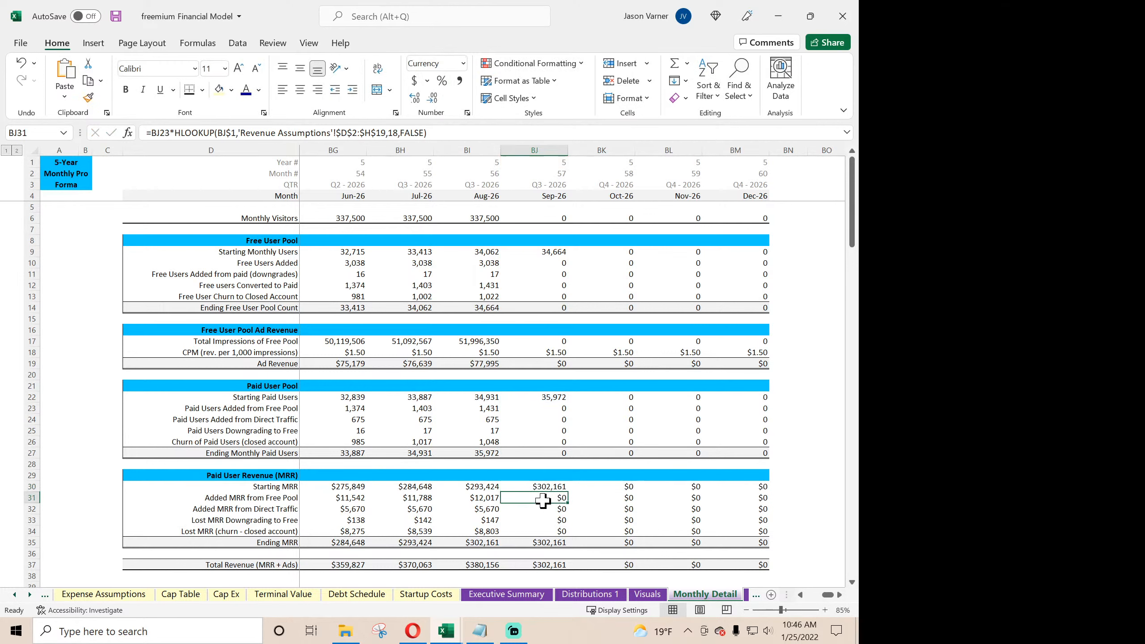
pyautogui.click(546, 530)
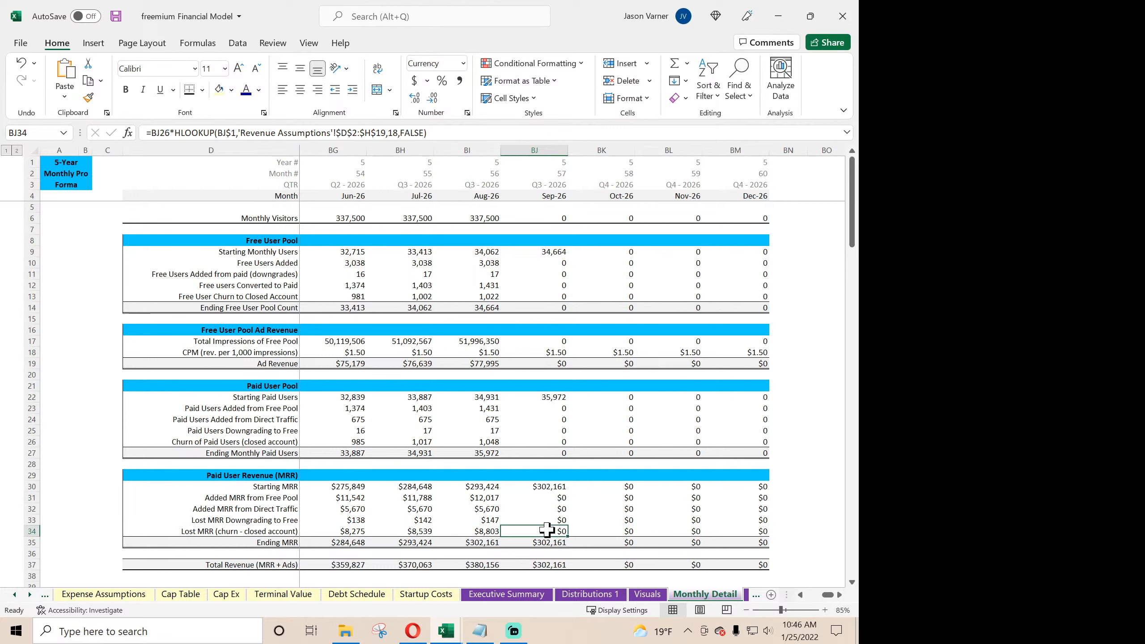
pyautogui.click(548, 485)
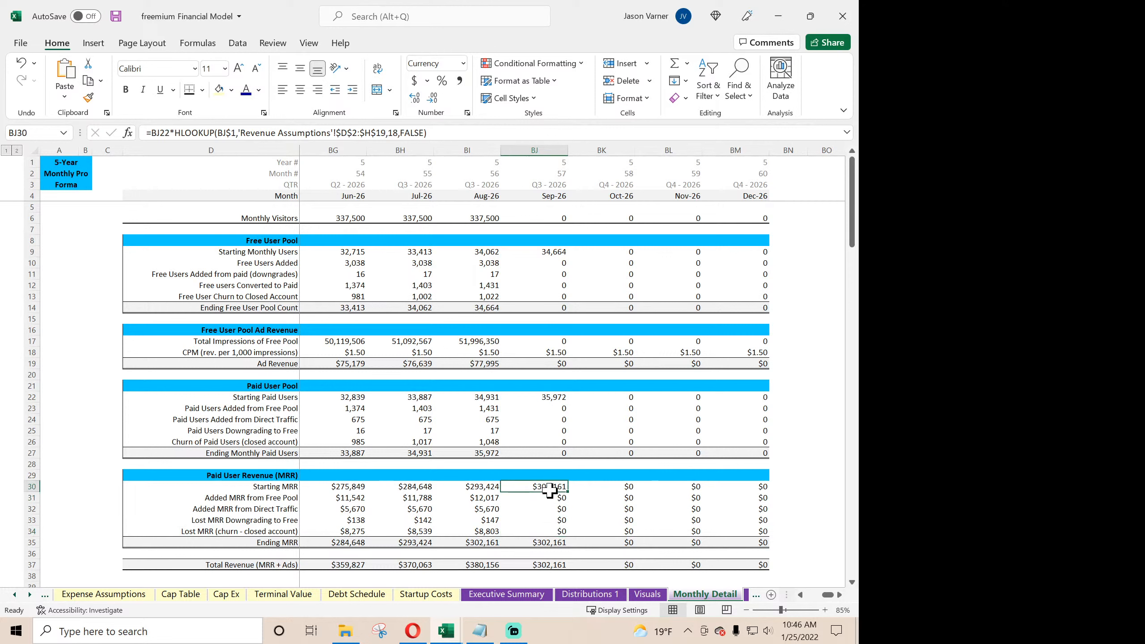
pyautogui.click(555, 398)
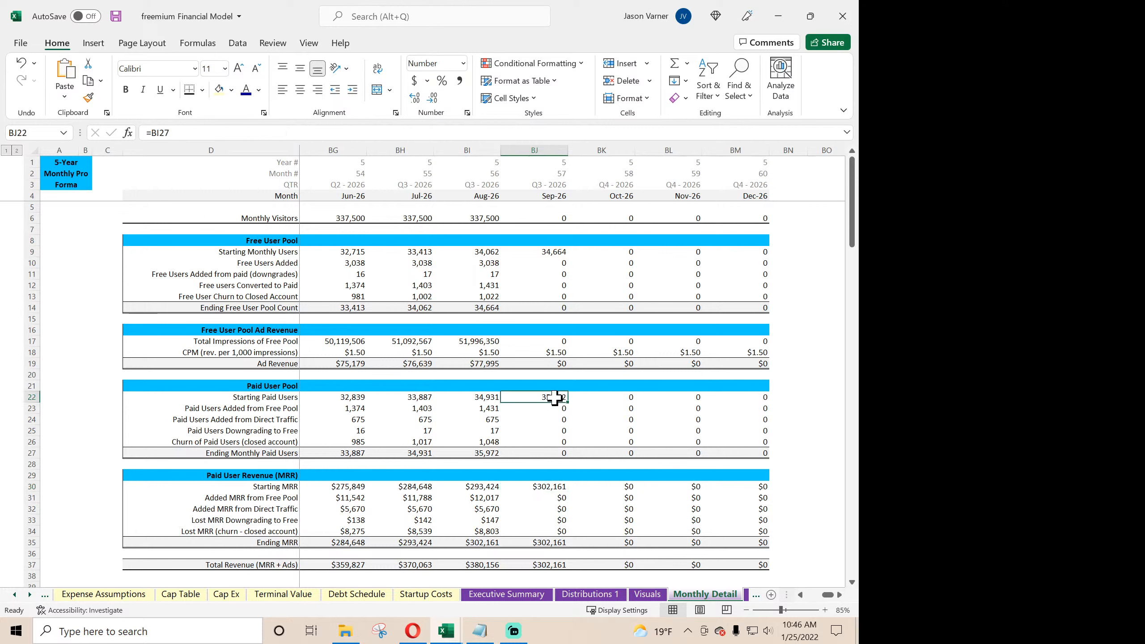
pyautogui.click(557, 485)
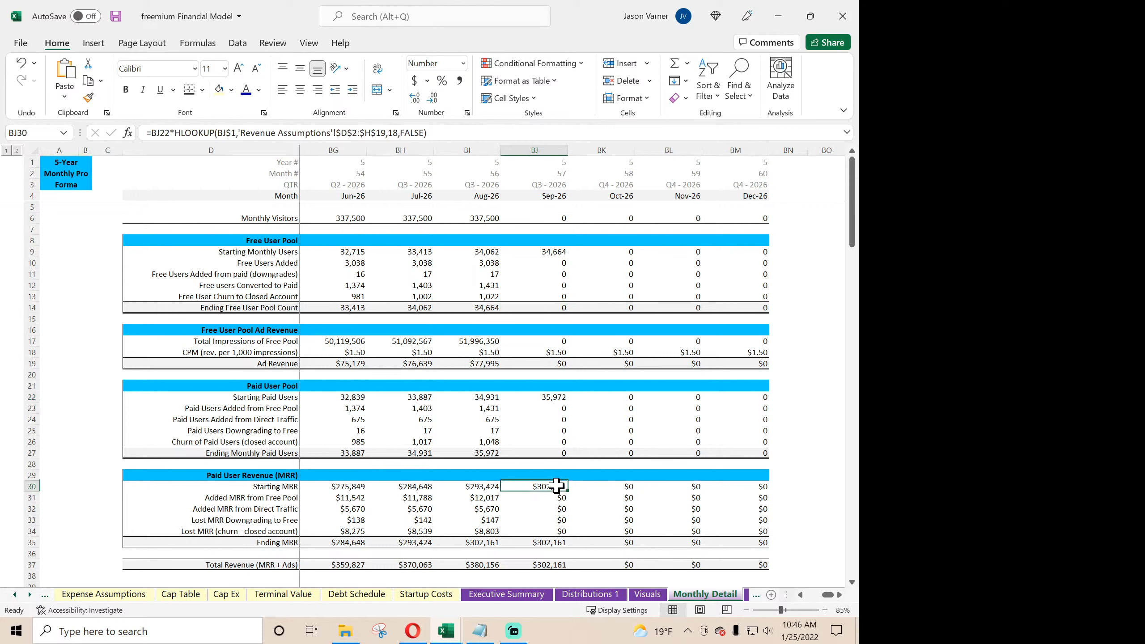
pyautogui.click(555, 396)
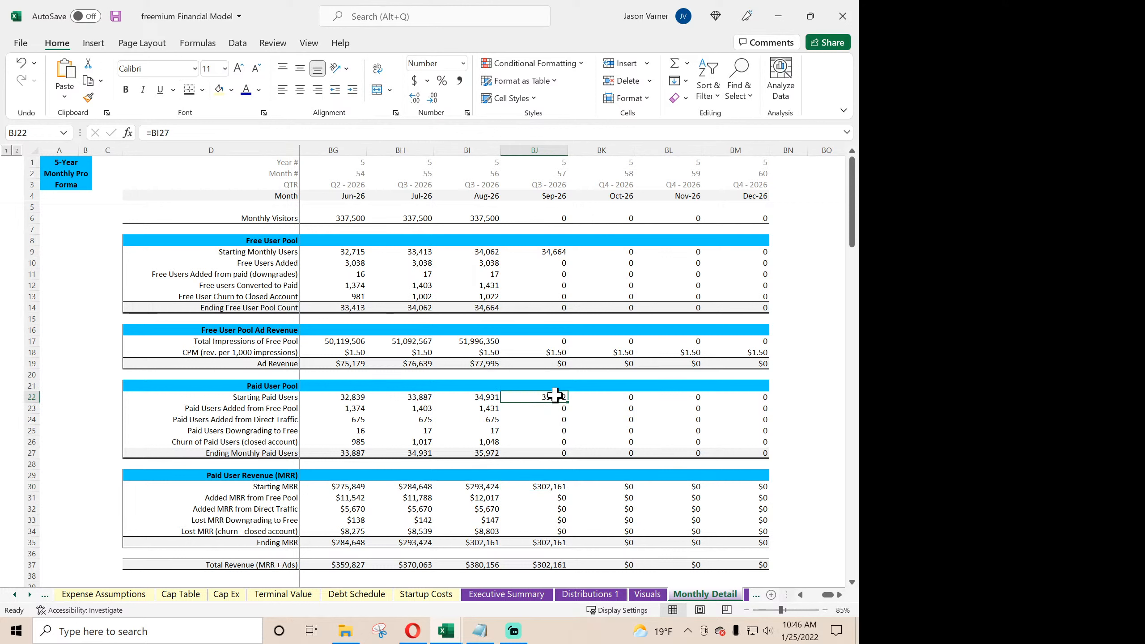
pyautogui.click(556, 488)
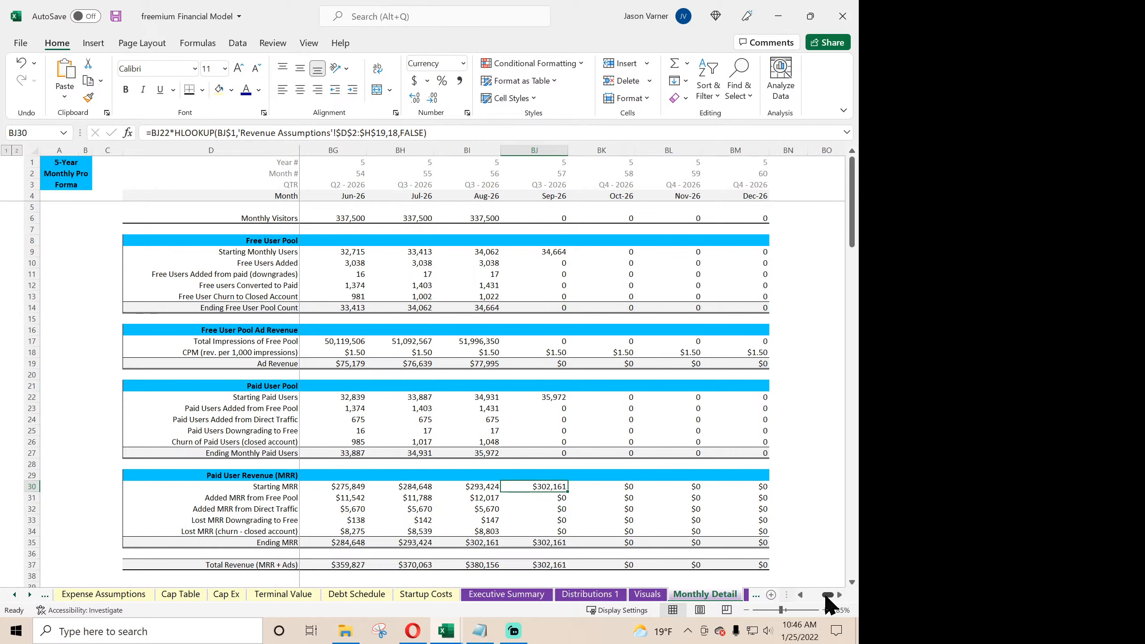
# - Wrap the Jan-22 Starting MRR formula as IF(F$4>'Global Control'!$C$6,0,F22*HLOOKUP(F$1,'Revenue Assumptions'!$D$2:$H$19,18,FALSE)) and fill it across through Dec-26
pyautogui.moveTo(828, 596); pyautogui.dragTo(811, 596)
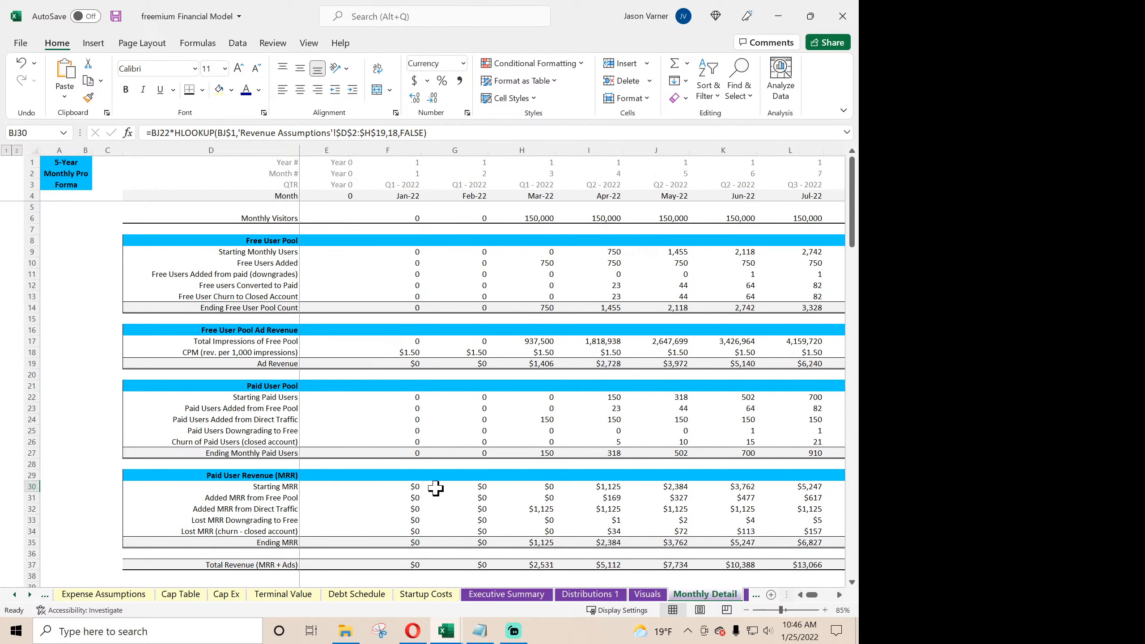
pyautogui.click(405, 486)
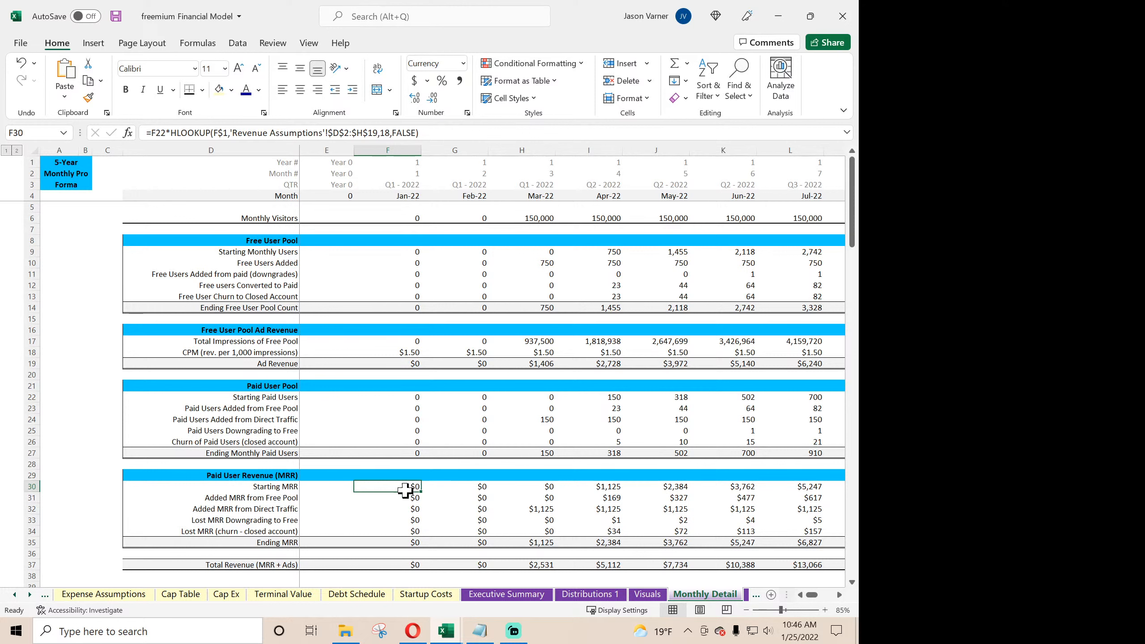
pyautogui.click(155, 132)
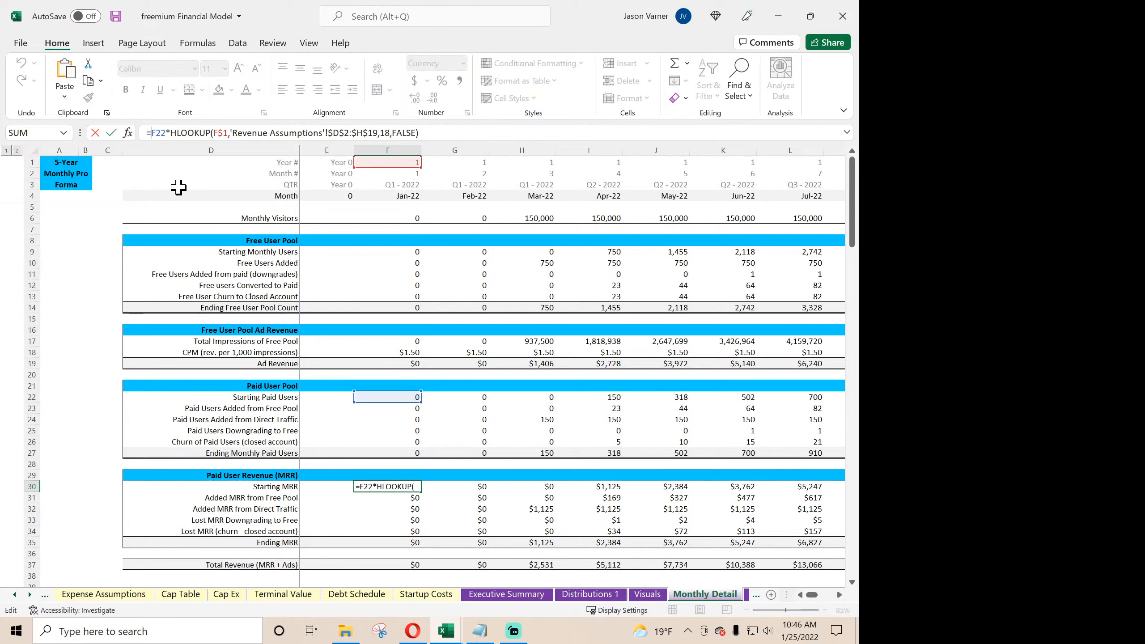
pyautogui.write("IF(F$4>'Global Control'!$C$6,0,")
pyautogui.press('Return')
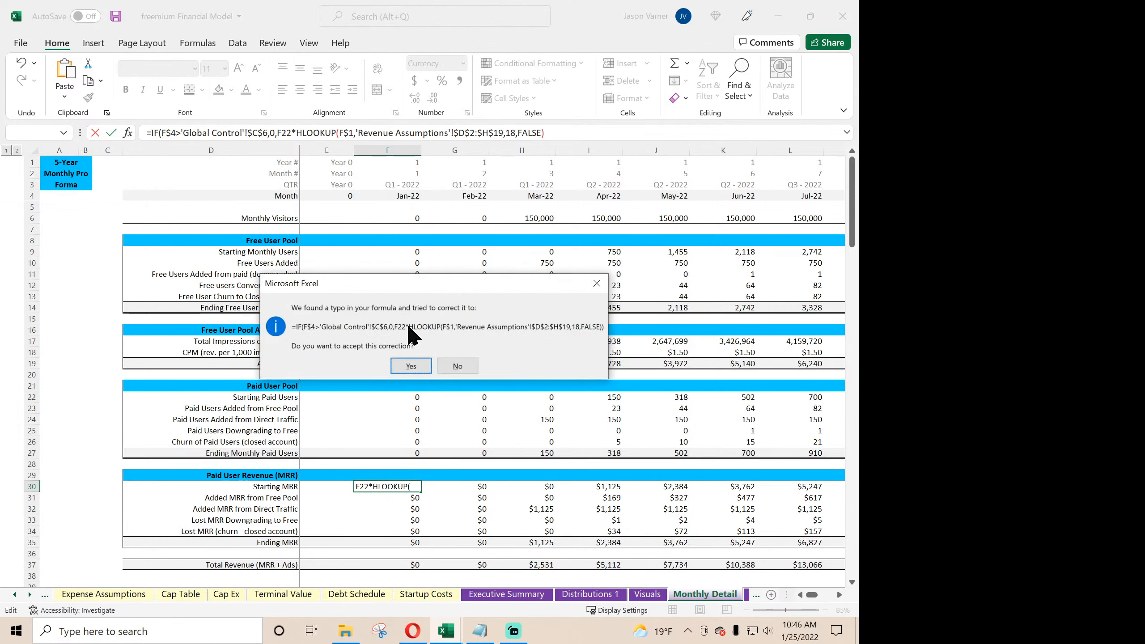
pyautogui.click(410, 366)
pyautogui.click(407, 485)
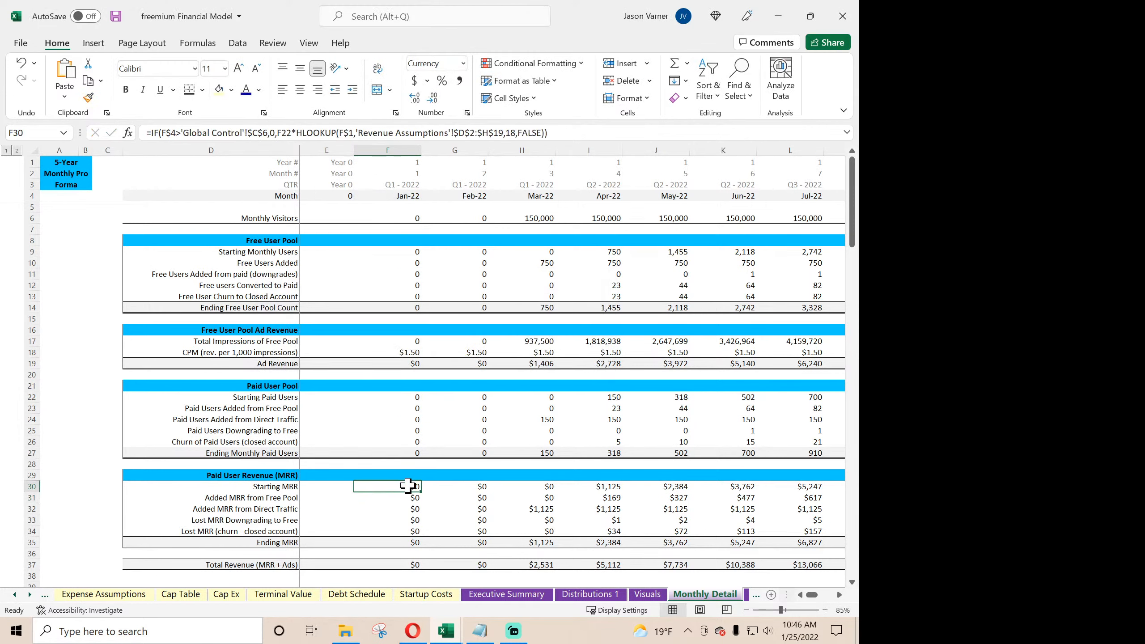
pyautogui.moveTo(420, 492); pyautogui.dragTo(683, 498)
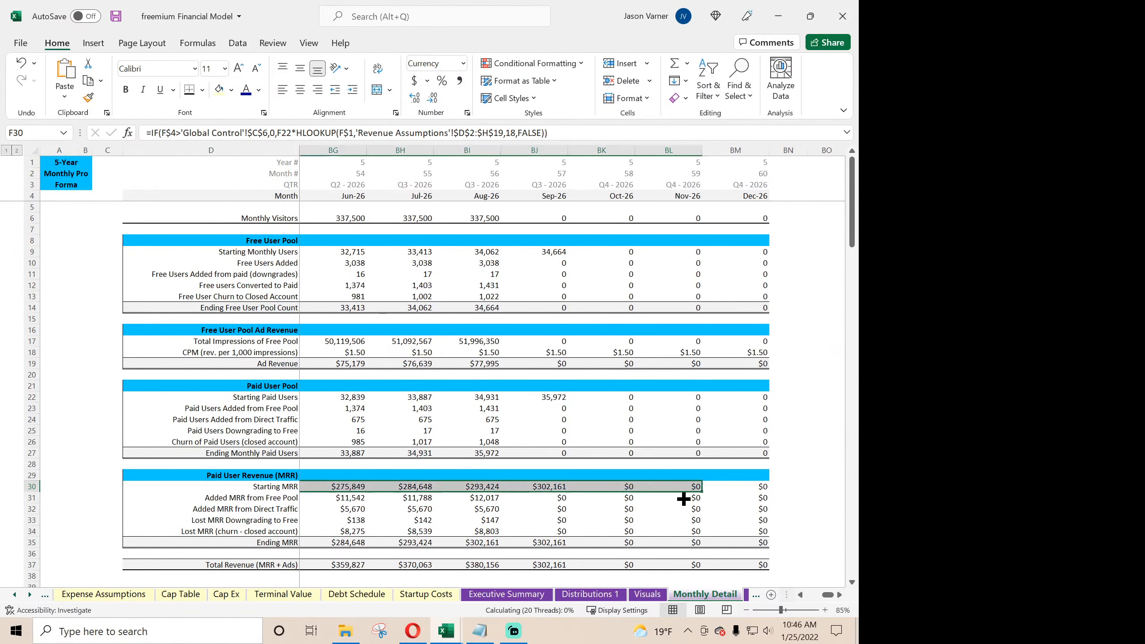
pyautogui.click(551, 488)
pyautogui.moveTo(568, 494); pyautogui.dragTo(762, 493)
# - Check the Sep-26 formulas for the COGS lines, the per-user variable COGS and Gross Profit for zero values after the exit month
pyautogui.scroll(-4, 419, 449)
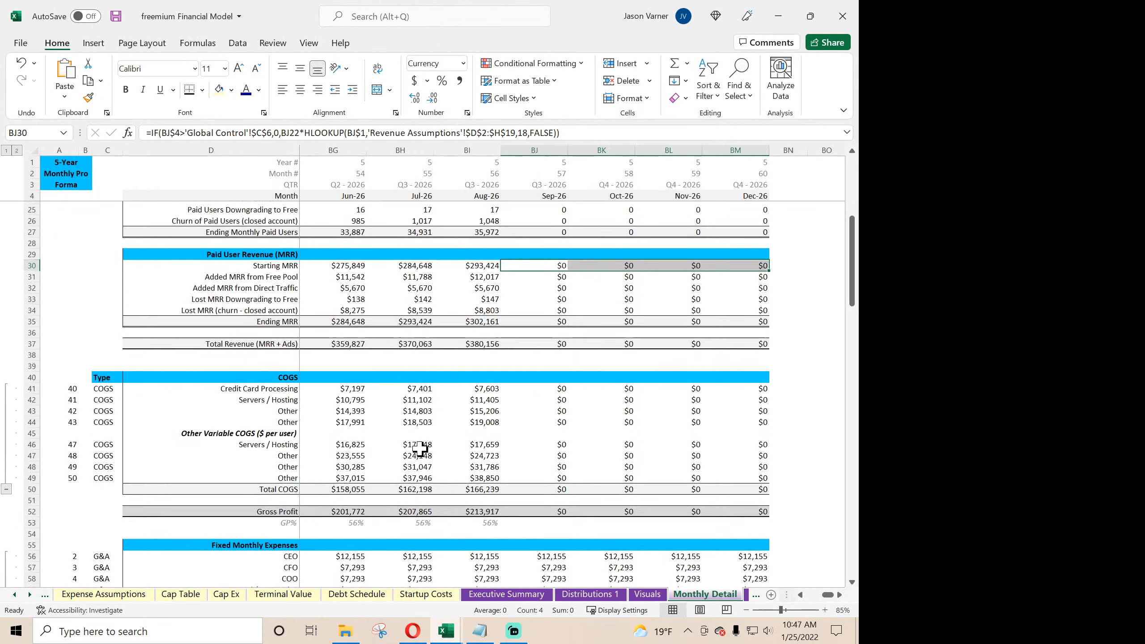
pyautogui.click(555, 366)
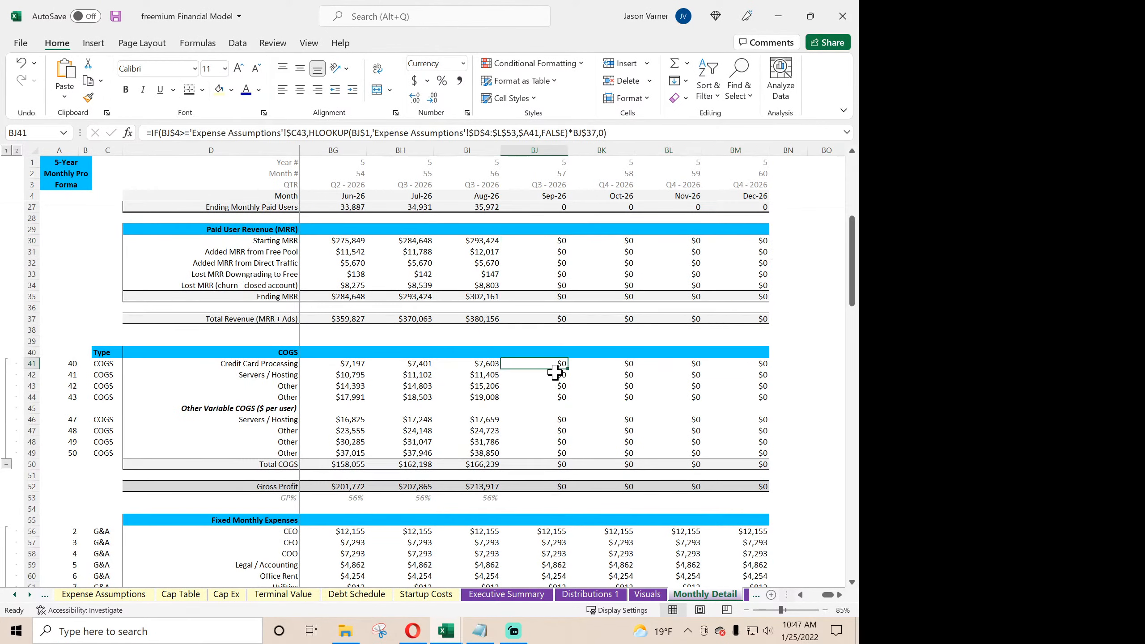
pyautogui.doubleClick(555, 377)
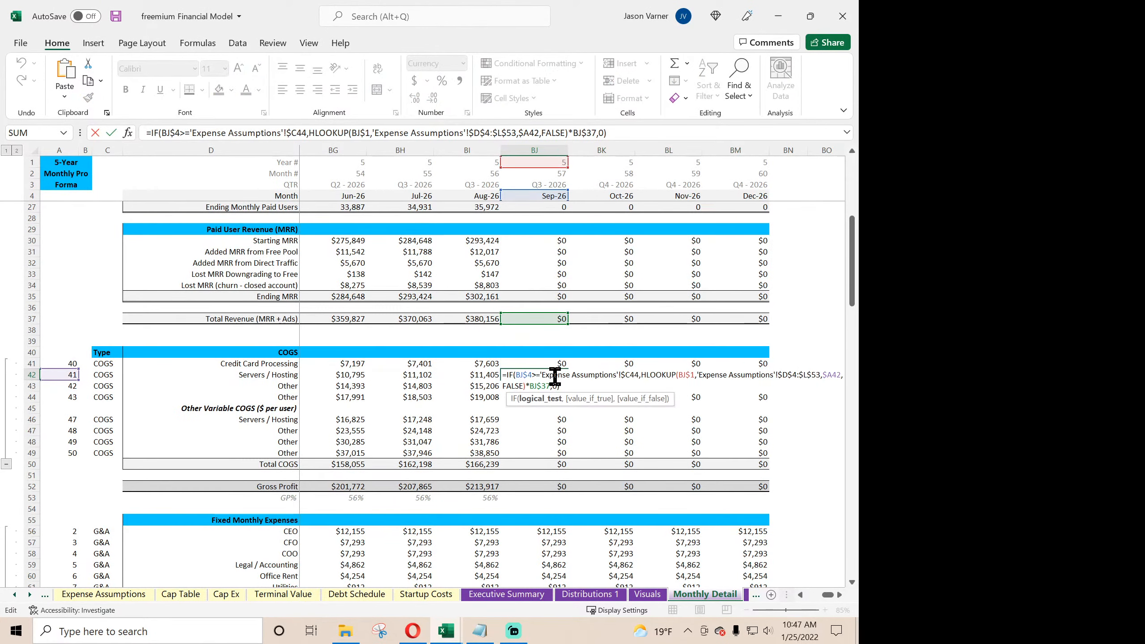
pyautogui.press('Return')
pyautogui.doubleClick(551, 385)
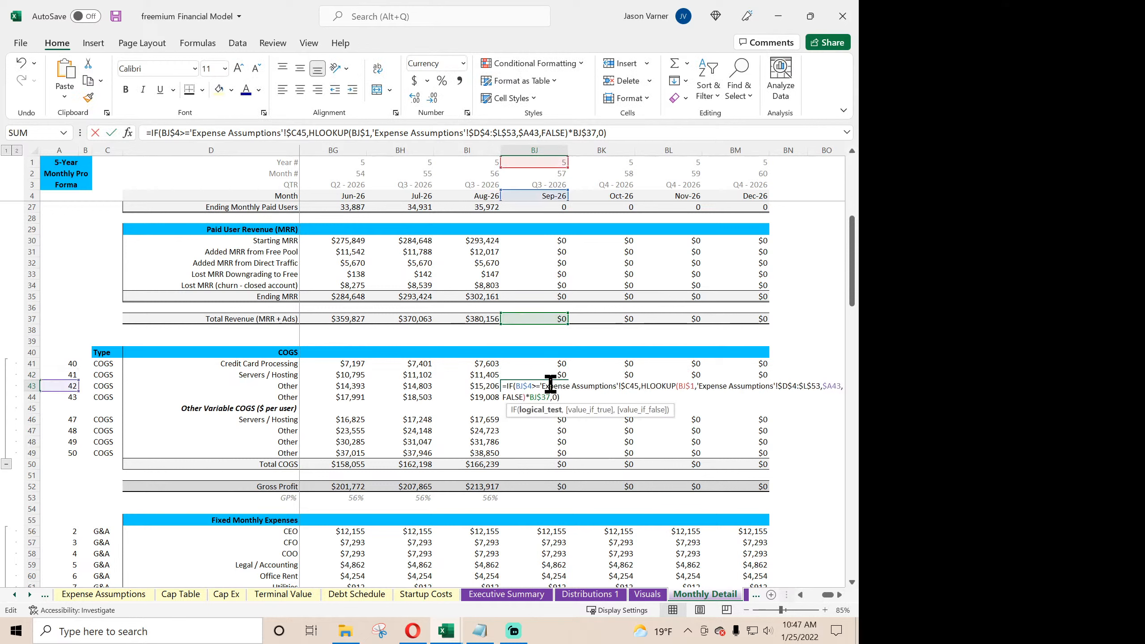
pyautogui.press('Return')
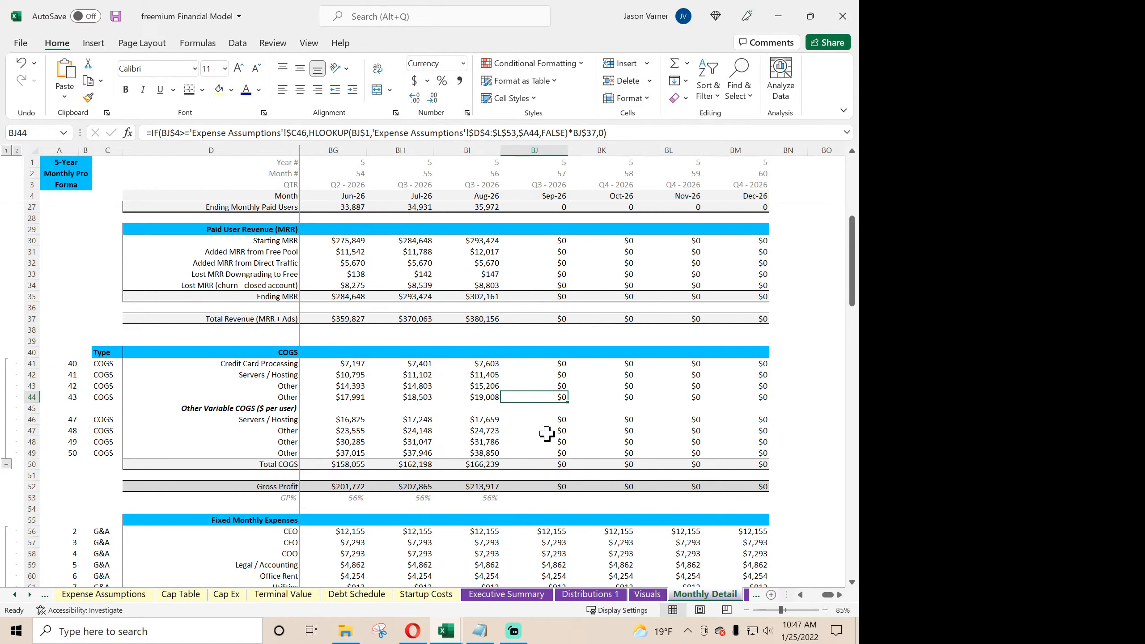
pyautogui.click(547, 433)
pyautogui.doubleClick(551, 422)
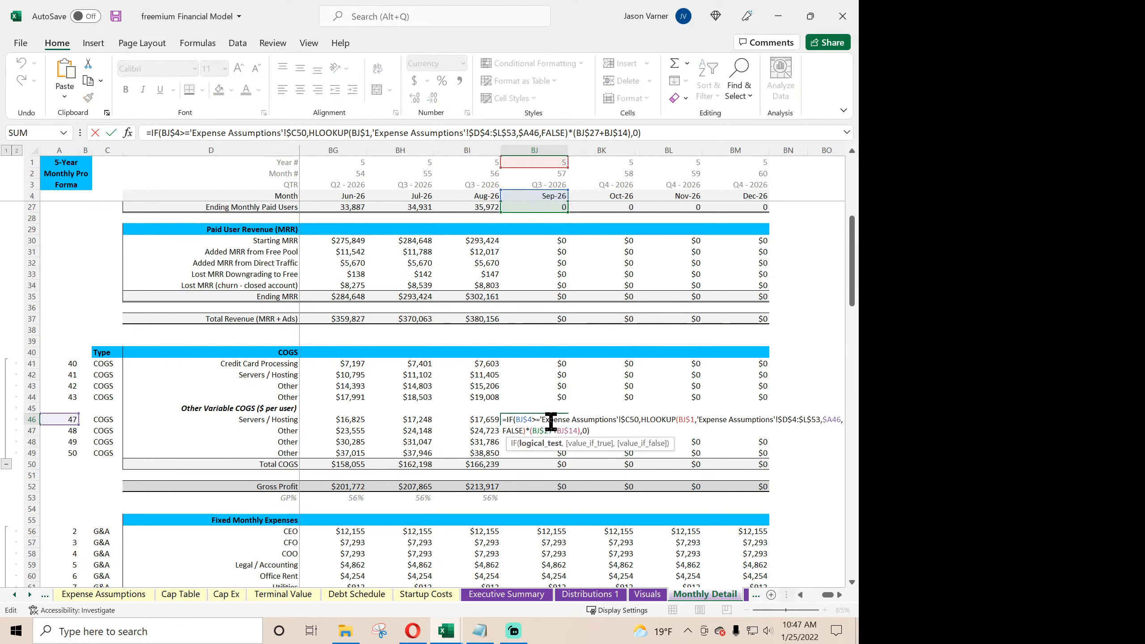
pyautogui.press('Return')
pyautogui.doubleClick(558, 485)
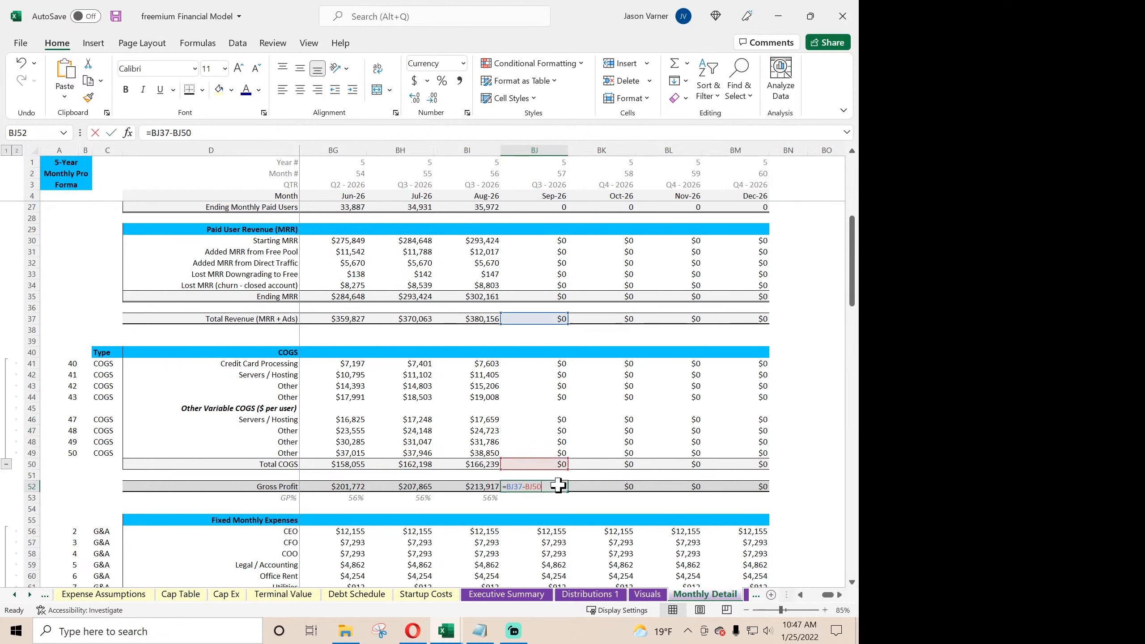
pyautogui.press('Return')
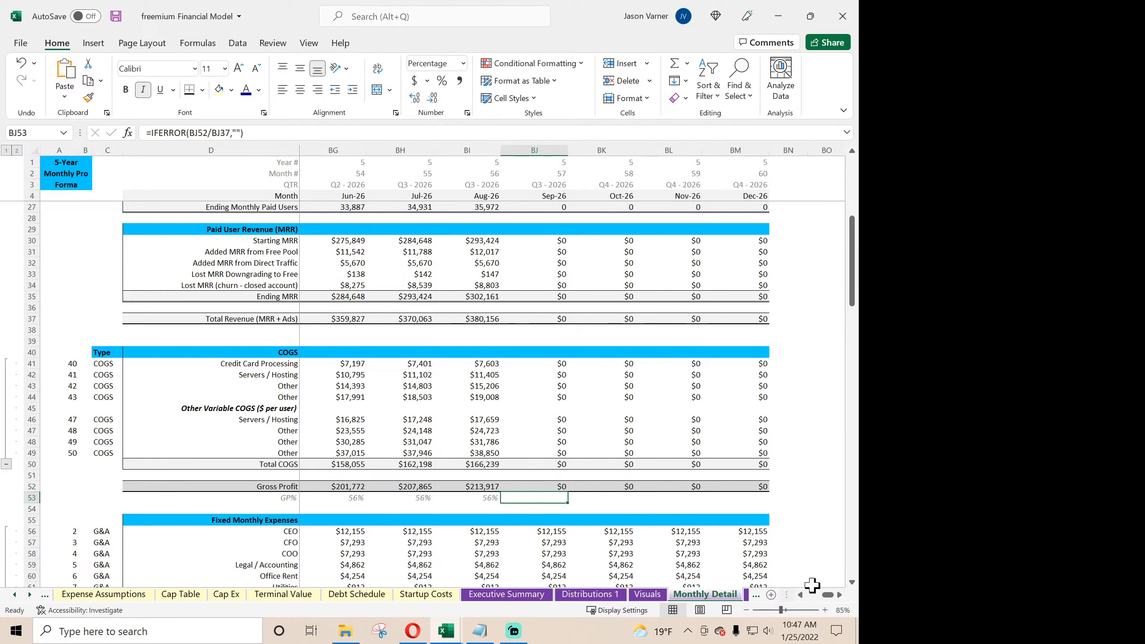
# - Wrap the Jan-22 CEO expense formula as IF(F$4>'Global Control'!$C$6,0,IF(F$4>='Expense Assumptions'!$C5,HLOOKUP(F$1,'Expense Assumptions'!$D$4:$H5,$A56,FALSE),0))
pyautogui.moveTo(825, 595); pyautogui.dragTo(812, 595)
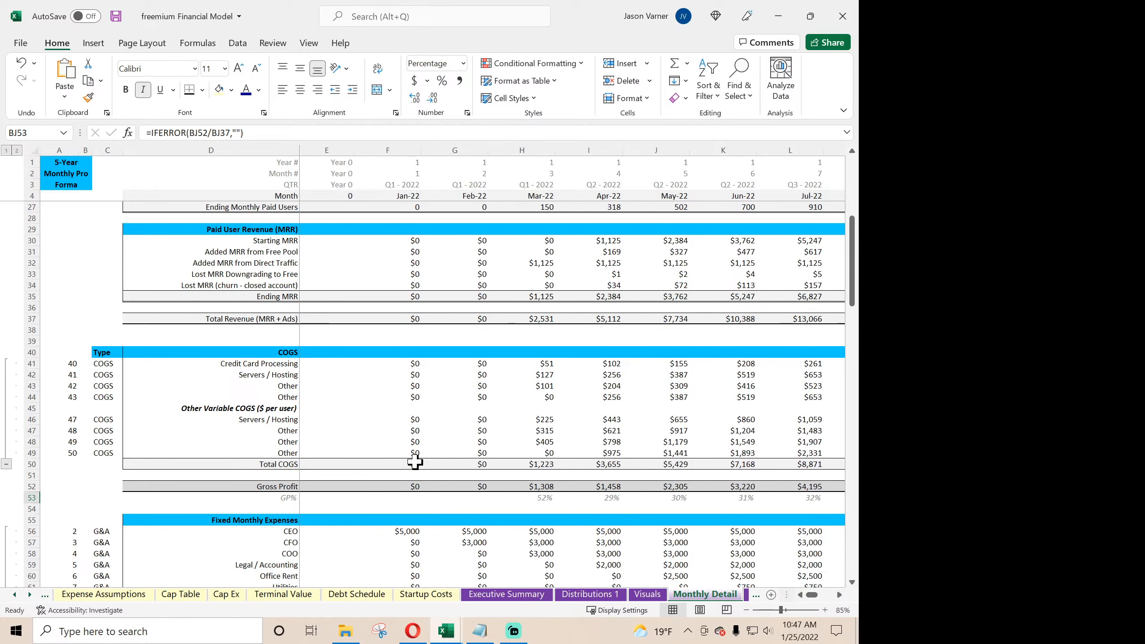
pyautogui.scroll(-4, 404, 460)
pyautogui.click(403, 409)
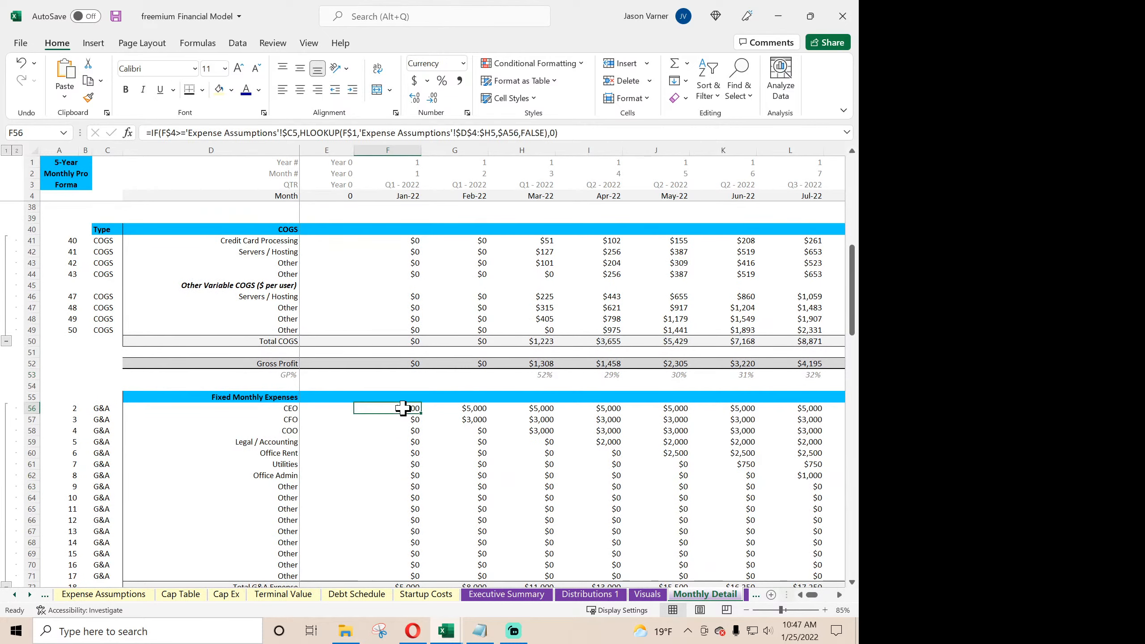
pyautogui.click(145, 132)
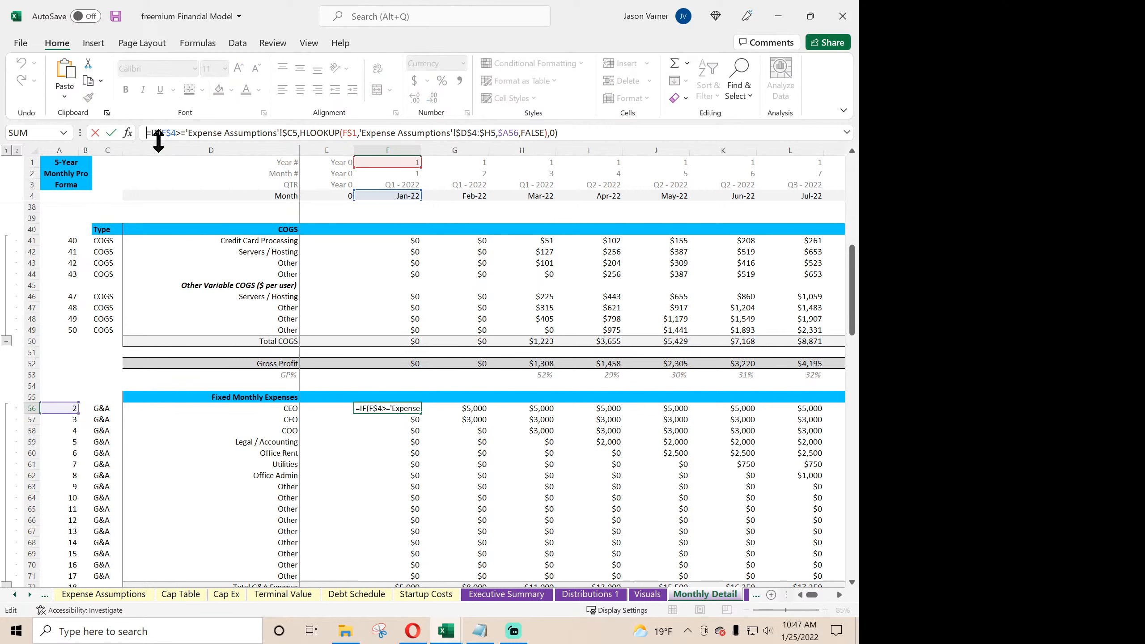
pyautogui.write("IF(F$4>'Global Control'!$C$6,0,")
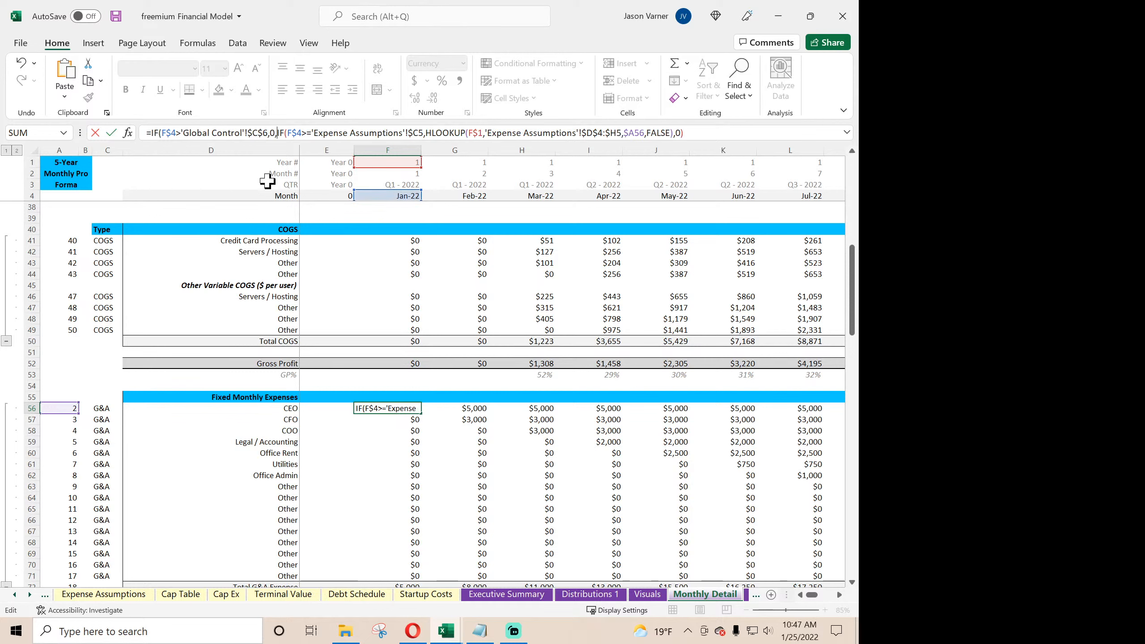
pyautogui.click(411, 409)
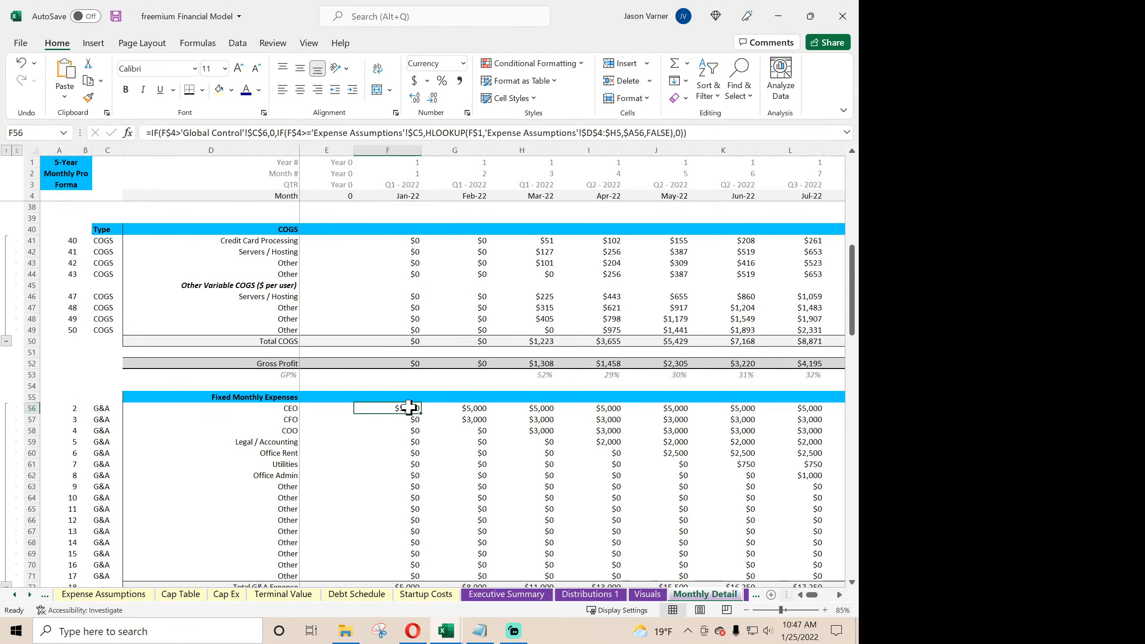
pyautogui.moveTo(420, 414); pyautogui.dragTo(749, 522)
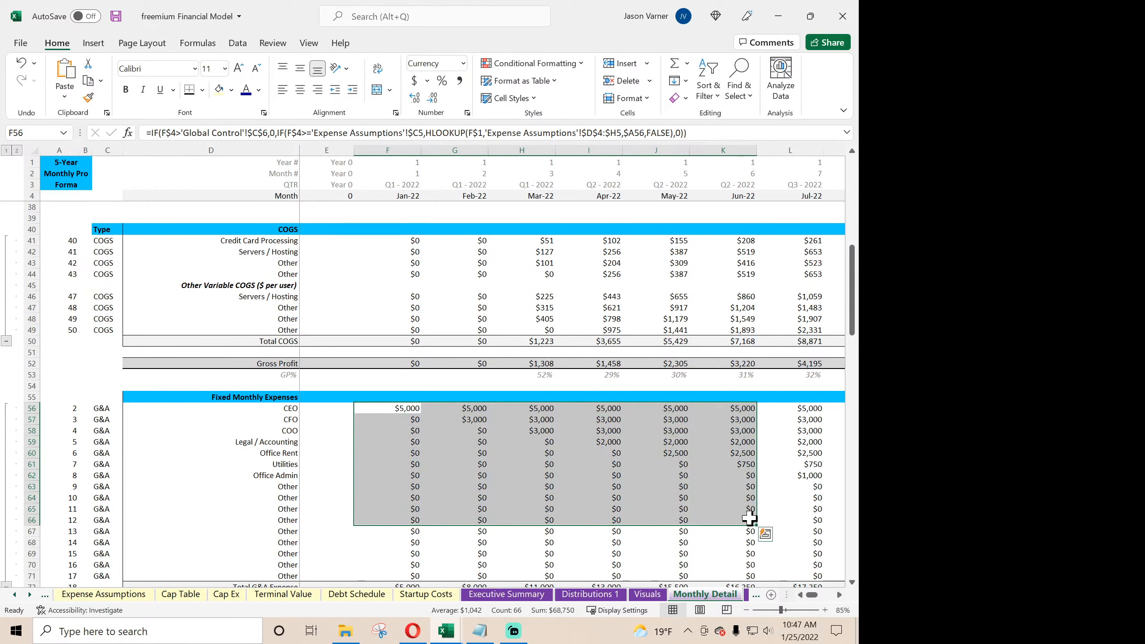
pyautogui.click(403, 407)
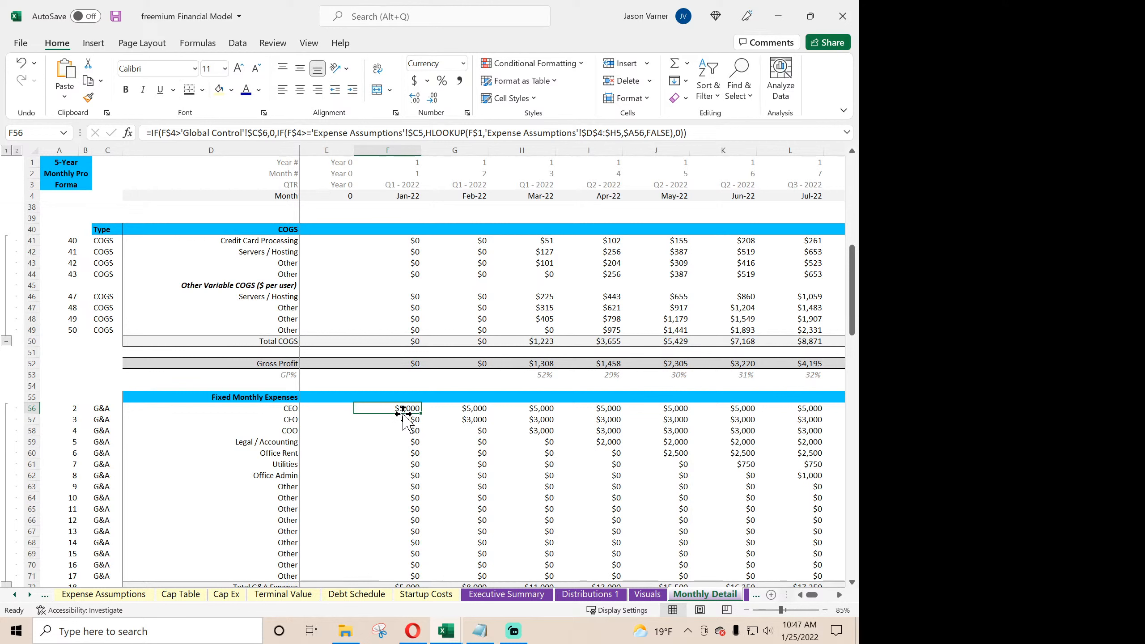
# - Fill the CEO expense formula in F56 across to Dec-26 and down through the last G&A row, row 71
pyautogui.moveTo(417, 413); pyautogui.dragTo(787, 438)
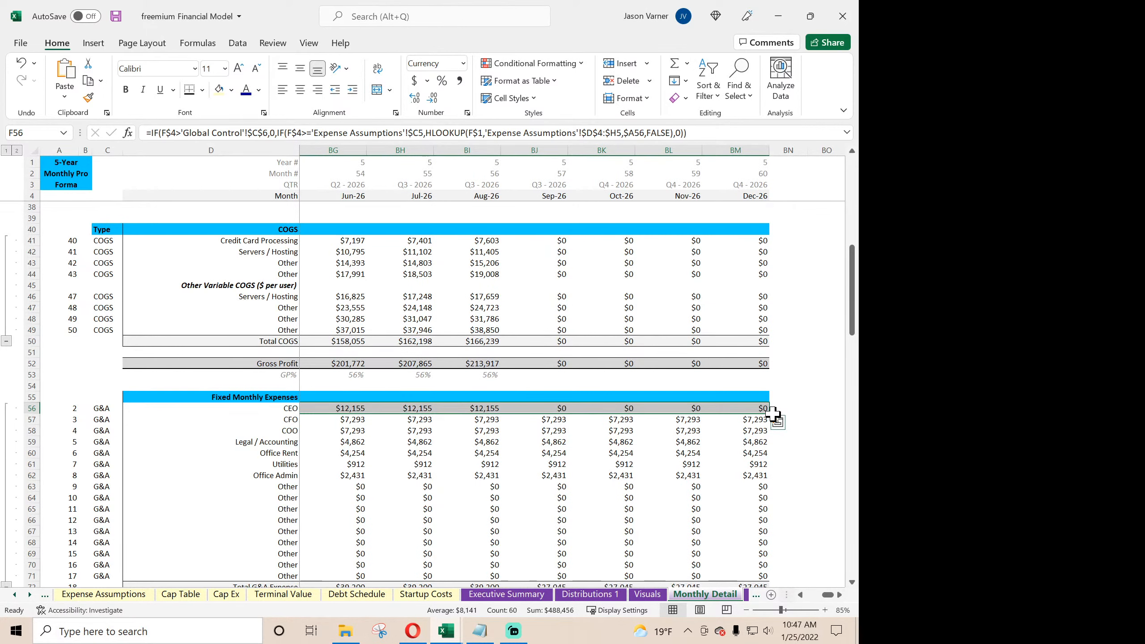
pyautogui.moveTo(772, 415)
pyautogui.mouseDown()
pyautogui.moveTo(749, 555)
pyautogui.moveTo(757, 577)
pyautogui.moveTo(760, 391)
pyautogui.moveTo(760, 410)
pyautogui.mouseUp()
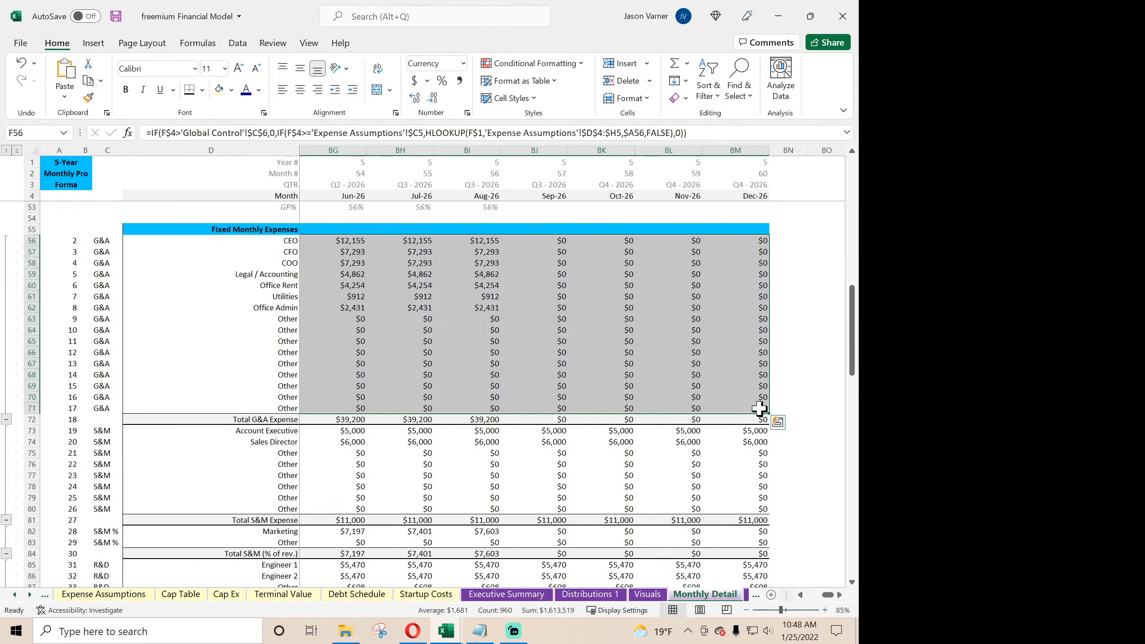
pyautogui.click(472, 394)
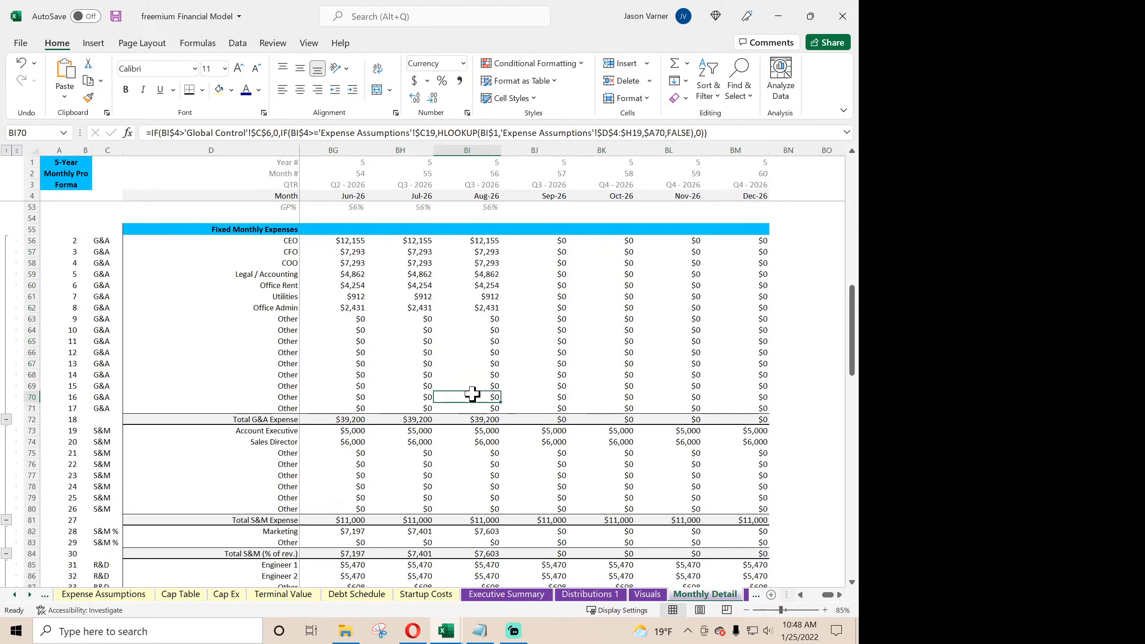
pyautogui.click(472, 376)
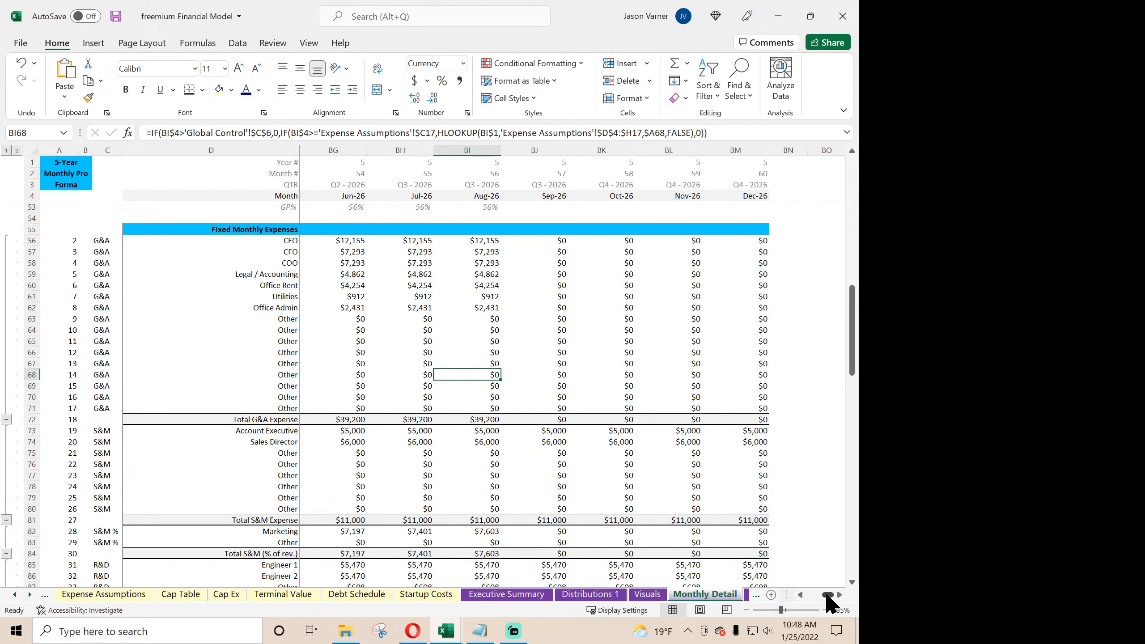
# - Wrap the Jan-22 Account Executive formula in F73 with IF(F$4>'Global Control'!$C$6,0,…) so it returns zero past the exit month
pyautogui.moveTo(827, 595); pyautogui.dragTo(795, 593)
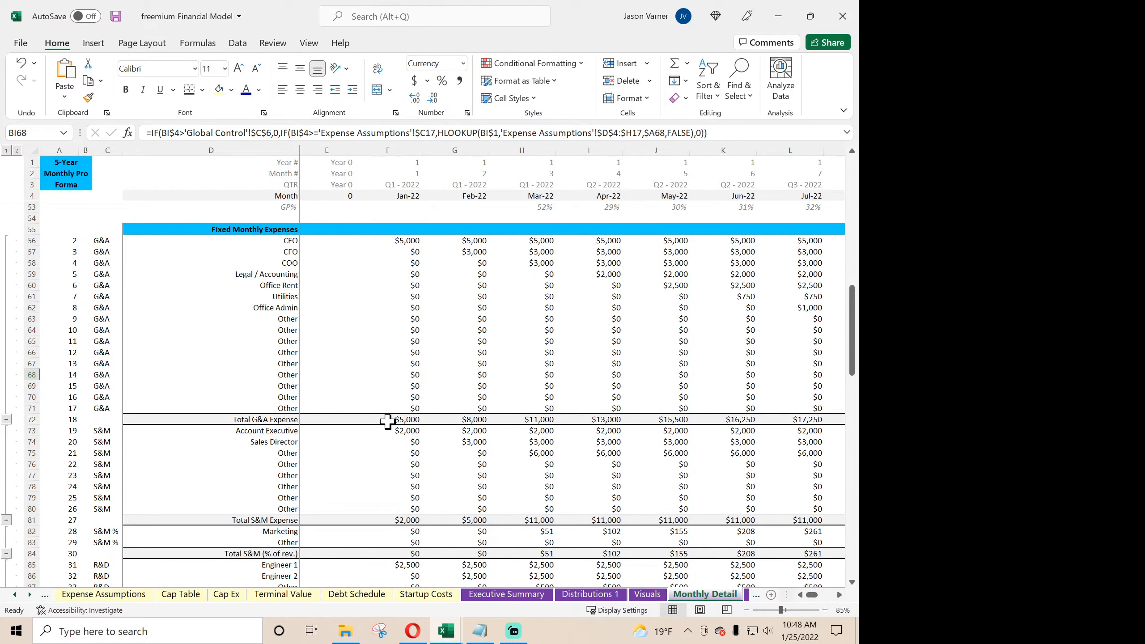
pyautogui.doubleClick(397, 432)
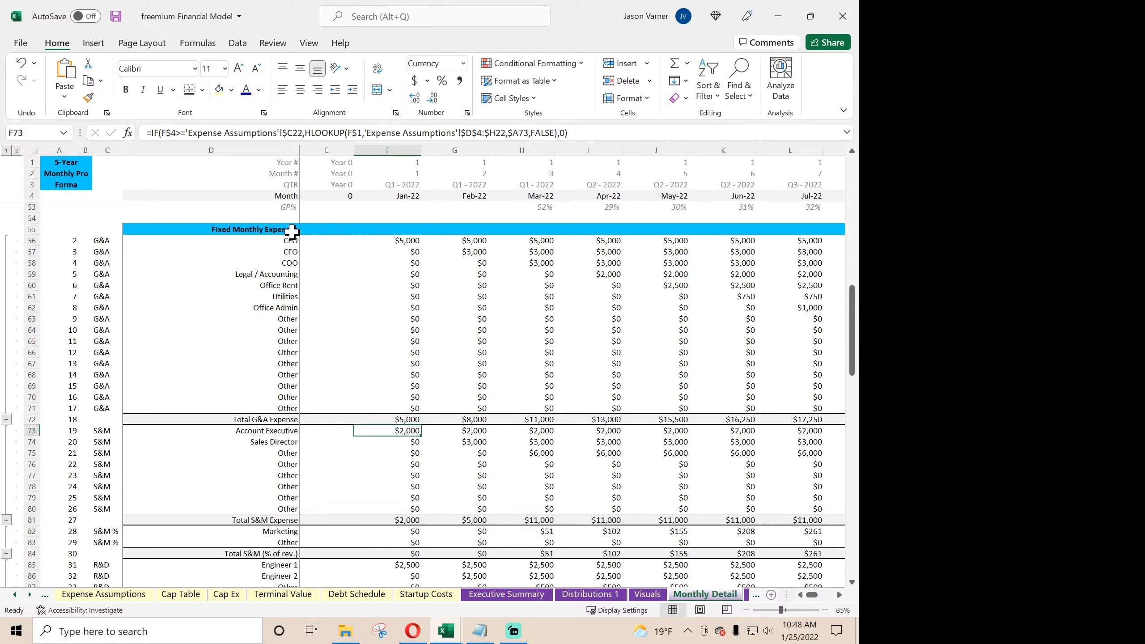
pyautogui.click(151, 132)
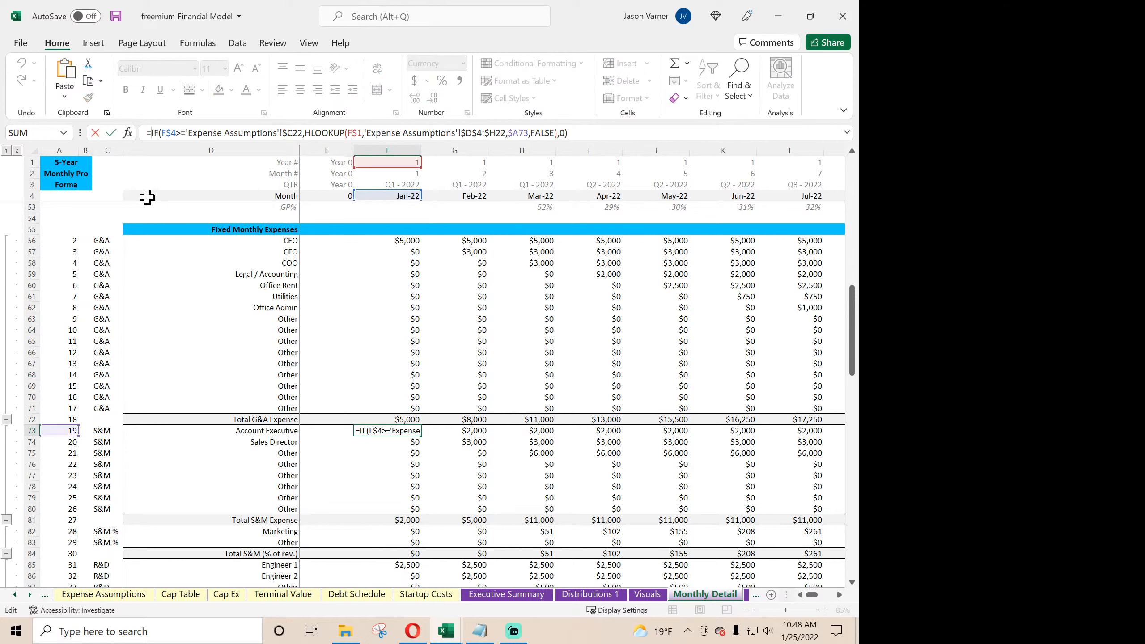
pyautogui.write("IF(F$4>'Global Control'!$E$6,0,")
pyautogui.press('Return')
pyautogui.press('Return')
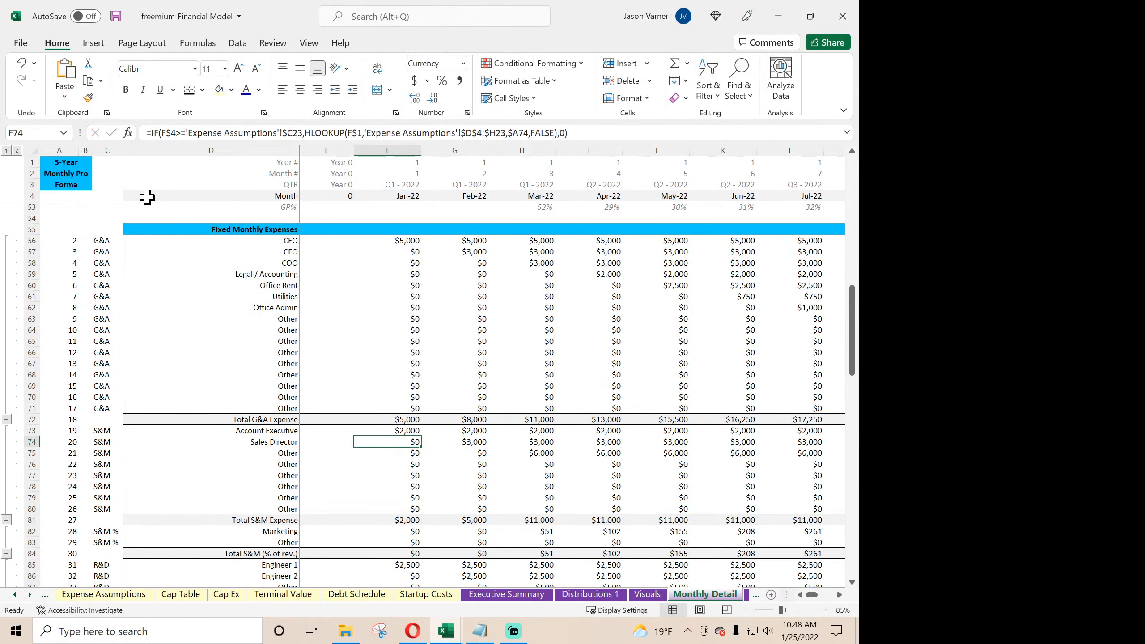
# - Fill the F73 formula across to Dec-26 and down through the last fixed S&M row, row 80
pyautogui.click(400, 428)
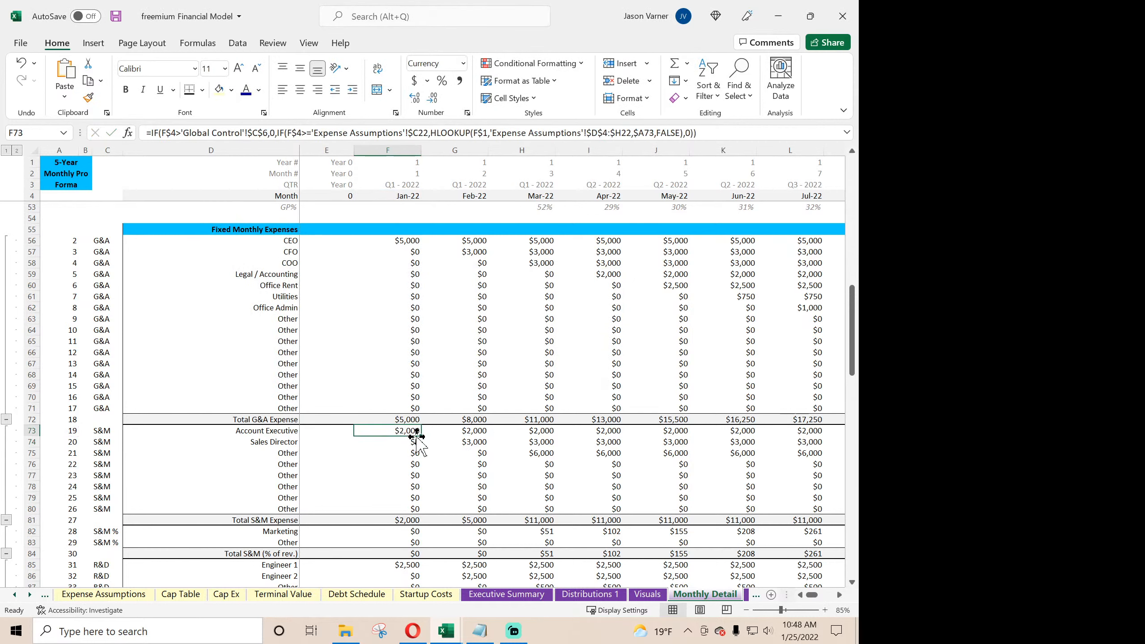
pyautogui.moveTo(419, 437); pyautogui.dragTo(762, 513)
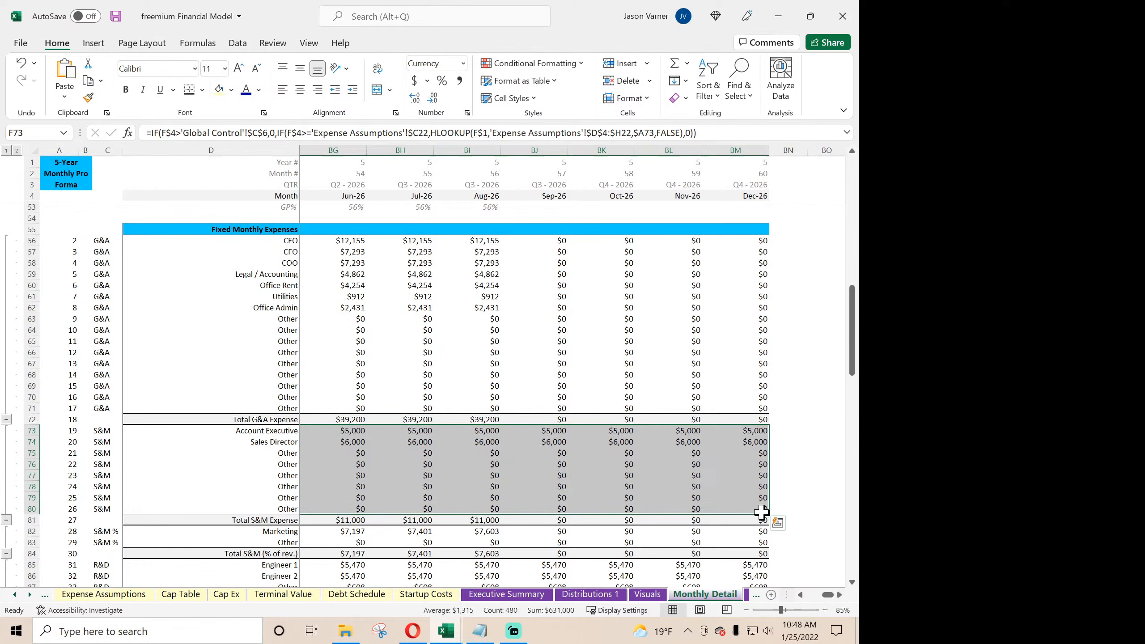
pyautogui.click(609, 486)
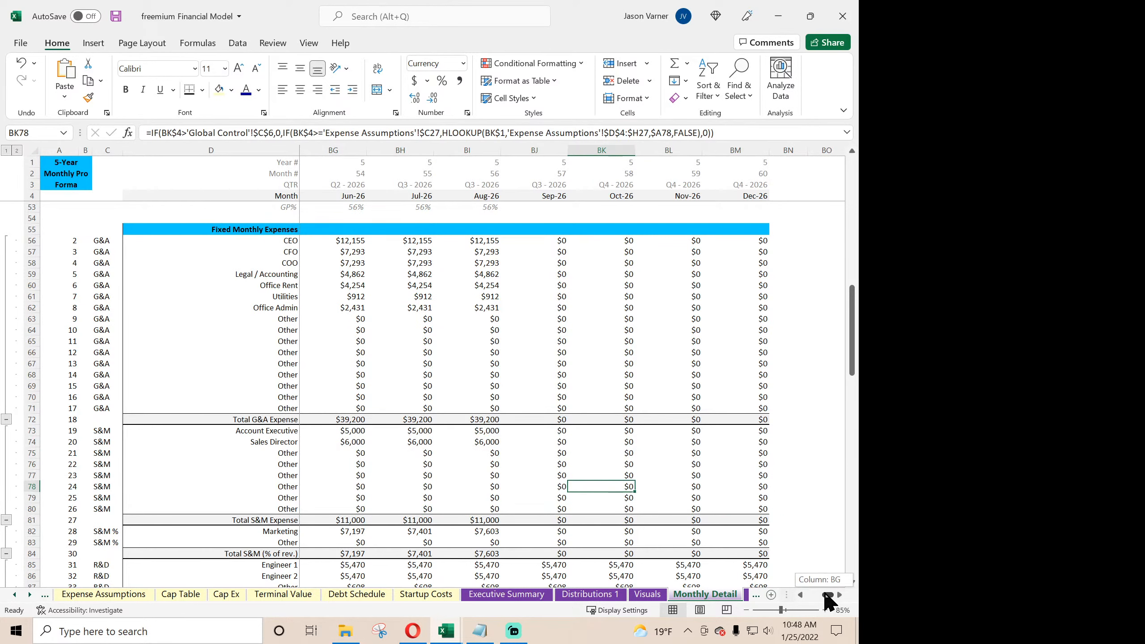
# - Wrap the Jan-22 Marketing formula in F82 with the IF(F$4>'Global Control'!$C$6,0,…) exit-month check, accepting the closing-parenthesis correction
pyautogui.moveTo(835, 595); pyautogui.dragTo(805, 595)
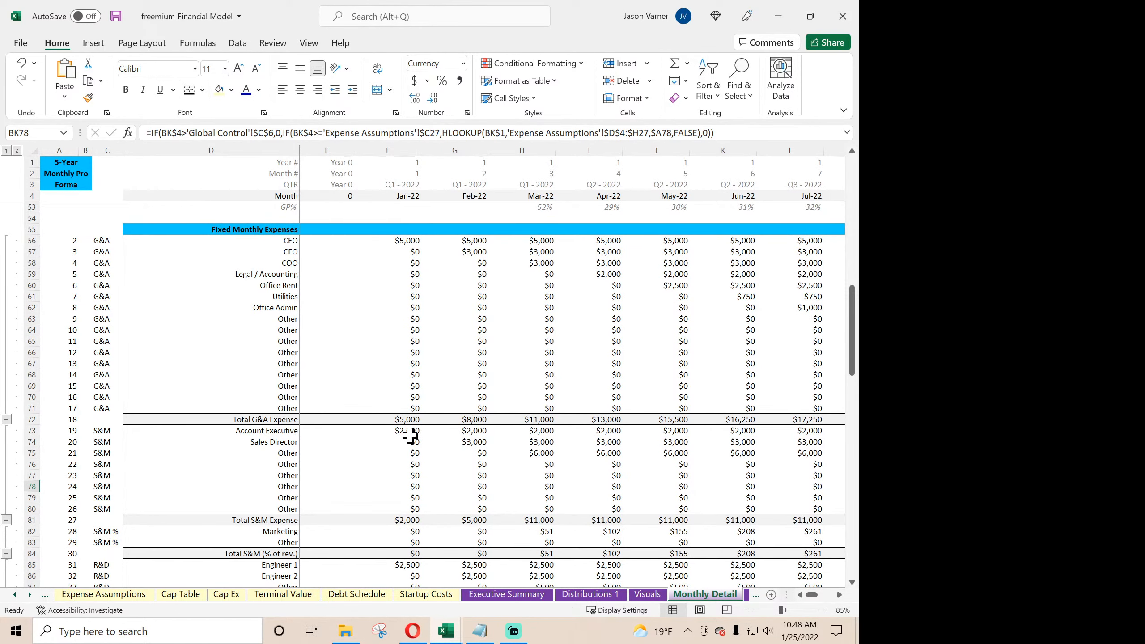
pyautogui.scroll(-4, 411, 435)
pyautogui.click(396, 408)
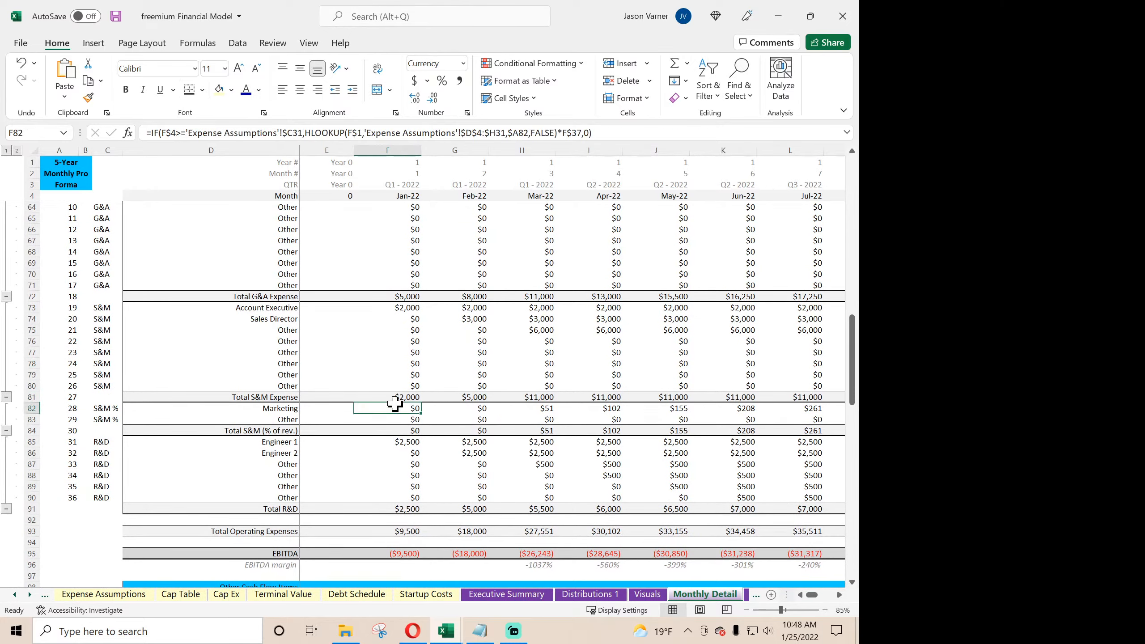
pyautogui.click(150, 132)
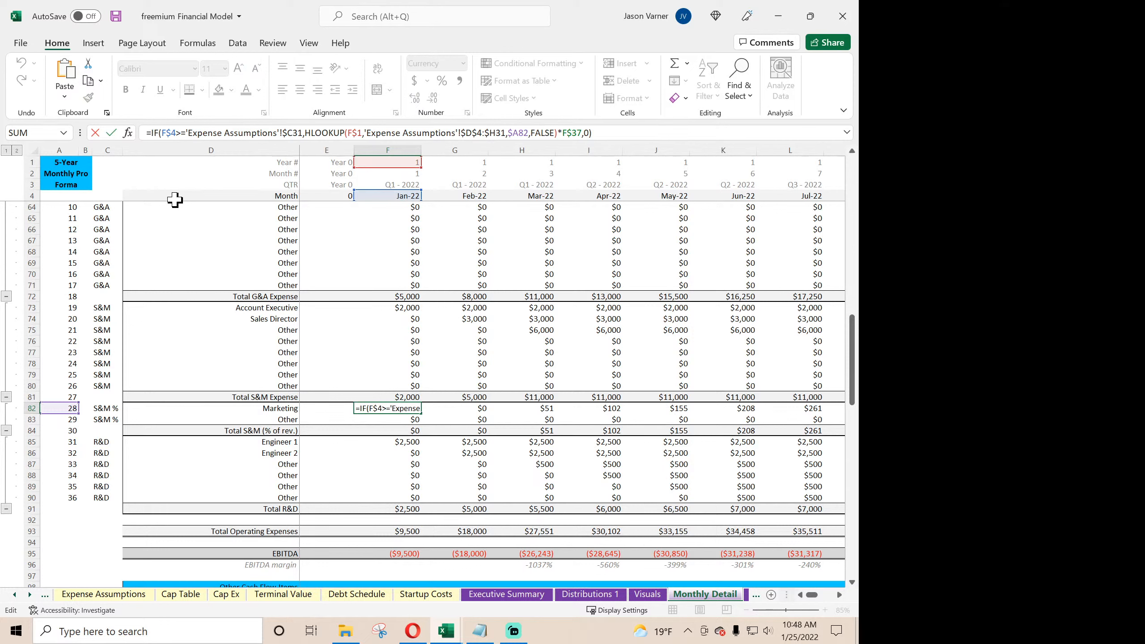
pyautogui.write("IF(F$4>'Global Control'!$C$6,0,")
pyautogui.press('Return')
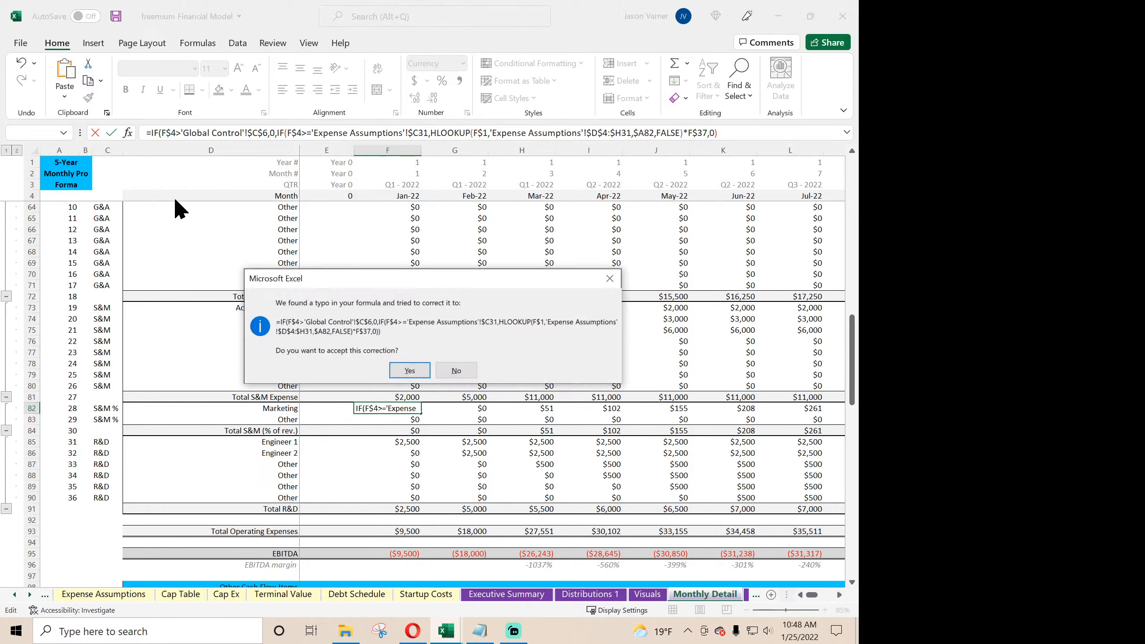
pyautogui.press('Return')
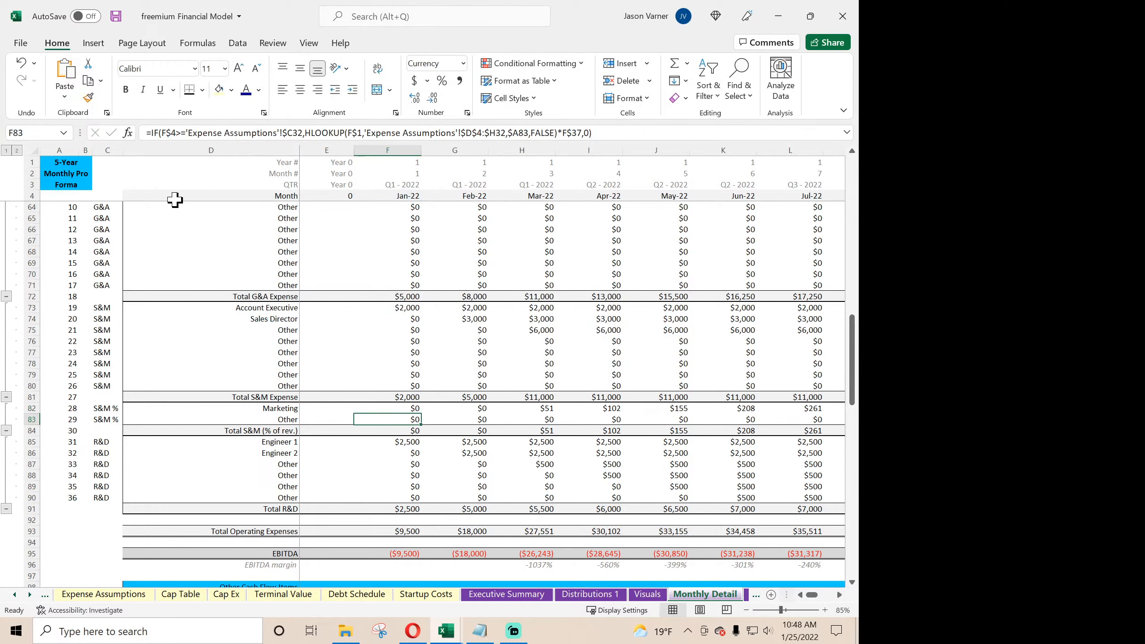
# - Add the exit-month check to the Other S&M % formula in F83 and fill rows 82 and 83 across to Dec-26
pyautogui.click(149, 131)
pyautogui.write("IF(F$4>'Global Control'!$C$6,0,")
pyautogui.press('Return')
pyautogui.press('Return')
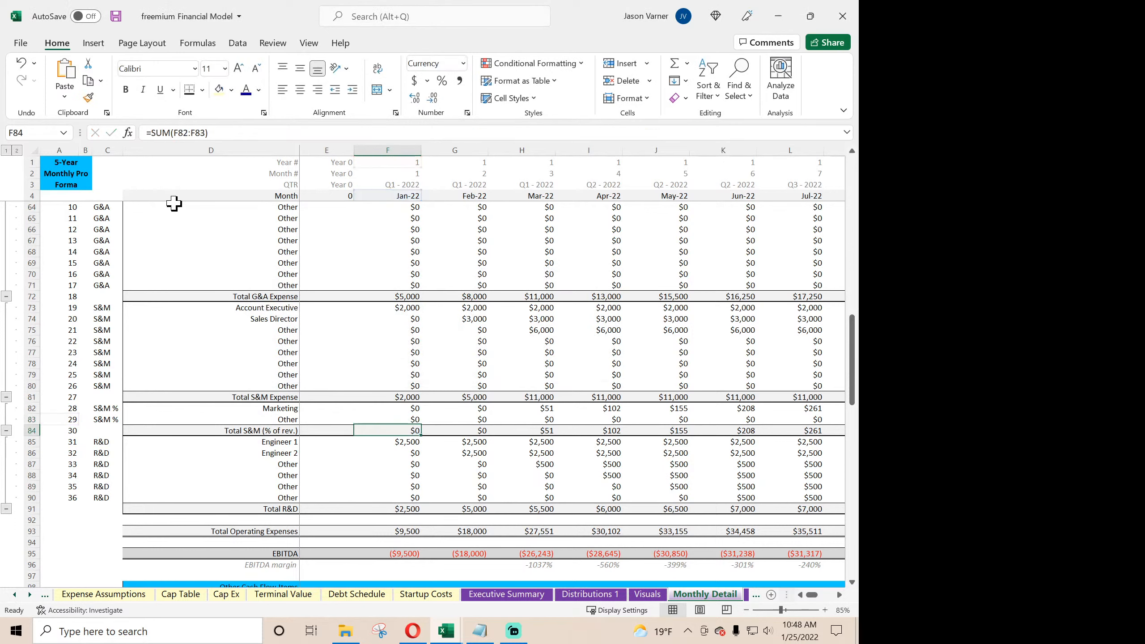
pyautogui.moveTo(415, 405); pyautogui.dragTo(747, 420)
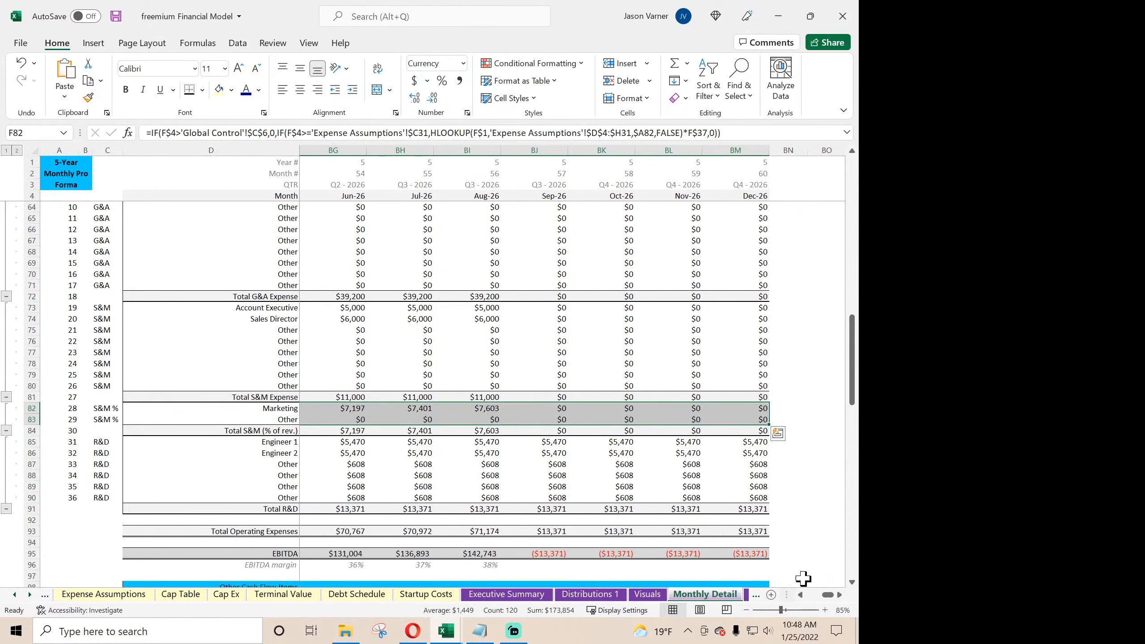
# - Wrap the Jan-22 Engineer 1 formula in F85 with the IF(F$4>'Global Control'!$C$6,0,…) exit-month check
pyautogui.moveTo(832, 594); pyautogui.dragTo(792, 595)
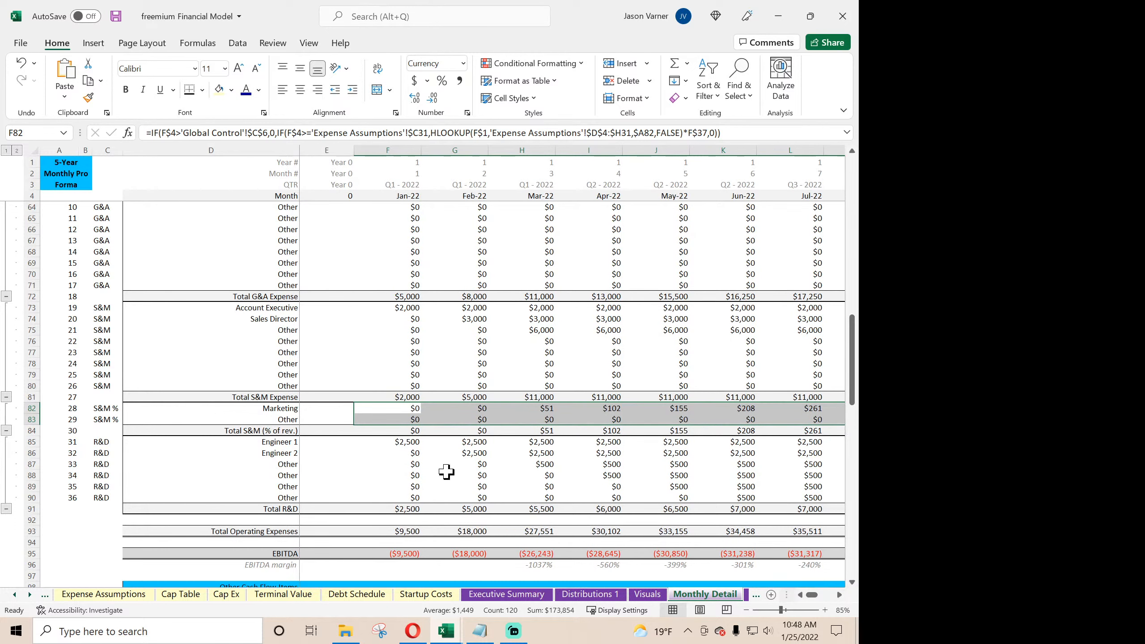
pyautogui.click(403, 442)
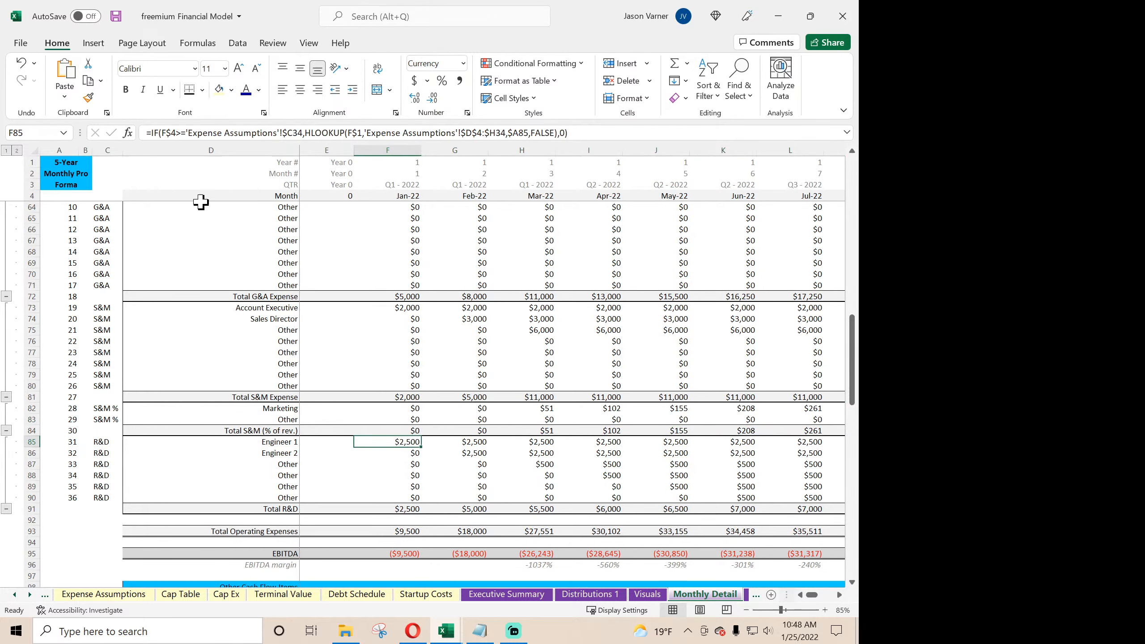
pyautogui.click(150, 130)
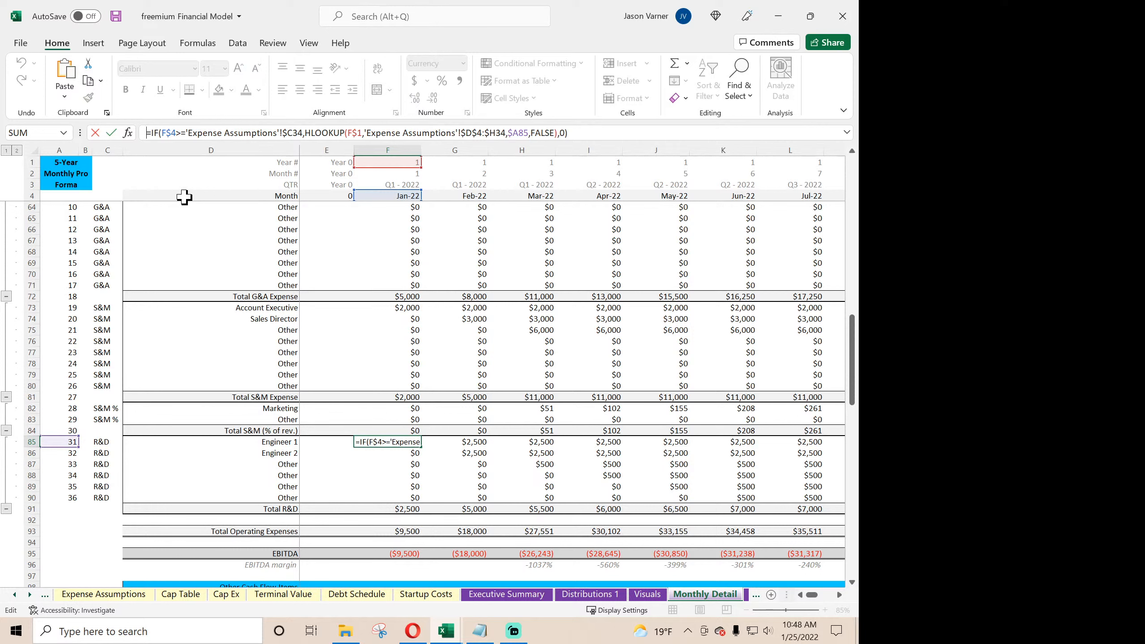
pyautogui.press('Return')
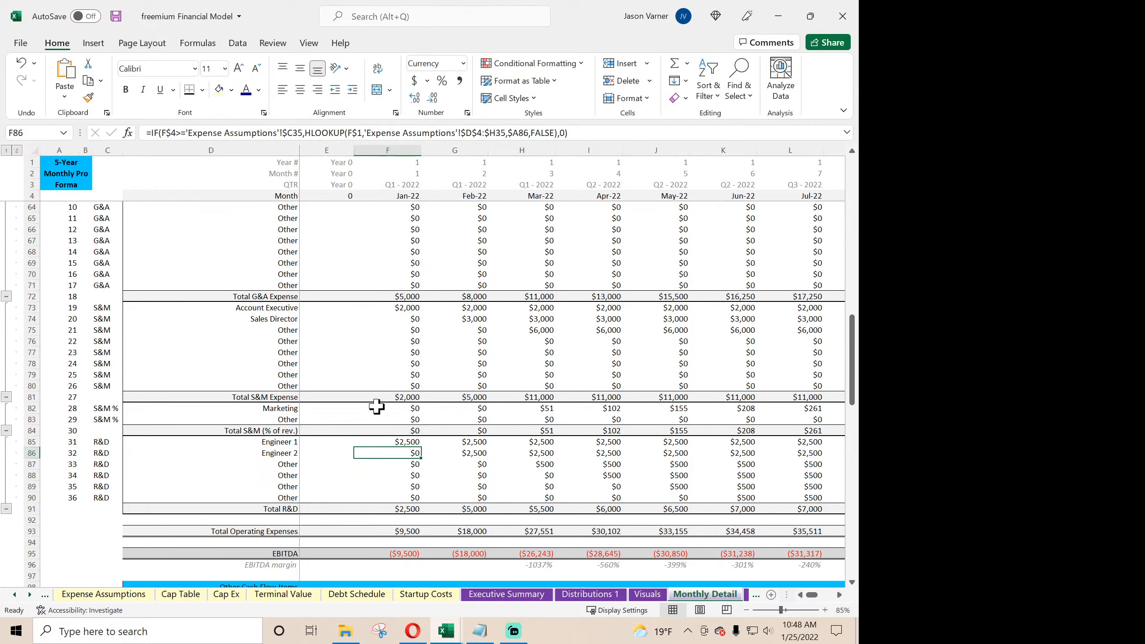
# - Fill the Engineer 1 formula from F85 across to Dec-26 and down through the last R&D row, row 90
pyautogui.click(415, 441)
pyautogui.moveTo(422, 446); pyautogui.dragTo(766, 500)
pyautogui.click(566, 488)
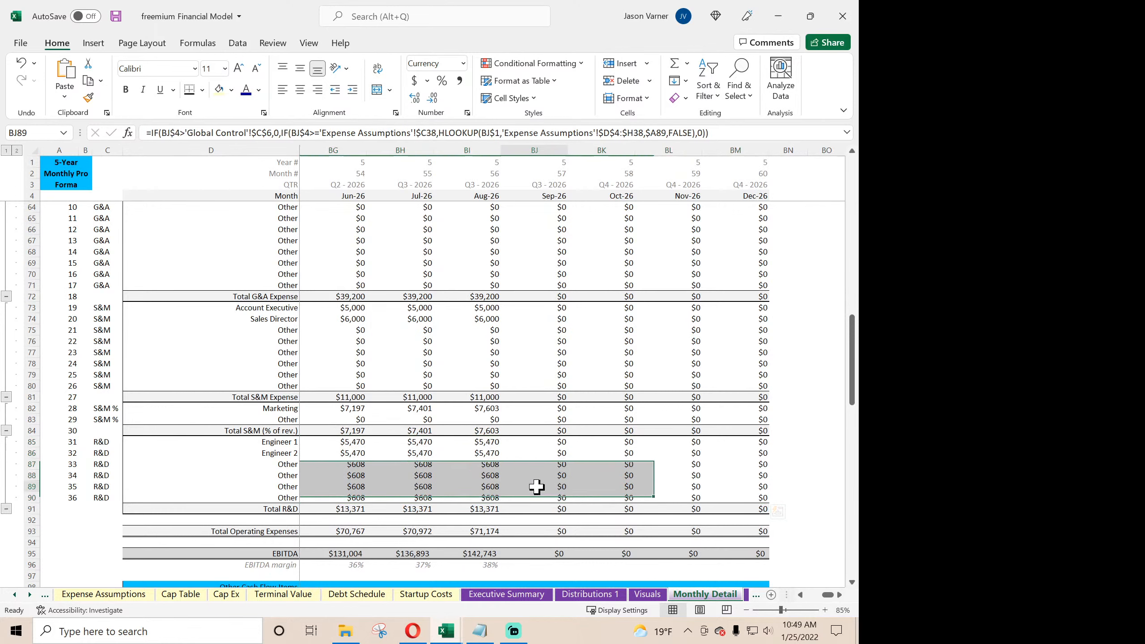
# - Examine the EBITDA, debt service, cash flow, tax and CaC/LTV rows after the Aug-26 exit month, then return to the first months
pyautogui.scroll(-7, 562, 480)
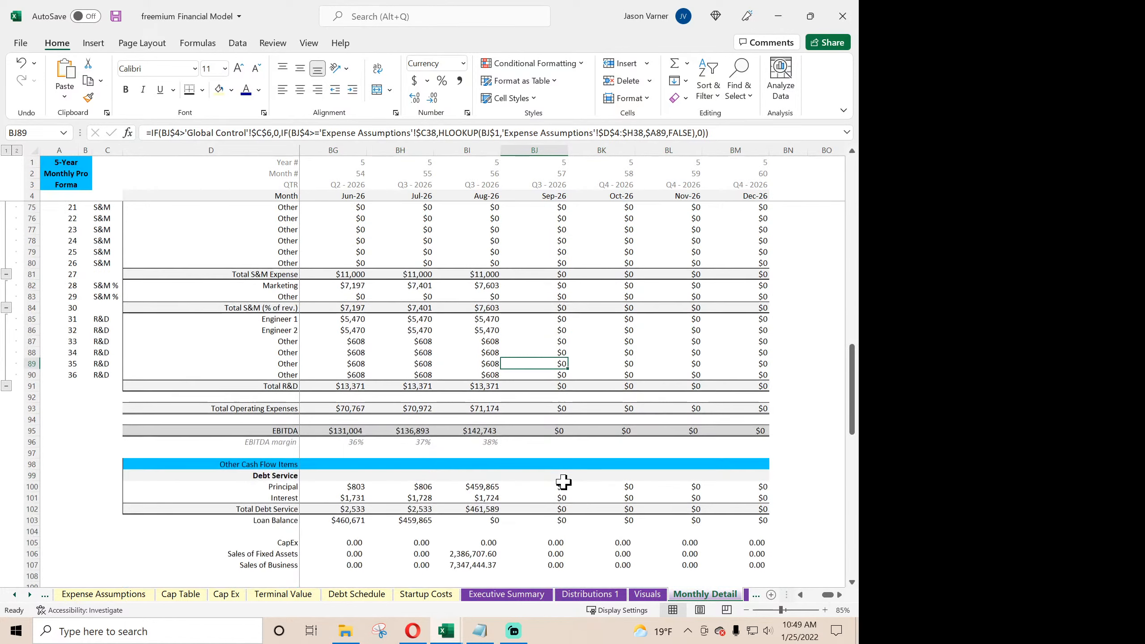
pyautogui.scroll(-15, 557, 348)
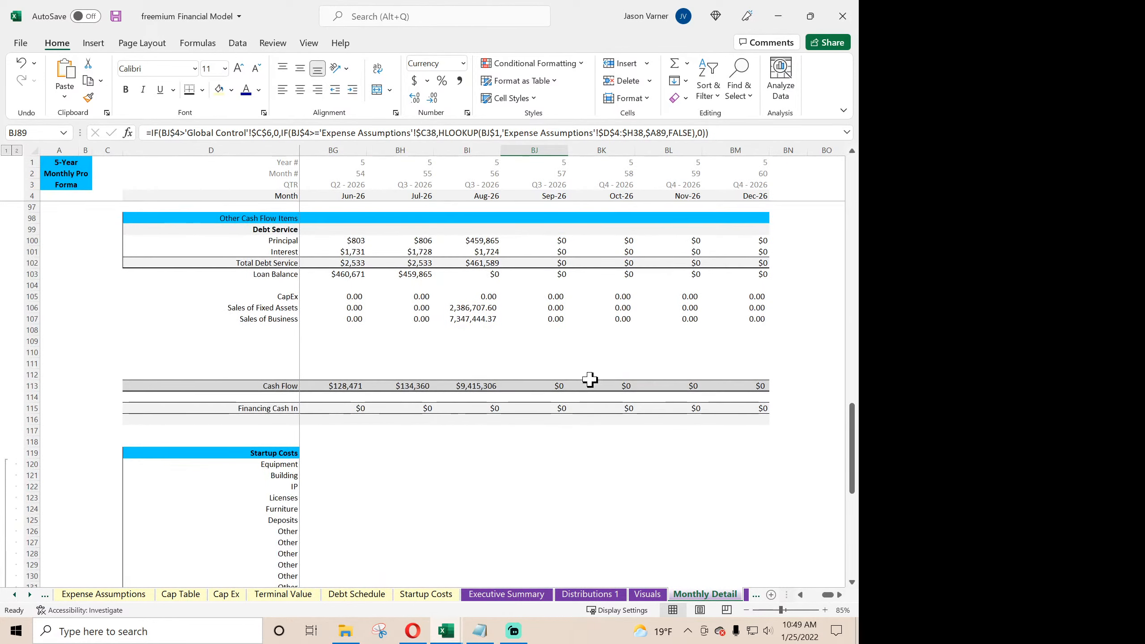
pyautogui.scroll(-4, 613, 379)
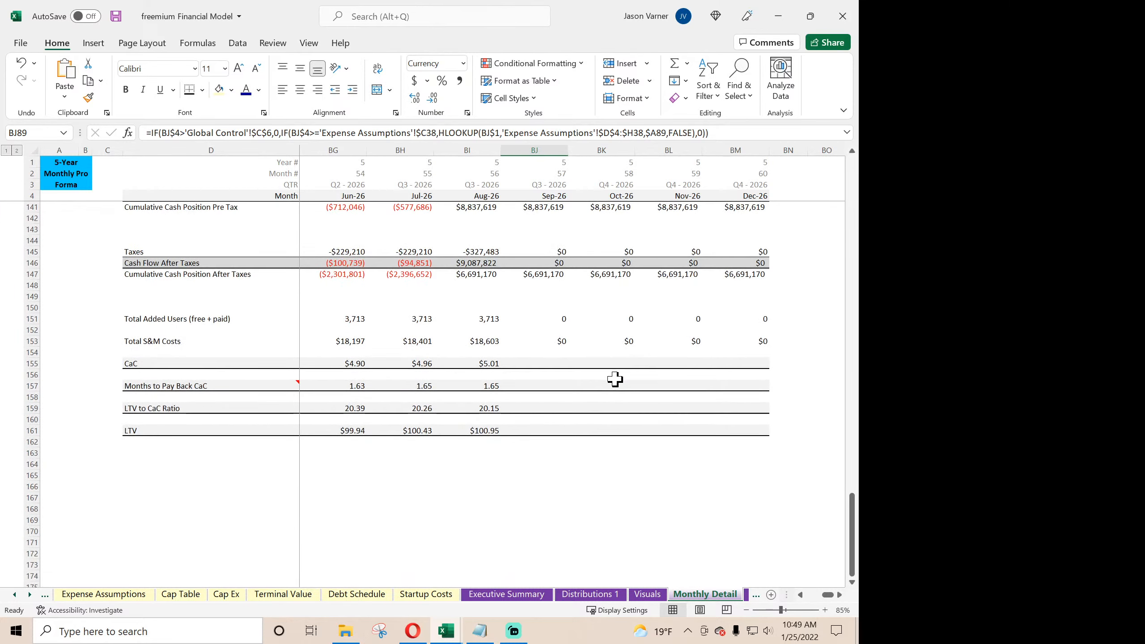
pyautogui.moveTo(826, 596); pyautogui.dragTo(810, 594)
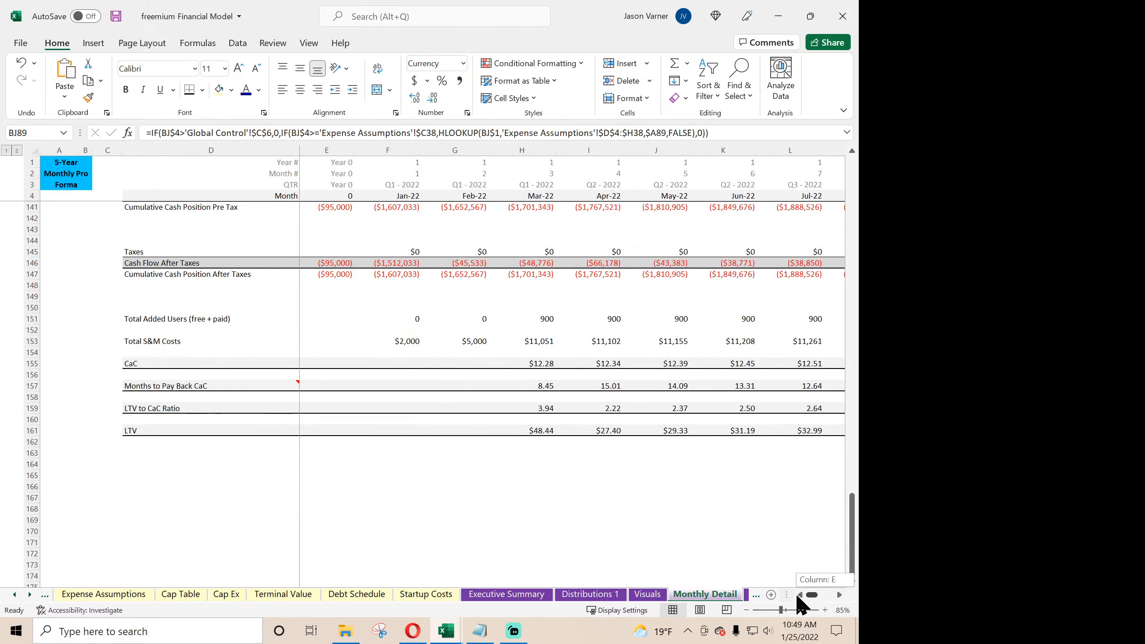
pyautogui.scroll(20, 387, 438)
pyautogui.scroll(16, 387, 437)
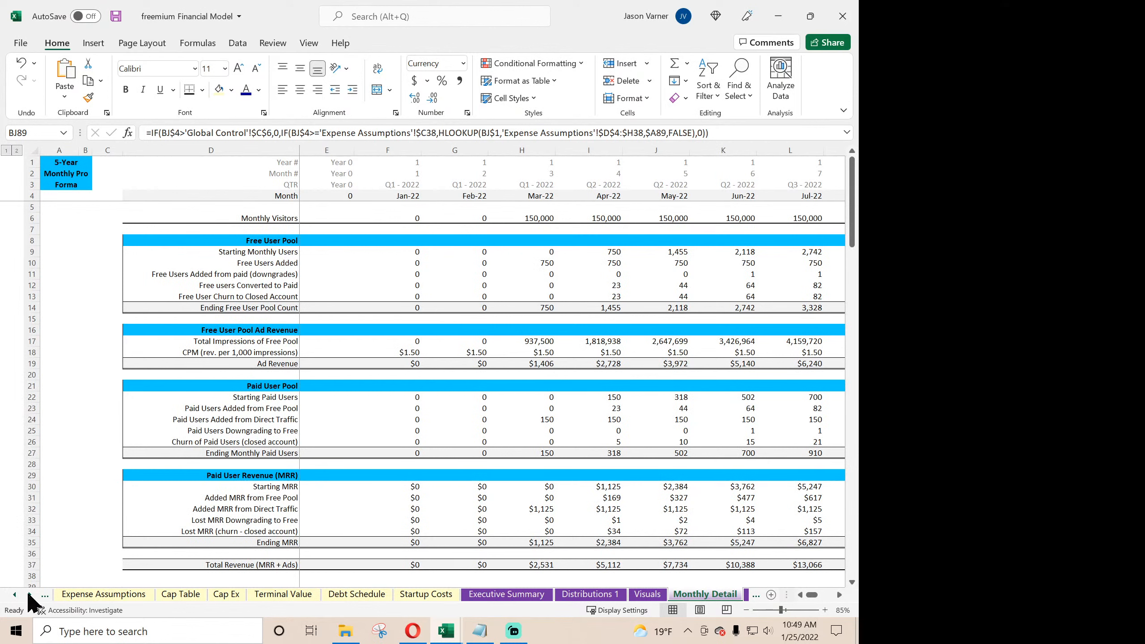
# - Review the assumption sheets from Global Control through Revenue Assumptions, Expense Assumptions, Cap Table, Cap Ex, Terminal Value and Debt Schedule
pyautogui.click(15, 595)
pyautogui.click(15, 594)
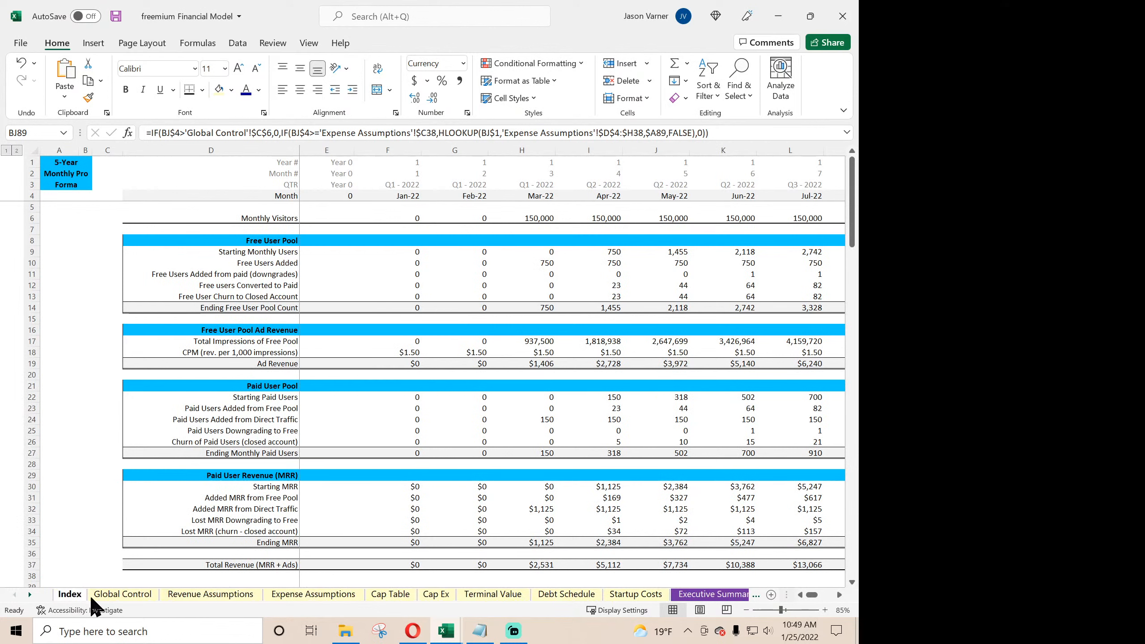
pyautogui.click(126, 594)
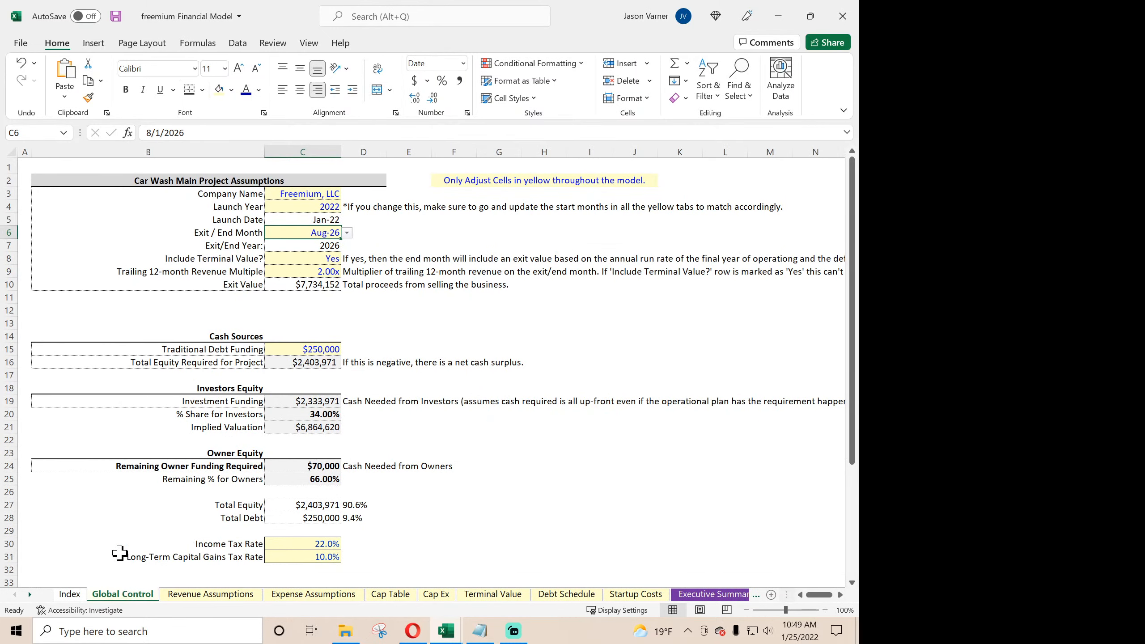
pyautogui.click(167, 594)
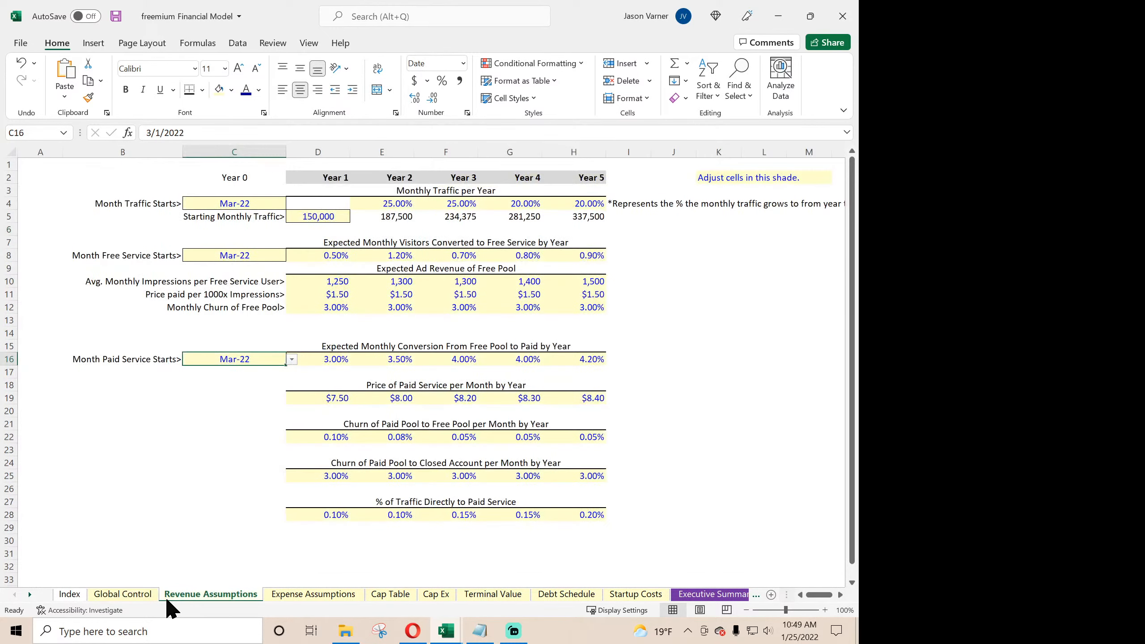
pyautogui.click(297, 591)
pyautogui.click(200, 591)
pyautogui.click(326, 596)
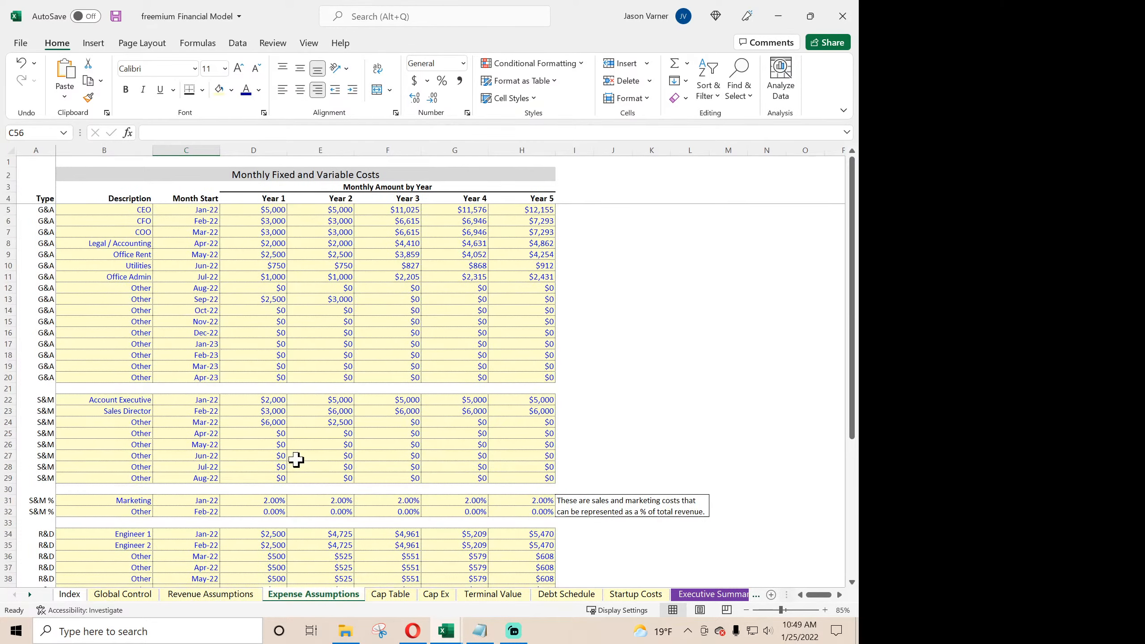
pyautogui.click(390, 595)
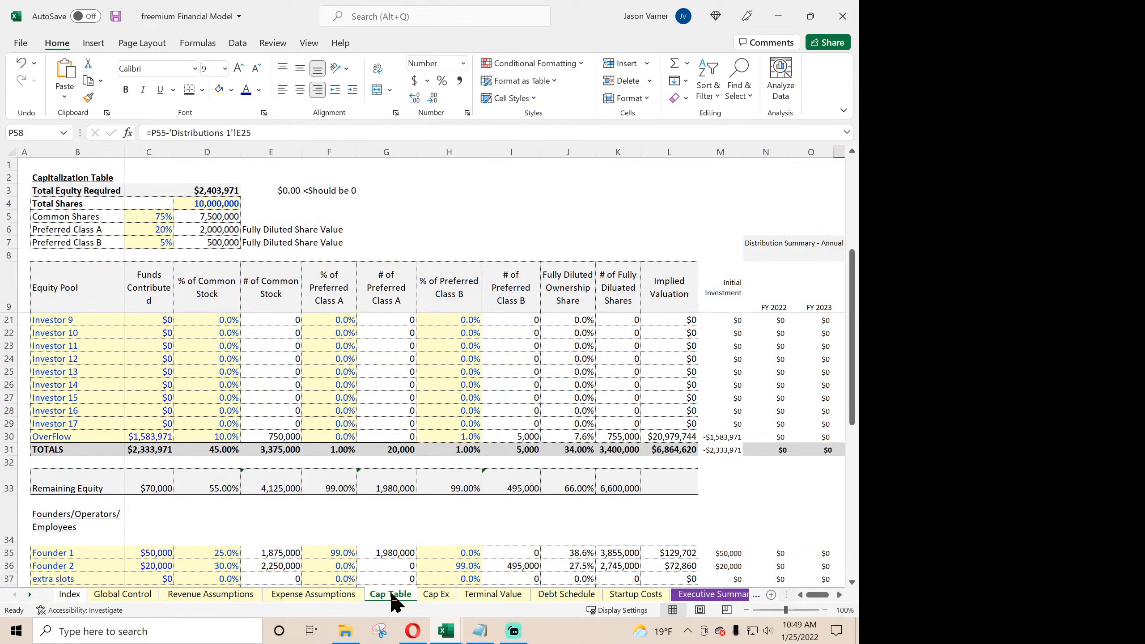
pyautogui.click(436, 595)
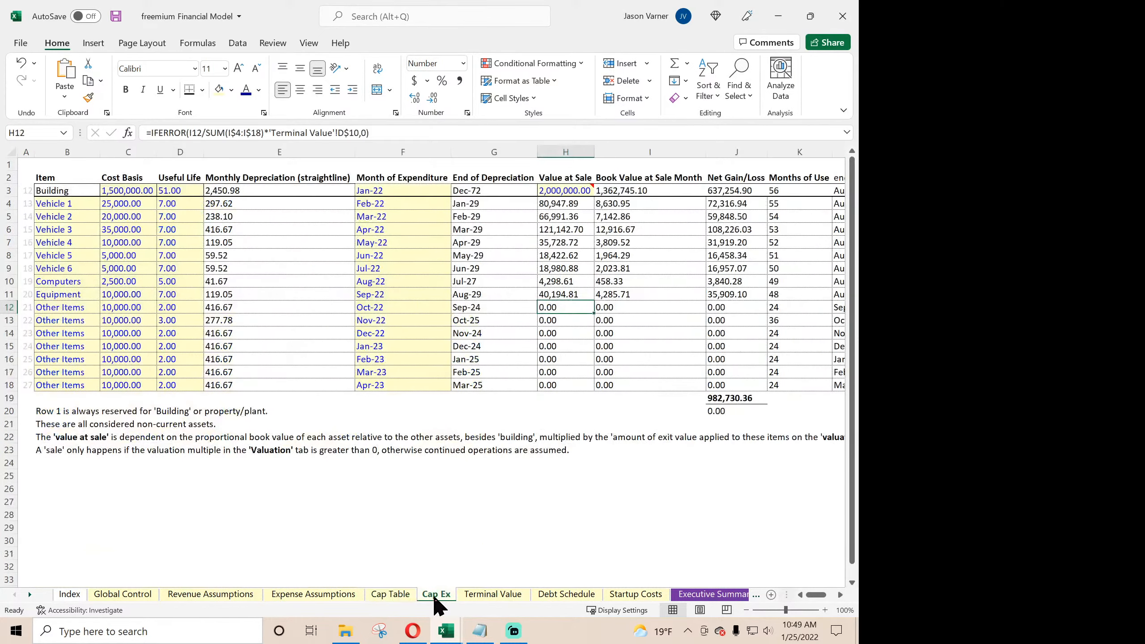
pyautogui.click(485, 595)
pyautogui.click(566, 596)
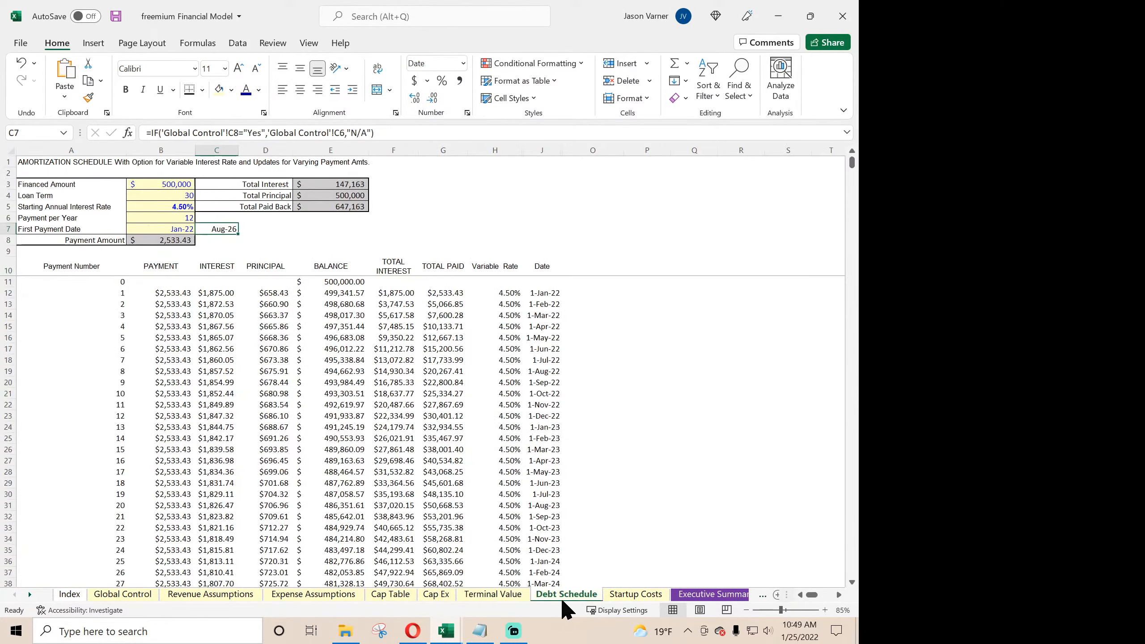
# - Review the Startup Costs sheet and the Executive Summary from revenue through cash flow items and key metrics
pyautogui.click(628, 595)
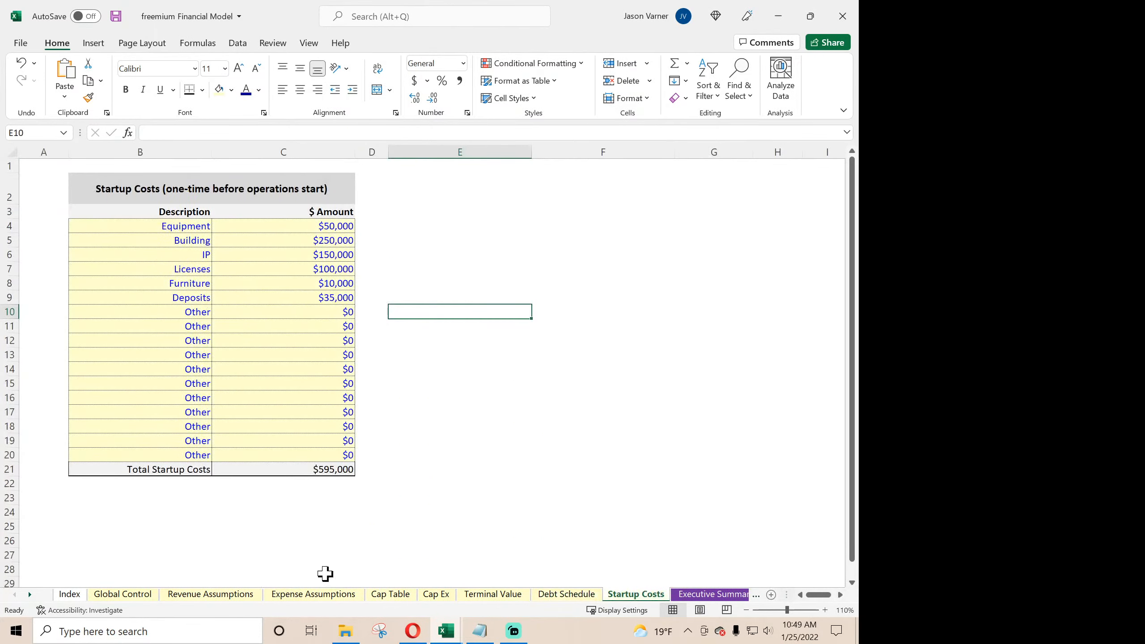
pyautogui.click(30, 595)
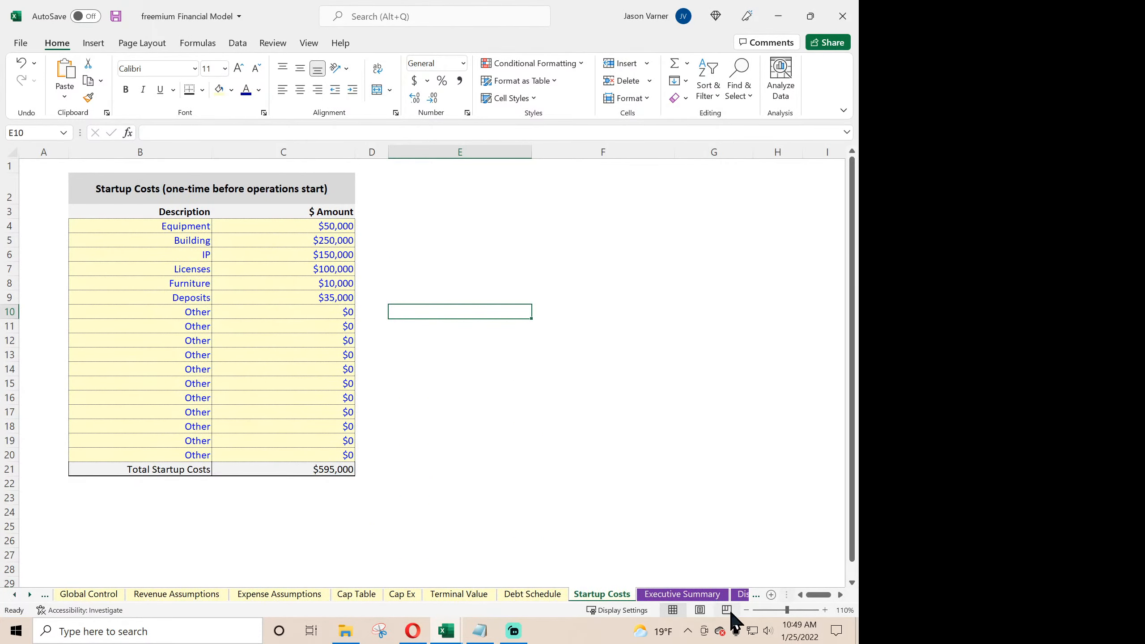
pyautogui.click(747, 613)
pyautogui.click(682, 594)
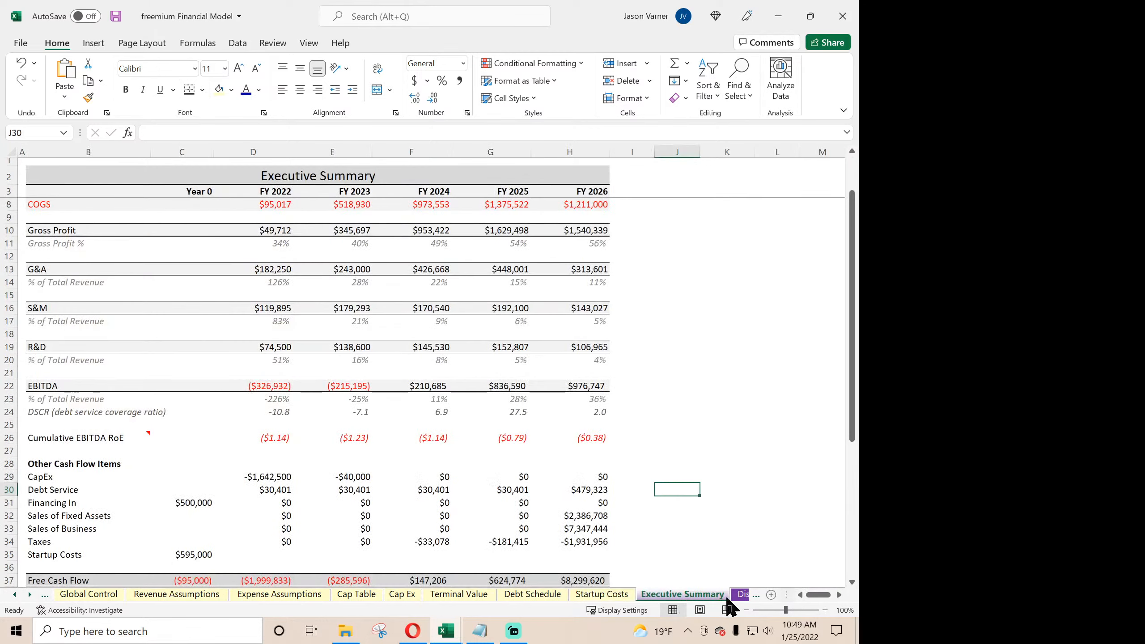
pyautogui.scroll(-4, 612, 497)
pyautogui.scroll(-5, 613, 498)
pyautogui.scroll(7, 623, 498)
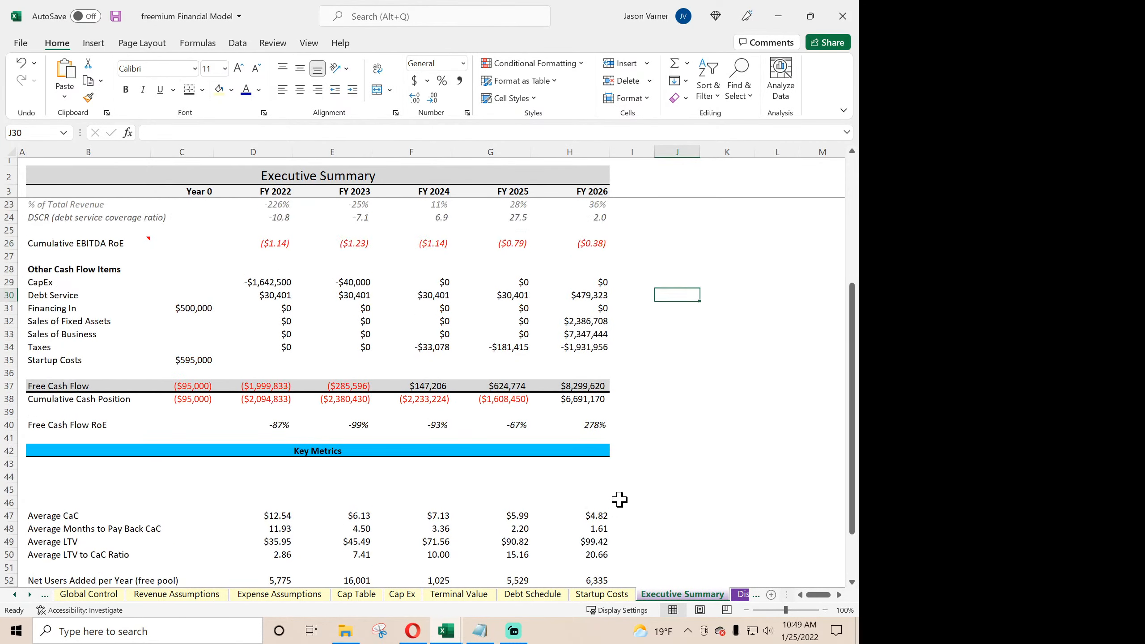
pyautogui.scroll(-4, 629, 500)
pyautogui.scroll(5, 627, 499)
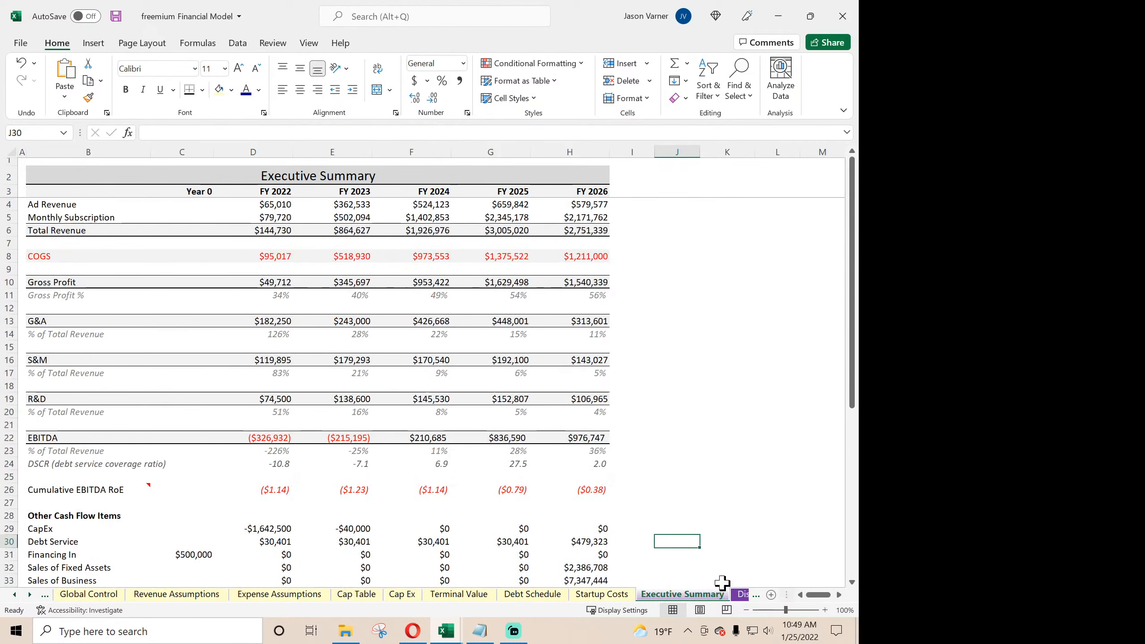
# - Review the Distributions 1 contribution and distribution summary and the charts on the Visuals sheet
pyautogui.click(741, 596)
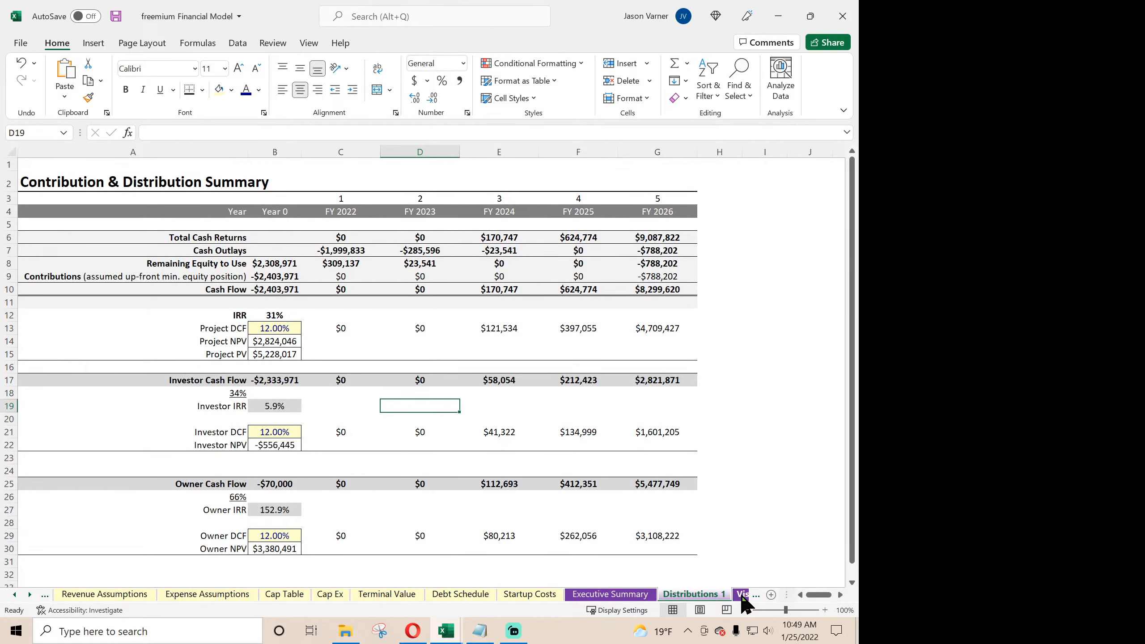
pyautogui.click(742, 594)
pyautogui.click(590, 594)
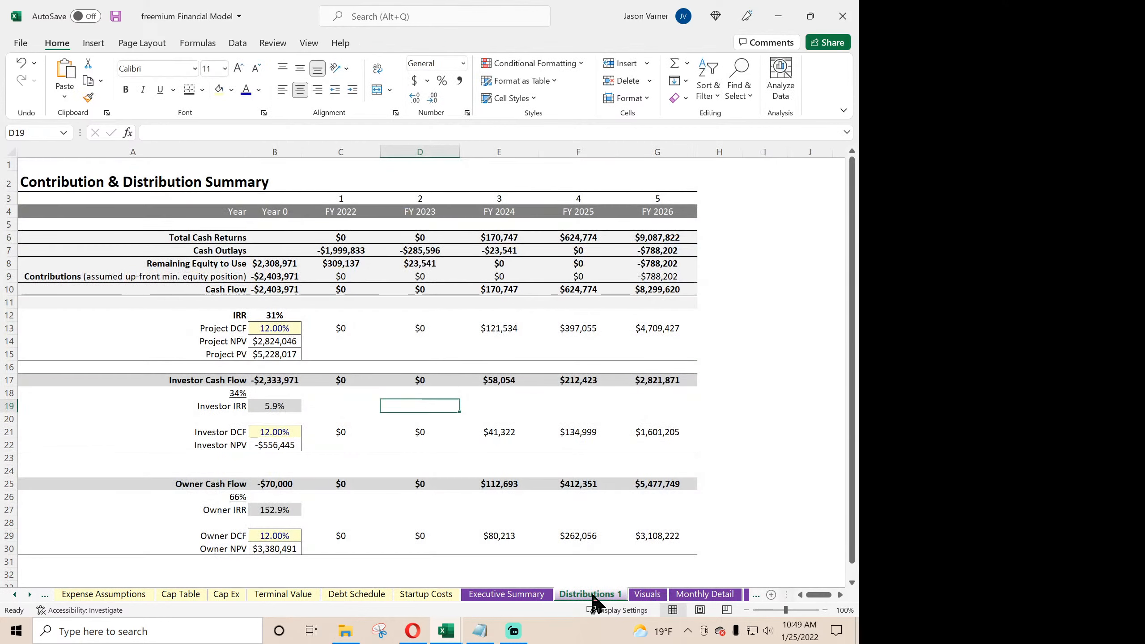
pyautogui.click(649, 595)
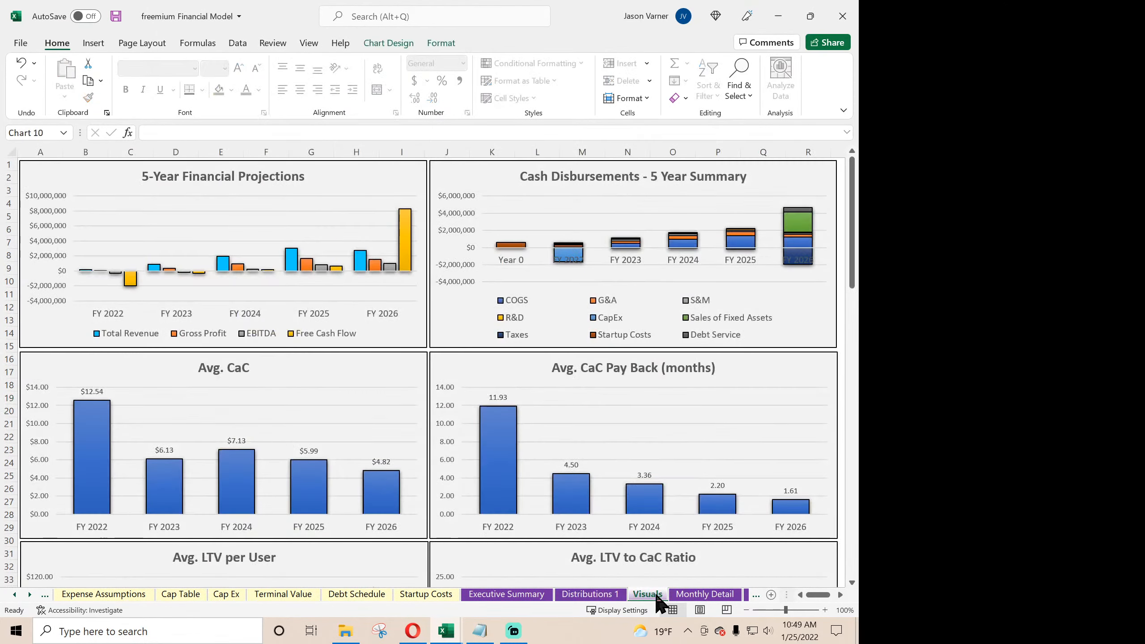
pyautogui.scroll(-7, 478, 447)
pyautogui.scroll(7, 468, 430)
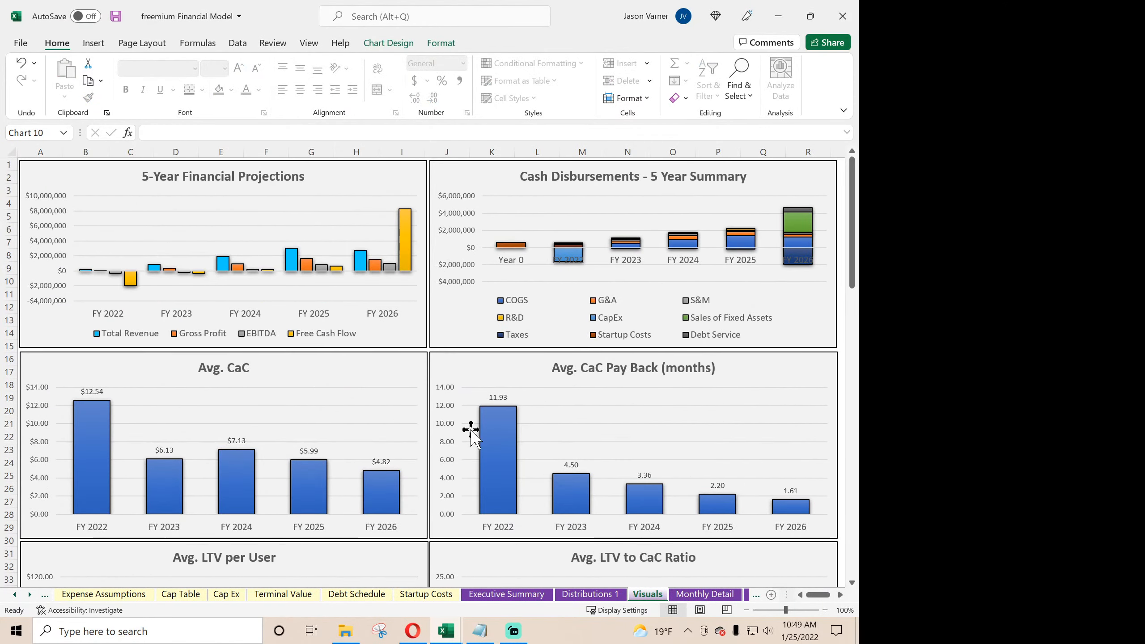
# - Review the monthly pro forma on Monthly Detail and the annual pro forma on Annual Detail
pyautogui.click(706, 595)
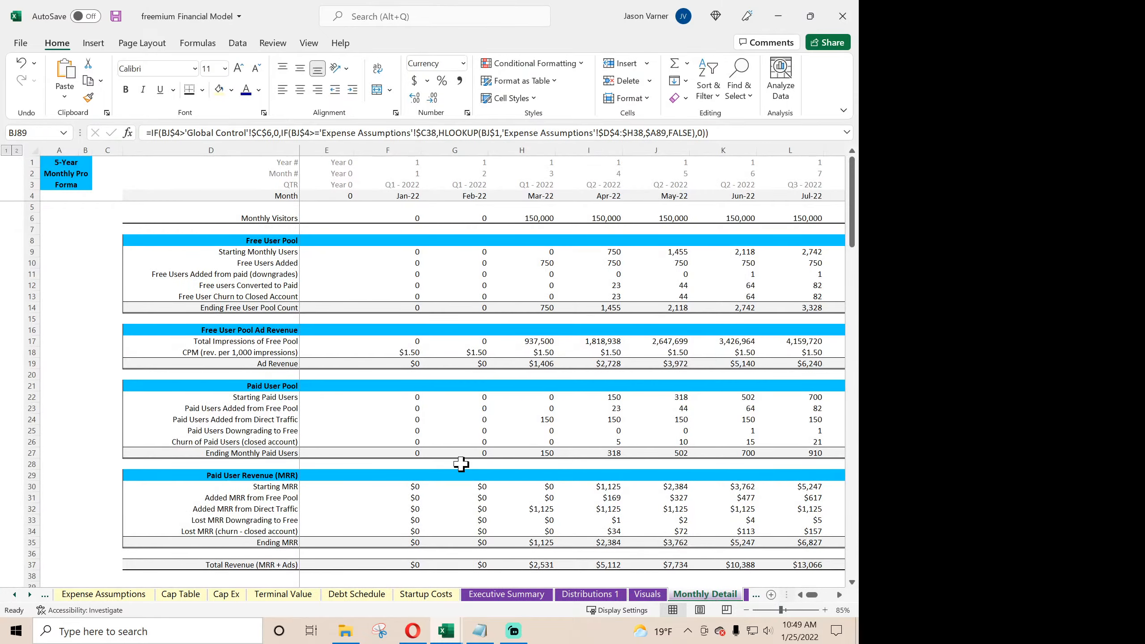
pyautogui.scroll(-20, 462, 462)
pyautogui.scroll(20, 465, 459)
pyautogui.click(747, 595)
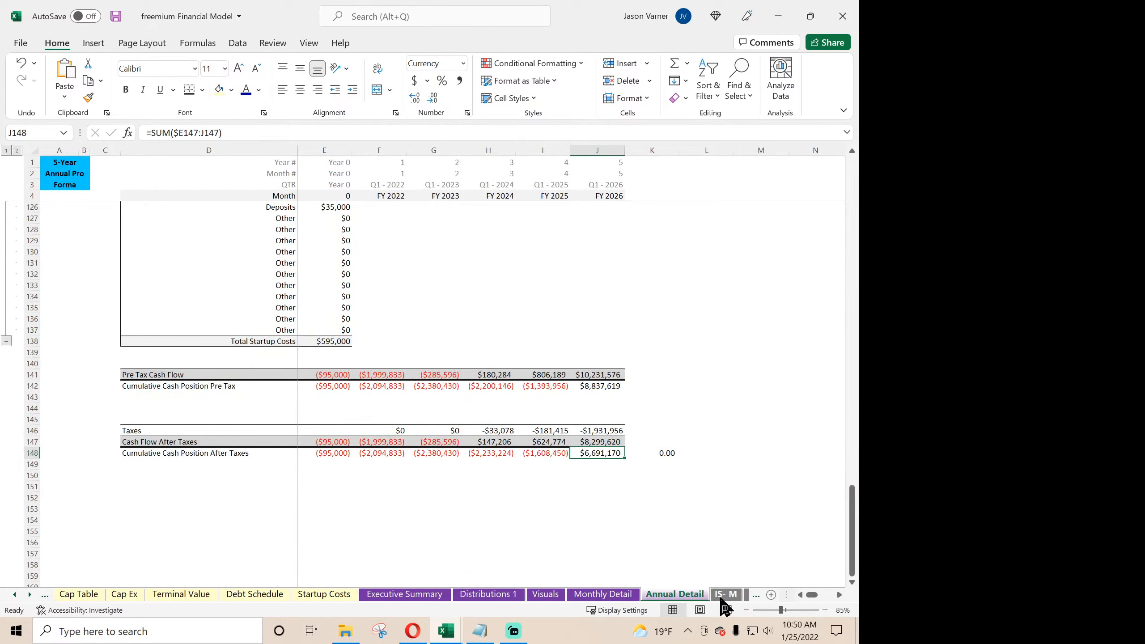
pyautogui.scroll(20, 499, 414)
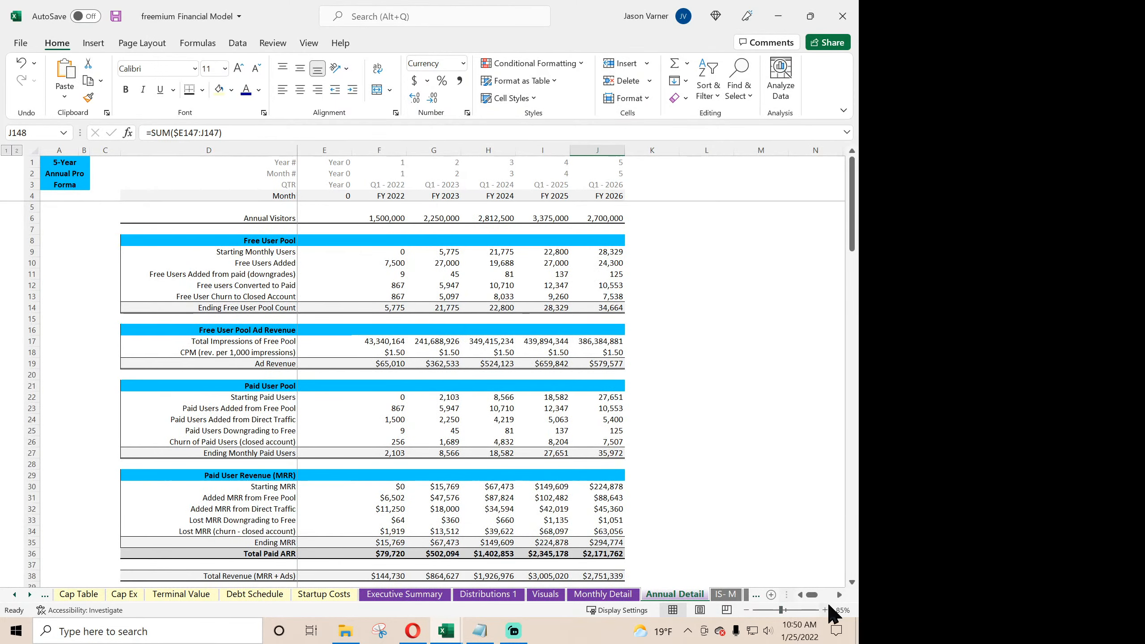
# - Examine the monthly and annual income statements, IS- M and IS- A, from revenue down to net income
pyautogui.click(732, 595)
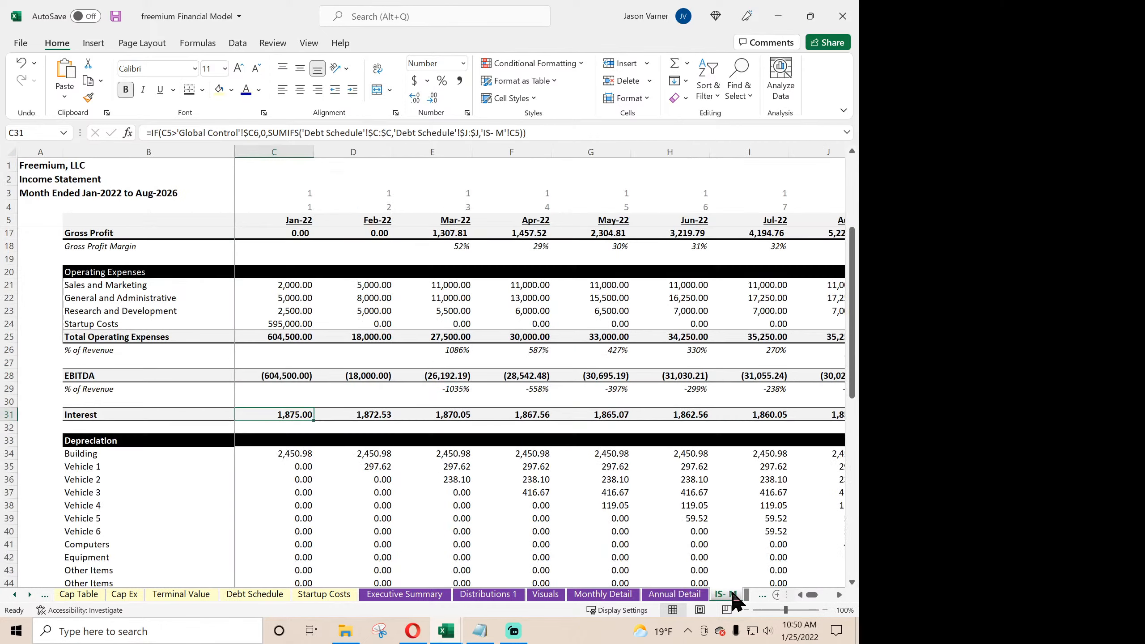
pyautogui.scroll(-15, 329, 440)
pyautogui.scroll(7, 329, 440)
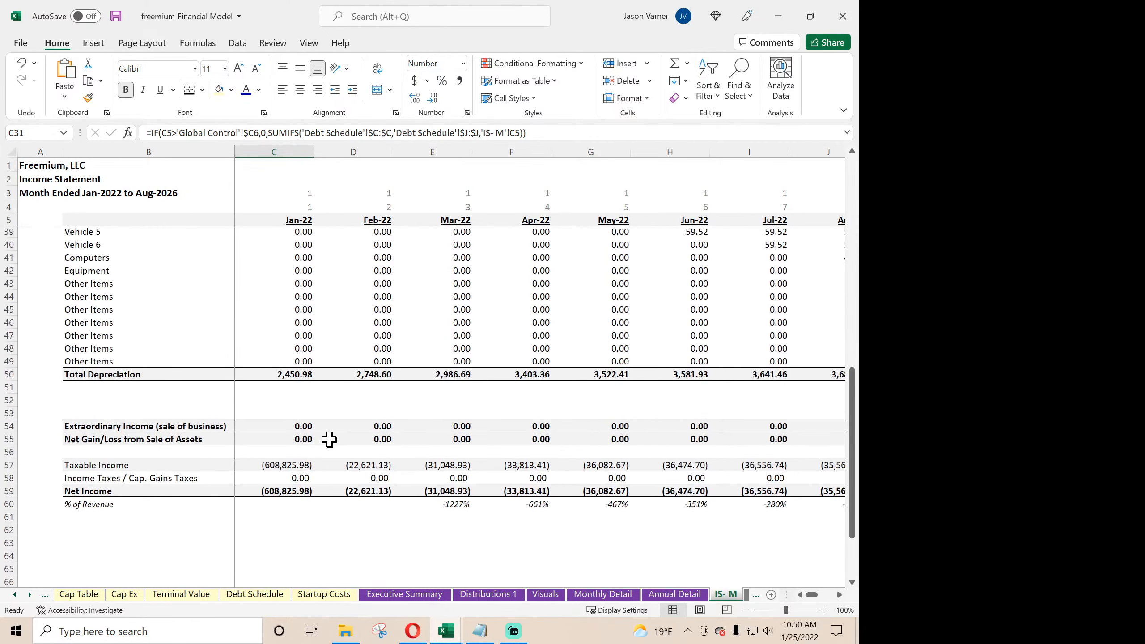
pyautogui.scroll(11, 330, 440)
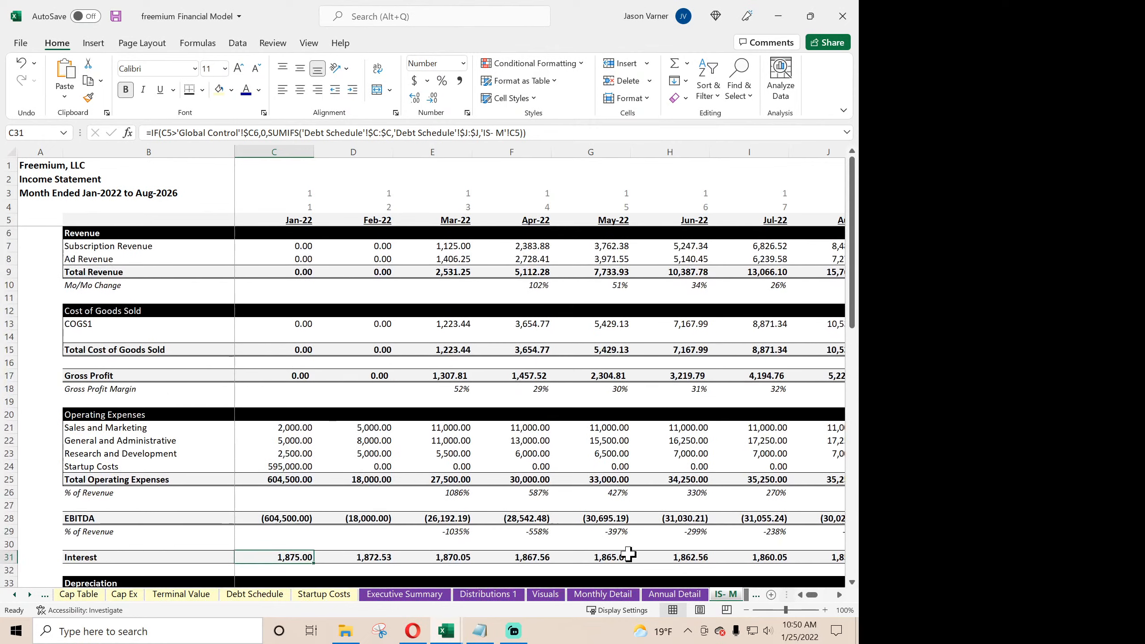
pyautogui.click(745, 595)
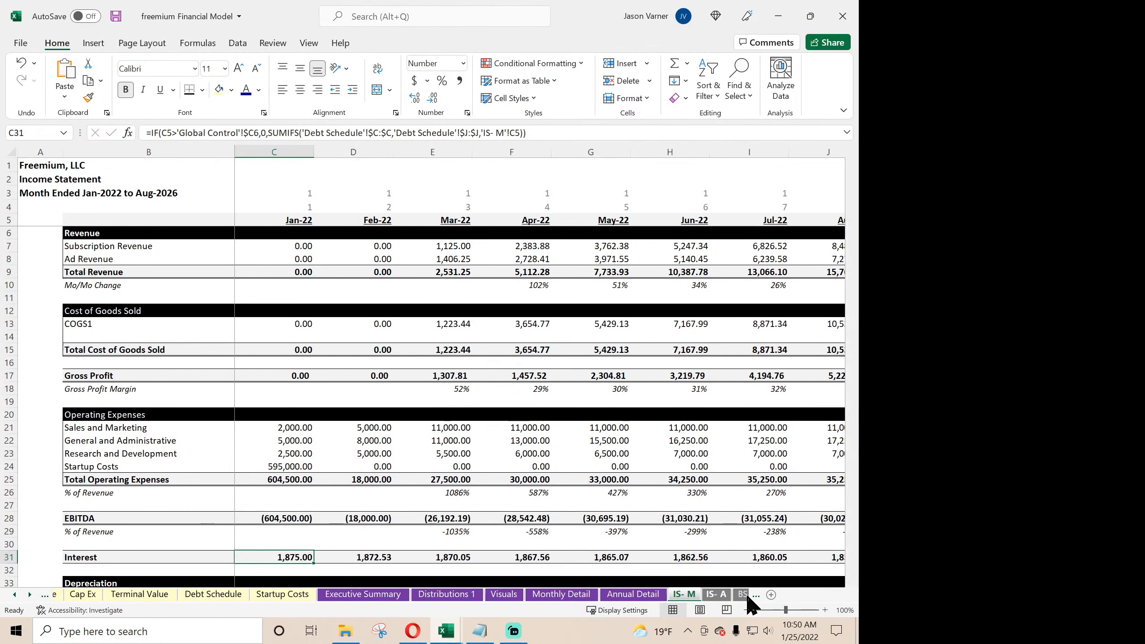
pyautogui.scroll(-15, 613, 500)
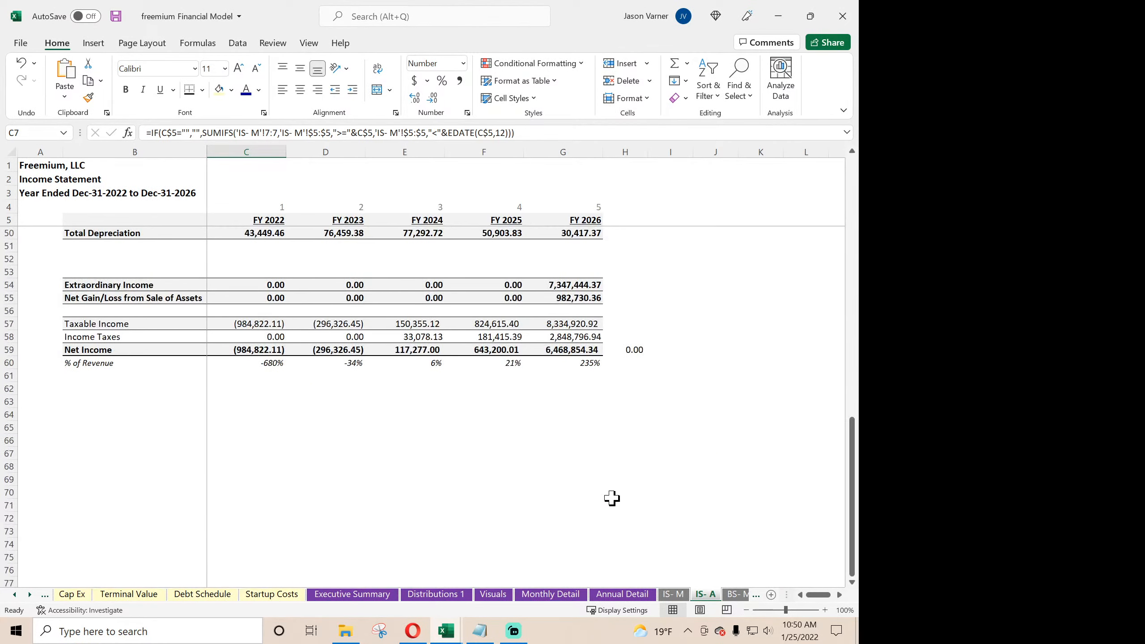
pyautogui.scroll(15, 614, 499)
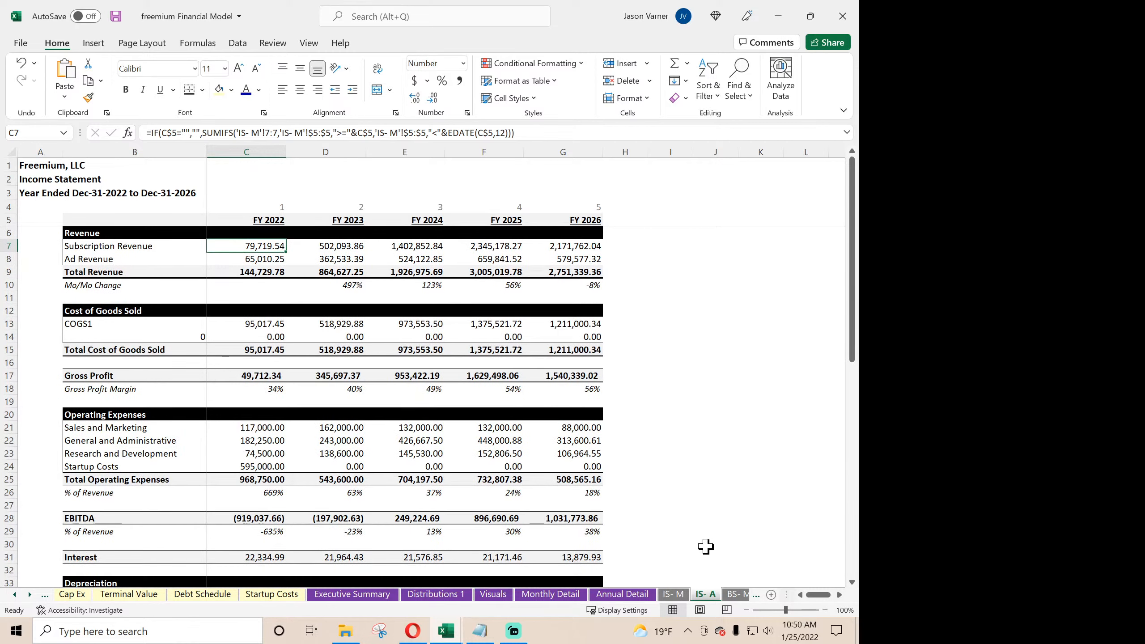
# - Review the monthly balance sheet BS- M and the monthly and annual cash flow statements CF- M and CF- A
pyautogui.click(730, 596)
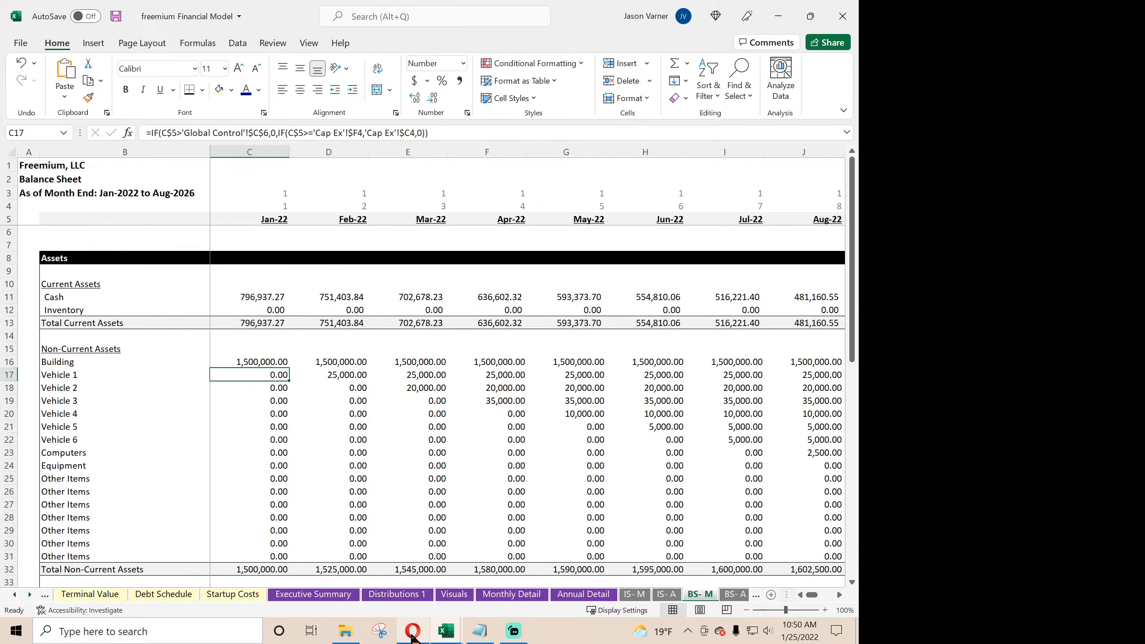
pyautogui.moveTo(413, 636)
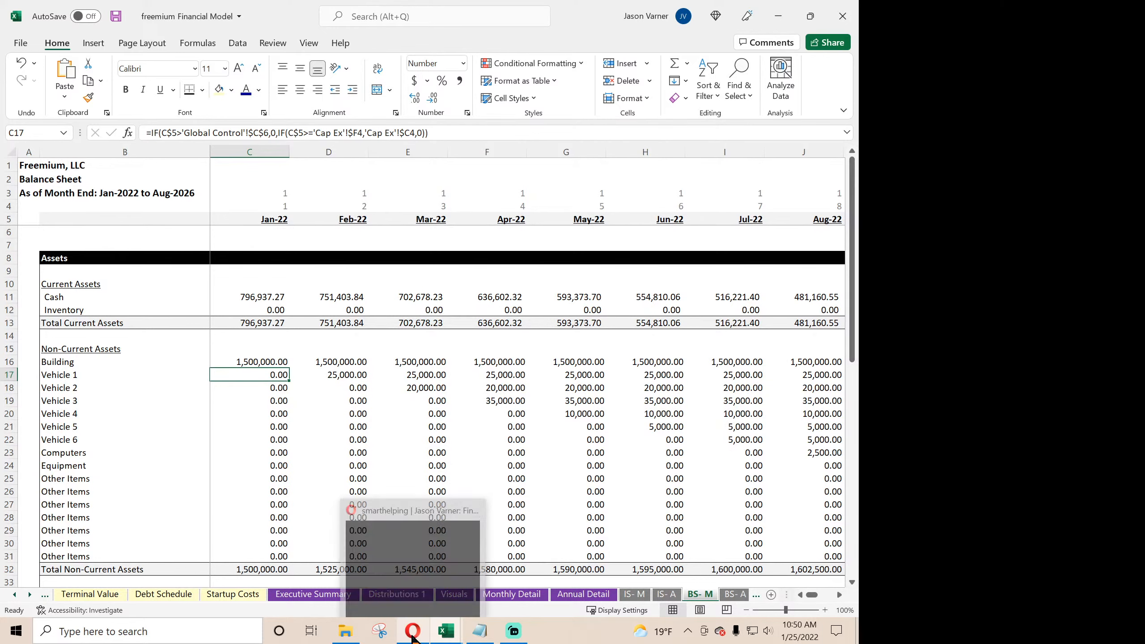
pyautogui.click(734, 595)
pyautogui.click(697, 595)
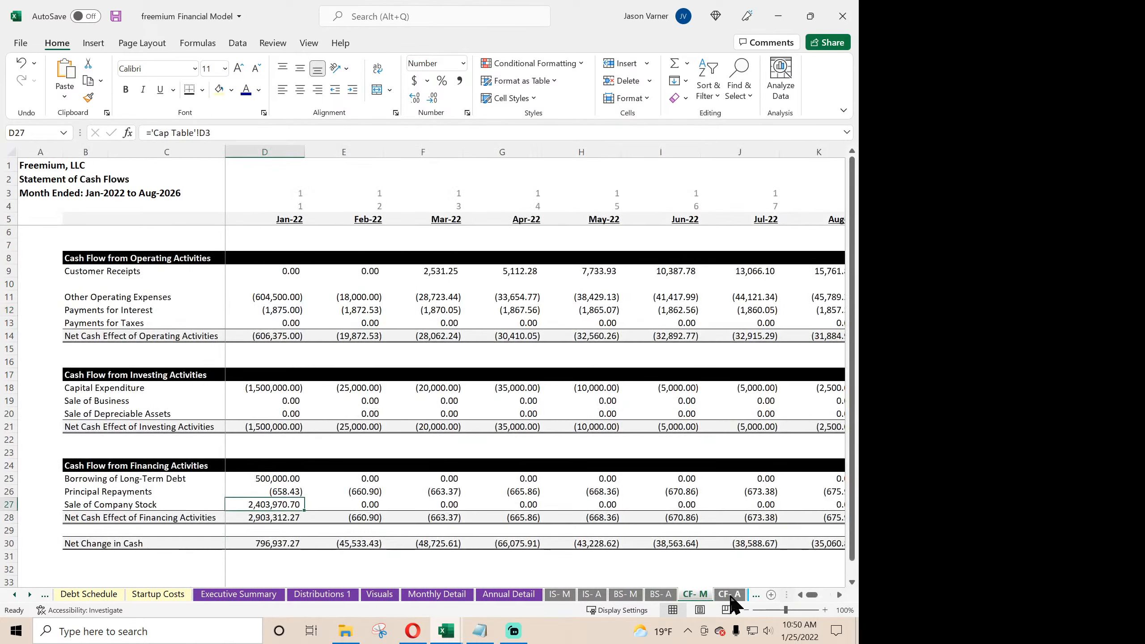
pyautogui.click(730, 594)
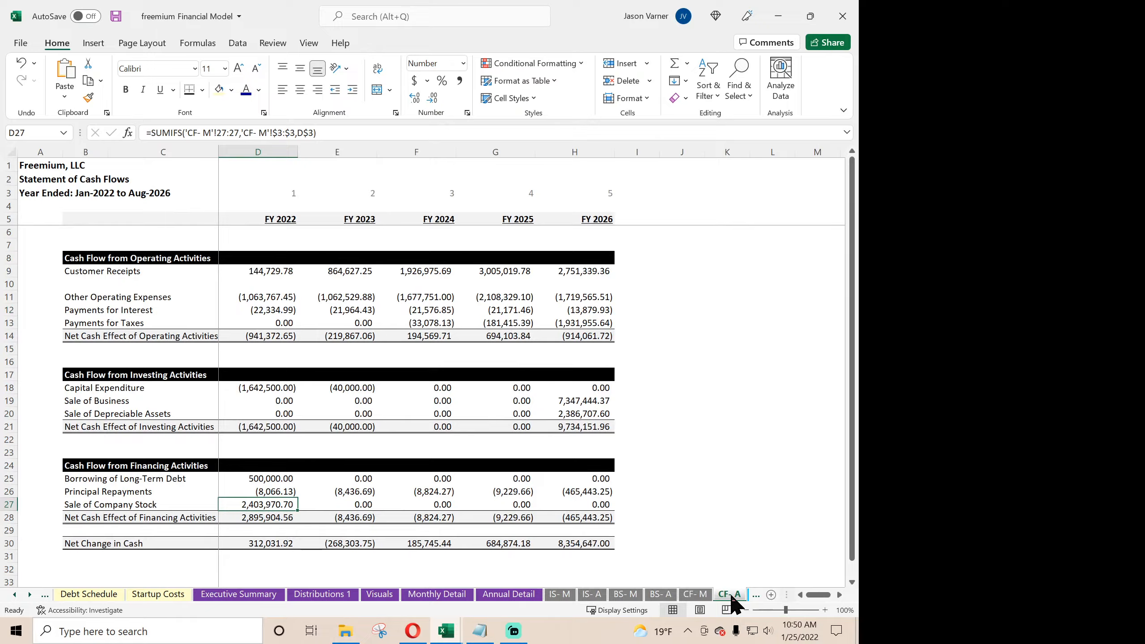
# - Switch to the Opera browser and read the Freemium entry on smarthelping's as-service business models page
pyautogui.click(411, 631)
pyautogui.scroll(-10, 512, 284)
pyautogui.scroll(-12, 508, 298)
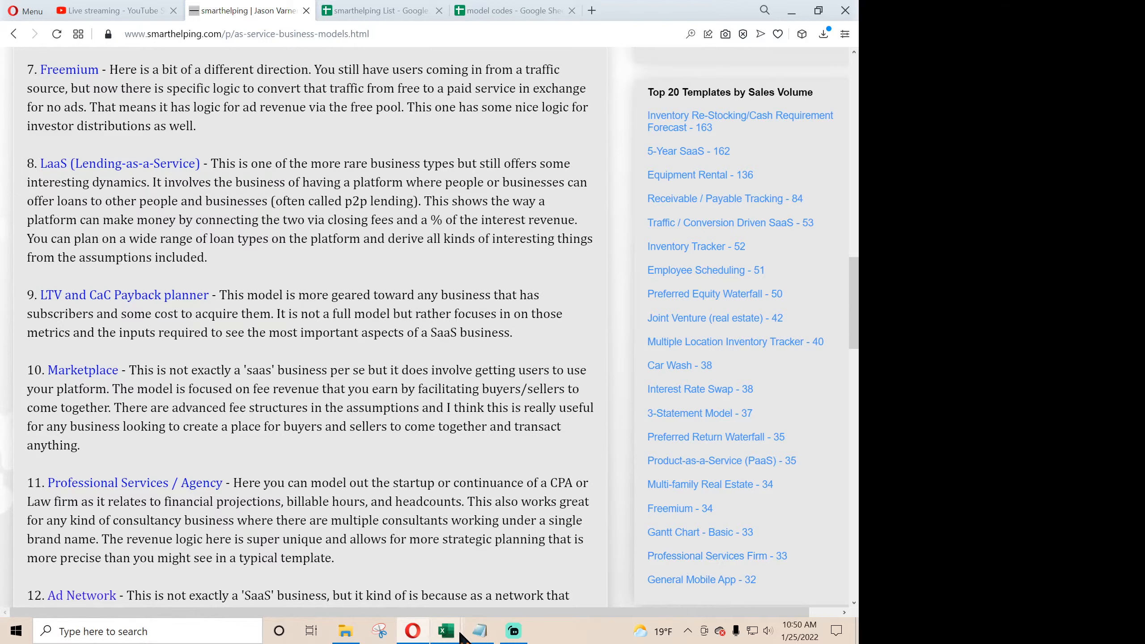
# - Switch to Excel and close the Product as a Service - PaaS V3.0 workbook without saving its changes
pyautogui.moveTo(459, 637)
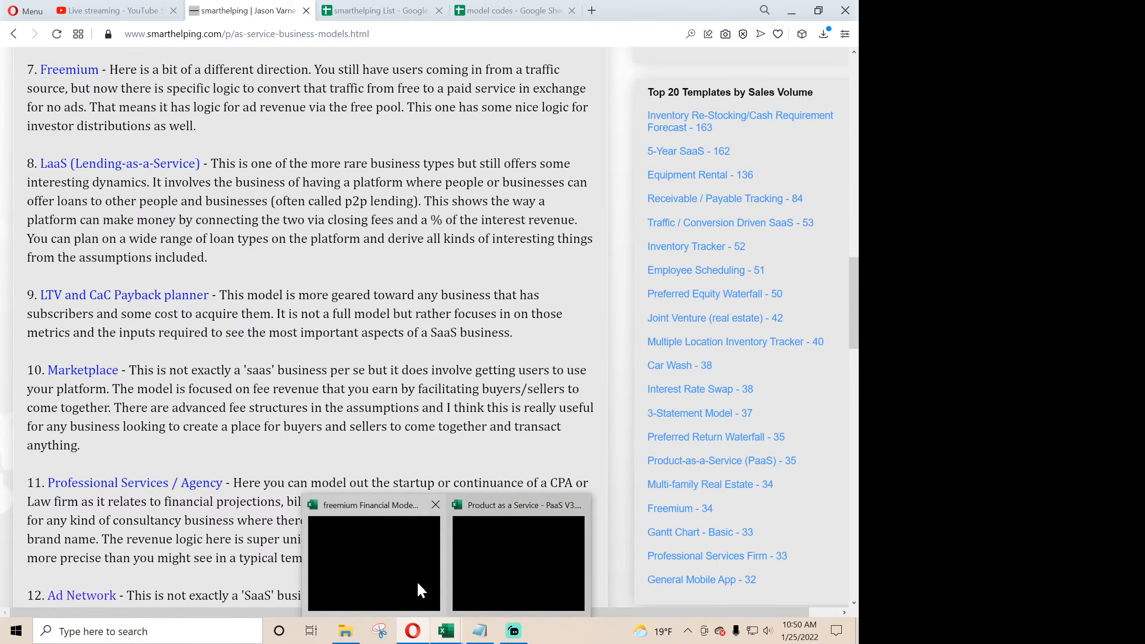
pyautogui.click(465, 578)
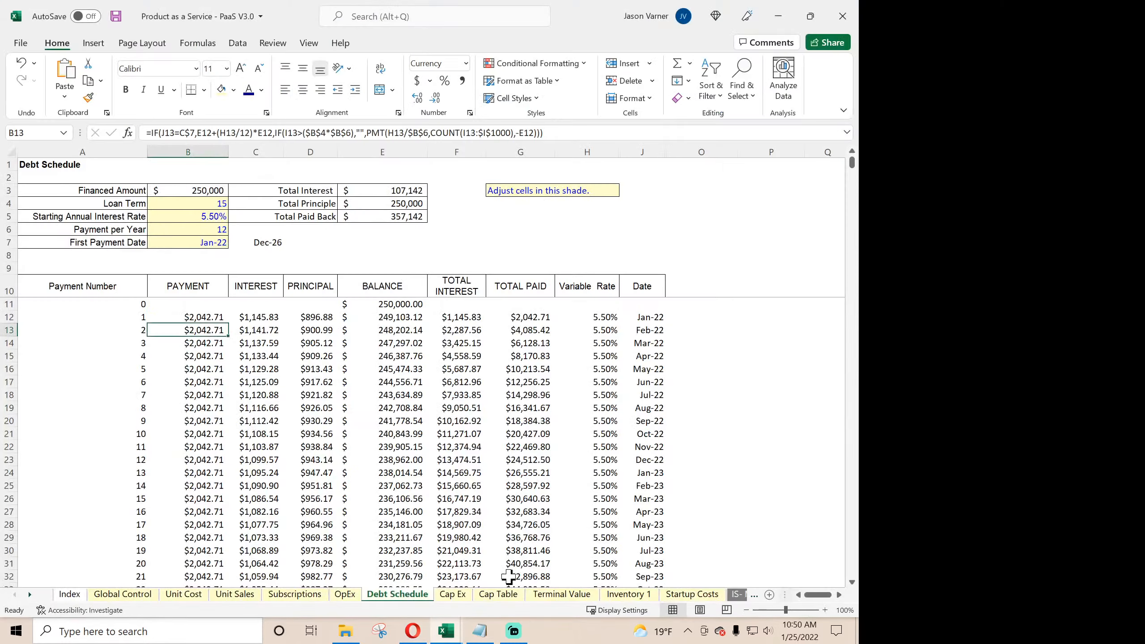
pyautogui.click(842, 20)
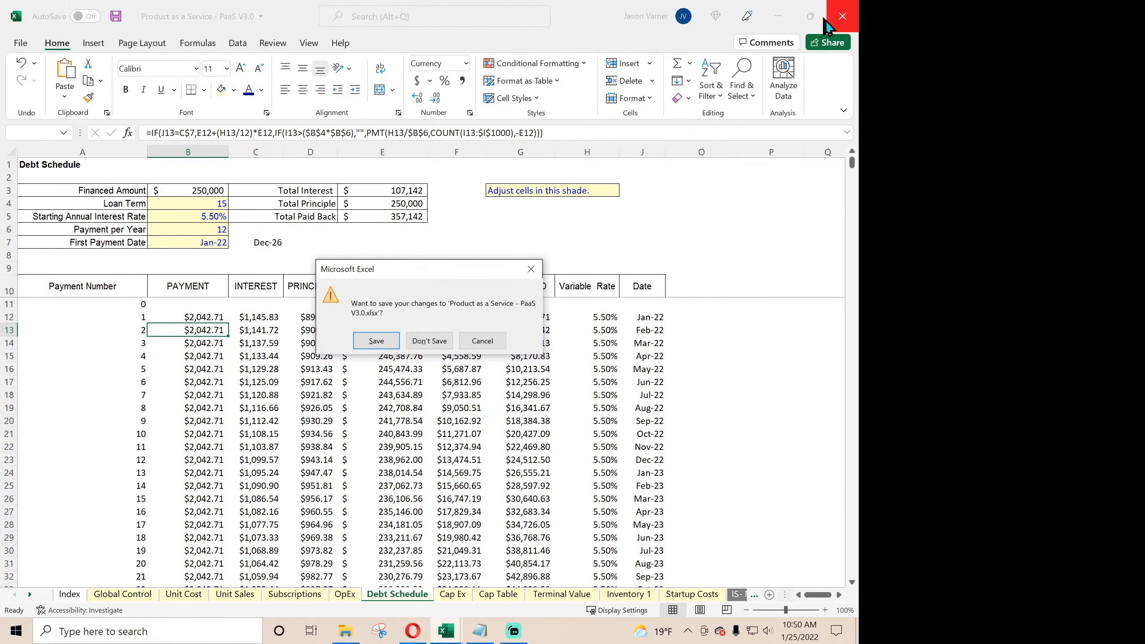
pyautogui.click(437, 341)
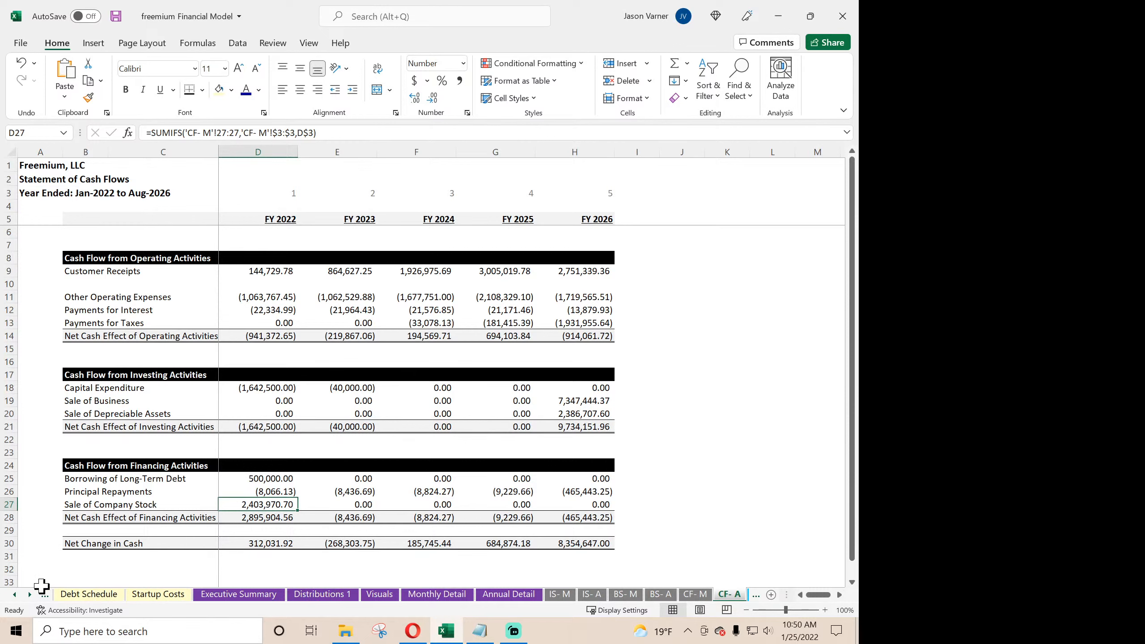
# - Examine the Check Summary at the end of Global Control and the annual net income vs. monthly check formula in E36
pyautogui.click(15, 595)
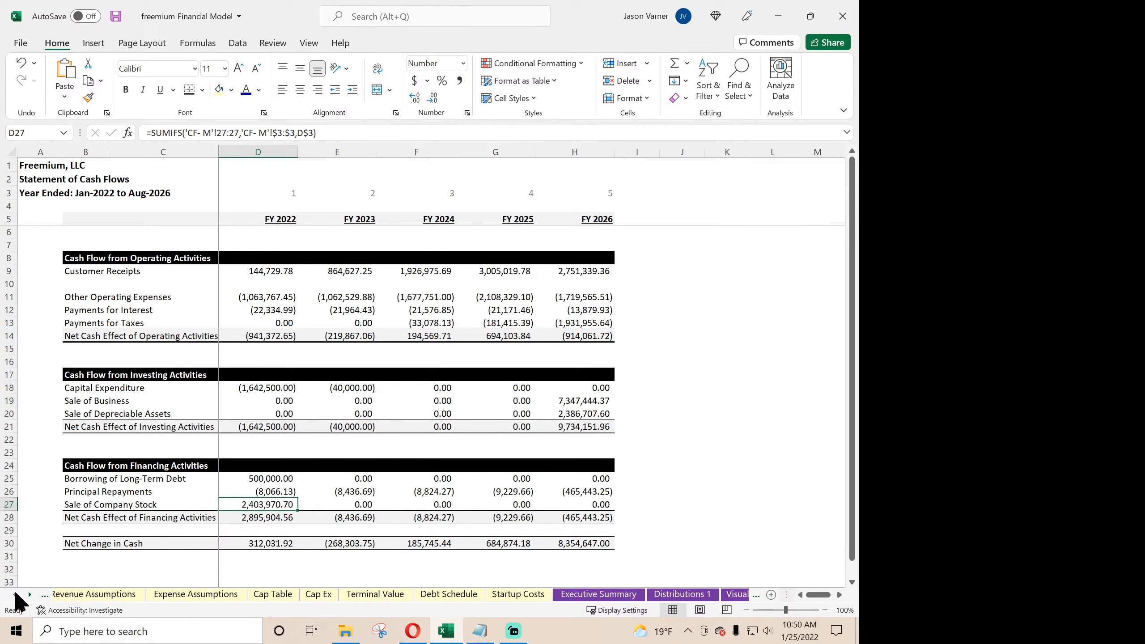
pyautogui.click(118, 594)
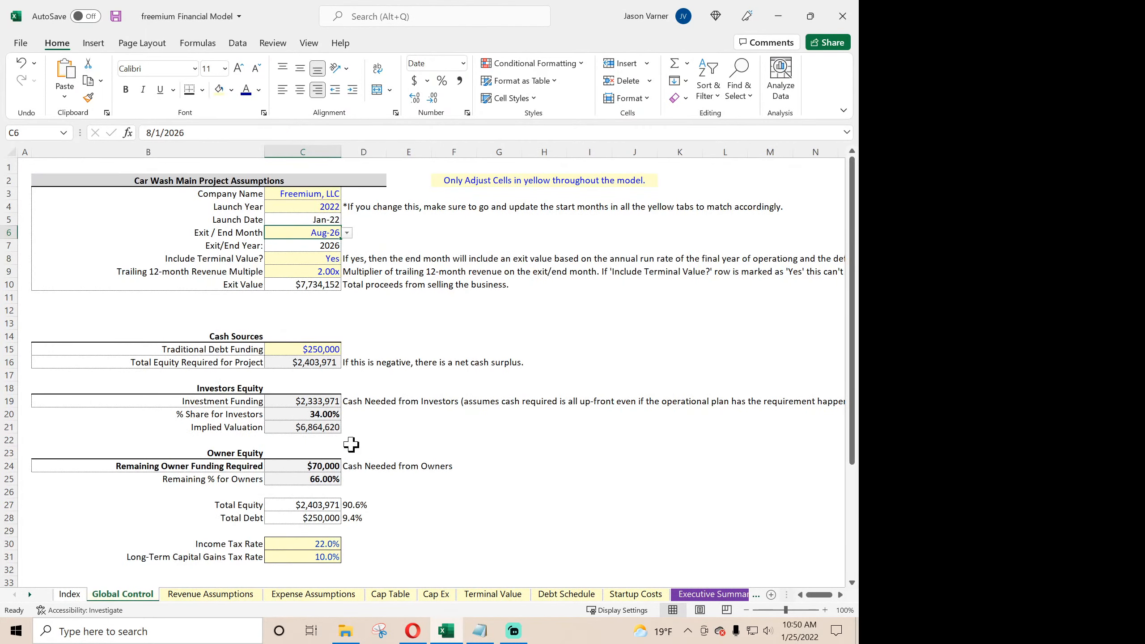
pyautogui.scroll(-7, 351, 445)
pyautogui.click(402, 334)
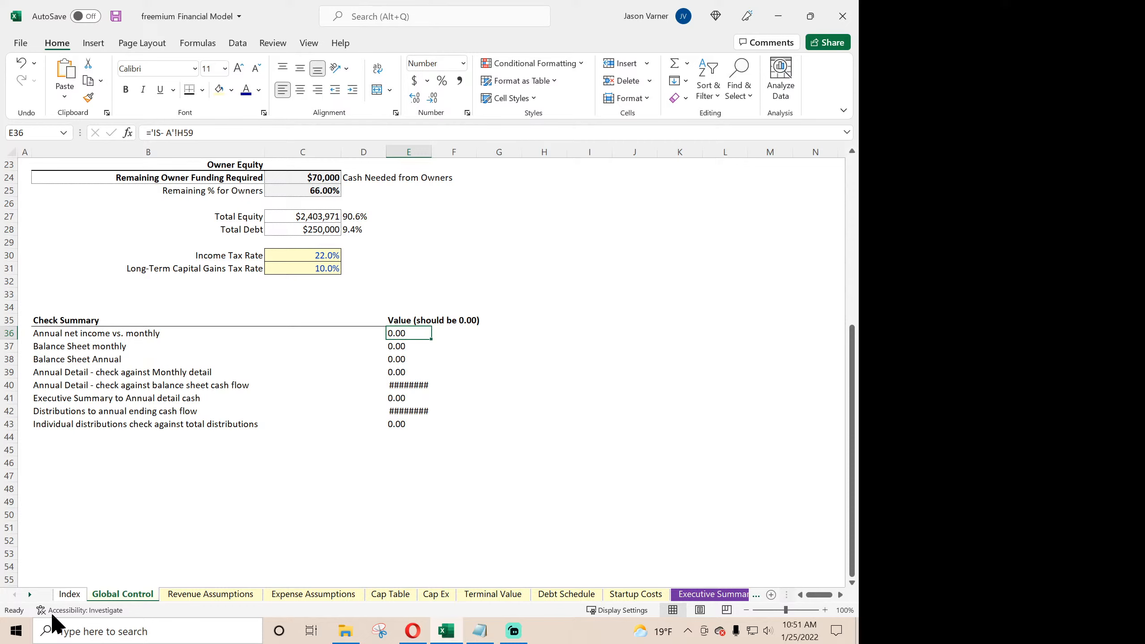
# - Trace the annual net income vs. monthly check to its source formula in H59 of IS- A
pyautogui.click(30, 595)
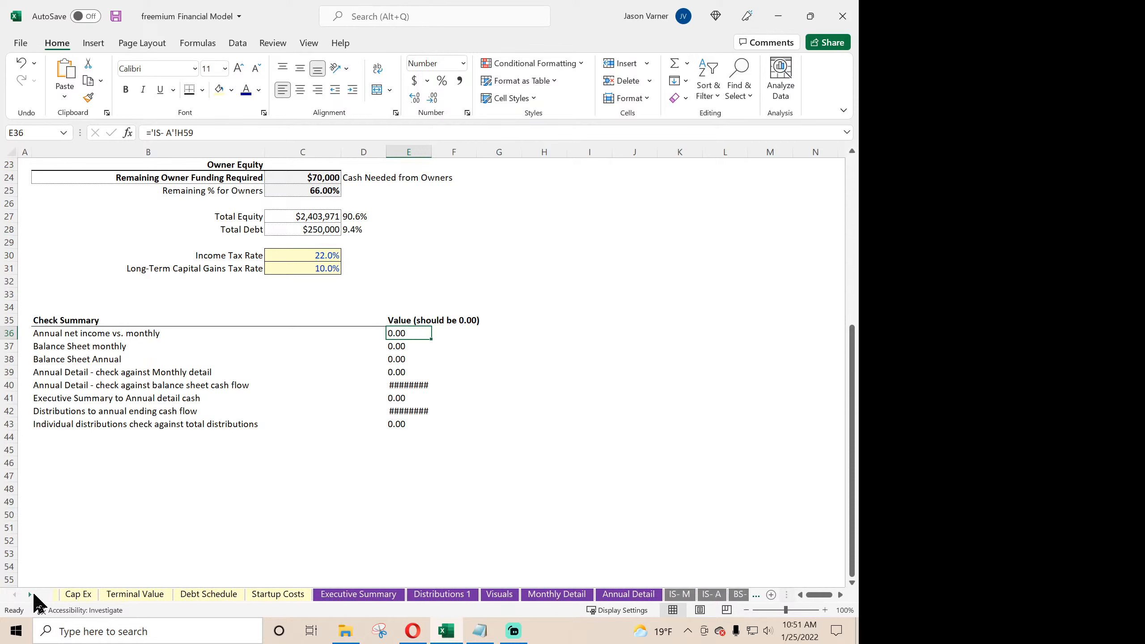
pyautogui.click(33, 594)
pyautogui.click(33, 594)
pyautogui.click(33, 593)
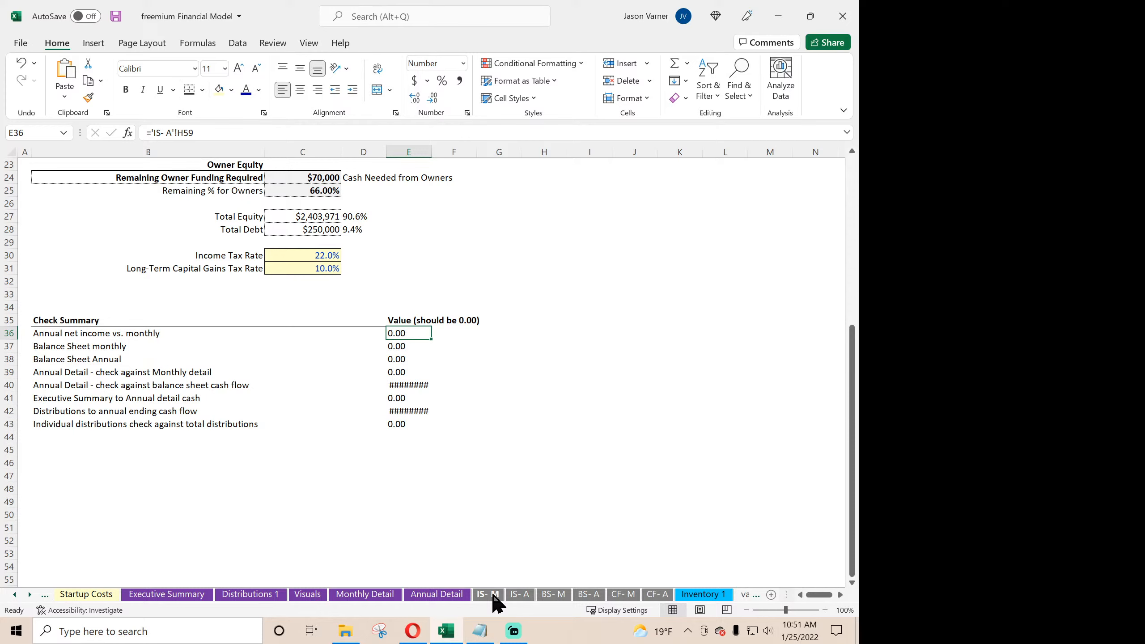
pyautogui.click(520, 595)
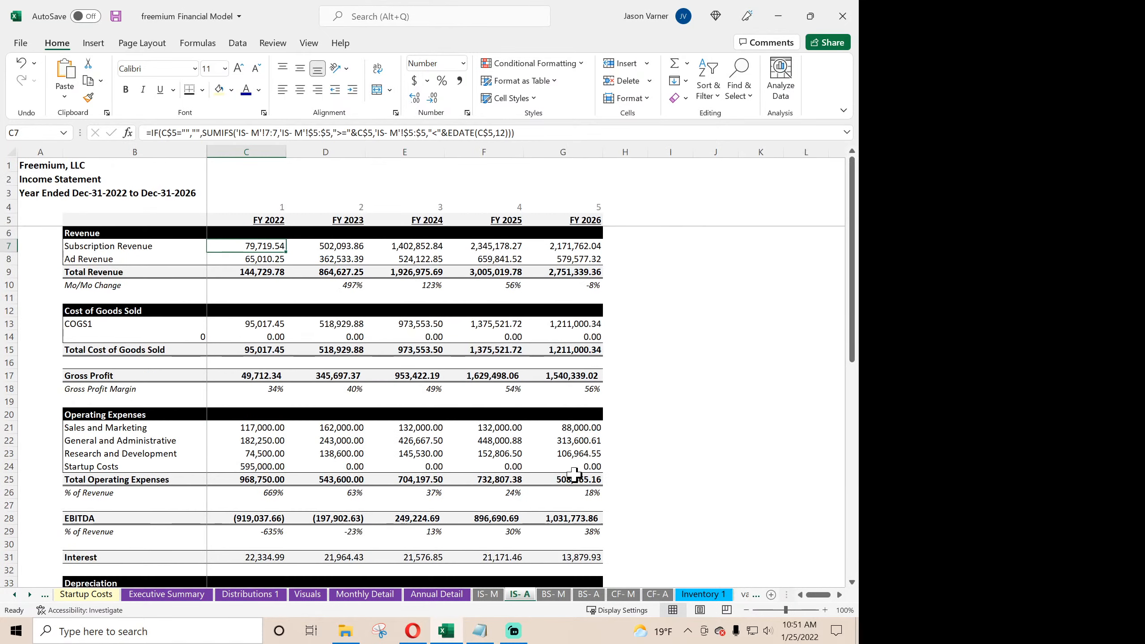
pyautogui.scroll(-11, 589, 457)
pyautogui.scroll(-4, 588, 457)
pyautogui.click(631, 350)
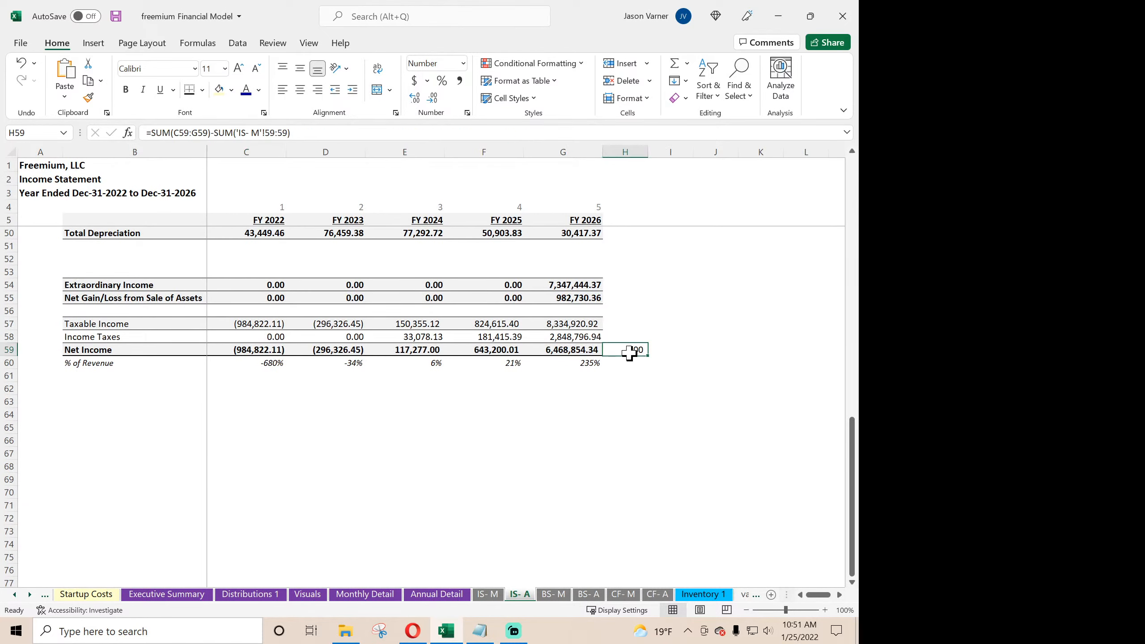
pyautogui.click(15, 595)
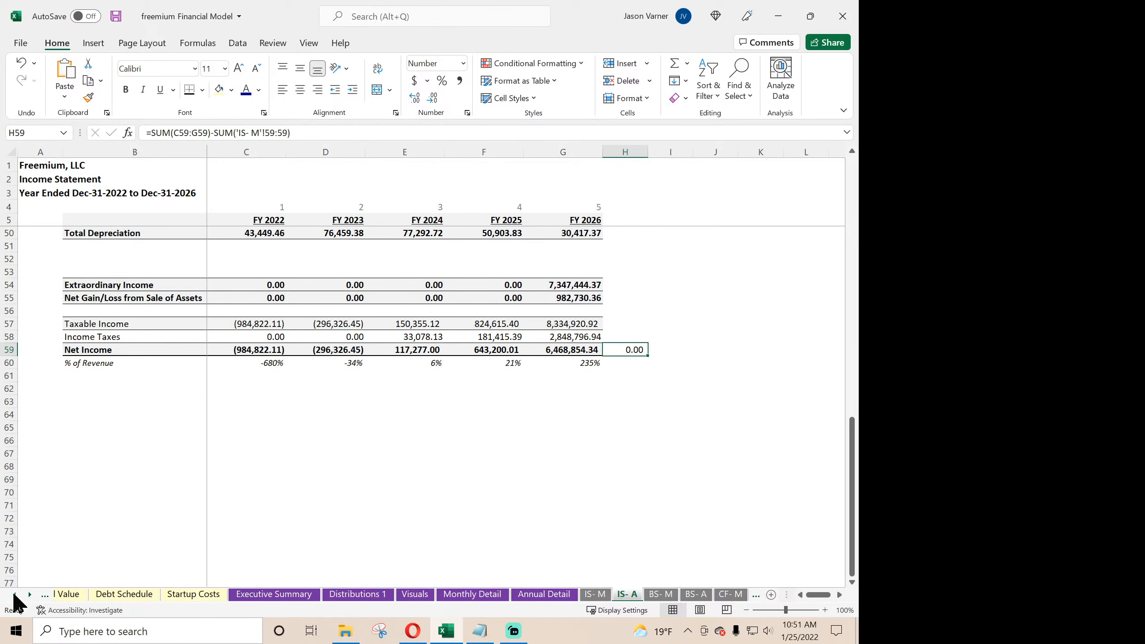
# - Return to Global Control and examine the monthly and annual balance sheet check formulas in E37 and E38
pyautogui.click(15, 595)
pyautogui.click(15, 595)
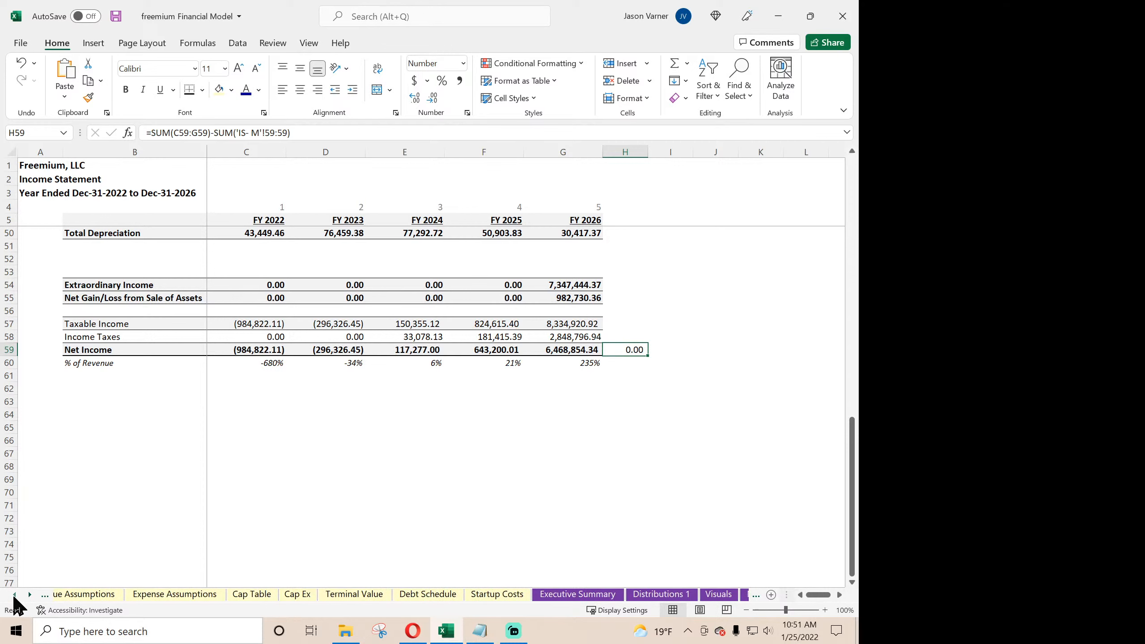
pyautogui.click(15, 595)
pyautogui.click(80, 595)
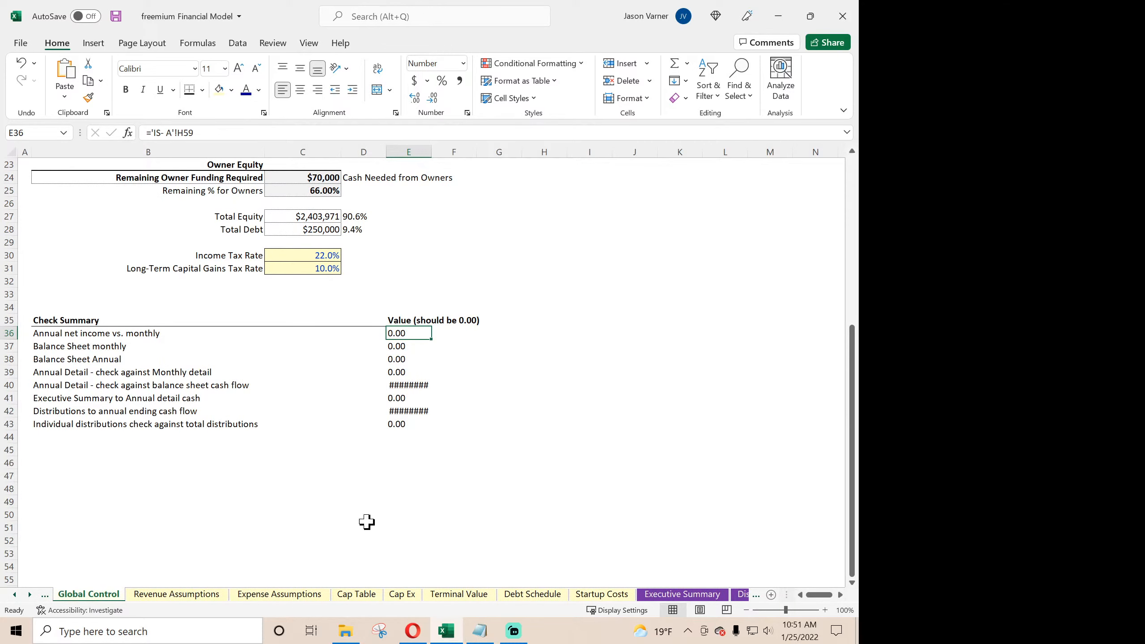
pyautogui.click(410, 346)
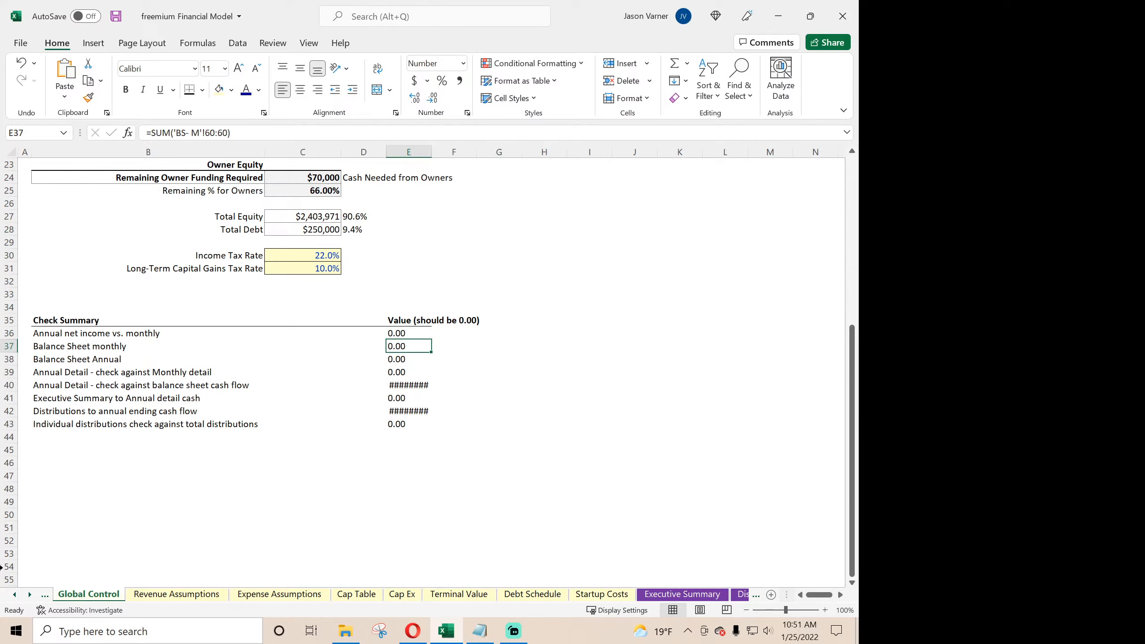
pyautogui.click(30, 595)
pyautogui.click(32, 595)
pyautogui.click(31, 595)
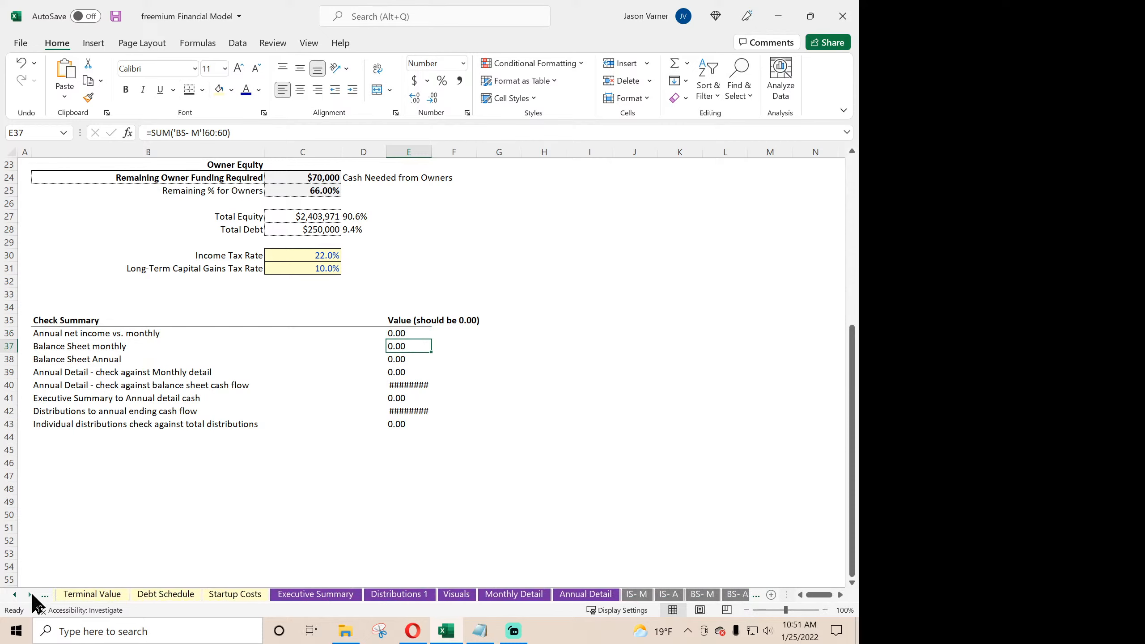
pyautogui.click(31, 595)
pyautogui.click(32, 595)
pyautogui.click(31, 595)
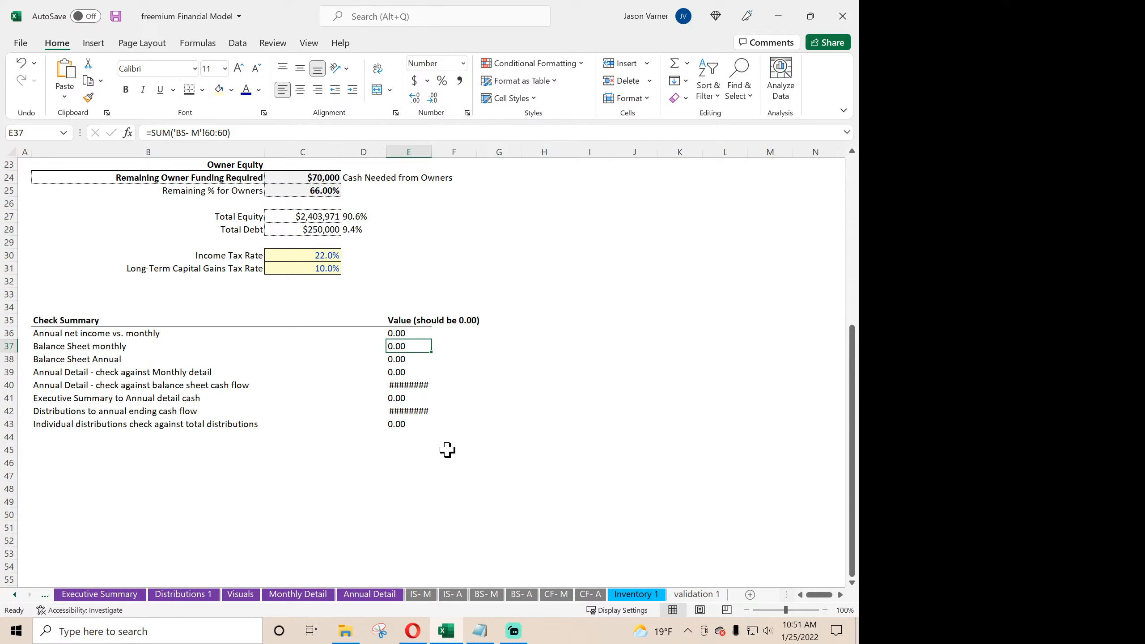
pyautogui.click(416, 358)
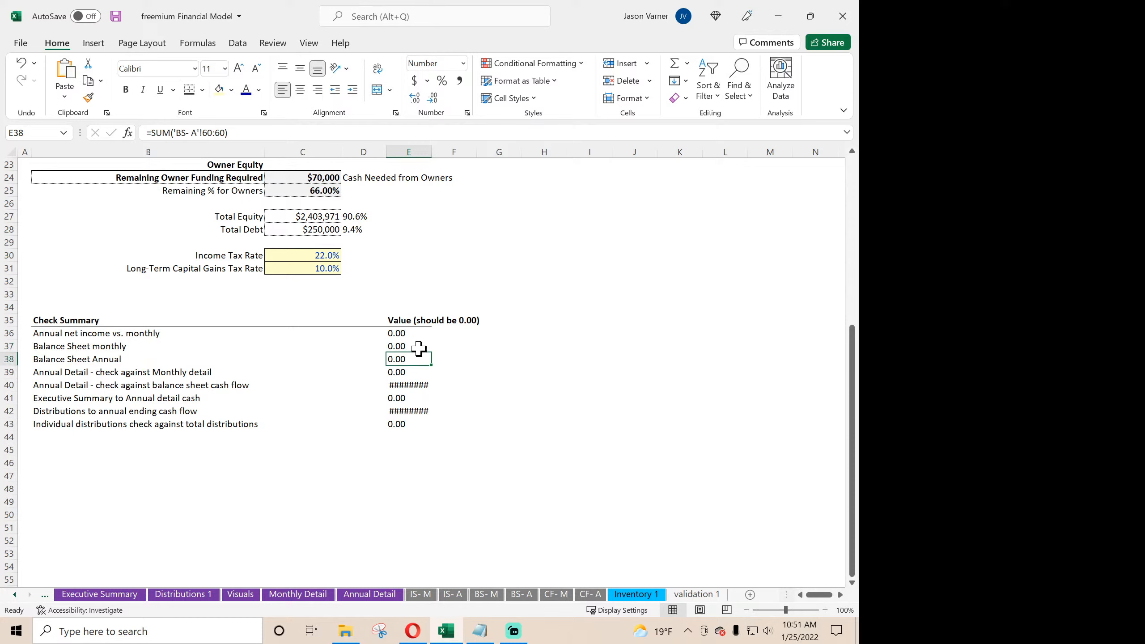
# - Inspect the Check row on BS- M, including the formula in C60, and look through the BS- A sheet
pyautogui.click(486, 595)
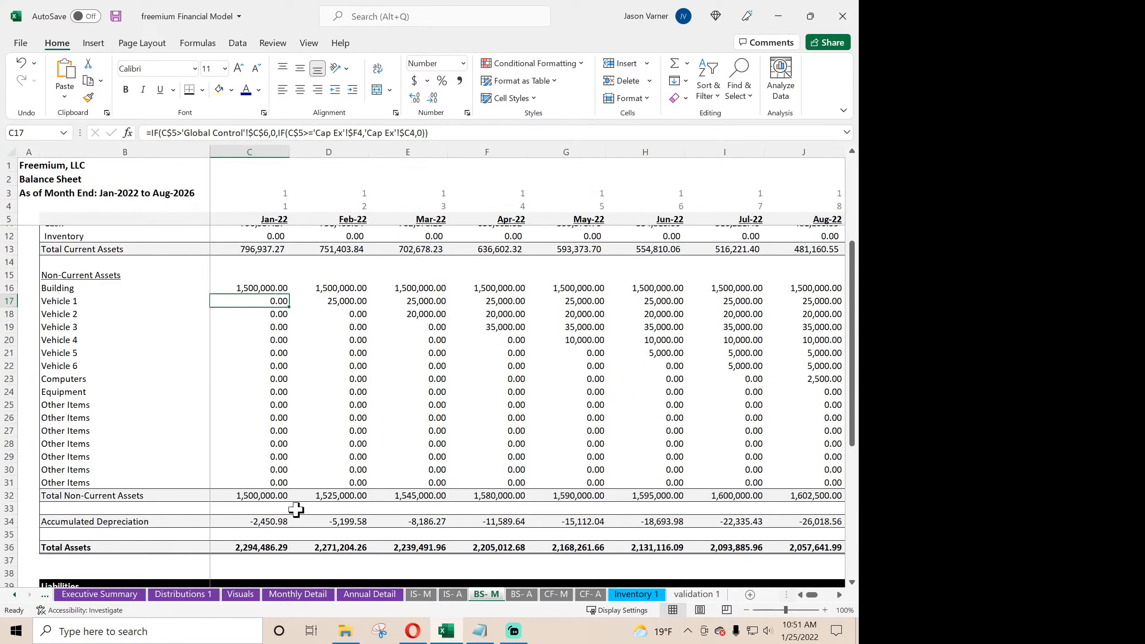
pyautogui.scroll(-13, 296, 510)
pyautogui.click(274, 365)
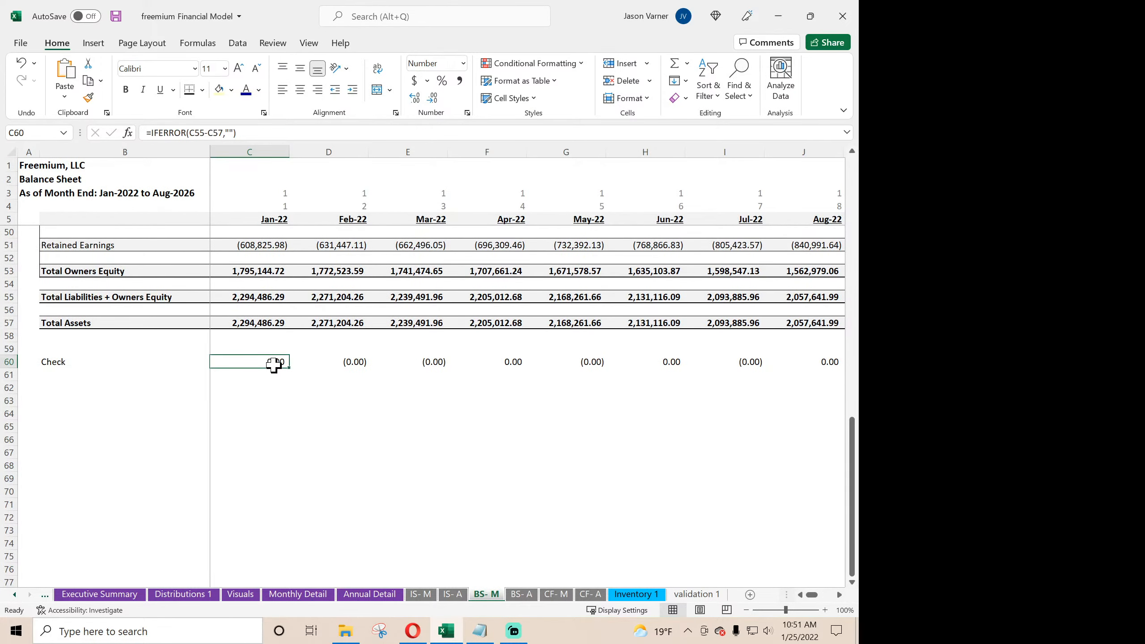
pyautogui.click(522, 594)
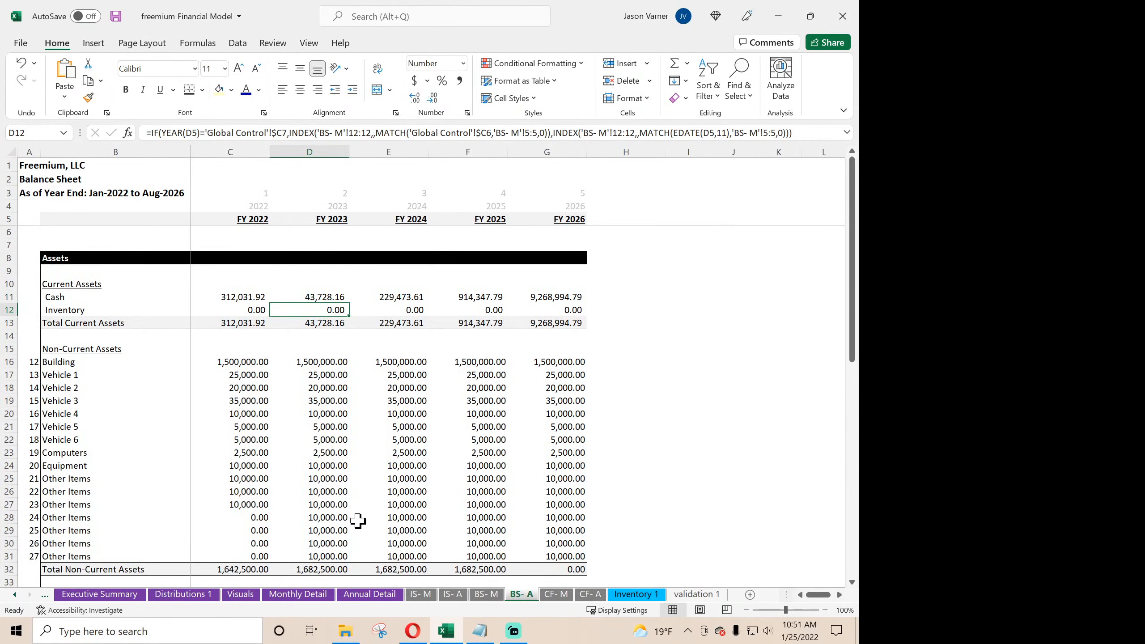
pyautogui.scroll(-15, 356, 519)
pyautogui.scroll(15, 351, 511)
# - Go back to the Check Summary in Global Control and read the formulas in E38 and E39
pyautogui.click(15, 595)
pyautogui.click(15, 594)
pyautogui.click(14, 595)
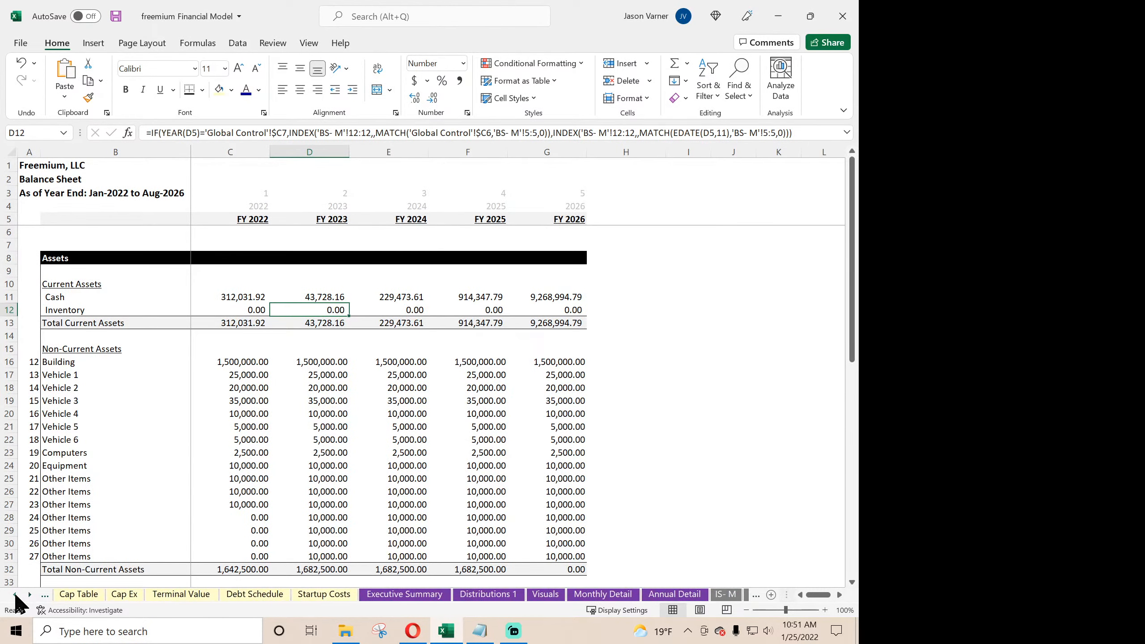
pyautogui.click(15, 595)
pyautogui.click(15, 595)
pyautogui.click(15, 594)
pyautogui.click(15, 594)
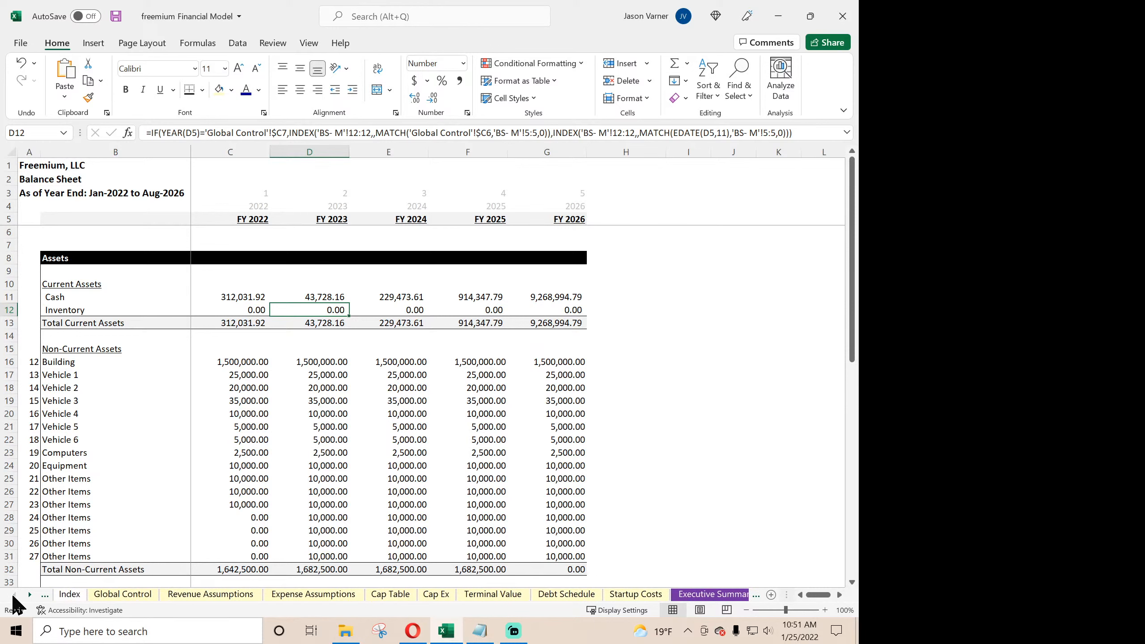
pyautogui.click(118, 594)
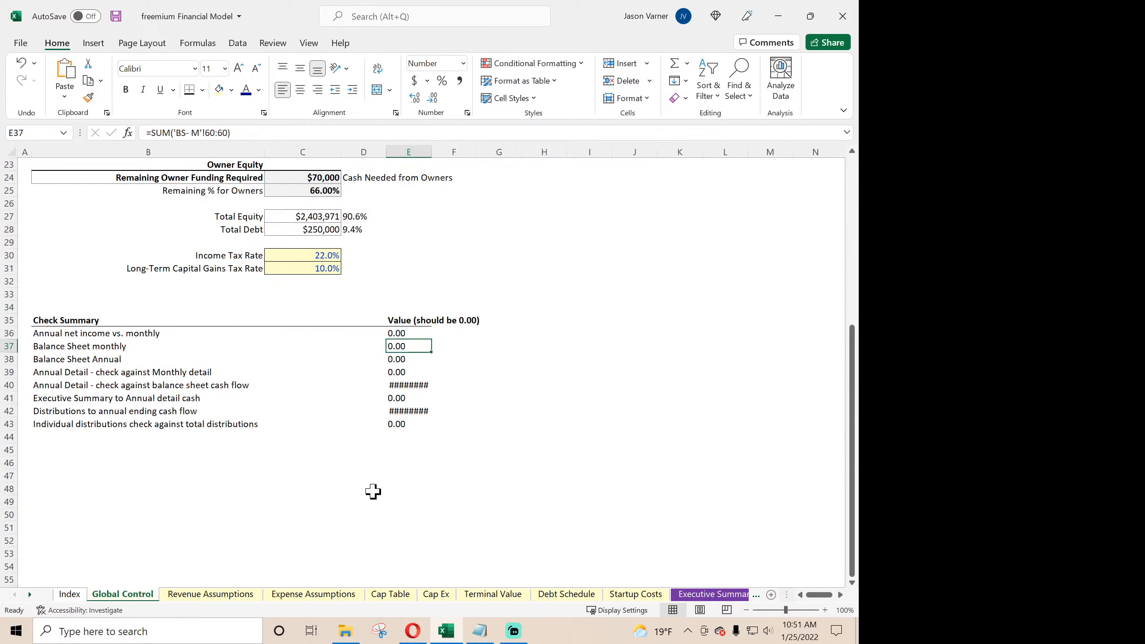
pyautogui.click(416, 360)
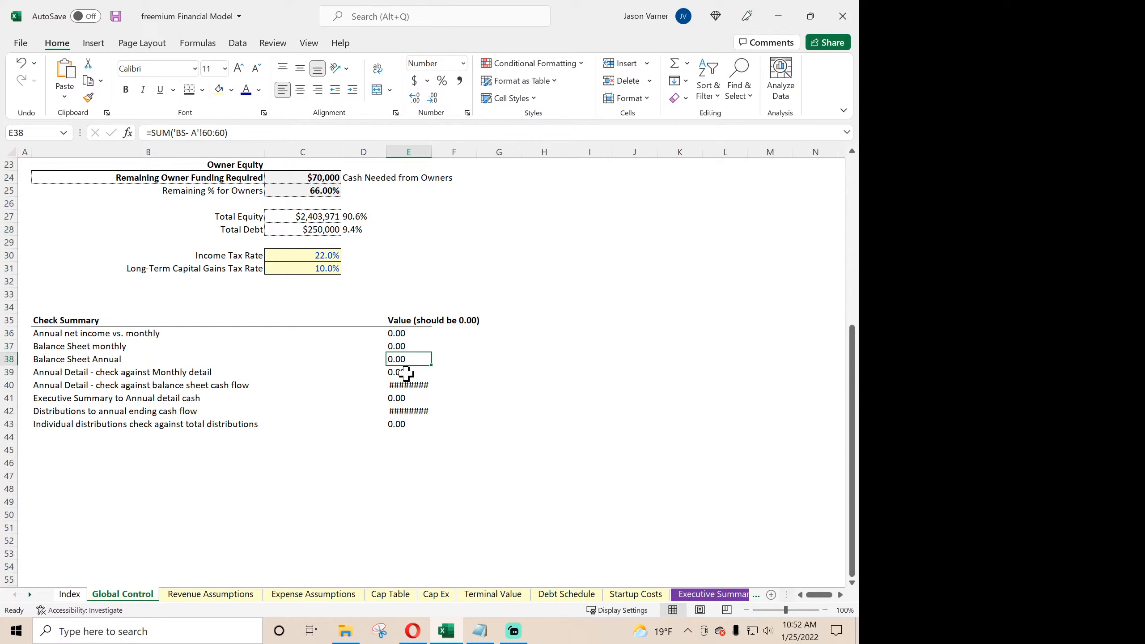
pyautogui.click(406, 374)
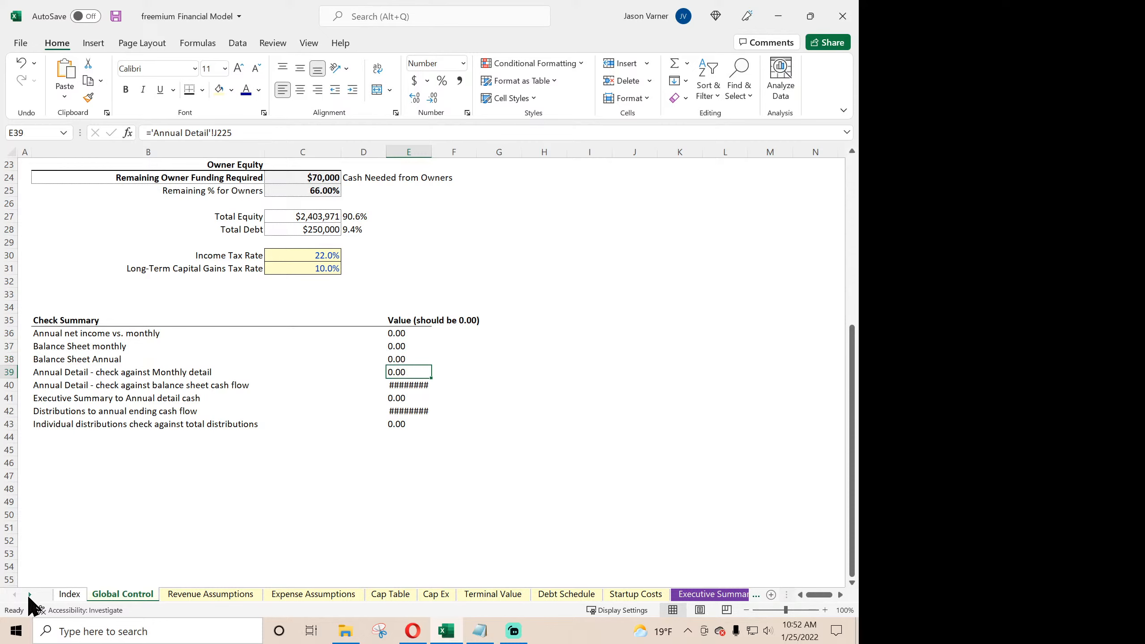
# - Find the check cell beside Cumulative Cash Position After Taxes in Annual Detail and read the formula in K148
pyautogui.click(29, 595)
pyautogui.click(29, 594)
pyautogui.click(29, 595)
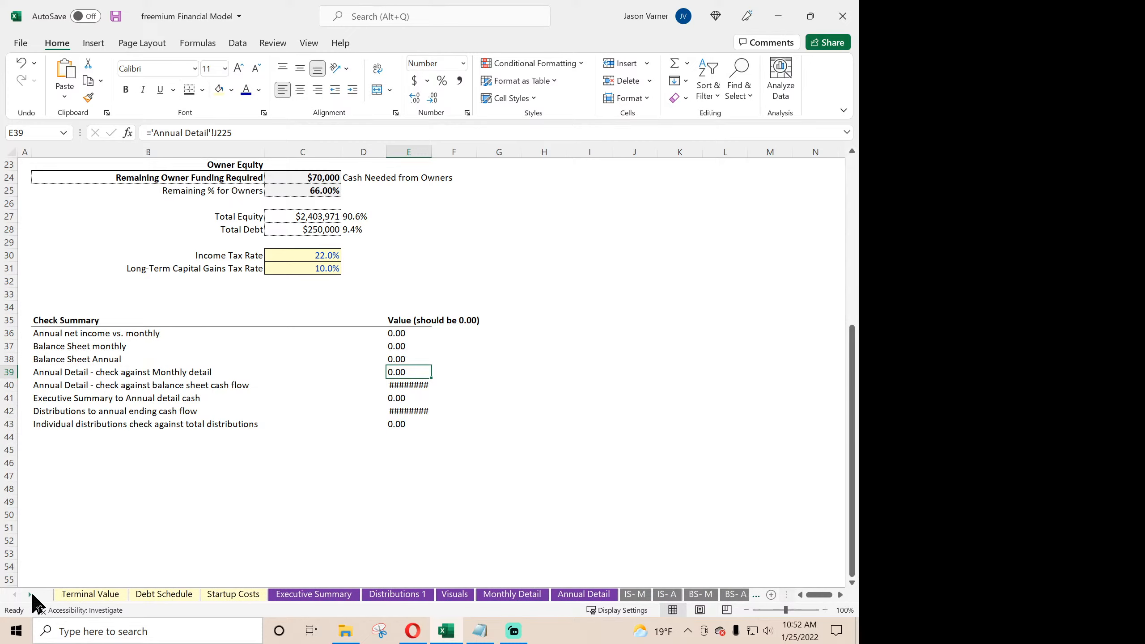
pyautogui.click(584, 594)
pyautogui.scroll(-20, 666, 477)
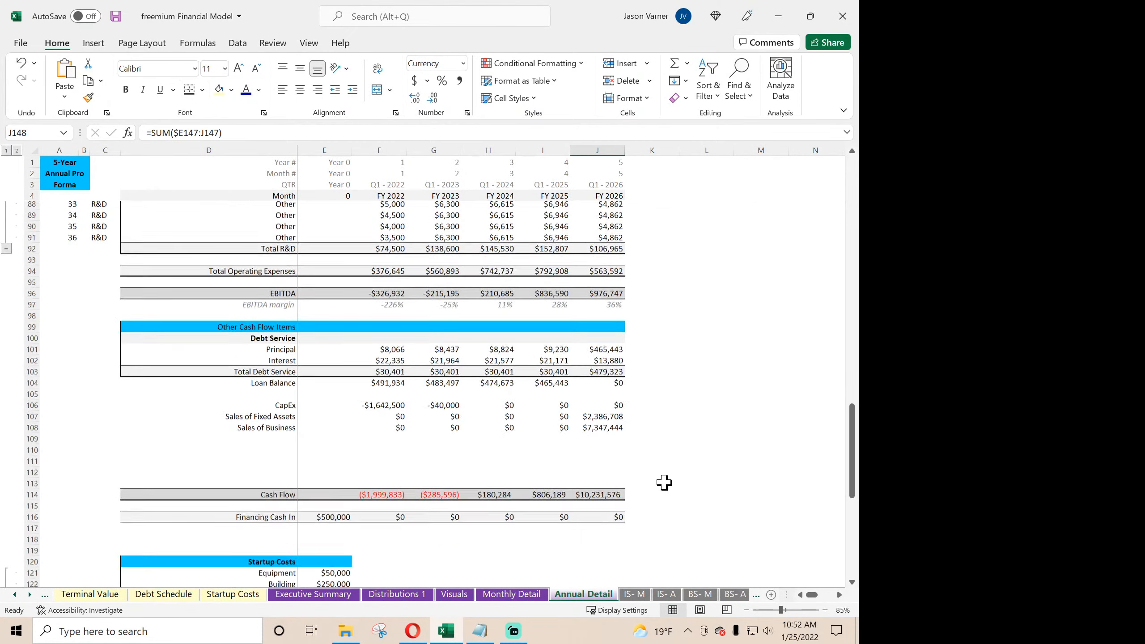
pyautogui.scroll(-4, 664, 483)
pyautogui.click(644, 449)
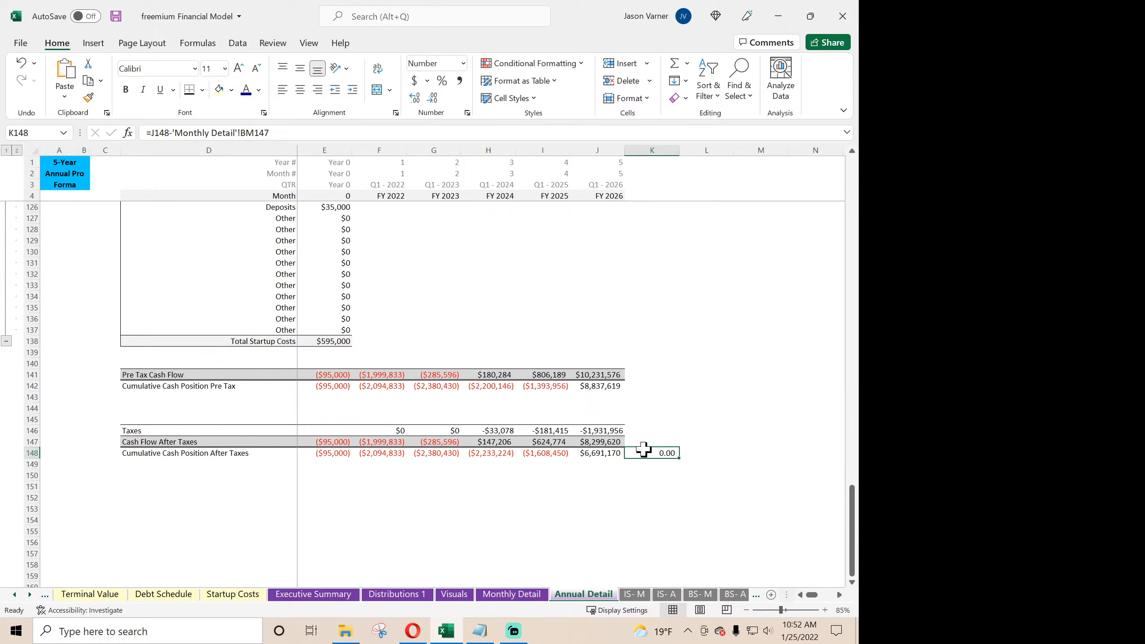
# - Change the Annual Detail vs. Monthly detail check in E39 of Global Control to reference 'Annual Detail'!J148
pyautogui.click(16, 596)
pyautogui.click(15, 595)
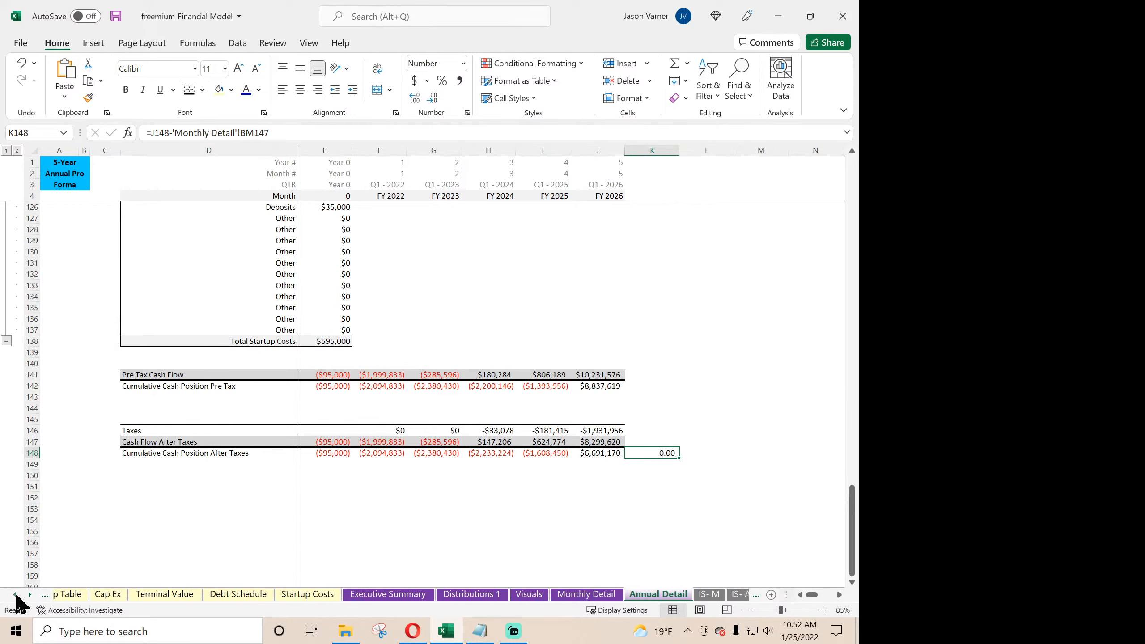
pyautogui.click(15, 595)
pyautogui.click(15, 595)
pyautogui.click(15, 595)
pyautogui.click(16, 595)
pyautogui.click(122, 594)
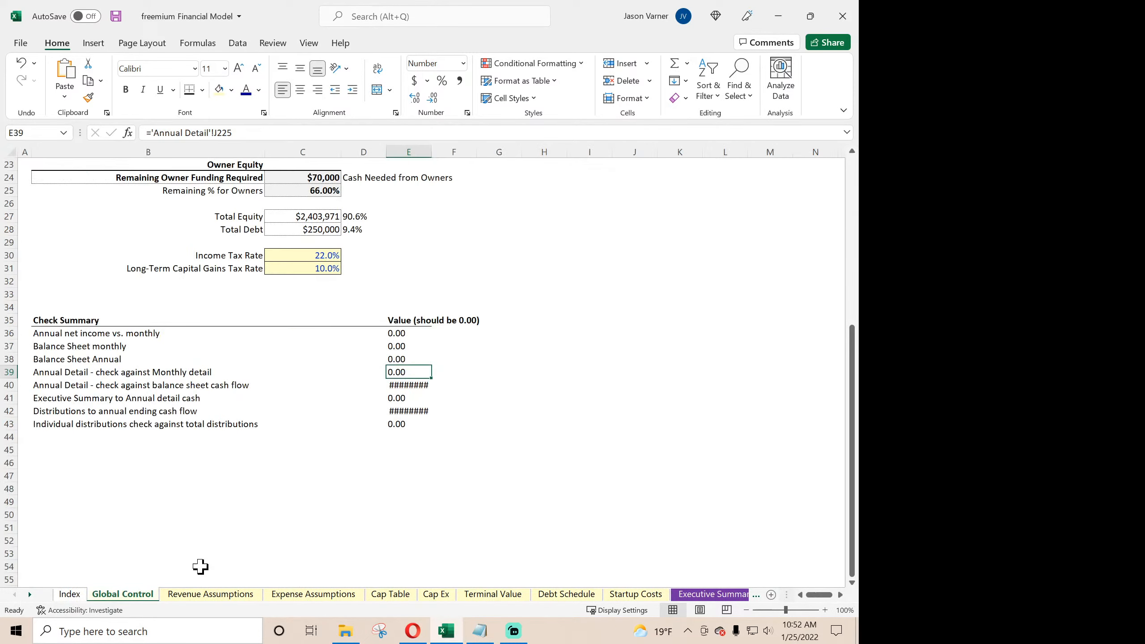
pyautogui.click(255, 131)
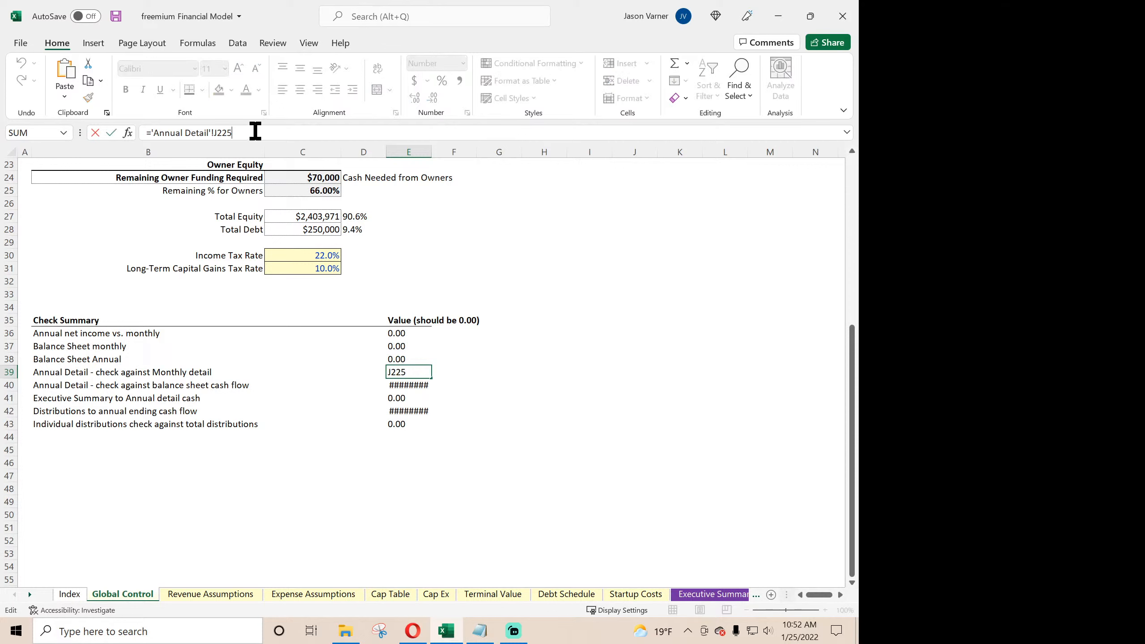
pyautogui.press('BackSpace')
pyautogui.write('188')
pyautogui.press('Return')
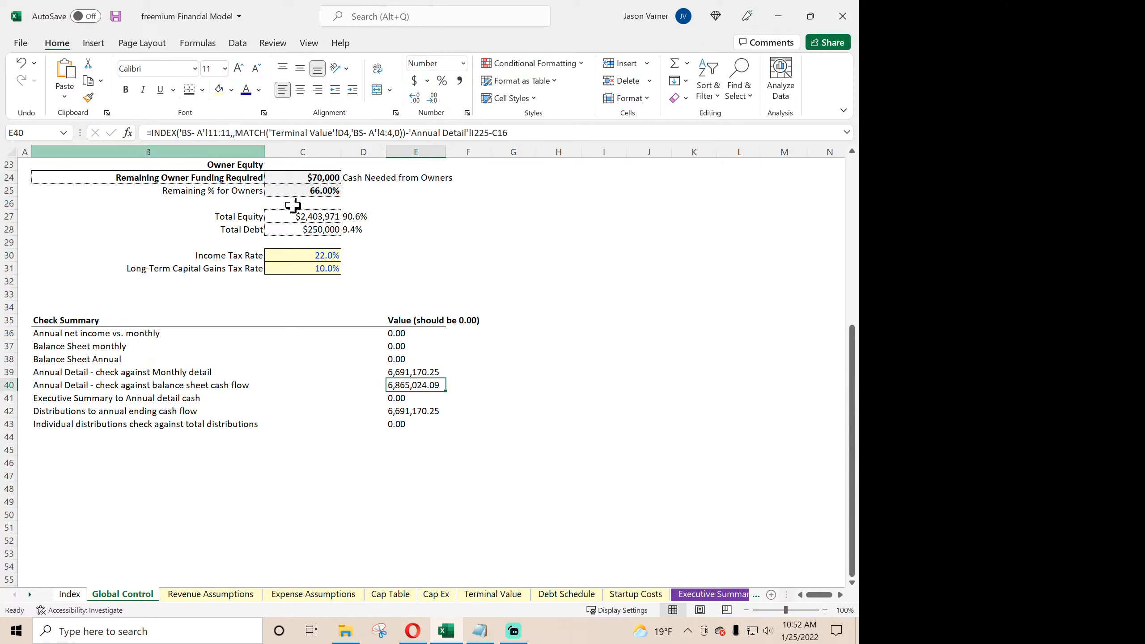
# - Compare the reference in E39 of Global Control with the location of the check cell in row 148 of Annual Detail
pyautogui.click(428, 373)
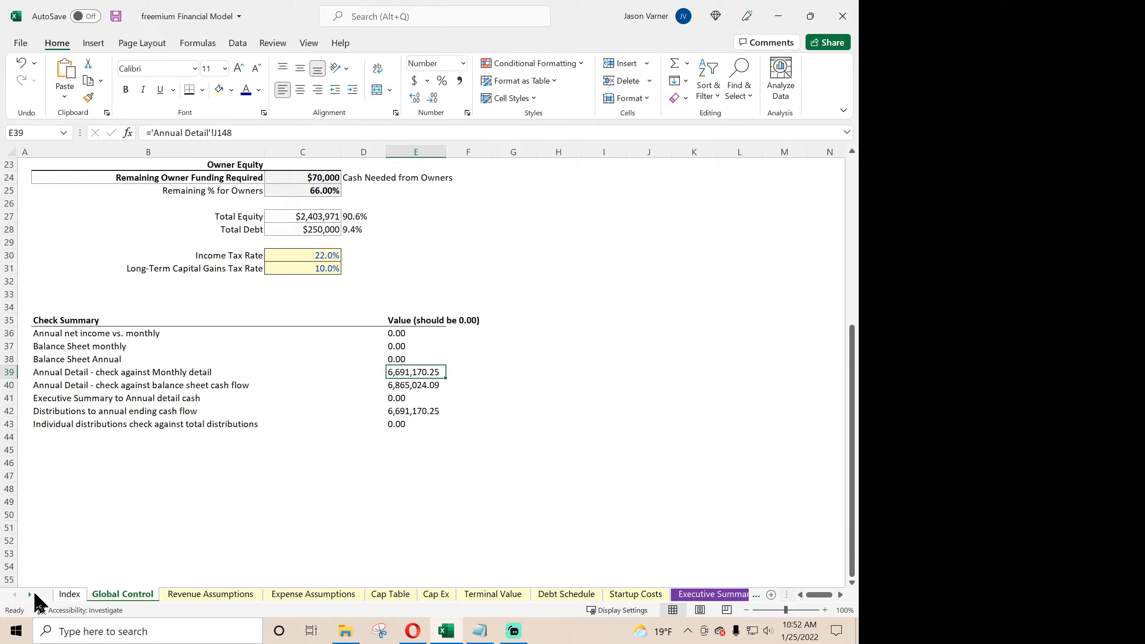
pyautogui.click(29, 595)
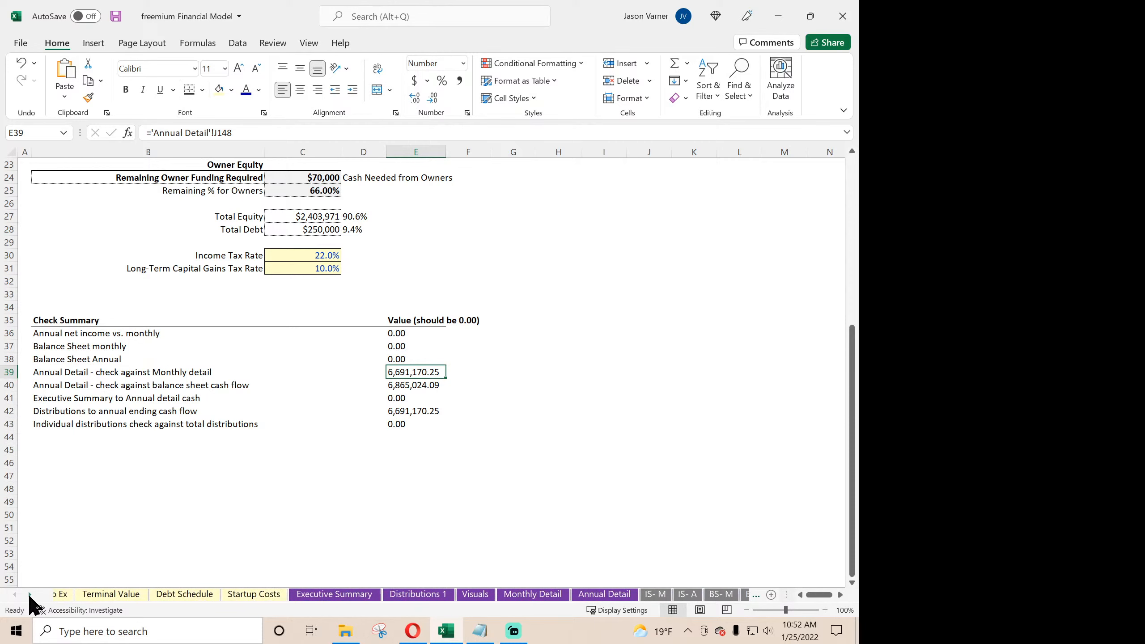
pyautogui.click(503, 596)
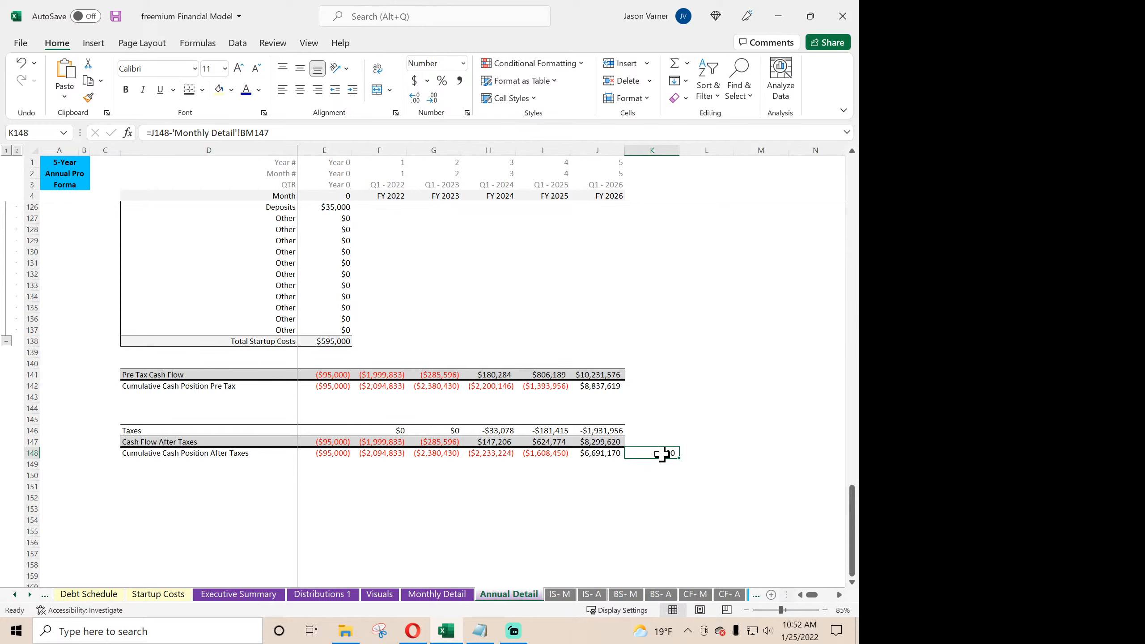
pyautogui.click(15, 594)
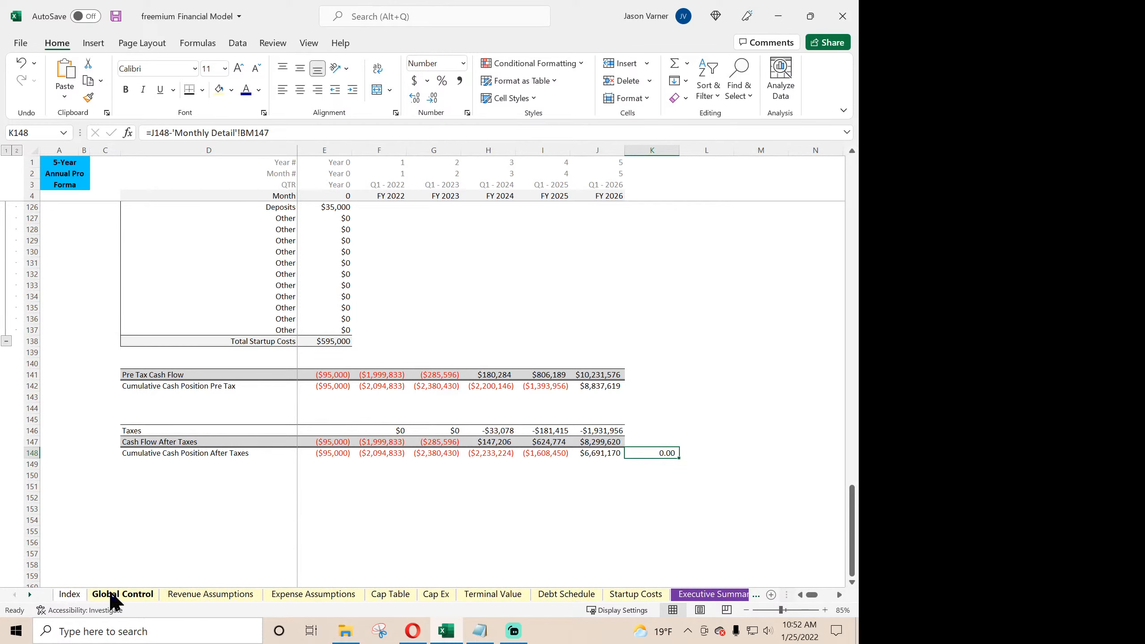
pyautogui.click(121, 595)
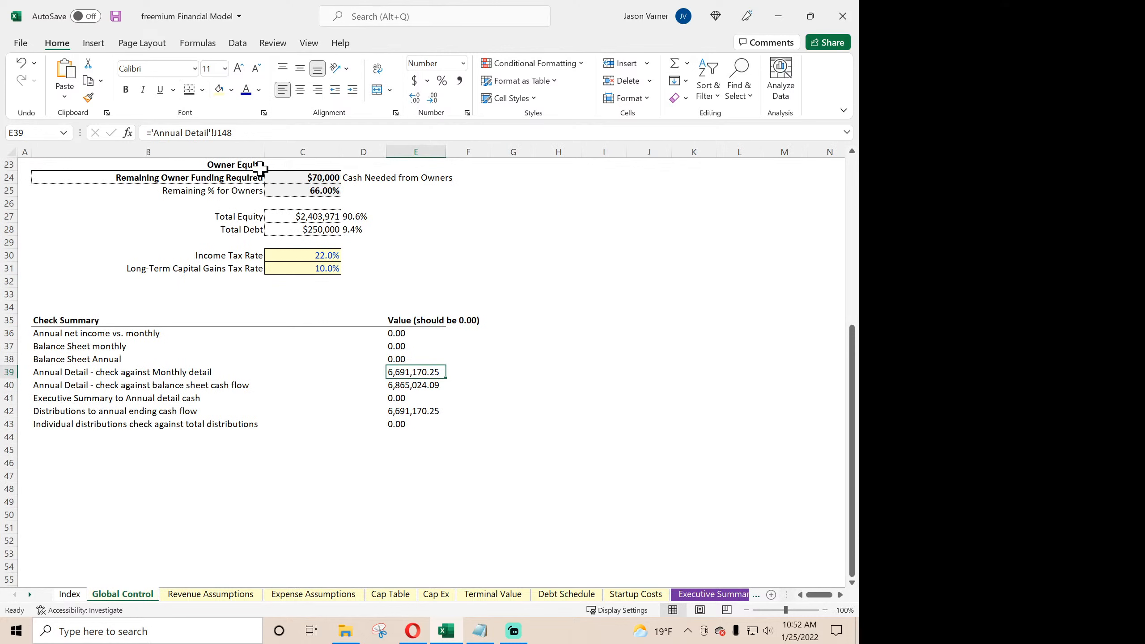
# - Correct the reference in E39 of Global Control to 'Annual Detail'!K148
pyautogui.click(221, 133)
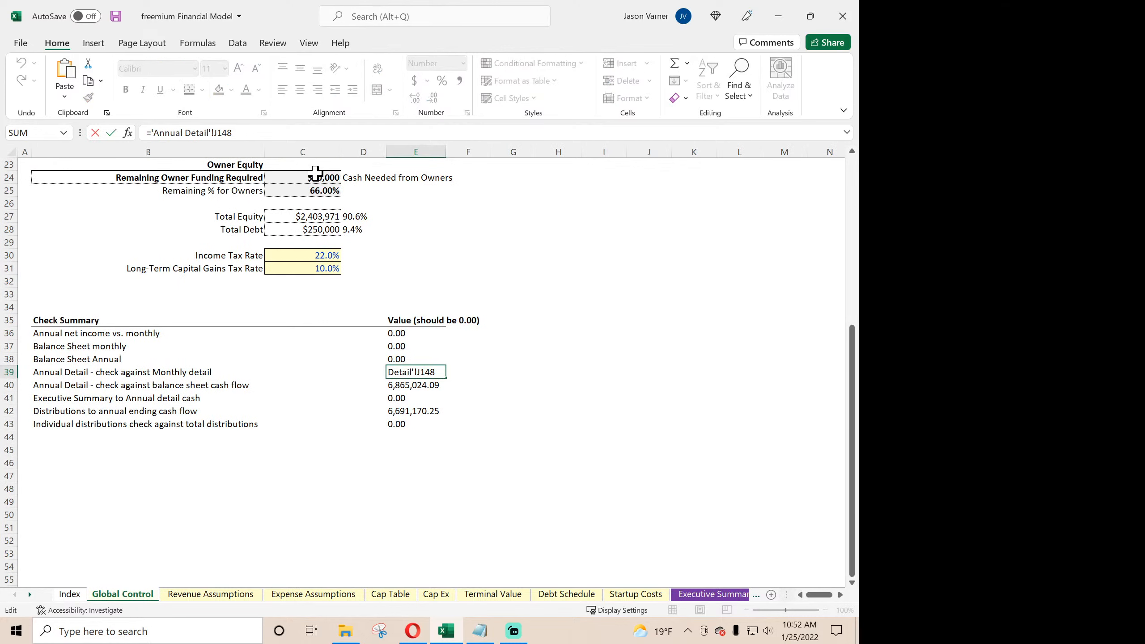
pyautogui.press('BackSpace')
pyautogui.write('I')
pyautogui.press('Return')
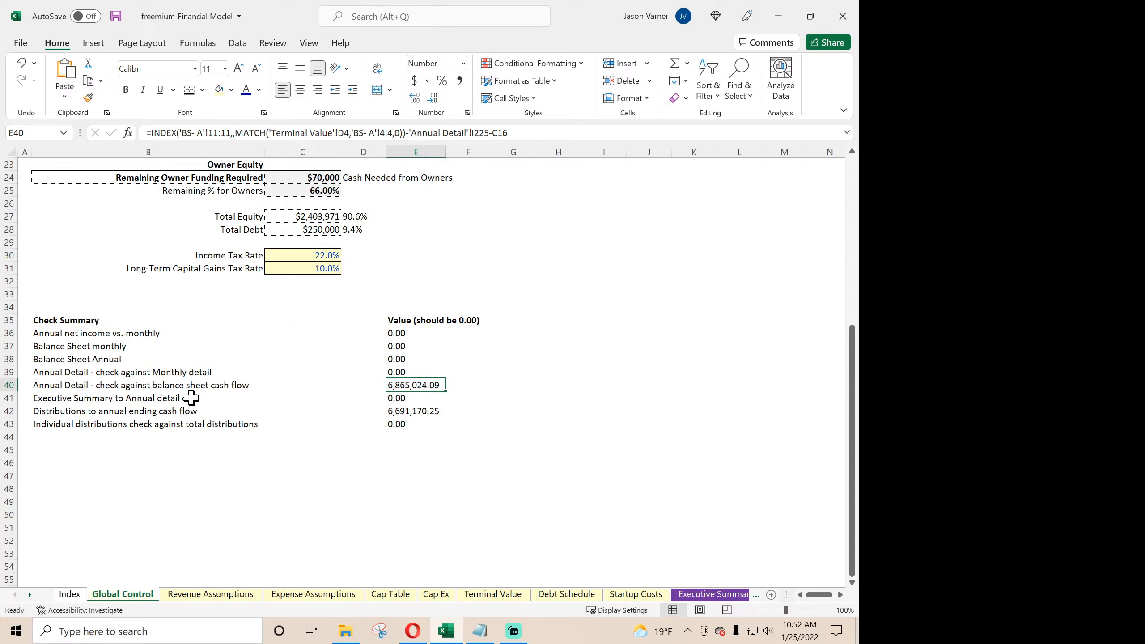
pyautogui.click(410, 372)
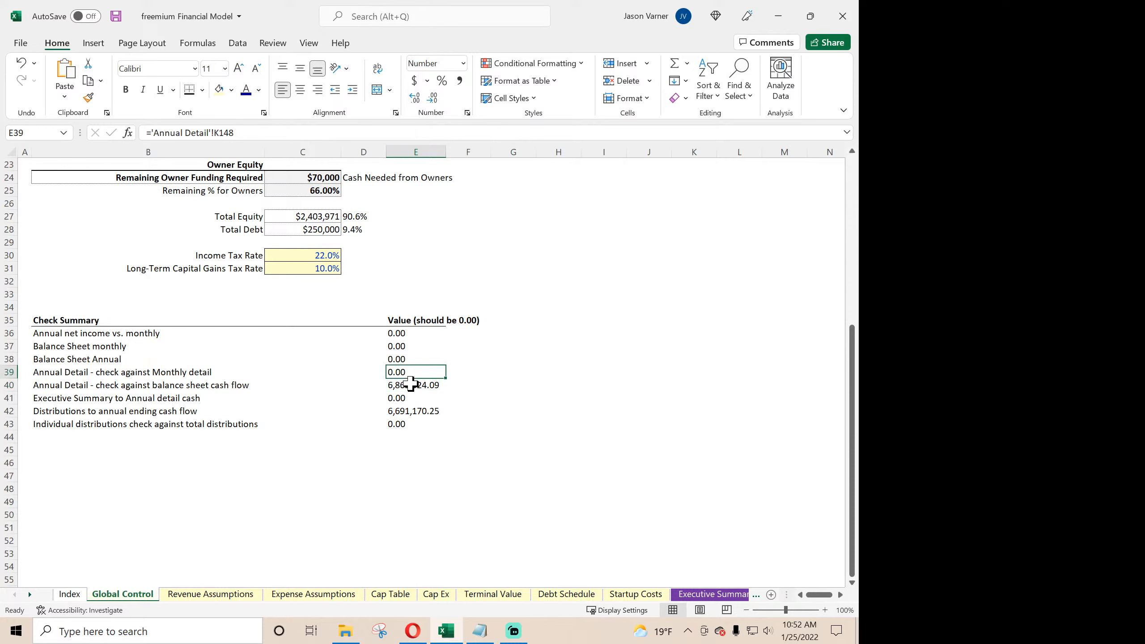
# - Examine the balance sheet cash flow check formula in E40 and the cumulative after-tax cash row it should use in Annual Detail
pyautogui.click(411, 385)
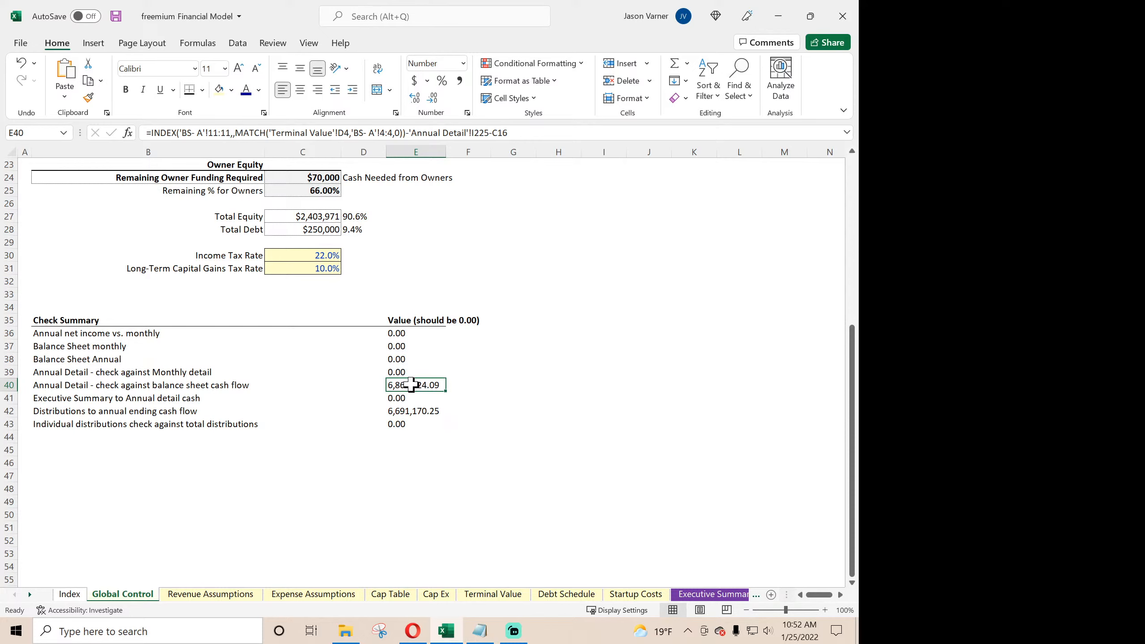
pyautogui.click(29, 595)
pyautogui.click(30, 595)
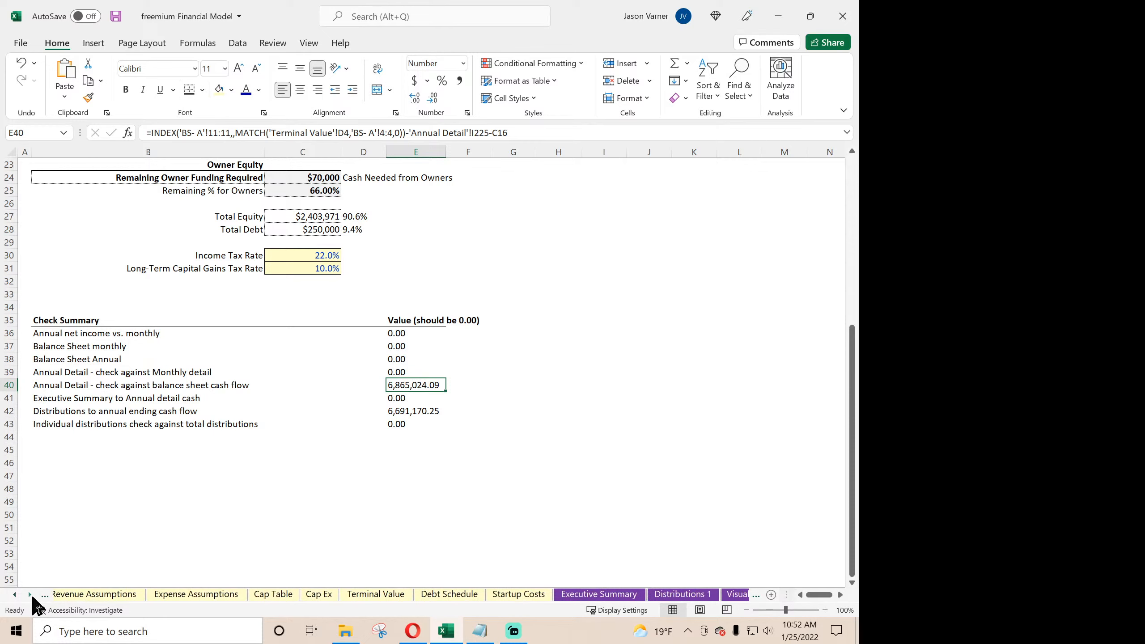
pyautogui.click(30, 595)
pyautogui.click(30, 595)
pyautogui.click(30, 595)
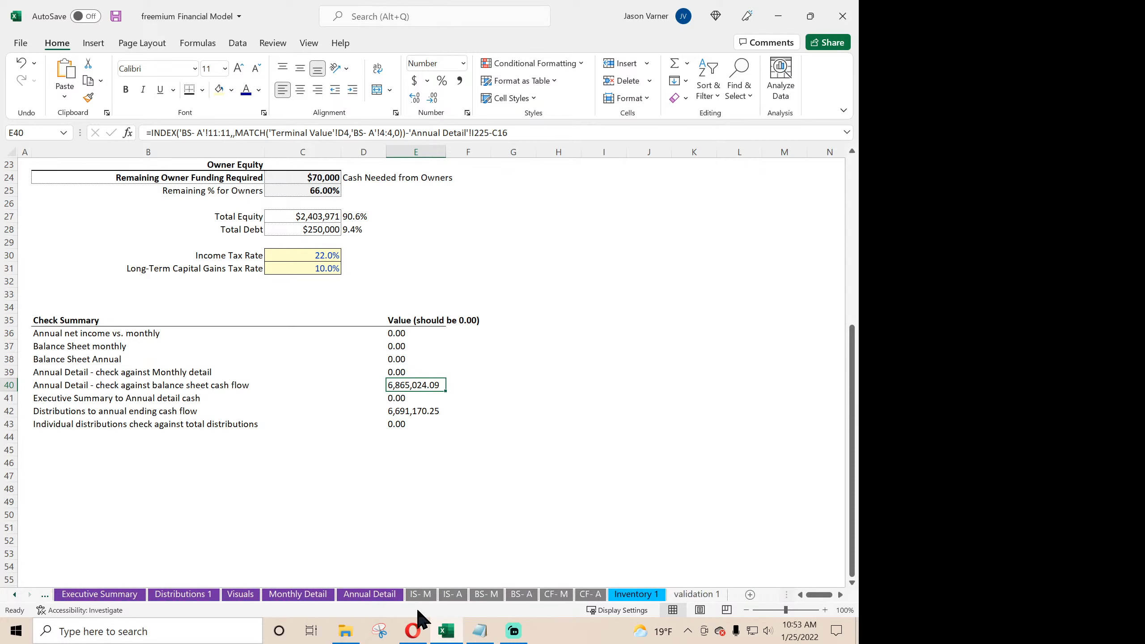
pyautogui.click(381, 597)
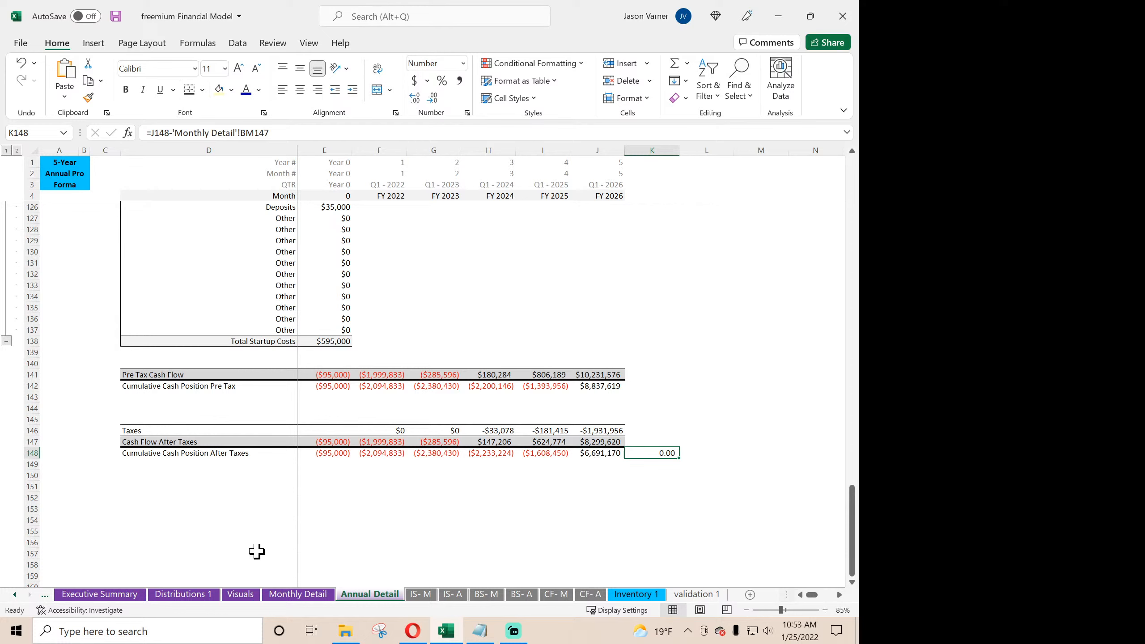
# - Change the Annual Detail reference in the balance sheet cash flow check in E40 of Global Control to 'Annual Detail'!J148
pyautogui.click(13, 596)
pyautogui.click(14, 595)
pyautogui.click(13, 595)
pyautogui.click(13, 595)
pyautogui.click(11, 598)
pyautogui.click(10, 598)
pyautogui.click(10, 598)
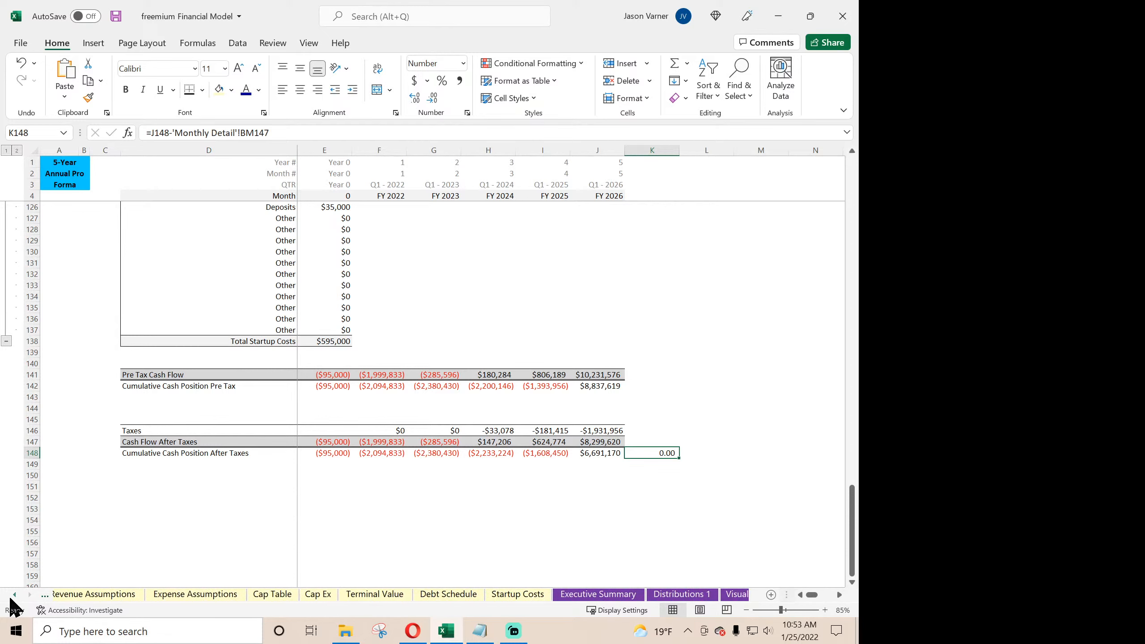
pyautogui.click(11, 598)
pyautogui.click(11, 598)
pyautogui.click(125, 594)
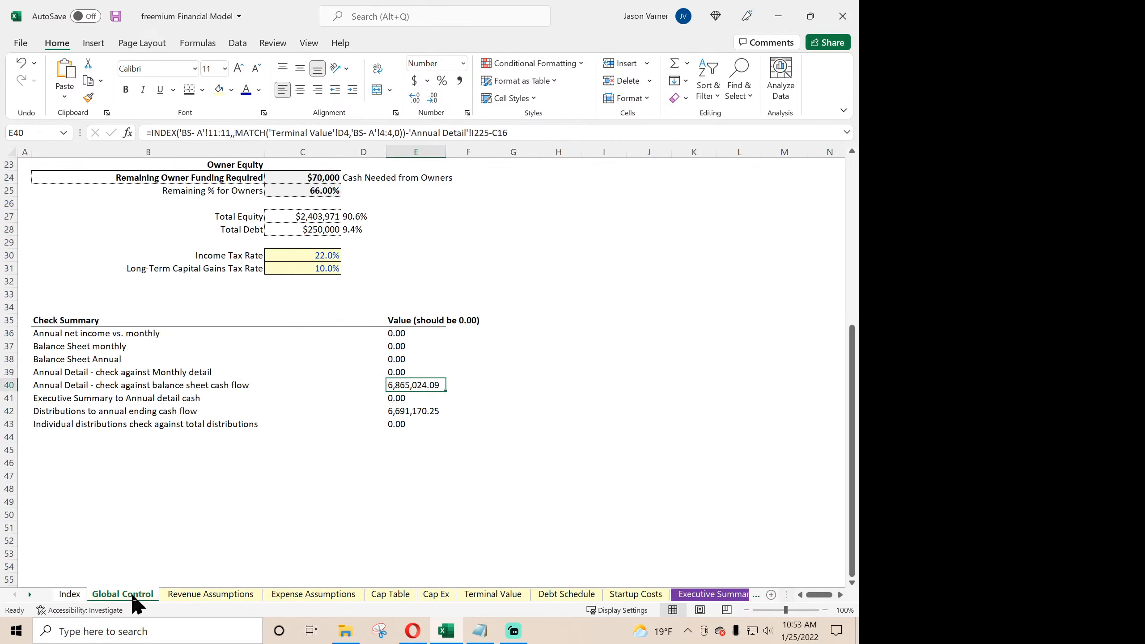
pyautogui.click(490, 132)
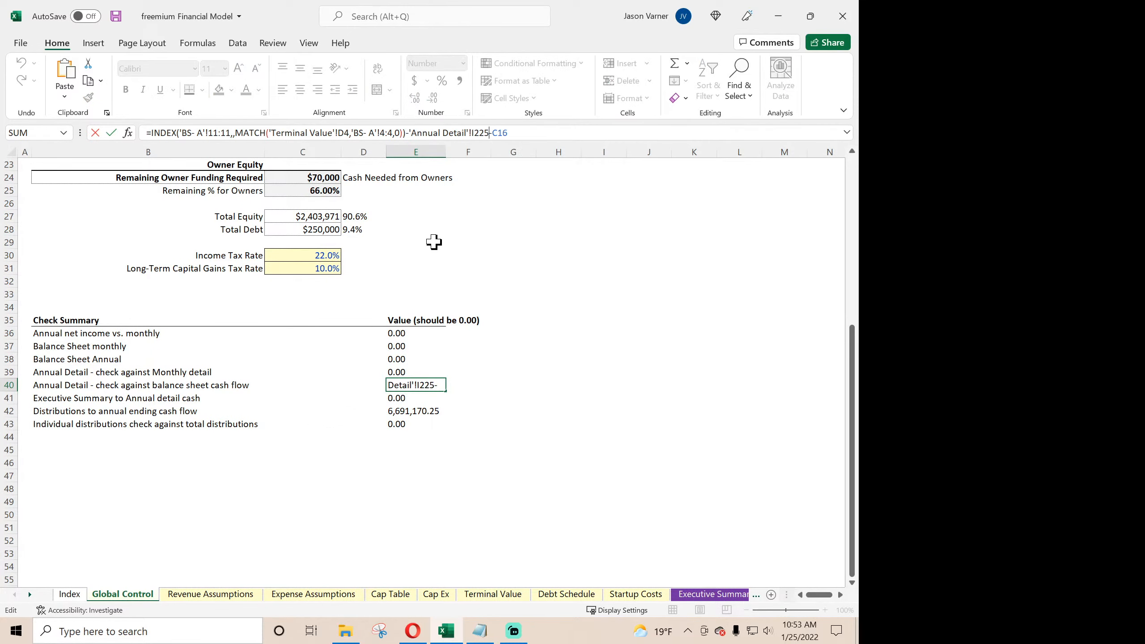
pyautogui.press('BackSpace')
pyautogui.press('BackSpace')
pyautogui.press('BackSpace')
pyautogui.press('BackSpace')
pyautogui.write('j148')
pyautogui.scroll(7, 434, 243)
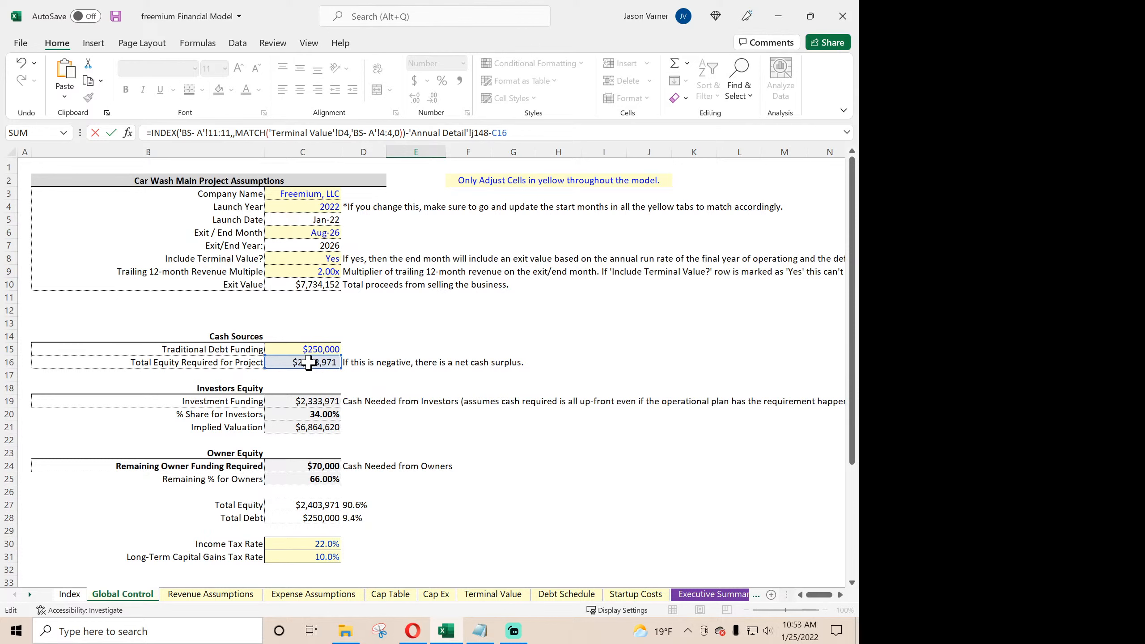
pyautogui.scroll(-7, 313, 367)
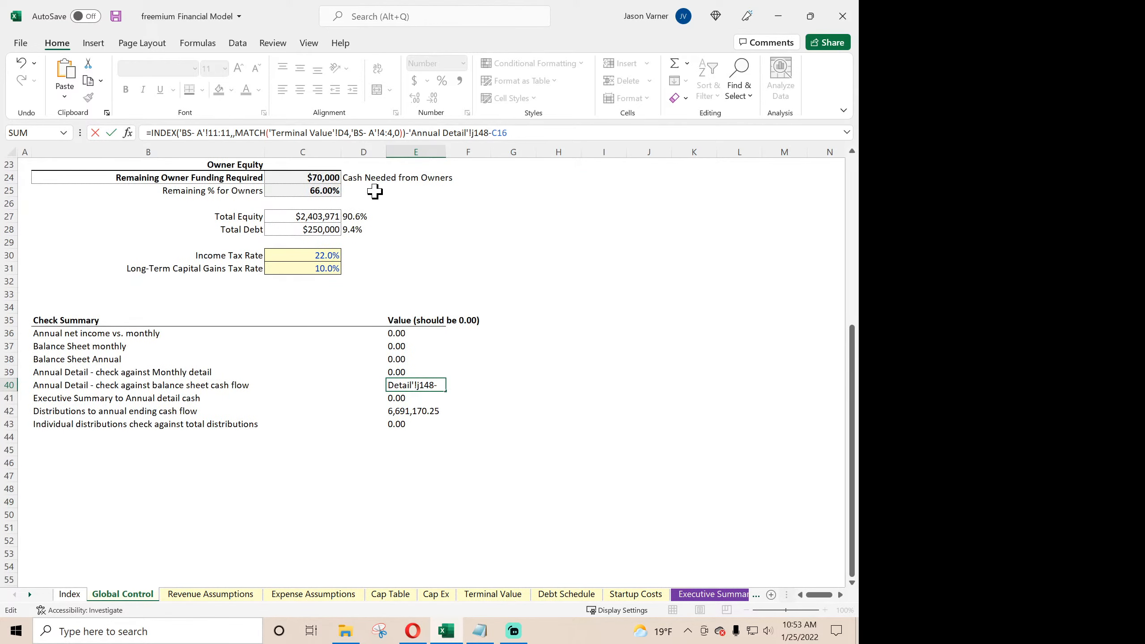
pyautogui.press('Return')
pyautogui.press('Up')
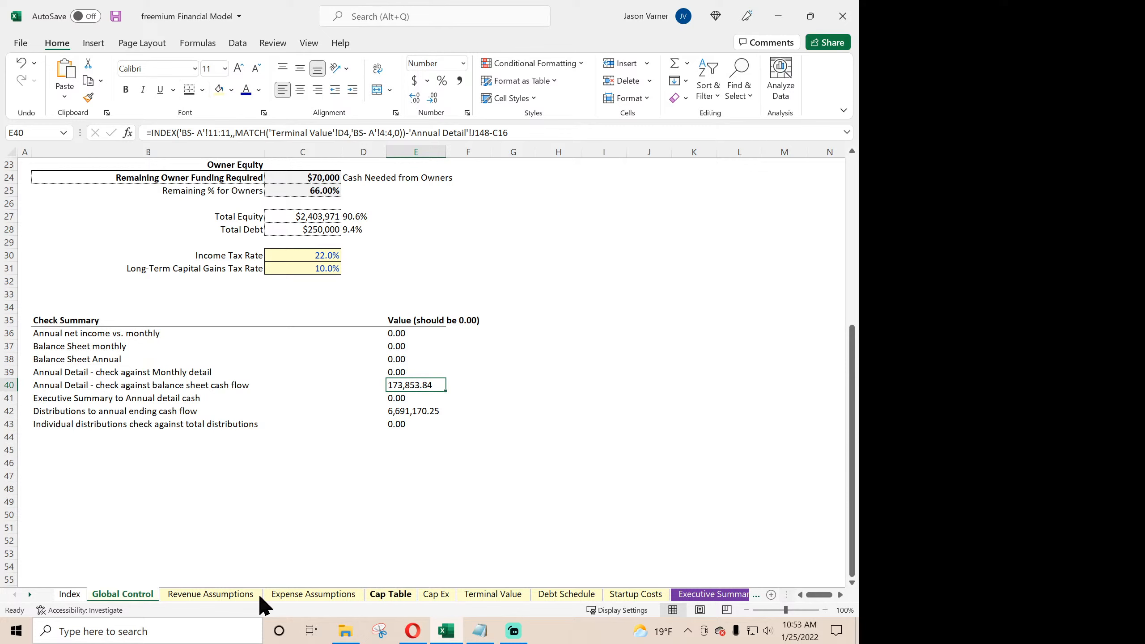
# - Examine the BS- M sheet and the End Month cell D3 on Terminal Value for the period references used by the E40 check
pyautogui.click(29, 595)
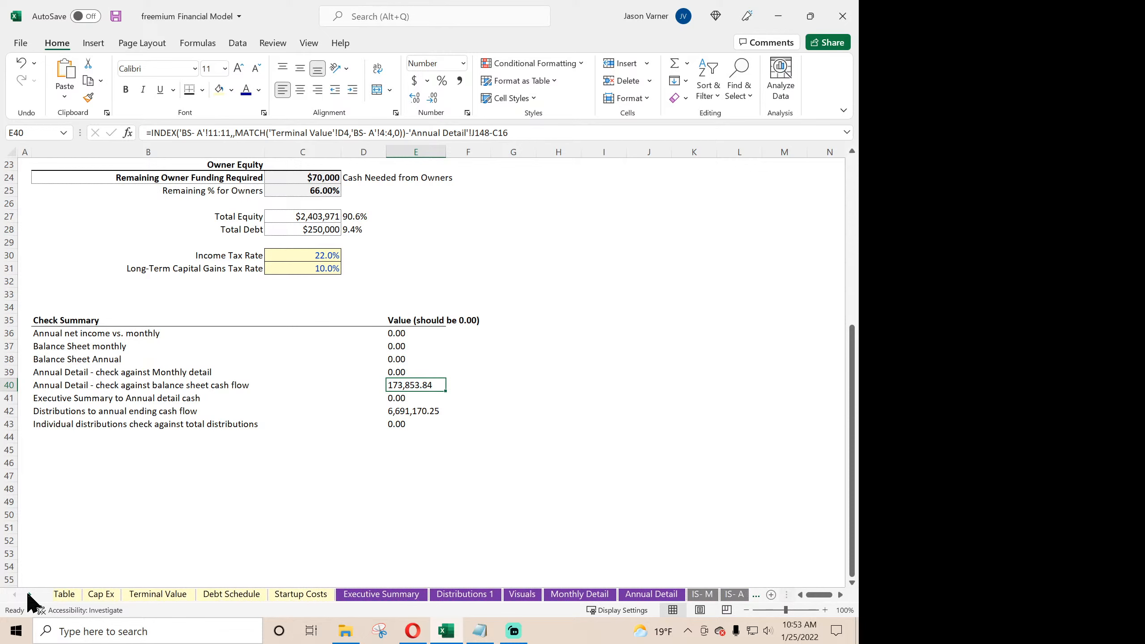
pyautogui.click(736, 595)
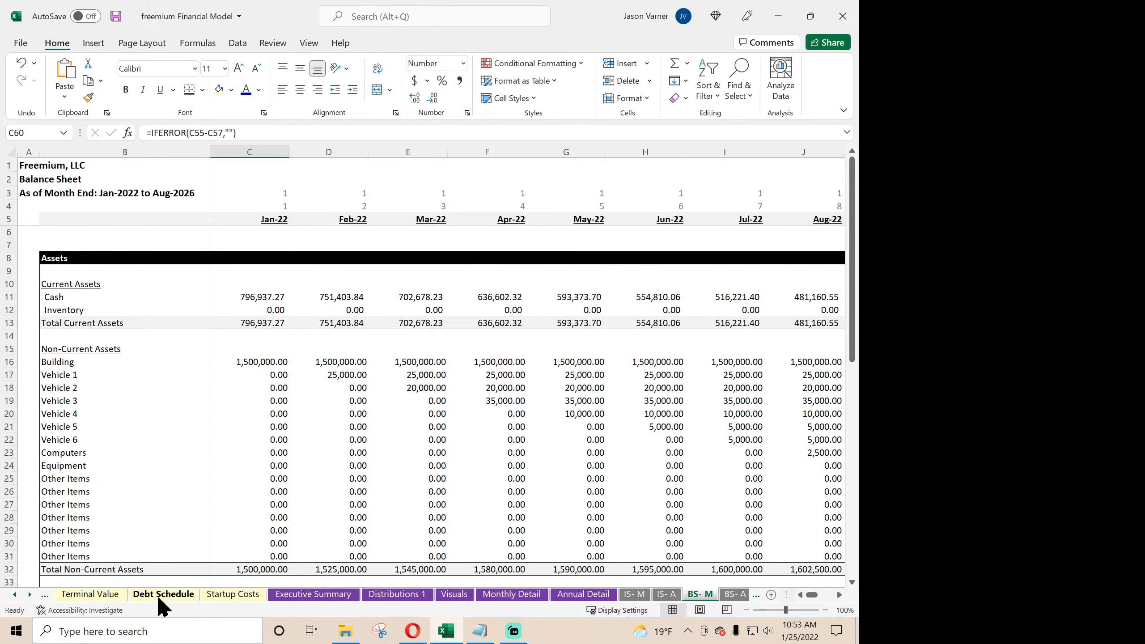
pyautogui.click(109, 596)
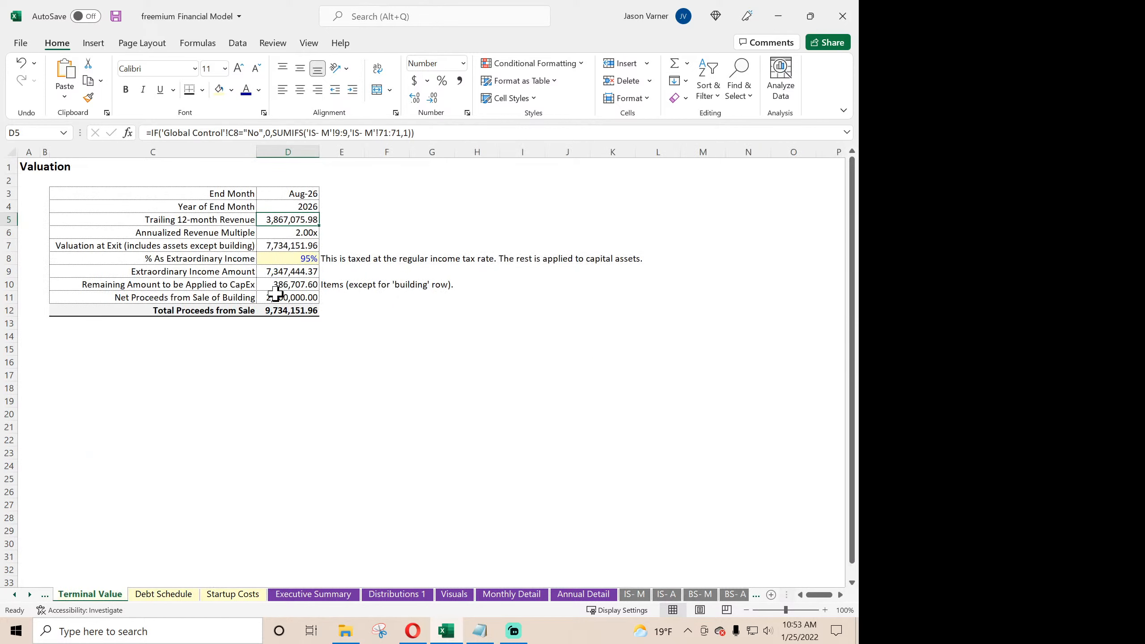
pyautogui.click(298, 195)
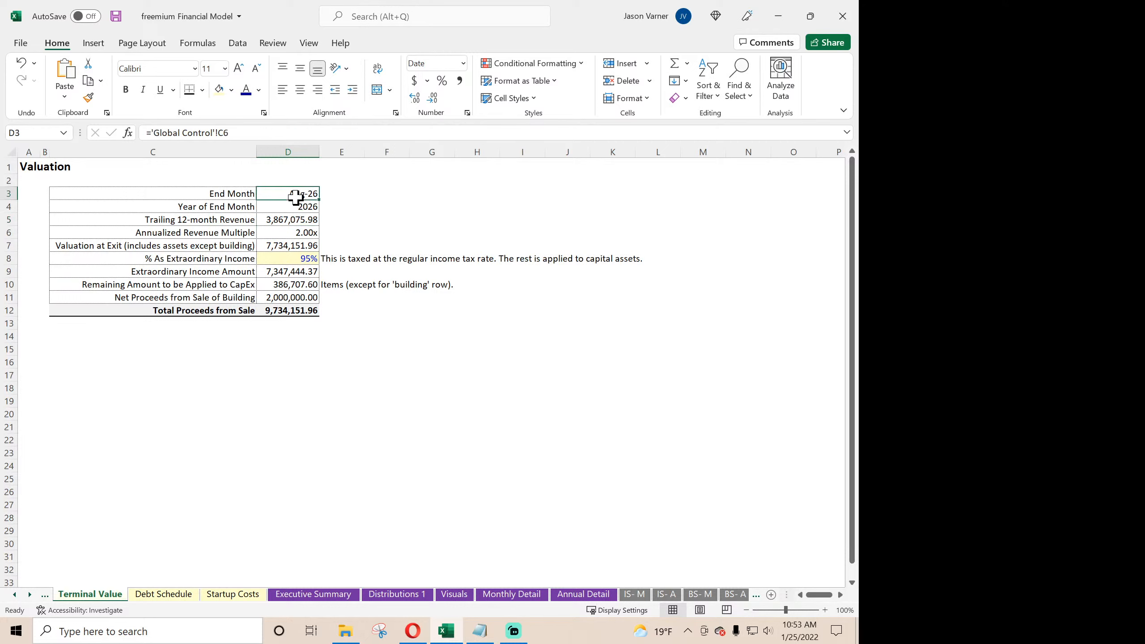
pyautogui.click(14, 595)
pyautogui.click(13, 596)
pyautogui.click(13, 596)
pyautogui.click(14, 595)
pyautogui.click(13, 596)
pyautogui.click(14, 595)
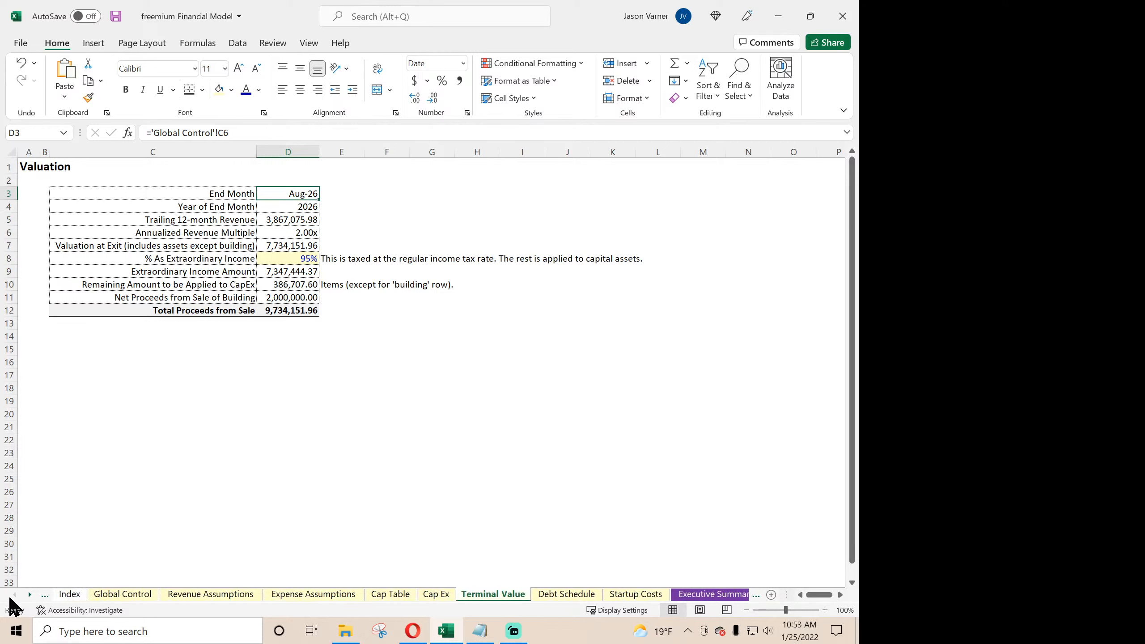
pyautogui.click(121, 595)
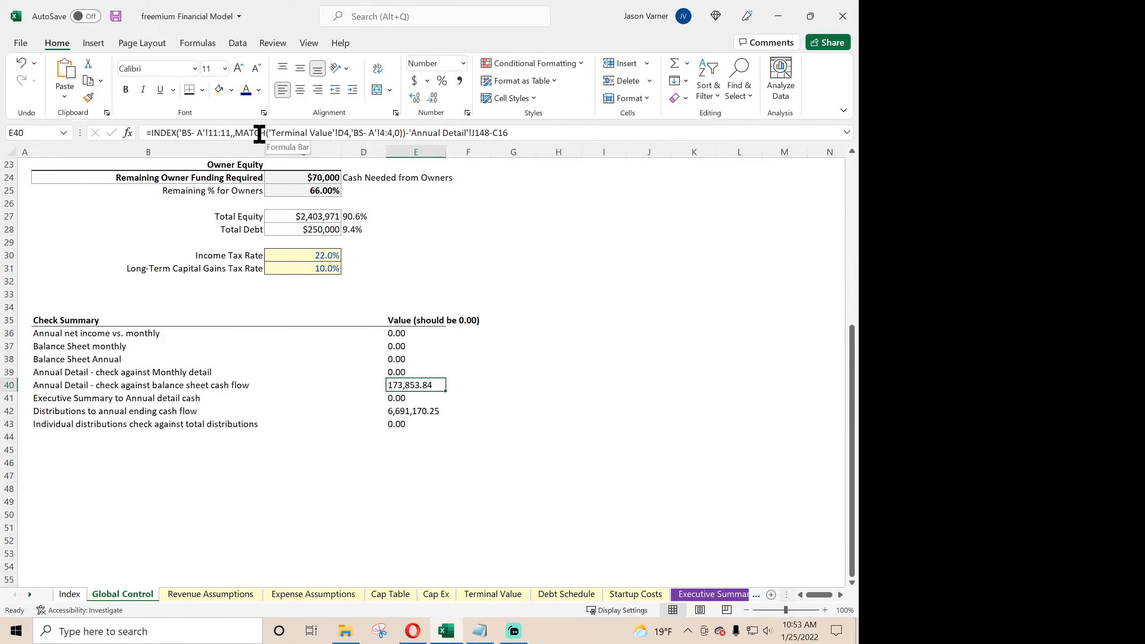
# - Try changing the MATCH lookup range in the E40 check formula to 'BS- A'!5:5
pyautogui.click(385, 133)
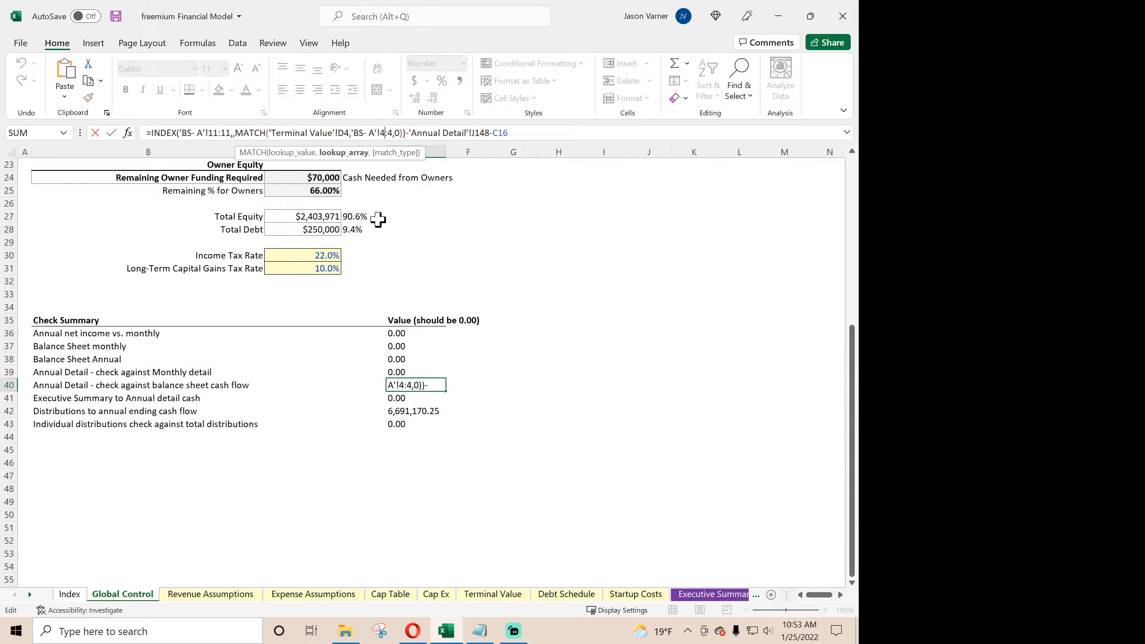
pyautogui.press('BackSpace')
pyautogui.write('5')
pyautogui.press('BackSpace')
pyautogui.write('5')
pyautogui.press('Right')
pyautogui.press('Right')
pyautogui.press('Right')
pyautogui.press('Right')
pyautogui.press('Right')
pyautogui.press('Right')
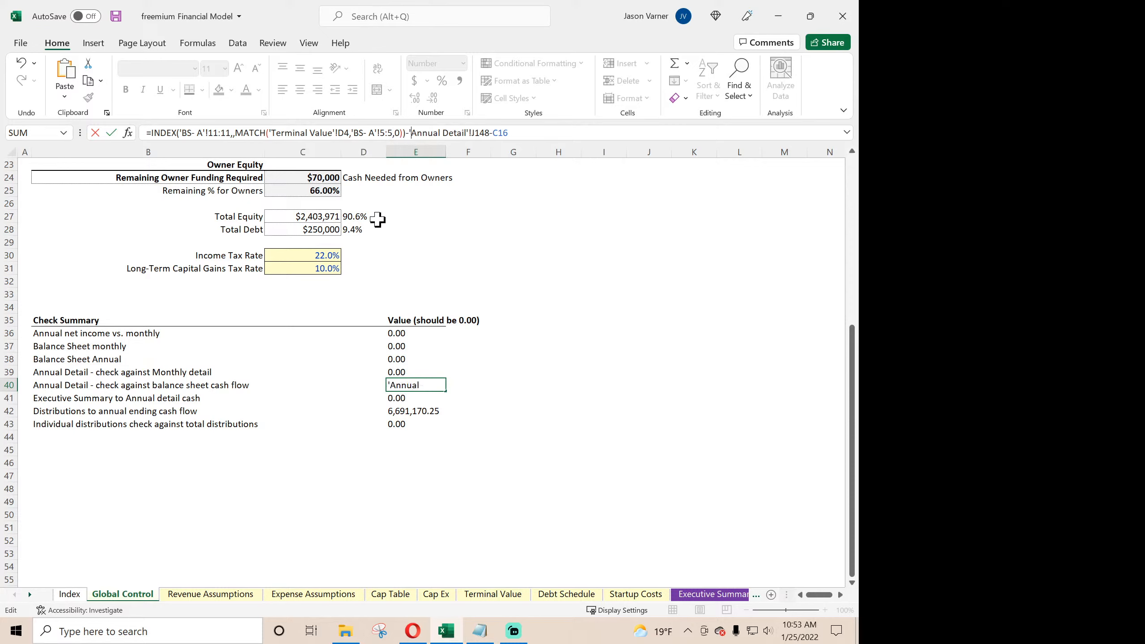
# - Try changing the MATCH lookup value in the E40 check formula to 'Terminal Value'!D3
pyautogui.press('Left')
pyautogui.press('Left')
pyautogui.press('Left')
pyautogui.press('Left')
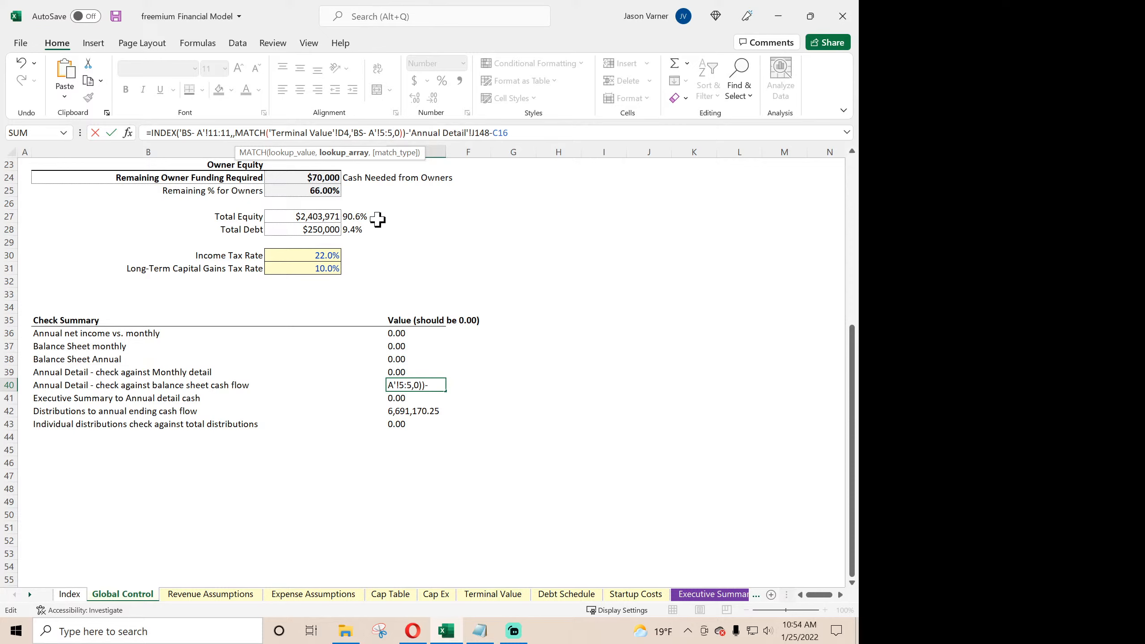
pyautogui.press('Left')
pyautogui.press('Left')
pyautogui.press('Left')
pyautogui.press('BackSpace')
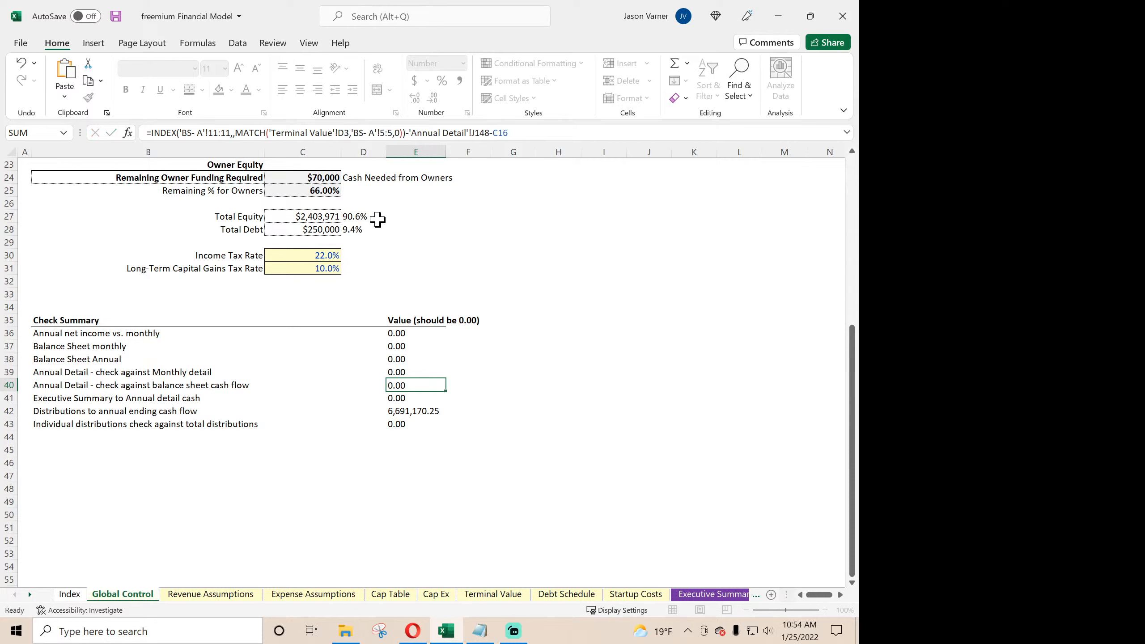
pyautogui.press('Return')
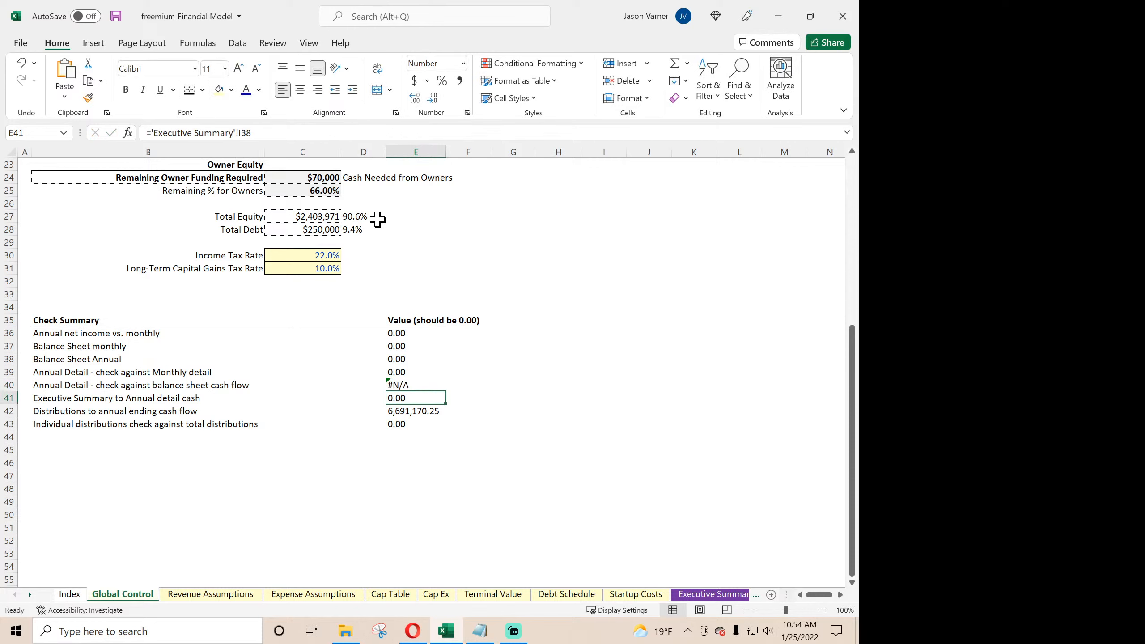
# - Set the MATCH lookup value in the E40 check formula back to 'Terminal Value'!D4
pyautogui.click(405, 385)
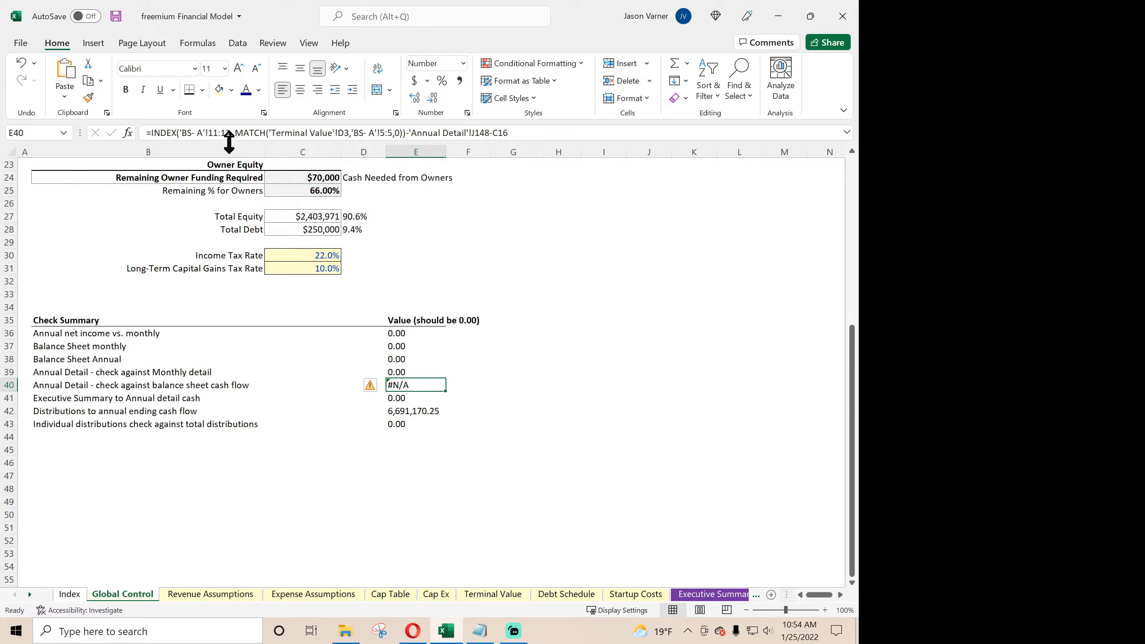
pyautogui.click(348, 132)
pyautogui.press('BackSpace')
pyautogui.write('4')
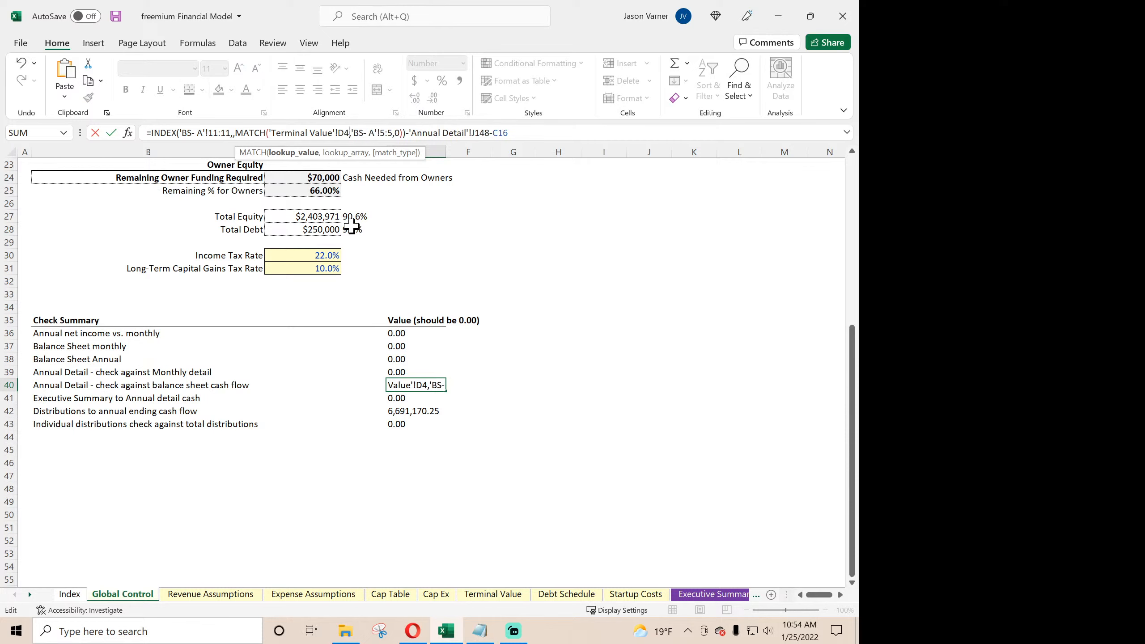
# - Set the MATCH lookup range in the E40 check formula back to 'BS- A'!4:4
pyautogui.press('Right')
pyautogui.press('Right')
pyautogui.press('Right')
pyautogui.press('Right')
pyautogui.press('Right')
pyautogui.press('Right')
pyautogui.press('Right')
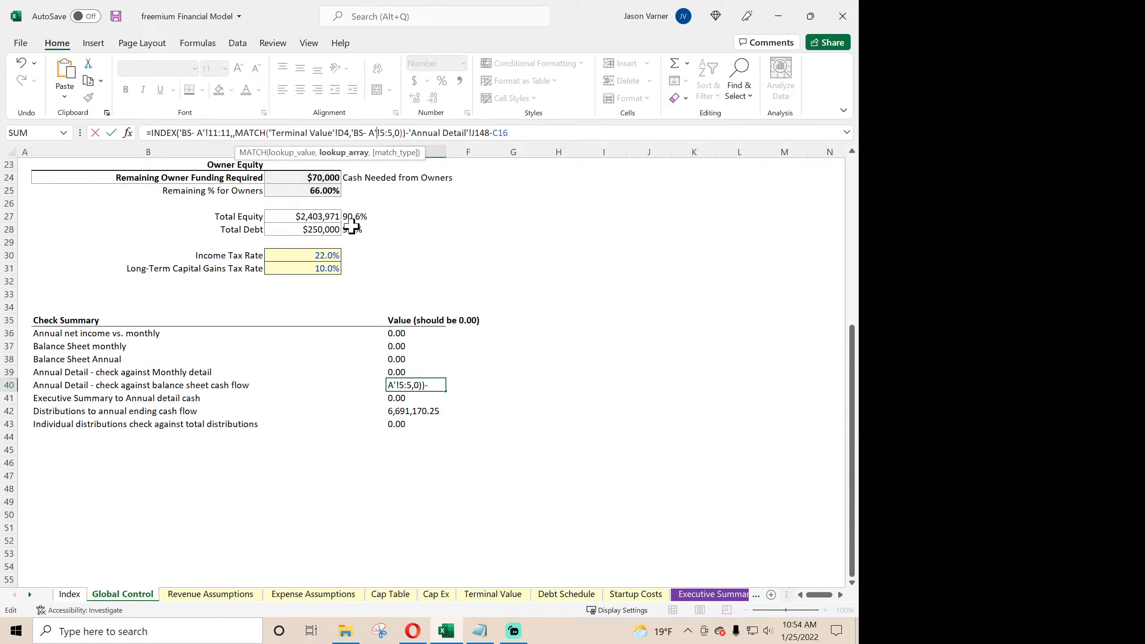
pyautogui.press('BackSpace')
pyautogui.write('4')
pyautogui.press('BackSpace')
pyautogui.write('4')
pyautogui.press('Return')
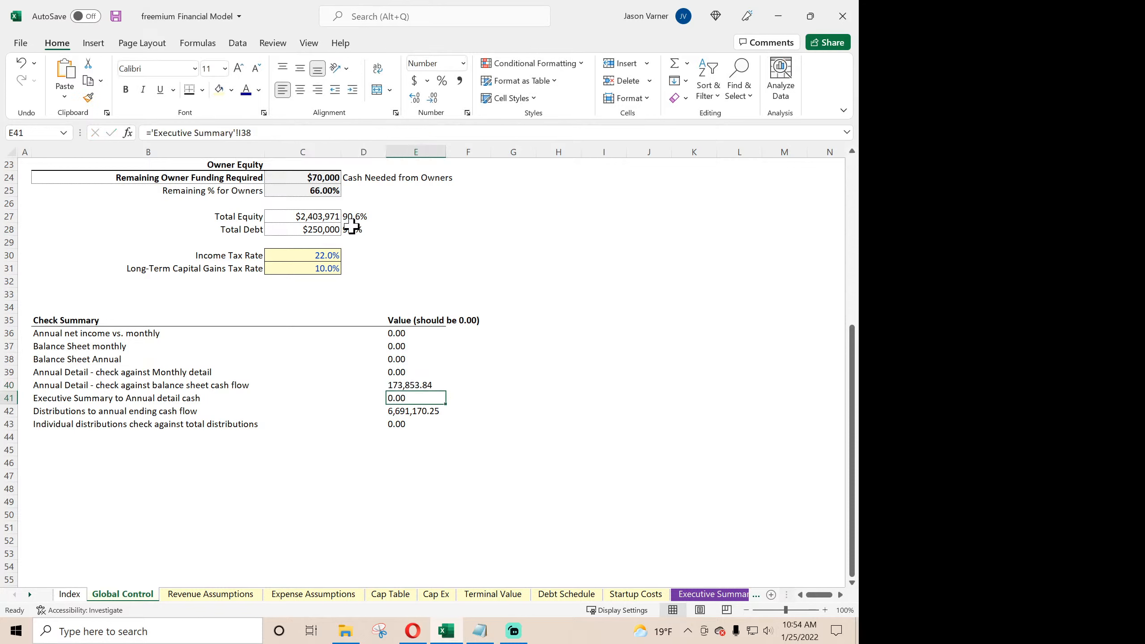
pyautogui.press('Up')
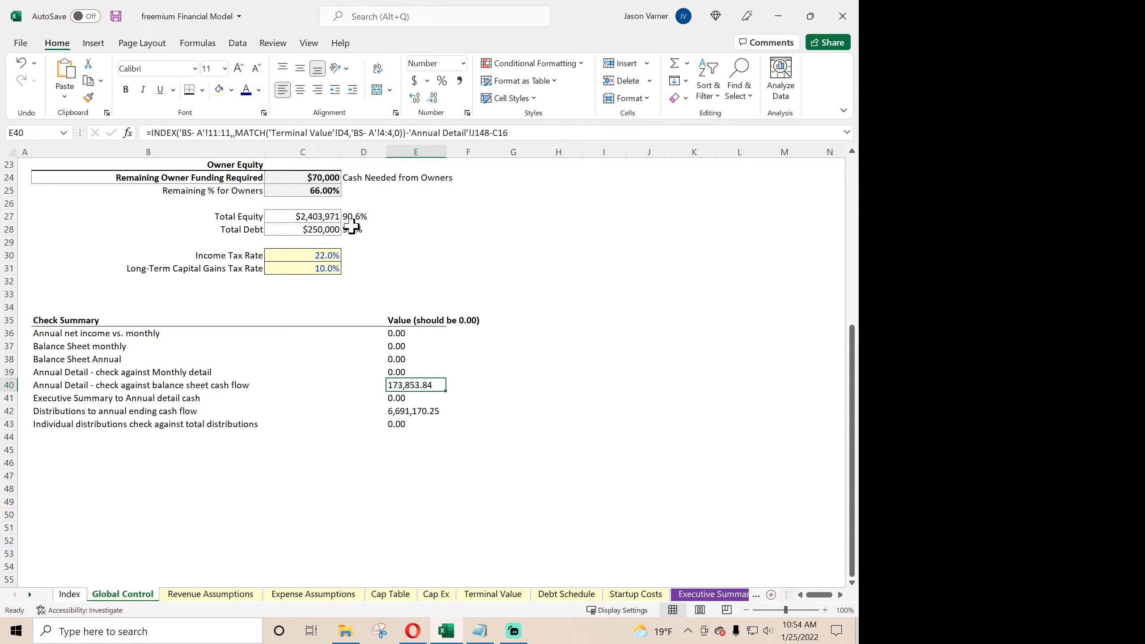
# - Rebuild the Executive Summary to Annual detail cash check in E41 as 'Executive Summary'!H38 minus 'Annual Detail'!J148
pyautogui.click(417, 398)
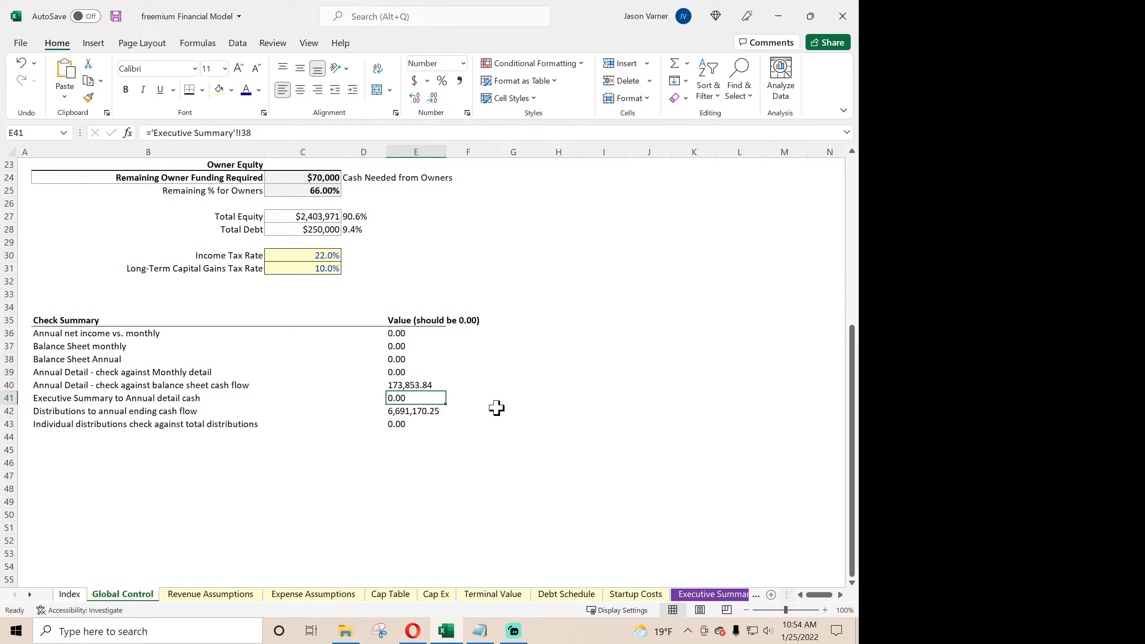
pyautogui.write('=')
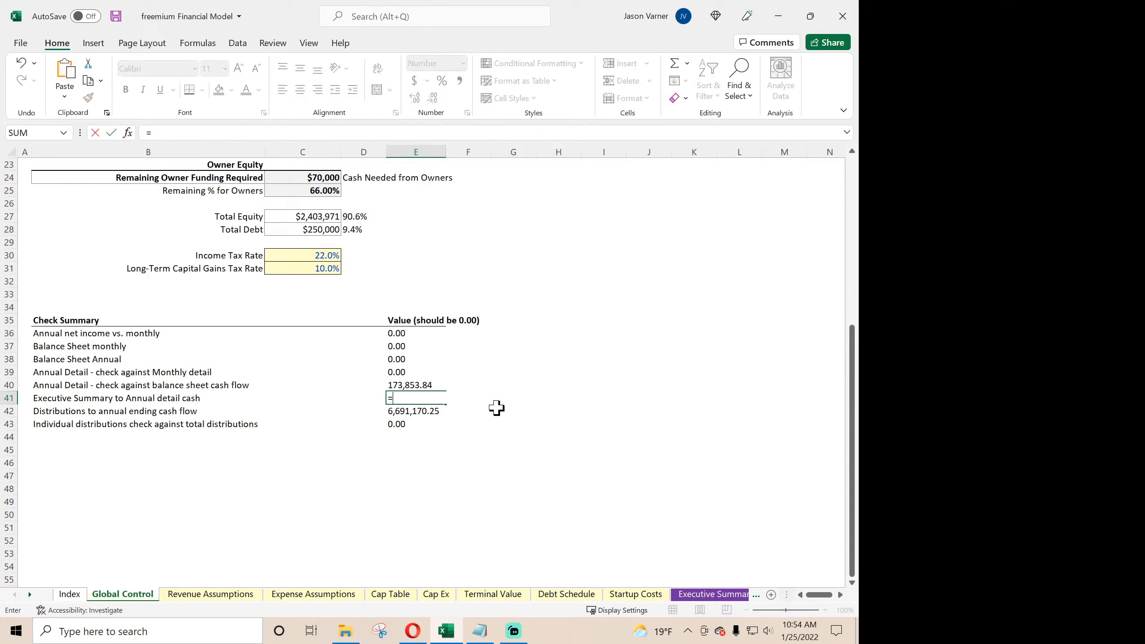
pyautogui.click(705, 594)
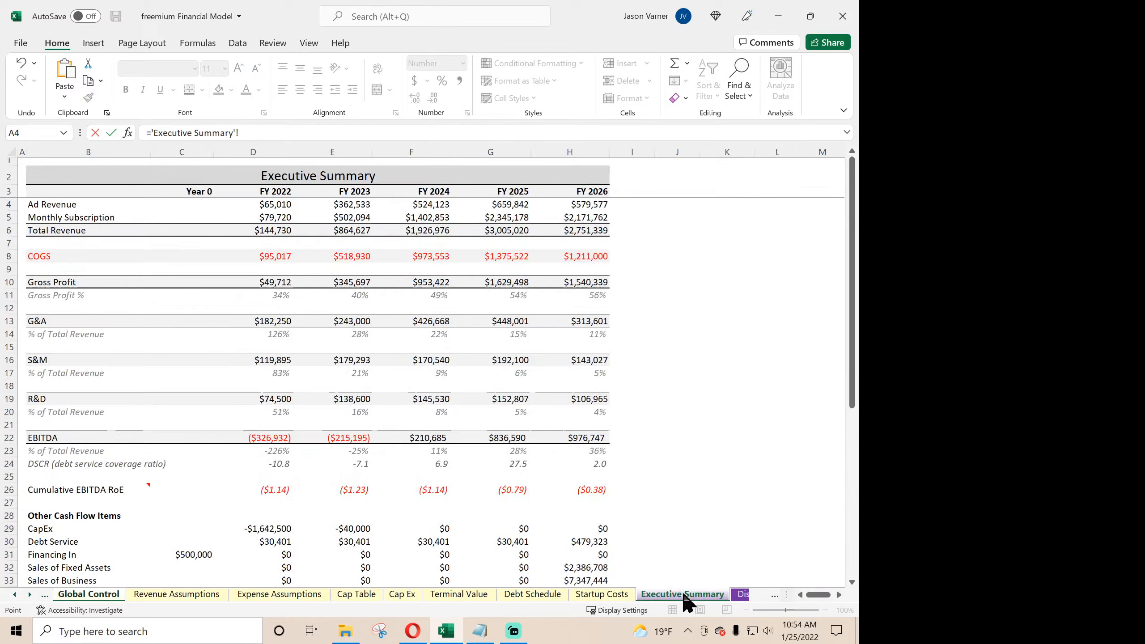
pyautogui.scroll(-7, 658, 495)
pyautogui.scroll(-4, 658, 495)
pyautogui.scroll(4, 658, 495)
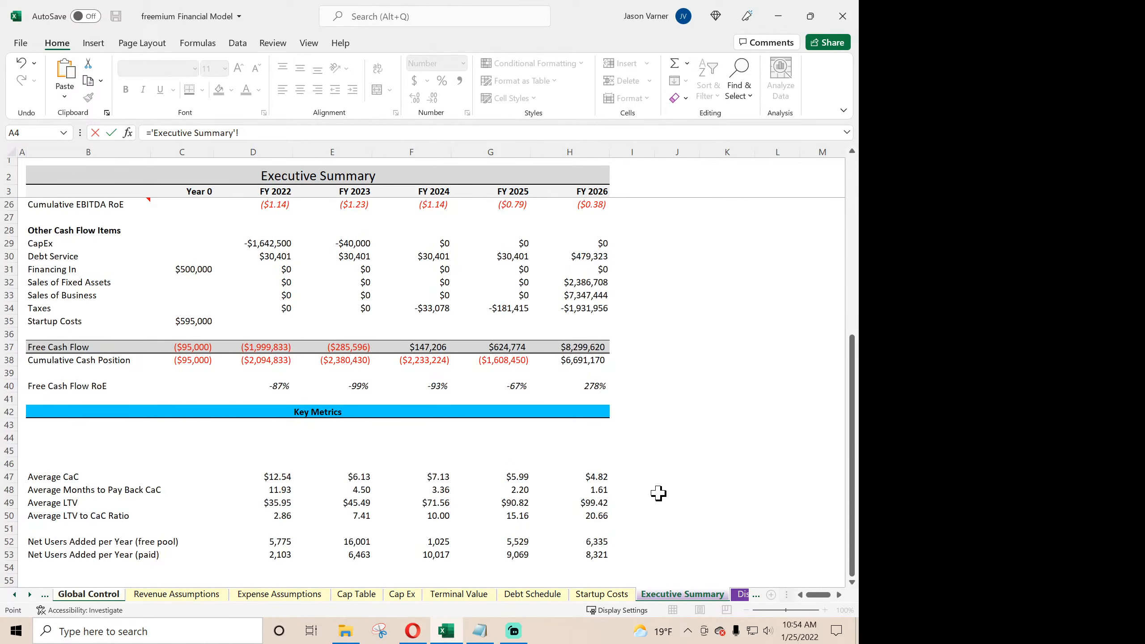
pyautogui.click(588, 360)
pyautogui.write('-')
pyautogui.click(31, 594)
pyautogui.click(30, 594)
pyautogui.click(31, 595)
pyautogui.click(31, 594)
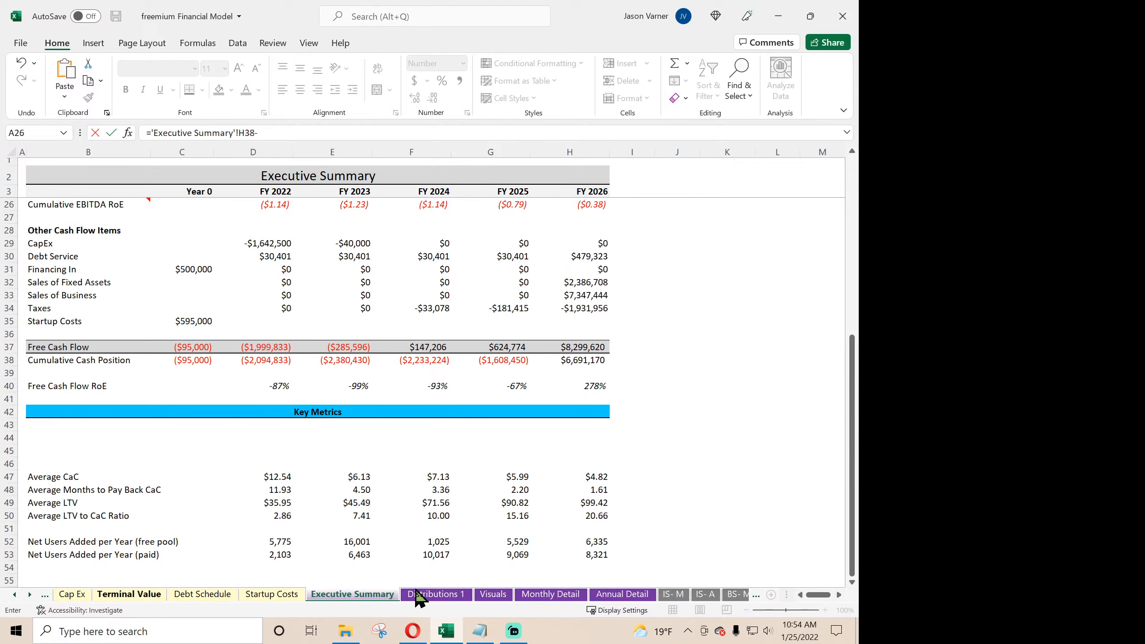
pyautogui.click(622, 594)
pyautogui.scroll(-4, 677, 429)
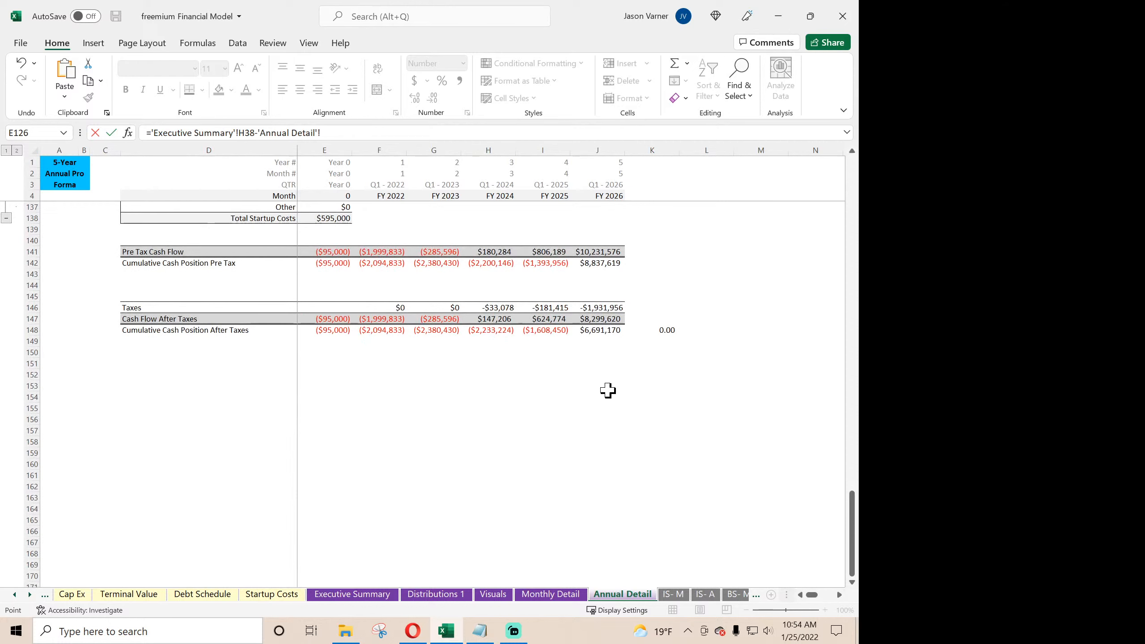
pyautogui.click(600, 330)
pyautogui.press('Return')
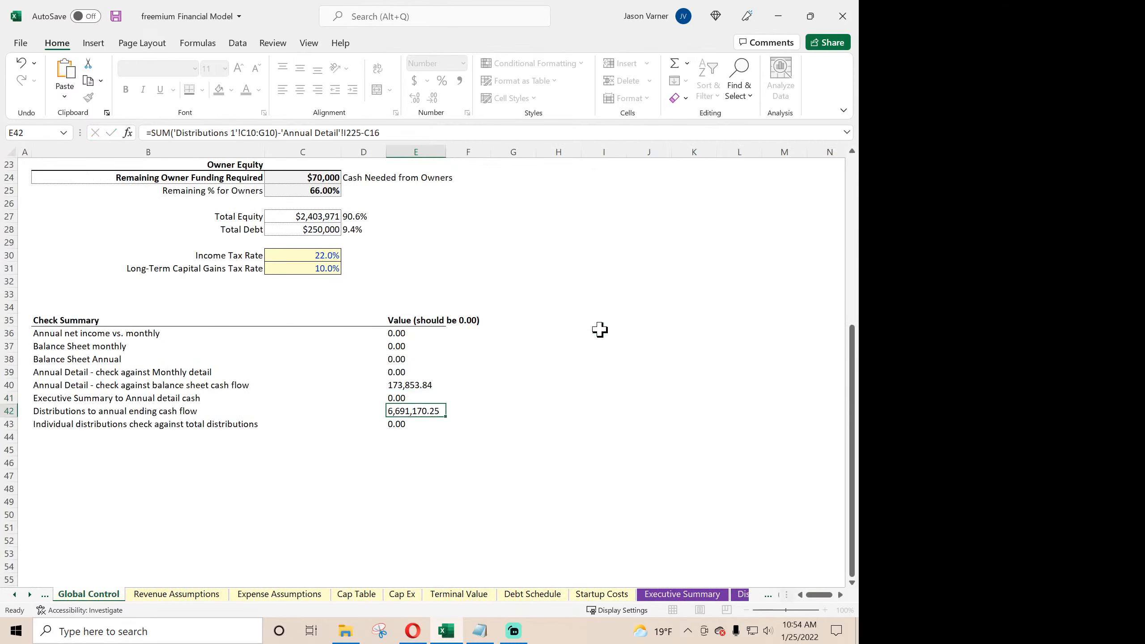
pyautogui.click(406, 397)
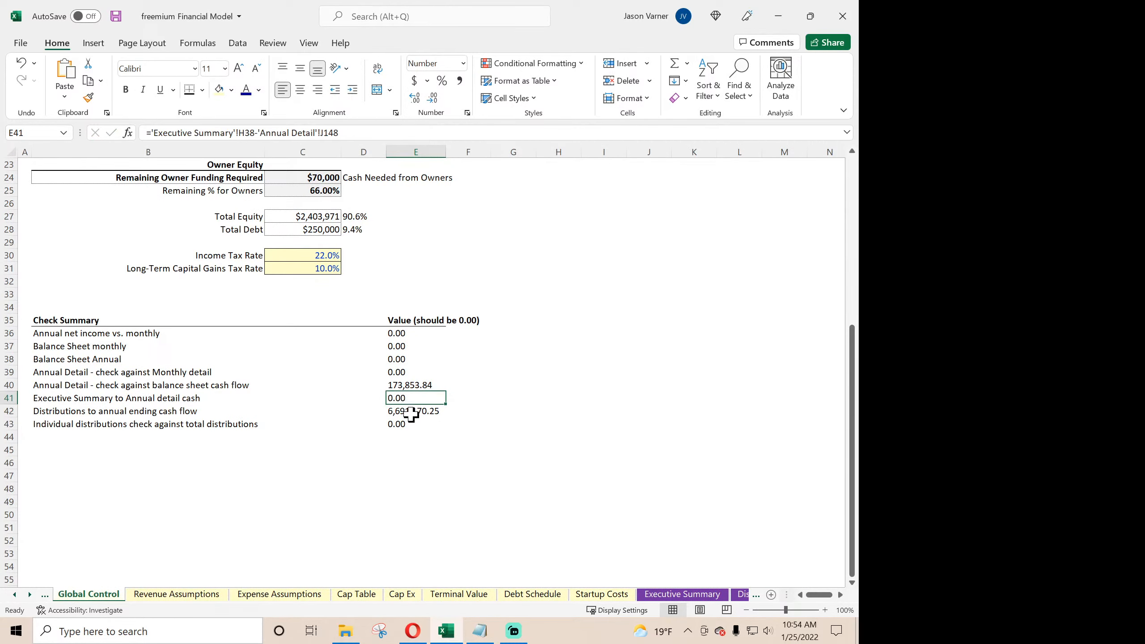
# - Change the 'Annual Detail' reference in the Distributions to annual ending cash flow check in E42 to J148
pyautogui.click(411, 413)
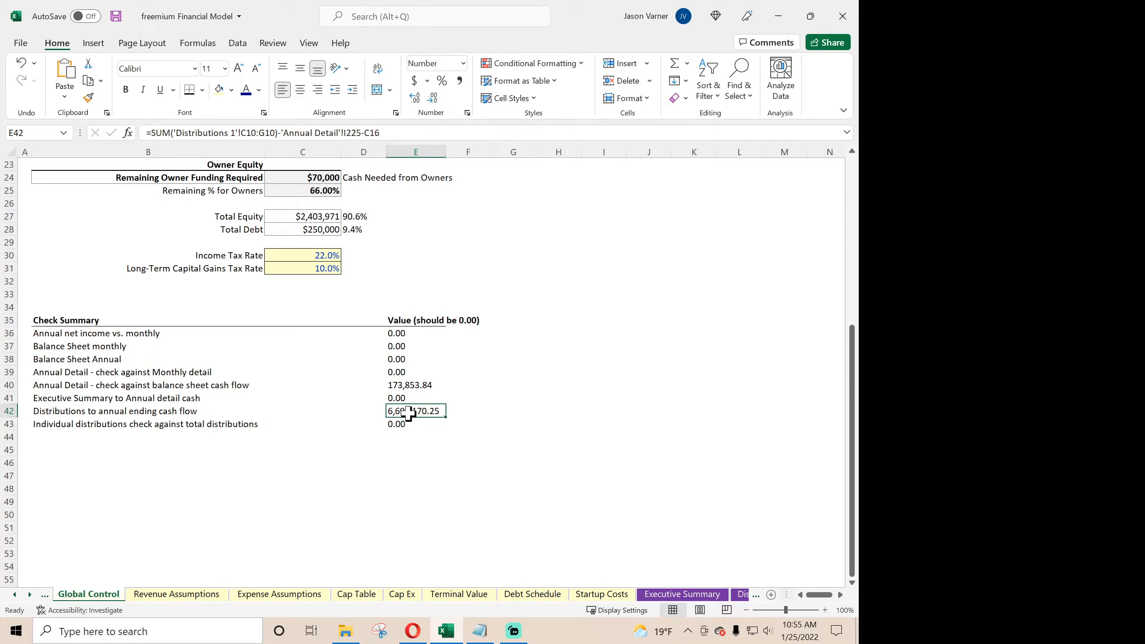
pyautogui.click(400, 373)
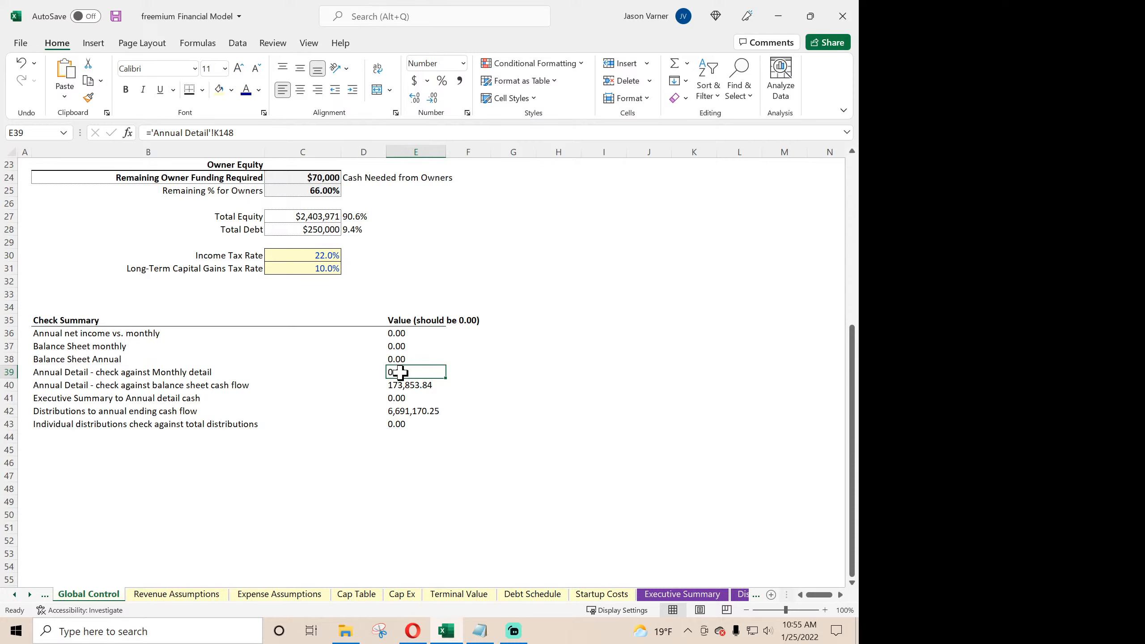
pyautogui.click(400, 384)
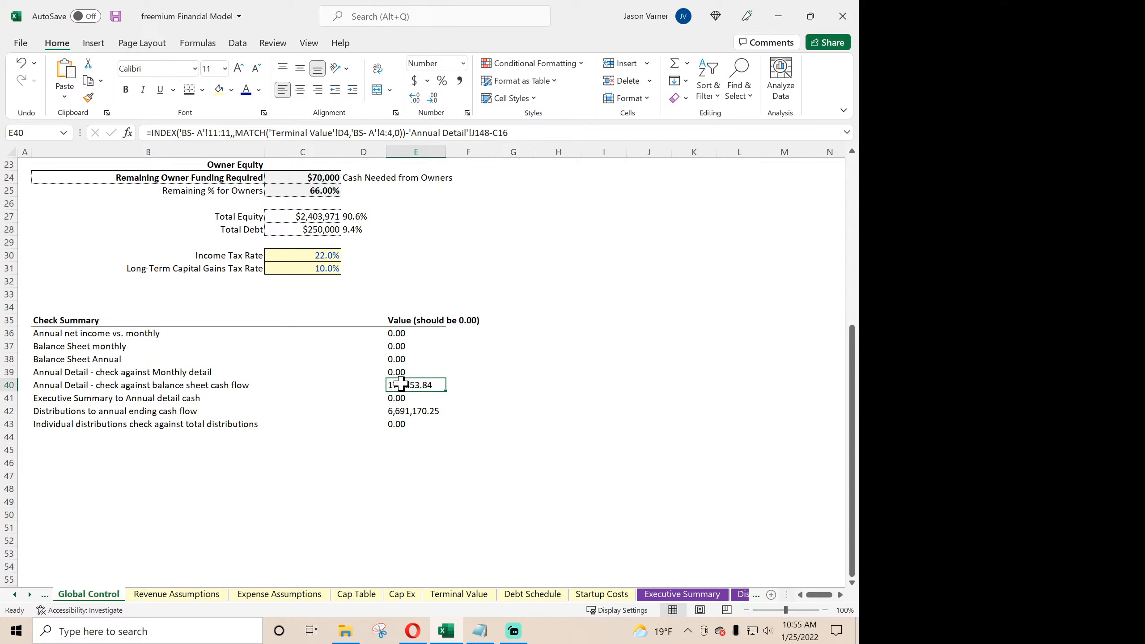
pyautogui.click(402, 410)
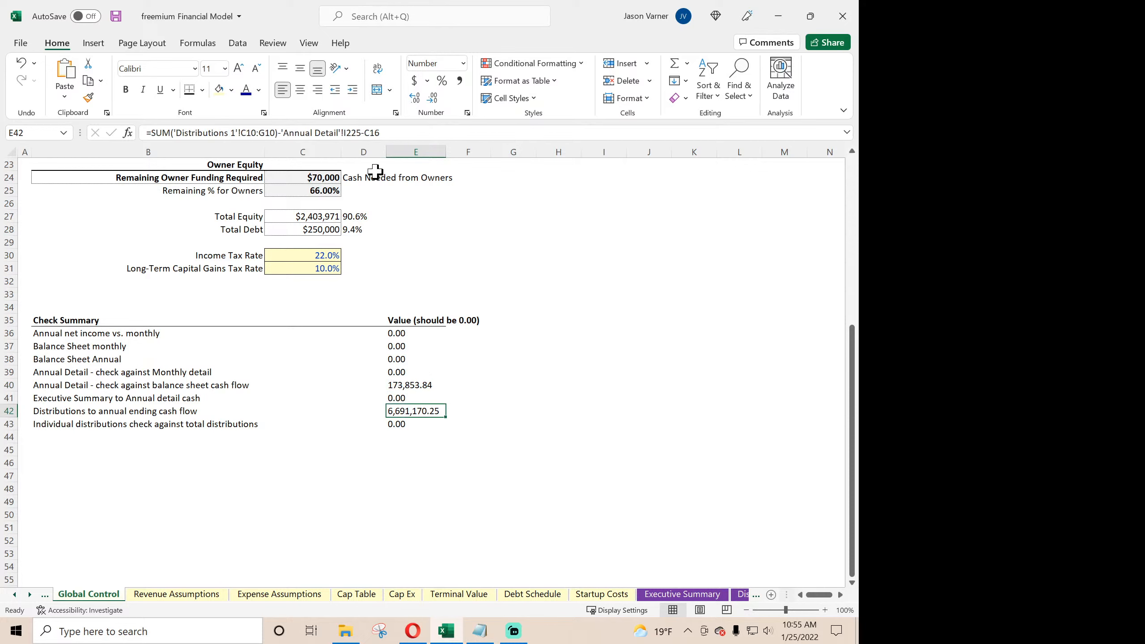
pyautogui.click(361, 132)
pyautogui.press('BackSpace')
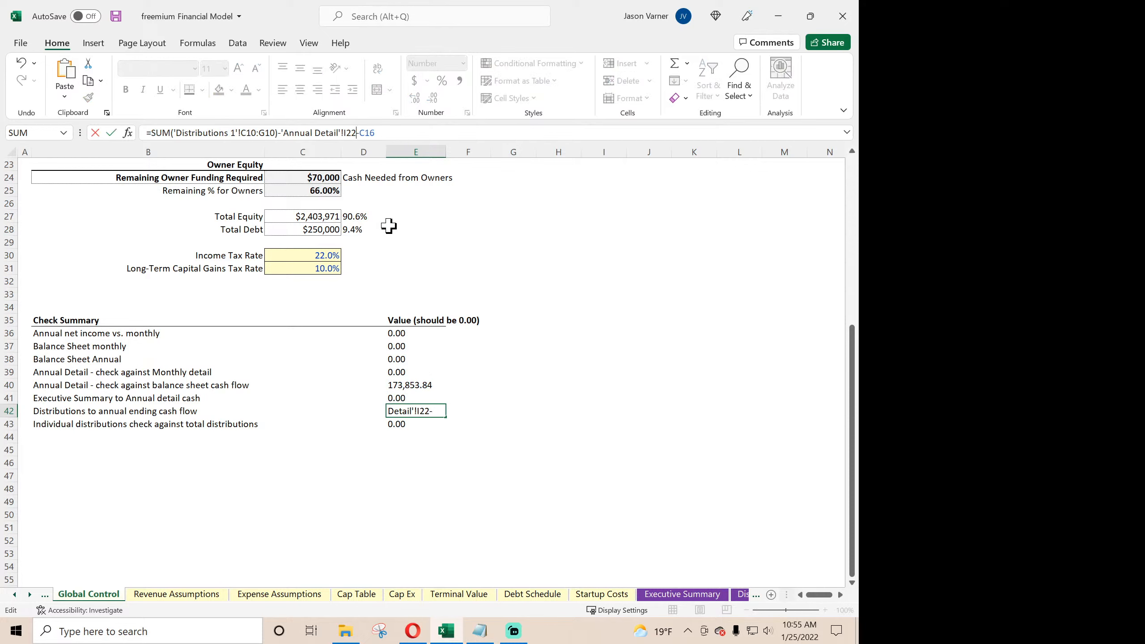
pyautogui.press('BackSpace')
pyautogui.press('BackSpace')
pyautogui.press('BackSpace')
pyautogui.write('j14')
pyautogui.press('Return')
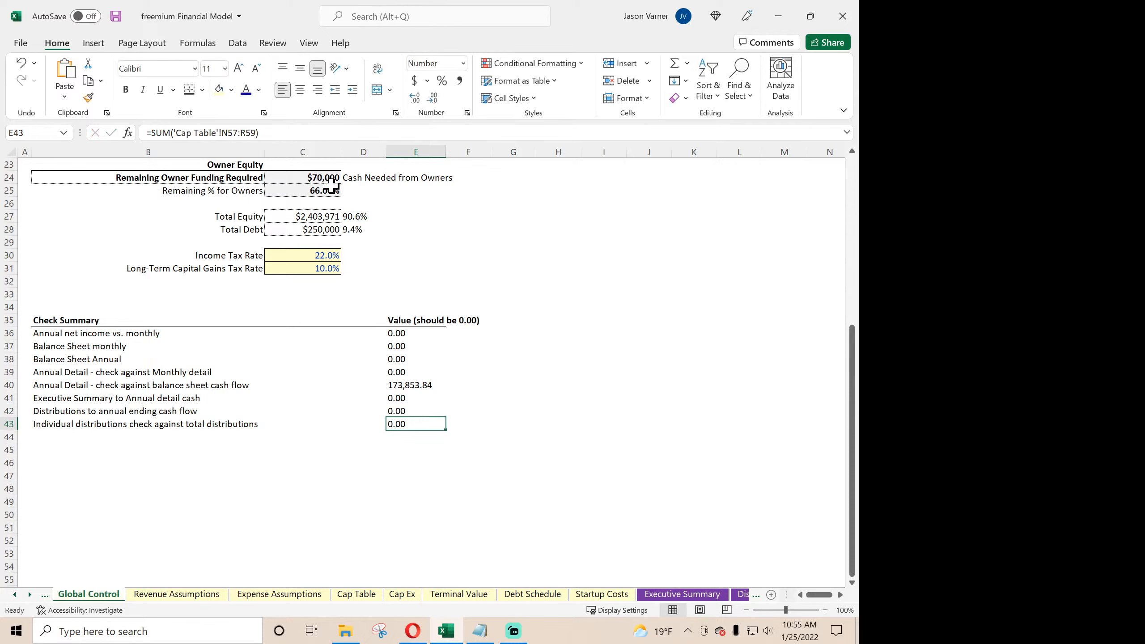
# - Check the E42 formula against the yearly Cash Flow cells C10:G10 on Distributions 1, ending back on Global Control
pyautogui.click(406, 410)
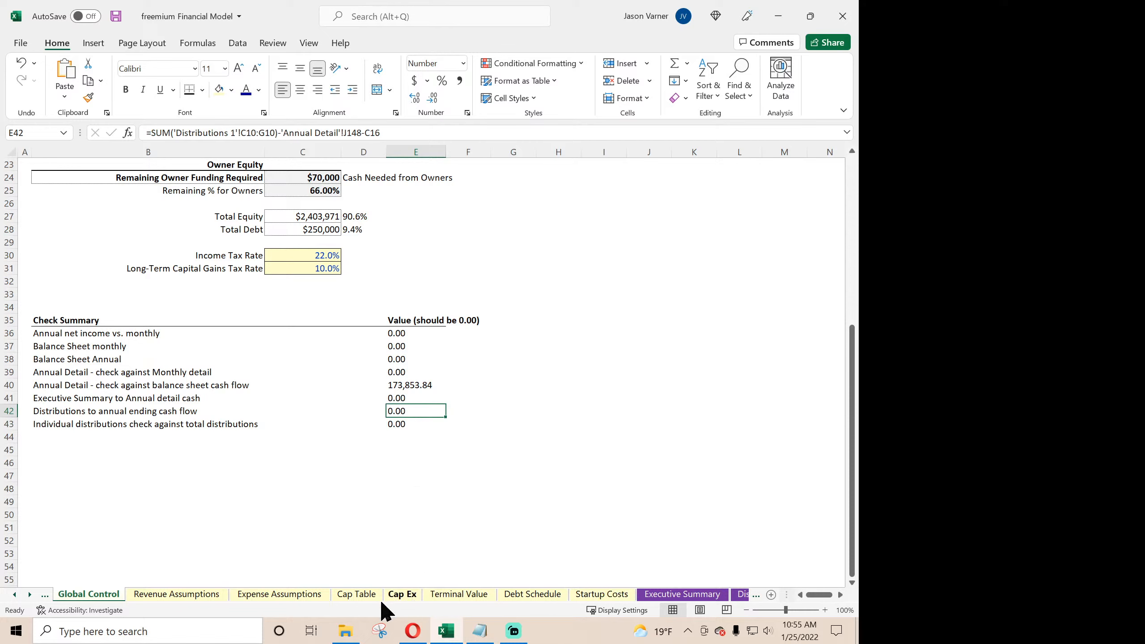
pyautogui.click(739, 595)
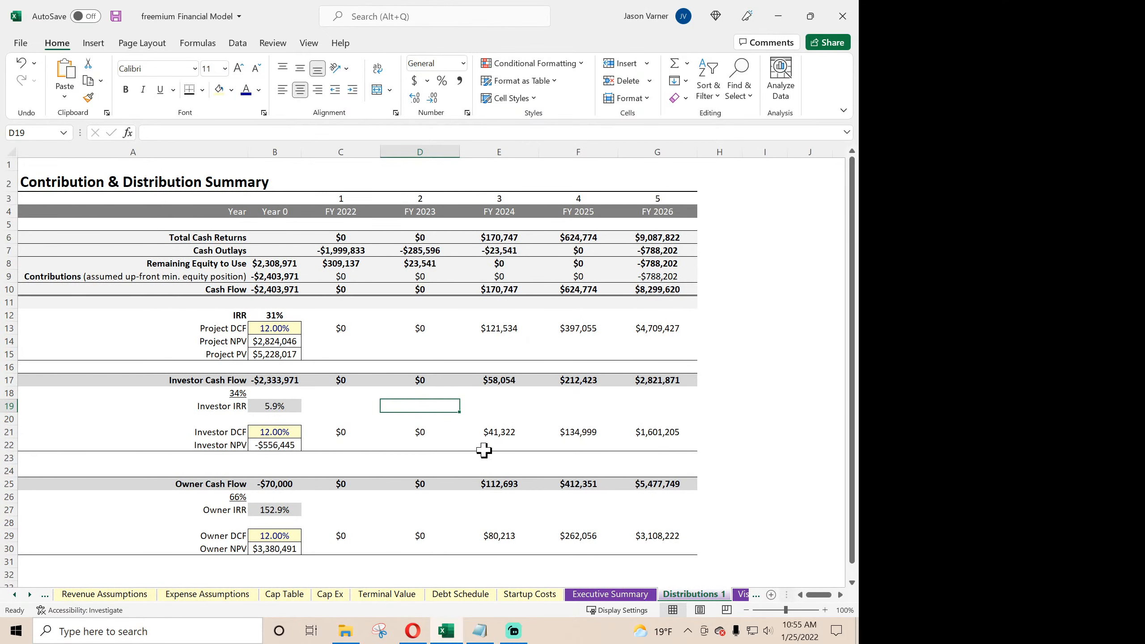
pyautogui.click(420, 289)
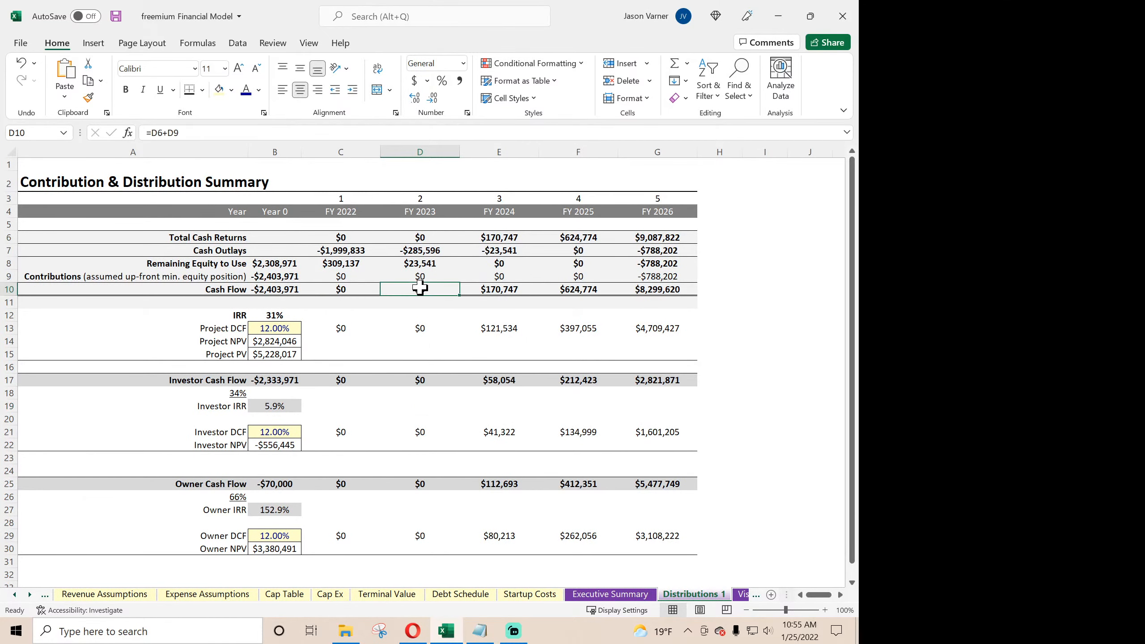
pyautogui.moveTo(365, 289); pyautogui.dragTo(639, 289)
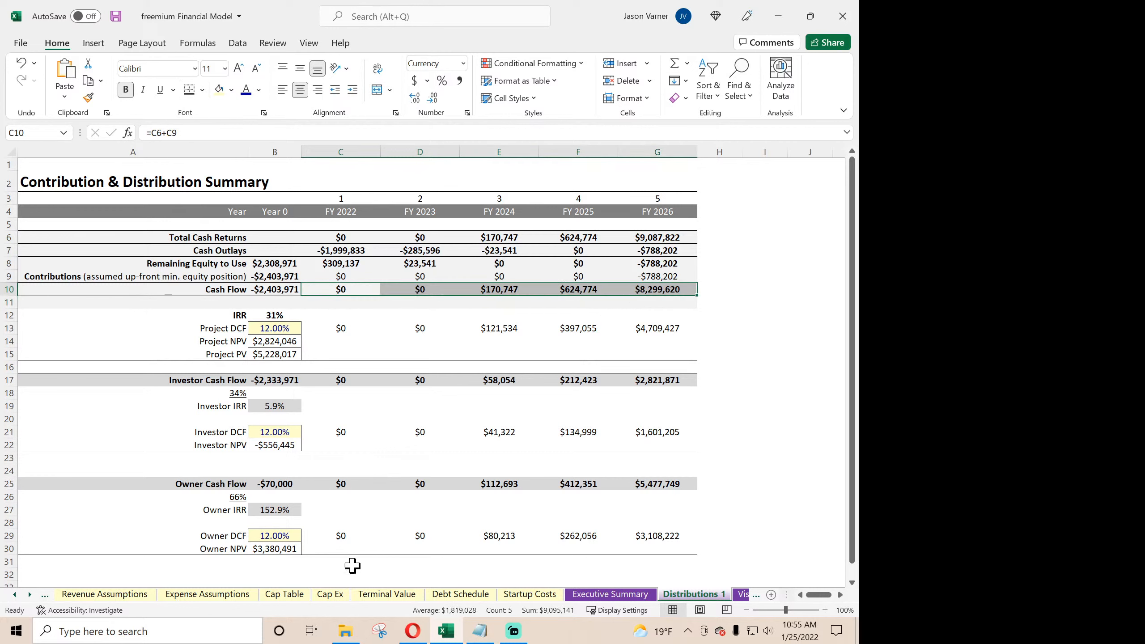
pyautogui.click(14, 595)
pyautogui.click(15, 595)
pyautogui.click(135, 596)
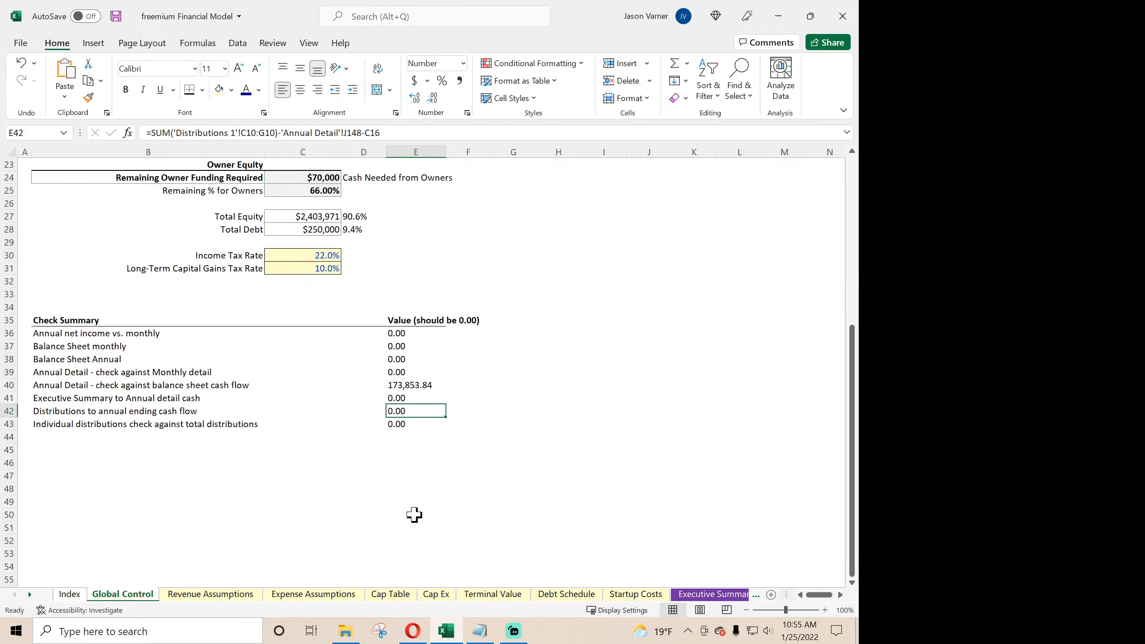
# - Trace the E43 individual distributions check to N57:R59 on Cap Table and review the annual distribution summary there
pyautogui.click(409, 425)
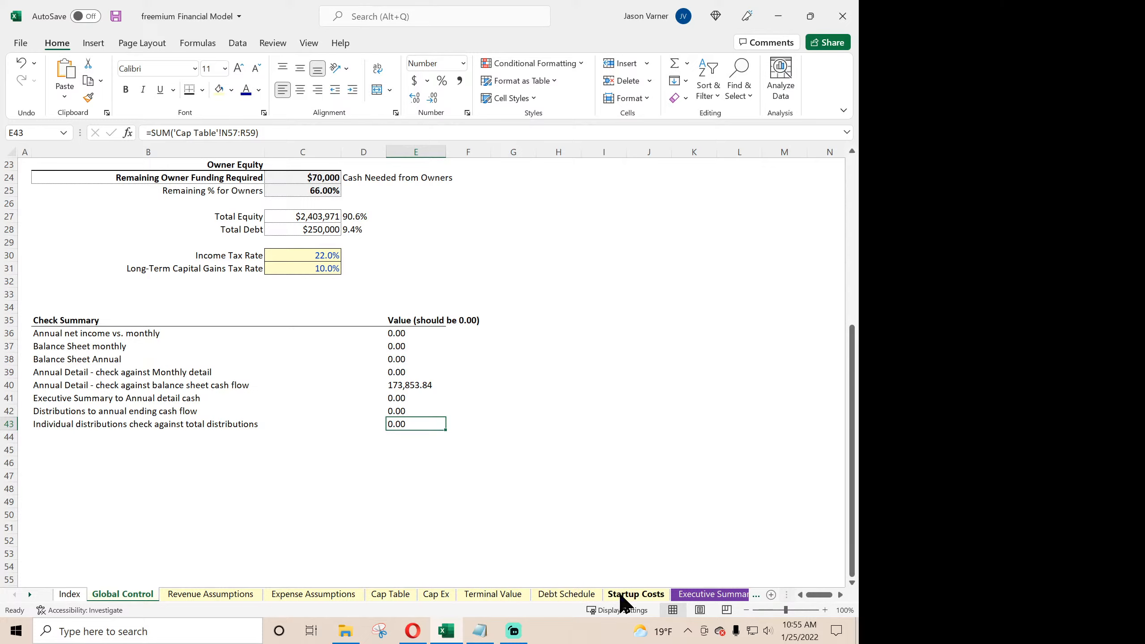
pyautogui.click(390, 594)
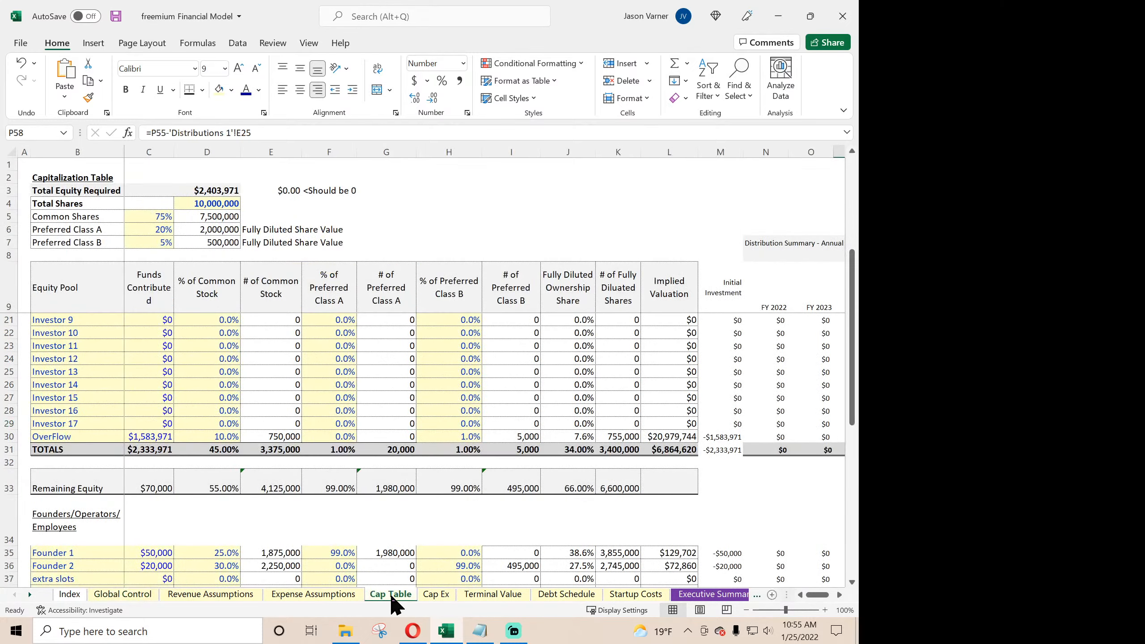
pyautogui.scroll(-10, 570, 542)
pyautogui.hscroll(4, 766, 532)
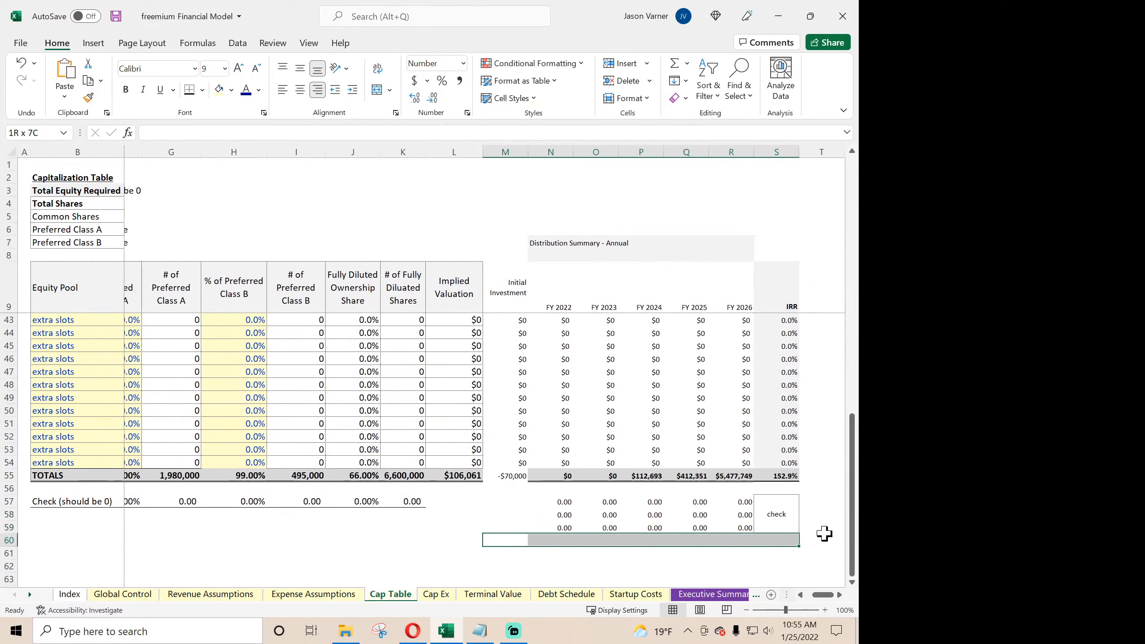
pyautogui.click(537, 504)
pyautogui.moveTo(538, 502); pyautogui.dragTo(706, 522)
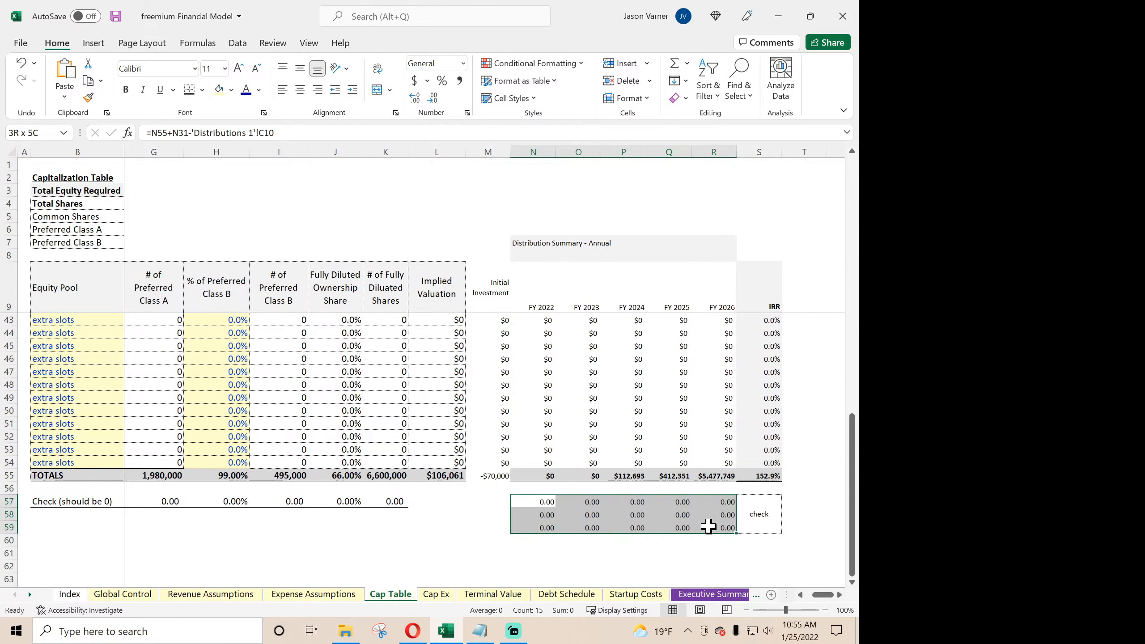
pyautogui.click(617, 524)
pyautogui.click(619, 436)
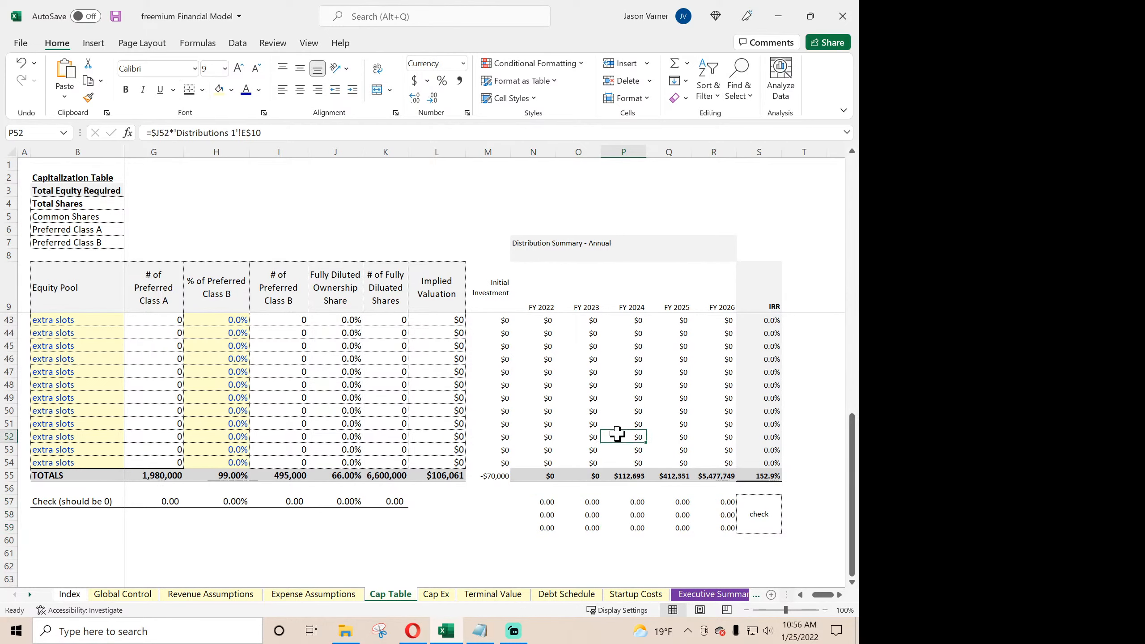
pyautogui.scroll(9, 565, 457)
pyautogui.scroll(2, 565, 457)
pyautogui.scroll(-3, 565, 457)
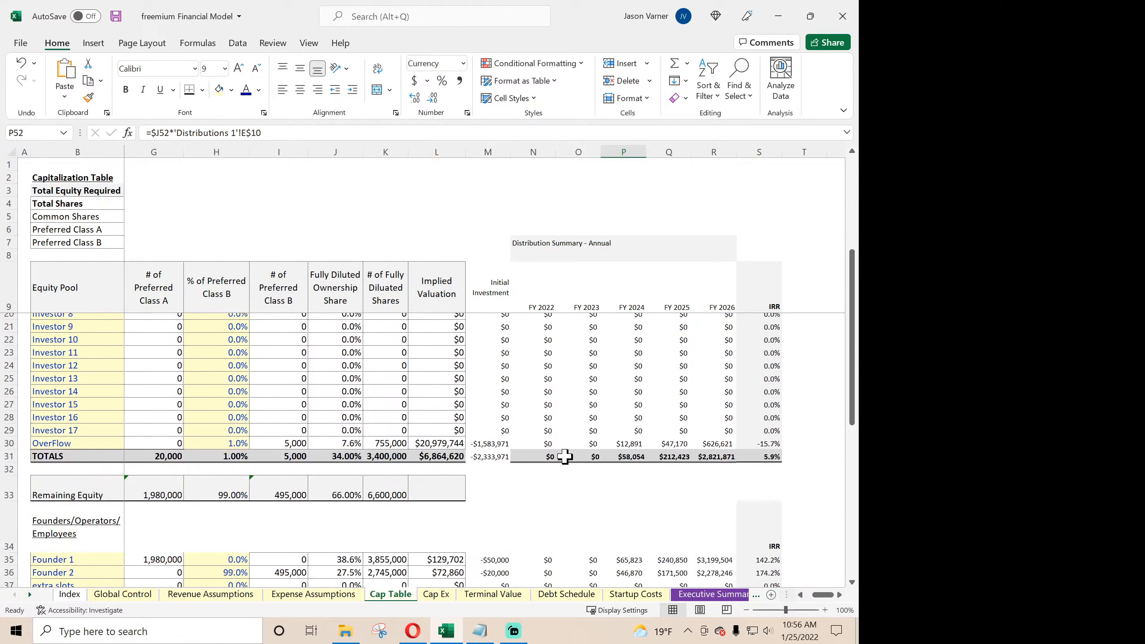
pyautogui.scroll(3, 557, 459)
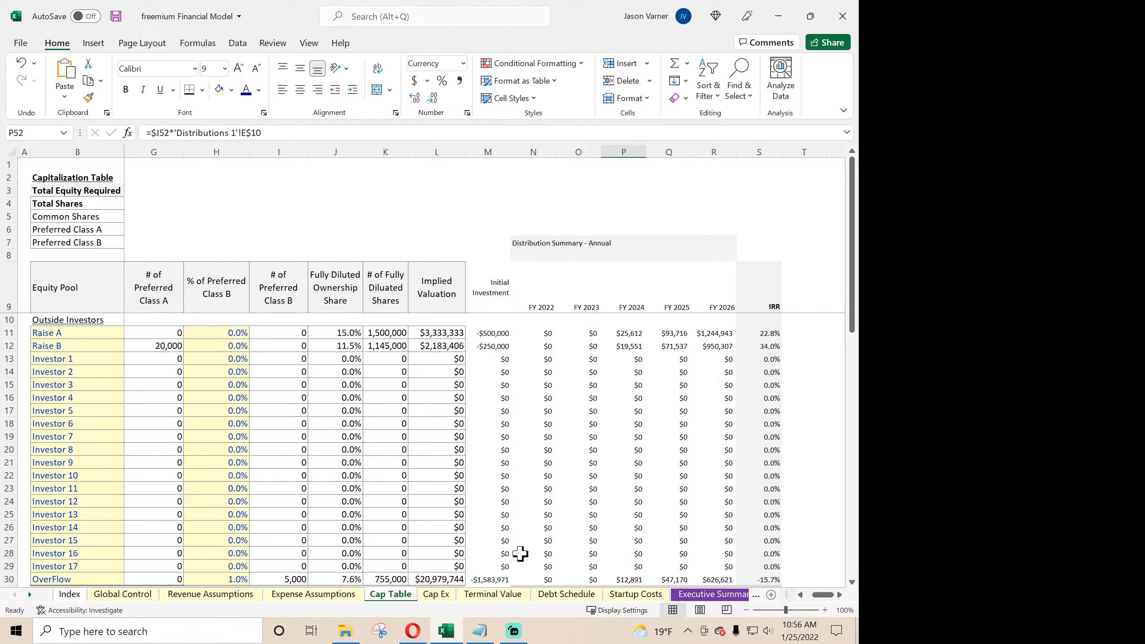
# - Look over the investor and owner results on Distributions 1 and return to the Check Summary on Global Control
pyautogui.click(703, 594)
pyautogui.click(742, 596)
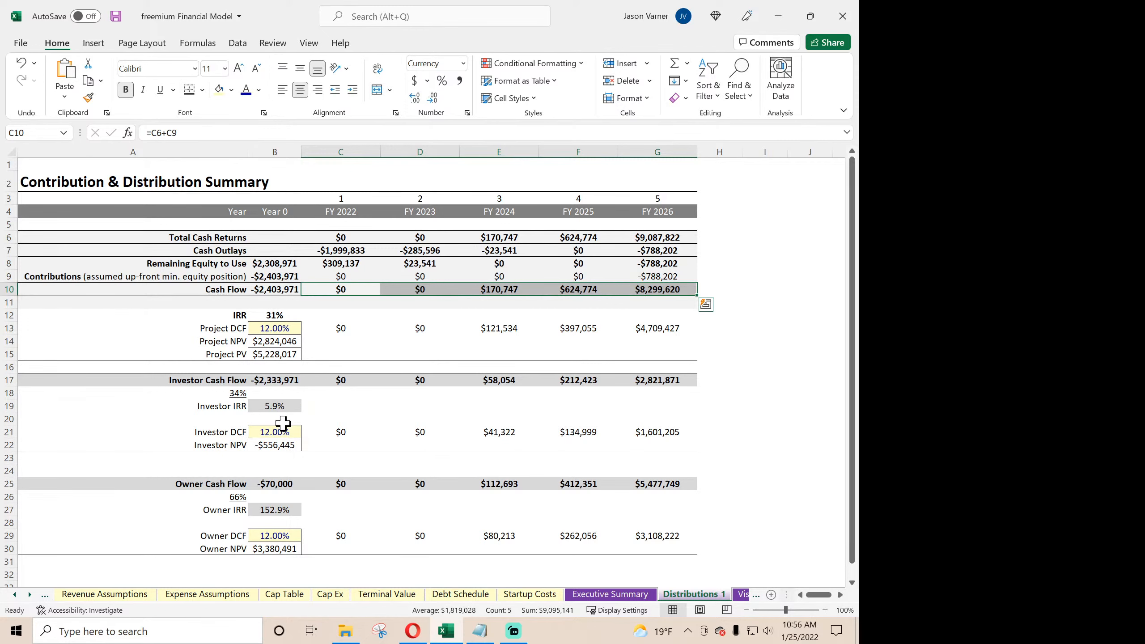
pyautogui.click(16, 594)
pyautogui.click(16, 595)
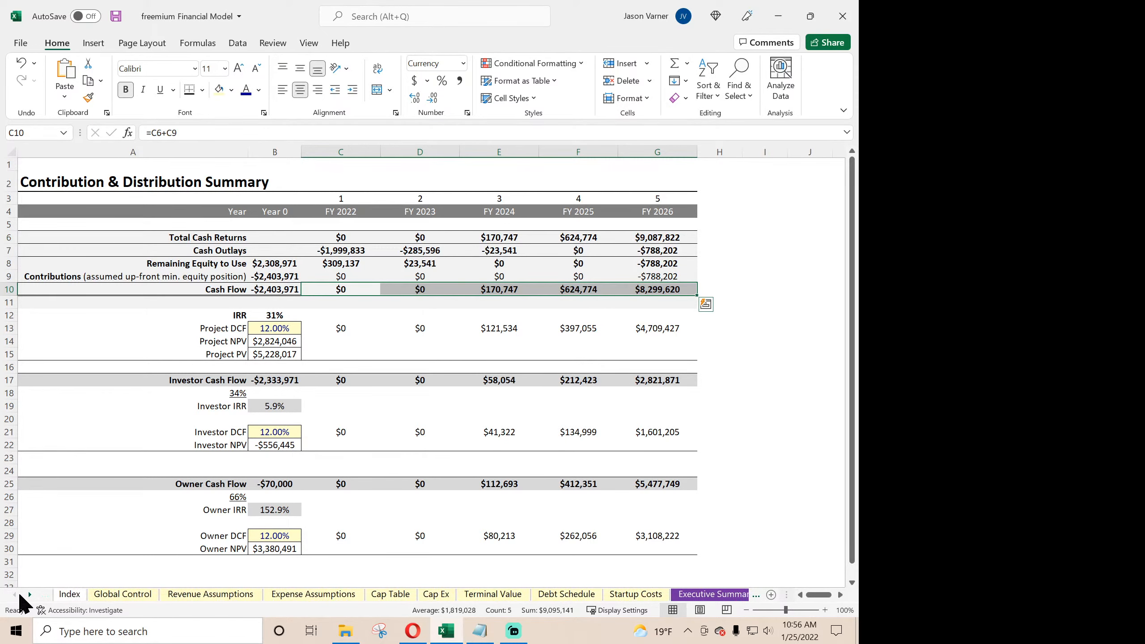
pyautogui.click(131, 594)
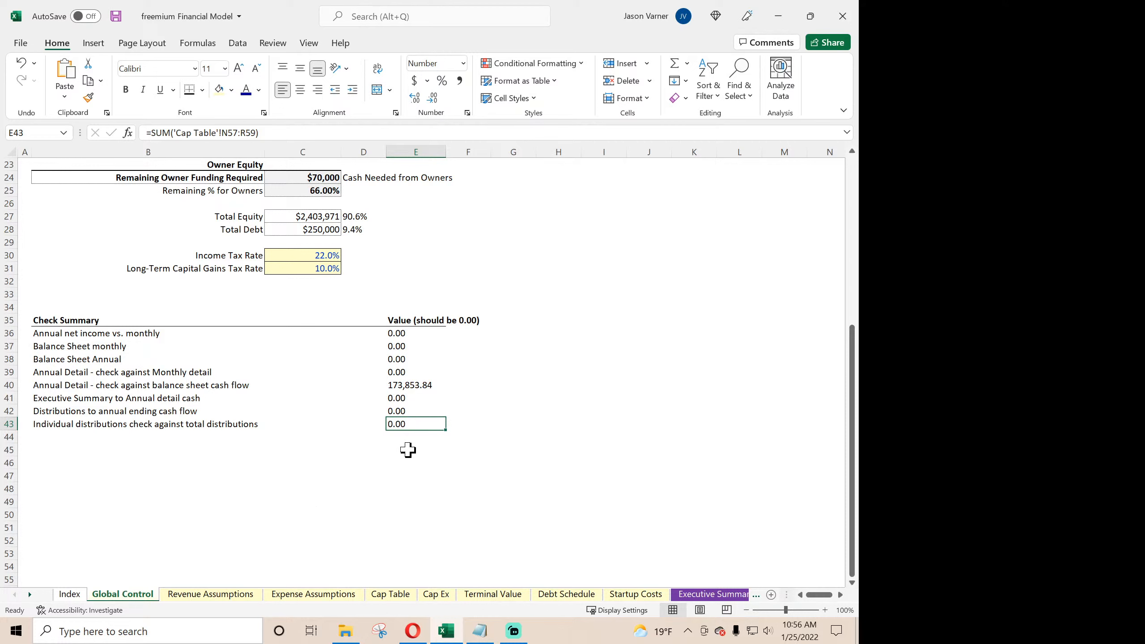
# - Inspect the E40 balance sheet cash flow check formula and the FY 2026 Cash cell on BS- A
pyautogui.click(416, 388)
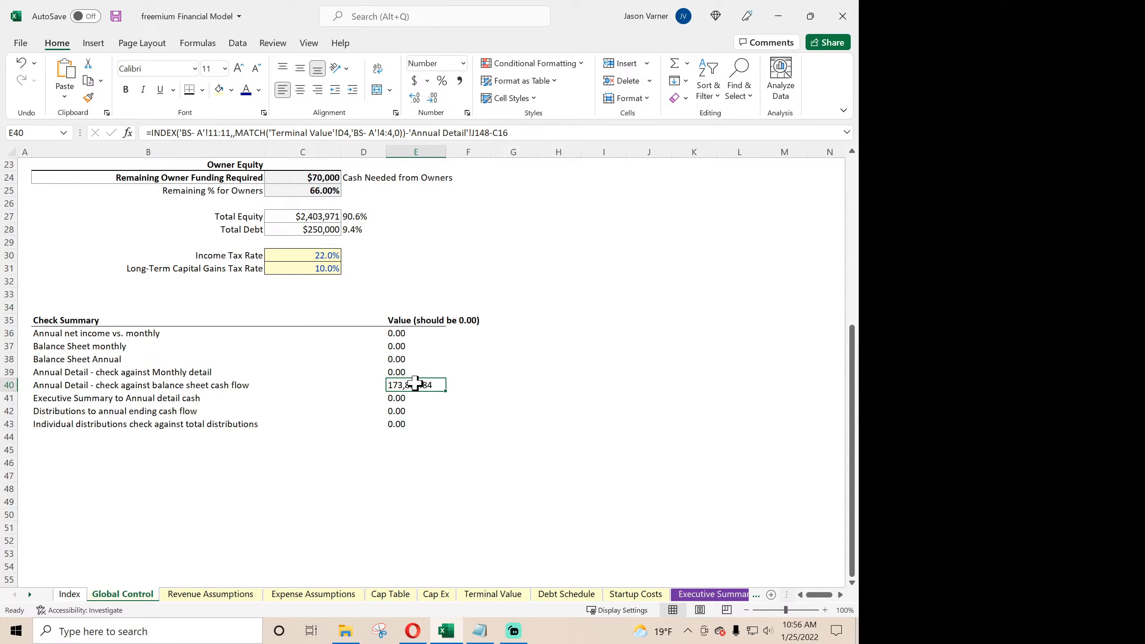
pyautogui.click(31, 595)
pyautogui.click(30, 595)
pyautogui.click(31, 595)
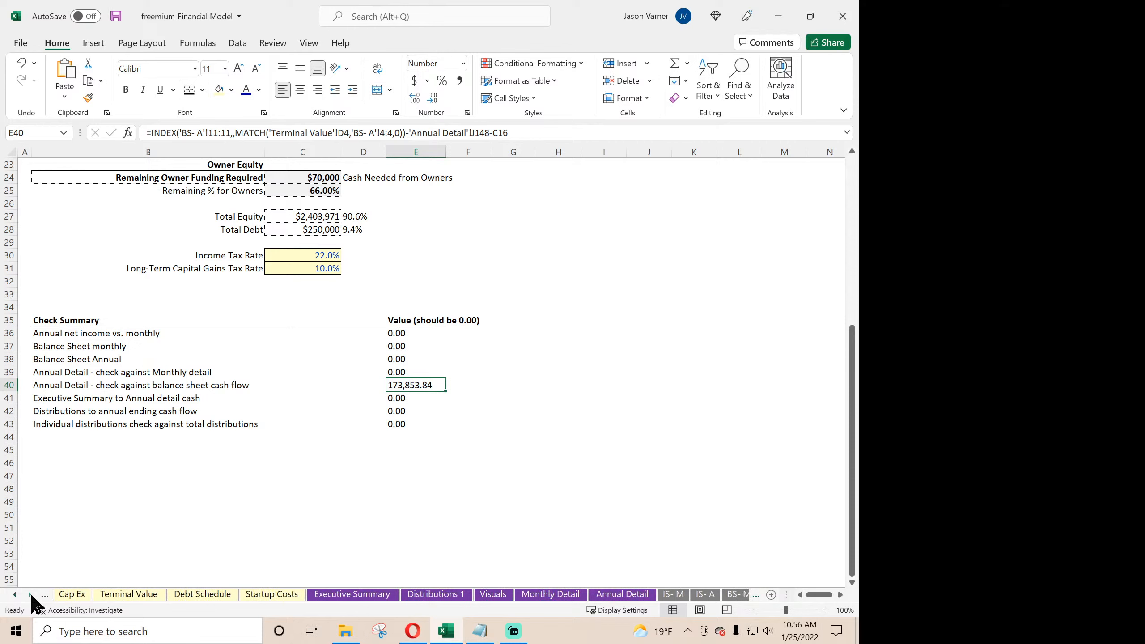
pyautogui.click(30, 594)
pyautogui.click(30, 594)
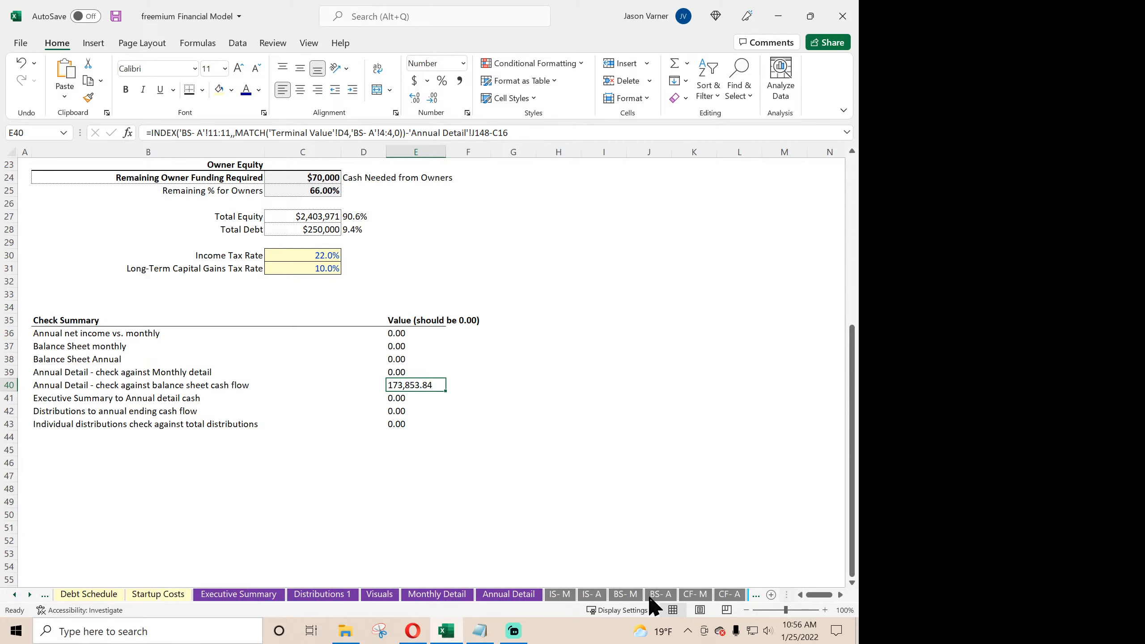
pyautogui.click(672, 598)
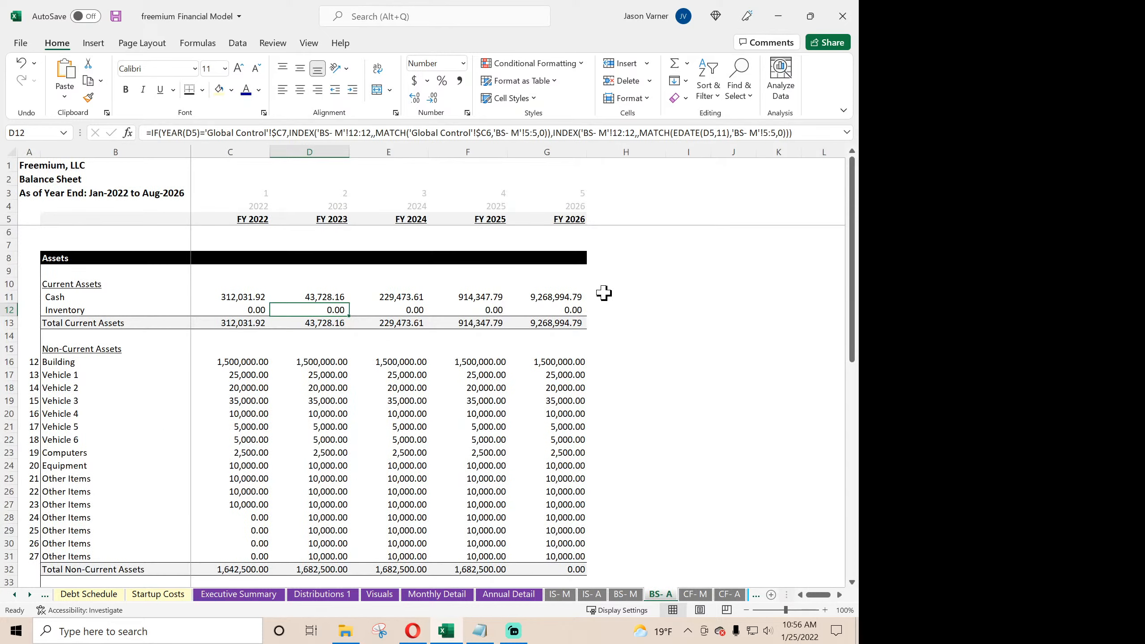
pyautogui.click(571, 296)
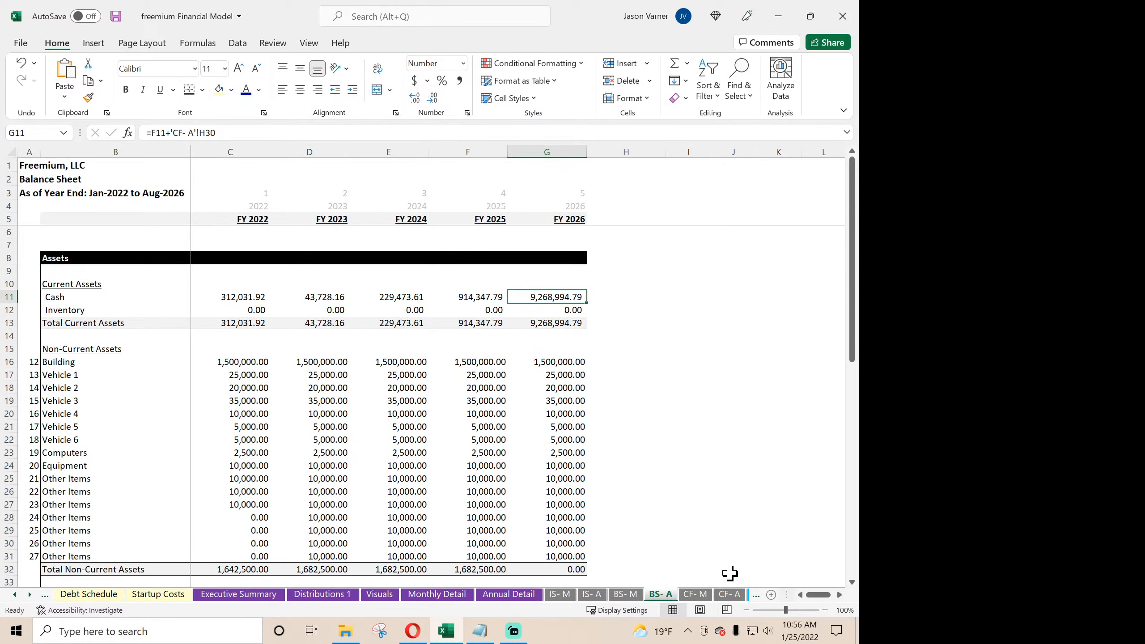
# - Compare the FY 2026 Cumulative Cash Position After Taxes on Annual Detail with the FY 2026 Cash on BS- A
pyautogui.click(508, 596)
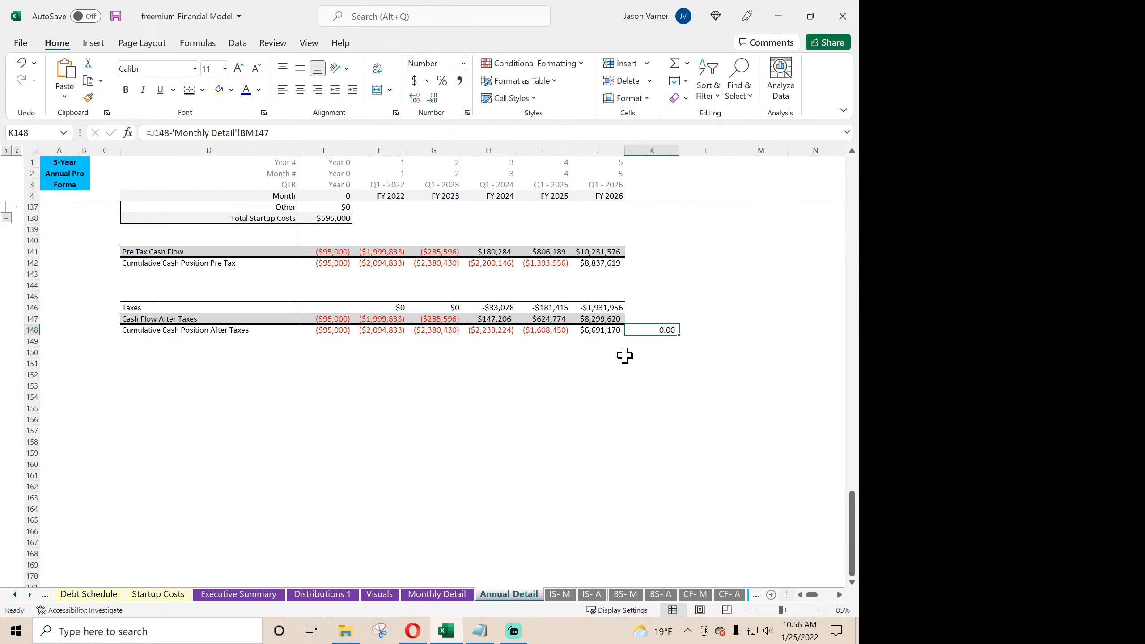
pyautogui.click(603, 333)
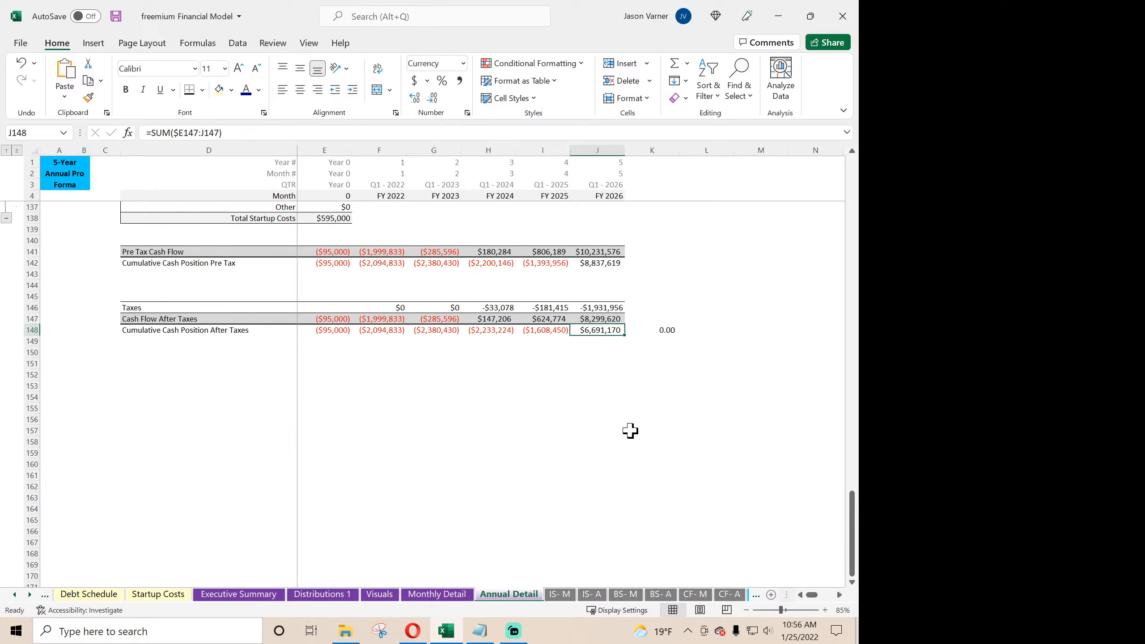
pyautogui.click(661, 595)
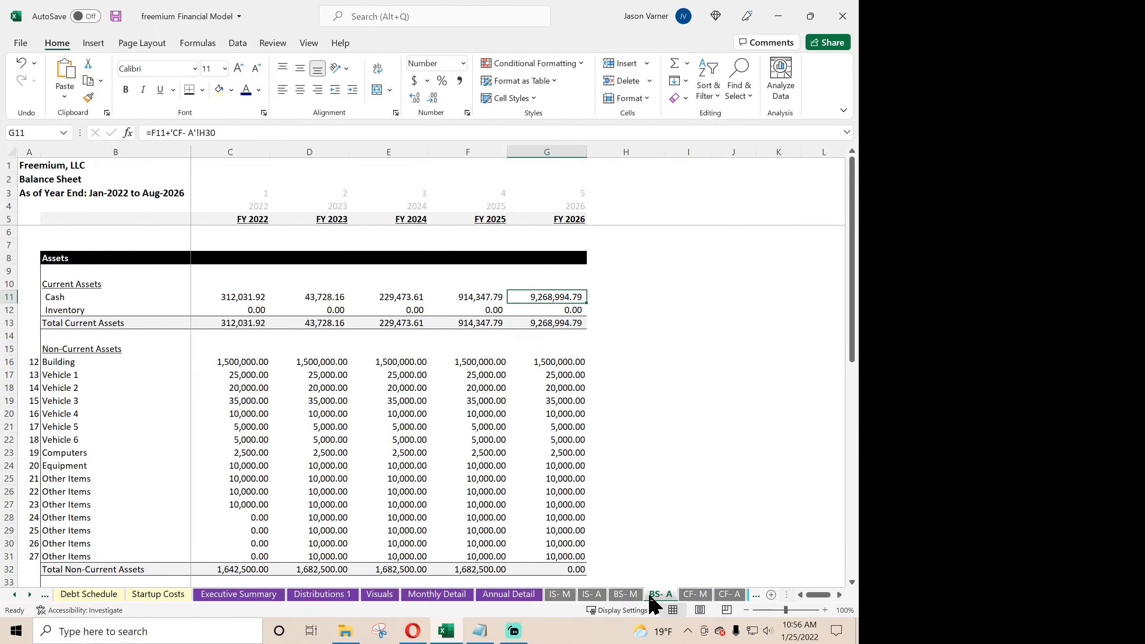
pyautogui.click(509, 596)
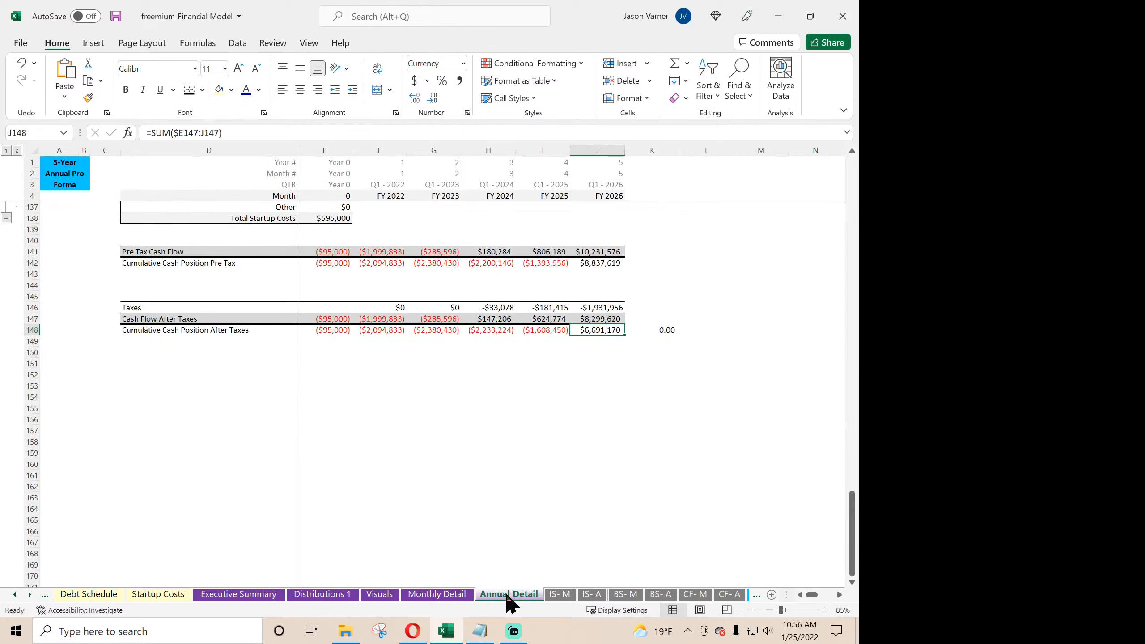
pyautogui.click(603, 361)
pyautogui.click(606, 331)
# - Start a test formula in E45 on Global Control with the FY 2026 Cumulative Cash Position After Taxes, J148 on Annual Detail
pyautogui.click(15, 595)
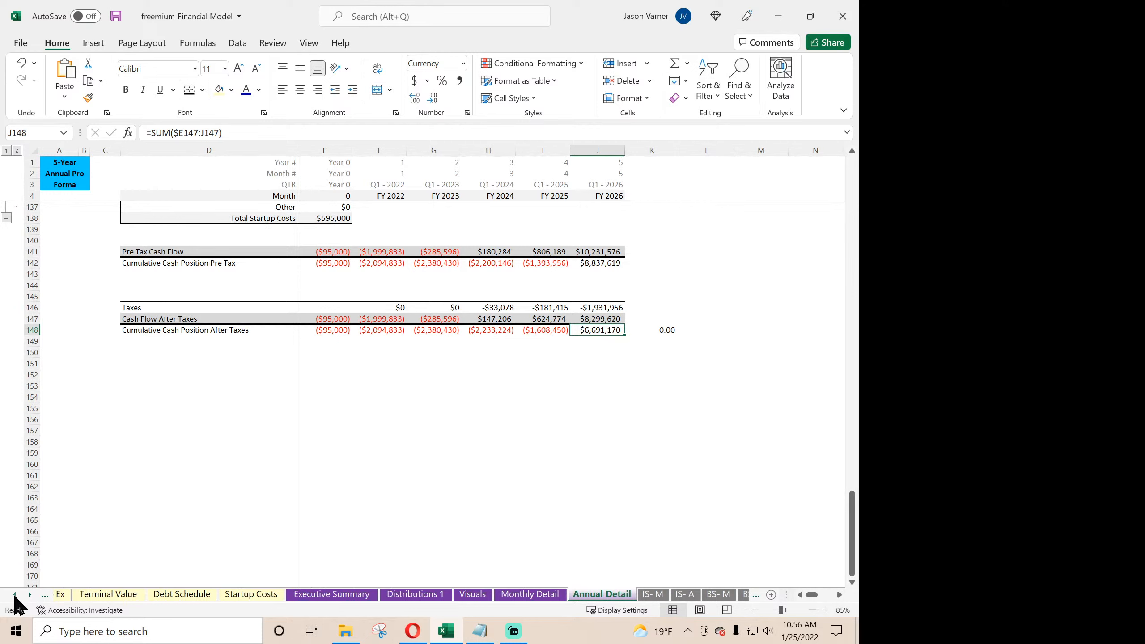
pyautogui.click(14, 594)
pyautogui.click(15, 595)
pyautogui.click(14, 595)
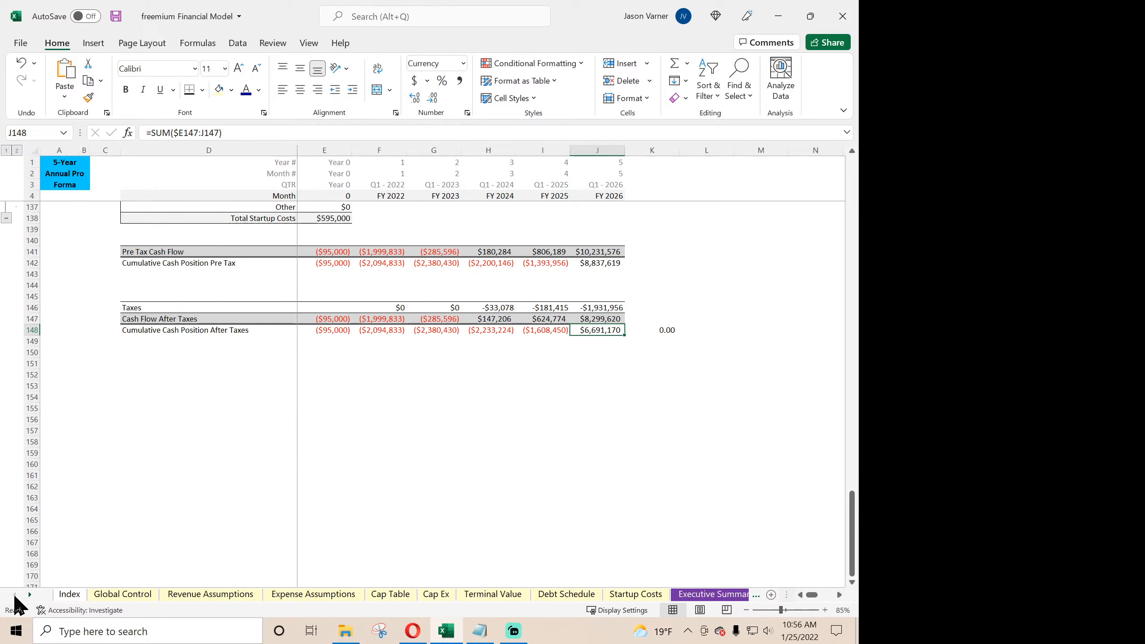
pyautogui.click(122, 594)
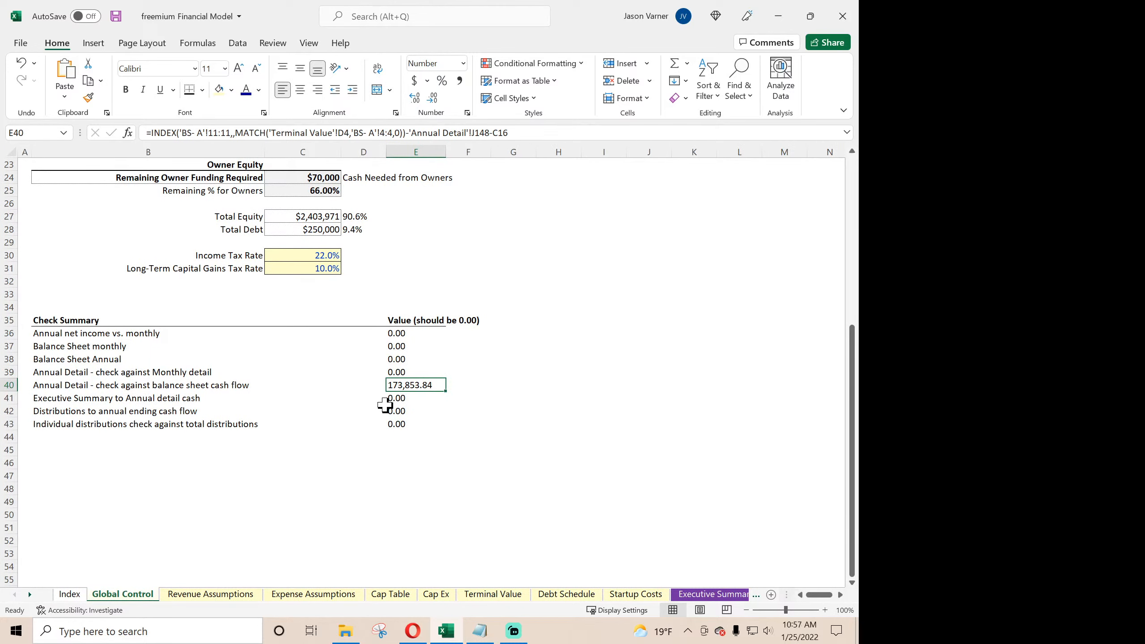
pyautogui.click(403, 449)
pyautogui.write('=')
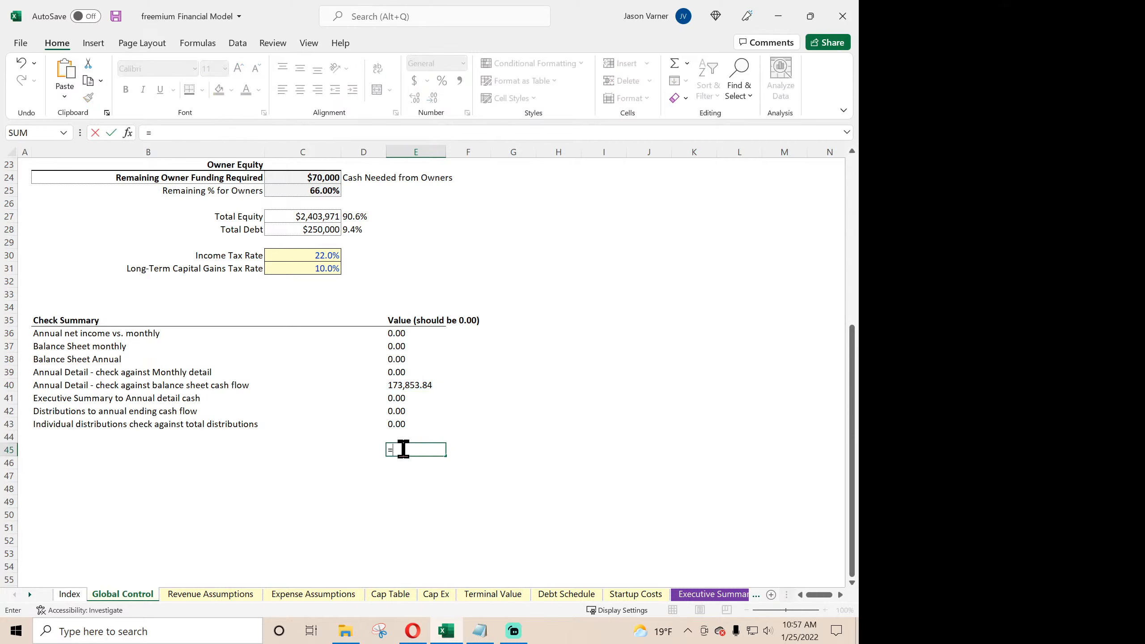
pyautogui.click(30, 595)
pyautogui.click(30, 595)
pyautogui.click(30, 595)
pyautogui.click(30, 596)
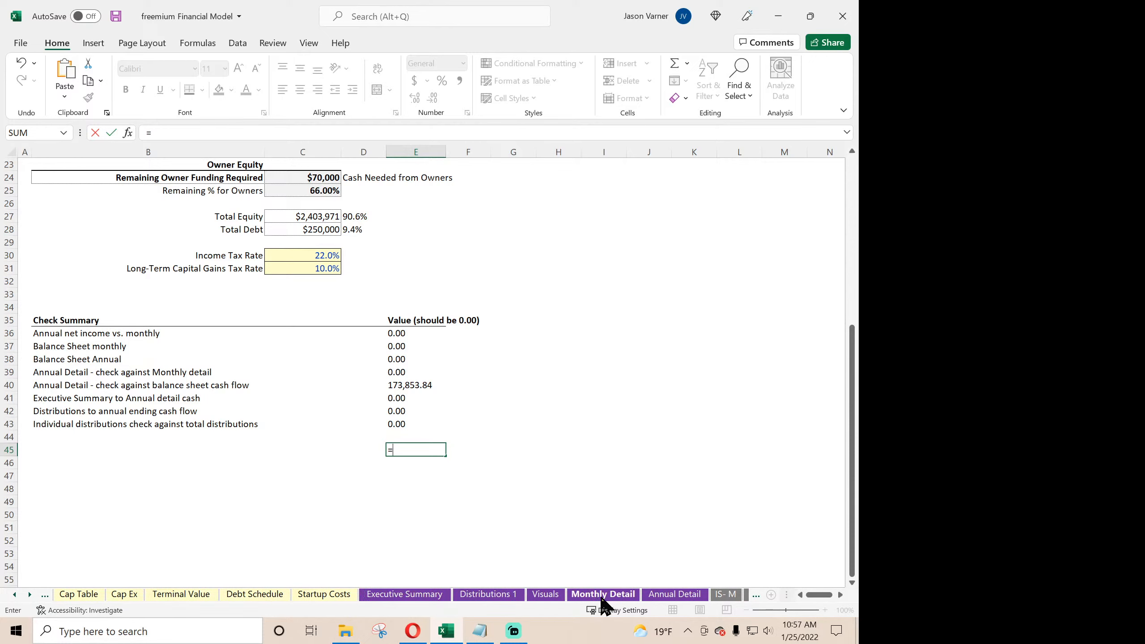
pyautogui.click(671, 600)
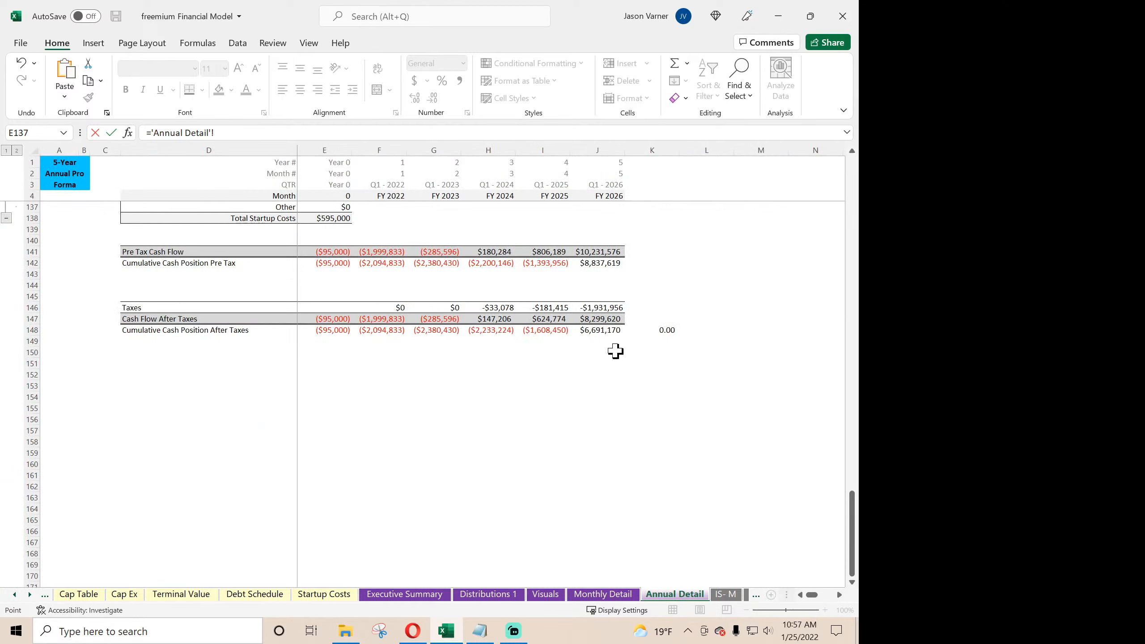
pyautogui.click(607, 329)
# - Complete the E45 formula by subtracting the FY 2026 Cash in G11 on BS- A
pyautogui.write('-')
pyautogui.click(30, 595)
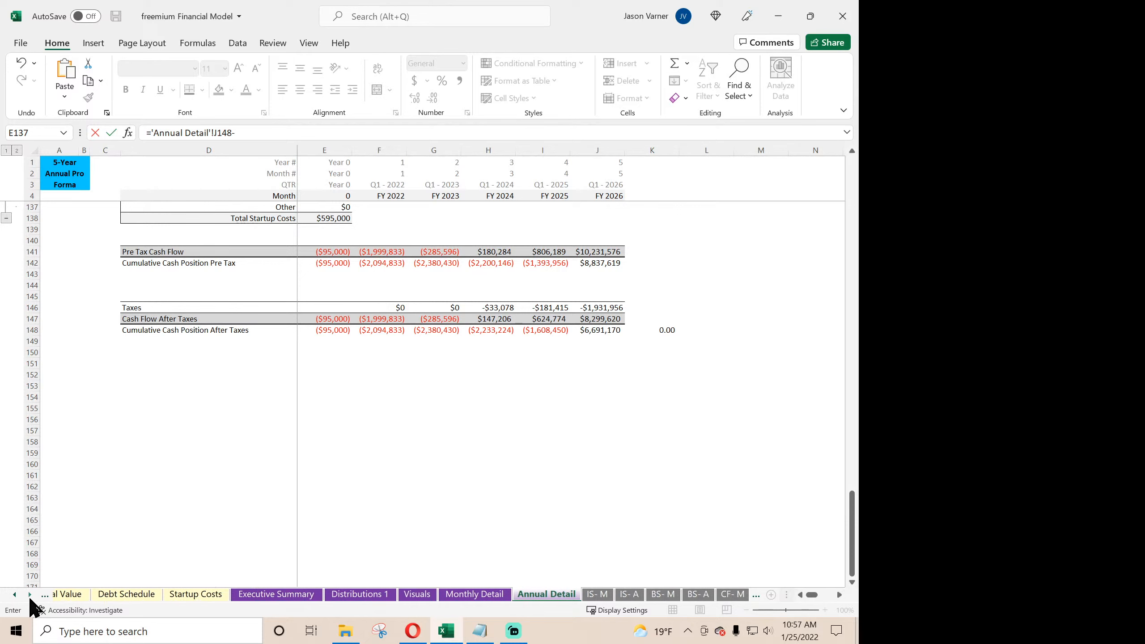
pyautogui.click(30, 595)
pyautogui.click(587, 594)
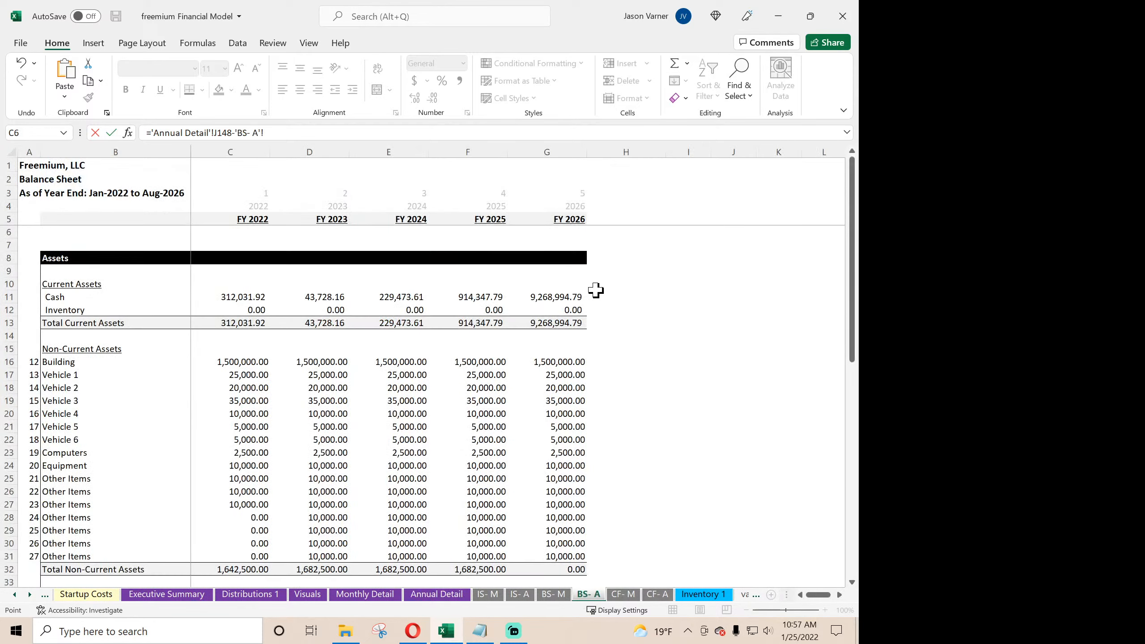
pyautogui.click(566, 298)
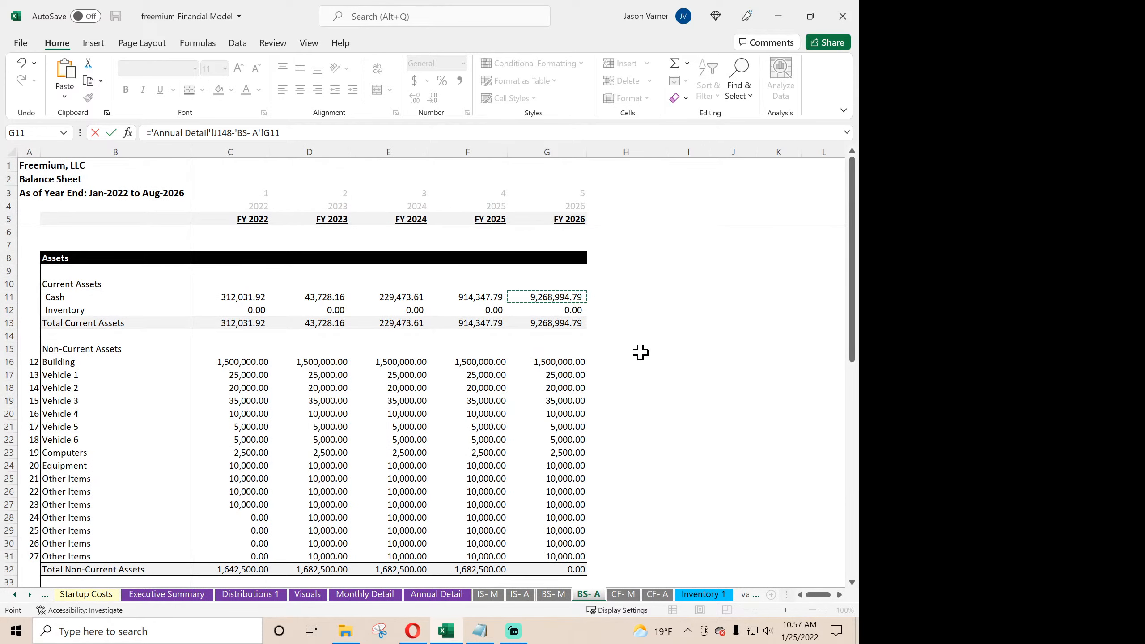
pyautogui.scroll(-12, 640, 353)
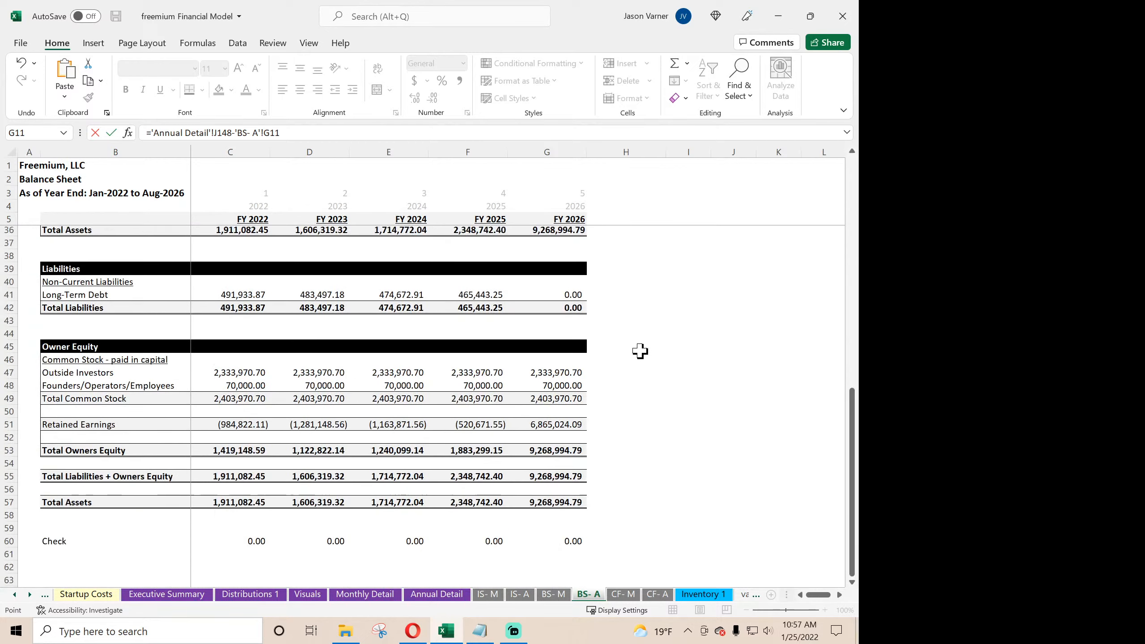
pyautogui.scroll(12, 640, 352)
pyautogui.press('Return')
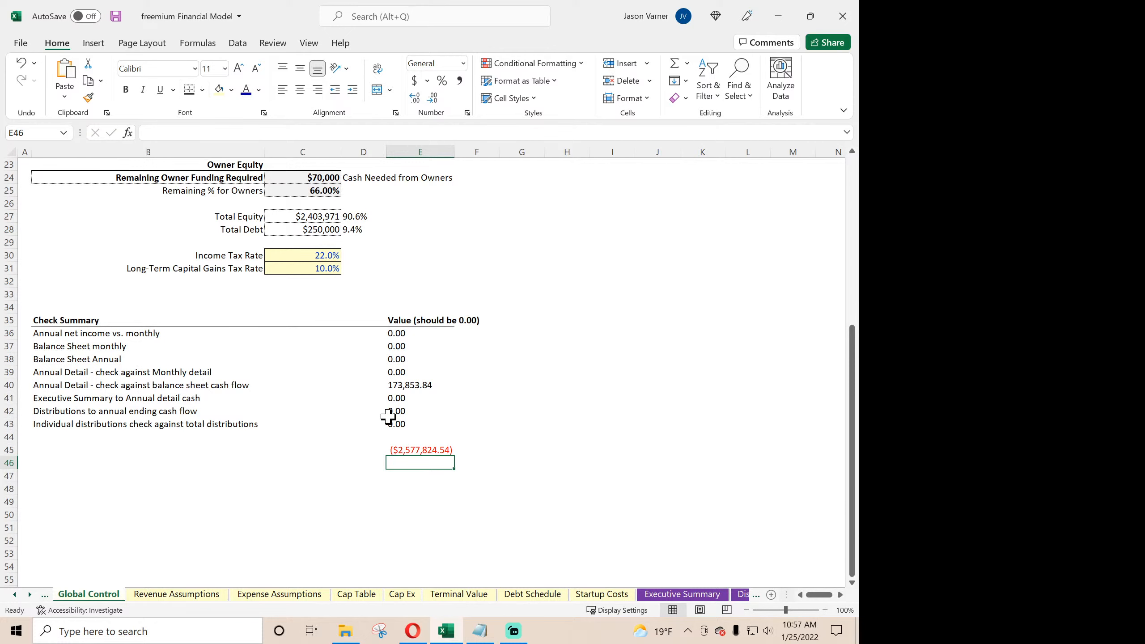
# - Enter a formula in E46 that adds the Total Equity Required for Project in C16 to E45
pyautogui.write('=')
pyautogui.click(437, 446)
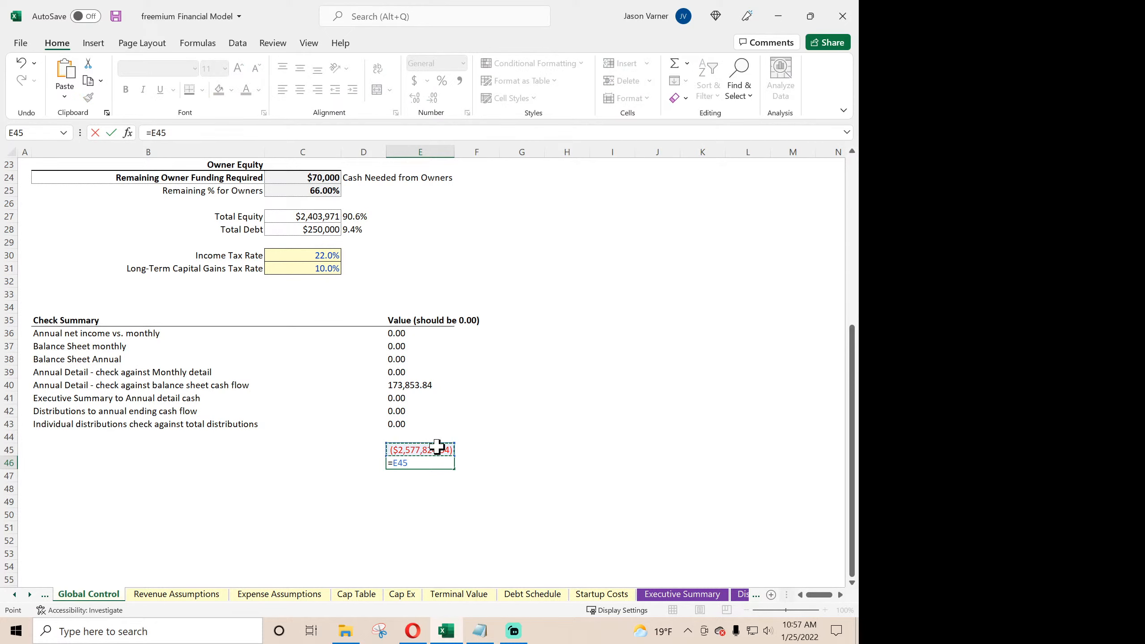
pyautogui.scroll(7, 375, 364)
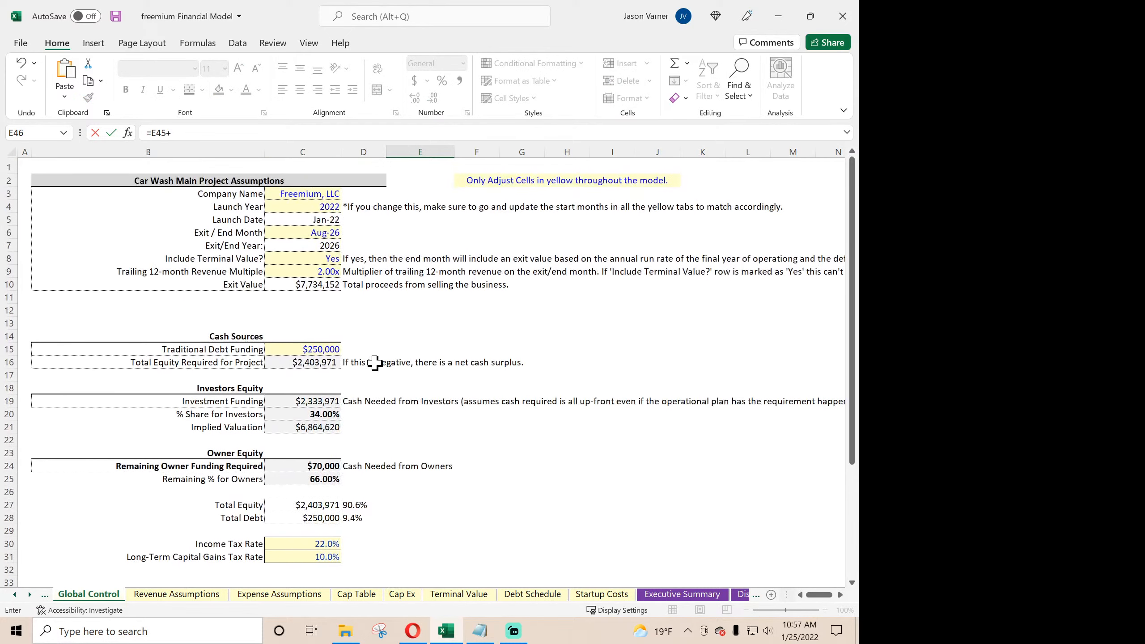
pyautogui.click(325, 360)
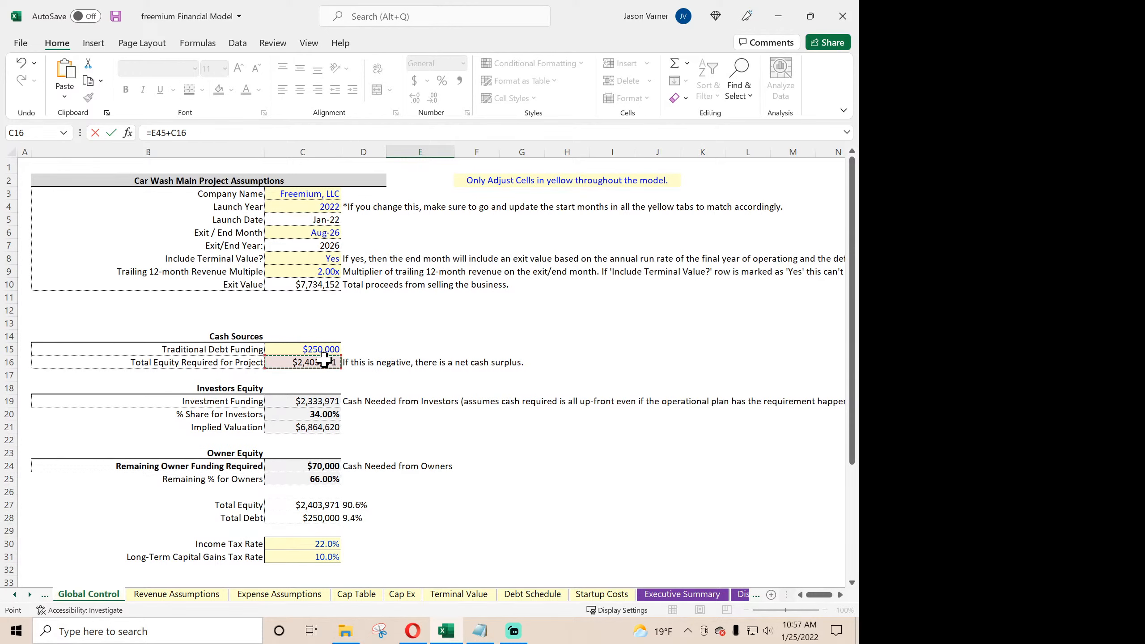
pyautogui.press('Return')
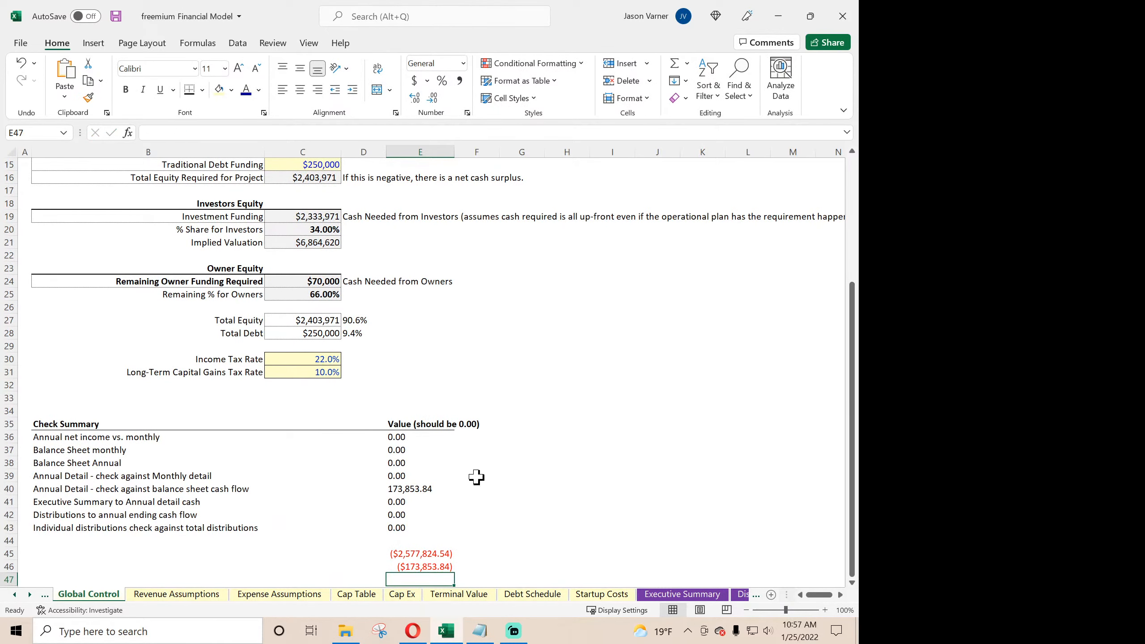
pyautogui.click(423, 568)
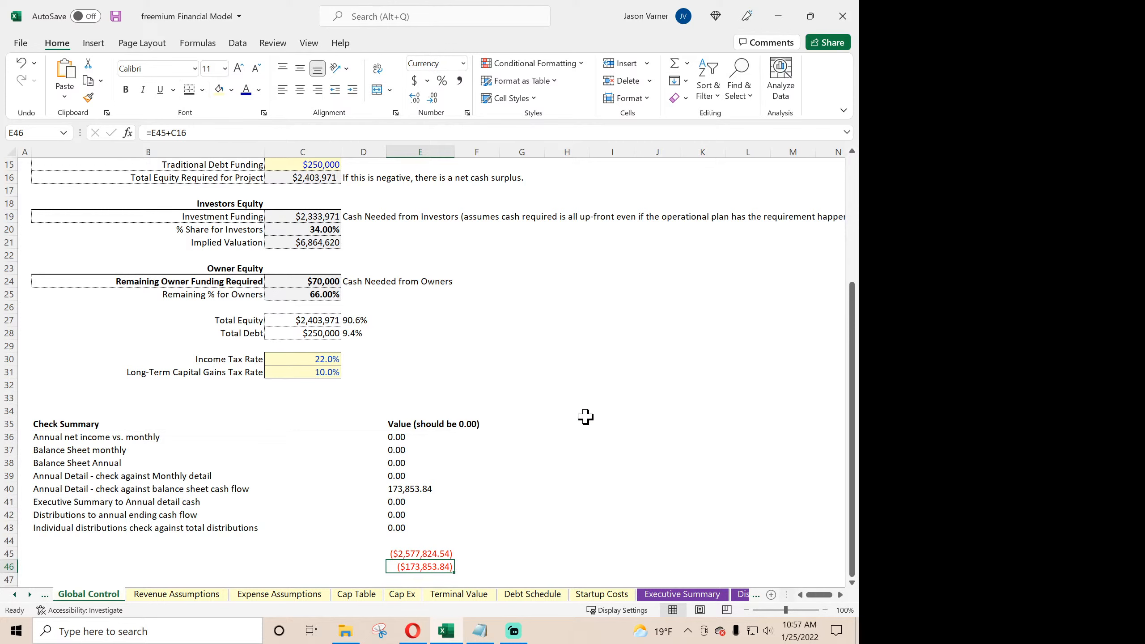
# - Recheck the project assumptions and the E40 balance sheet check formula, and review the annual cash flow statement on CF- A
pyautogui.scroll(5, 585, 415)
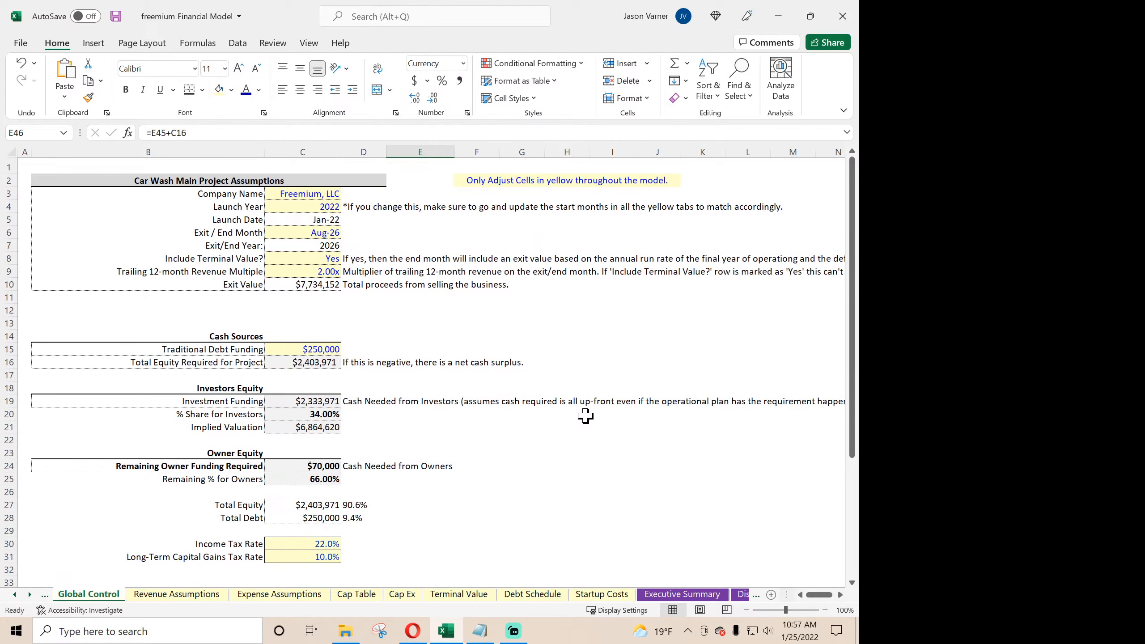
pyautogui.scroll(-7, 585, 415)
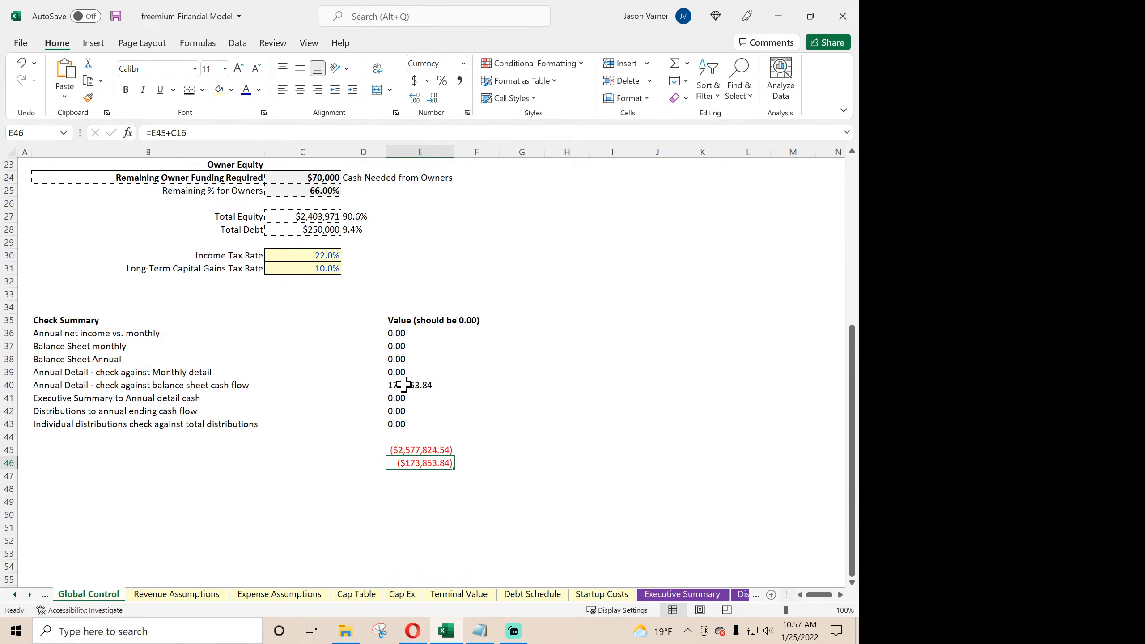
pyautogui.click(408, 386)
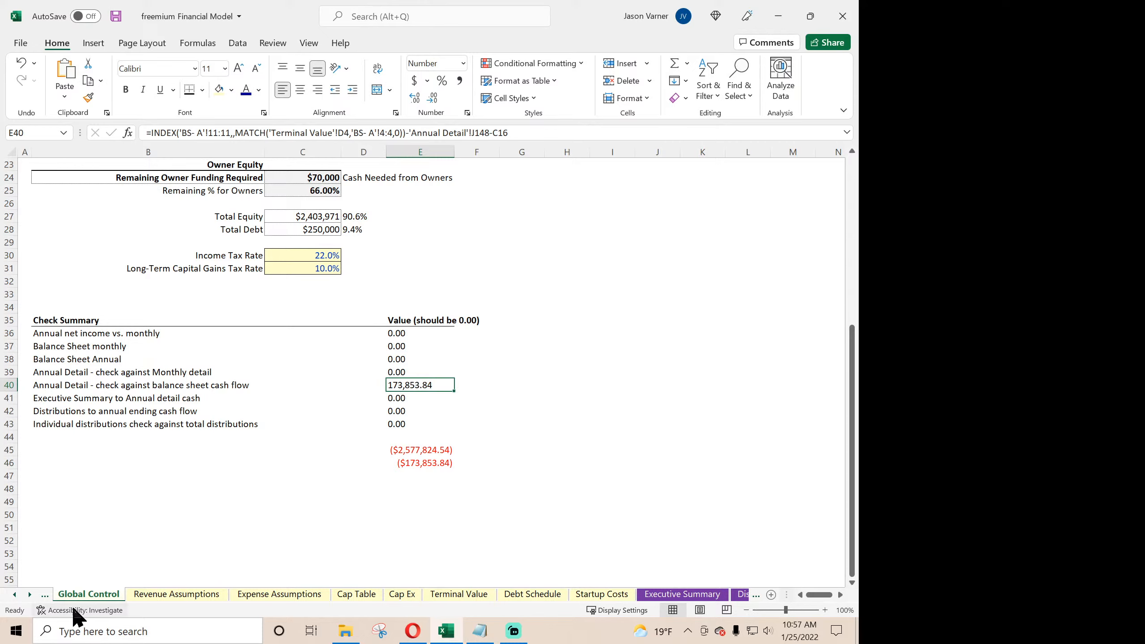
pyautogui.moveTo(29, 595); pyautogui.dragTo(29, 595)
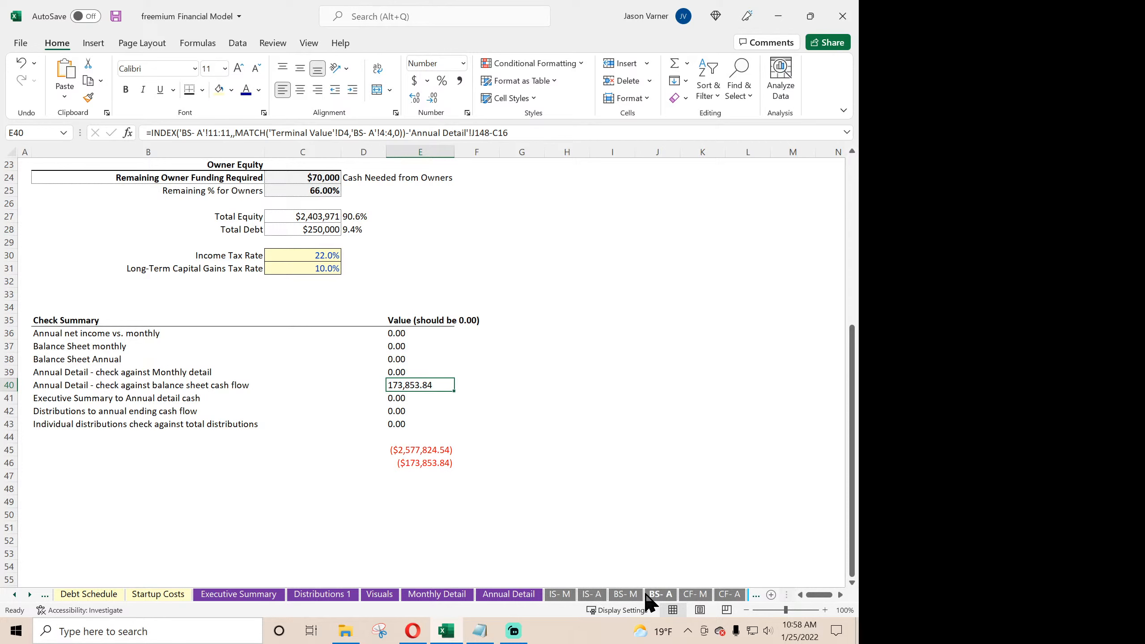
pyautogui.click(728, 595)
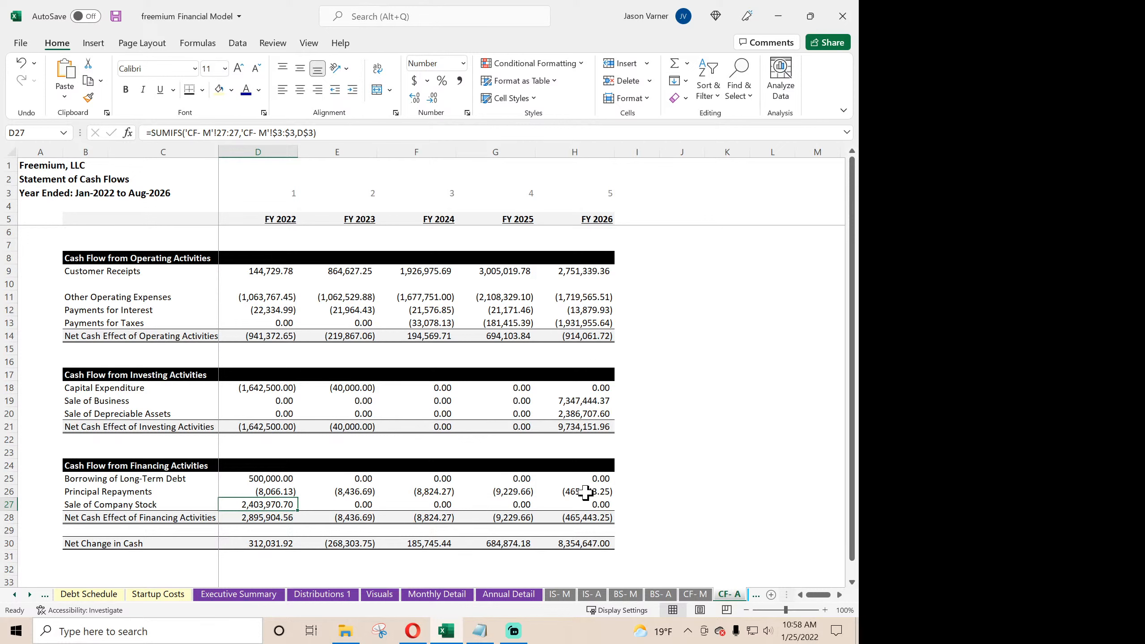
pyautogui.scroll(-3, 311, 497)
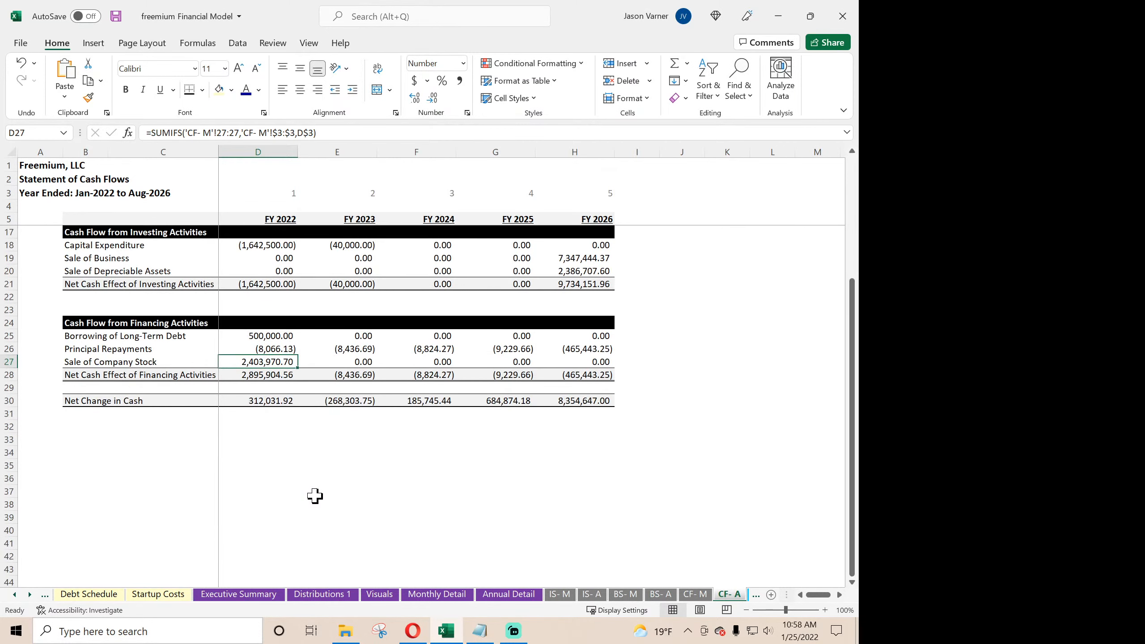
pyautogui.scroll(3, 311, 497)
# - Examine the Aug-26 Net Change in Cash formula on CF- M and the Aug-26 Cash formula on BS- M
pyautogui.click(688, 599)
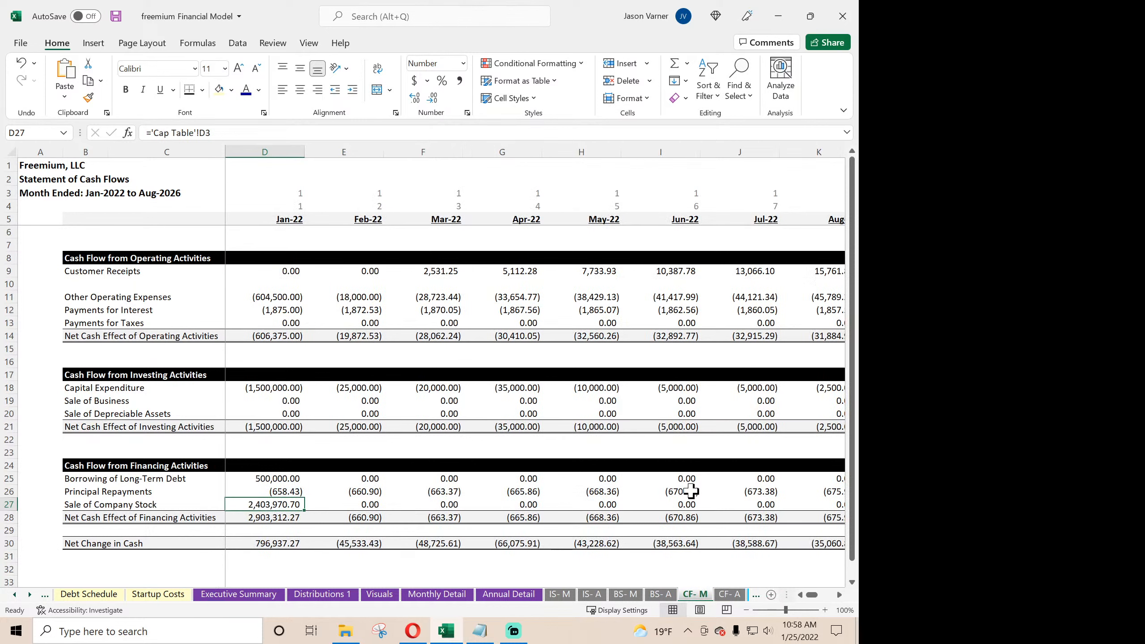
pyautogui.moveTo(810, 595); pyautogui.dragTo(837, 591)
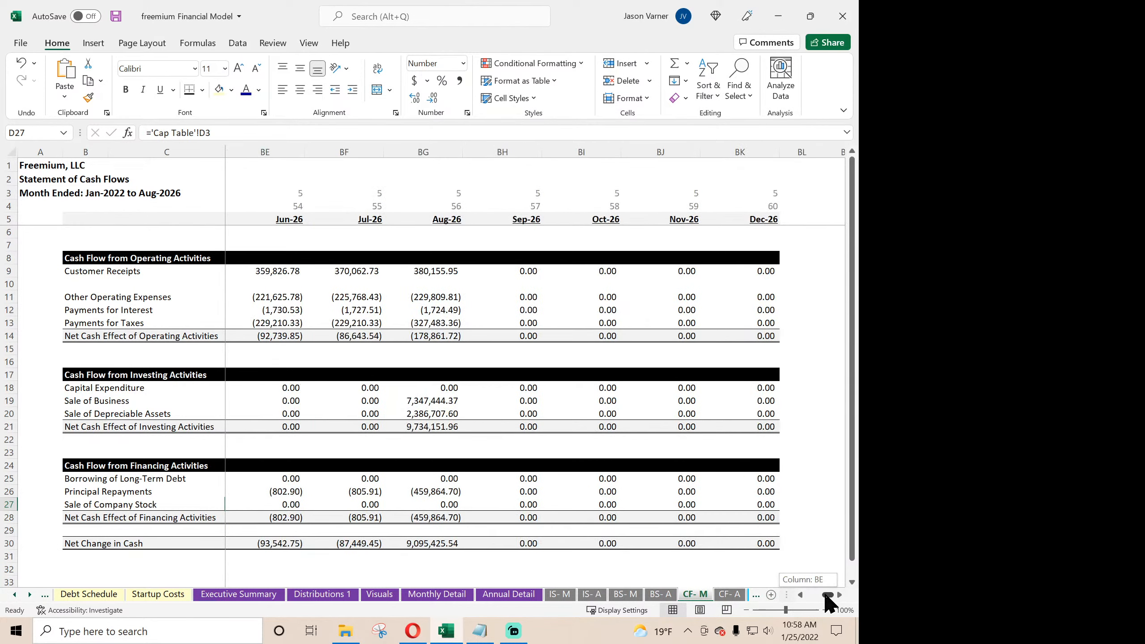
pyautogui.scroll(-4, 501, 418)
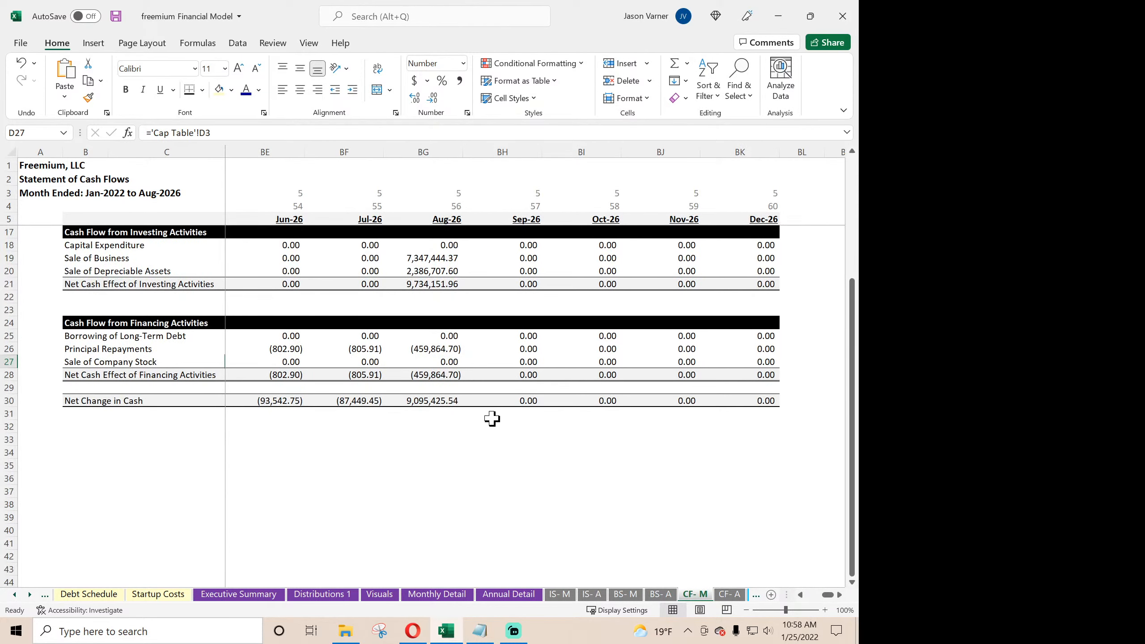
pyautogui.click(441, 405)
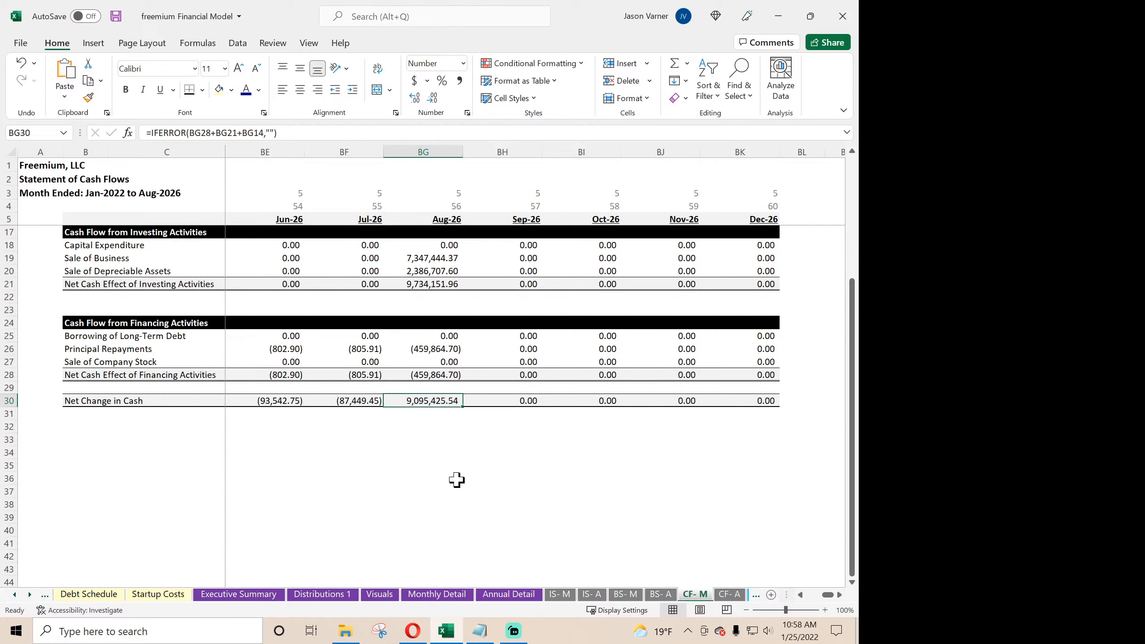
pyautogui.click(626, 595)
pyautogui.moveTo(819, 594); pyautogui.dragTo(837, 596)
pyautogui.scroll(-7, 586, 483)
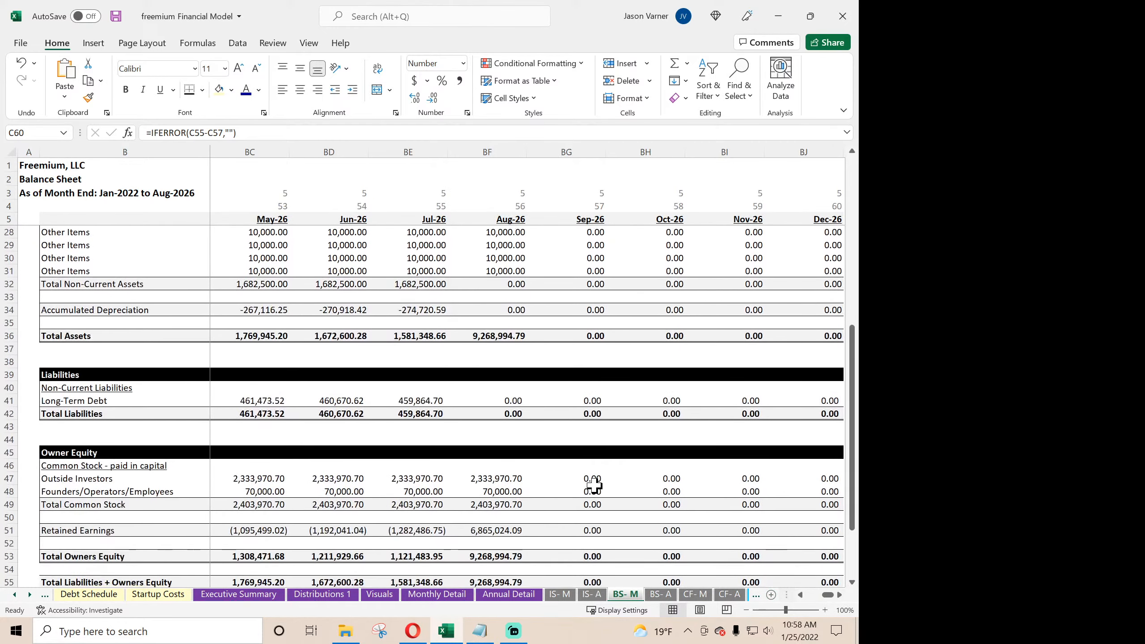
pyautogui.scroll(7, 595, 485)
pyautogui.click(494, 297)
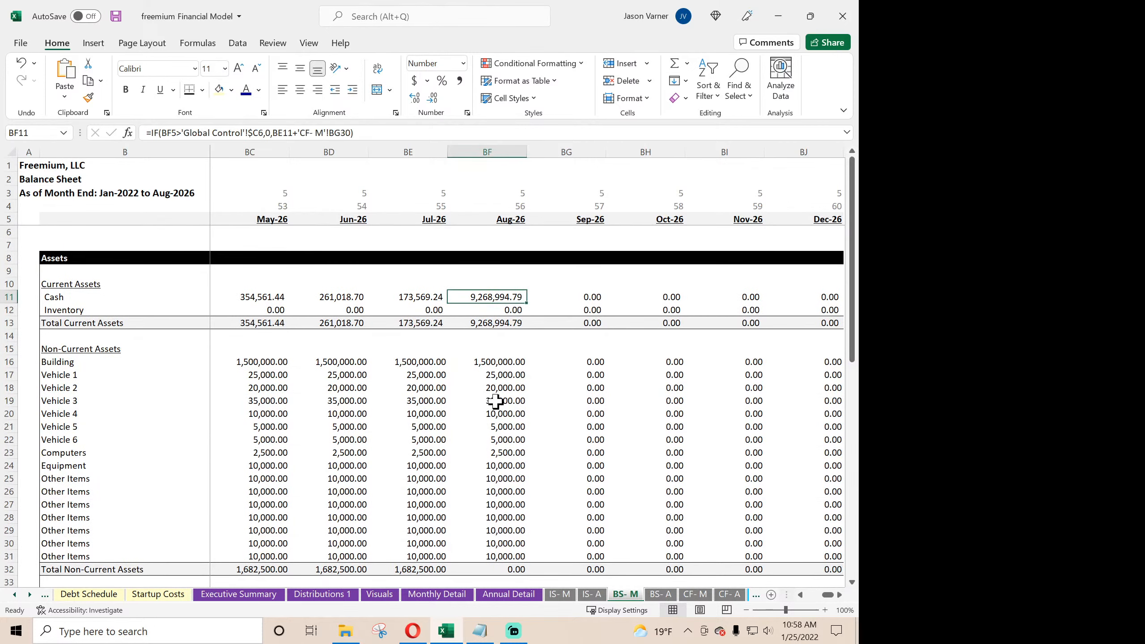
# - Look through the FY 2026 figures on BS- A, Annual Detail and IS- A for the cash difference, and return to BS- M
pyautogui.click(661, 595)
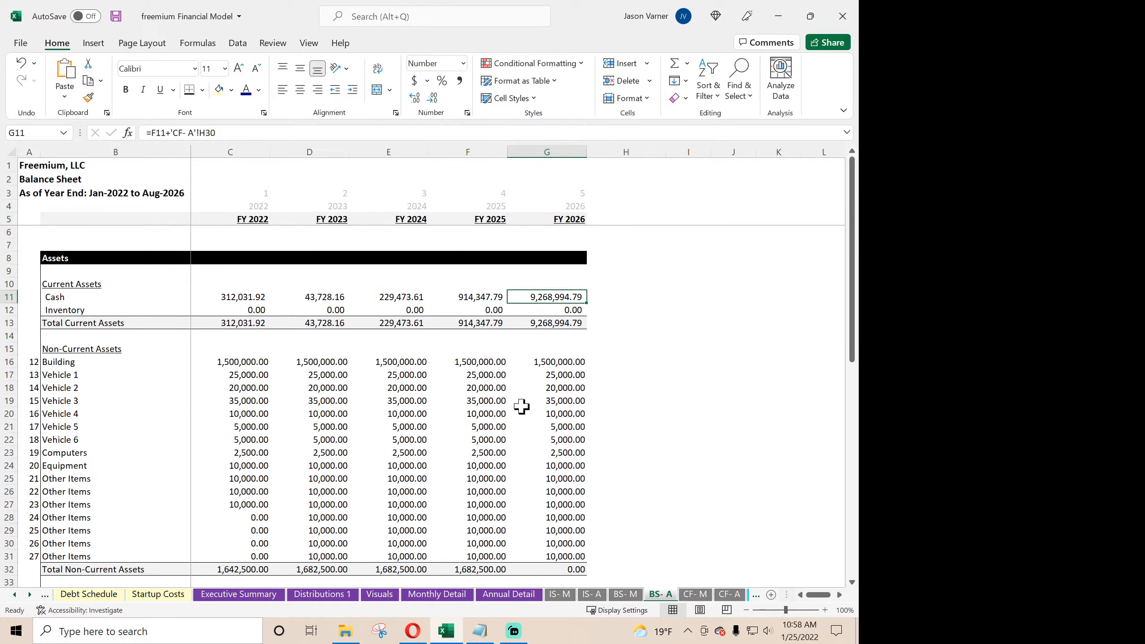
pyautogui.scroll(-7, 522, 407)
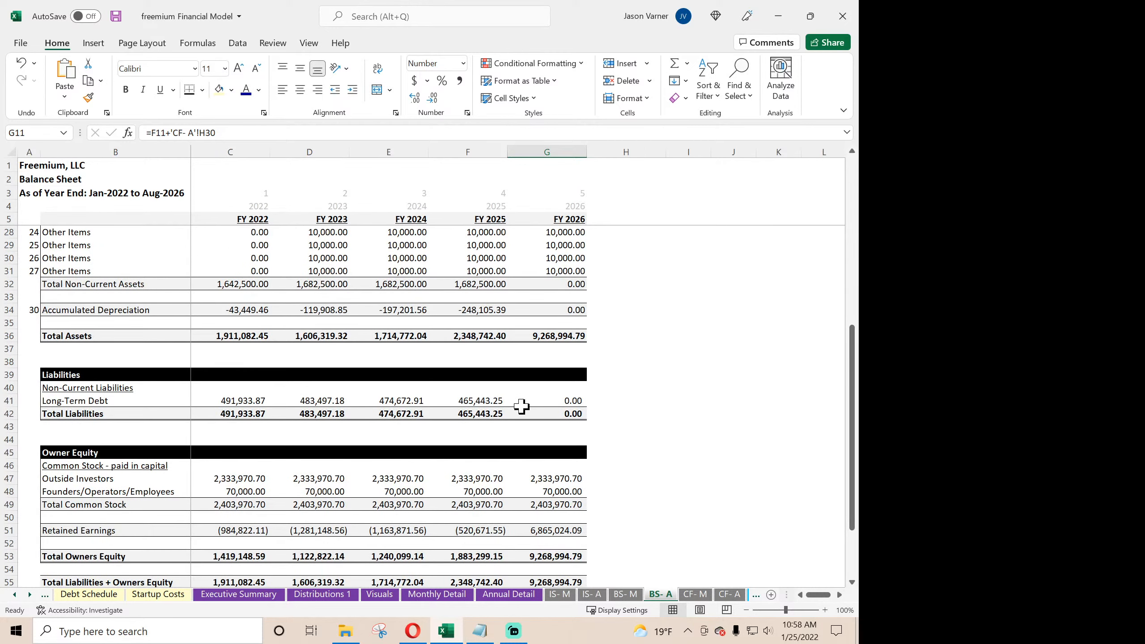
pyautogui.scroll(-4, 522, 406)
pyautogui.scroll(11, 521, 406)
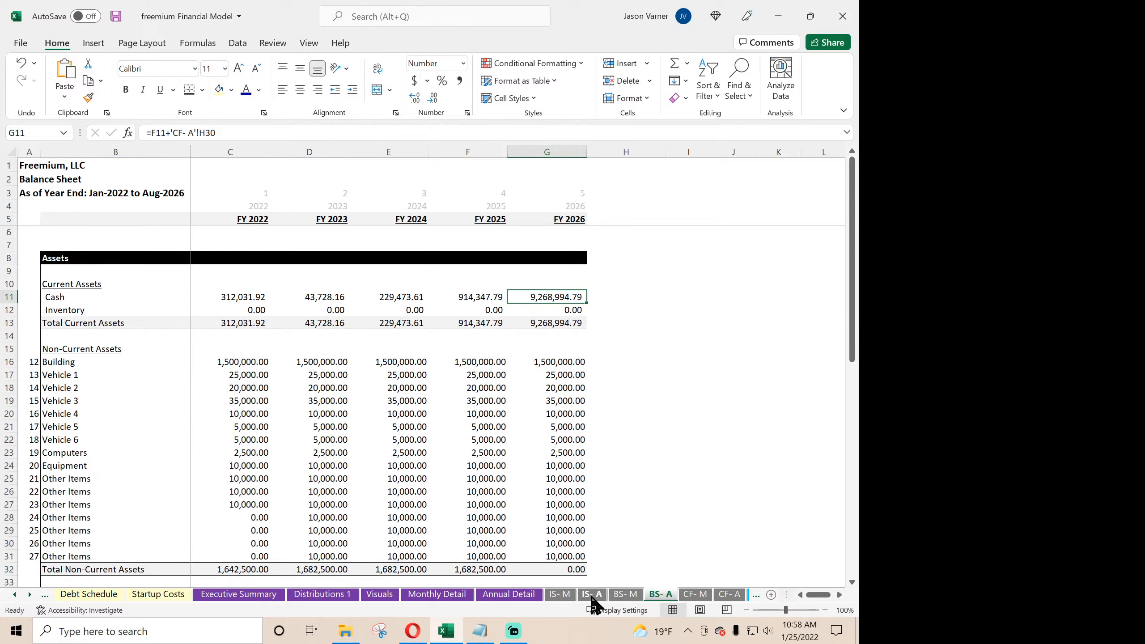
pyautogui.click(510, 597)
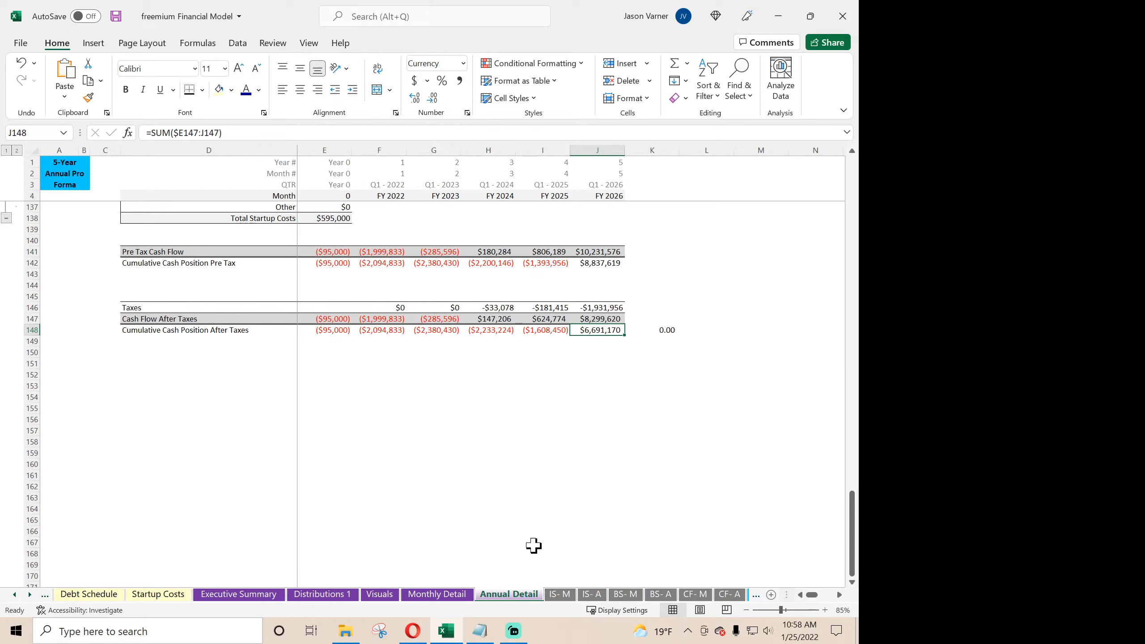
pyautogui.scroll(4, 546, 453)
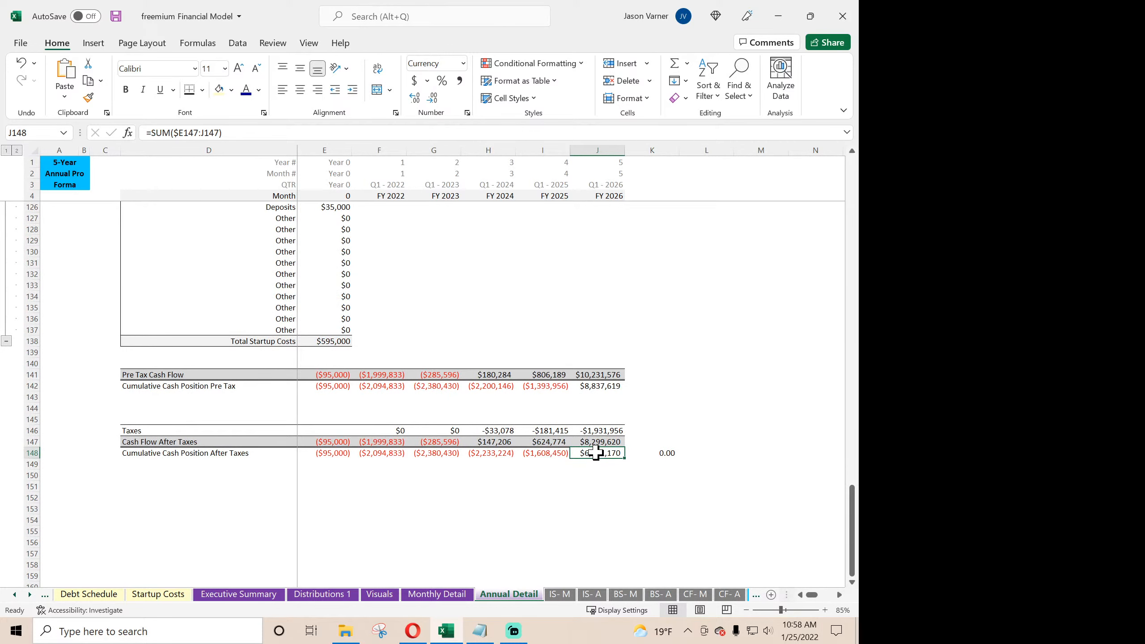
pyautogui.click(561, 595)
pyautogui.click(589, 595)
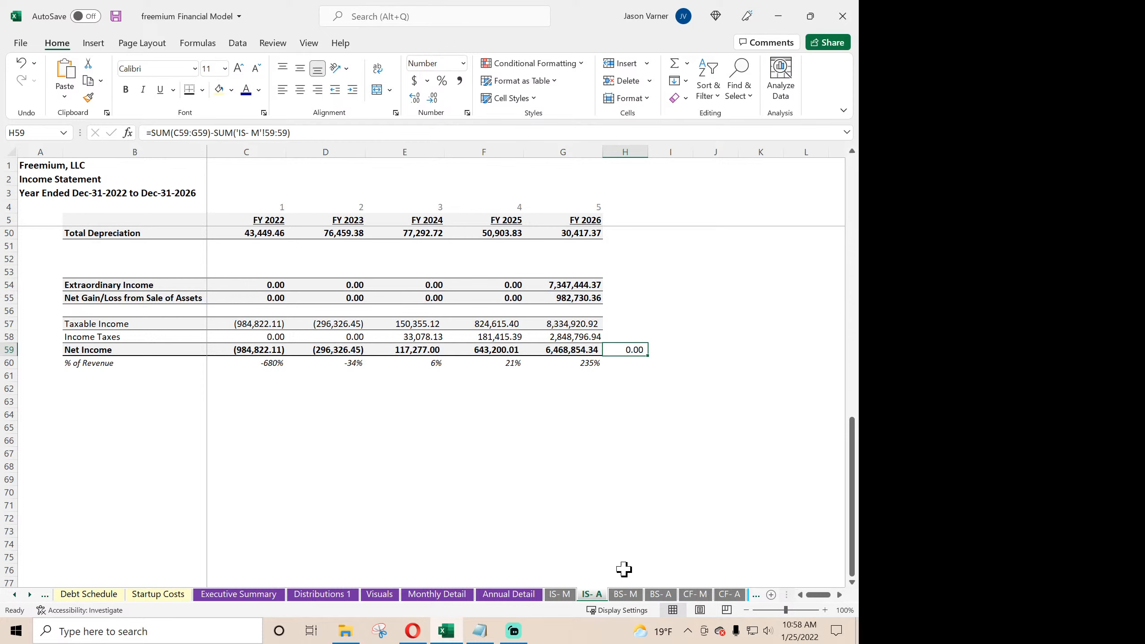
pyautogui.click(626, 595)
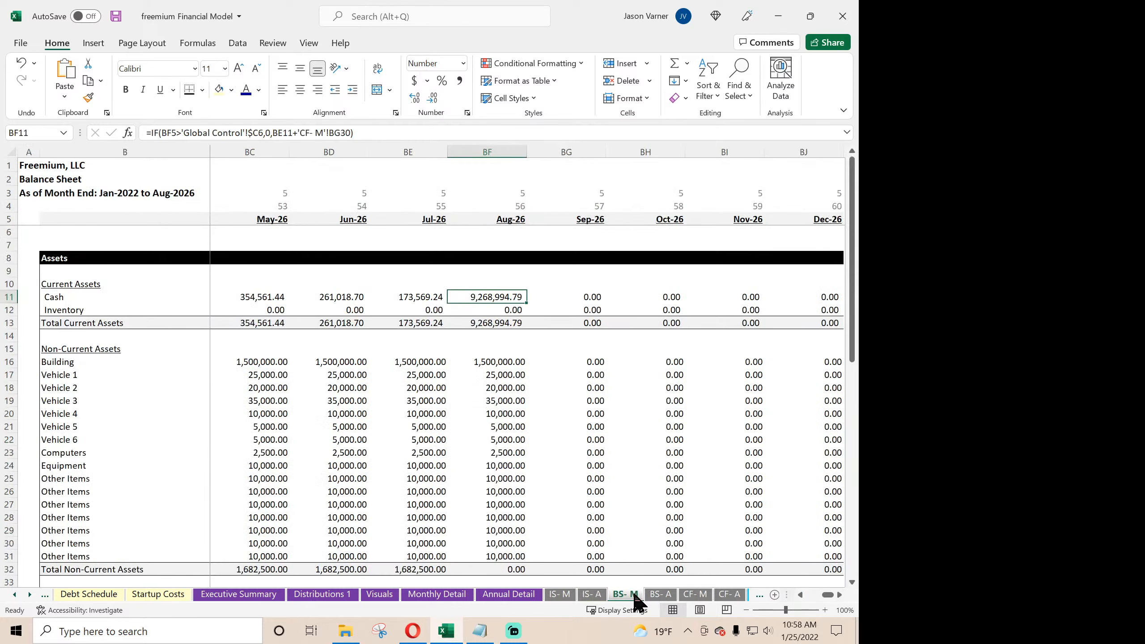
# - Check the 2022 Cash balances on BS- M and inspect the Dec-22 Cash formula in N11
pyautogui.moveTo(829, 595); pyautogui.dragTo(802, 606)
pyautogui.moveTo(269, 298); pyautogui.dragTo(580, 299)
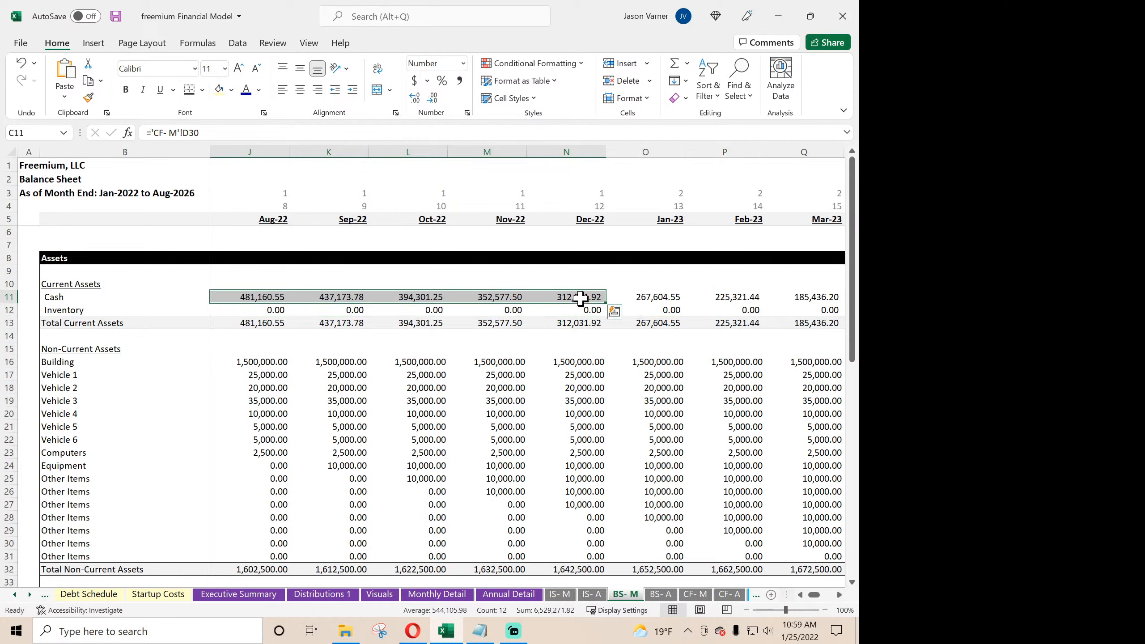
pyautogui.click(580, 298)
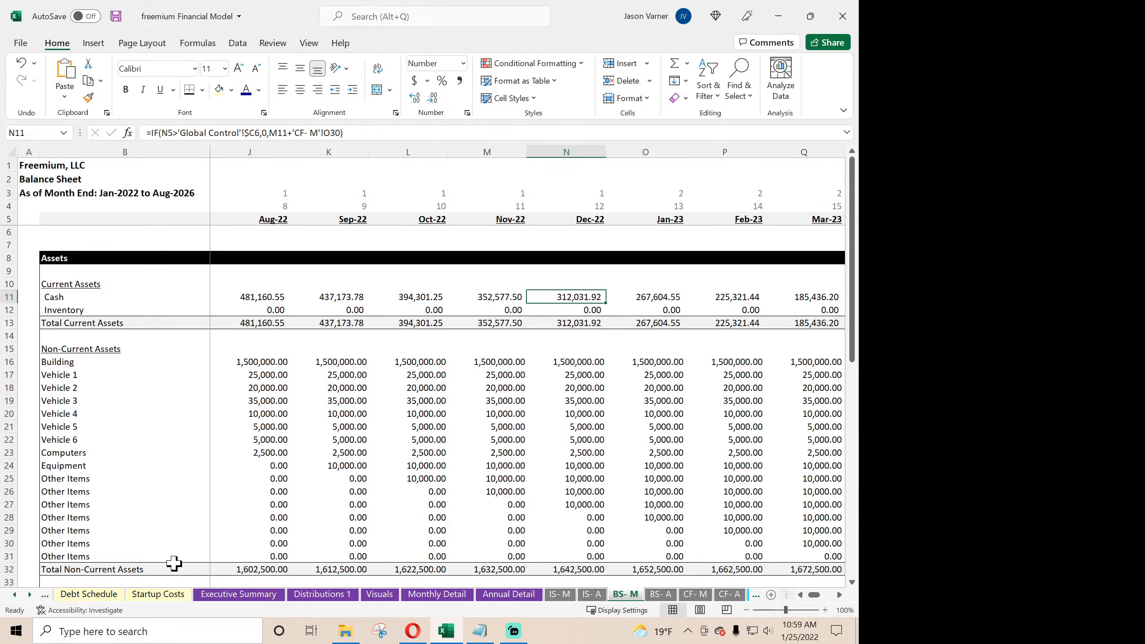
# - In F151 of Annual Detail, add the FY 2022 Sale of Company Stock from CF- A to F148 with =F148+'CF- A'!D27
pyautogui.click(521, 595)
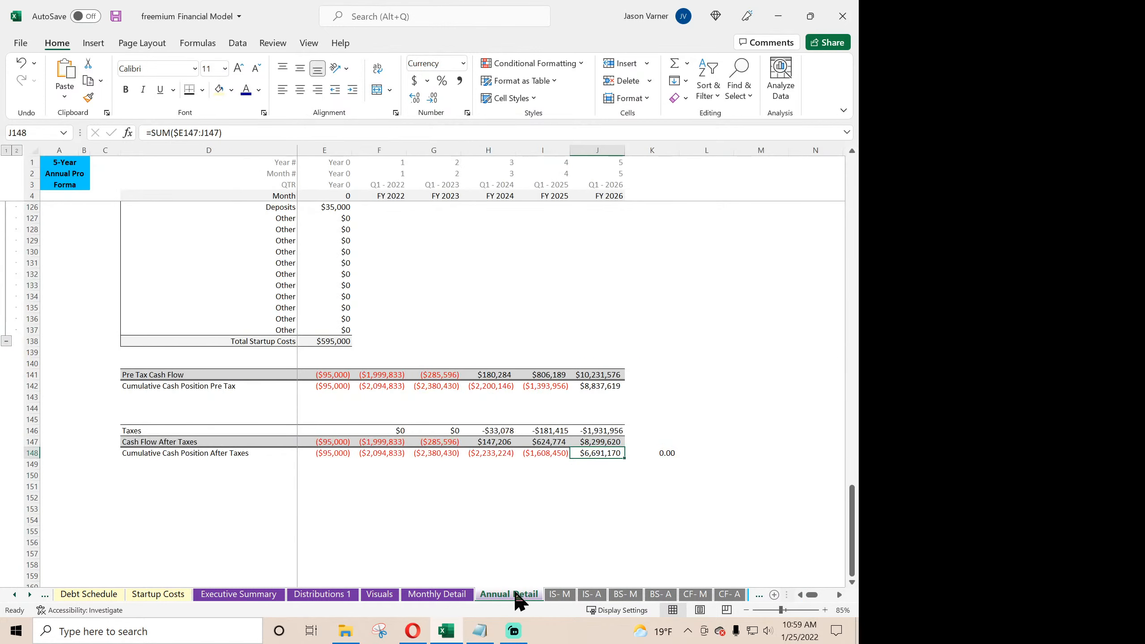
pyautogui.click(384, 487)
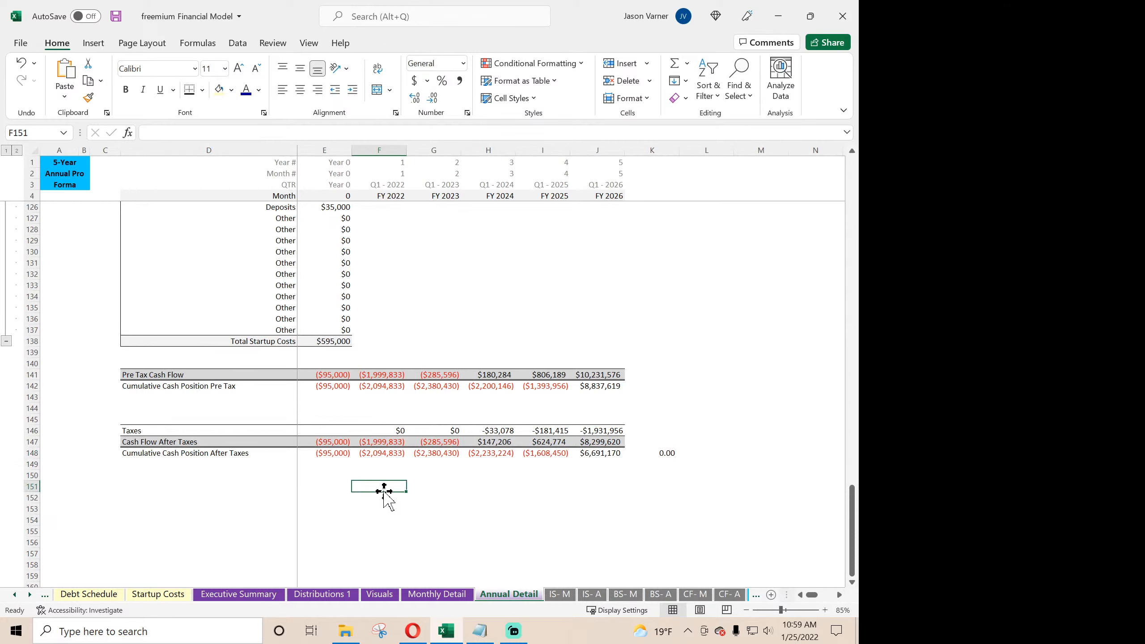
pyautogui.write('=')
pyautogui.click(393, 453)
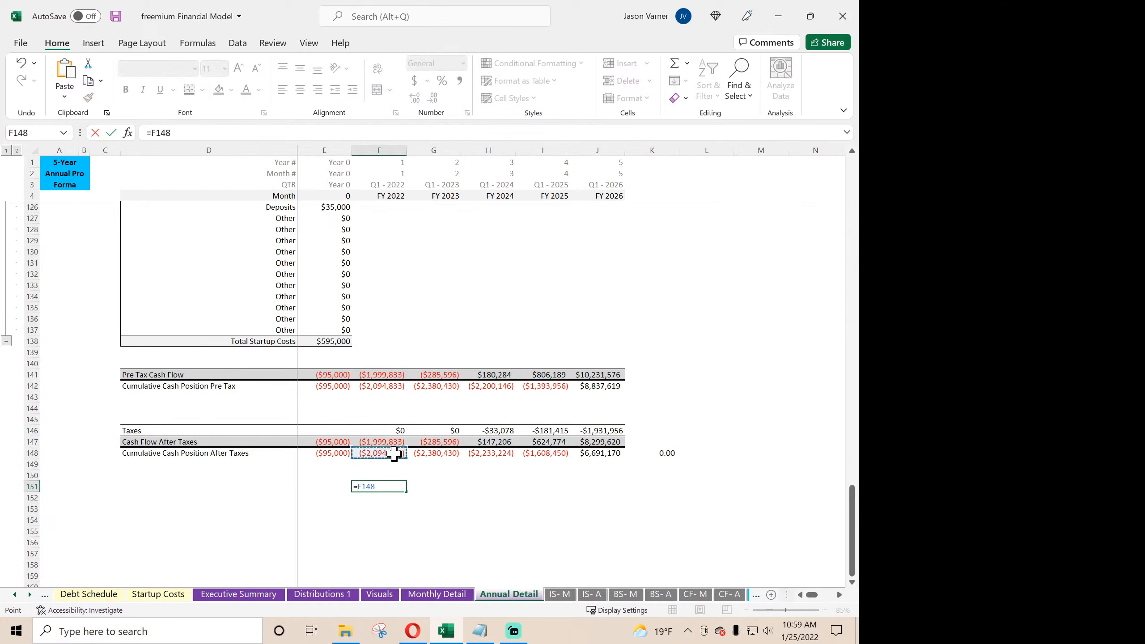
pyautogui.write('+')
pyautogui.click(697, 595)
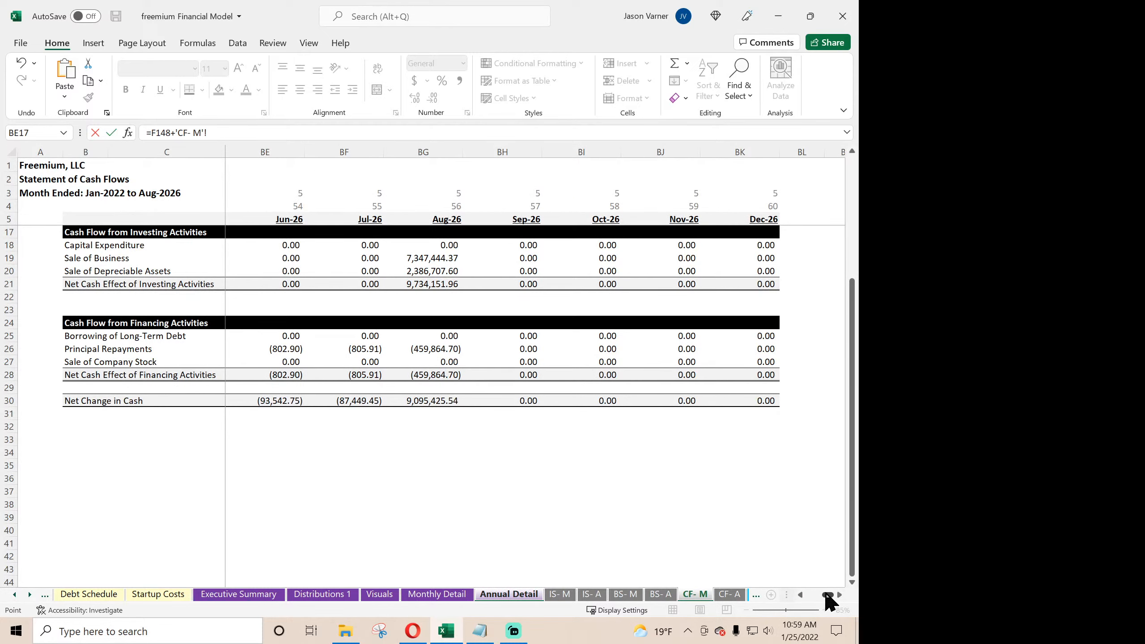
pyautogui.click(729, 595)
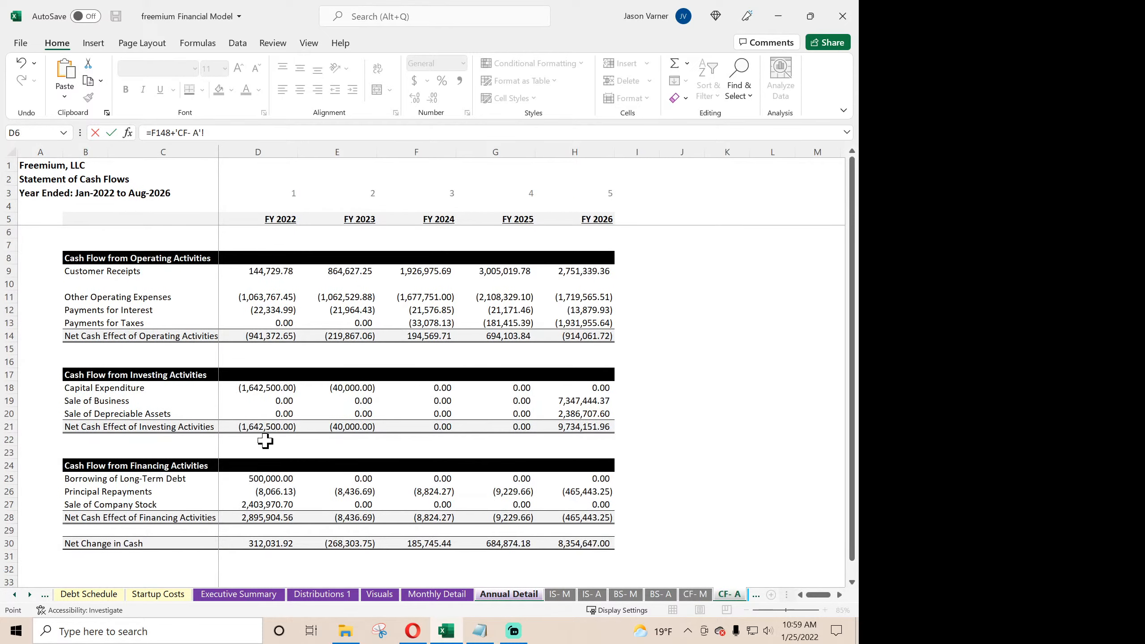
pyautogui.click(265, 504)
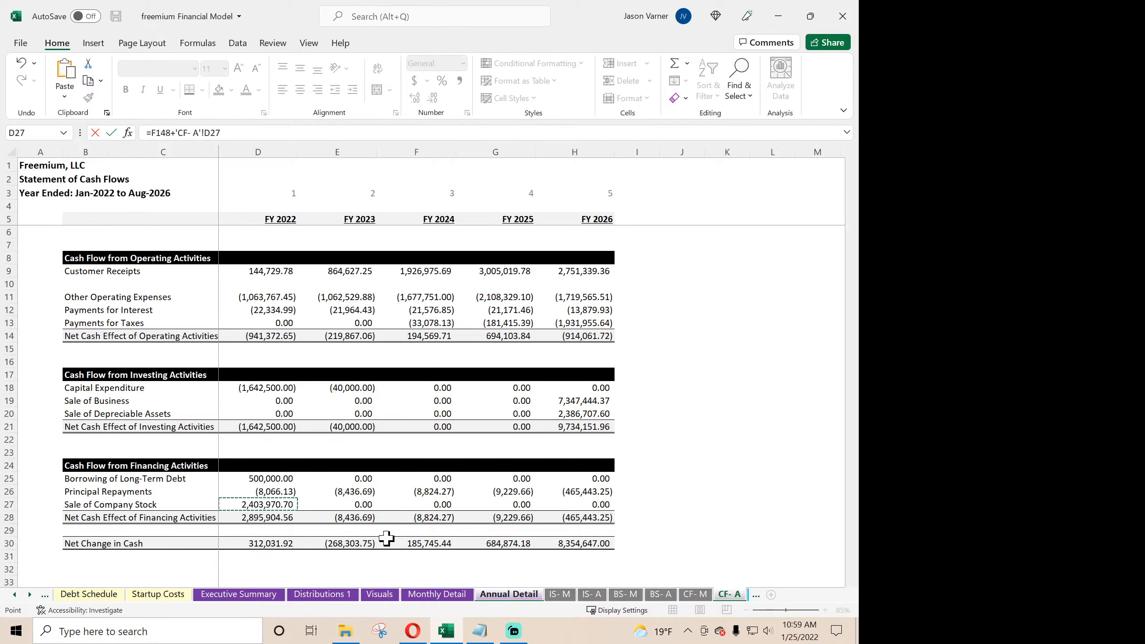
pyautogui.press('Return')
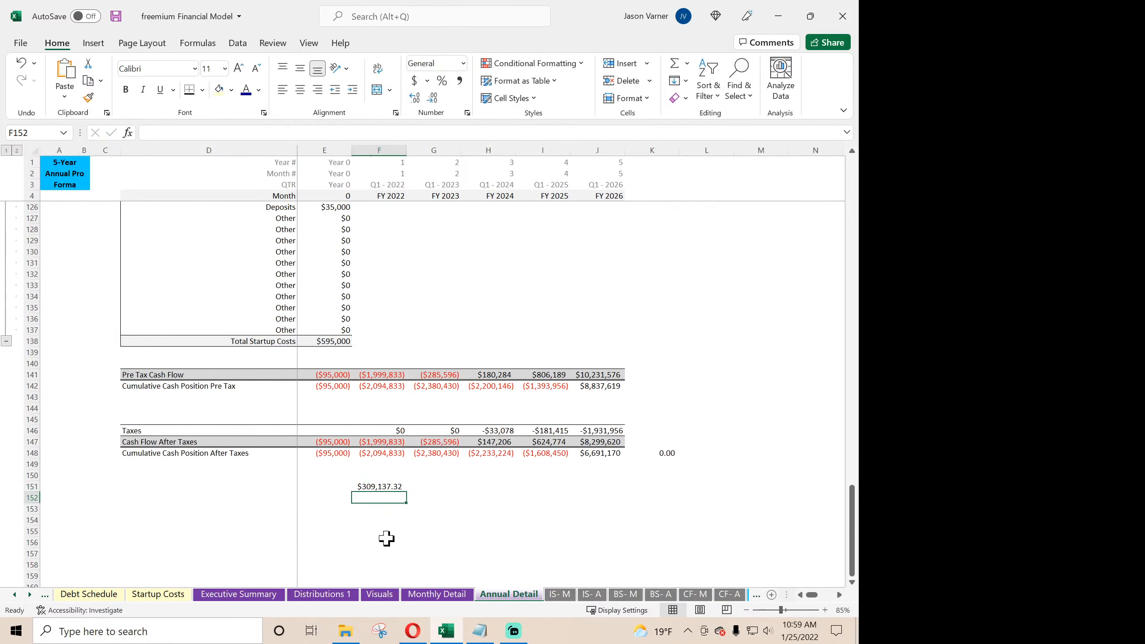
pyautogui.click(382, 488)
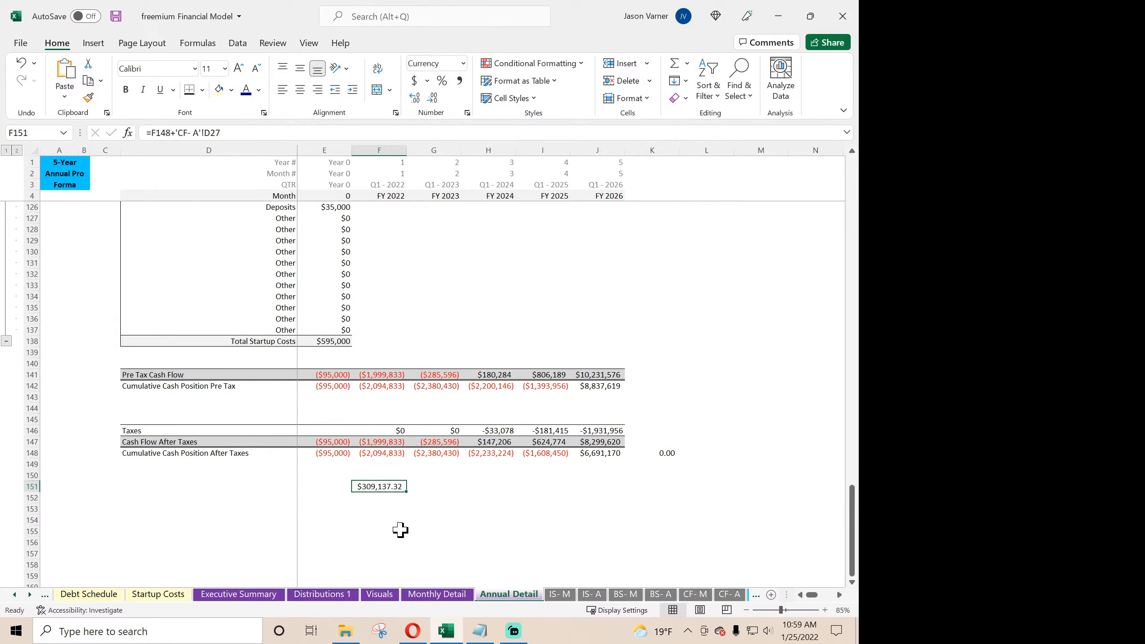
# - Link F152 on Annual Detail to the Dec-22 Cash balance with ='BS- M'!N11
pyautogui.click(625, 595)
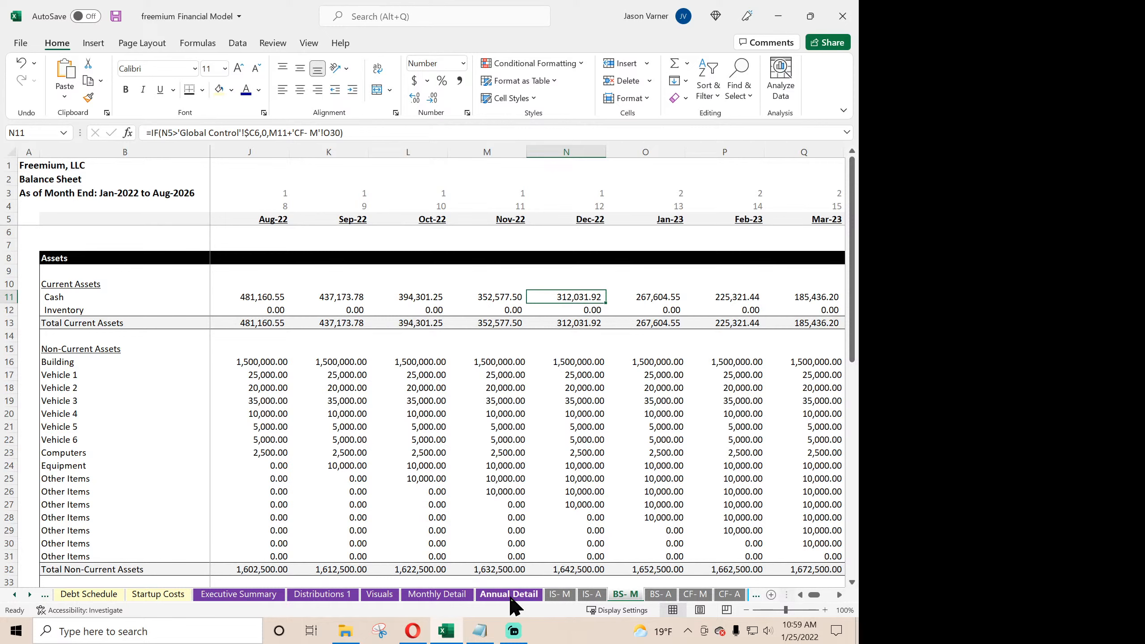
pyautogui.click(589, 596)
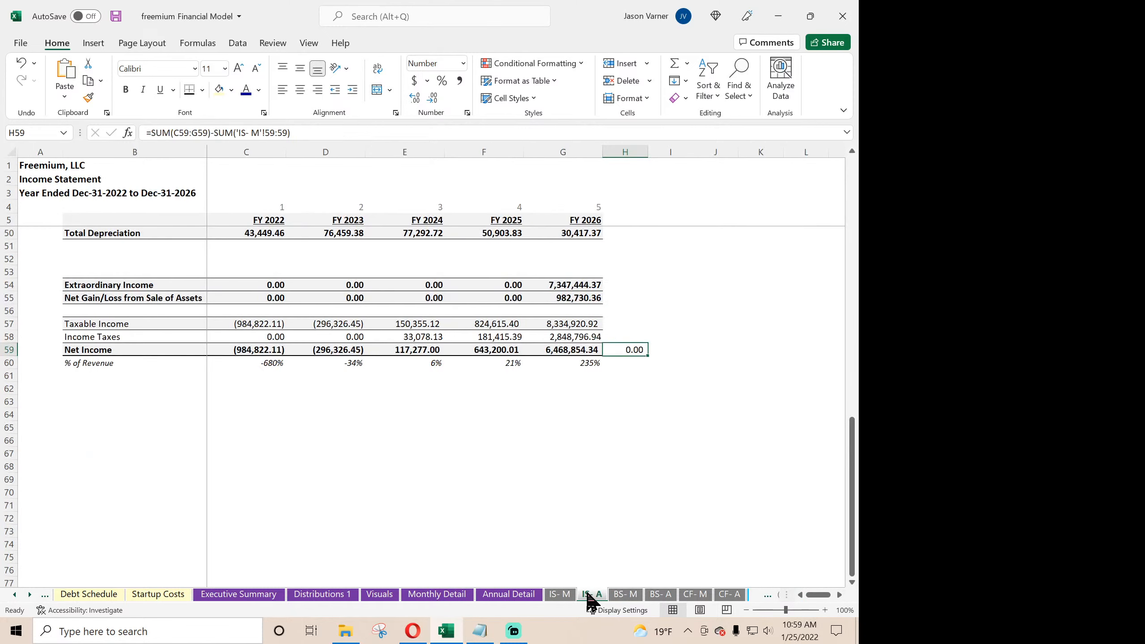
pyautogui.click(561, 594)
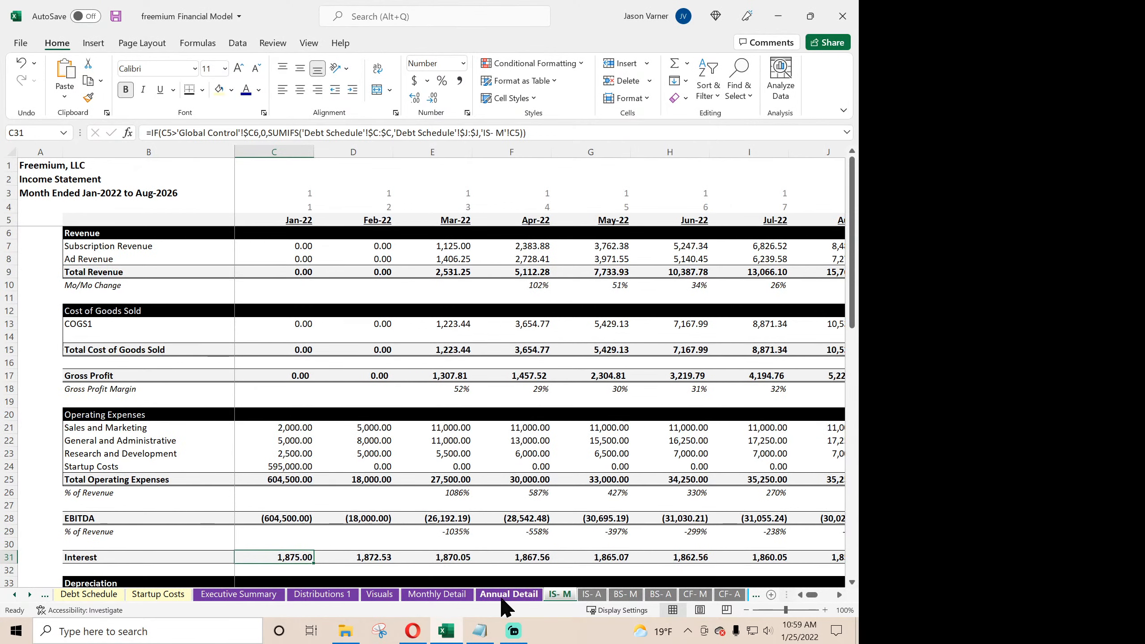
pyautogui.click(514, 596)
pyautogui.click(387, 497)
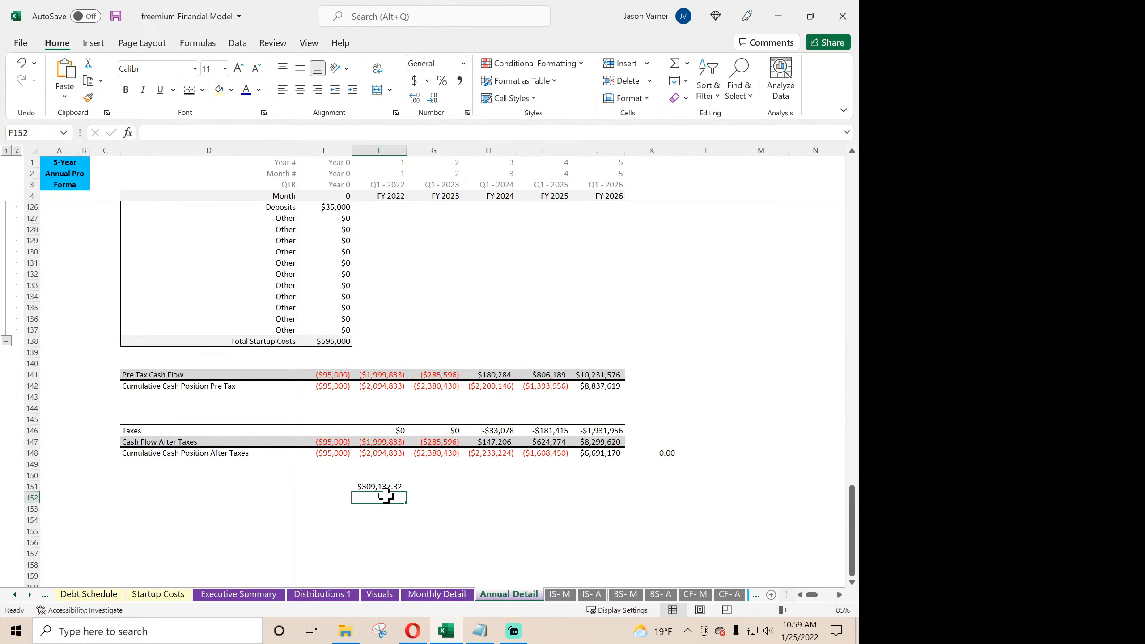
pyautogui.write('=')
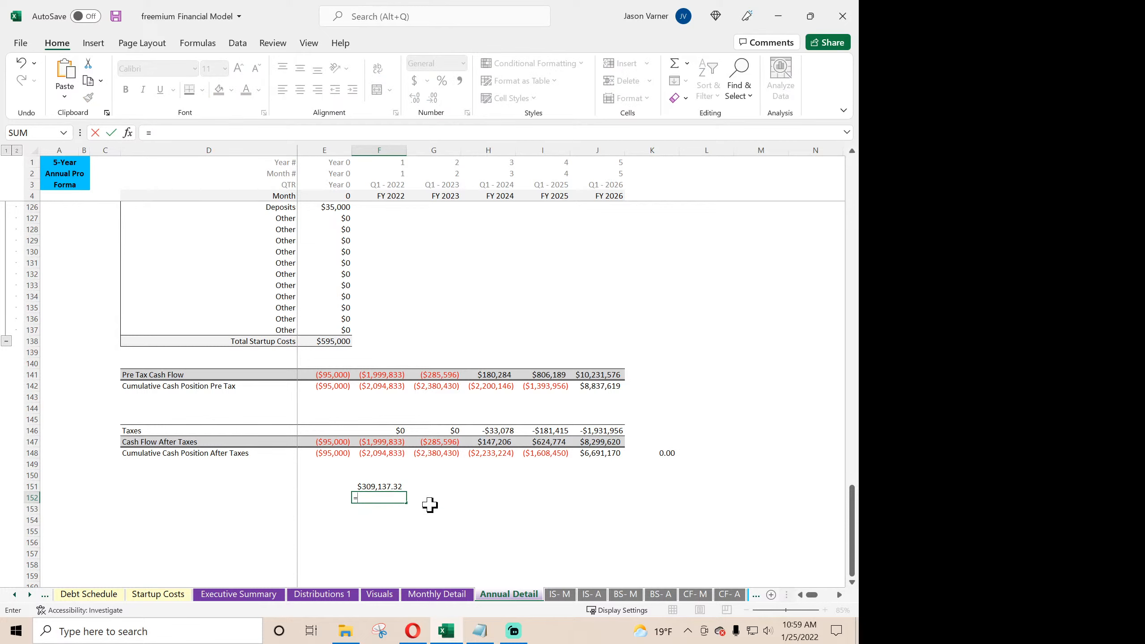
pyautogui.click(630, 594)
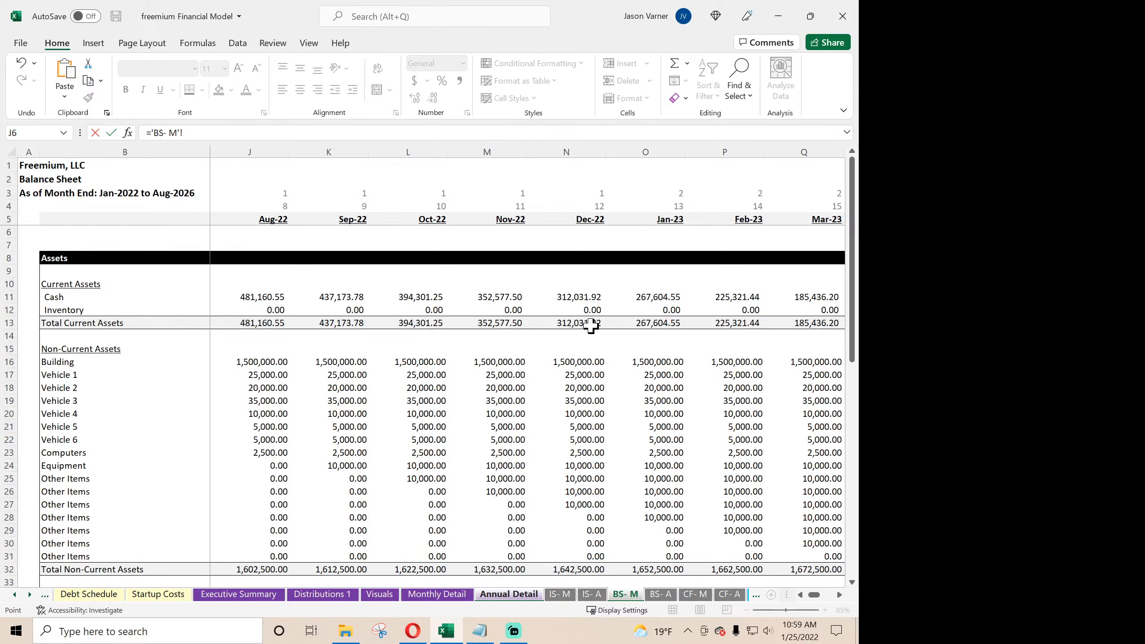
pyautogui.click(584, 300)
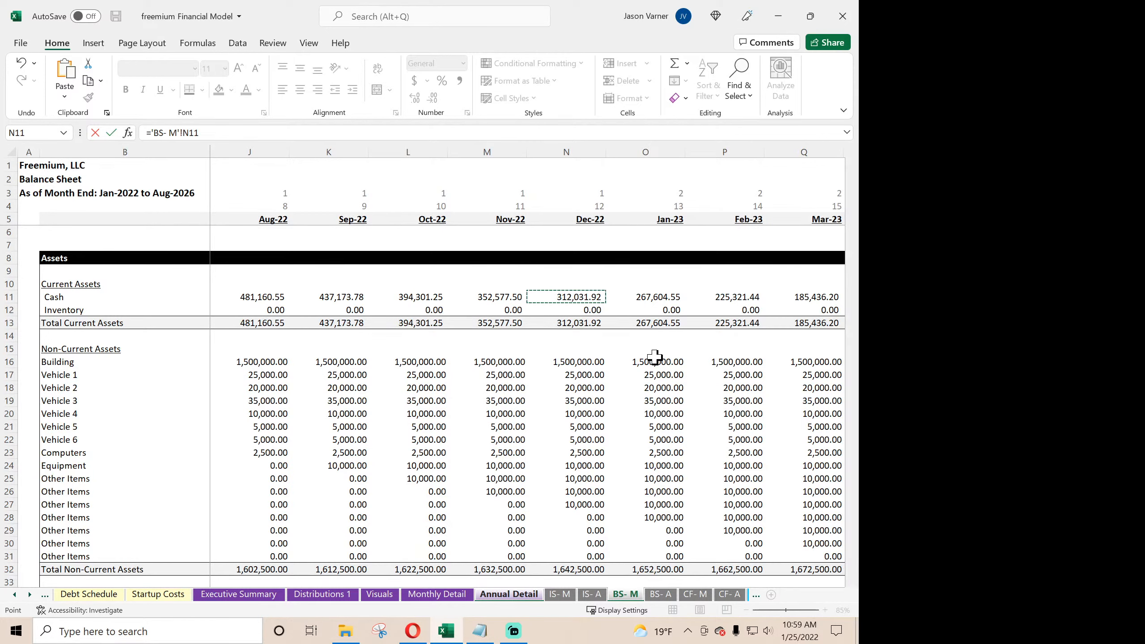
pyautogui.press('Return')
# - Calculate the FY 2022 cash difference in F153 with the formula =F152-F151
pyautogui.write('=')
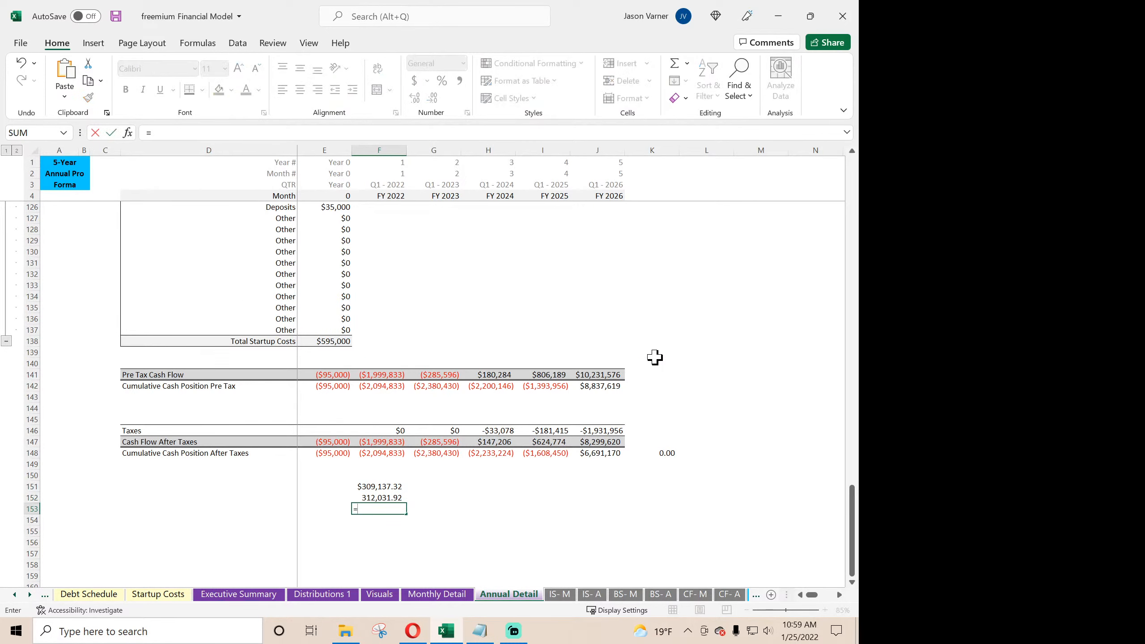
pyautogui.click(390, 498)
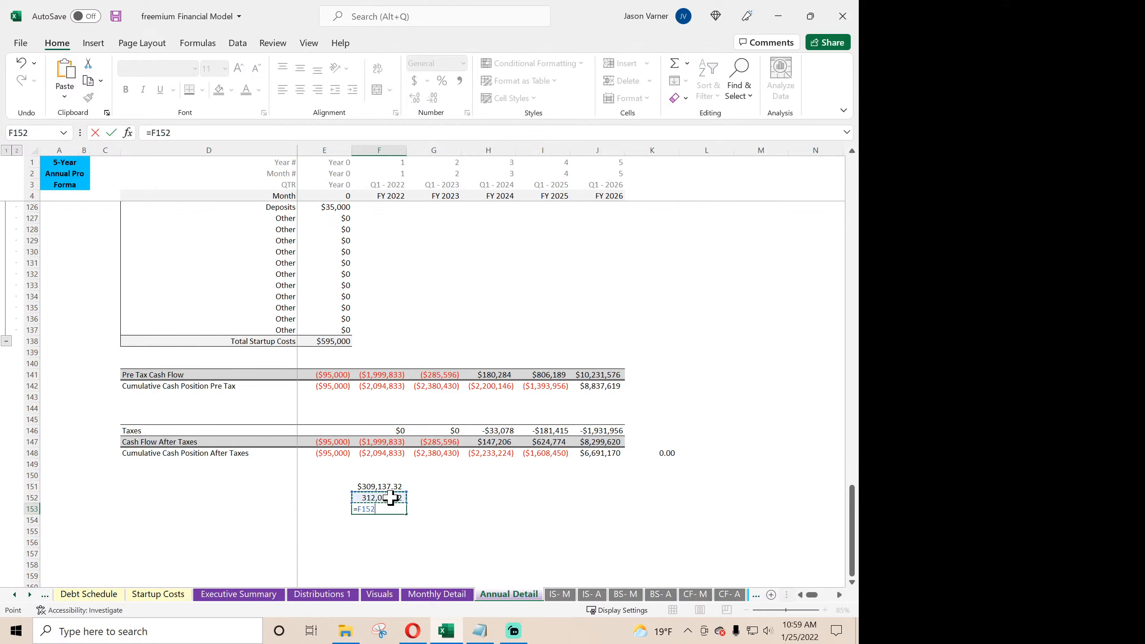
pyautogui.write('-')
pyautogui.click(392, 485)
pyautogui.press('Return')
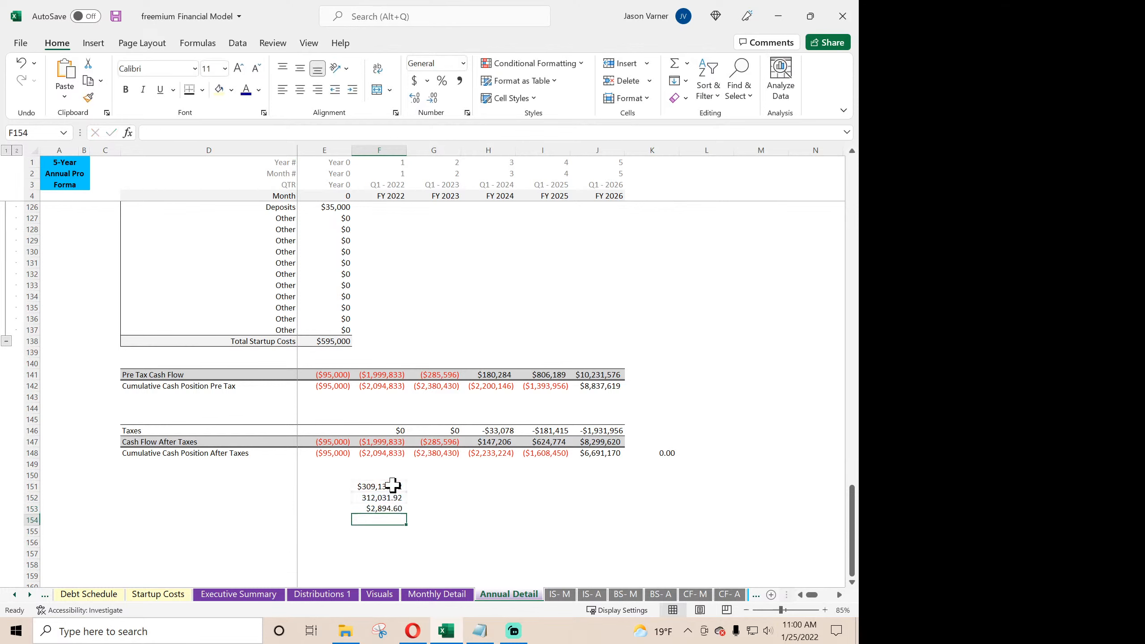
pyautogui.click(384, 509)
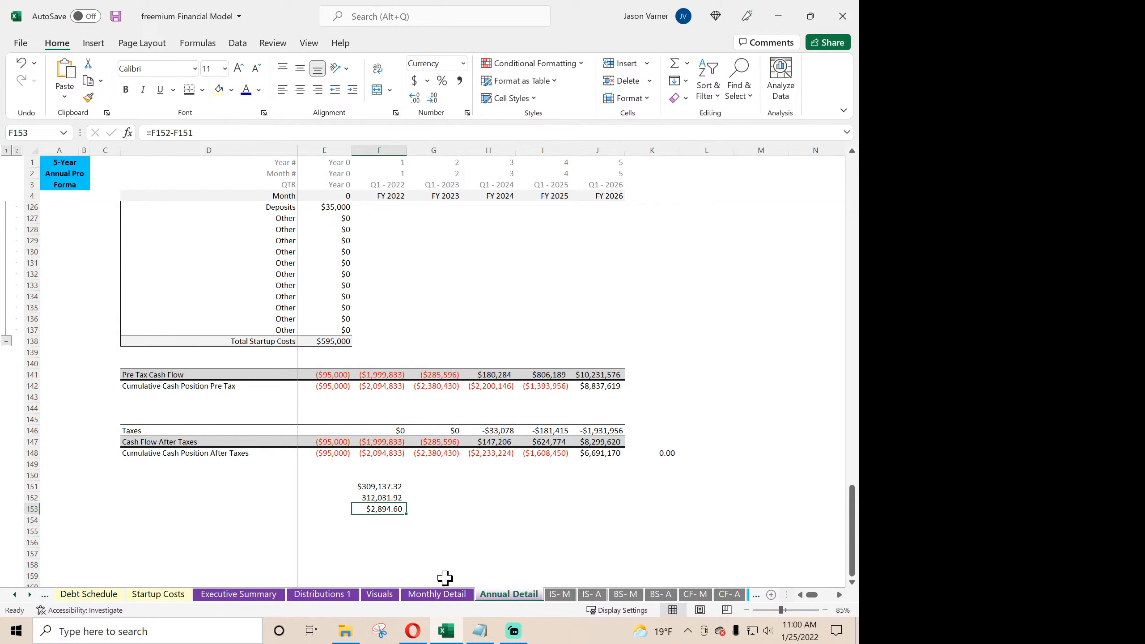
# - Review the monthly income statement on IS- M and the annual income statement on IS- A for the source of the FY 2022 difference
pyautogui.click(560, 596)
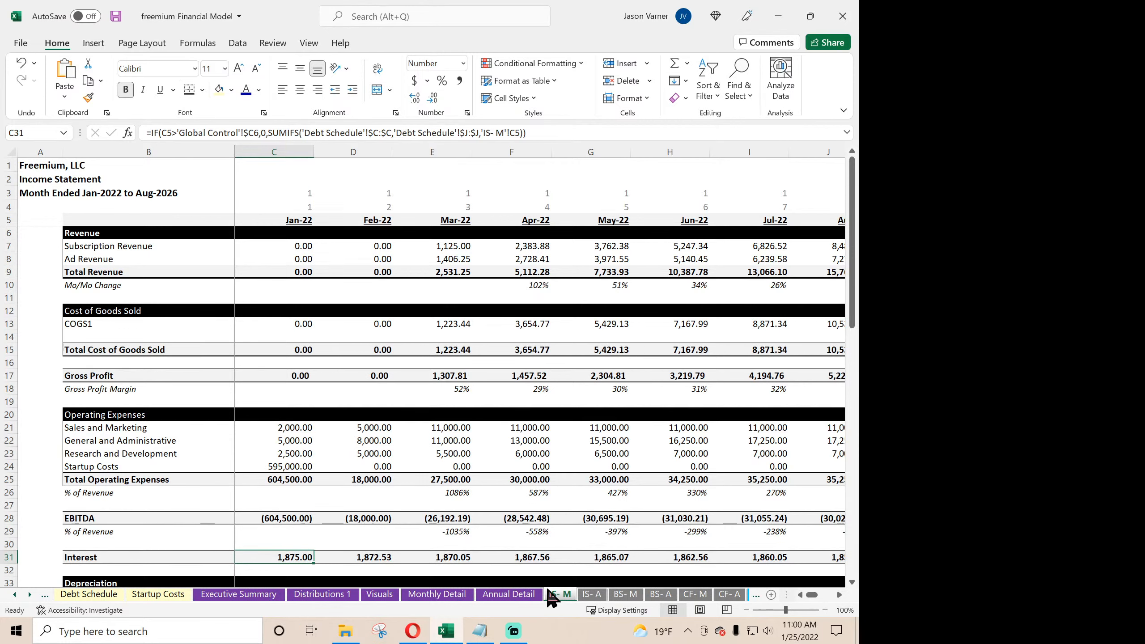
pyautogui.scroll(-4, 374, 490)
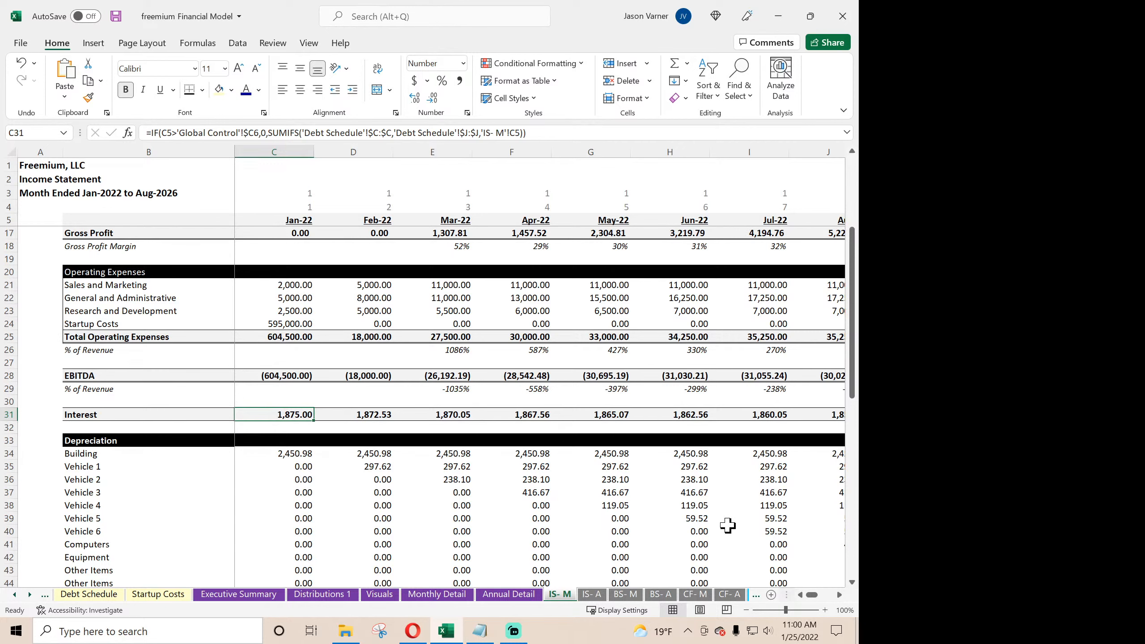
pyautogui.scroll(4, 728, 525)
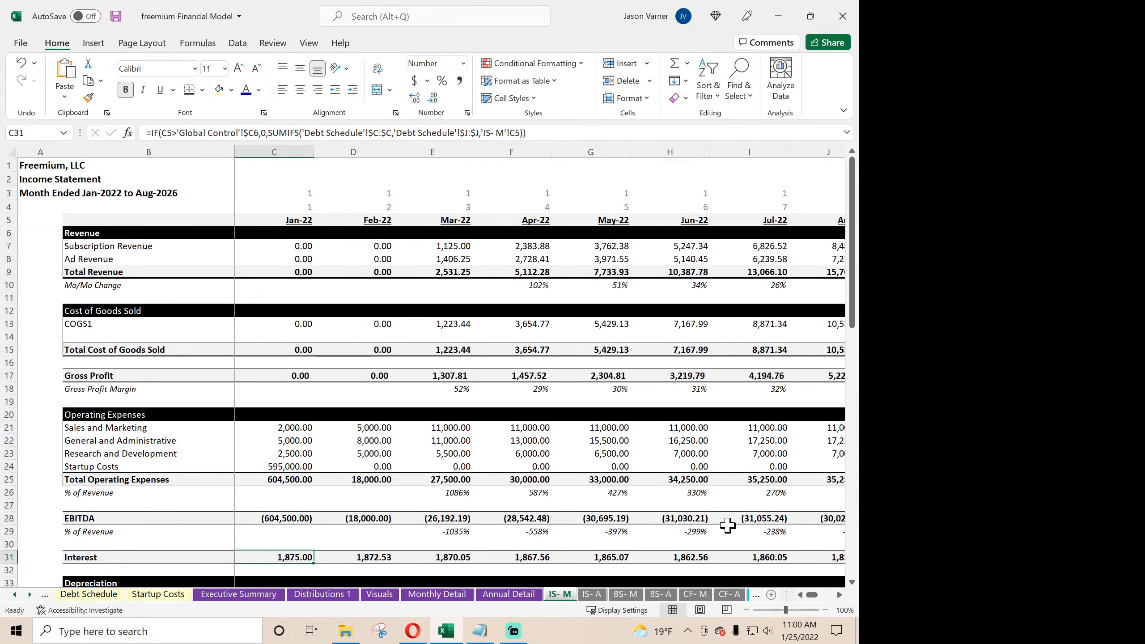
pyautogui.scroll(-11, 728, 525)
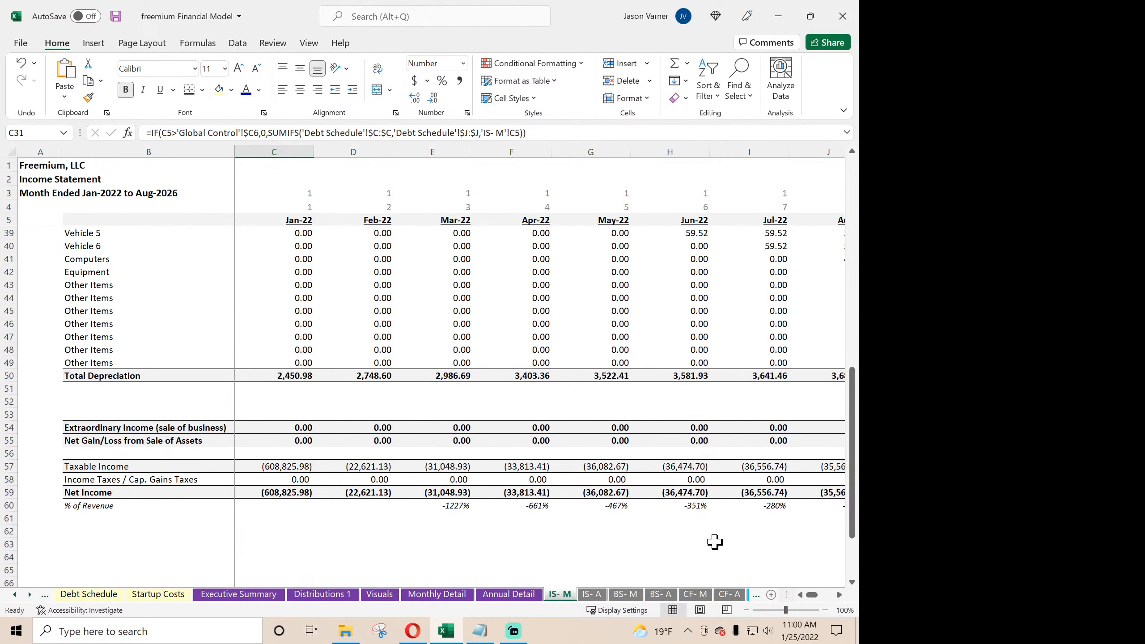
pyautogui.click(586, 597)
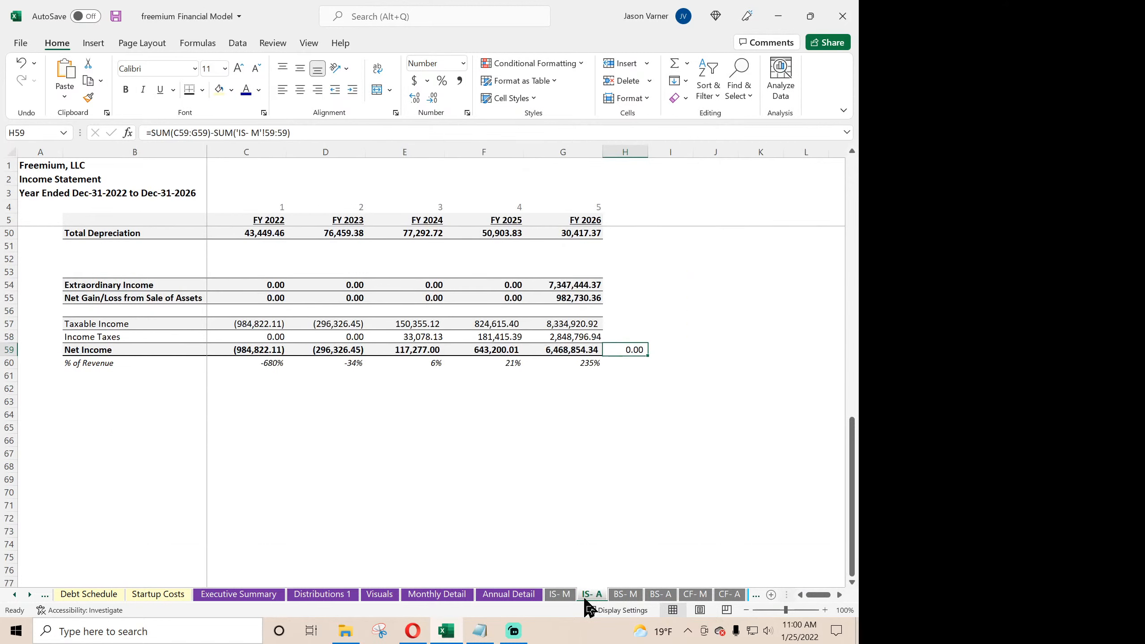
pyautogui.scroll(10, 248, 478)
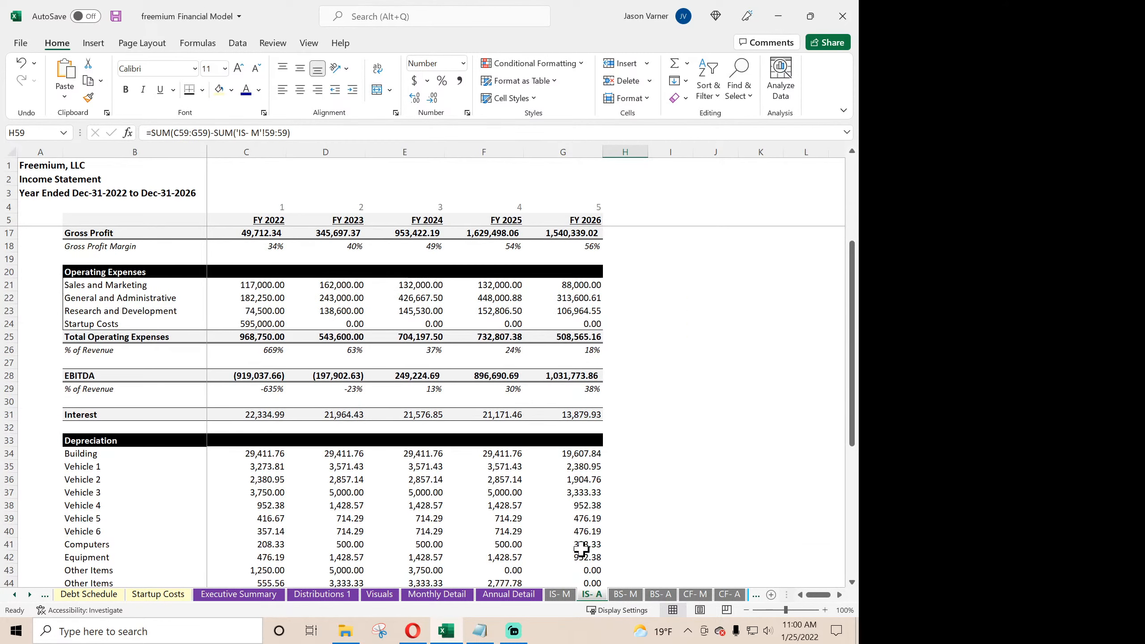
pyautogui.scroll(4, 552, 531)
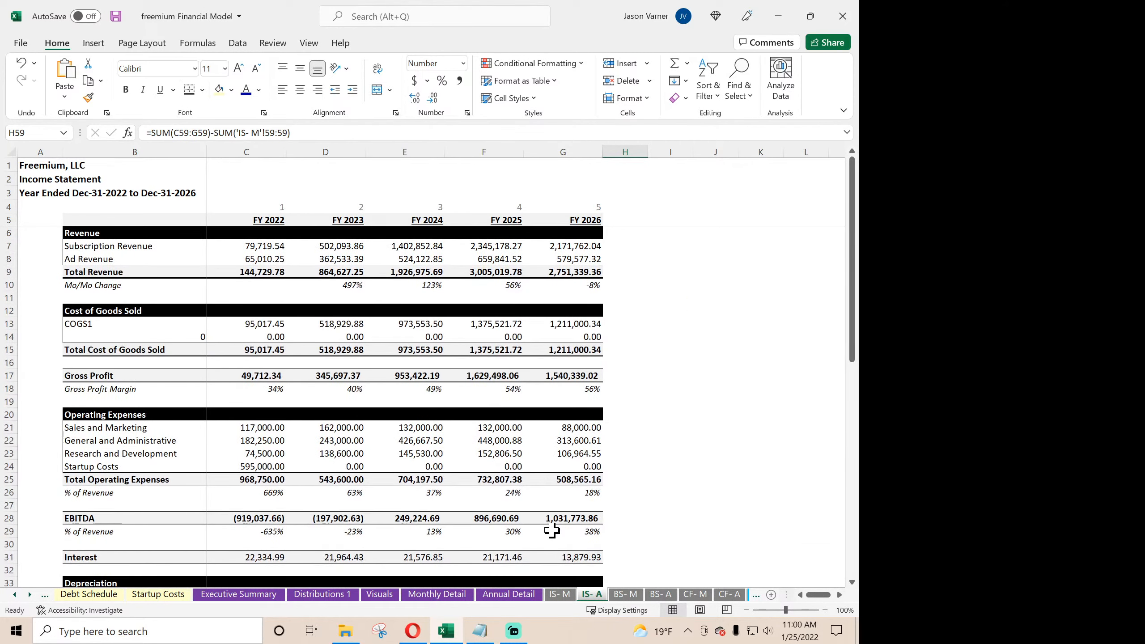
# - Examine the FY 2022 Principal Repayments formula on CF- A and the Jan-22 to Jun-22 Principal Repayments on CF- M
pyautogui.click(697, 595)
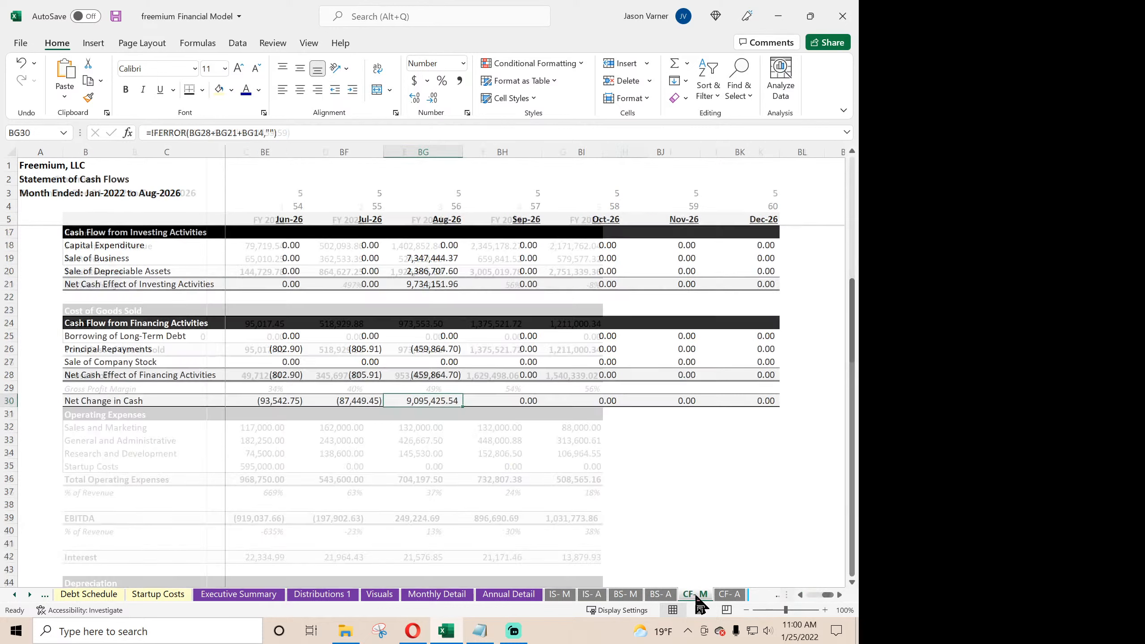
pyautogui.click(728, 597)
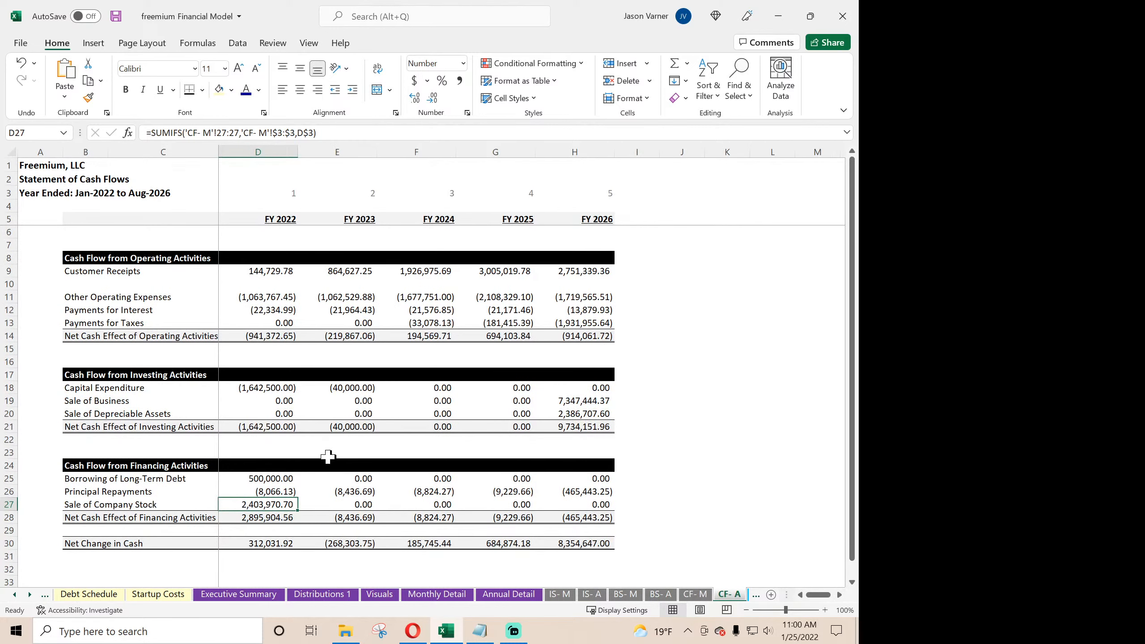
pyautogui.click(284, 493)
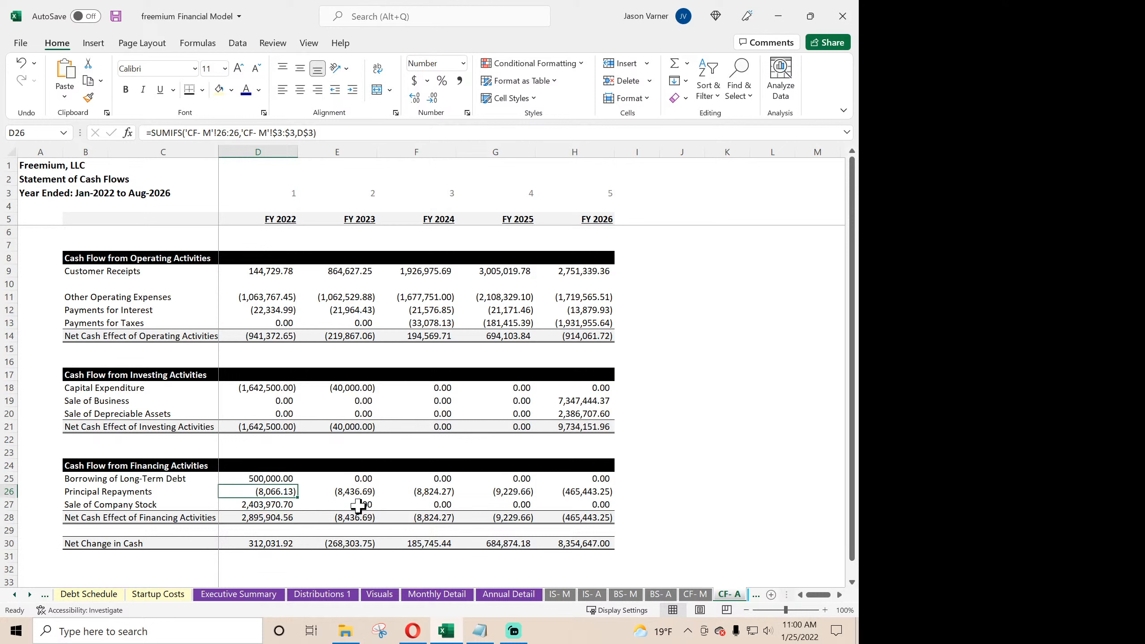
pyautogui.click(697, 595)
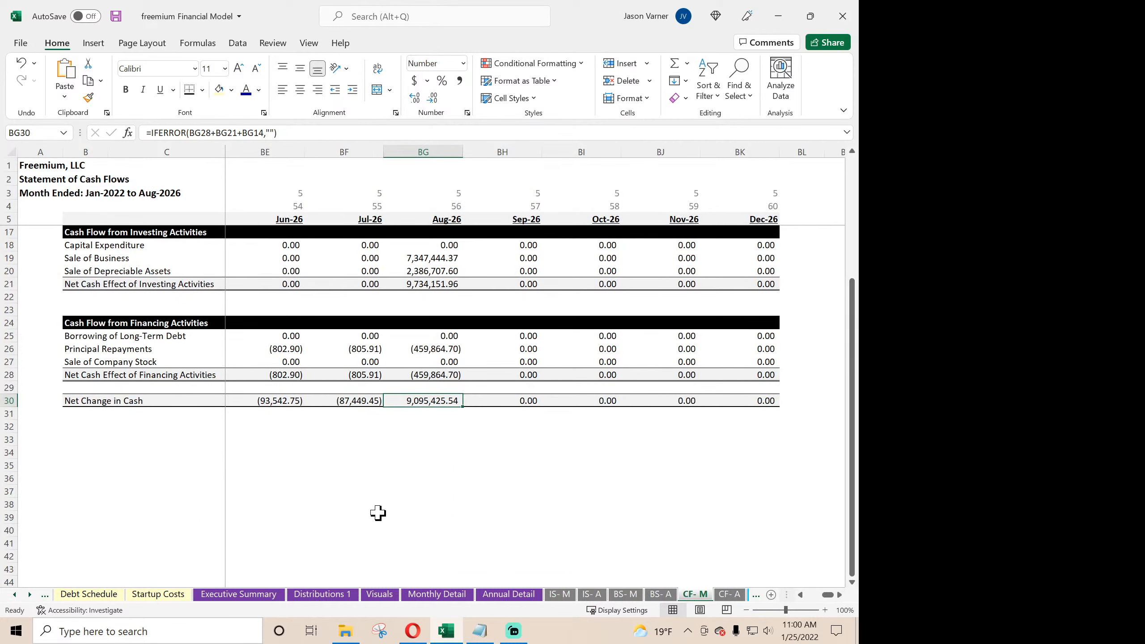
pyautogui.moveTo(378, 512); pyautogui.dragTo(2, 503)
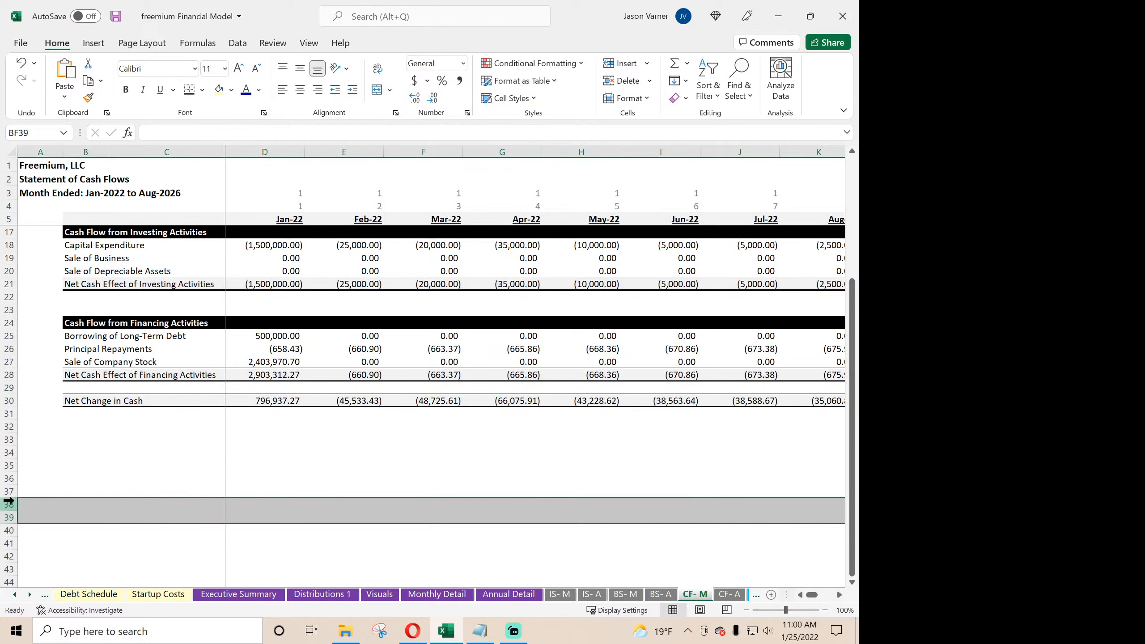
pyautogui.moveTo(269, 351); pyautogui.dragTo(688, 353)
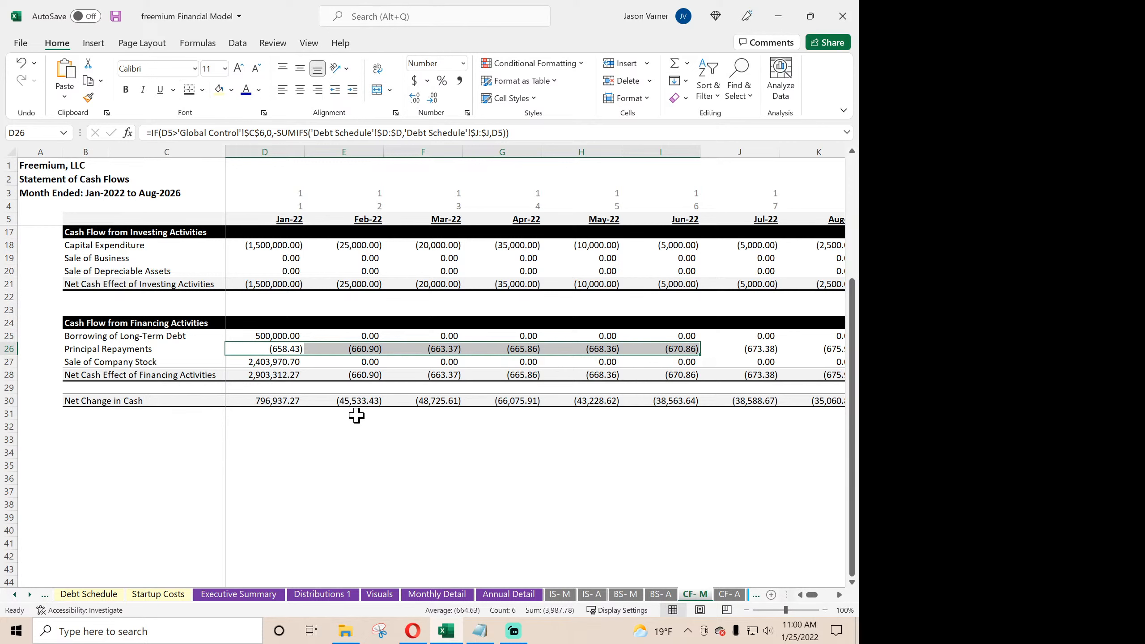
pyautogui.scroll(4, 348, 482)
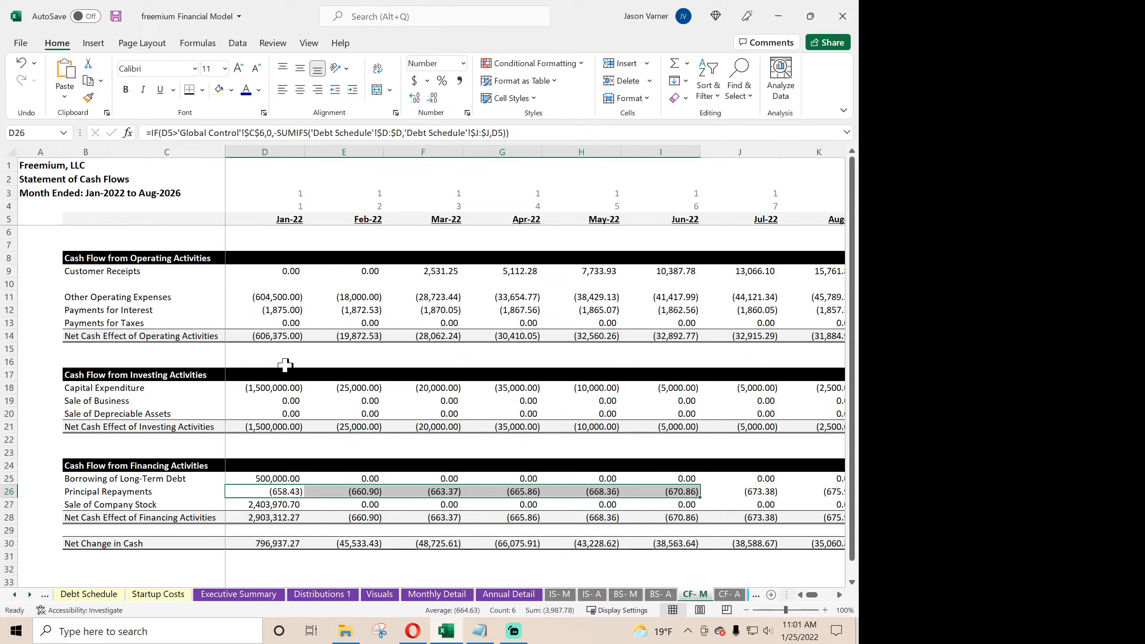
# - Review the monthly balance sheet on BS- M from Jan-22 onward, down to the Check row
pyautogui.scroll(-3, 285, 365)
pyautogui.scroll(3, 288, 366)
pyautogui.click(627, 595)
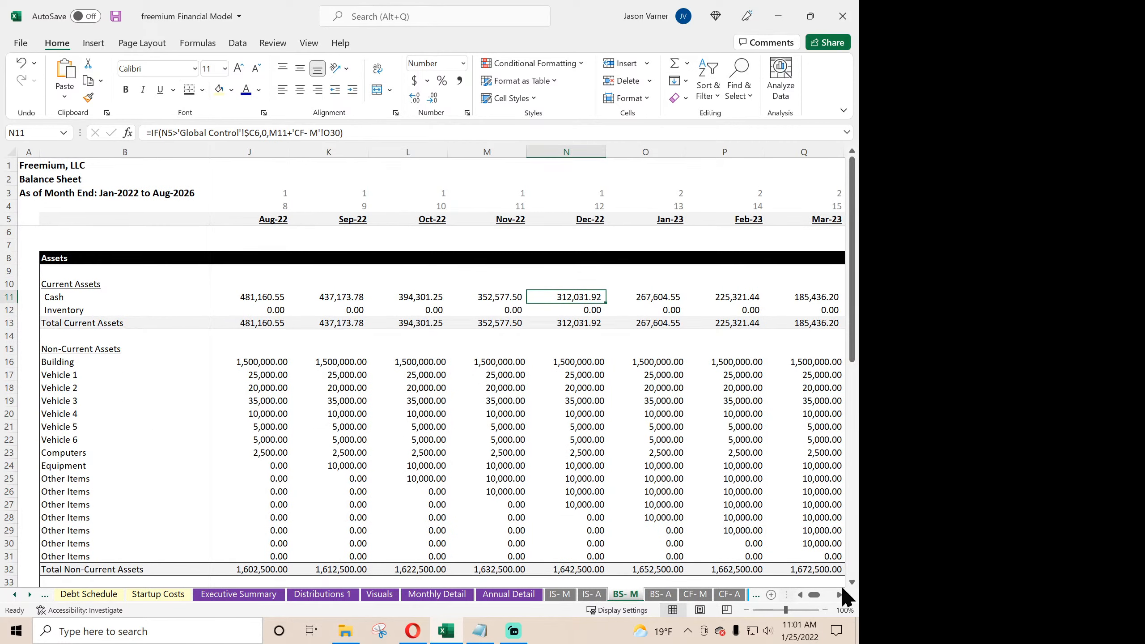
pyautogui.moveTo(813, 597); pyautogui.dragTo(801, 598)
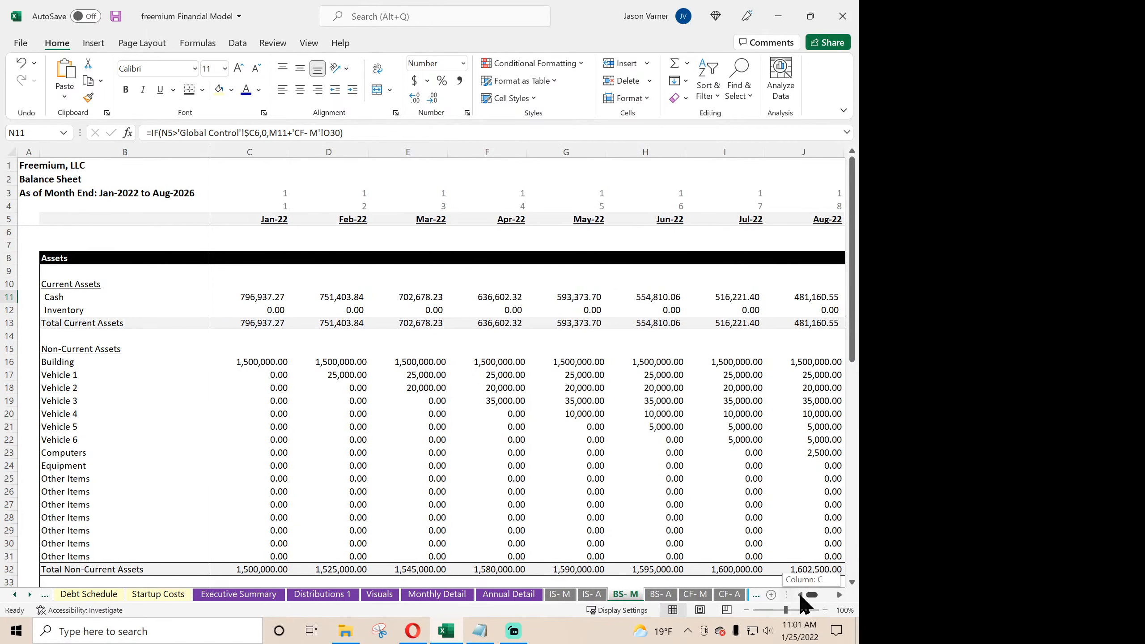
pyautogui.scroll(-7, 270, 469)
pyautogui.scroll(-4, 270, 470)
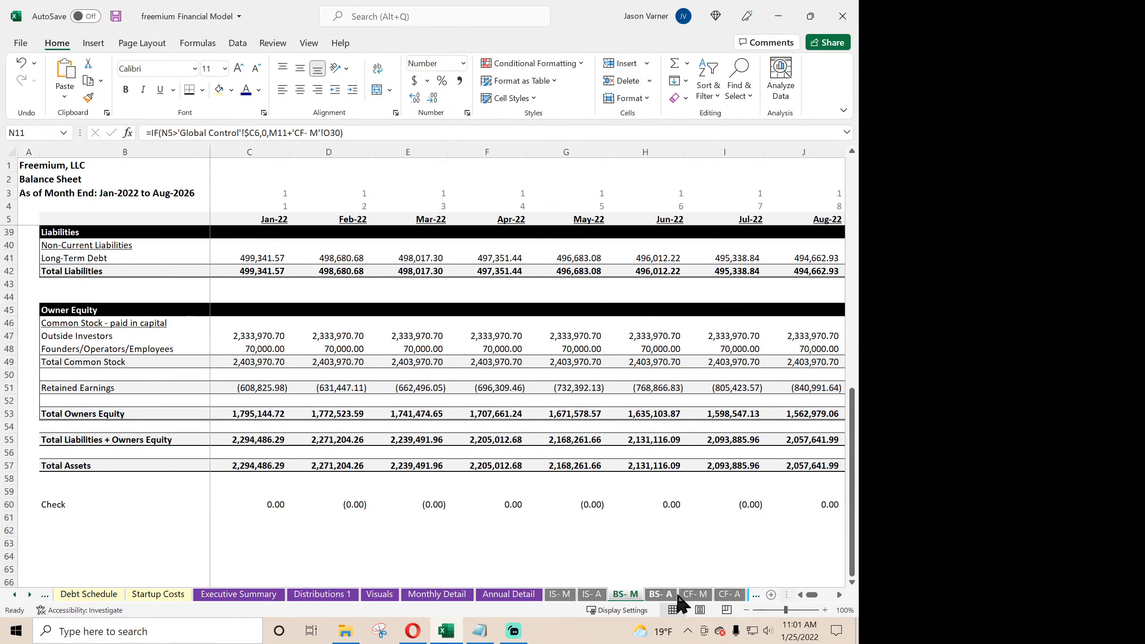
# - On CF- M, rebuild the Jan-22 cash change in D32 with ='Monthly Detail'!F146+'Monthly Detail'!E146+'CF- M'!D27
pyautogui.click(696, 595)
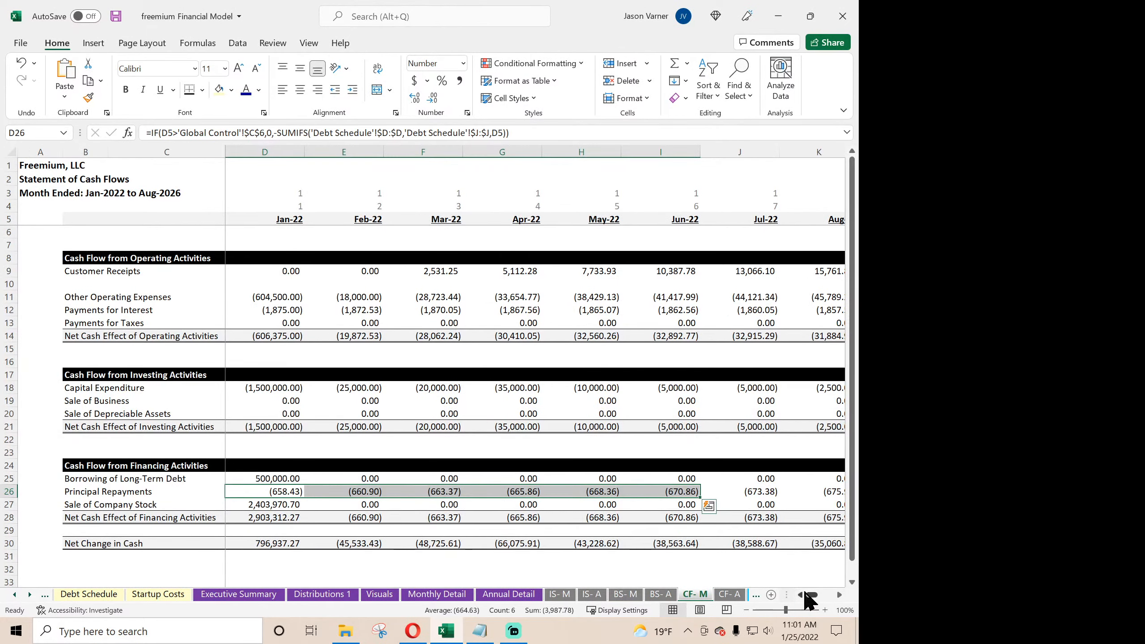
pyautogui.moveTo(810, 596); pyautogui.dragTo(803, 598)
pyautogui.scroll(-4, 271, 471)
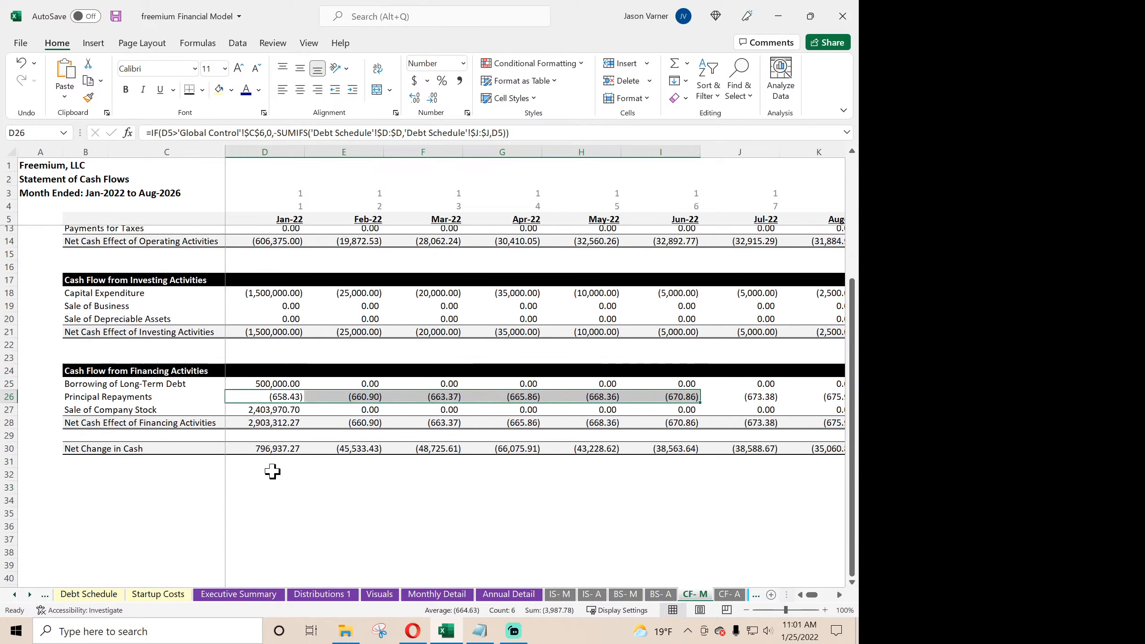
pyautogui.click(270, 426)
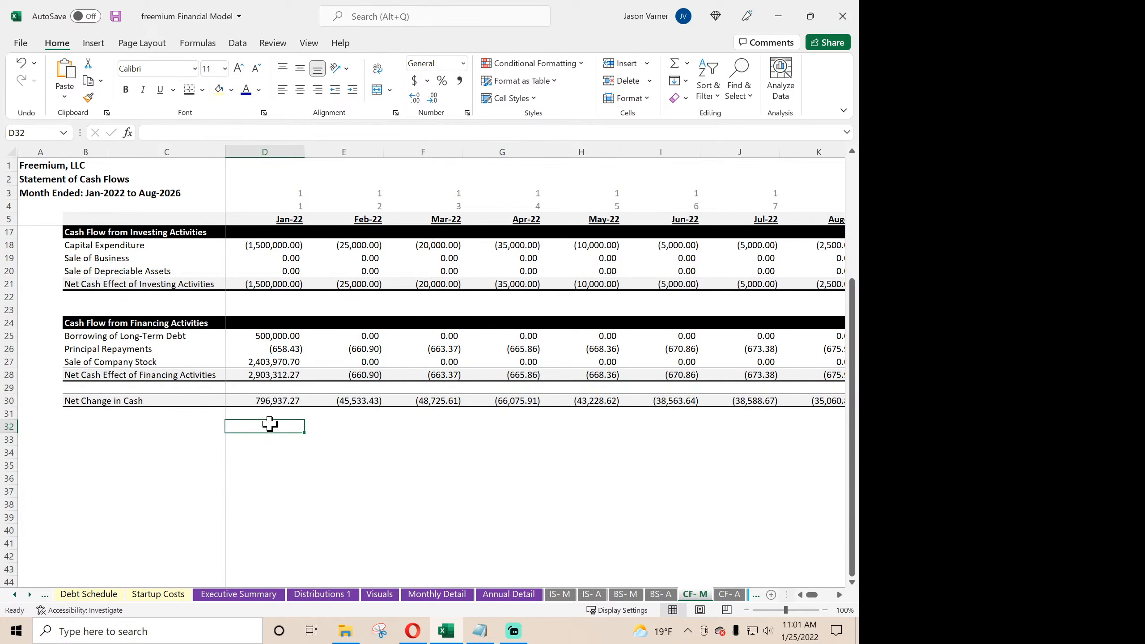
pyautogui.write('=')
pyautogui.click(438, 594)
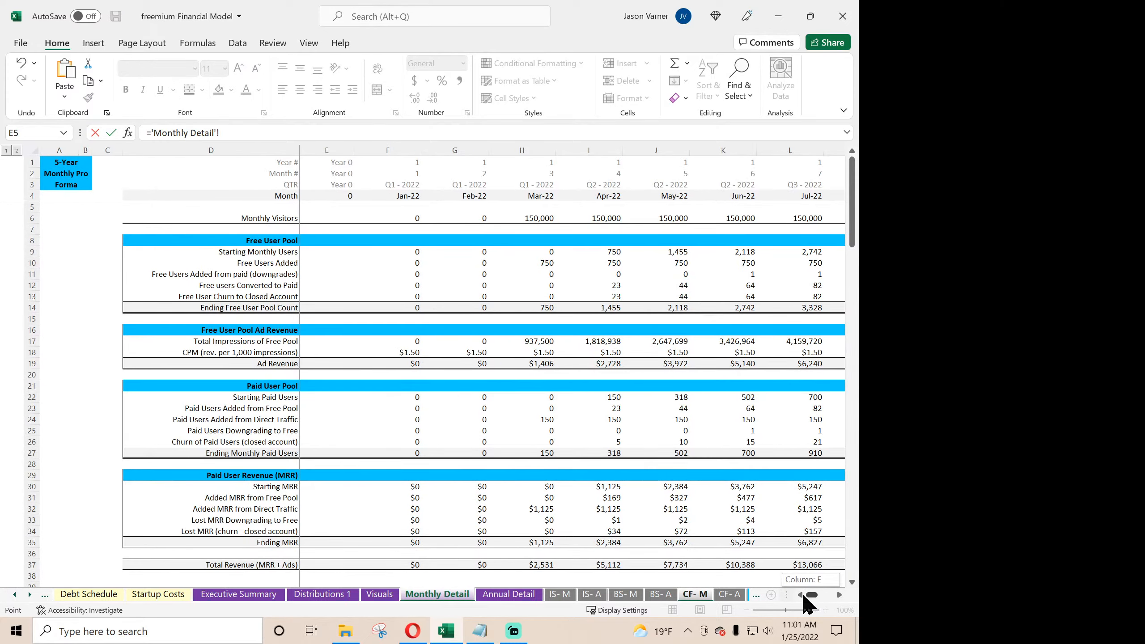
pyautogui.scroll(-6, 380, 492)
pyautogui.scroll(-20, 380, 492)
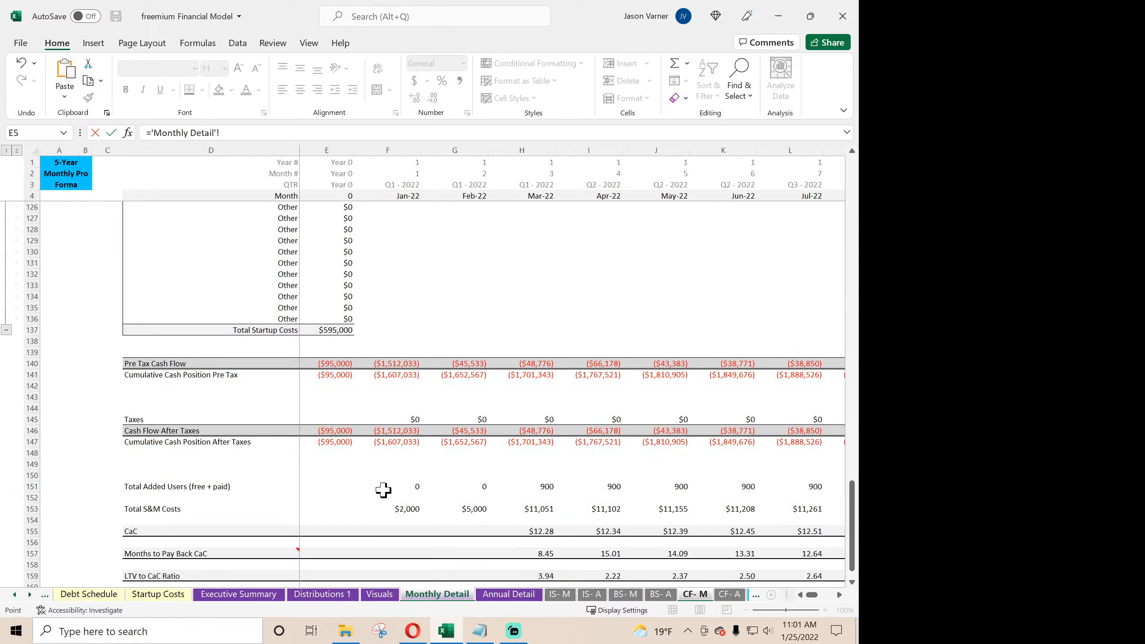
pyautogui.click(392, 431)
pyautogui.write('+')
pyautogui.click(346, 432)
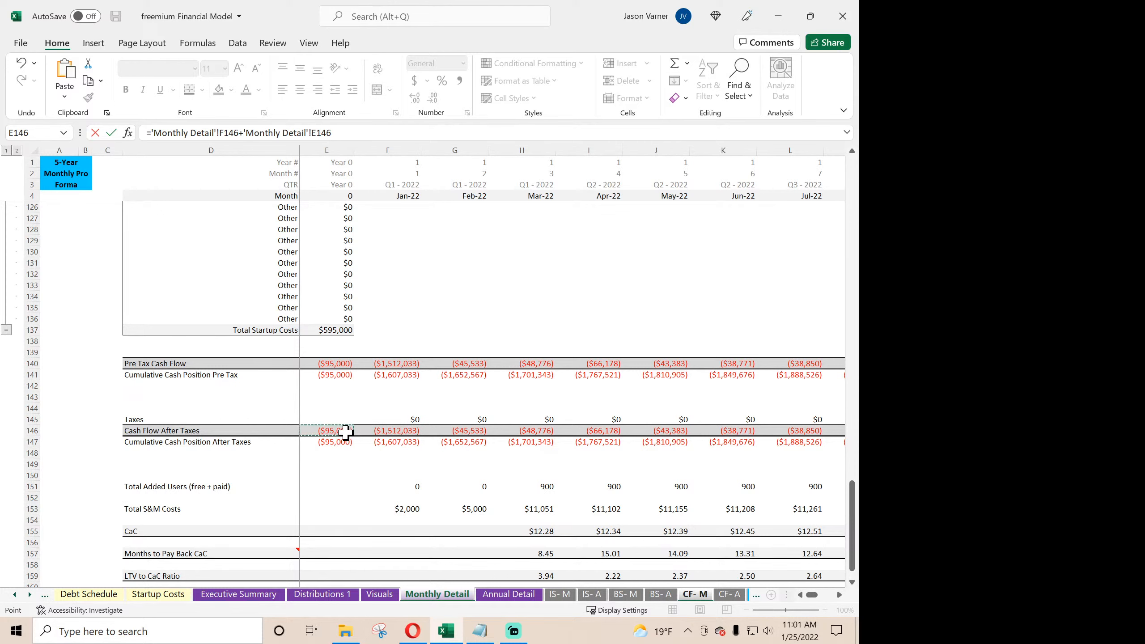
pyautogui.click(336, 596)
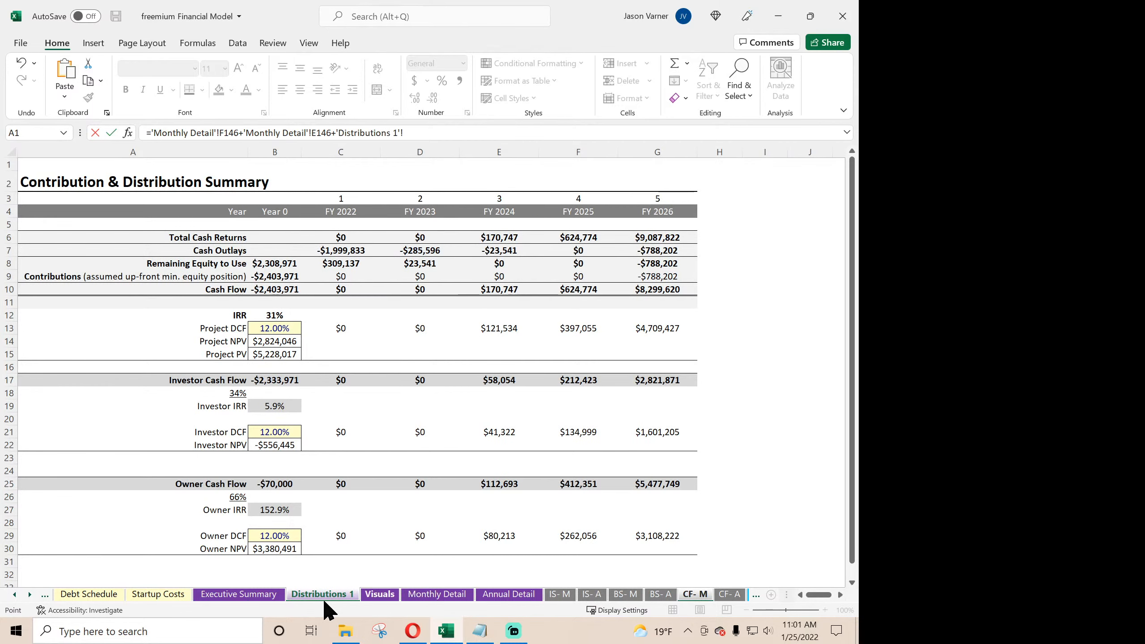
pyautogui.click(704, 597)
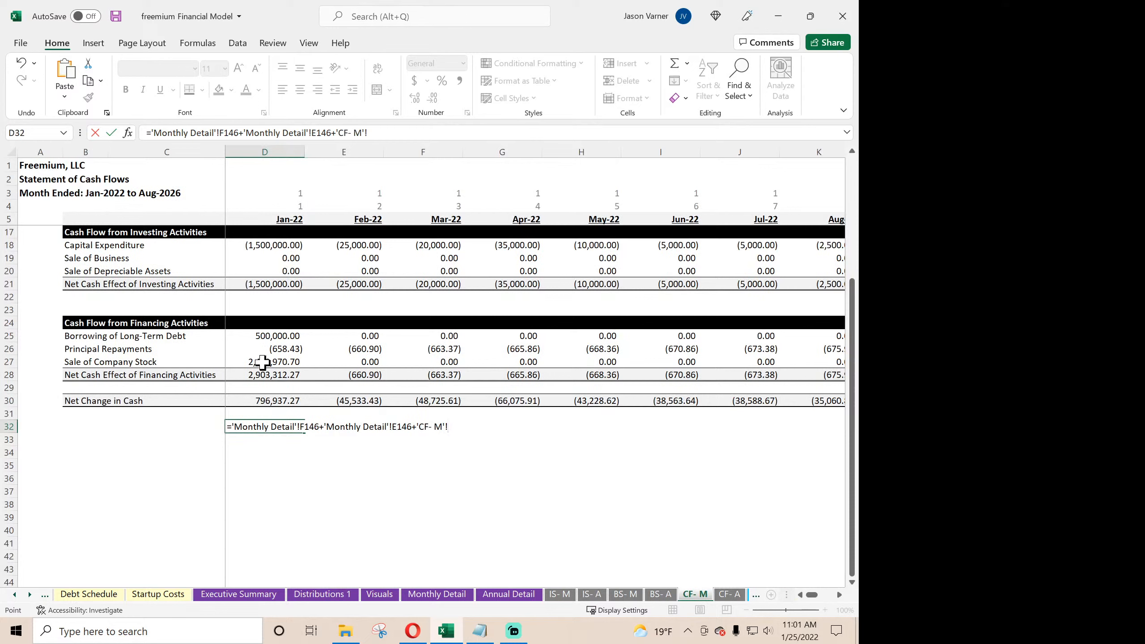
pyautogui.click(273, 364)
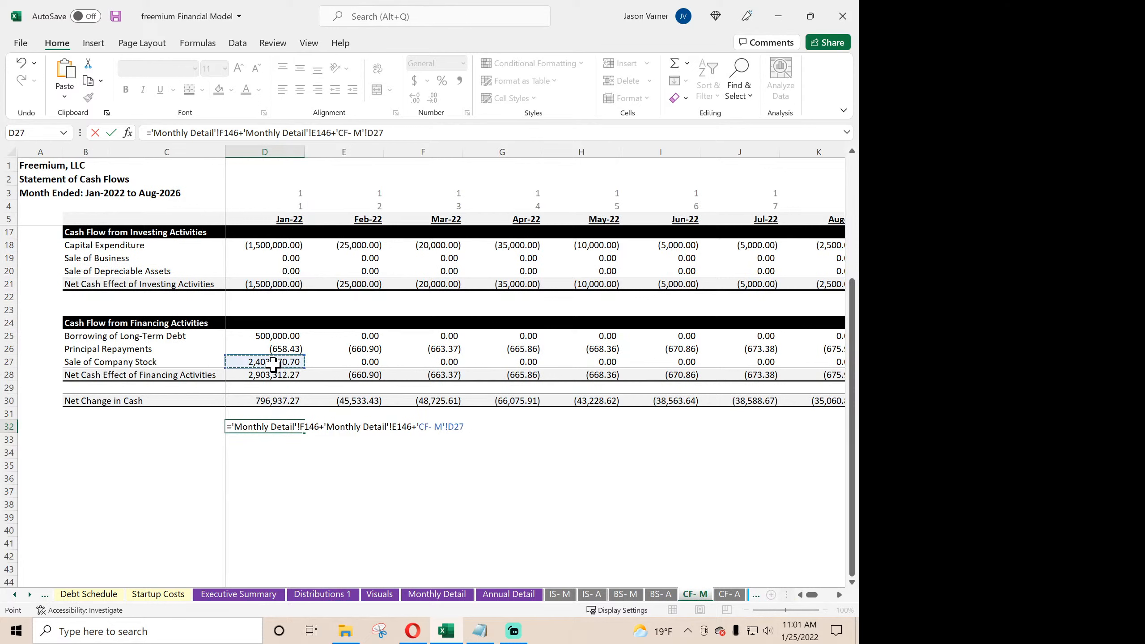
pyautogui.press('Return')
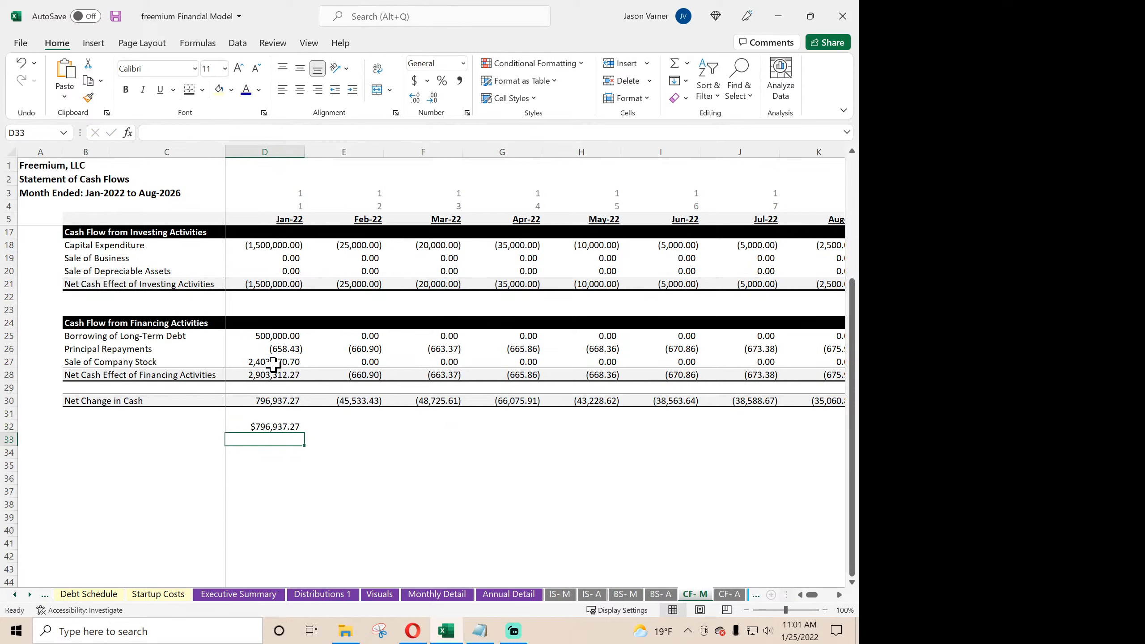
# - Link E32 on CF- M to the Feb-22 Cash Flow After Taxes with ='Monthly Detail'!G146
pyautogui.press('Up')
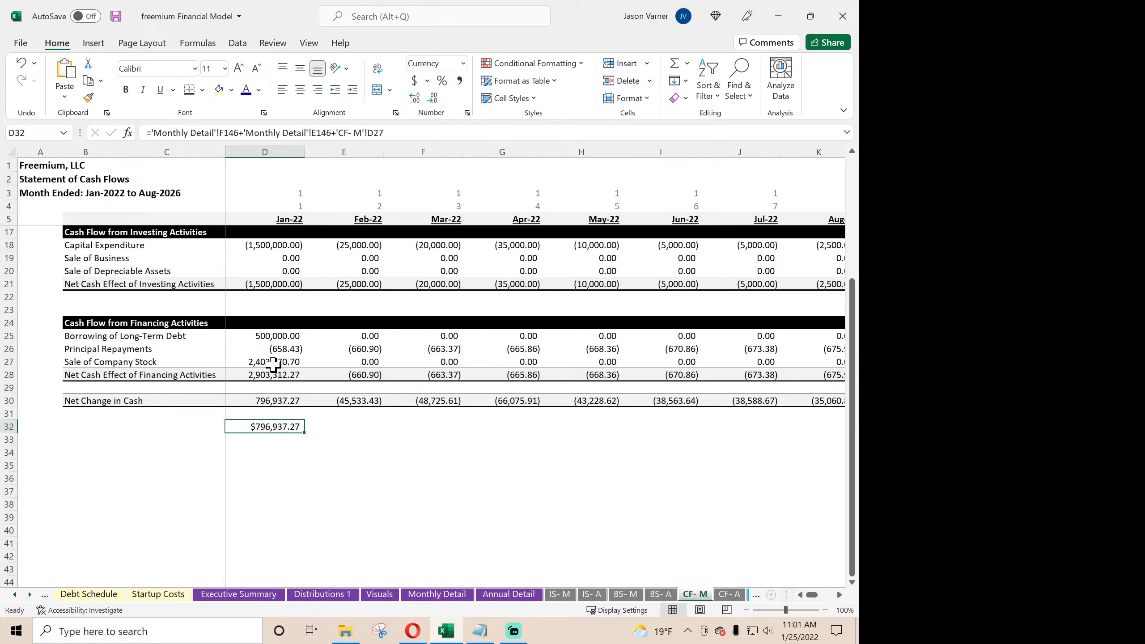
pyautogui.press('Right')
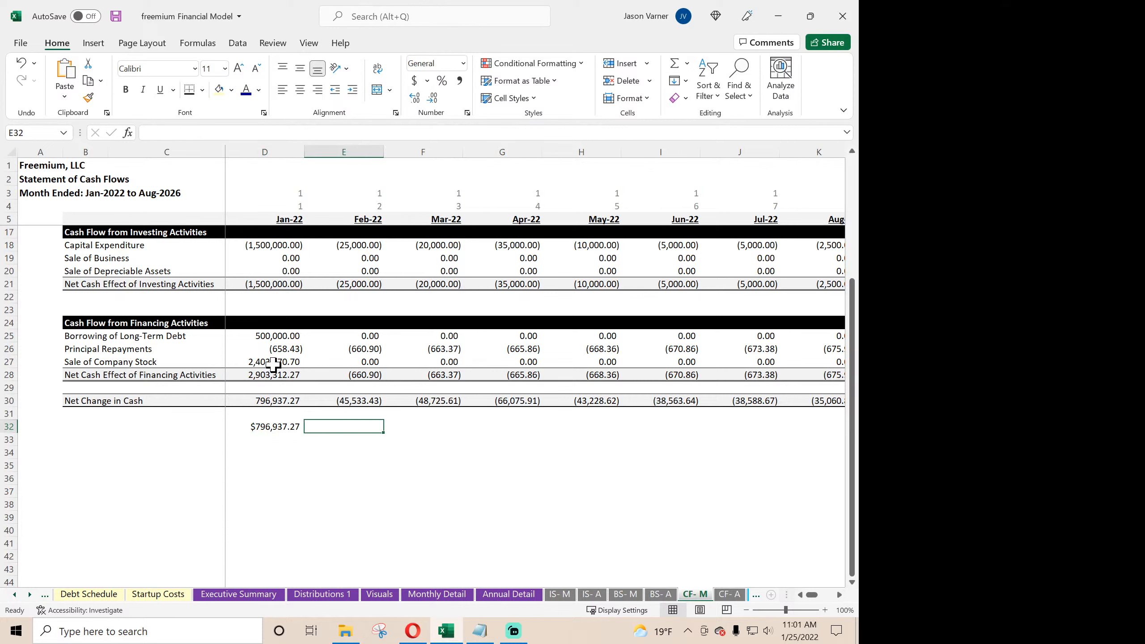
pyautogui.write('=')
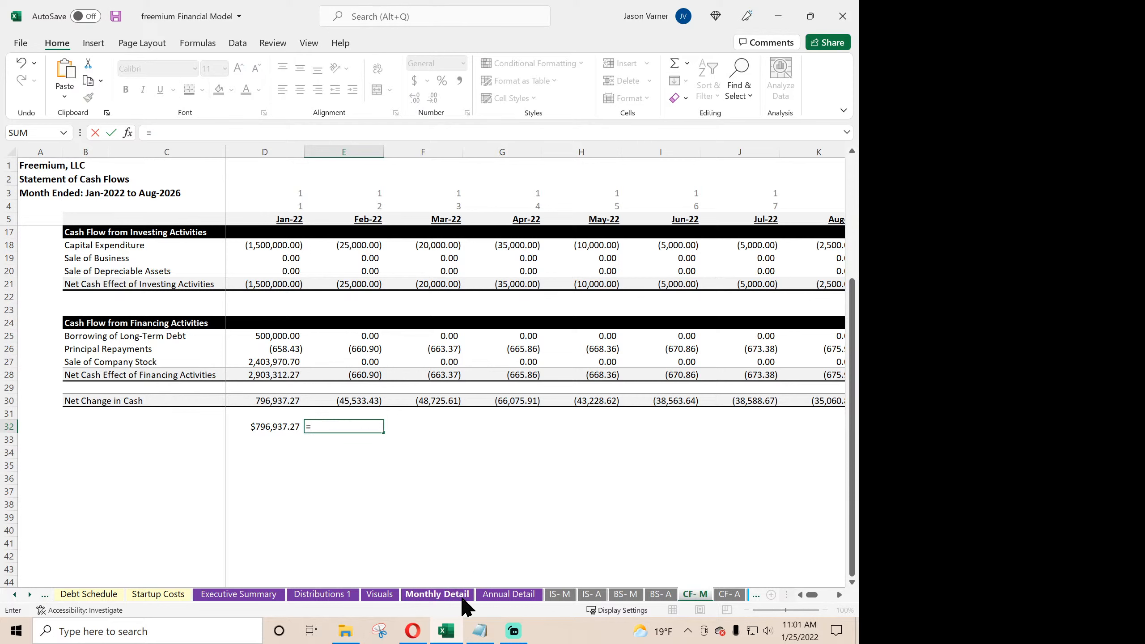
pyautogui.click(437, 594)
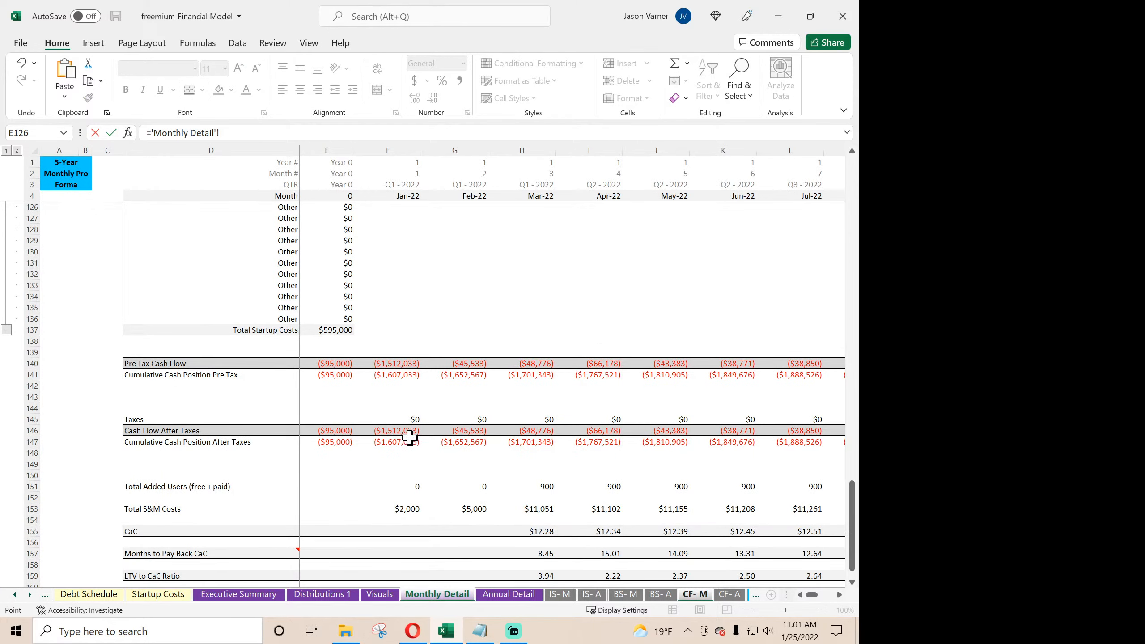
pyautogui.click(460, 432)
pyautogui.press('Return')
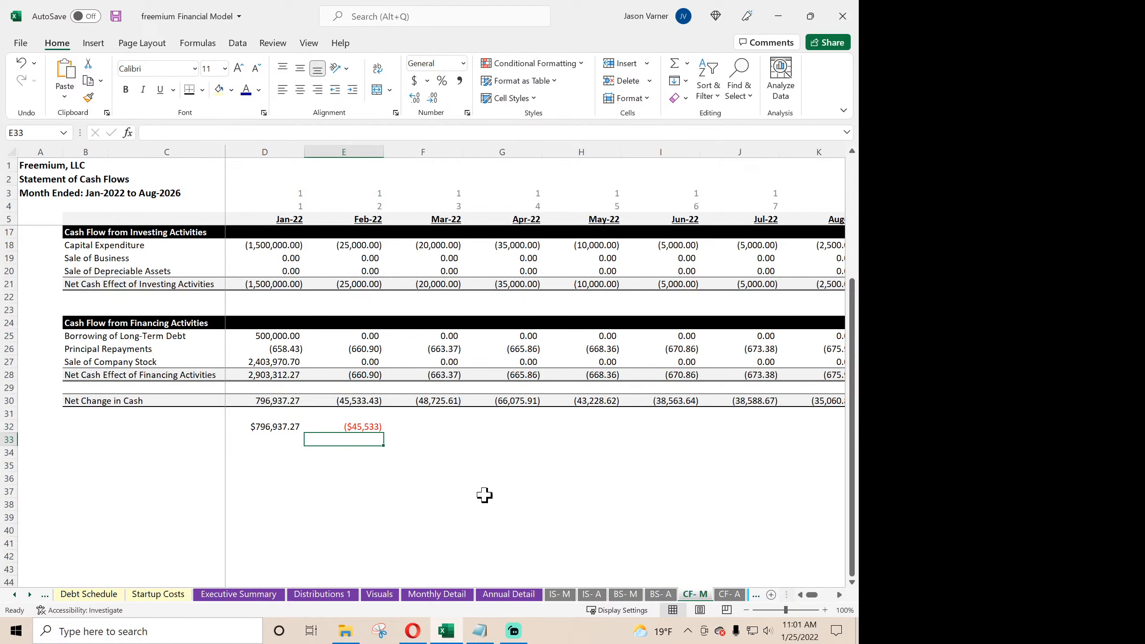
# - Calculate the Feb-22 difference from Net Change in Cash in E33 with =E32-E30
pyautogui.write('=')
pyautogui.click(366, 430)
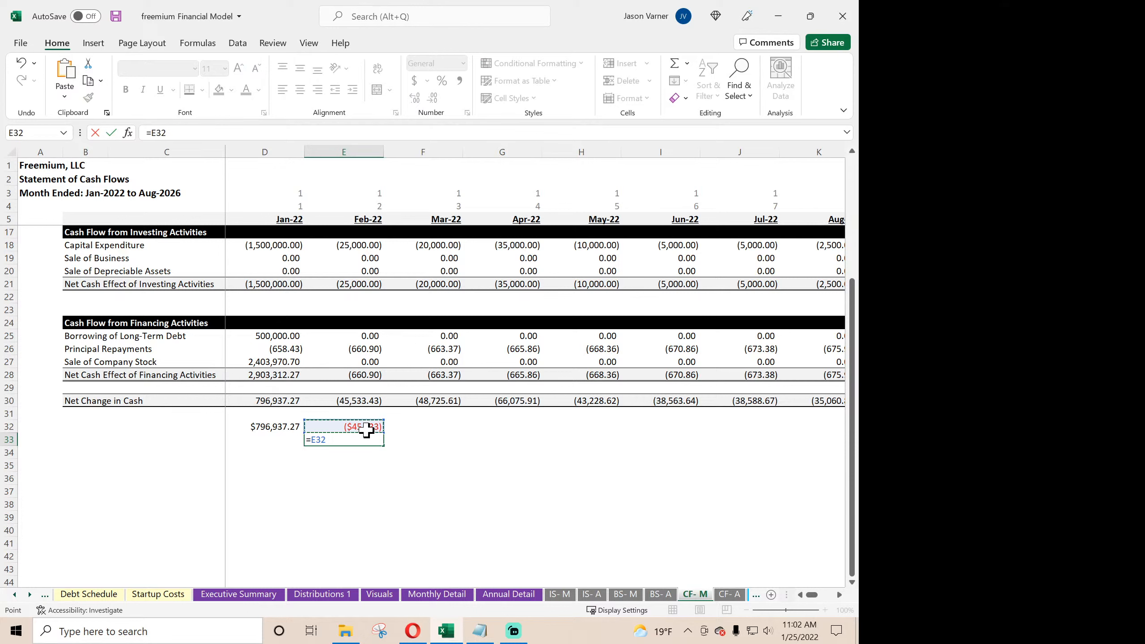
pyautogui.write('-')
pyautogui.click(363, 400)
pyautogui.press('Return')
# - Copy the difference formula to D33 and fill E32:E33 across through Jun-22 in column I
pyautogui.moveTo(374, 422); pyautogui.dragTo(665, 450)
pyautogui.click(387, 442)
pyautogui.click(364, 439)
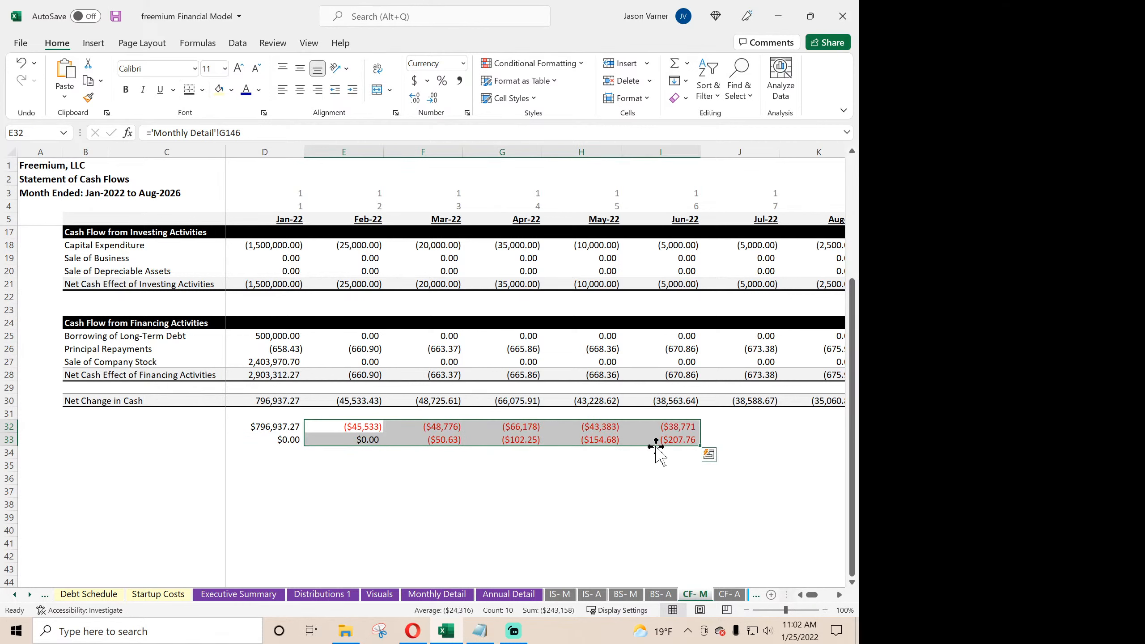
# - Compare the Mar-22 formulas in F33, F32 and the Net Change in Cash cell F30
pyautogui.click(450, 437)
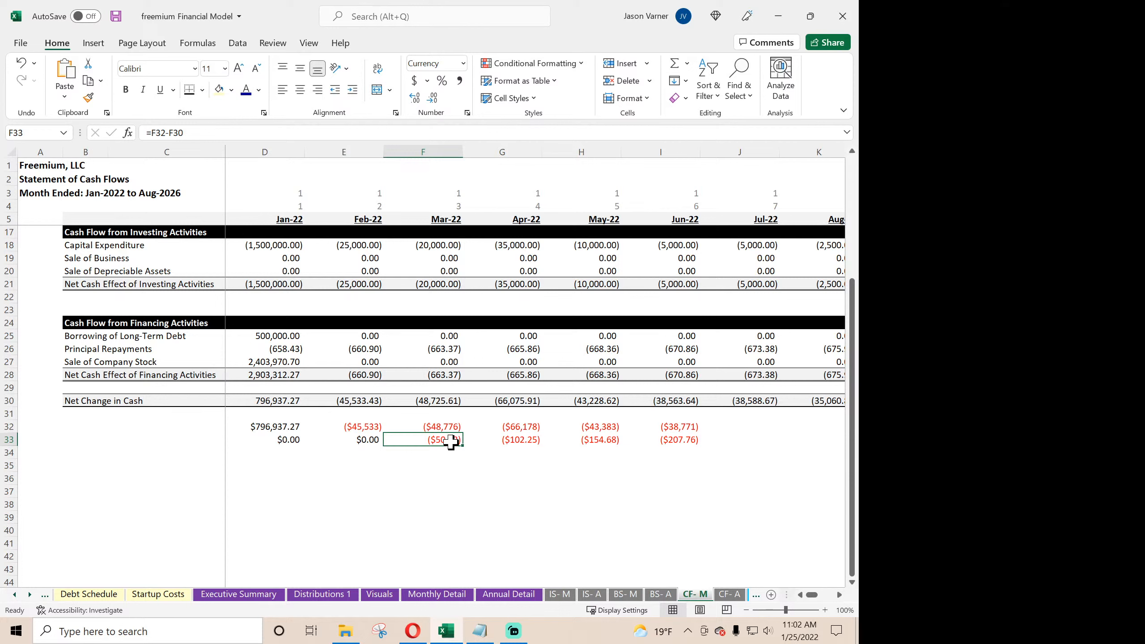
pyautogui.click(449, 428)
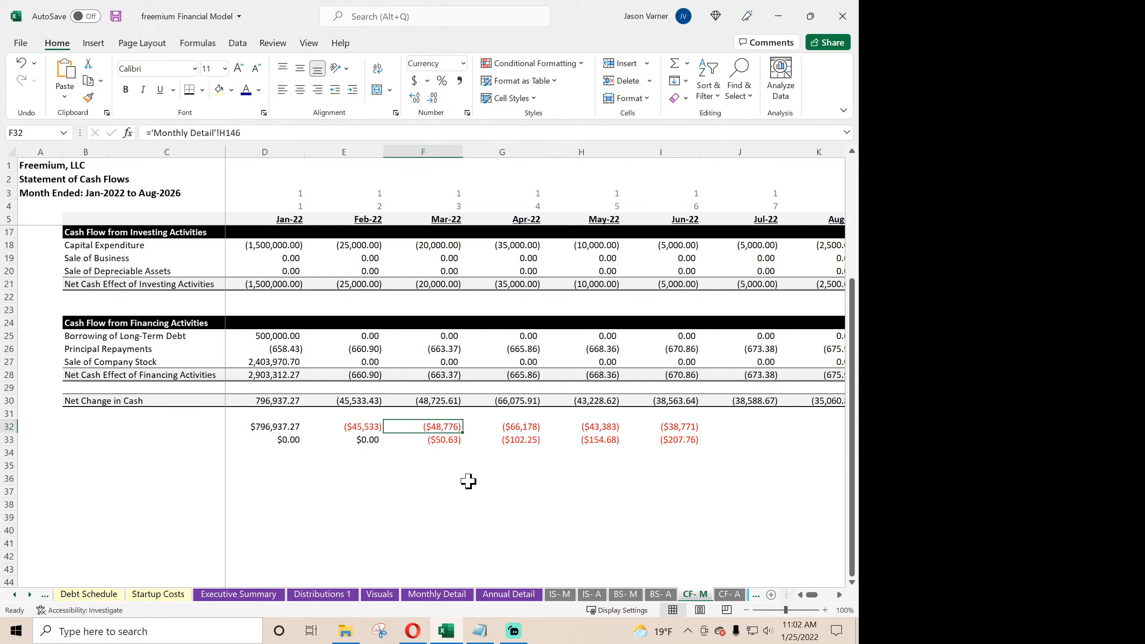
pyautogui.click(442, 400)
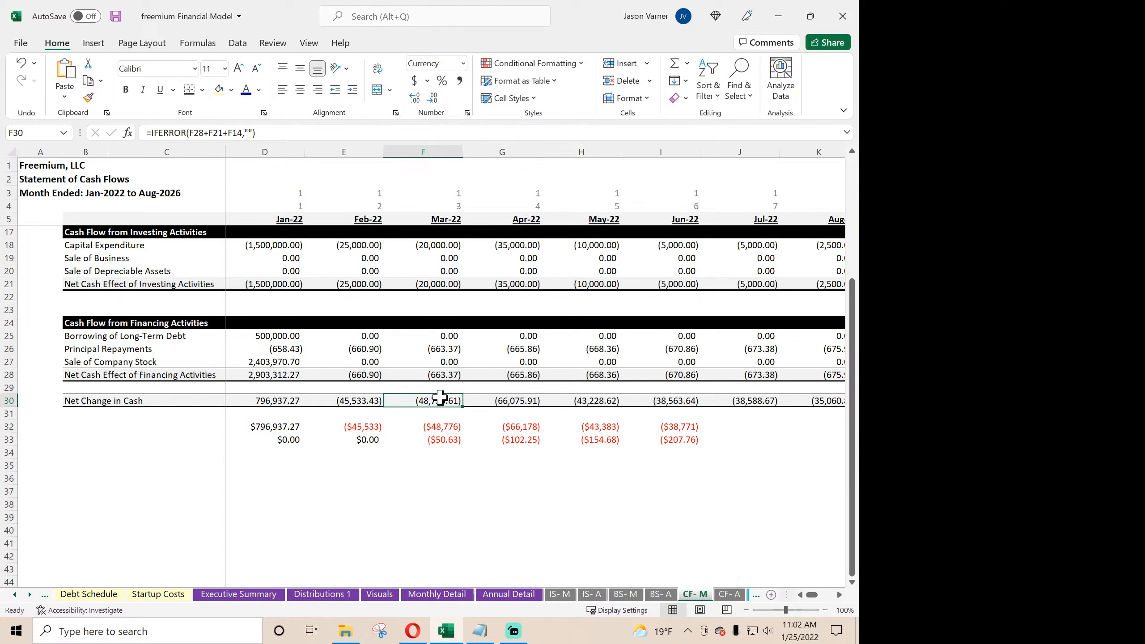
pyautogui.click(449, 427)
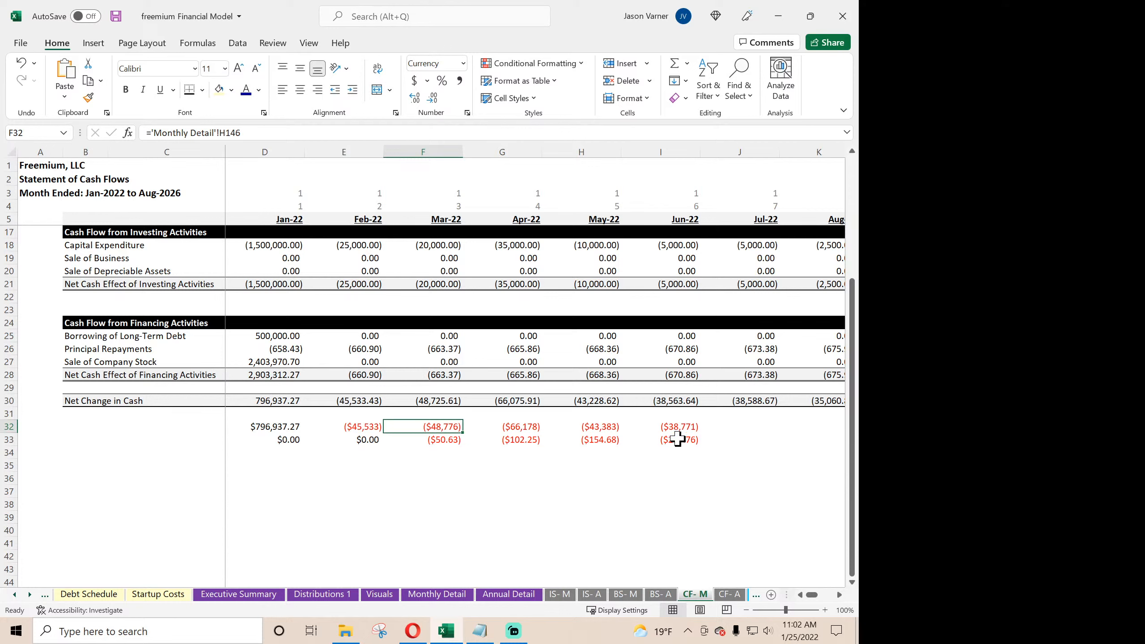
# - Extend the comparison formulas in I32:I33 on CF- M through Nov-22 in column N and review the monthly differences
pyautogui.moveTo(679, 429); pyautogui.dragTo(678, 453)
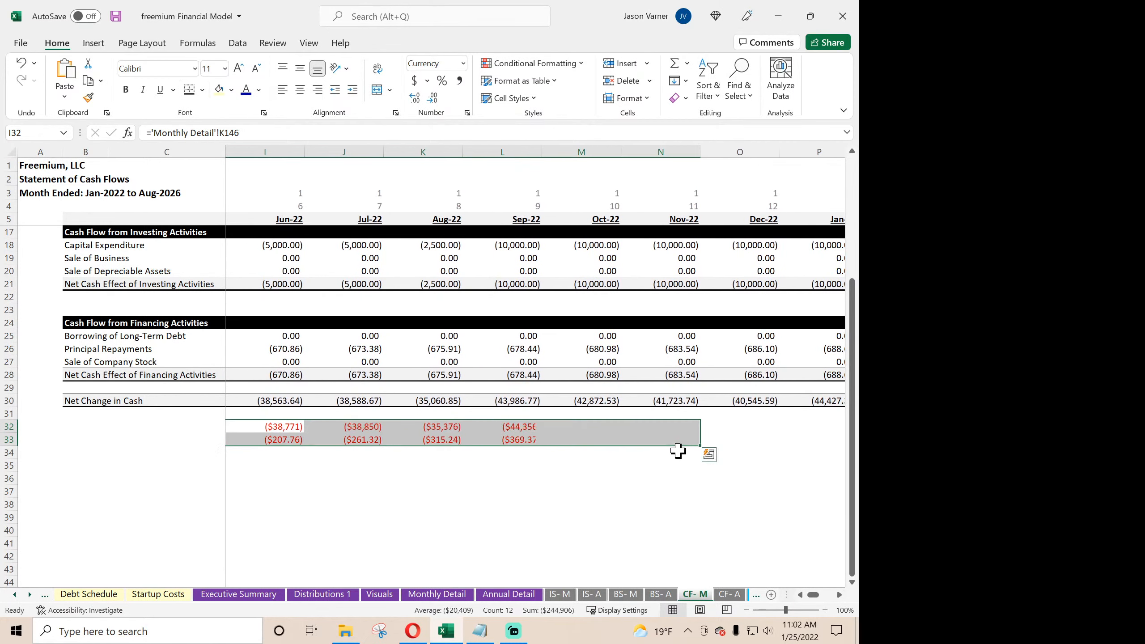
pyautogui.click(448, 443)
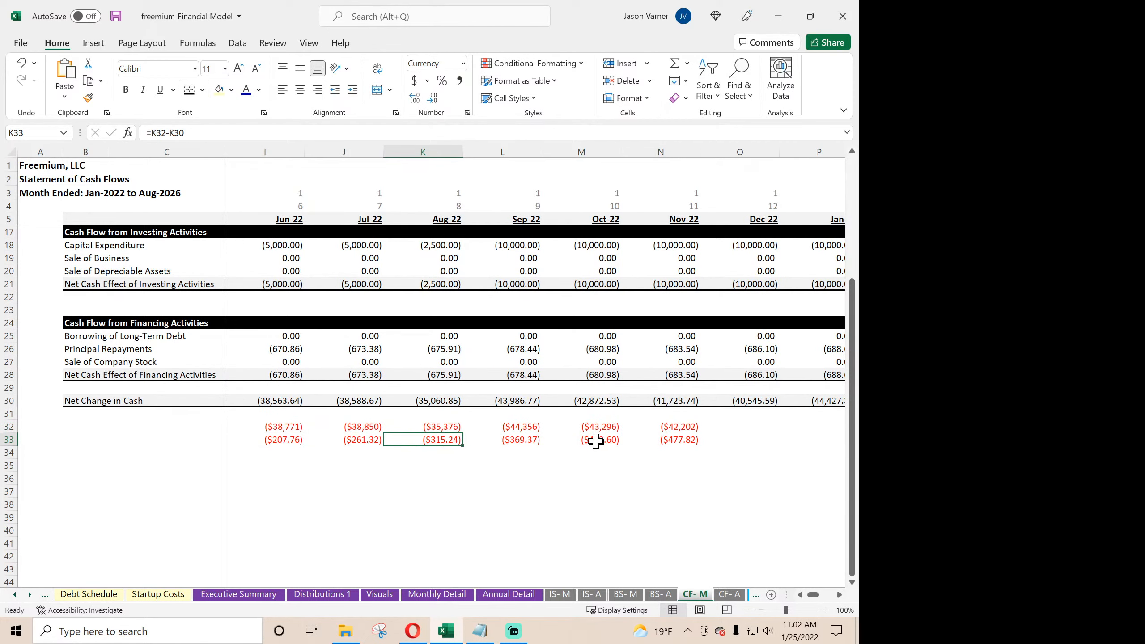
pyautogui.press('Left')
pyautogui.press('Left')
pyautogui.press('Left')
pyautogui.press('Left')
pyautogui.press('Left')
pyautogui.press('Left')
pyautogui.press('Left')
pyautogui.press('Left')
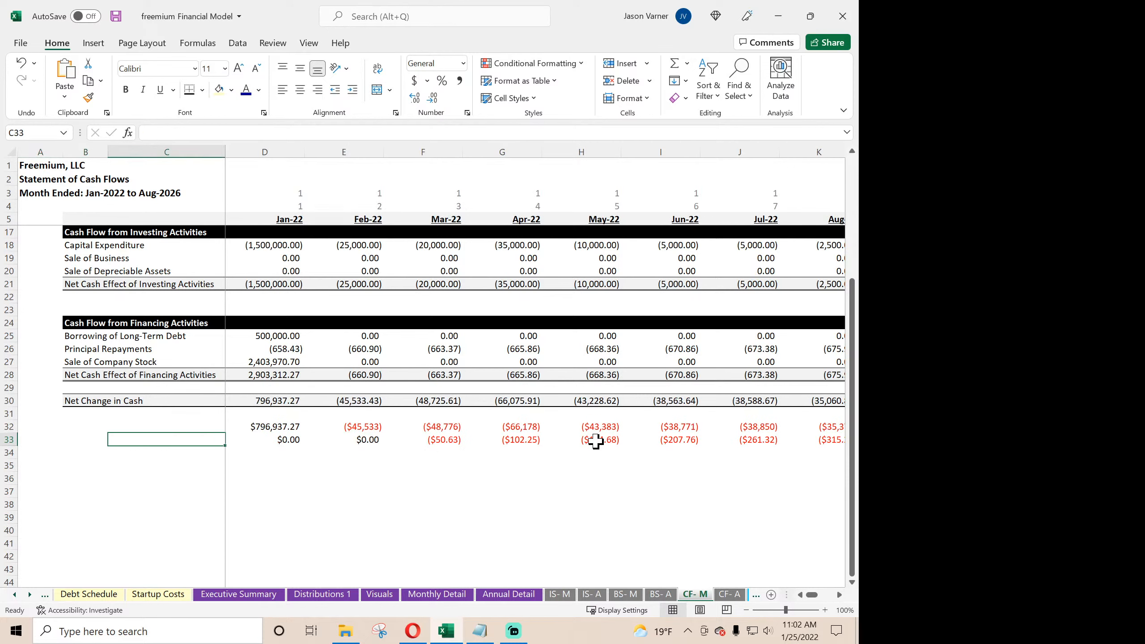
pyautogui.press('Right')
pyautogui.press('Right')
pyautogui.press('Right')
pyautogui.press('Right')
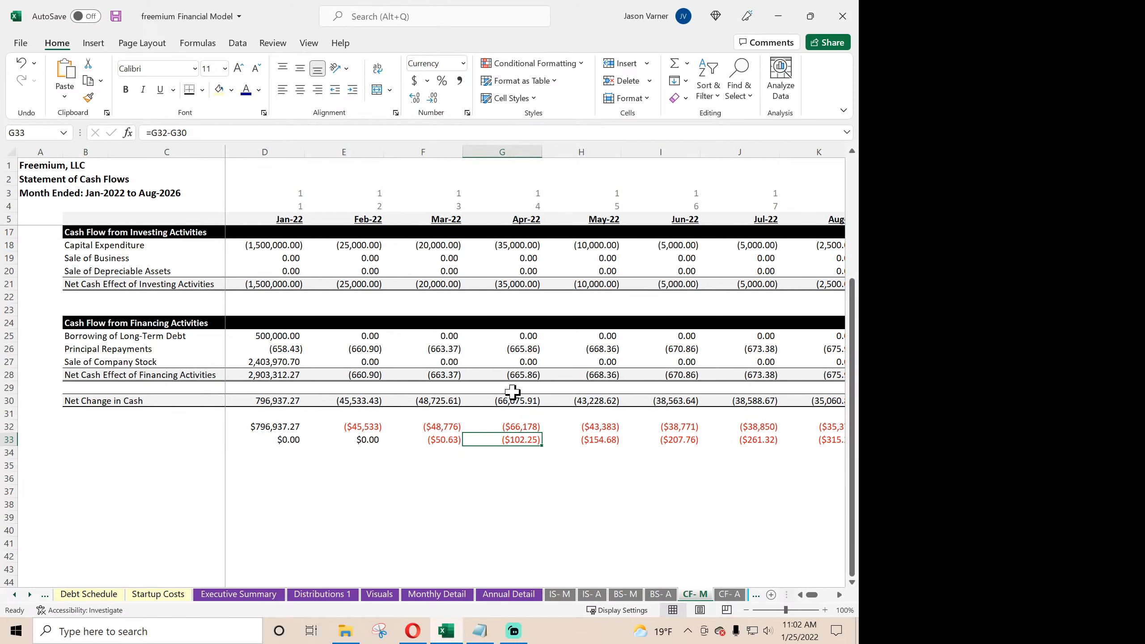
# - Compare the Total S&M Expense and Total S&M (% of rev.) rows on Monthly Detail as a possible source of the difference
pyautogui.scroll(4, 454, 435)
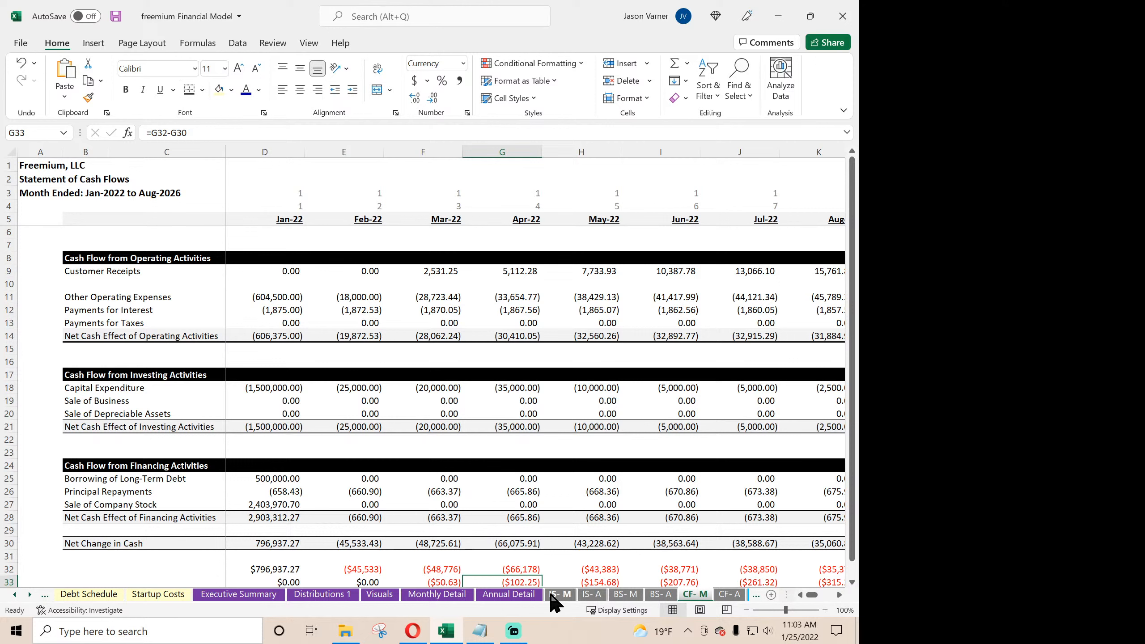
pyautogui.click(446, 595)
pyautogui.scroll(10, 340, 497)
pyautogui.scroll(4, 340, 497)
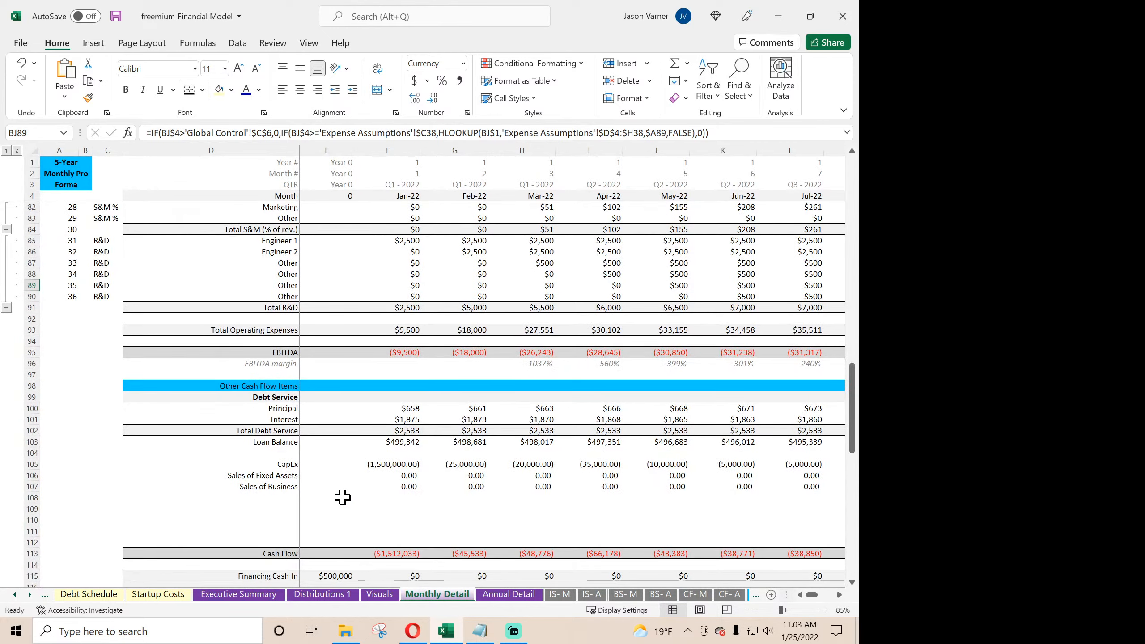
pyautogui.scroll(2, 342, 497)
pyautogui.scroll(2, 343, 497)
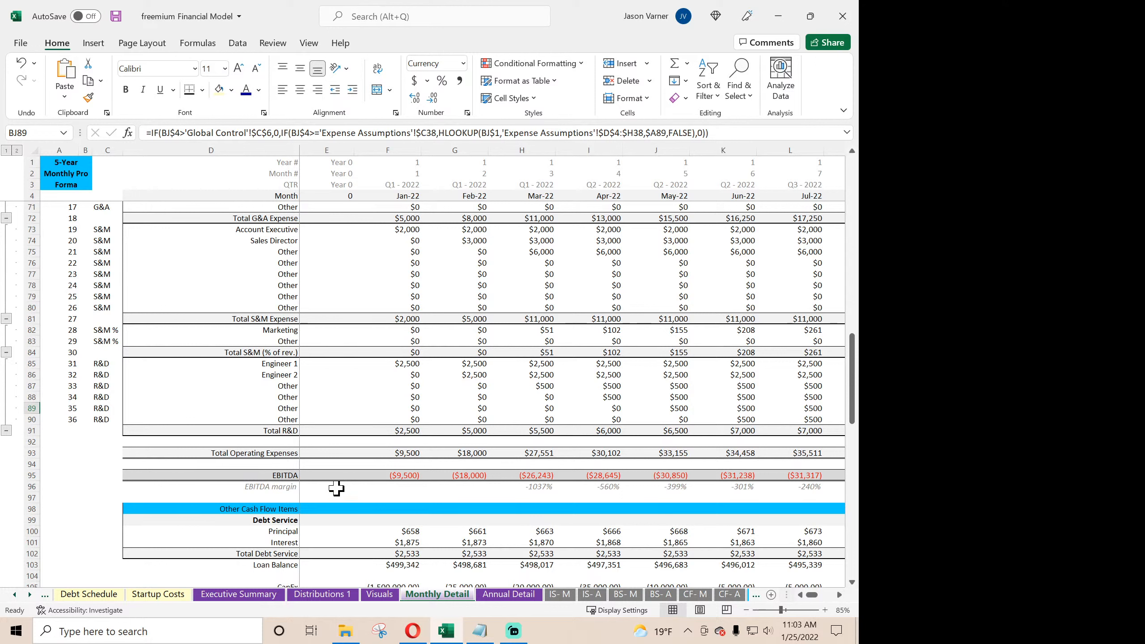
pyautogui.click(547, 354)
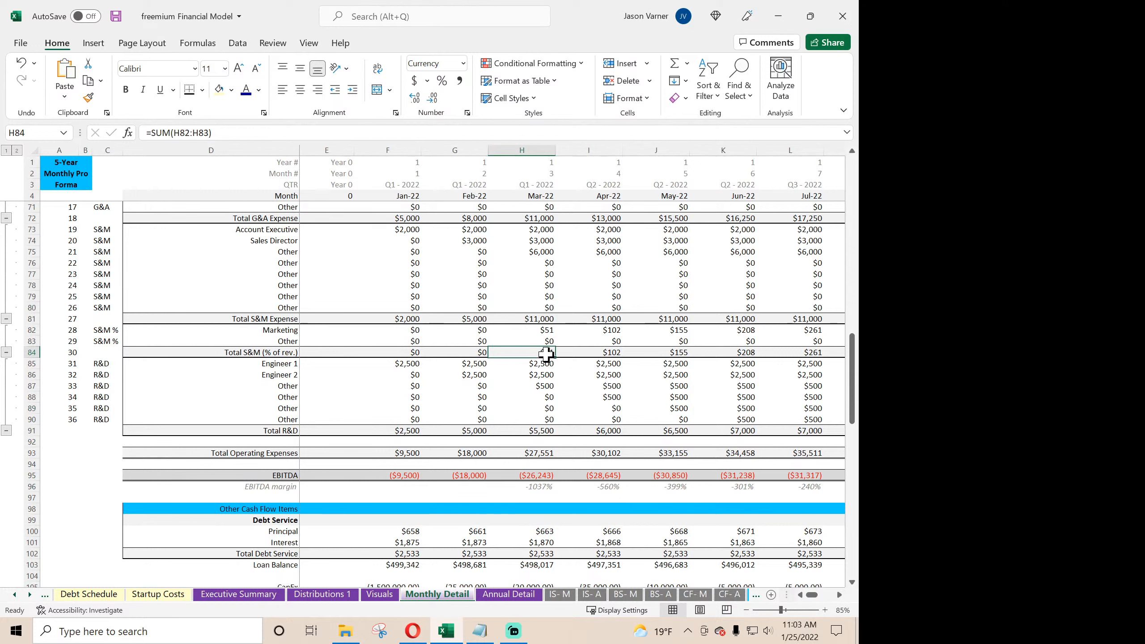
pyautogui.click(406, 318)
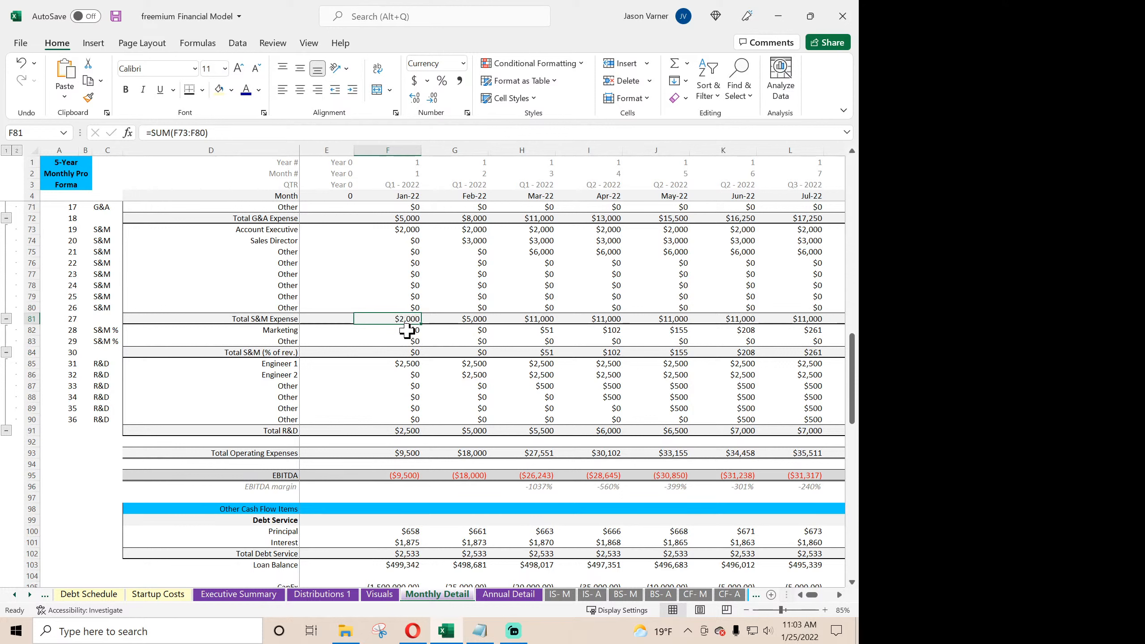
pyautogui.click(409, 349)
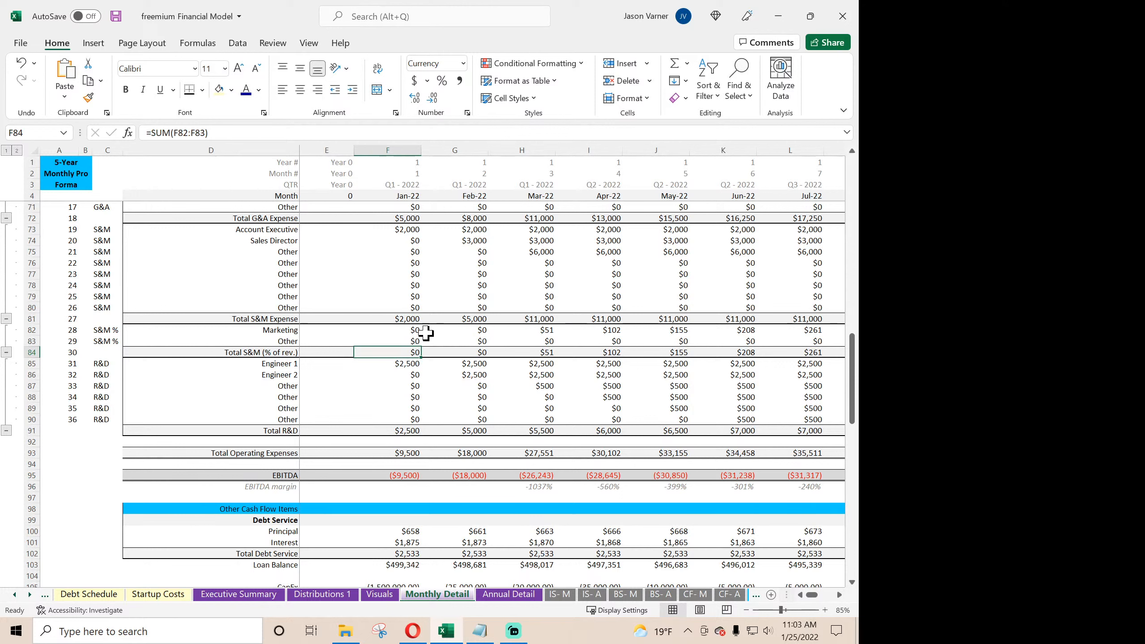
# - Add the Total S&M (% of rev.) to Jan-22 Sales and Marketing in C21 on IS- M with ='Monthly Detail'!F81+'Monthly Detail'!F84
pyautogui.click(561, 595)
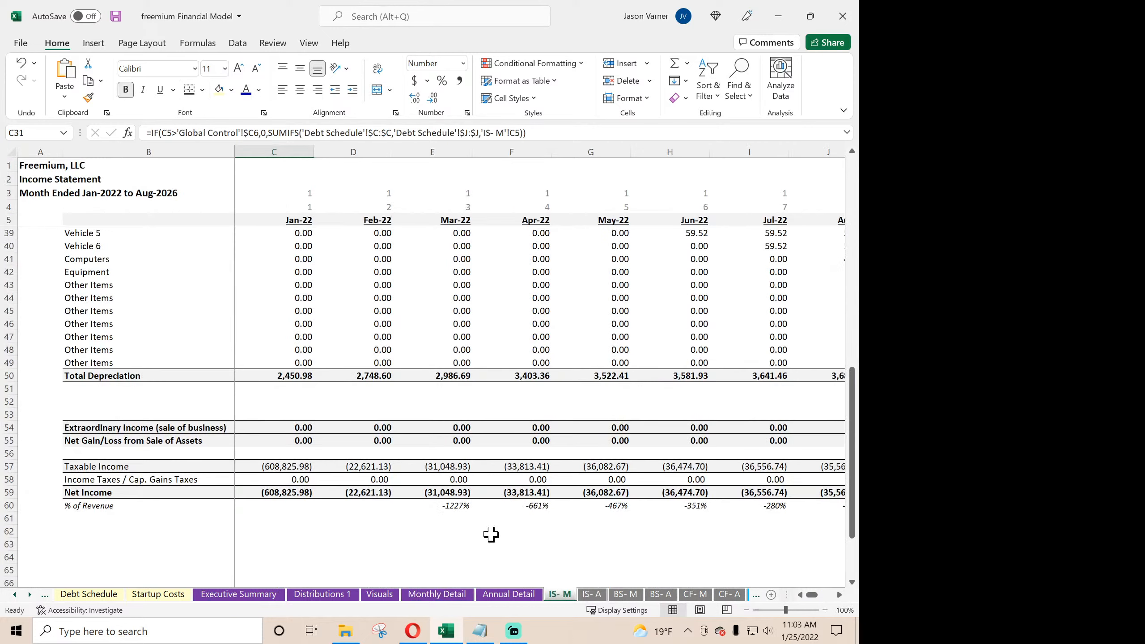
pyautogui.scroll(6, 316, 403)
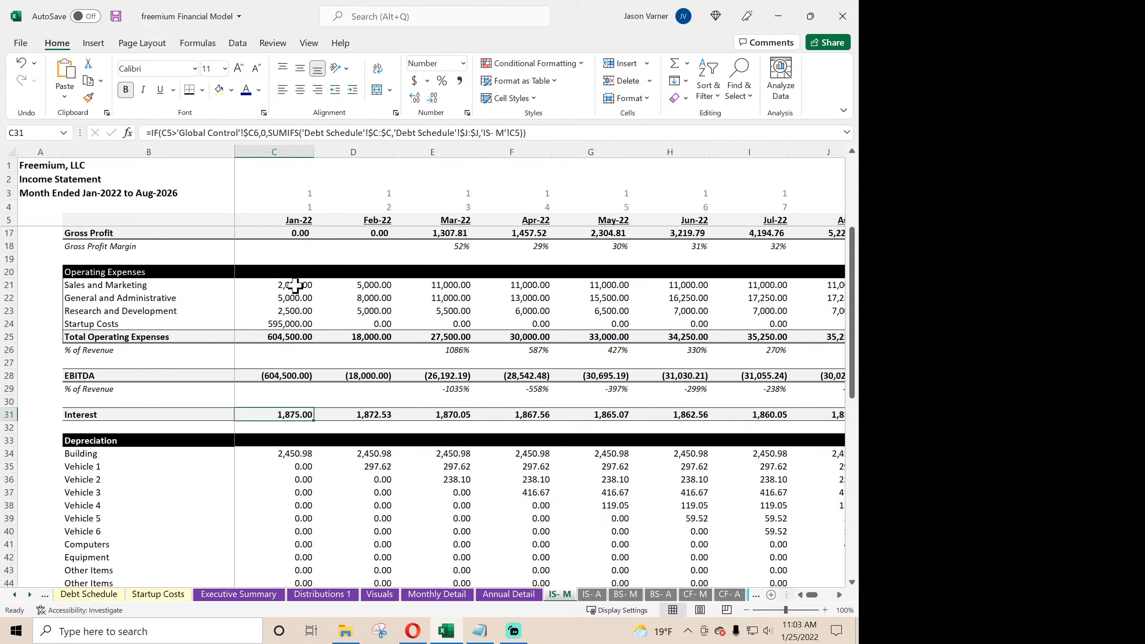
pyautogui.moveTo(293, 285); pyautogui.dragTo(104, 283)
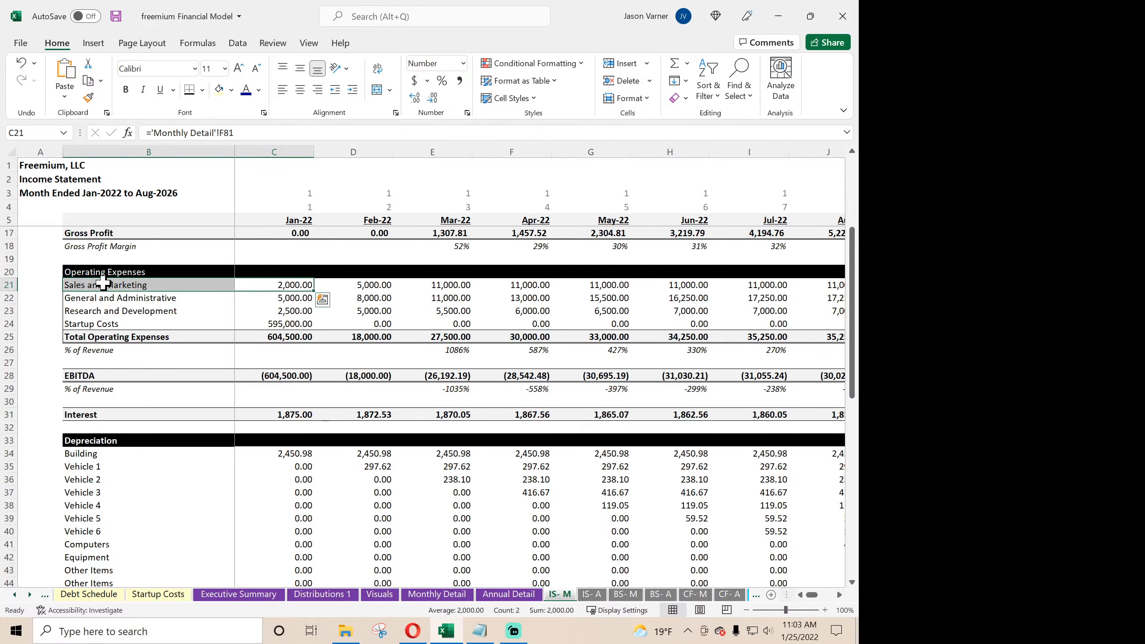
pyautogui.click(294, 285)
pyautogui.click(268, 130)
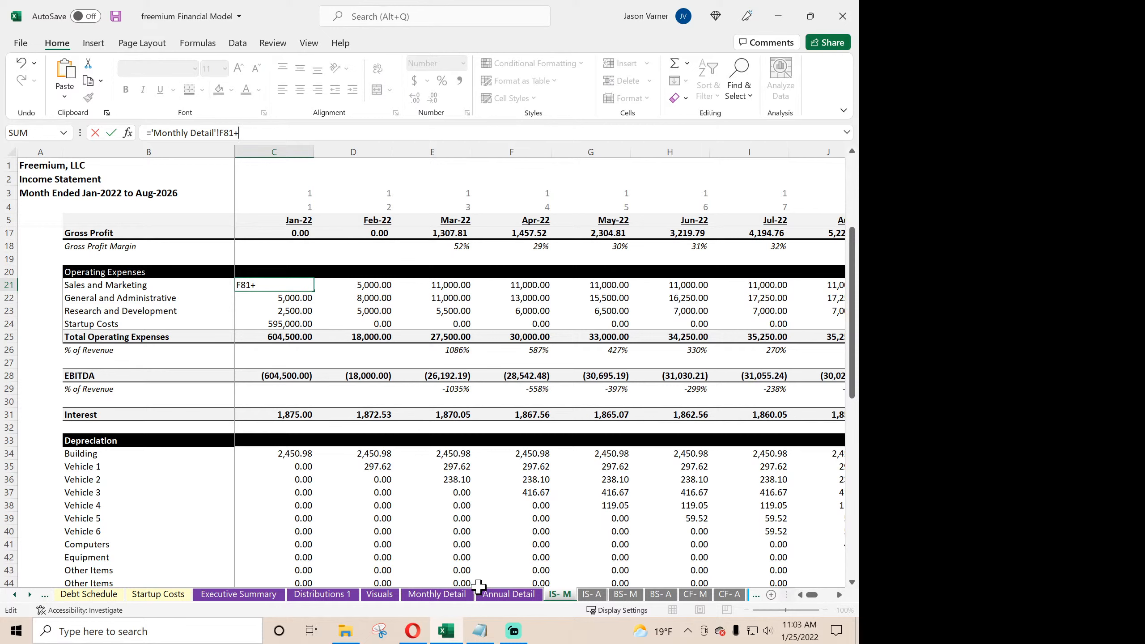
pyautogui.click(451, 595)
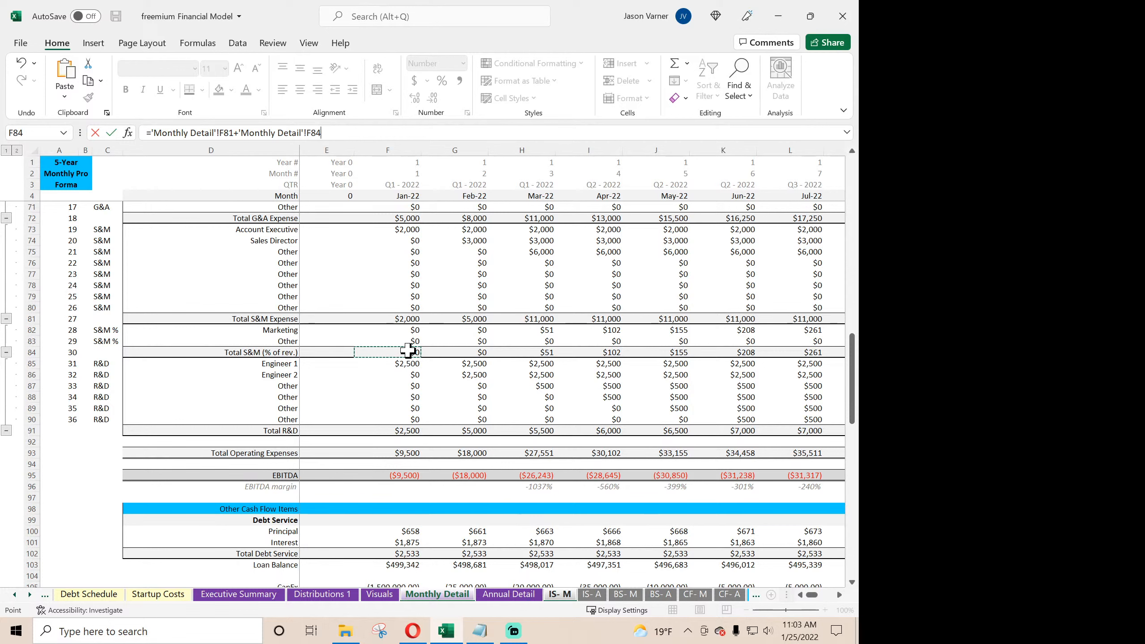
pyautogui.press('Return')
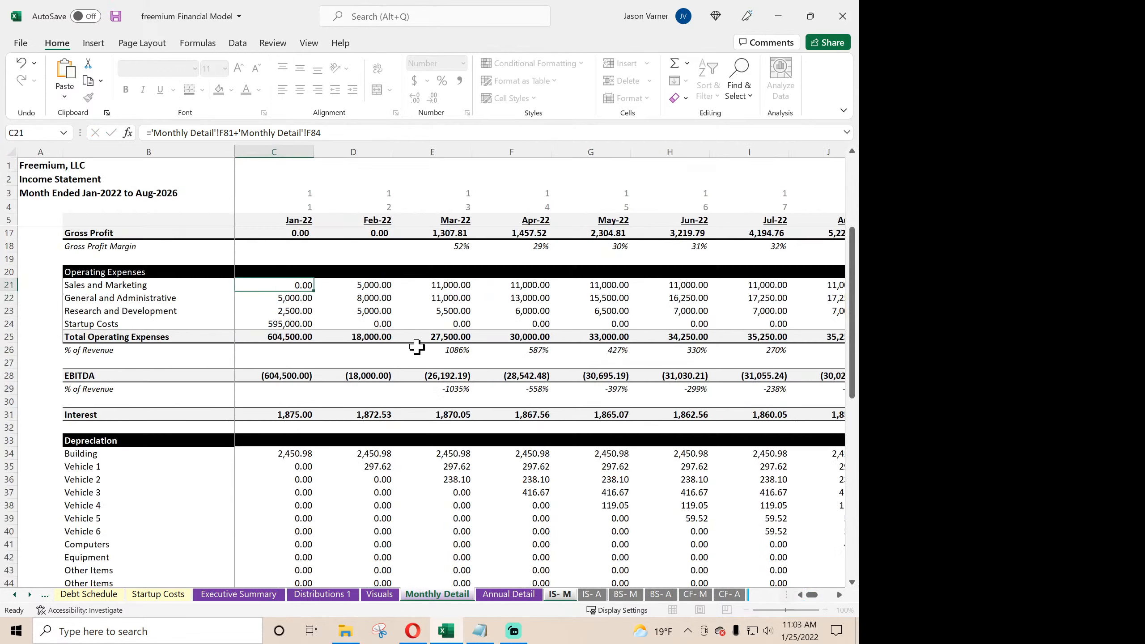
# - Fill the C21 Sales and Marketing formula across row 21 through Dec-26 in column BJ and save the workbook
pyautogui.click(290, 285)
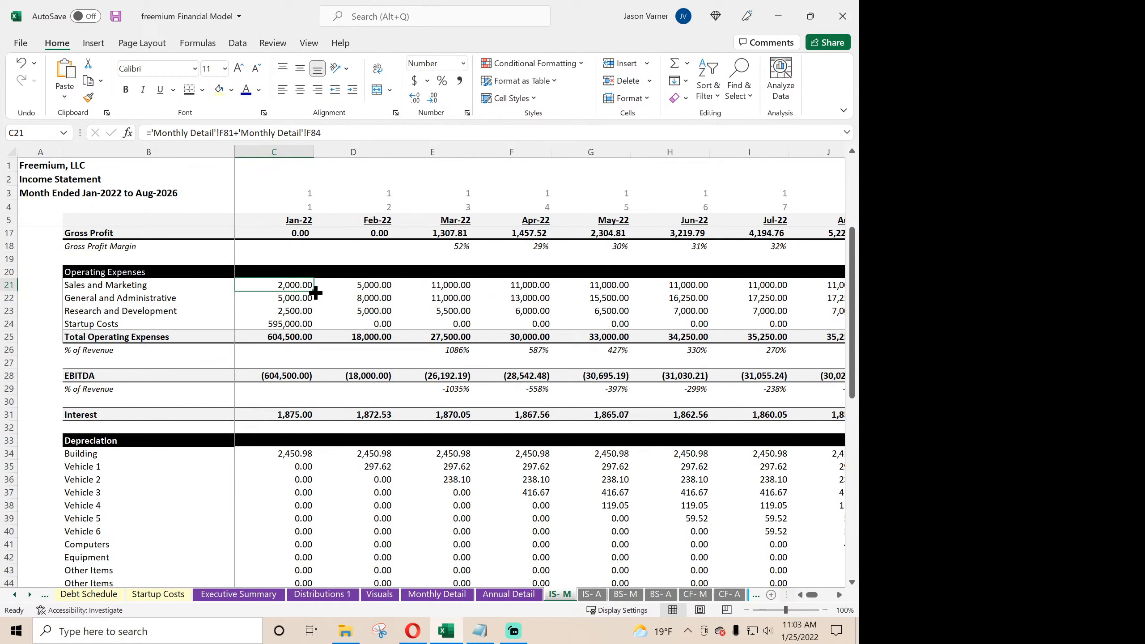
pyautogui.moveTo(309, 291); pyautogui.dragTo(465, 293)
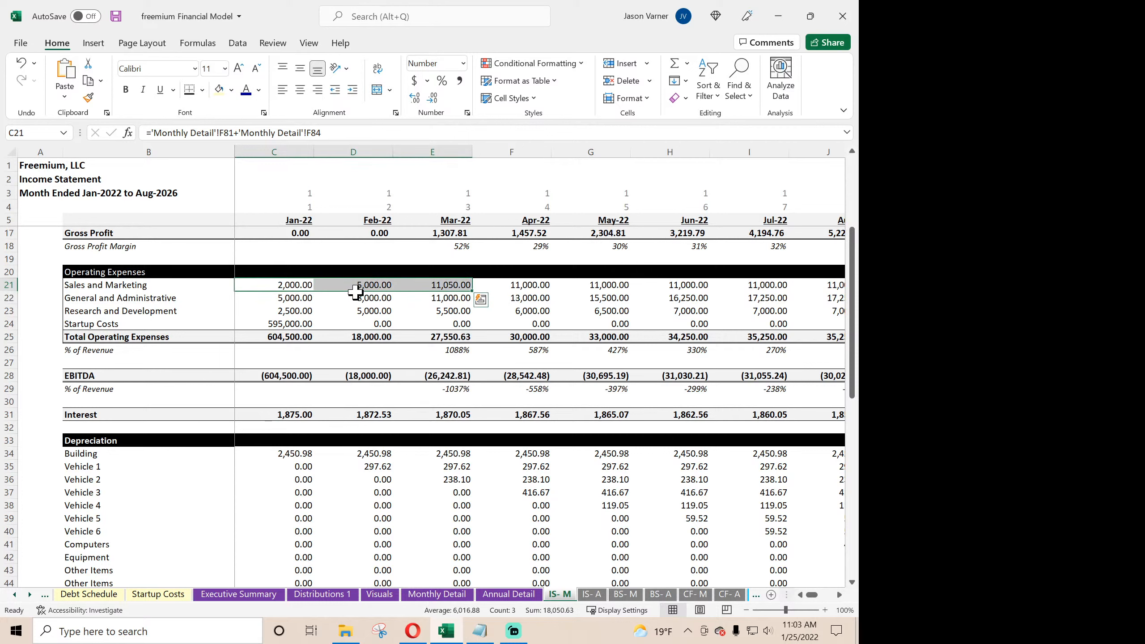
pyautogui.click(297, 288)
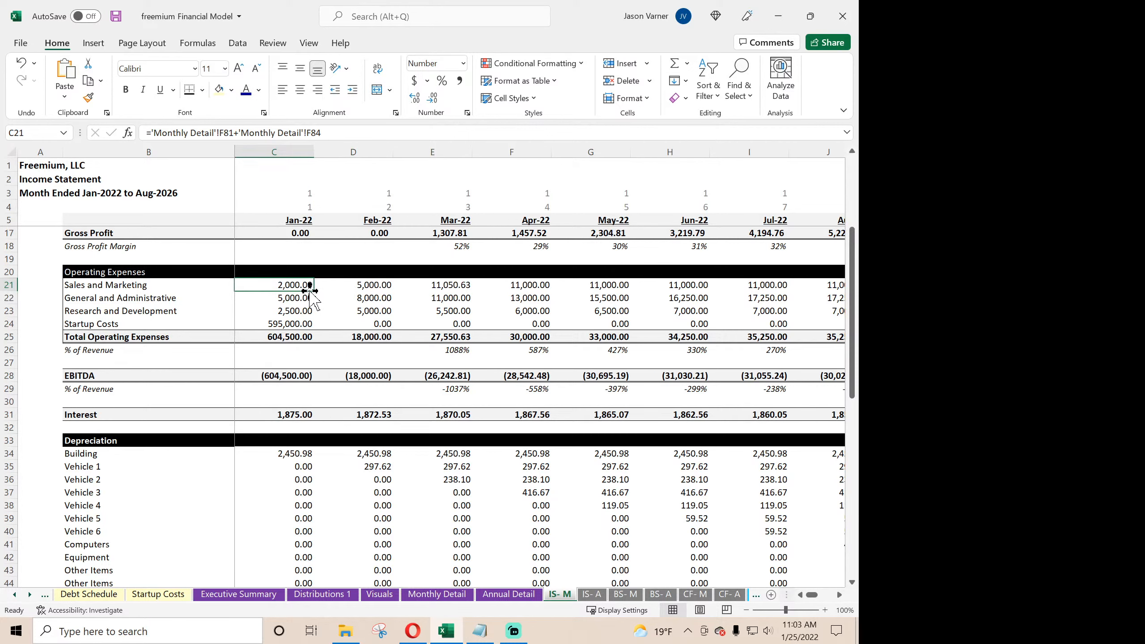
pyautogui.moveTo(312, 292); pyautogui.dragTo(778, 307)
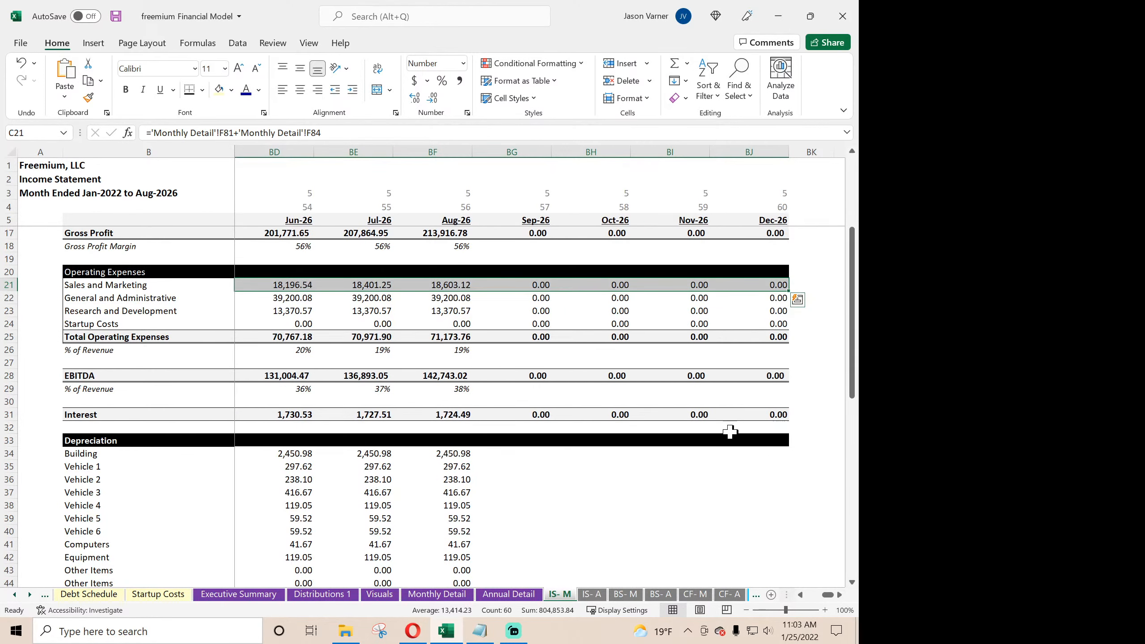
pyautogui.scroll(-2, 690, 496)
pyautogui.scroll(-12, 673, 512)
pyautogui.scroll(4, 674, 512)
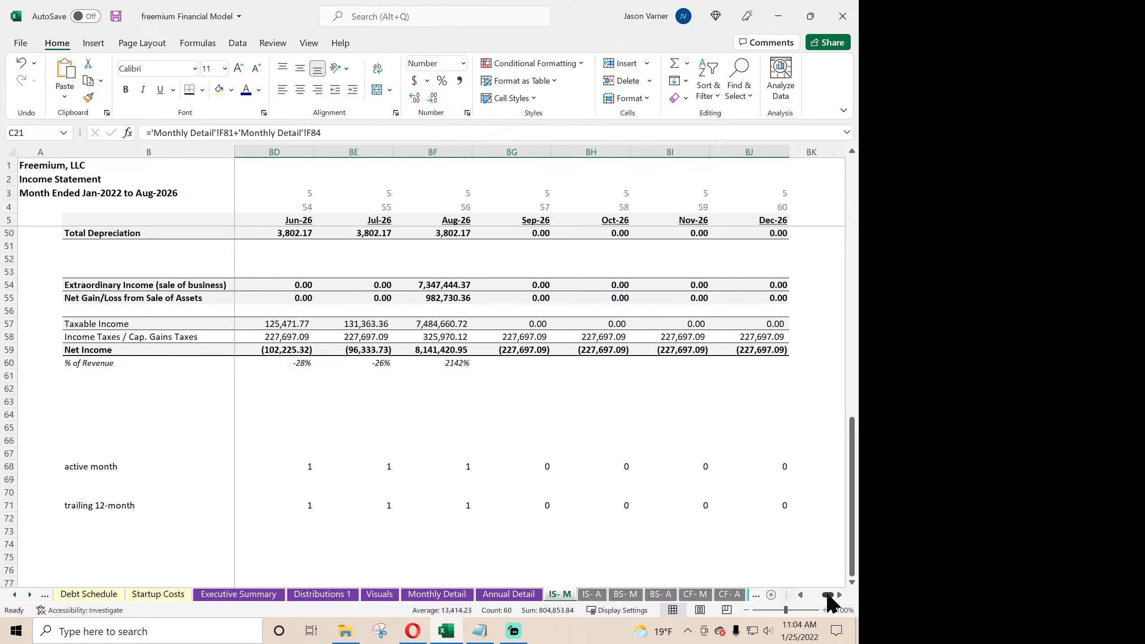
pyautogui.moveTo(828, 595); pyautogui.dragTo(808, 594)
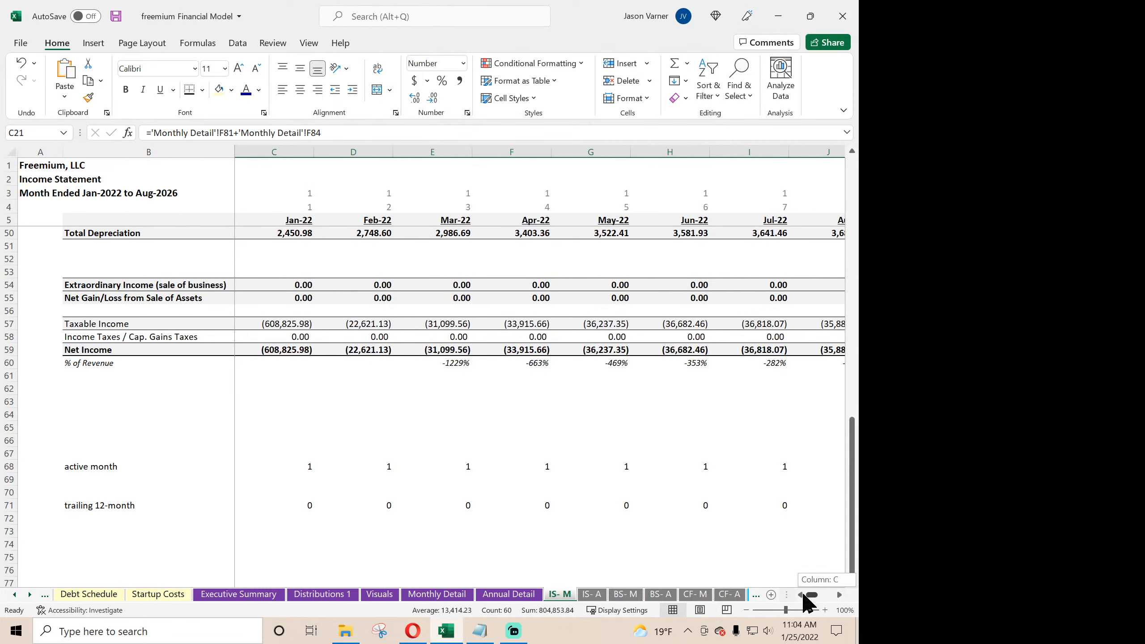
pyautogui.click(118, 11)
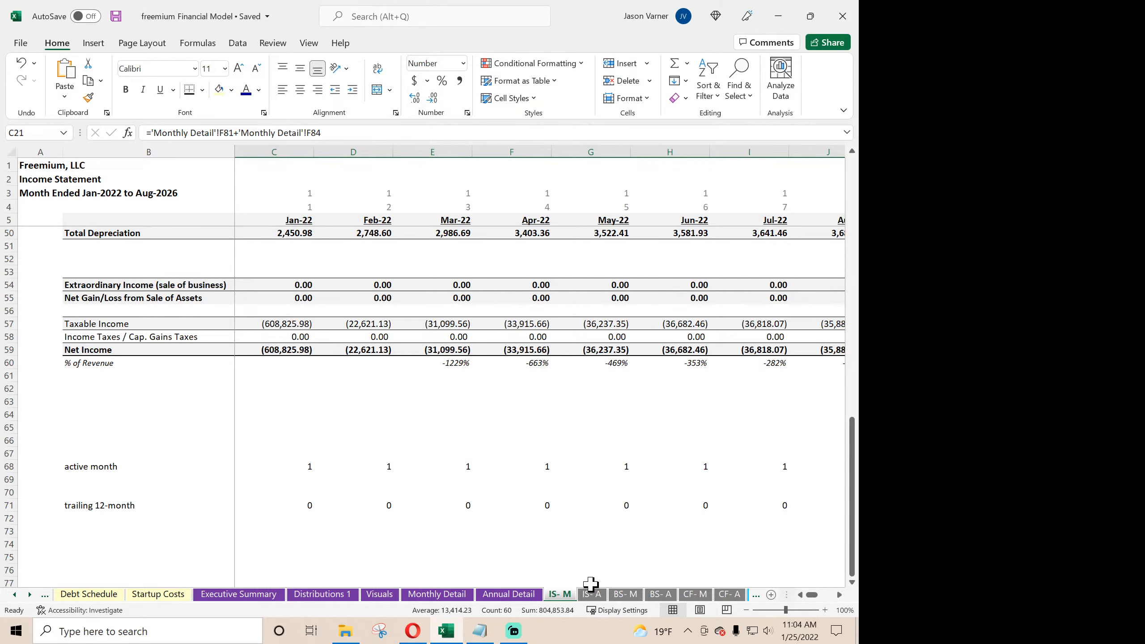
# - Review the monthly Check row beneath Total Assets on BS- M
pyautogui.click(626, 594)
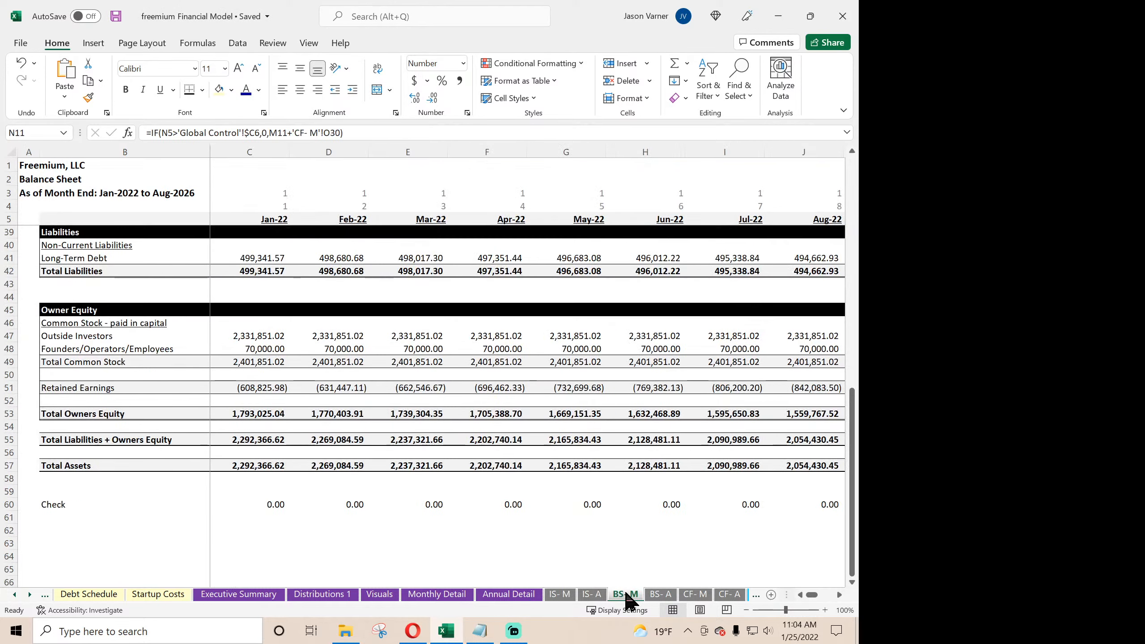
pyautogui.scroll(-4, 487, 498)
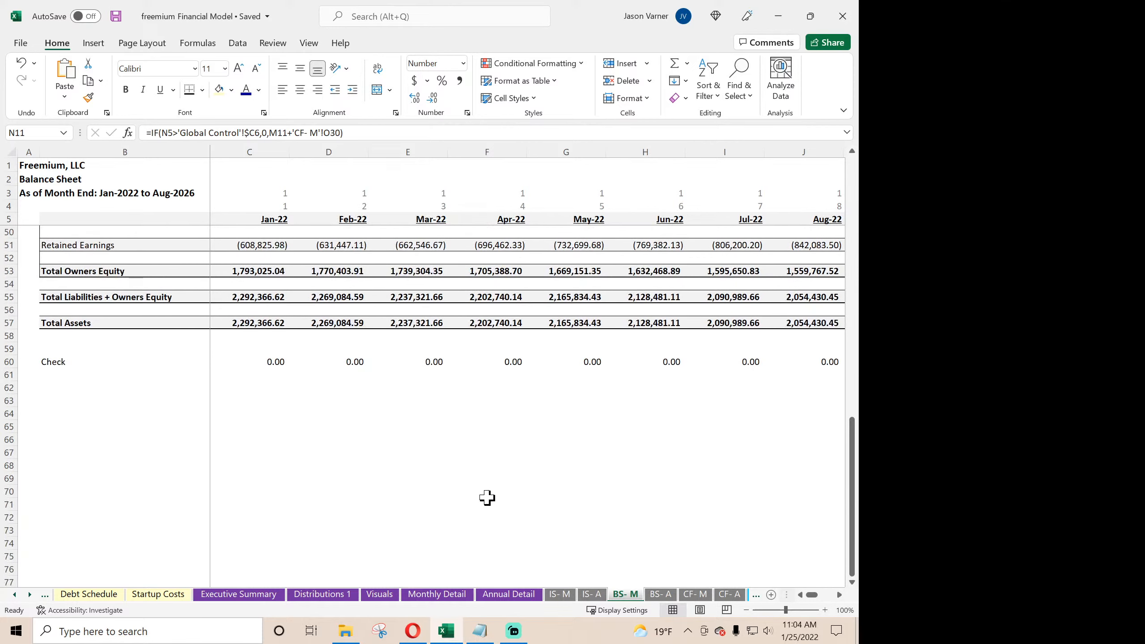
pyautogui.moveTo(476, 444); pyautogui.dragTo(280, 425)
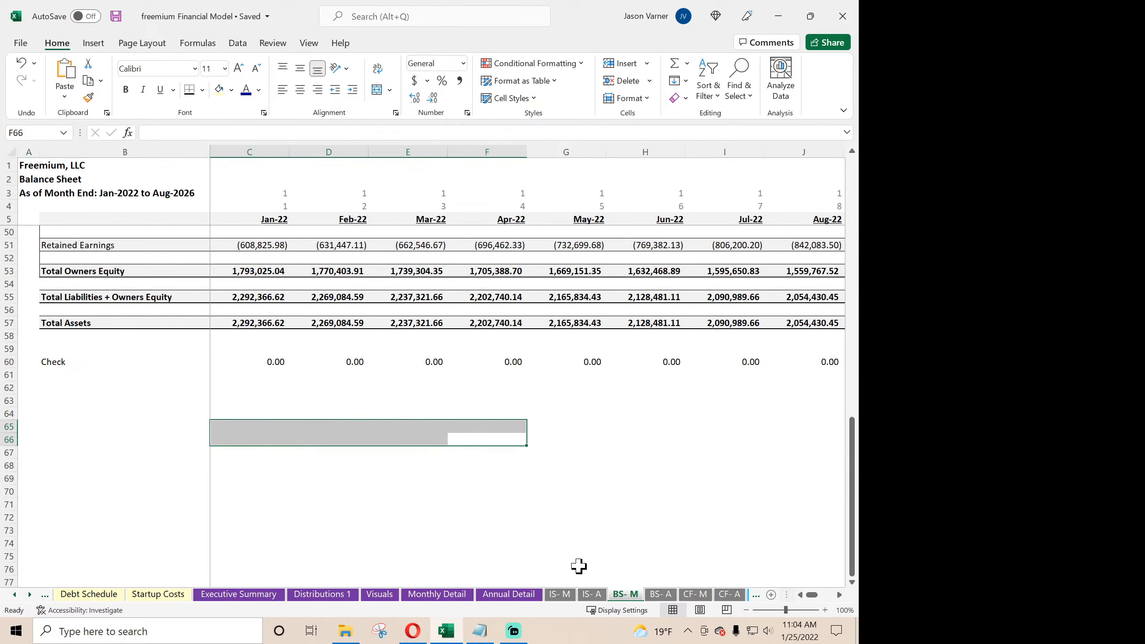
# - Clear the contents of the temporary comparison rows 32 and 33 on CF- M
pyautogui.click(695, 594)
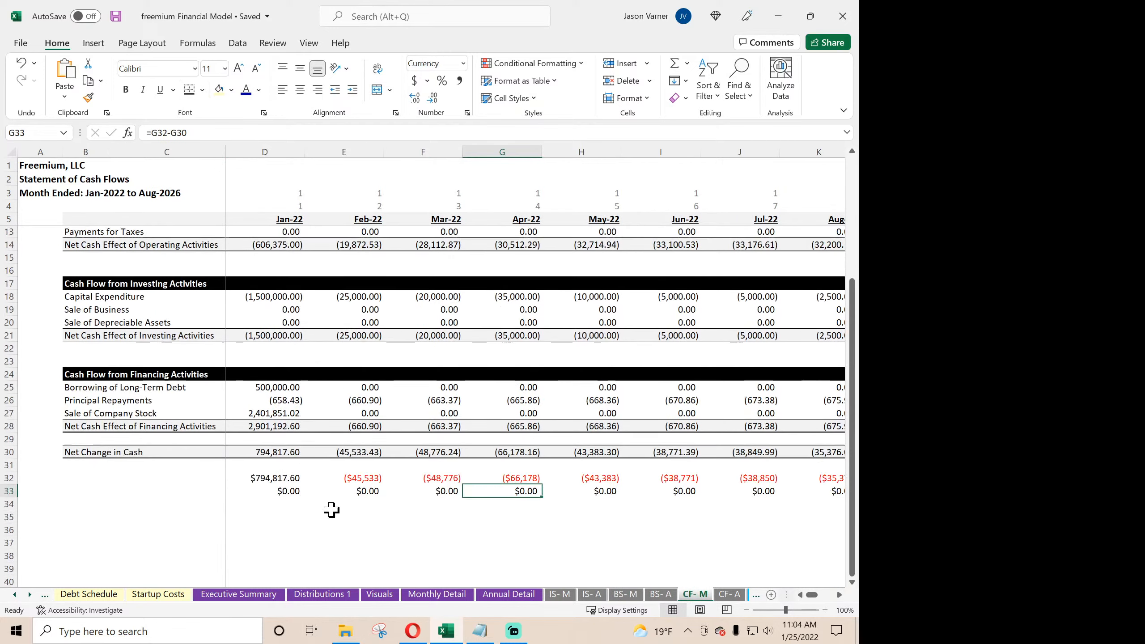
pyautogui.scroll(-1, 332, 509)
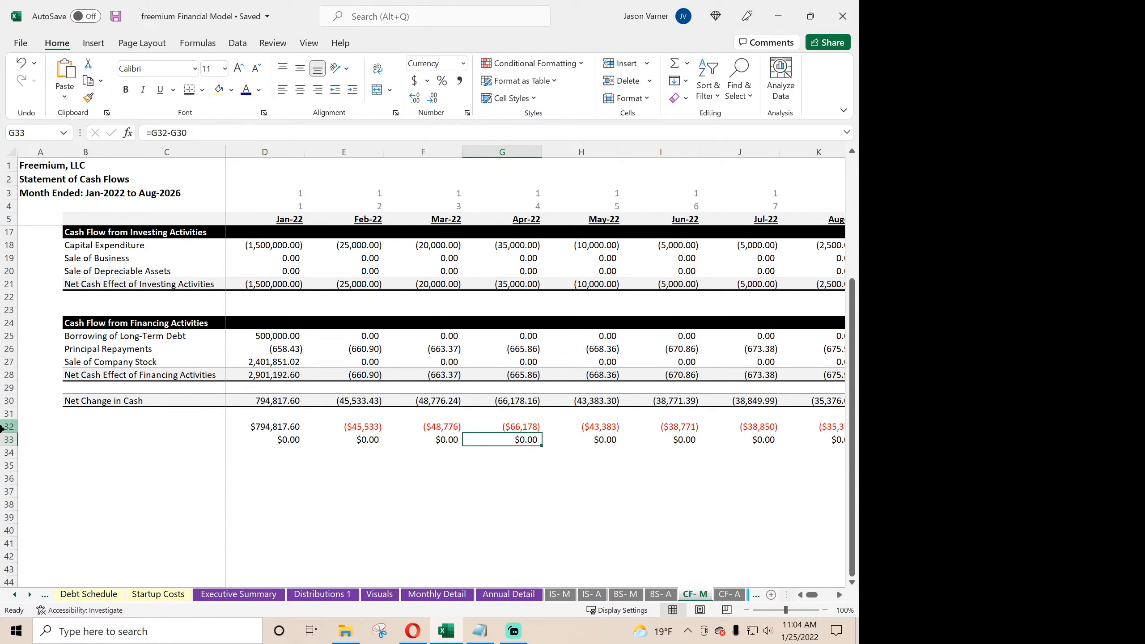
pyautogui.moveTo(8, 427); pyautogui.dragTo(9, 439)
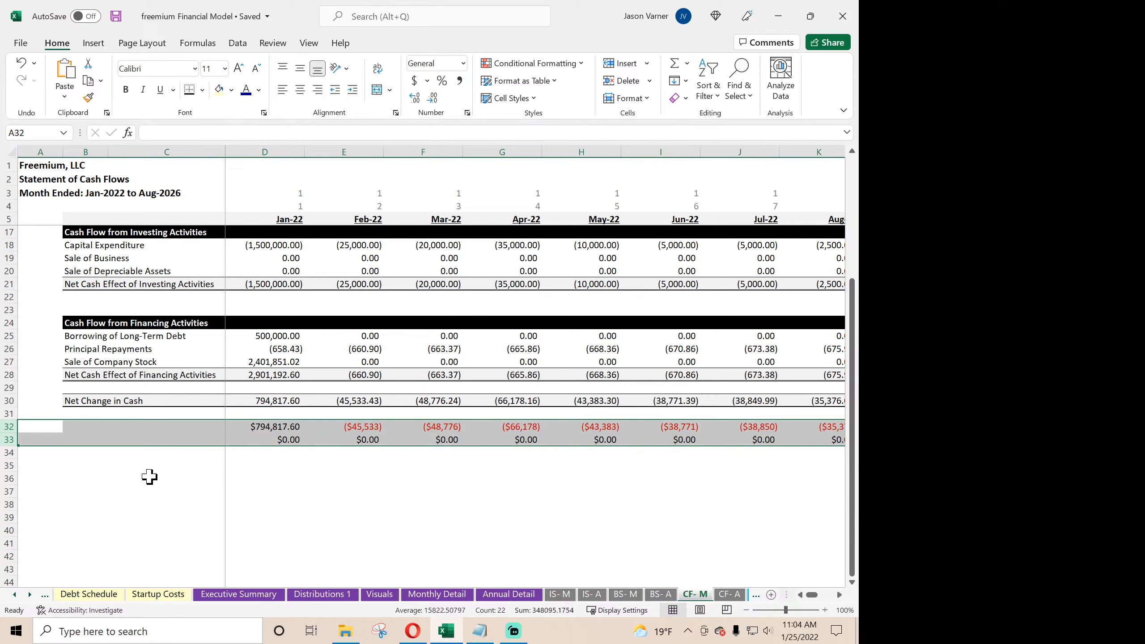
pyautogui.rightClick(256, 441)
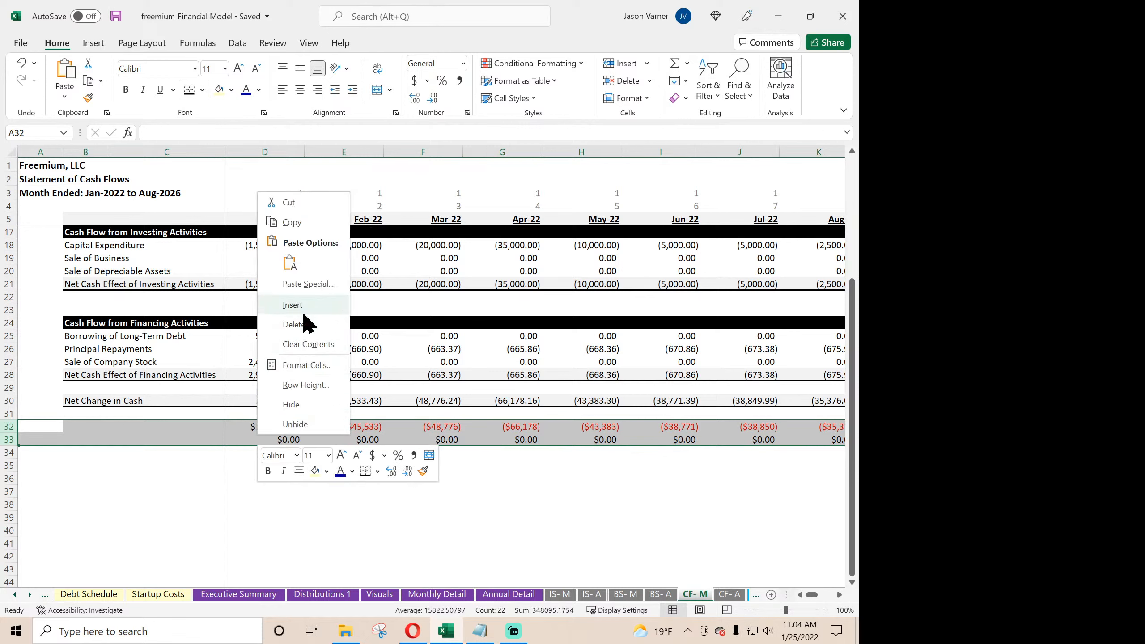
pyautogui.click(299, 346)
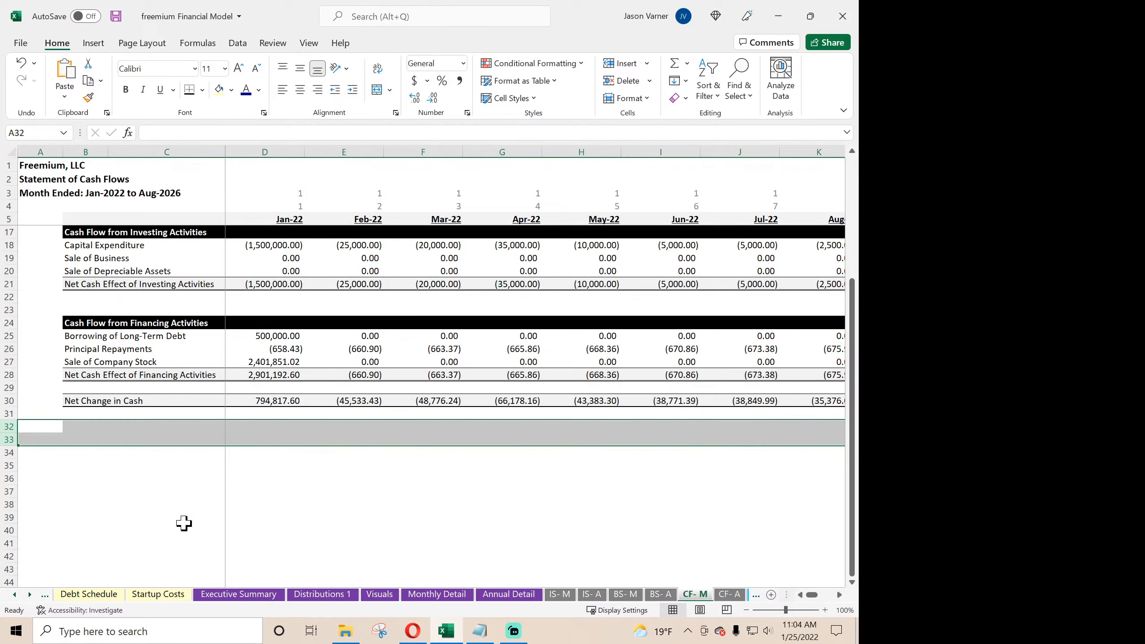
# - Clear the leftover test calculations in E45:E46 below the Check Summary on Global Control
pyautogui.click(16, 595)
pyautogui.click(16, 596)
pyautogui.click(16, 595)
pyautogui.click(16, 596)
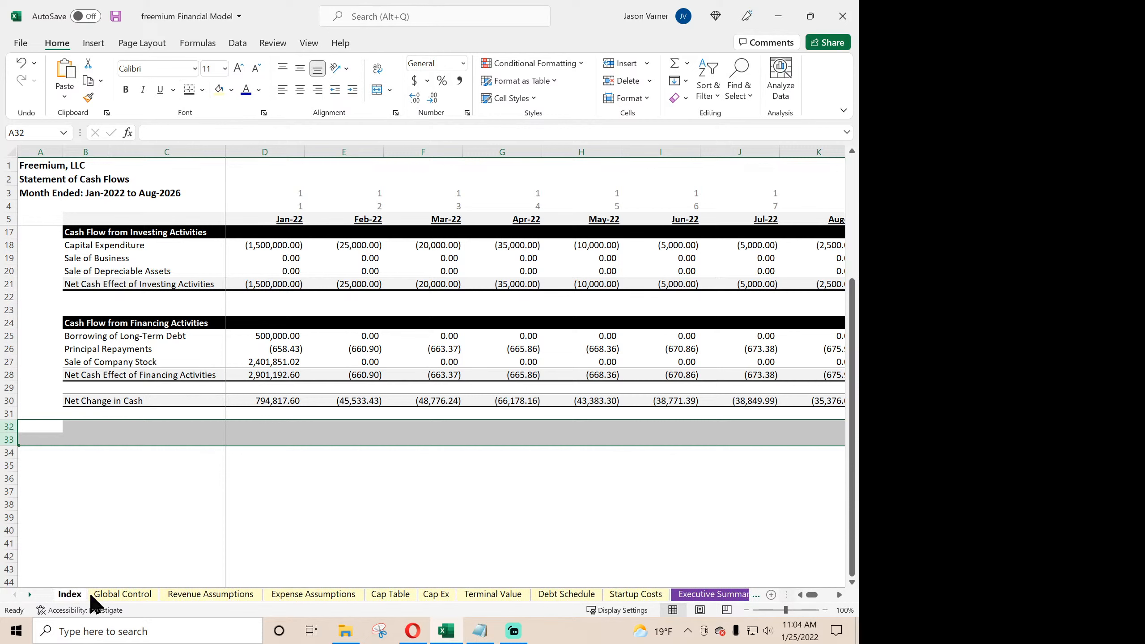
pyautogui.click(118, 595)
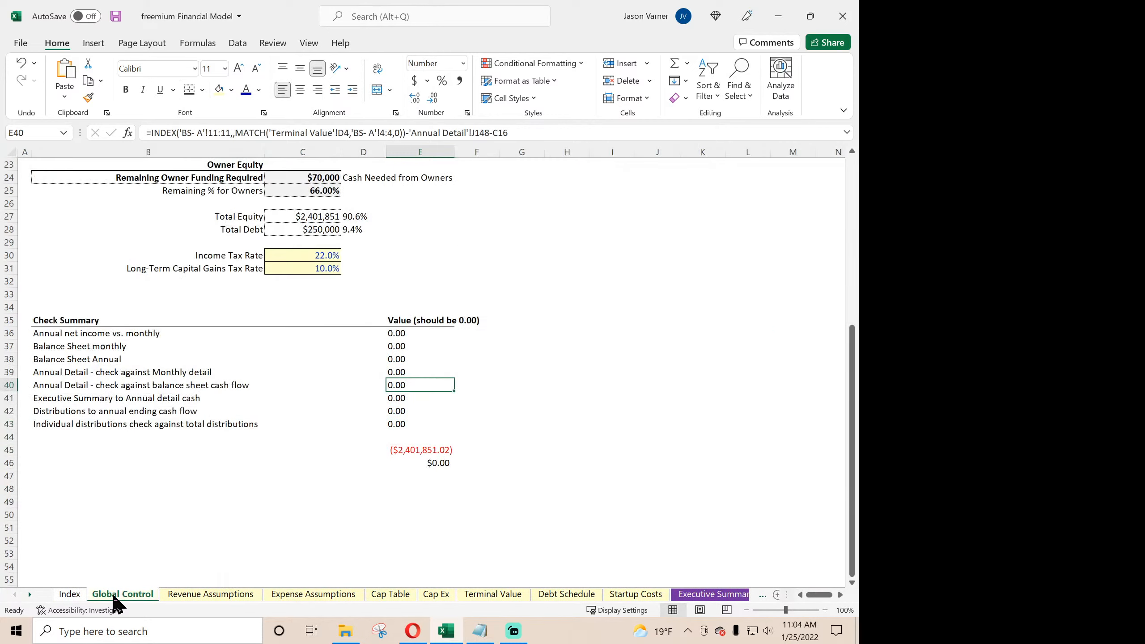
pyautogui.click(424, 438)
pyautogui.moveTo(456, 444); pyautogui.dragTo(451, 483)
pyautogui.click(371, 503)
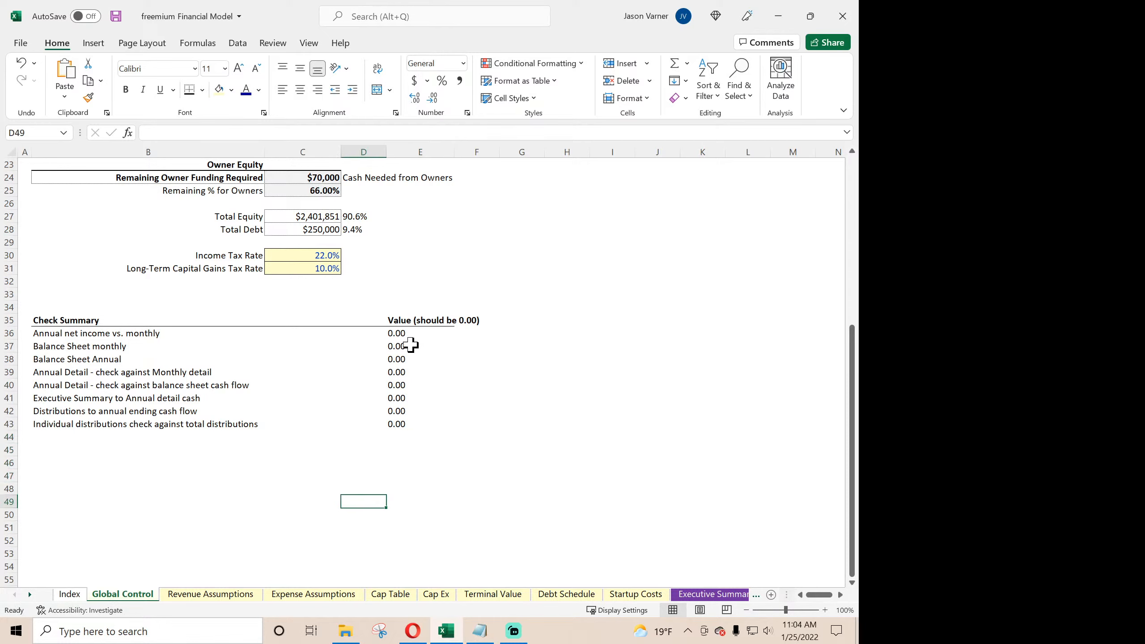
# - Review the Check Summary values in E36:E43 and the main project assumptions on Global Control
pyautogui.moveTo(404, 332); pyautogui.dragTo(405, 422)
pyautogui.scroll(2, 382, 421)
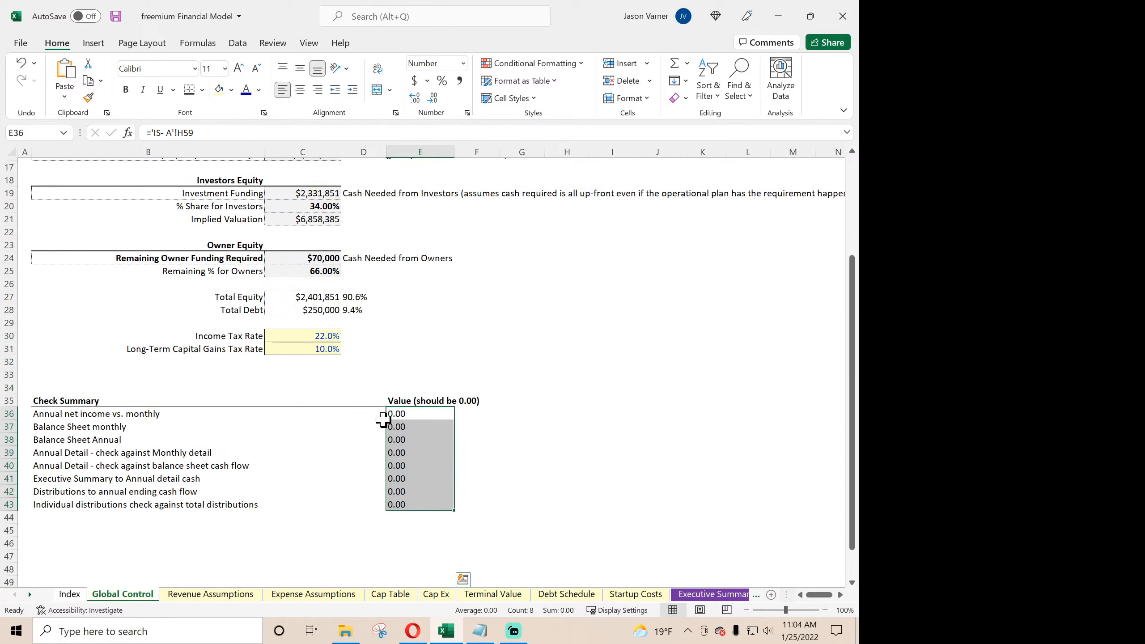
pyautogui.scroll(6, 383, 421)
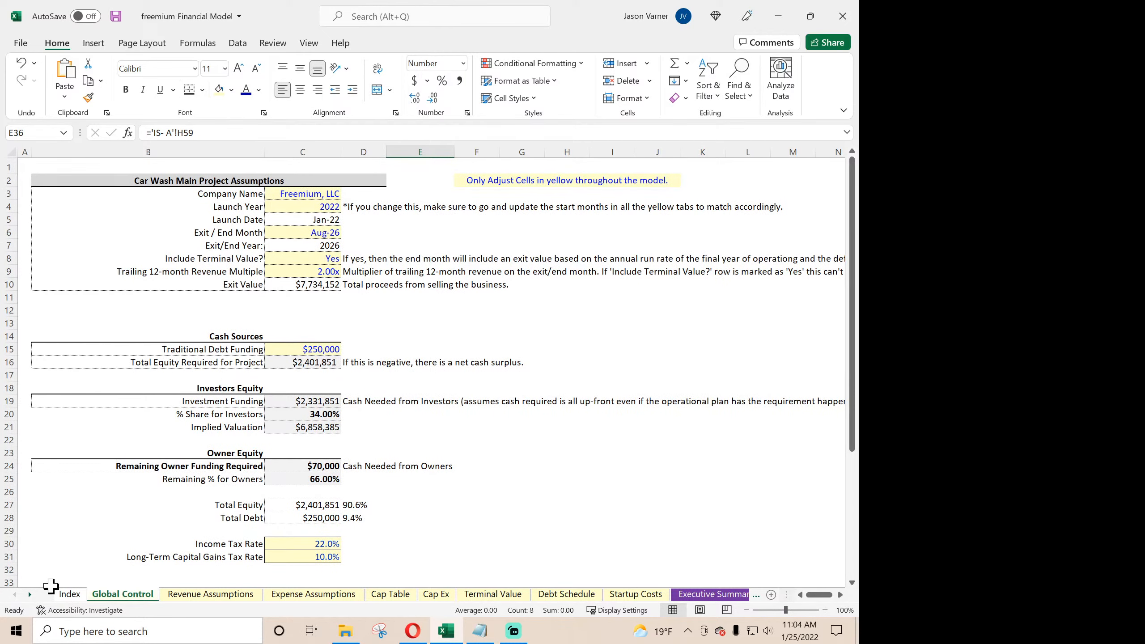
# - Examine the Income Taxes / Cap. Gains Taxes formulas in row 58 of IS- M around the Aug-26 exit and the months after it
pyautogui.click(30, 594)
pyautogui.click(30, 595)
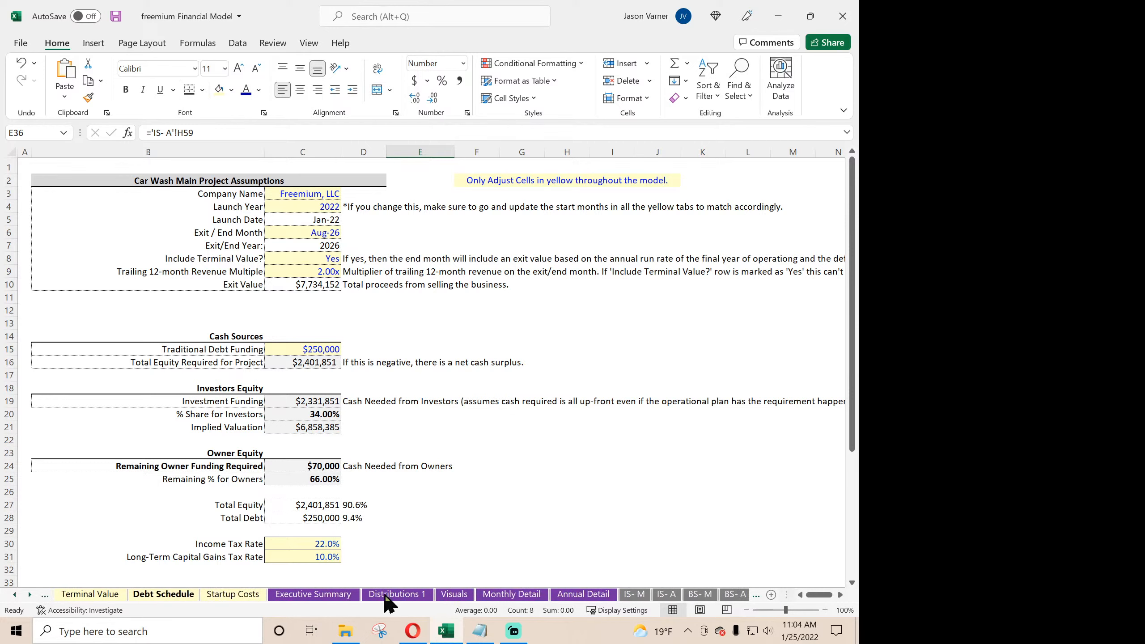
pyautogui.click(572, 597)
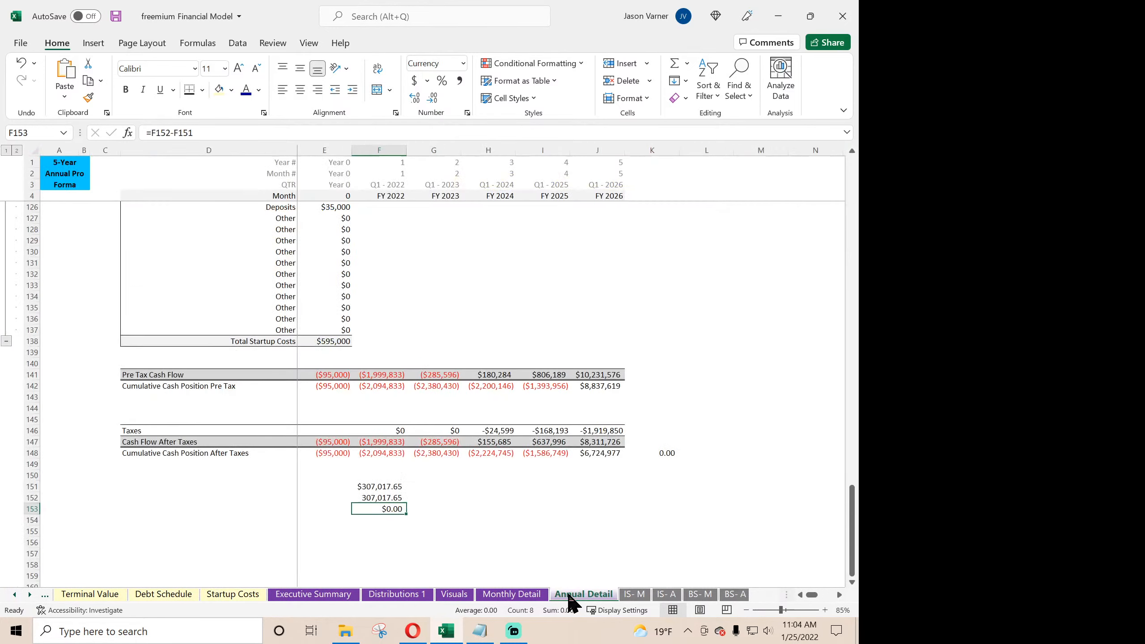
pyautogui.click(642, 600)
pyautogui.moveTo(670, 545); pyautogui.dragTo(762, 532)
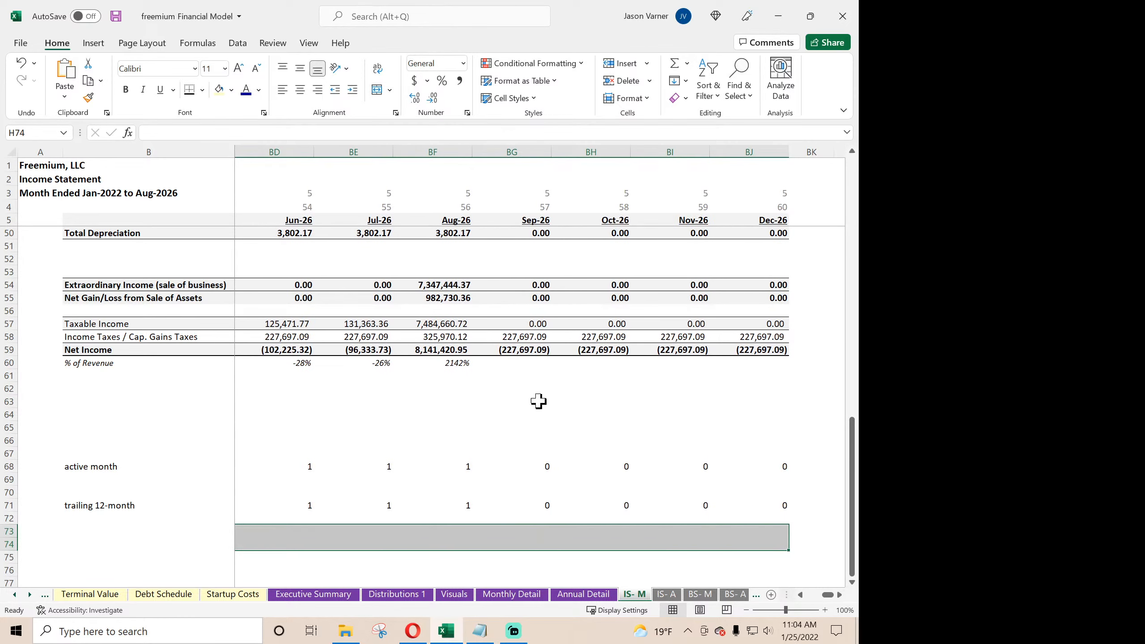
pyautogui.click(519, 337)
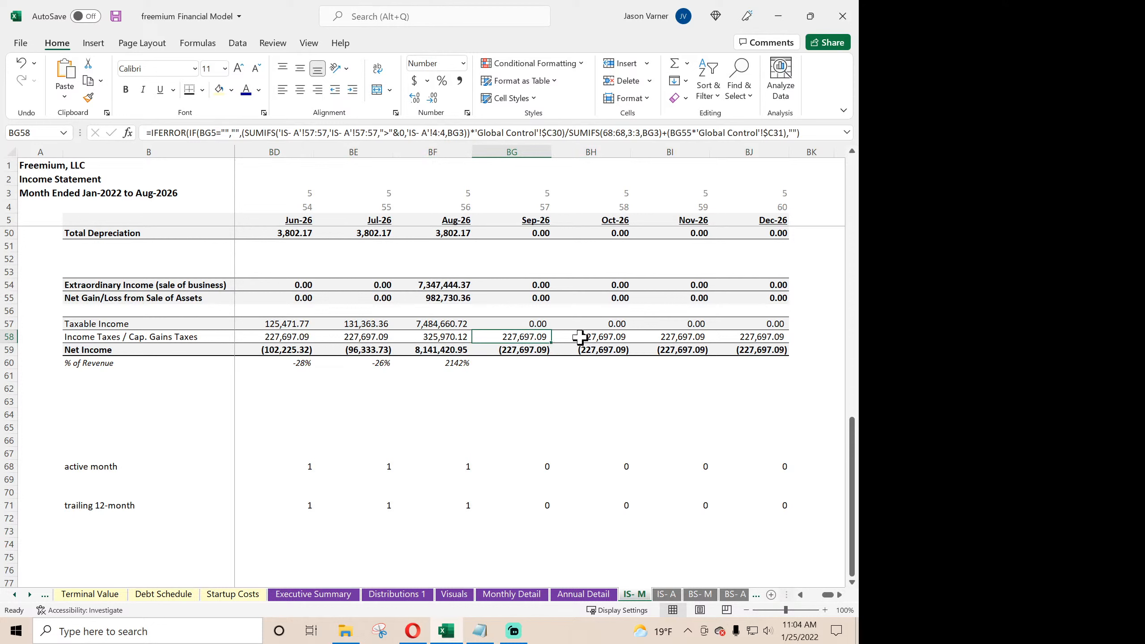
pyautogui.click(614, 338)
pyautogui.click(683, 339)
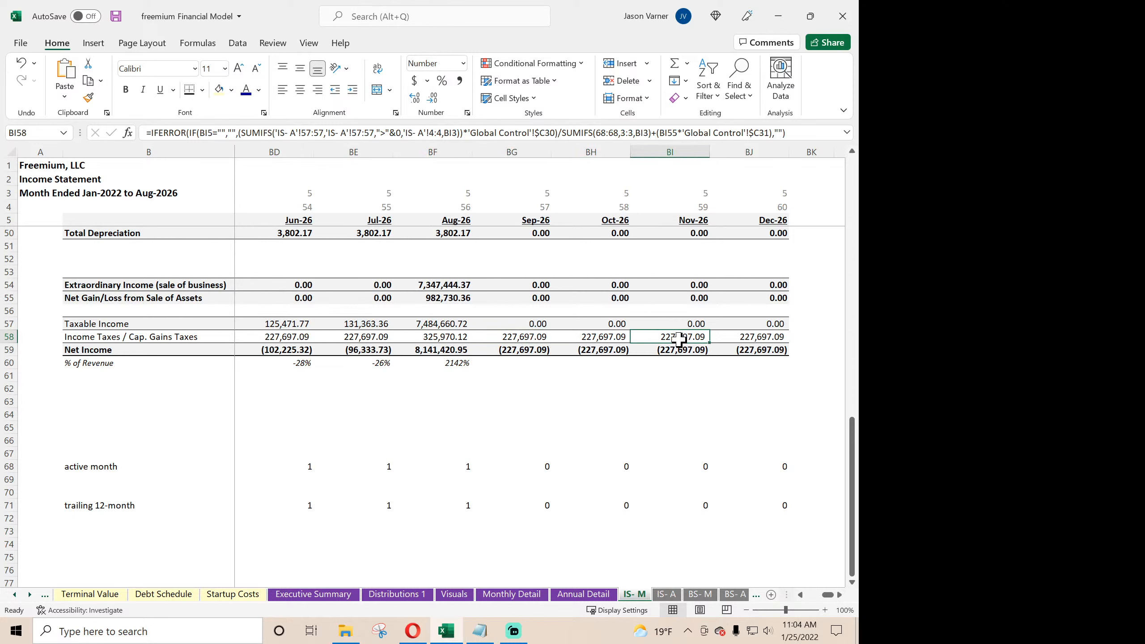
pyautogui.click(442, 339)
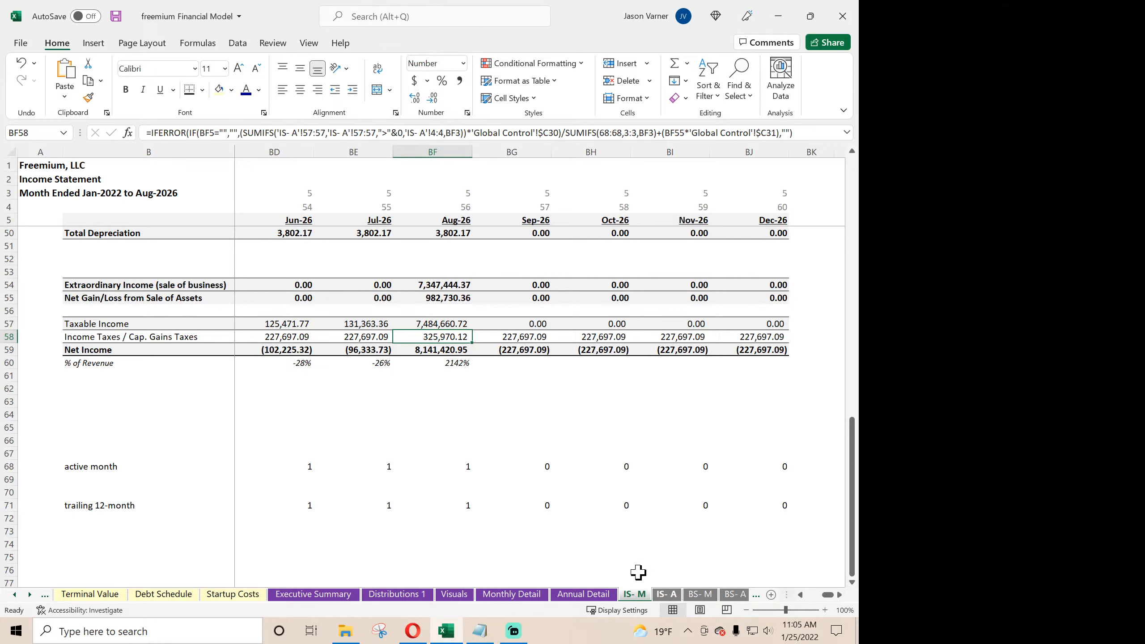
pyautogui.doubleClick(445, 334)
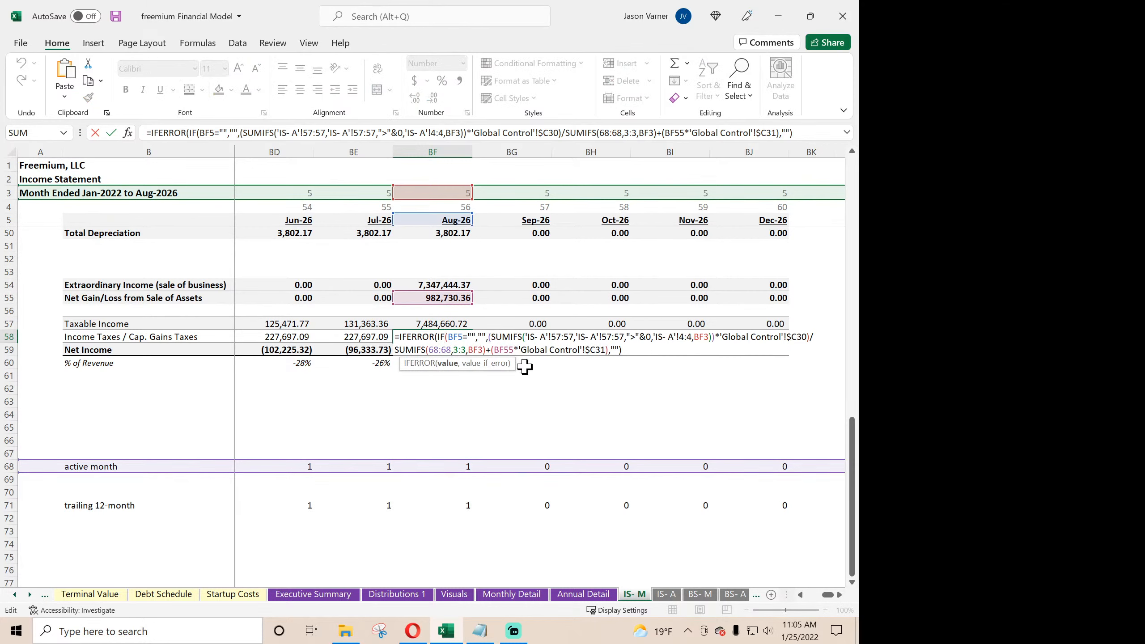
pyautogui.press('Return')
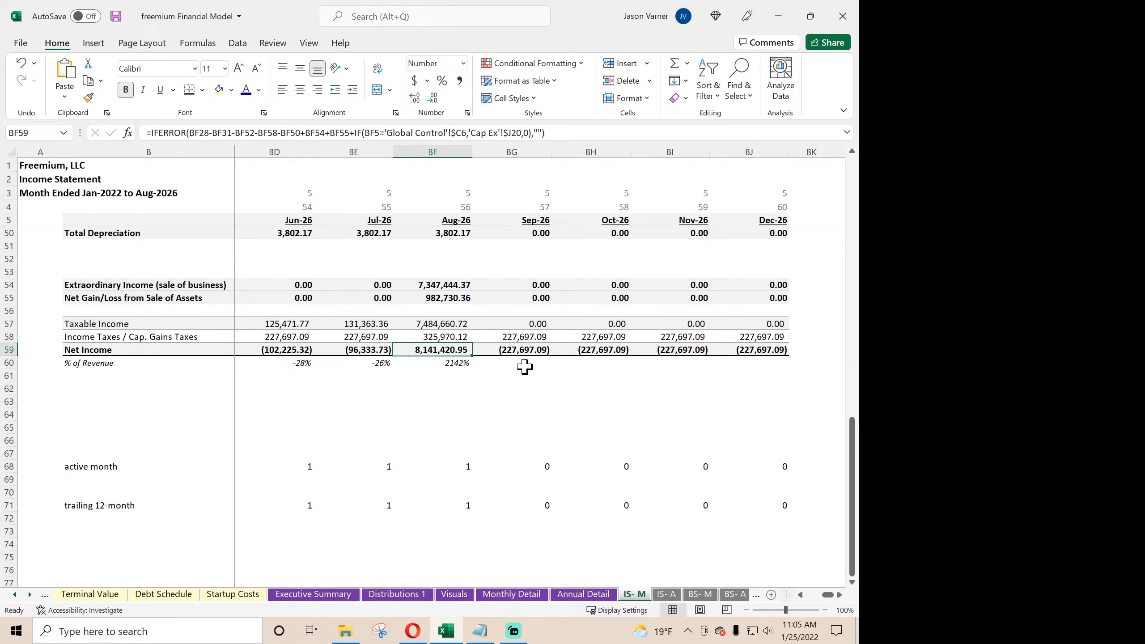
# - Check the YouTube live-stream dashboard in the Opera browser and return to the Excel workbook
pyautogui.click(413, 631)
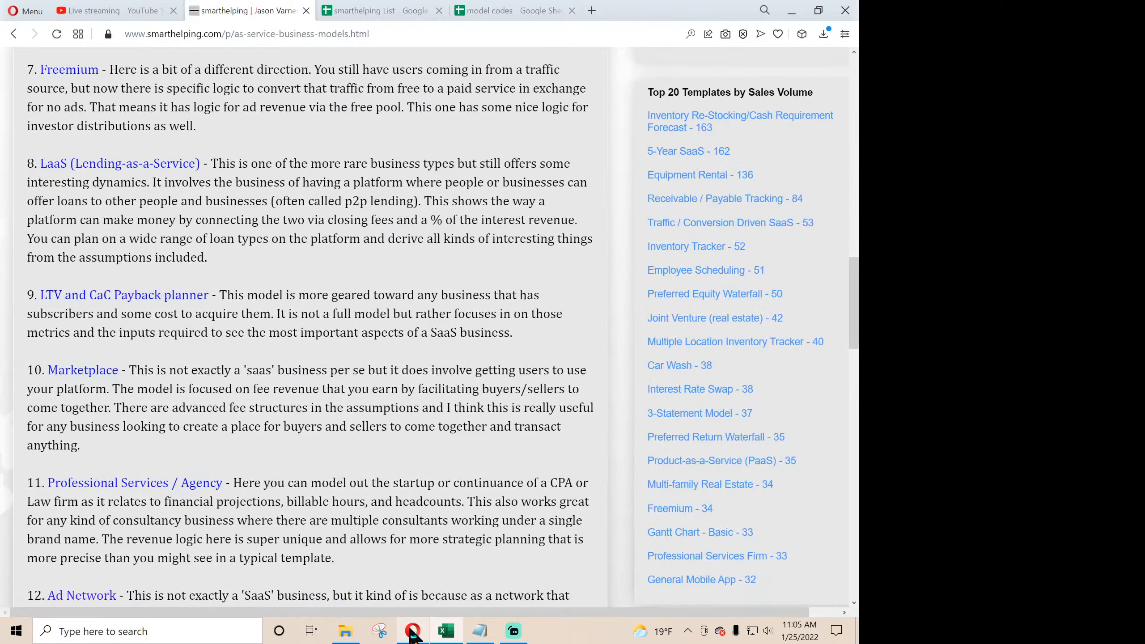
pyautogui.click(152, 13)
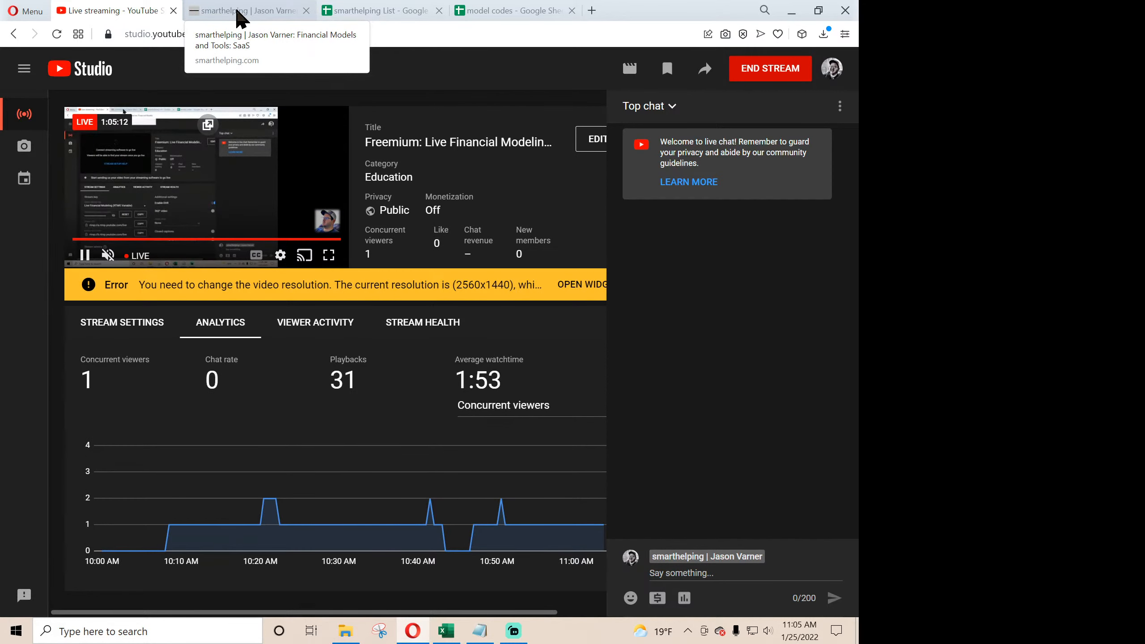
pyautogui.click(239, 15)
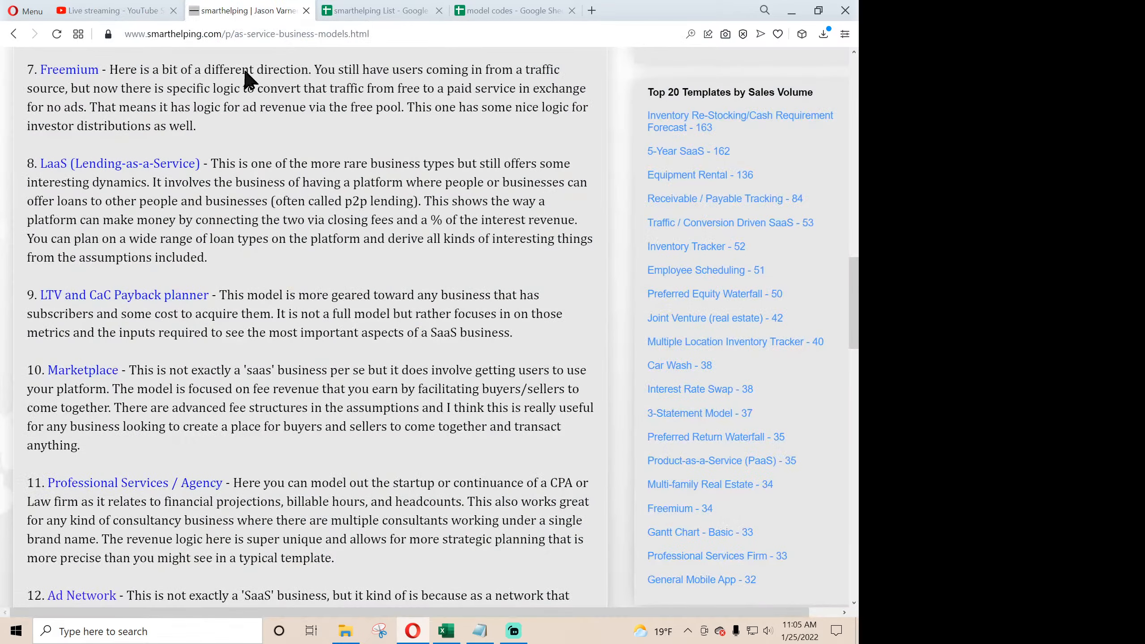
pyautogui.click(446, 637)
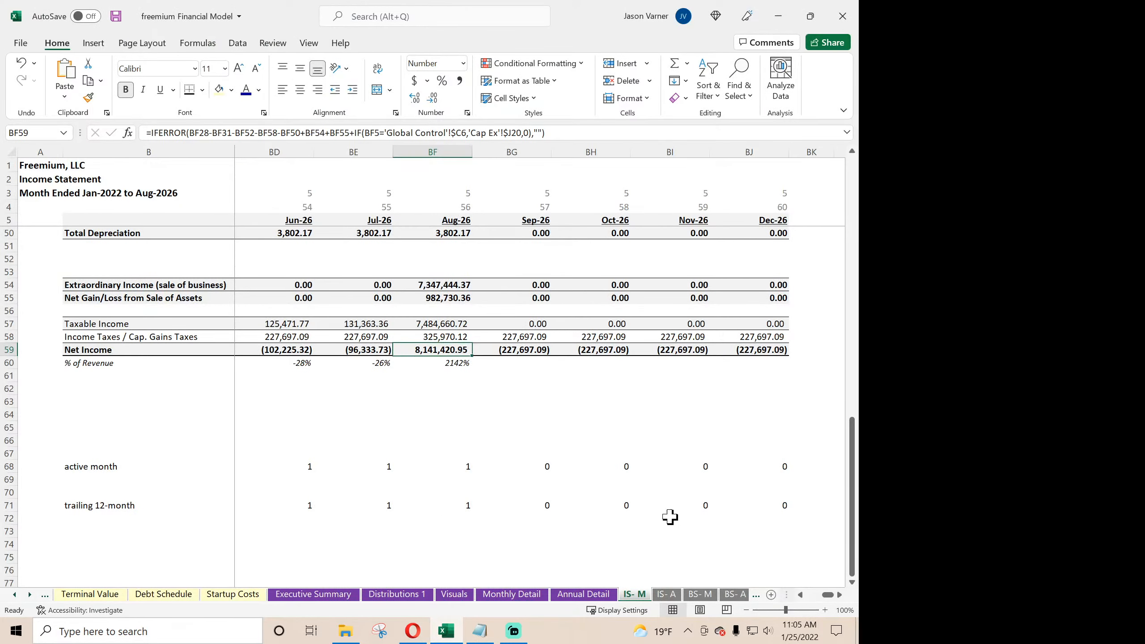
# - Replace the blank-date test in the Jan-22 income tax formula in C58 of IS- M with the start of a date comparison, C5>
pyautogui.moveTo(827, 594); pyautogui.dragTo(799, 597)
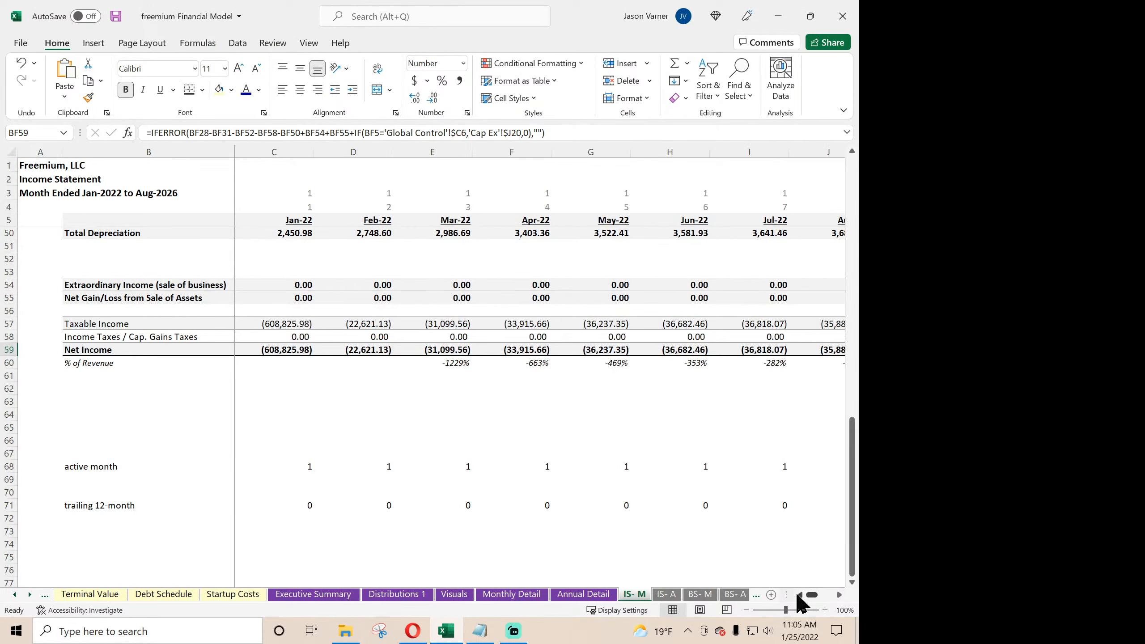
pyautogui.click(289, 338)
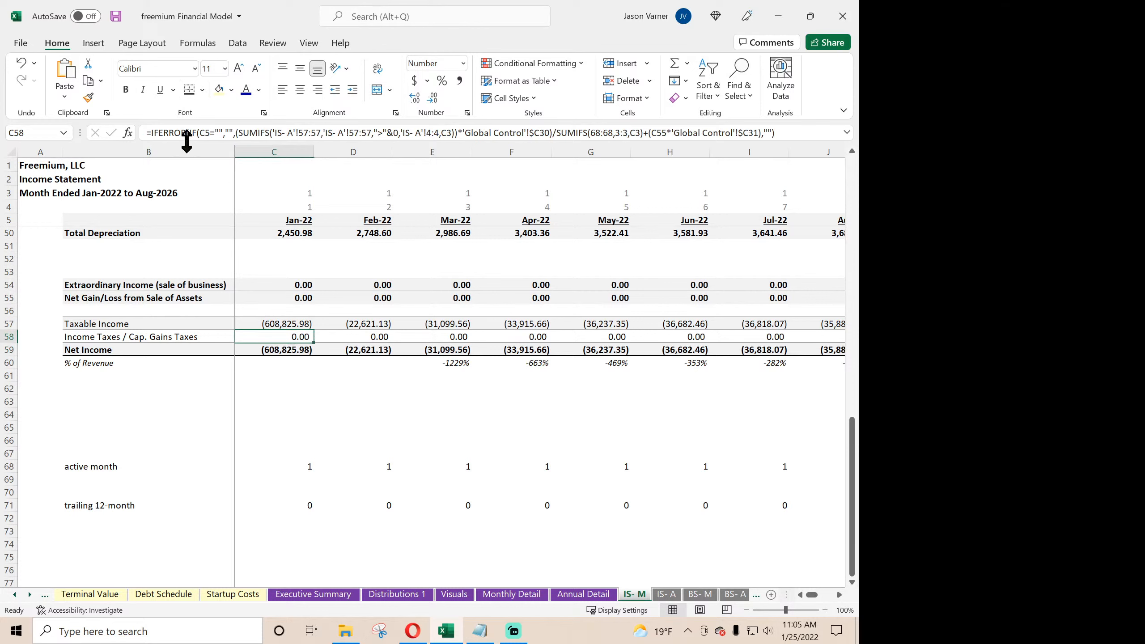
pyautogui.click(234, 131)
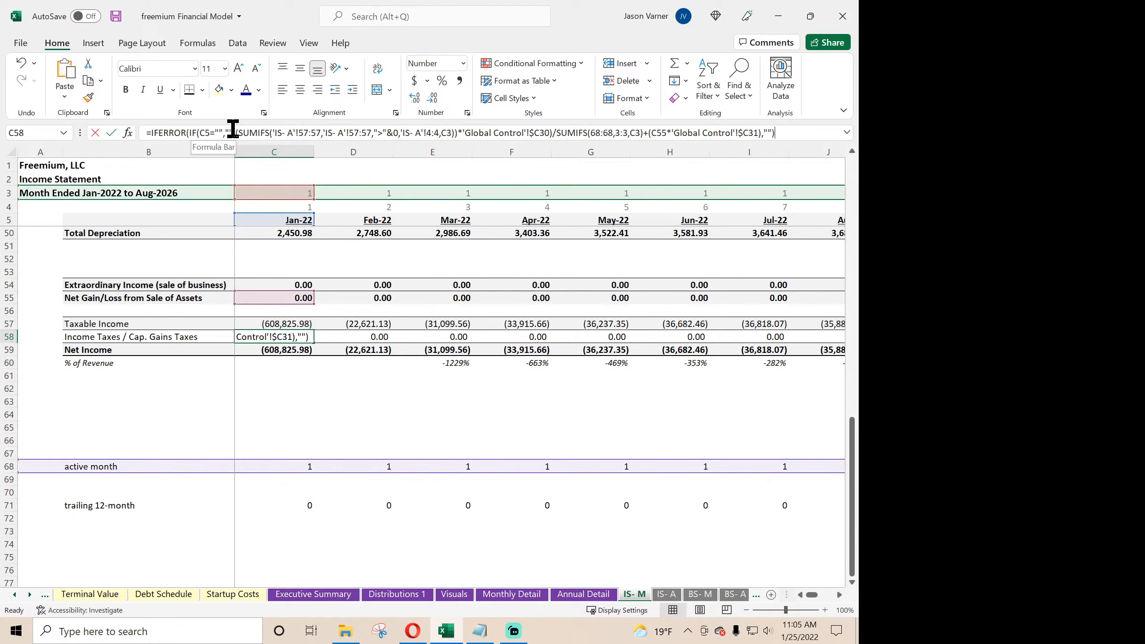
pyautogui.press('BackSpace')
pyautogui.press('BackSpace')
pyautogui.press('BackSpace')
pyautogui.press('BackSpace')
pyautogui.press('BackSpace')
pyautogui.press('BackSpace')
pyautogui.press('BackSpace')
pyautogui.press('BackSpace')
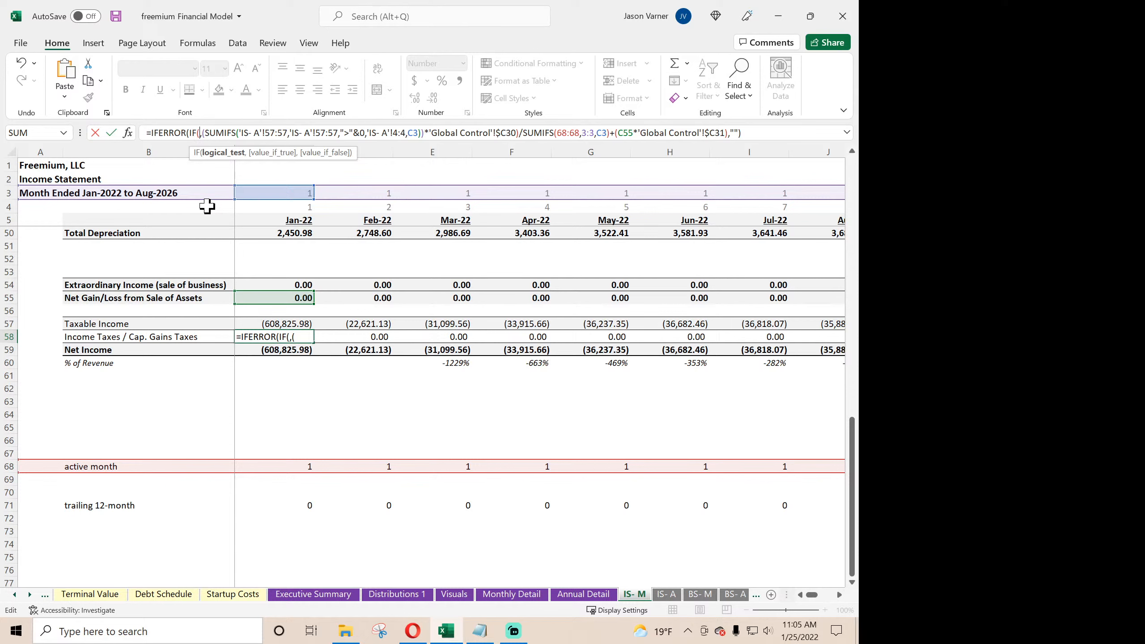
pyautogui.write('c5')
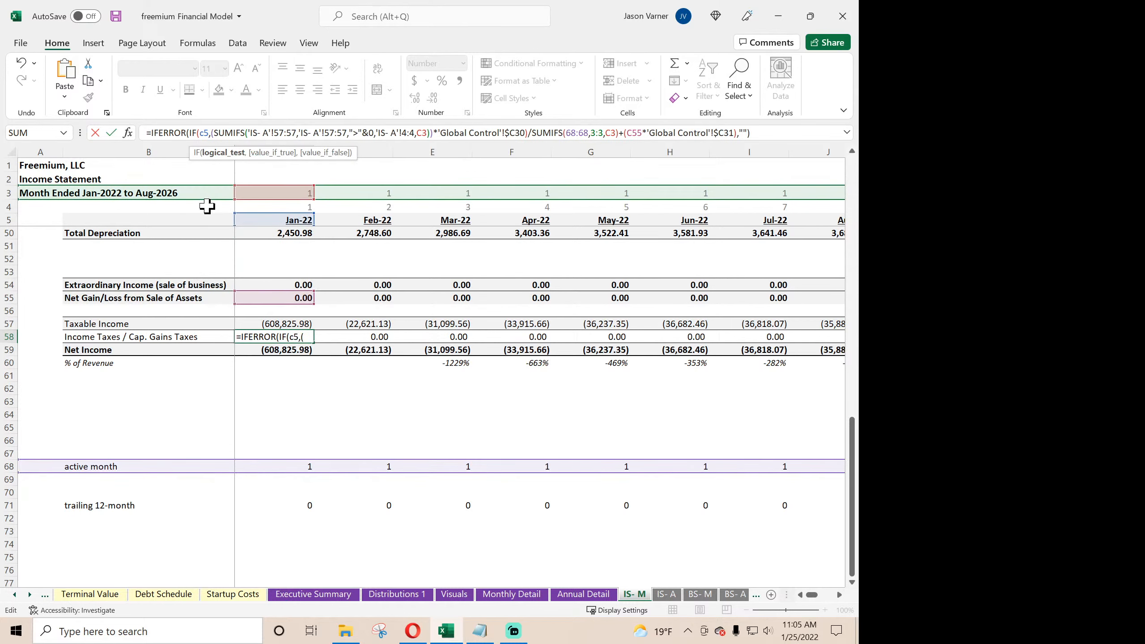
pyautogui.write('>')
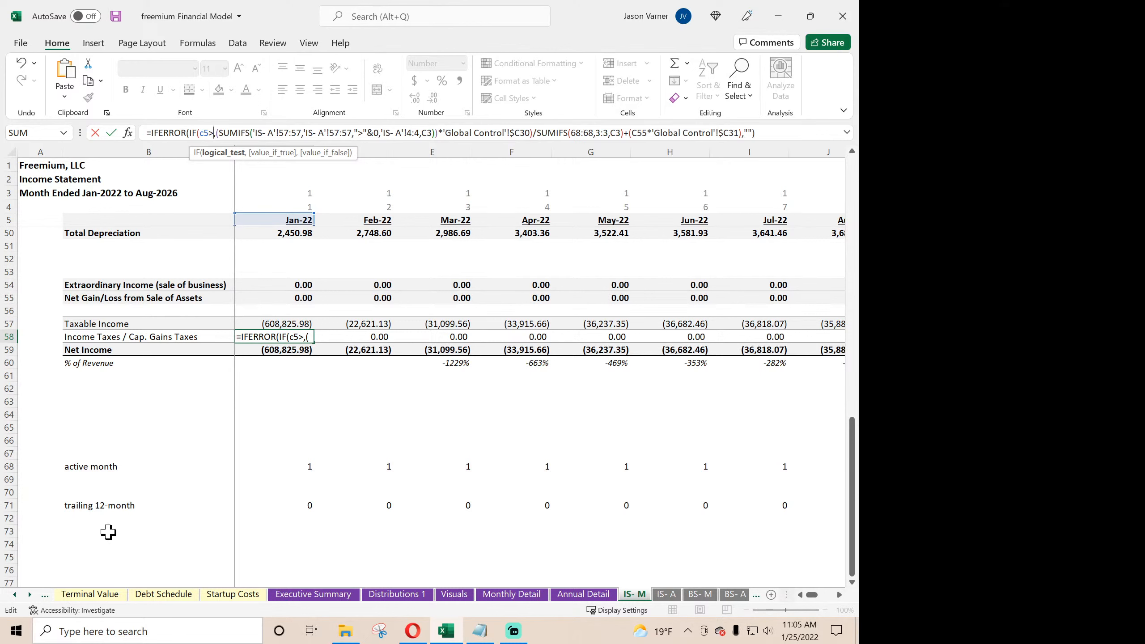
# - Complete the C58 condition with the Exit / End Month in 'Global Control'!$C6 and return 0 for months beyond it
pyautogui.click(15, 595)
pyautogui.click(15, 594)
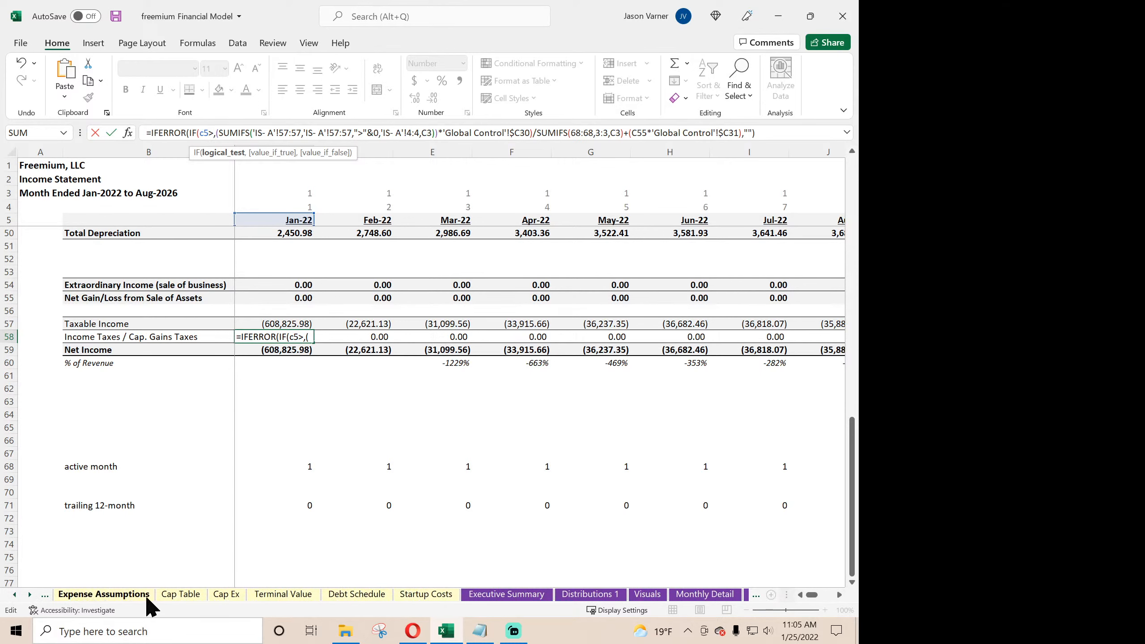
pyautogui.click(15, 594)
pyautogui.click(14, 595)
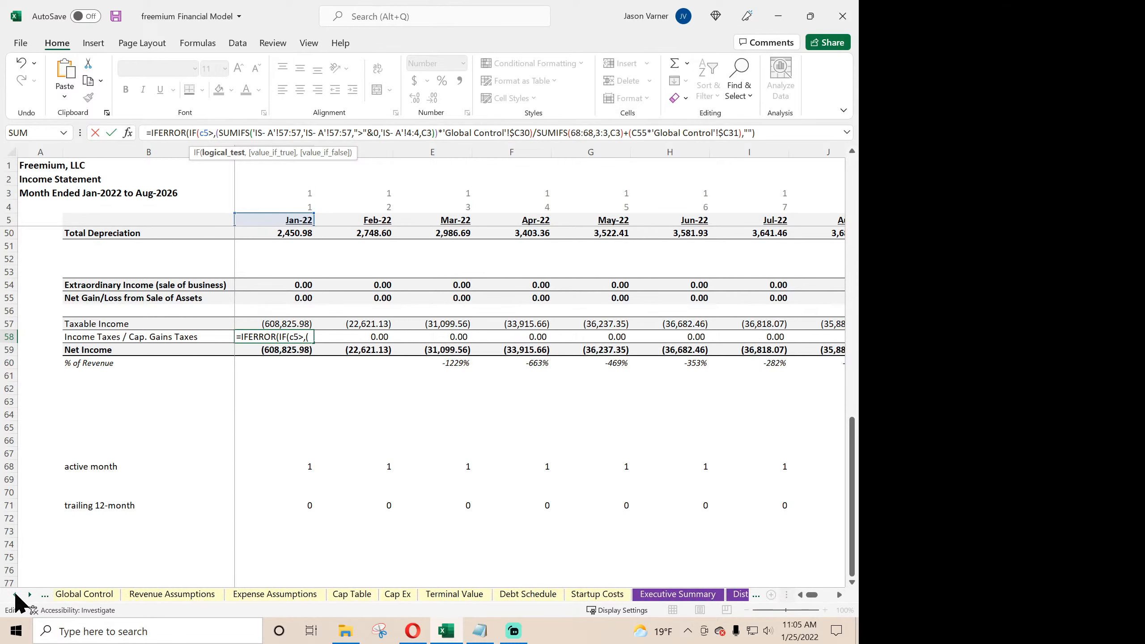
pyautogui.click(14, 594)
pyautogui.click(122, 594)
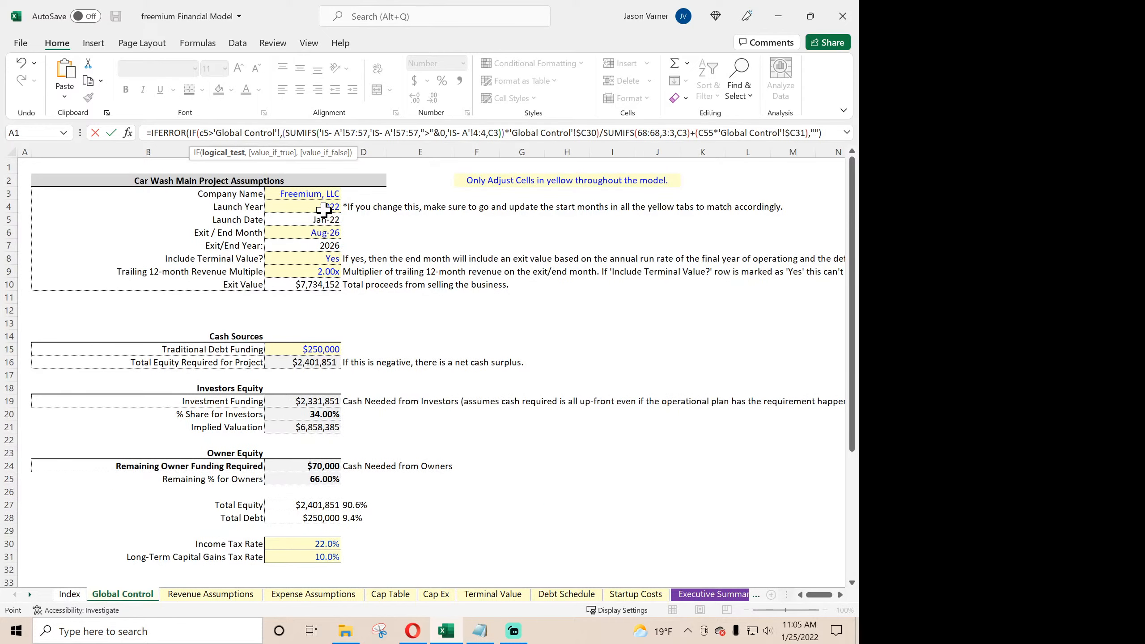
pyautogui.click(305, 229)
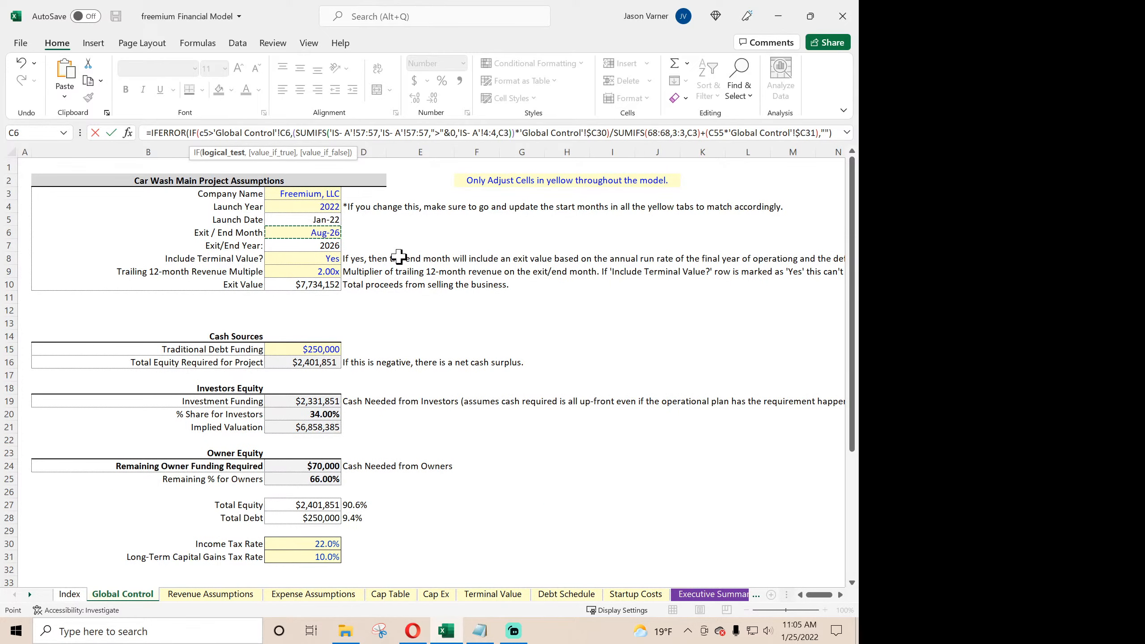
pyautogui.write(',0')
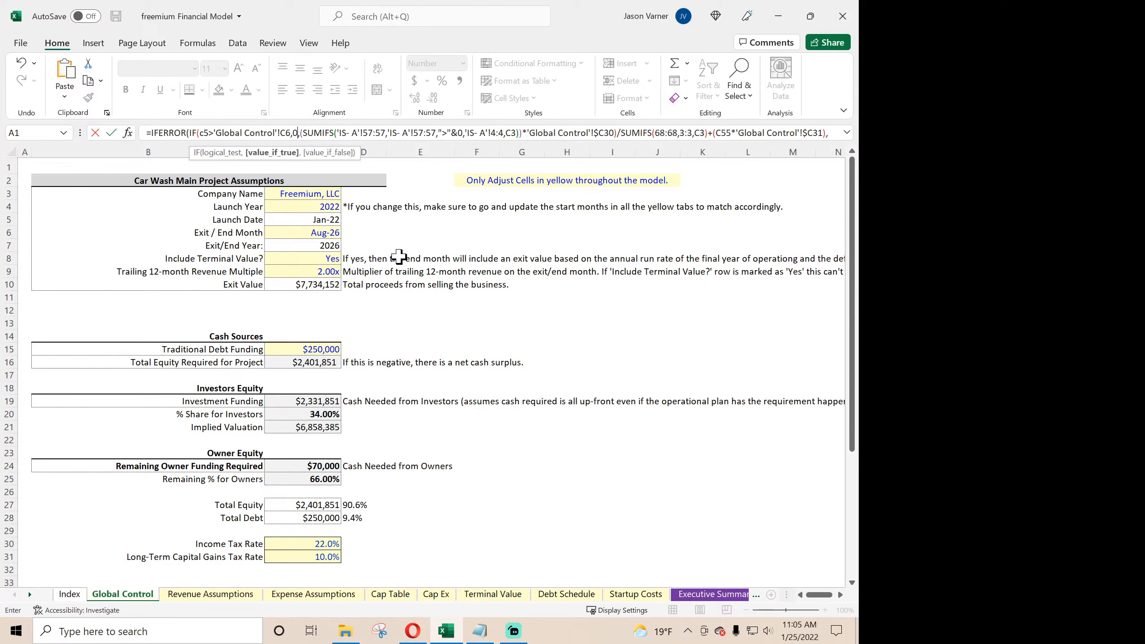
pyautogui.click(284, 132)
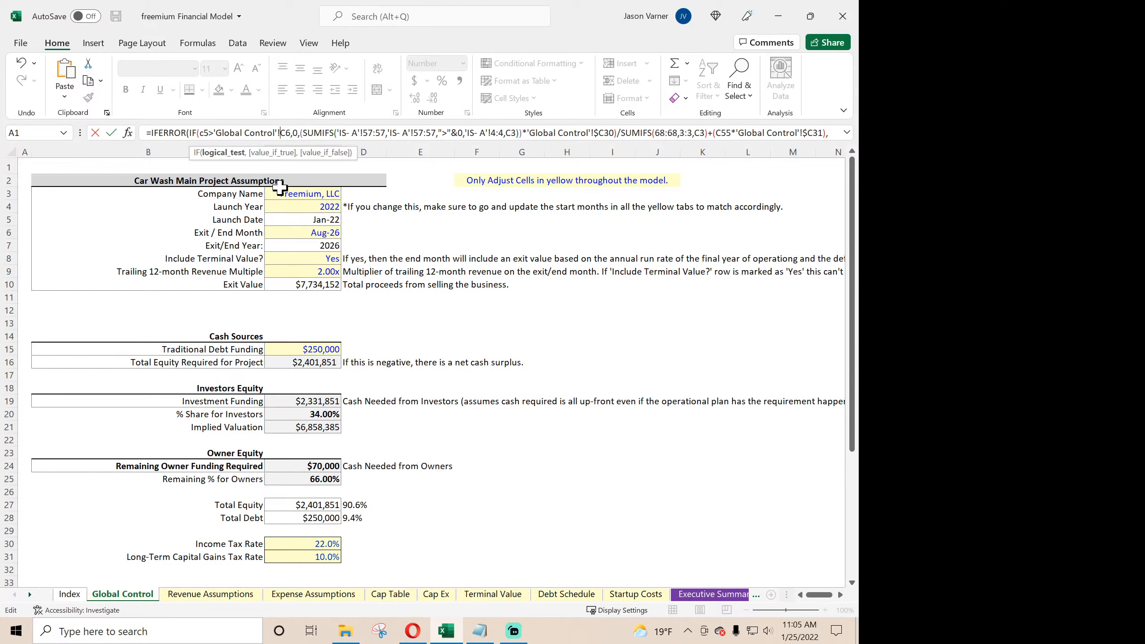
pyautogui.write('$')
pyautogui.press('Return')
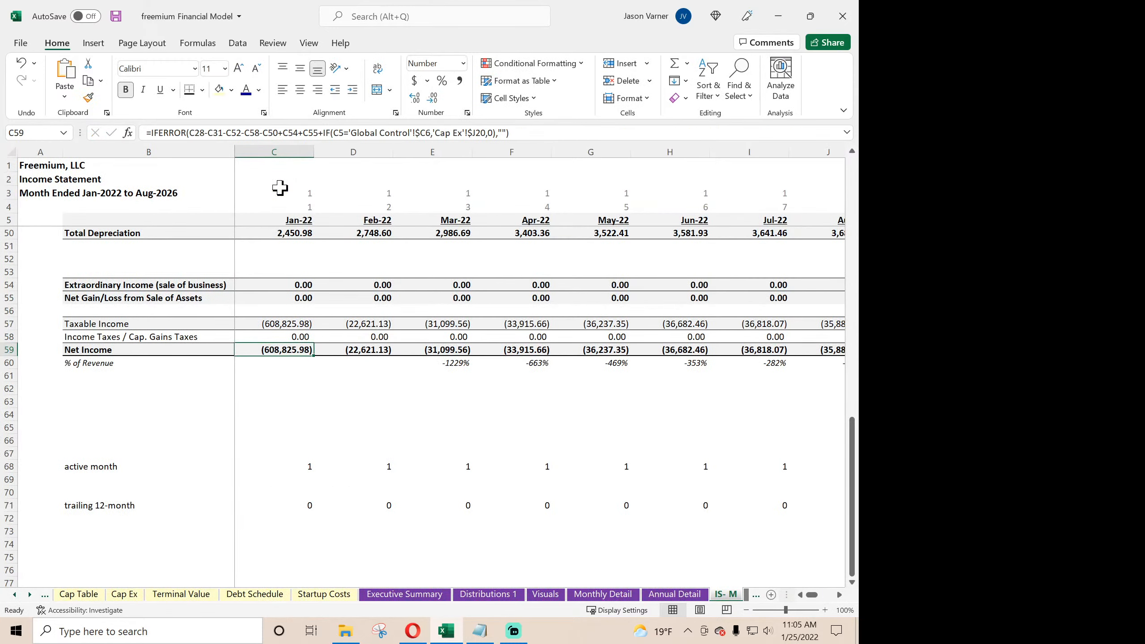
# - Fill the revised income tax formula from C58 across row 58 through Dec-26 in BJ58
pyautogui.click(297, 337)
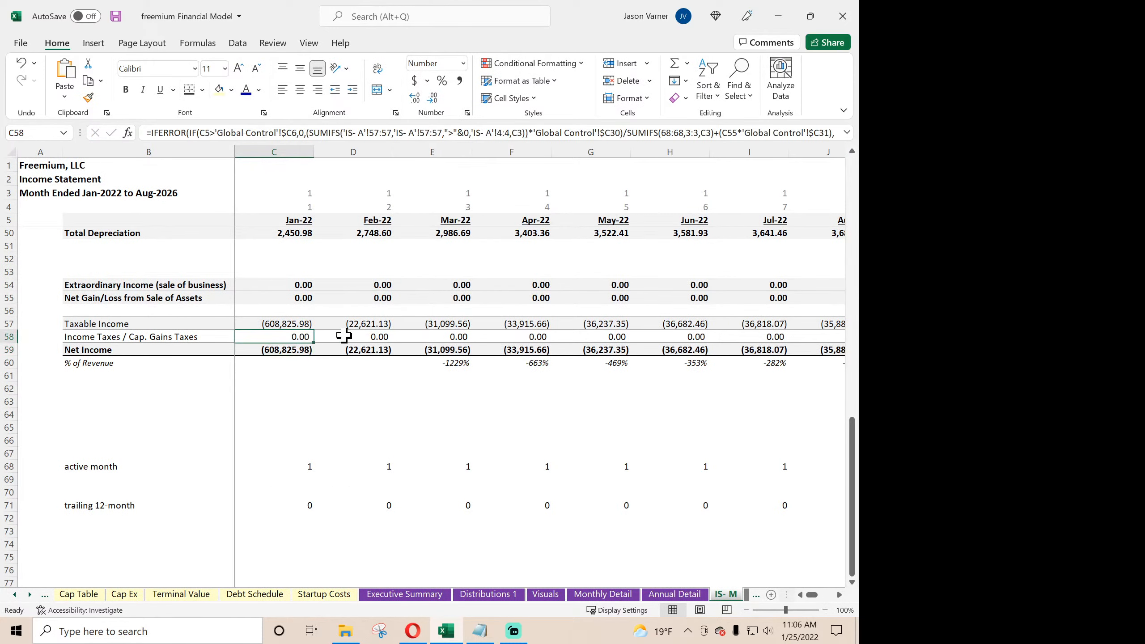
pyautogui.click(344, 337)
pyautogui.click(289, 337)
pyautogui.moveTo(313, 343); pyautogui.dragTo(705, 357)
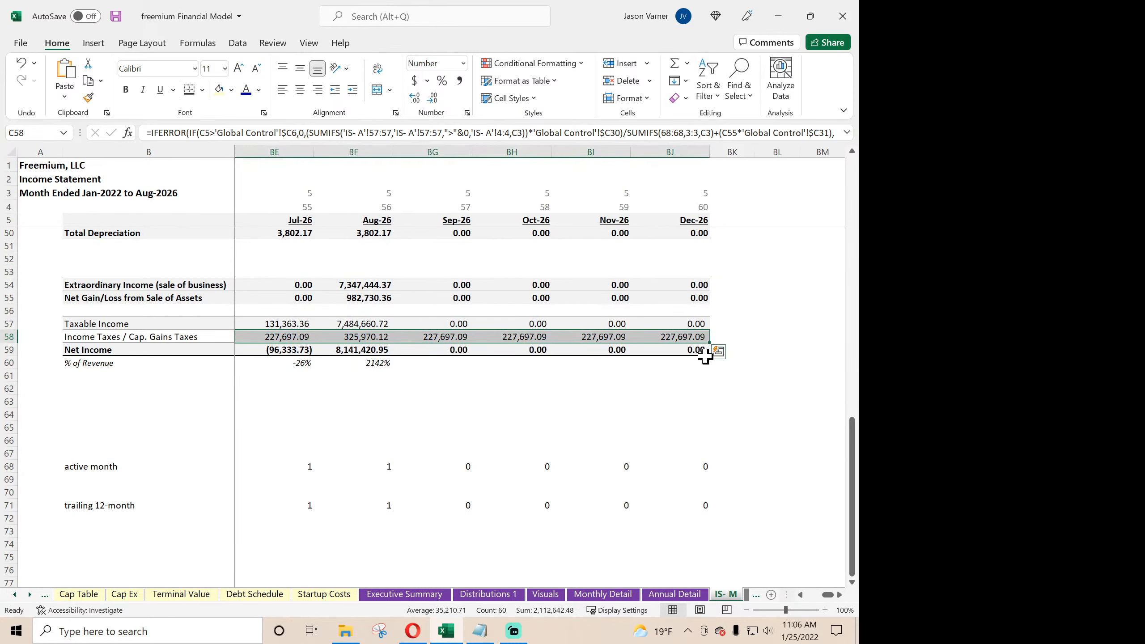
# - Sum the 2026 monthly income taxes in AY58:BF58 on IS- M and compare them with the FY 2026 Income Taxes on IS- A
pyautogui.click(366, 337)
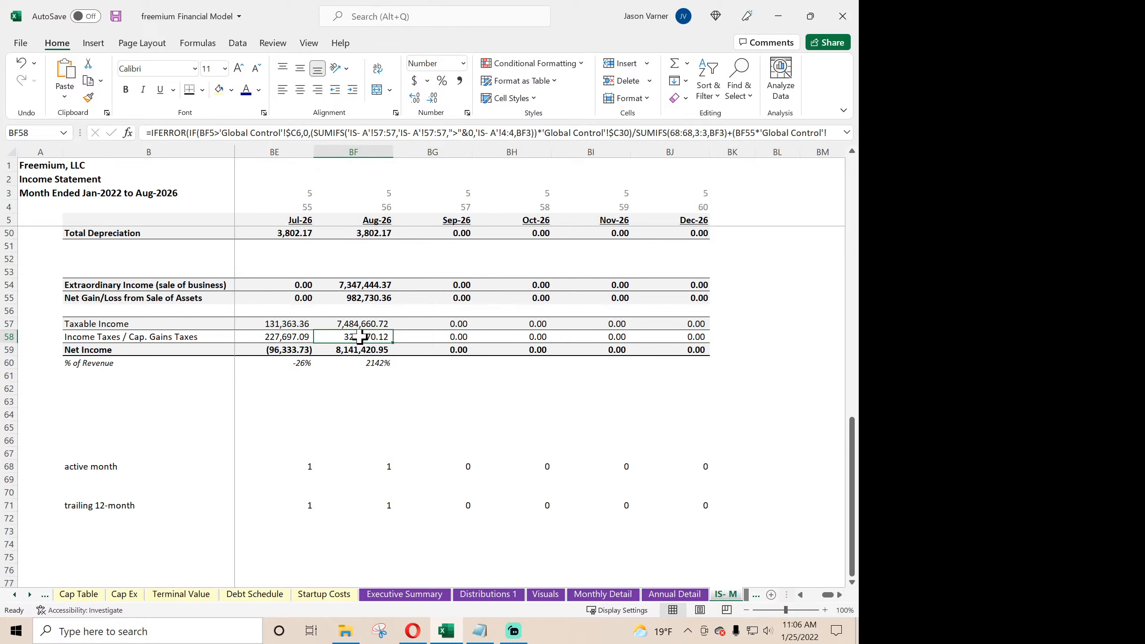
pyautogui.moveTo(358, 337); pyautogui.dragTo(459, 339)
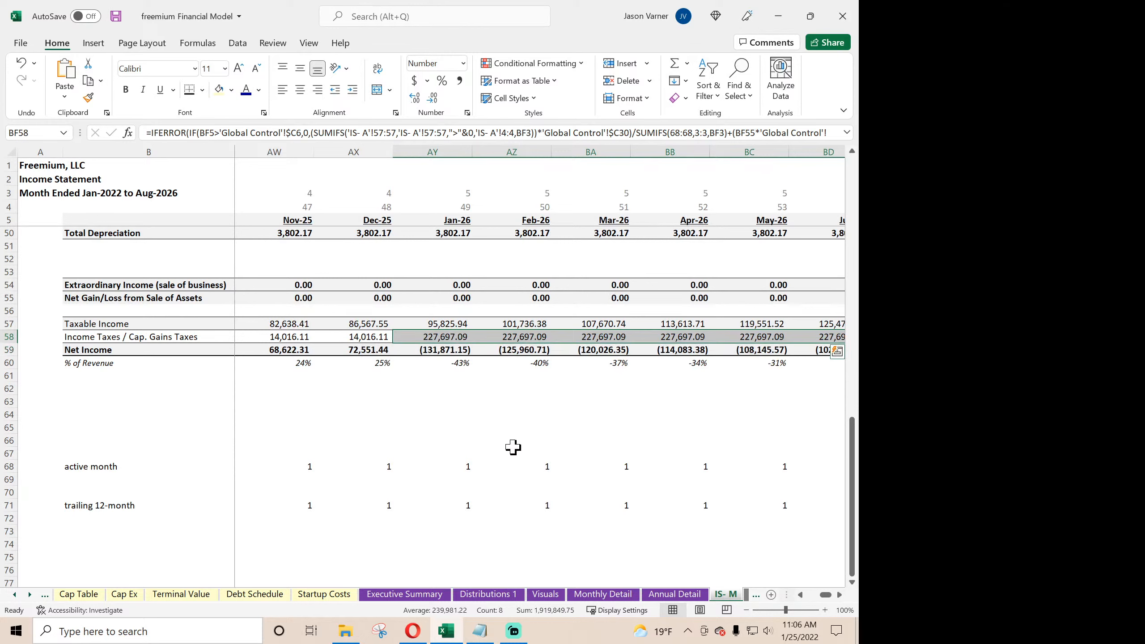
pyautogui.click(27, 595)
pyautogui.click(28, 596)
pyautogui.click(28, 595)
pyautogui.click(28, 595)
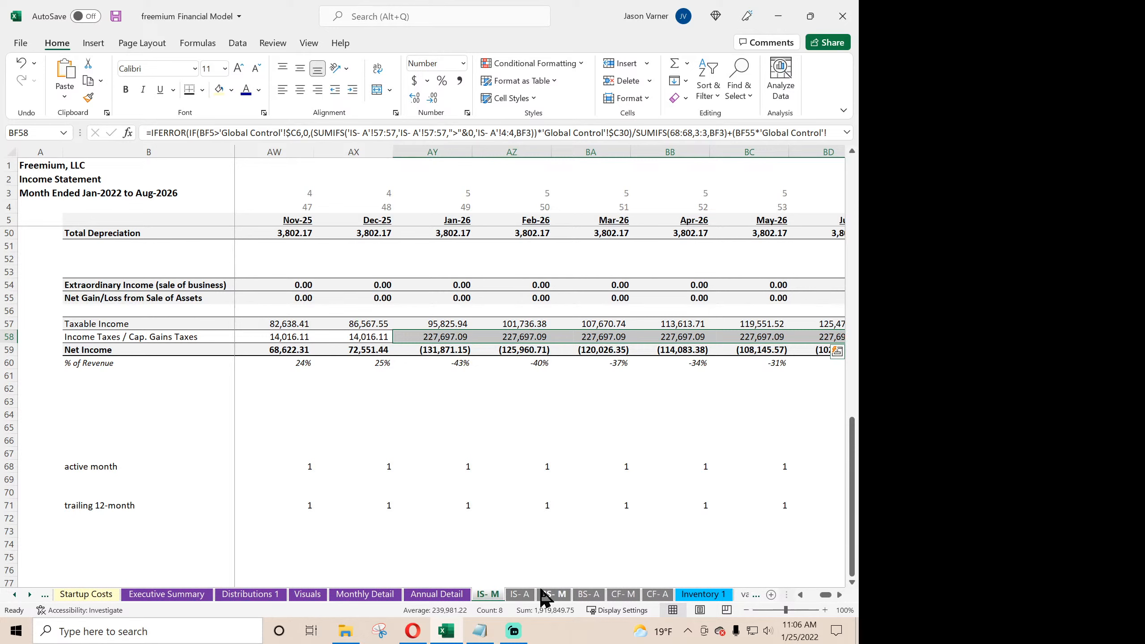
pyautogui.click(519, 594)
pyautogui.scroll(-4, 541, 492)
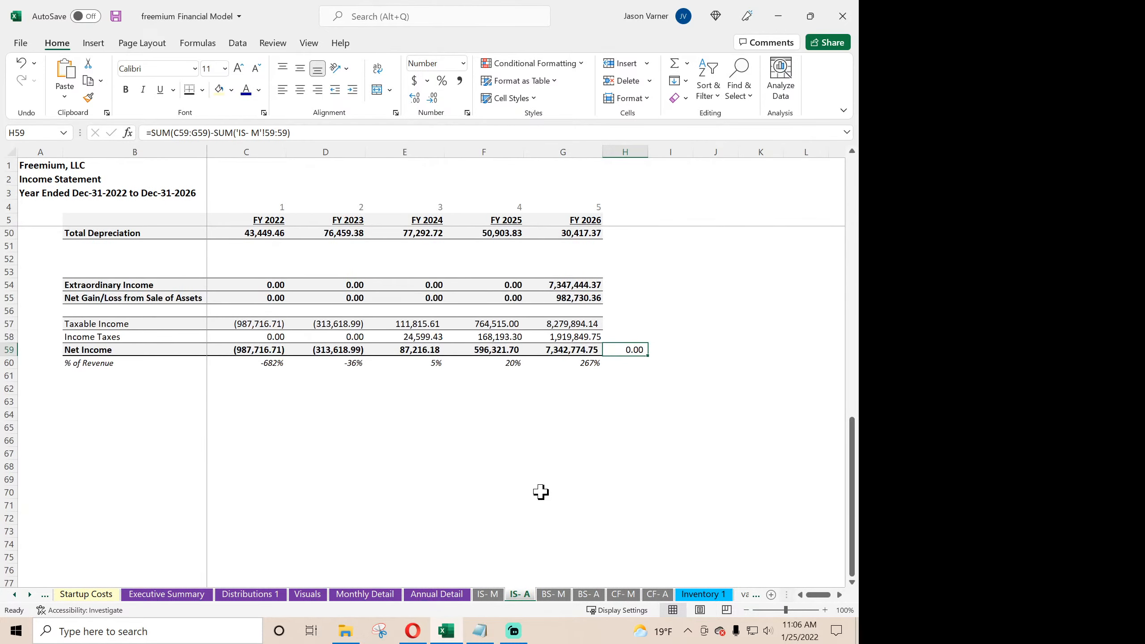
pyautogui.click(578, 337)
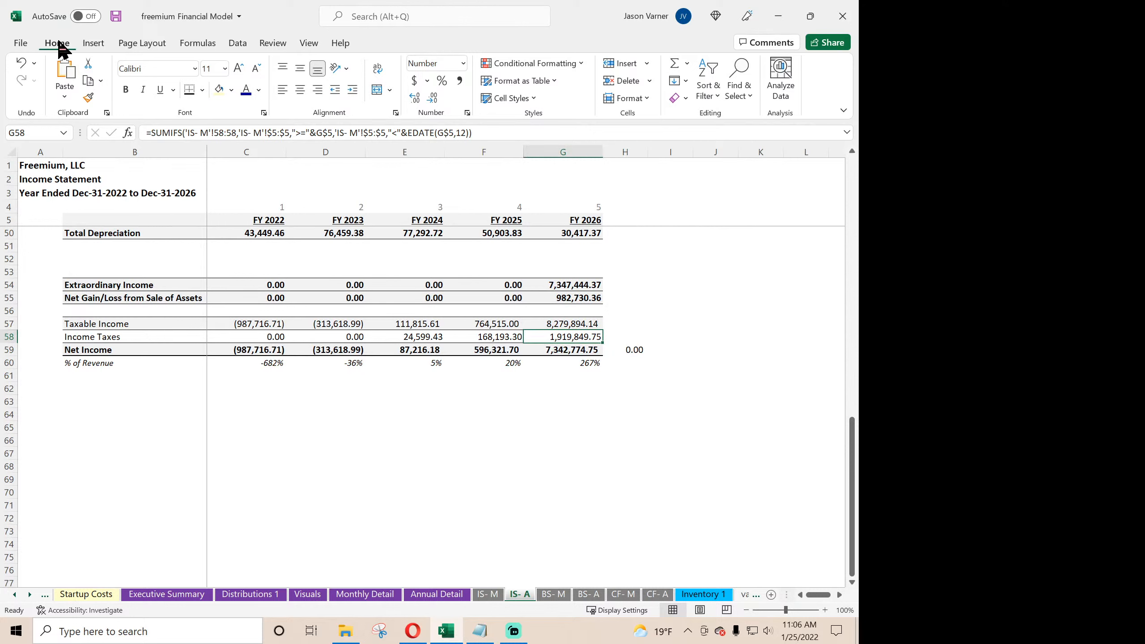
# - Save the workbook and calculate the FY 2026 effective tax rate in G63 of IS- A with =G58/G57
pyautogui.click(115, 18)
pyautogui.click(577, 400)
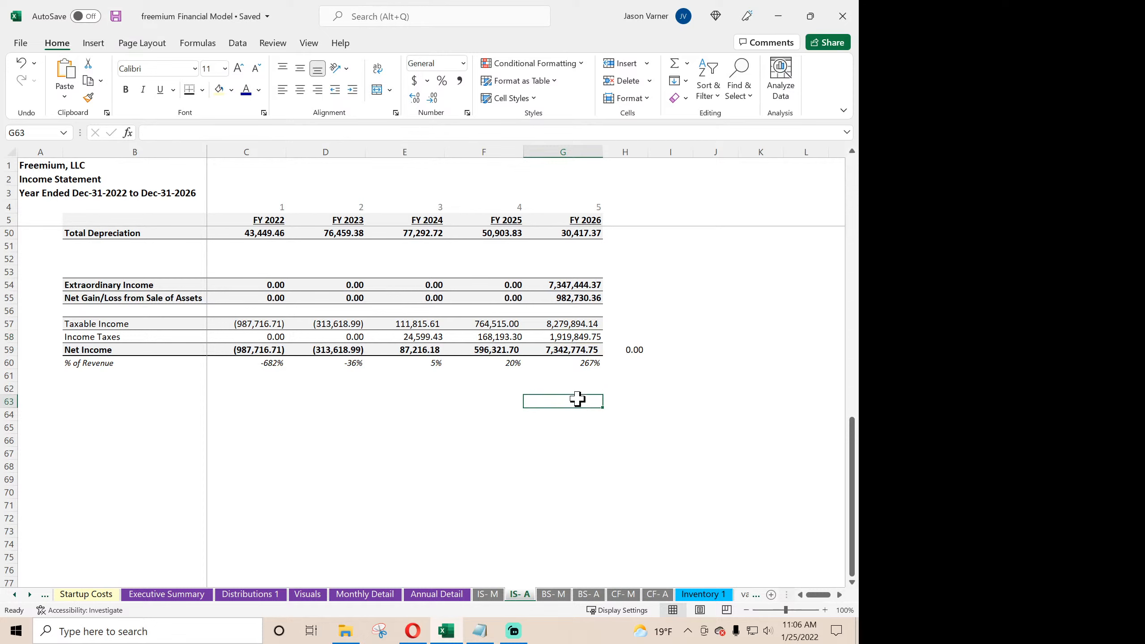
pyautogui.write('=')
pyautogui.click(569, 337)
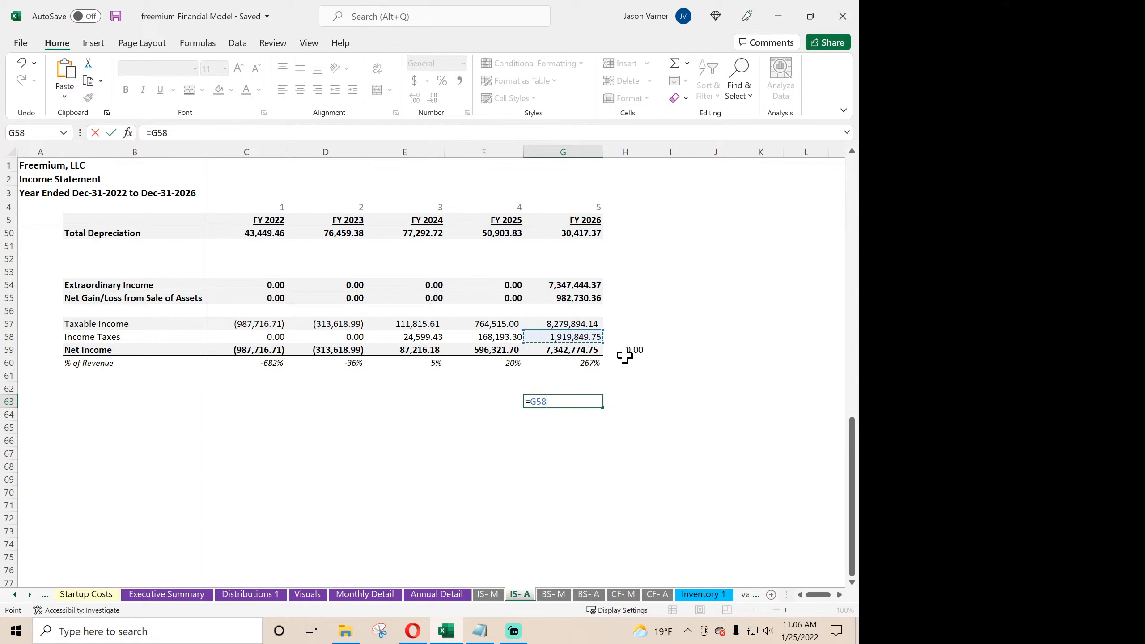
pyautogui.write('/')
pyautogui.click(586, 324)
pyautogui.press('Return')
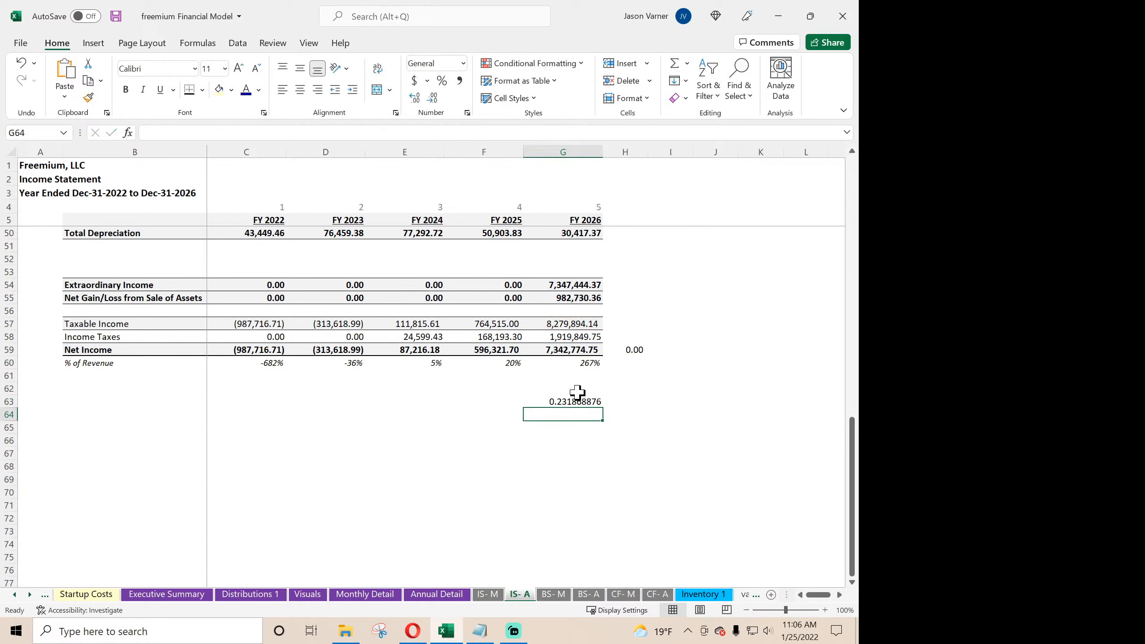
# - Replace the formula in G63 with =G54*0.25 to calculate the tax on FY 2026 Extraordinary Income
pyautogui.click(575, 401)
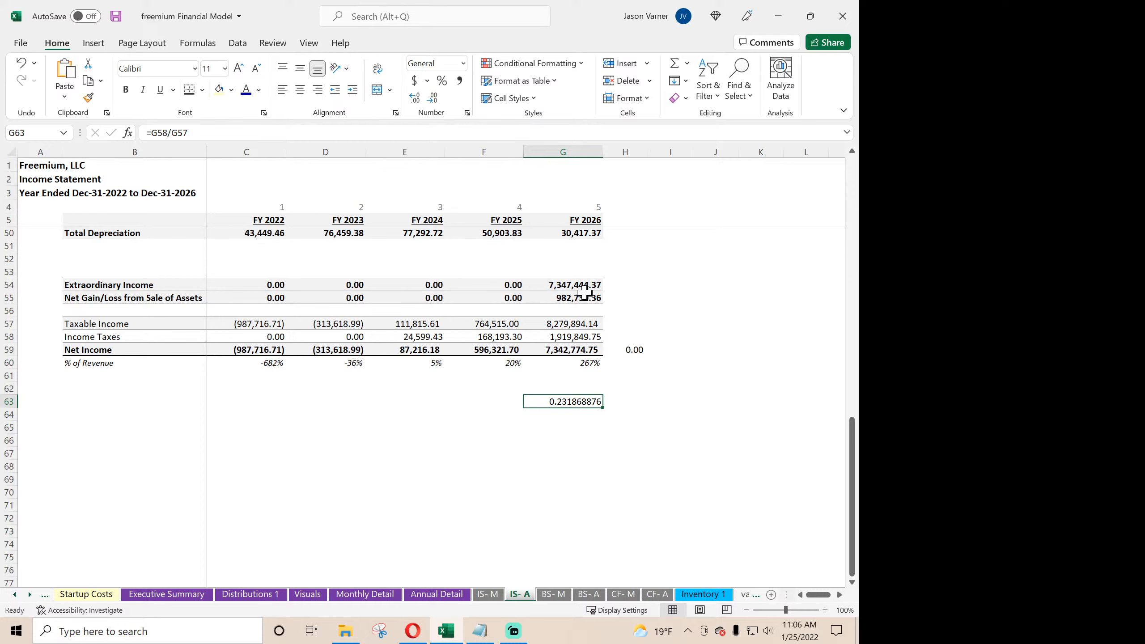
pyautogui.write('=')
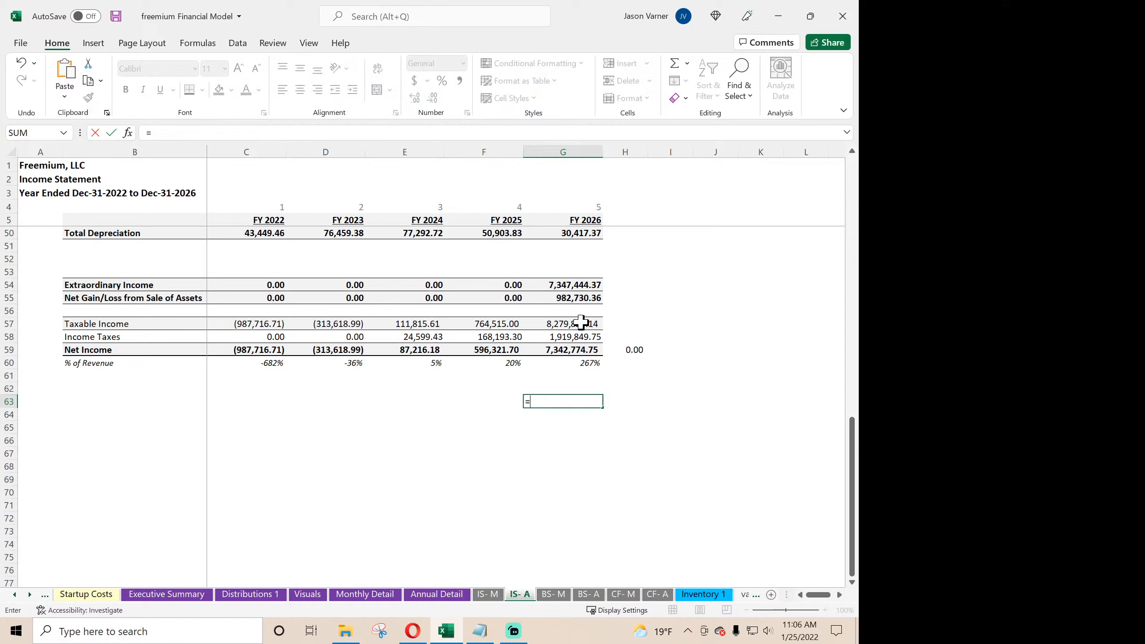
pyautogui.click(583, 289)
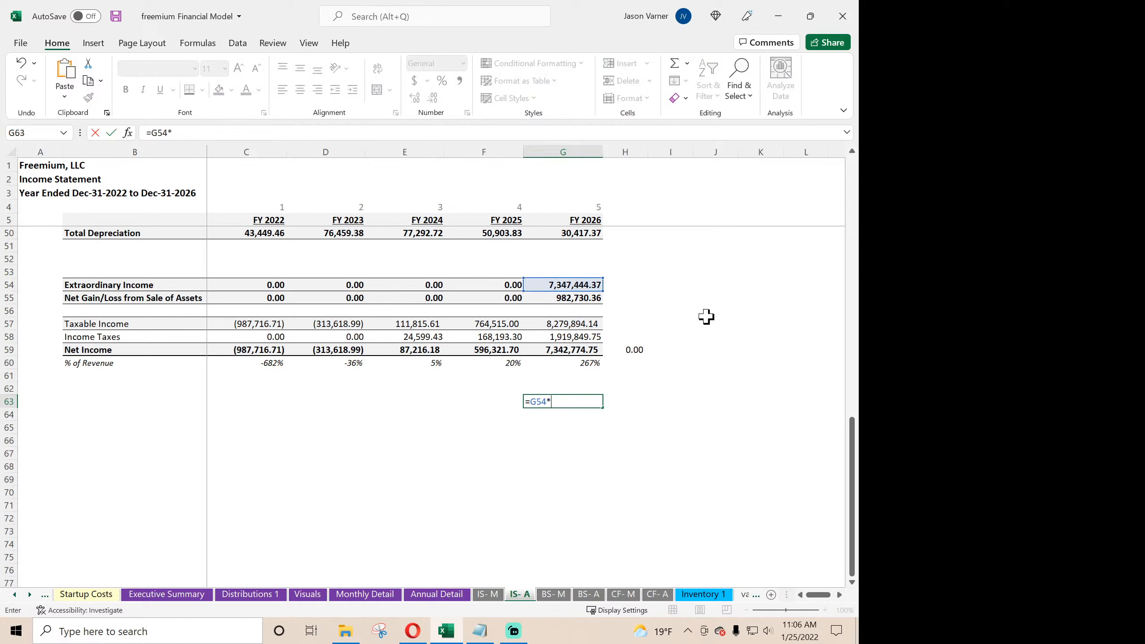
pyautogui.write('*0.25')
pyautogui.press('Return')
# - Calculate the tax on the FY 2026 gain from sale of assets in G64 with =G55*0.1 and sum G63:G64
pyautogui.write('=')
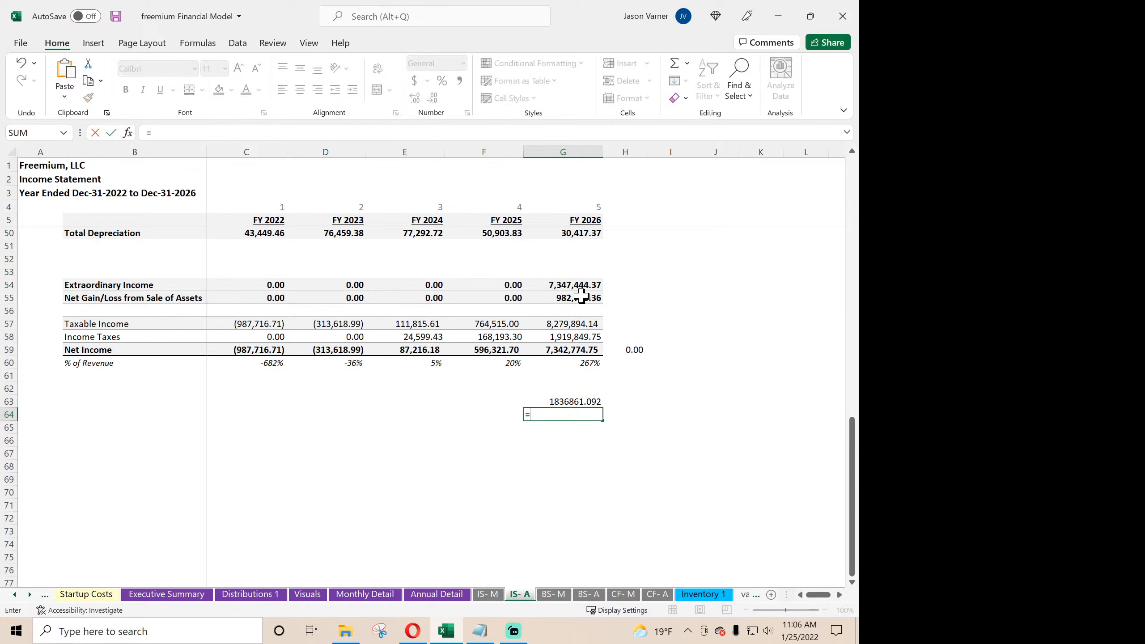
pyautogui.click(580, 296)
pyautogui.press('Return')
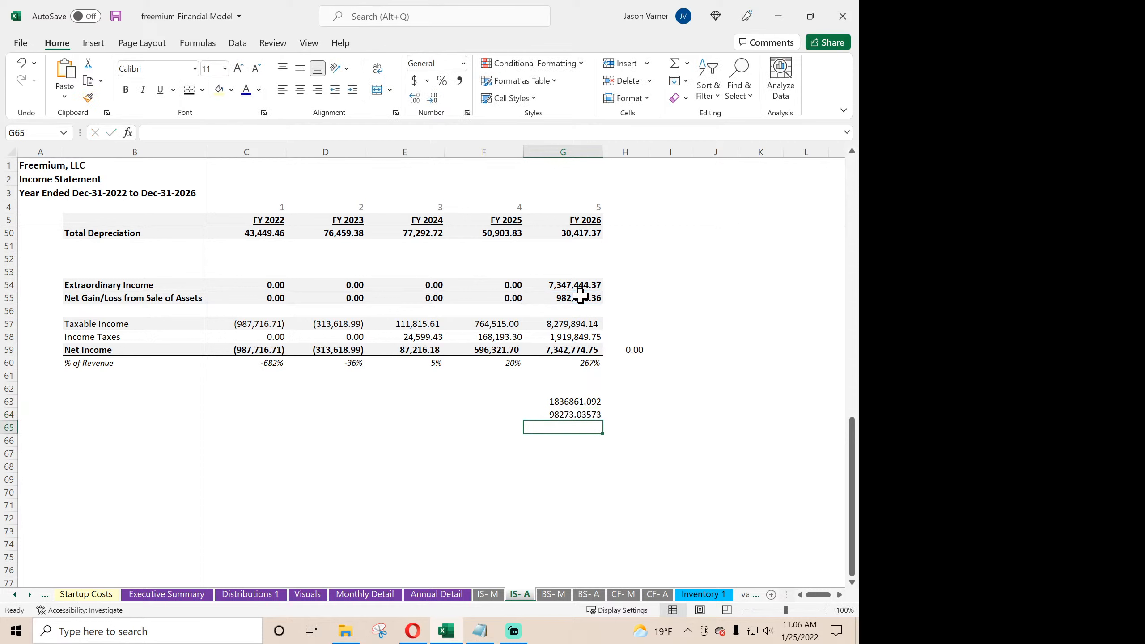
pyautogui.moveTo(566, 399); pyautogui.dragTo(569, 411)
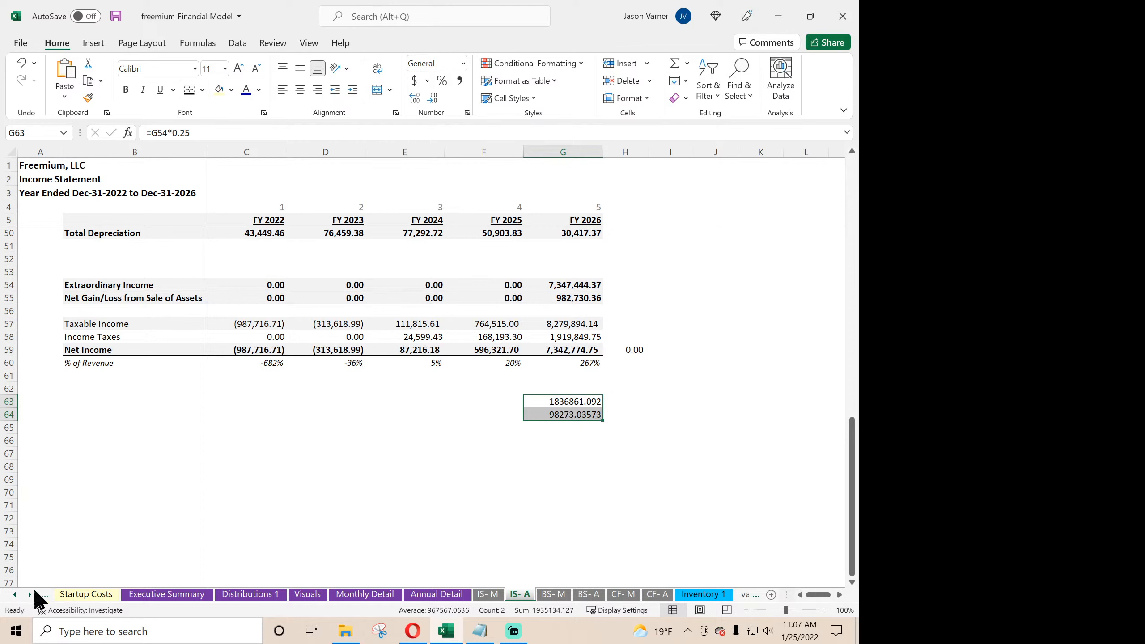
# - Look up the Income Tax Rate in C30 of the Global Control sheet
pyautogui.click(15, 595)
pyautogui.click(15, 595)
pyautogui.click(15, 595)
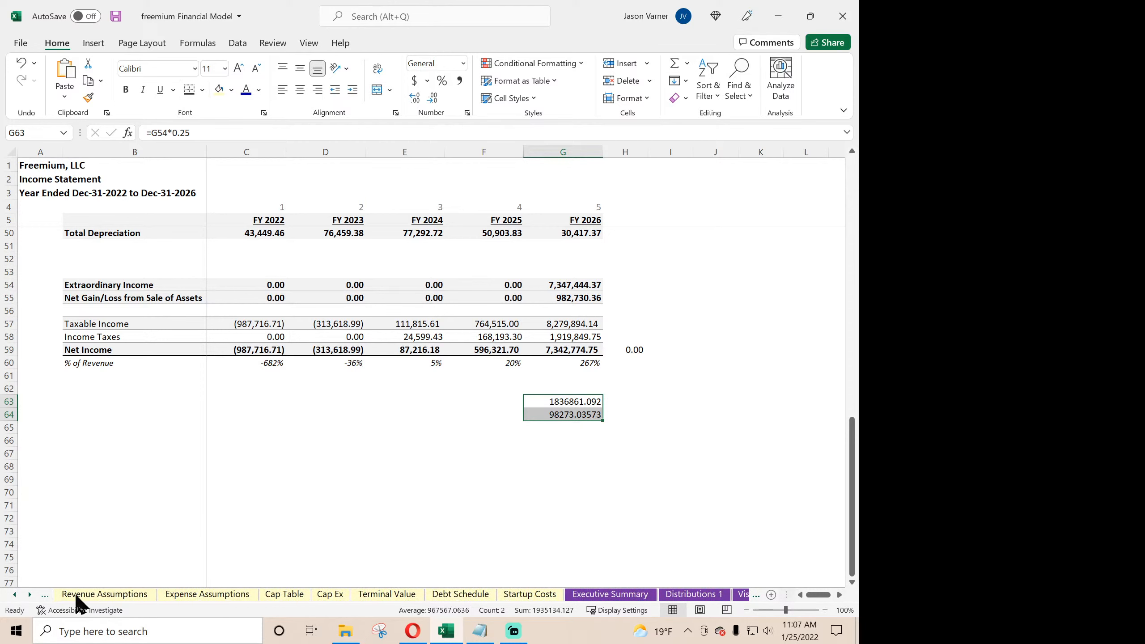
pyautogui.click(13, 596)
pyautogui.click(13, 596)
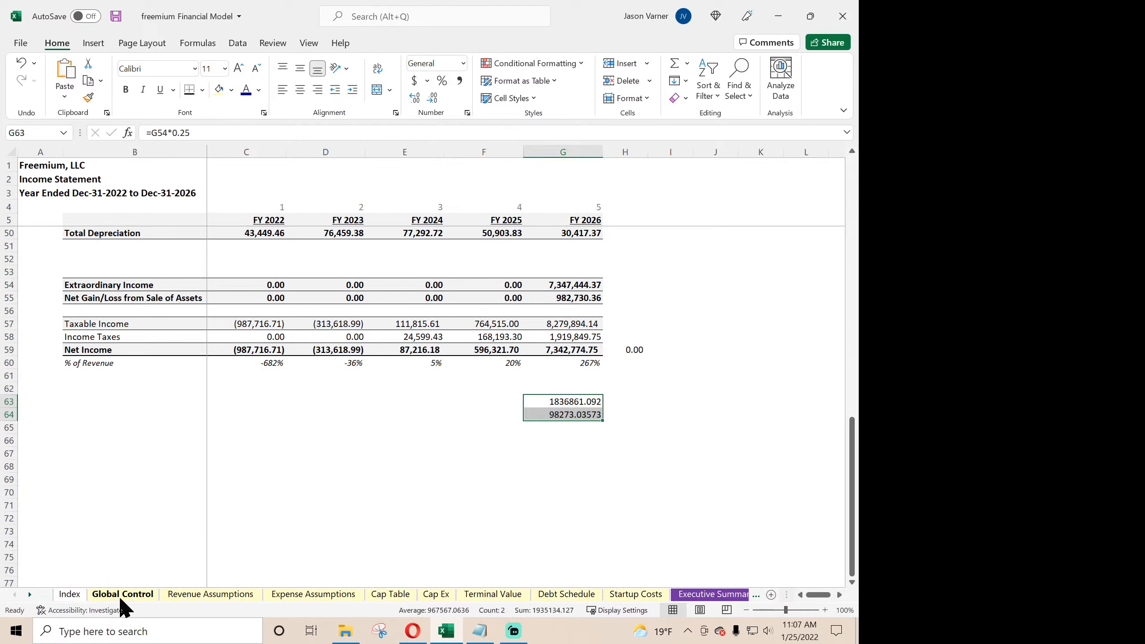
pyautogui.click(121, 595)
pyautogui.click(293, 541)
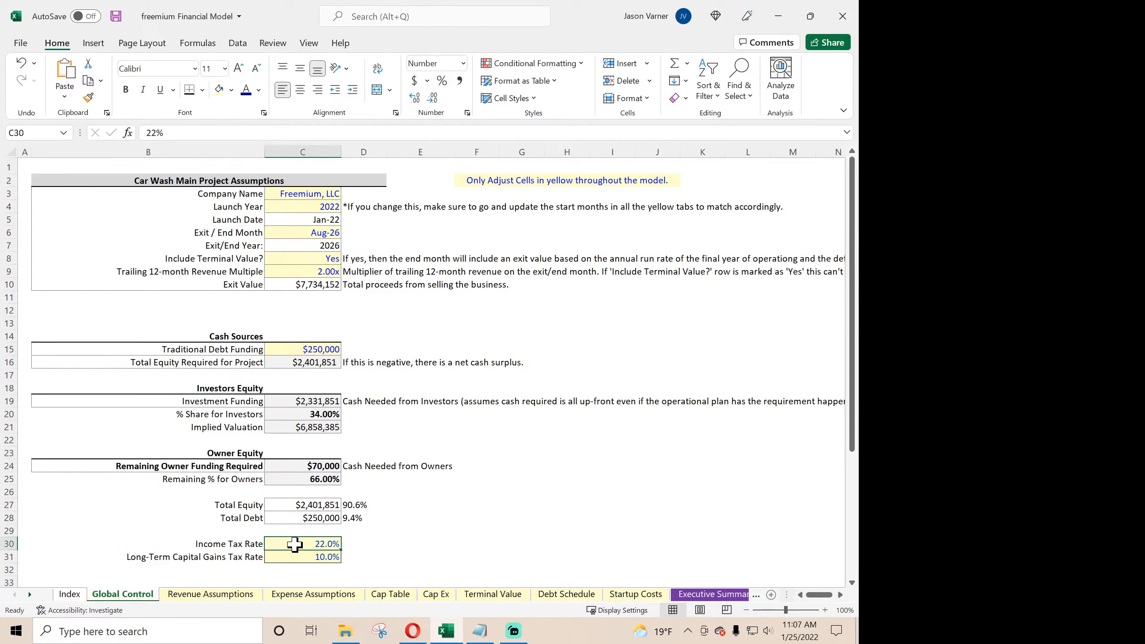
# - Return to IS- A and change the tax rate in the G63 formula so it reads =G54*0.22
pyautogui.click(30, 595)
pyautogui.click(29, 596)
pyautogui.click(30, 595)
pyautogui.click(29, 595)
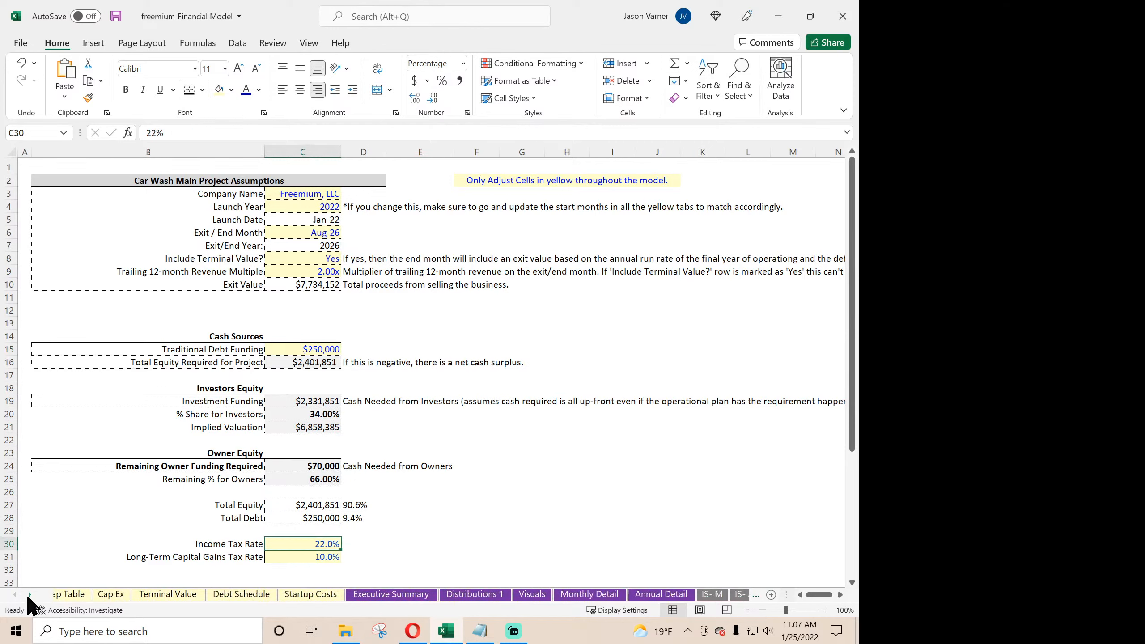
pyautogui.click(30, 596)
pyautogui.click(30, 595)
pyautogui.click(29, 595)
pyautogui.click(584, 595)
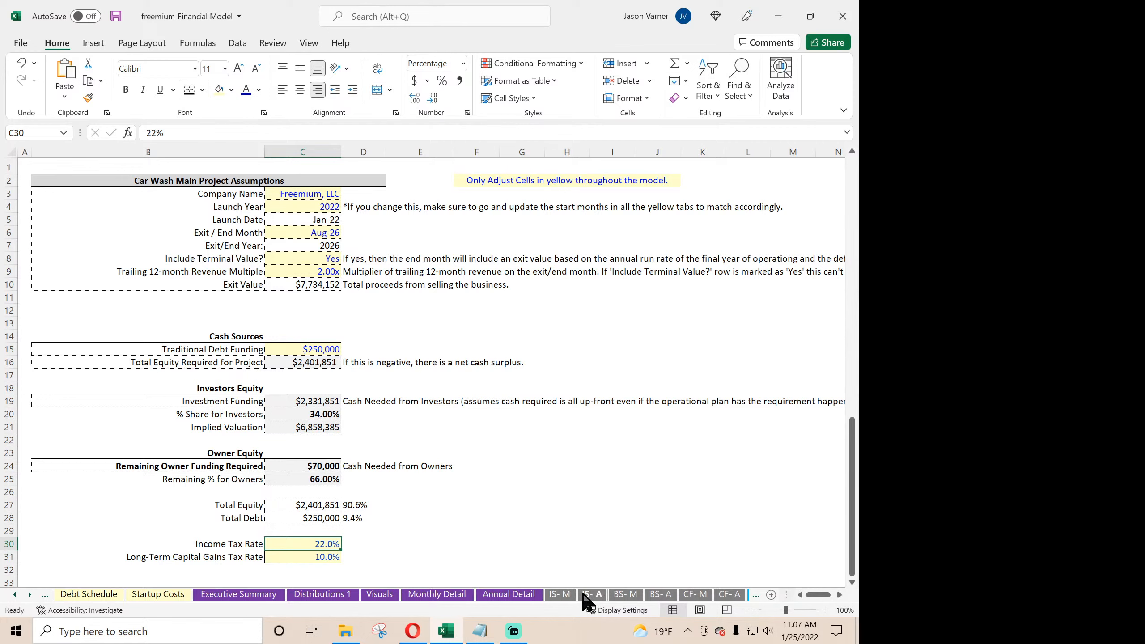
pyautogui.click(586, 401)
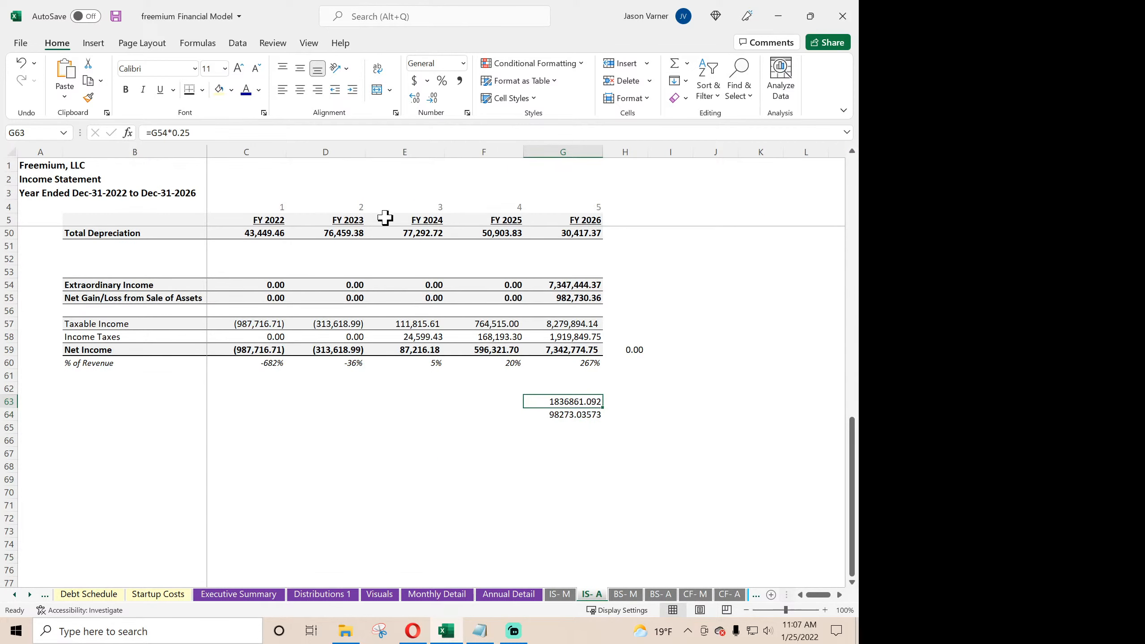
pyautogui.click(238, 128)
pyautogui.write('2')
pyautogui.press('Return')
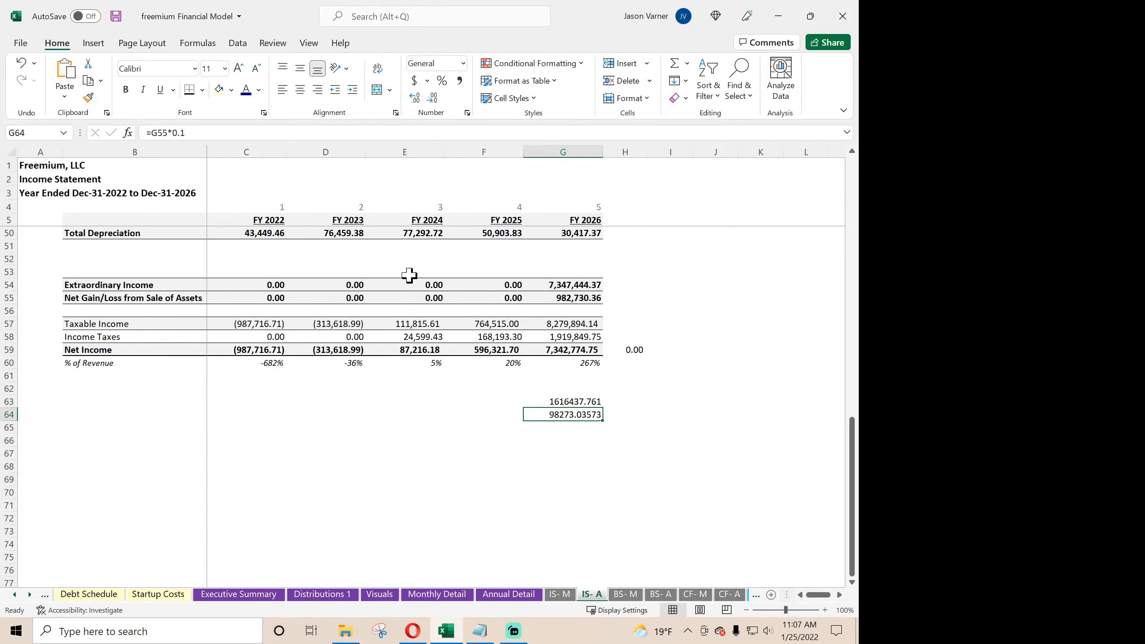
# - Sum G63:G64, compare them with the FY 2026 Income Taxes in G58, and recheck the G63 formula
pyautogui.moveTo(555, 396); pyautogui.dragTo(557, 409)
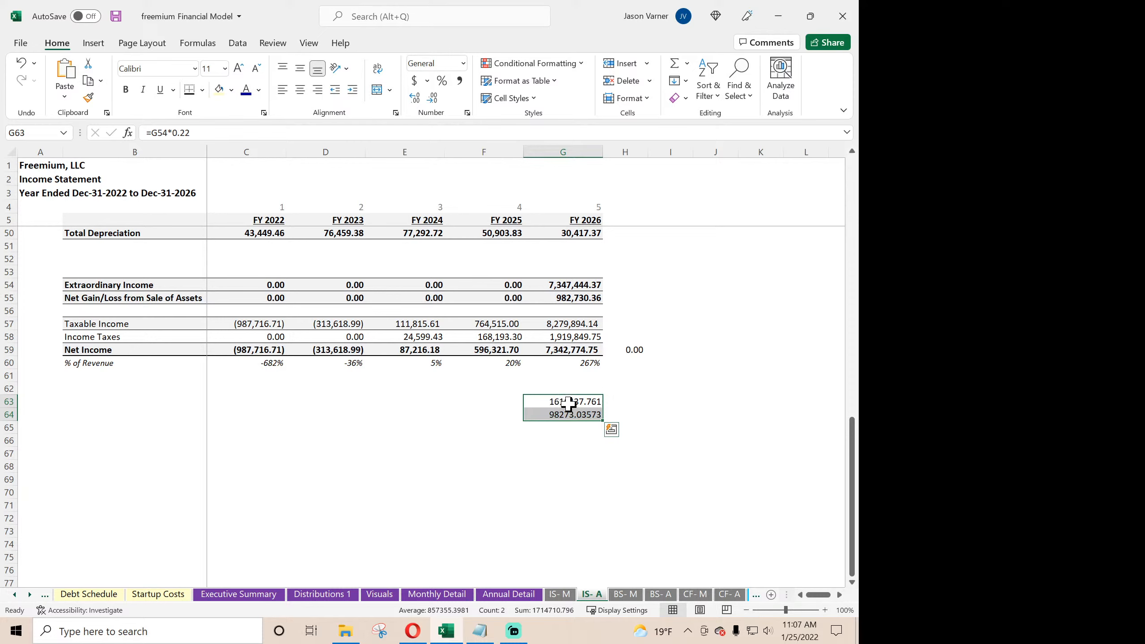
pyautogui.click(574, 336)
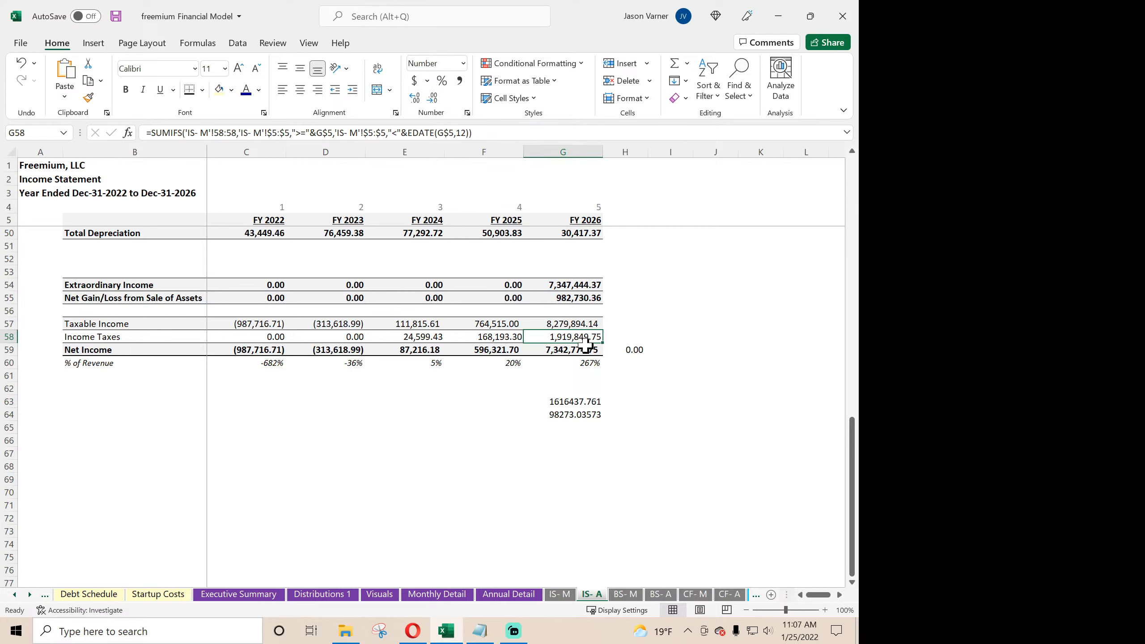
pyautogui.doubleClick(579, 400)
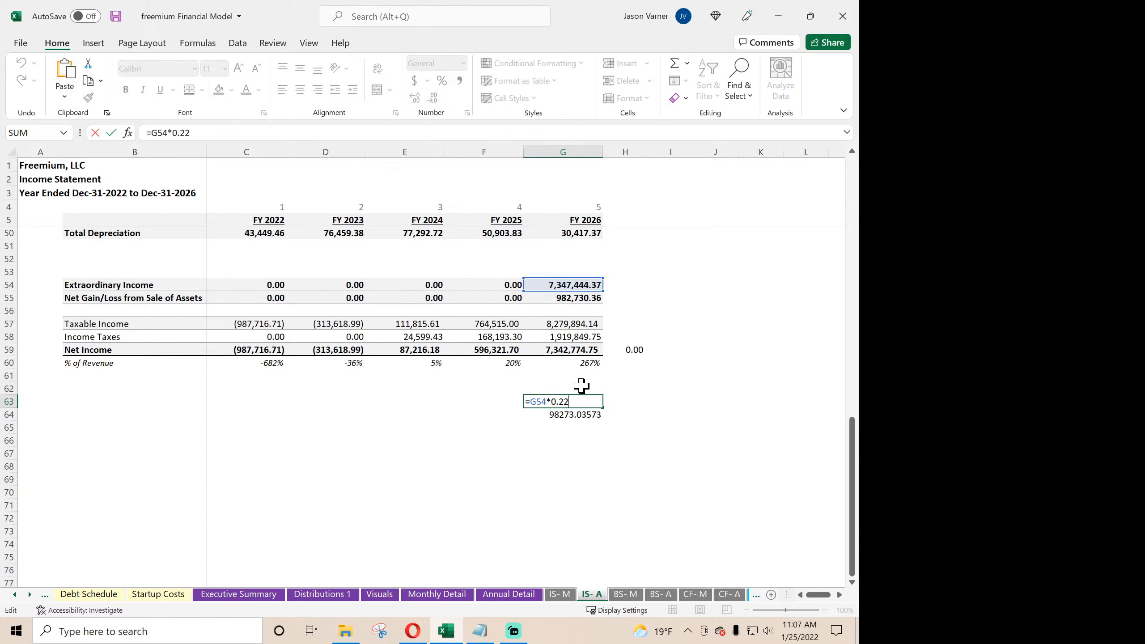
pyautogui.press('Return')
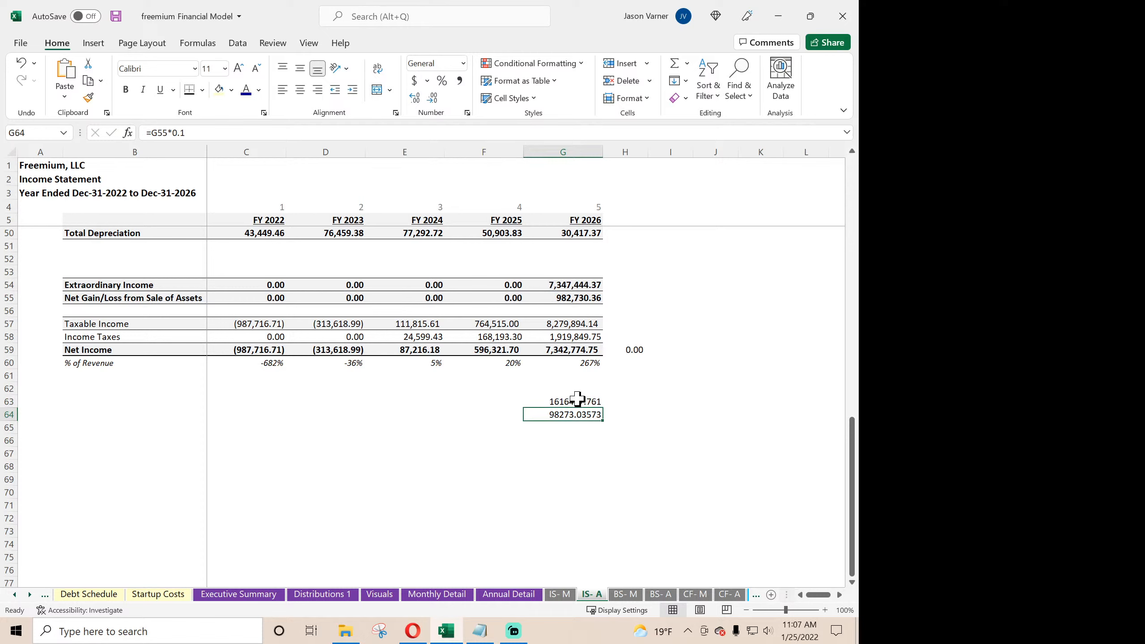
# - Apply the dollar accounting number format to the tax amounts in G63:G64
pyautogui.click(578, 400)
pyautogui.moveTo(578, 407); pyautogui.dragTo(577, 414)
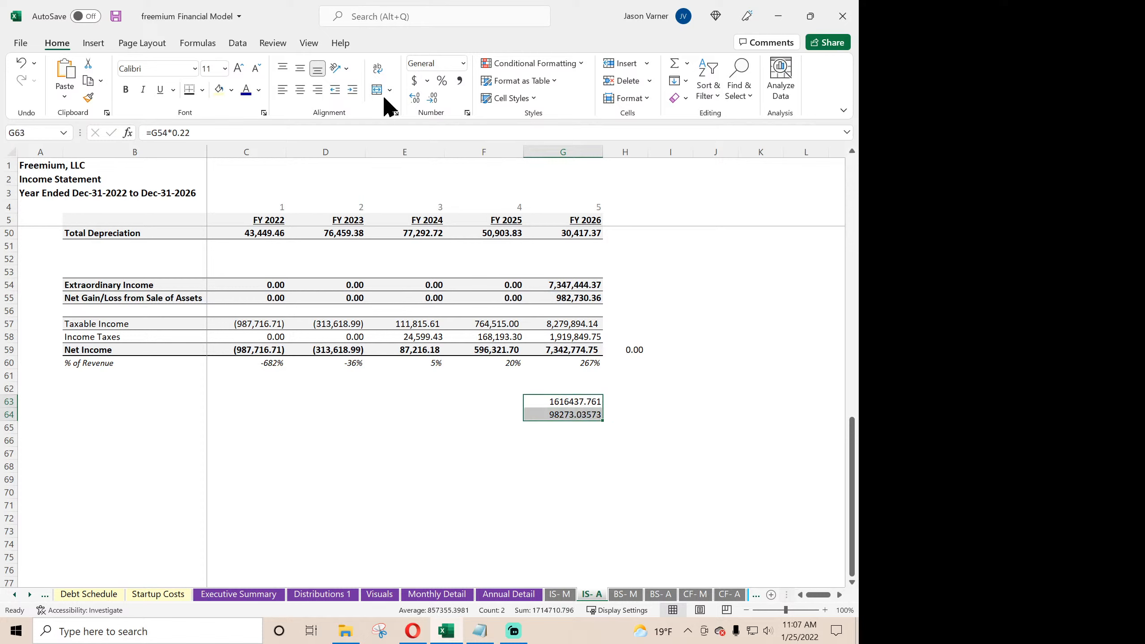
pyautogui.click(414, 82)
pyautogui.click(559, 478)
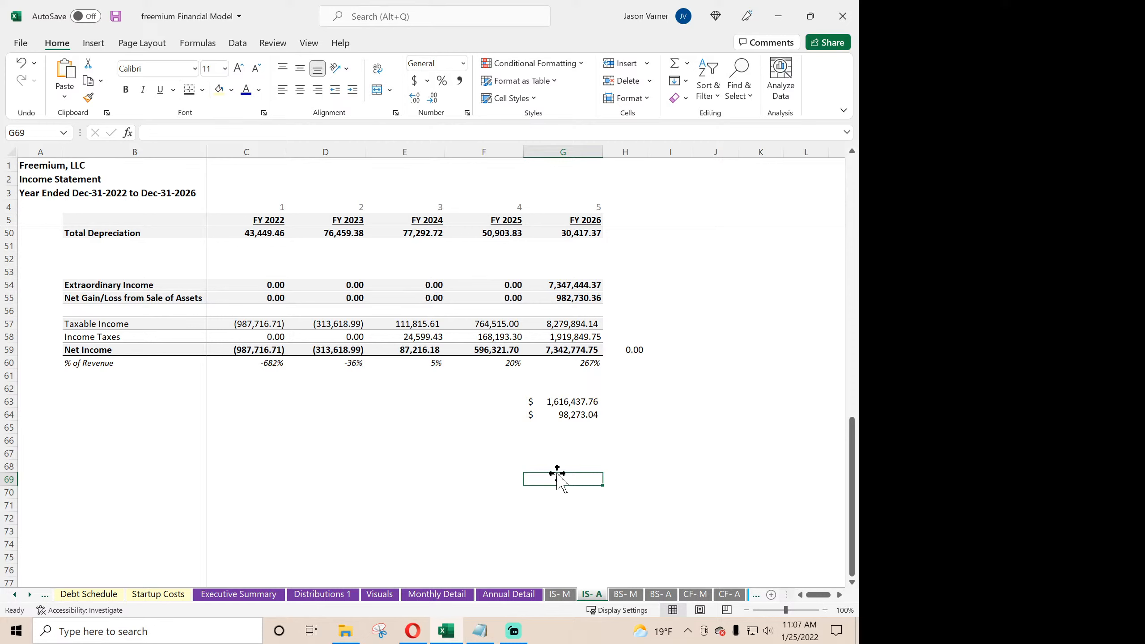
# - Try extending the G63:G64 tax calculations to FY 2025 in F63:F64, inspect the F63 formula, and clear both copied cells
pyautogui.click(571, 405)
pyautogui.moveTo(571, 409); pyautogui.dragTo(470, 413)
pyautogui.doubleClick(499, 401)
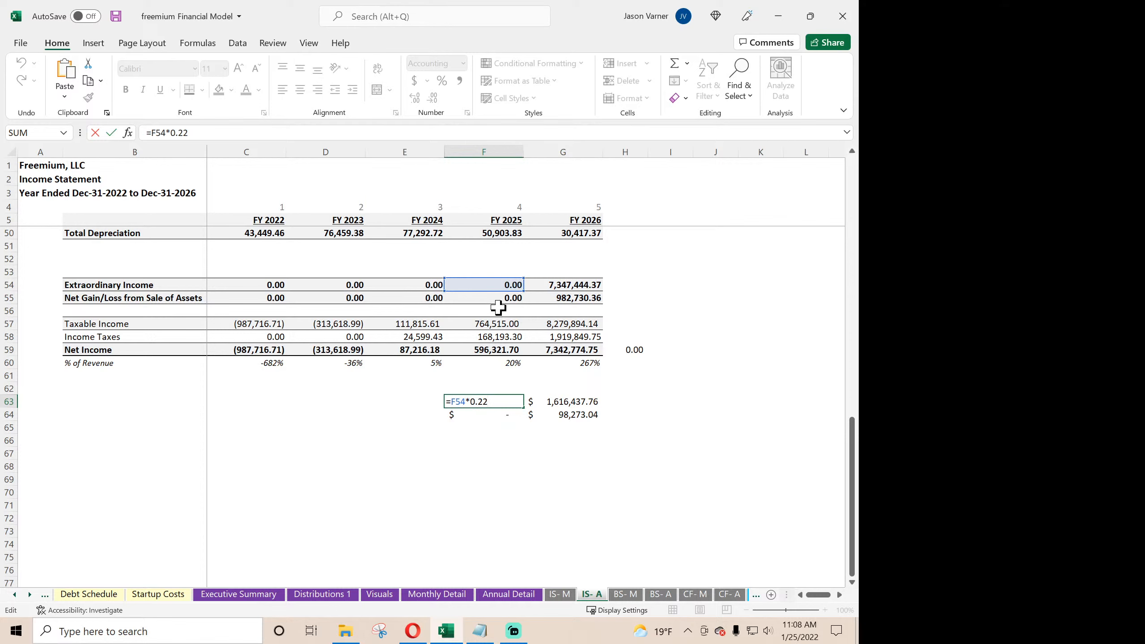
pyautogui.press('Return')
pyautogui.click(485, 399)
pyautogui.press('BackSpace')
pyautogui.click(489, 416)
pyautogui.press('BackSpace')
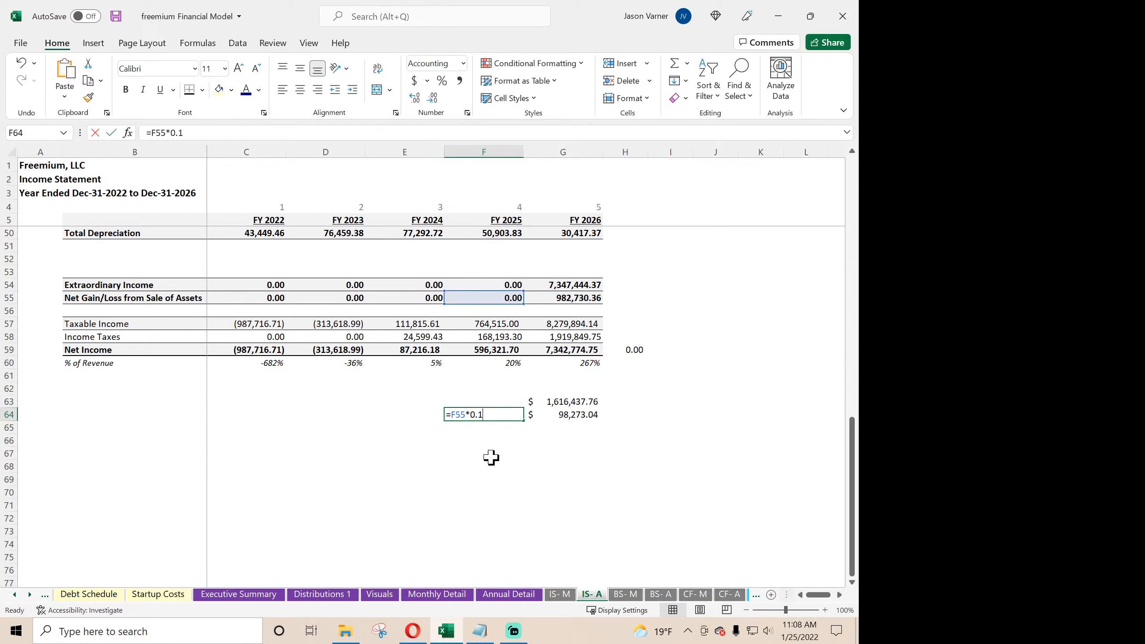
pyautogui.click(492, 463)
# - In G67, calculate FY 2026 EBITDA less interest and total depreciation with =G28-G31-G50
pyautogui.click(567, 405)
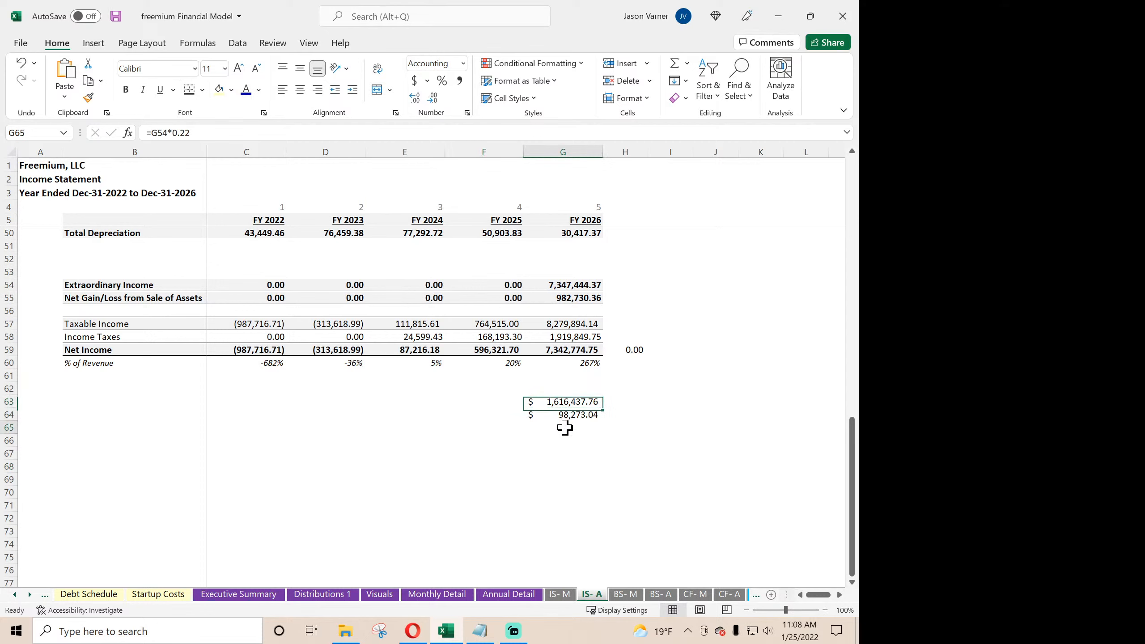
pyautogui.click(572, 428)
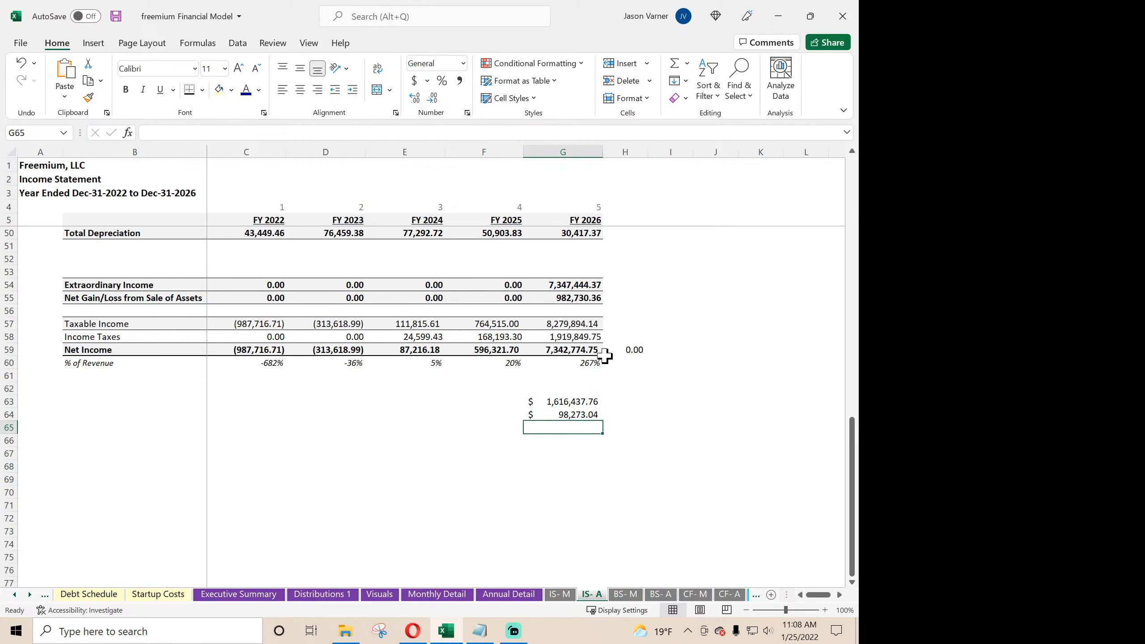
pyautogui.click(575, 324)
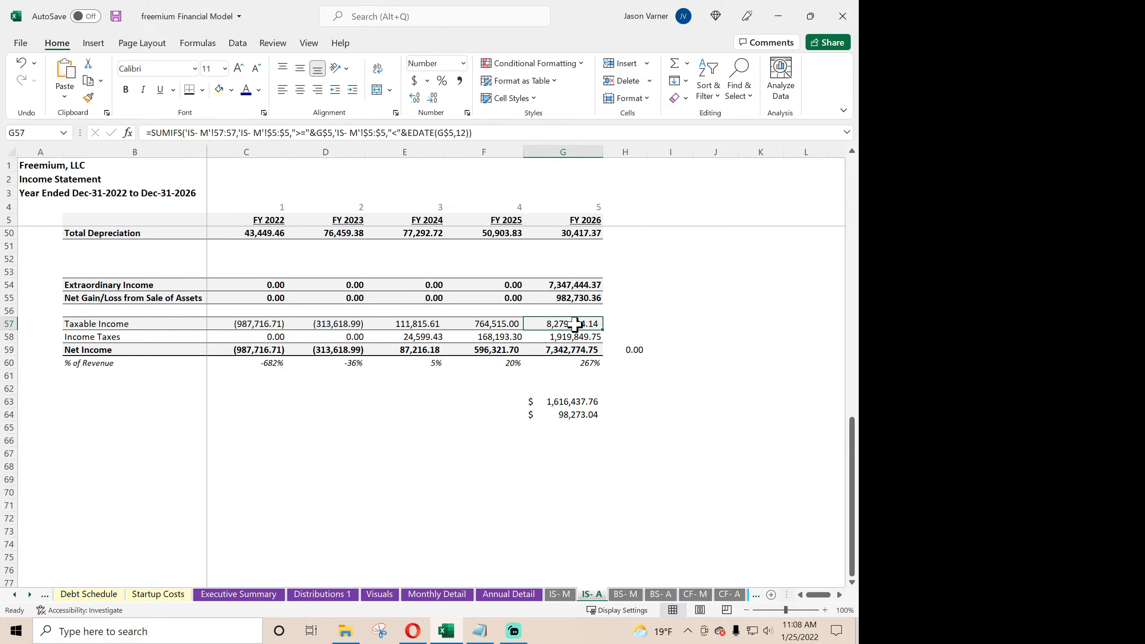
pyautogui.scroll(7, 575, 324)
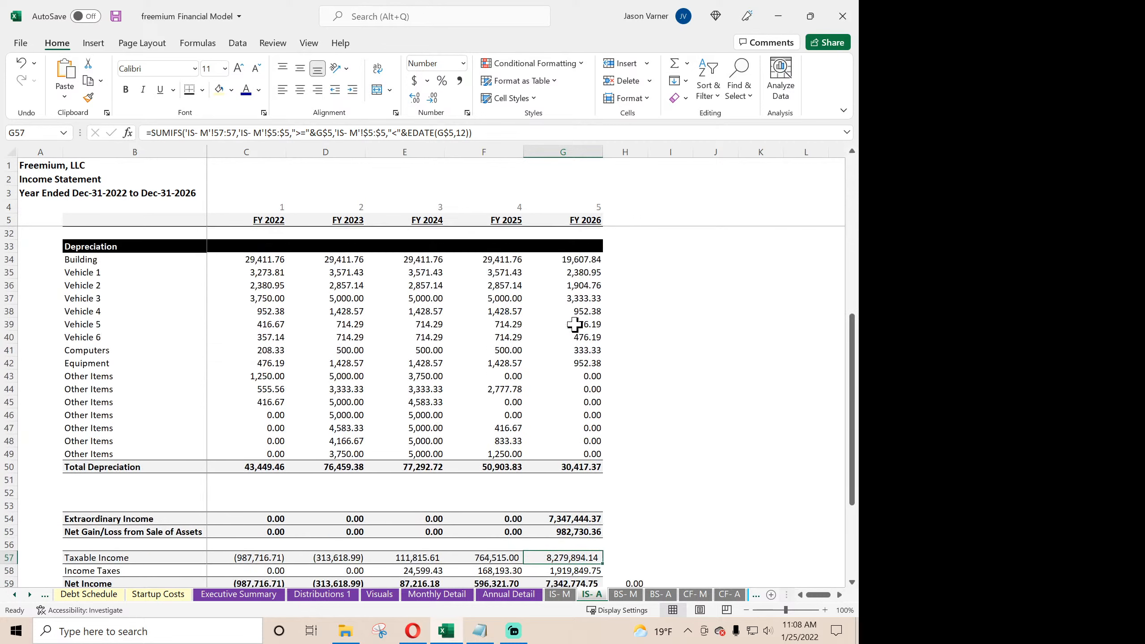
pyautogui.scroll(-7, 575, 324)
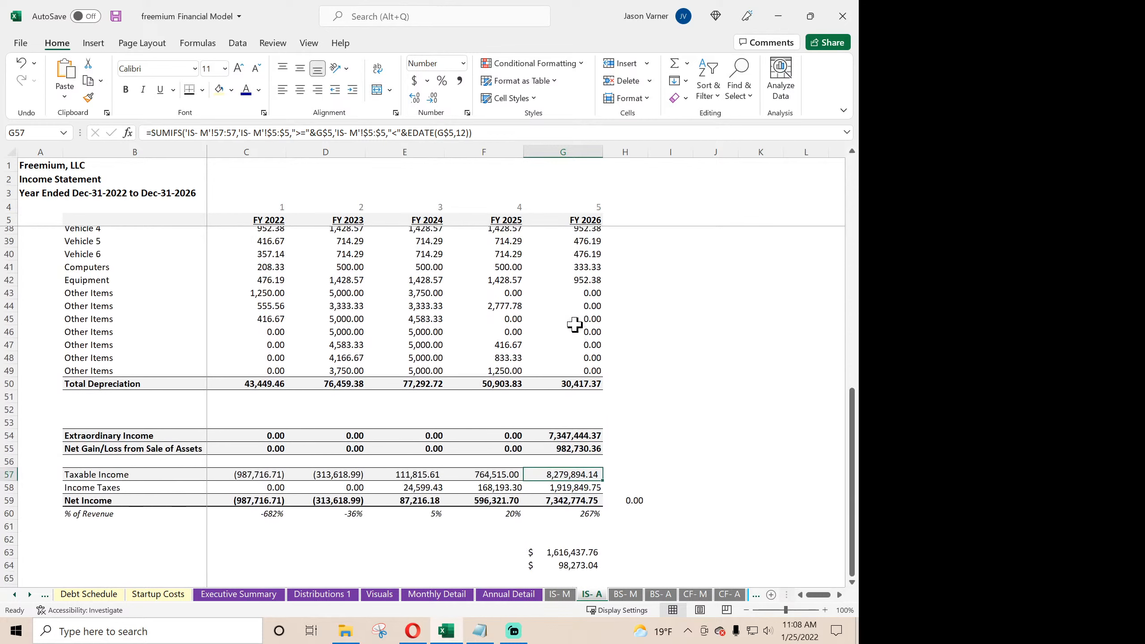
pyautogui.click(566, 448)
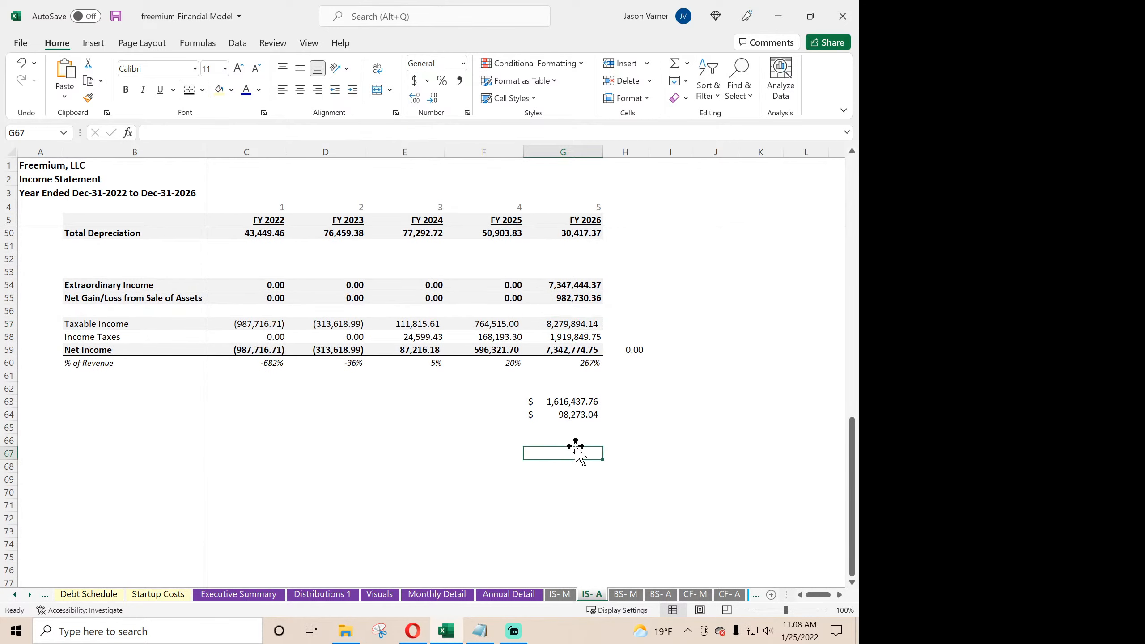
pyautogui.write('=')
pyautogui.scroll(7, 678, 397)
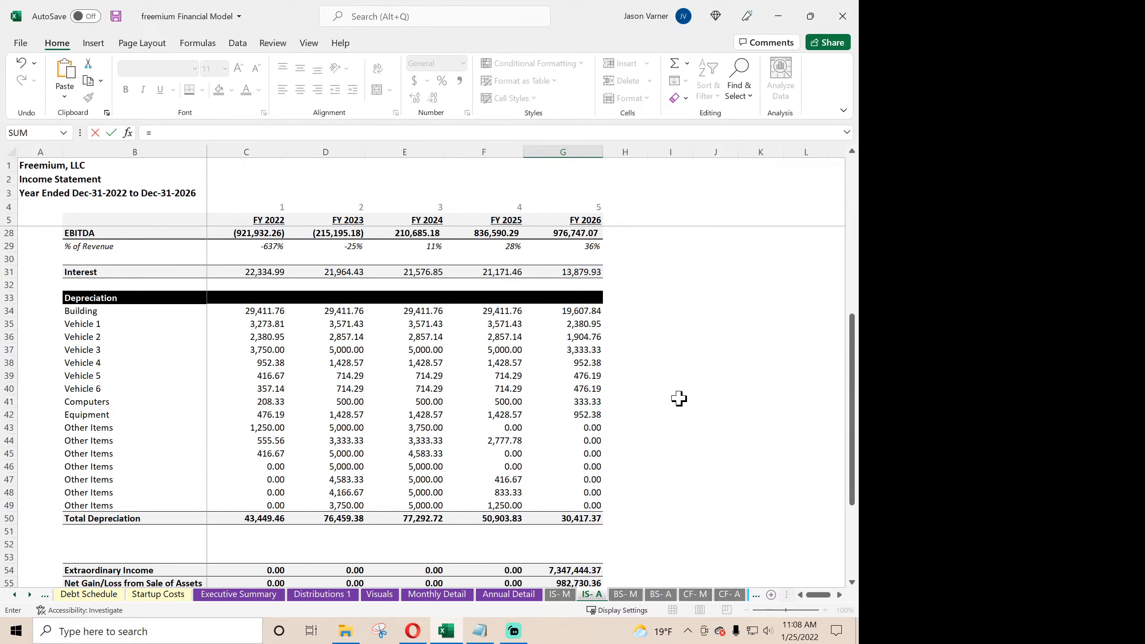
pyautogui.scroll(4, 678, 397)
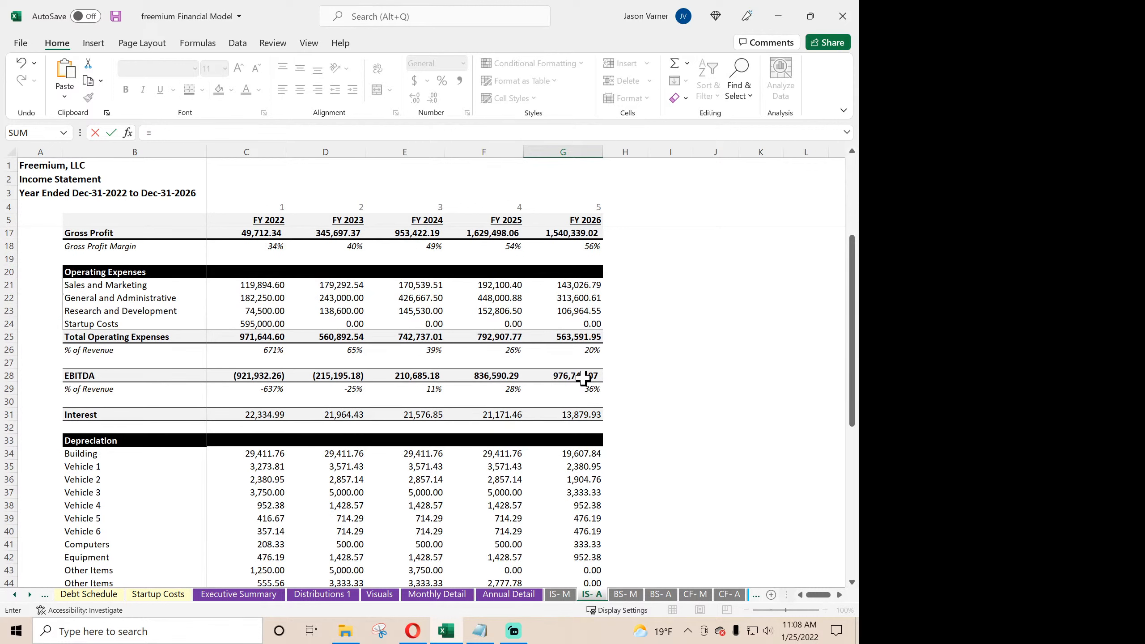
pyautogui.click(583, 378)
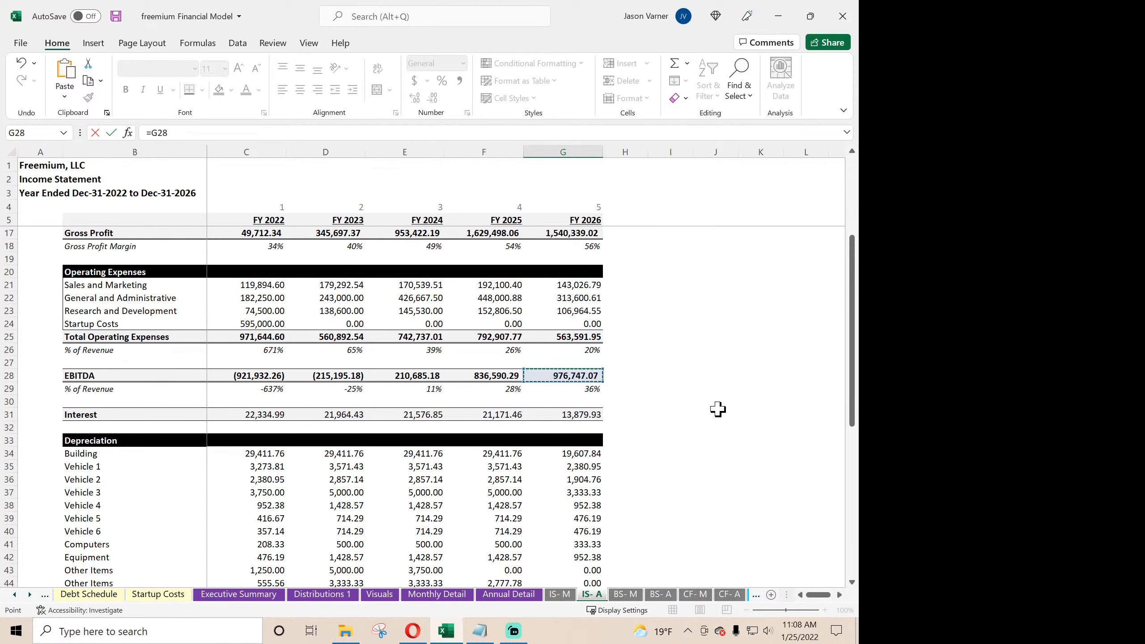
pyautogui.click(591, 414)
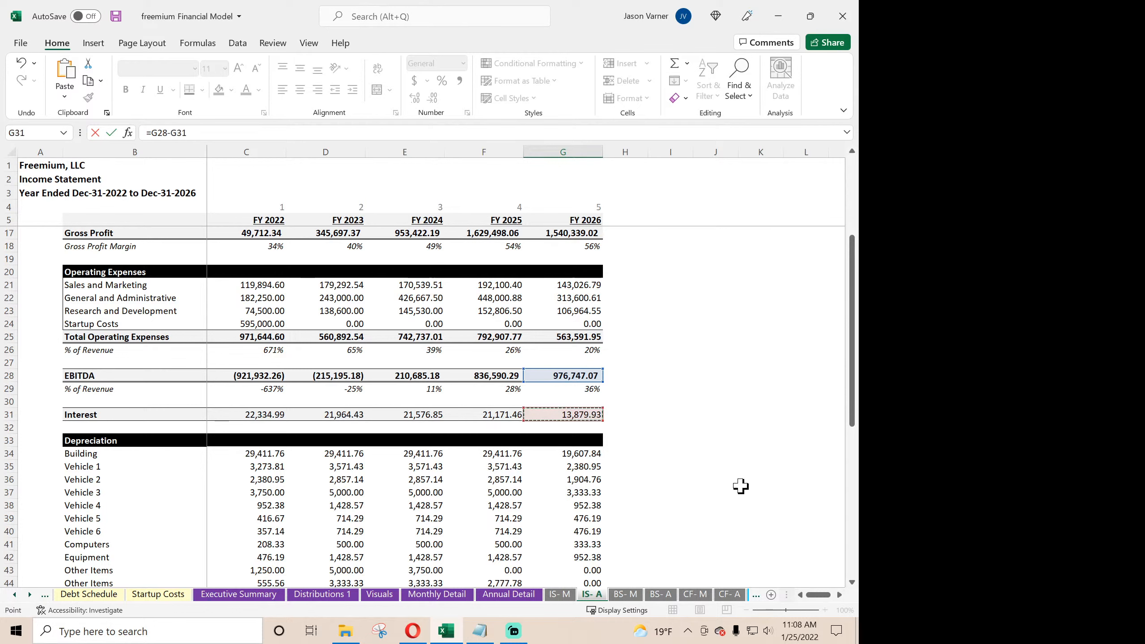
pyautogui.scroll(-4, 745, 488)
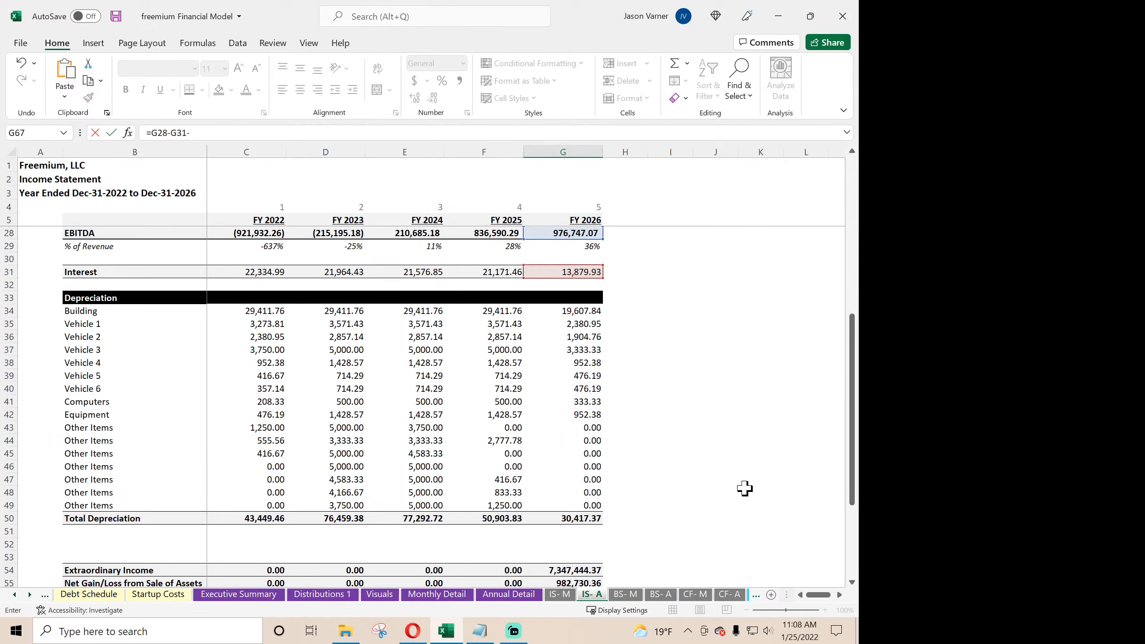
pyautogui.click(594, 517)
pyautogui.scroll(-4, 697, 496)
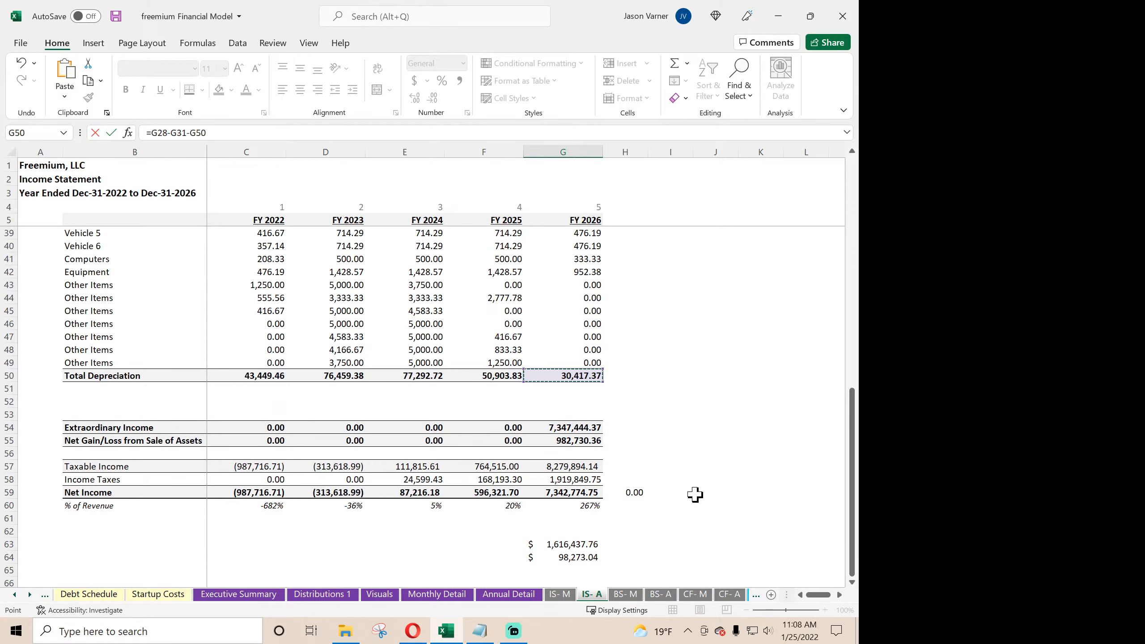
pyautogui.press('Return')
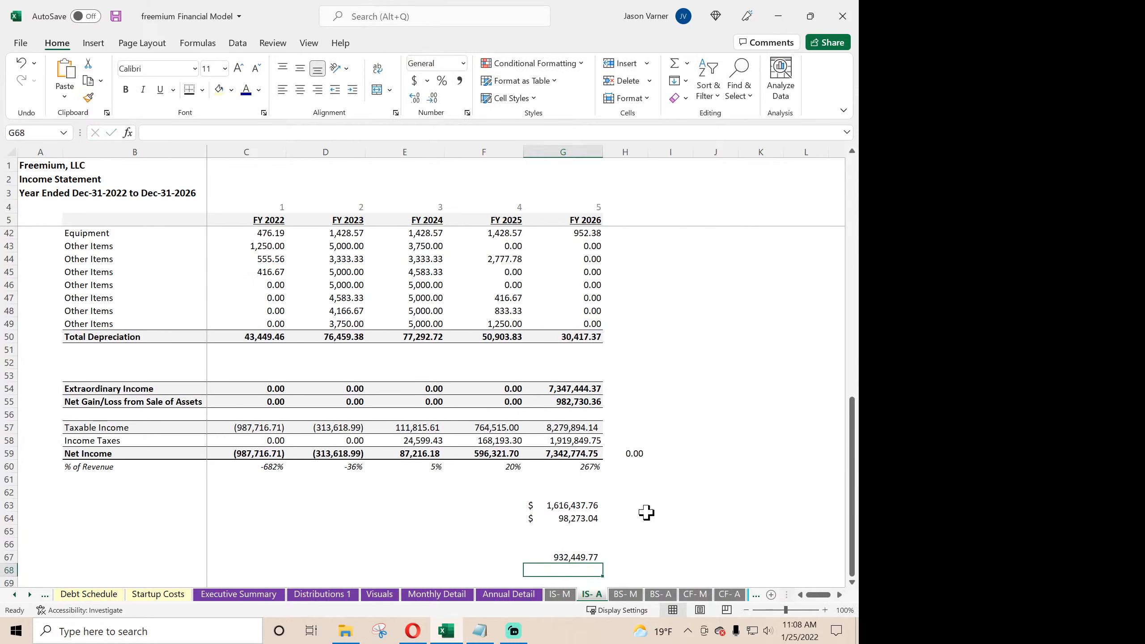
# - In G68, calculate the 22% tax on the G67 income with =G67*0.22
pyautogui.write('=')
pyautogui.click(580, 559)
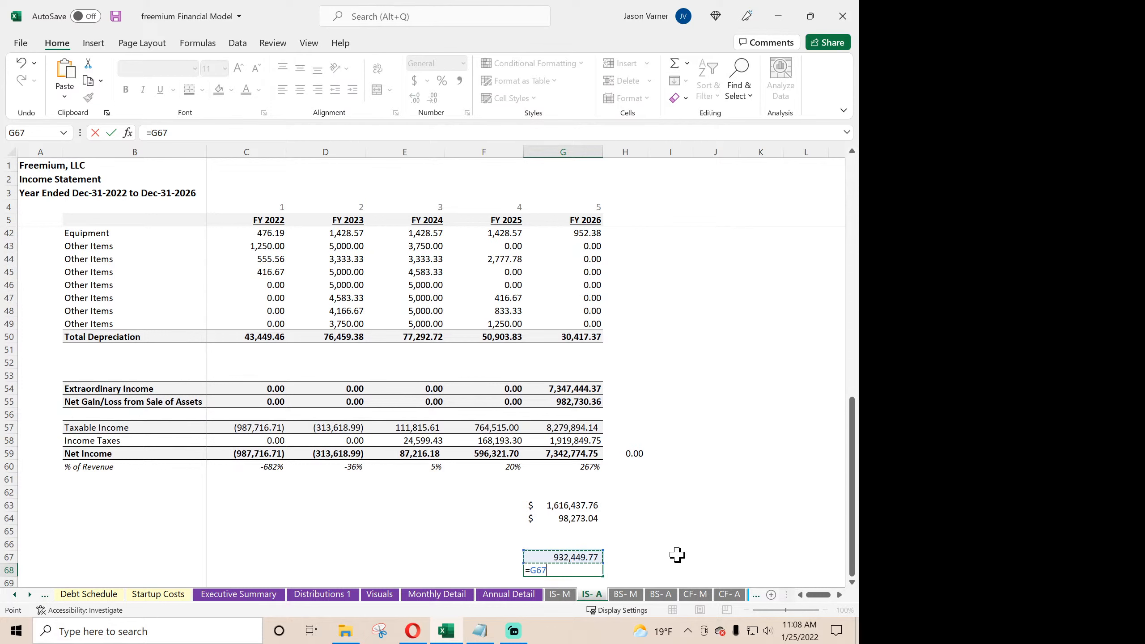
pyautogui.write('*0.22')
pyautogui.press('Return')
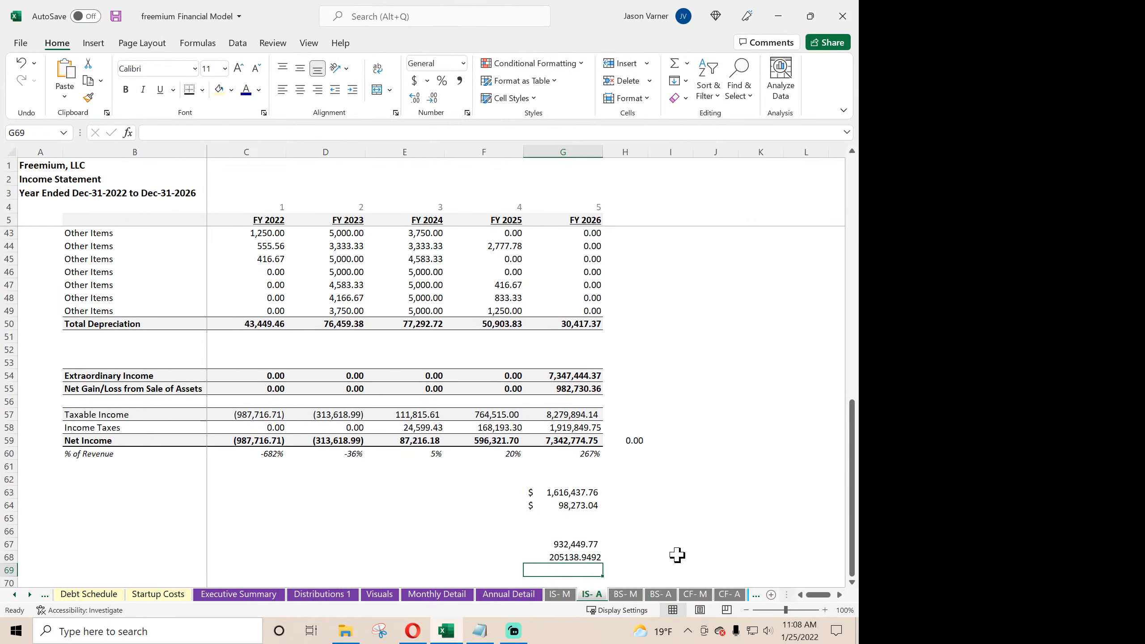
# - Total the three tax amounts in G69 with =G68+G63+G64 and compare the sum with the FY 2026 Income Taxes in G58
pyautogui.write('=')
pyautogui.click(591, 558)
pyautogui.write('+')
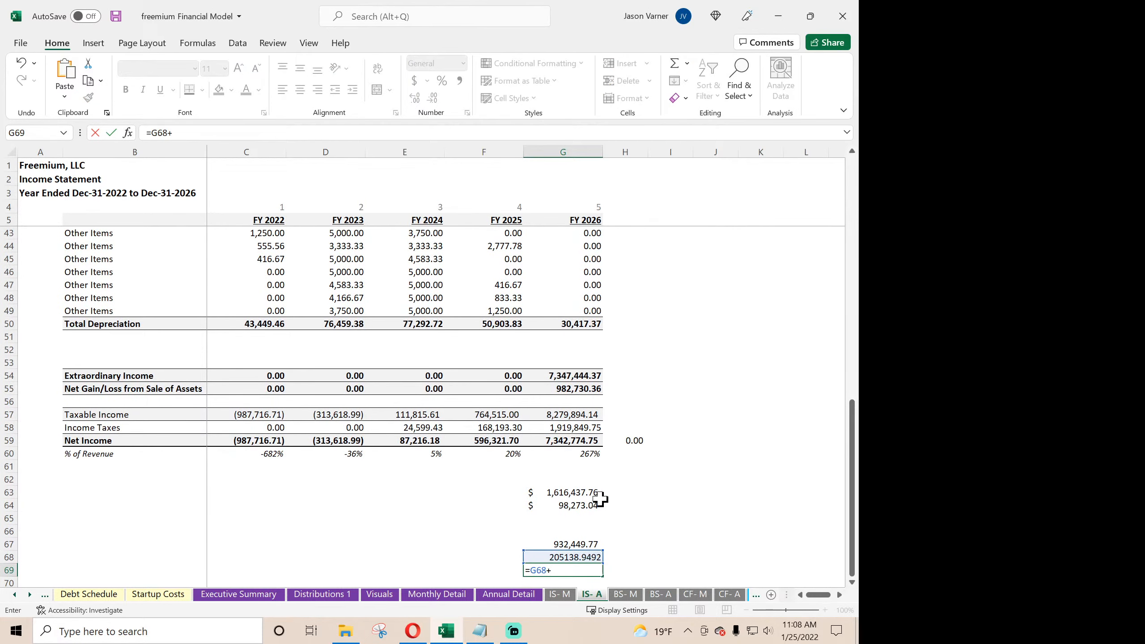
pyautogui.click(585, 495)
pyautogui.write('+')
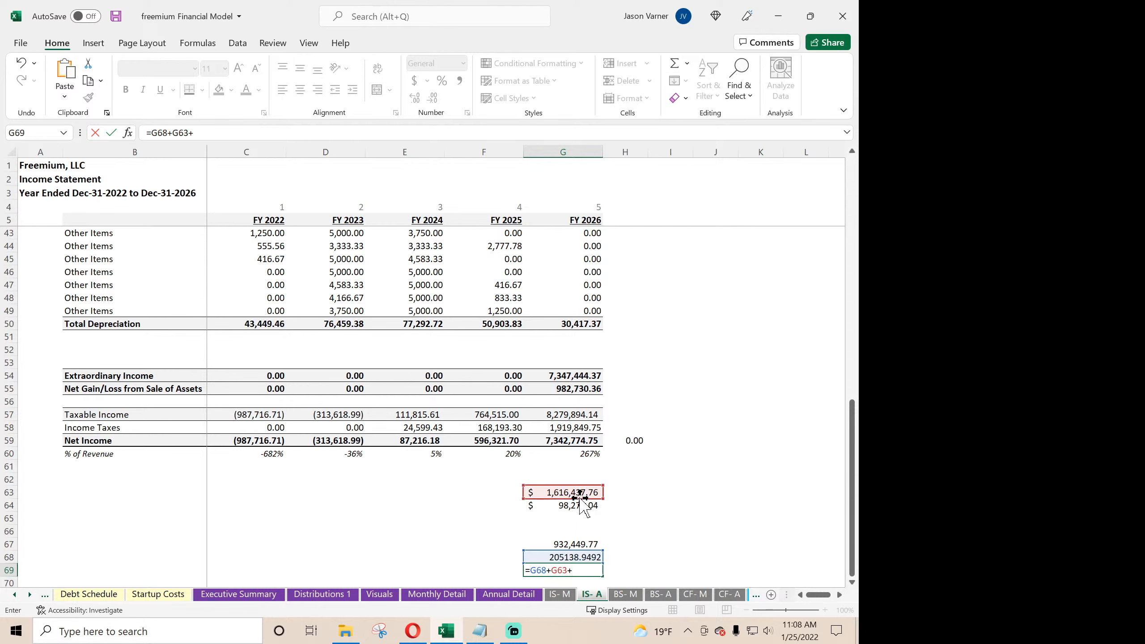
pyautogui.click(579, 506)
pyautogui.press('Return')
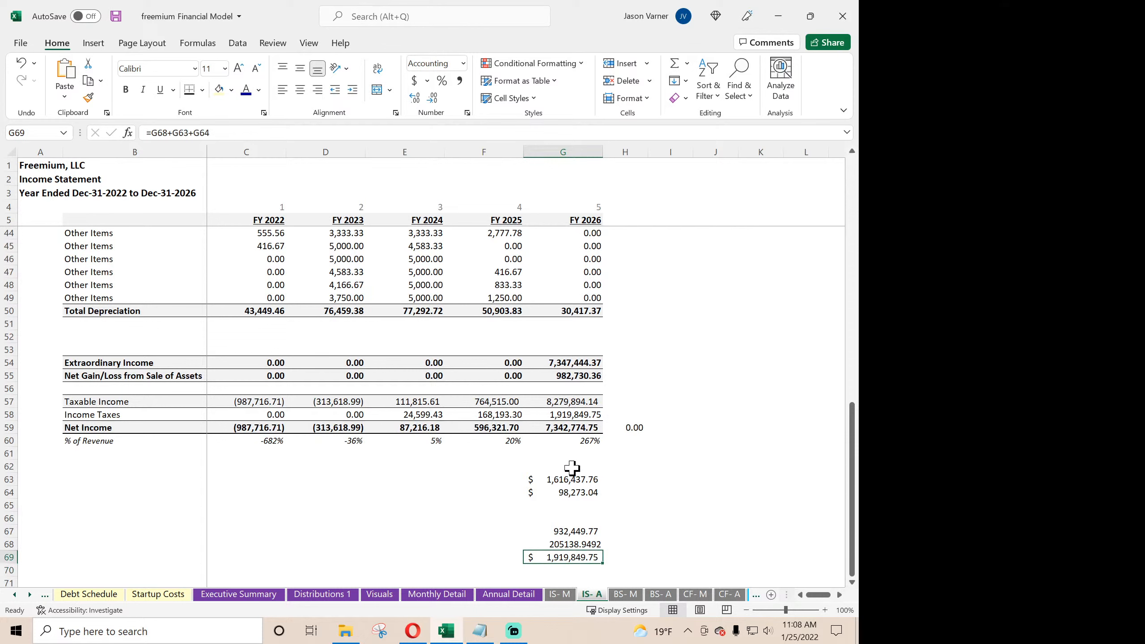
pyautogui.click(577, 414)
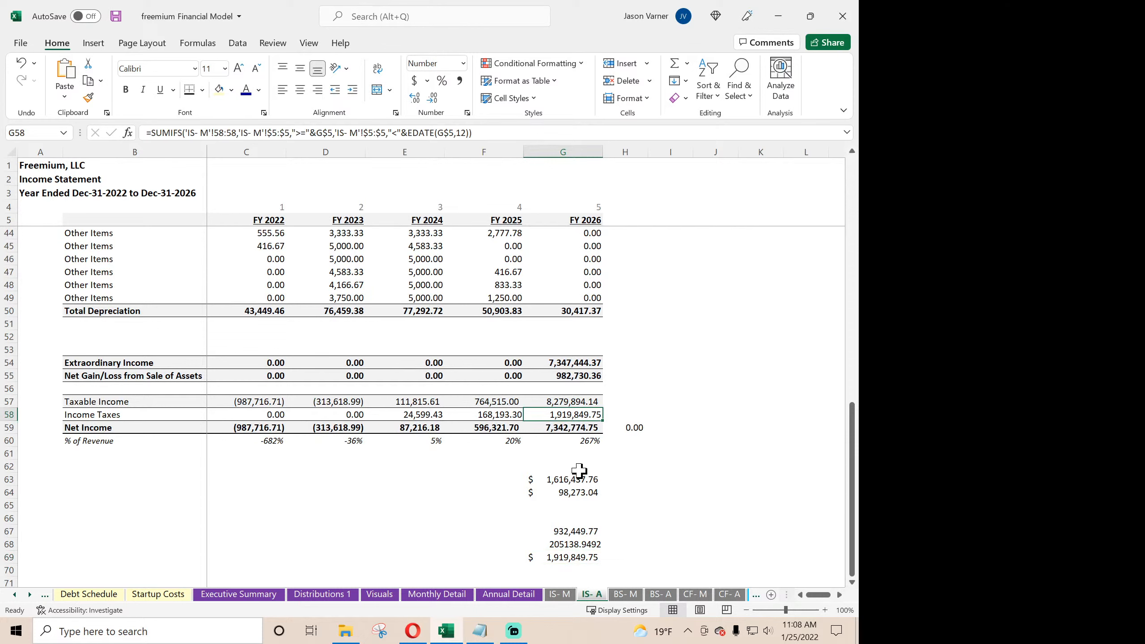
# - Clear the scratch tax calculations below the FY 2026 Net Income column and save the workbook
pyautogui.click(593, 468)
pyautogui.moveTo(602, 475); pyautogui.dragTo(593, 572)
pyautogui.click(577, 519)
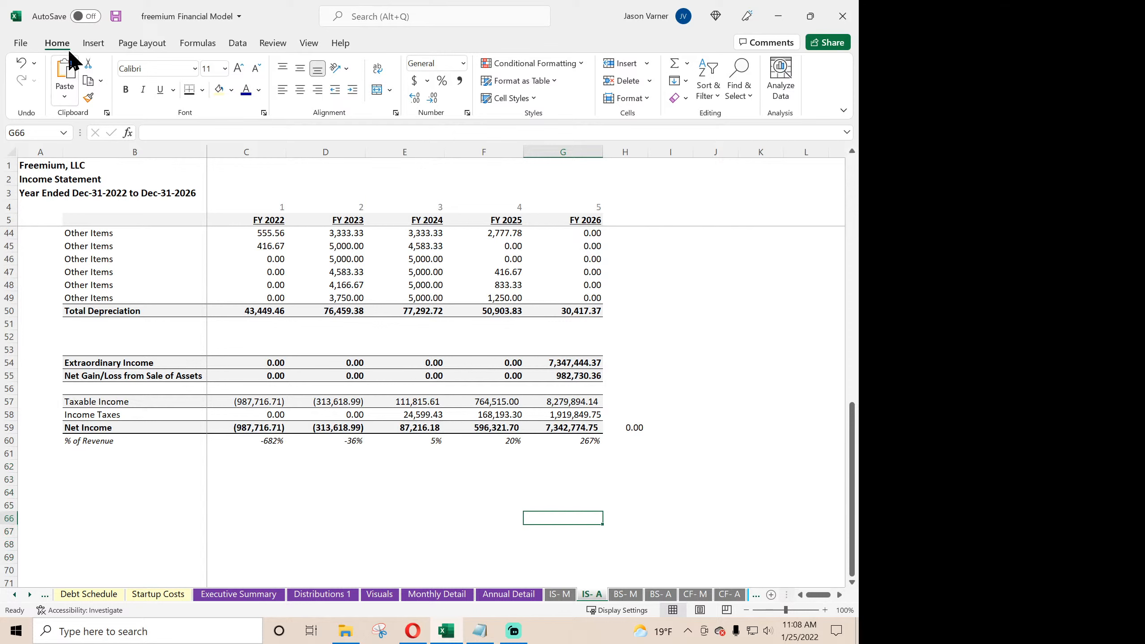
pyautogui.click(118, 18)
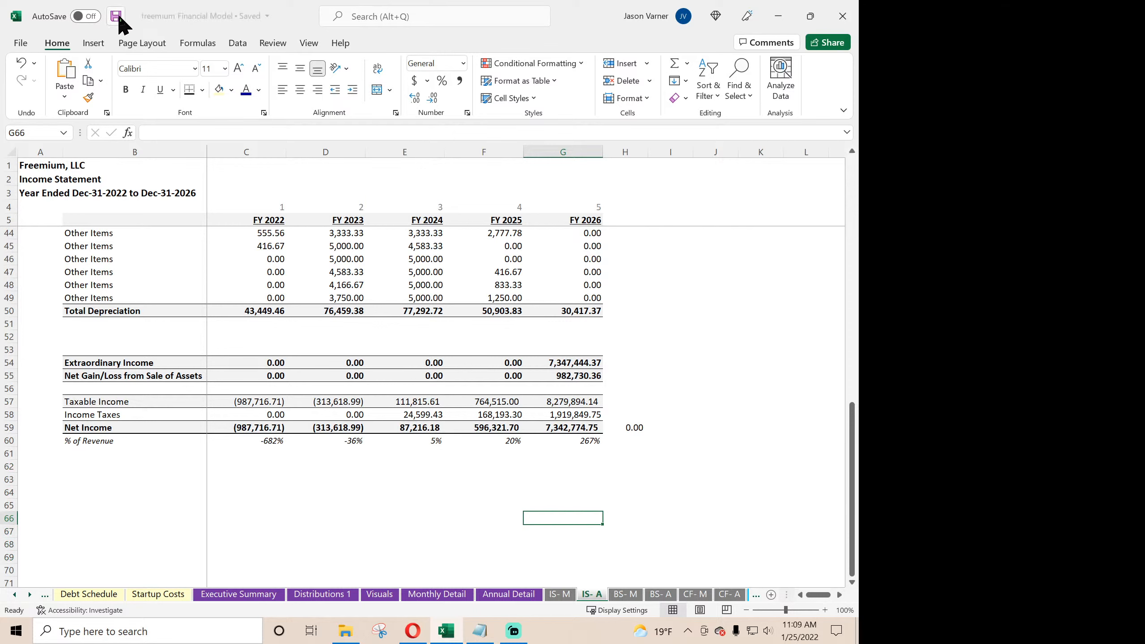
# - Open the Product as a Service - PaaS V3.0 workbook from the SaaS folder and view the final 2026 months on IS- M
pyautogui.click(345, 631)
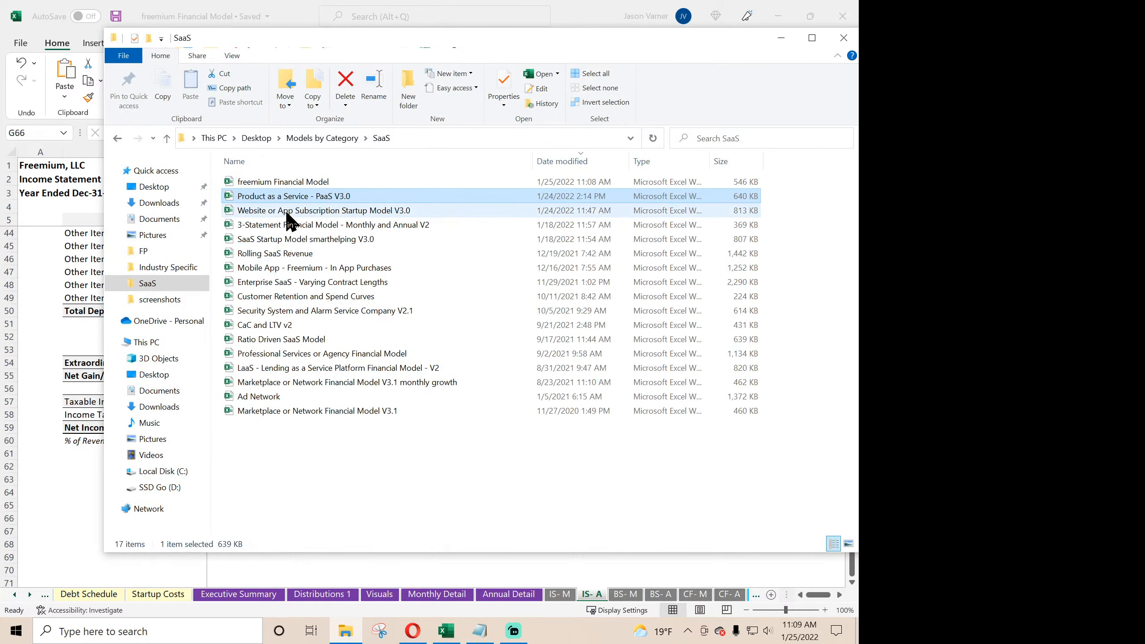
pyautogui.doubleClick(281, 197)
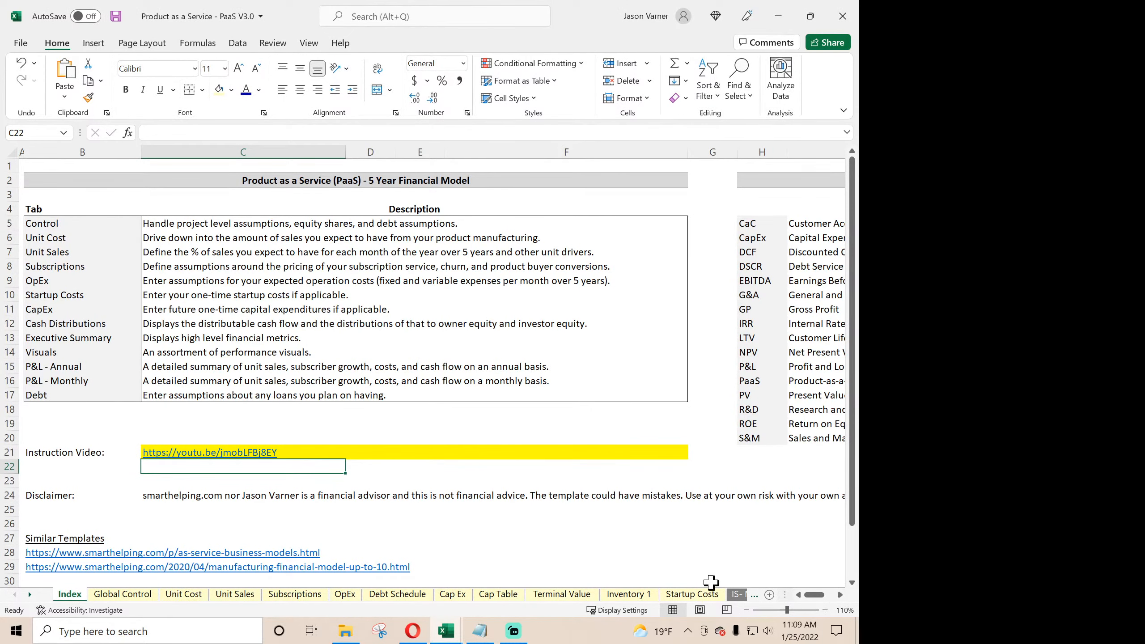
pyautogui.click(736, 594)
pyautogui.scroll(-15, 426, 469)
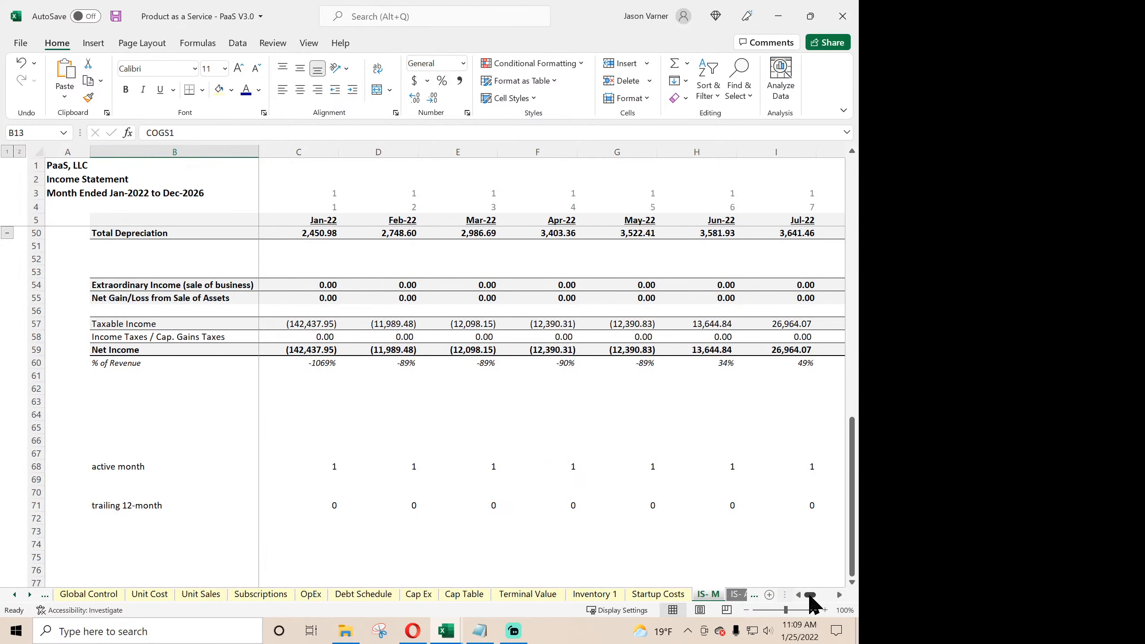
pyautogui.moveTo(810, 596); pyautogui.dragTo(839, 595)
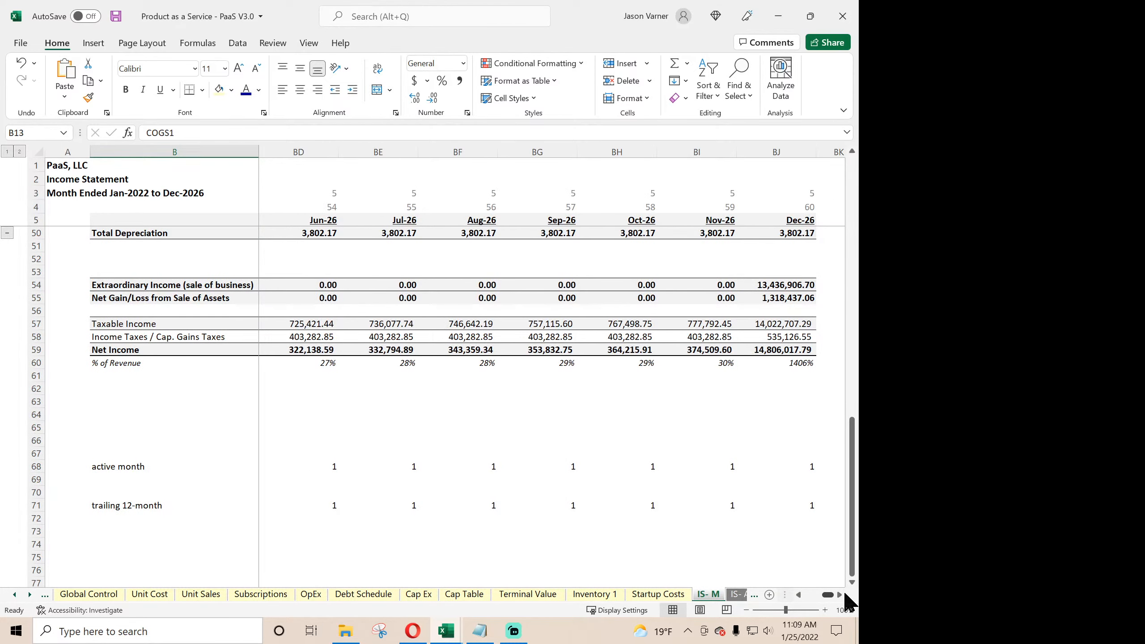
# - Set the Exit / End Month on Global Control to Aug-26 and inspect the Sep-26 income tax formula in BG58 on IS- M
pyautogui.click(98, 594)
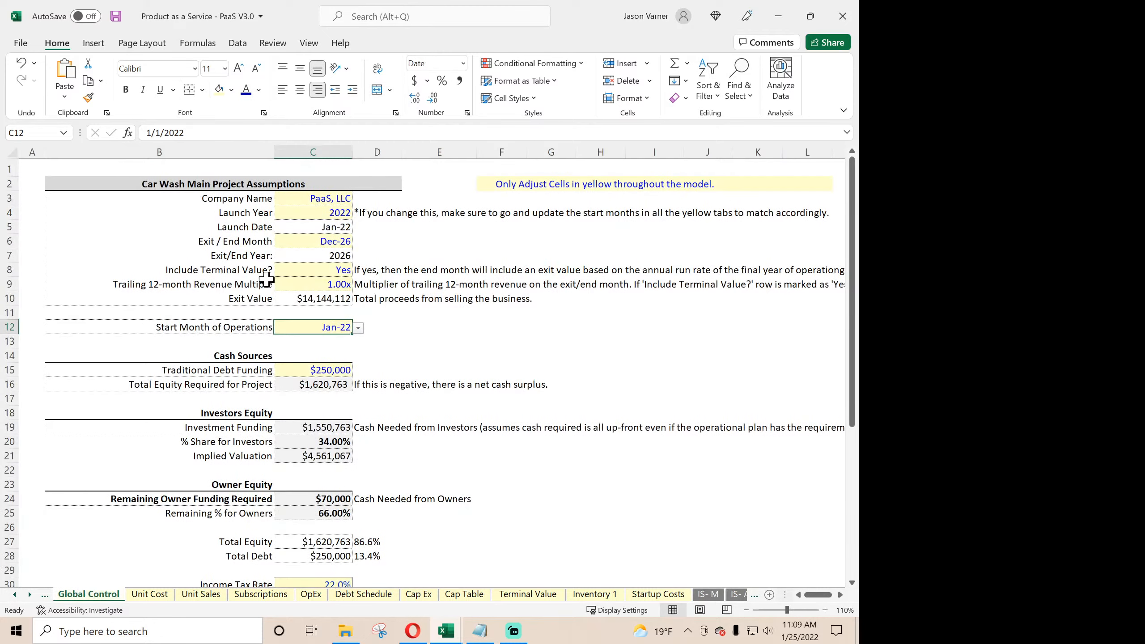
pyautogui.click(316, 247)
pyautogui.click(358, 242)
pyautogui.click(356, 256)
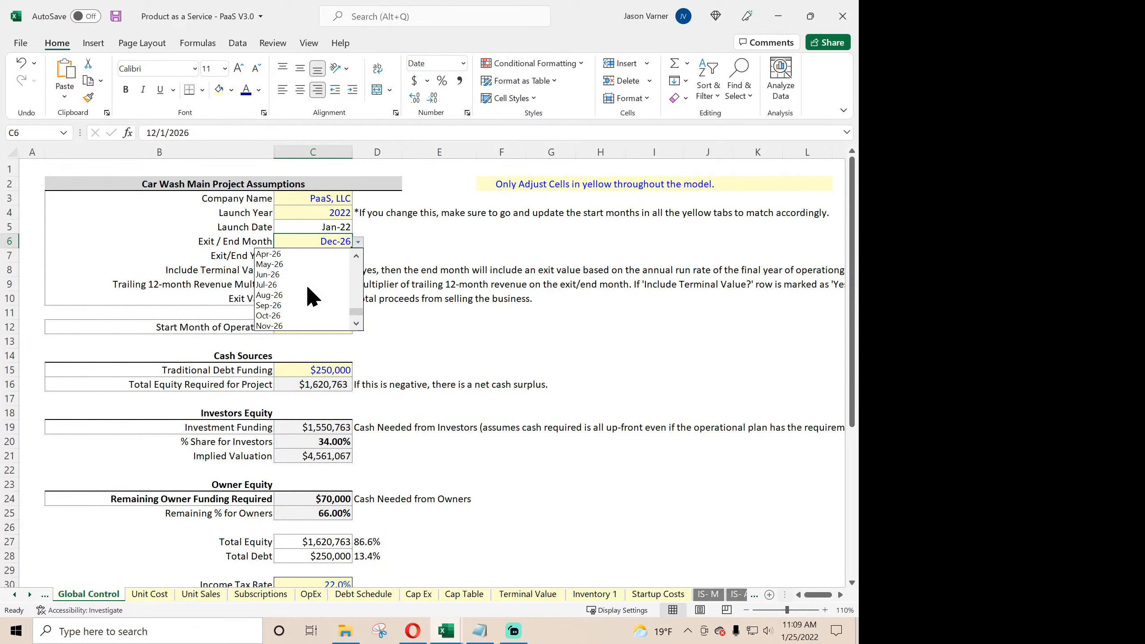
pyautogui.click(310, 295)
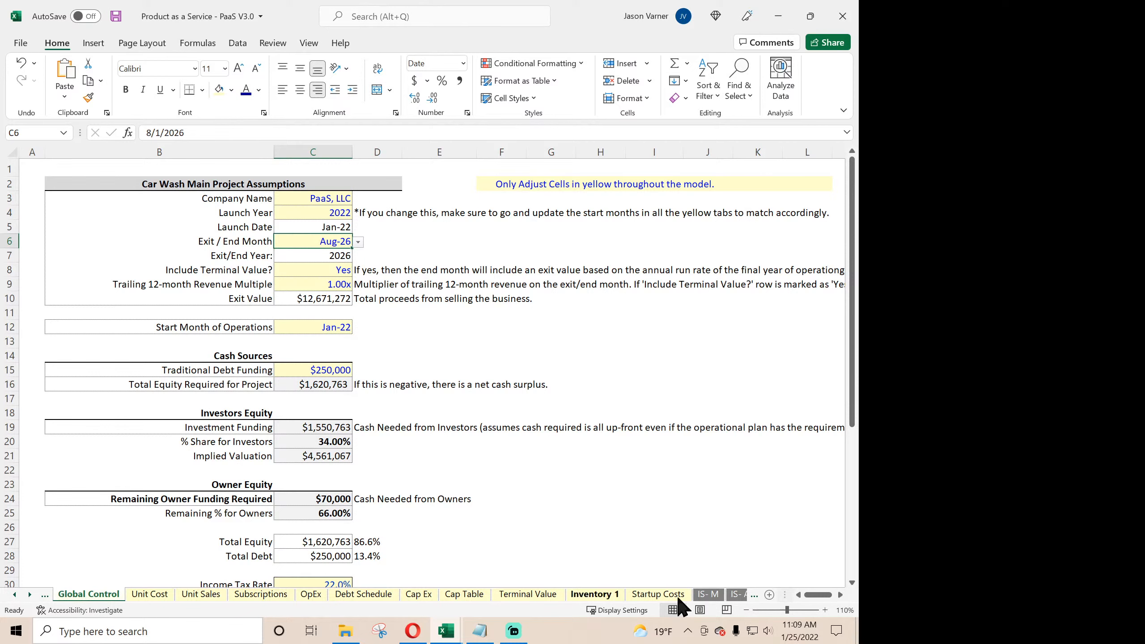
pyautogui.click(708, 594)
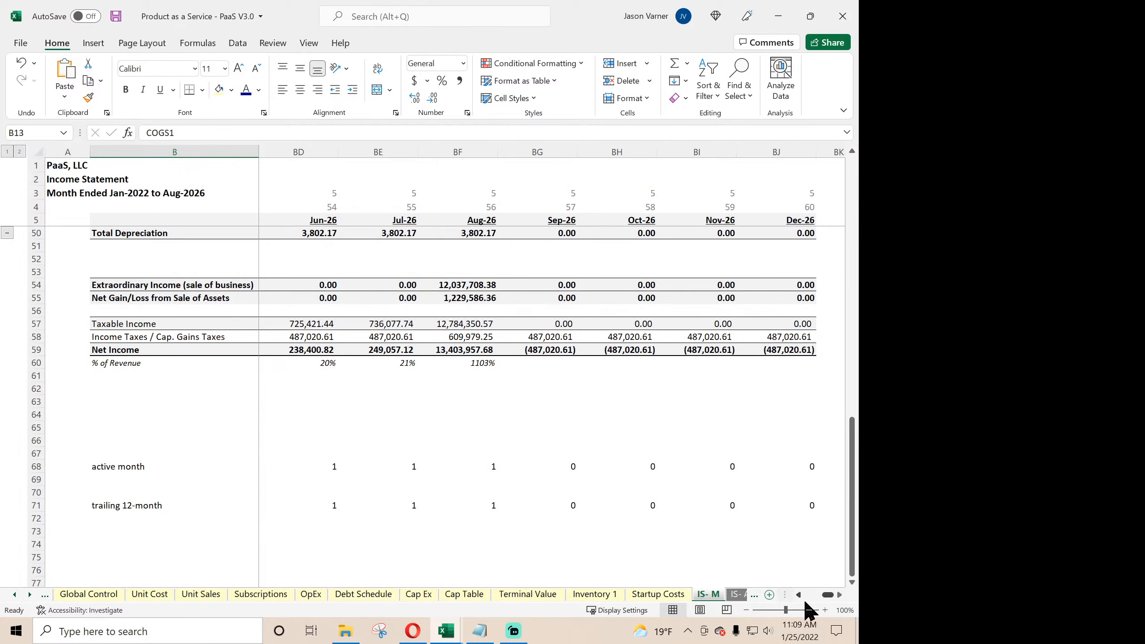
pyautogui.click(553, 336)
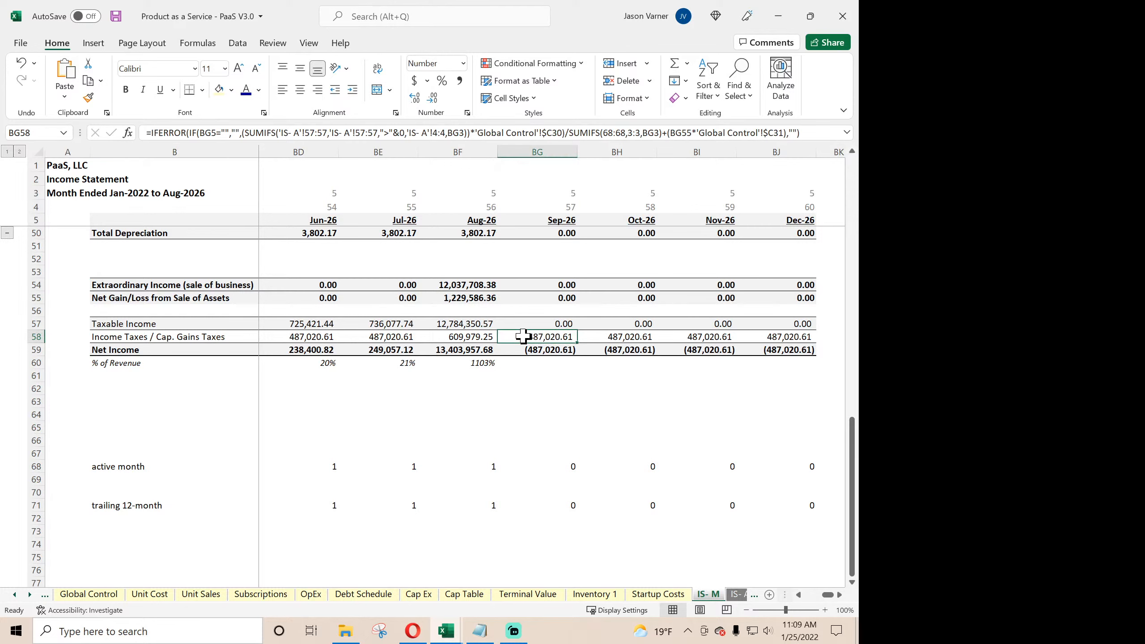
# - Check the FY 2026 Income Taxes in G58 on IS- A, and total the Jan-26 to Aug-26 taxes in row 58 of IS- M
pyautogui.click(737, 595)
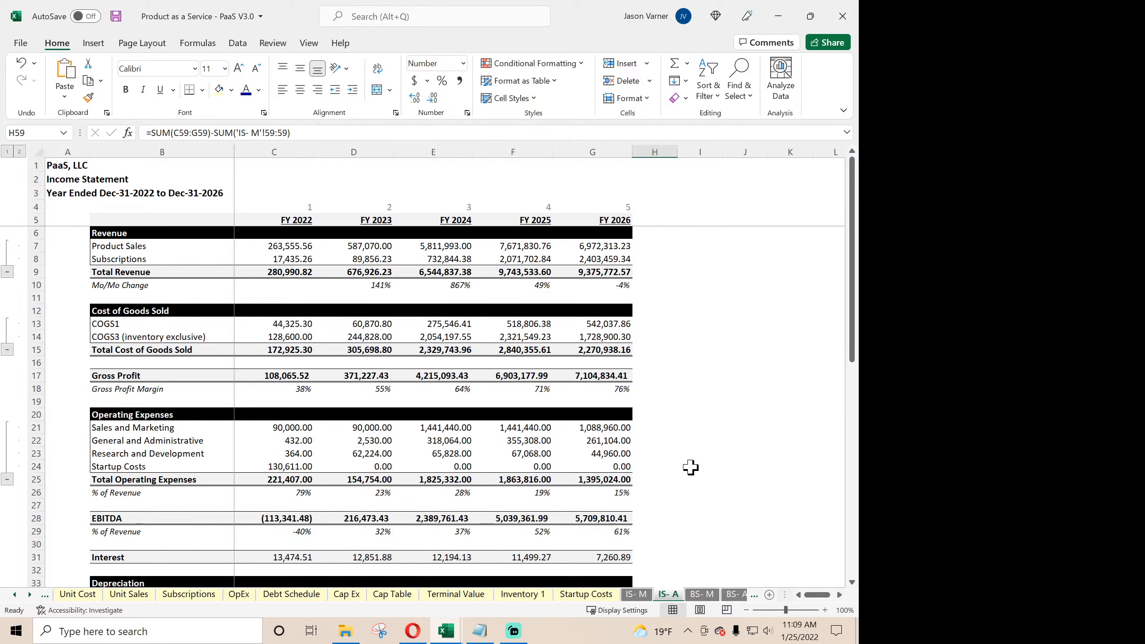
pyautogui.scroll(-4, 681, 465)
pyautogui.scroll(-14, 676, 464)
pyautogui.scroll(3, 675, 464)
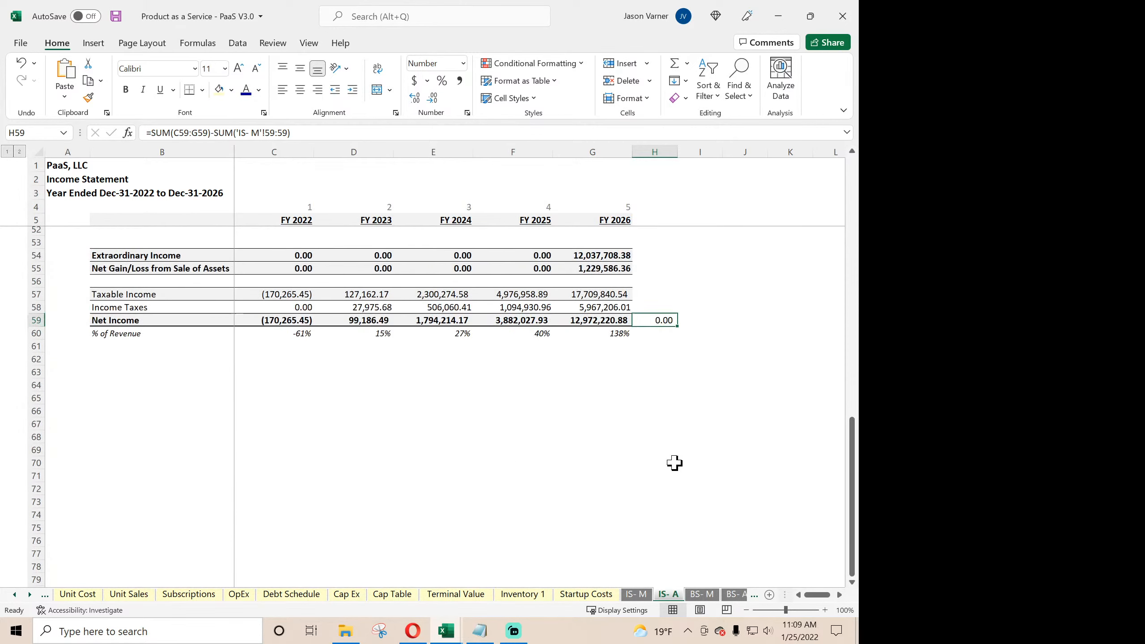
pyautogui.click(611, 336)
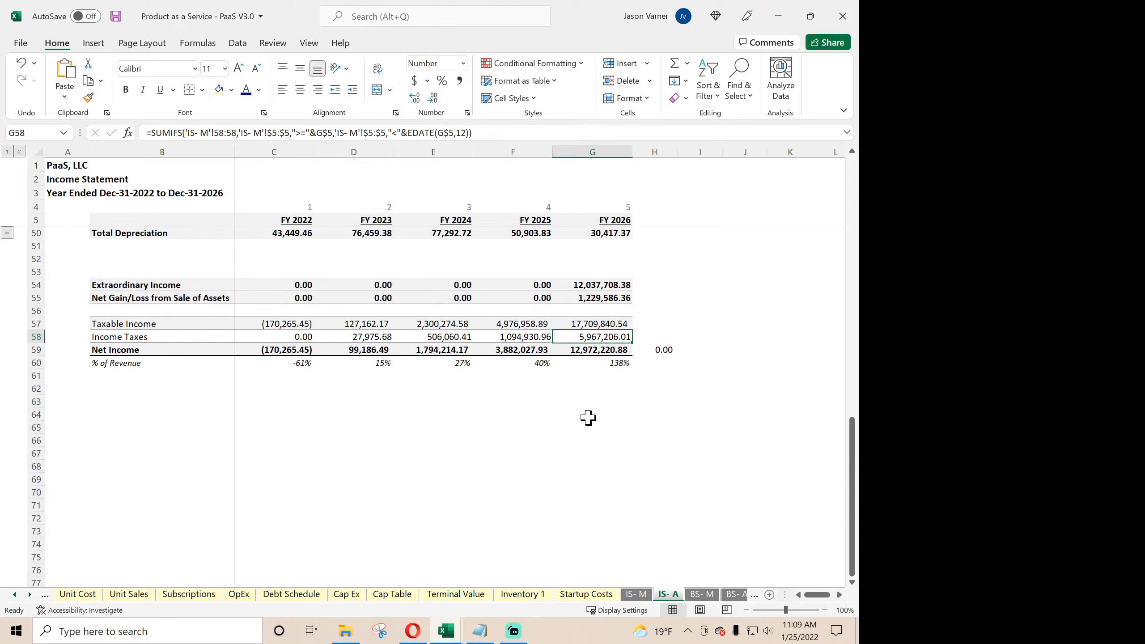
pyautogui.click(637, 596)
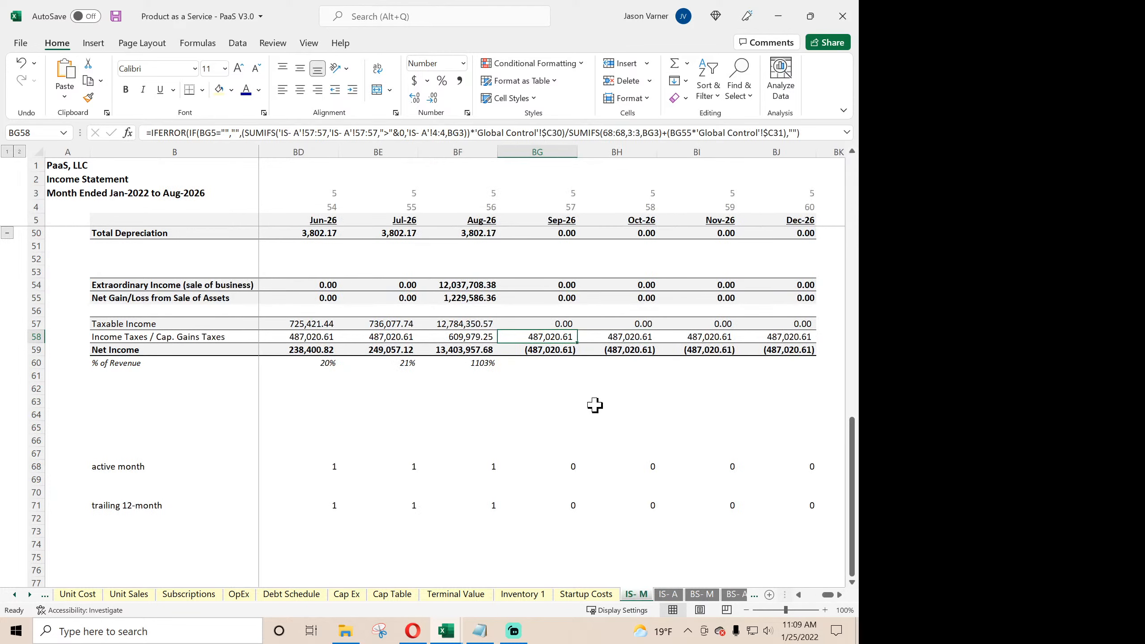
pyautogui.moveTo(471, 337); pyautogui.dragTo(440, 342)
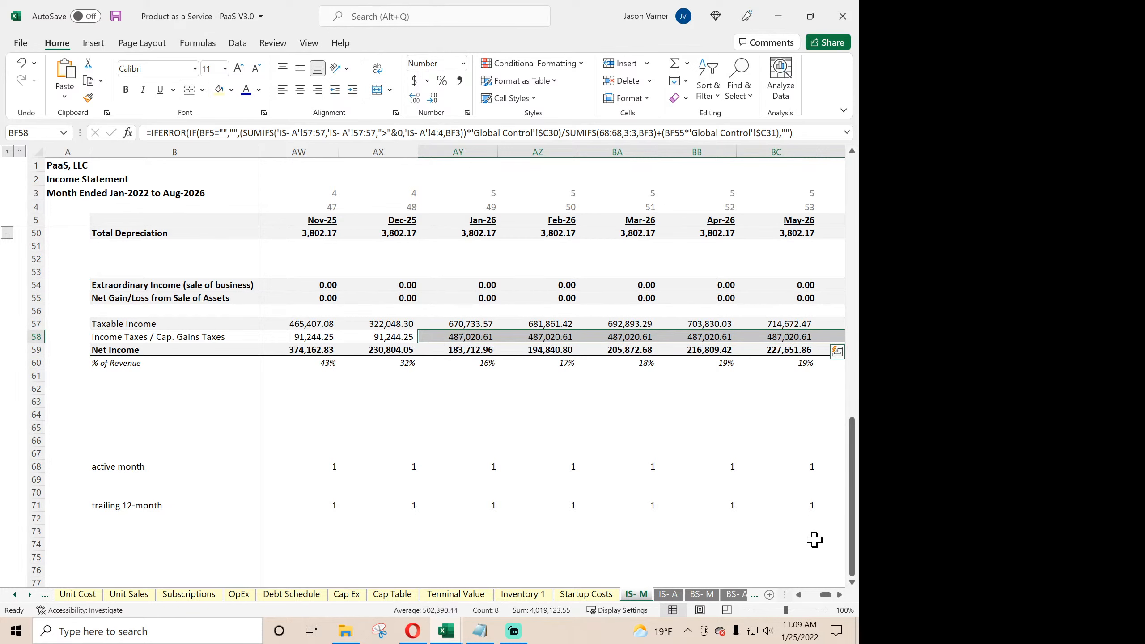
# - Change the IF test in the IS- M Jan-22 income tax formula (C58) to return 0 when C5>'Global Control'!$C6
pyautogui.moveTo(828, 595); pyautogui.dragTo(808, 596)
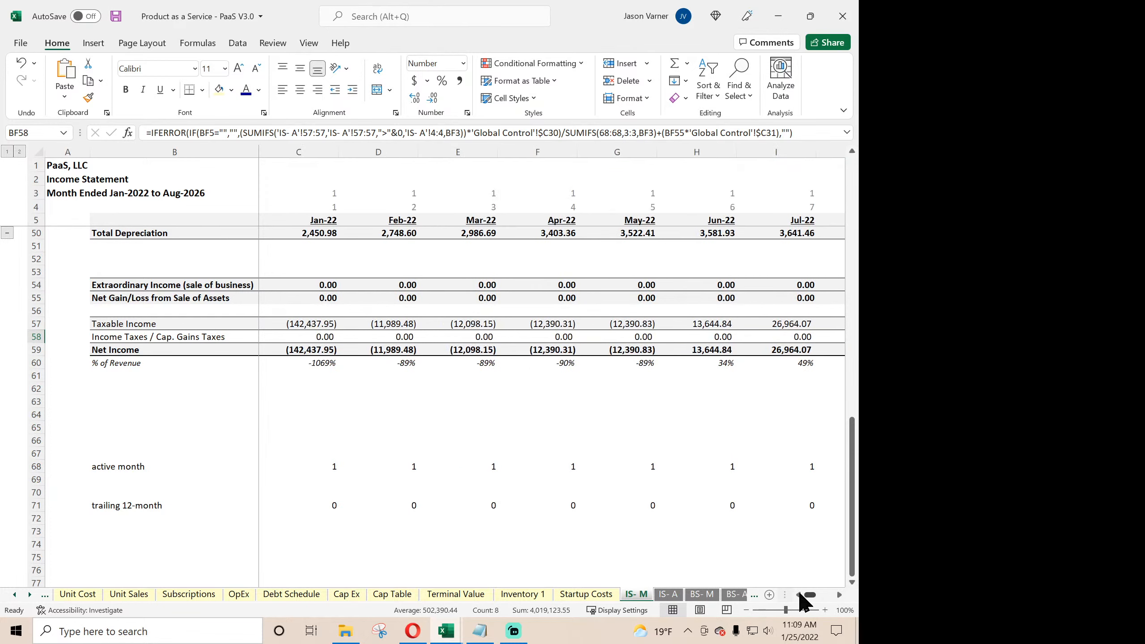
pyautogui.click(318, 335)
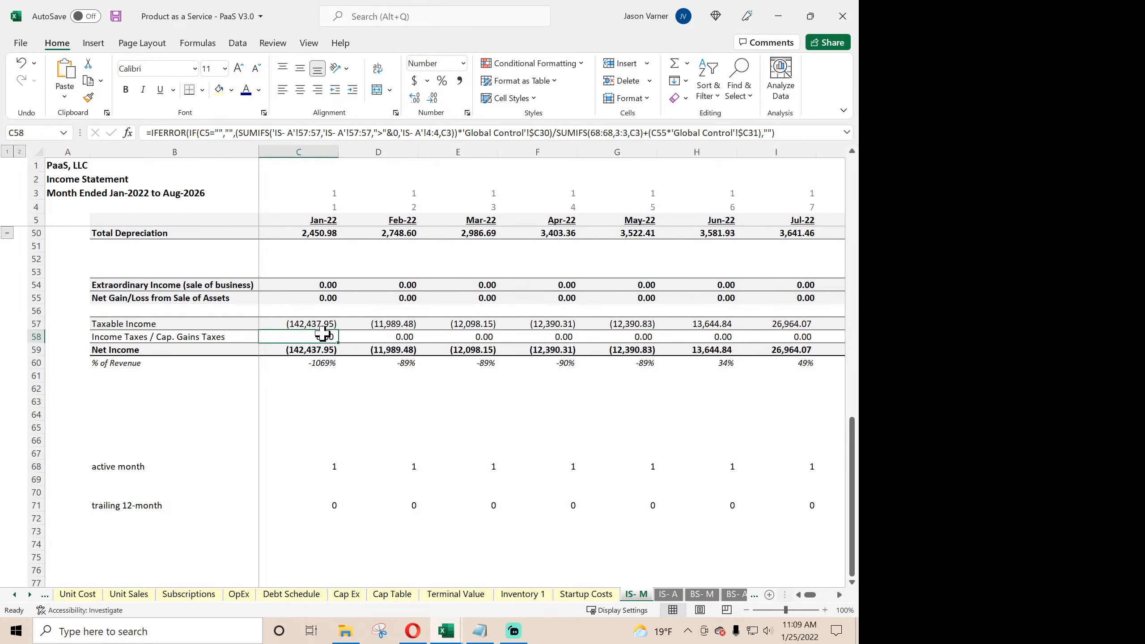
pyautogui.click(232, 135)
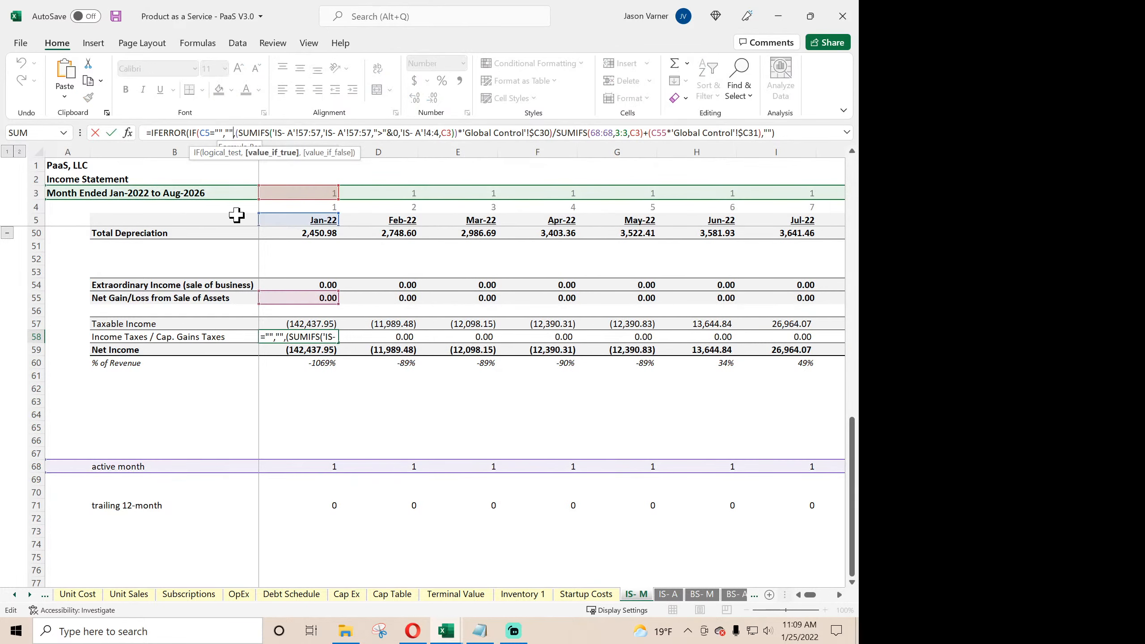
pyautogui.press('BackSpace')
pyautogui.press('BackSpace')
pyautogui.press('BackSpace')
pyautogui.press('BackSpace')
pyautogui.press('BackSpace')
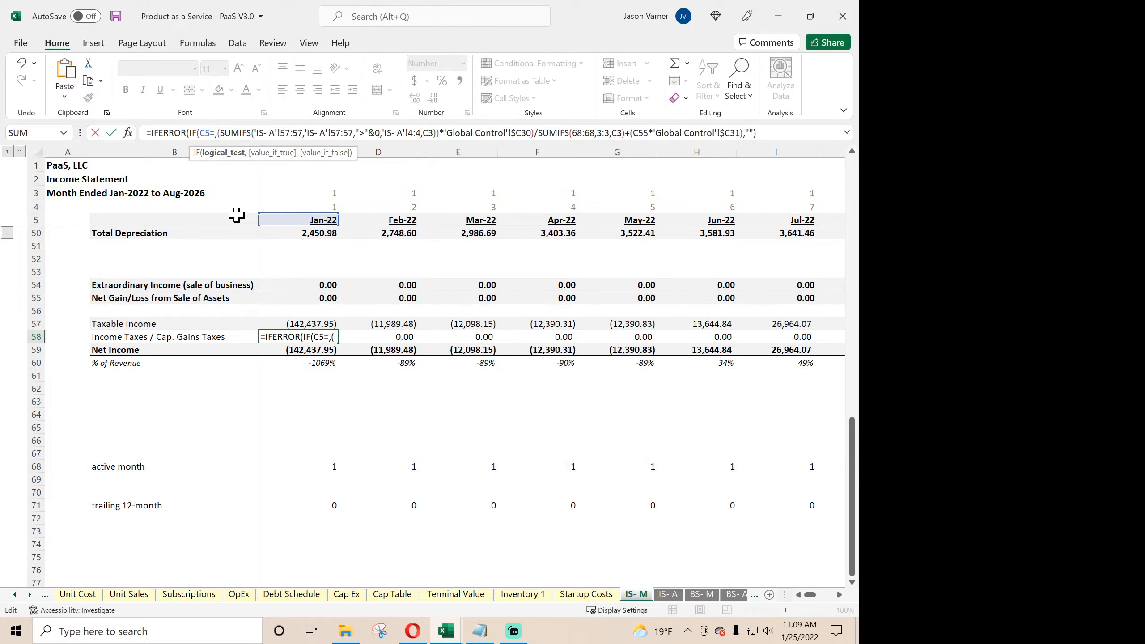
pyautogui.press('BackSpace')
pyautogui.write('>')
pyautogui.click(14, 595)
pyautogui.click(123, 594)
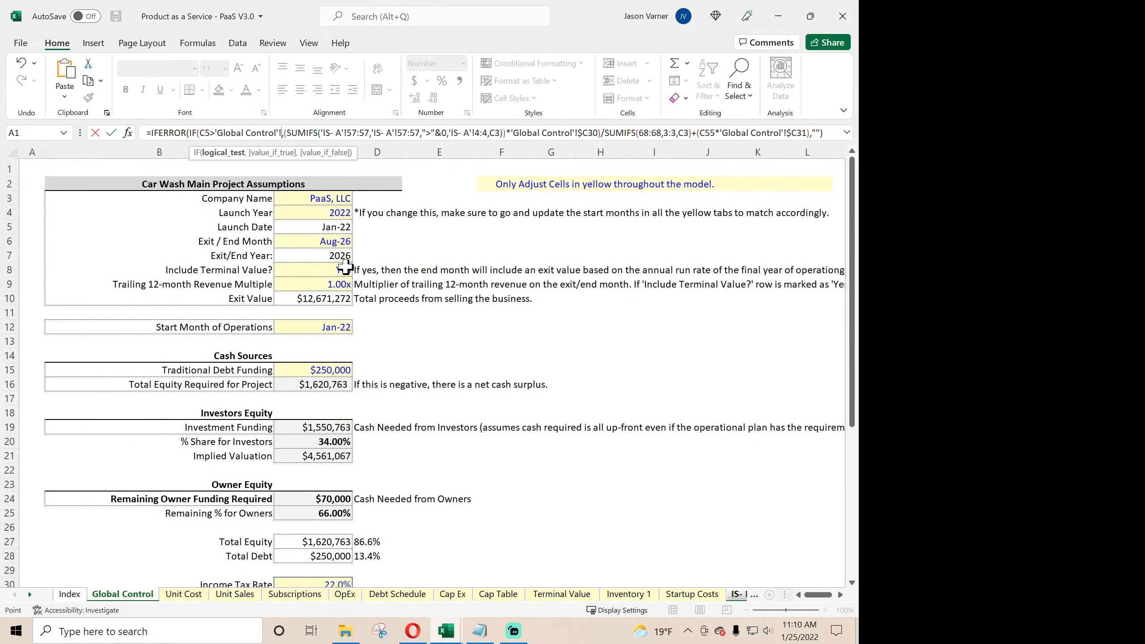
pyautogui.click(324, 243)
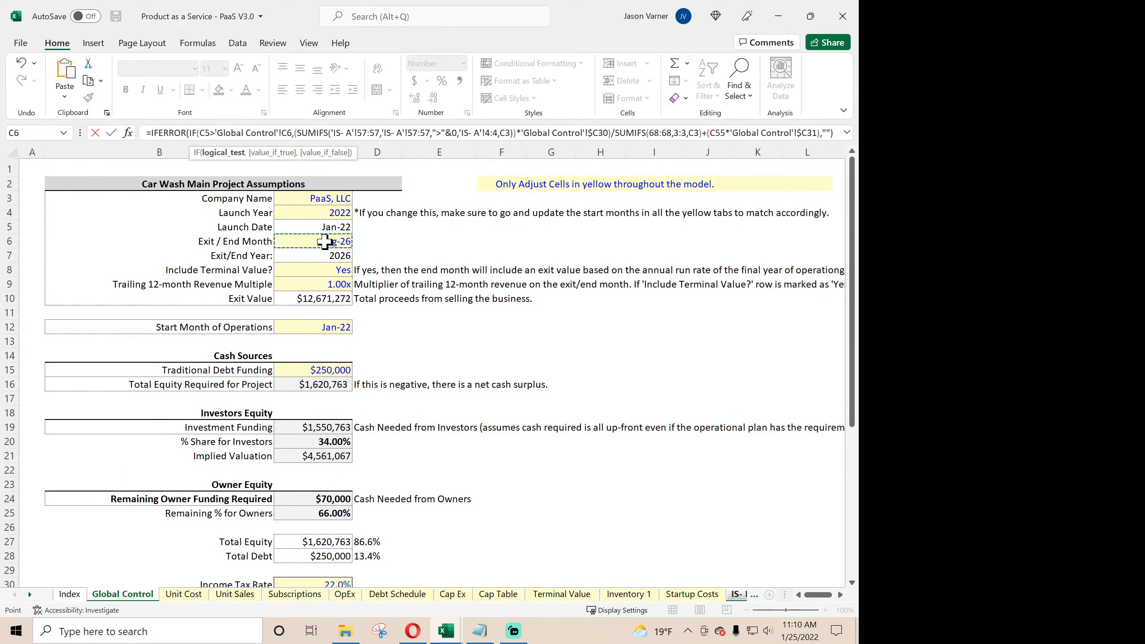
pyautogui.write(',0')
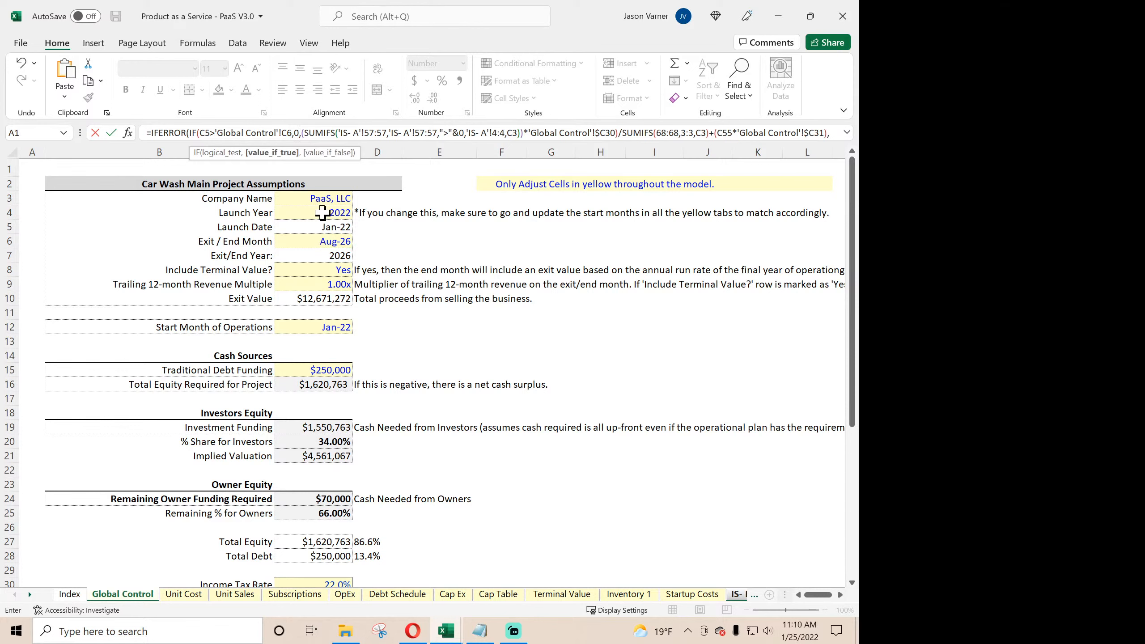
pyautogui.click(282, 132)
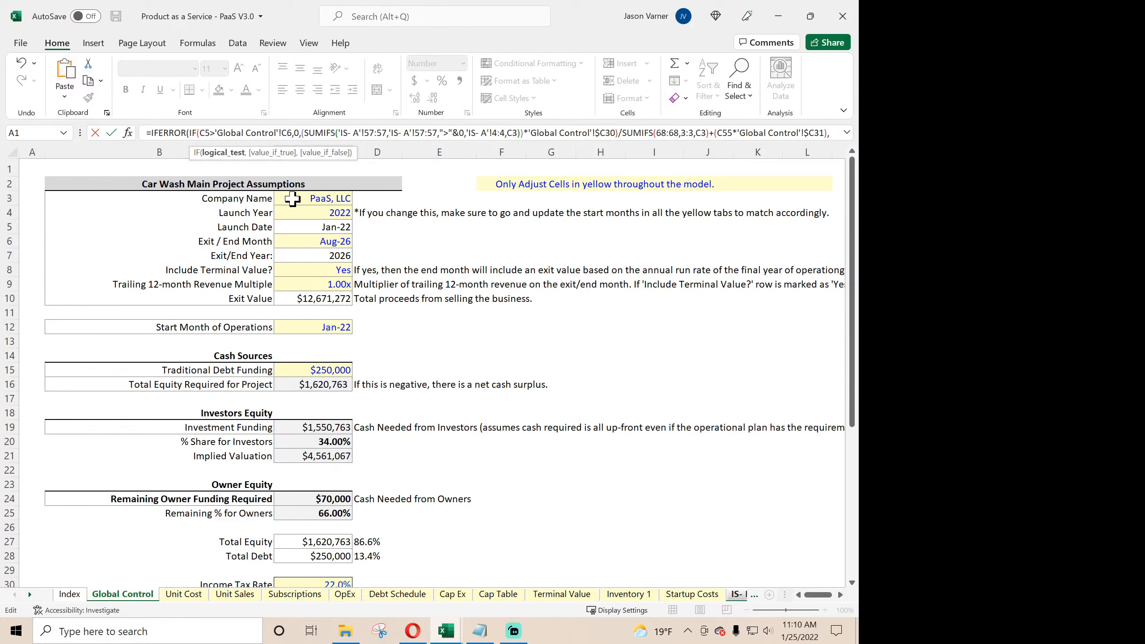
pyautogui.write('$')
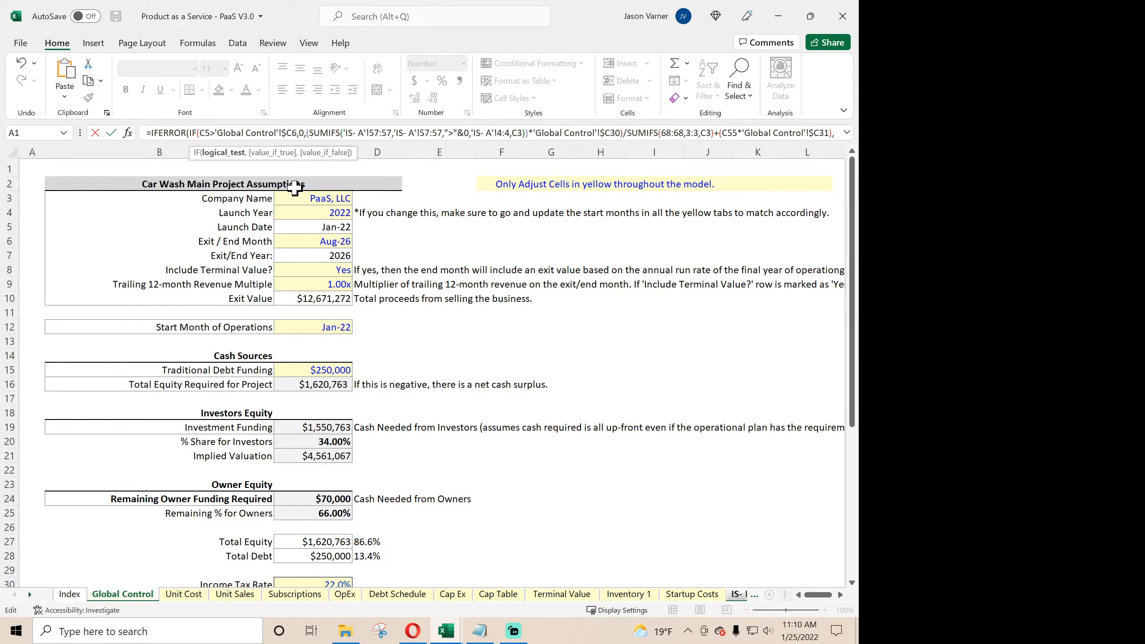
pyautogui.press('Return')
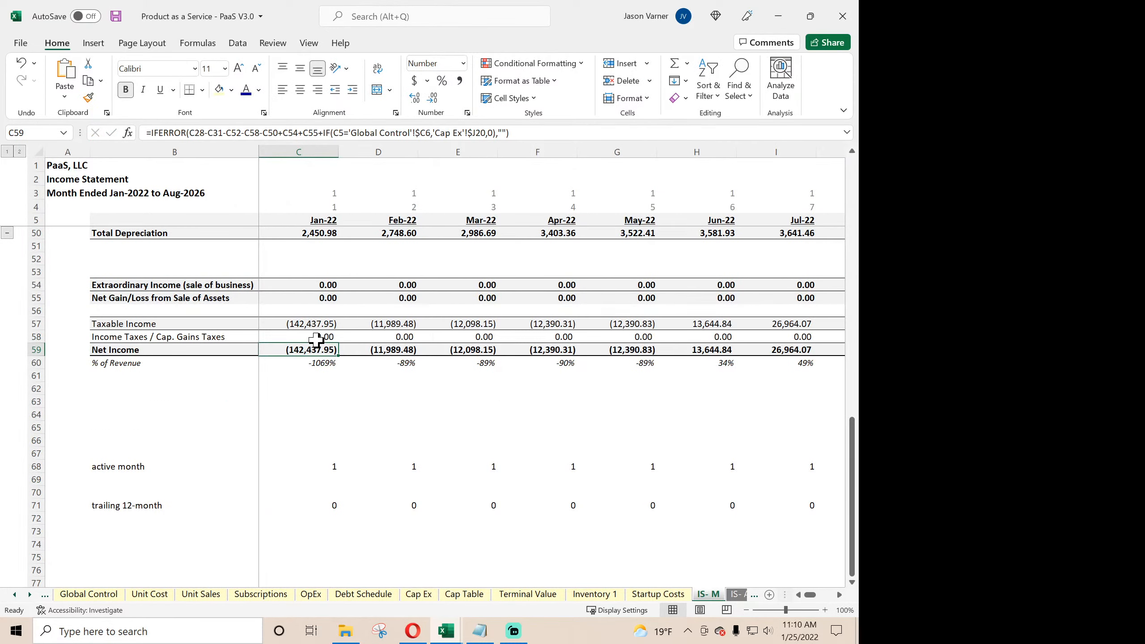
# - Copy the C58 income tax formula across row 58 through Dec-26 and review the FY 2026 Income Taxes on IS- A
pyautogui.click(316, 338)
pyautogui.moveTo(342, 342); pyautogui.dragTo(740, 357)
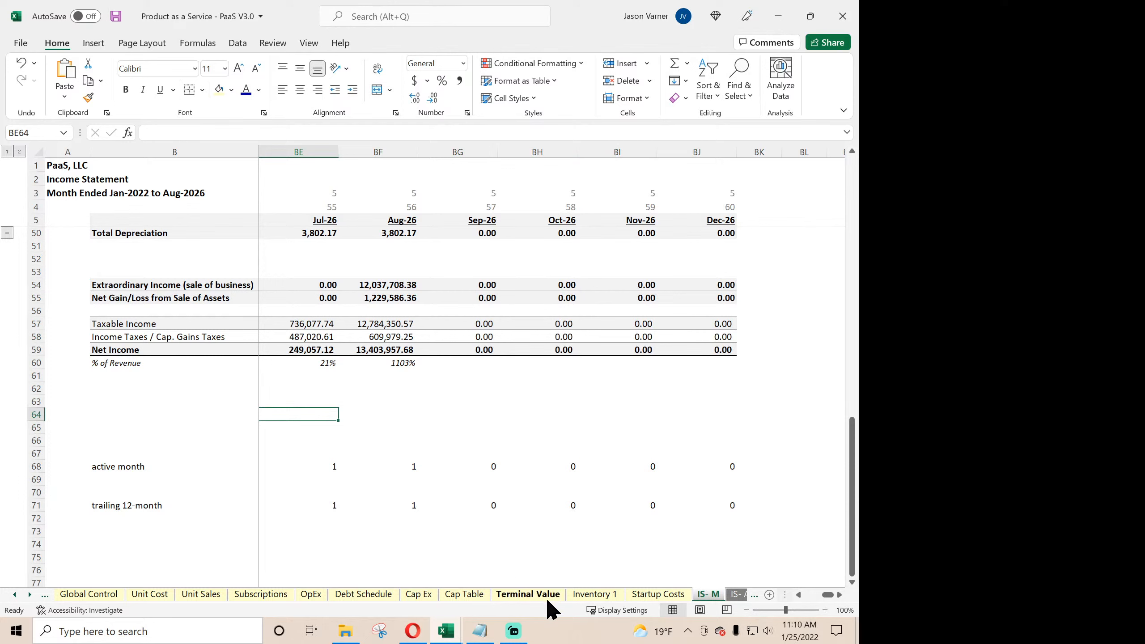
pyautogui.click(736, 595)
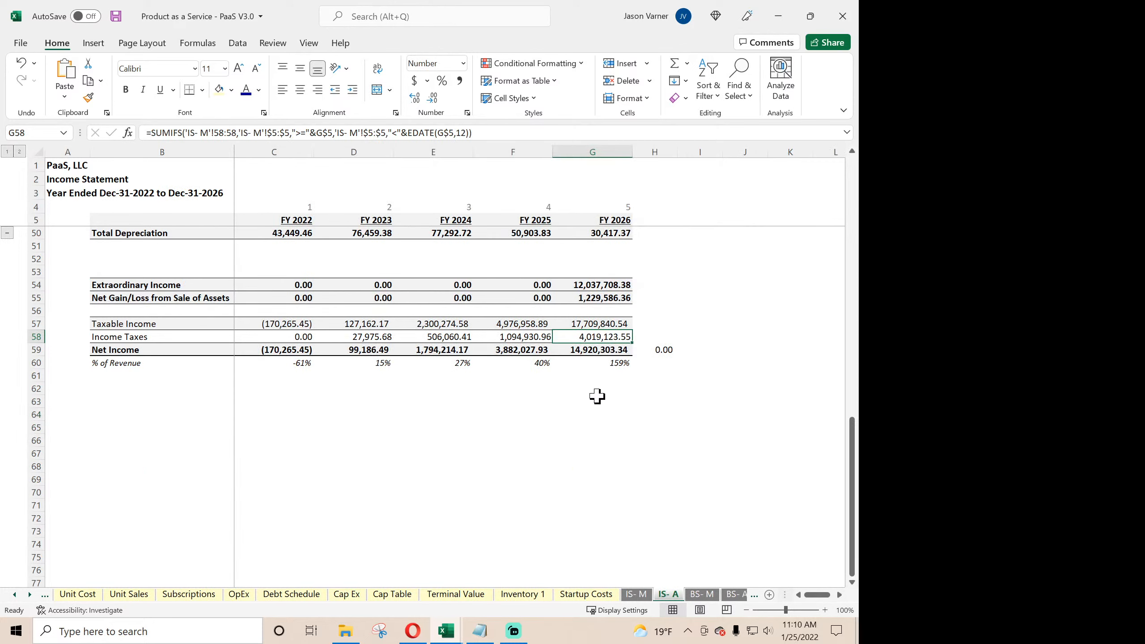
pyautogui.scroll(15, 684, 486)
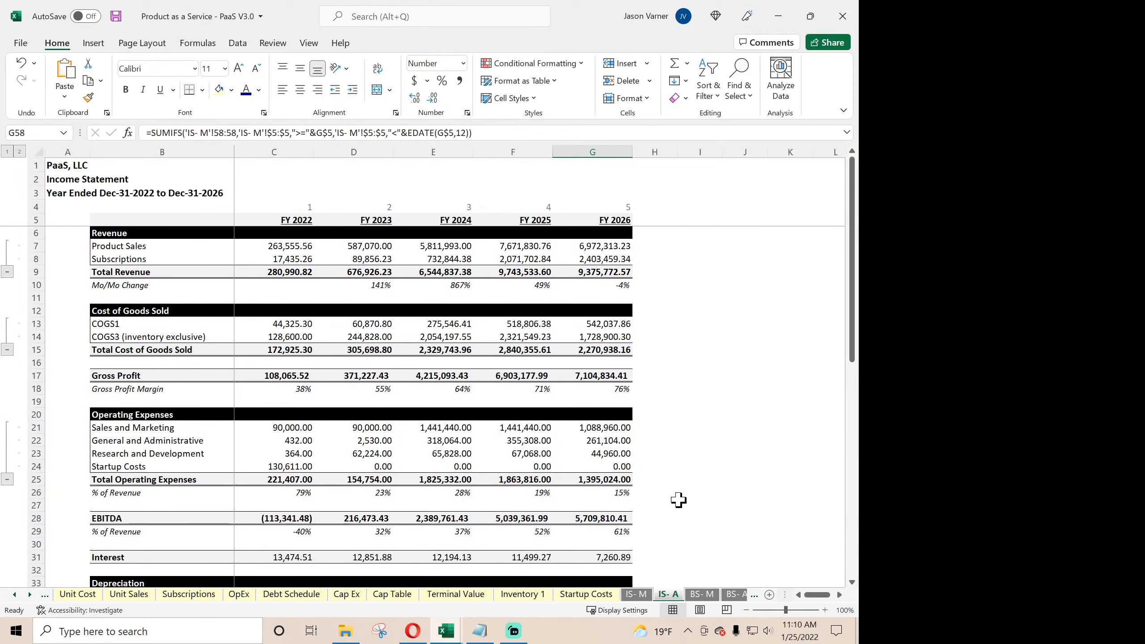
# - Return the IS- M sheet to its first months and top rows, and save the Product as a Service workbook from Global Control
pyautogui.click(647, 596)
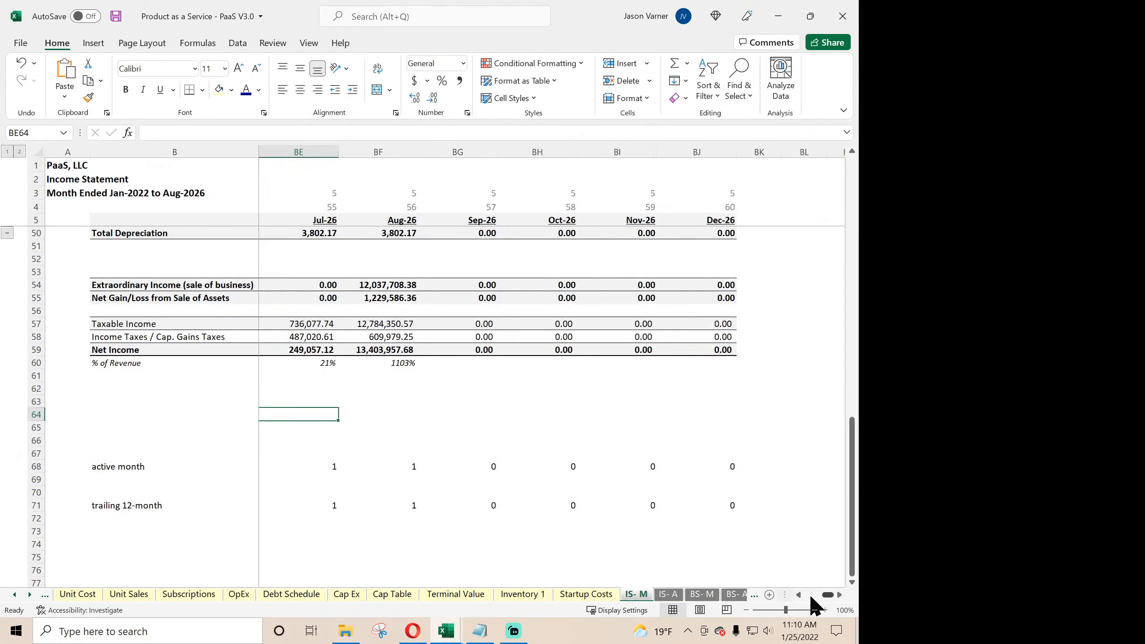
pyautogui.moveTo(828, 596); pyautogui.dragTo(803, 596)
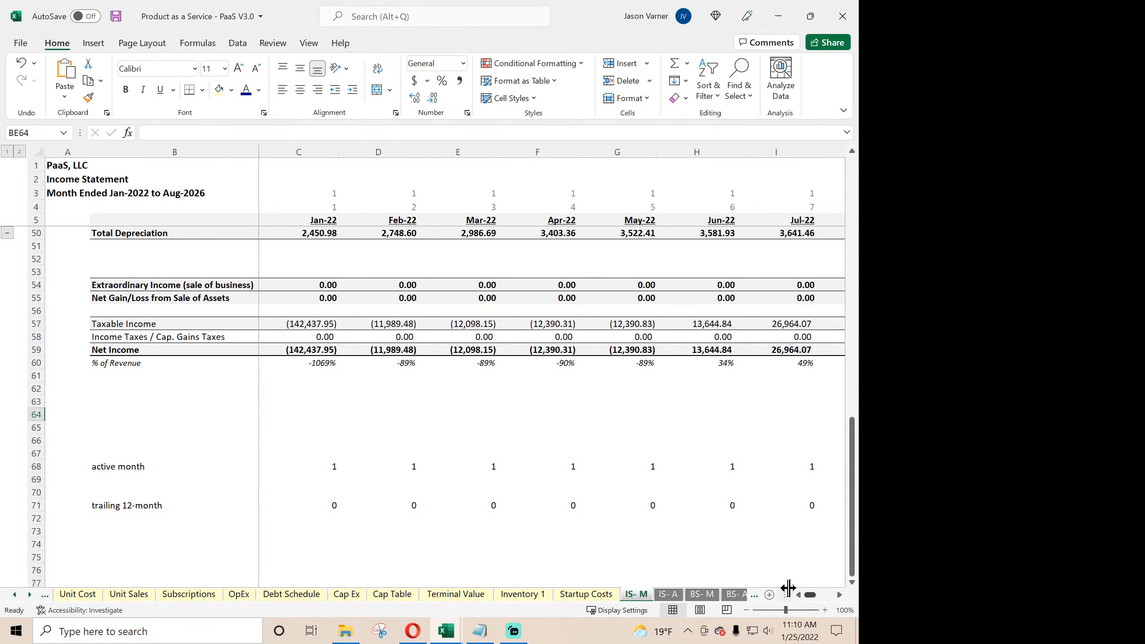
pyautogui.scroll(15, 306, 433)
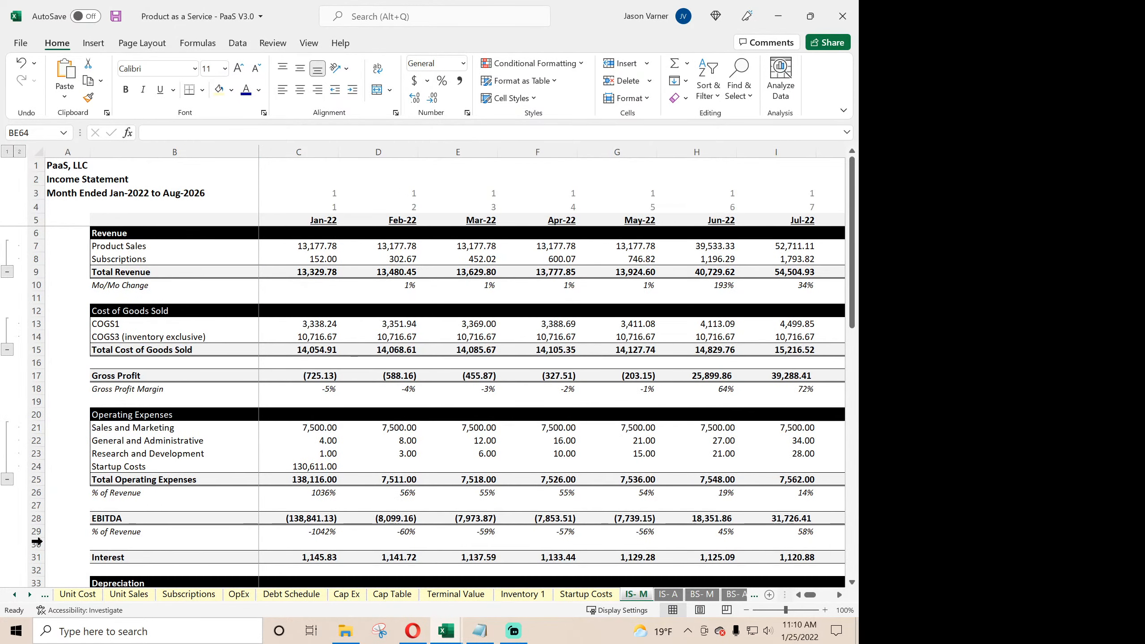
pyautogui.click(15, 595)
pyautogui.click(15, 595)
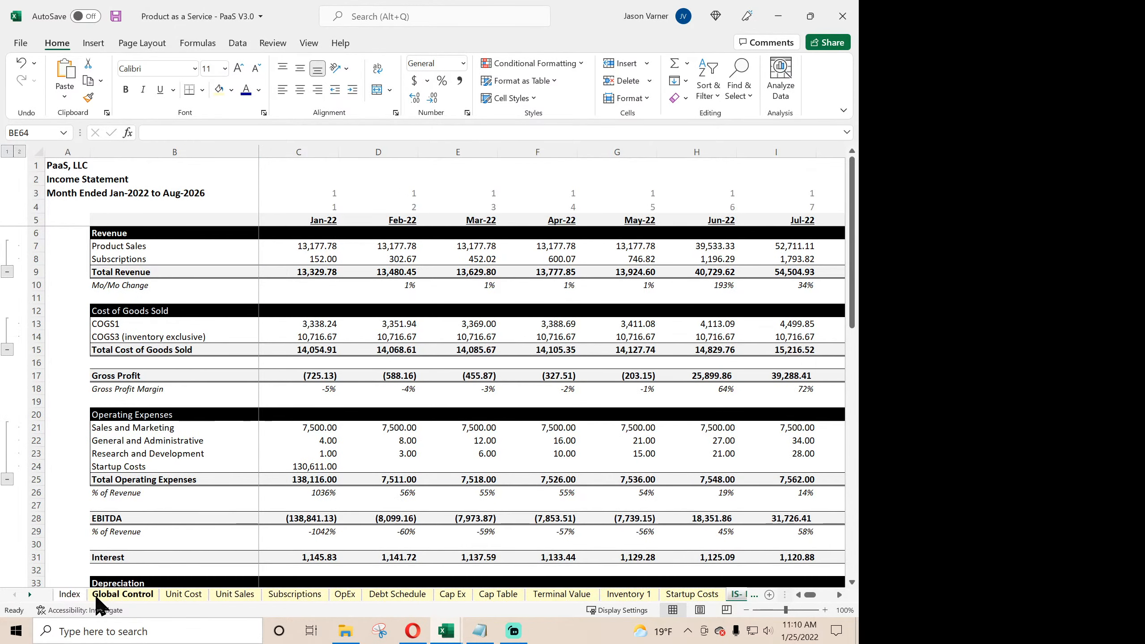
pyautogui.click(117, 596)
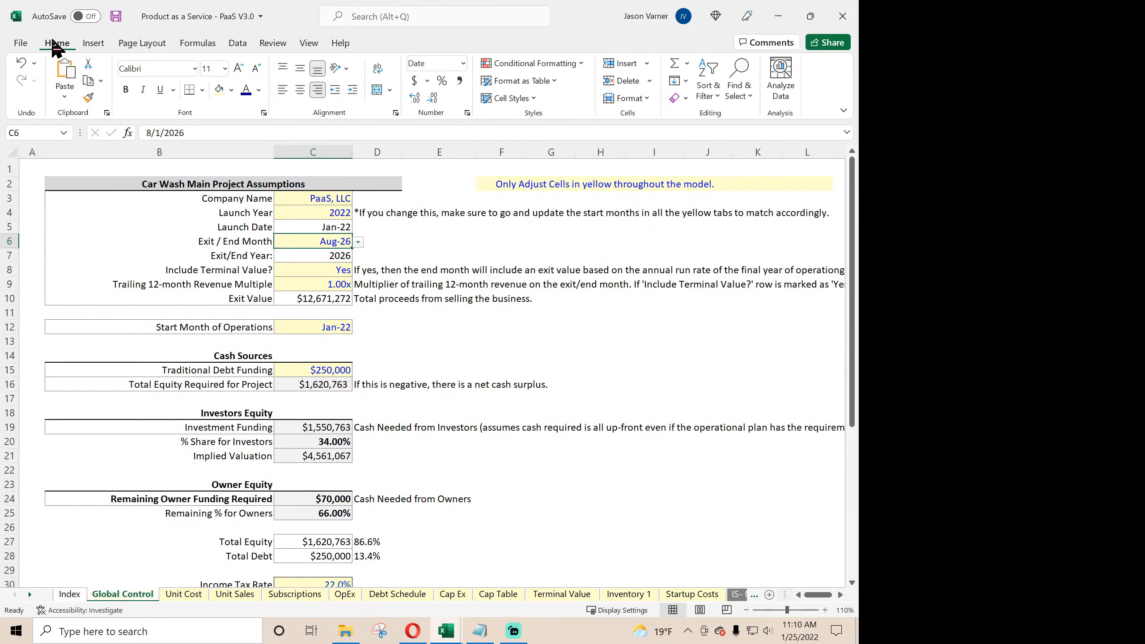
pyautogui.click(116, 16)
# - Open Website or App Subscription Startup Model V3.0, inspect the Jan-23 to Mar-23 income tax formulas in row 56 of IS- M, and close the workbook
pyautogui.moveTo(345, 636)
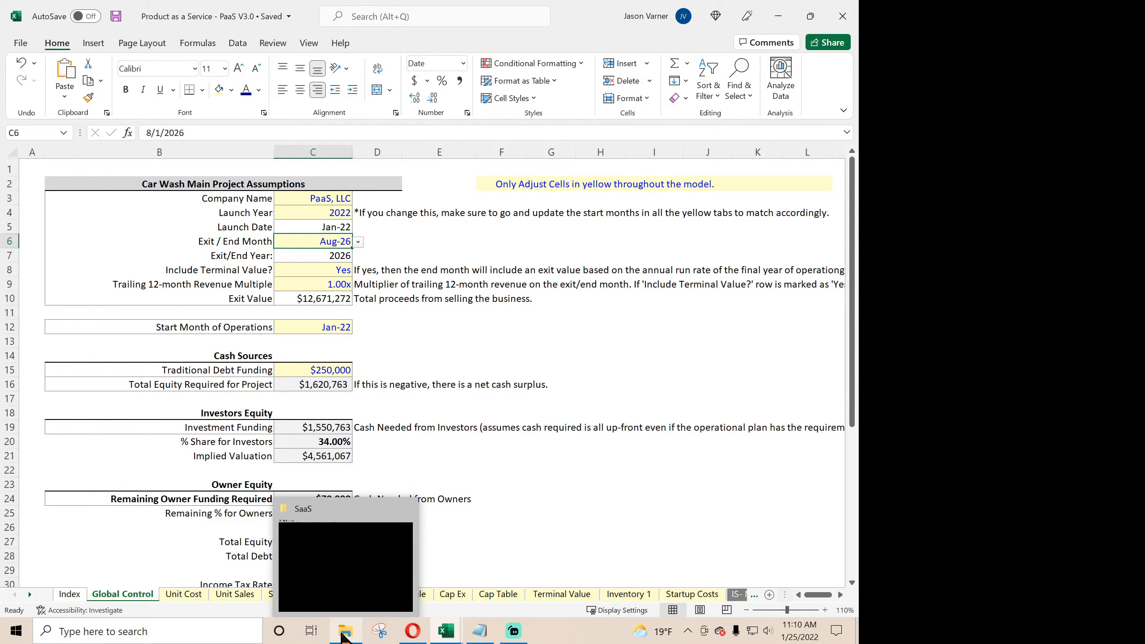
pyautogui.click(345, 634)
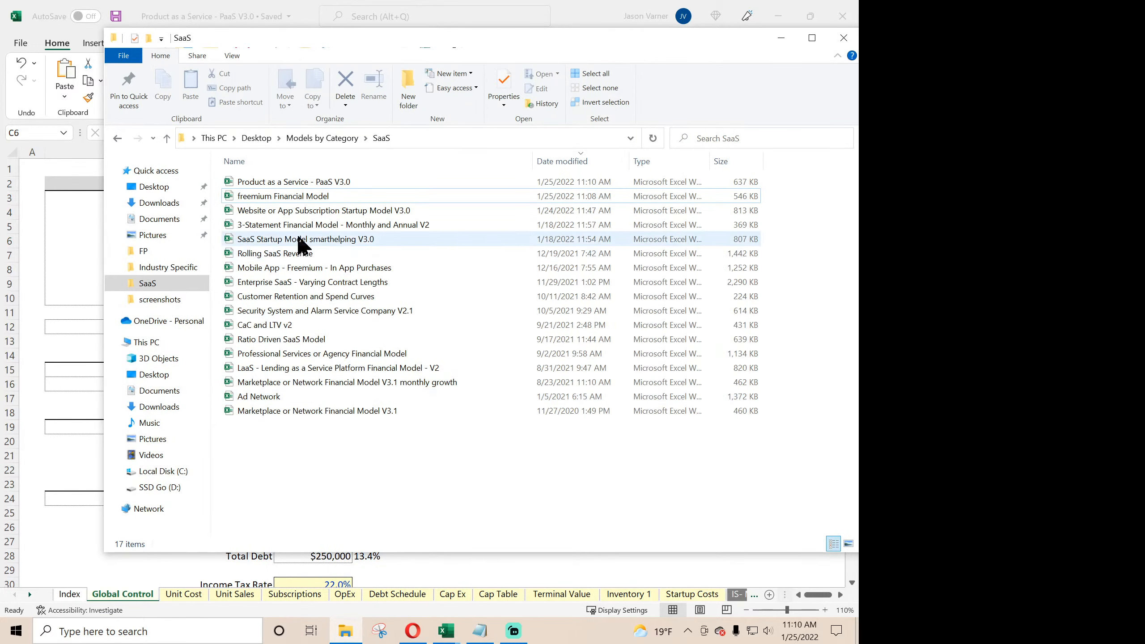
pyautogui.doubleClick(300, 212)
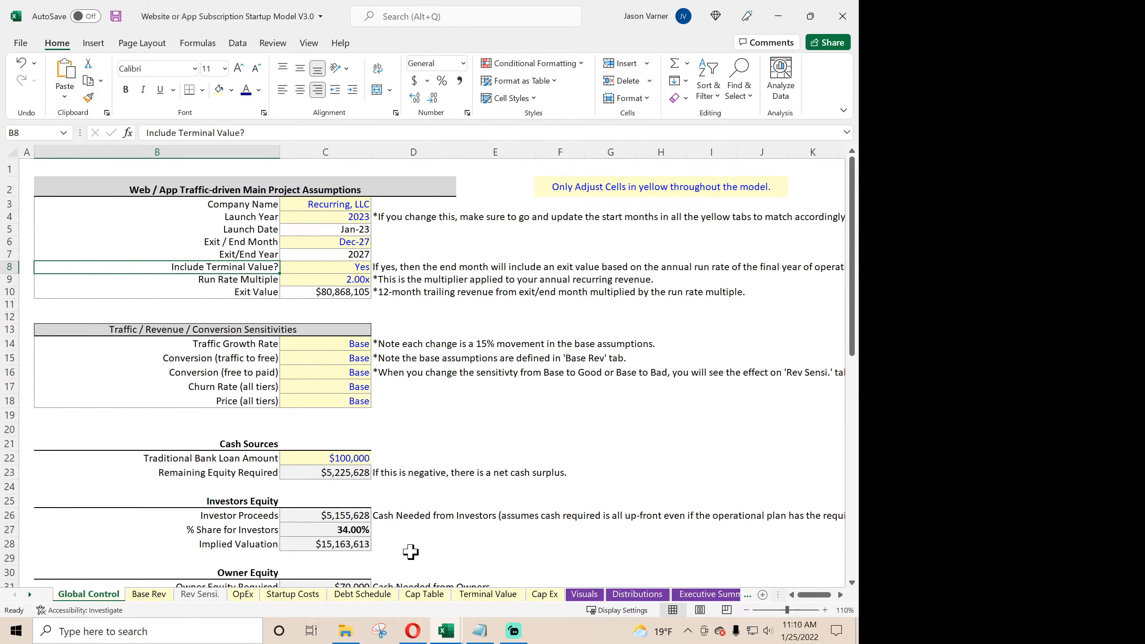
pyautogui.click(26, 594)
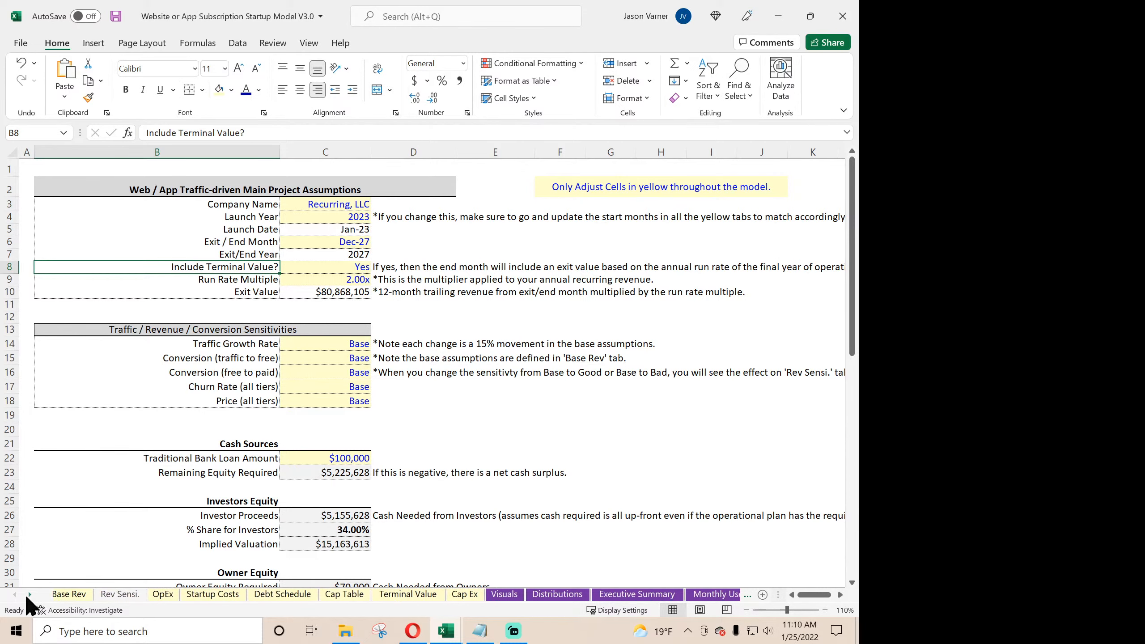
pyautogui.click(501, 595)
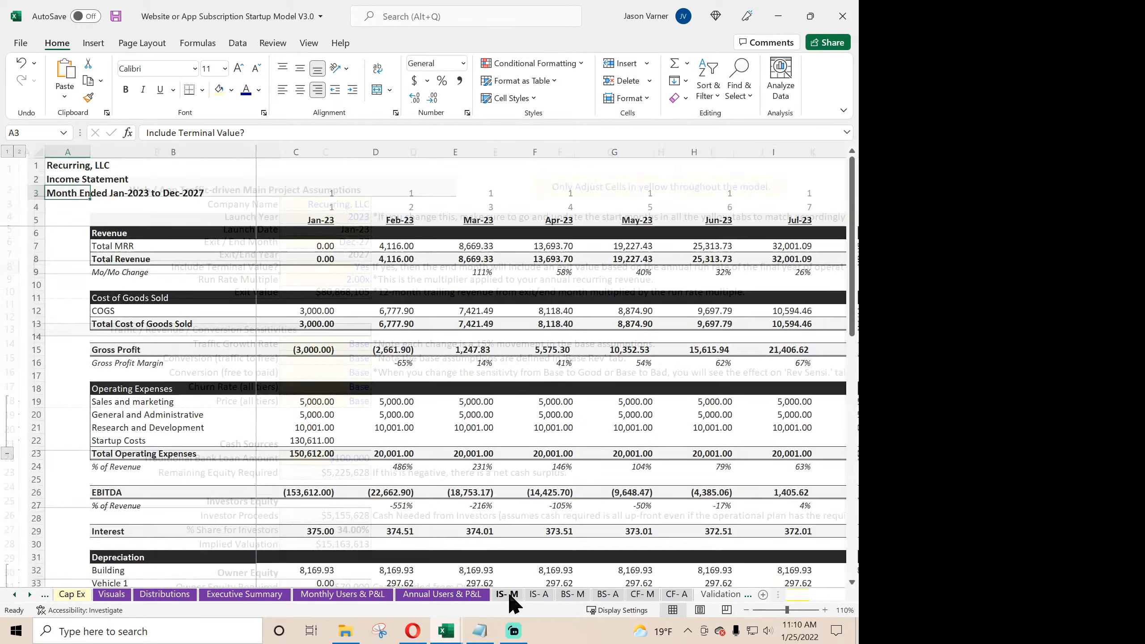
pyautogui.scroll(-15, 493, 504)
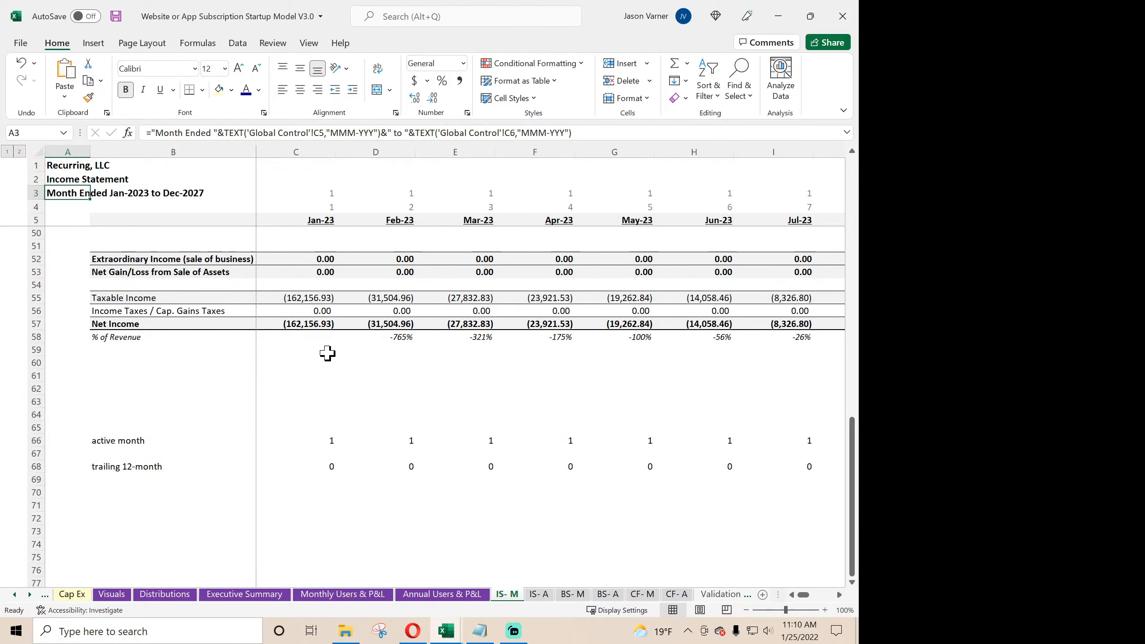
pyautogui.click(316, 311)
pyautogui.click(374, 311)
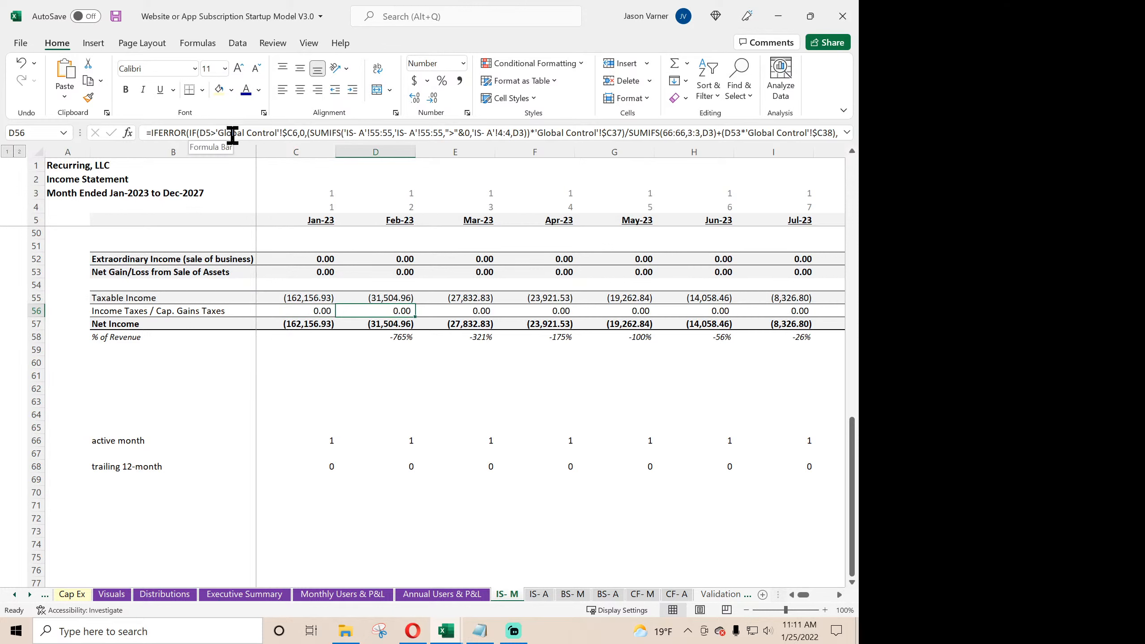
pyautogui.click(469, 312)
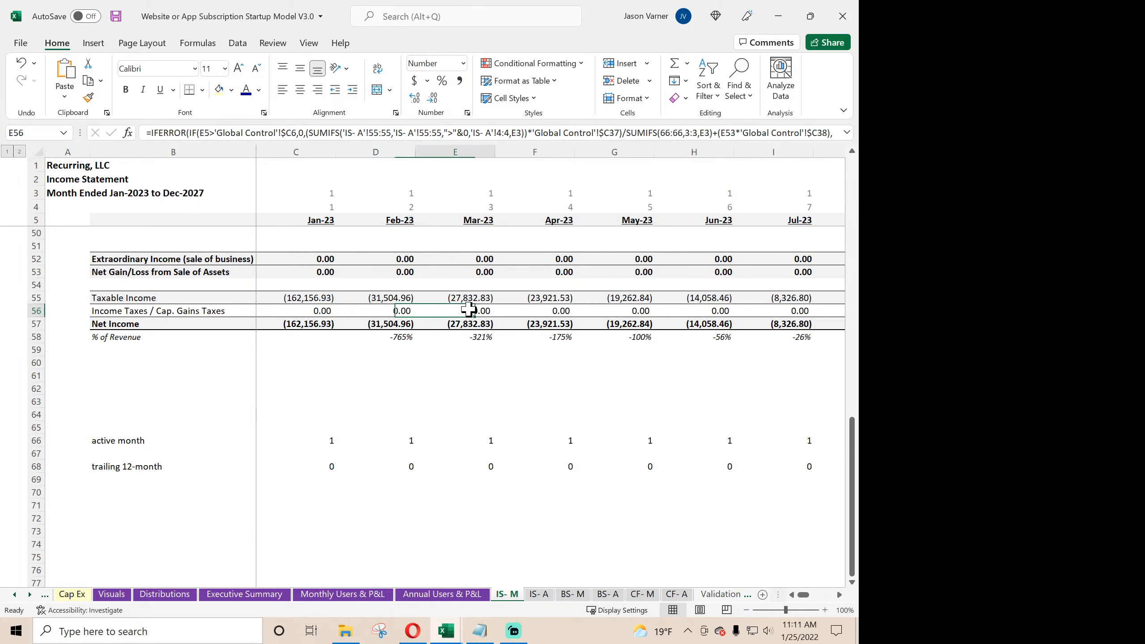
pyautogui.click(843, 16)
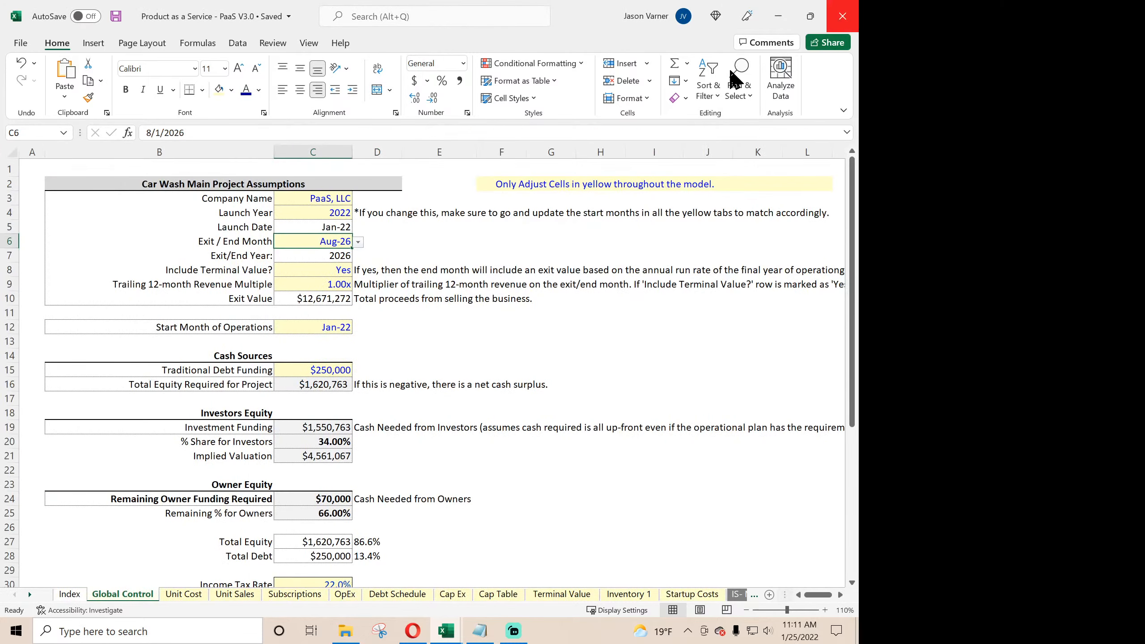
# - Open Car Wash V3 from the Industry Specific folder and inspect the Jan-22 to Mar-22 income tax formulas in row 67 of IS- M
pyautogui.click(346, 631)
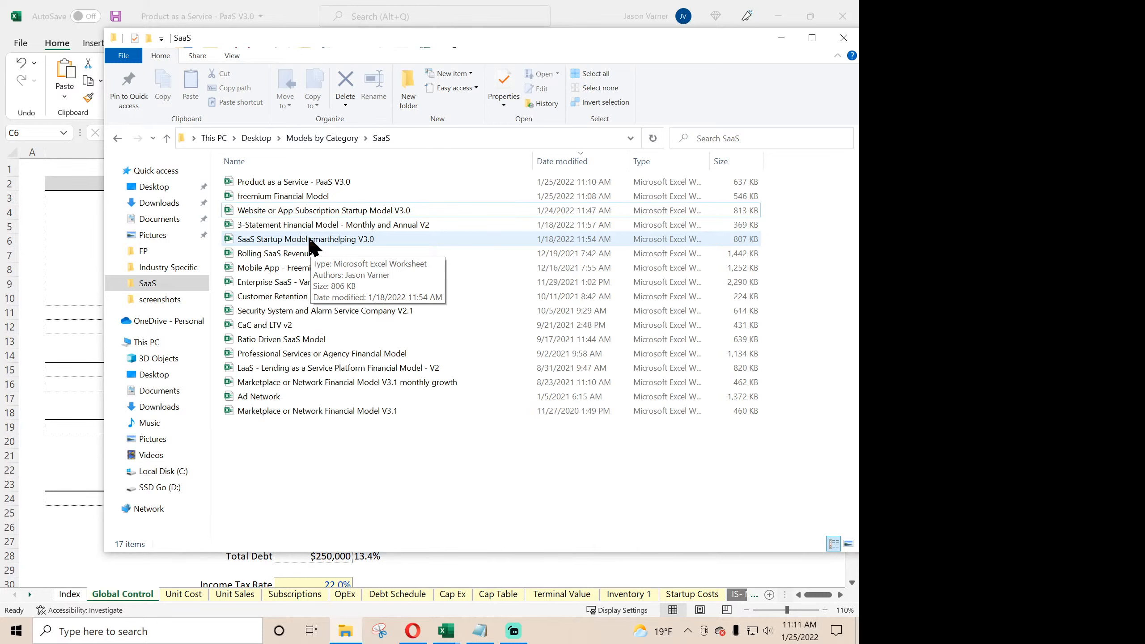
pyautogui.click(156, 268)
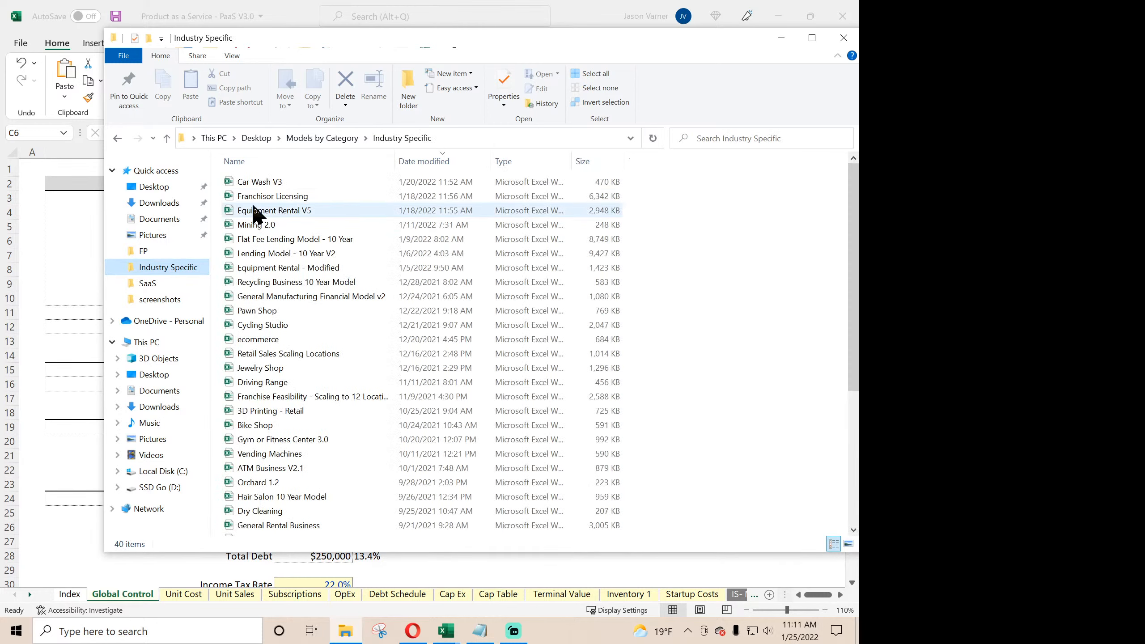
pyautogui.doubleClick(267, 182)
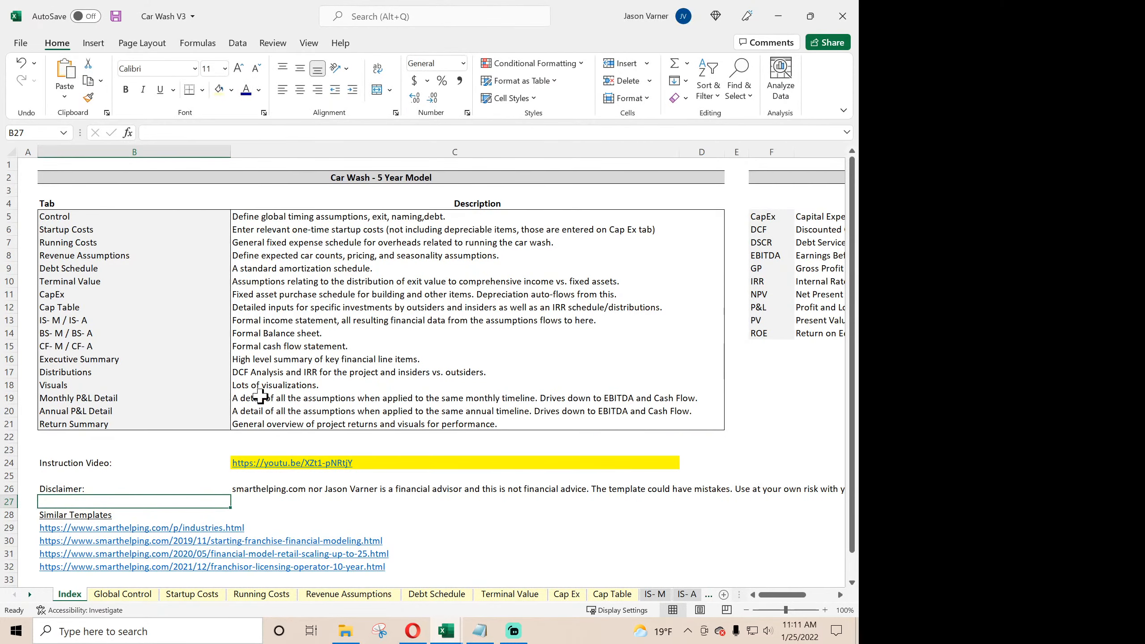
pyautogui.click(656, 595)
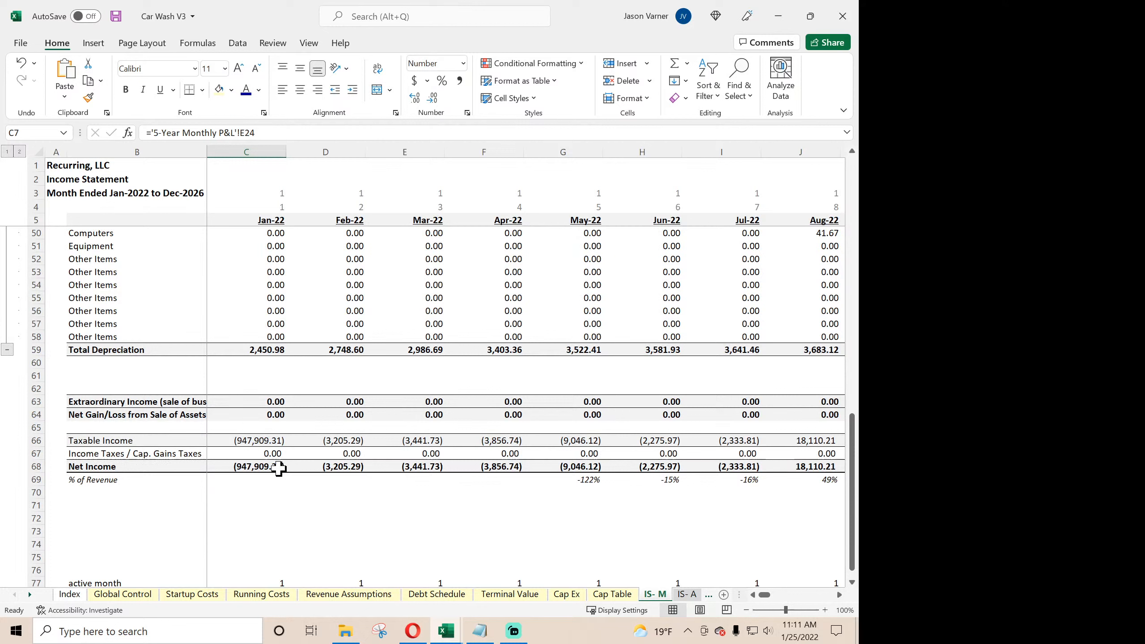
pyautogui.click(268, 453)
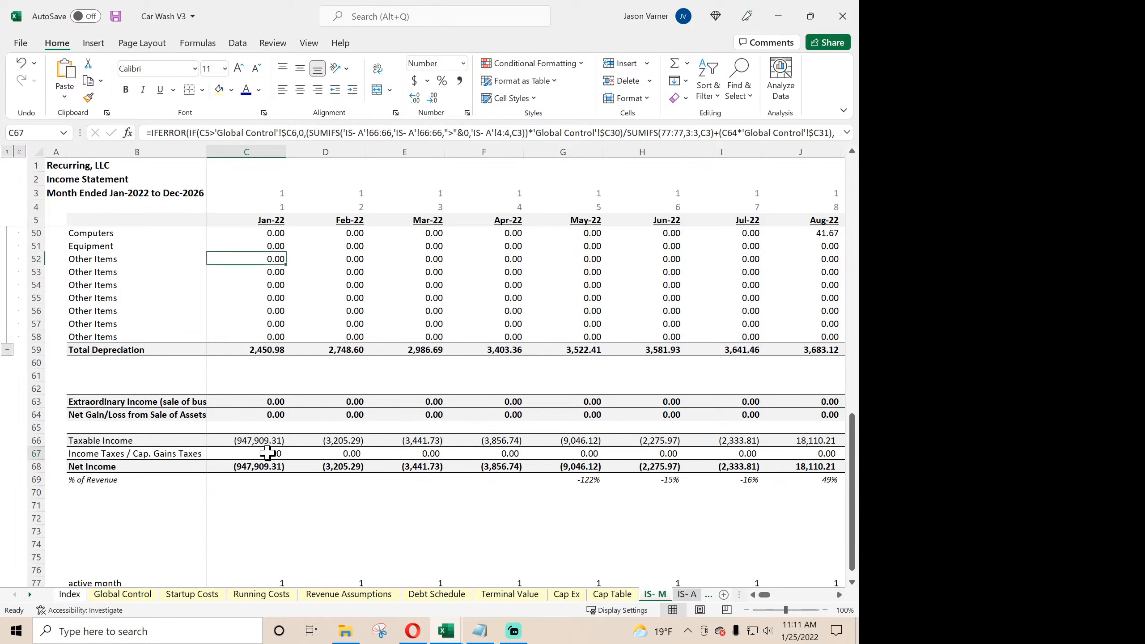
pyautogui.click(322, 455)
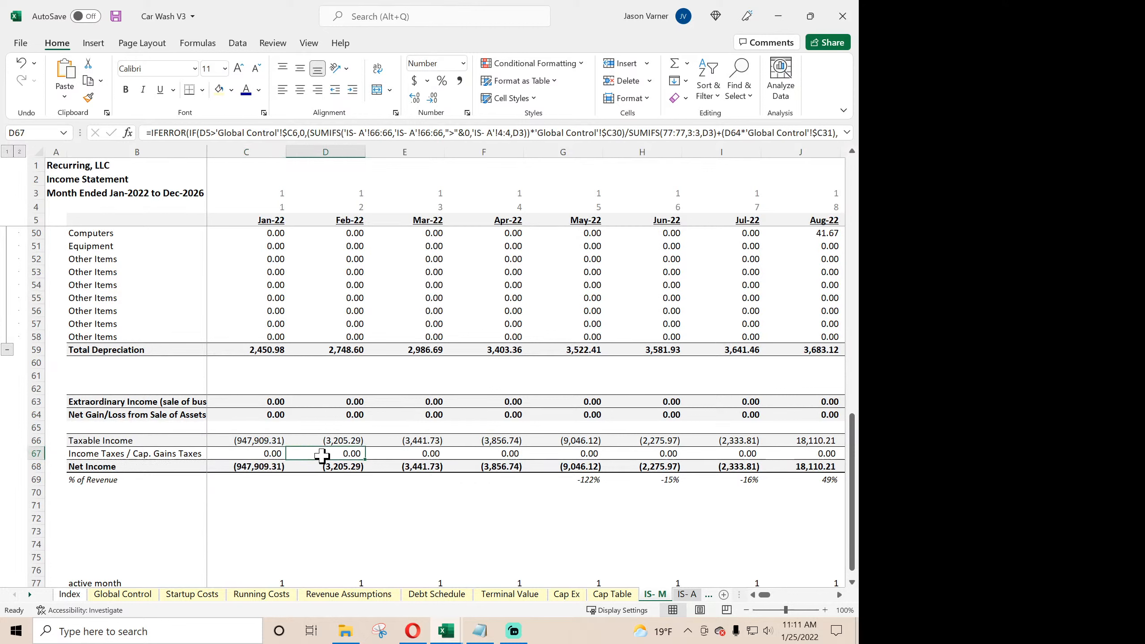
pyautogui.click(411, 457)
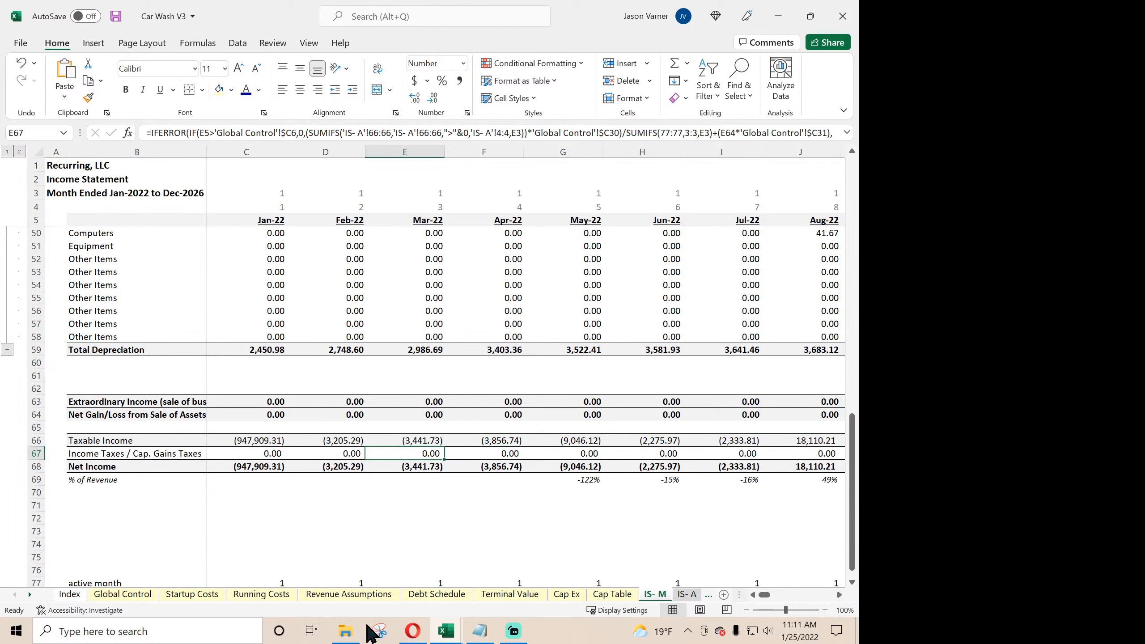
# - Open the Franchisor Licensing workbook from the Industry Specific folder and show its Income Statement - Monthly sheet
pyautogui.click(346, 632)
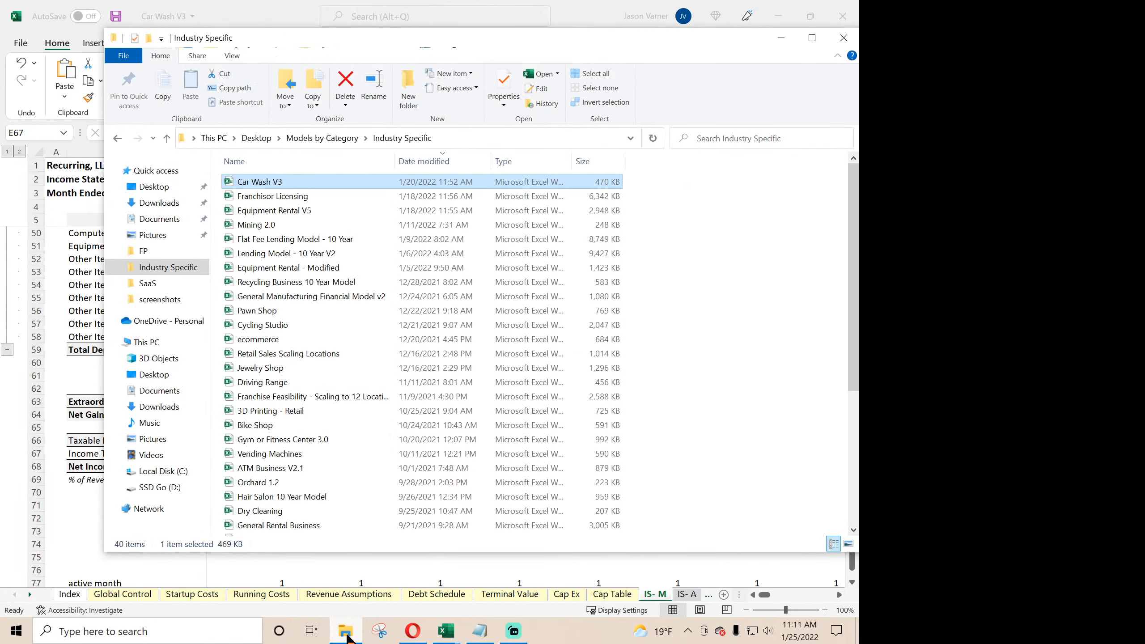
pyautogui.doubleClick(296, 196)
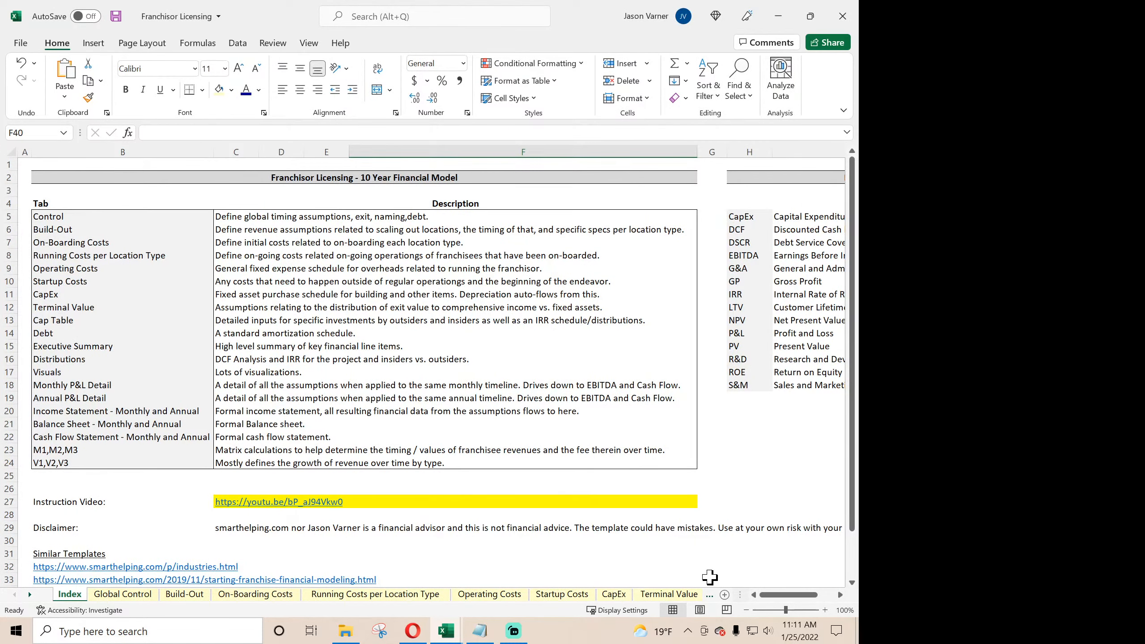
pyautogui.click(29, 592)
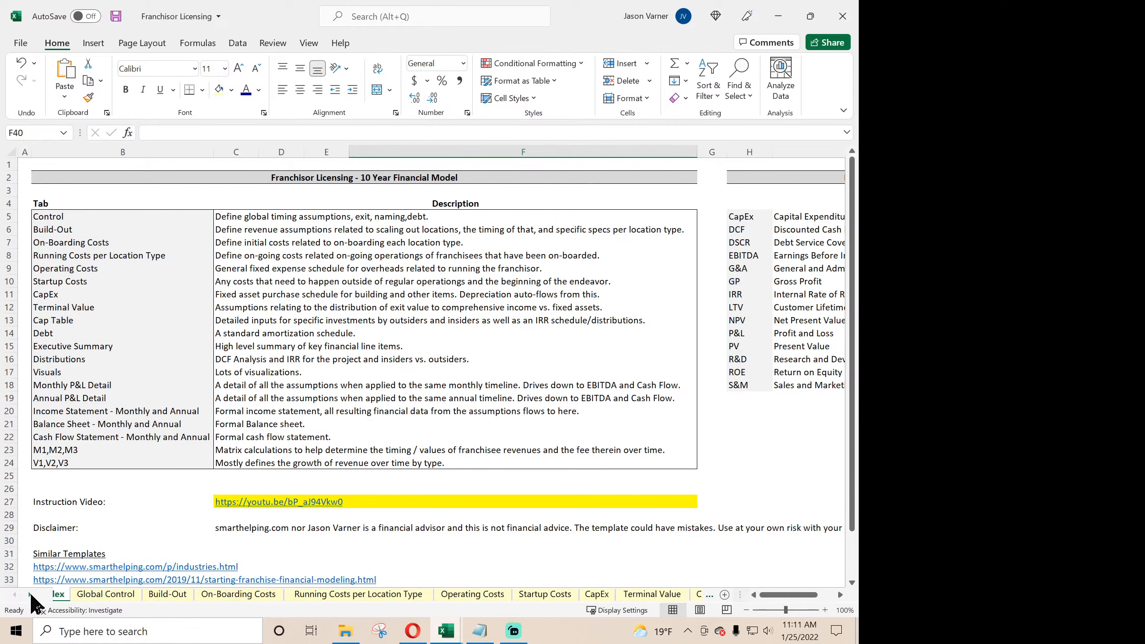
pyautogui.click(29, 592)
pyautogui.click(29, 592)
pyautogui.click(29, 592)
pyautogui.click(30, 592)
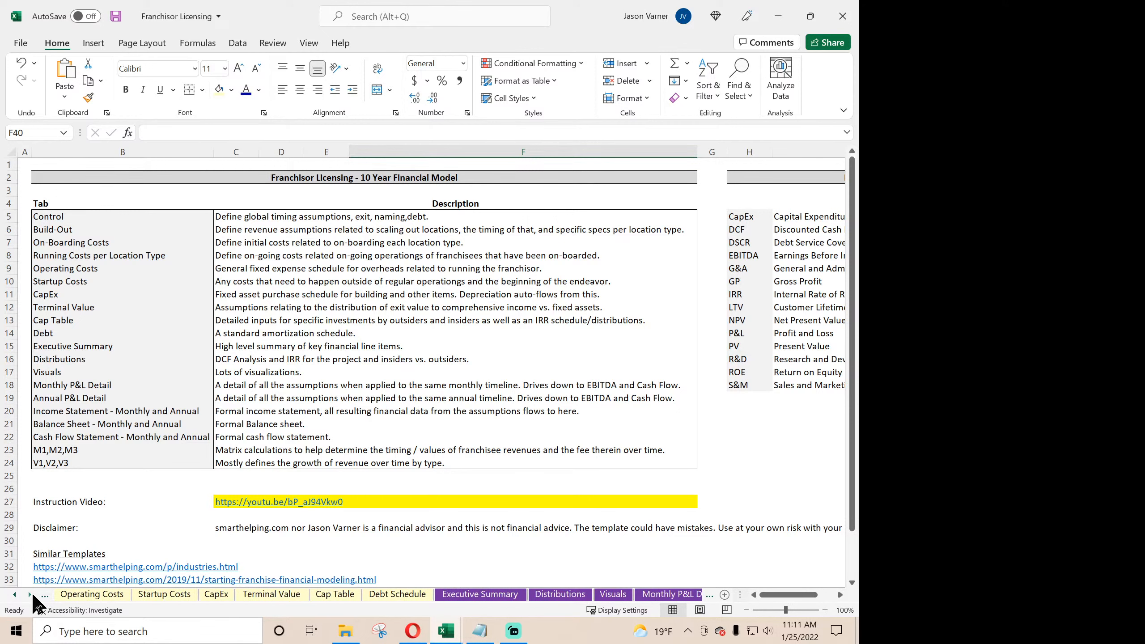
pyautogui.click(31, 594)
pyautogui.click(31, 595)
pyautogui.click(31, 594)
pyautogui.click(31, 594)
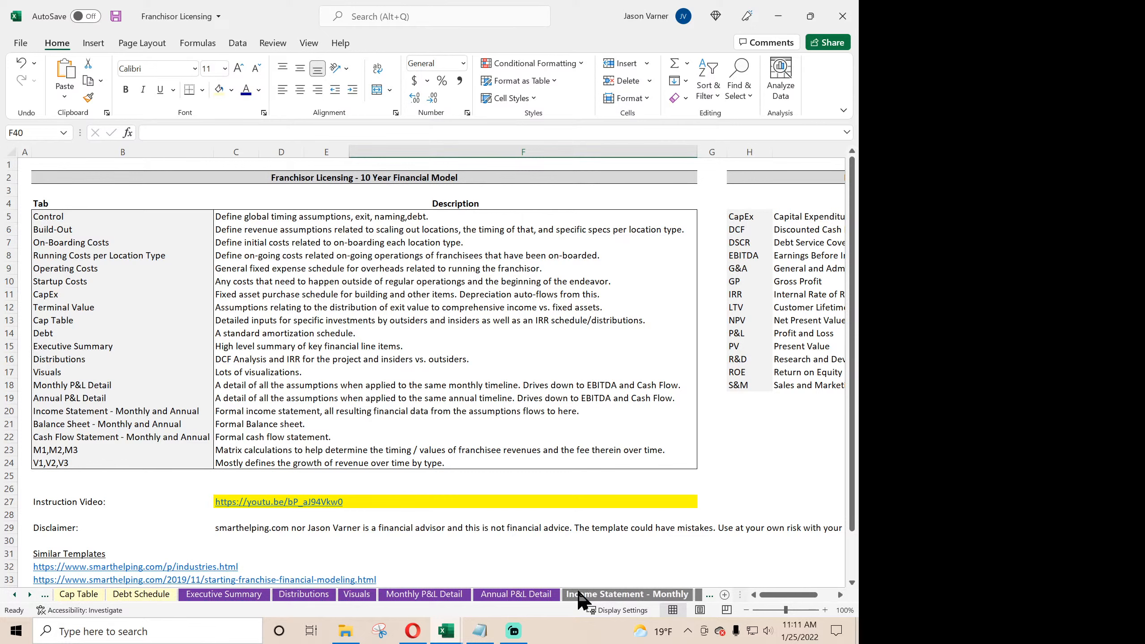
pyautogui.click(658, 594)
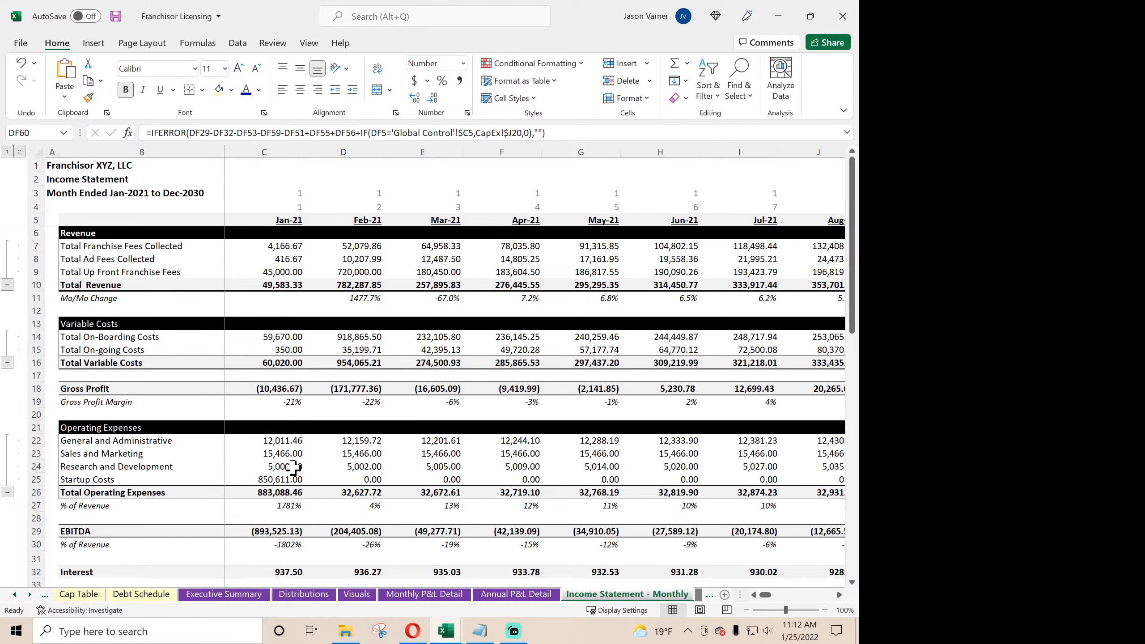
# - Inspect the Jan-21 and Feb-21 income tax formulas in C59 and D59 for an exit-month test
pyautogui.scroll(-15, 293, 468)
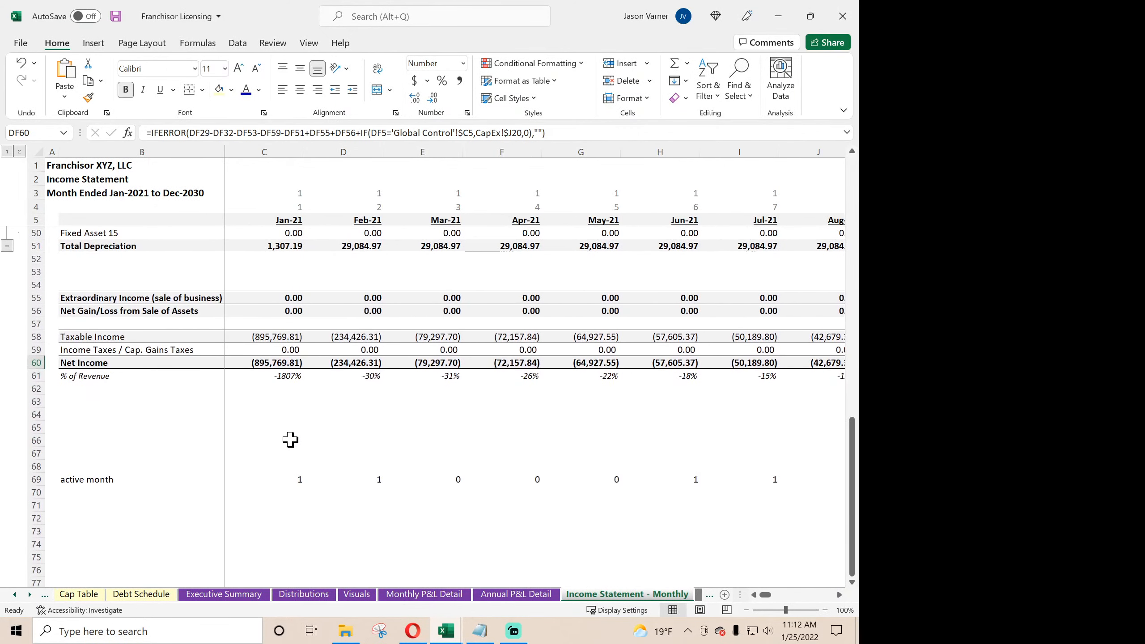
pyautogui.click(279, 348)
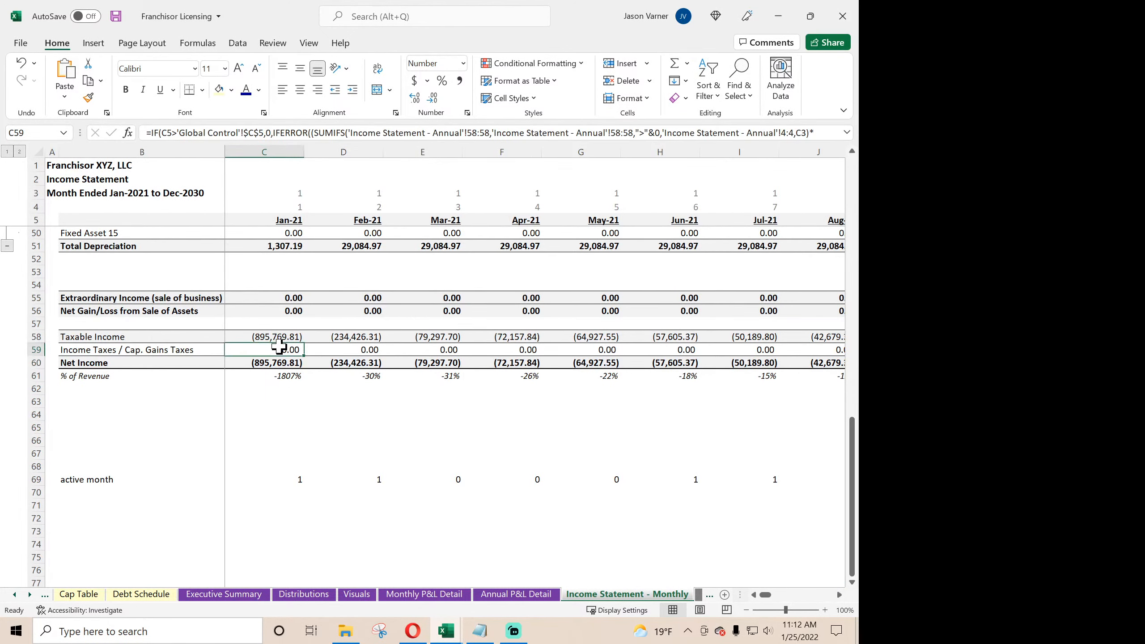
pyautogui.click(359, 352)
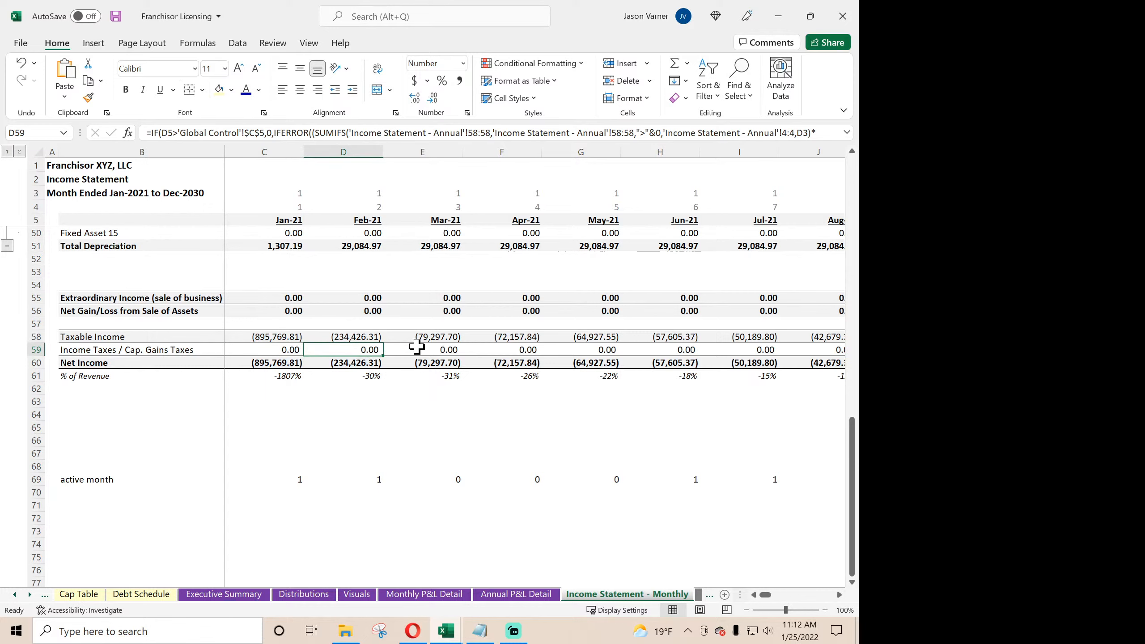
# - Open Equipment Rental V5, inspect the income tax formulas in C156 and D156 on Income Statement - Monthly, and return to Global Control
pyautogui.click(346, 631)
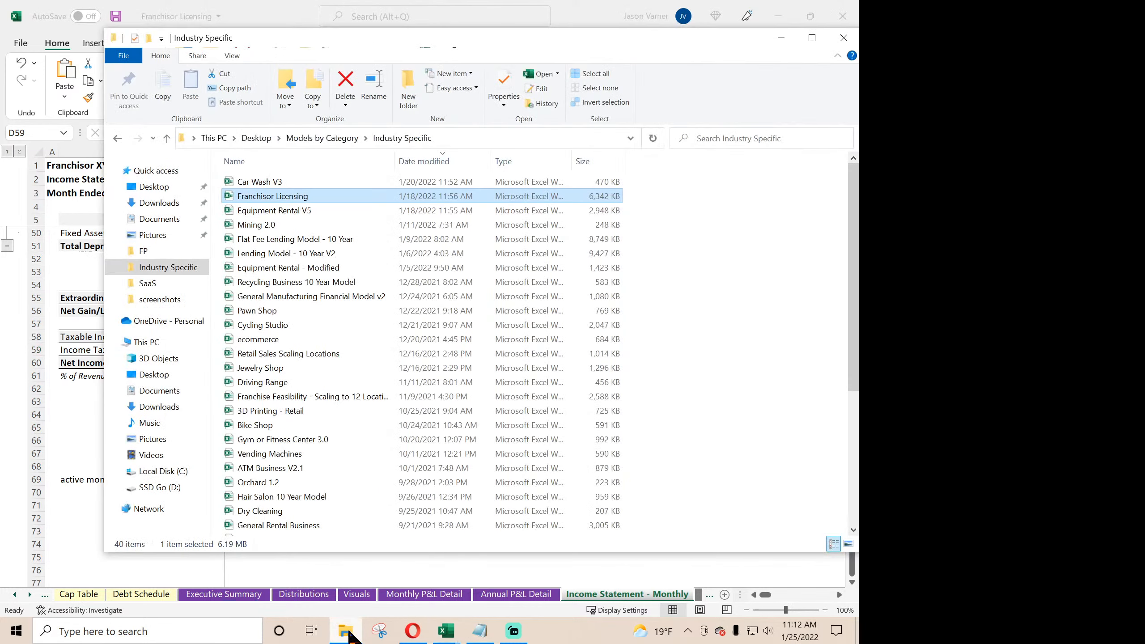
pyautogui.click(300, 212)
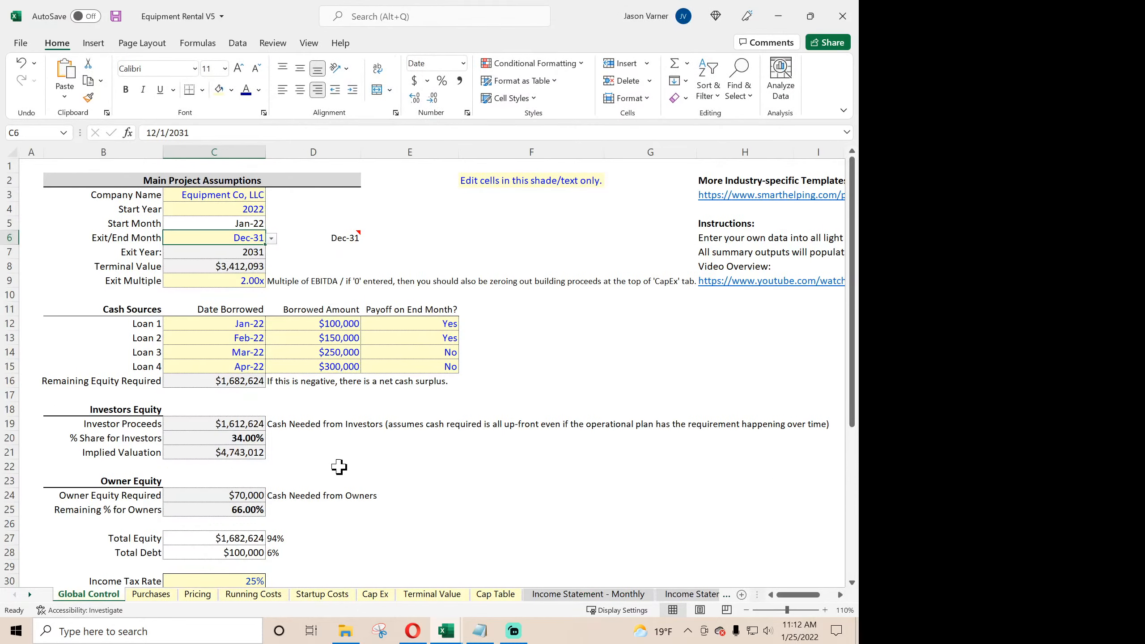
pyautogui.click(571, 594)
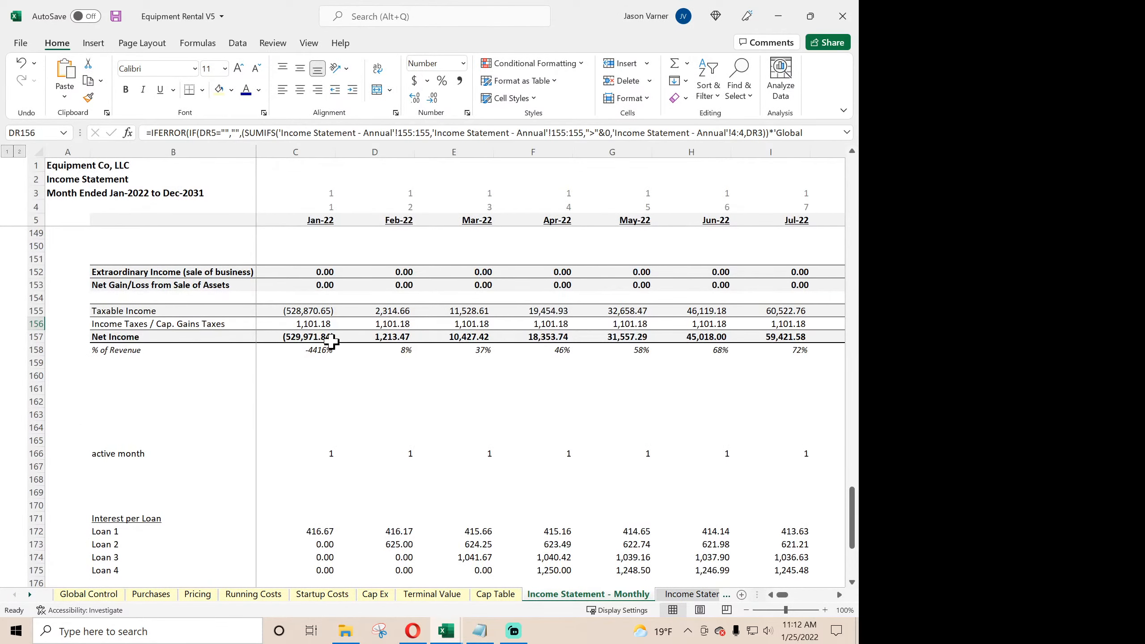
pyautogui.click(310, 325)
pyautogui.click(394, 324)
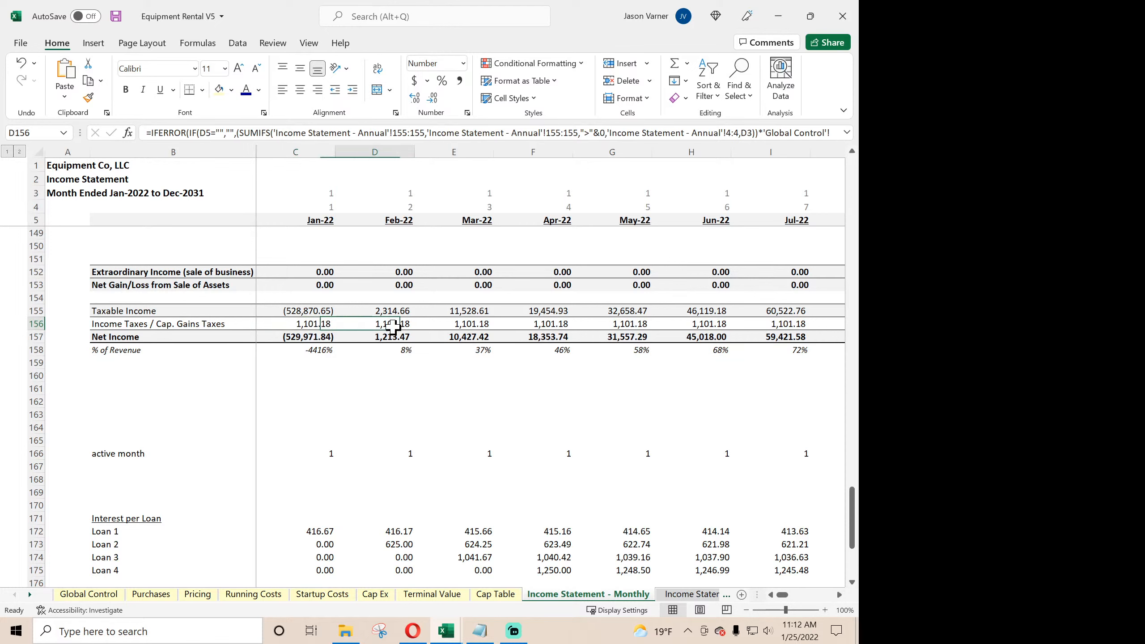
pyautogui.click(85, 595)
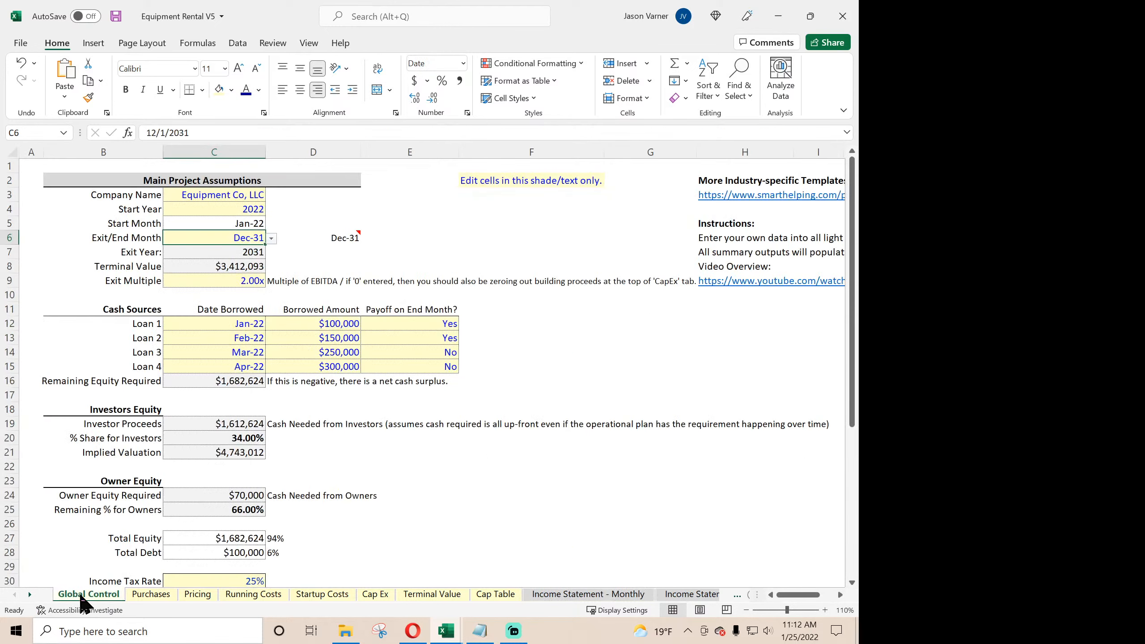
# - Set the Exit/End Month to Jul-31 and inspect the income taxes around that month on Income Statement - Monthly
pyautogui.click(271, 238)
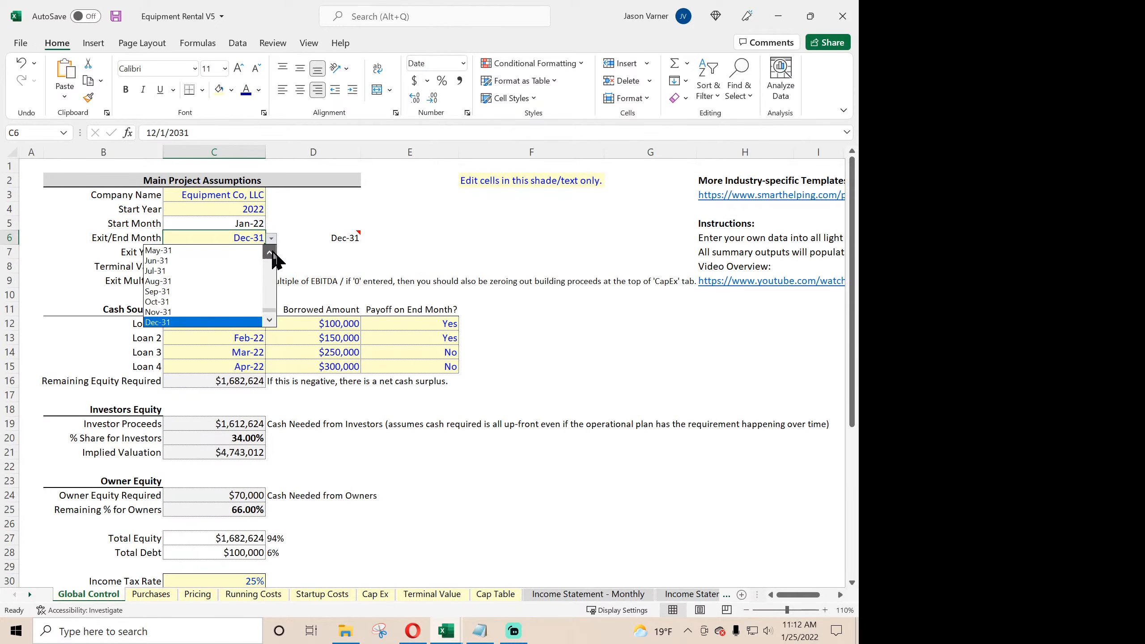
pyautogui.click(216, 270)
pyautogui.click(583, 595)
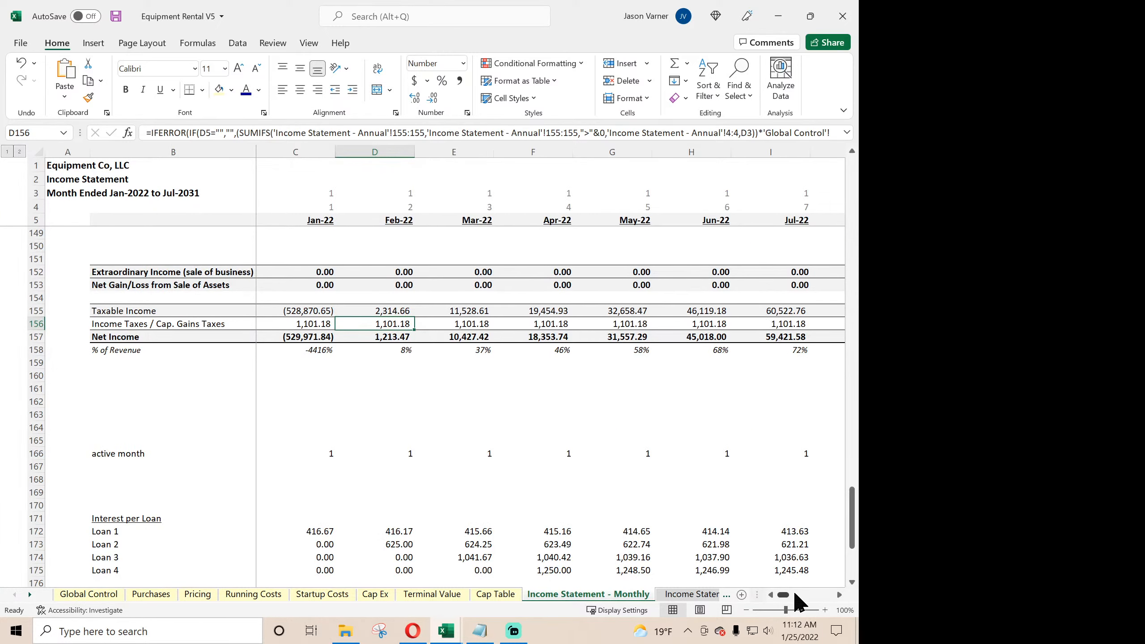
pyautogui.moveTo(795, 594); pyautogui.dragTo(831, 596)
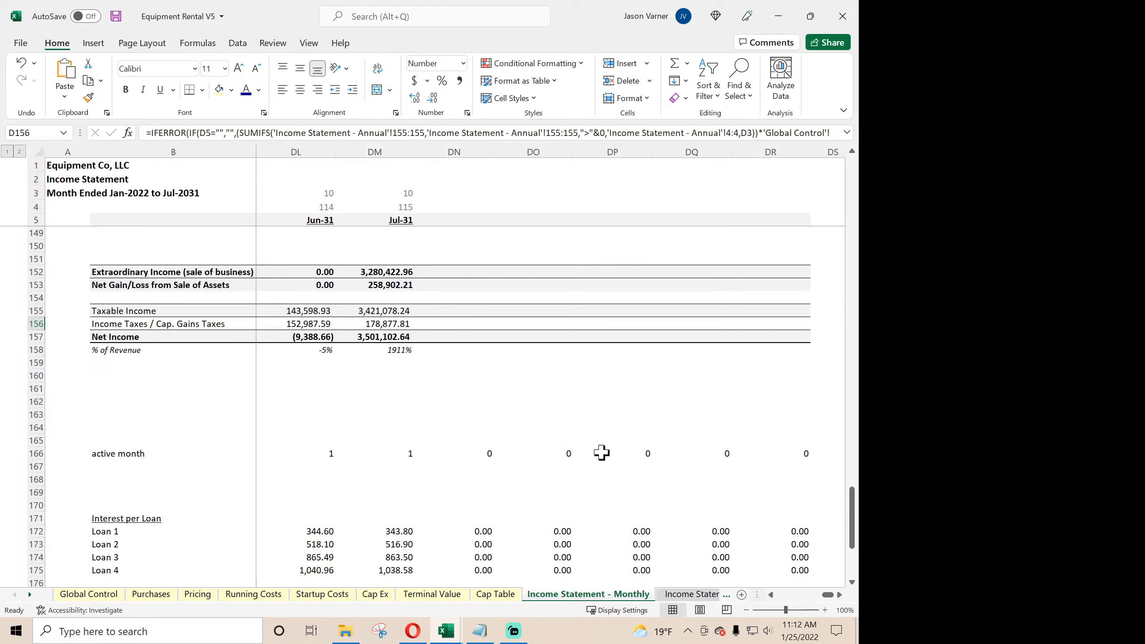
pyautogui.click(436, 324)
pyautogui.click(385, 324)
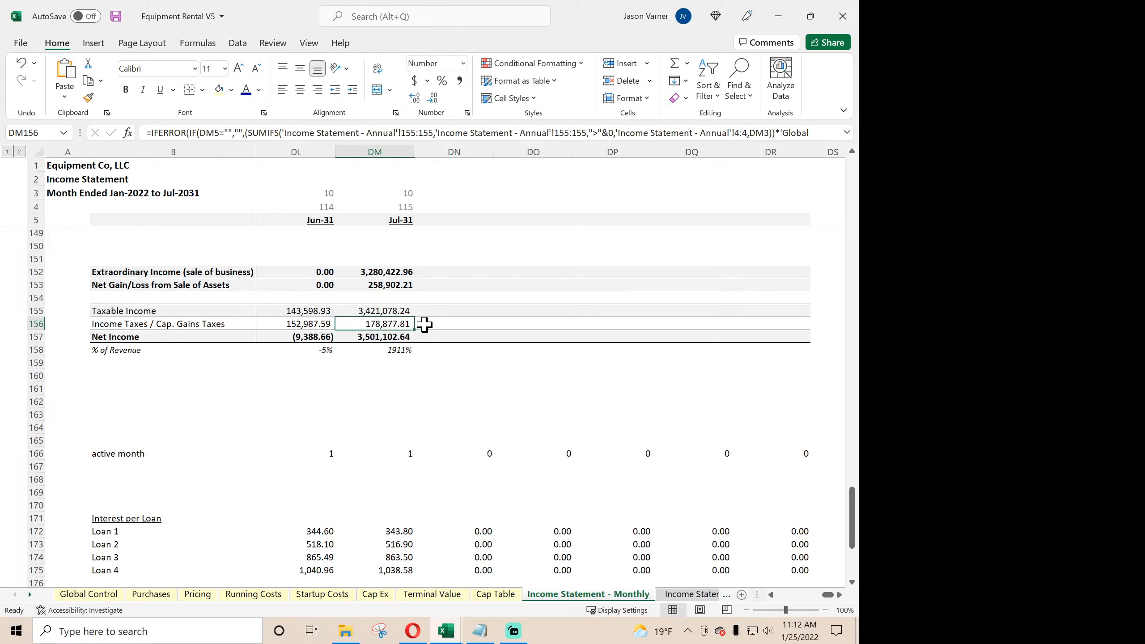
# - Close Equipment Rental V5 without saving the test change, and close the Franchisor Licensing and Car Wash V3 workbooks
pyautogui.click(844, 15)
pyautogui.click(433, 336)
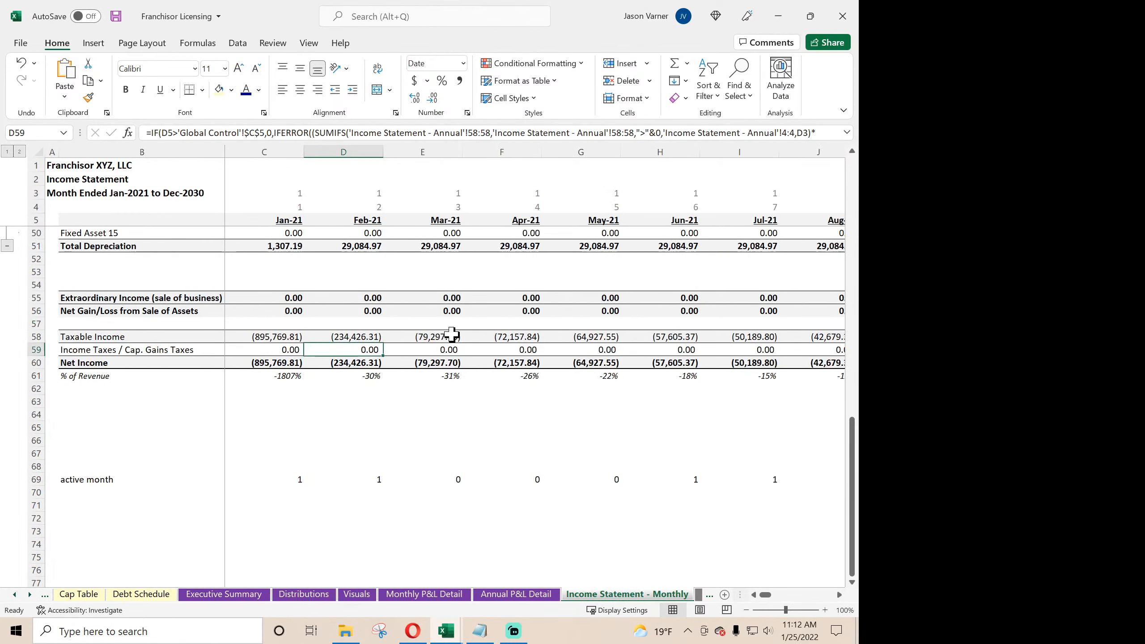
pyautogui.click(503, 322)
pyautogui.click(843, 16)
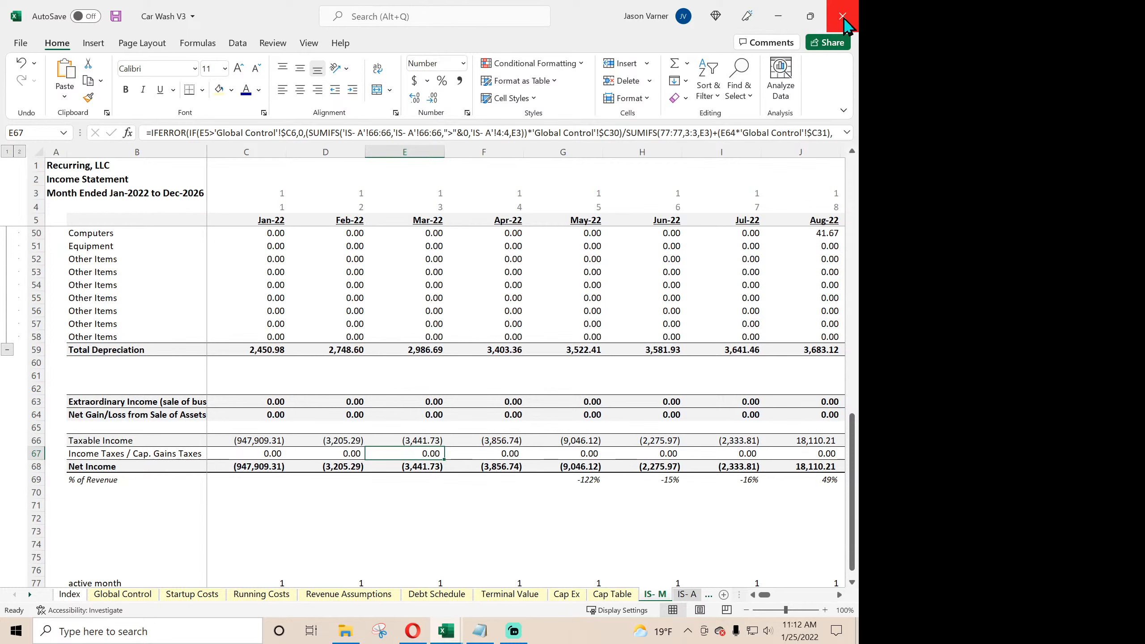
pyautogui.click(843, 16)
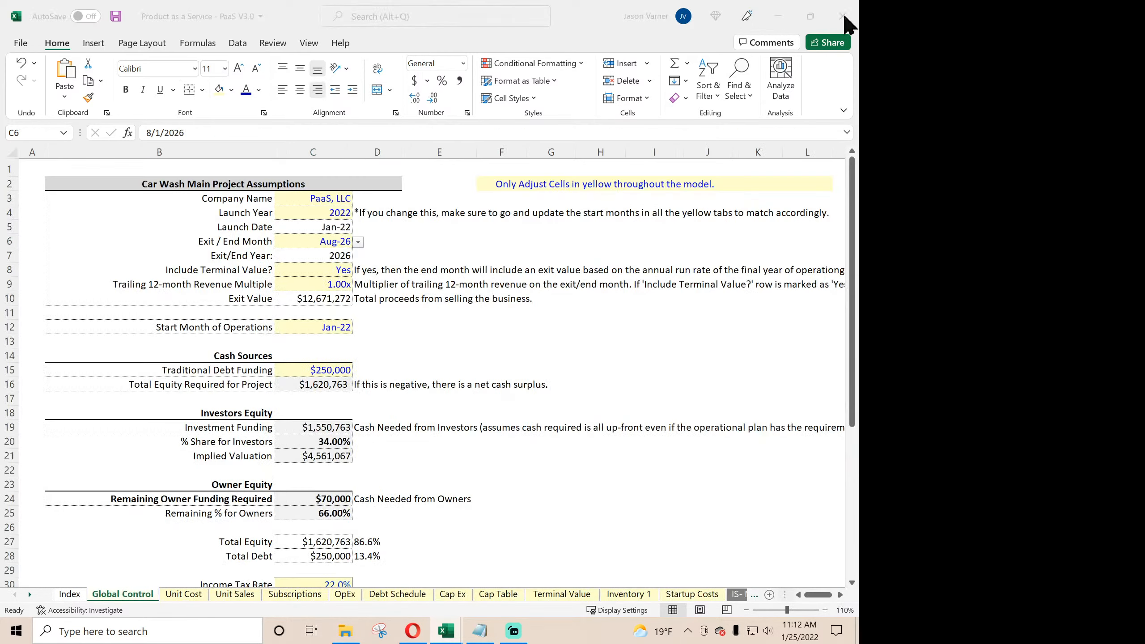
# - Close the Product as a Service - PaaS V3.0 workbook and save its changes
pyautogui.click(493, 438)
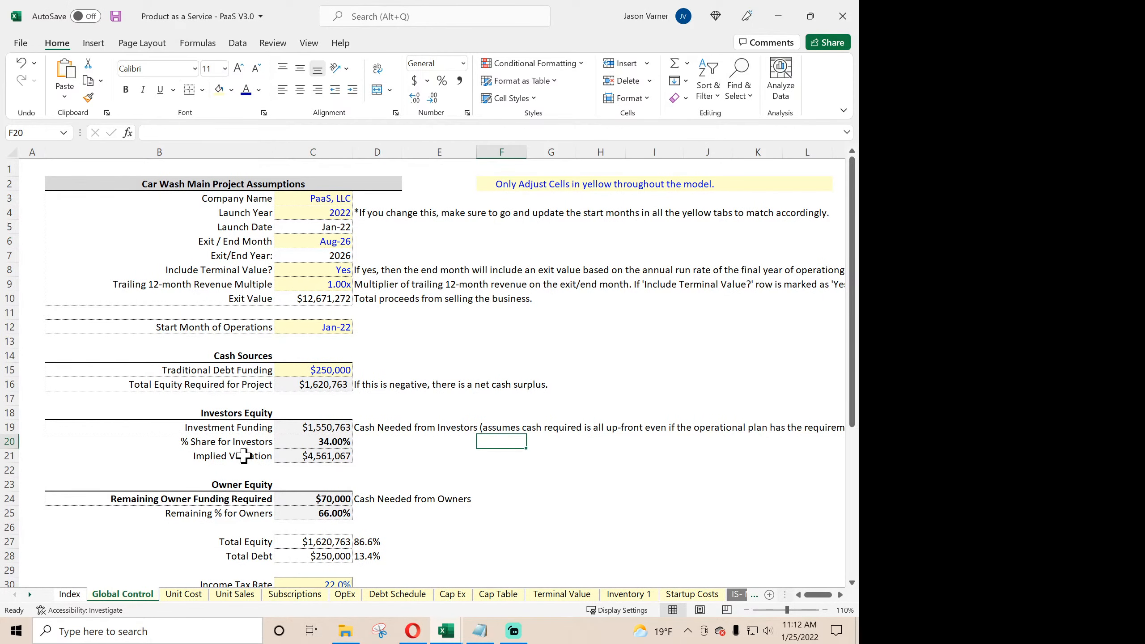
pyautogui.click(843, 16)
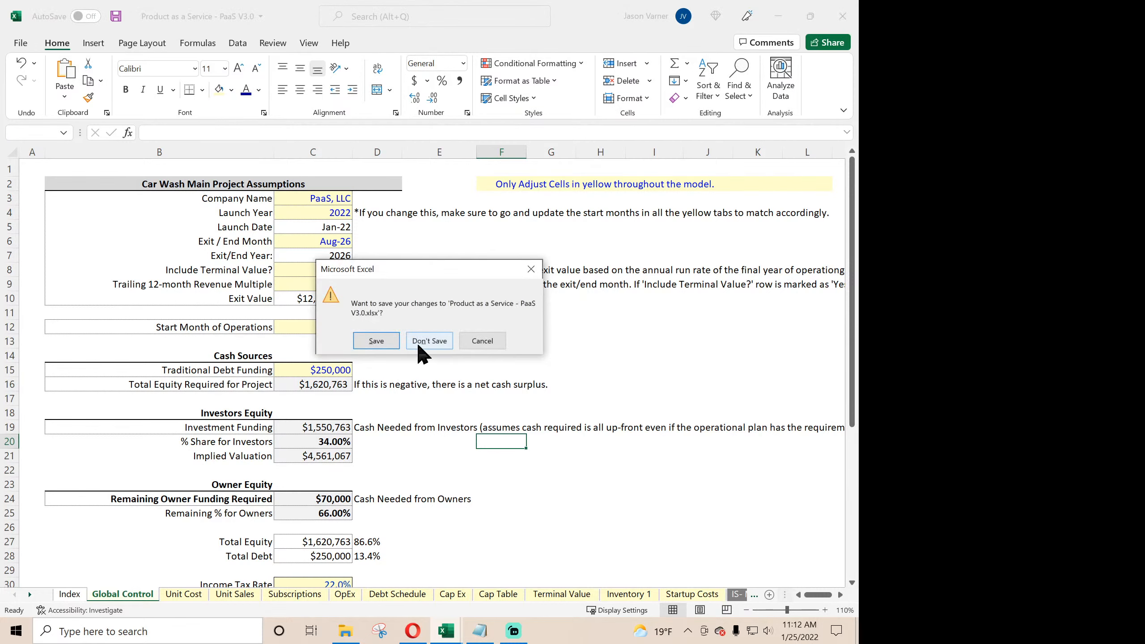
pyautogui.click(379, 341)
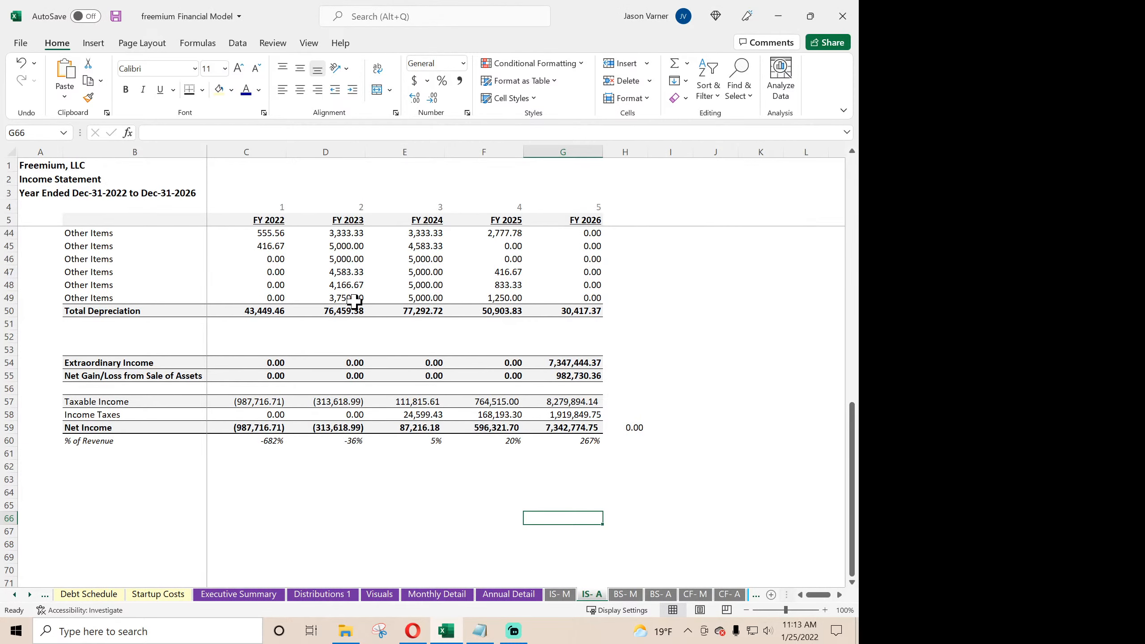
# - Inspect the FY 2026 income tax formula on IS- A, save the freemium Financial Model, and show the first months of IS- M
pyautogui.click(583, 417)
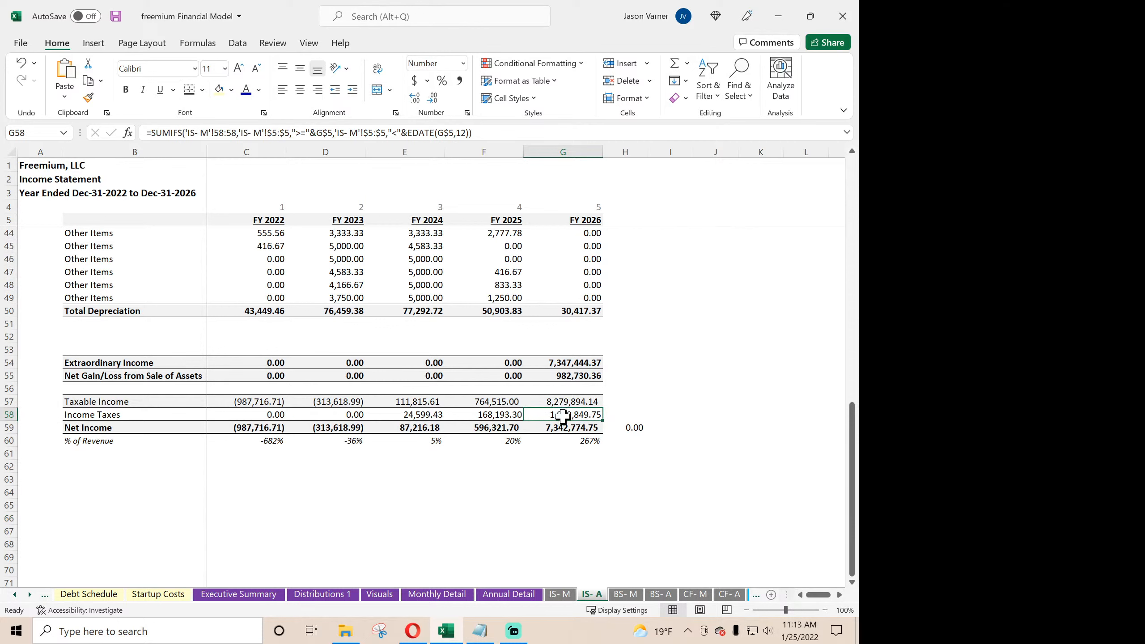
pyautogui.click(115, 16)
pyautogui.click(559, 594)
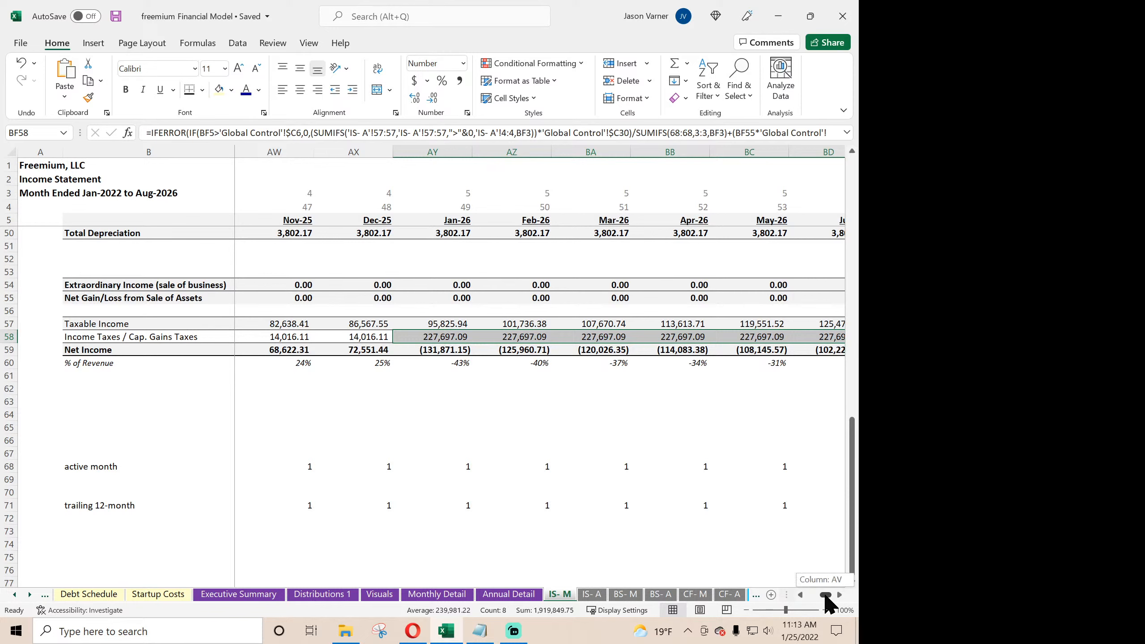
pyautogui.moveTo(826, 595); pyautogui.dragTo(802, 595)
pyautogui.scroll(15, 389, 496)
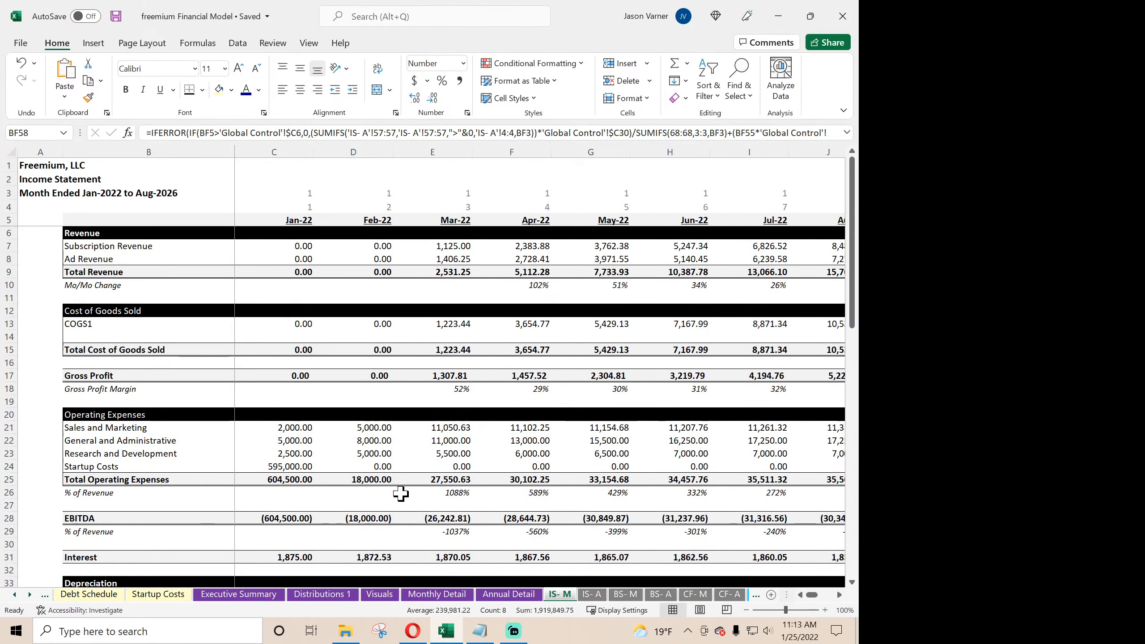
# - Show the Global Control sheet and review its main assumptions and Check Summary
pyautogui.click(14, 595)
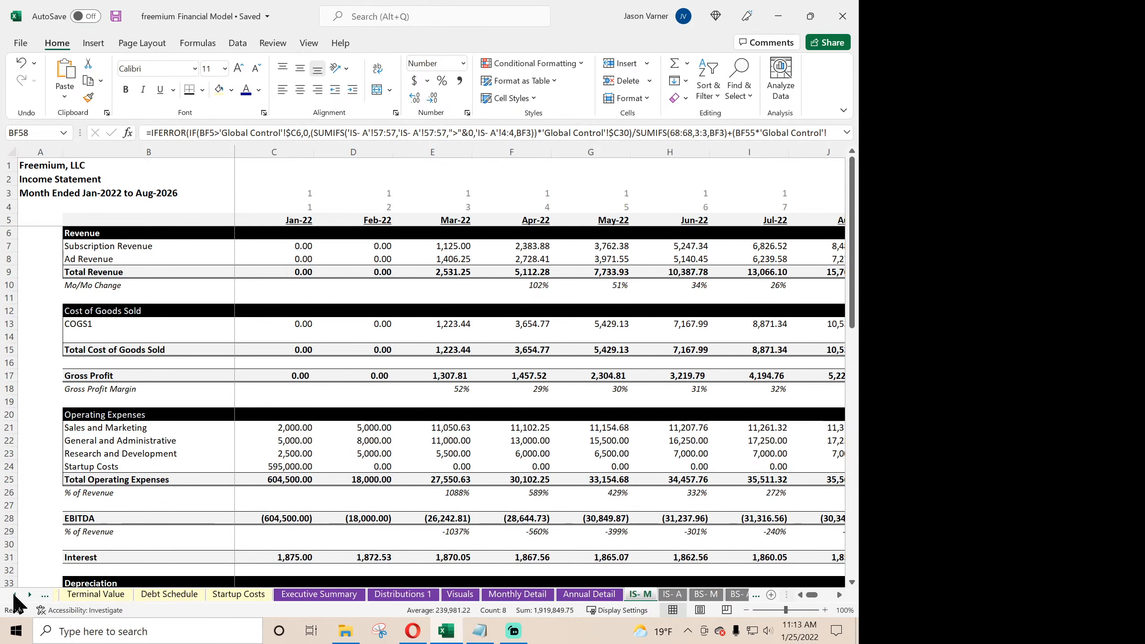
pyautogui.click(14, 595)
pyautogui.click(14, 595)
pyautogui.click(14, 595)
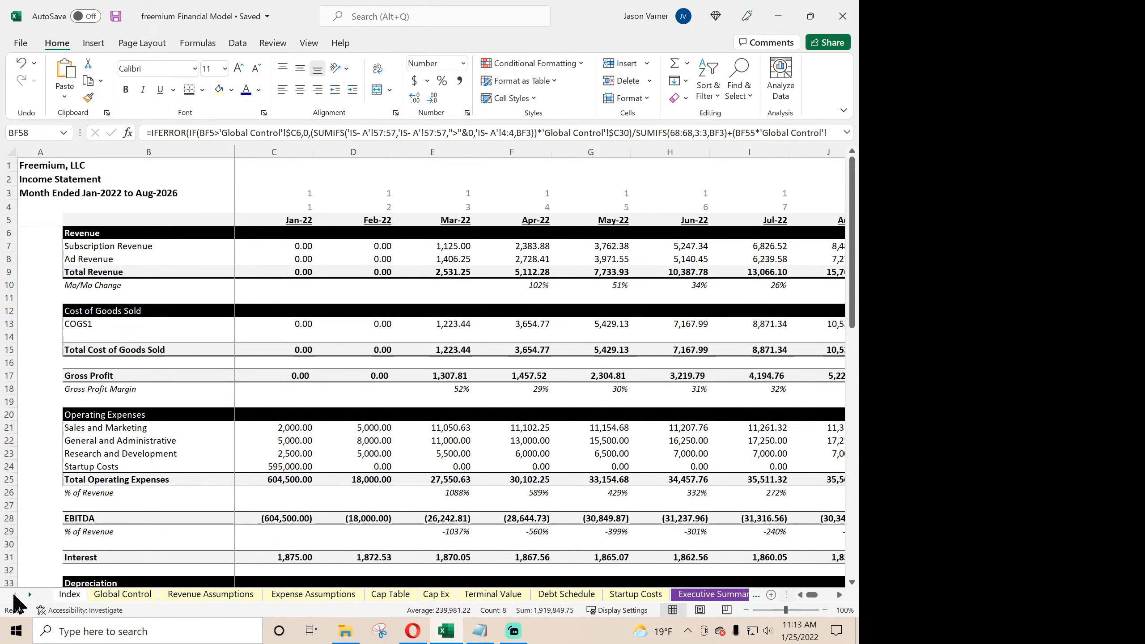
pyautogui.click(121, 594)
pyautogui.scroll(-7, 383, 289)
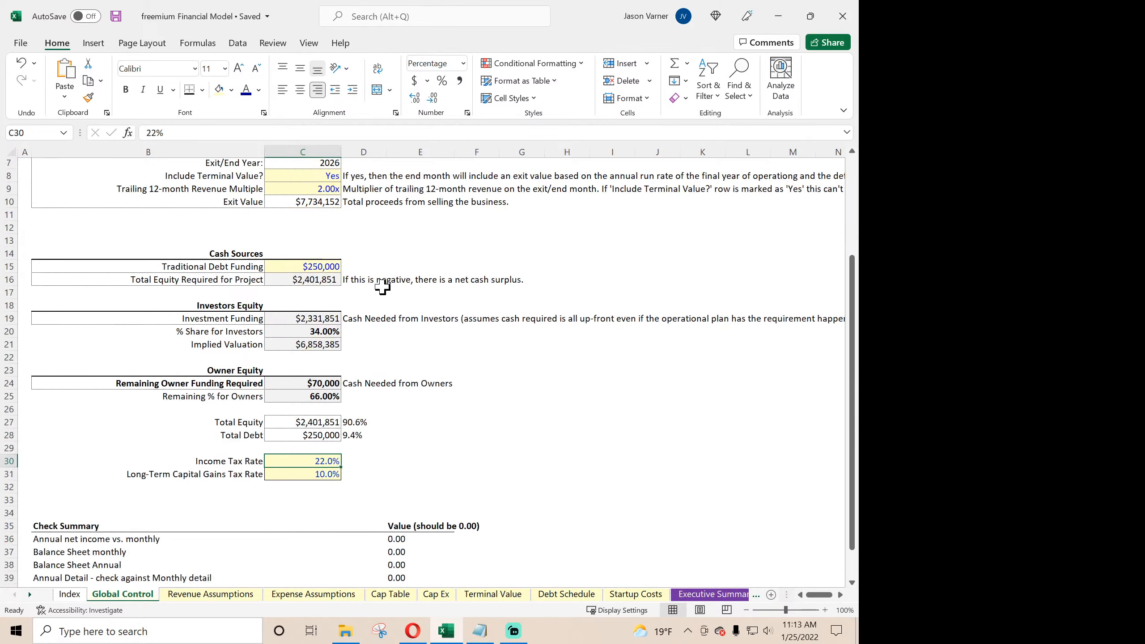
pyautogui.scroll(7, 380, 422)
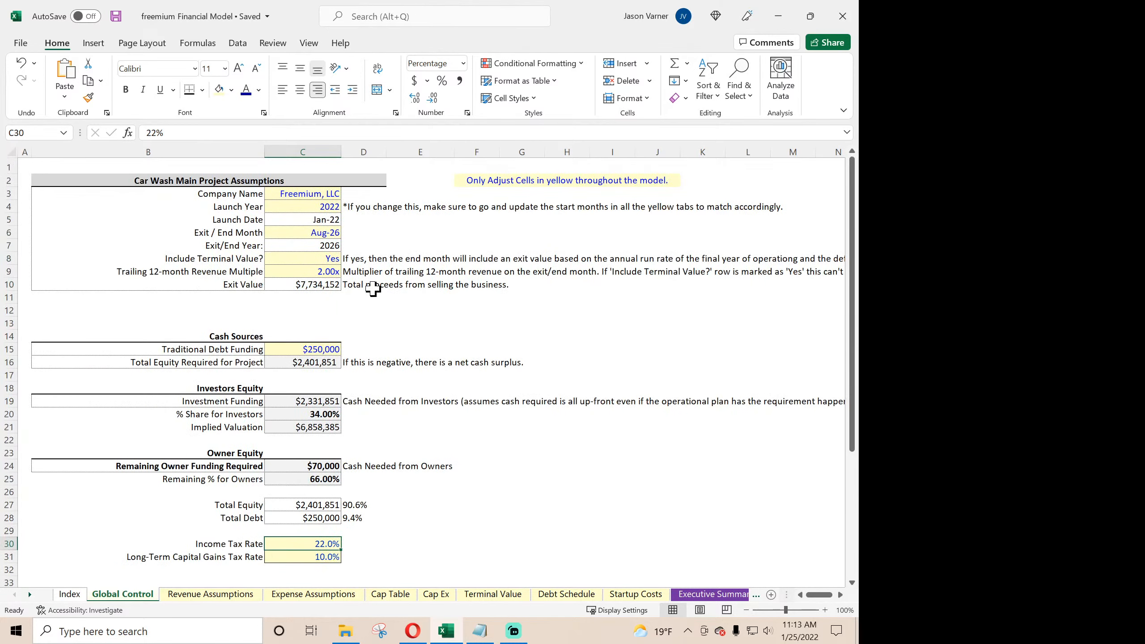
# - With Include Terminal Value? at Yes, set the Exit / End Month to Dec-26 and review the Check Summary
pyautogui.click(323, 259)
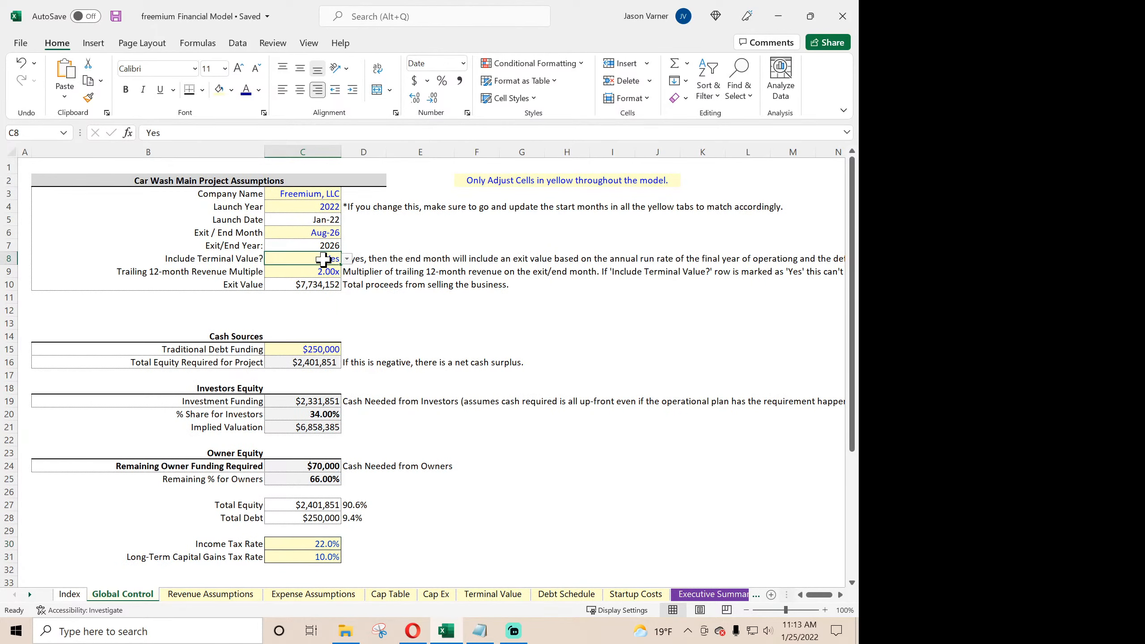
pyautogui.click(348, 259)
pyautogui.click(348, 267)
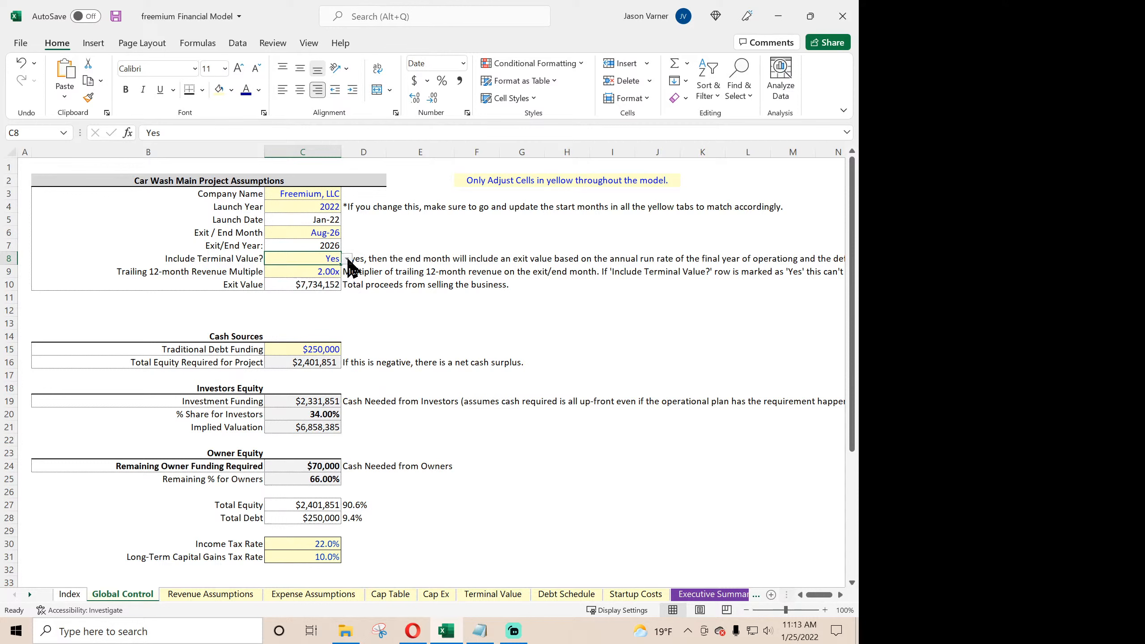
pyautogui.click(330, 234)
pyautogui.click(347, 233)
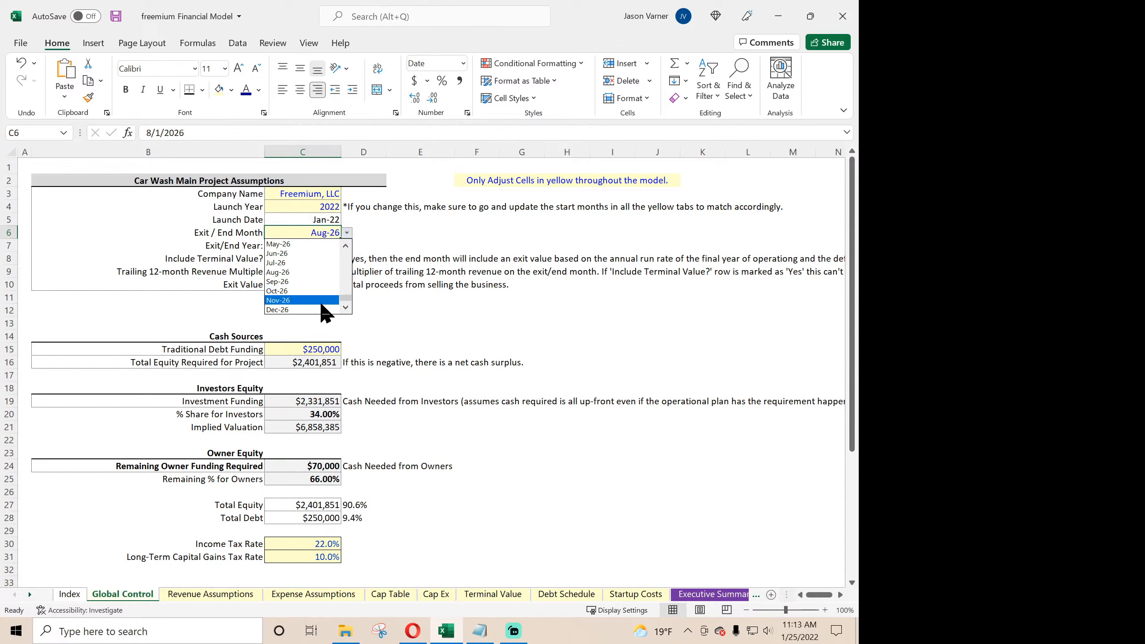
pyautogui.click(297, 310)
pyautogui.scroll(-10, 466, 427)
pyautogui.scroll(-1, 465, 426)
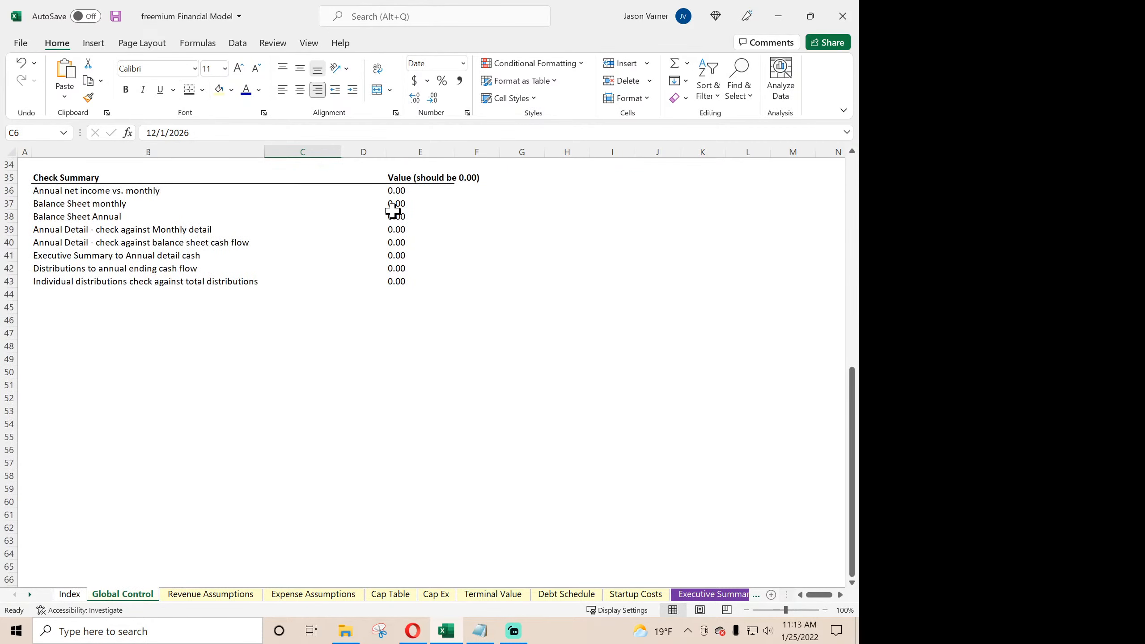
pyautogui.scroll(4, 396, 220)
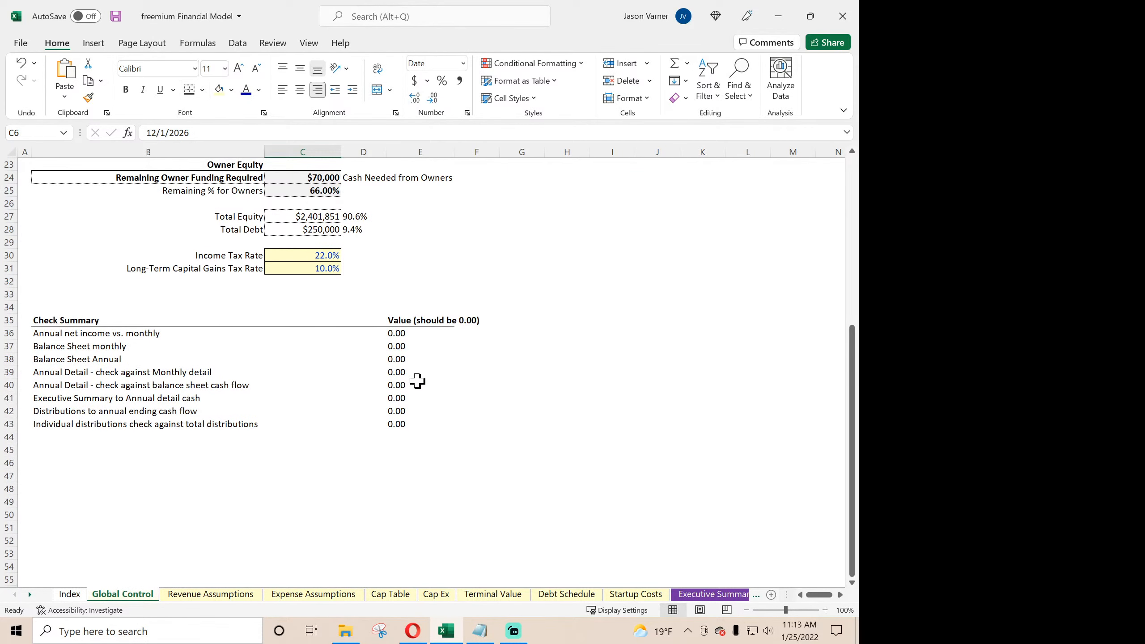
pyautogui.scroll(7, 417, 381)
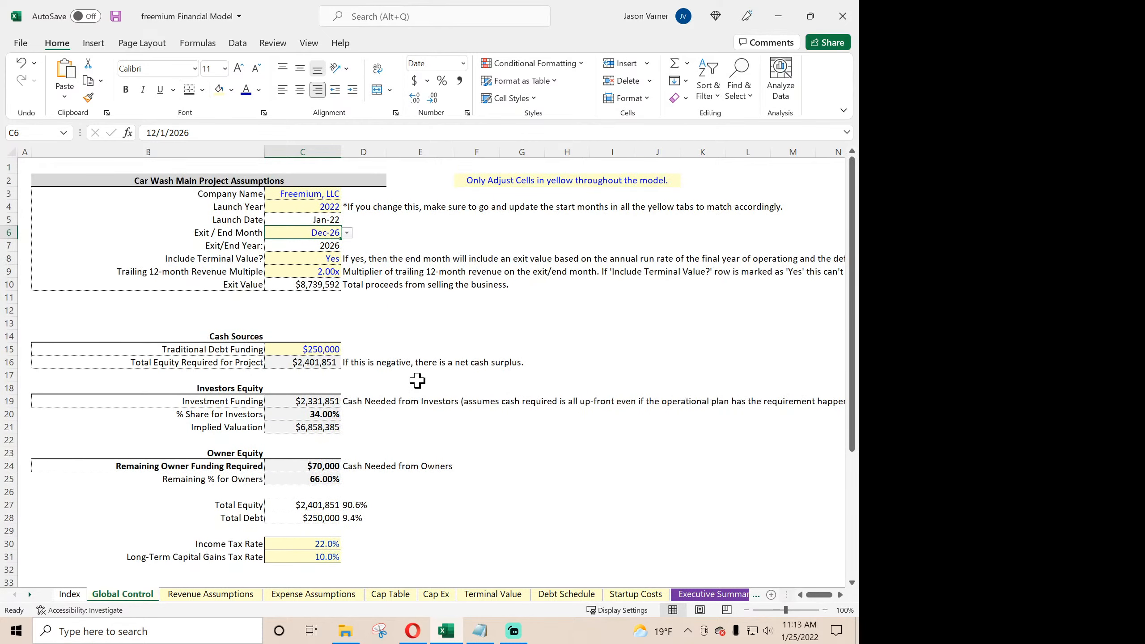
# - Set Include Terminal Value? to No and review the Check Summary values
pyautogui.click(336, 260)
pyautogui.click(347, 259)
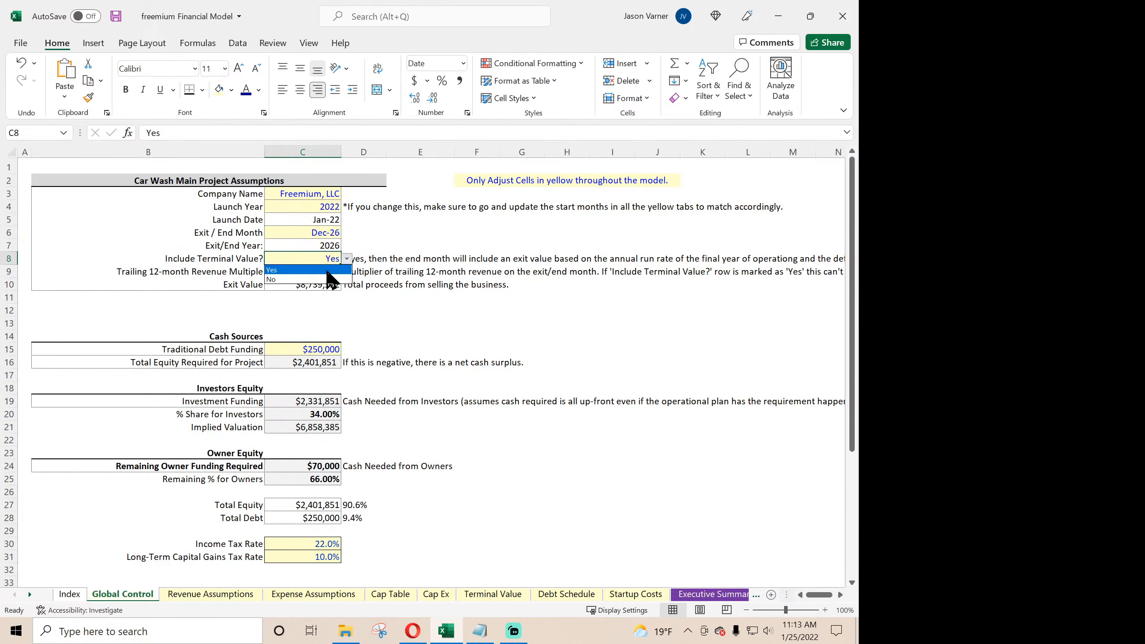
pyautogui.click(320, 281)
pyautogui.scroll(-2, 433, 409)
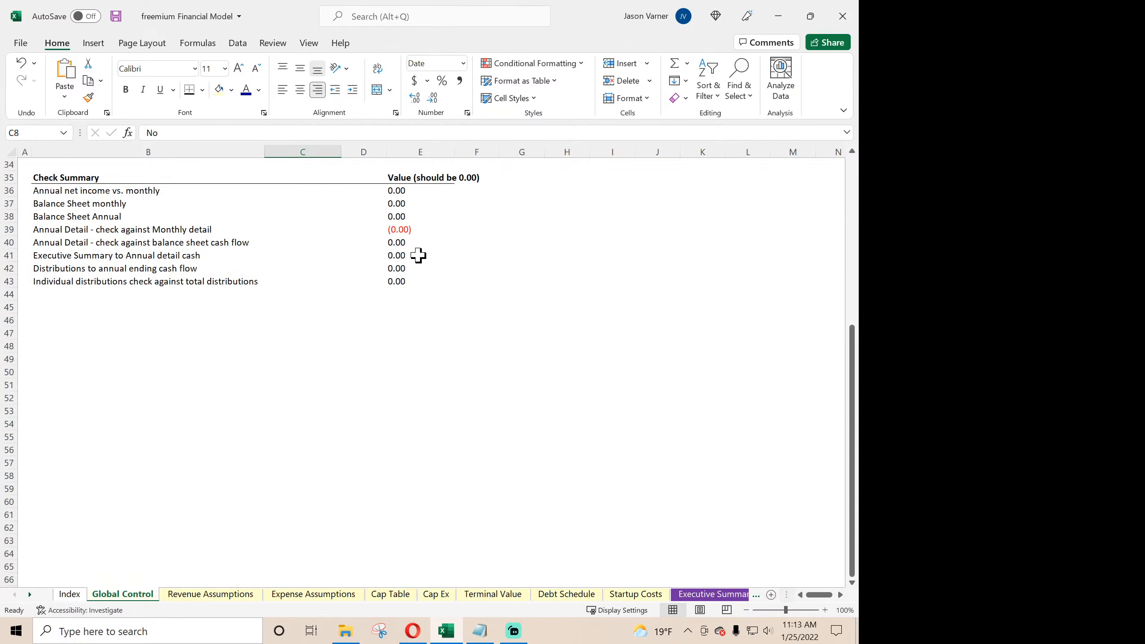
pyautogui.scroll(11, 417, 252)
# - Set the Exit / End Month to Dec-25 and review the Check Summary values
pyautogui.click(321, 235)
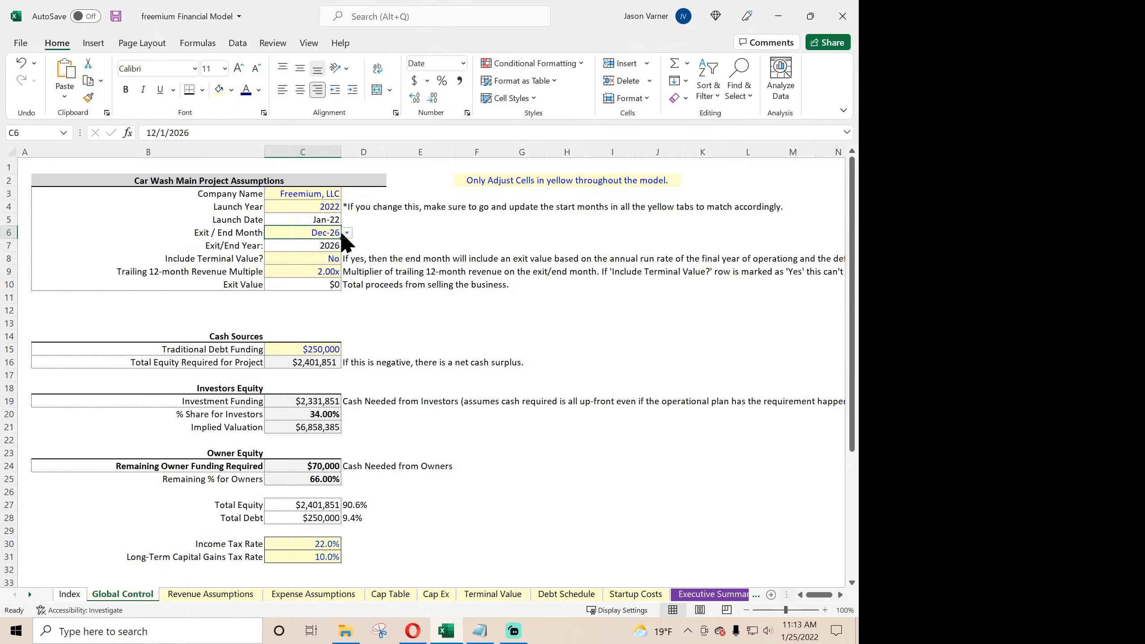
pyautogui.click(346, 233)
pyautogui.click(346, 246)
pyautogui.click(346, 246)
pyautogui.click(346, 247)
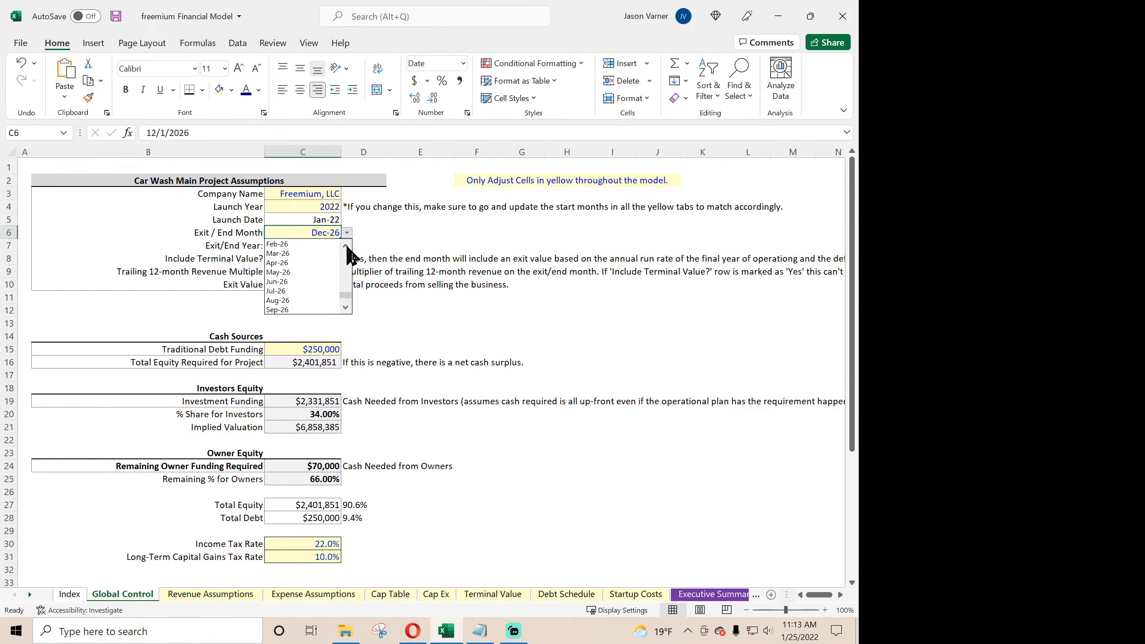
pyautogui.click(346, 247)
pyautogui.click(346, 246)
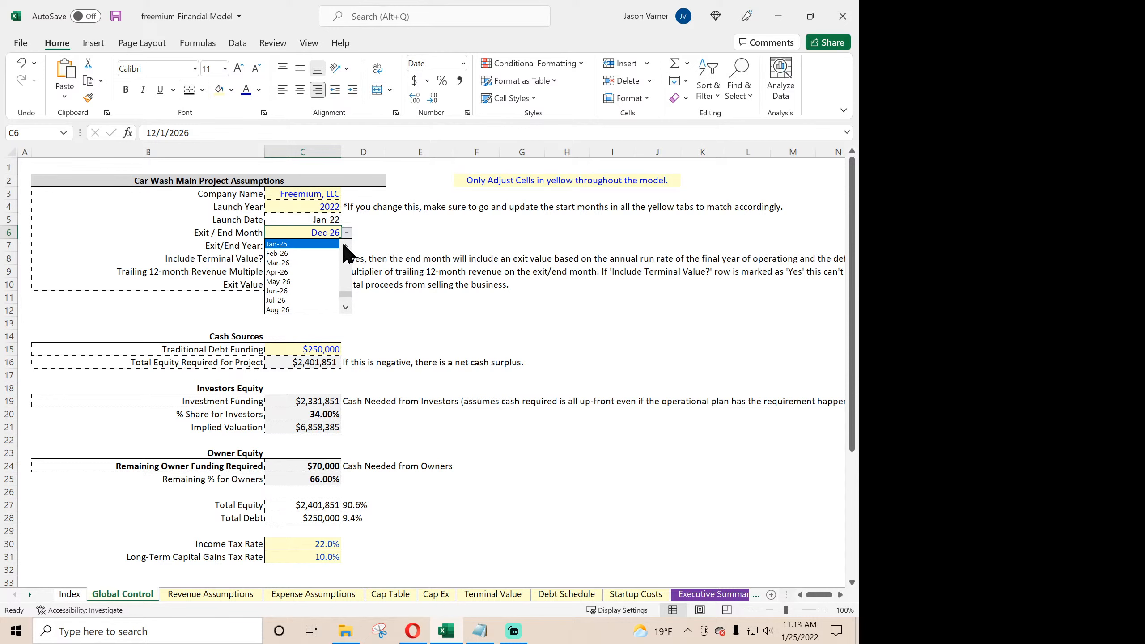
pyautogui.click(324, 244)
pyautogui.scroll(-7, 419, 368)
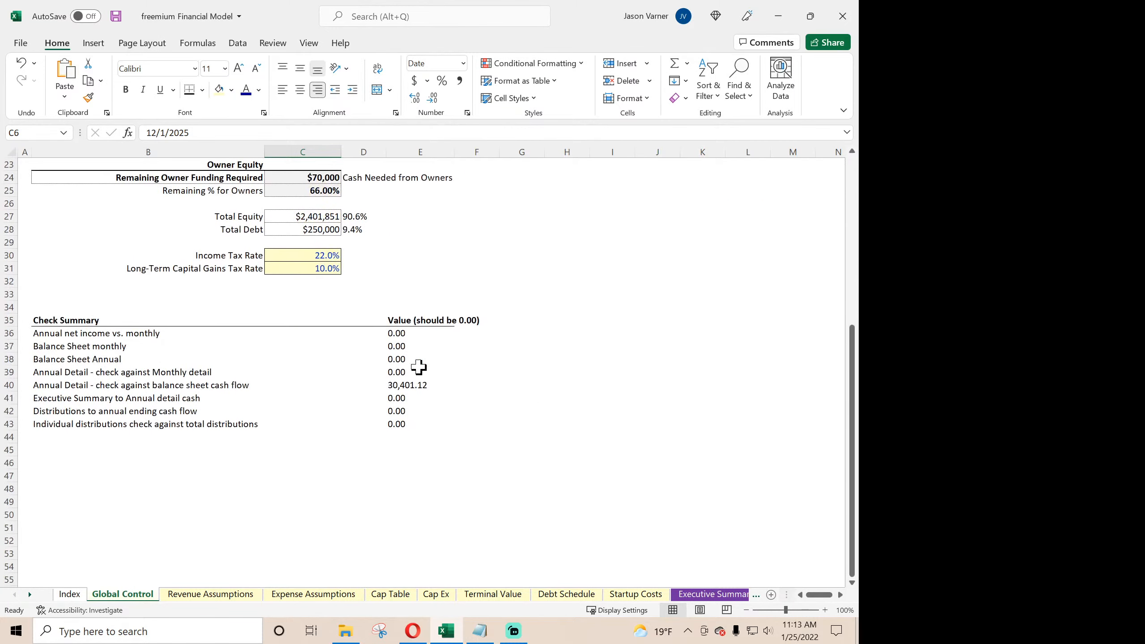
pyautogui.scroll(7, 416, 379)
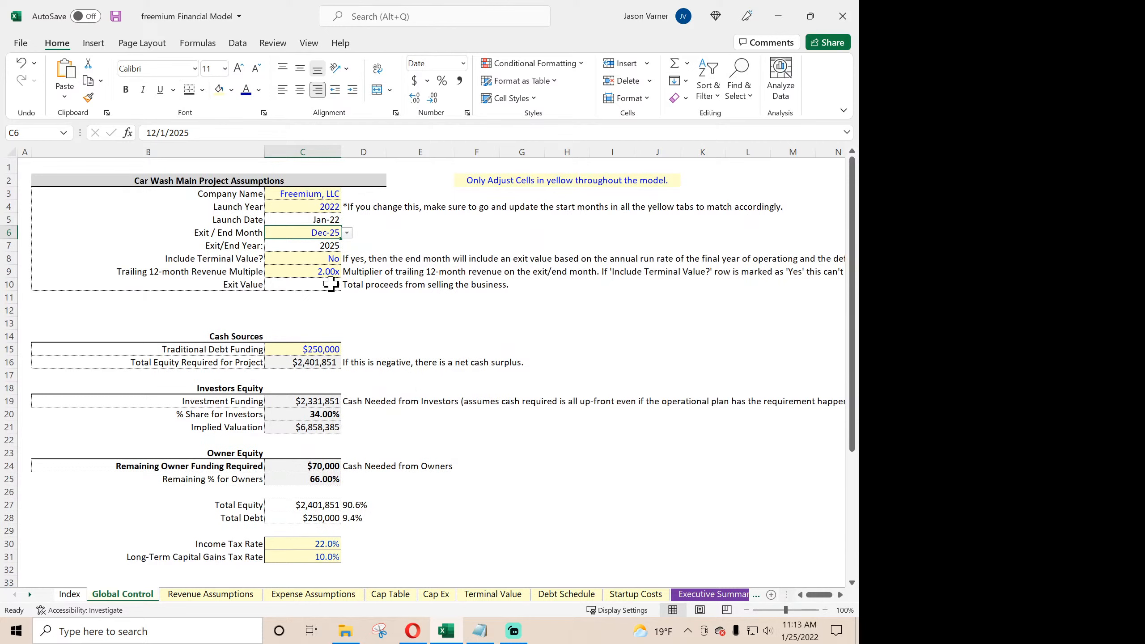
# - Set the Trailing 12-month Revenue Multiple to 0 and recheck the Check Summary values
pyautogui.click(326, 269)
pyautogui.write('0')
pyautogui.press('Return')
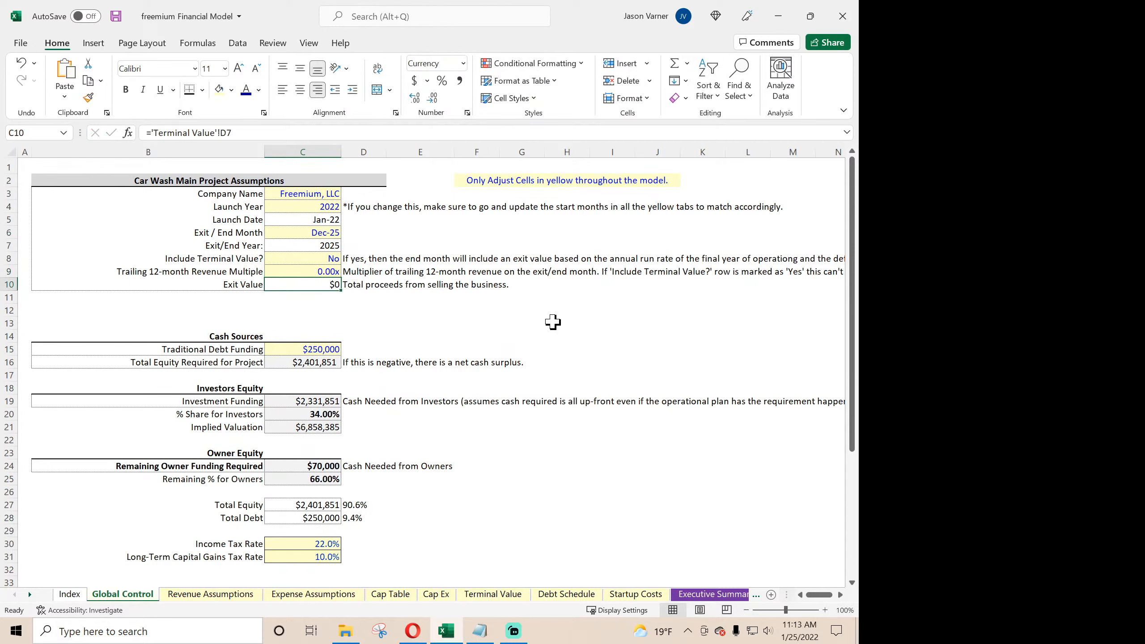
pyautogui.click(334, 272)
pyautogui.scroll(-7, 437, 389)
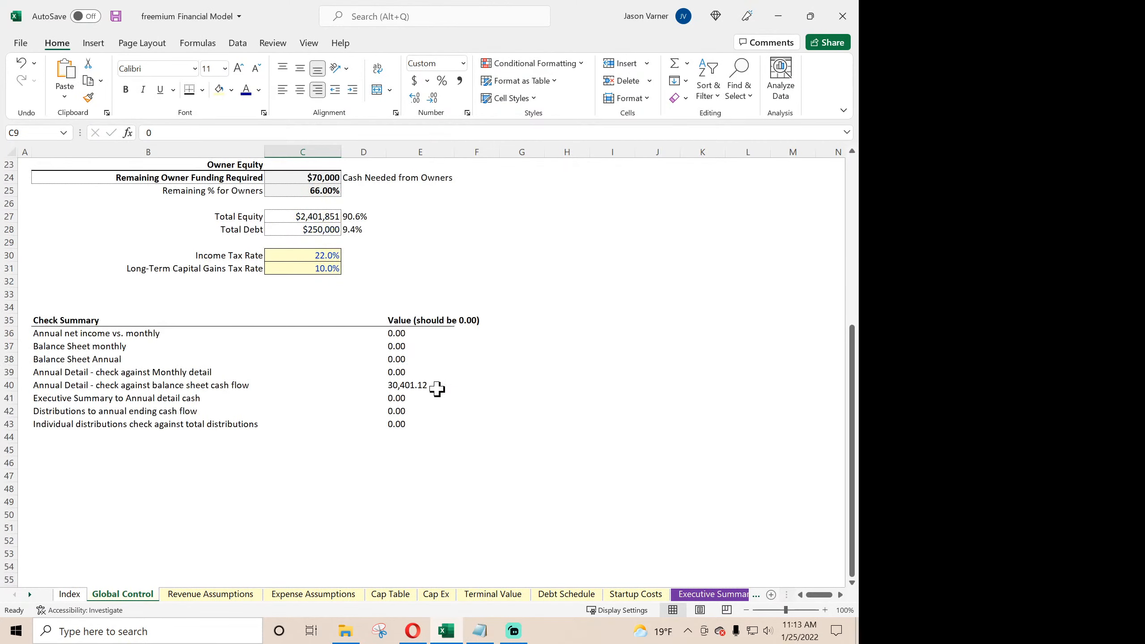
pyautogui.scroll(7, 437, 389)
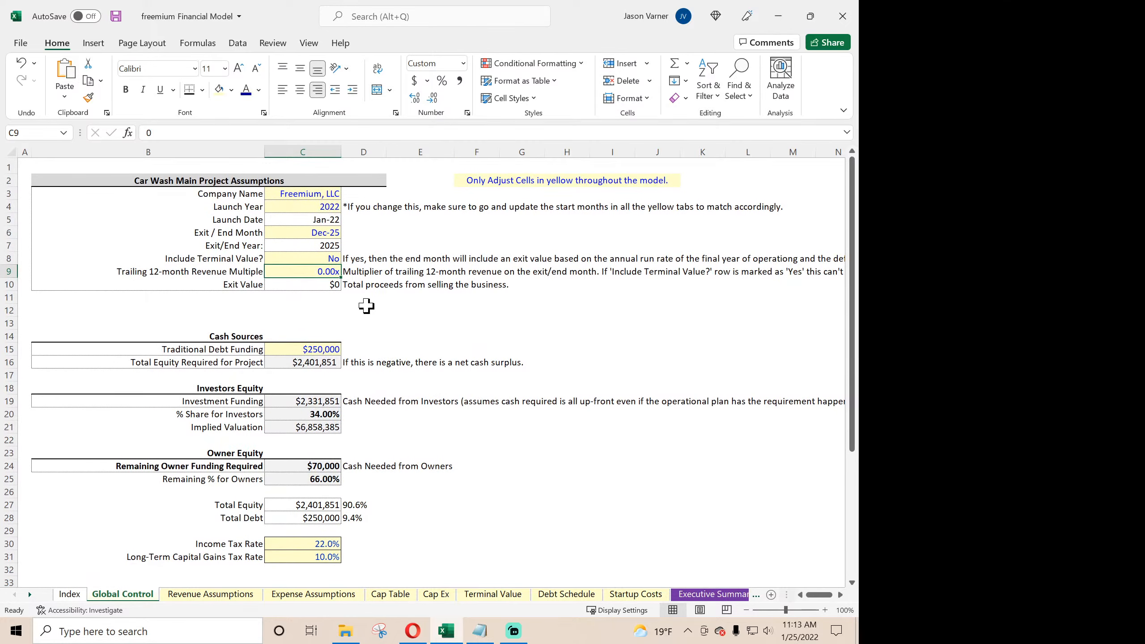
# - Inspect the formula in E40 that checks Annual Detail against balance sheet cash flow, and bring the Annual Detail sheet tab within reach
pyautogui.scroll(-7, 389, 338)
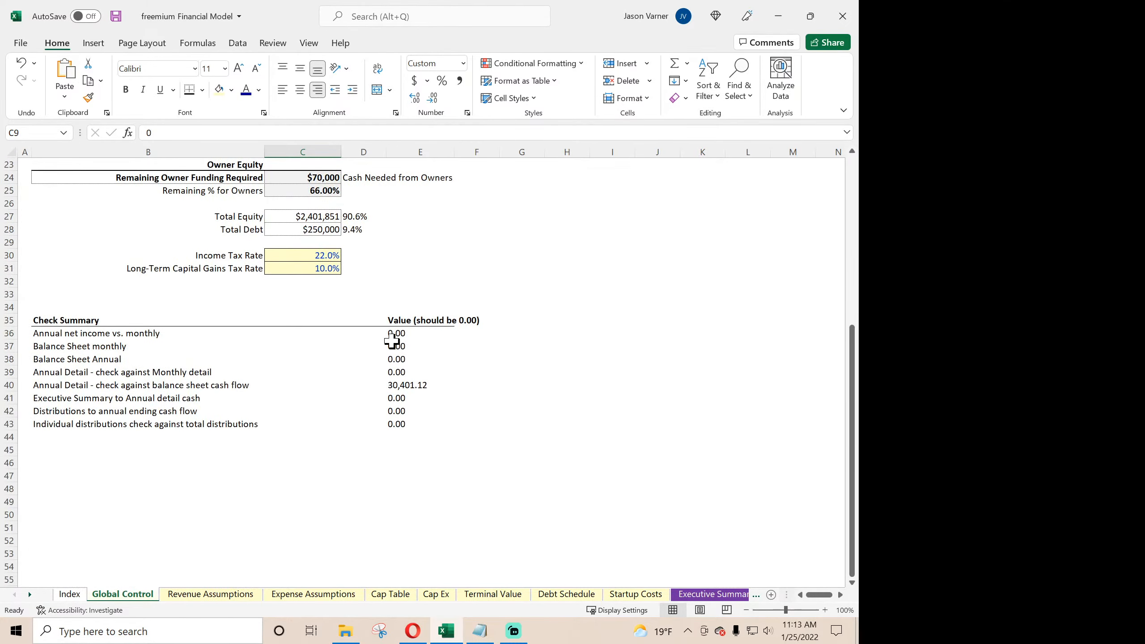
pyautogui.click(396, 384)
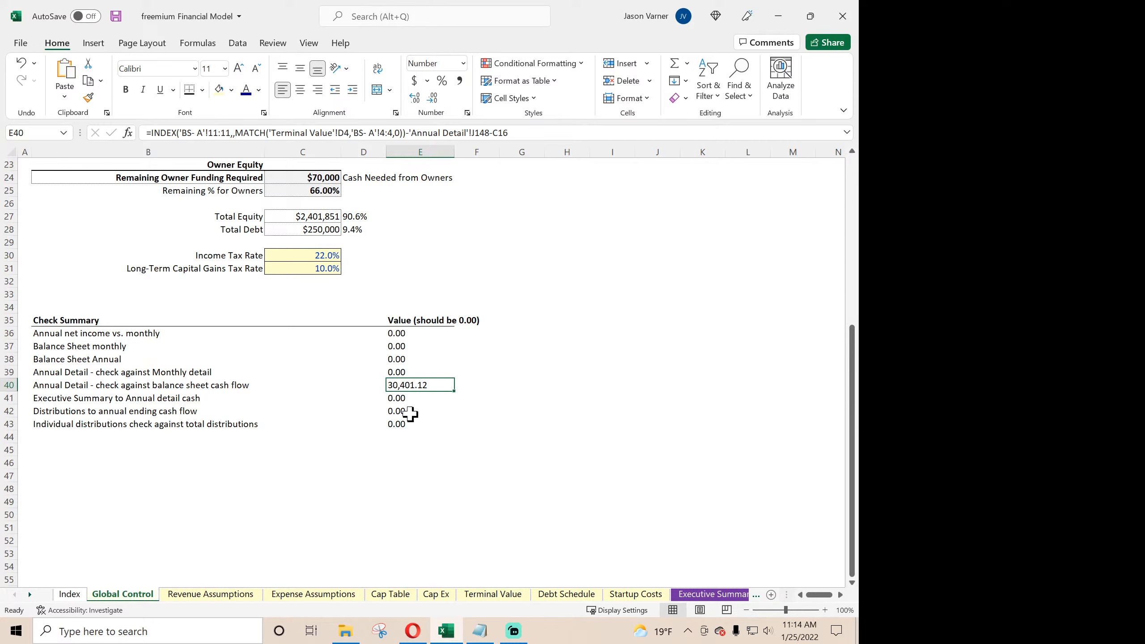
pyautogui.scroll(-8, 135, 595)
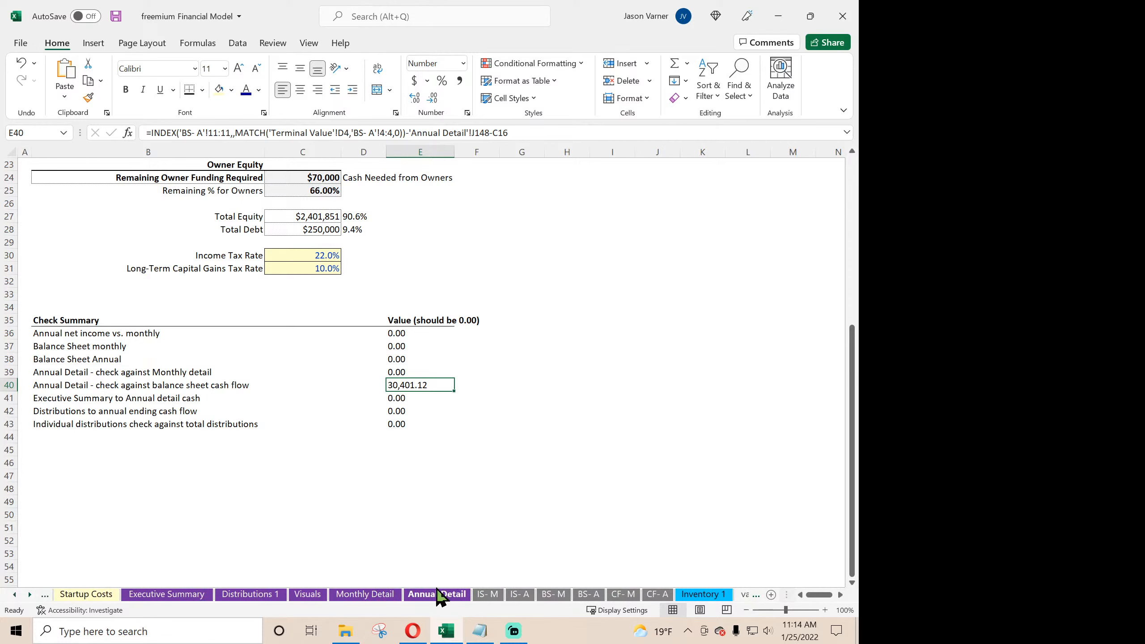
# - Clear the scratch calculations in F151:F153 of the Annual Detail sheet
pyautogui.click(437, 595)
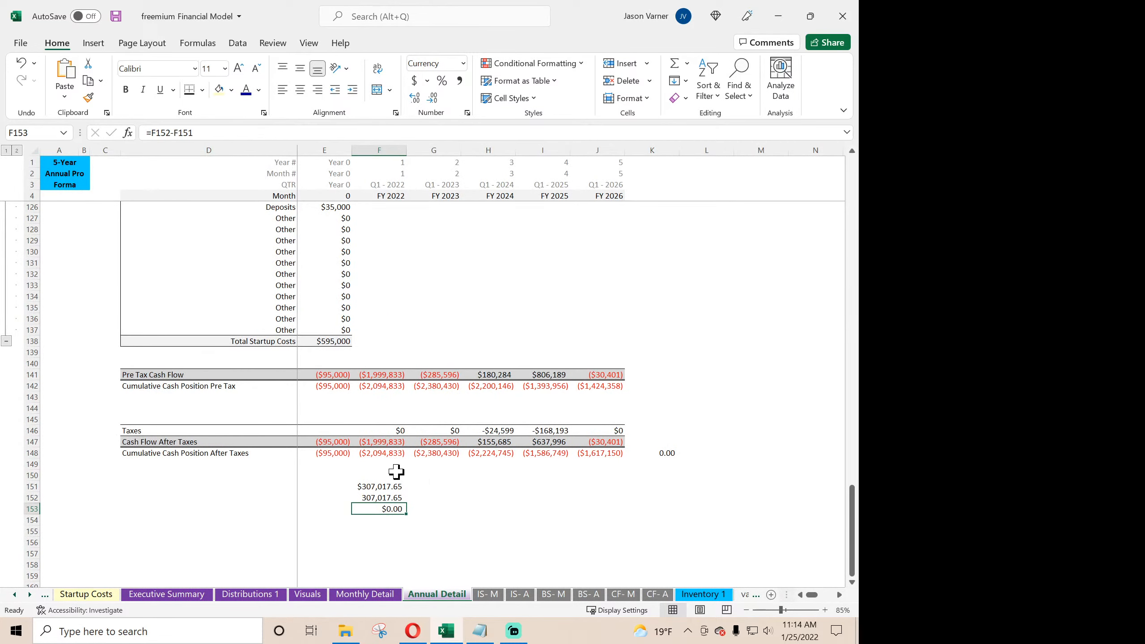
pyautogui.moveTo(396, 473); pyautogui.dragTo(409, 524)
pyautogui.click(581, 522)
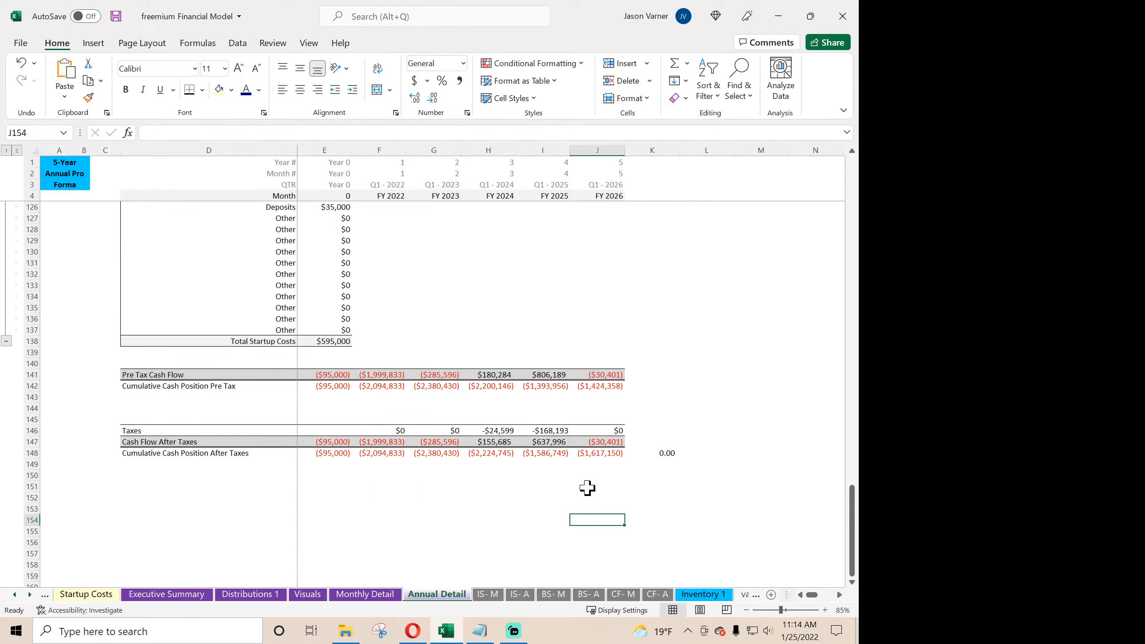
# - Inspect the FY 2026 formulas for Cash Flow After Taxes in J147 and Cumulative Cash Position After Taxes in J148
pyautogui.click(609, 442)
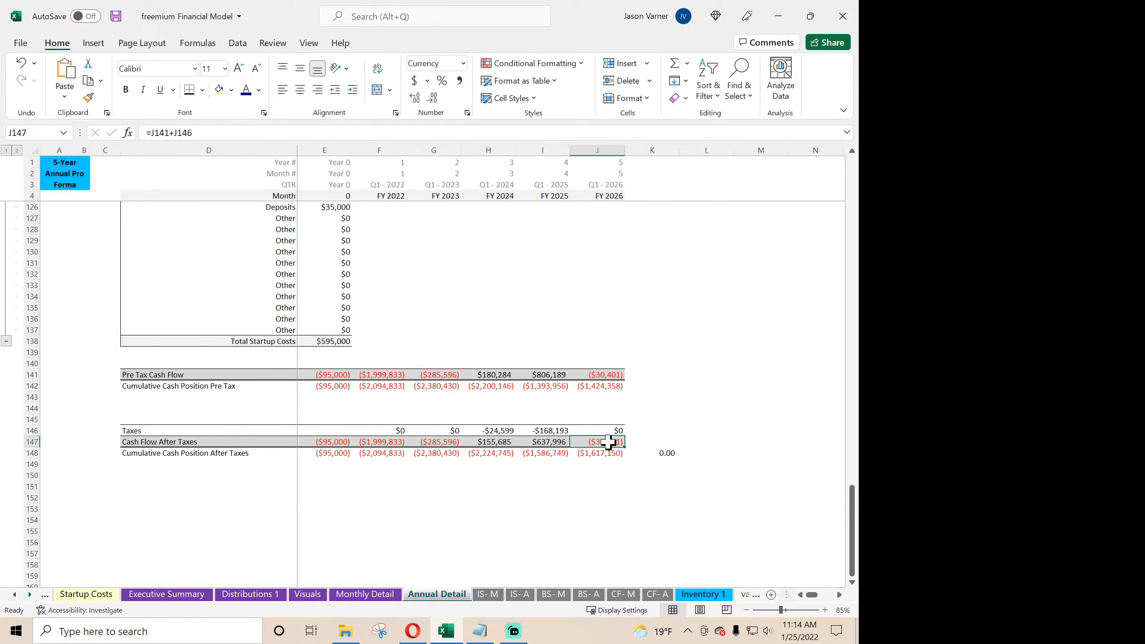
pyautogui.doubleClick(608, 442)
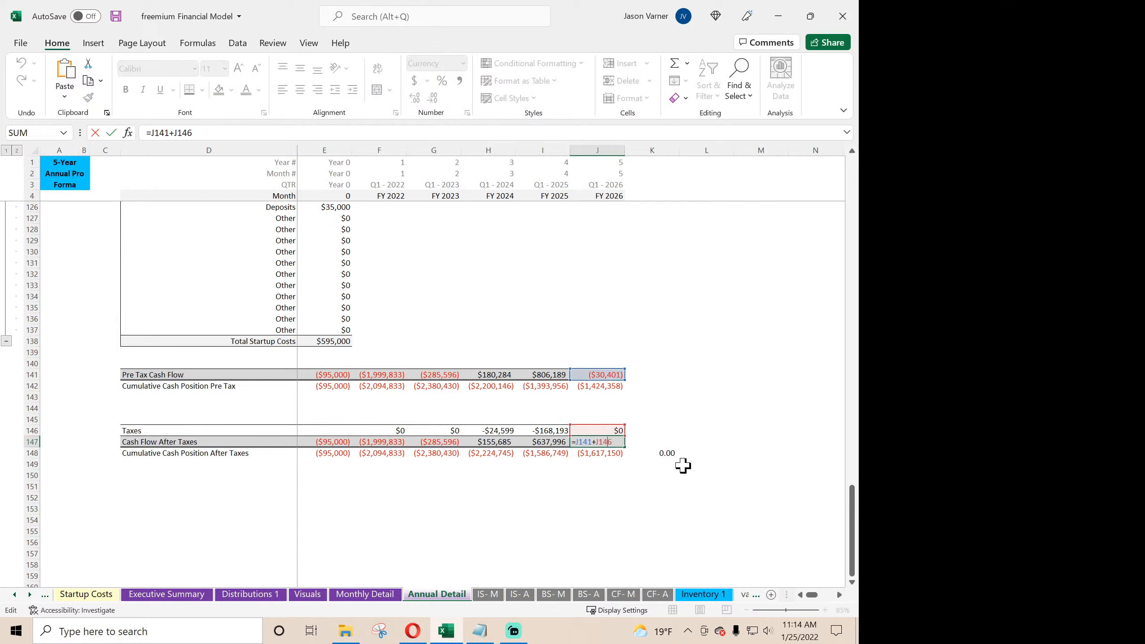
pyautogui.press('Return')
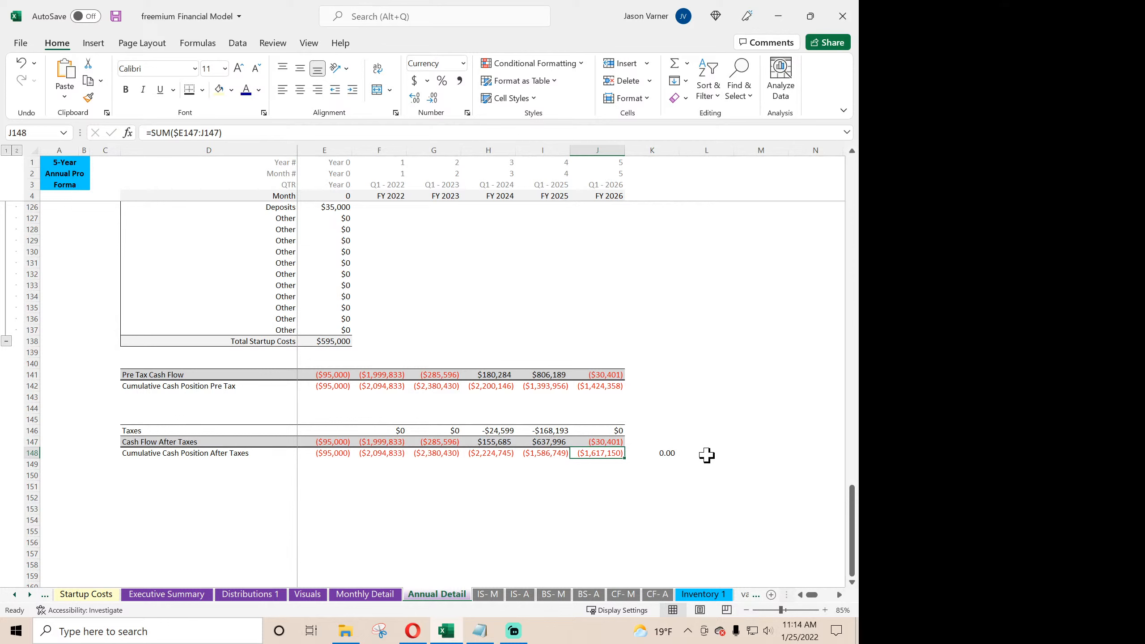
pyautogui.doubleClick(605, 453)
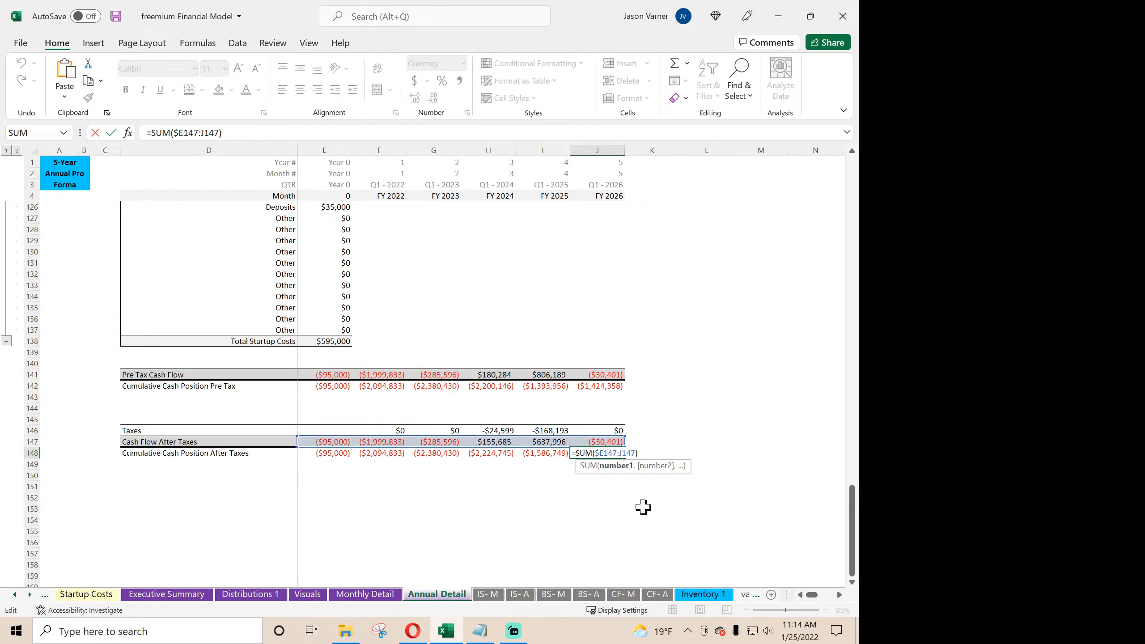
pyautogui.press('Return')
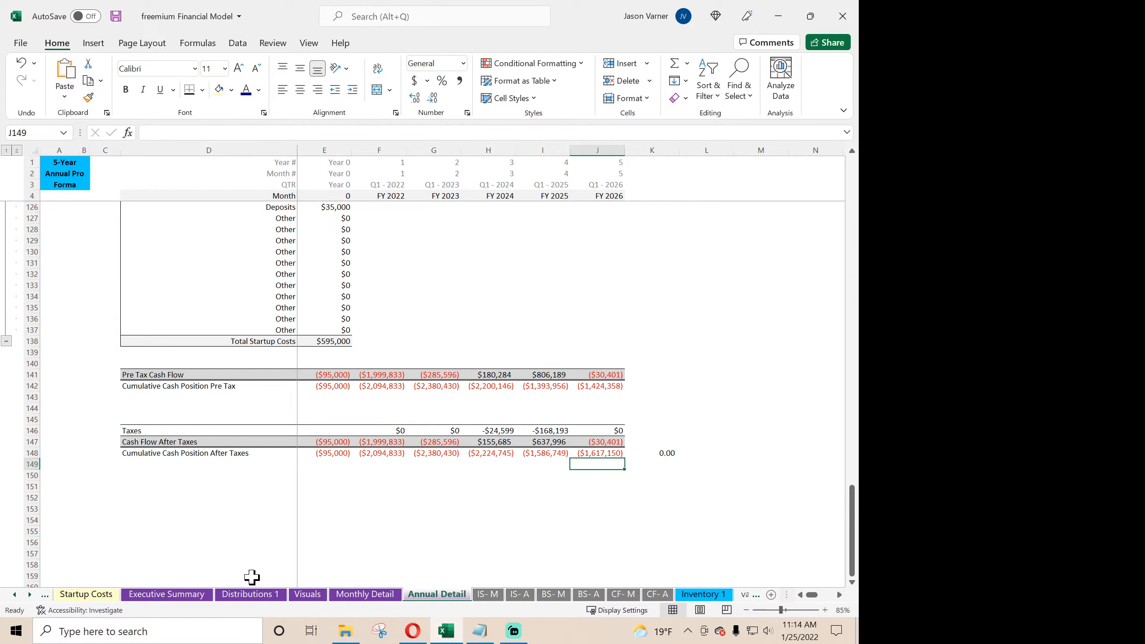
# - Recheck the E40 balance sheet cash flow check on Global Control, and return to the Annual Detail sheet
pyautogui.click(14, 595)
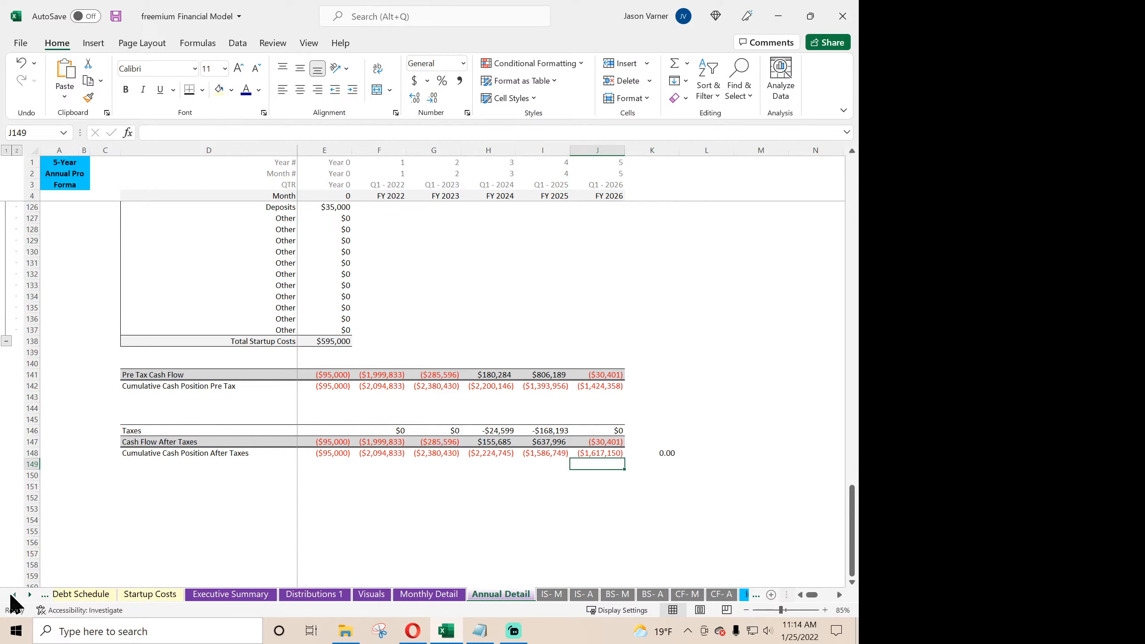
pyautogui.click(14, 595)
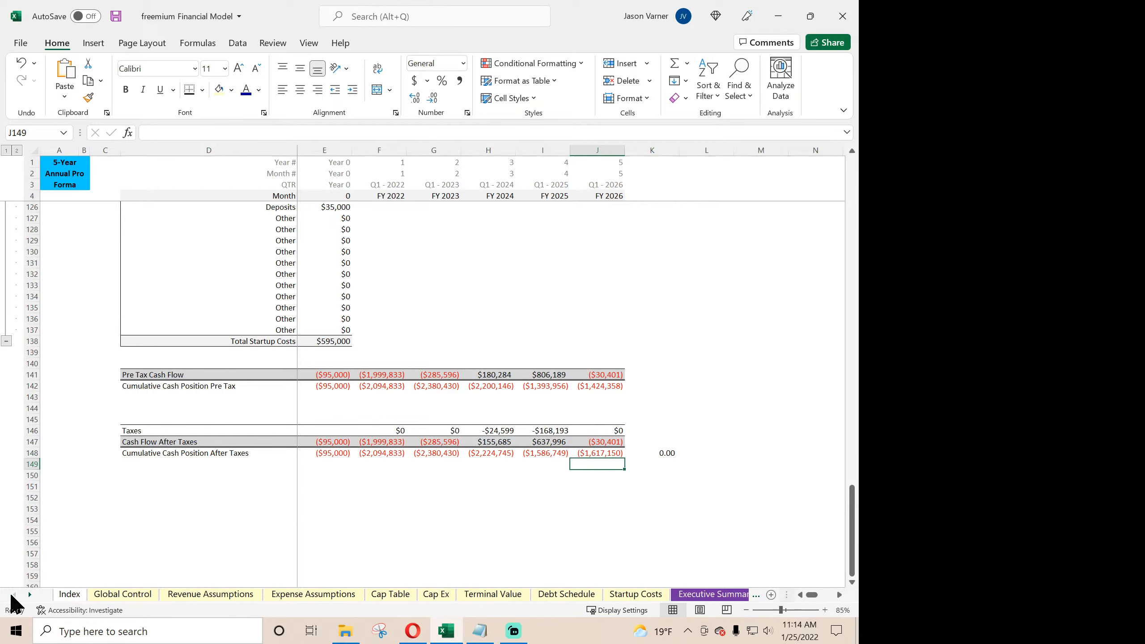
pyautogui.click(122, 593)
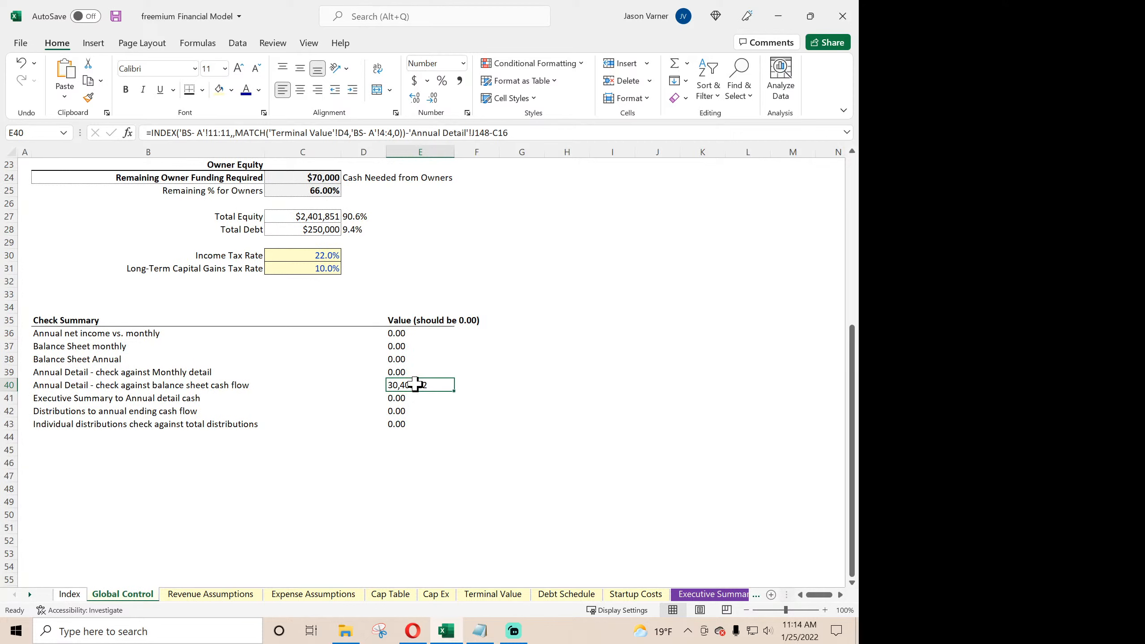
pyautogui.click(30, 595)
pyautogui.click(30, 595)
pyautogui.click(30, 595)
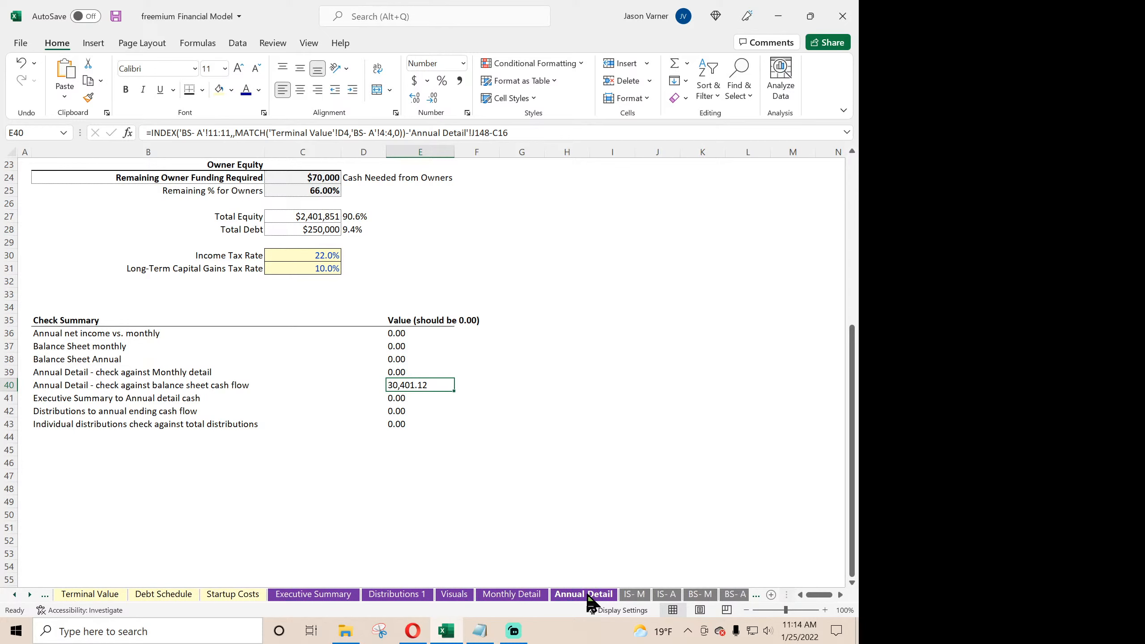
pyautogui.click(587, 597)
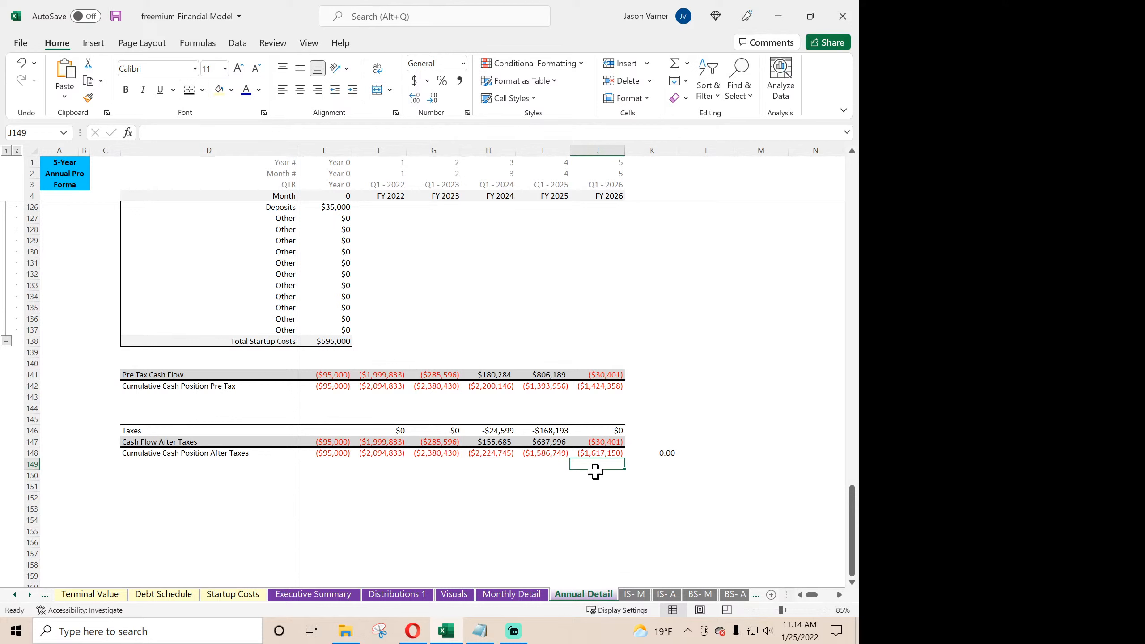
# - Trace the FY 2026 after-tax cash flow on Annual Detail back to the Debt Service principal, interest and total formulas
pyautogui.click(612, 444)
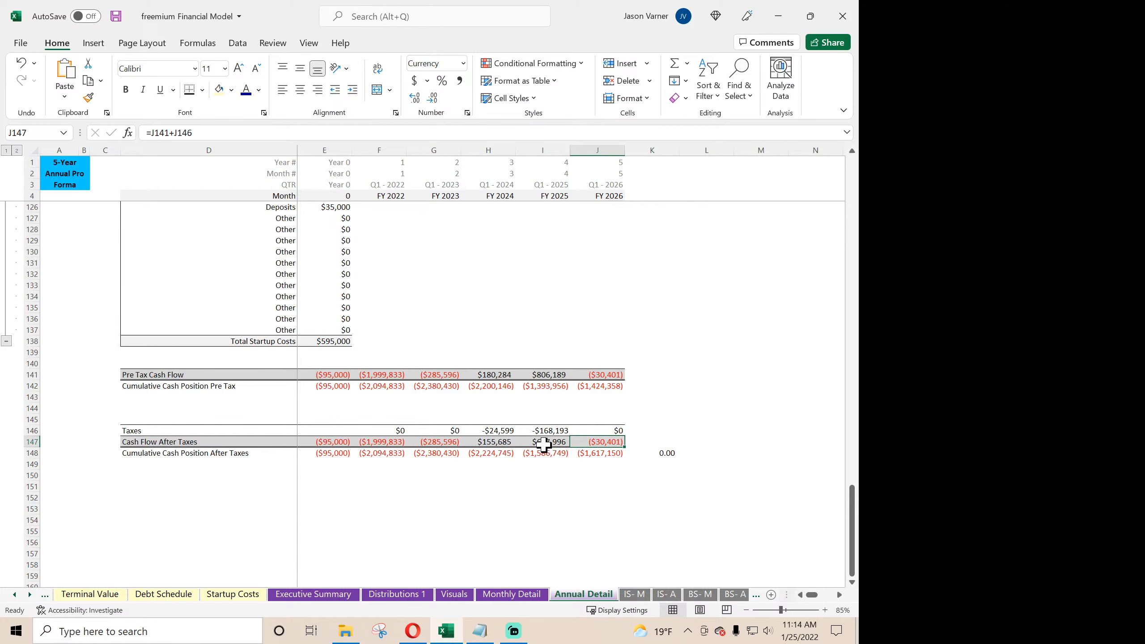
pyautogui.doubleClick(594, 453)
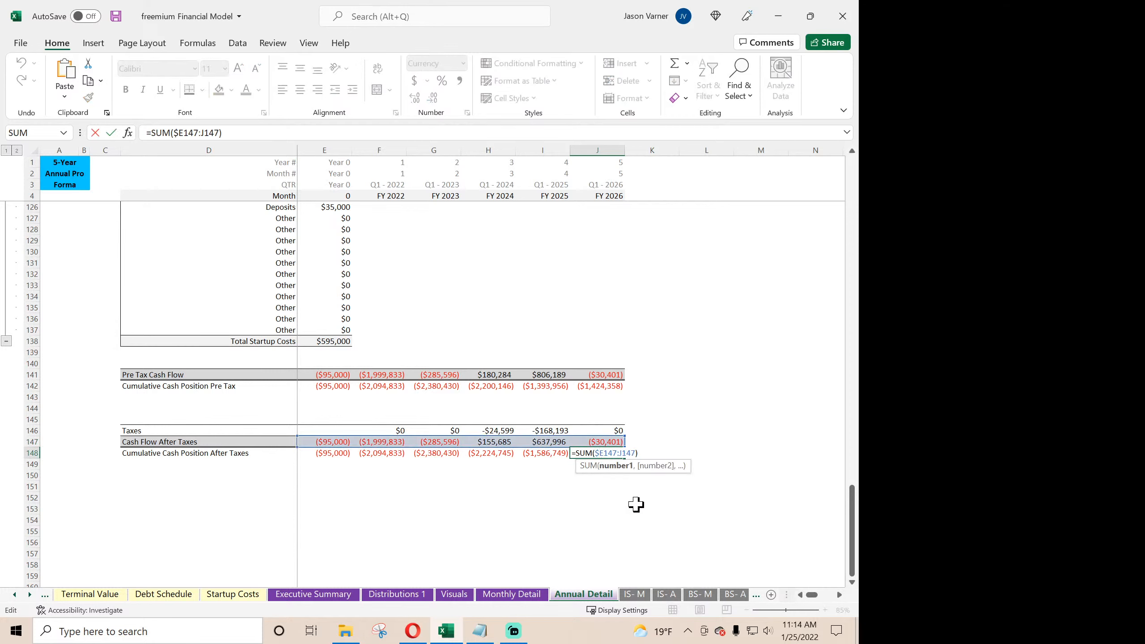
pyautogui.press('Return')
pyautogui.scroll(7, 635, 504)
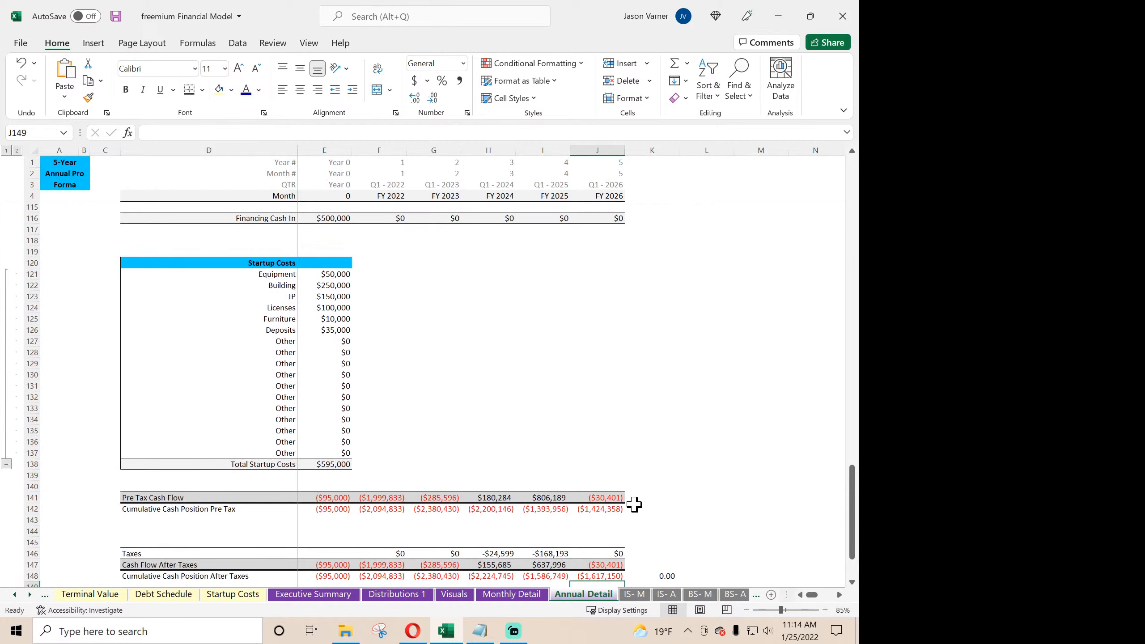
pyautogui.scroll(4, 635, 505)
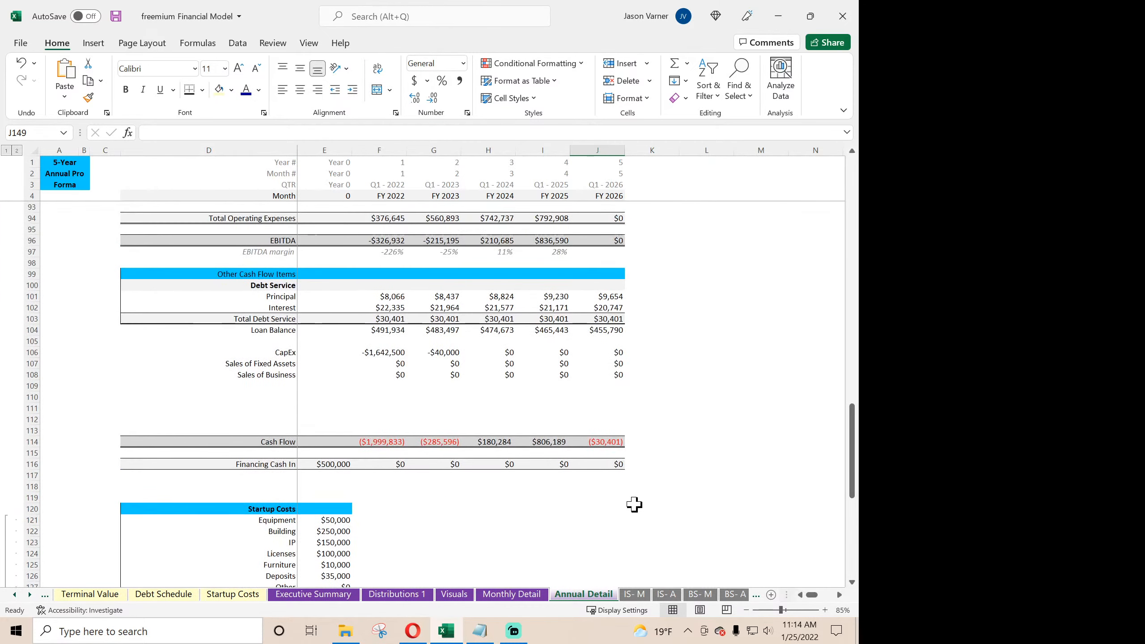
pyautogui.click(608, 318)
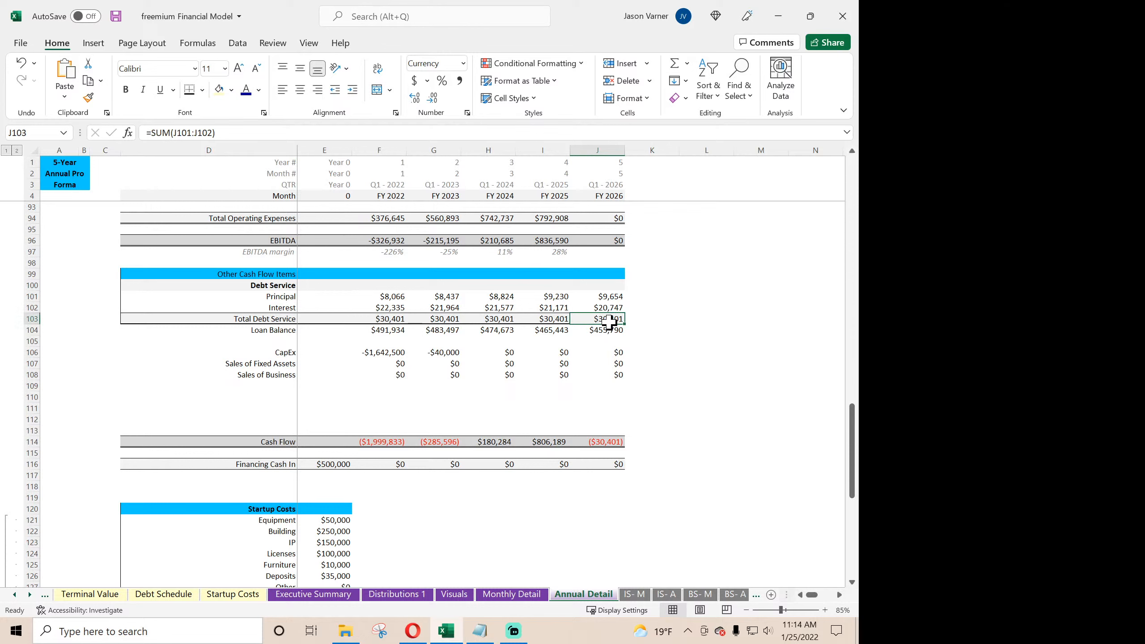
pyautogui.click(615, 298)
pyautogui.click(613, 309)
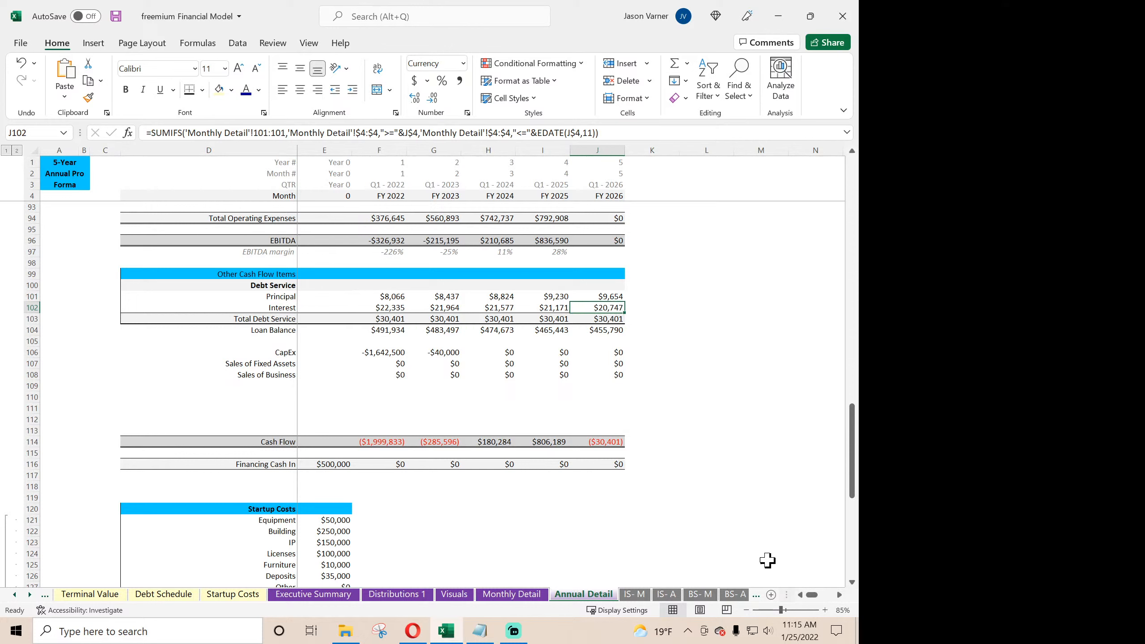
# - Examine the amortization table on the Debt Schedule sheet, including the payments dated after the exit month
pyautogui.click(140, 597)
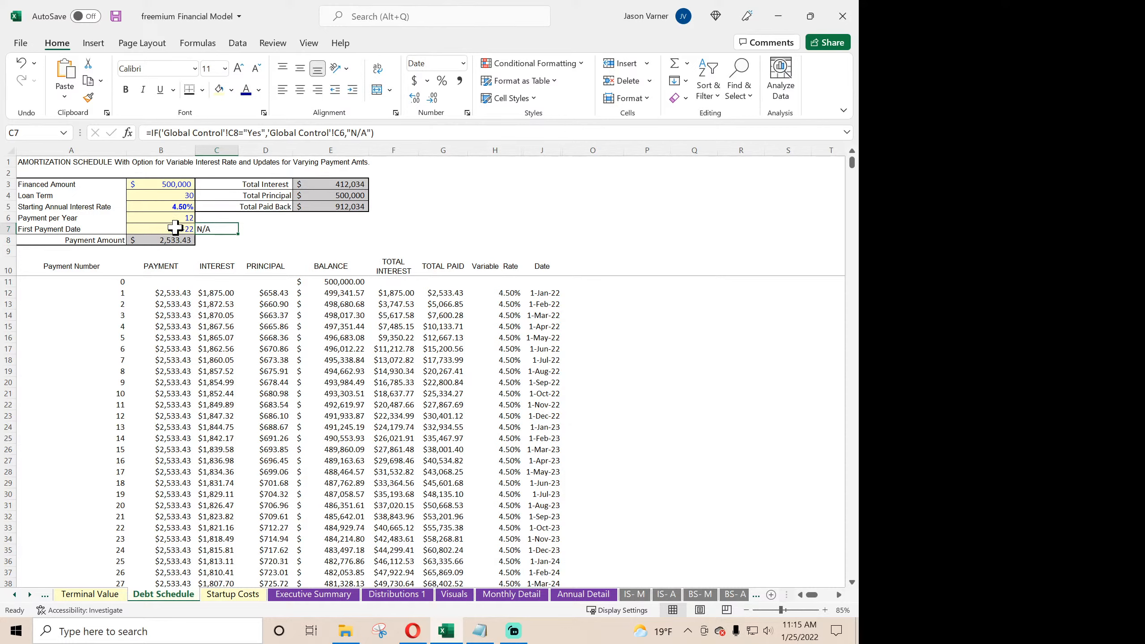
pyautogui.scroll(-13, 179, 440)
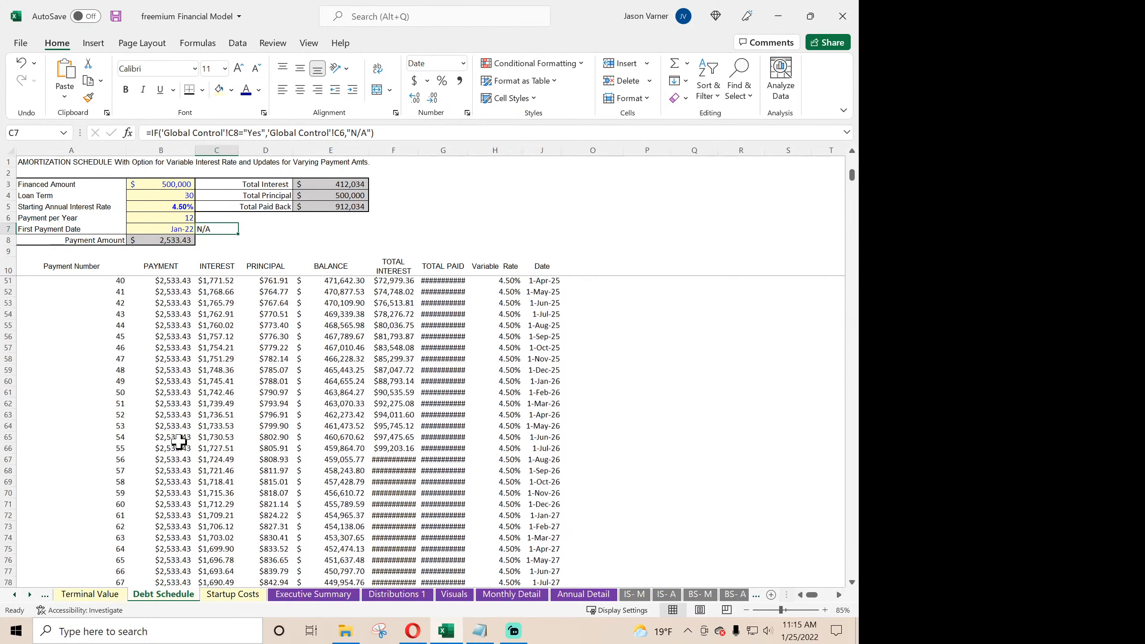
pyautogui.scroll(13, 178, 442)
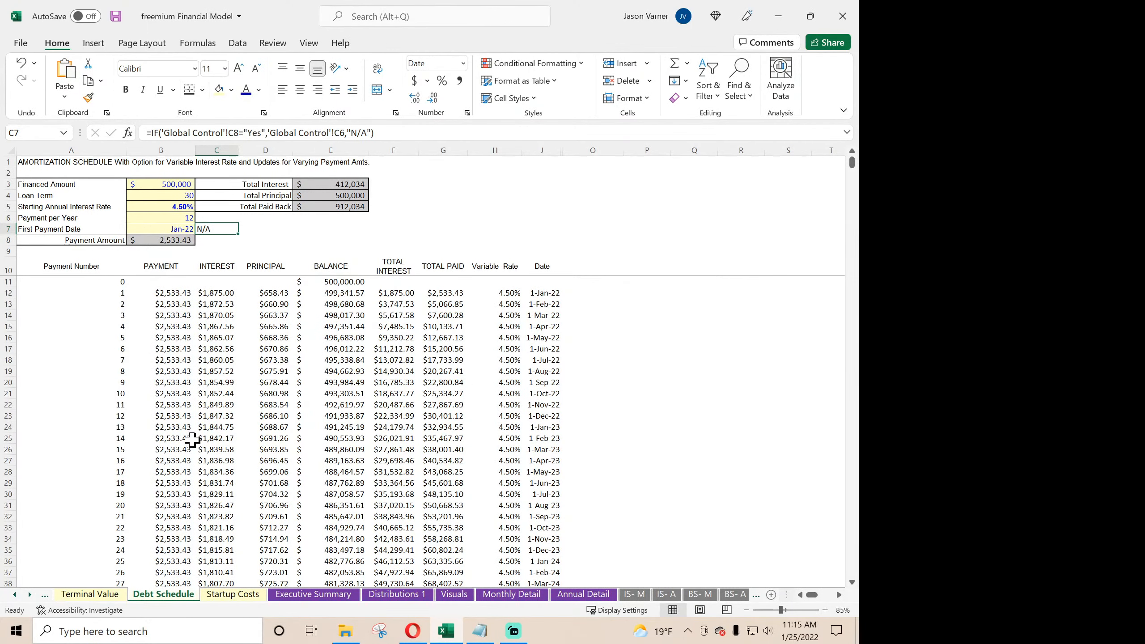
# - Copy the exit-month condition IF(F$4>'Global Control'!$C$6,0, from the Engineer 2 formula in F86 of Monthly Detail
pyautogui.click(511, 594)
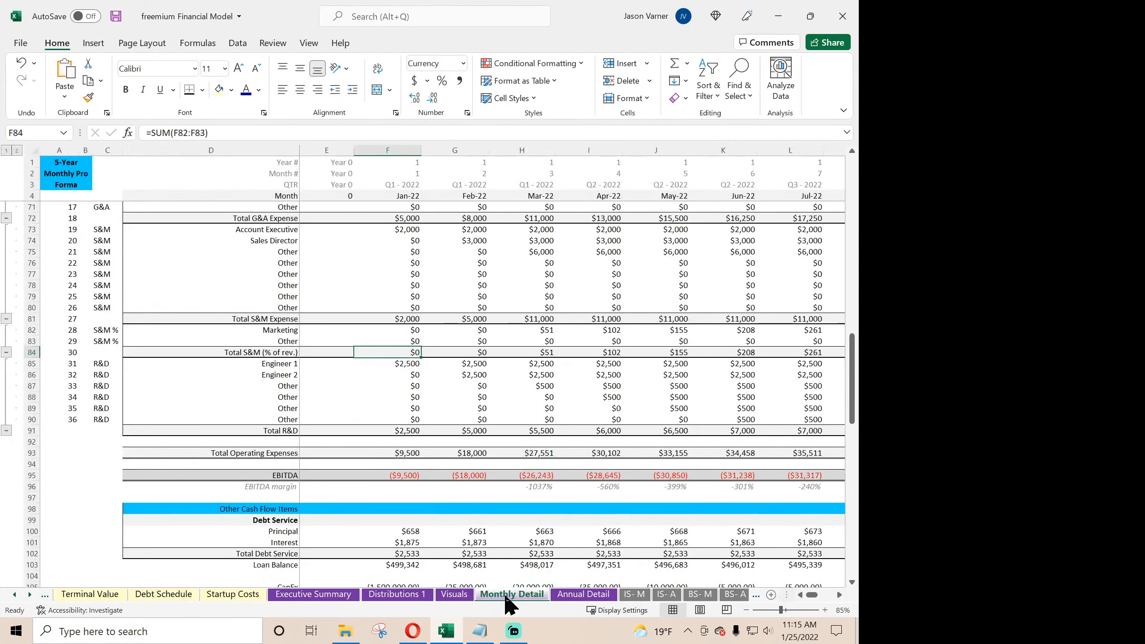
pyautogui.click(405, 532)
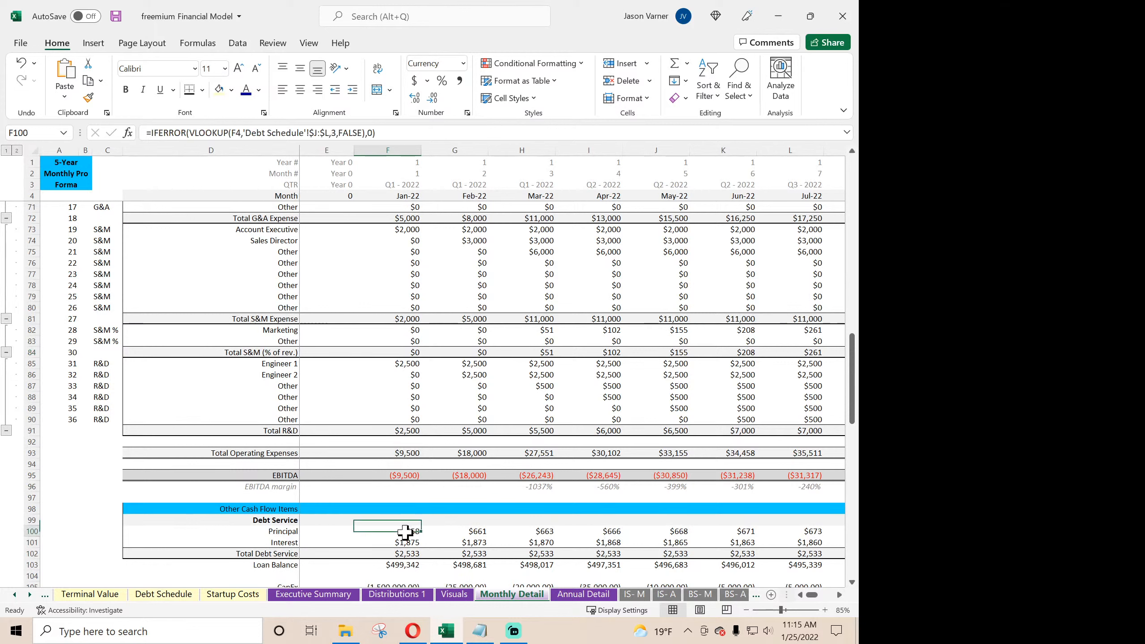
pyautogui.click(404, 376)
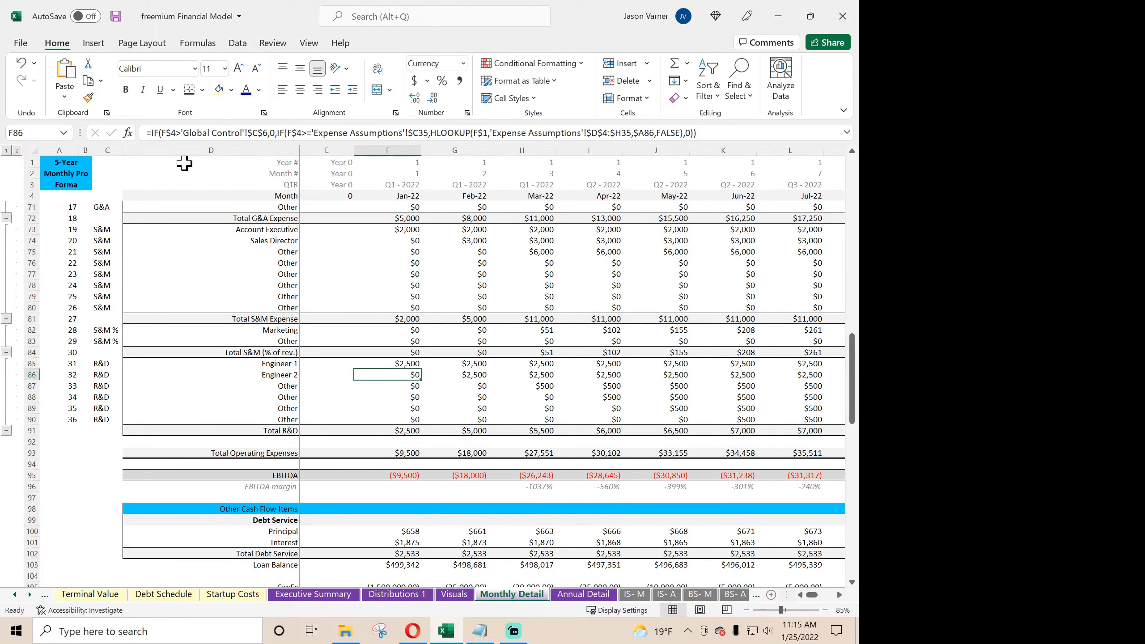
pyautogui.moveTo(153, 132); pyautogui.dragTo(275, 132)
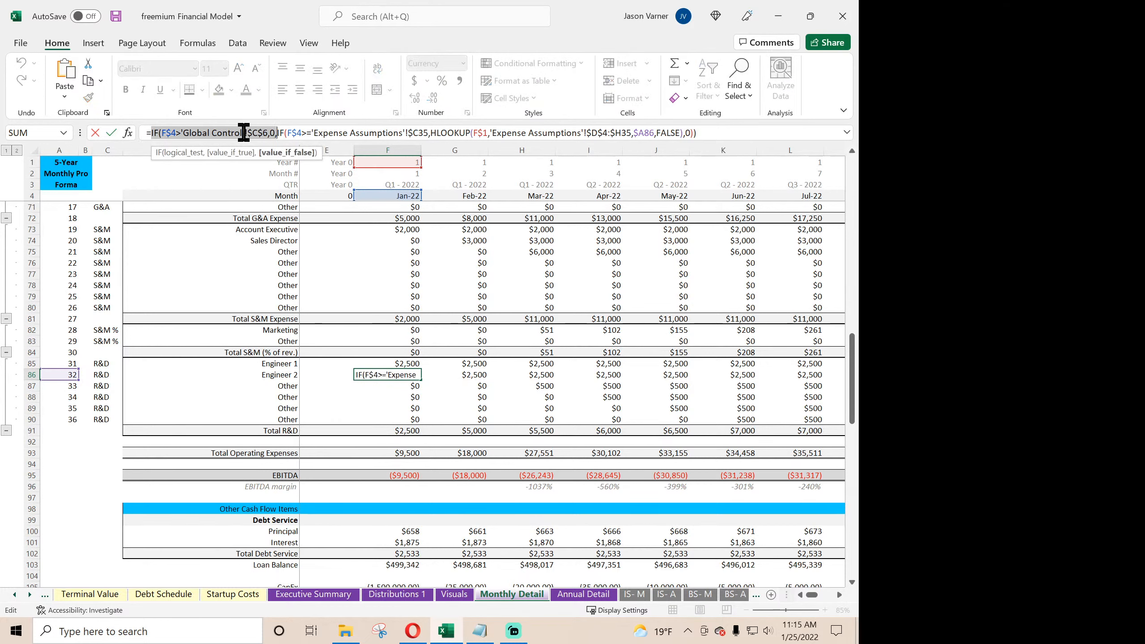
pyautogui.rightClick(229, 133)
pyautogui.click(255, 163)
pyautogui.press('Return')
# - Insert the copied exit-month condition at the start of the Jan-22 Principal and Interest formulas in F100 and F101
pyautogui.click(395, 533)
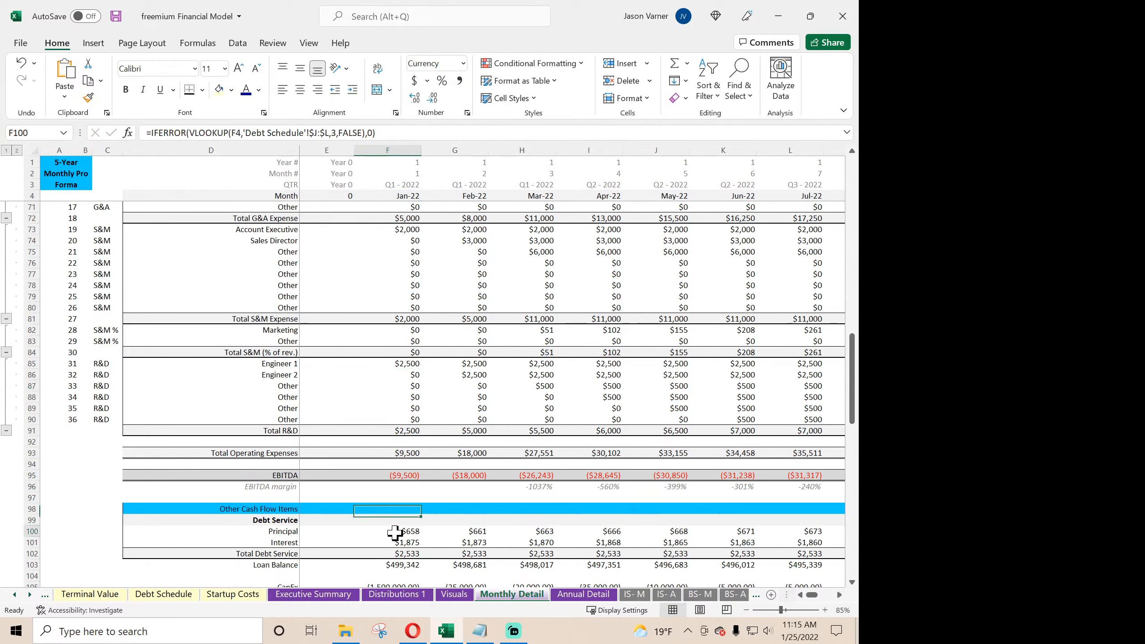
pyautogui.click(150, 133)
pyautogui.hotkey('ctrl', 'v')
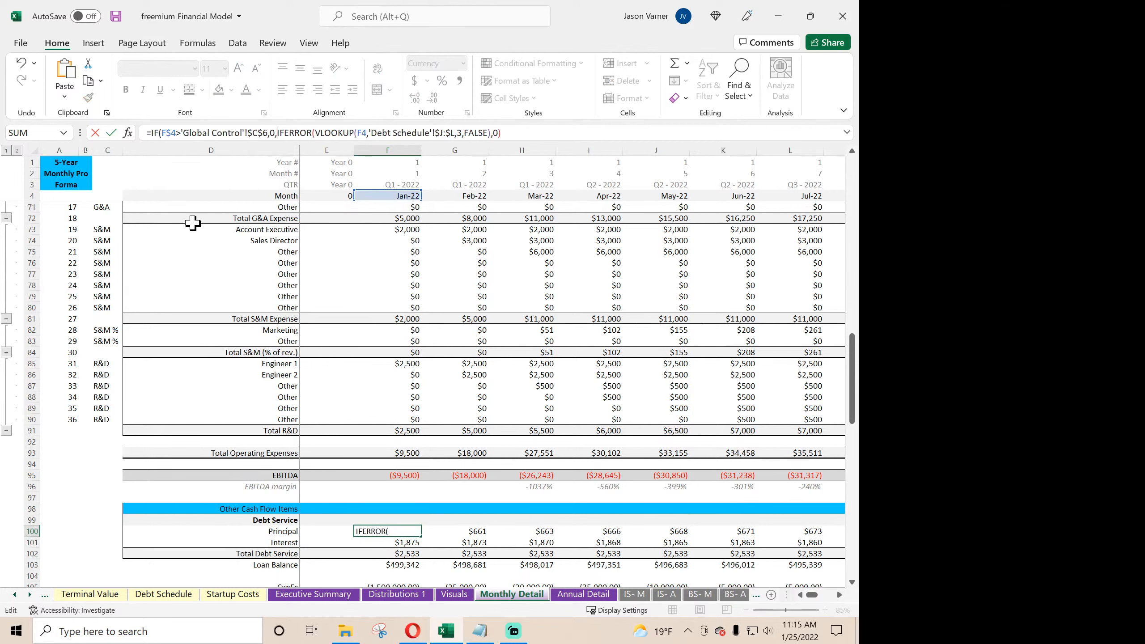
pyautogui.press('Return')
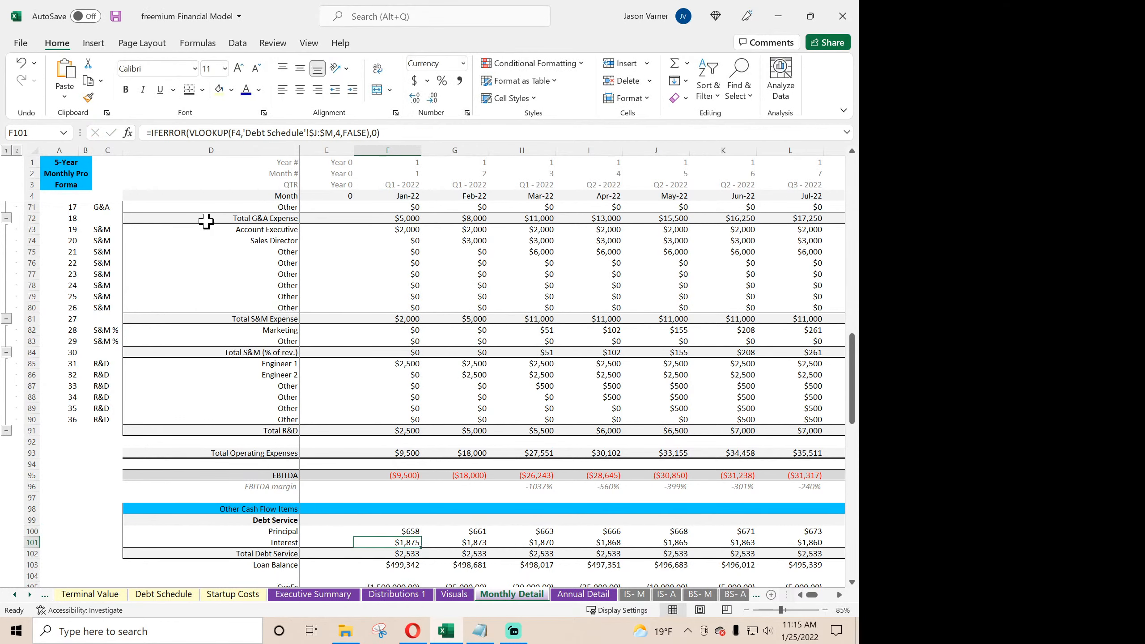
pyautogui.click(151, 133)
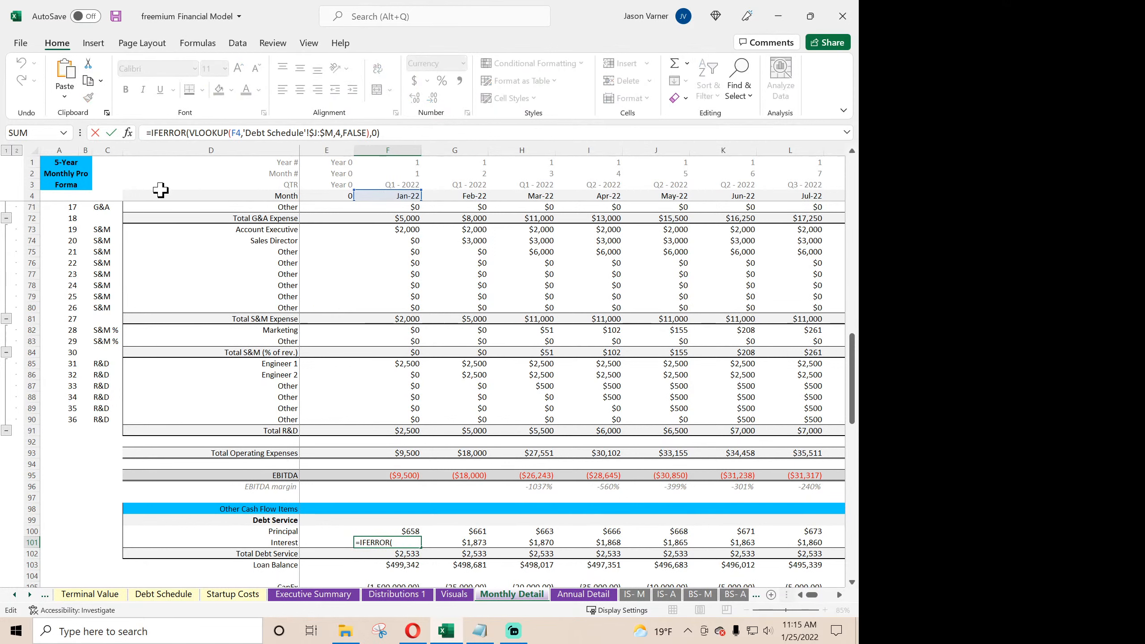
pyautogui.hotkey('ctrl', 'v')
pyautogui.press('Return')
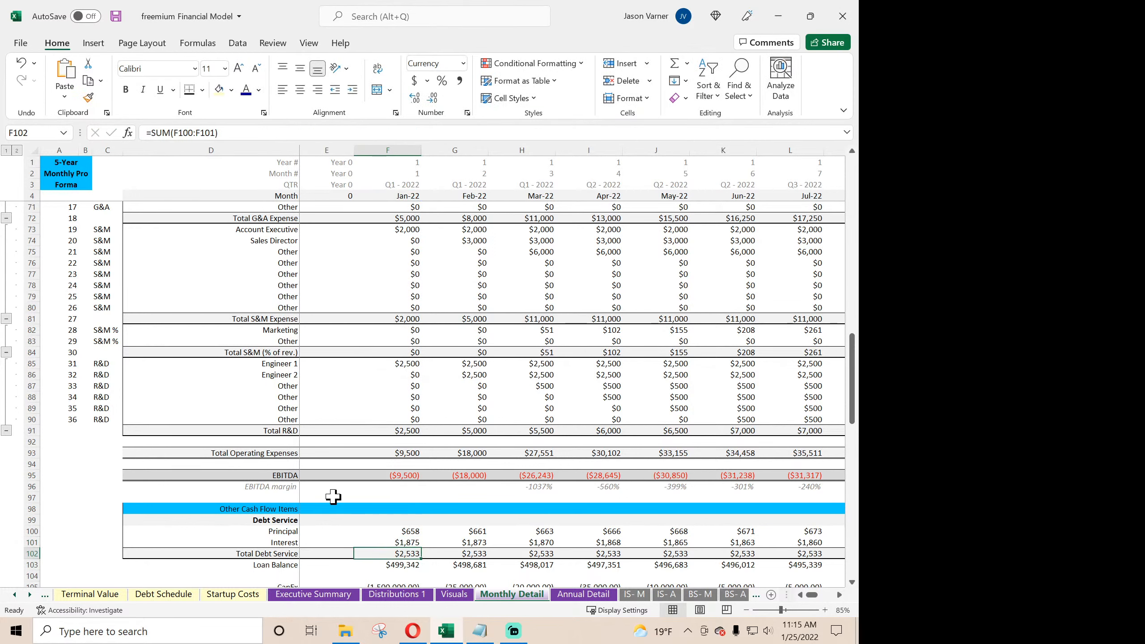
# - Extend the revised Principal and Interest formulas across all months through Dec-26 on Monthly Detail
pyautogui.moveTo(407, 532); pyautogui.dragTo(776, 542)
pyautogui.click(643, 543)
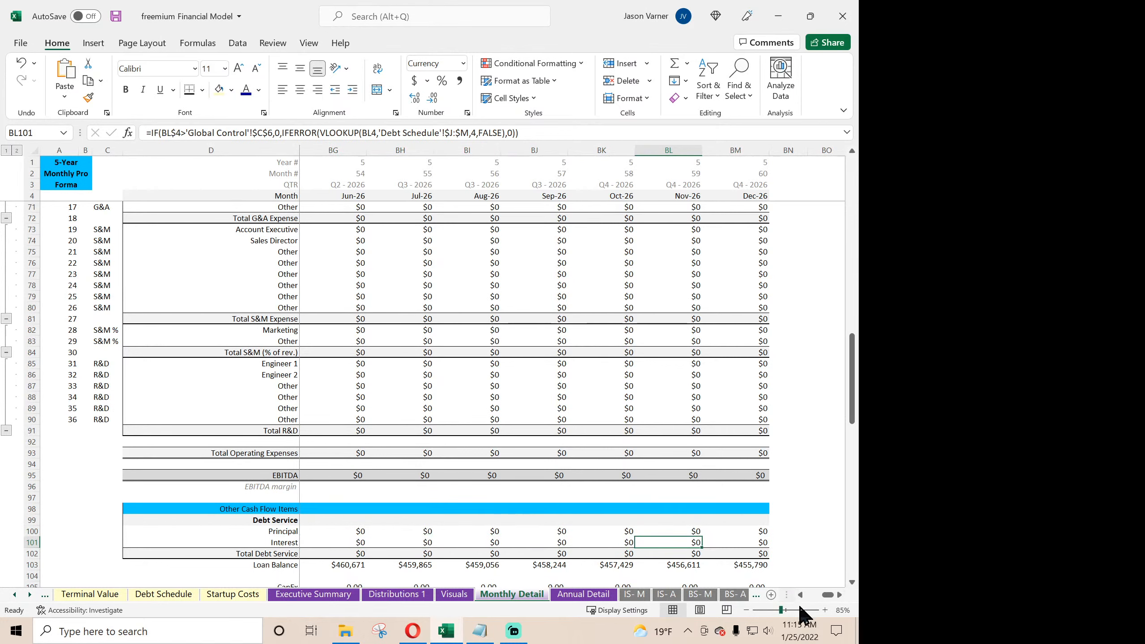
pyautogui.moveTo(832, 596); pyautogui.dragTo(793, 593)
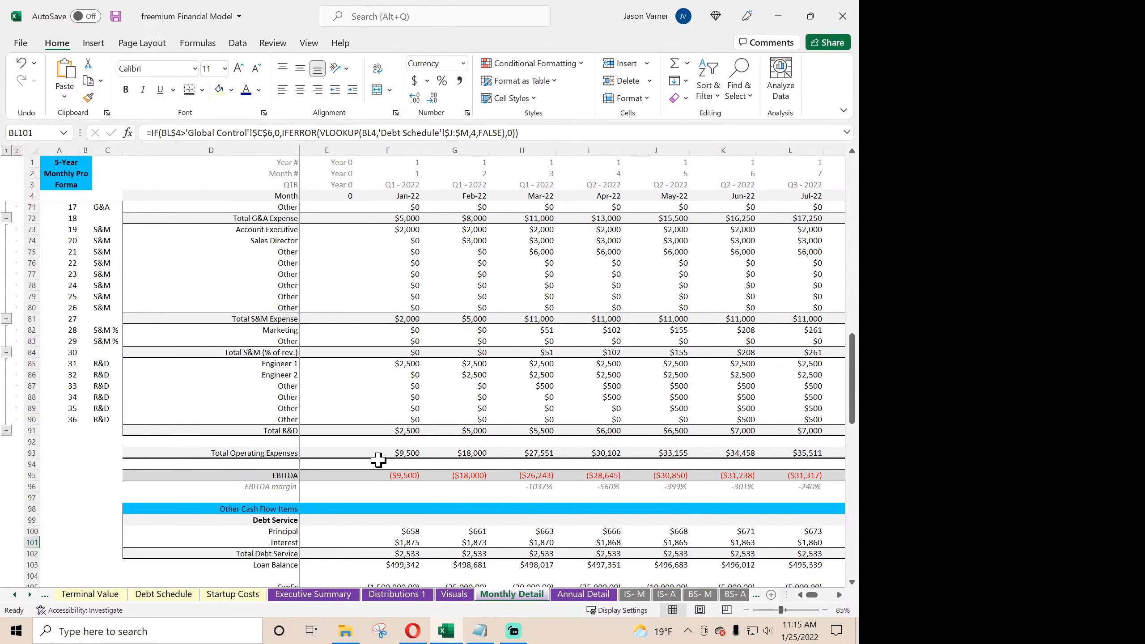
# - Review the FY 2026 debt service and cash flow on Annual Detail, and bring the Global Control sheet tab within reach
pyautogui.scroll(15, 381, 456)
pyautogui.click(585, 594)
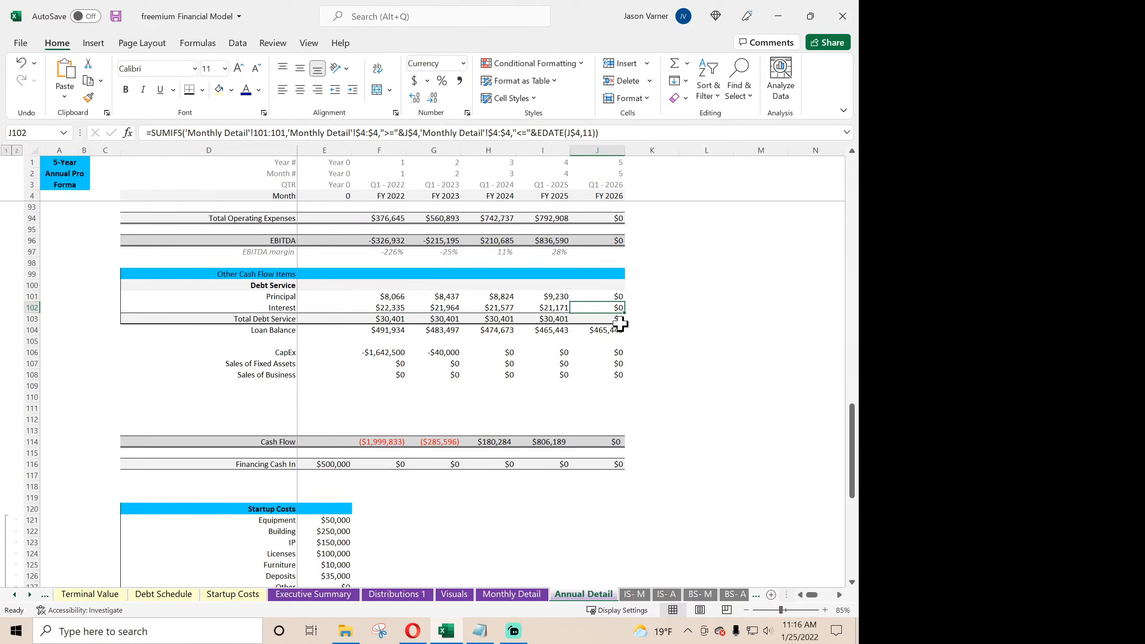
pyautogui.scroll(20, 451, 501)
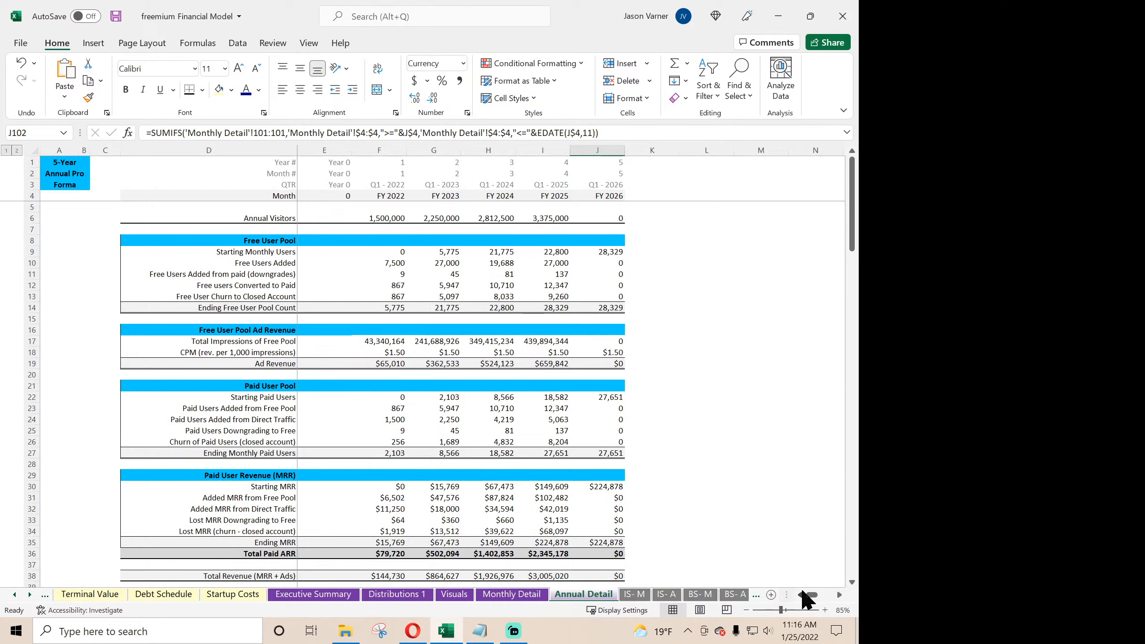
pyautogui.click(16, 594)
pyautogui.click(17, 594)
pyautogui.click(16, 594)
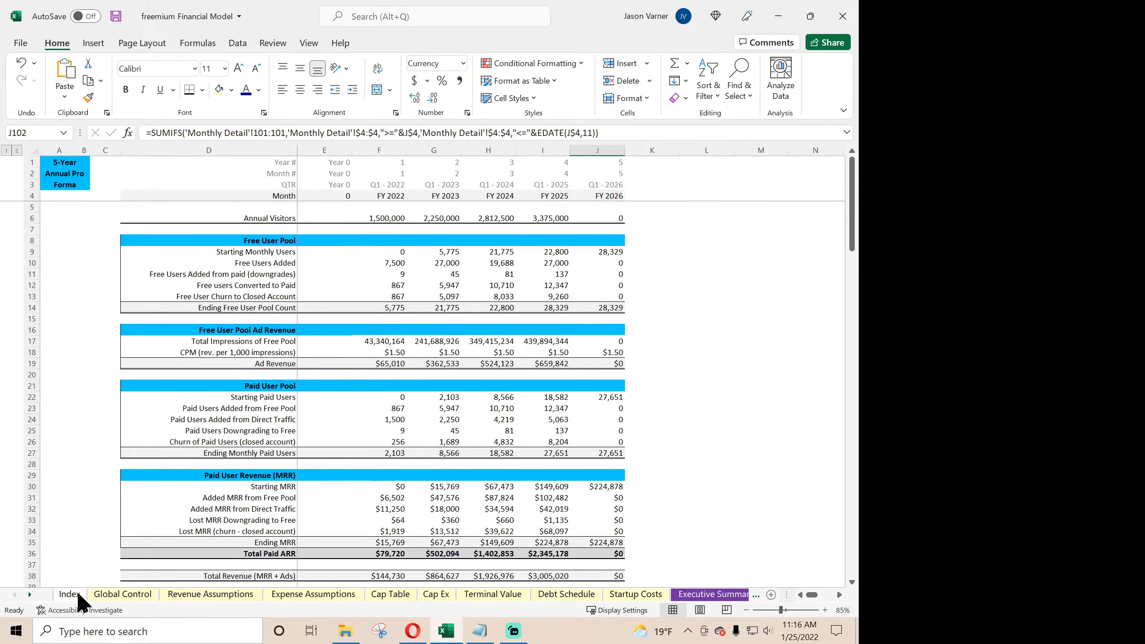
# - On the Global Control sheet, set Include Terminal Value? to Yes and review the Check Summary values
pyautogui.click(117, 592)
pyautogui.scroll(3, 151, 496)
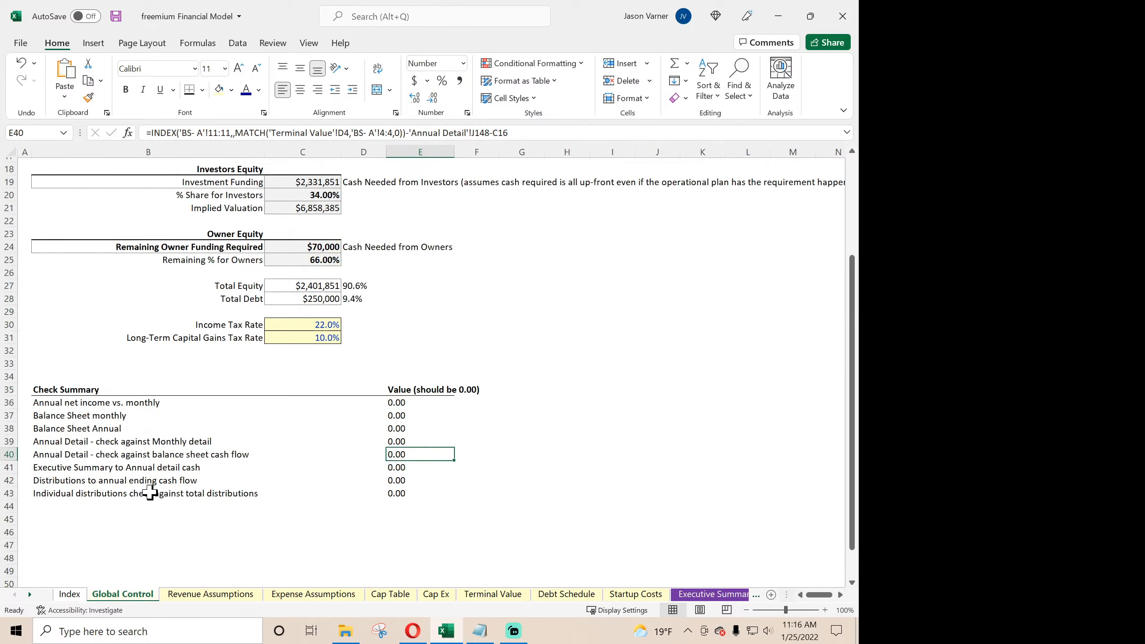
pyautogui.scroll(6, 150, 493)
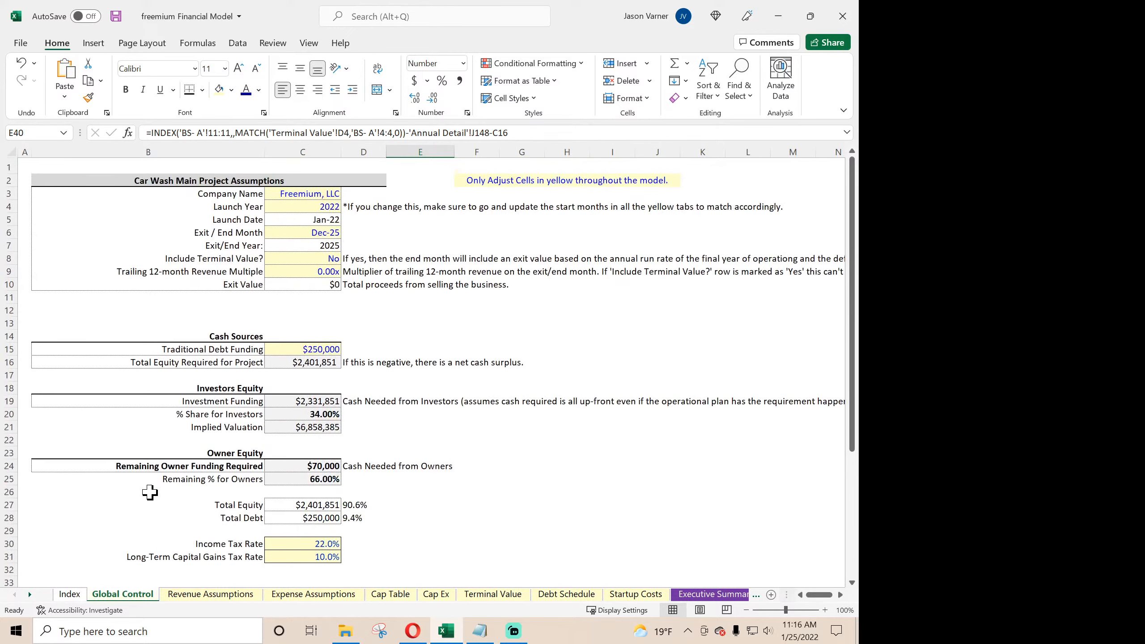
pyautogui.click(316, 258)
pyautogui.click(346, 259)
pyautogui.click(324, 270)
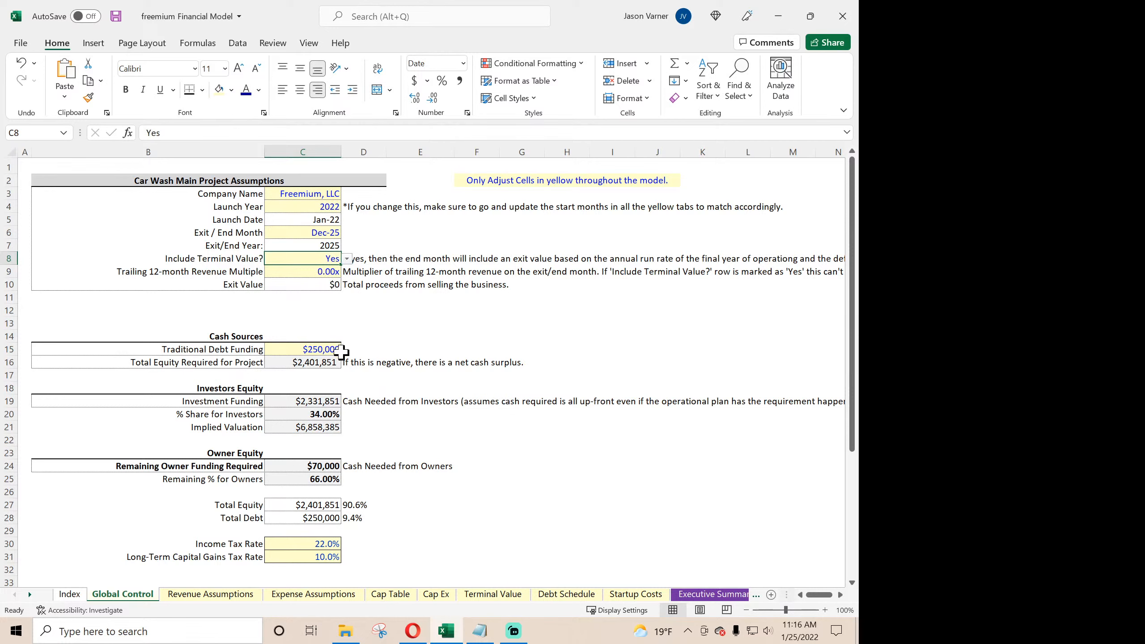
pyautogui.scroll(-7, 342, 352)
pyautogui.scroll(7, 341, 353)
# - Set the Trailing 12-month Revenue Multiple to 1.00x and review the Check Summary values
pyautogui.click(320, 270)
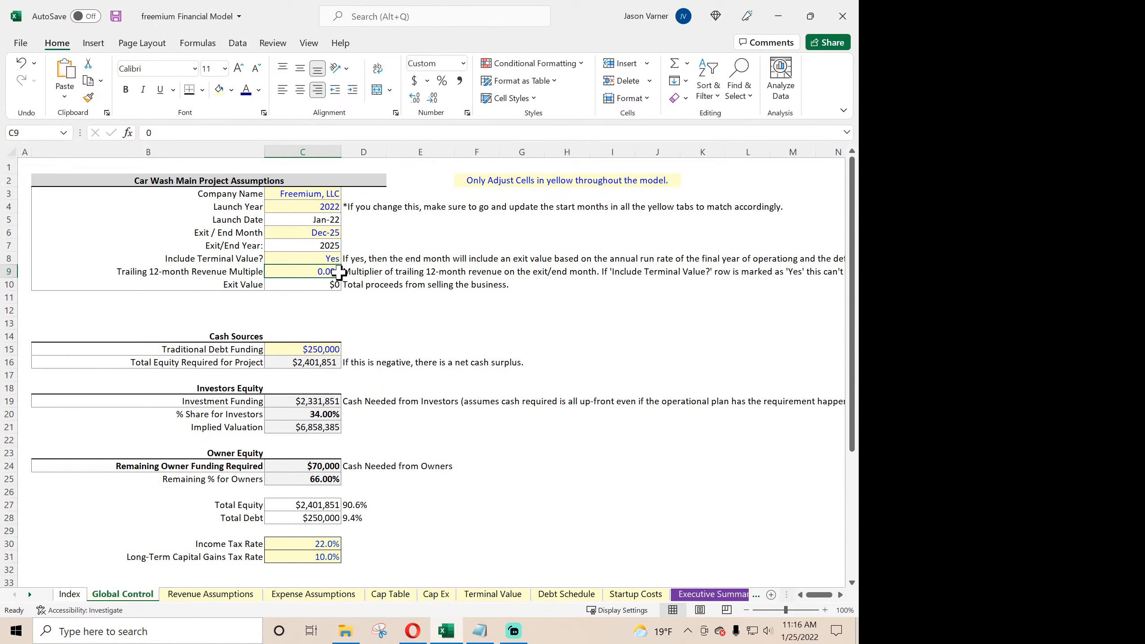
pyautogui.write('1')
pyautogui.press('Return')
pyautogui.scroll(-7, 338, 272)
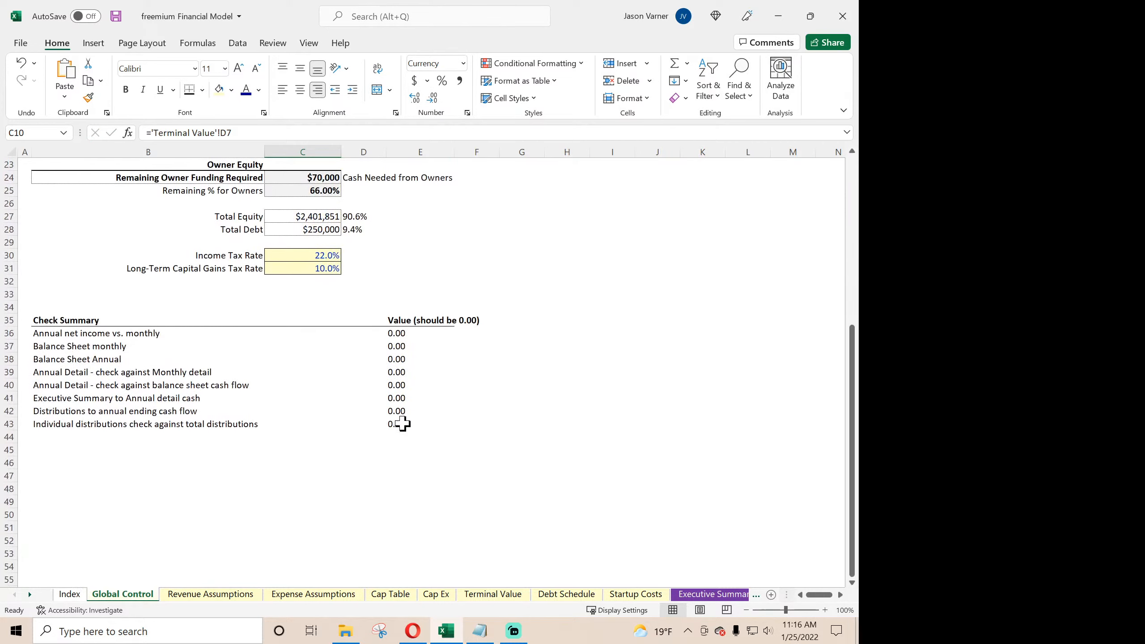
pyautogui.scroll(7, 391, 401)
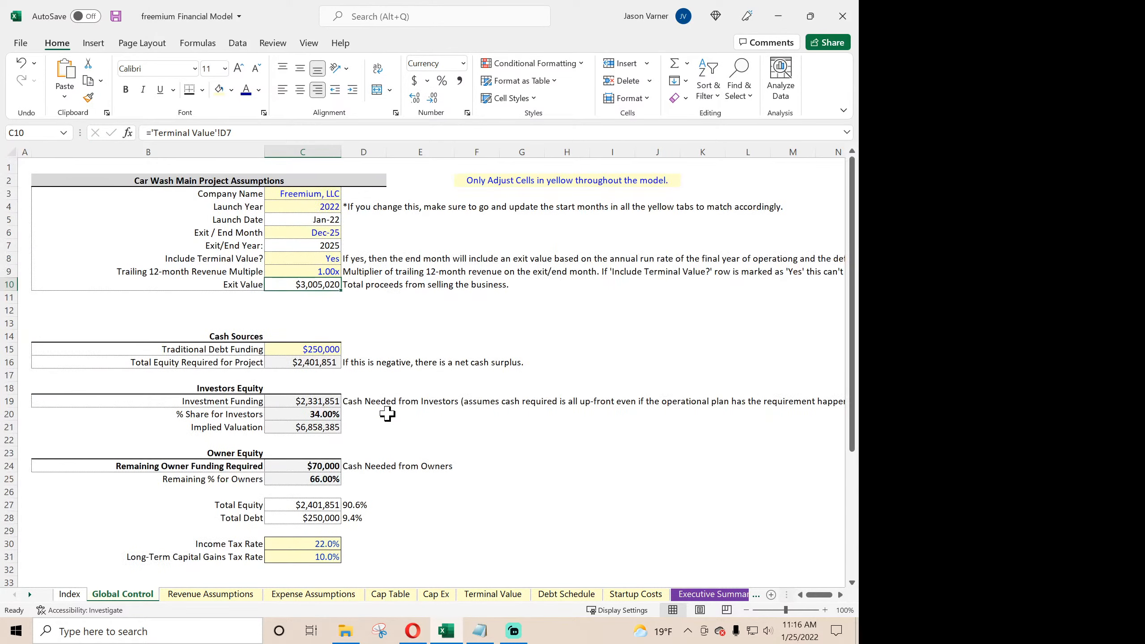
# - Test an Exit / End Month of Sep-25 against the Check Summary values
pyautogui.click(324, 231)
pyautogui.click(347, 233)
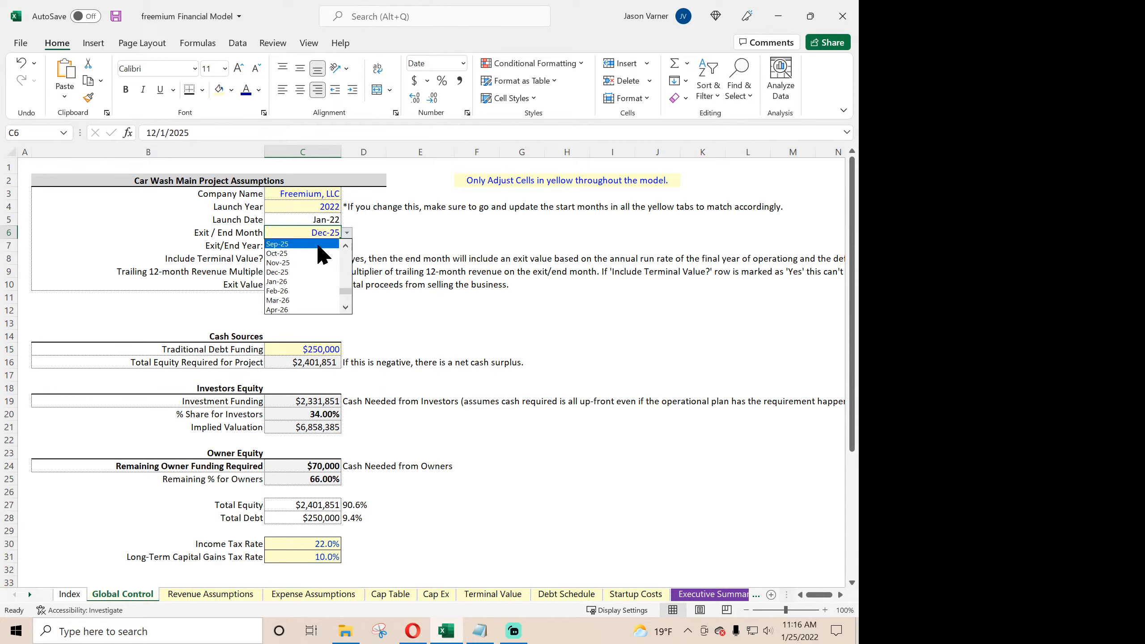
pyautogui.click(293, 244)
pyautogui.scroll(-7, 424, 428)
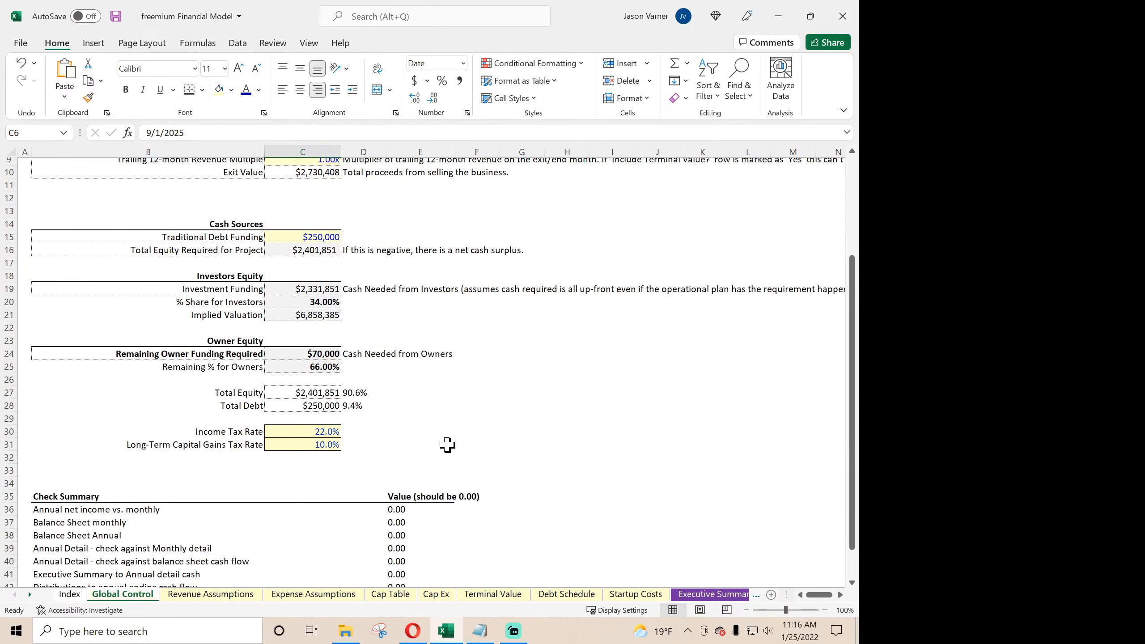
pyautogui.scroll(7, 445, 444)
# - Set Include Terminal Value? to No and review the Check Summary values
pyautogui.click(332, 258)
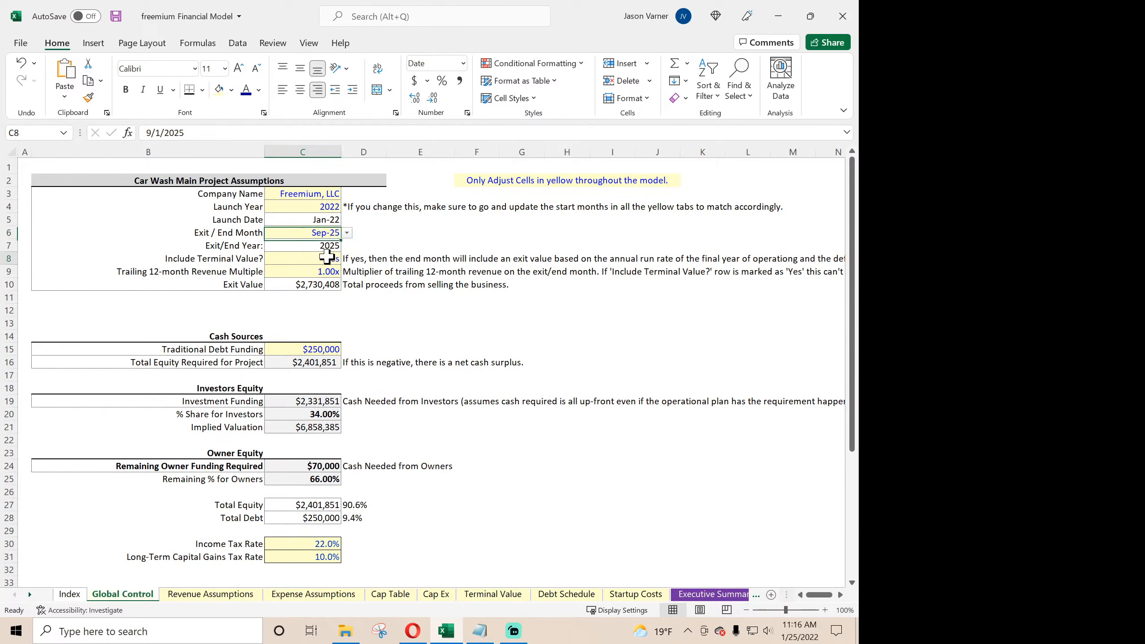
pyautogui.click(347, 259)
pyautogui.click(328, 284)
pyautogui.scroll(-7, 398, 422)
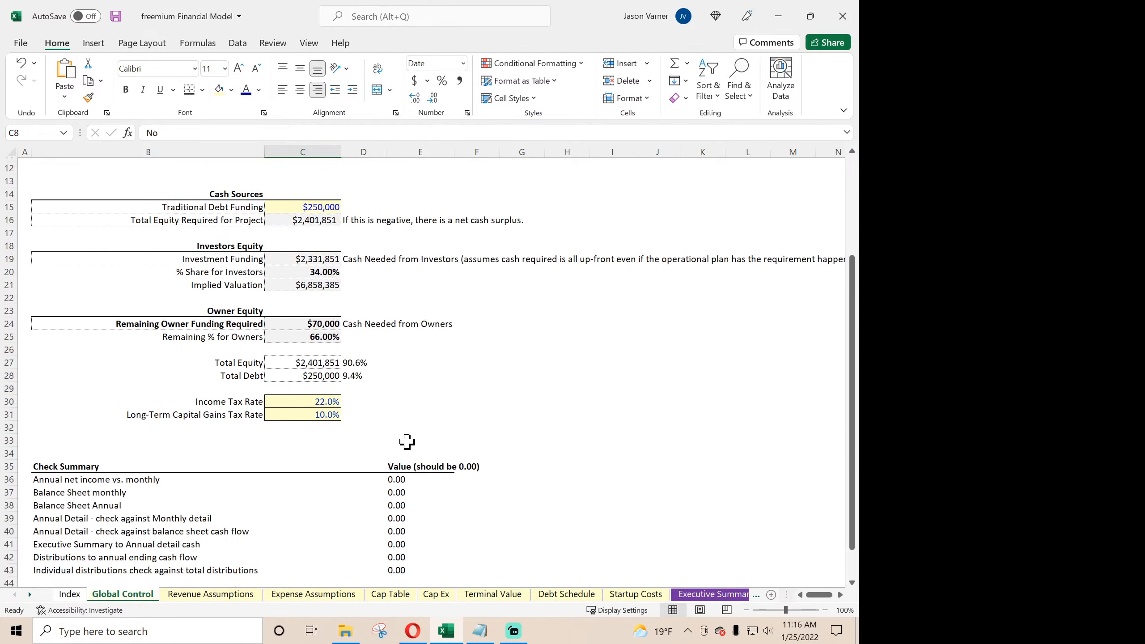
pyautogui.scroll(7, 406, 440)
# - Set the Exit / End Month on Global Control to Dec-26
pyautogui.click(328, 235)
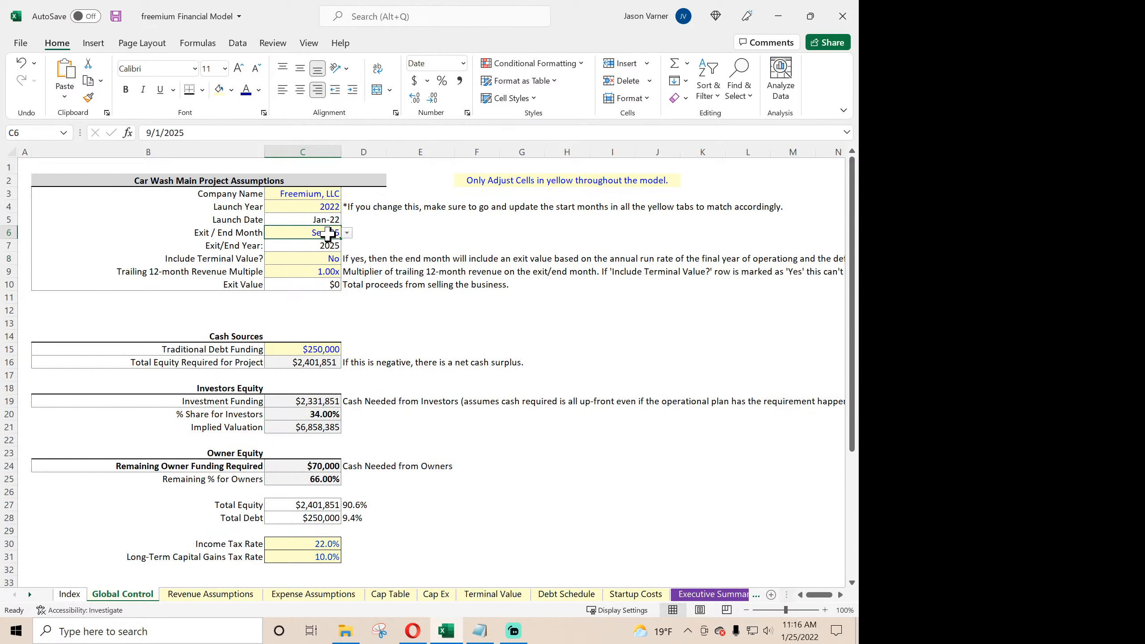
pyautogui.click(347, 232)
pyautogui.moveTo(347, 291); pyautogui.dragTo(347, 303)
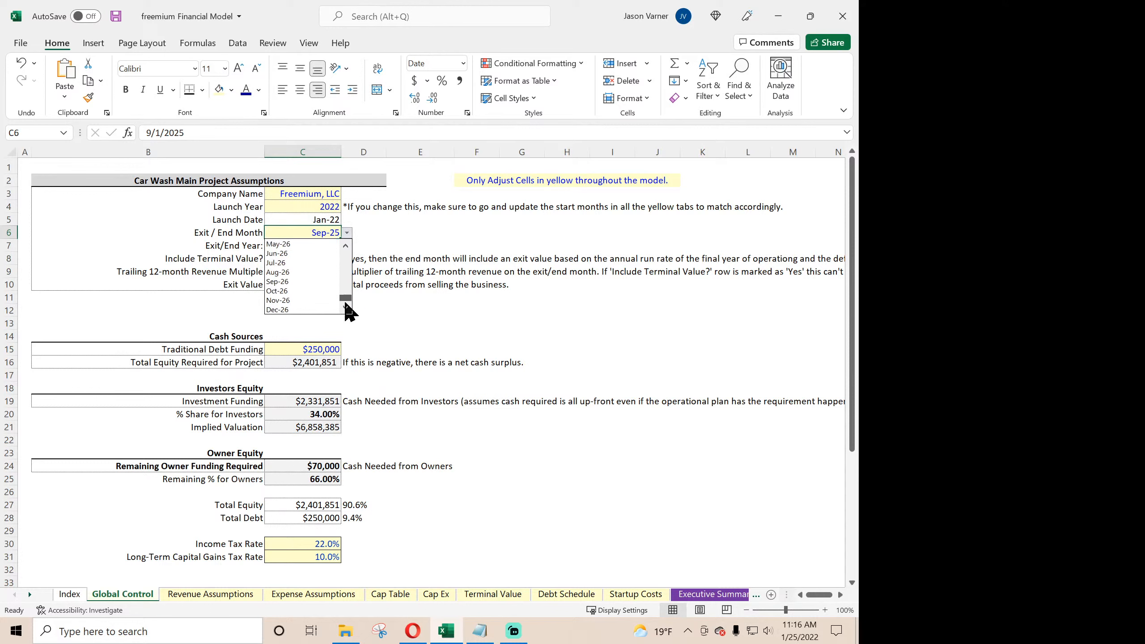
pyautogui.click(318, 310)
# - Set Include Terminal Value? back to Yes and save the workbook
pyautogui.click(323, 260)
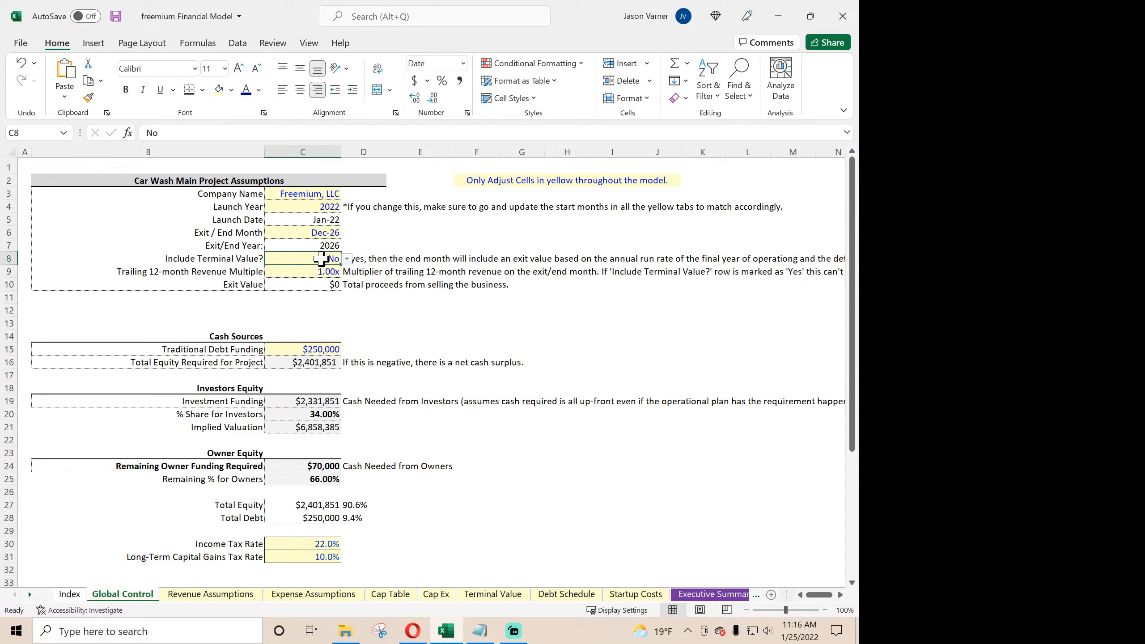
pyautogui.click(347, 259)
pyautogui.click(333, 271)
pyautogui.click(421, 310)
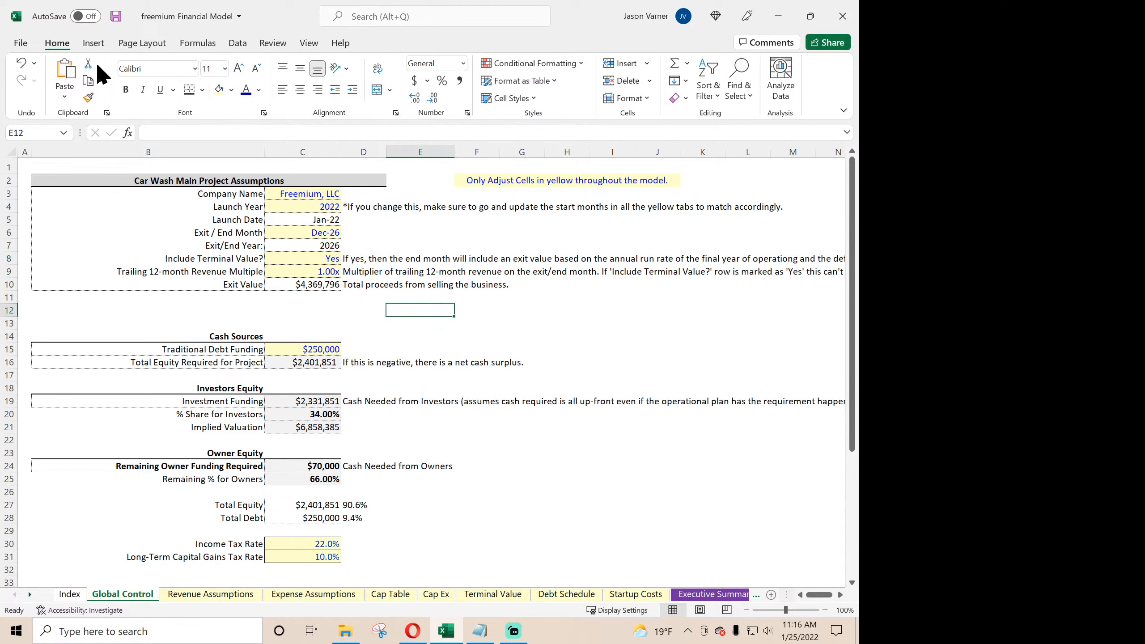
pyautogui.click(115, 17)
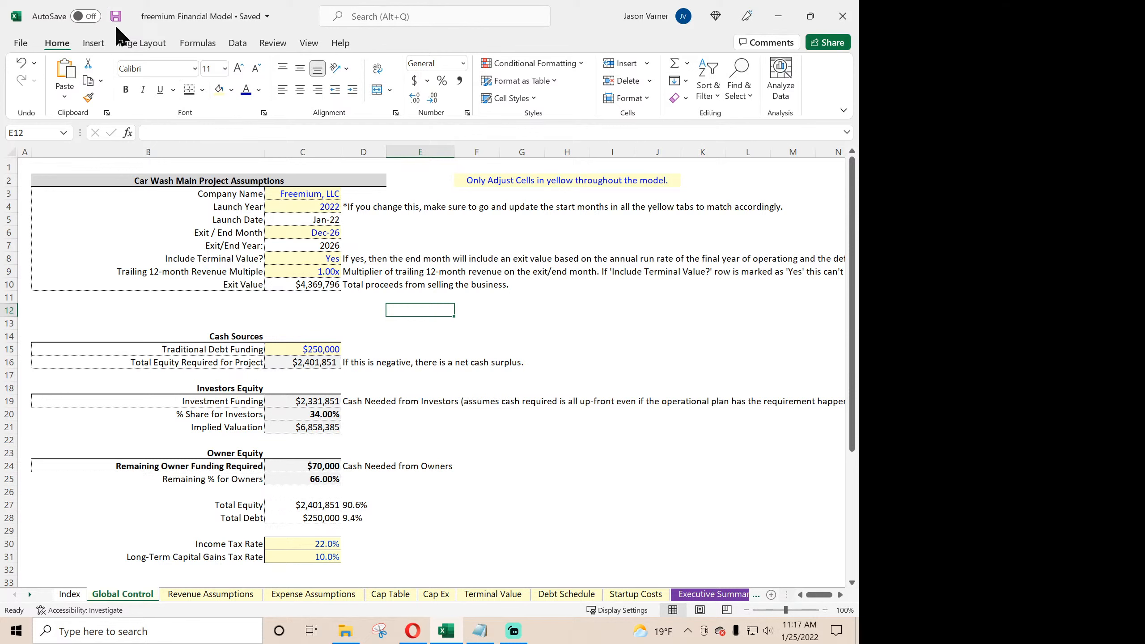
# - Save the freemium Financial Model and open the Product as a Service - PaaS V3.0 workbook from the SaaS folder
pyautogui.click(117, 17)
pyautogui.click(117, 17)
pyautogui.click(346, 631)
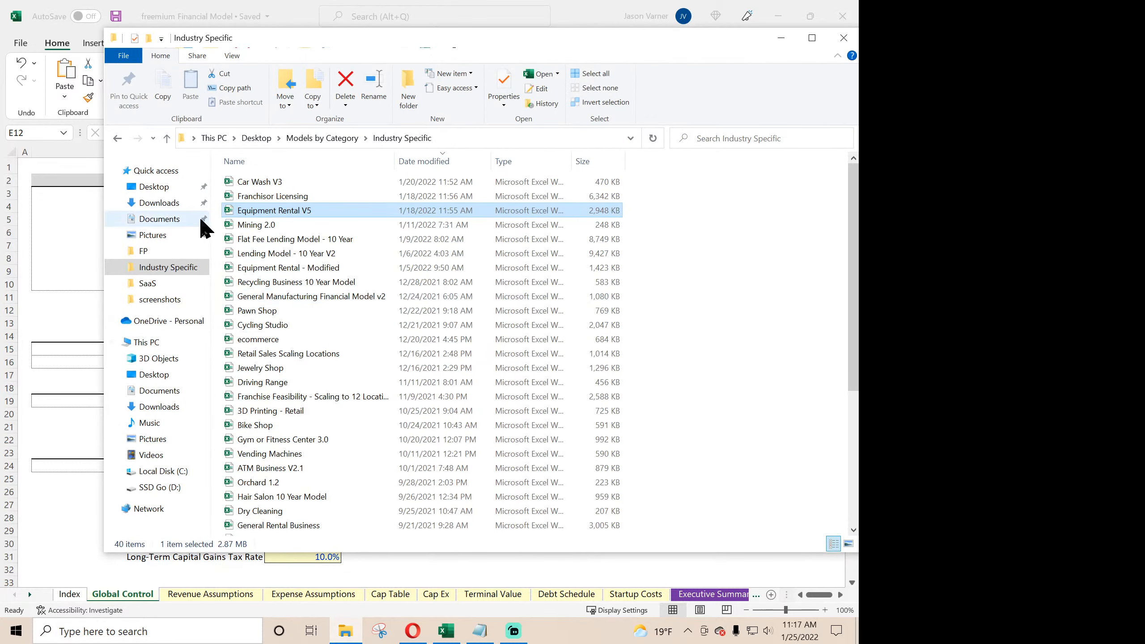
pyautogui.click(150, 284)
pyautogui.doubleClick(313, 196)
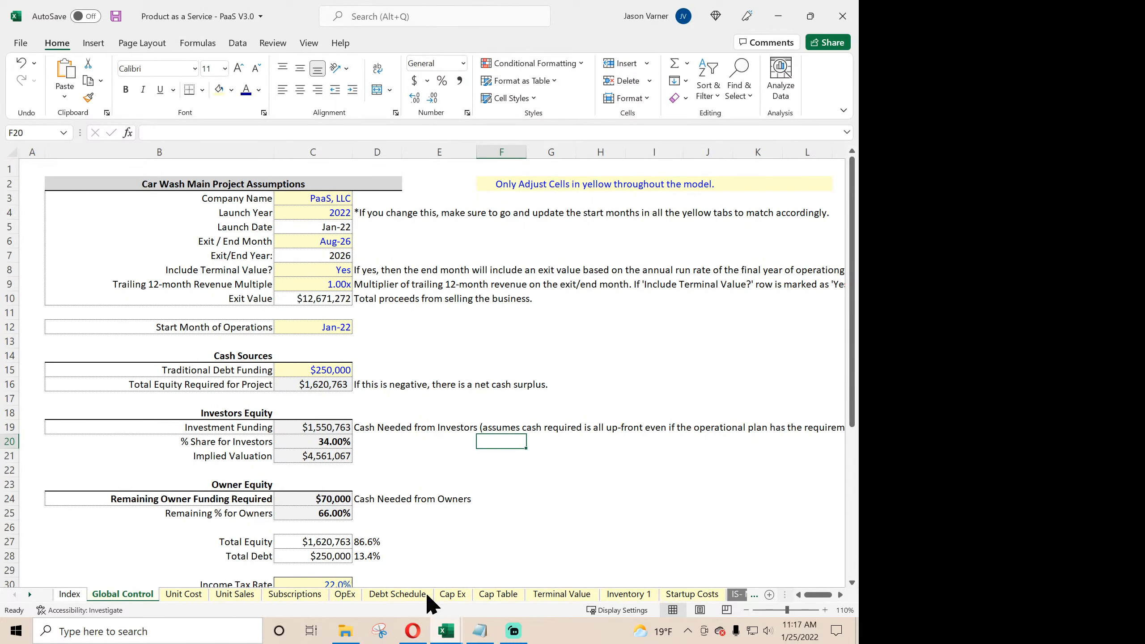
# - Inspect the payment formulas on the Debt Schedule sheet for the exit-month condition
pyautogui.click(396, 594)
pyautogui.click(218, 348)
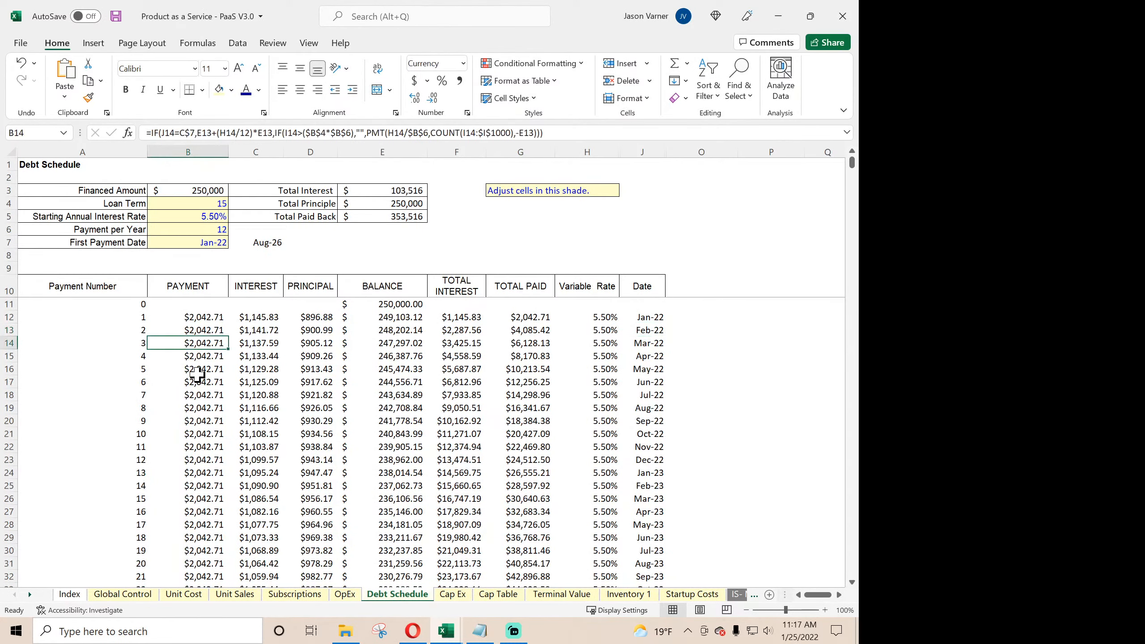
pyautogui.click(198, 385)
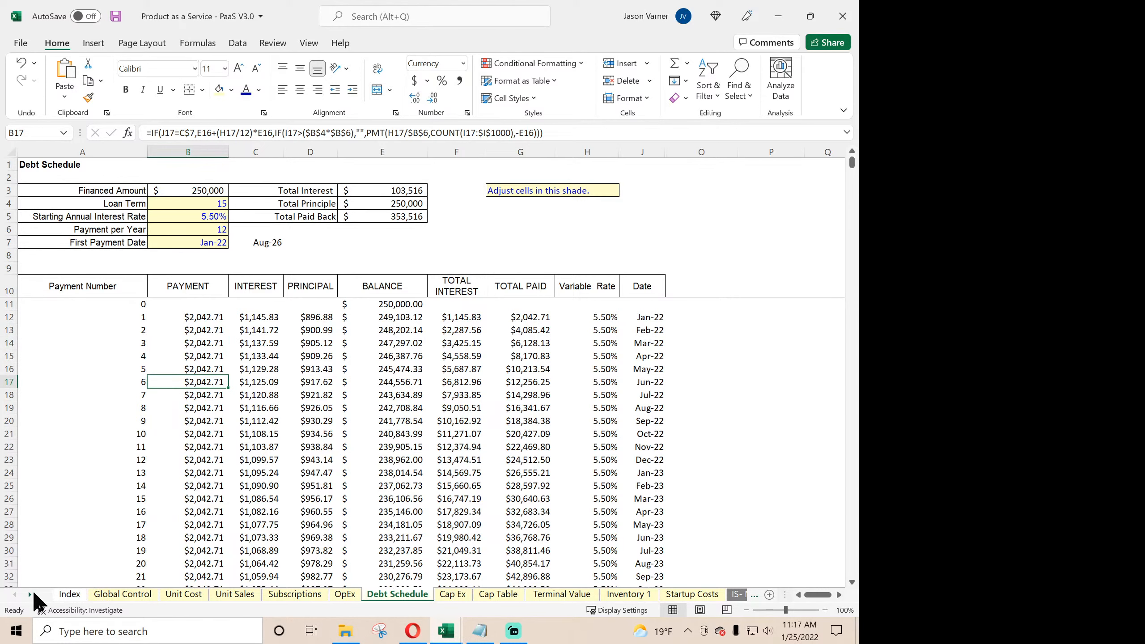
# - Check the Exit / End Month and the Check Summary values on the Global Control sheet
pyautogui.click(112, 597)
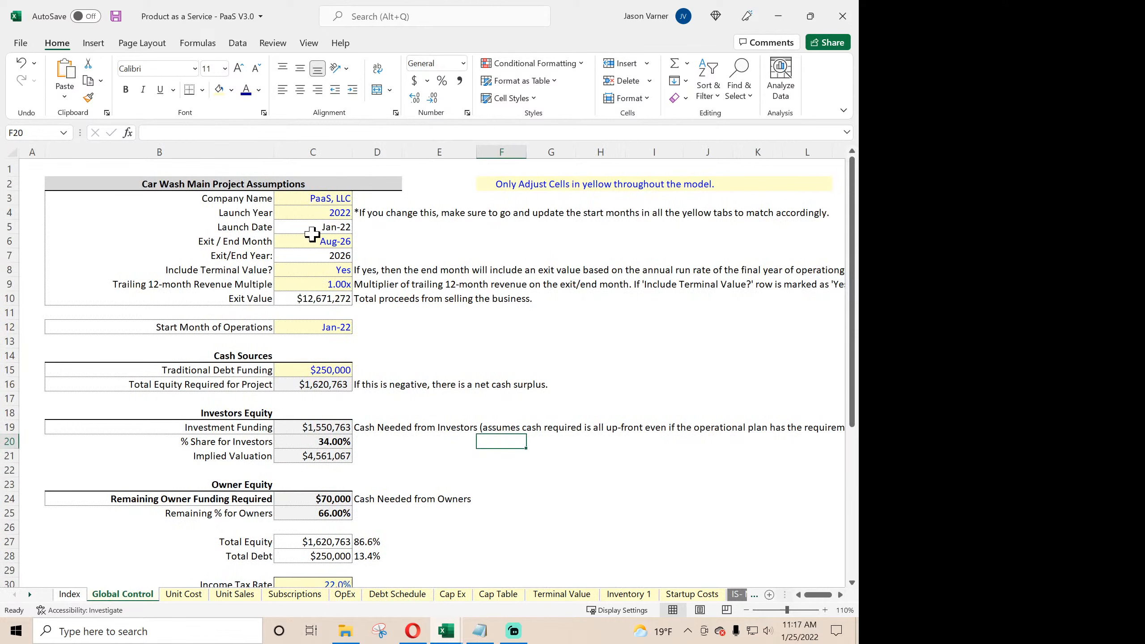
pyautogui.click(328, 242)
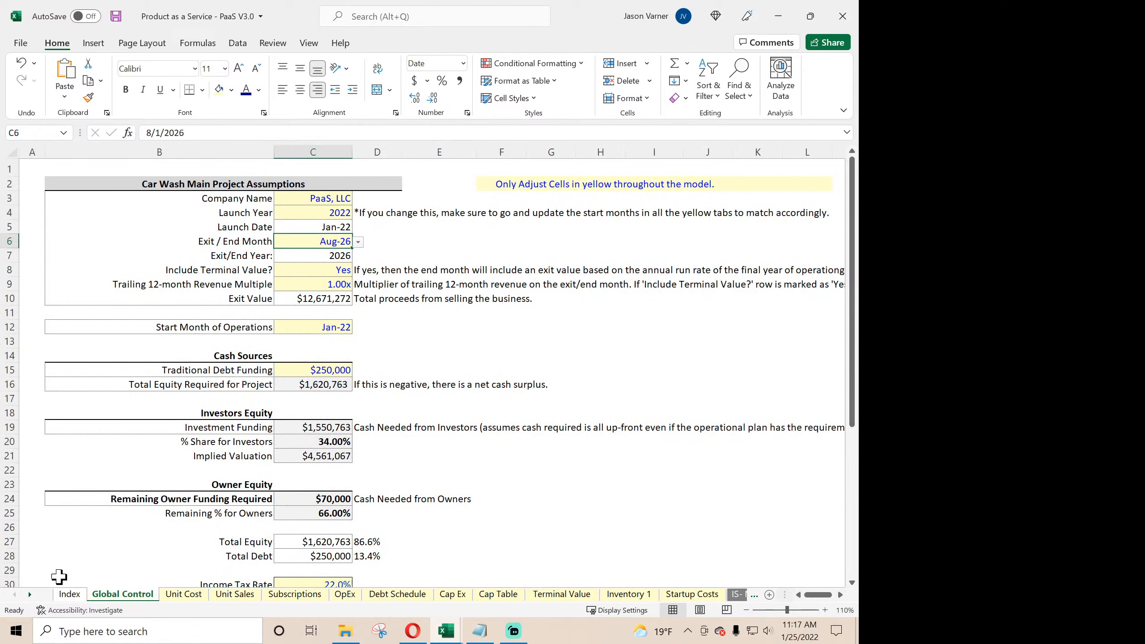
pyautogui.click(30, 594)
pyautogui.click(30, 595)
pyautogui.scroll(-7, 81, 491)
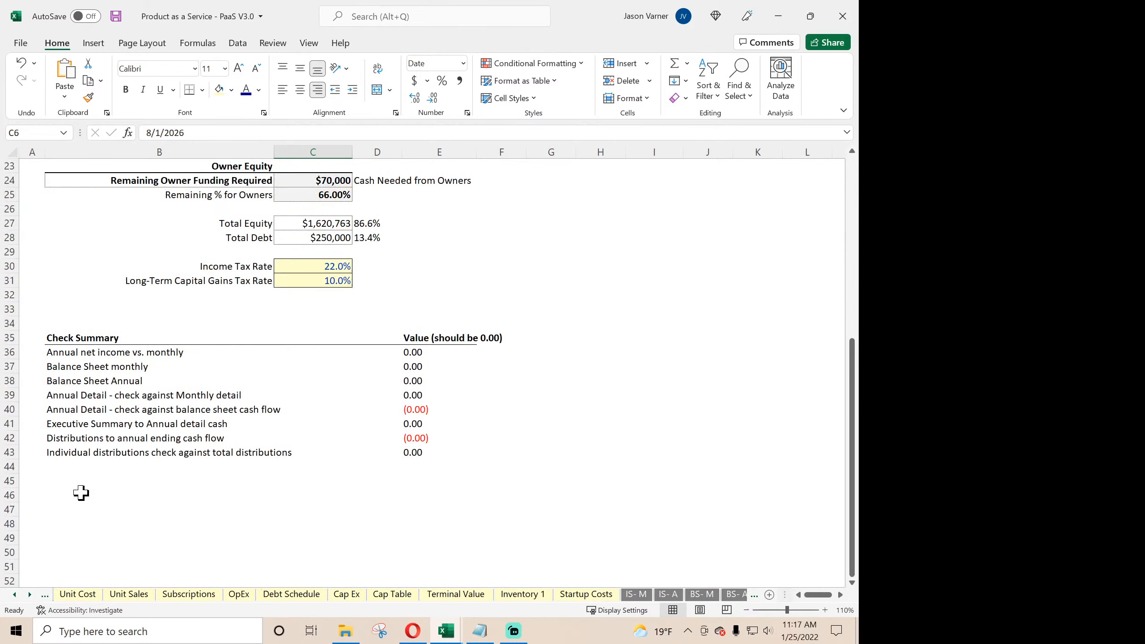
pyautogui.scroll(7, 81, 490)
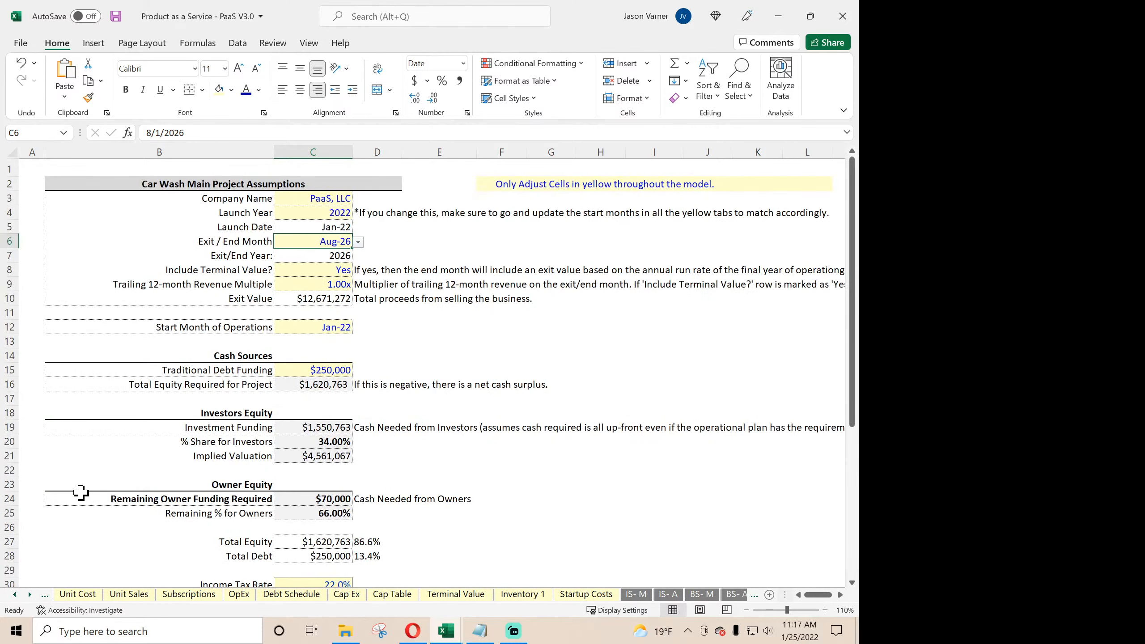
# - Test Include Terminal Value? set to No against the Check Summary values
pyautogui.click(327, 270)
pyautogui.click(359, 271)
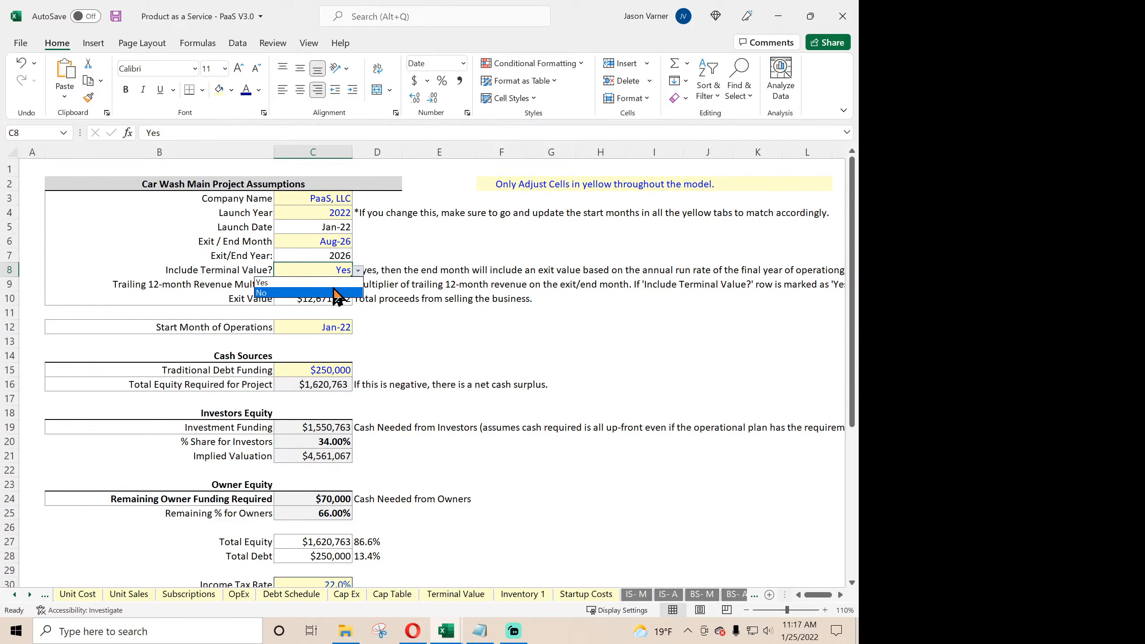
pyautogui.click(328, 298)
pyautogui.scroll(-4, 328, 374)
pyautogui.scroll(-4, 328, 374)
pyautogui.scroll(7, 325, 374)
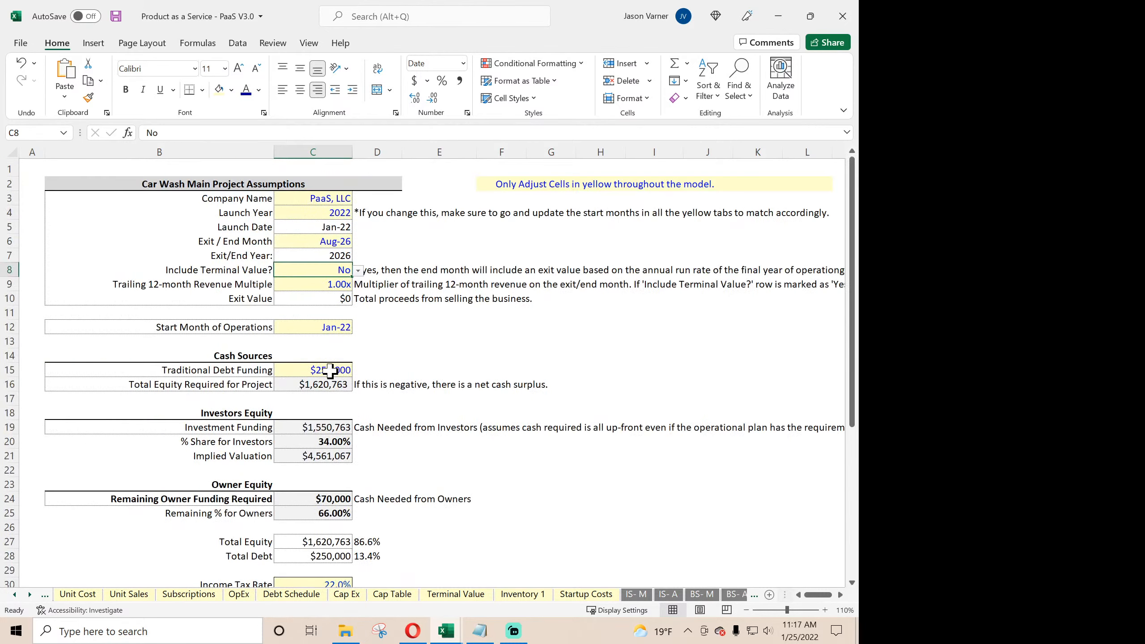
# - Examine the debt service principal and interest formulas on the Monthly Detail sheet for the exit-month cutoff
pyautogui.click(30, 595)
pyautogui.click(29, 595)
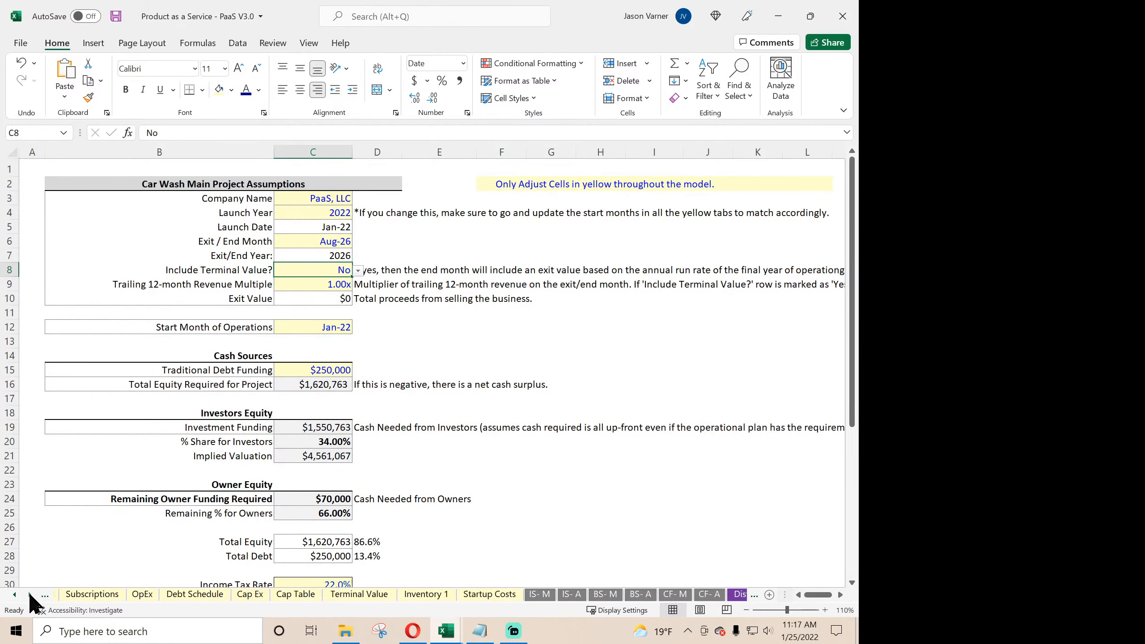
pyautogui.click(30, 595)
pyautogui.click(30, 595)
pyautogui.click(30, 595)
pyautogui.click(30, 595)
pyautogui.click(733, 594)
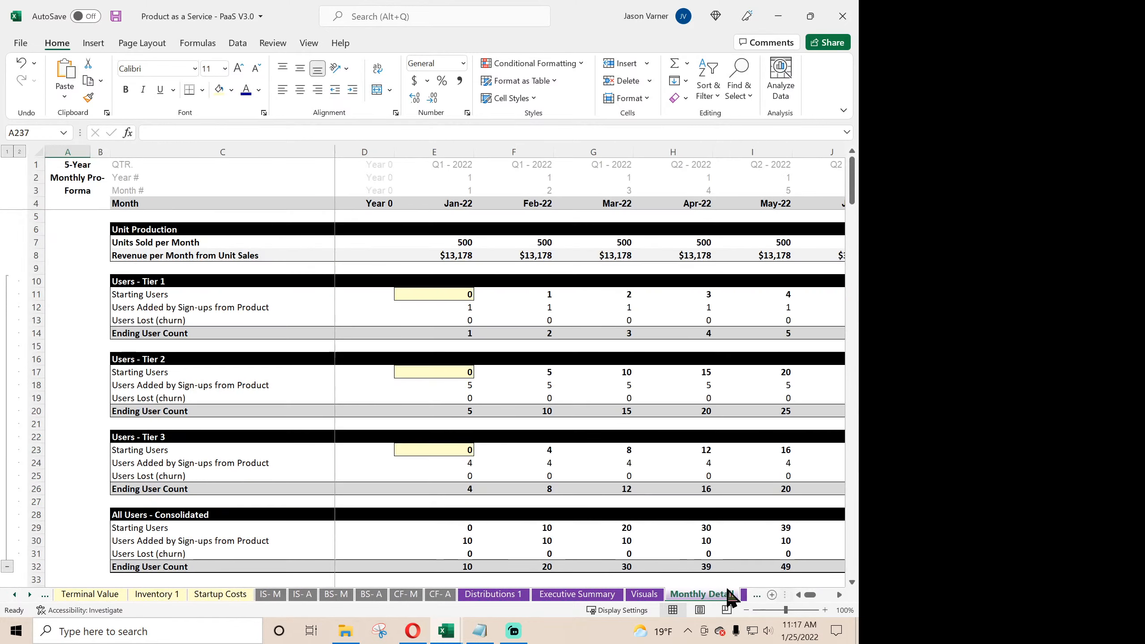
pyautogui.scroll(-15, 550, 390)
pyautogui.scroll(-20, 550, 390)
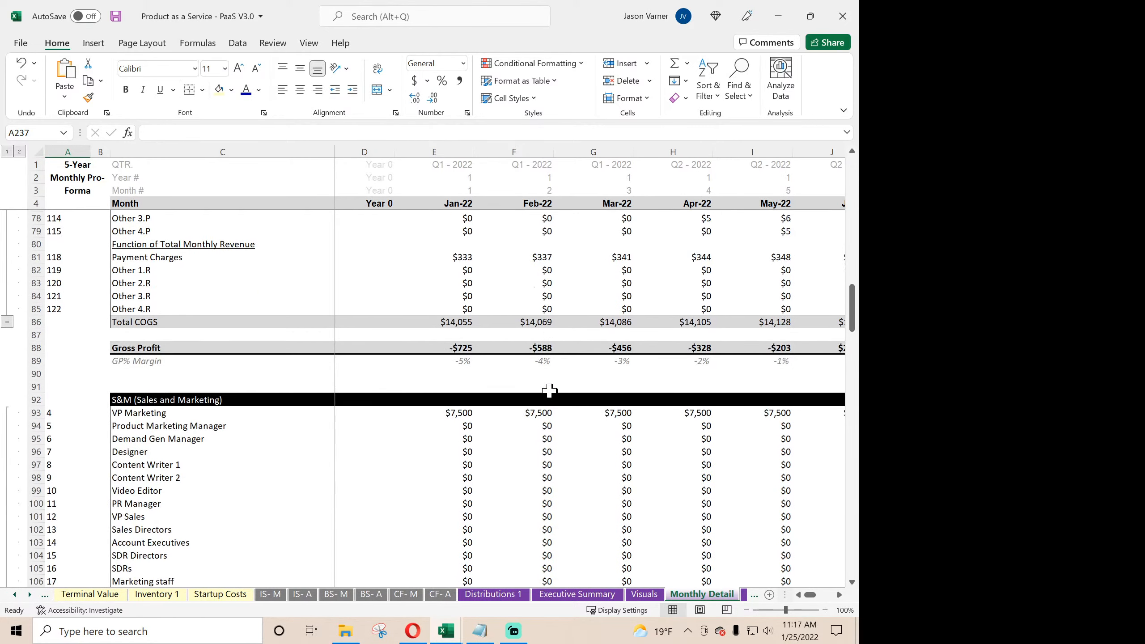
pyautogui.scroll(-20, 552, 390)
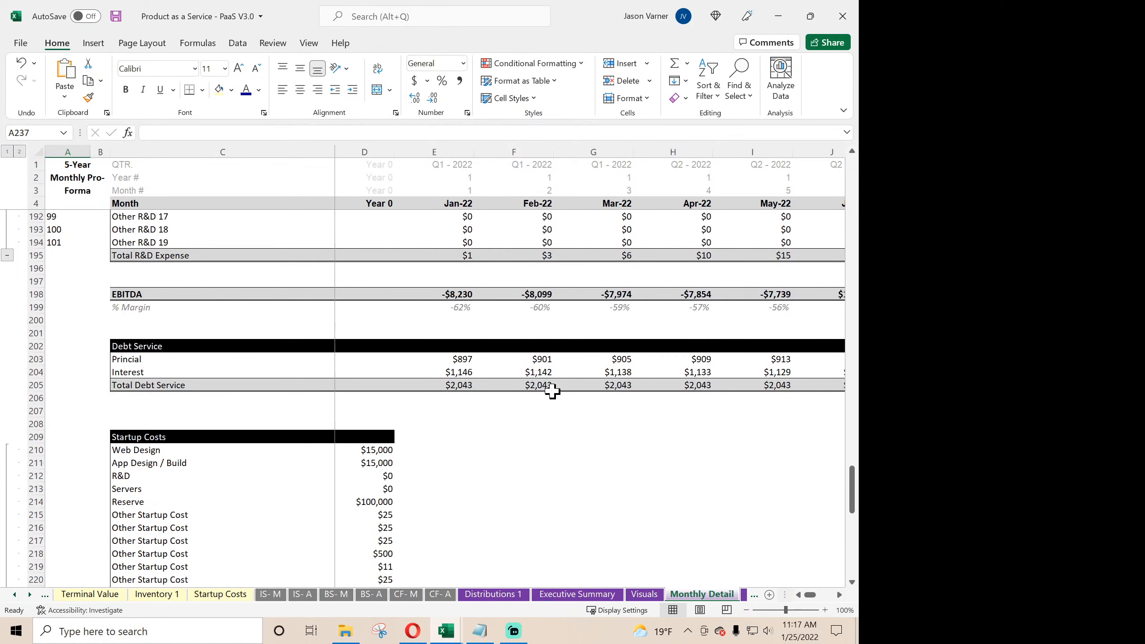
pyautogui.scroll(-6, 552, 391)
pyautogui.scroll(6, 552, 391)
pyautogui.click(459, 360)
pyautogui.click(455, 371)
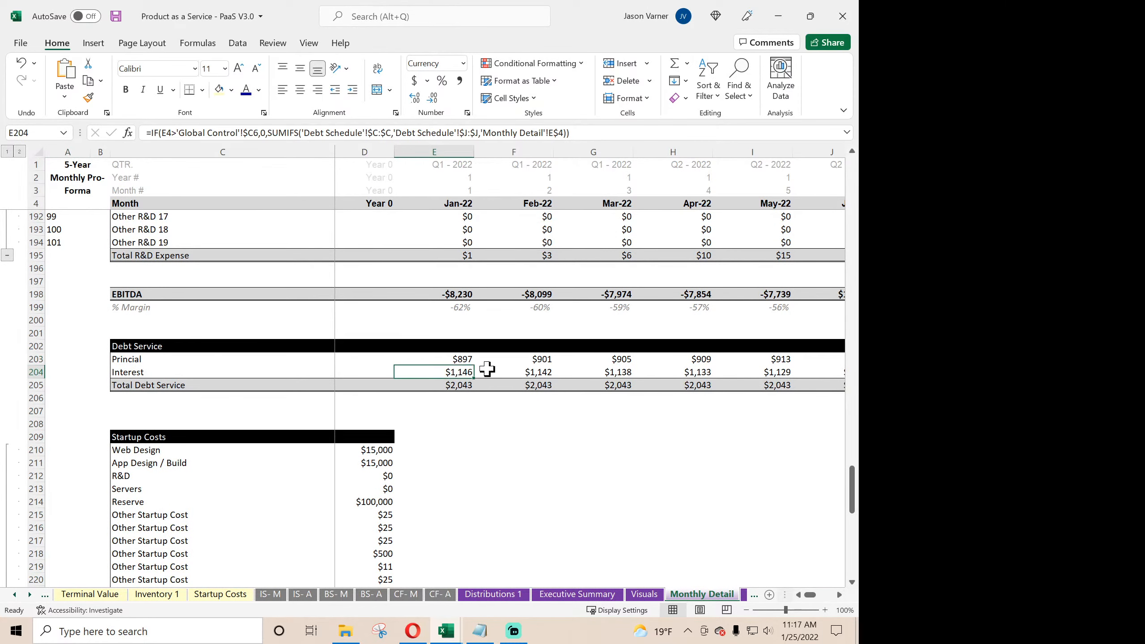
pyautogui.click(536, 362)
pyautogui.click(533, 376)
pyautogui.scroll(20, 594, 455)
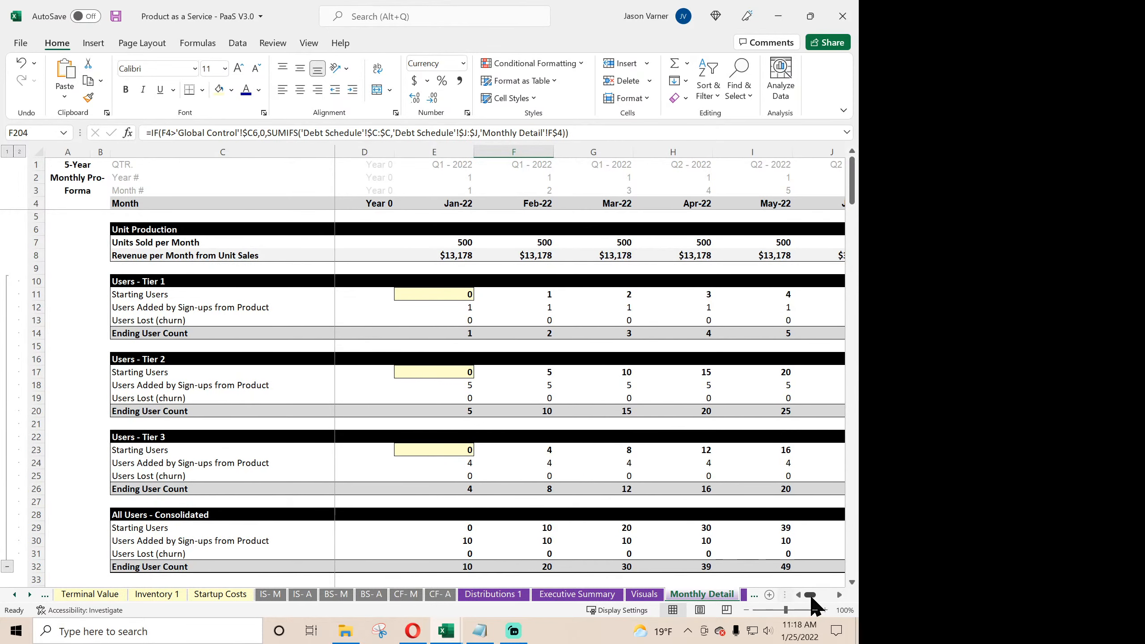
# - View the Visuals charts and close the PaaS workbook without saving changes
pyautogui.click(644, 594)
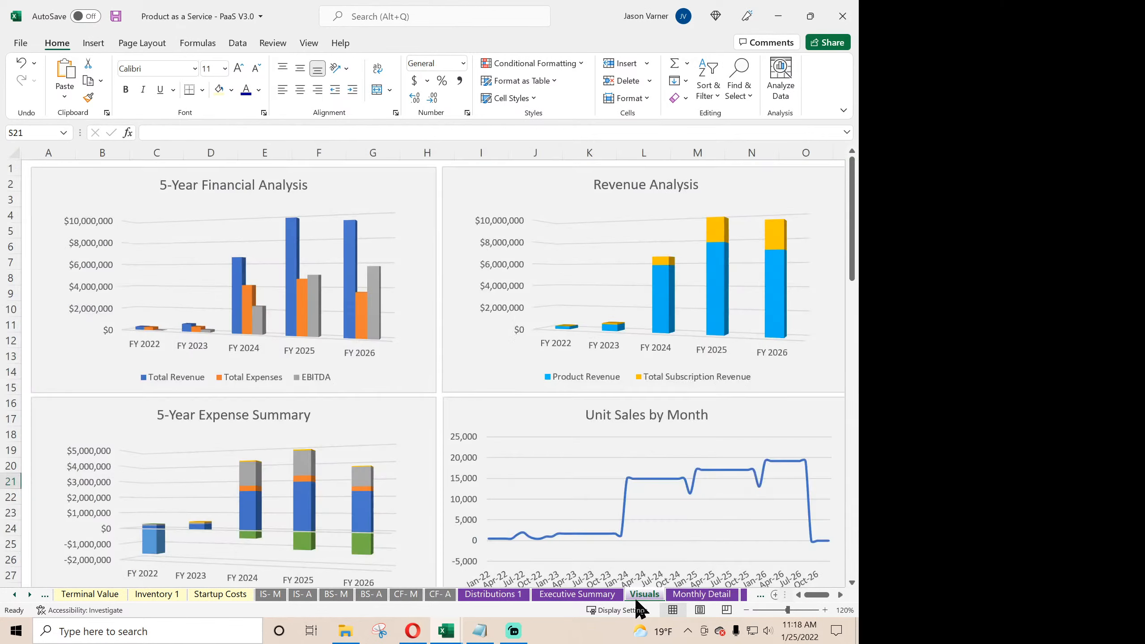
pyautogui.click(843, 16)
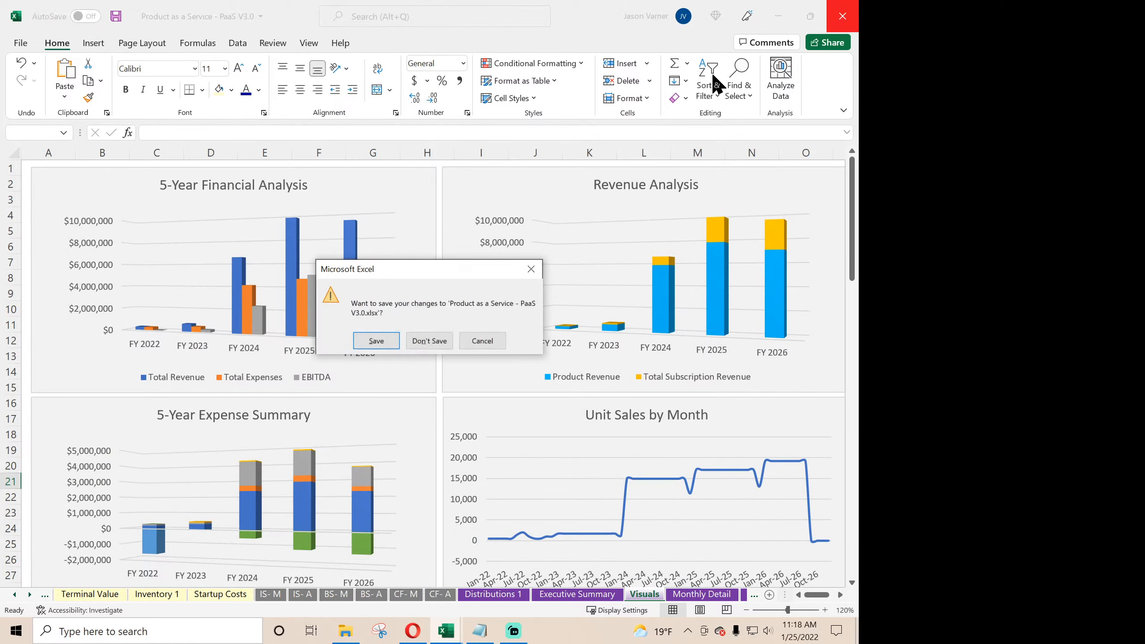
pyautogui.click(429, 341)
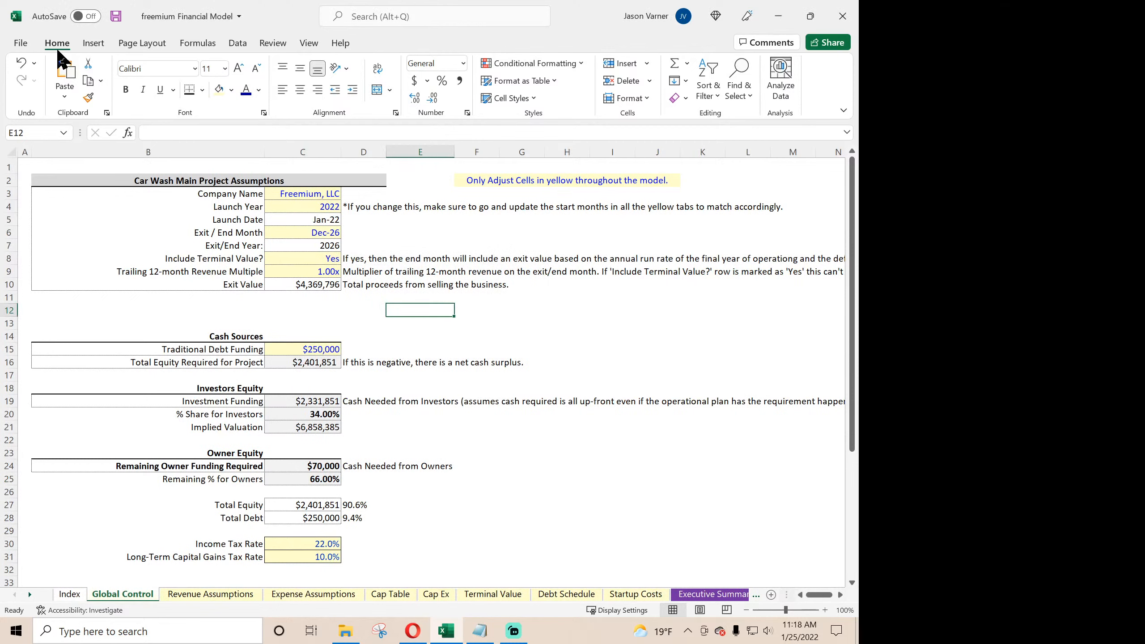
# - Save the freemium Financial Model and review its Global Control and Index sheets
pyautogui.click(116, 16)
pyautogui.click(322, 258)
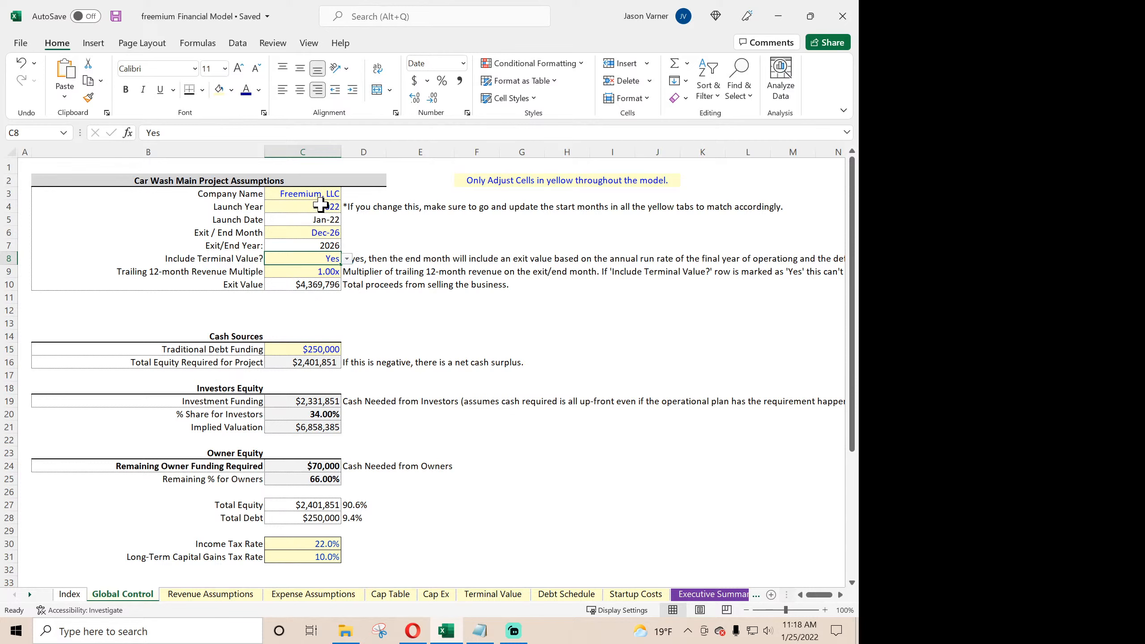
pyautogui.scroll(-11, 341, 328)
pyautogui.scroll(11, 341, 328)
pyautogui.click(69, 594)
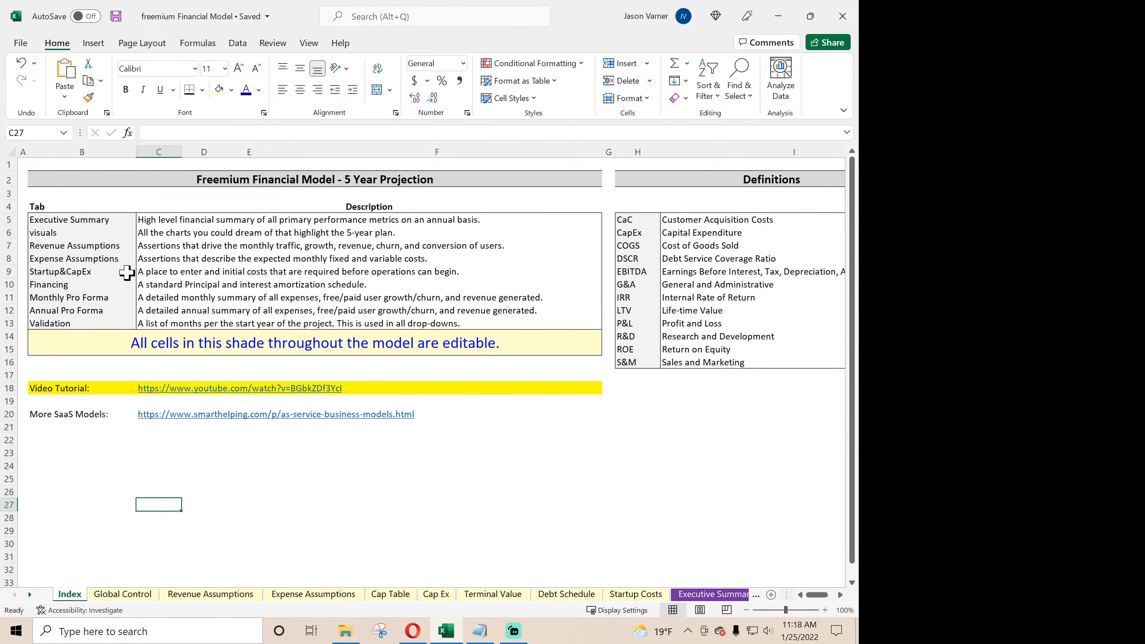
pyautogui.click(116, 18)
pyautogui.click(122, 595)
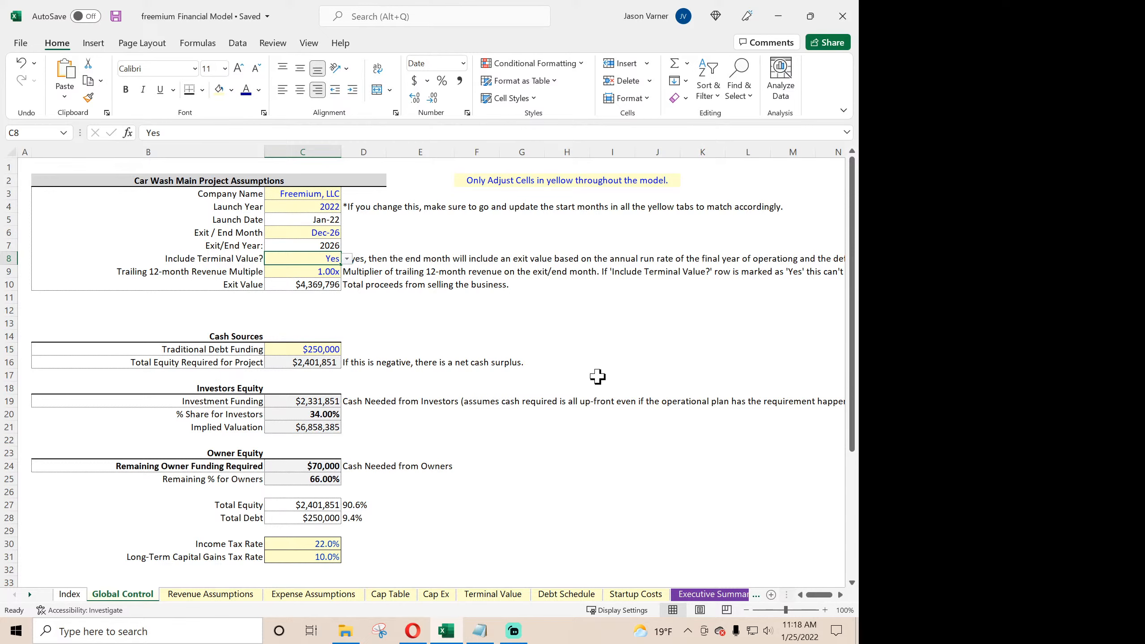
# - Switch to the Opera browser and look through the as-a-service business models list on smarthelping.com
pyautogui.click(413, 638)
pyautogui.scroll(15, 270, 334)
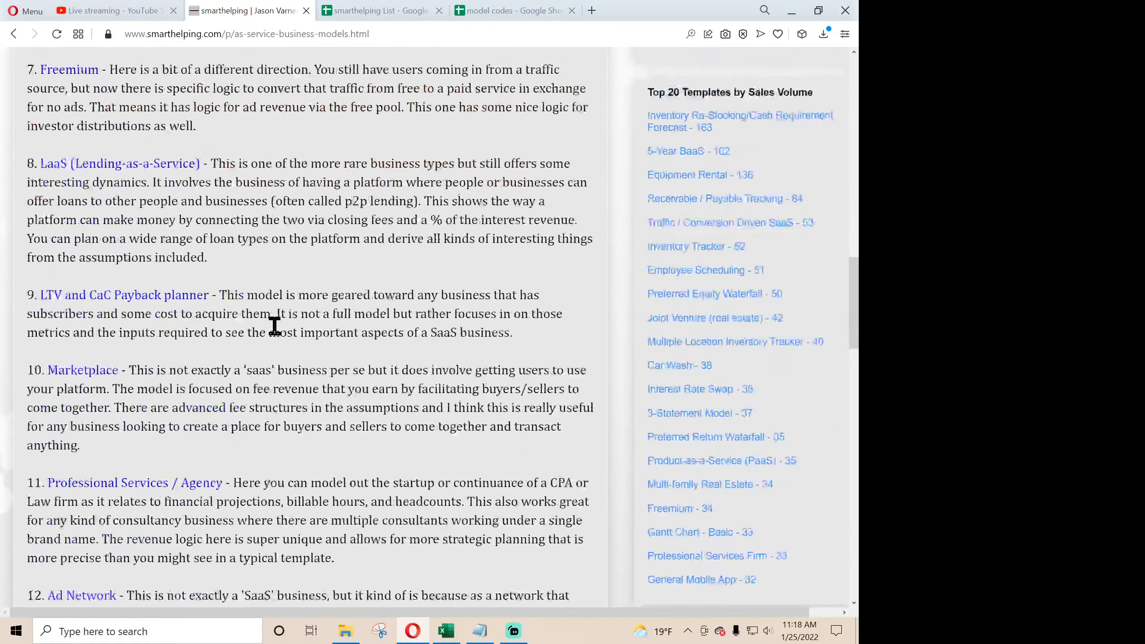
pyautogui.scroll(-10, 275, 326)
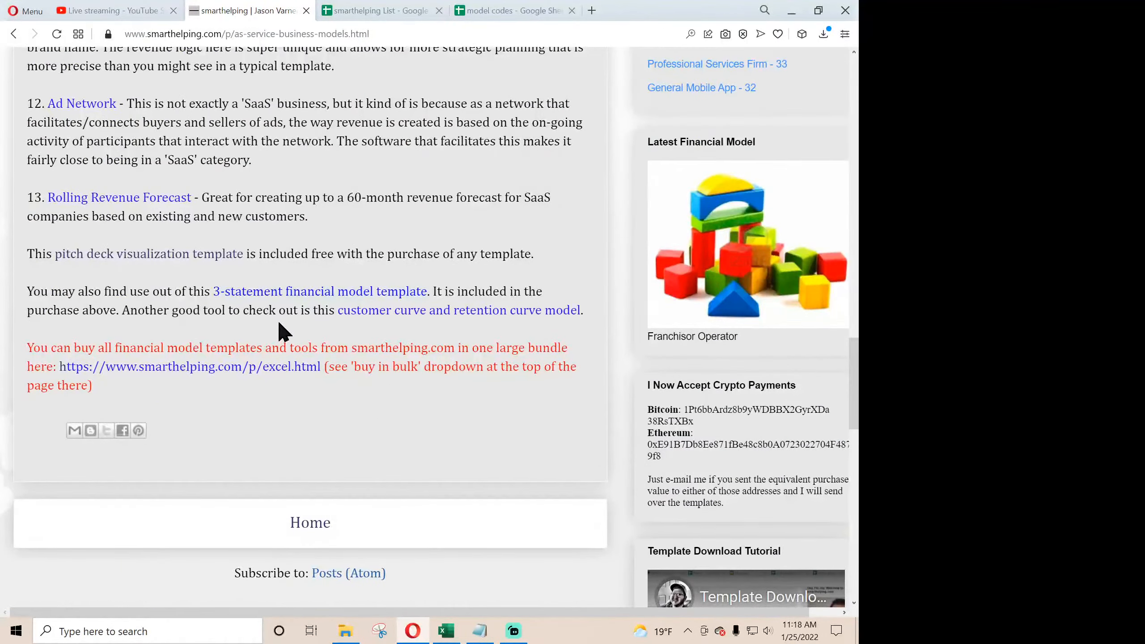
pyautogui.scroll(5, 184, 237)
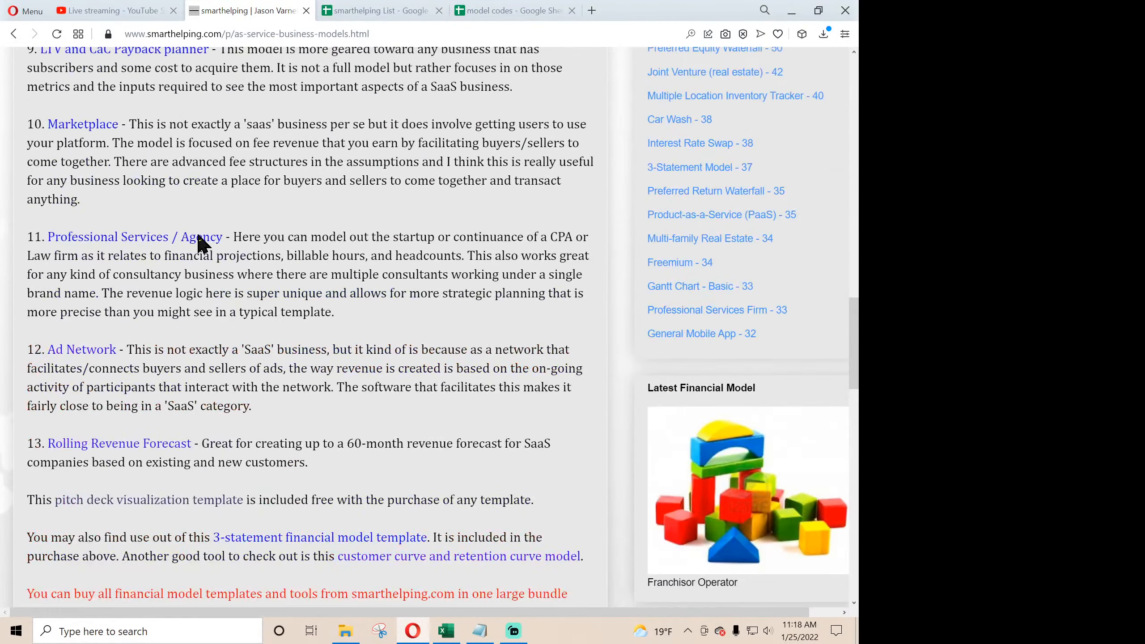